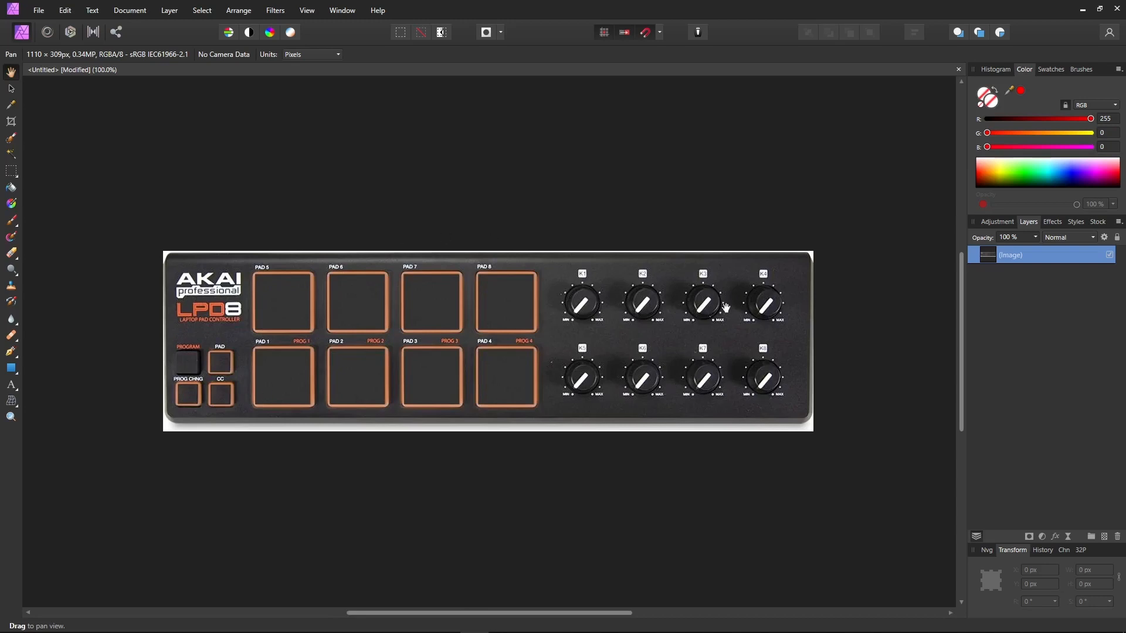
Step: Switch to T3 and add a CubeMesh node in the empty graph area below the existing nodes
mouse_move(585, 632)
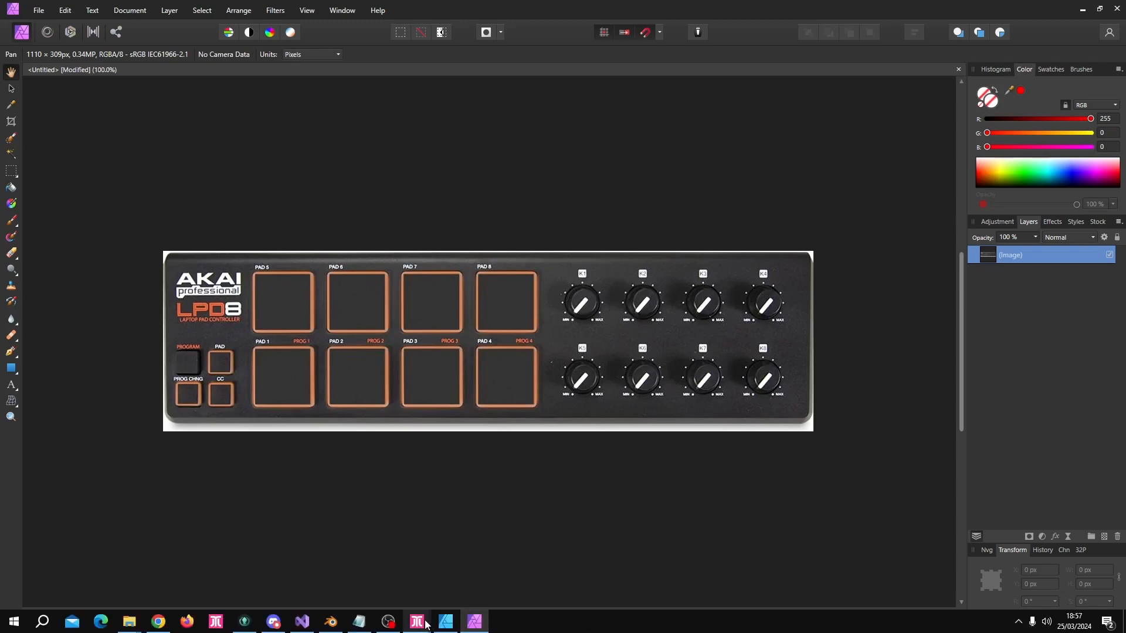
mouse_move(426, 625)
left_click(448, 579)
right_click_drag(294, 347, 378, 329)
left_click(303, 319)
key("Tab")
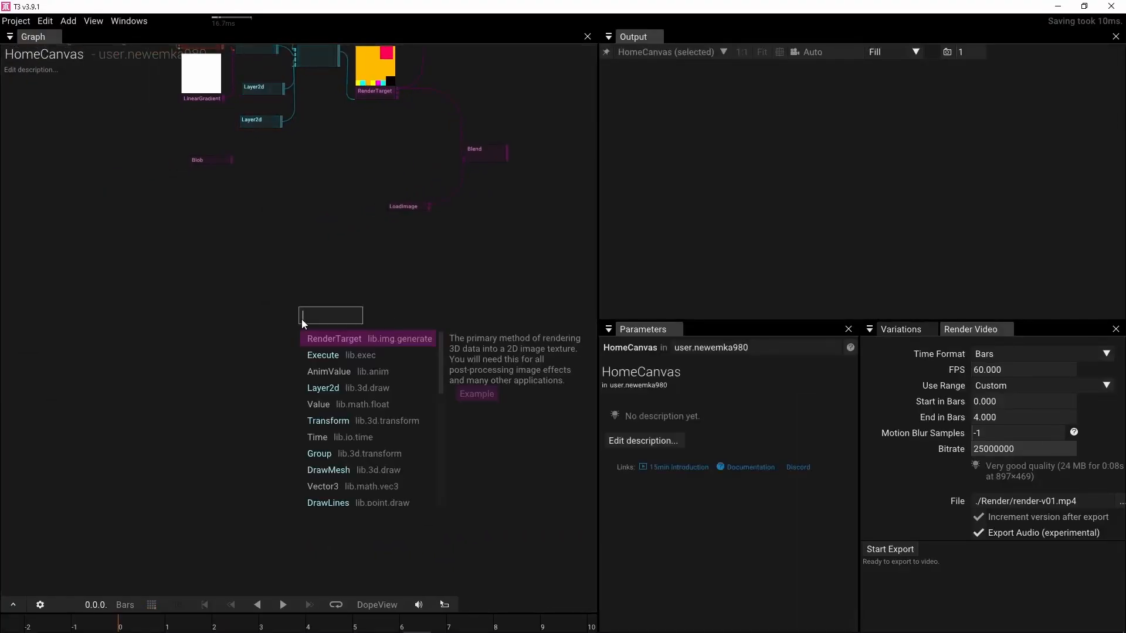
type("cube")
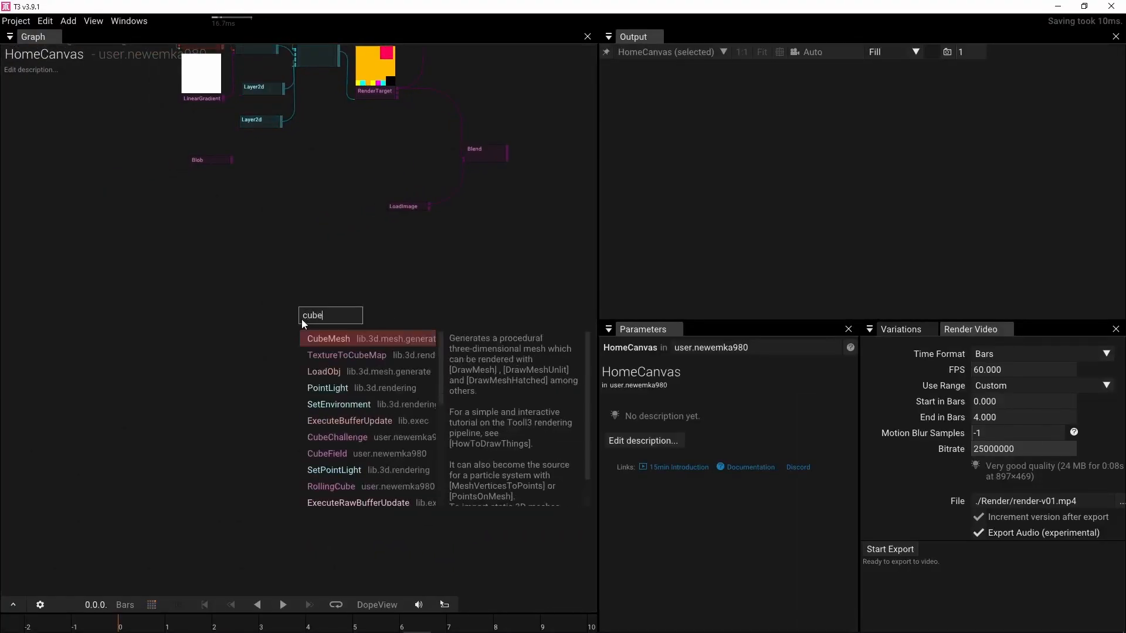
left_click(337, 340)
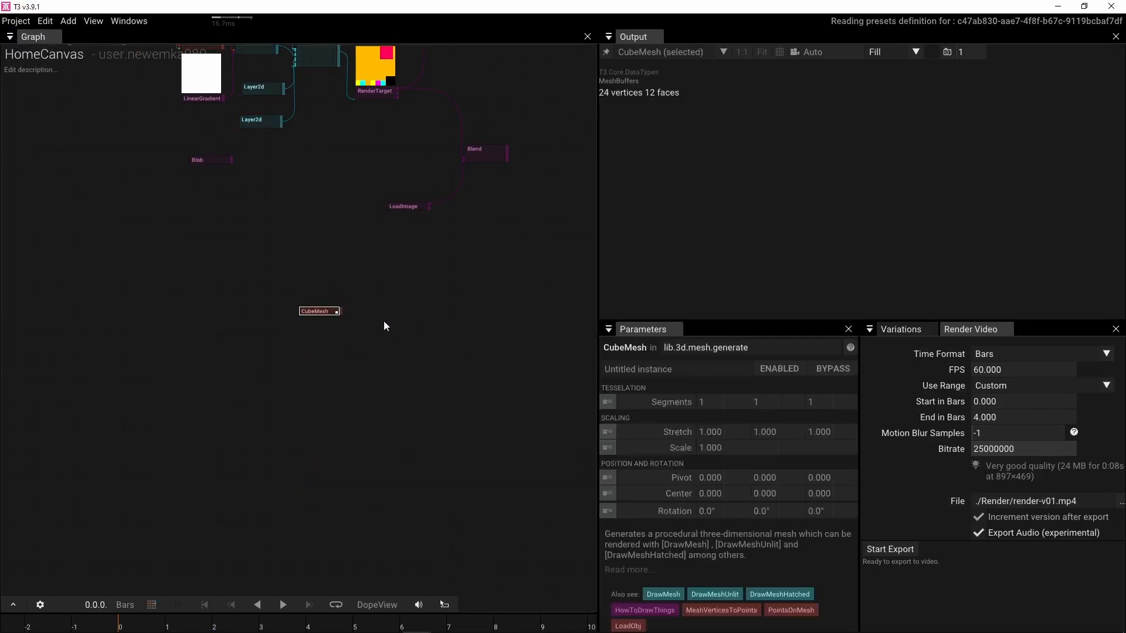
Step: Connect the CubeMesh output to a new DrawMesh node and feed that into a new RenderTarget node
left_click_drag(339, 312, 469, 325)
left_click(429, 362)
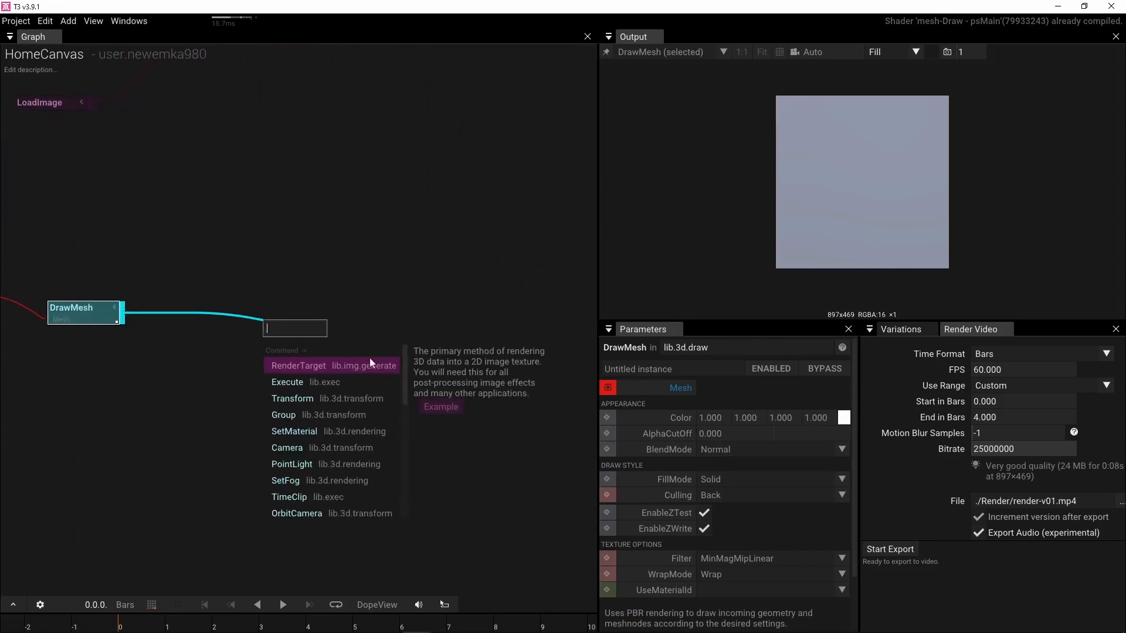
left_click(369, 363)
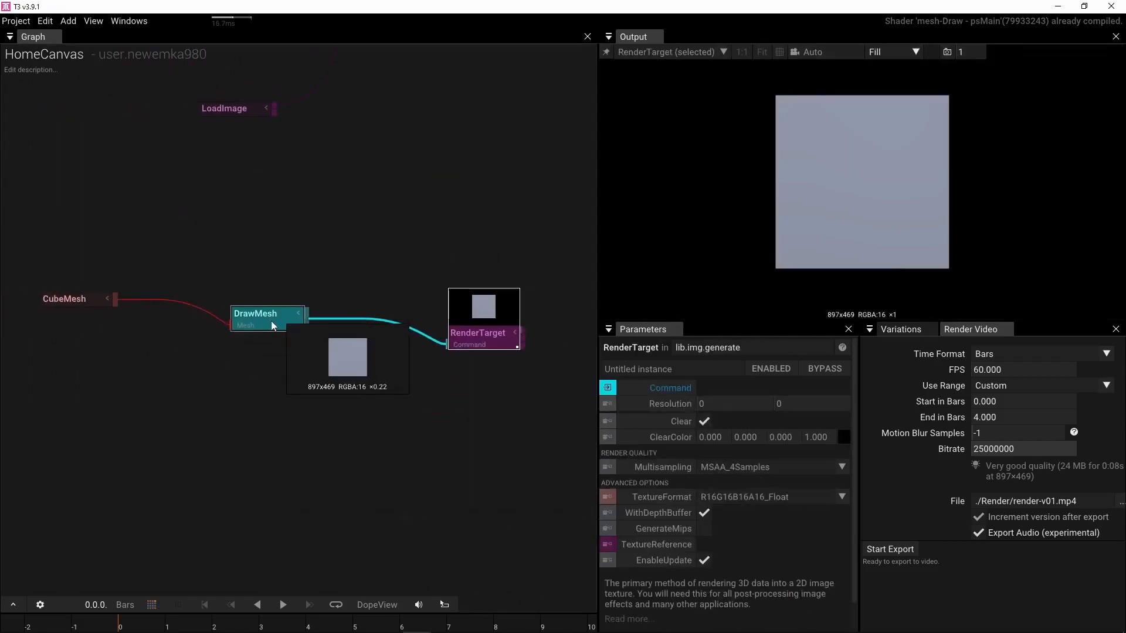
Step: Align the CubeMesh and DrawMesh nodes roughly in one row with the RenderTarget node
left_click_drag(271, 321, 351, 346)
left_click(67, 299)
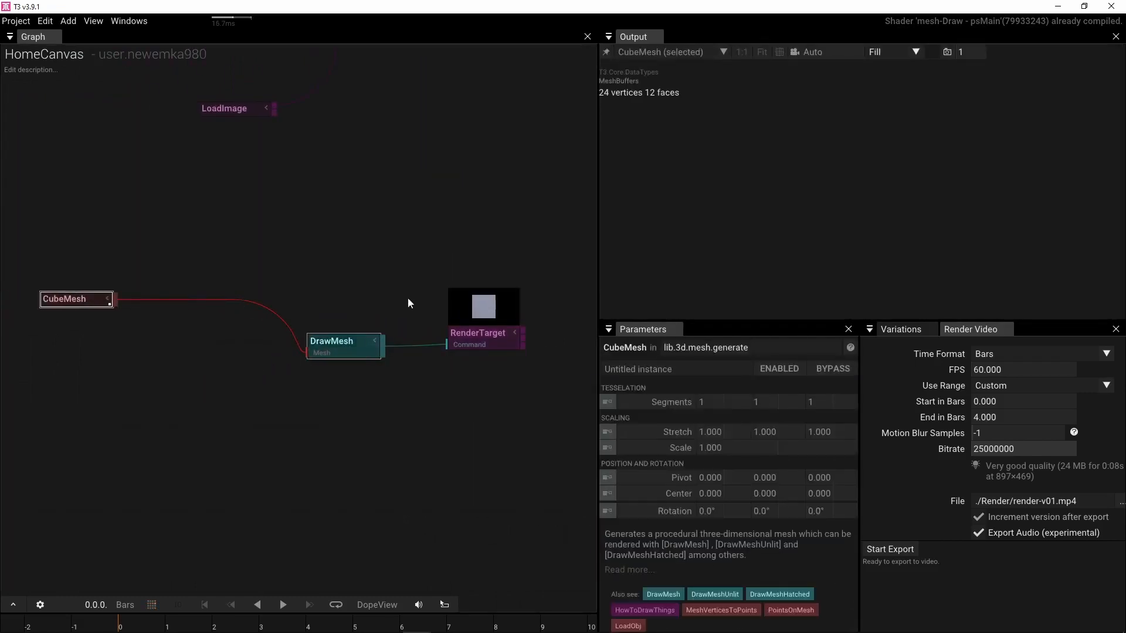
left_click(501, 323)
left_click_drag(343, 342, 285, 330)
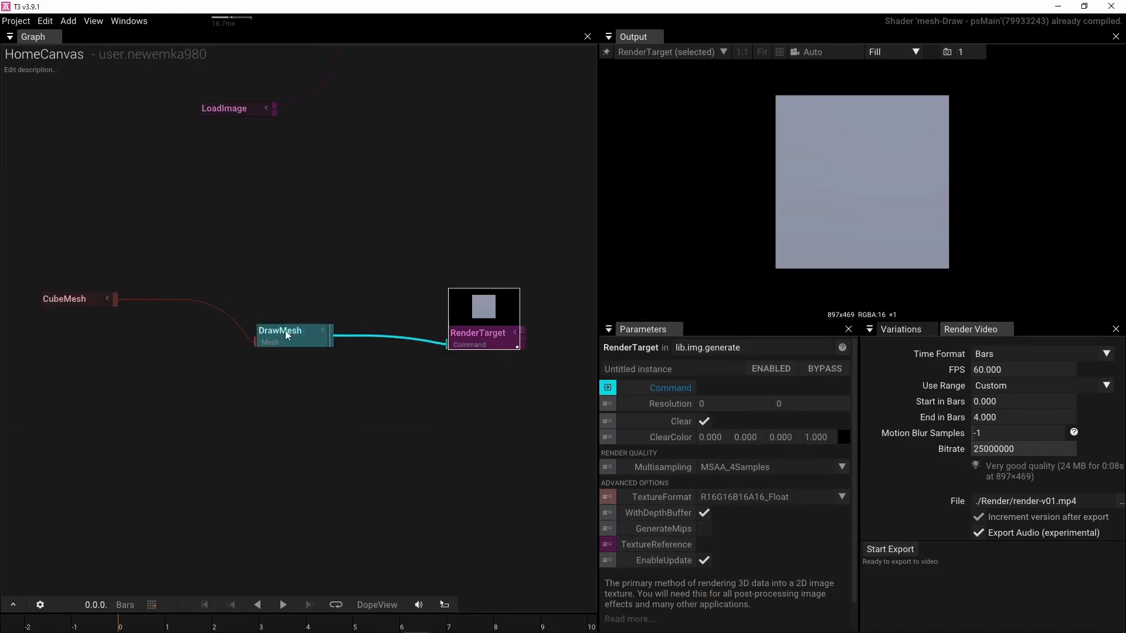
left_click_drag(105, 304, 108, 339)
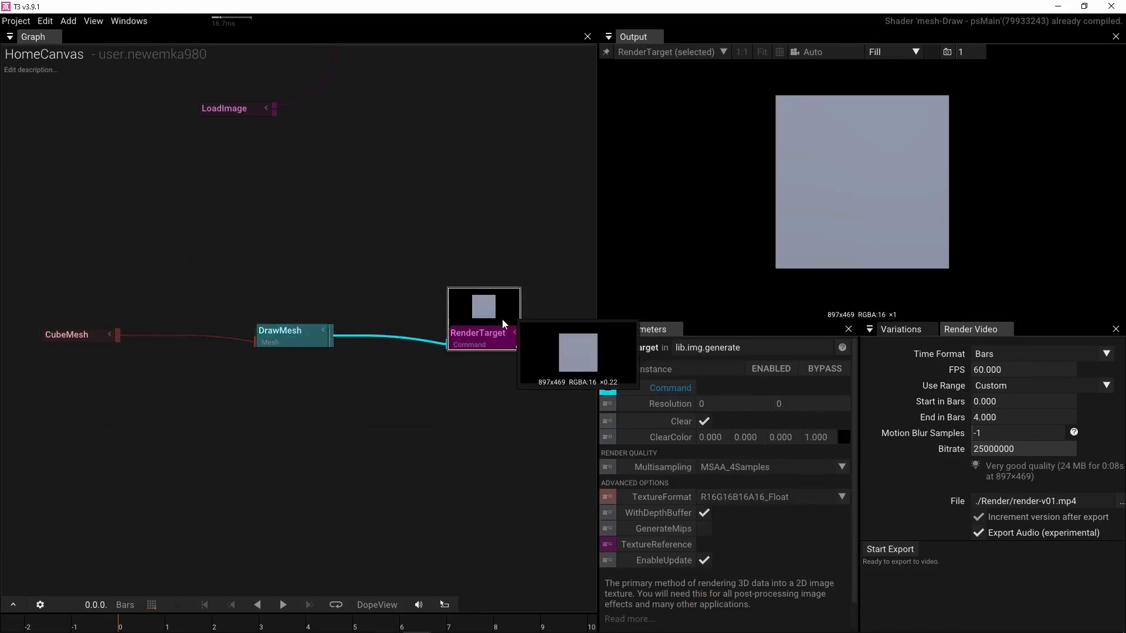
Step: Pin the RenderTarget to the output view and set the CubeMesh's Y stretch to 0.080
key("p")
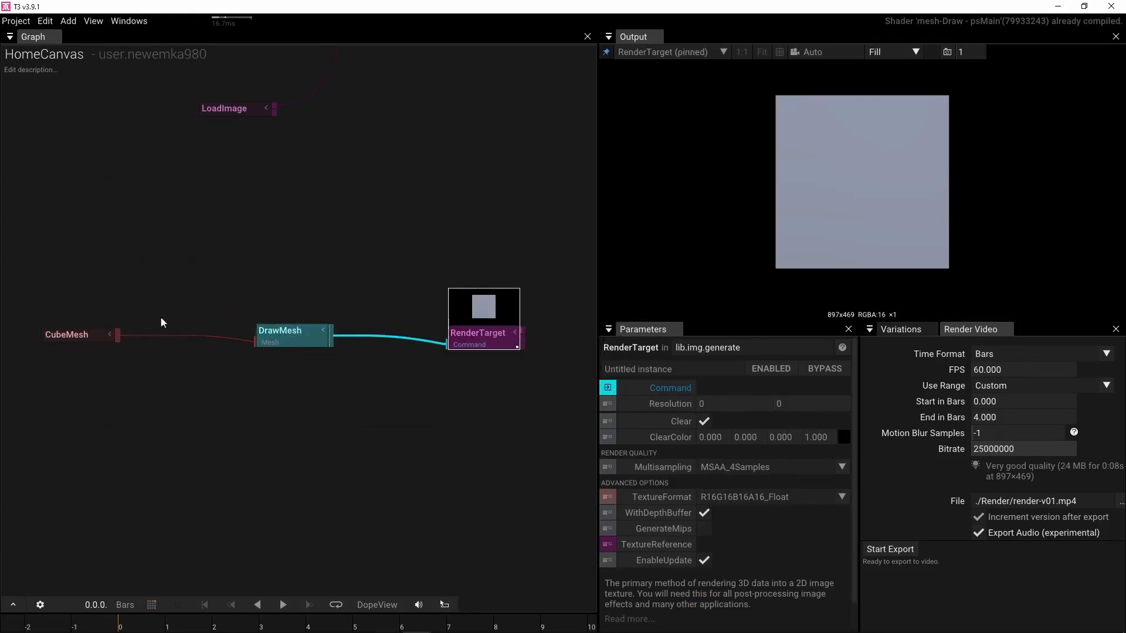
left_click(80, 333)
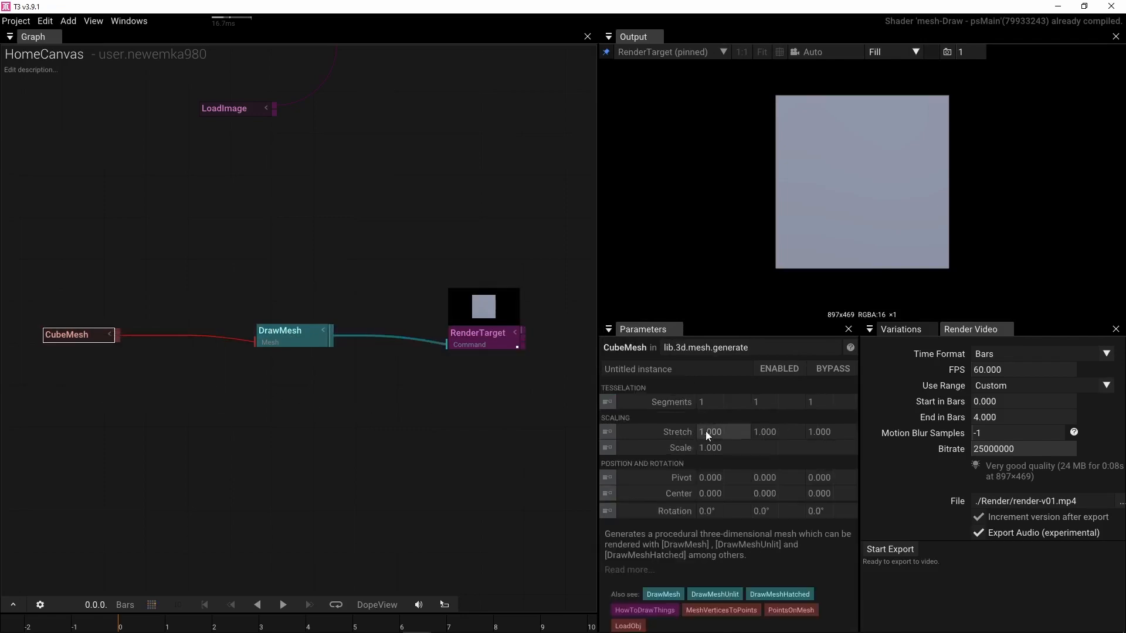
left_click_drag(772, 431, 483, 428)
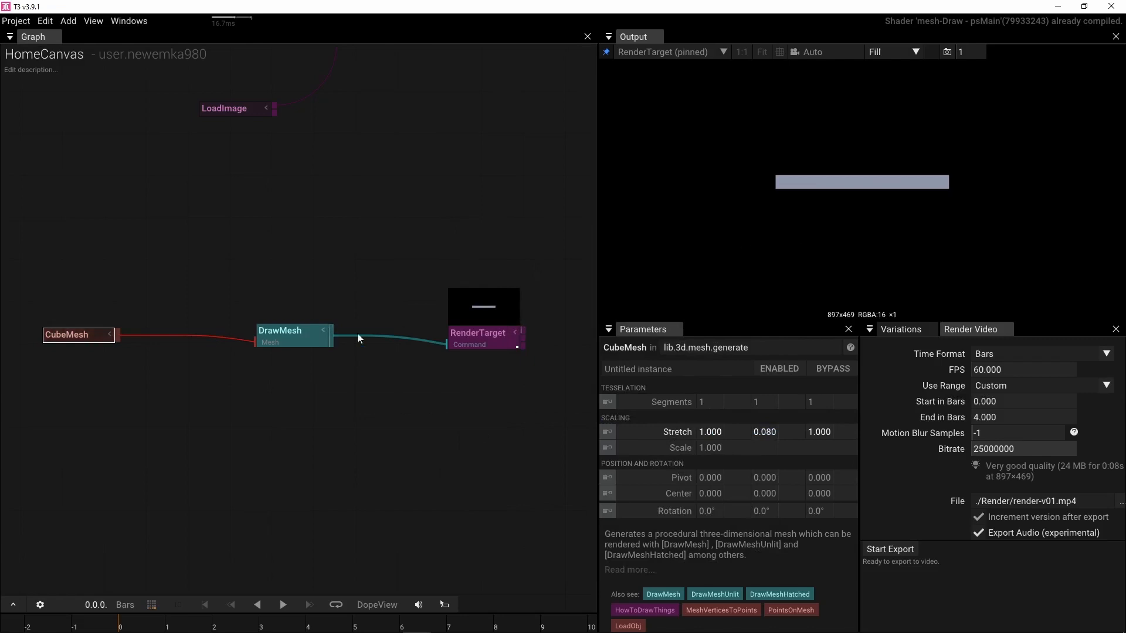
Step: Insert a Camera node between DrawMesh and RenderTarget and orbit it to view the slab from above at an angle
left_click(311, 337)
key("Tab")
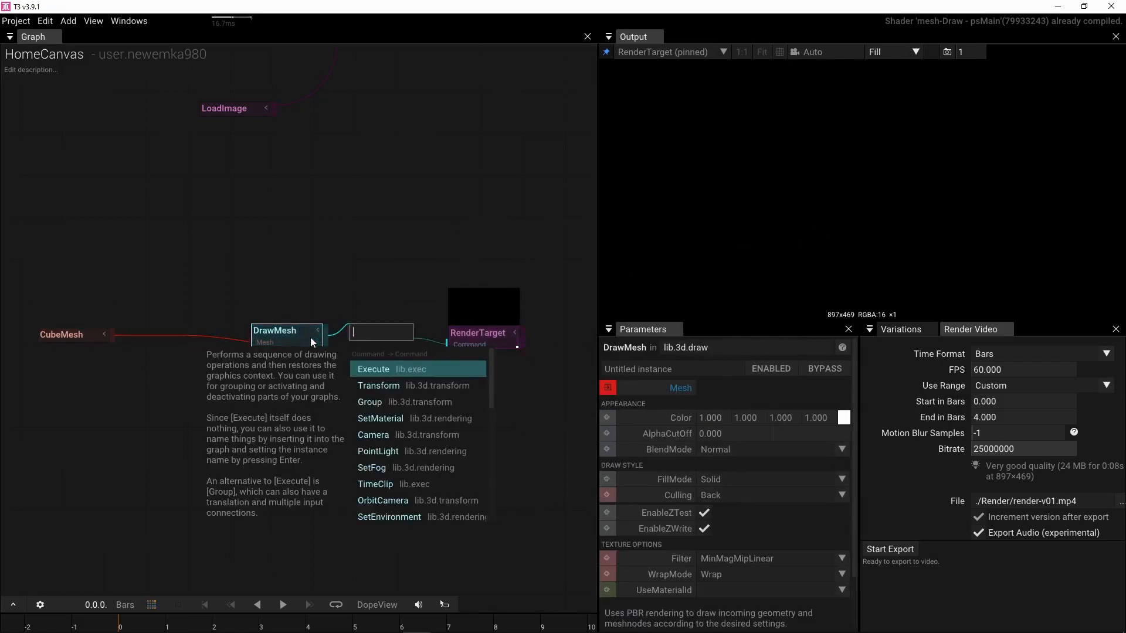
type("ca")
left_click(383, 368)
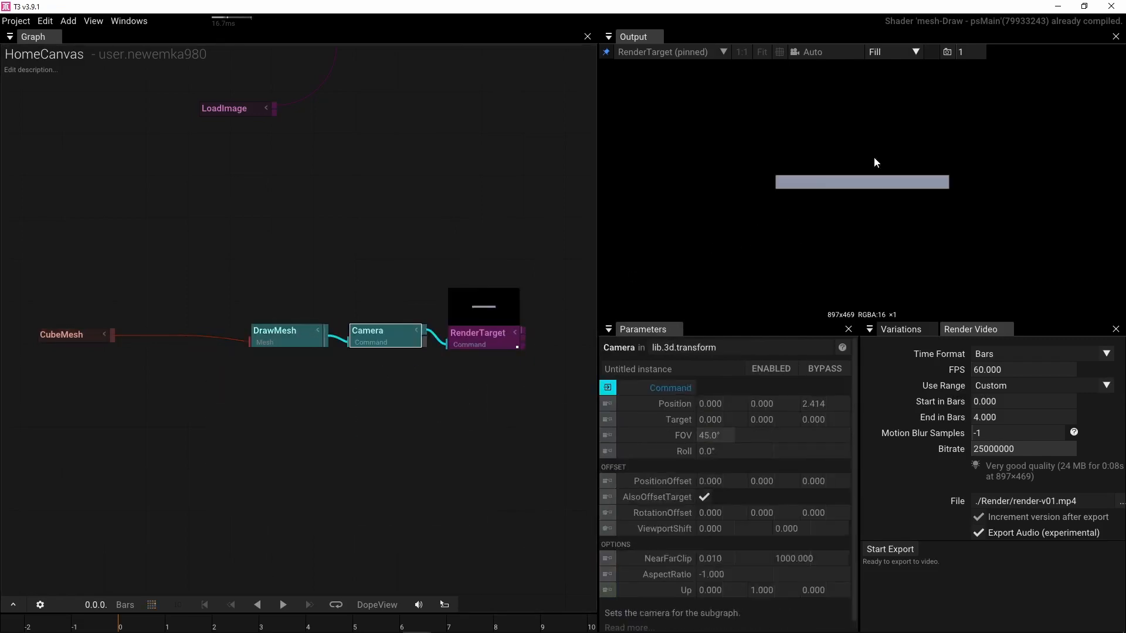
left_click_drag(874, 158, 894, 203)
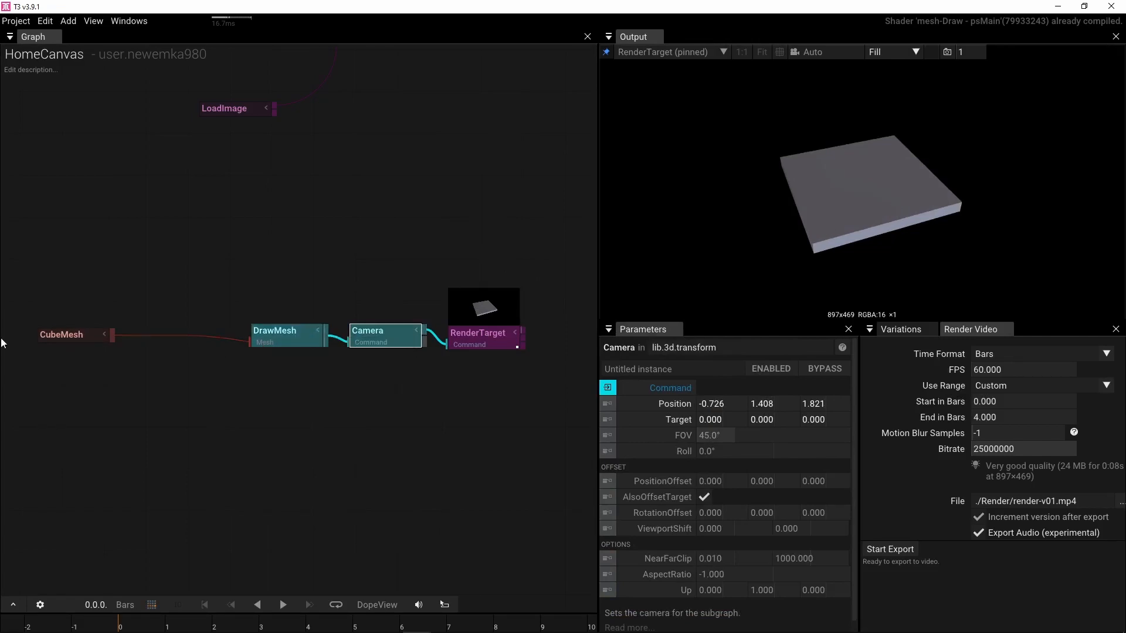
Step: Set the CubeMesh's X stretch to 3.180 and reposition the camera so the whole slab fits in view
left_click(48, 337)
left_click_drag(706, 431, 1084, 405)
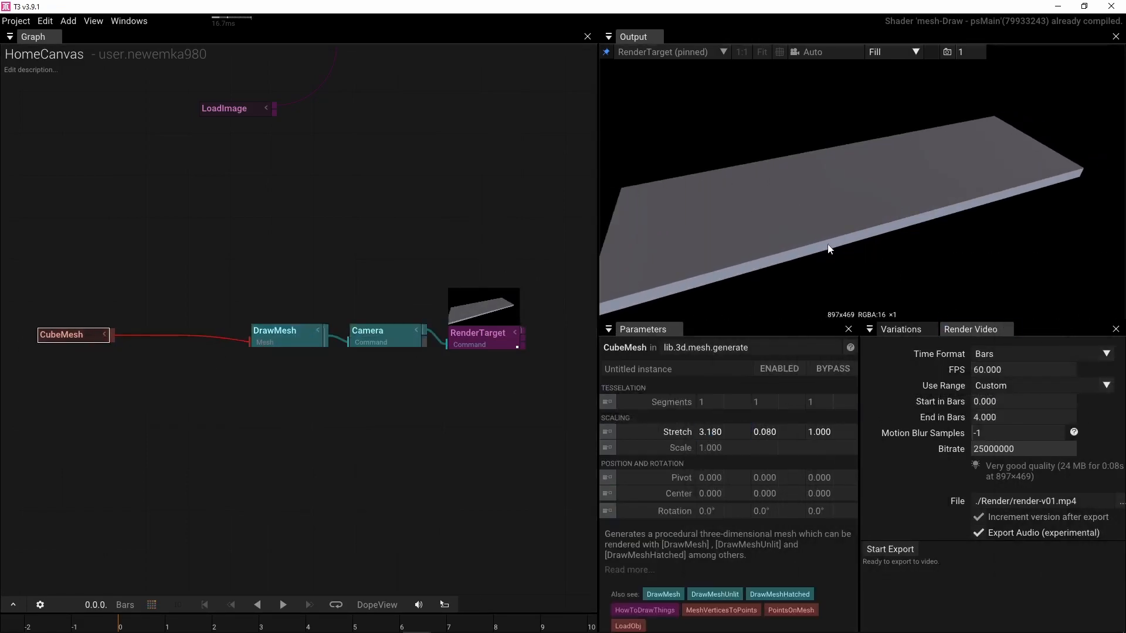
left_click(415, 345)
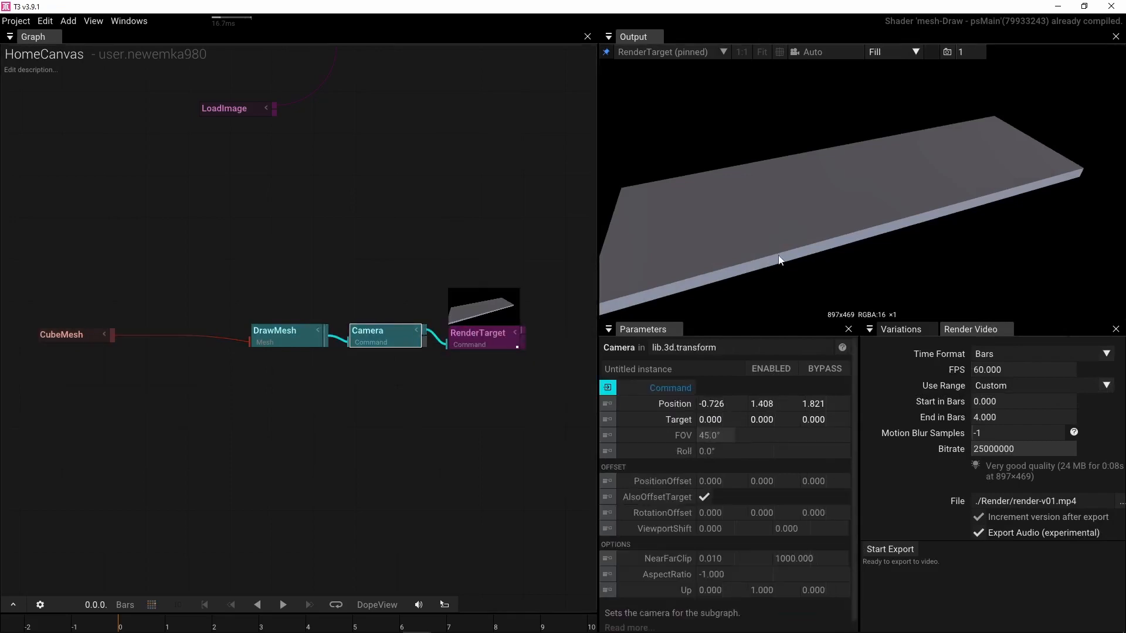
mouse_move(779, 256)
left_mouse_down()
mouse_move(727, 244)
mouse_move(761, 266)
mouse_move(777, 253)
left_mouse_up()
scroll(780, 246, "down", 3)
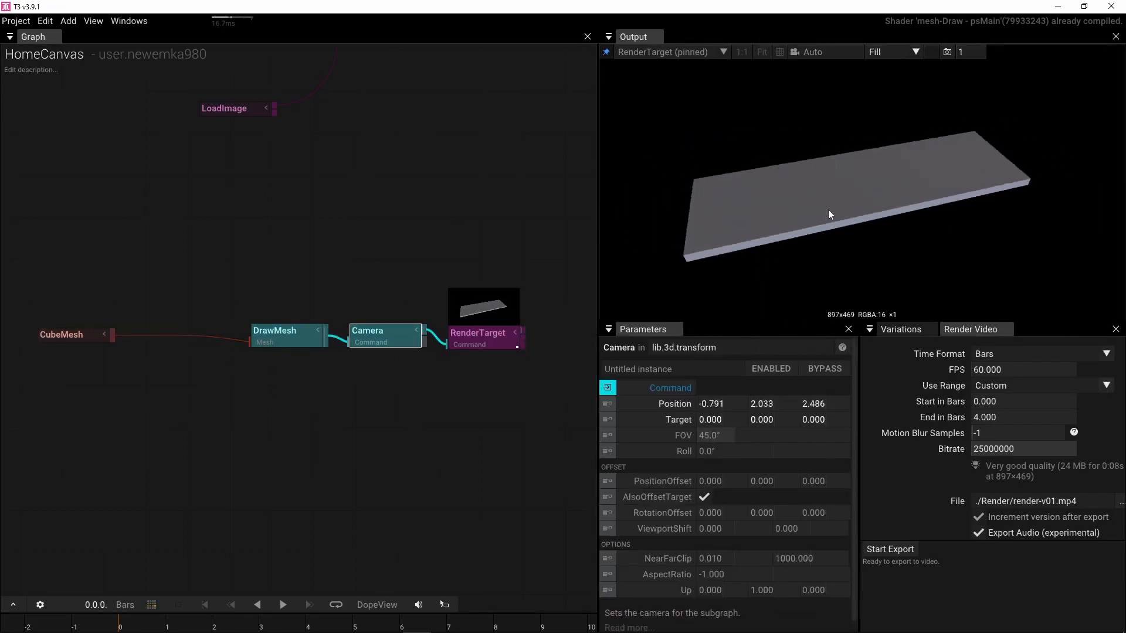
left_click_drag(828, 211, 769, 218)
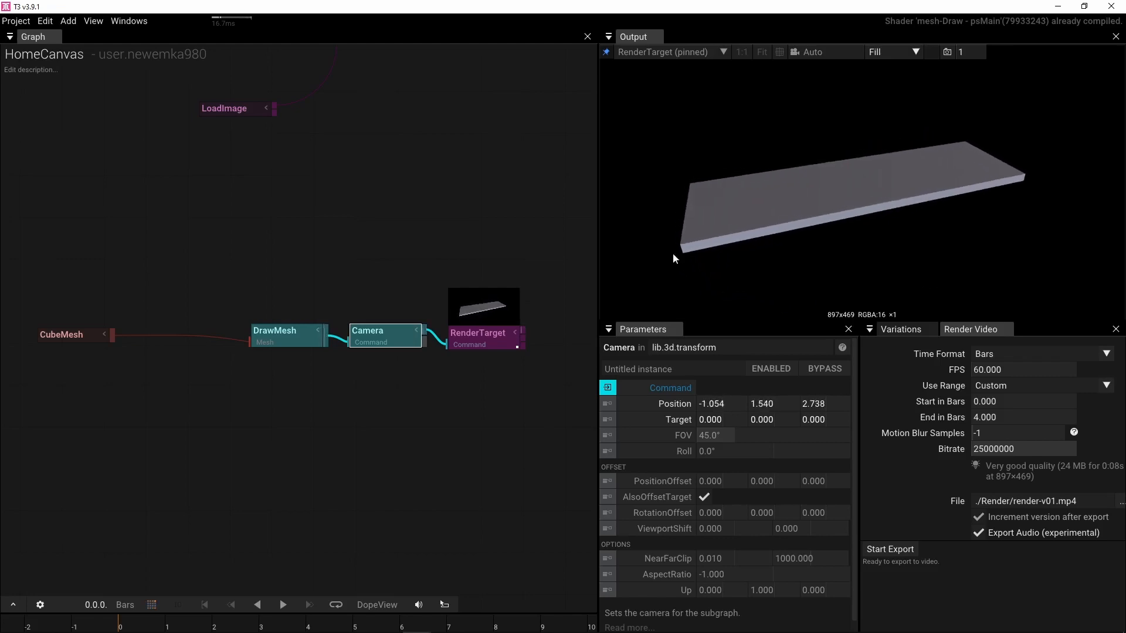
Step: Move the DrawMesh, Camera and RenderTarget nodes slightly closer to the CubeMesh node
left_click_drag(267, 342, 237, 346)
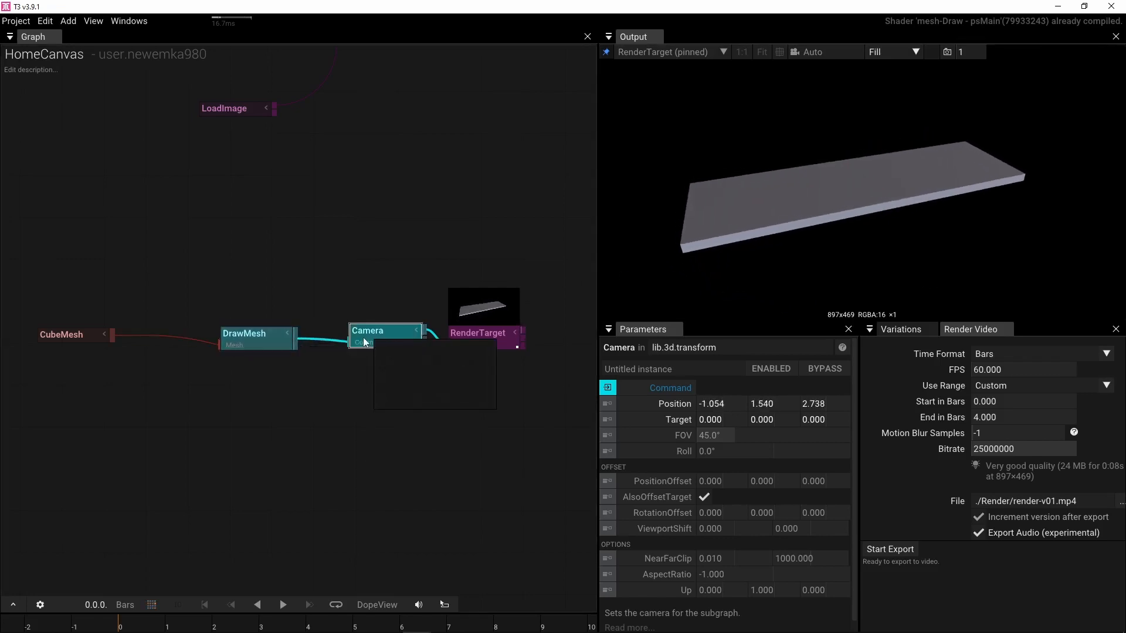
left_click_drag(364, 342, 334, 342)
left_click_drag(478, 336, 448, 339)
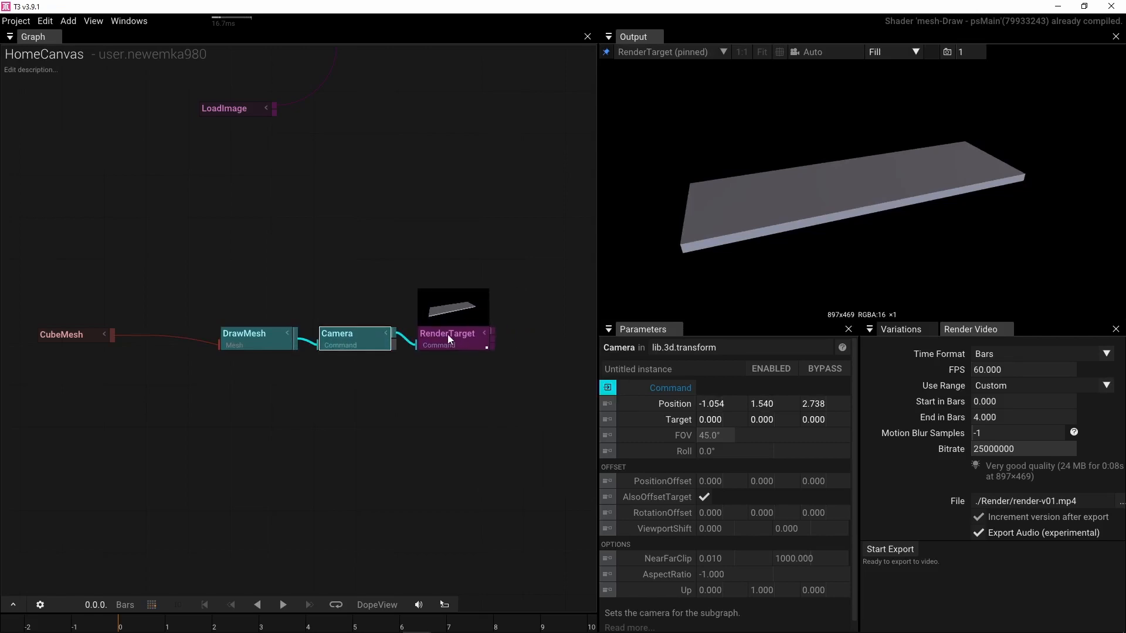
right_click_drag(284, 279, 353, 290)
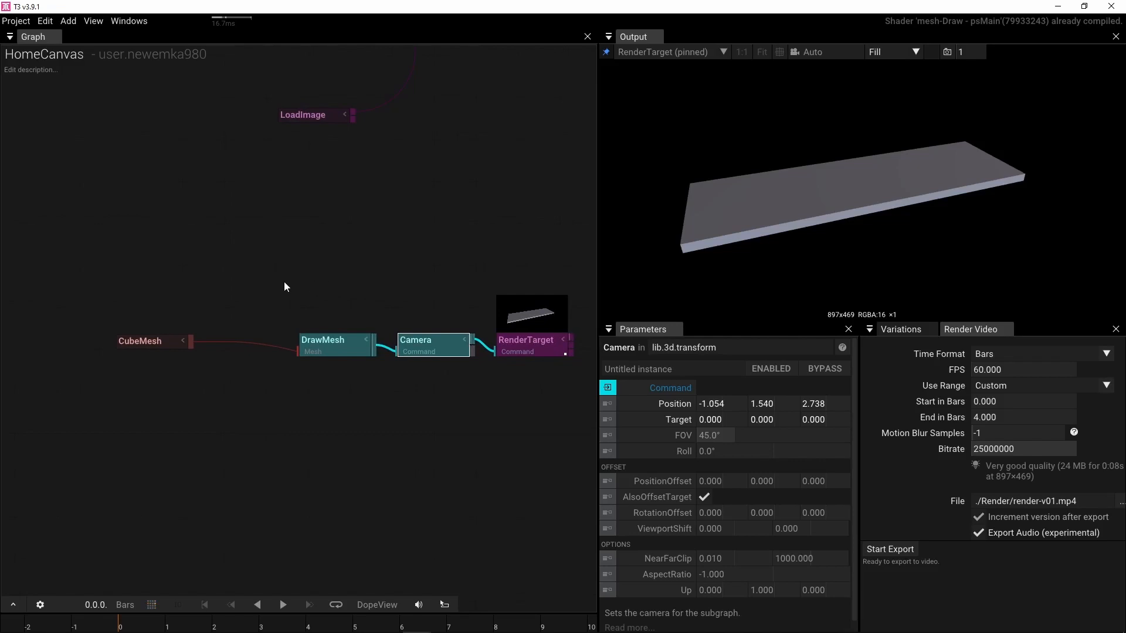
right_click_drag(285, 287, 242, 285)
Step: Place DrawMesh right beside CubeMesh and move the pair below the Camera node's row
mouse_move(299, 347)
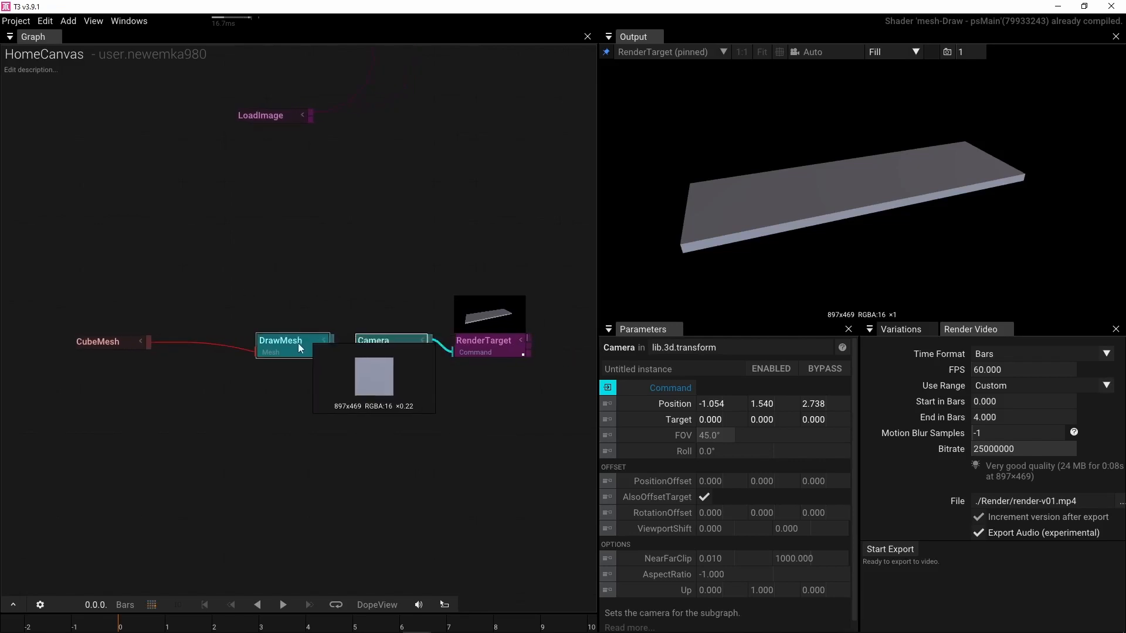
left_click_drag(298, 348, 213, 348)
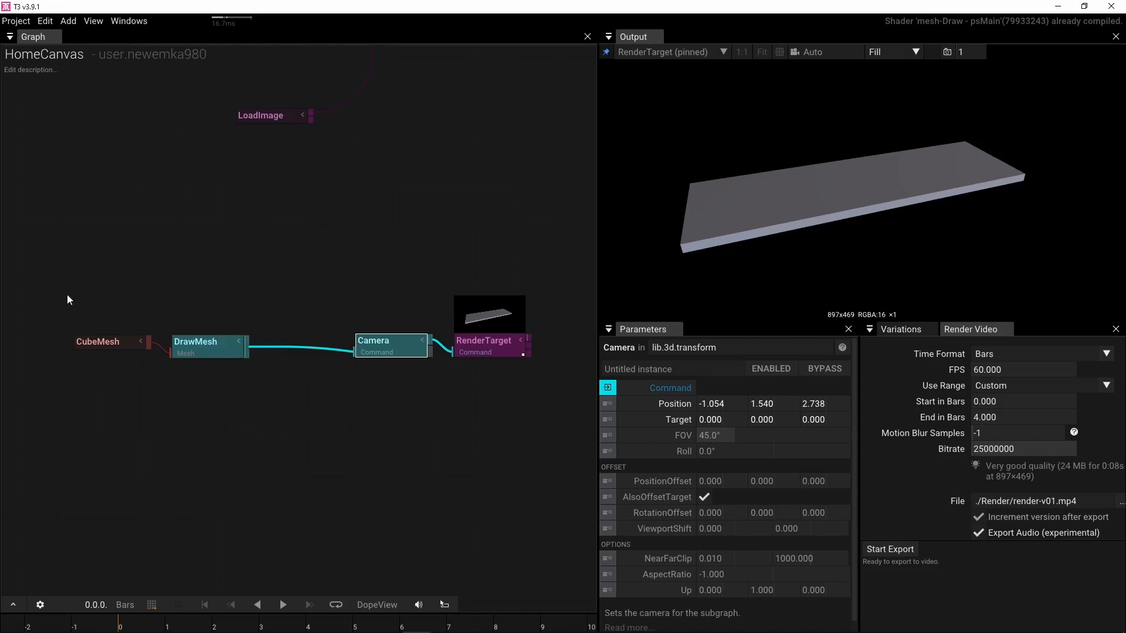
left_click_drag(67, 300, 223, 393)
left_click_drag(182, 347, 160, 427)
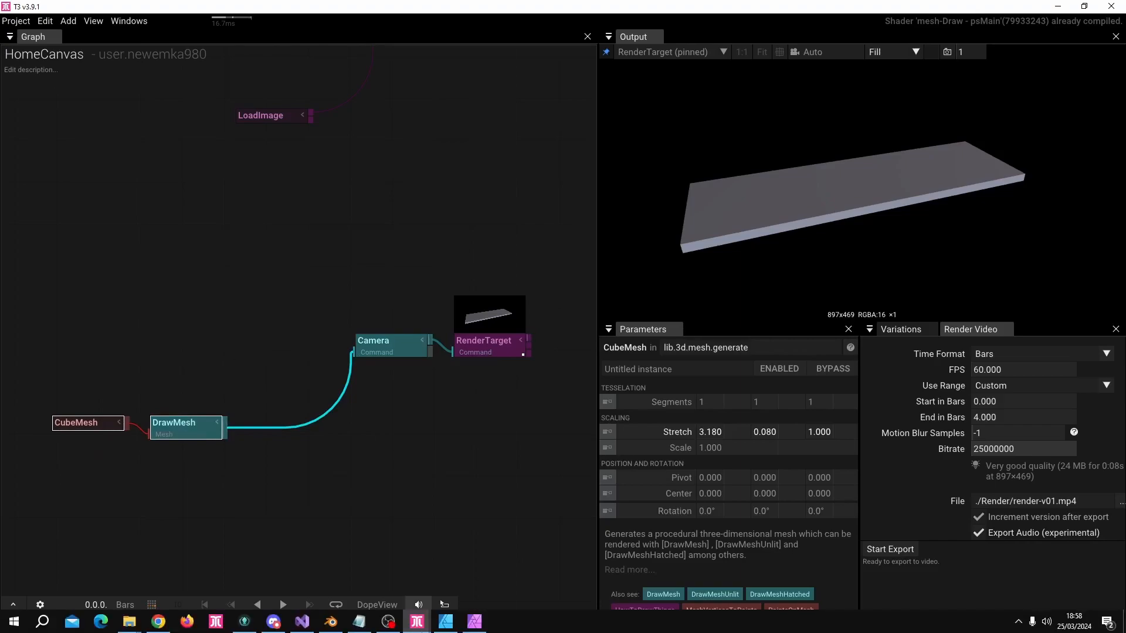
Step: Check the Akai LPD8 reference image in Affinity Photo and return to the T3 graph
left_click(464, 624)
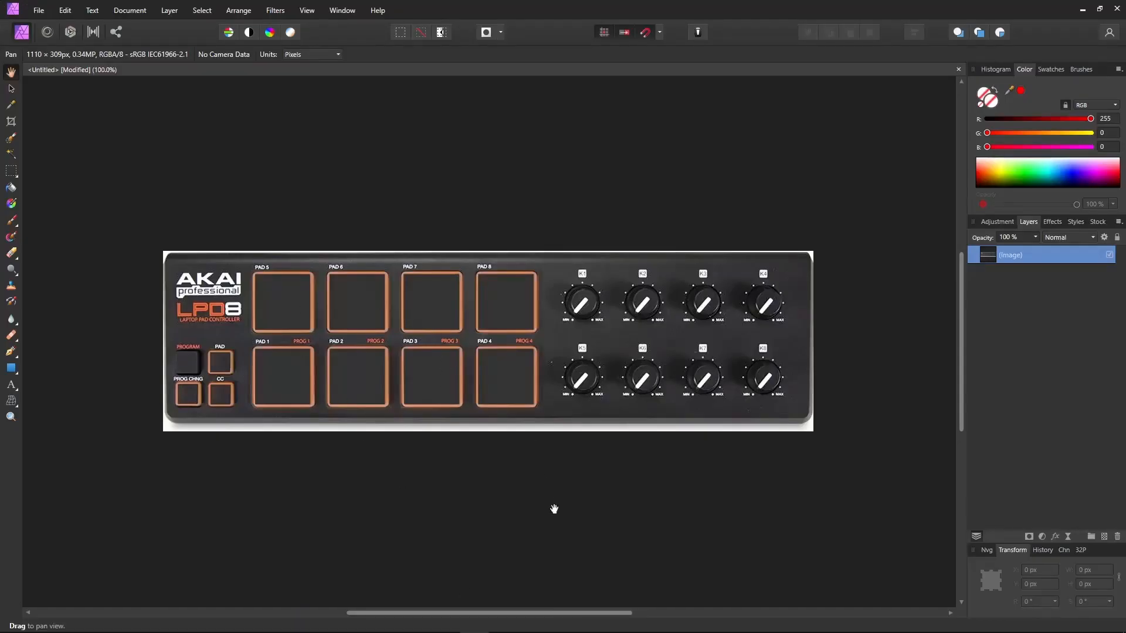
mouse_move(418, 623)
left_click(464, 568)
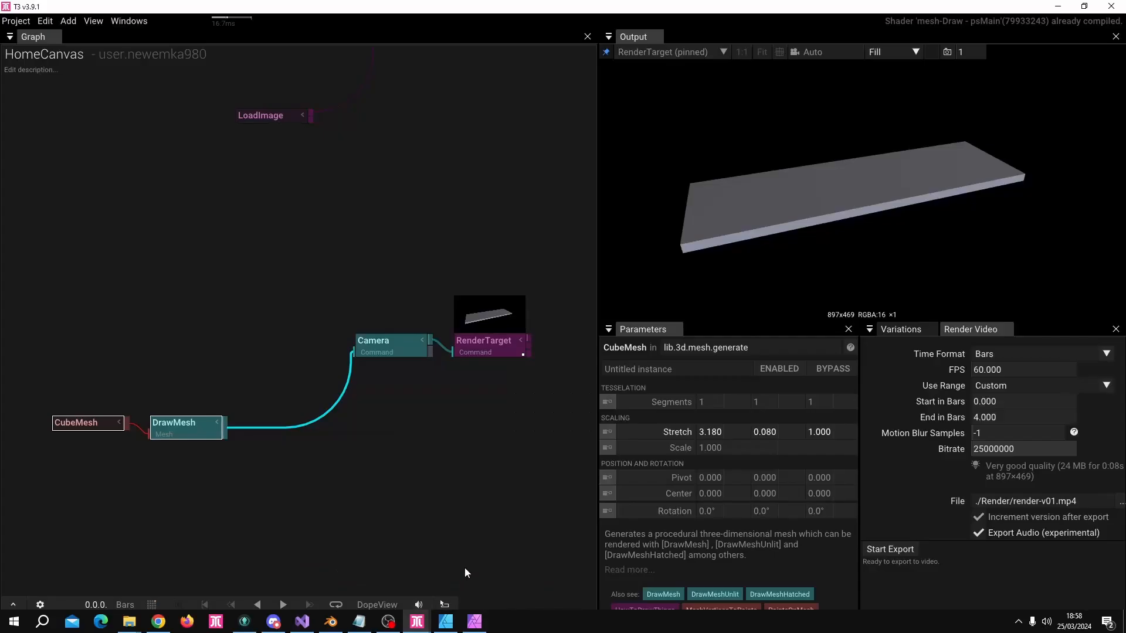
right_click_drag(119, 291, 206, 294)
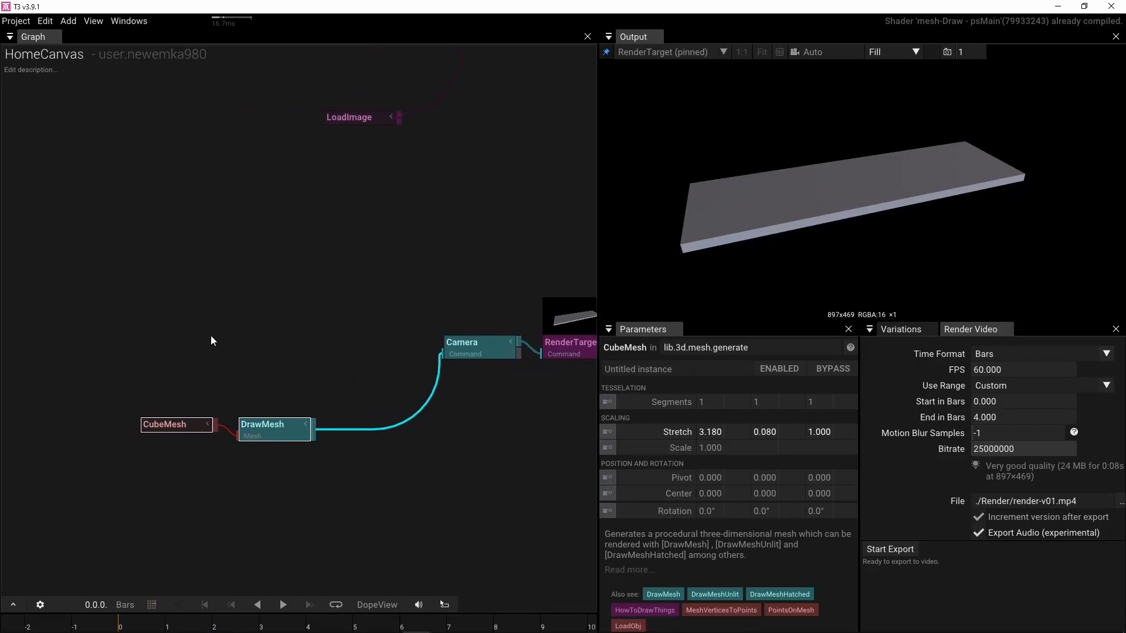
left_click(169, 333)
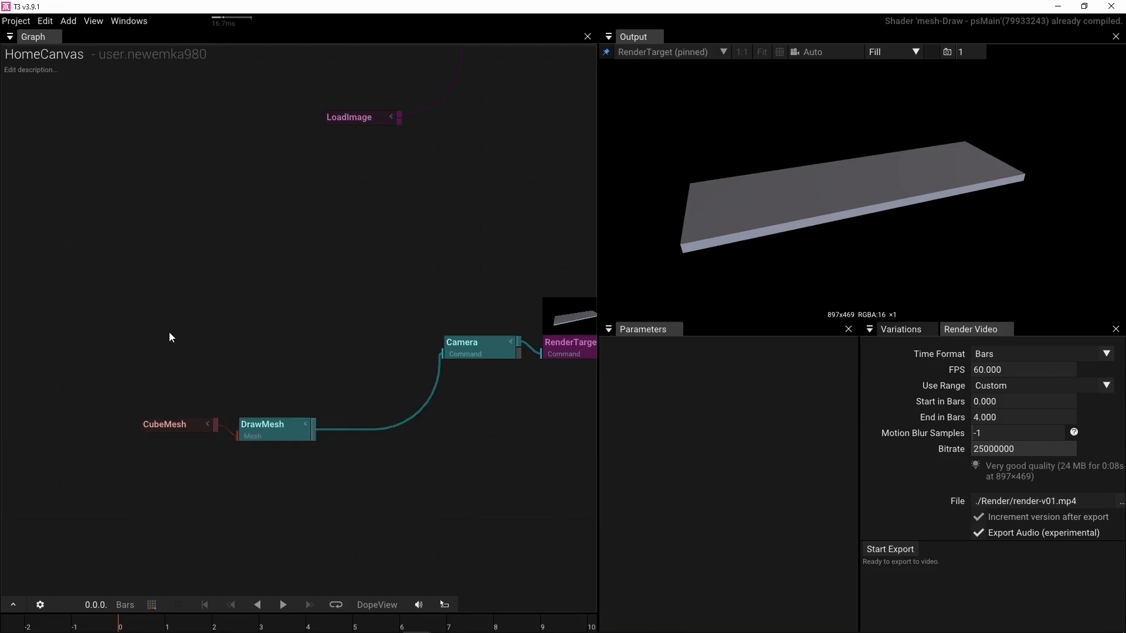
key("Tab")
left_click(131, 311)
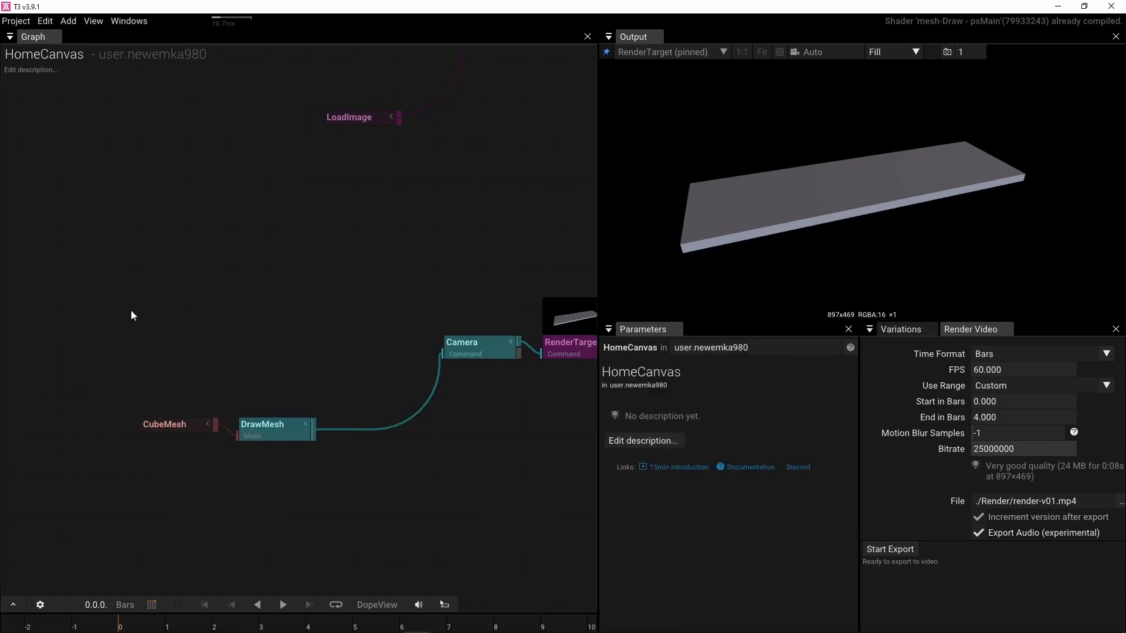
Step: Duplicate the CubeMesh and DrawMesh pair and place the copy above the original
left_click_drag(140, 336, 297, 512)
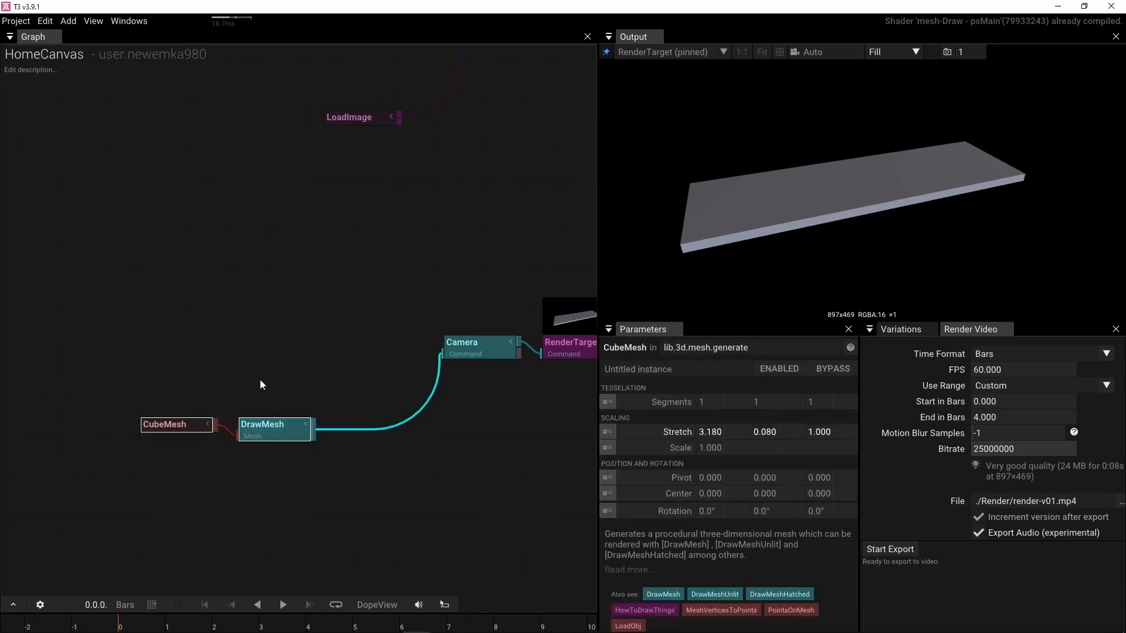
key("ctrl+d")
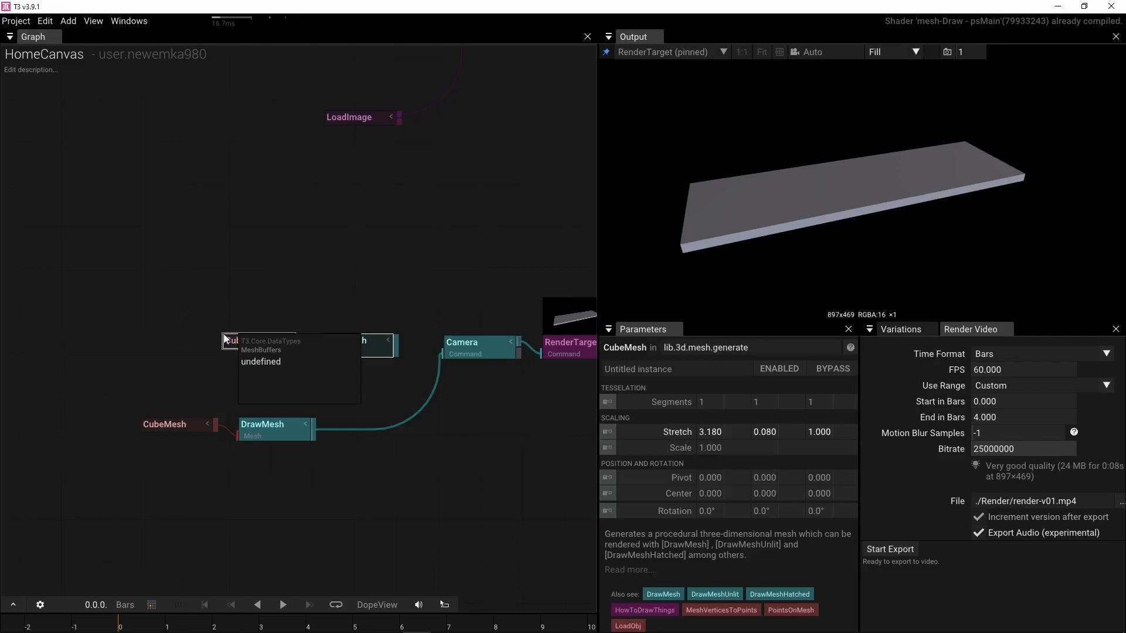
left_click(286, 304)
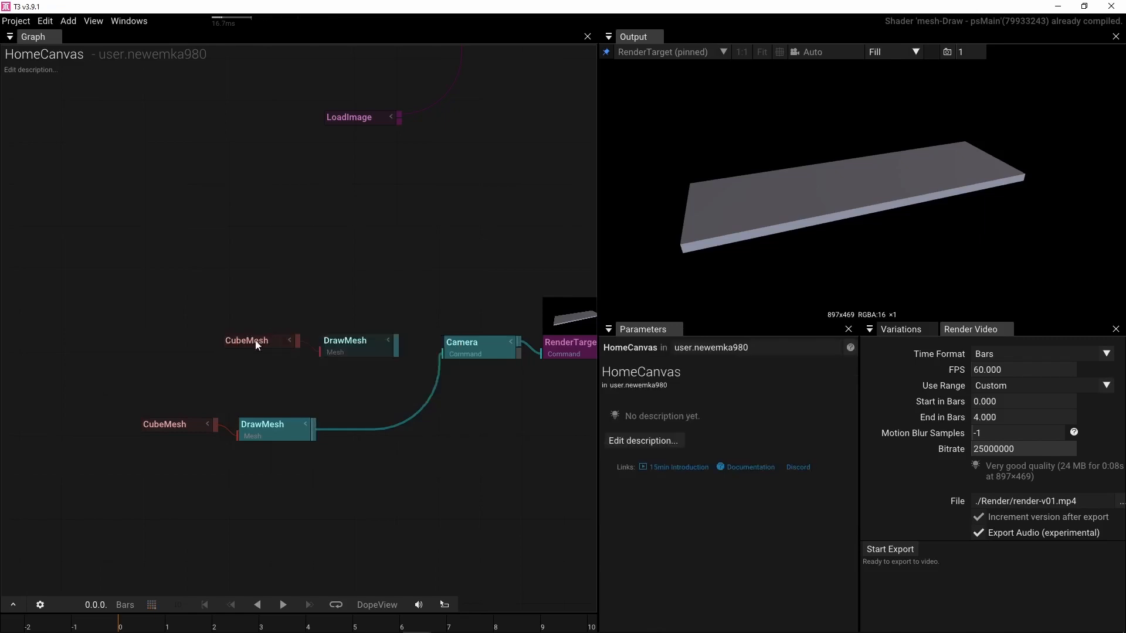
Step: Move the duplicated CubeMesh away from its DrawMesh and connect that DrawMesh's output to a new Group node
left_click_drag(263, 343, 183, 348)
right_click_drag(212, 296, 302, 301)
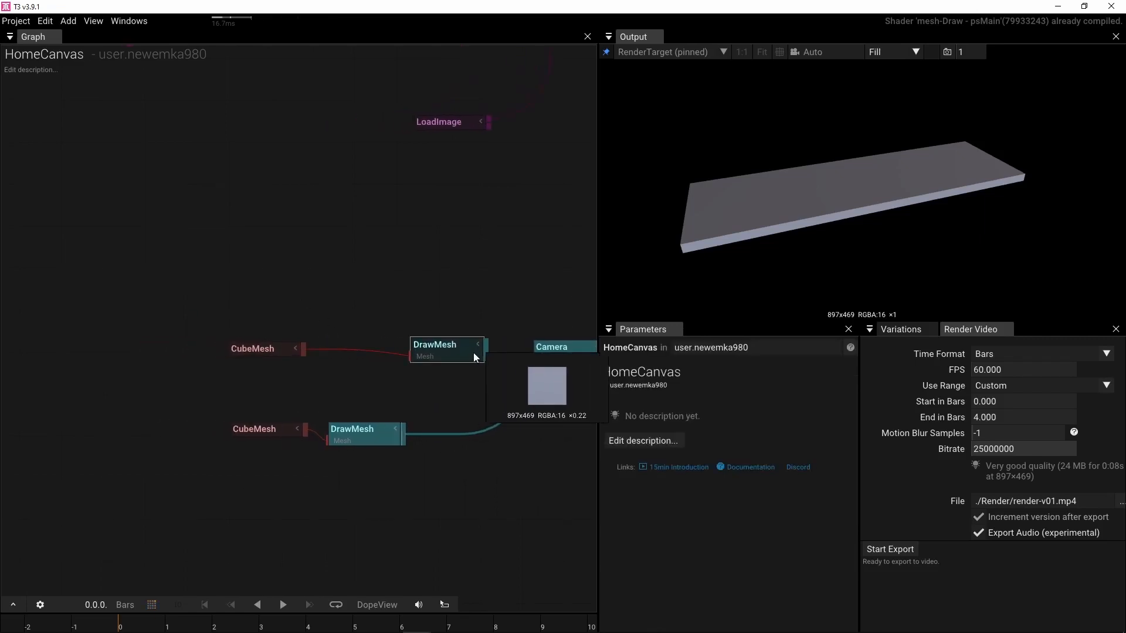
left_click_drag(486, 352, 480, 279)
left_click(292, 413)
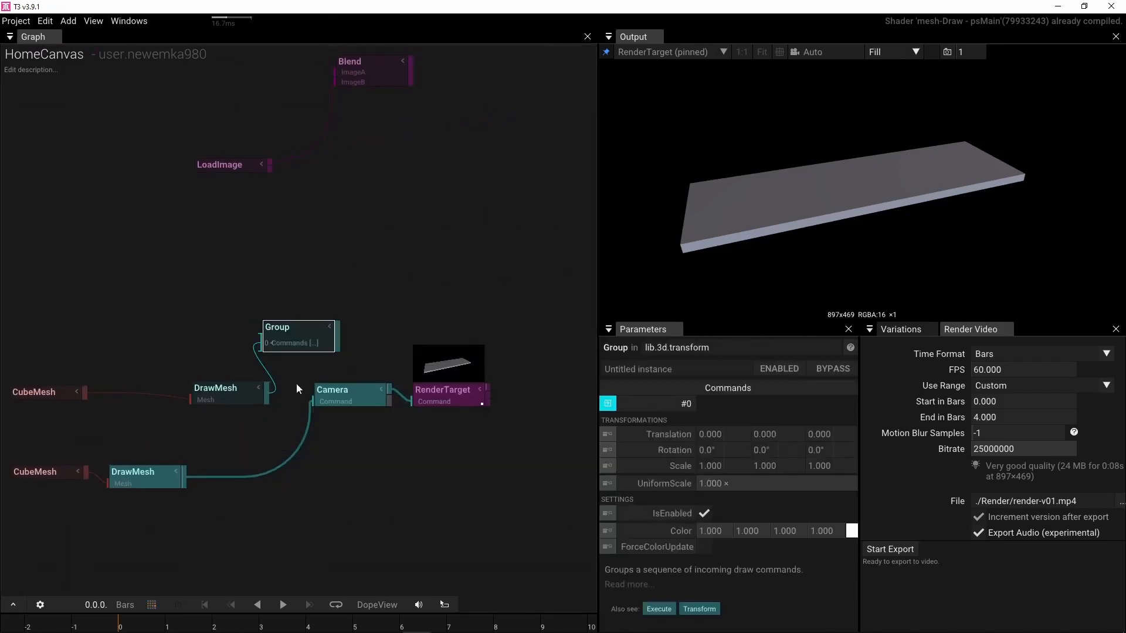
Step: Route both DrawMesh nodes through the Group into the Camera and move the duplicated CubeMesh and DrawMesh nodes in line with the Group
left_click_drag(183, 480, 328, 354)
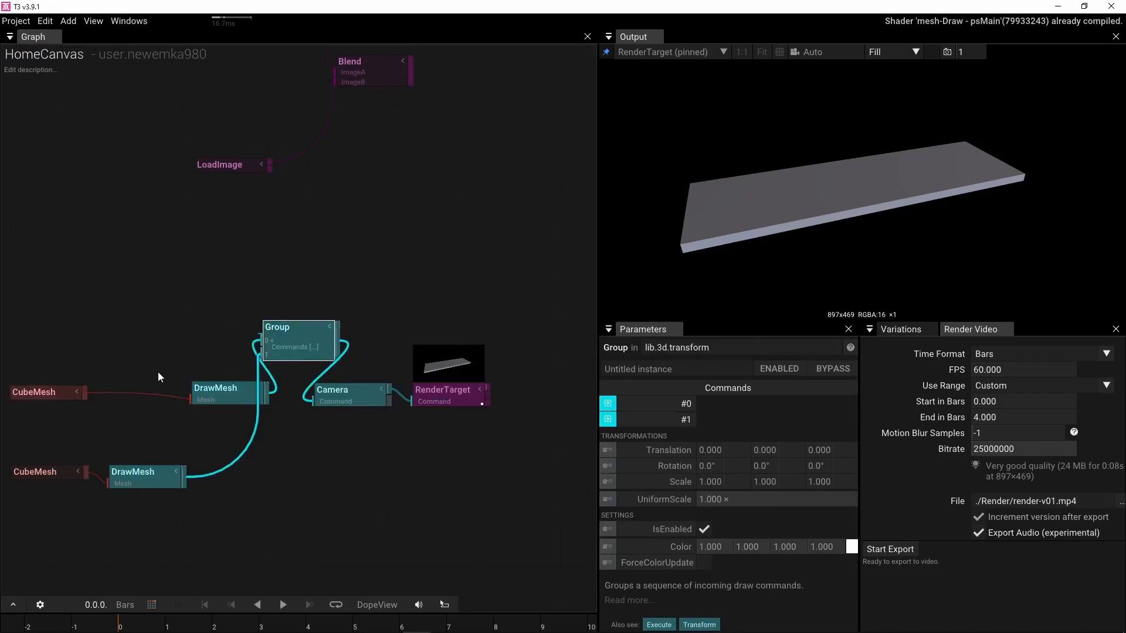
right_click_drag(157, 372, 367, 364)
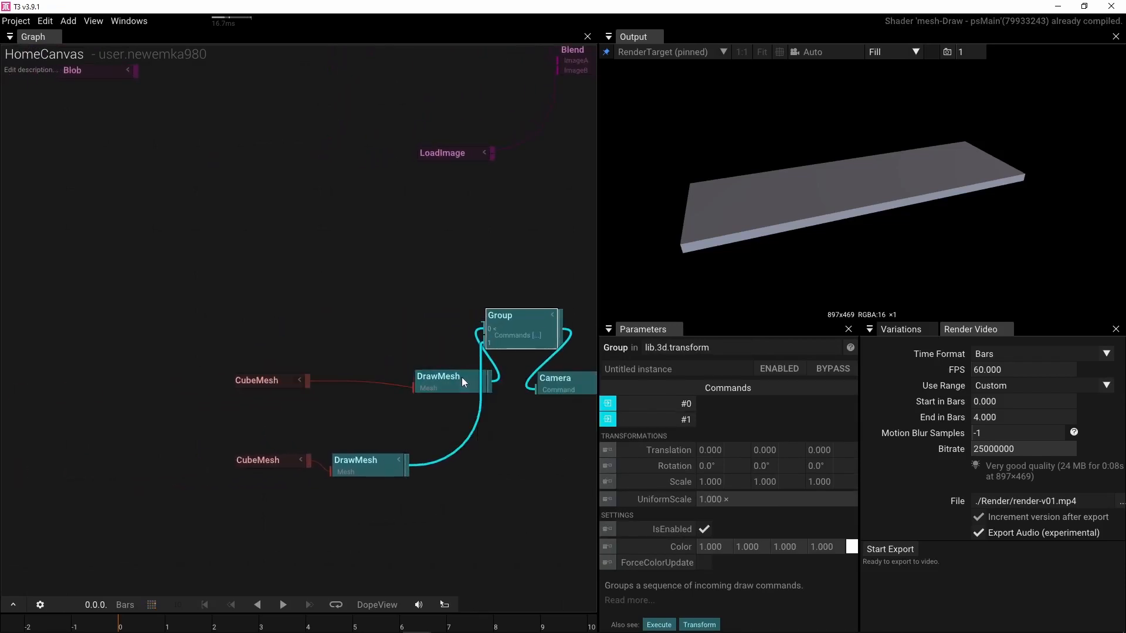
left_click_drag(462, 378, 391, 341)
mouse_move(273, 380)
left_mouse_down()
mouse_move(272, 342)
mouse_move(260, 373)
left_mouse_up()
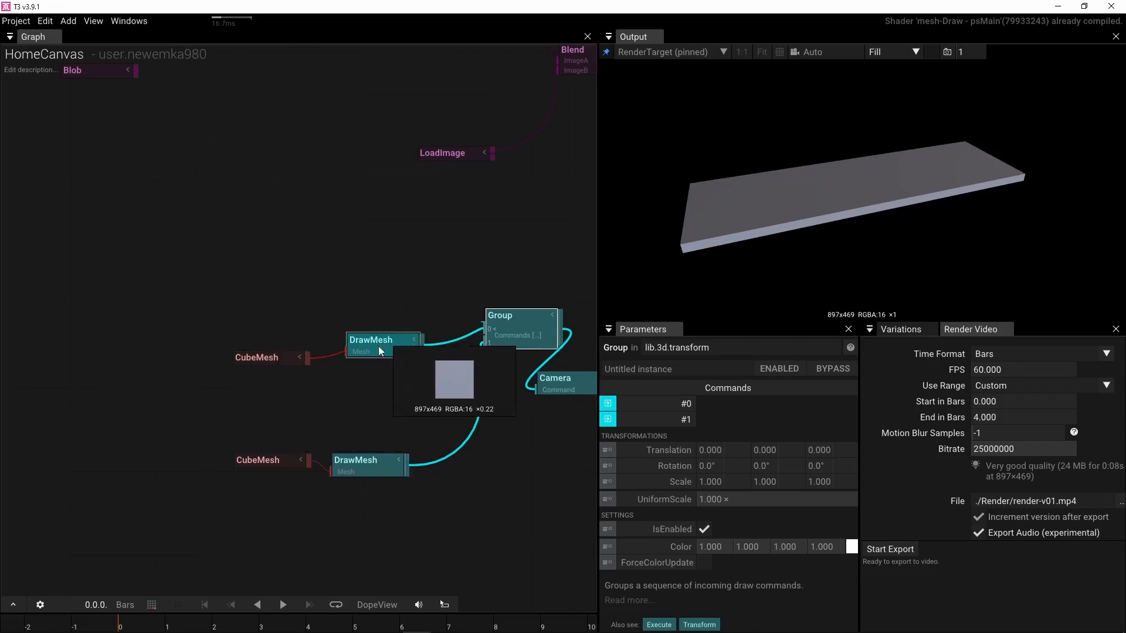
Step: Reset the duplicated CubeMesh's Stretch to its default of 1 and set its Scale to 0.25
left_click(258, 357)
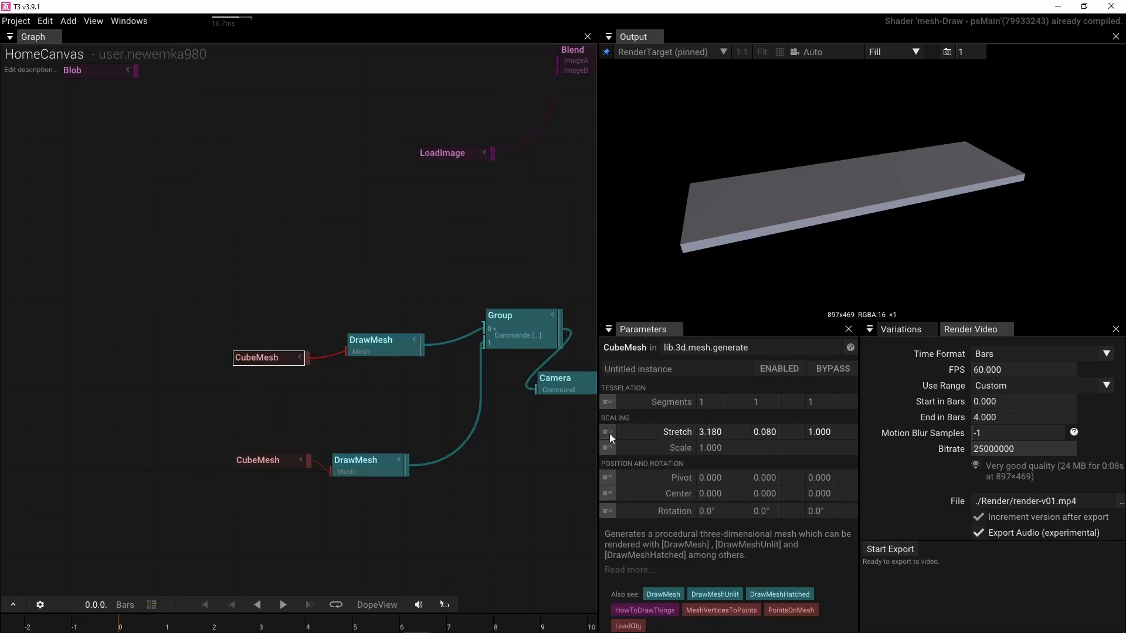
left_click(624, 432)
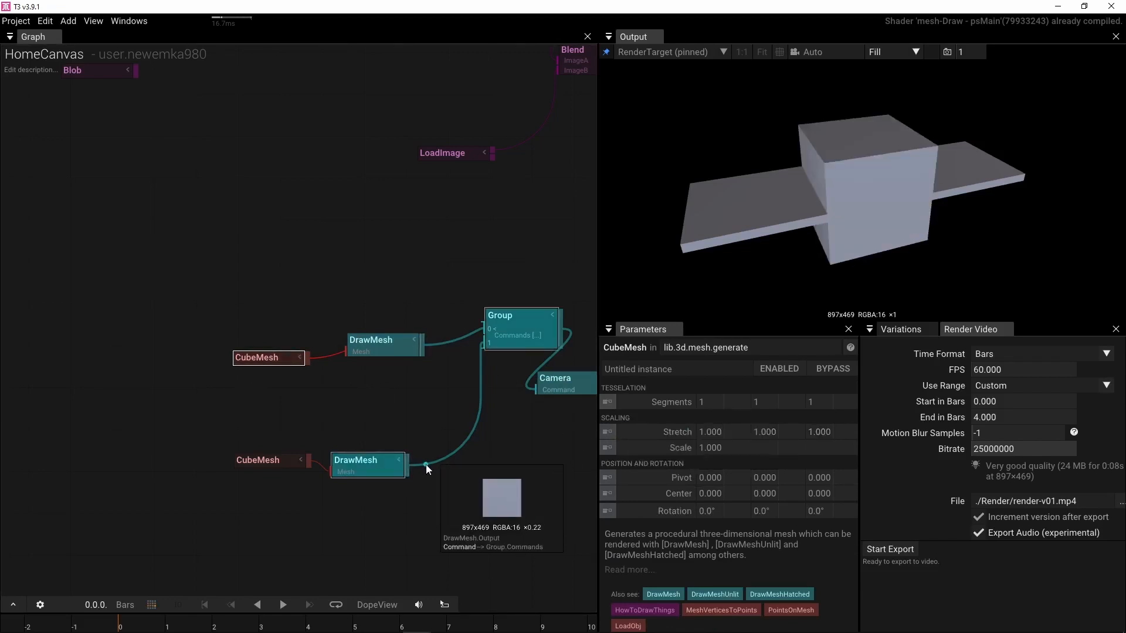
left_click_drag(738, 448, 486, 452)
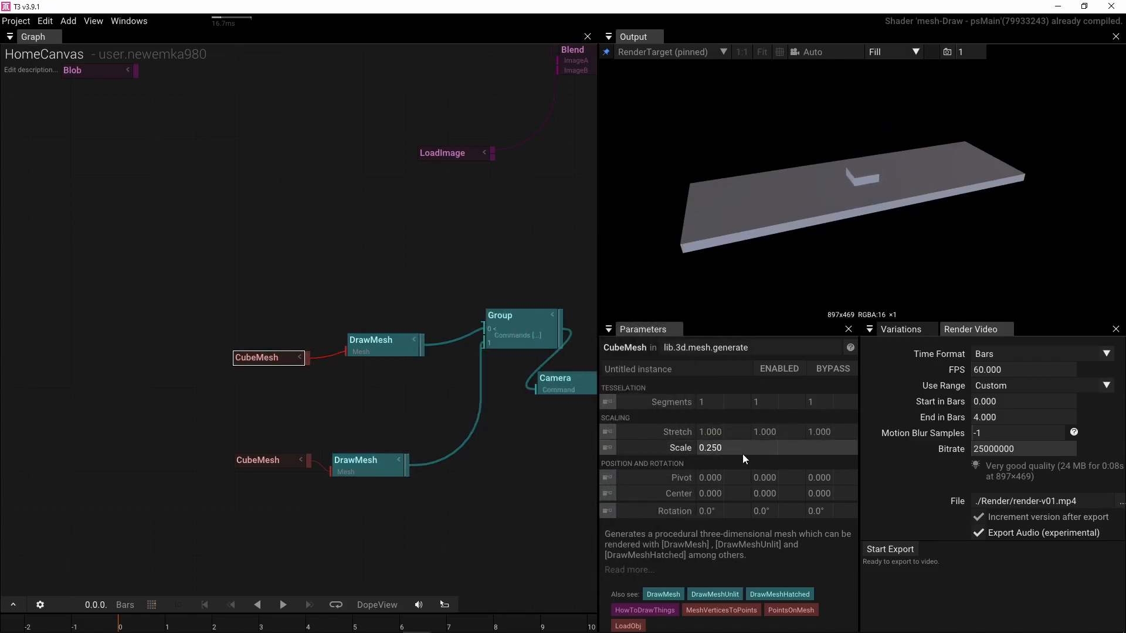
Step: Flatten the duplicated CubeMesh to a Y Stretch of 0.1 and raise its Center to 0.05 in Y
left_click(771, 432)
type("0.1")
key("Return")
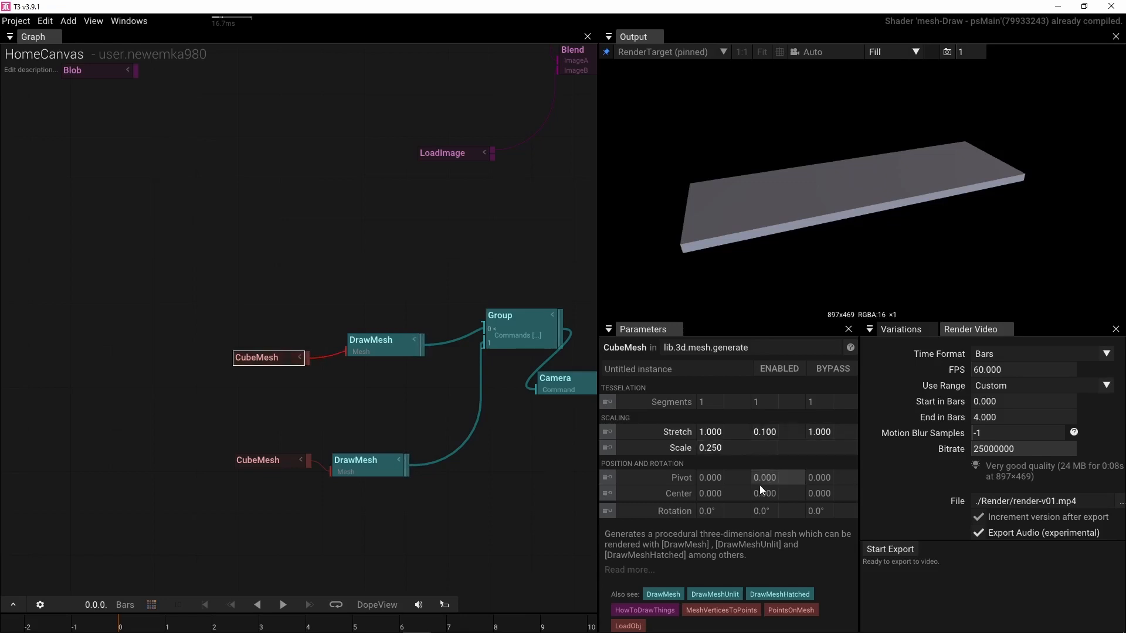
mouse_move(764, 492)
left_mouse_down()
mouse_move(790, 487)
mouse_move(773, 488)
left_mouse_up()
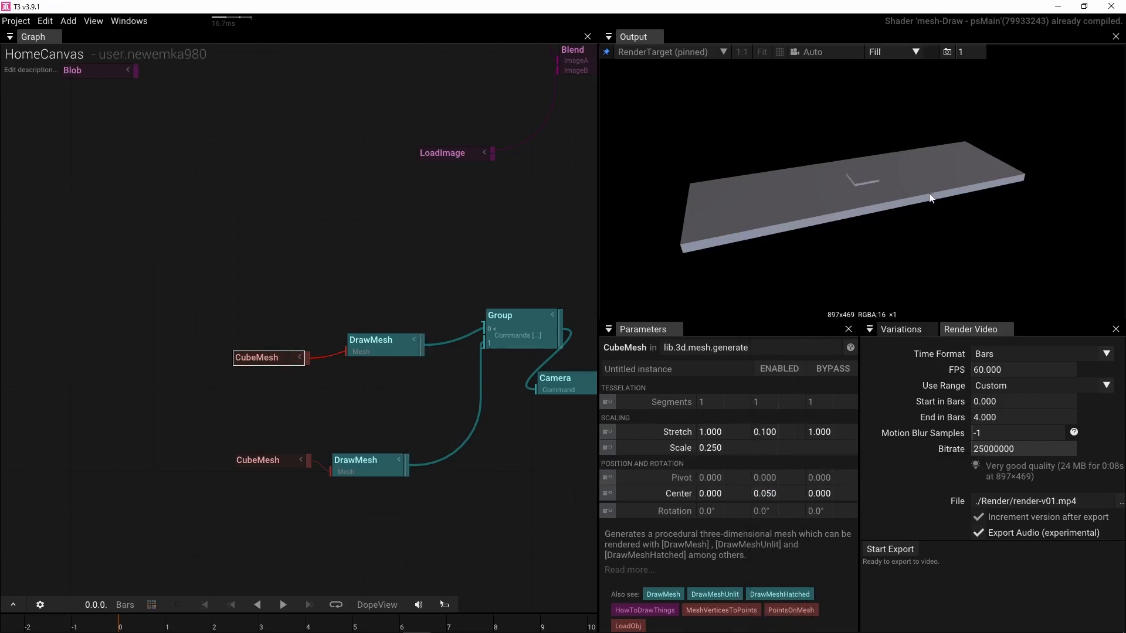
Step: Lock the output view to the Camera operator and orbit it to look down on the slab at an angle
right_click_drag(571, 241, 337, 255)
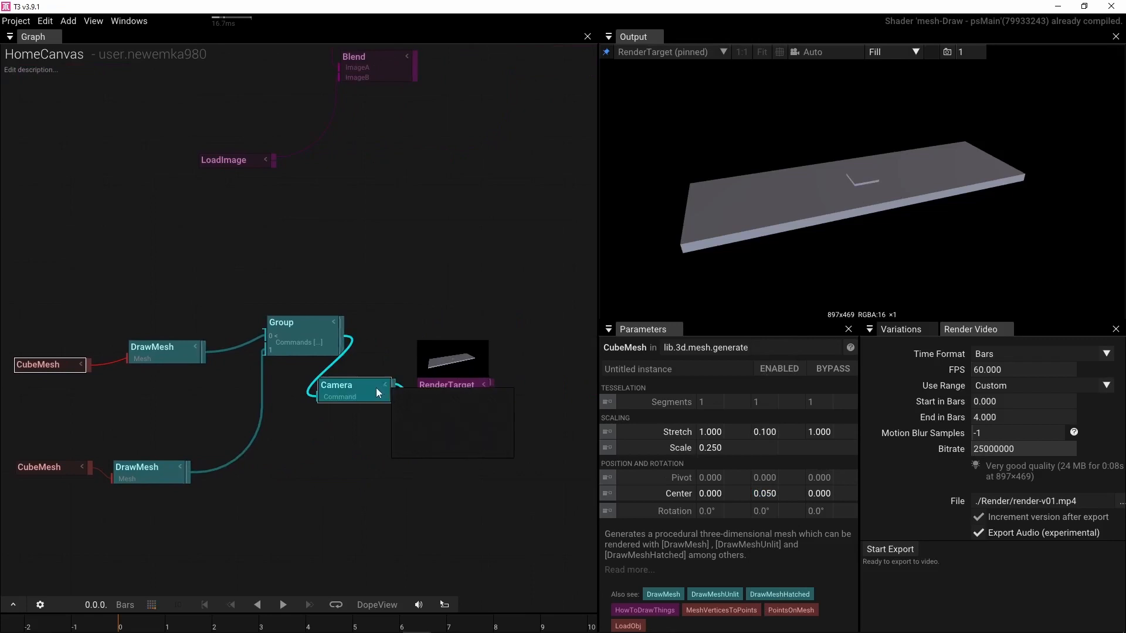
left_click(825, 55)
left_click(832, 120)
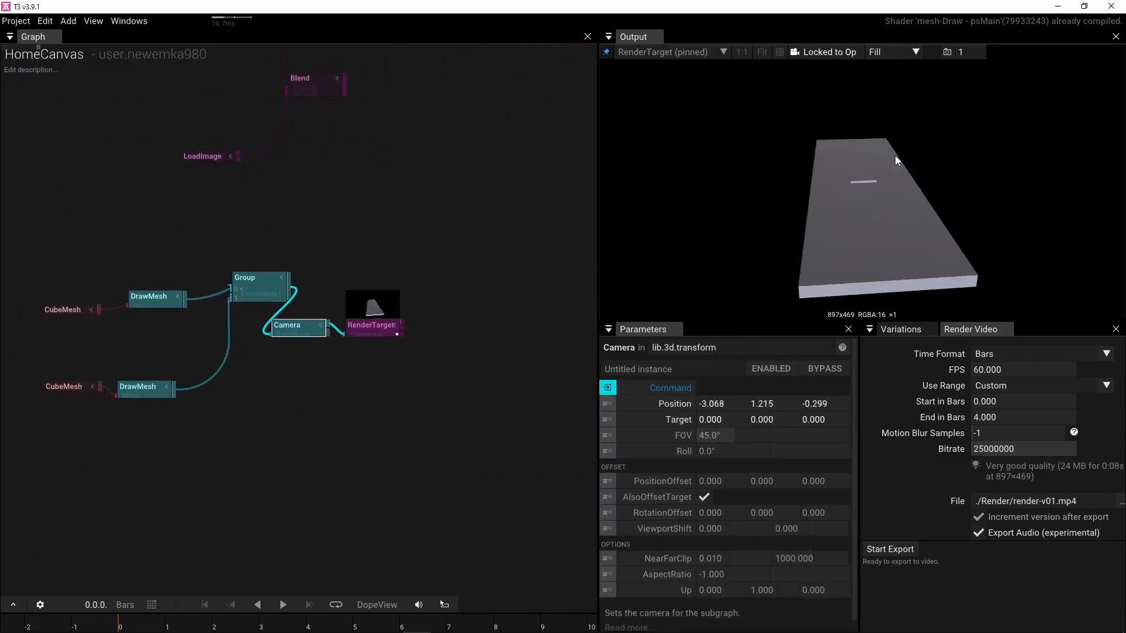
left_click_drag(797, 157, 745, 201)
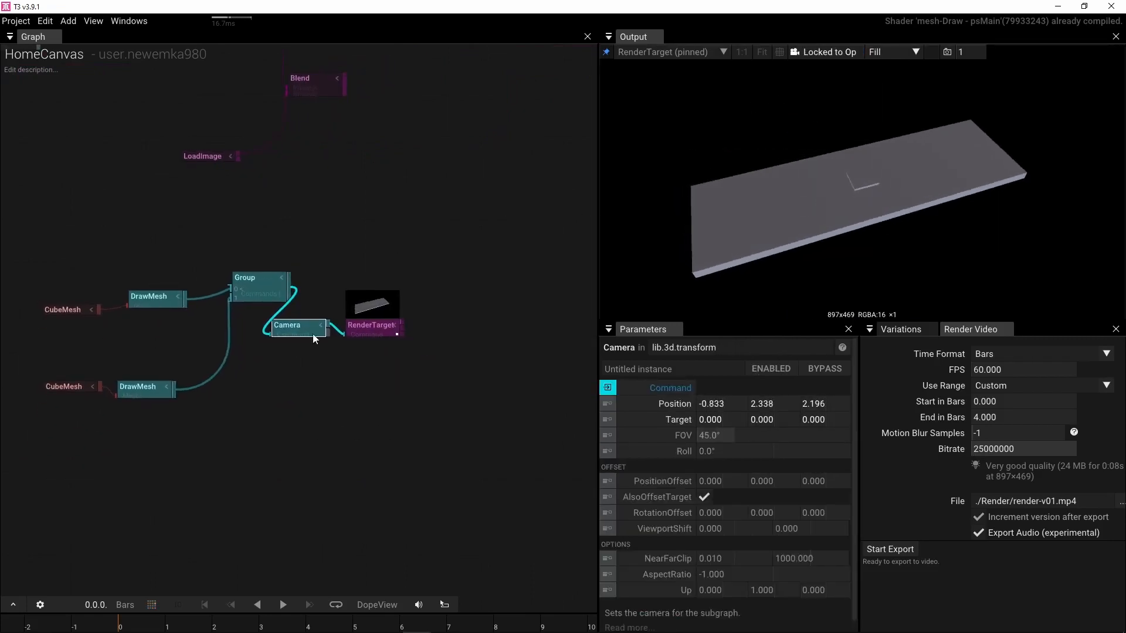
Step: Set the duplicated DrawMesh's color to dark crimson
right_click_drag(189, 344, 300, 350)
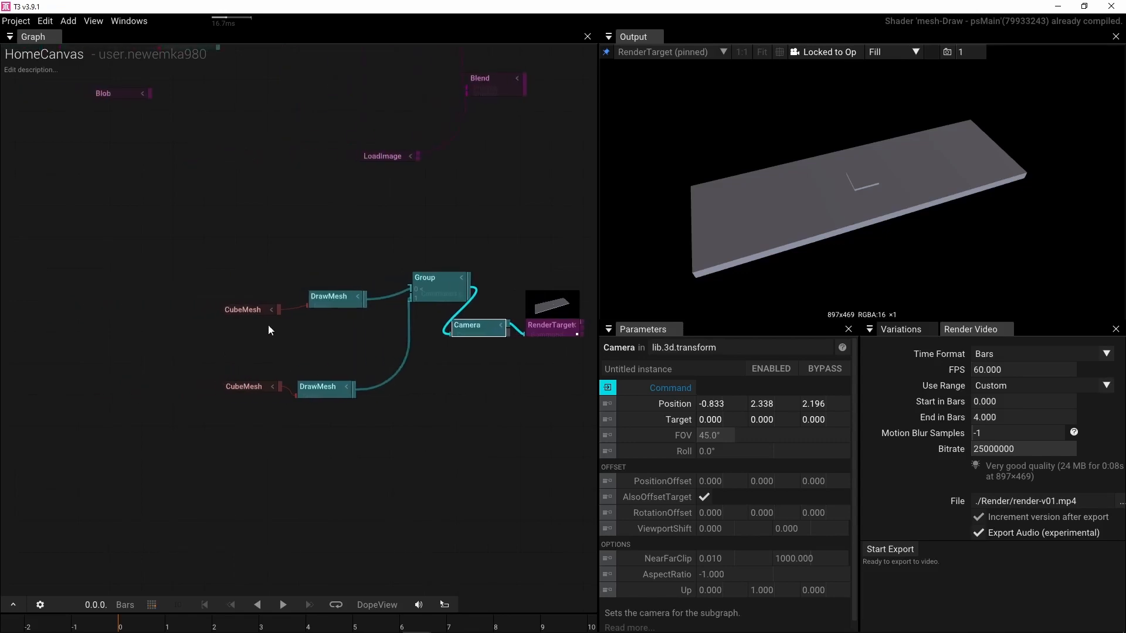
left_click(336, 299)
left_click(843, 417)
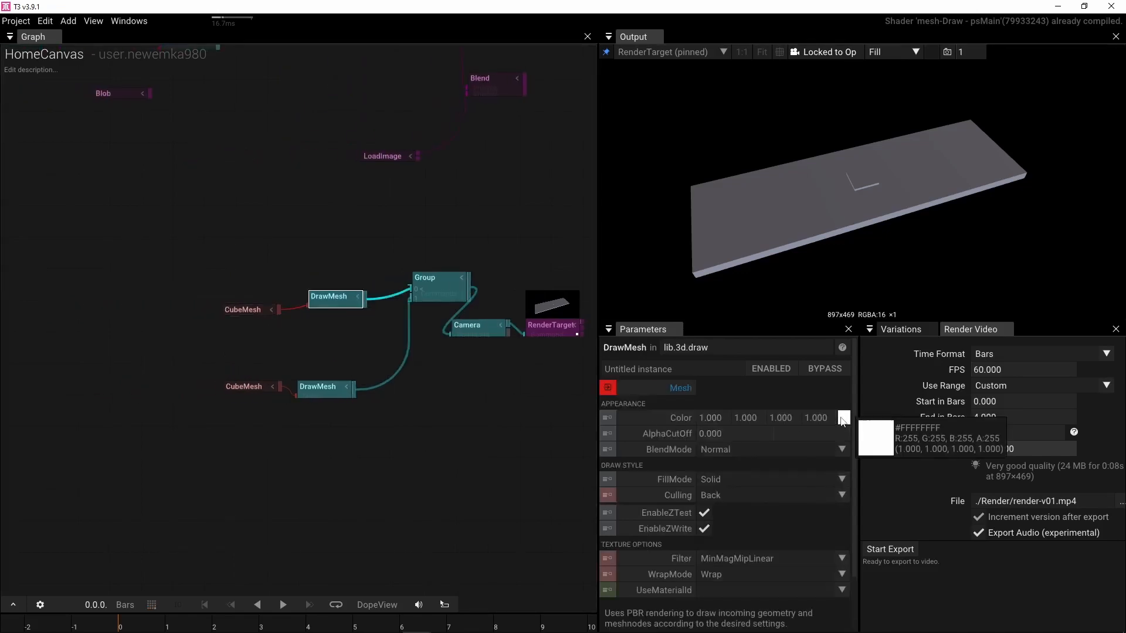
mouse_move(961, 488)
left_mouse_down()
mouse_move(983, 457)
mouse_move(997, 530)
left_mouse_up()
Step: Add a GridPoints node in the empty graph area above the duplicated CubeMesh
right_click_drag(346, 238, 539, 258)
right_click_drag(406, 267, 269, 277)
left_click(271, 278)
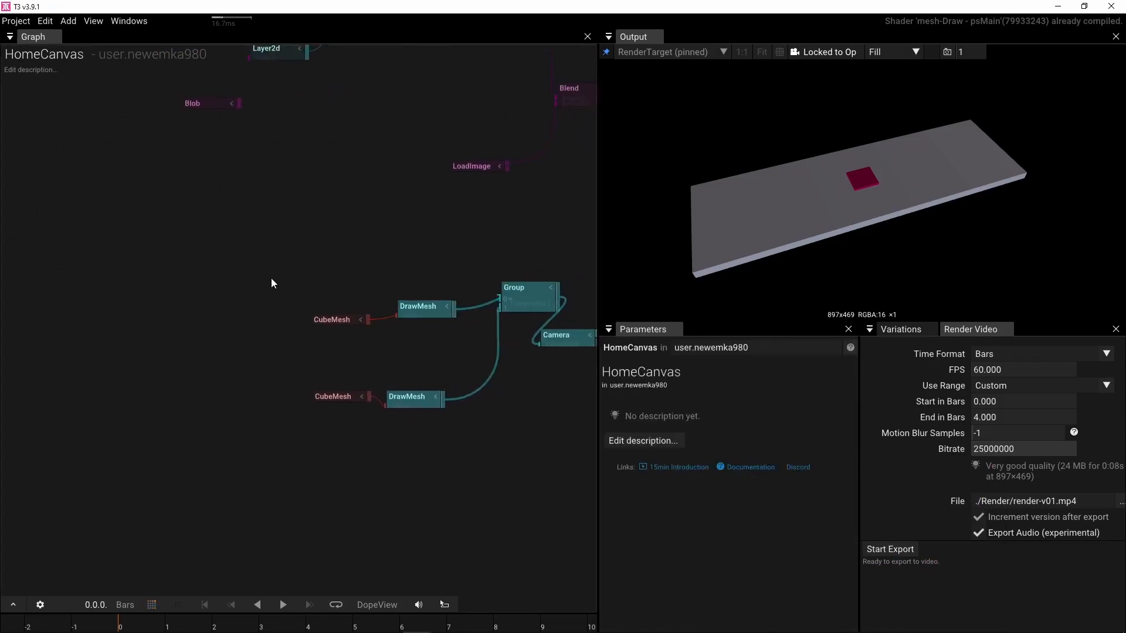
double_click(271, 282)
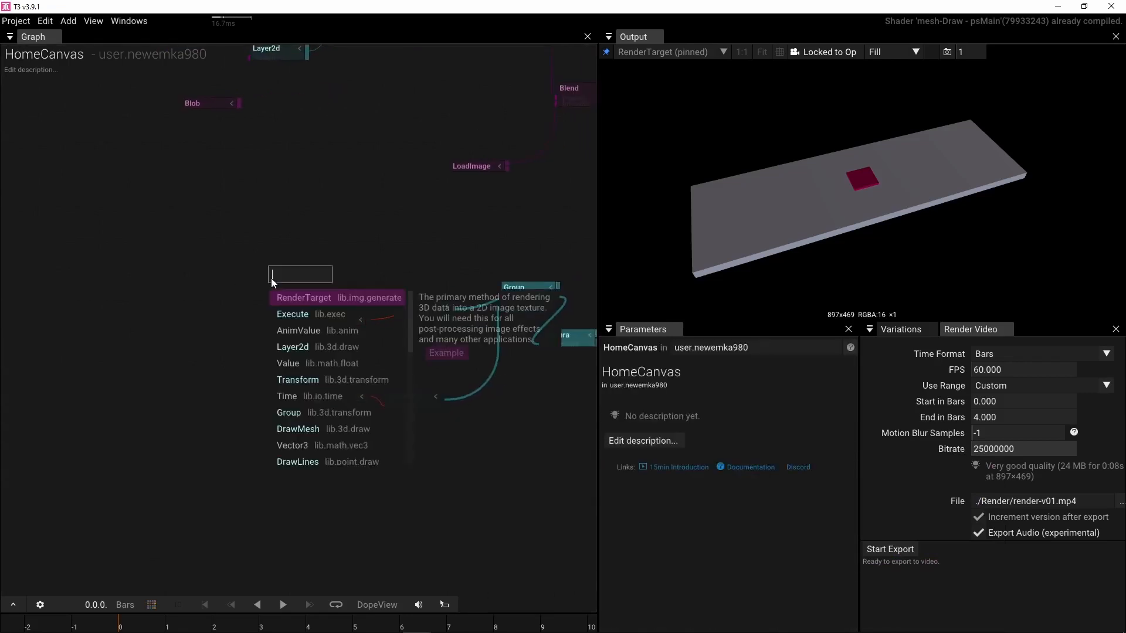
type("gri")
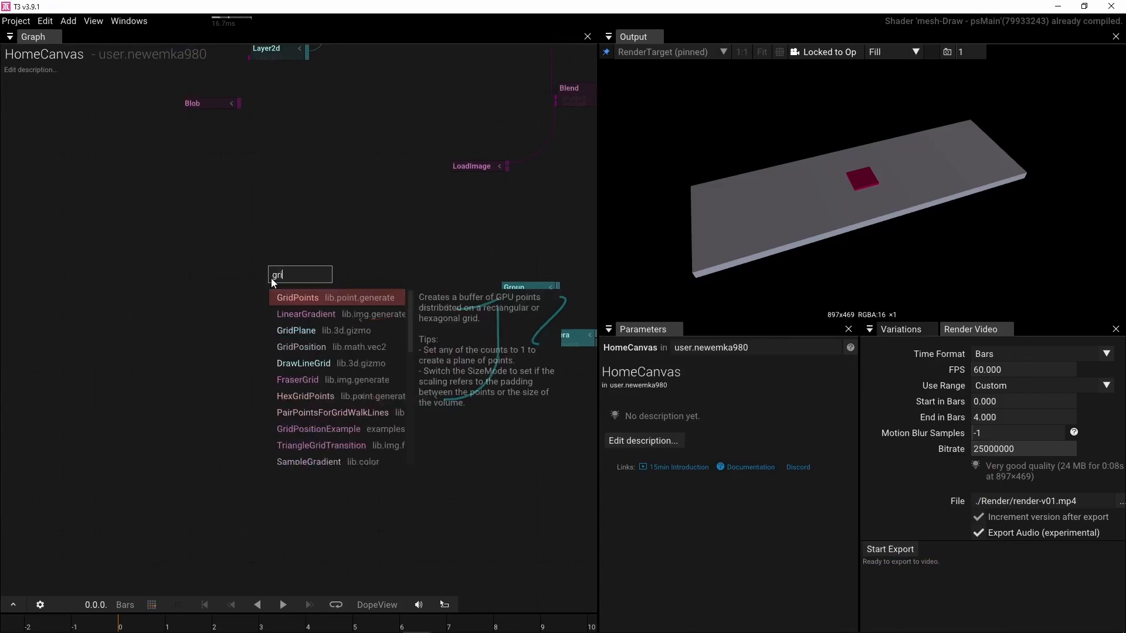
left_click(291, 298)
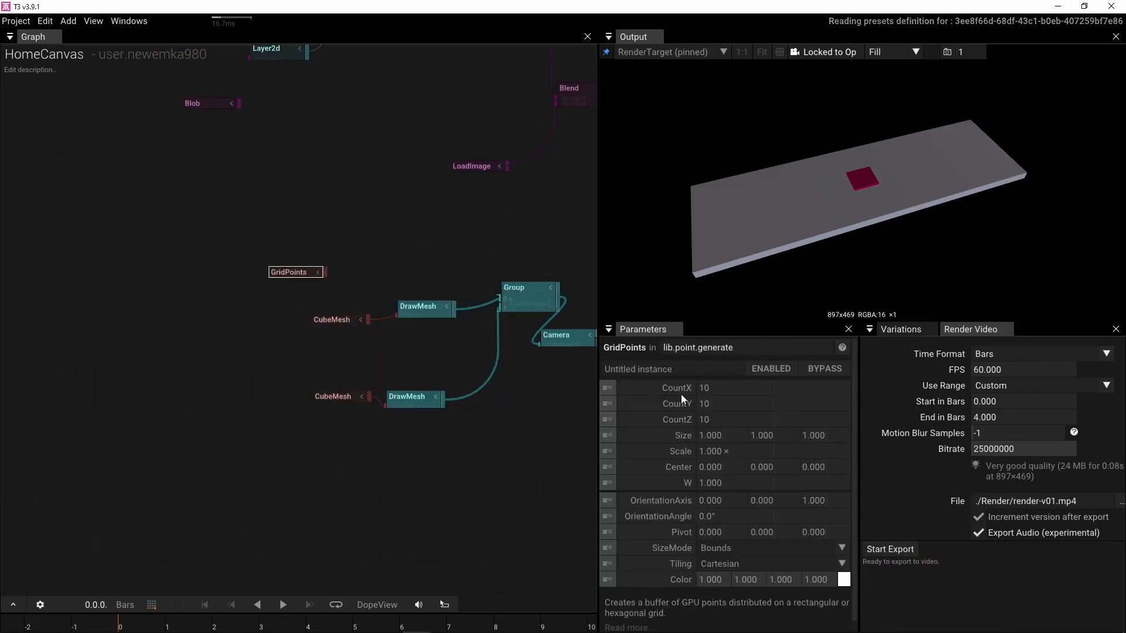
Step: Set the GridPoints counts to 4 in X, 1 in Y and 2 in Z
left_click(740, 388)
type("4")
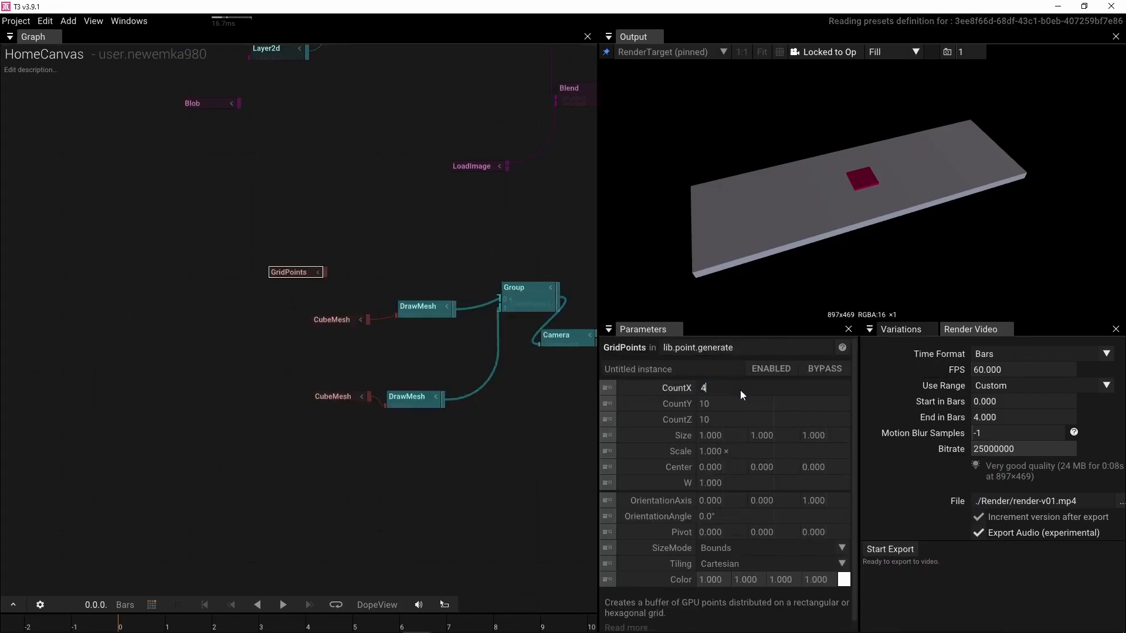
left_click(727, 403)
type("1")
left_click(722, 417)
type("2")
key("Return")
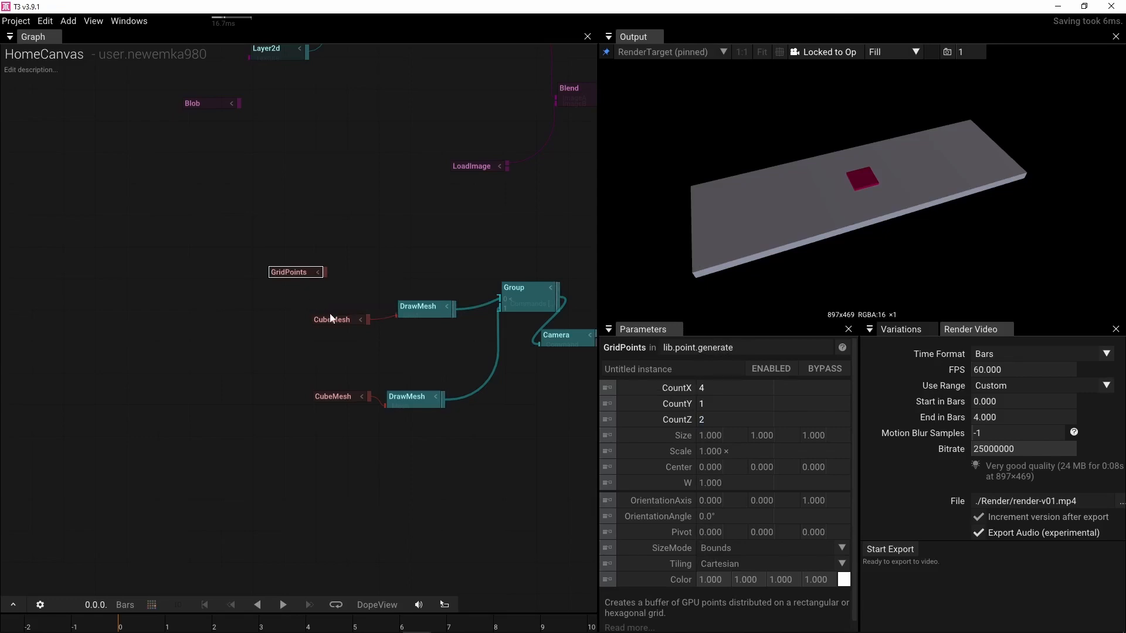
Step: Feed GridPoints and the small CubeMesh into a new RepeatMeshAtPoints node and connect its output to the crimson DrawMesh
left_click_drag(292, 279, 329, 262)
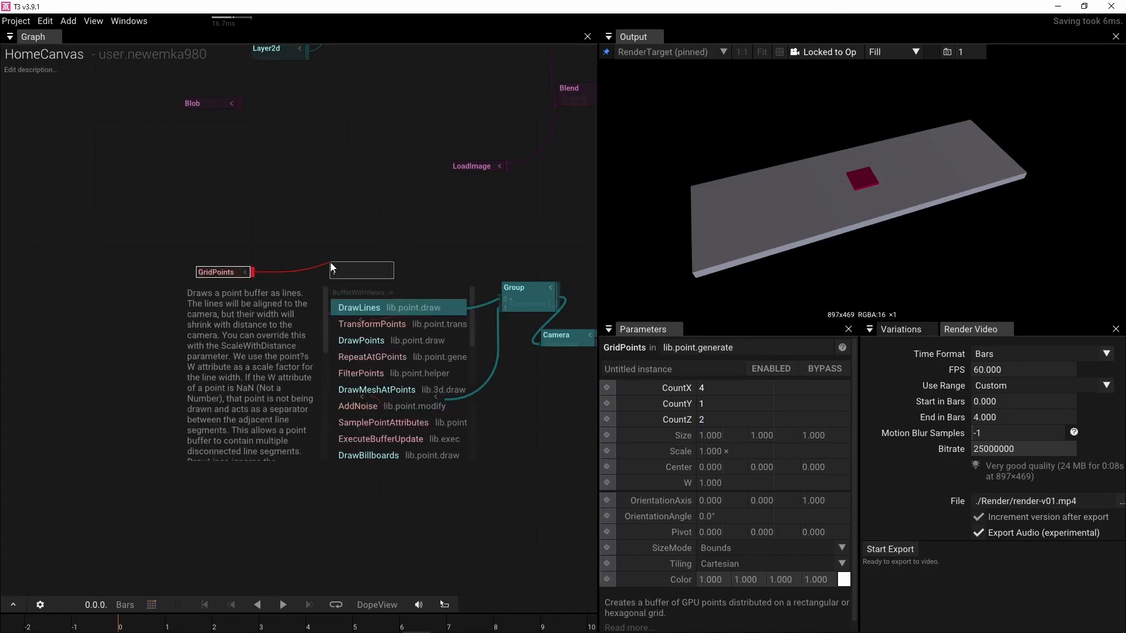
type("re")
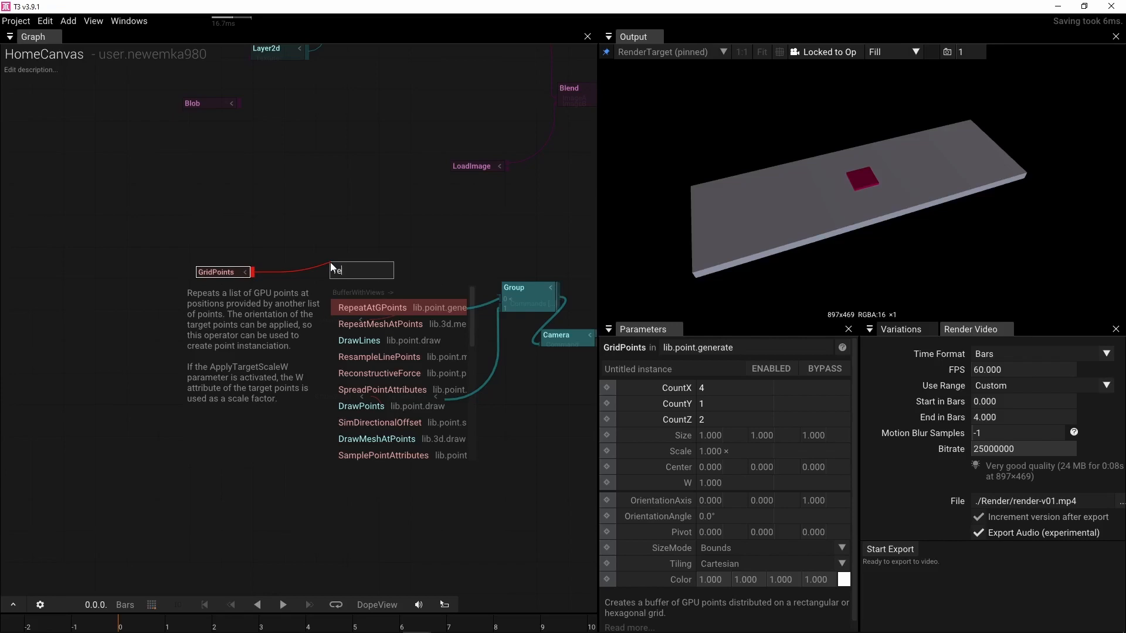
left_click(353, 323)
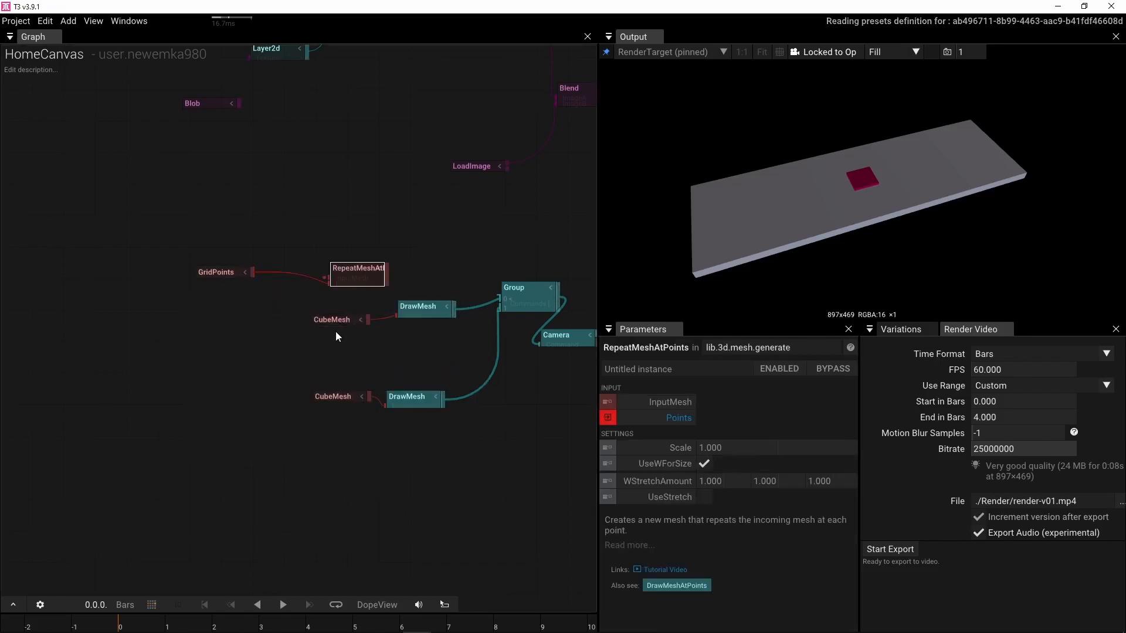
left_click_drag(320, 320, 304, 277)
left_click_drag(388, 278, 398, 314)
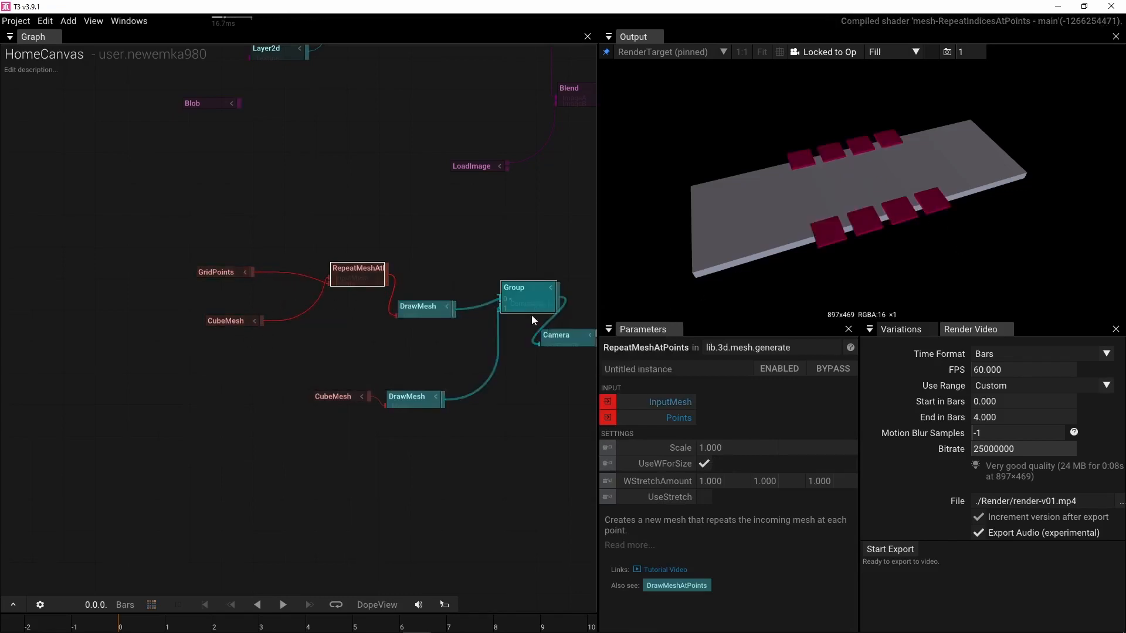
Step: Change the GridPoints SizeMode to Cell
right_click_drag(350, 337, 427, 338)
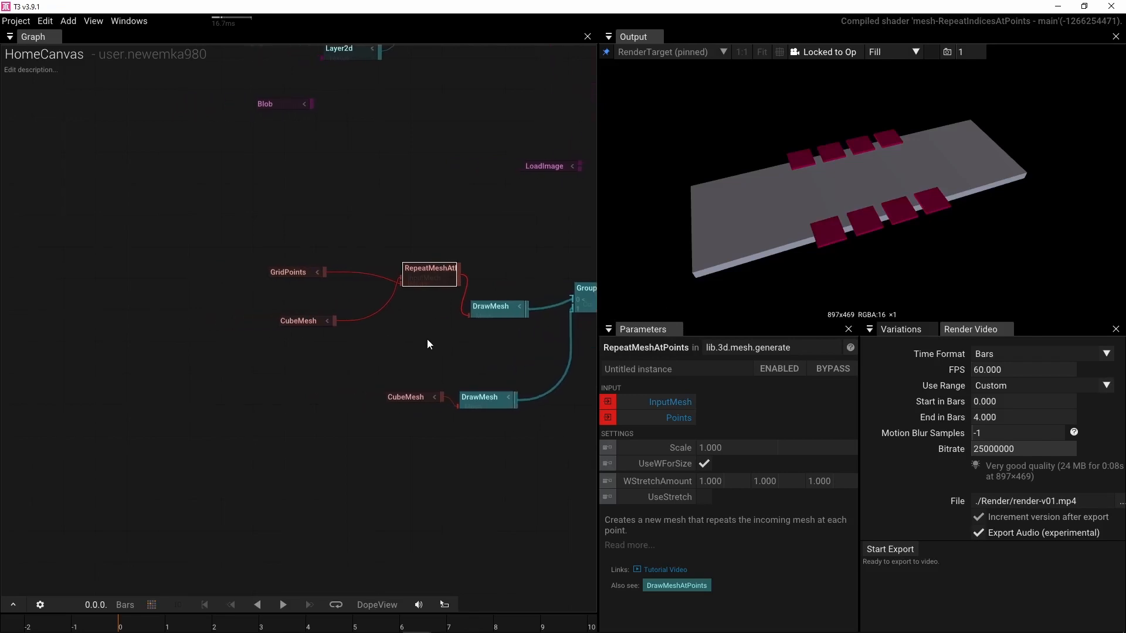
left_click(298, 272)
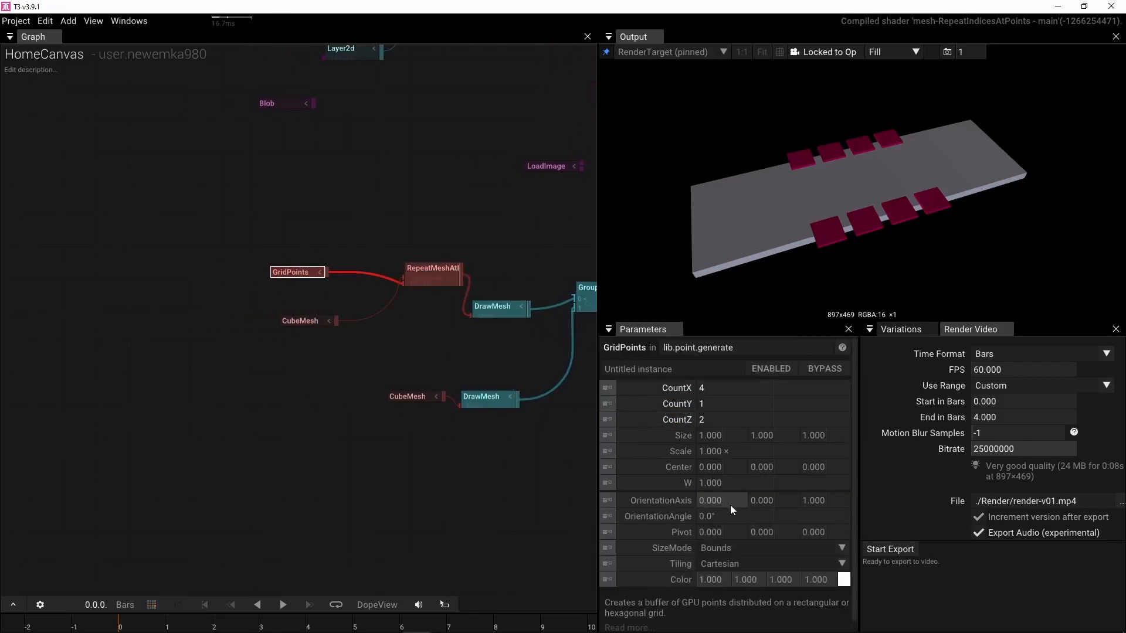
left_click(845, 546)
left_click(801, 560)
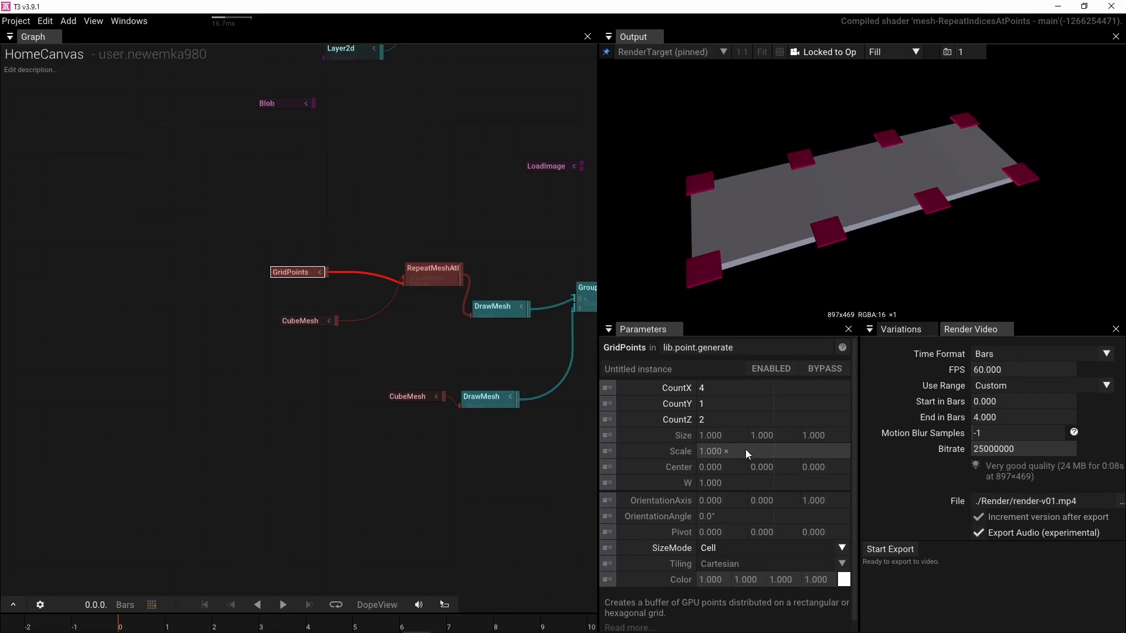
Step: Reset the pad CubeMesh's Scale and try a value of 0.83
left_click(291, 323)
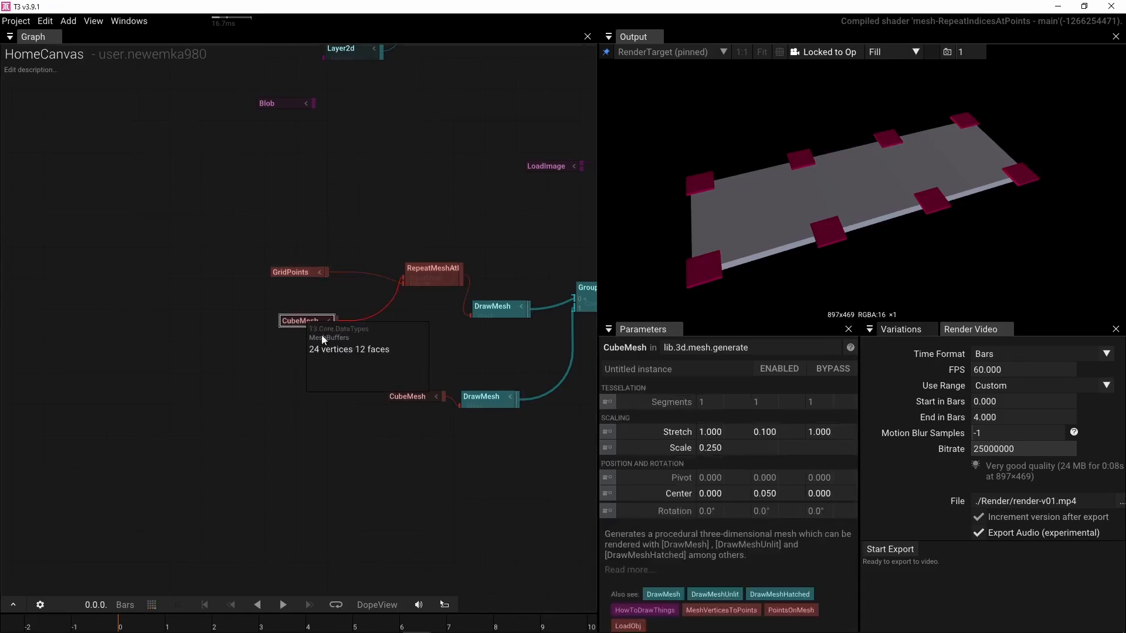
left_click(625, 447)
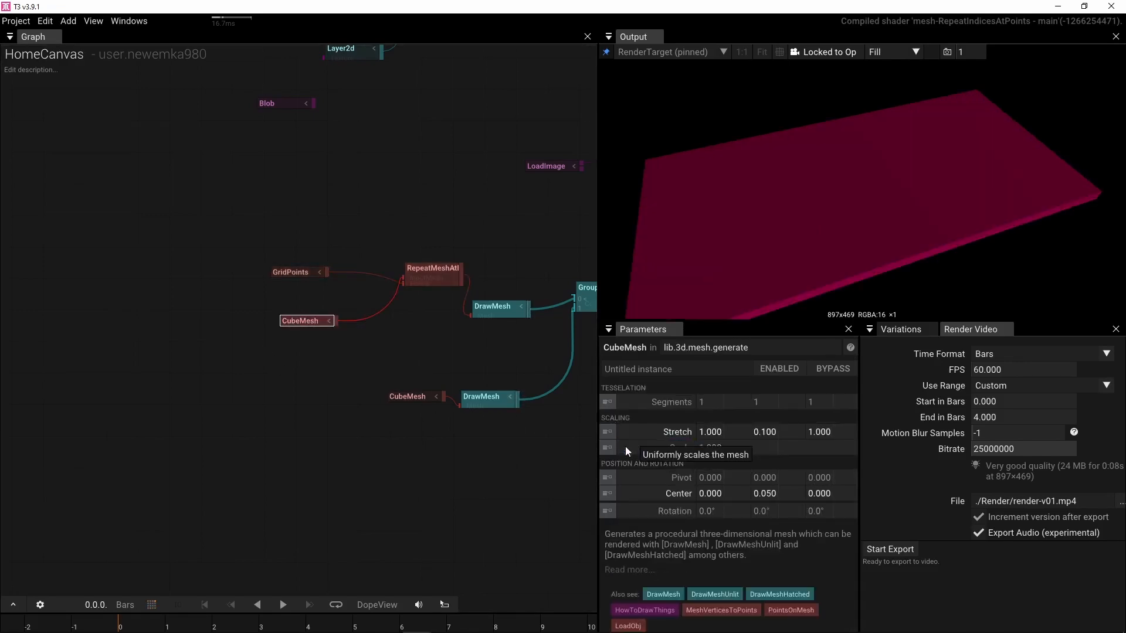
left_click_drag(746, 451, 701, 456)
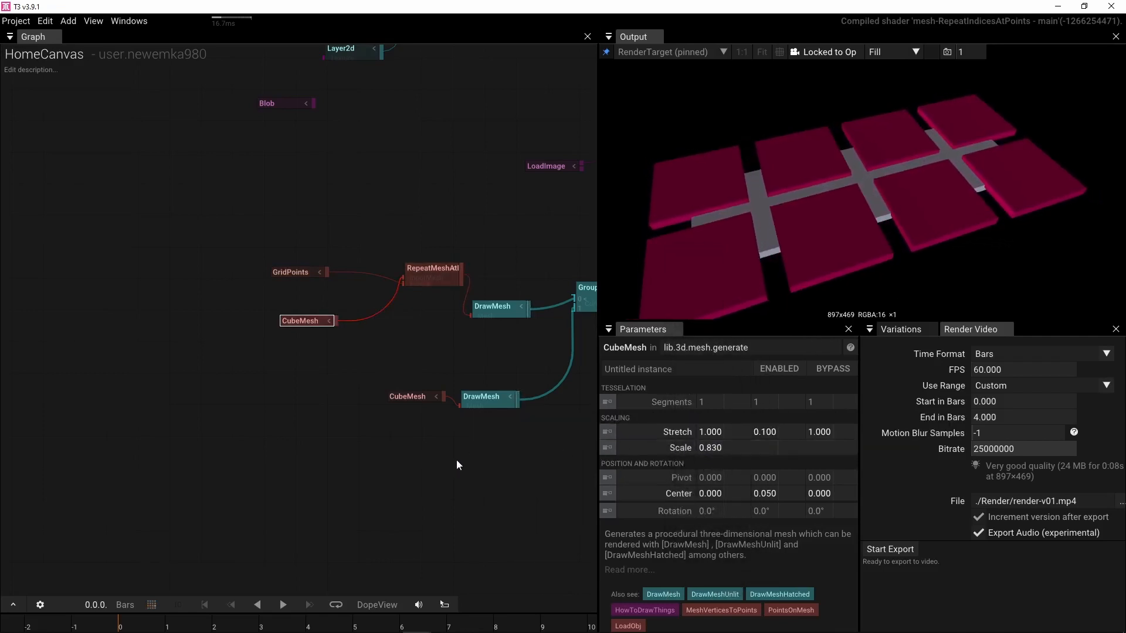
Step: Try a much smaller GridPoints Scale with the pad CubeMesh's Scale at 0.62, and reset the GridPoints Scale to 1
mouse_move(290, 278)
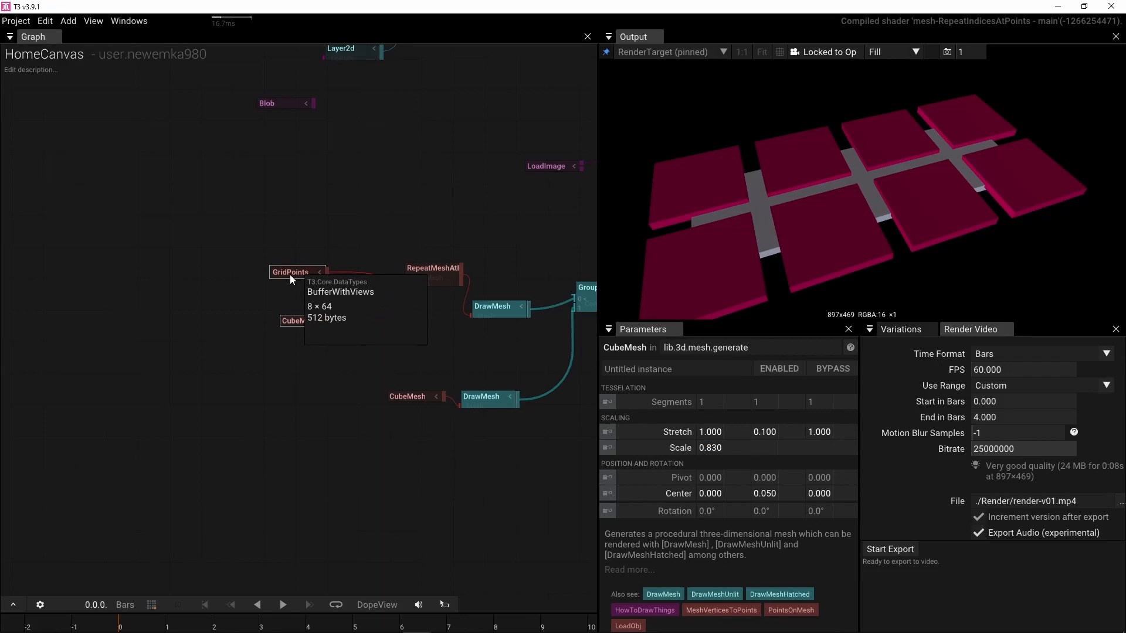
left_click(290, 274)
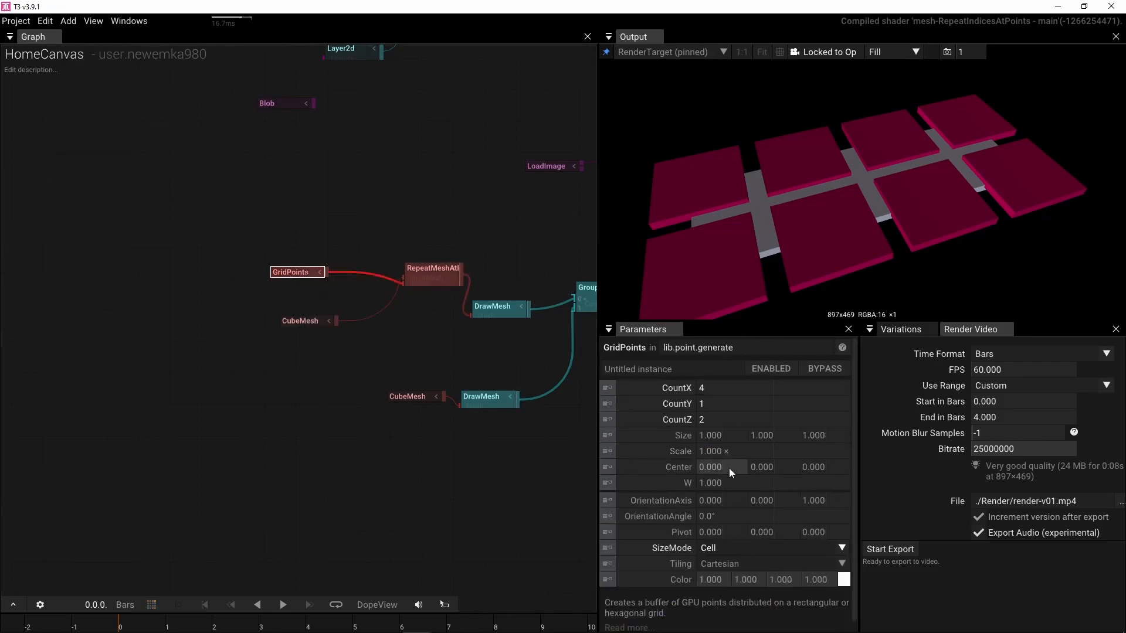
left_click_drag(741, 451, 431, 458)
left_click(295, 320)
left_click_drag(712, 447, 649, 454)
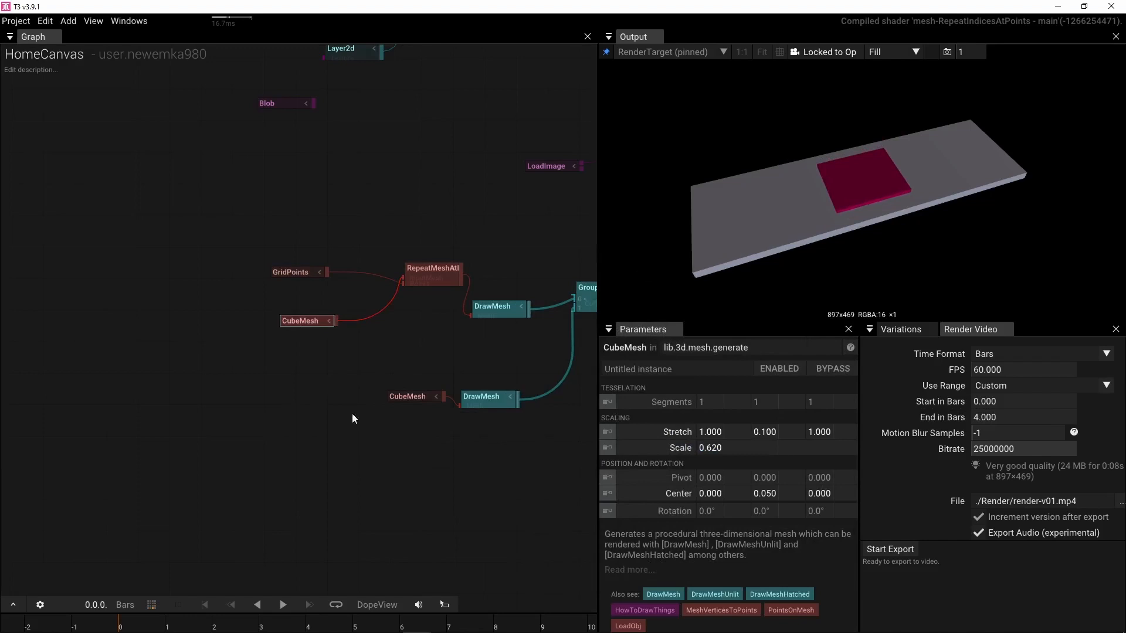
left_click(290, 272)
left_click(625, 454)
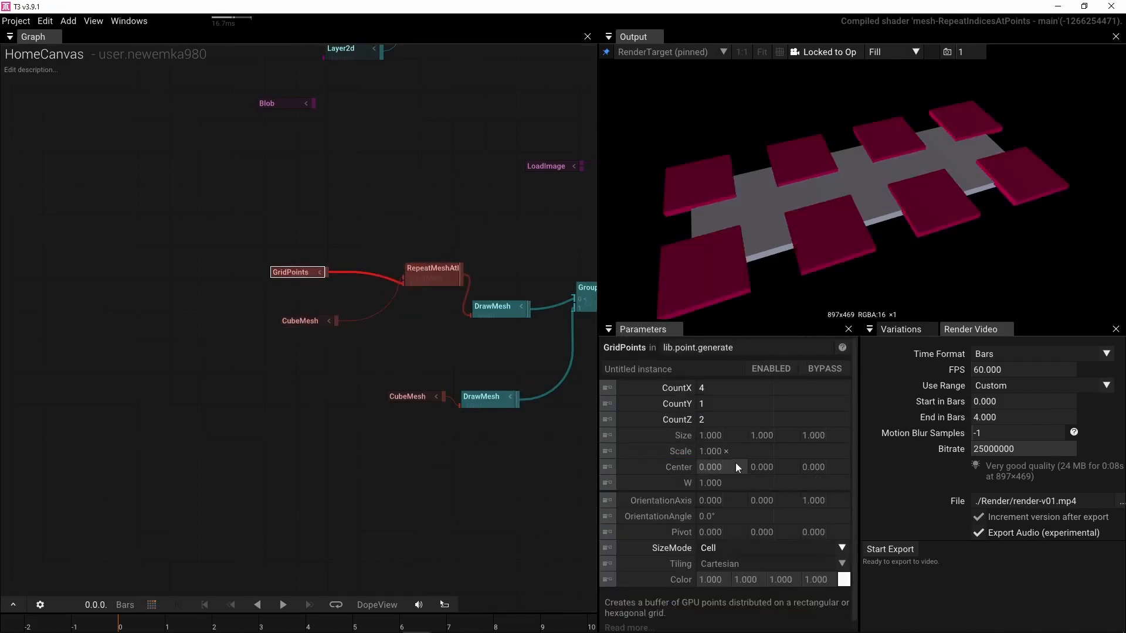
Step: Reduce the pad CubeMesh's Scale further and set the GridPoints Scale to 0.48 so the pads fit on the slab
left_click(299, 320)
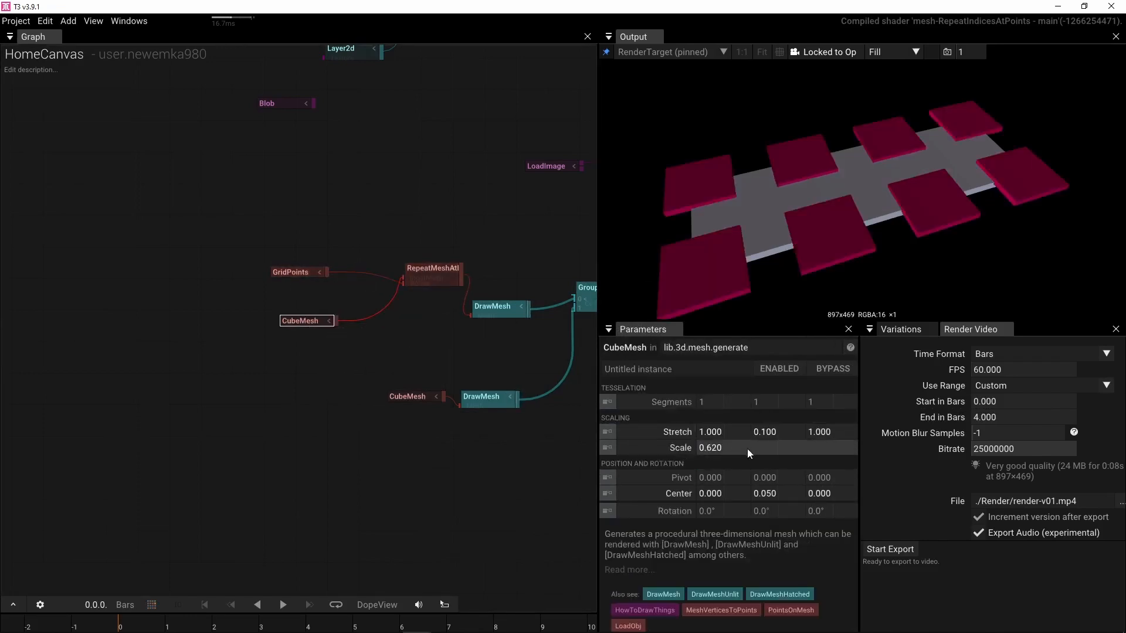
left_click_drag(747, 449, 587, 452)
left_click(290, 272)
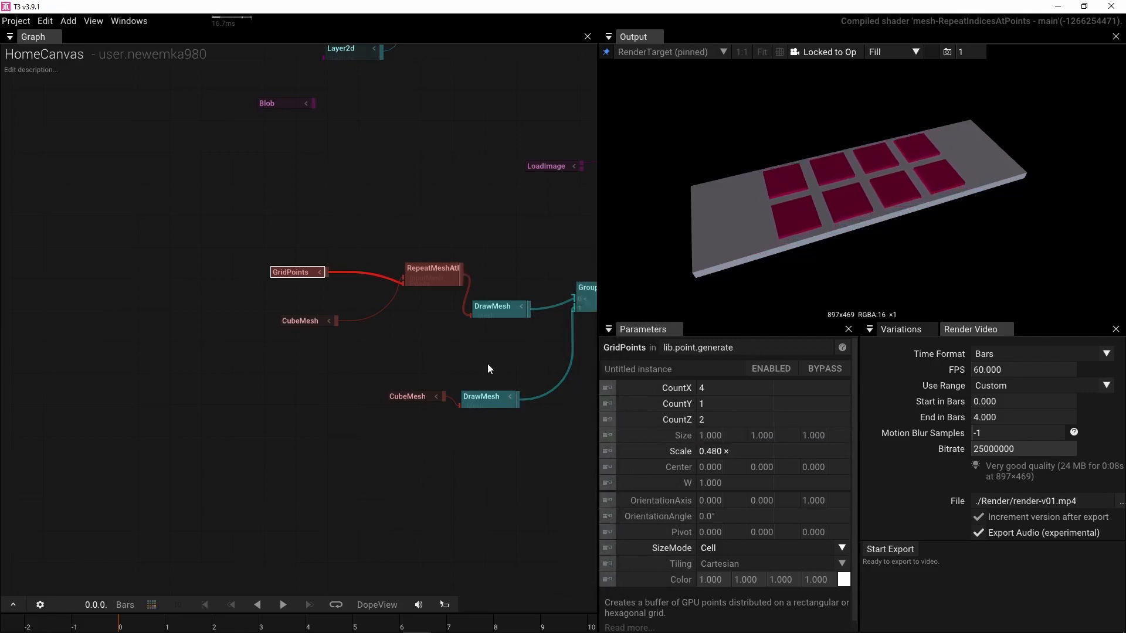
Step: Set the pad GridPoints' Center X to -0.61 to shift the pads toward one end of the slab
left_click(295, 319)
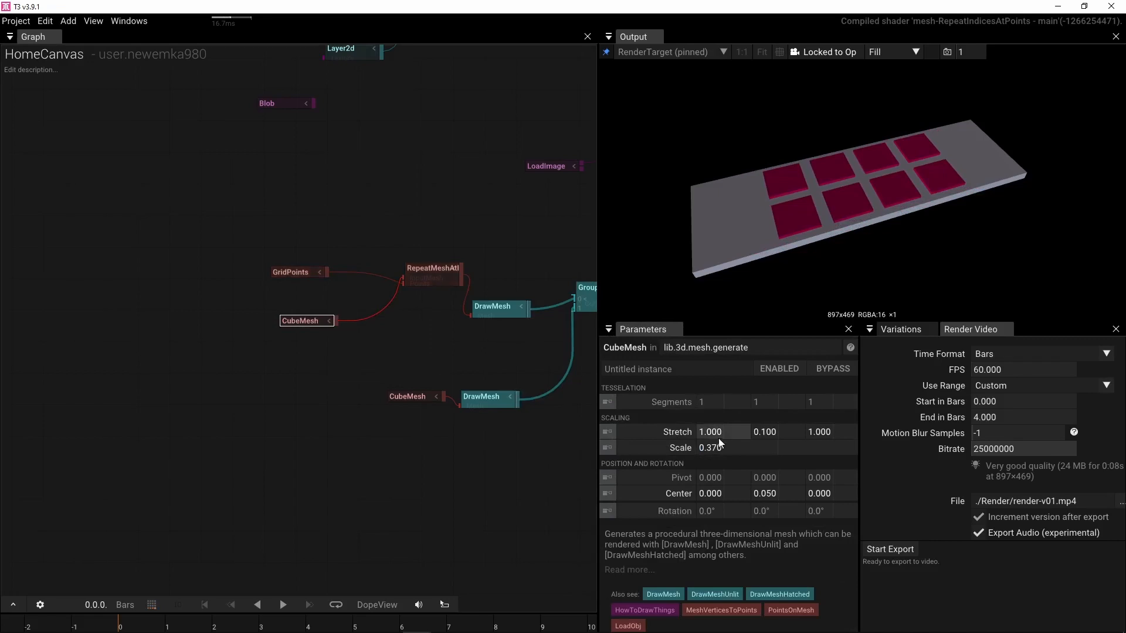
left_click(313, 274)
left_click(461, 276)
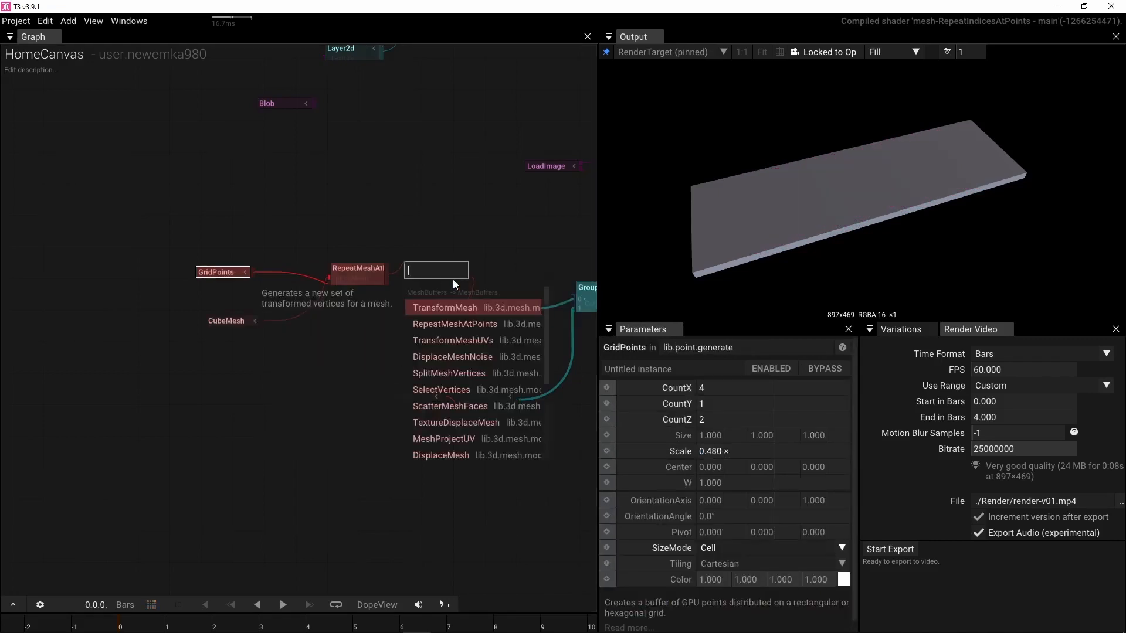
left_click(405, 236)
left_click(290, 272)
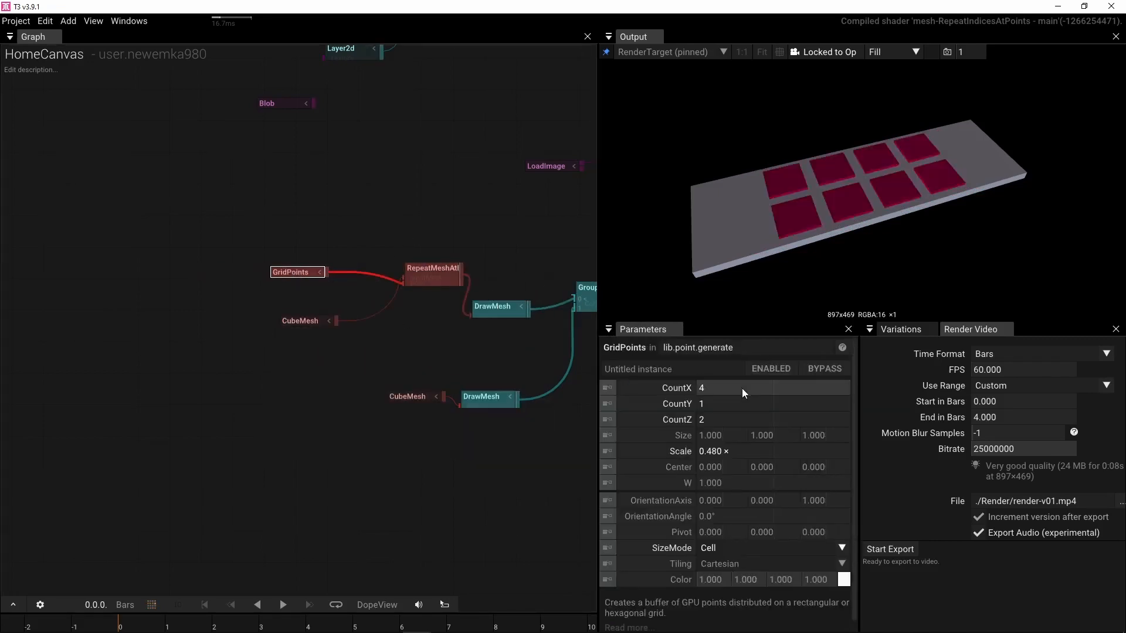
left_click_drag(727, 466, 522, 470)
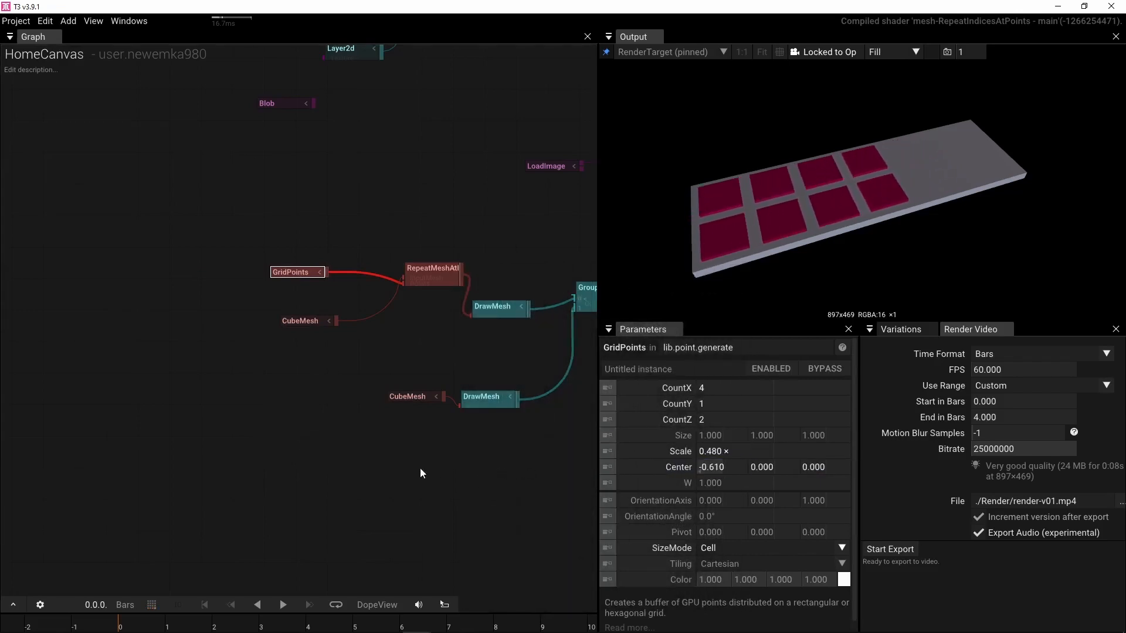
left_click_drag(811, 244, 758, 237)
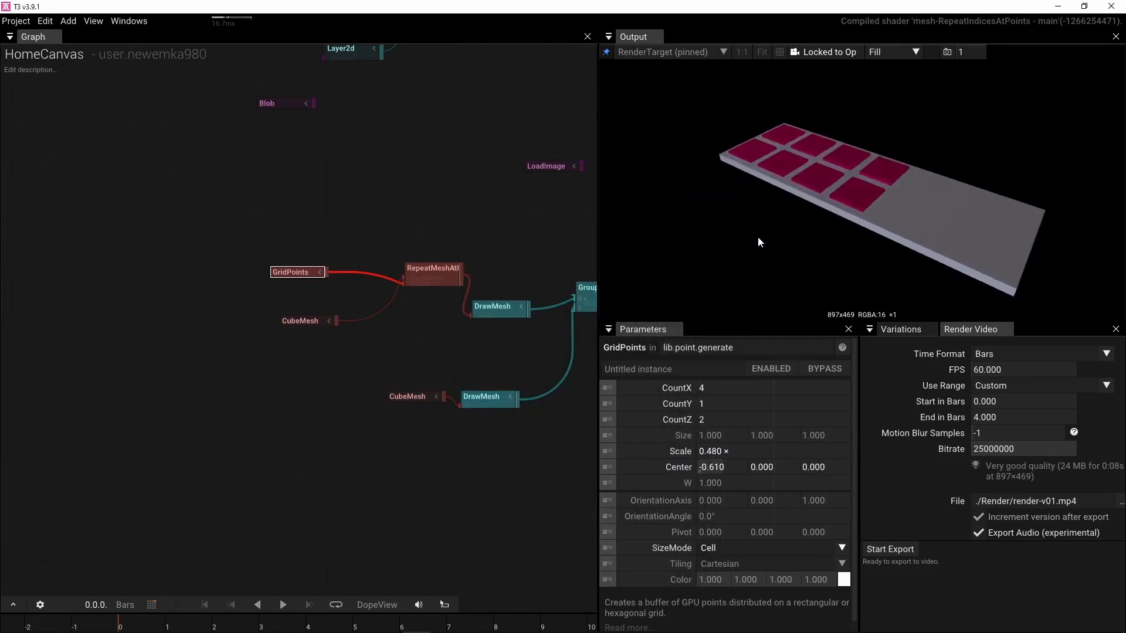
Step: Check the pad and knob layout in the LPD8 reference image in Affinity Photo and return to T3
left_click(475, 621)
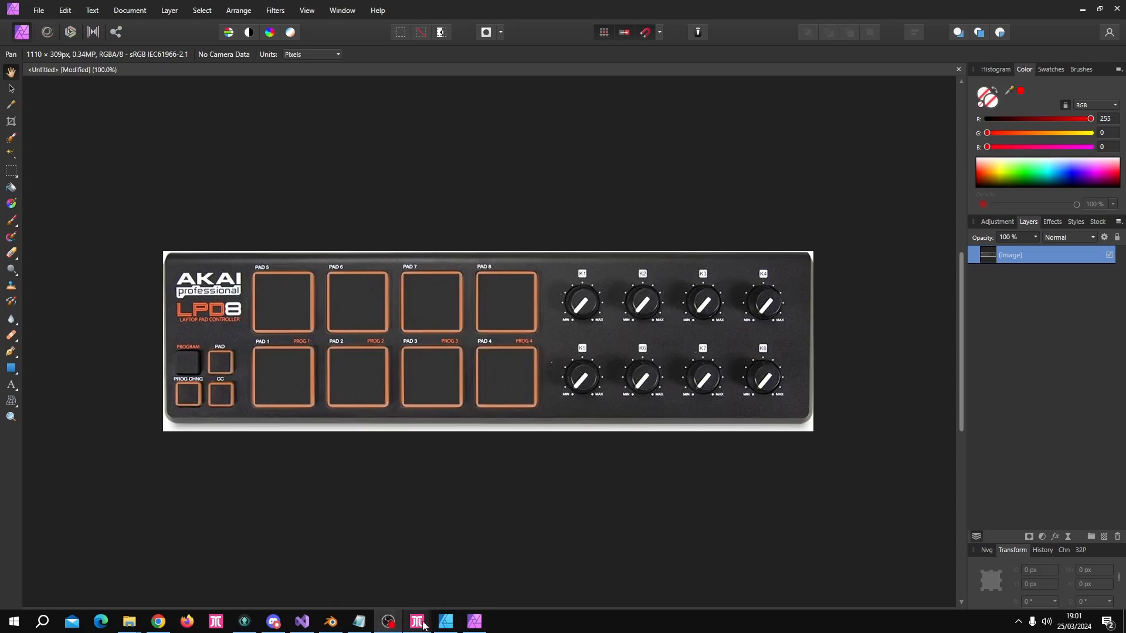
mouse_move(423, 626)
left_click(445, 597)
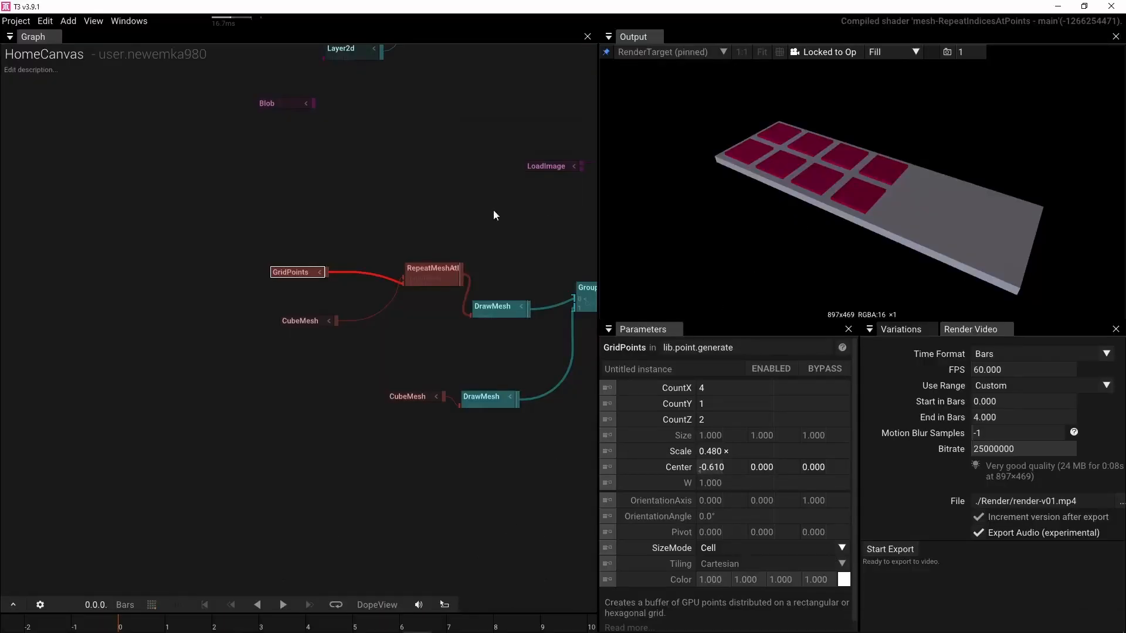
Step: Place the pad CubeMesh directly above its GridPoints and move RepeatMeshAtPoints close beside them
right_click_drag(434, 198, 395, 264)
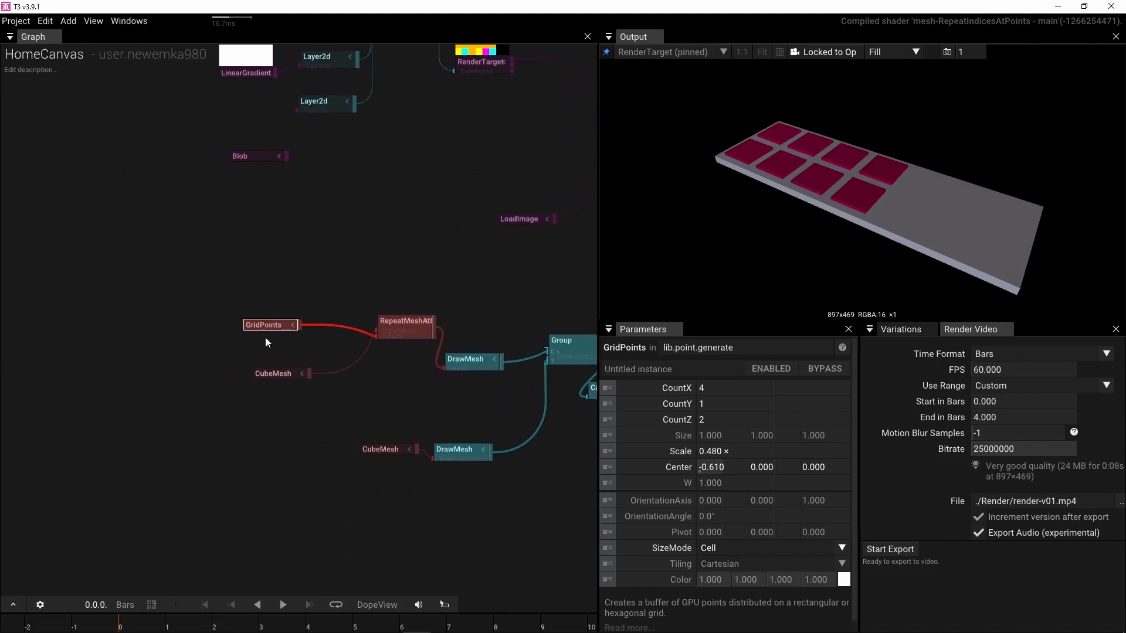
left_click_drag(270, 375, 261, 305)
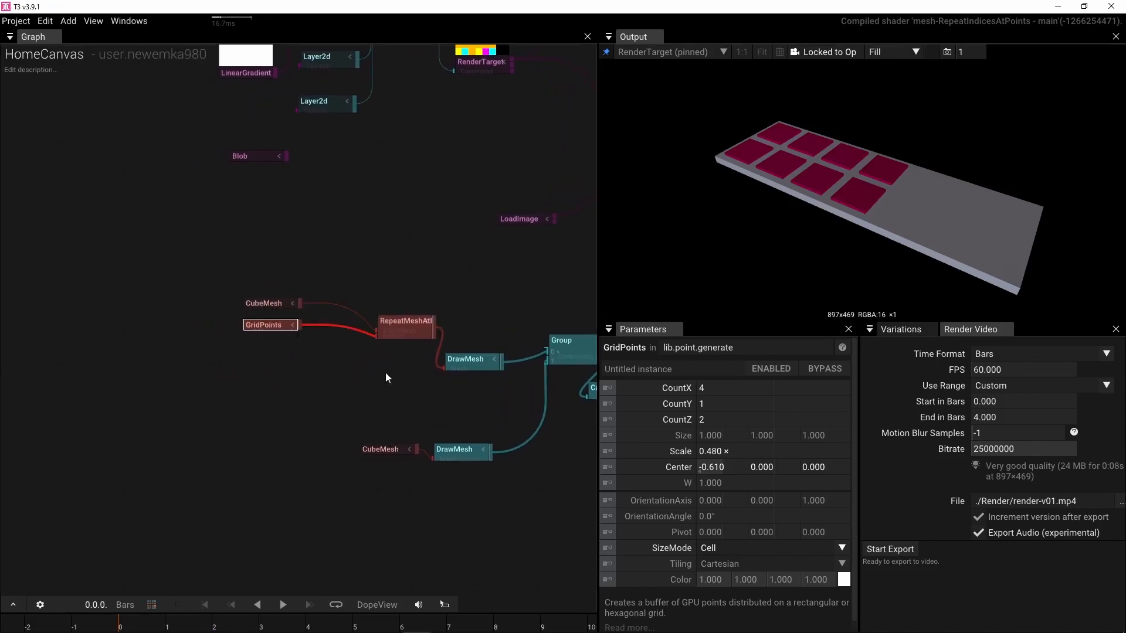
left_click_drag(399, 330, 339, 312)
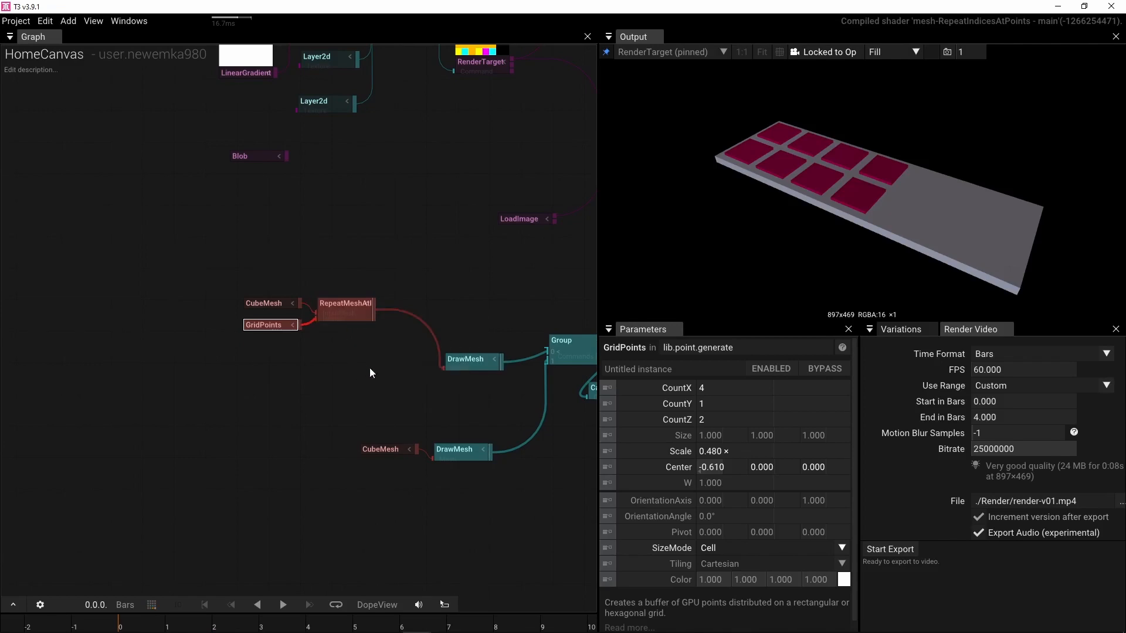
Step: Add a CylinderMesh operator for the knobs and place it below the pad nodes
right_click_drag(369, 373, 303, 374)
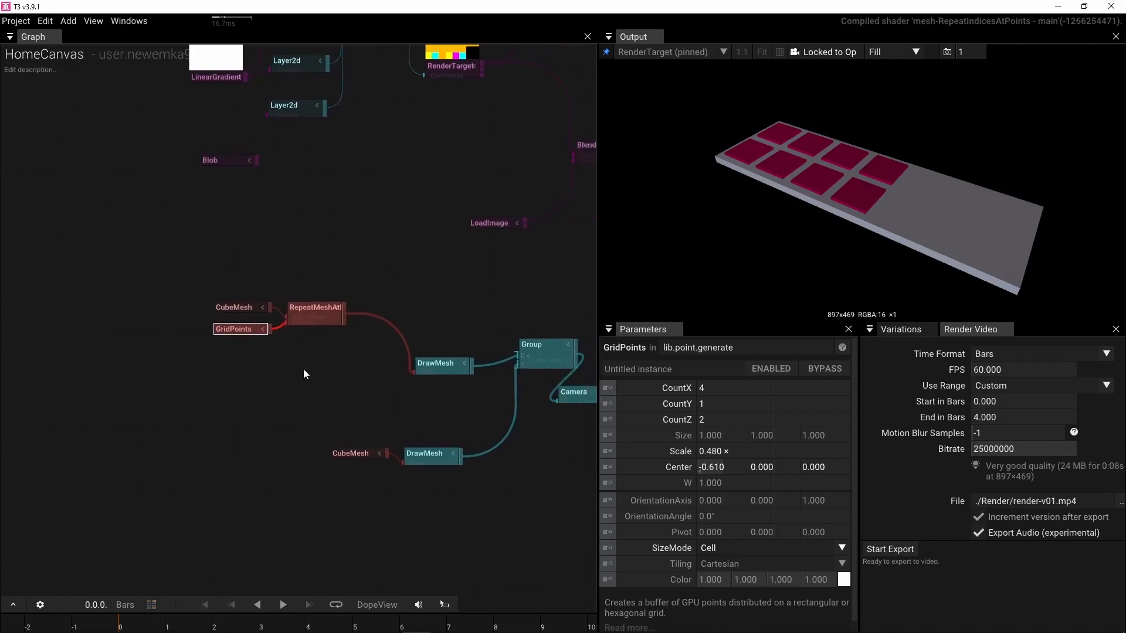
double_click(239, 377)
type("cy")
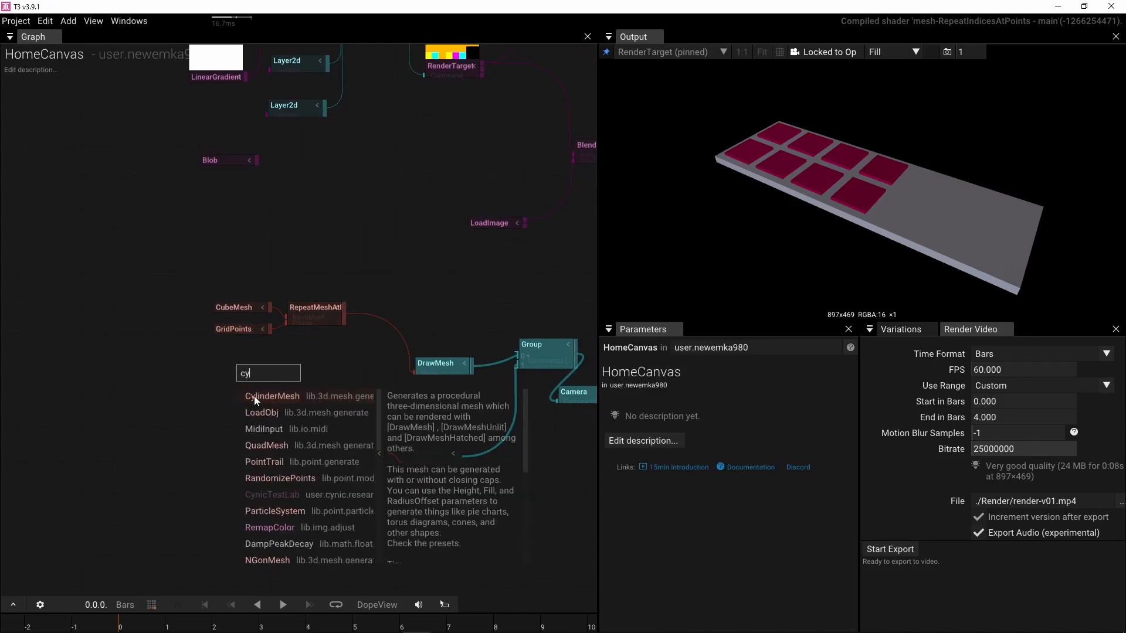
left_click(255, 397)
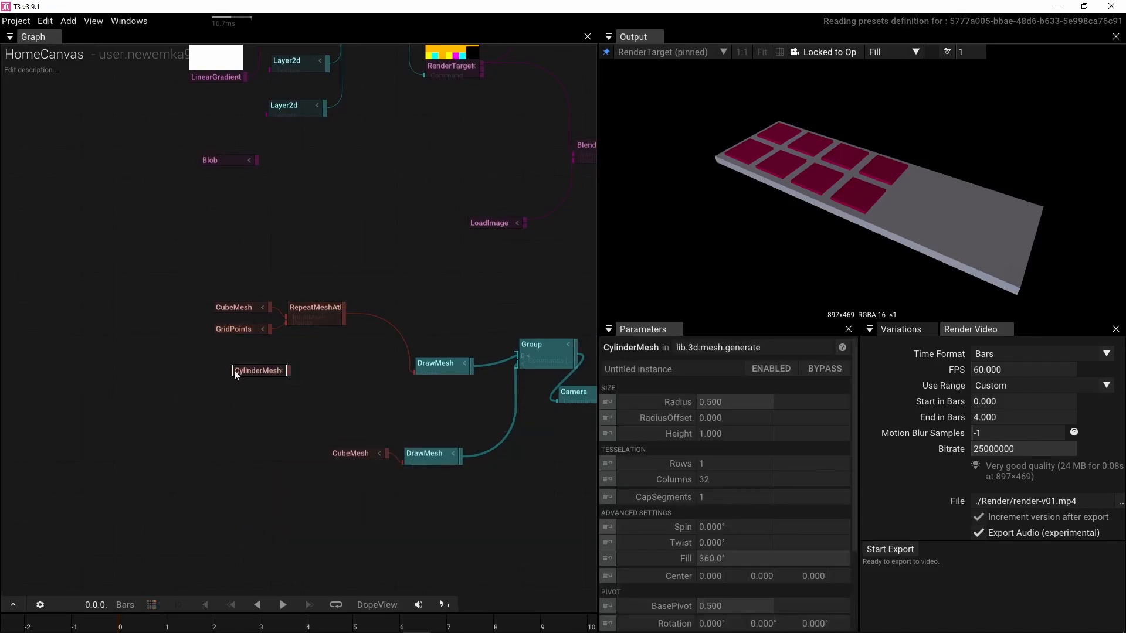
left_click_drag(259, 372, 228, 372)
Step: Duplicate the pads' GridPoints and RepeatMeshAtPoints operators for the knobs
left_click(234, 329)
key("ctrl+c")
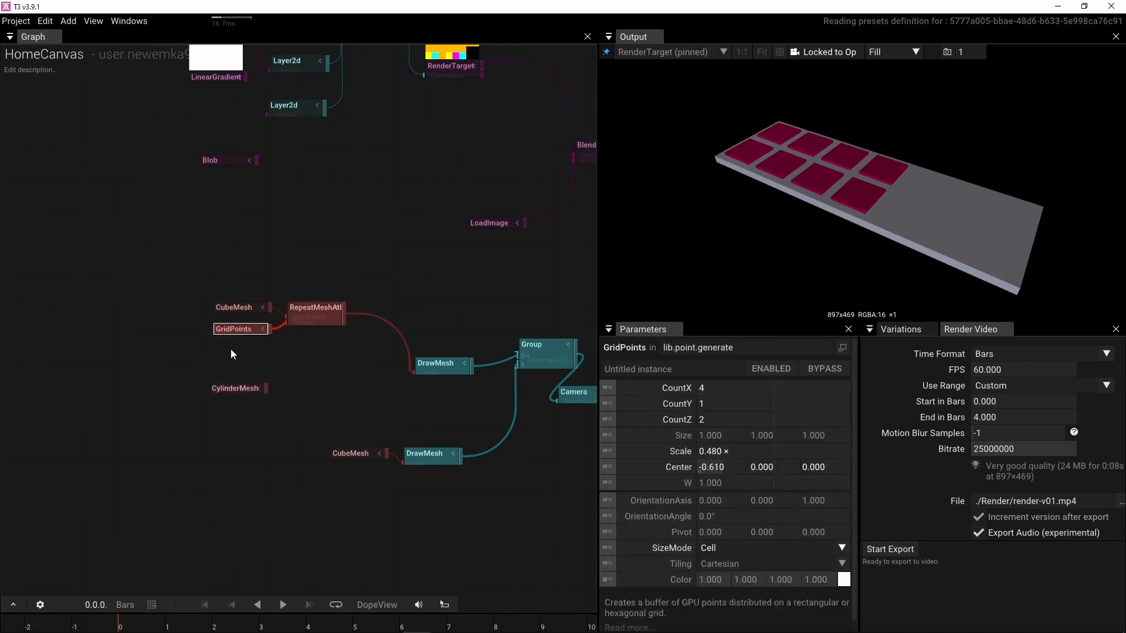
key("ctrl+v")
left_click(312, 315)
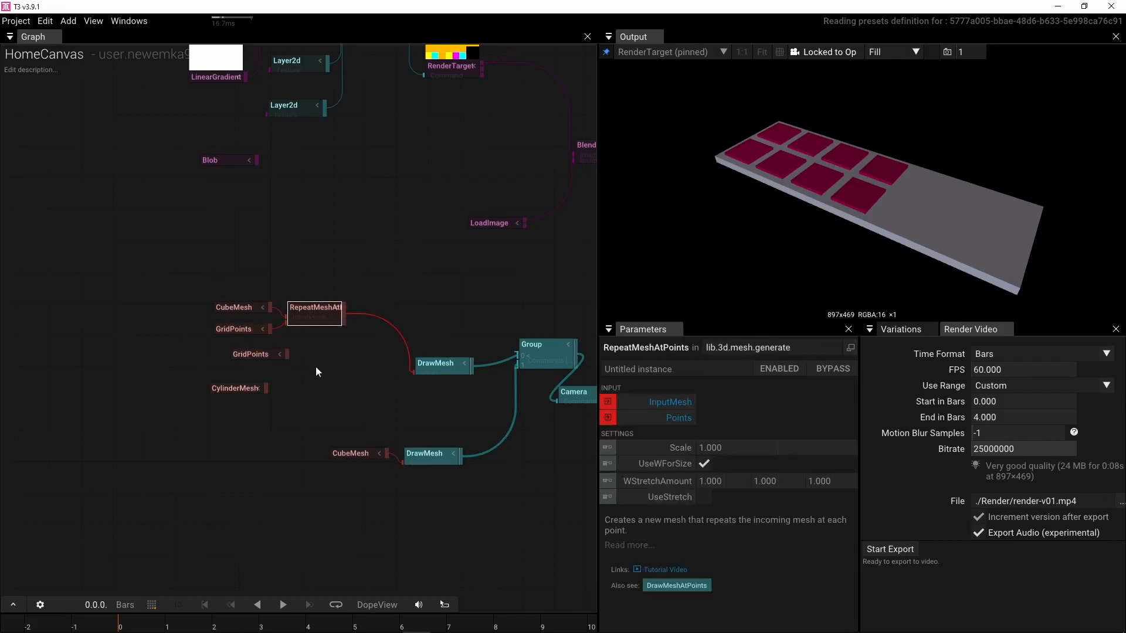
Step: Turn on the interaction overlay
left_click(96, 23)
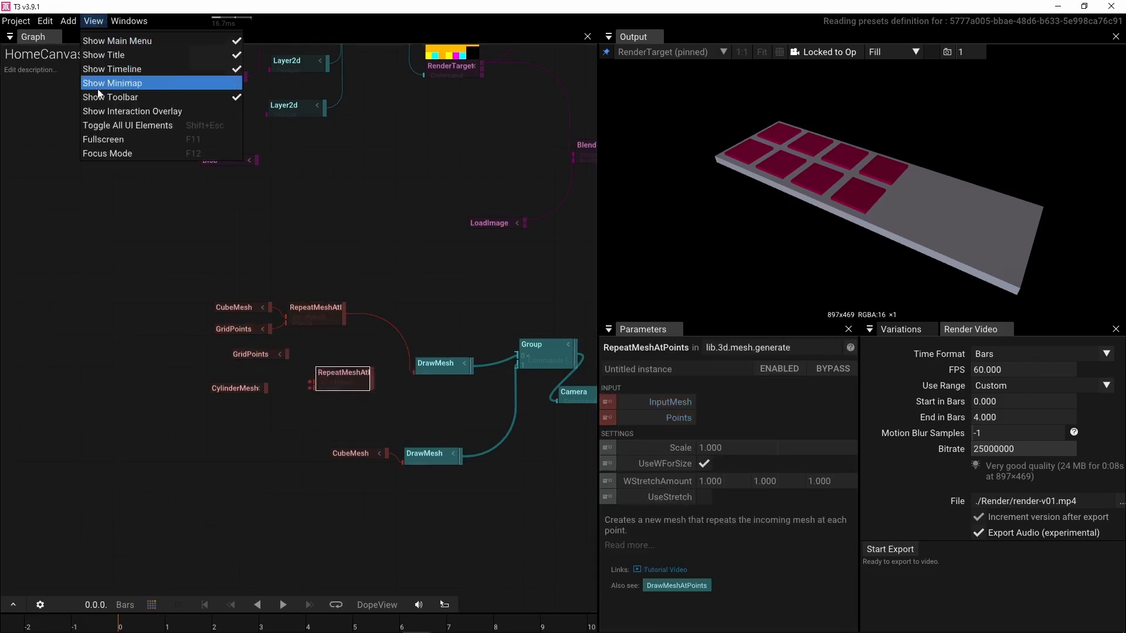
left_click(106, 110)
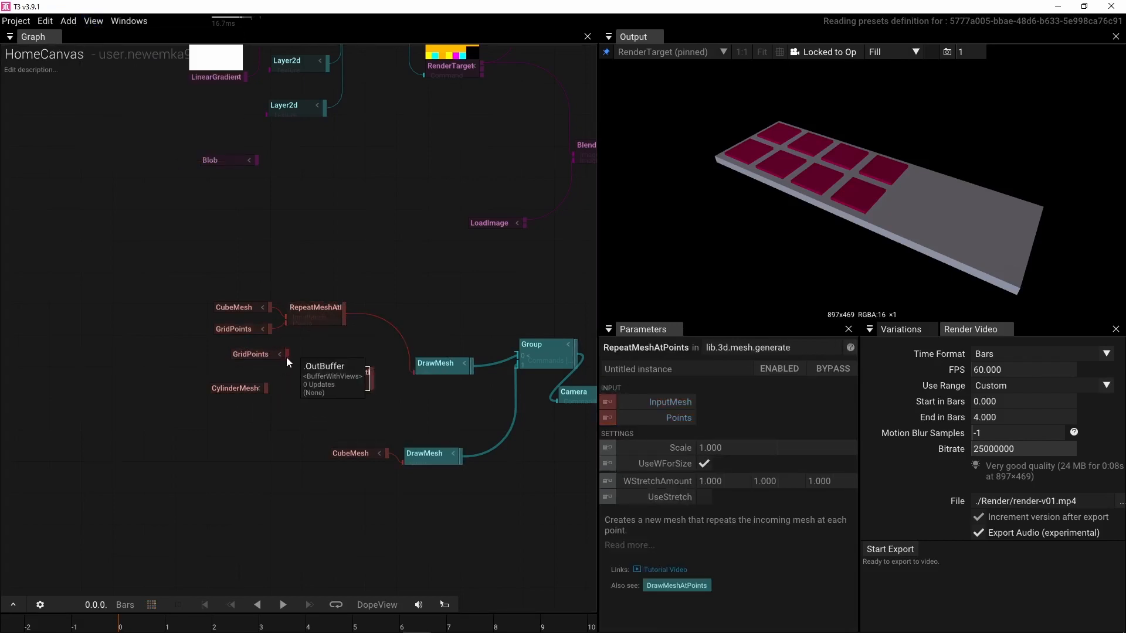
Step: Connect CylinderMesh and the copied GridPoints to the new RepeatMeshAtPoints, and feed it through a new DrawMesh into the Group
left_click_drag(287, 355, 288, 384)
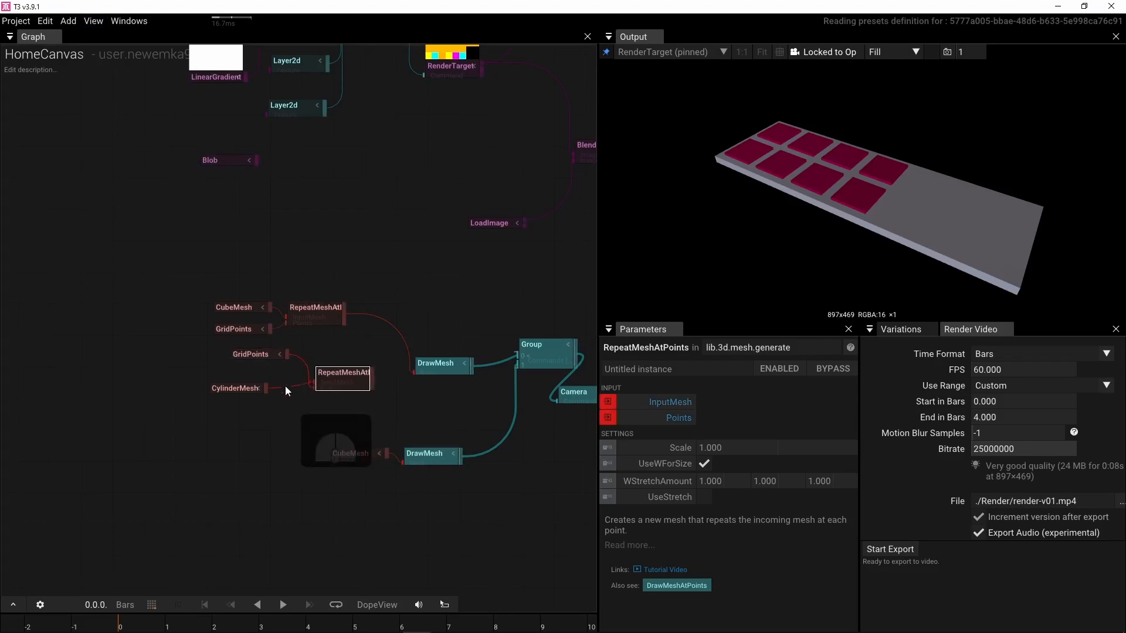
left_click_drag(372, 385, 500, 358)
left_click(418, 443)
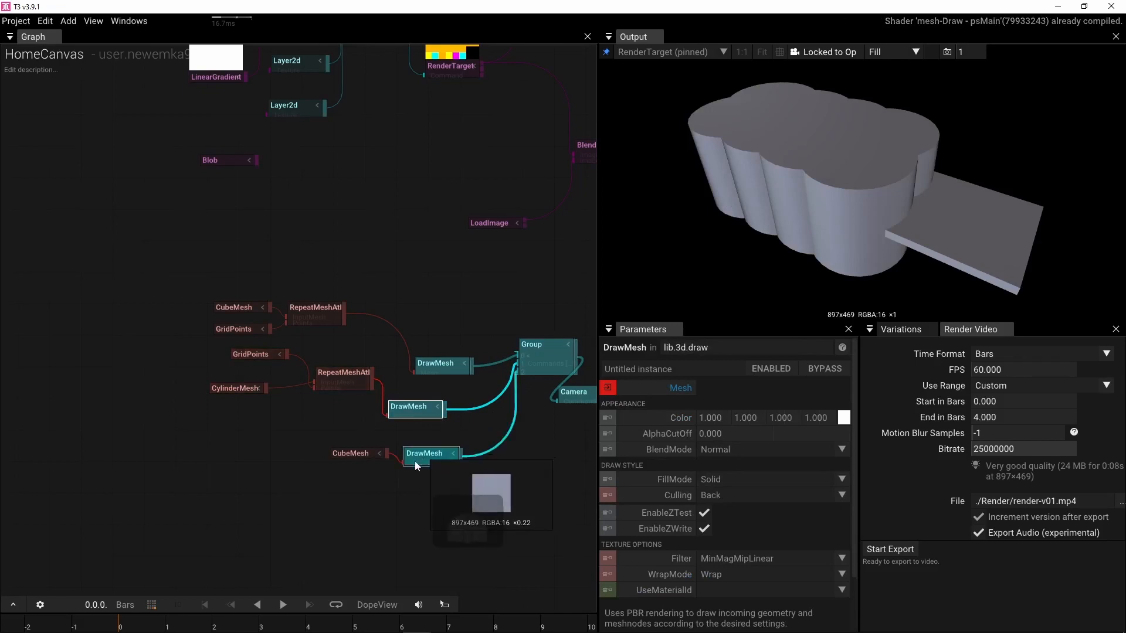
Step: Move the slab's CubeMesh and DrawMesh above the pad nodes and make that DrawMesh the Group's first input
mouse_move(320, 439)
left_mouse_down()
mouse_move(468, 478)
mouse_move(423, 290)
left_mouse_up()
scroll(515, 373, "up", 3)
left_click_drag(516, 372, 522, 336)
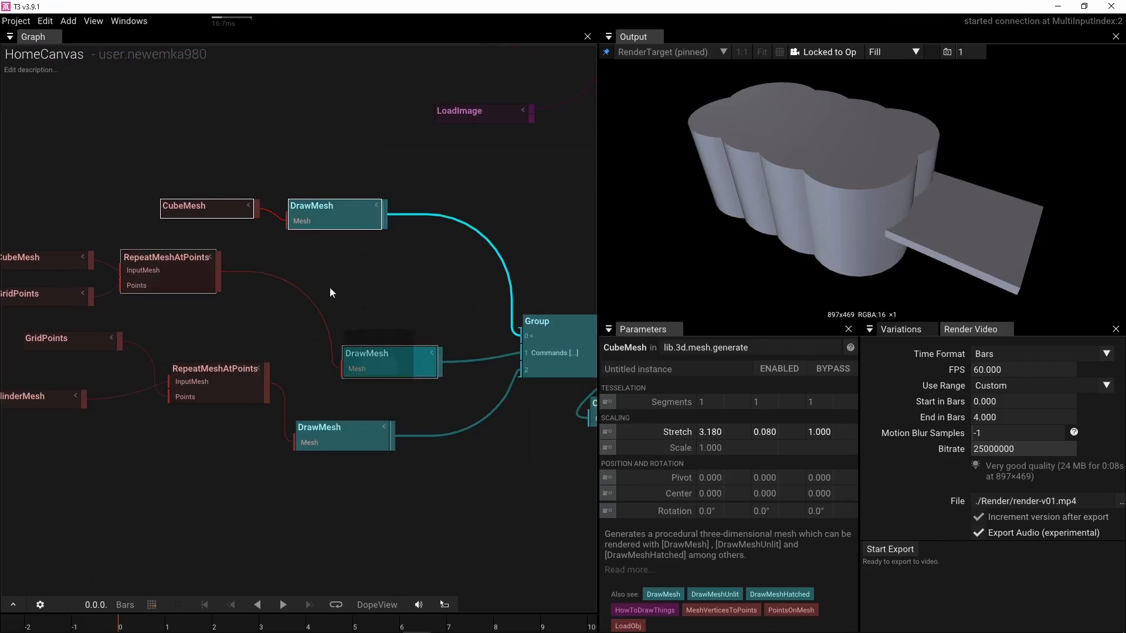
scroll(448, 280, "down", 5)
right_click_drag(316, 292, 268, 307)
scroll(265, 310, "up", 3)
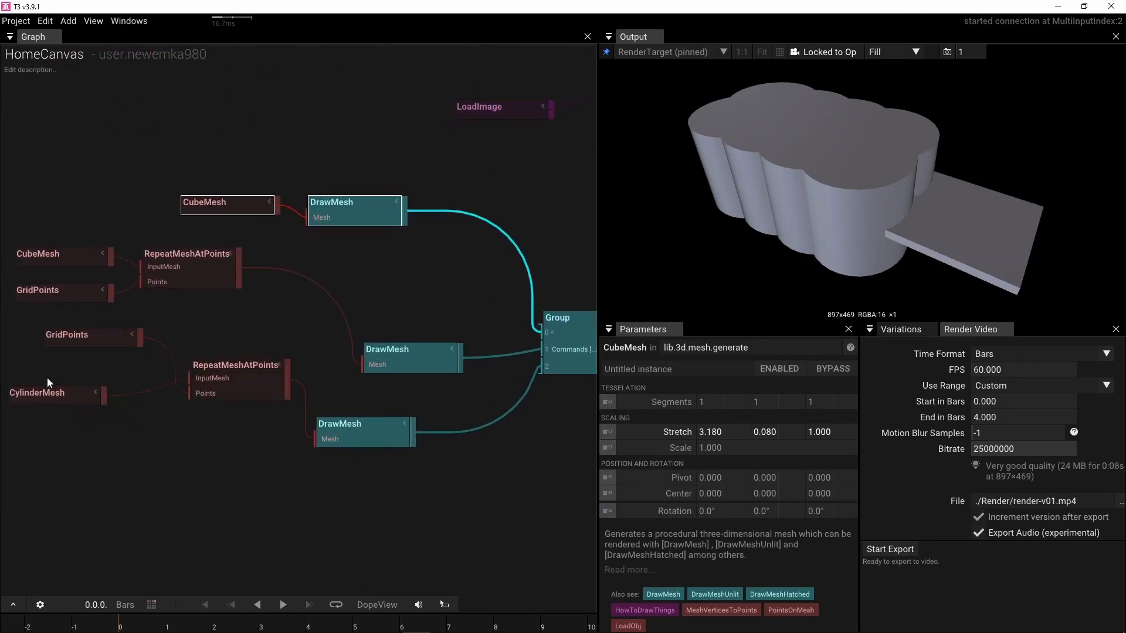
Step: Try a Center X of 0.48 for the knob GridPoints and a Radius of 0.16 for the CylinderMesh
left_click(67, 339)
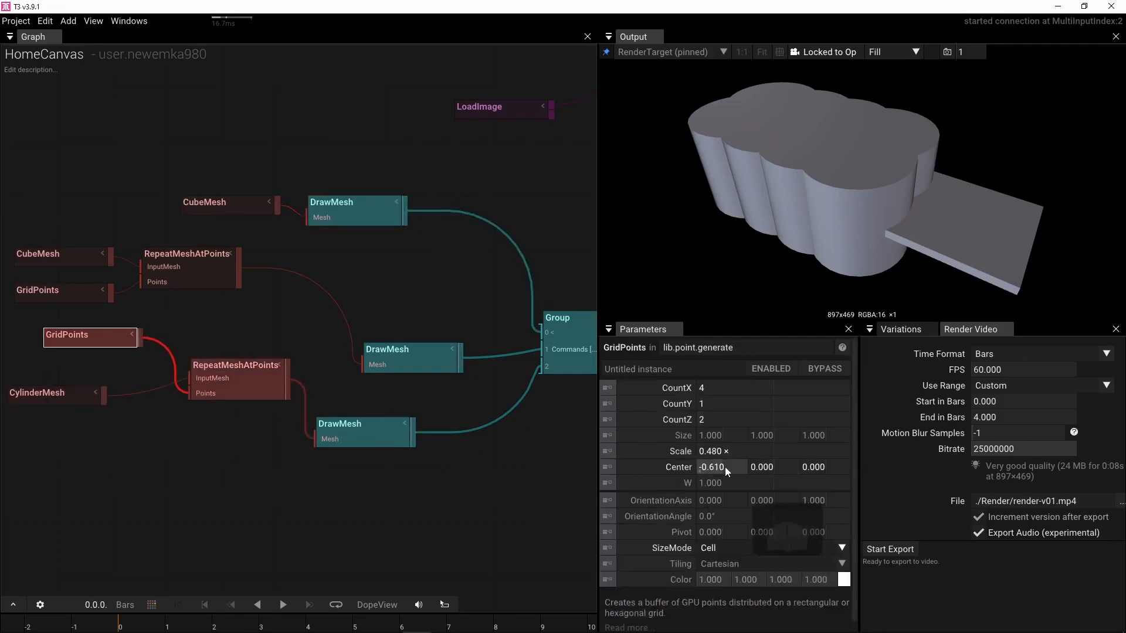
left_click_drag(725, 466, 1020, 478)
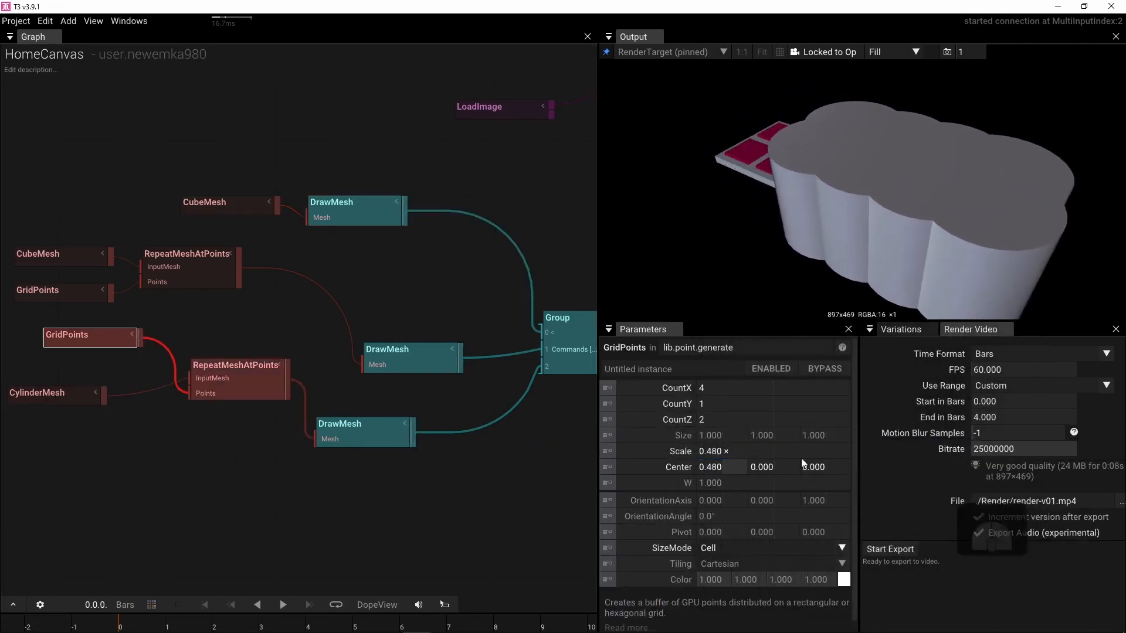
left_click(59, 394)
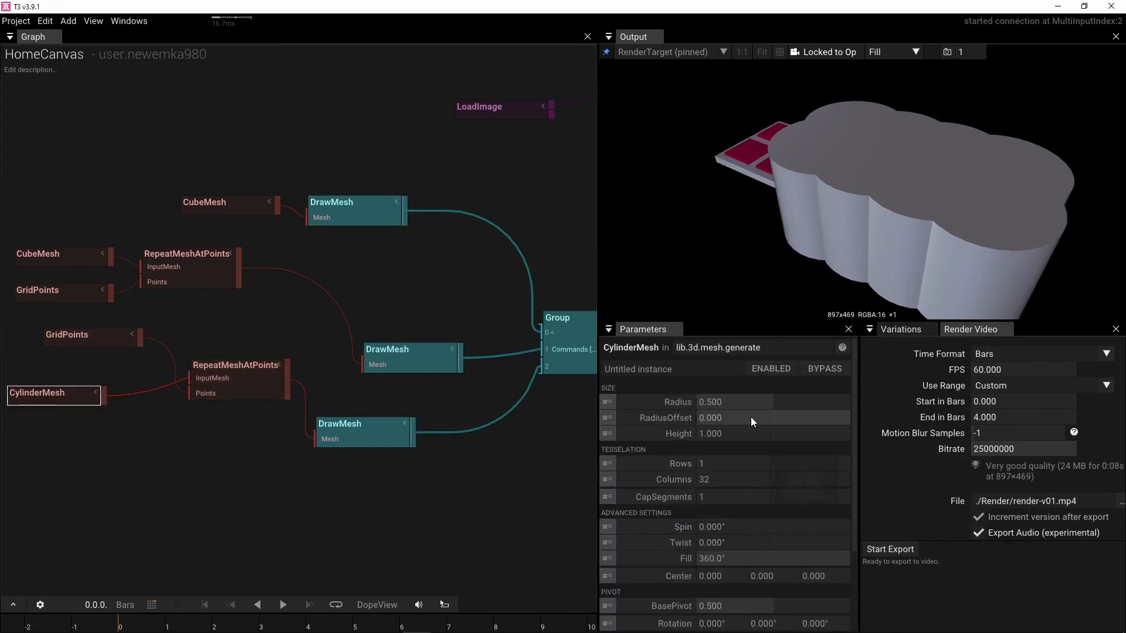
left_click_drag(750, 405, 663, 403)
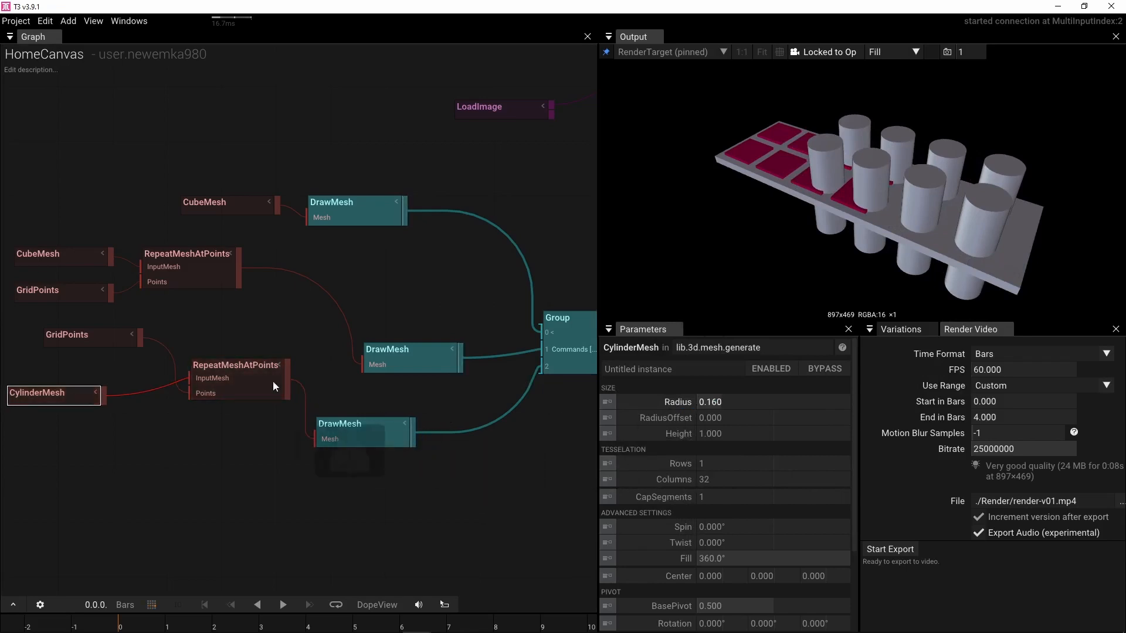
Step: Set the knob GridPoints' Center X to 1.155 and Scale to 0.32, and reduce the CylinderMesh Radius to 0.1
left_click(67, 335)
left_click_drag(727, 467, 1121, 522)
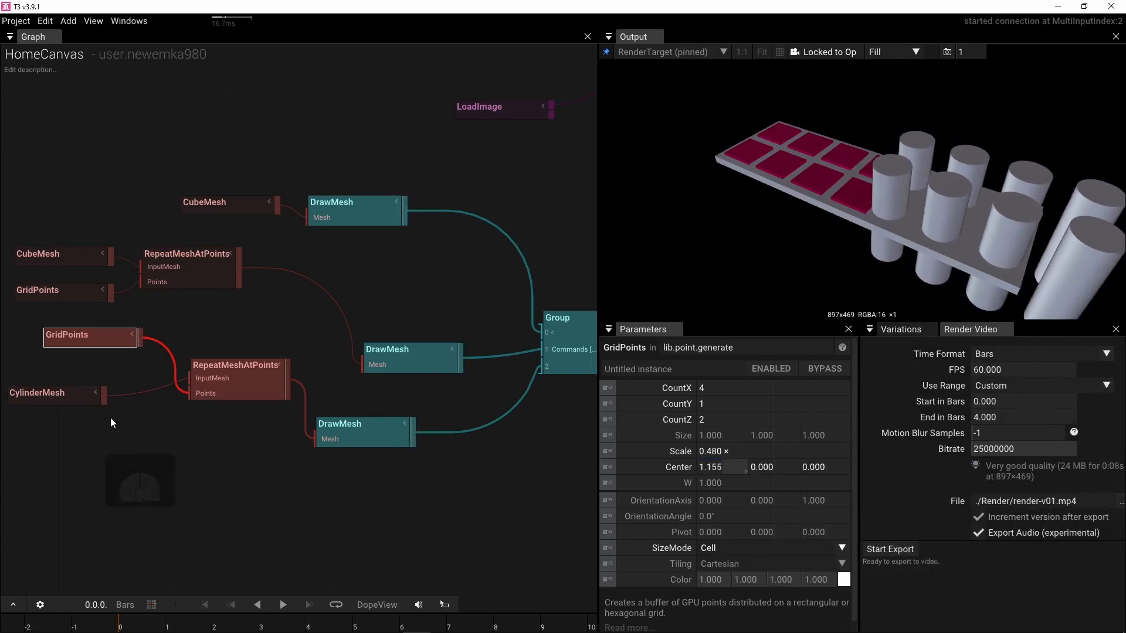
left_click_drag(751, 452, 711, 457)
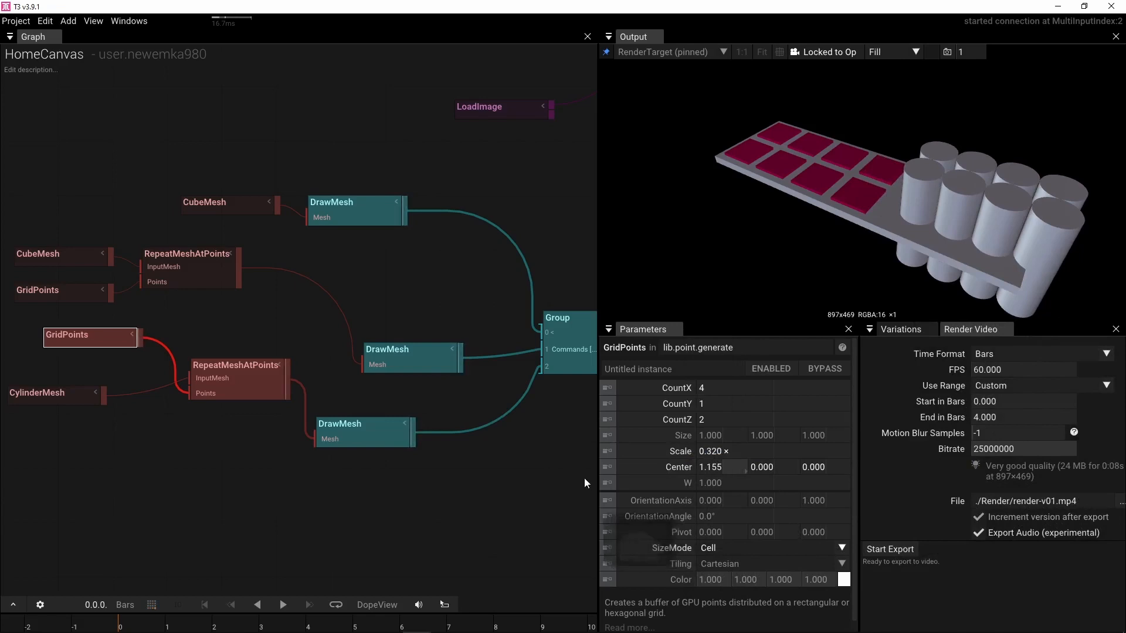
left_click(46, 397)
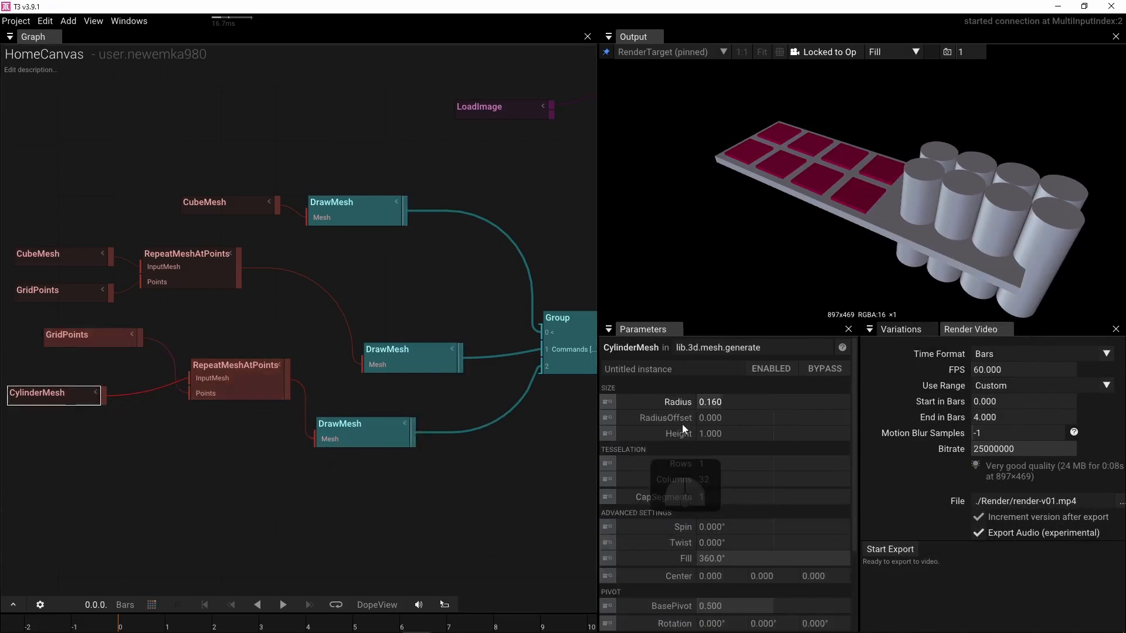
left_click_drag(766, 399, 748, 396)
Step: Adjust the knob GridPoints to Size Z 1.44, Scale 0.29 and Center X 0.95 so the knobs fit on the slab
left_click(81, 338)
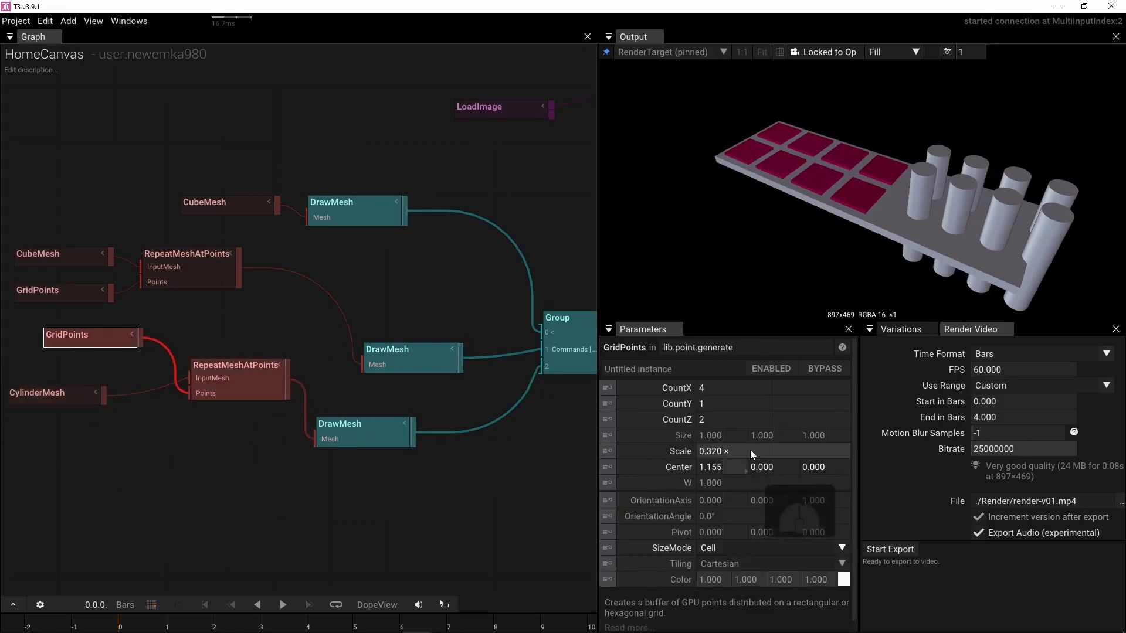
left_click_drag(749, 451, 725, 446)
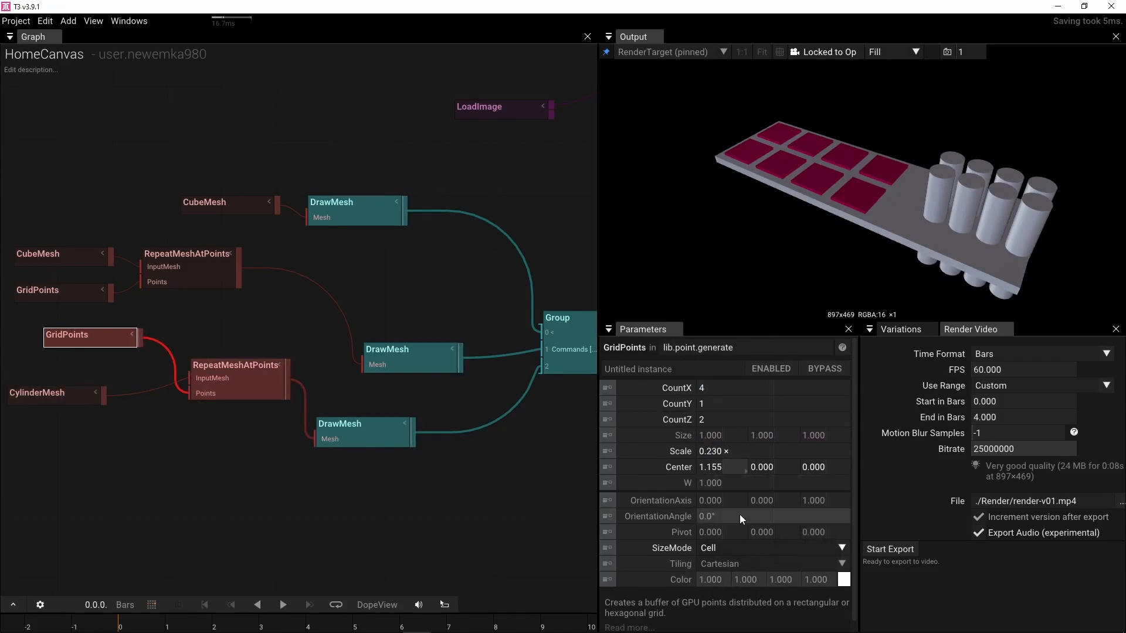
left_click_drag(873, 319, 886, 233)
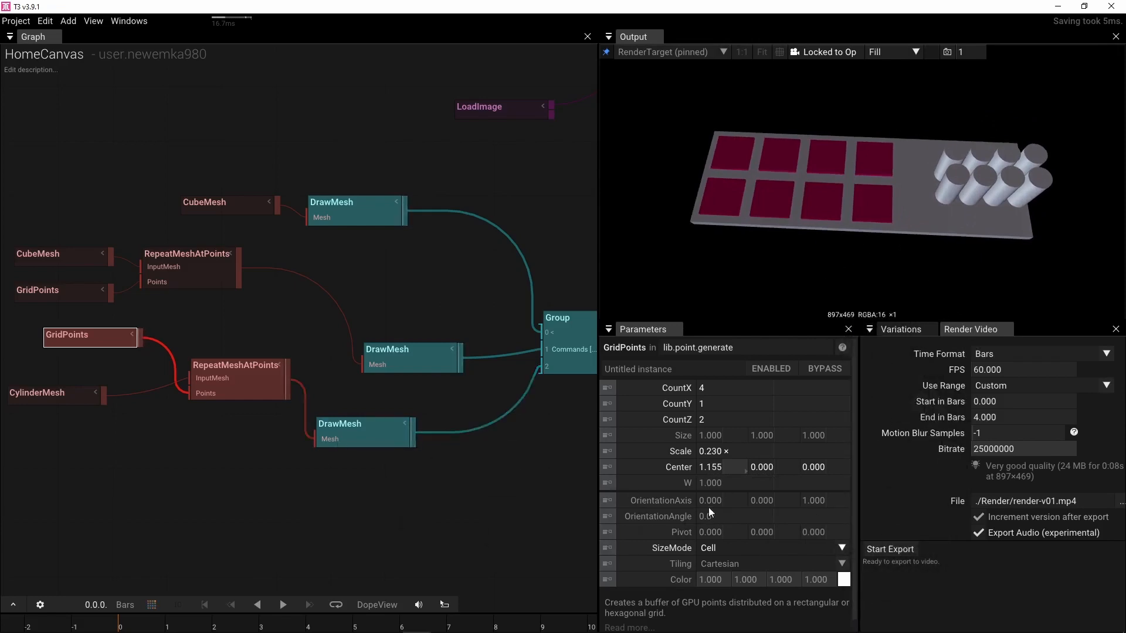
left_click_drag(820, 435, 659, 467)
Step: Shorten the knobs by setting the CylinderMesh Height to 0.292
left_click_drag(803, 192, 782, 128)
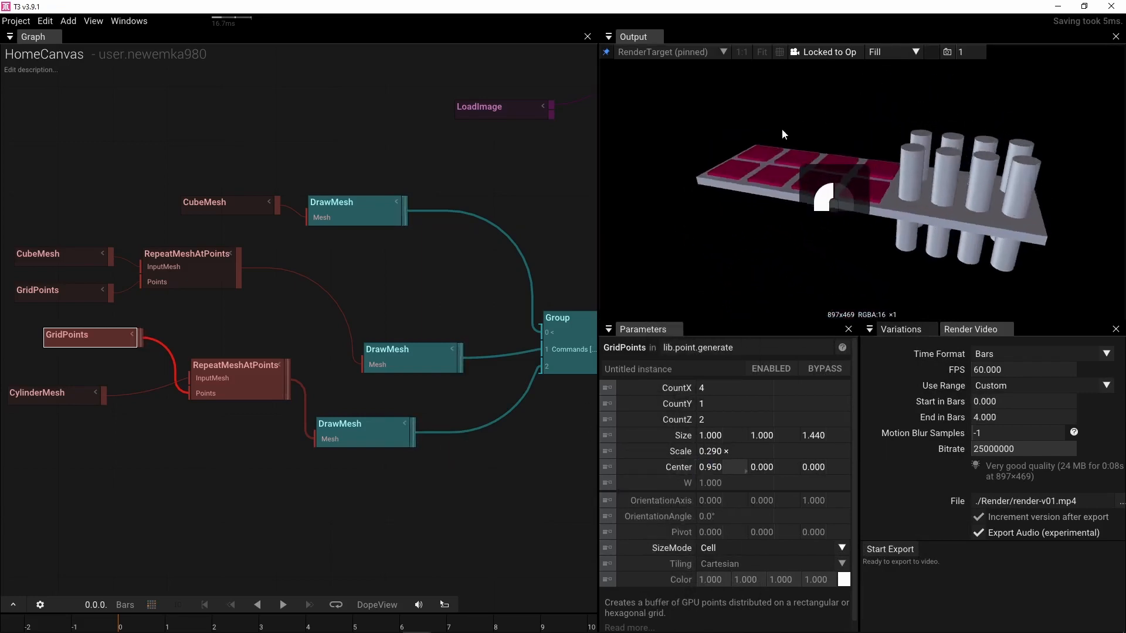
left_click(75, 400)
left_click_drag(733, 433, 508, 458)
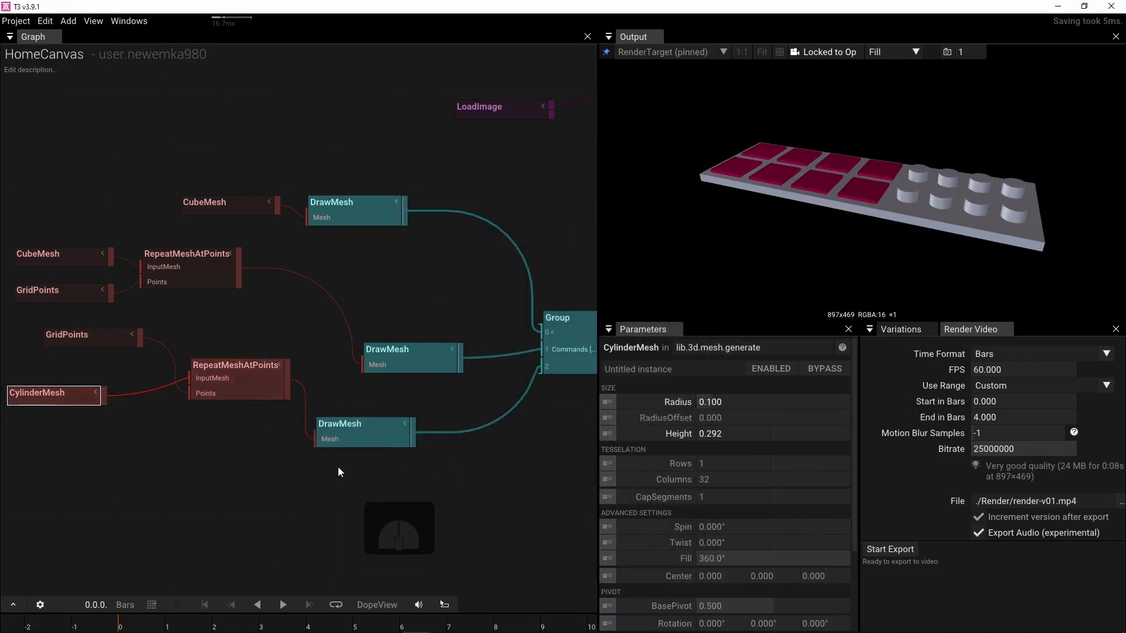
Step: Color the knobs' DrawMesh bright green, with color values 0.146, 1, 0 and 1
left_click(361, 431)
left_click(844, 419)
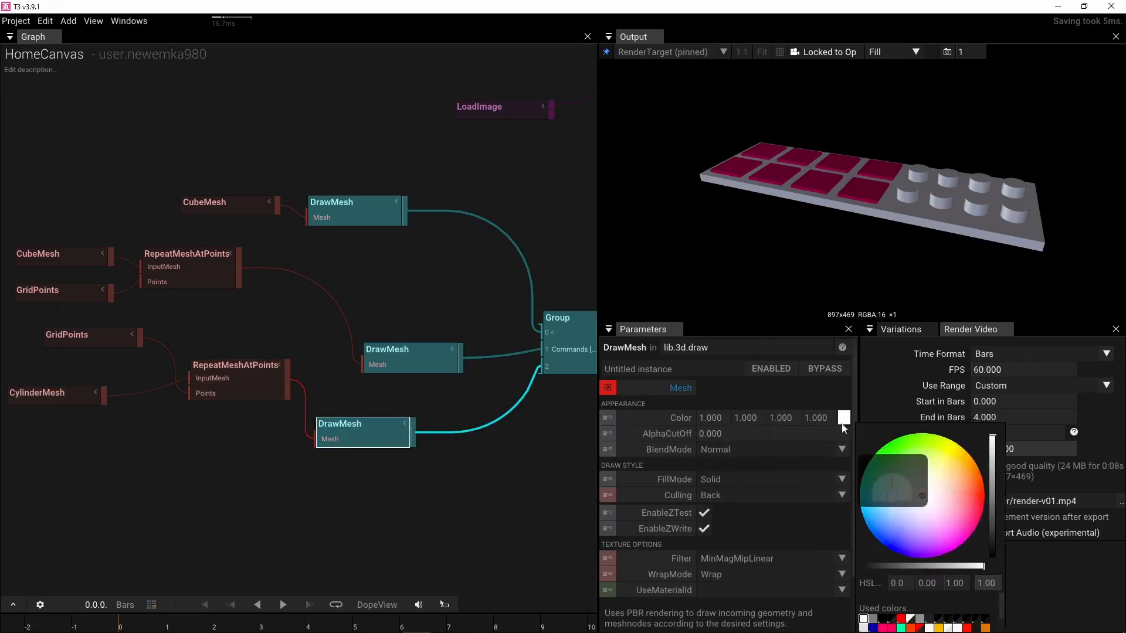
left_click_drag(925, 479, 896, 428)
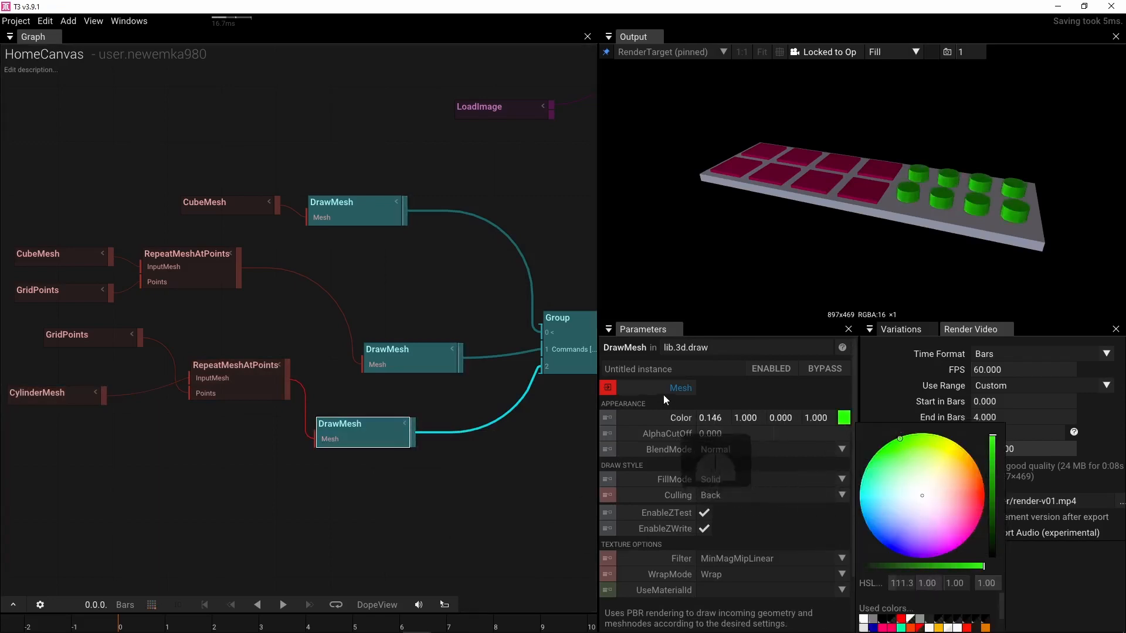
Step: Rearrange the knob nodes so CylinderMesh sits above GridPoints and both line up beside RepeatMeshAtPoints and its DrawMesh
left_click_drag(938, 179, 958, 195)
scroll(950, 199, "up", 5)
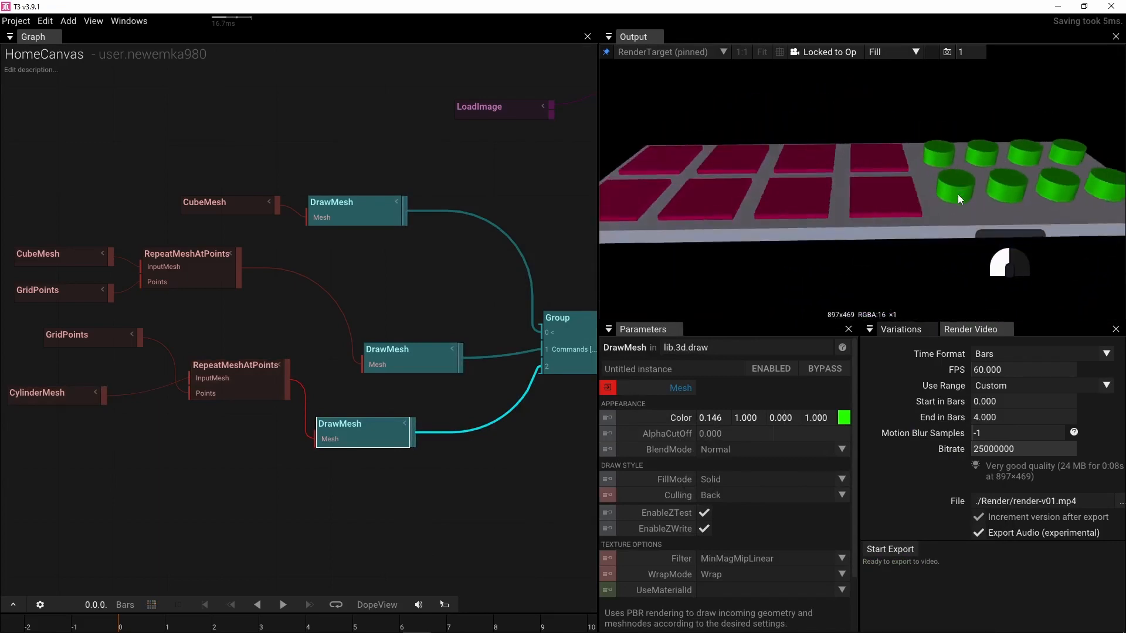
right_click_drag(207, 466, 320, 474)
left_click_drag(192, 348, 189, 457)
left_click_drag(153, 406, 206, 378)
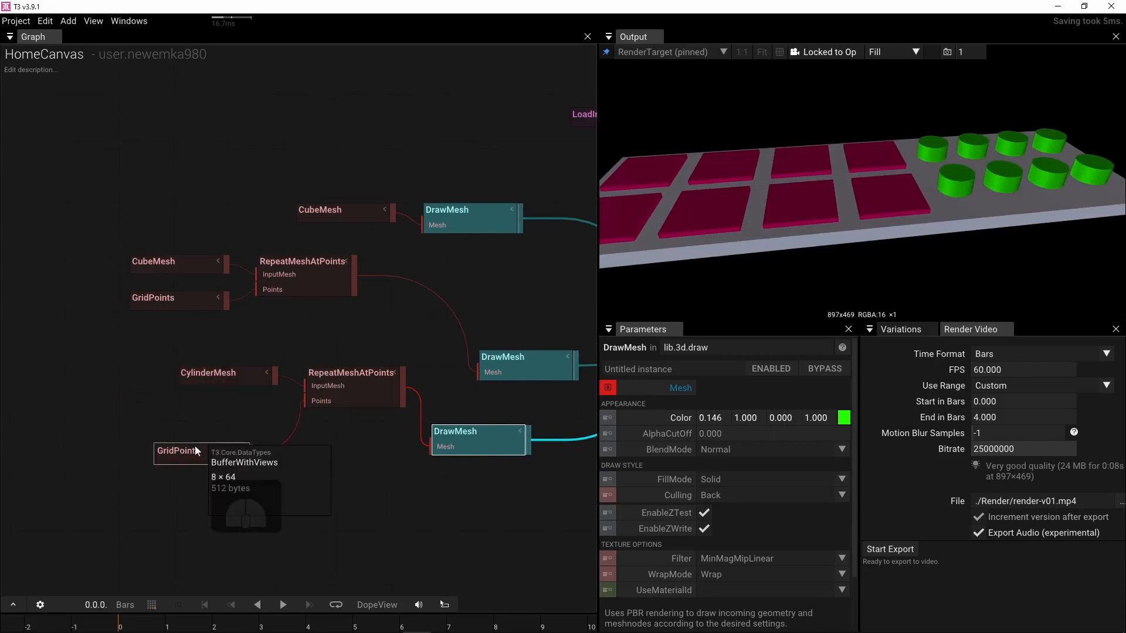
left_click_drag(194, 445, 225, 405)
left_click_drag(384, 374, 382, 431)
left_click_drag(251, 413, 226, 464)
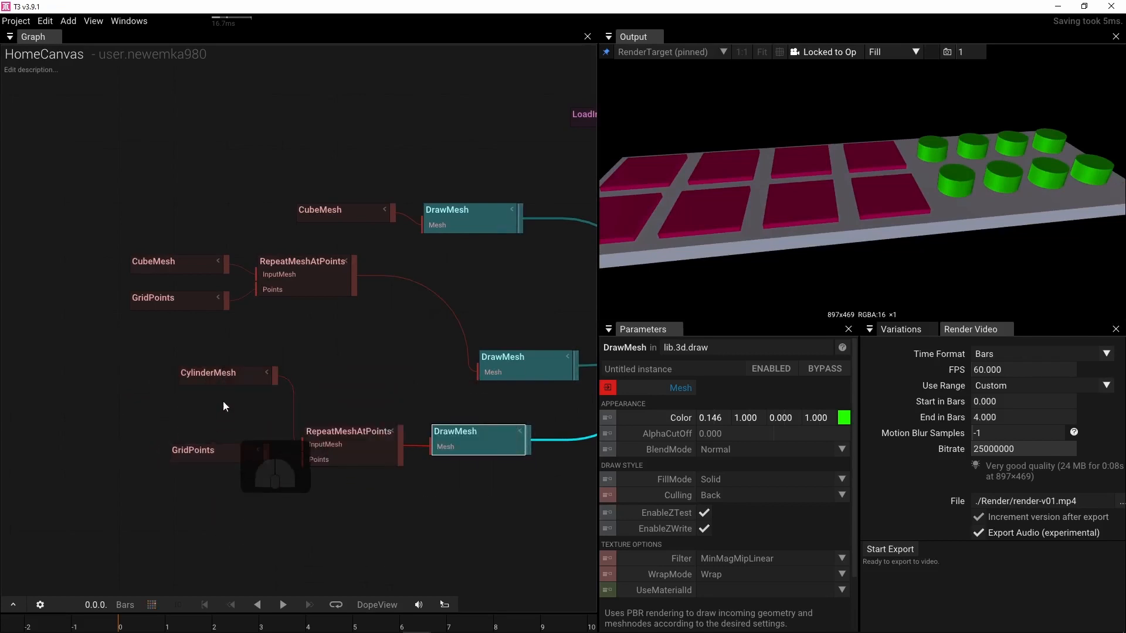
left_click_drag(237, 384, 229, 426)
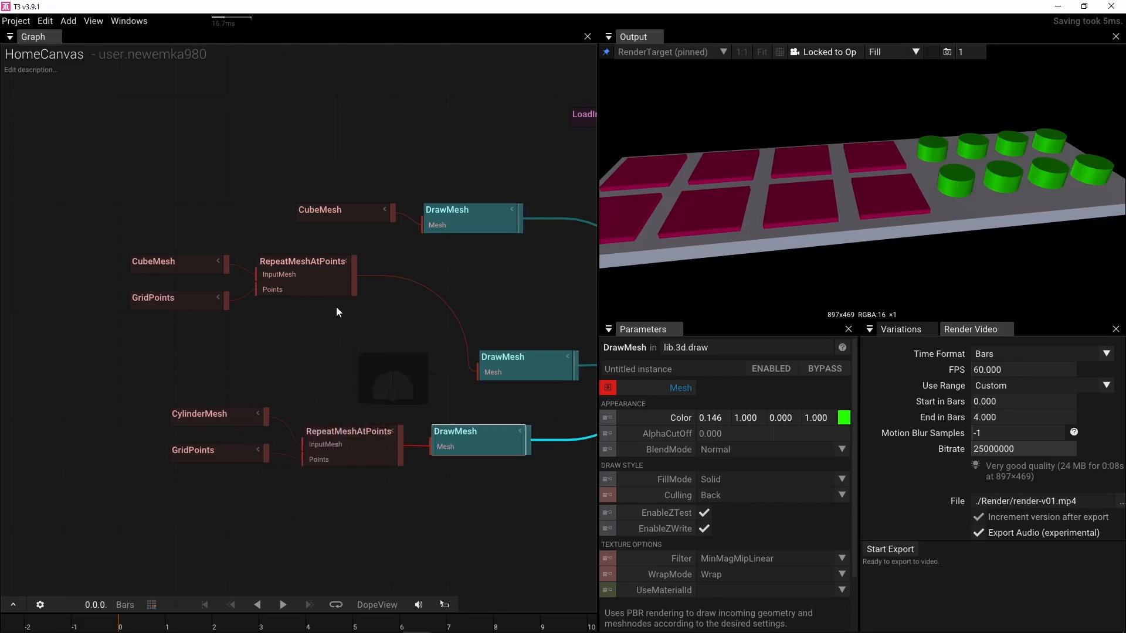
Step: Move the pad grid's CubeMesh, GridPoints, RepeatMeshAtPoints and DrawMesh nodes down into a compact row above the knob nodes
left_click_drag(339, 291, 433, 374)
left_click_drag(189, 301, 257, 365)
left_click_drag(193, 269, 260, 333)
right_click_drag(504, 313, 333, 277)
left_click_drag(350, 328, 355, 298)
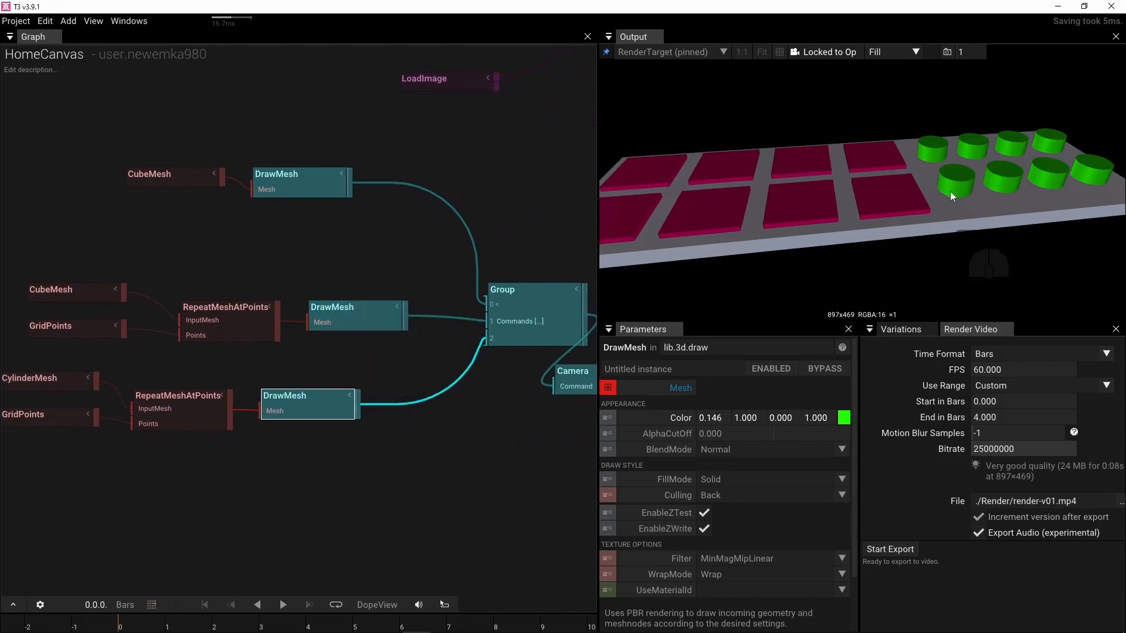
Step: Set the knob CylinderMesh Height to 0.17 and its Center Y to 0.11
left_click_drag(950, 191, 901, 194)
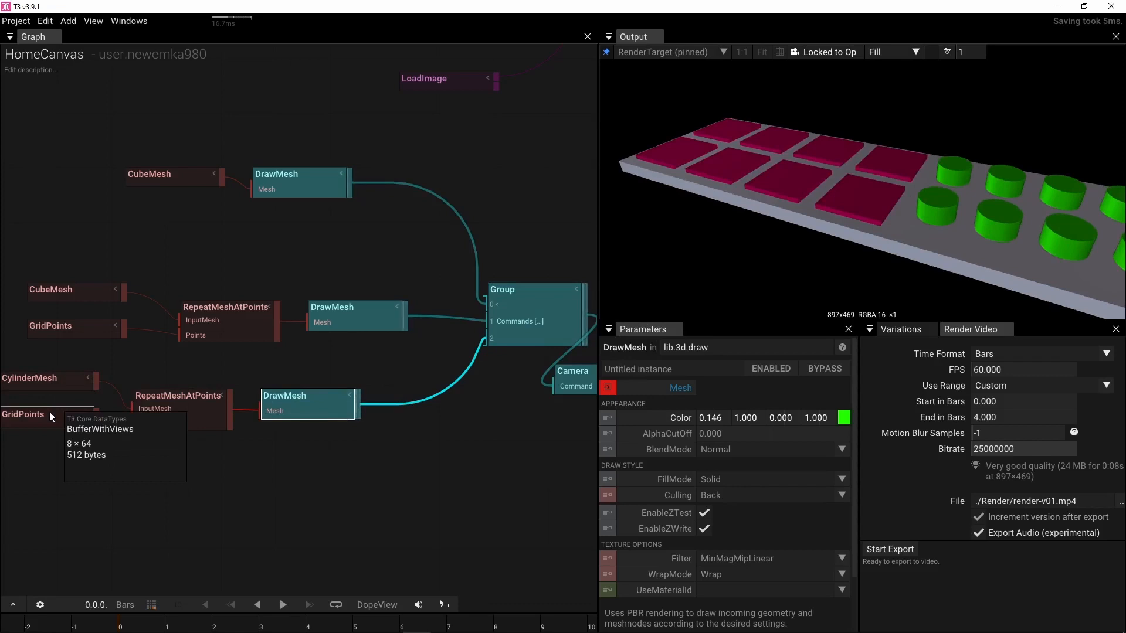
left_click(48, 381)
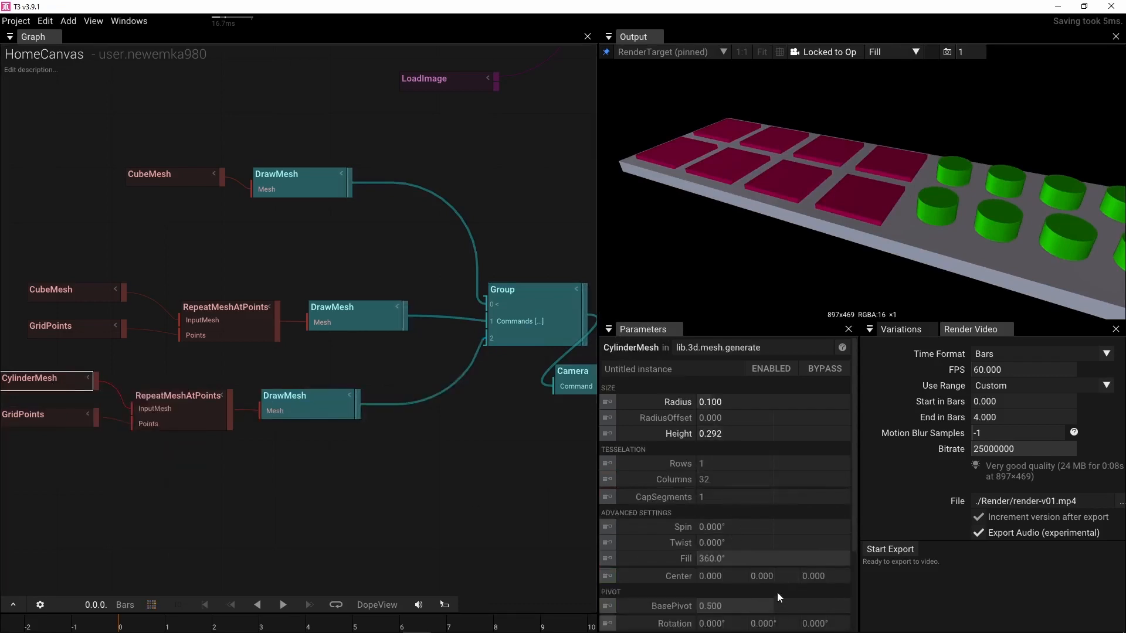
left_click_drag(768, 577, 824, 574)
left_click_drag(773, 435, 736, 438)
left_click_drag(763, 575, 744, 578)
Step: Taper the knobs by setting the CylinderMesh RadiusOffset to -0.04
right_click_drag(276, 366, 418, 363)
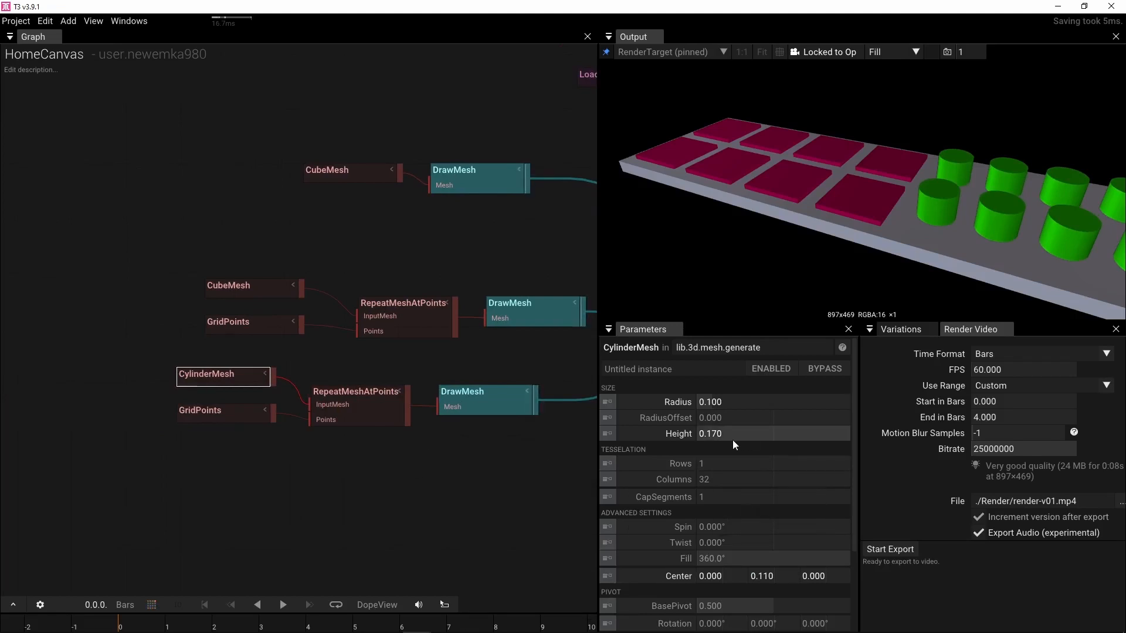
left_click_drag(745, 416, 735, 421)
mouse_move(901, 220)
left_mouse_down()
mouse_move(974, 210)
mouse_move(954, 238)
mouse_move(938, 213)
mouse_move(869, 218)
mouse_move(914, 224)
left_mouse_up()
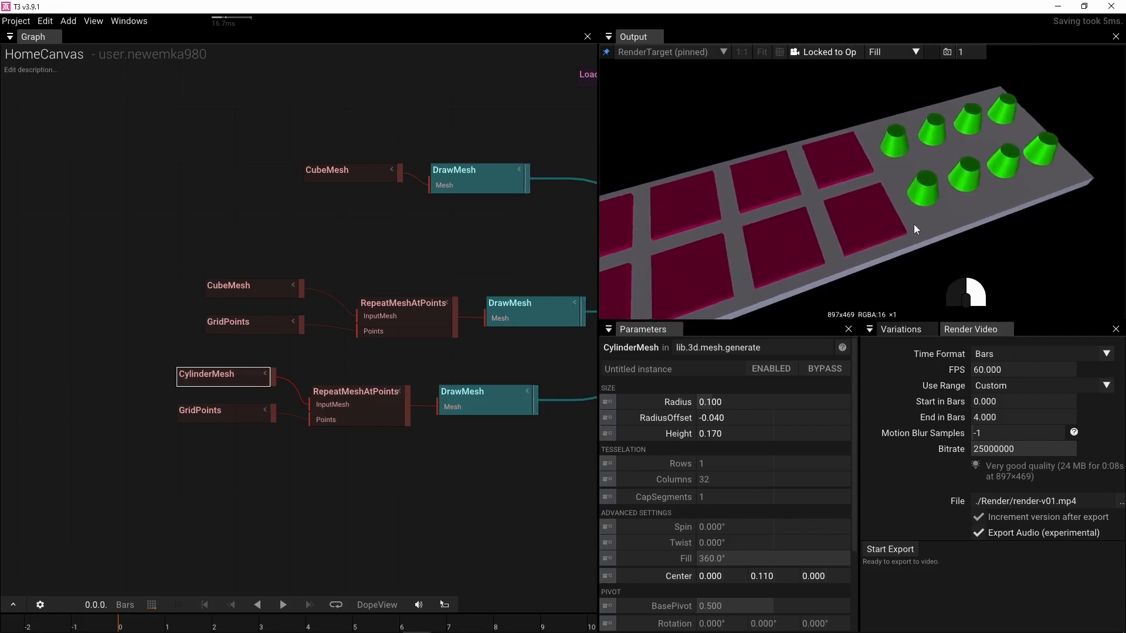
right_click_drag(913, 224, 914, 224)
Step: Check the knobs in the Affinity Photo reference image, return to T3 and add a CubeMesh below the knob GridPoints
right_click_drag(359, 458, 418, 473)
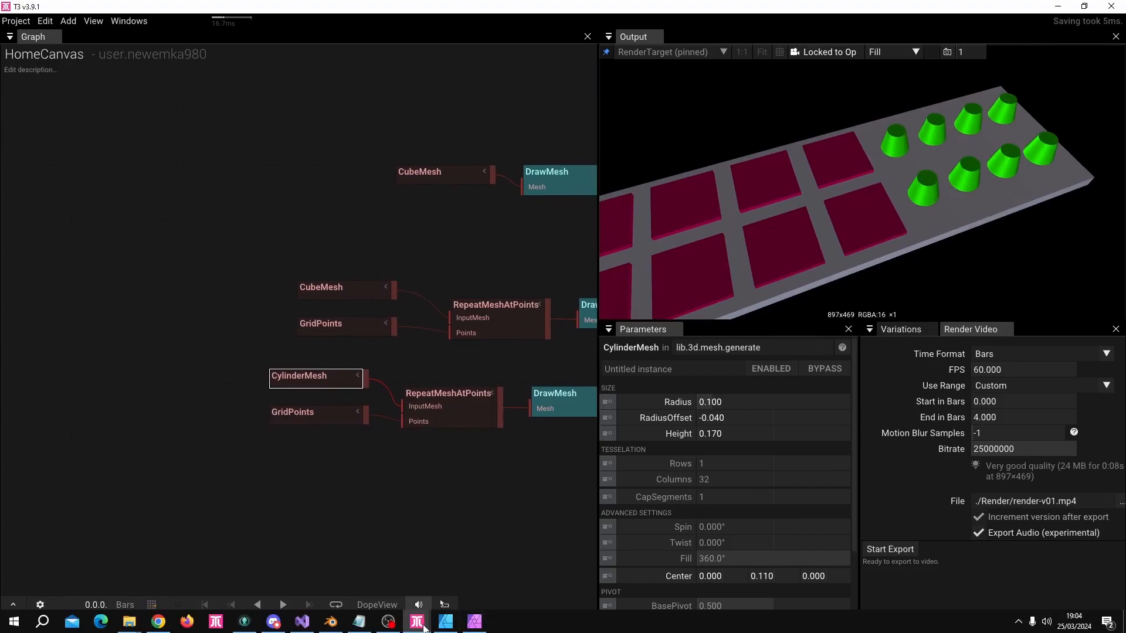
left_click(474, 622)
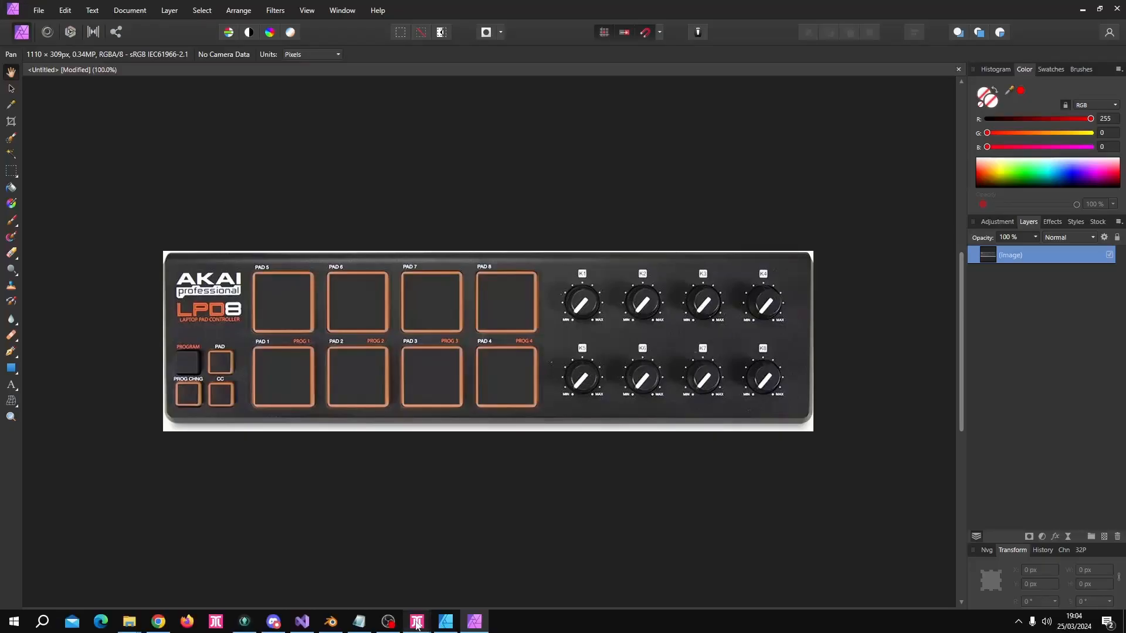
mouse_move(416, 625)
left_click(465, 572)
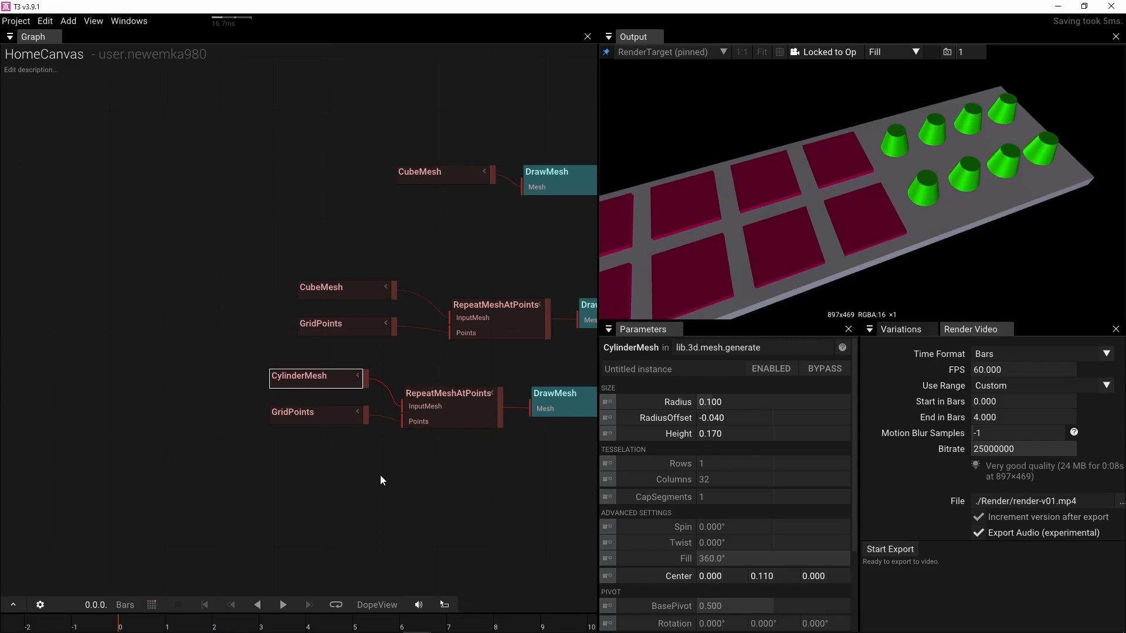
key("Tab")
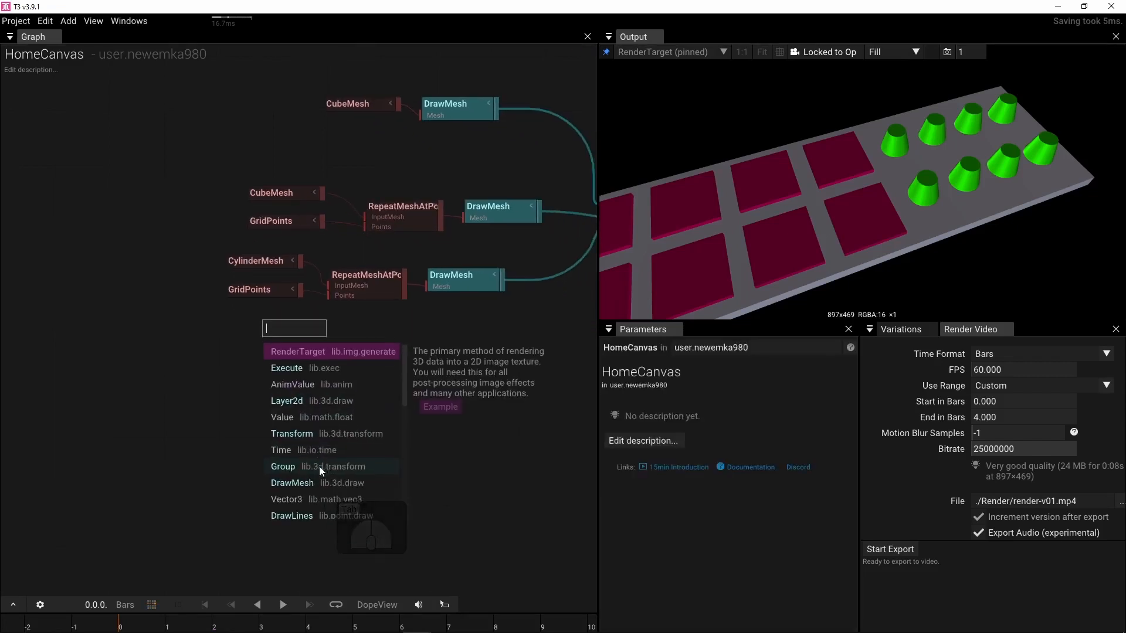
type("qua")
key("BackSpace")
key("BackSpace")
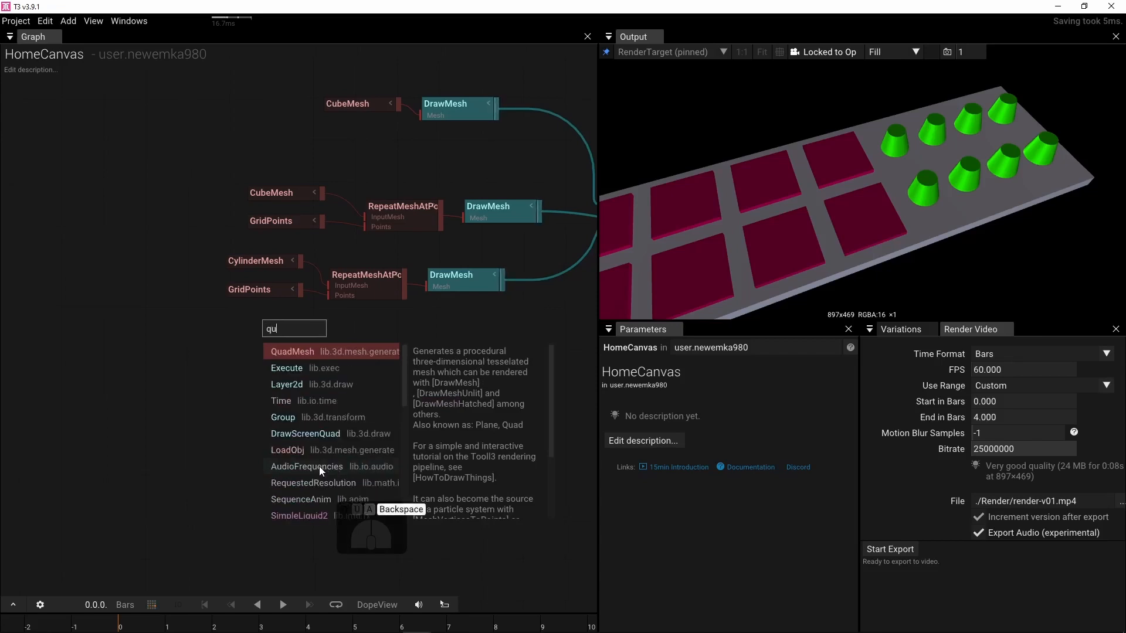
key("BackSpace")
type("cube")
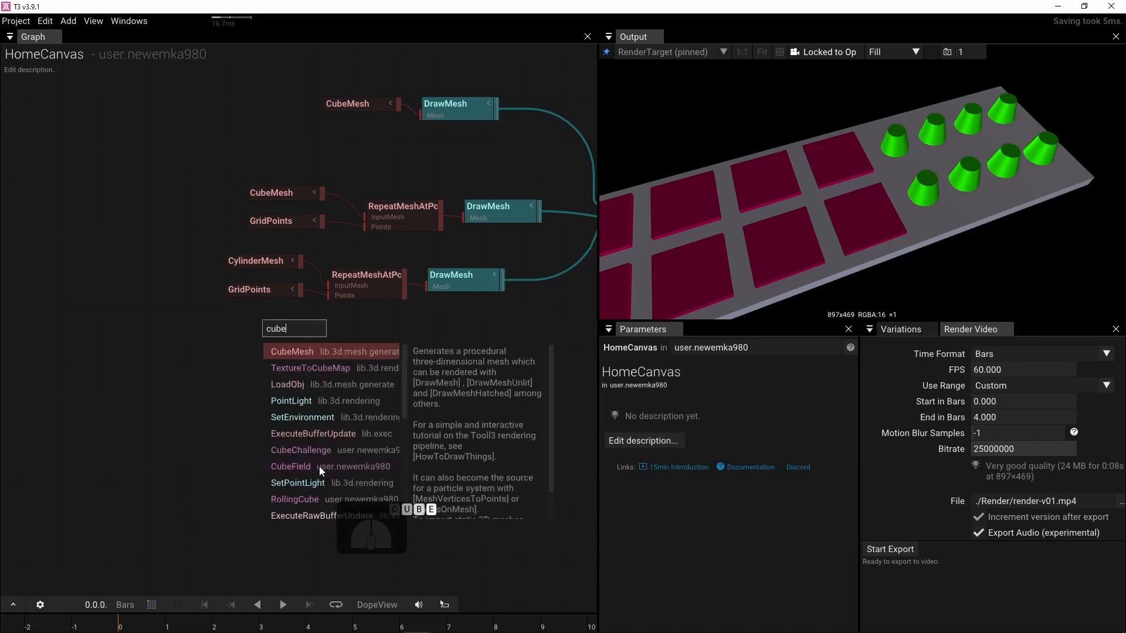
left_click(293, 351)
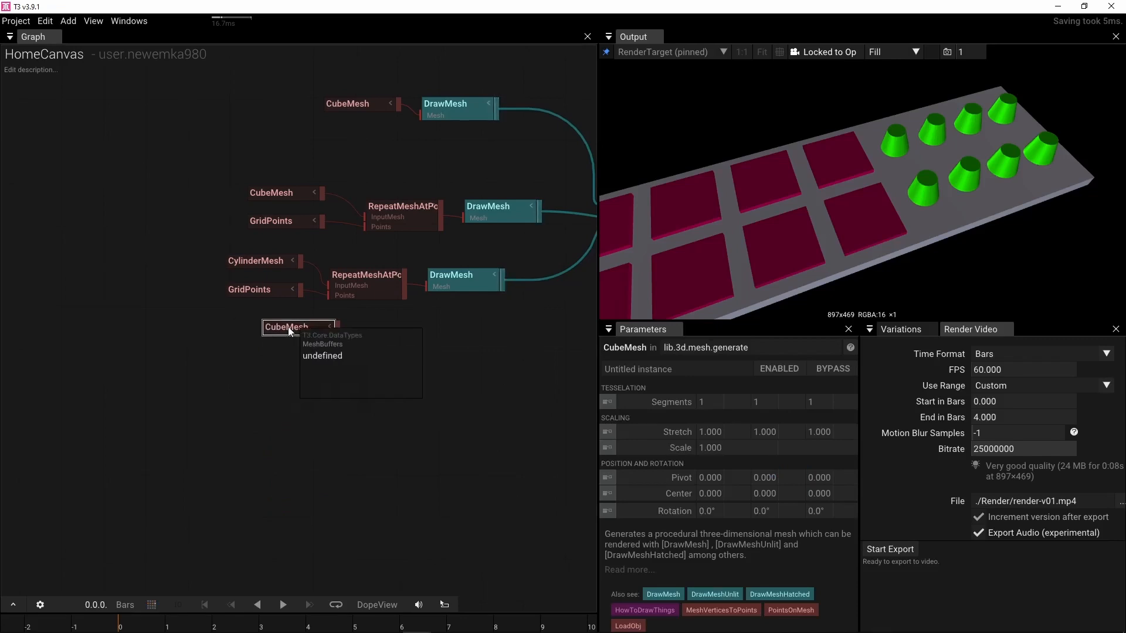
left_click_drag(289, 332, 243, 346)
Step: Duplicate the knobs' RepeatMeshAtPoints, feeding it the new CubeMesh as InputMesh and the knob GridPoints as Points
left_click(331, 296)
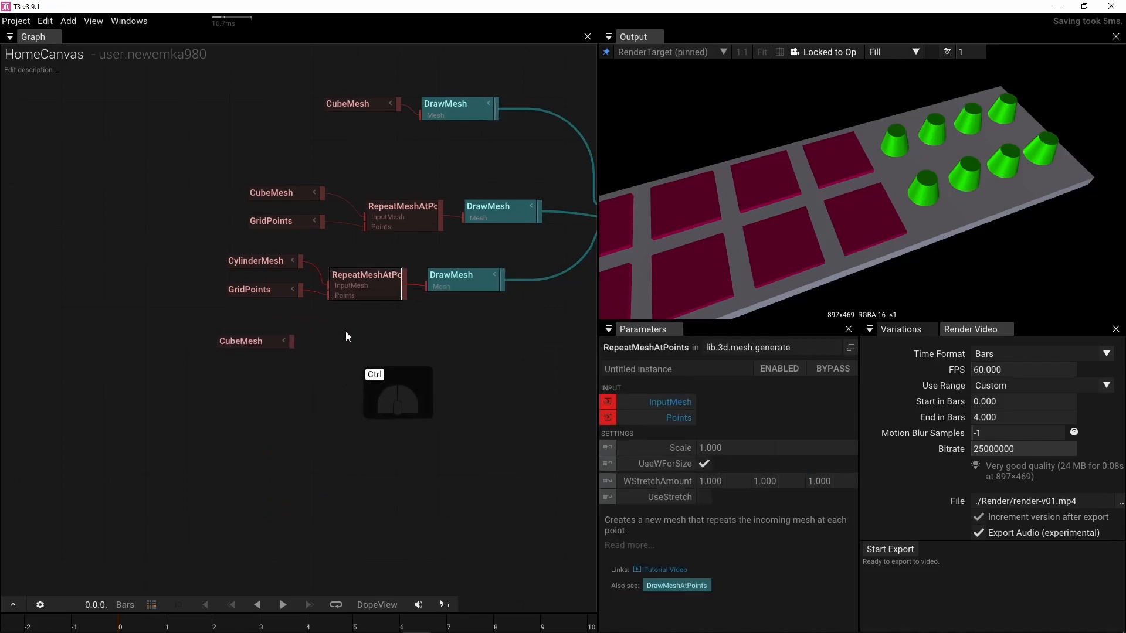
key("ctrl+v")
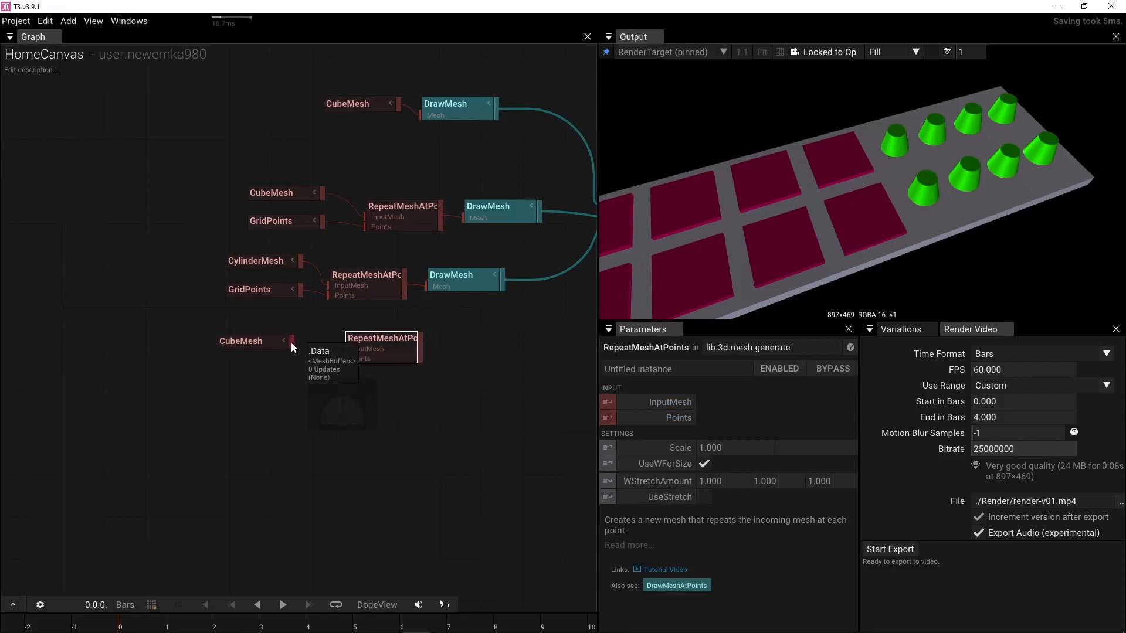
left_click_drag(291, 343, 349, 349)
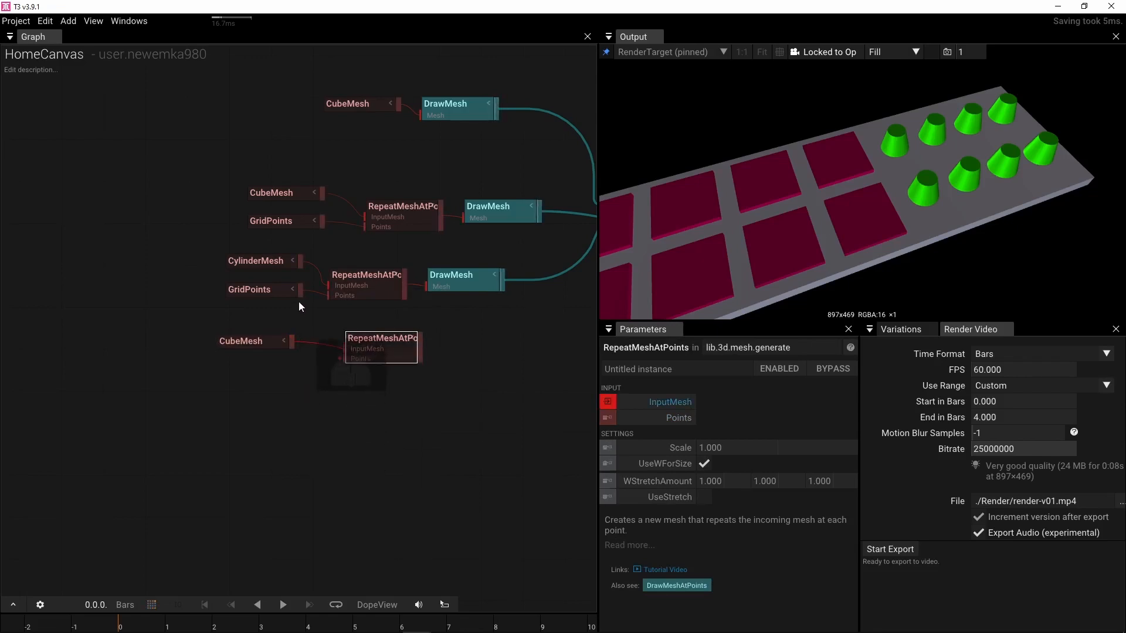
left_click_drag(300, 290, 344, 358)
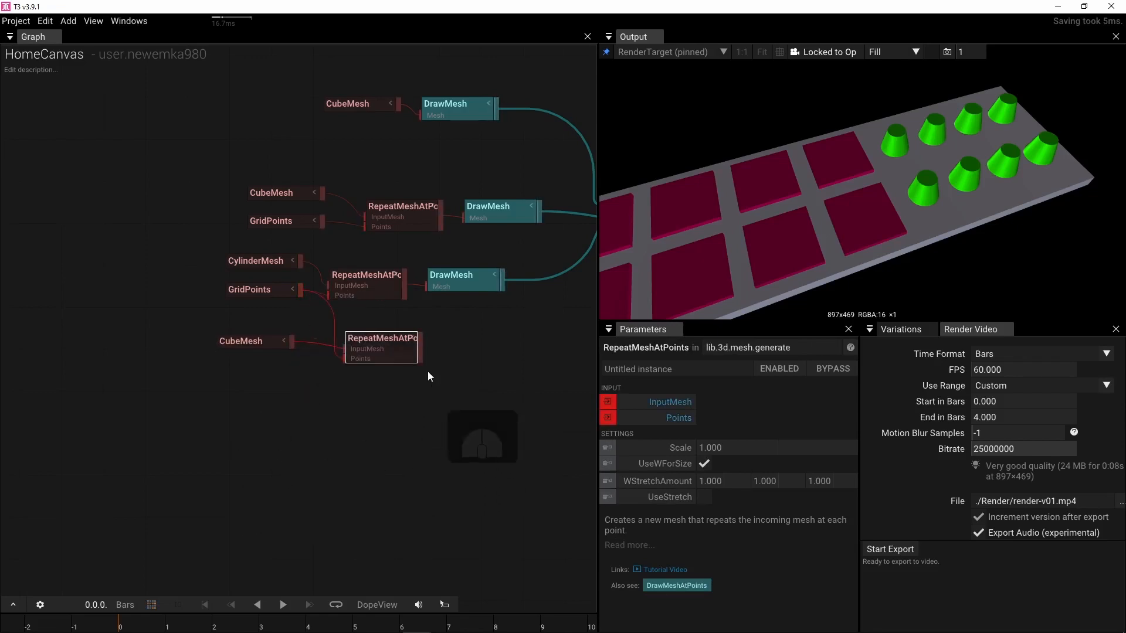
Step: Add a DrawMesh after the new RepeatMeshAtPoints and connect it to the Group as a fourth command
left_click_drag(421, 353, 448, 346)
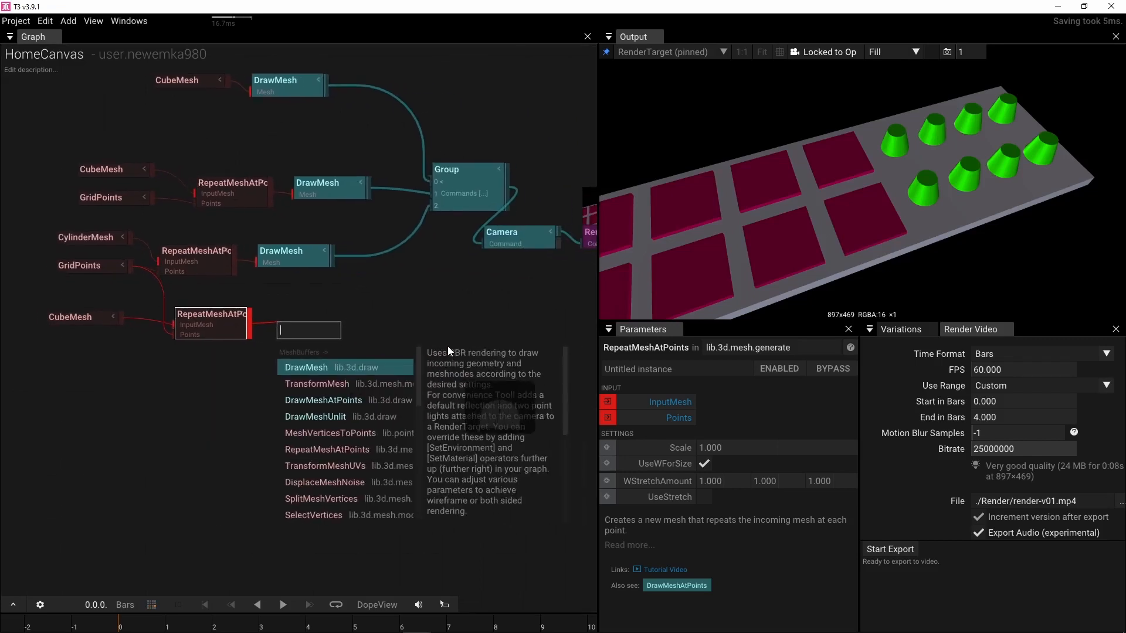
left_click(337, 364)
left_click_drag(337, 333, 432, 217)
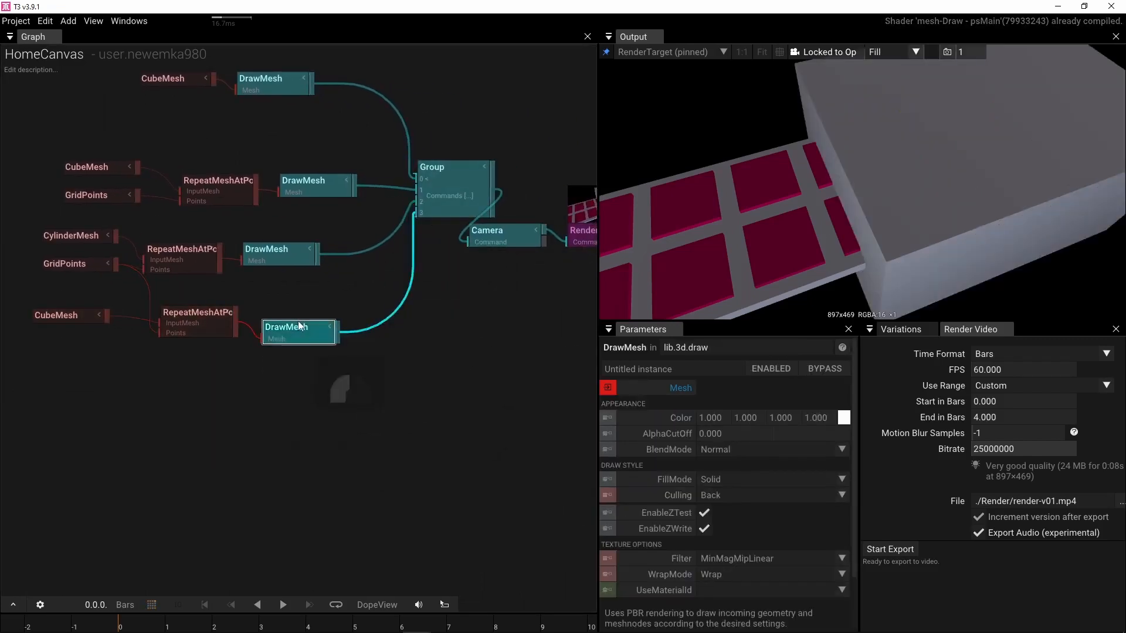
Step: Stack the knob and indicator DrawMesh nodes below the pads' DrawMesh and align the RepeatMeshAtPoints nodes with them
left_click_drag(296, 332, 295, 302)
left_click_drag(284, 252, 322, 221)
left_click_drag(313, 294, 332, 251)
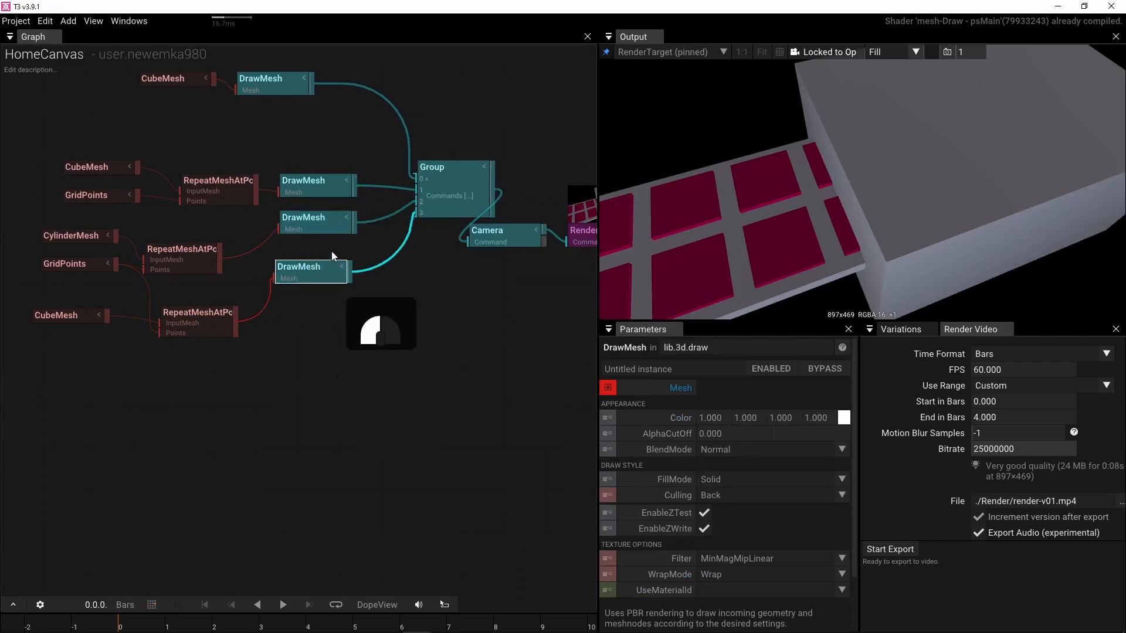
left_click_drag(184, 254, 220, 222)
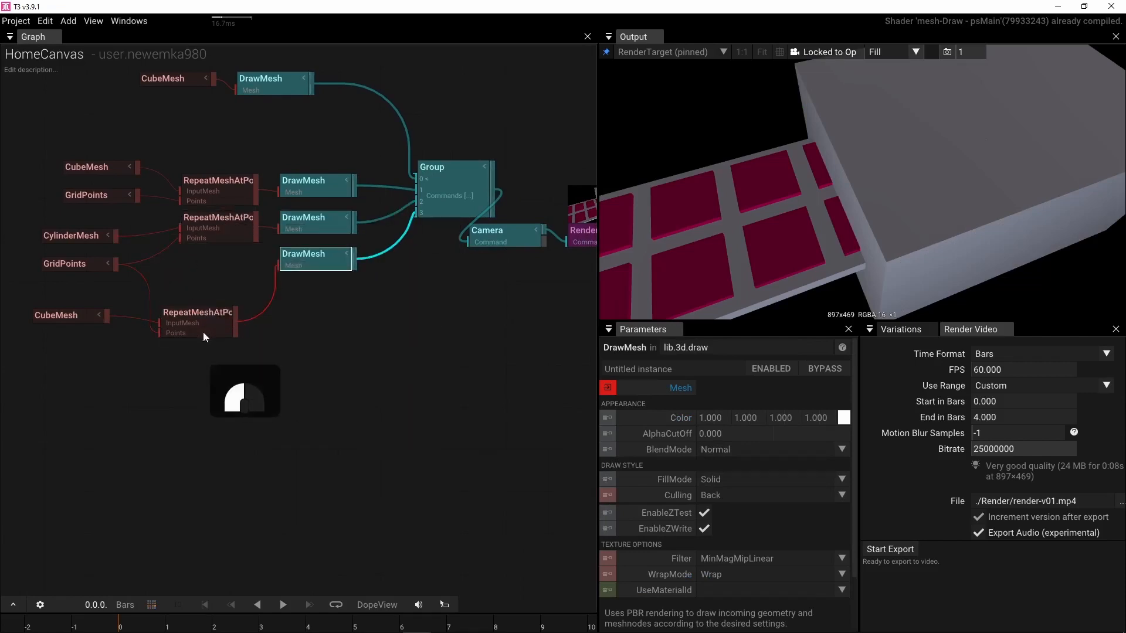
left_click_drag(203, 332, 211, 325)
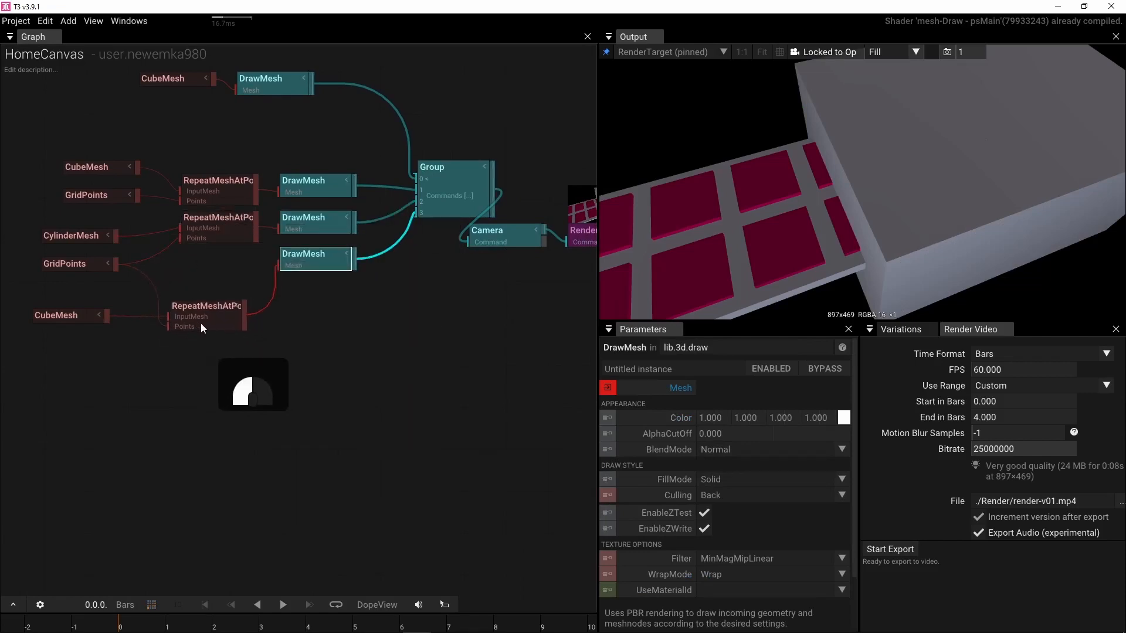
Step: Shape the indicator CubeMesh with Scale 0.26, Stretch X 0.54 and Z 0.251, and Center X -0.03 and Y 0.07
left_click(55, 315)
left_click_drag(749, 449, 493, 460)
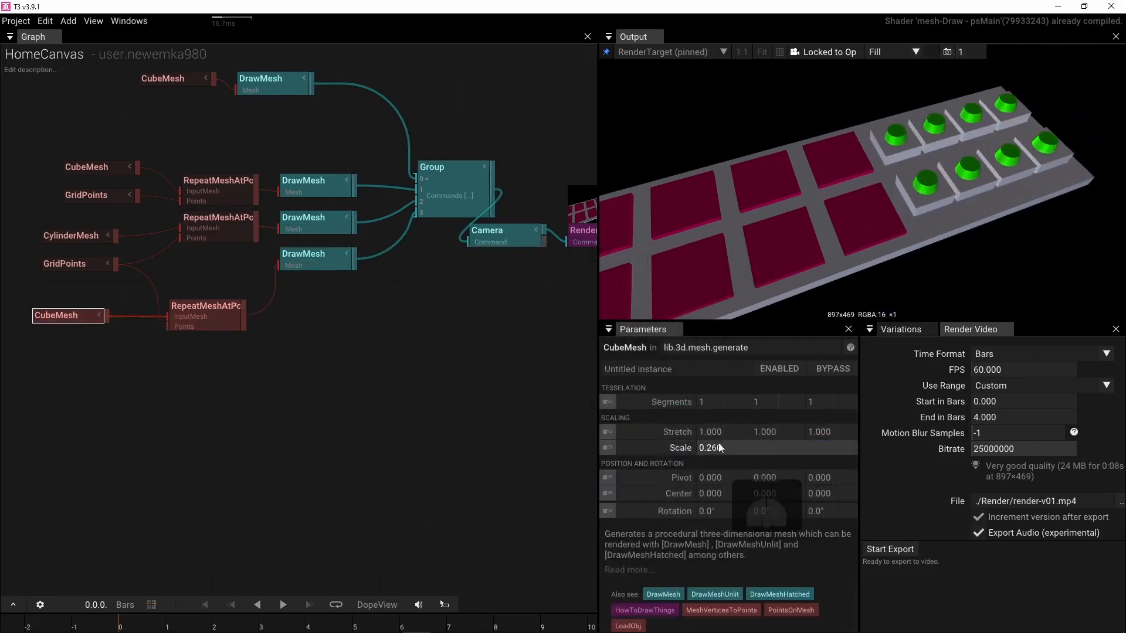
left_click_drag(814, 431, 550, 444)
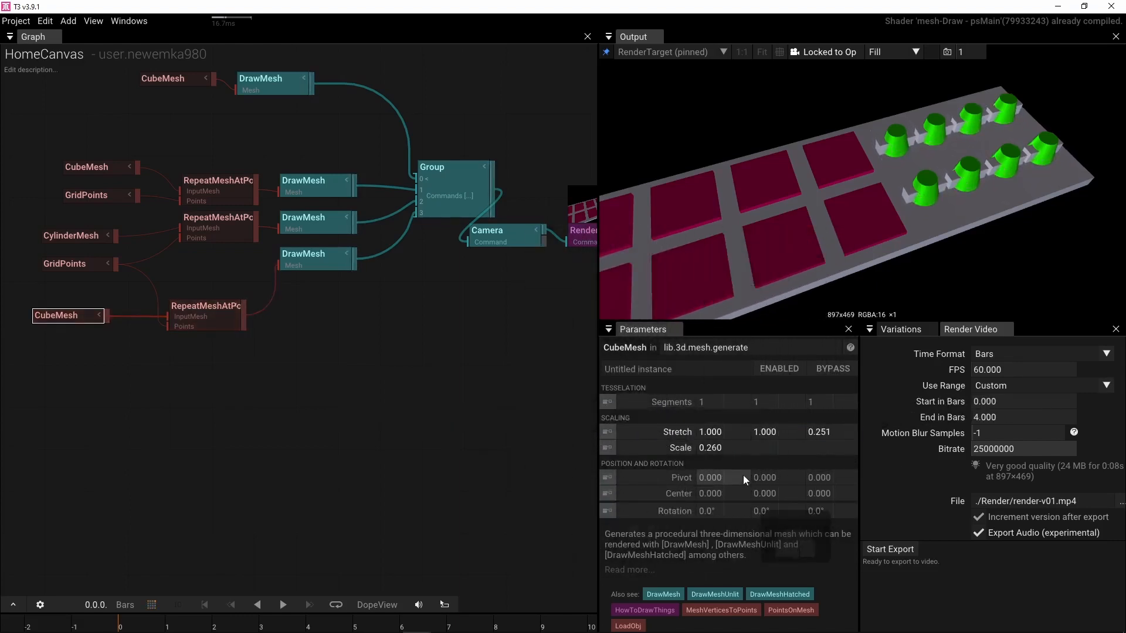
mouse_move(764, 494)
left_mouse_down()
mouse_move(774, 495)
mouse_move(757, 500)
left_mouse_up()
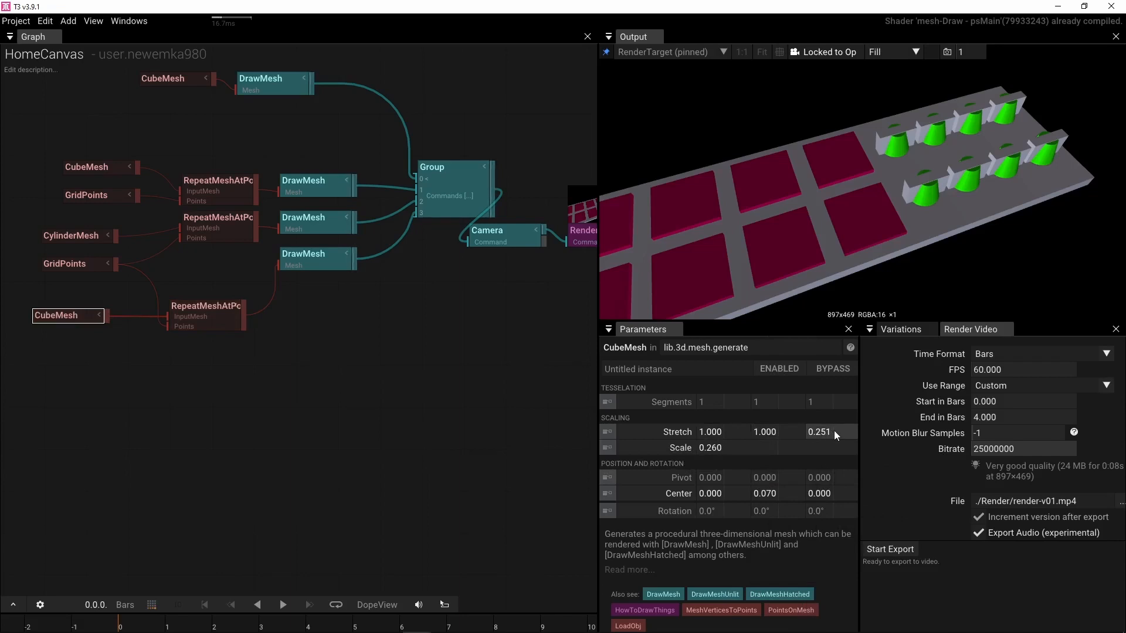
left_click_drag(733, 431, 589, 435)
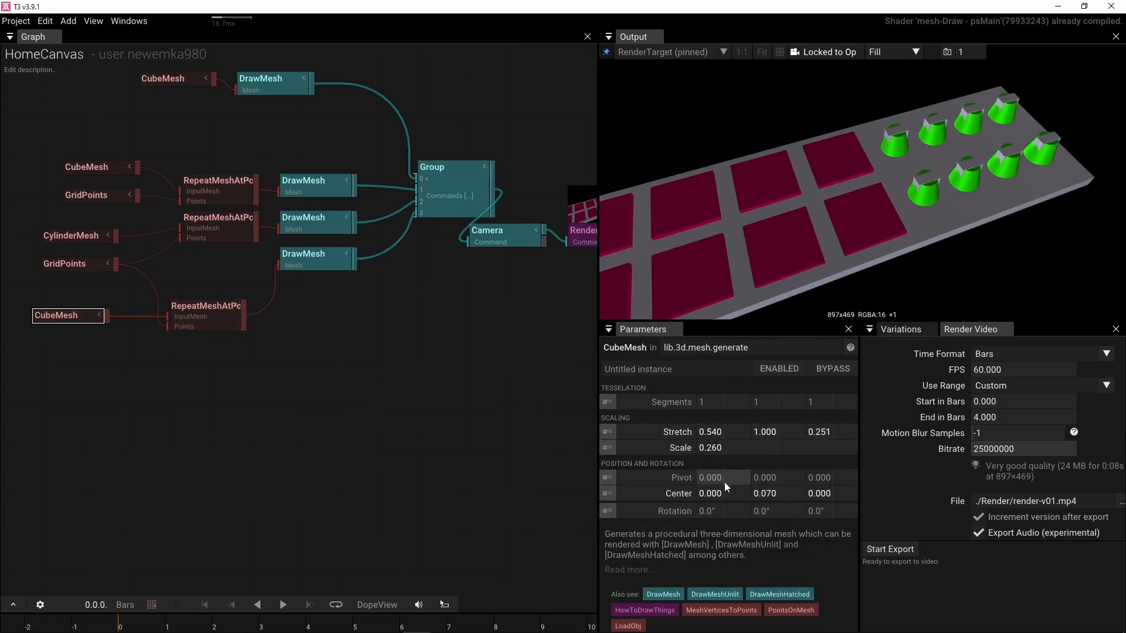
left_click_drag(725, 491, 716, 491)
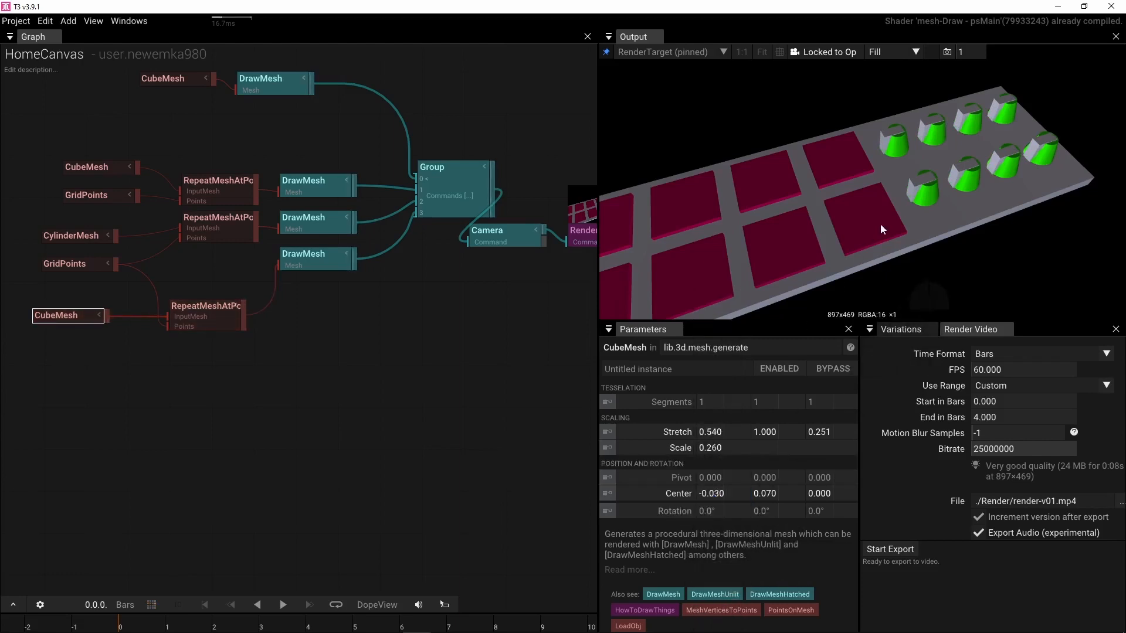
Step: Thin the knob indicators by setting the CubeMesh Stretch Z to 0.13
left_click_drag(881, 223, 881, 252)
scroll(922, 197, "up", 3)
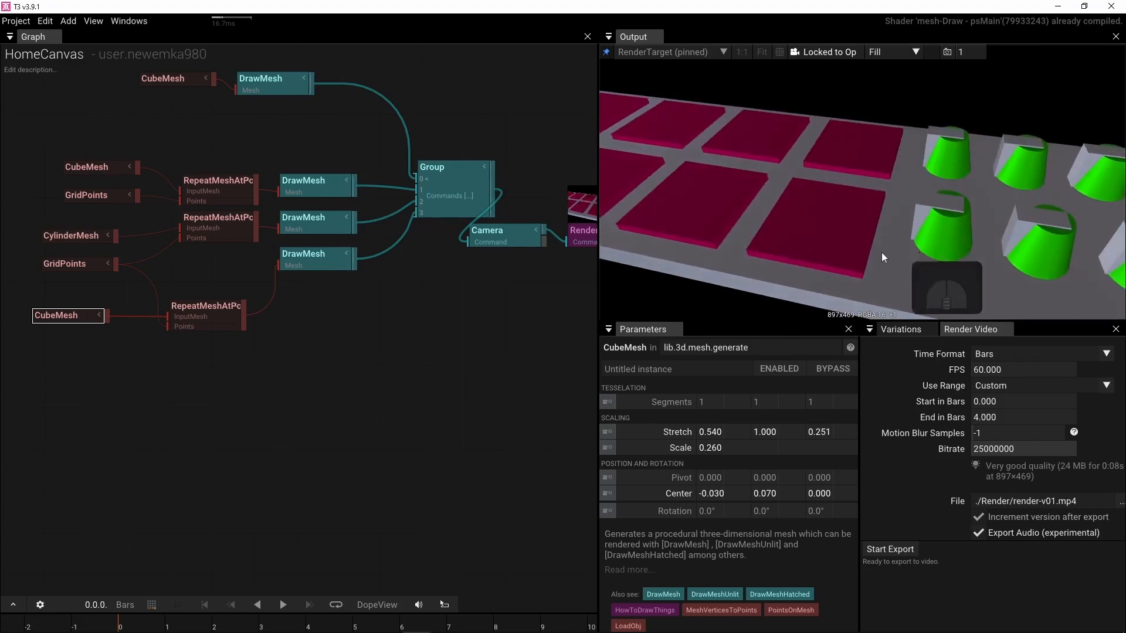
left_click_drag(830, 434, 797, 434)
mouse_move(897, 249)
left_mouse_down()
mouse_move(934, 241)
mouse_move(900, 243)
left_mouse_up()
Step: Color the slab's DrawMesh dark gray, with red, green and blue values of 0.359
right_click_drag(447, 287, 419, 393)
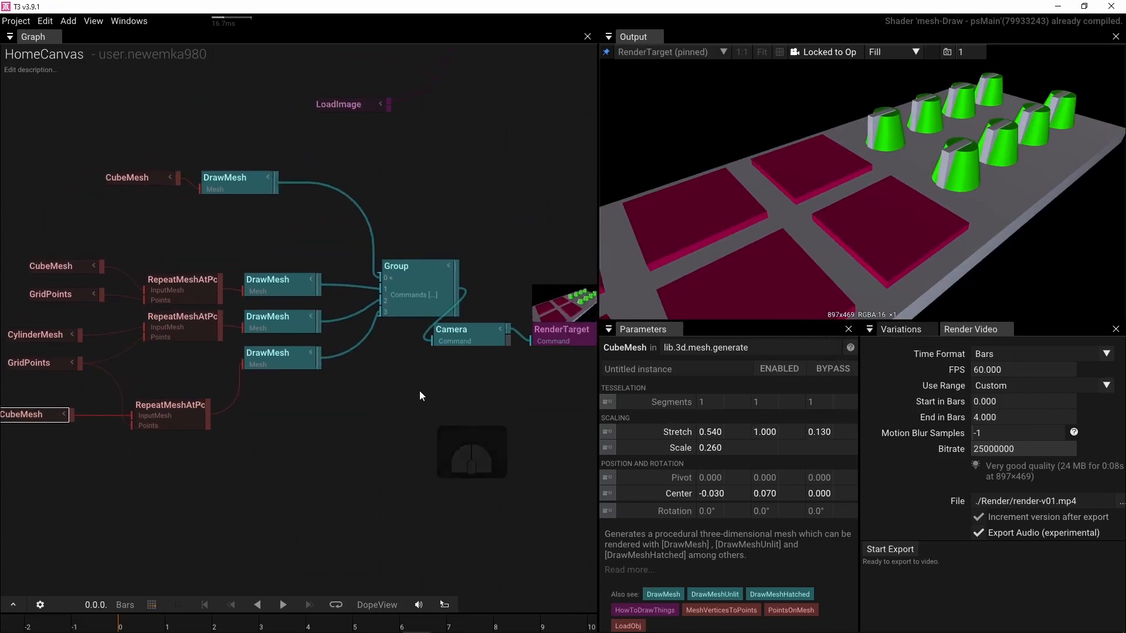
left_click(213, 177)
left_click(843, 418)
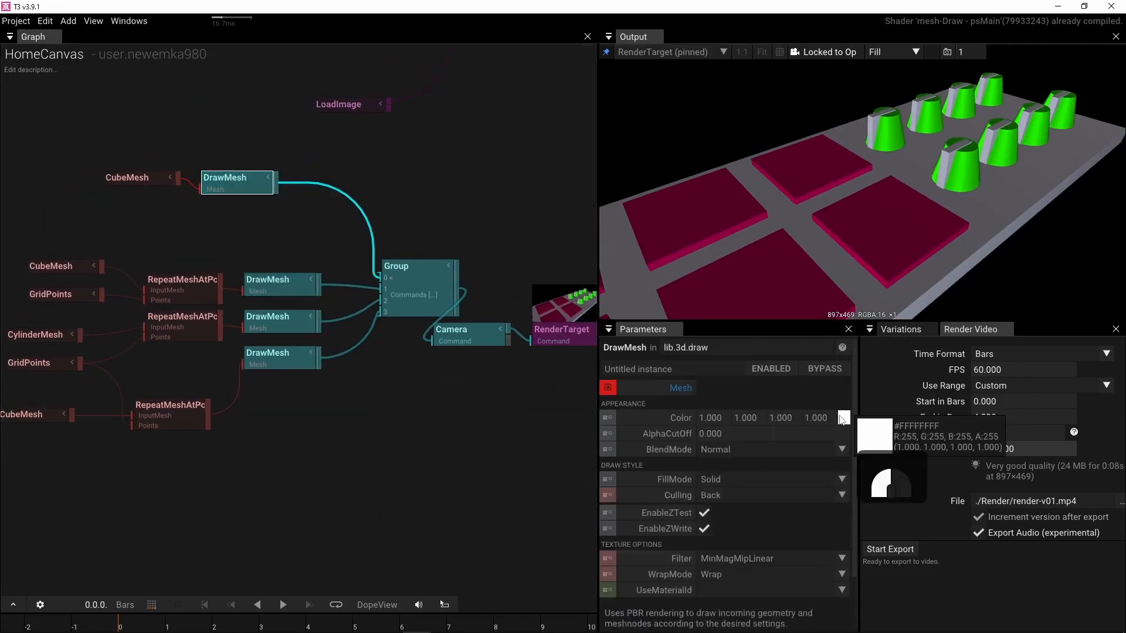
left_click_drag(992, 509, 992, 515)
left_click_drag(814, 183, 874, 192)
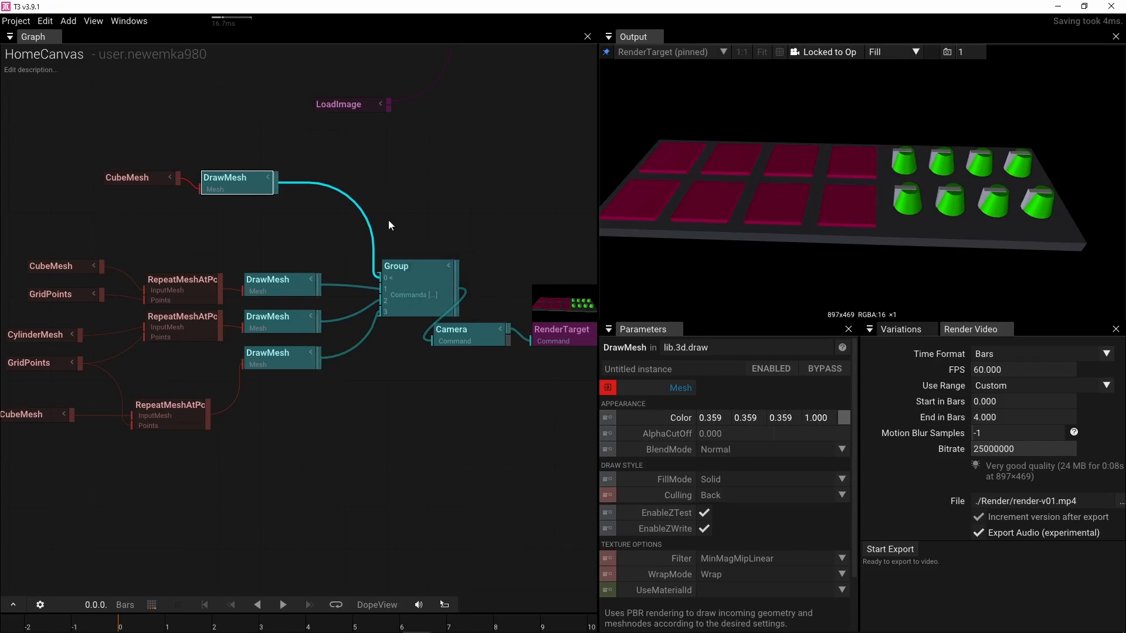
left_click_drag(645, 208, 712, 168)
right_click_drag(288, 231, 262, 238)
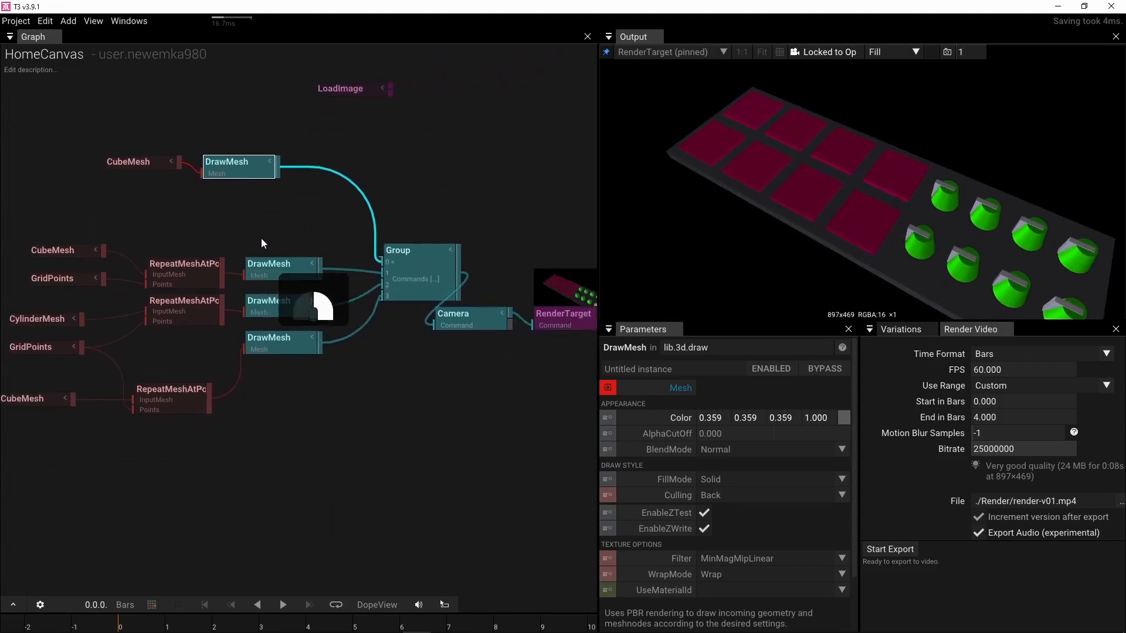
Step: Move the indicators' RepeatMeshAtPoints node up so it lines up beneath the knobs' RepeatMeshAtPoints node
right_click_drag(306, 403, 163, 411)
left_click_drag(274, 384, 449, 313)
left_click_drag(299, 330, 387, 273)
right_click_drag(352, 352, 484, 343)
right_click_drag(311, 368, 399, 359)
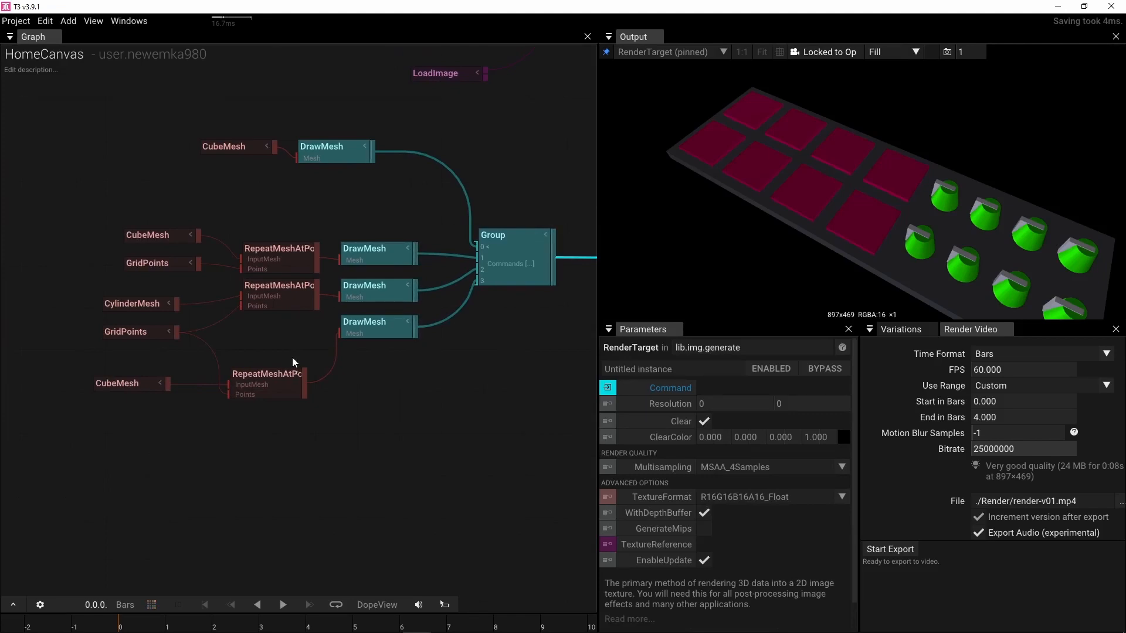
left_click_drag(269, 383, 281, 343)
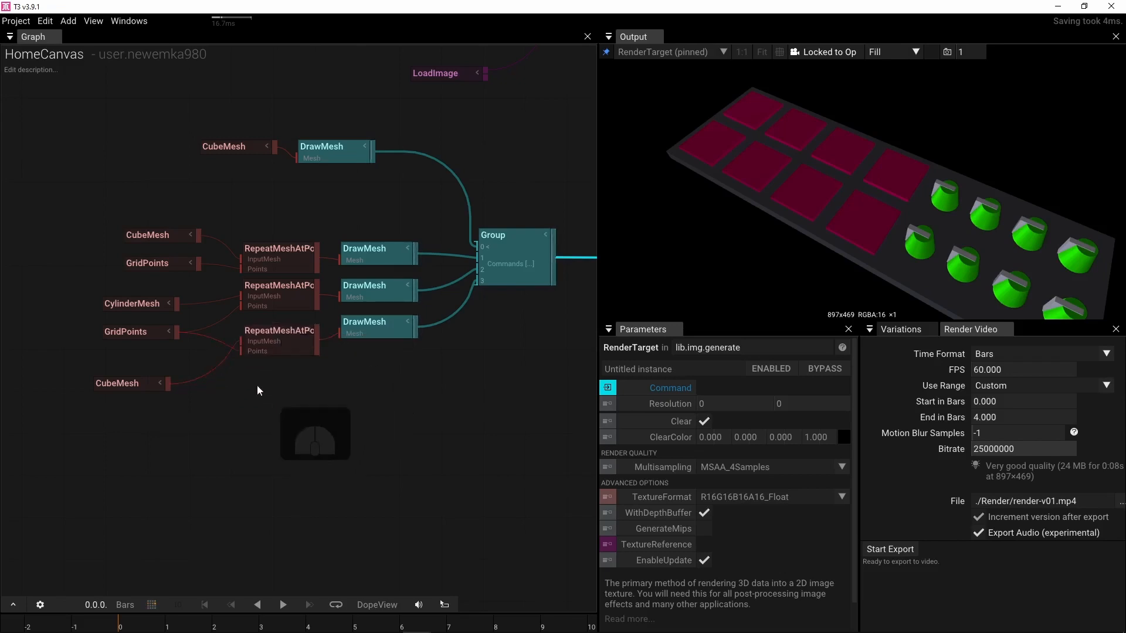
Step: Stack the knob CylinderMesh, GridPoints and indicator CubeMesh in the pad source nodes' column, and shift the whole knob branch down from the pads
right_click_drag(259, 399, 317, 393)
left_click_drag(213, 298, 234, 285)
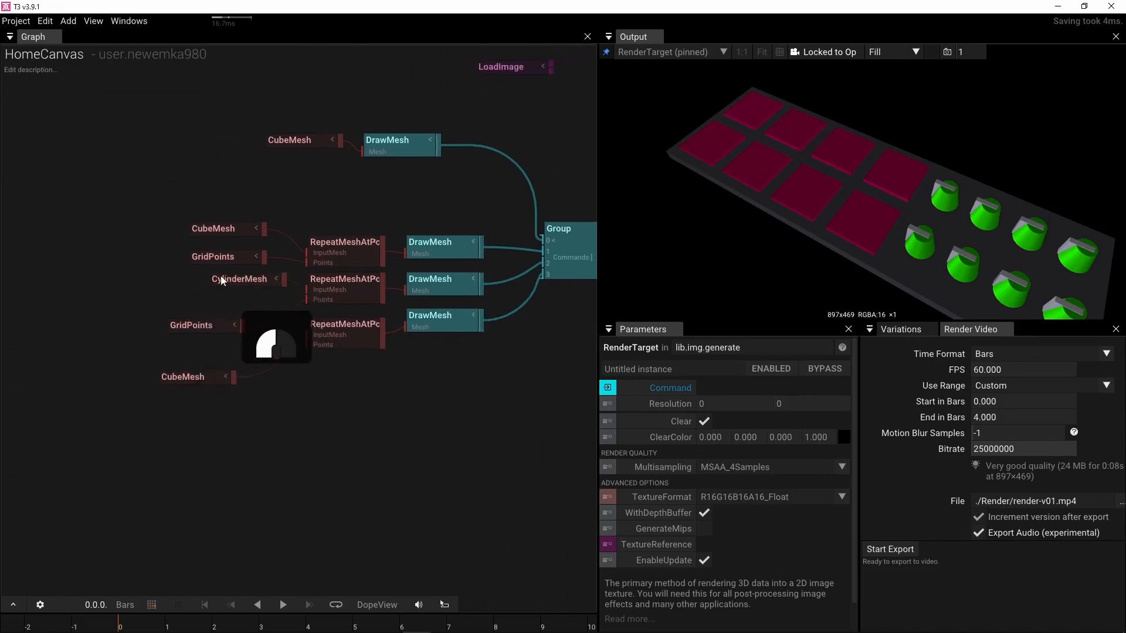
left_click_drag(189, 322, 212, 309)
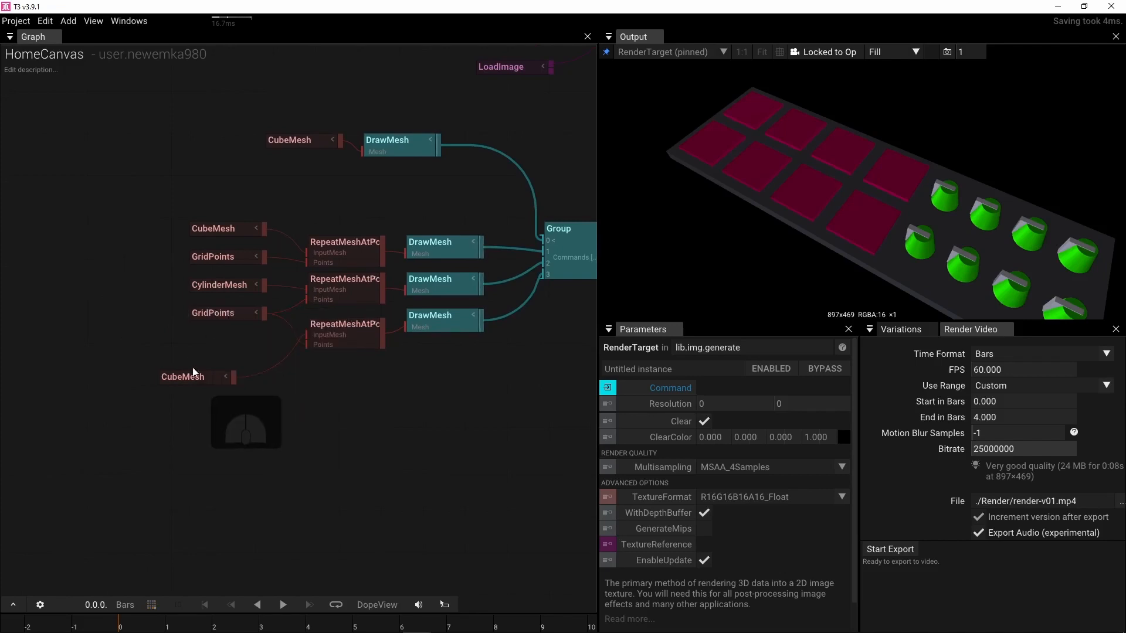
left_click_drag(200, 374, 229, 338)
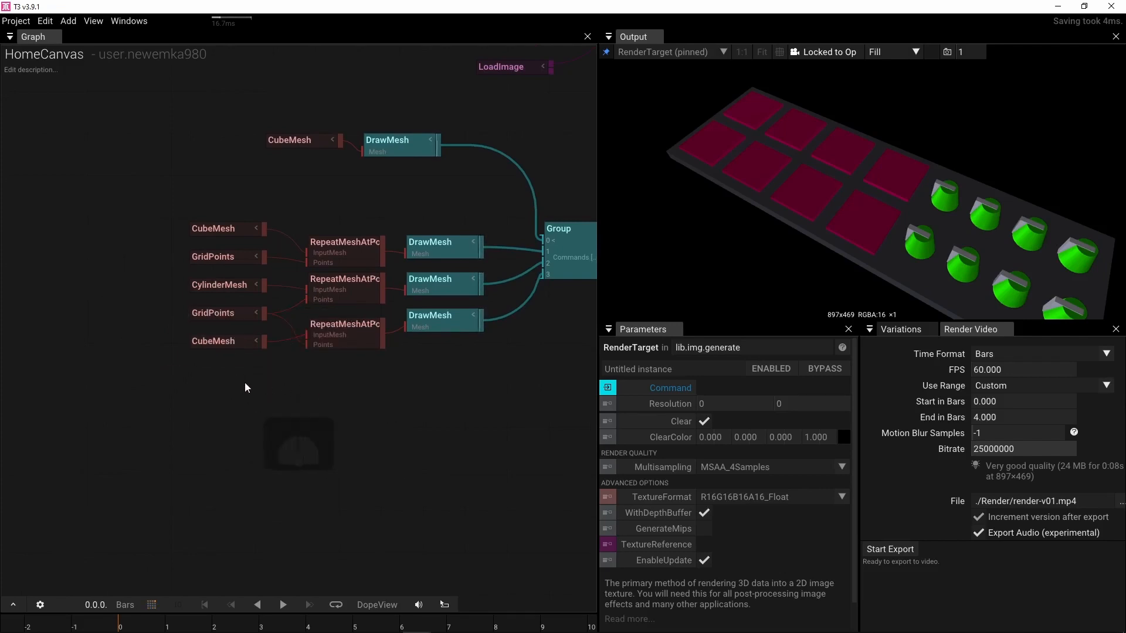
left_click_drag(170, 398, 459, 330)
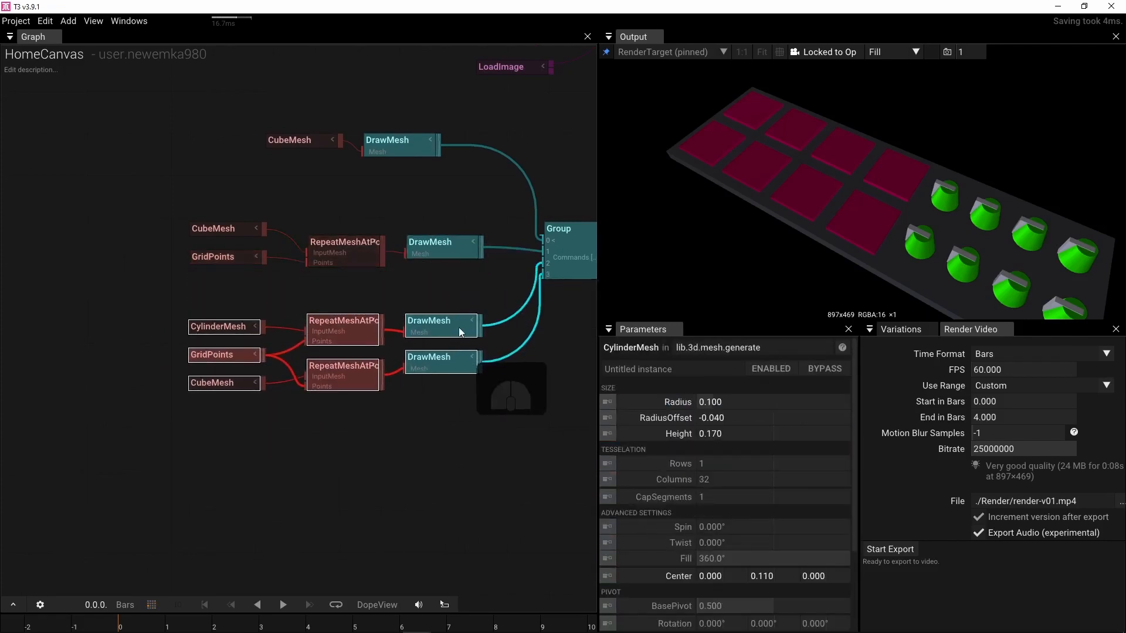
left_click(295, 204)
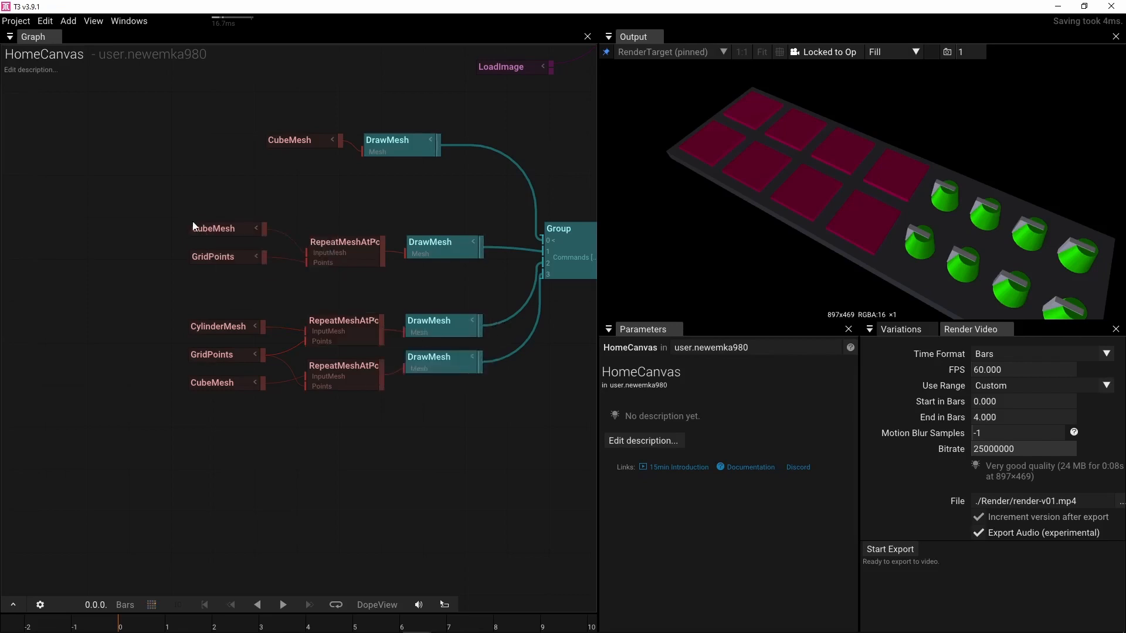
Step: Add an annotation titled "# PADS" at the pads' source nodes
key("shift+a")
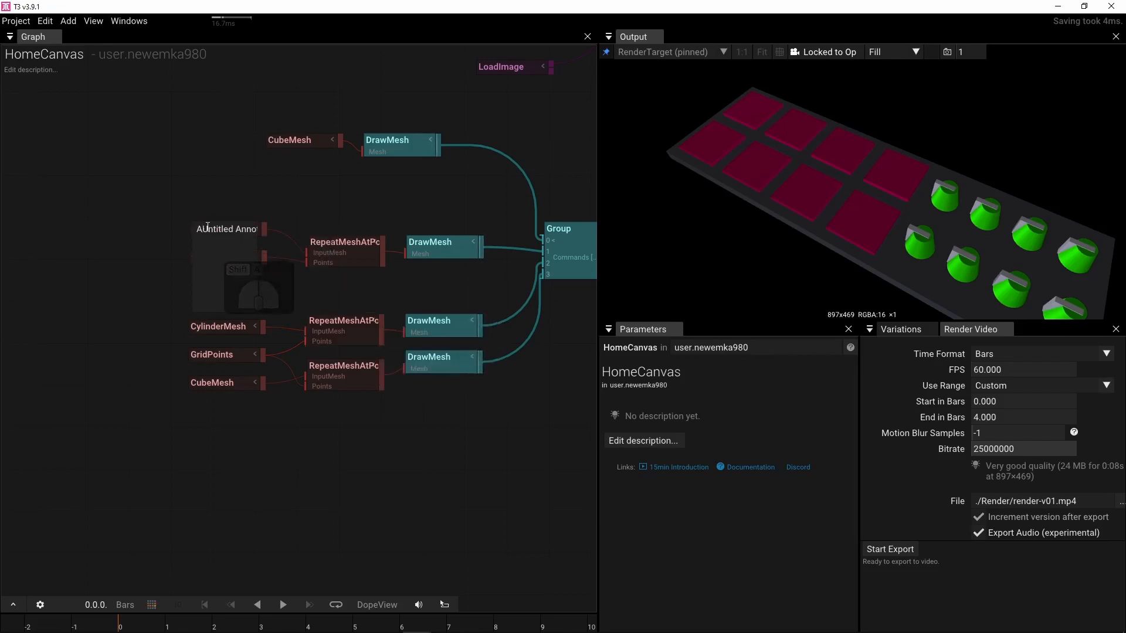
key("BackSpace")
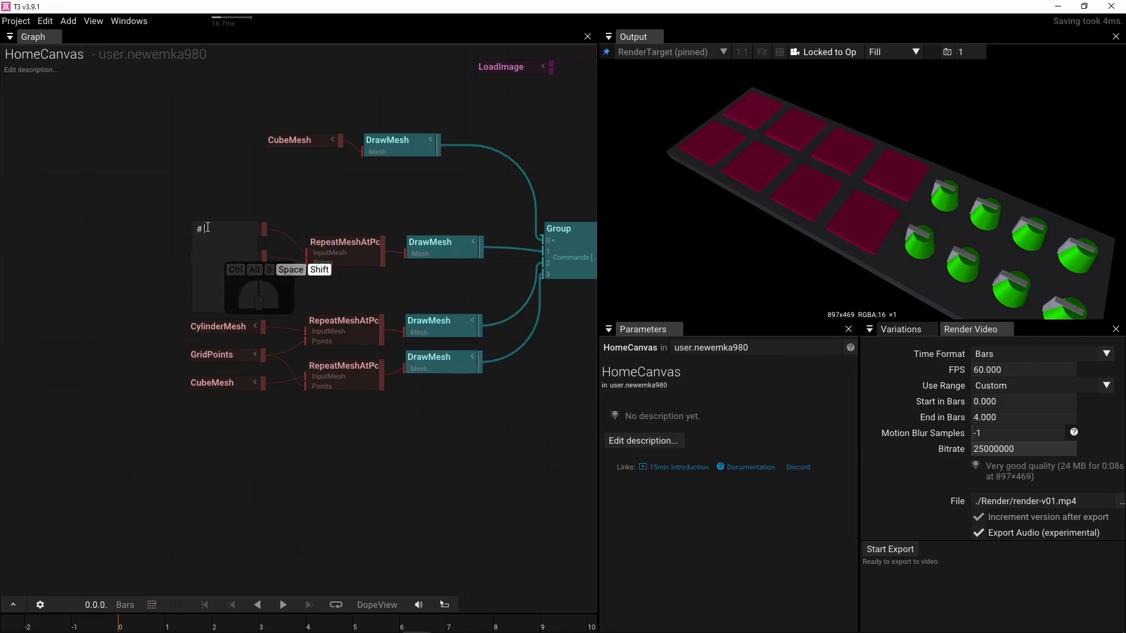
type("# PAs")
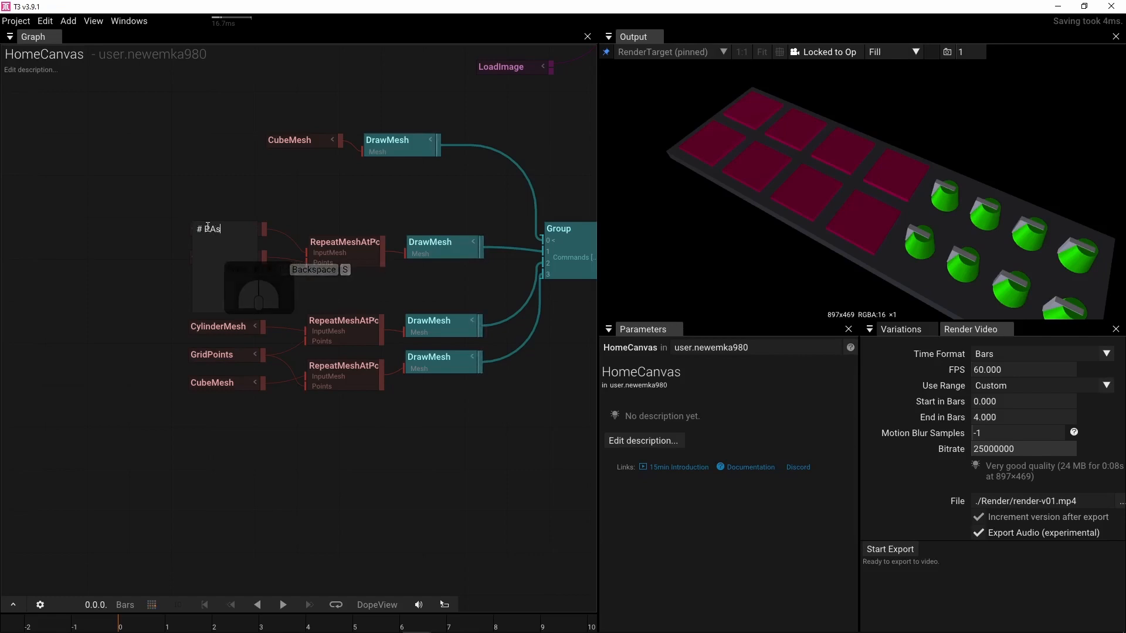
key("BackSpace")
type("d")
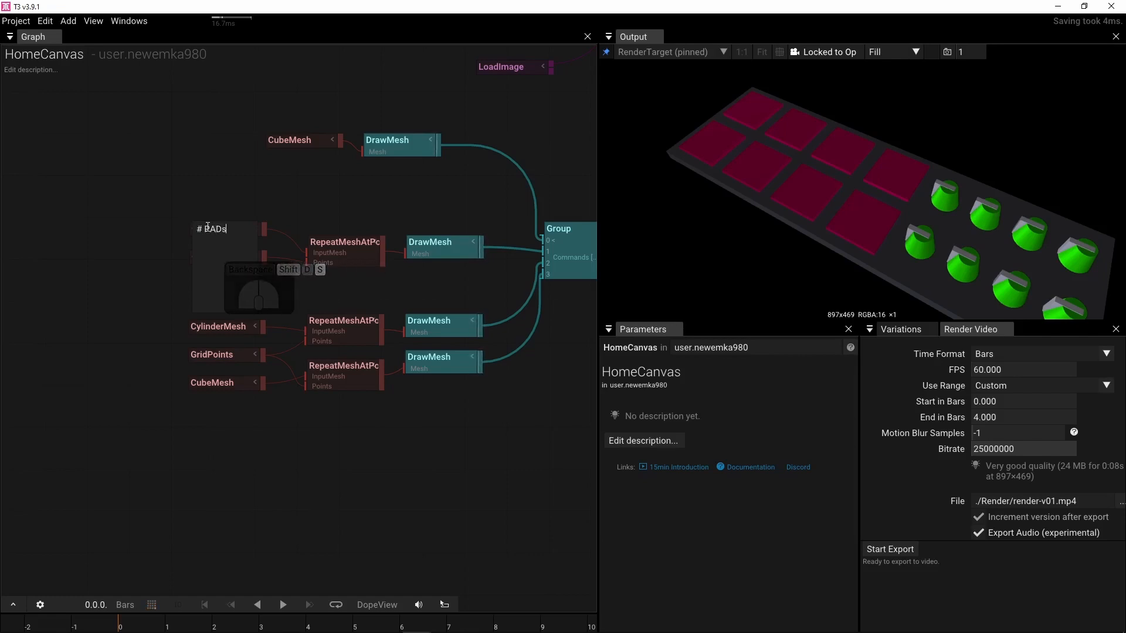
type("S")
key("Return")
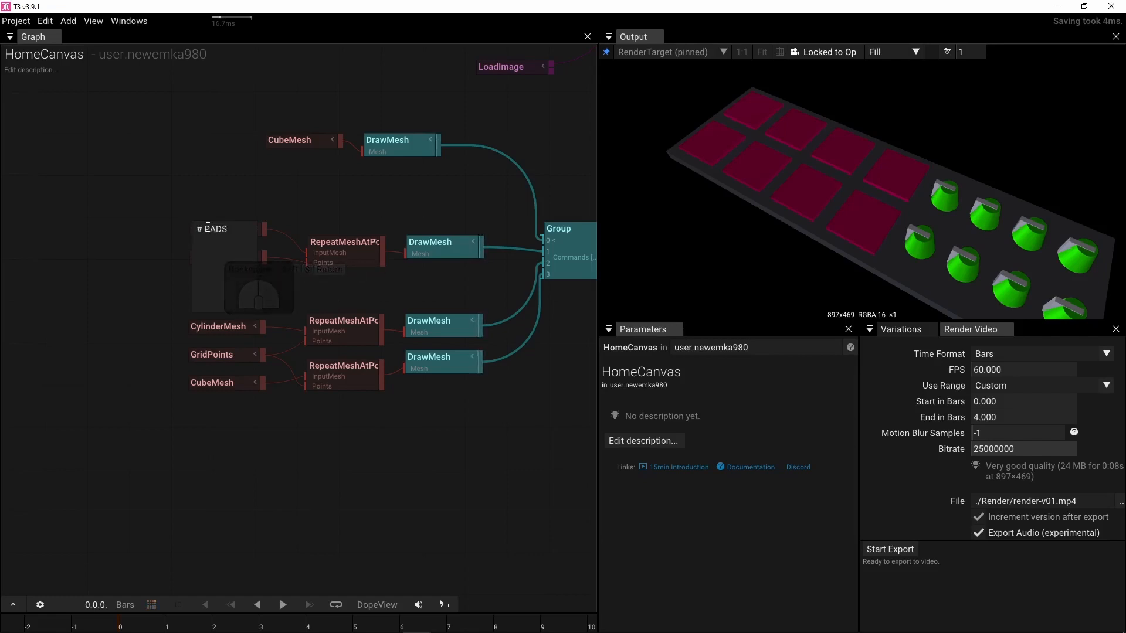
left_click(220, 191)
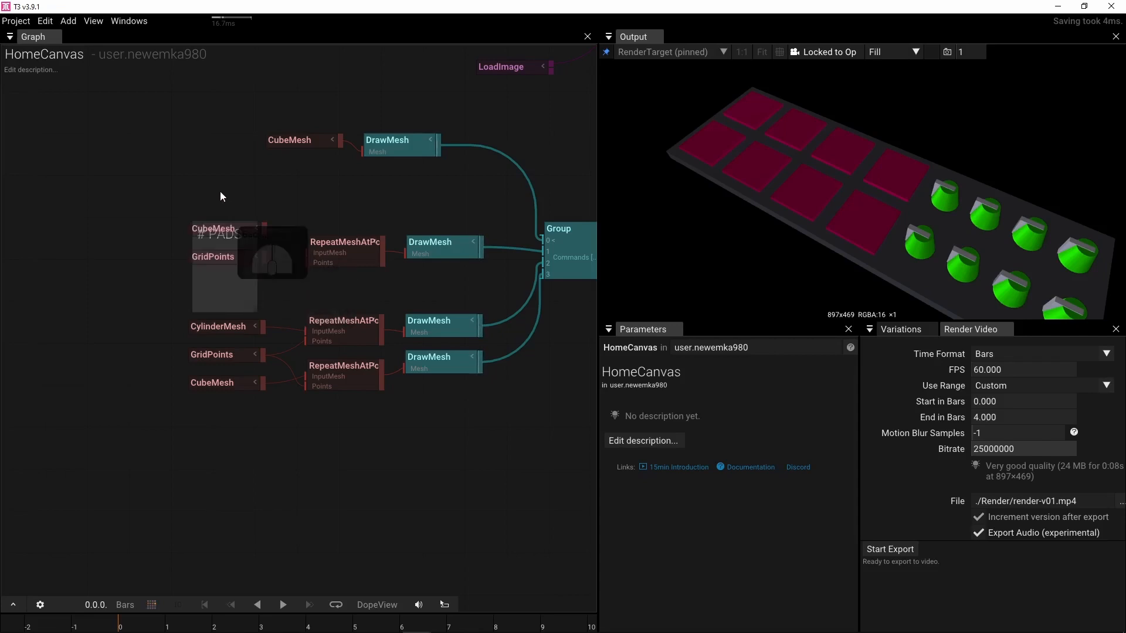
Step: Reposition and enlarge the PADS annotation so it frames the pads' CubeMesh, GridPoints, RepeatMeshAtPoints and DrawMesh nodes
mouse_move(226, 229)
left_mouse_down()
mouse_move(230, 254)
mouse_move(212, 213)
left_mouse_up()
left_click_drag(240, 289, 496, 287)
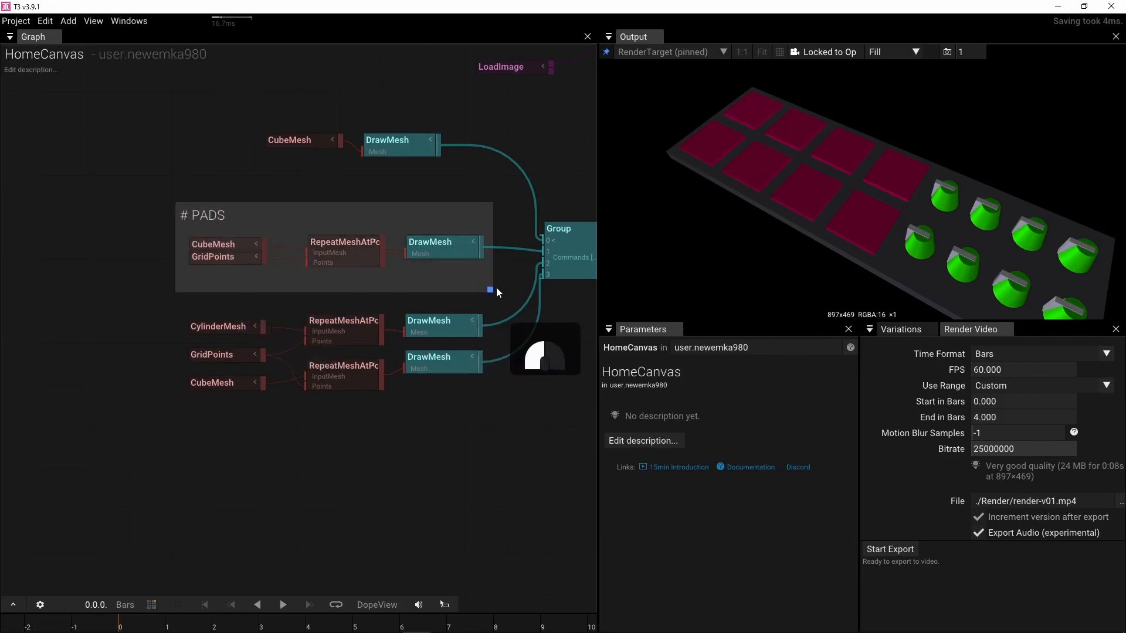
left_click(221, 211)
left_click(153, 377)
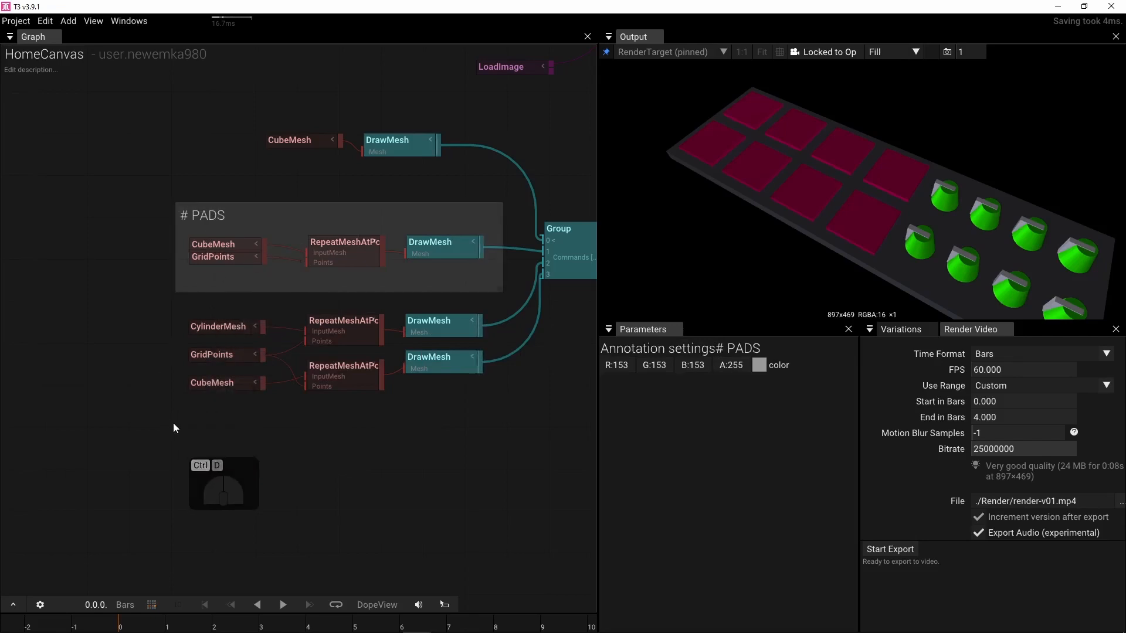
Step: Add a second annotation titled "# KNOBS" below the knob nodes
left_click(210, 431)
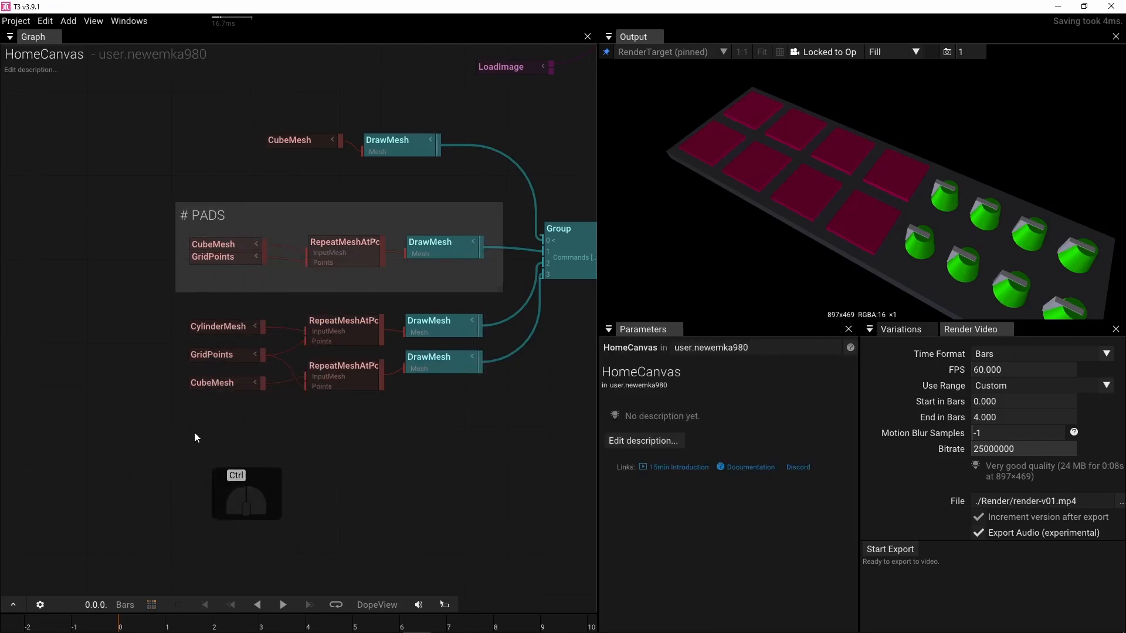
key("shift+a")
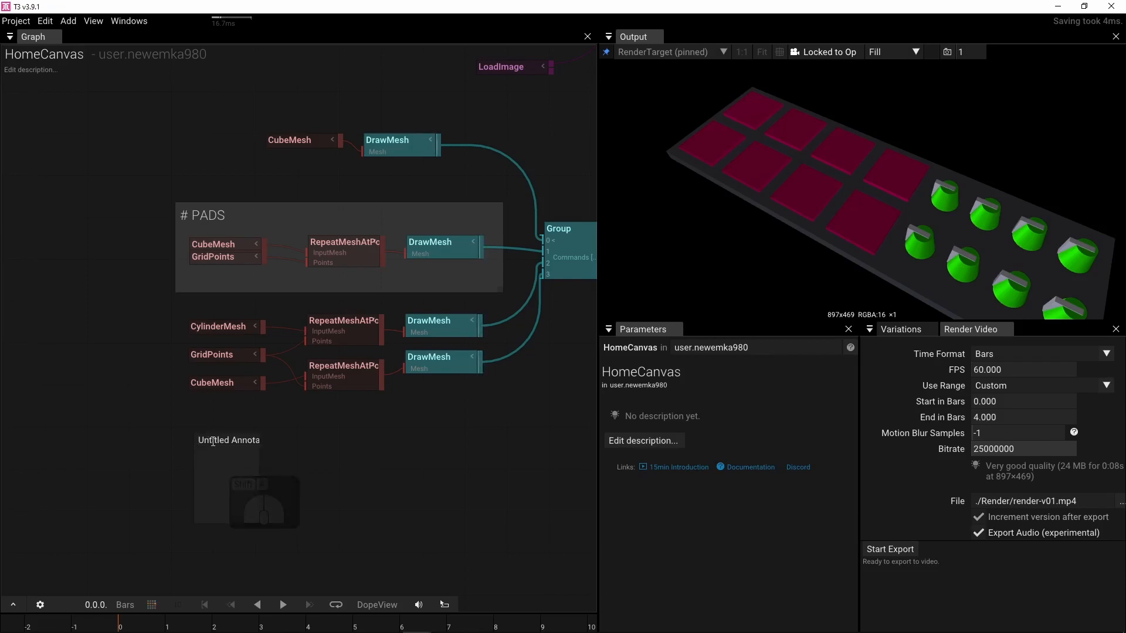
type("# K")
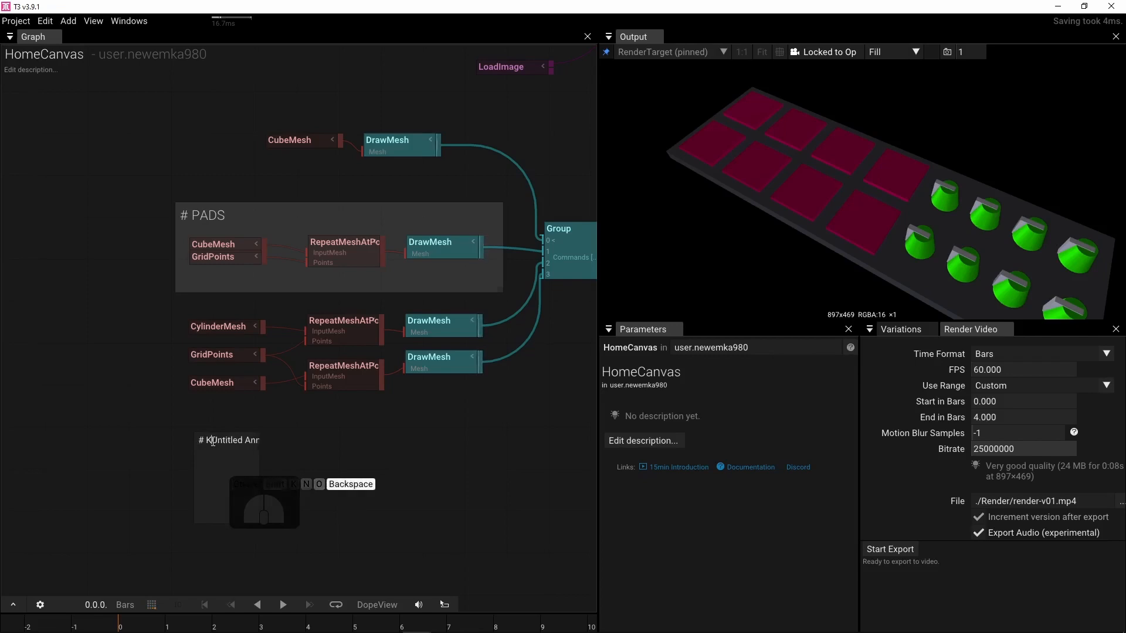
type("NO")
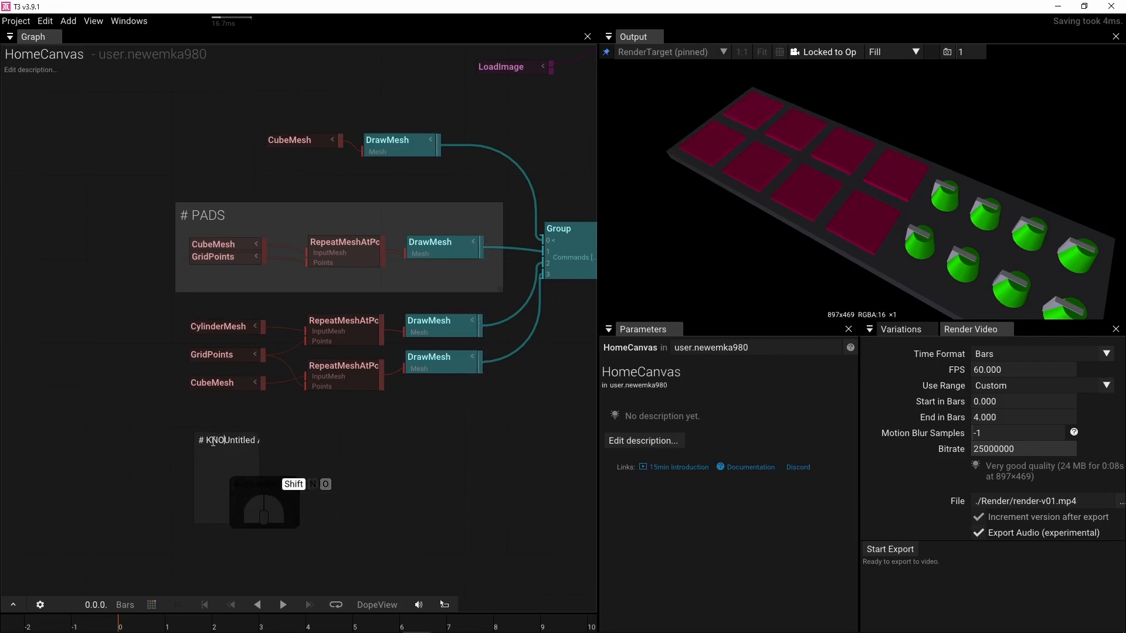
type("BS")
left_click(181, 416)
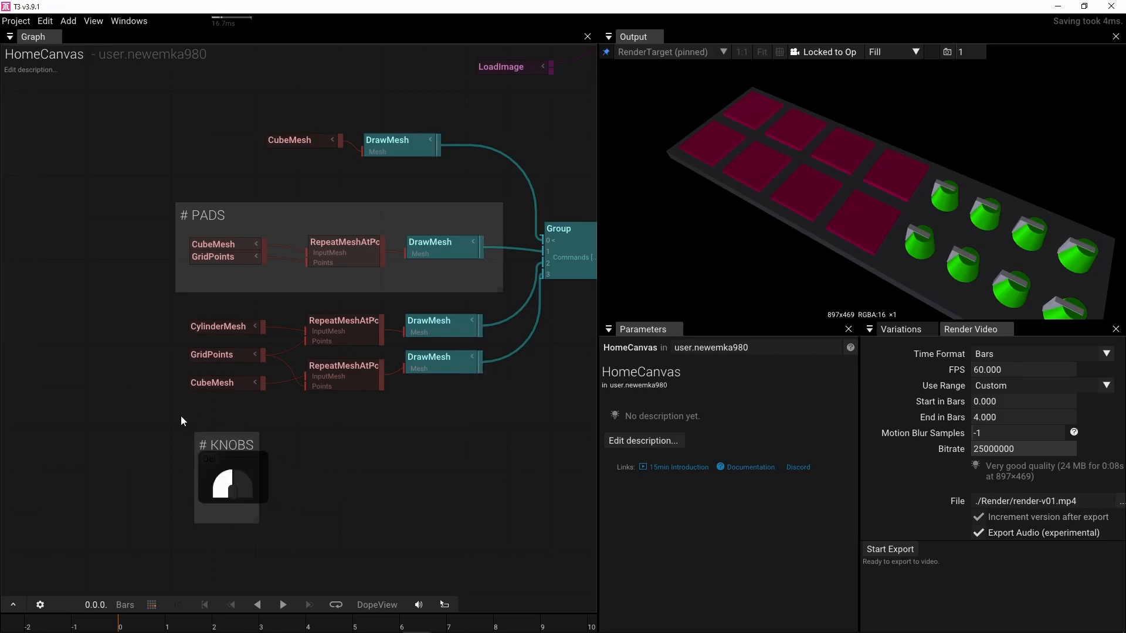
Step: Move the KNOBS annotation directly under the PADS frame and enlarge it to enclose all knob and indicator nodes through both DrawMesh nodes
left_click_drag(206, 433, 194, 302)
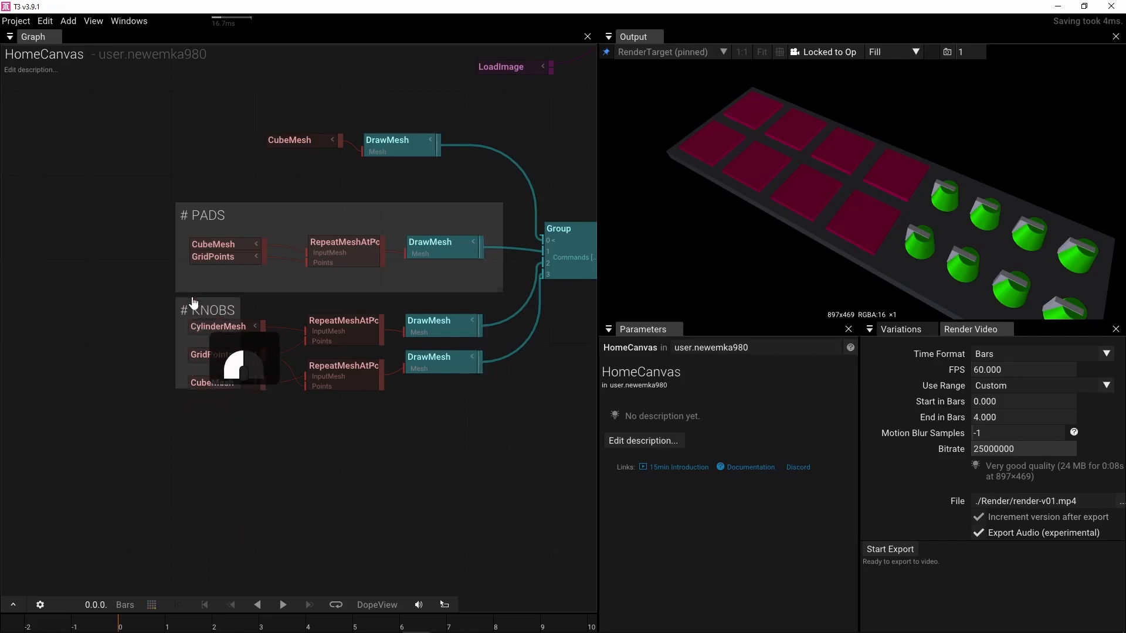
scroll(251, 402, "up", 4)
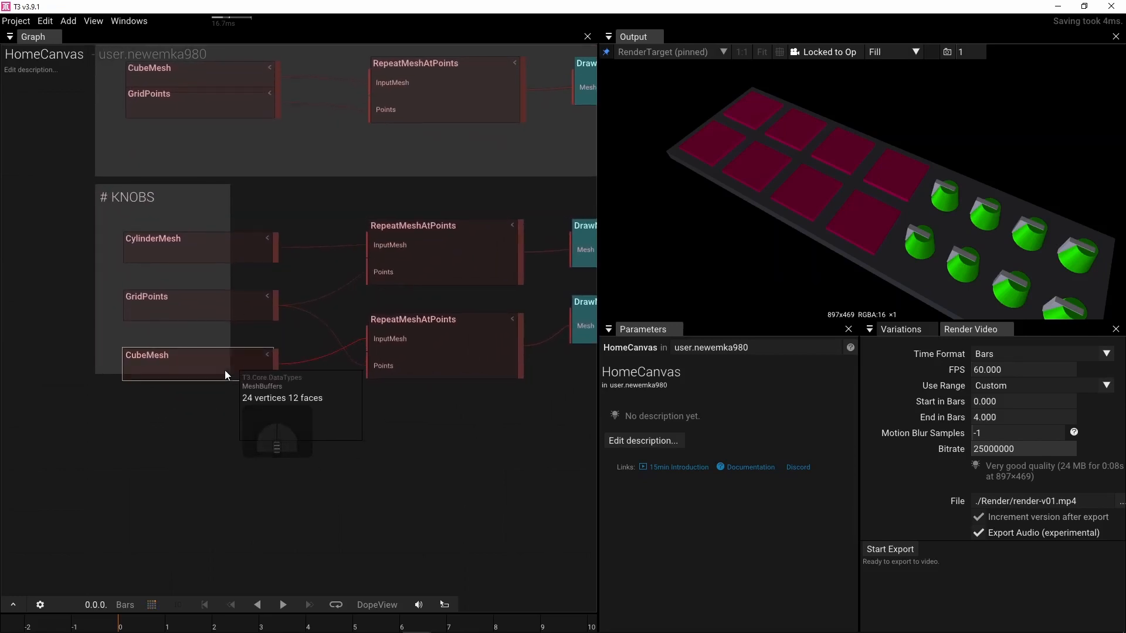
mouse_move(233, 375)
left_mouse_down()
mouse_move(237, 353)
mouse_move(463, 407)
mouse_move(494, 462)
left_mouse_up()
right_click_drag(493, 462, 244, 483)
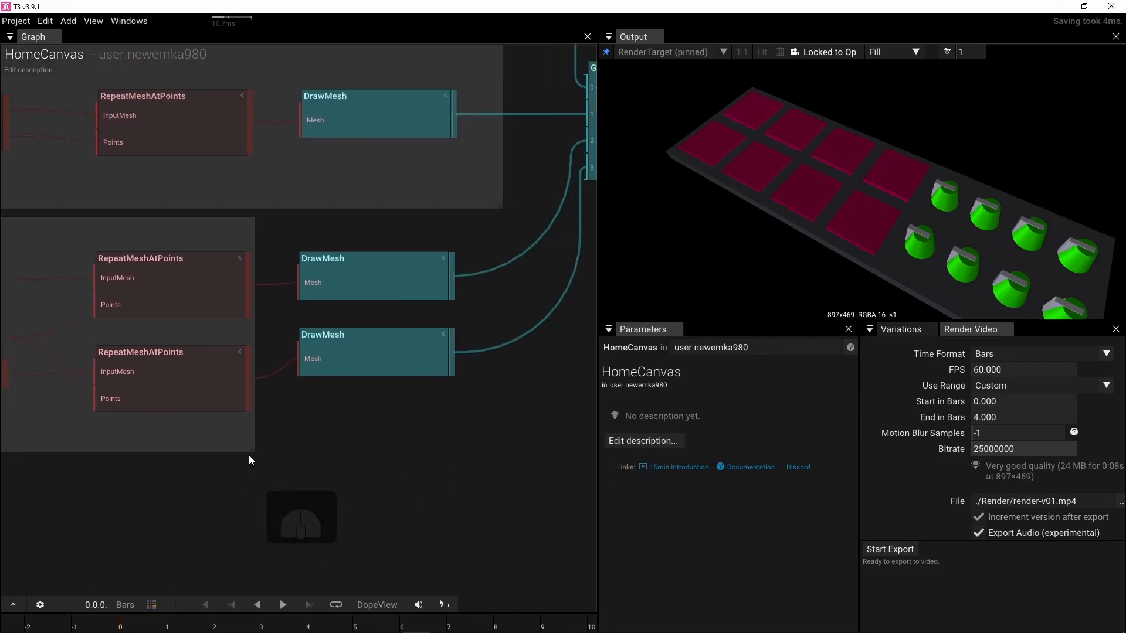
left_click_drag(257, 451, 514, 446)
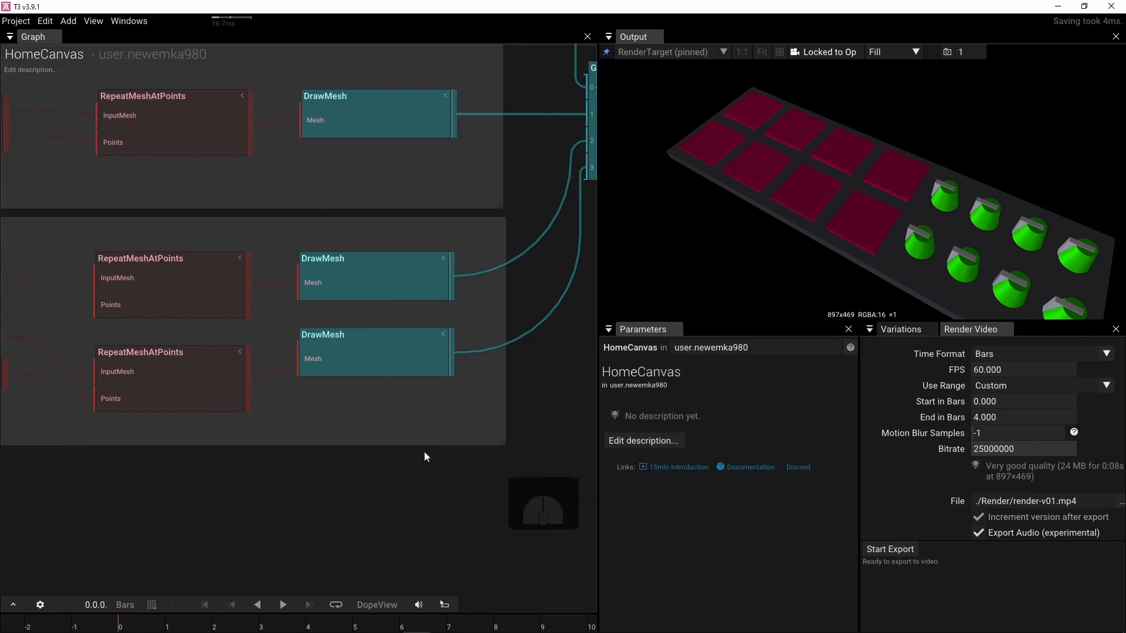
Step: Move the GridPoints node in the PADS frame down to leave a gap below its CubeMesh
scroll(321, 463, "down", 8)
scroll(290, 375, "up", 5)
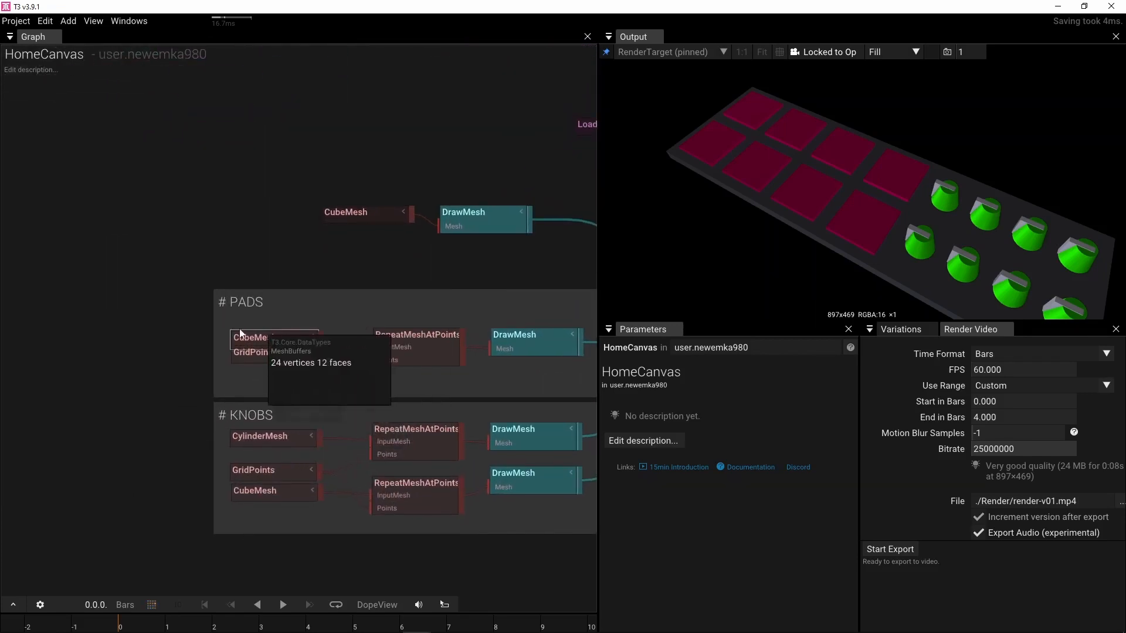
mouse_move(280, 354)
left_click_drag(279, 354, 279, 368)
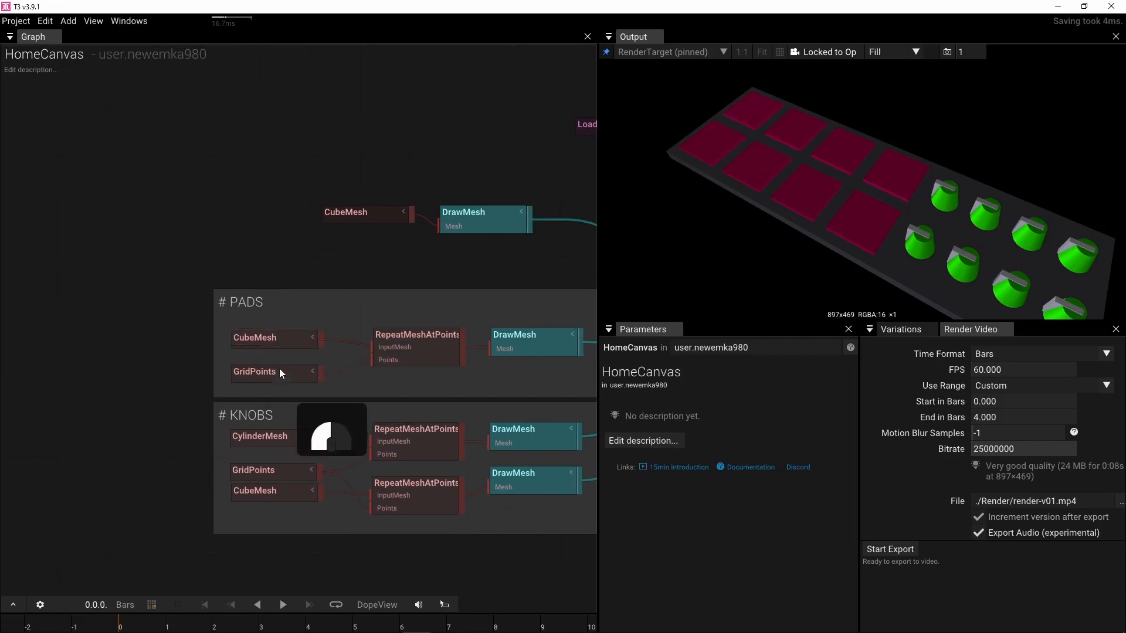
Step: Add a MidiInput node in the empty graph area beside the slab's CubeMesh
right_click_drag(465, 260, 253, 262)
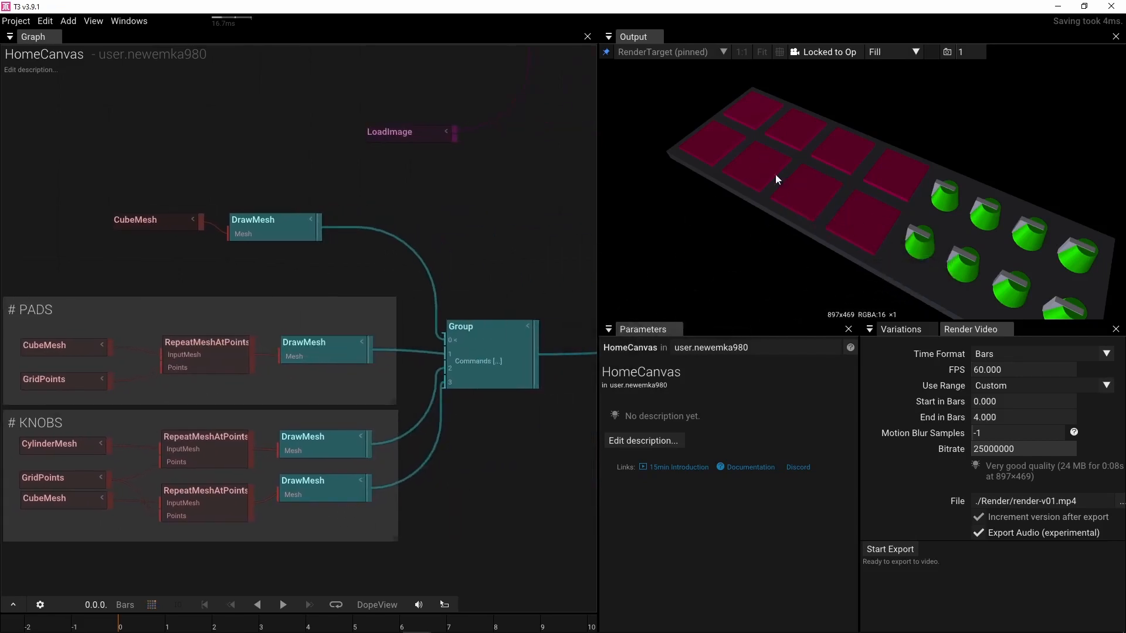
right_click_drag(286, 258, 378, 255)
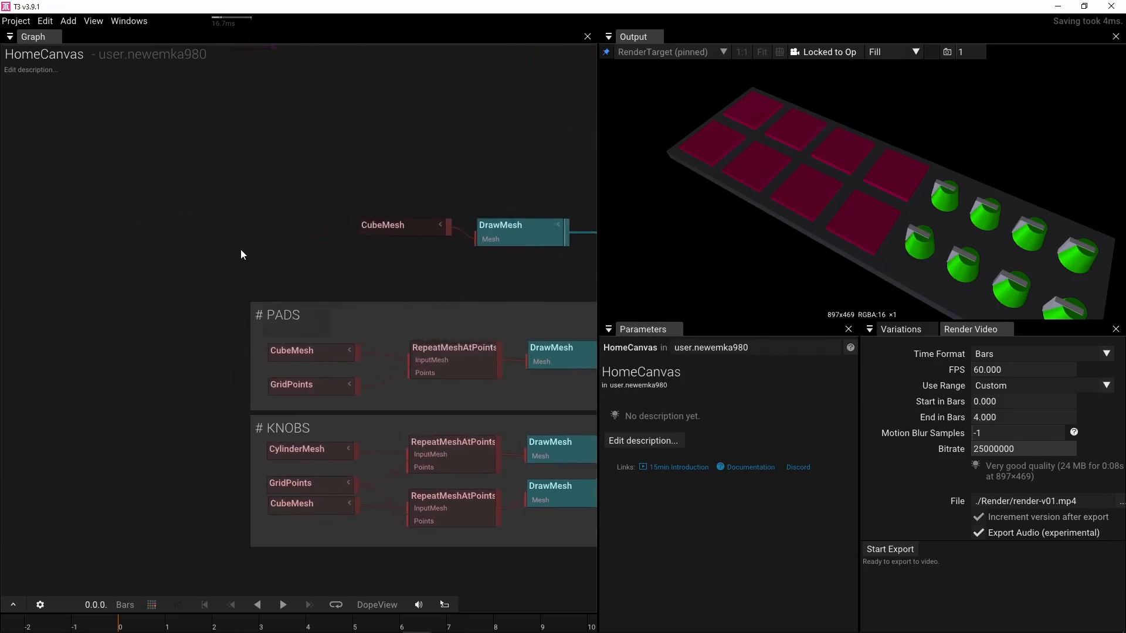
right_click_drag(195, 248, 253, 251)
key("Tab")
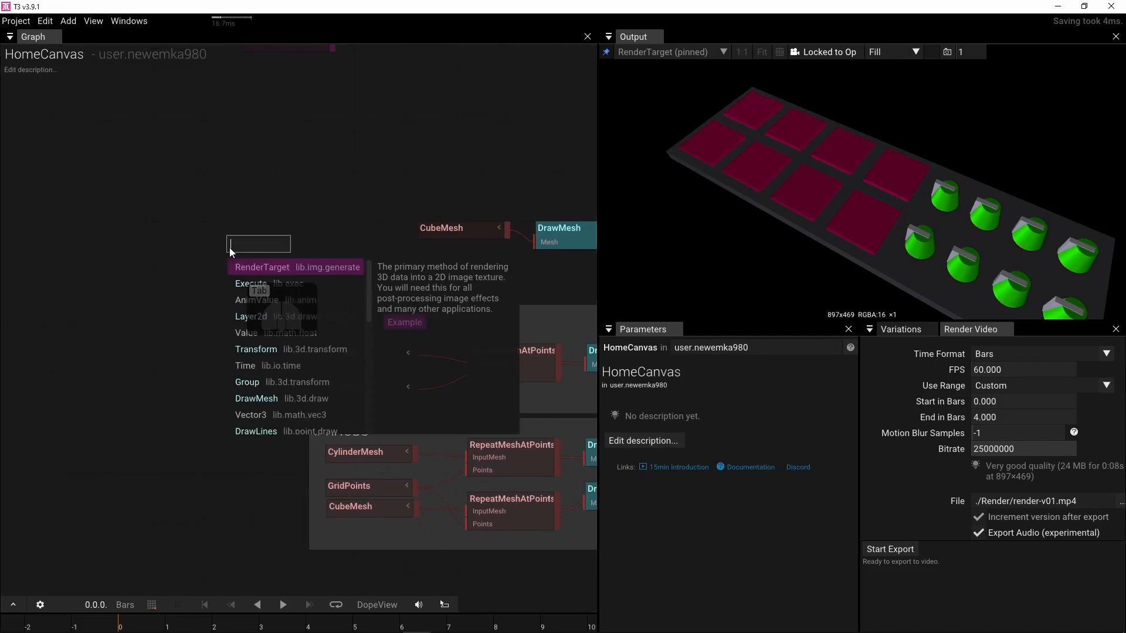
type("mi")
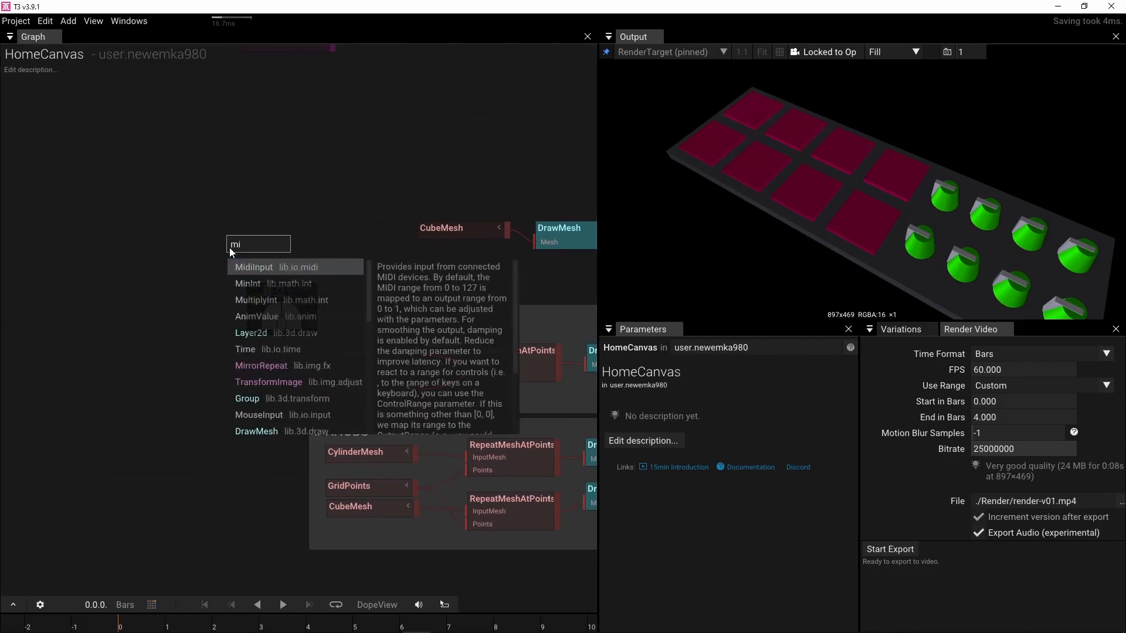
type("di")
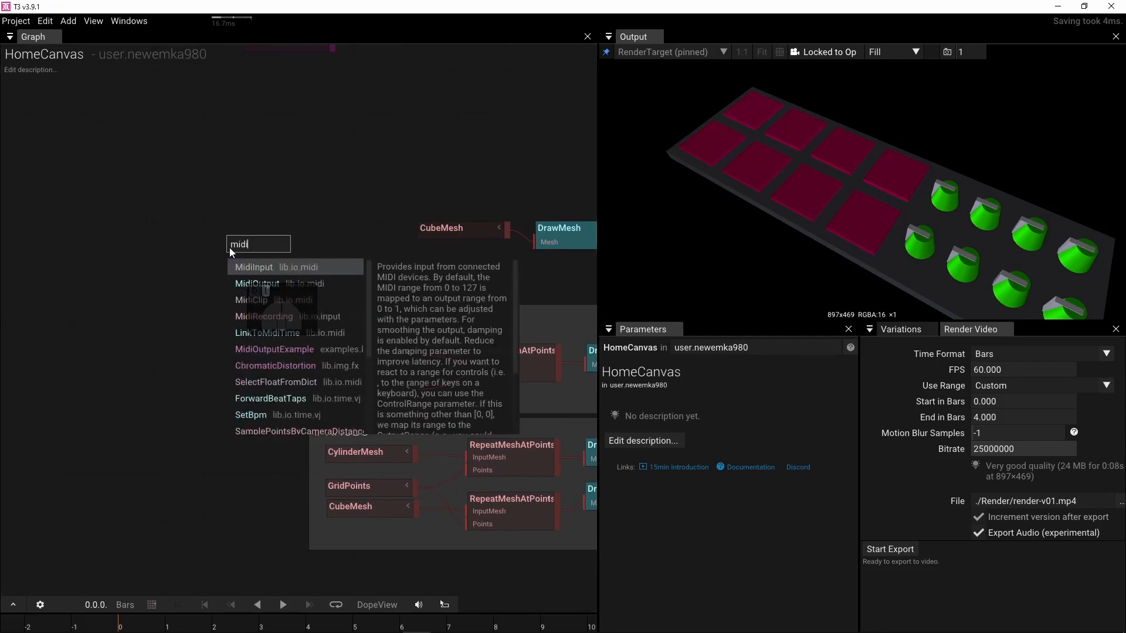
left_click(252, 262)
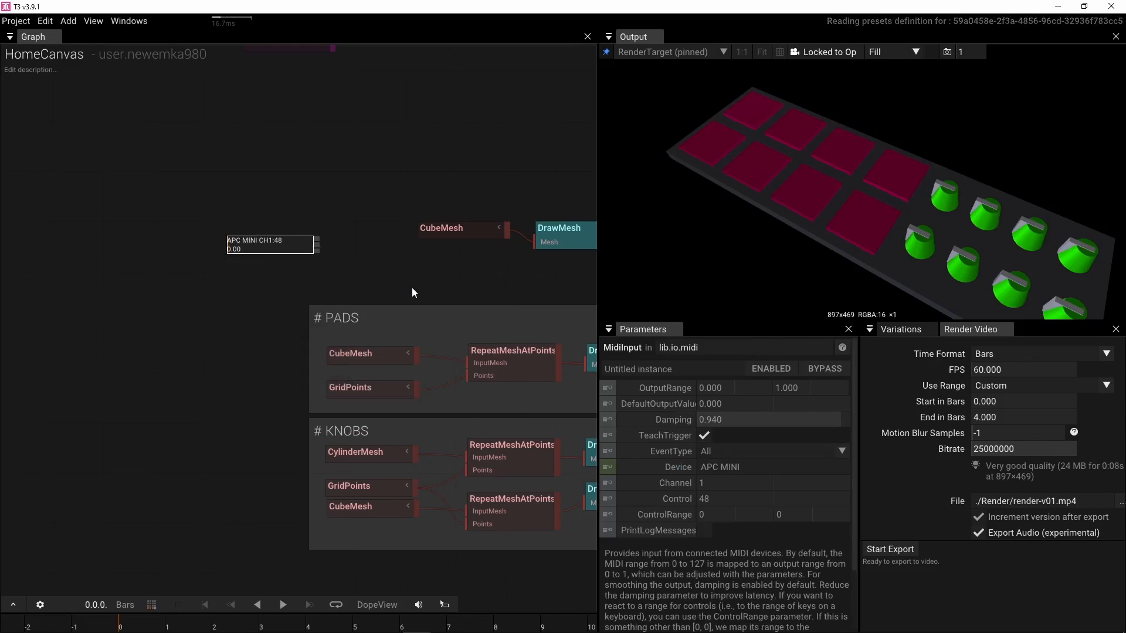
Step: Add an RgbaToColor node above the PADS frame and set its A value to 1
right_click_drag(411, 287, 279, 284)
left_click(504, 360)
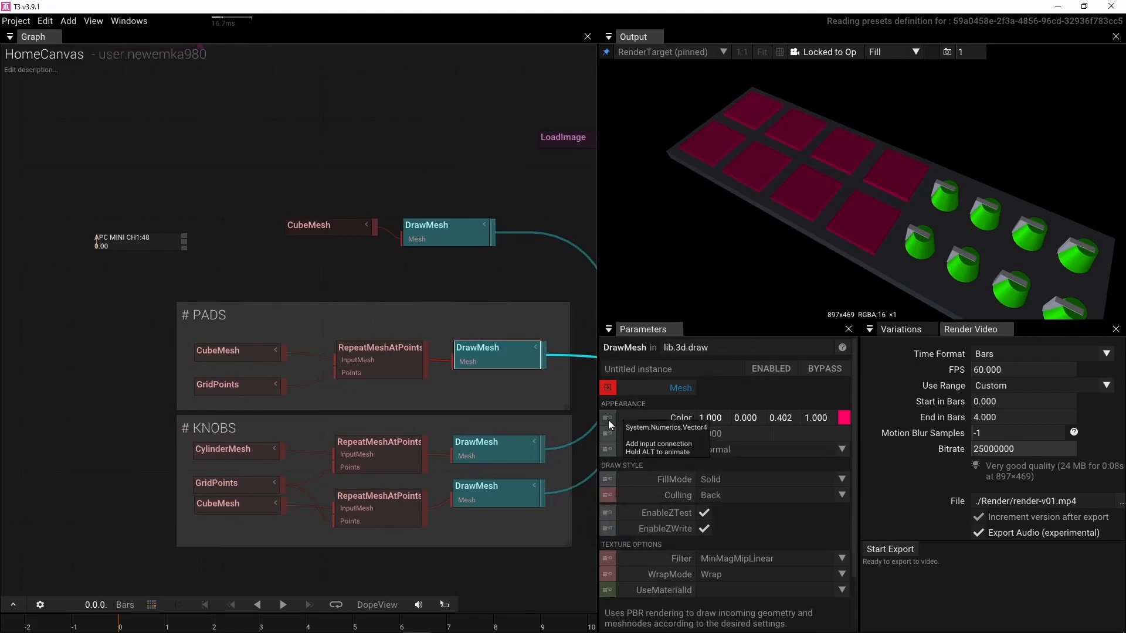
double_click(323, 279)
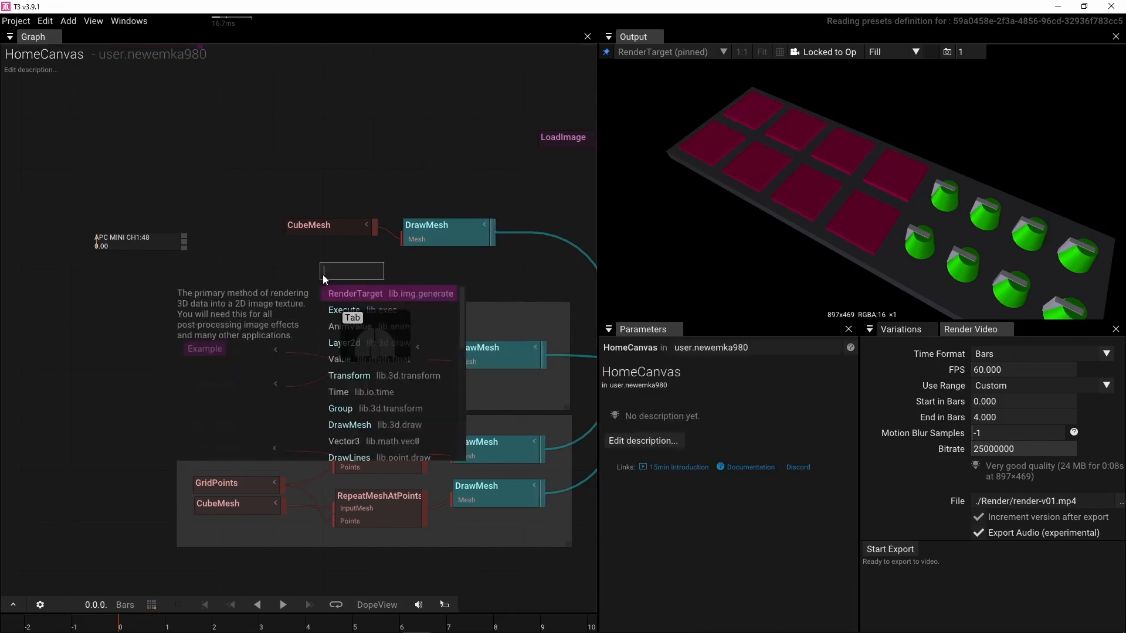
type("rgb")
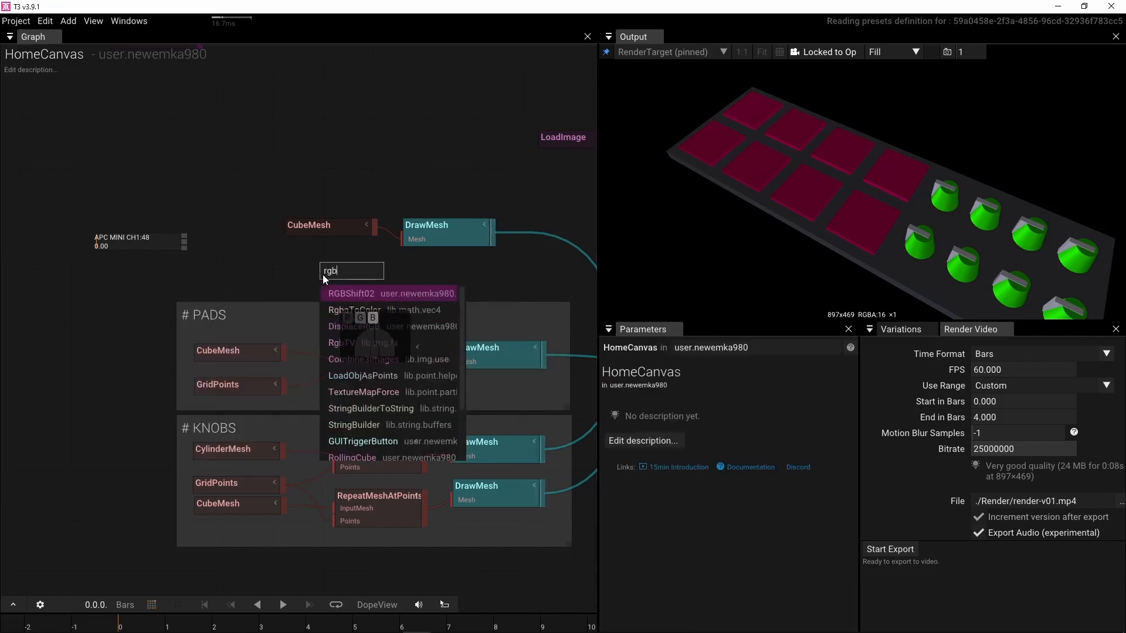
left_click(353, 309)
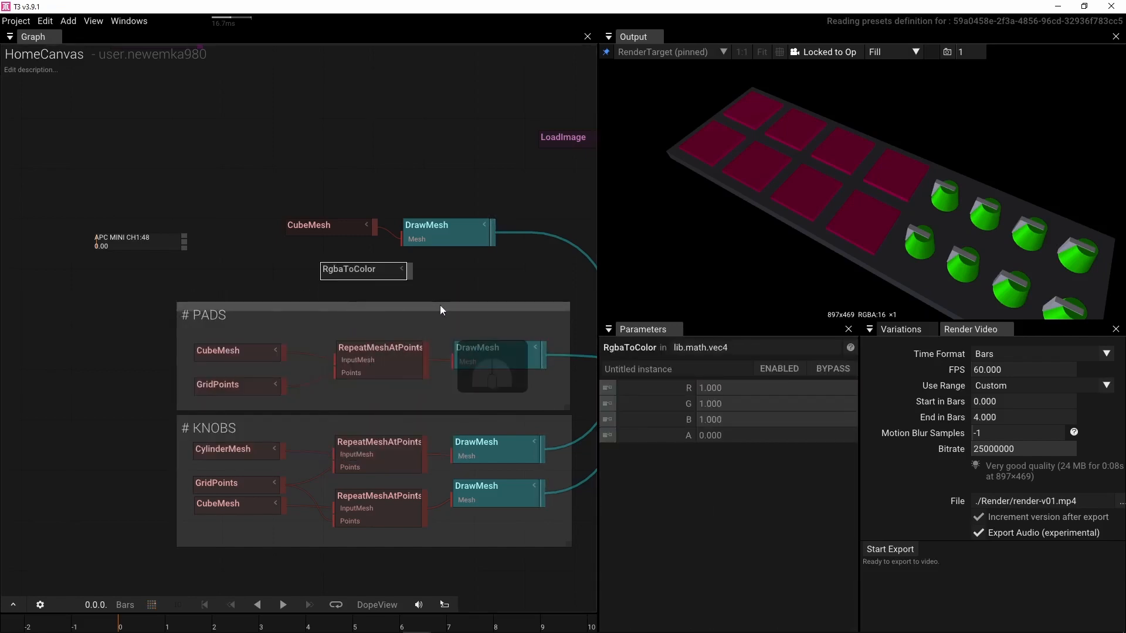
left_click_drag(706, 436, 712, 439)
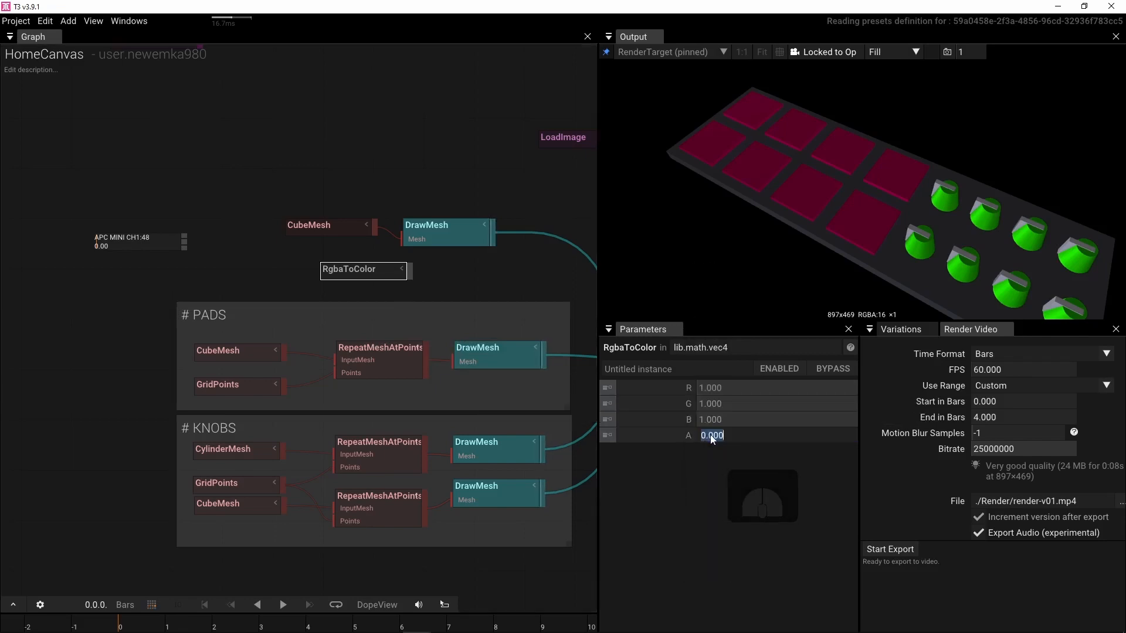
type("1")
key("Return")
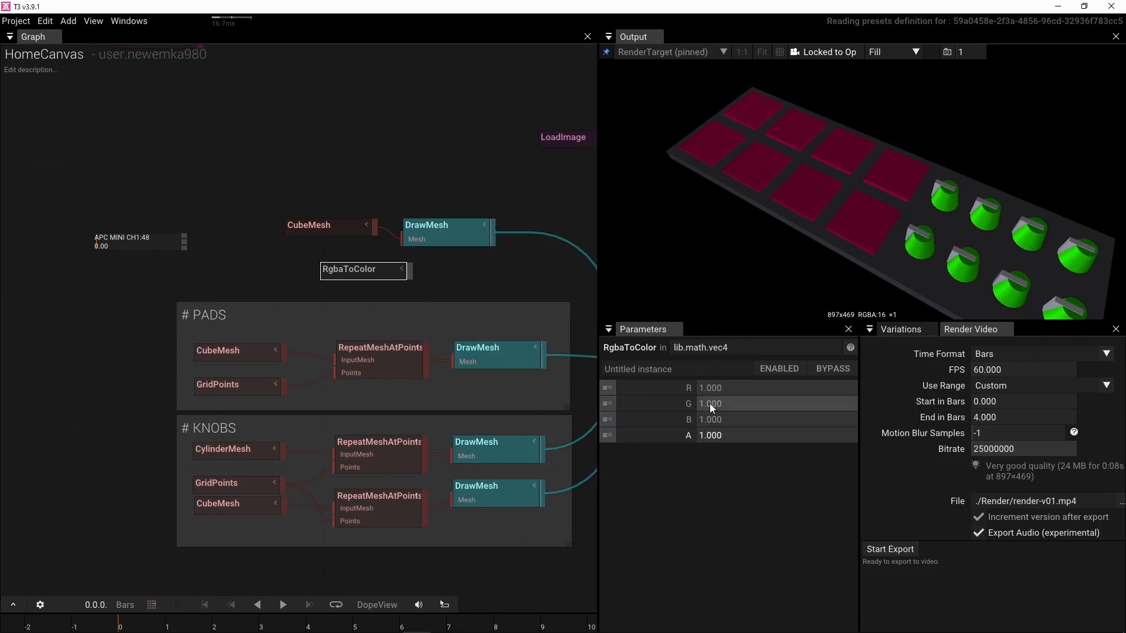
Step: Connect RgbaToColor to the Color input of the DrawMesh in the PADS frame and set its G and B values to 0
left_click_drag(411, 278, 452, 358)
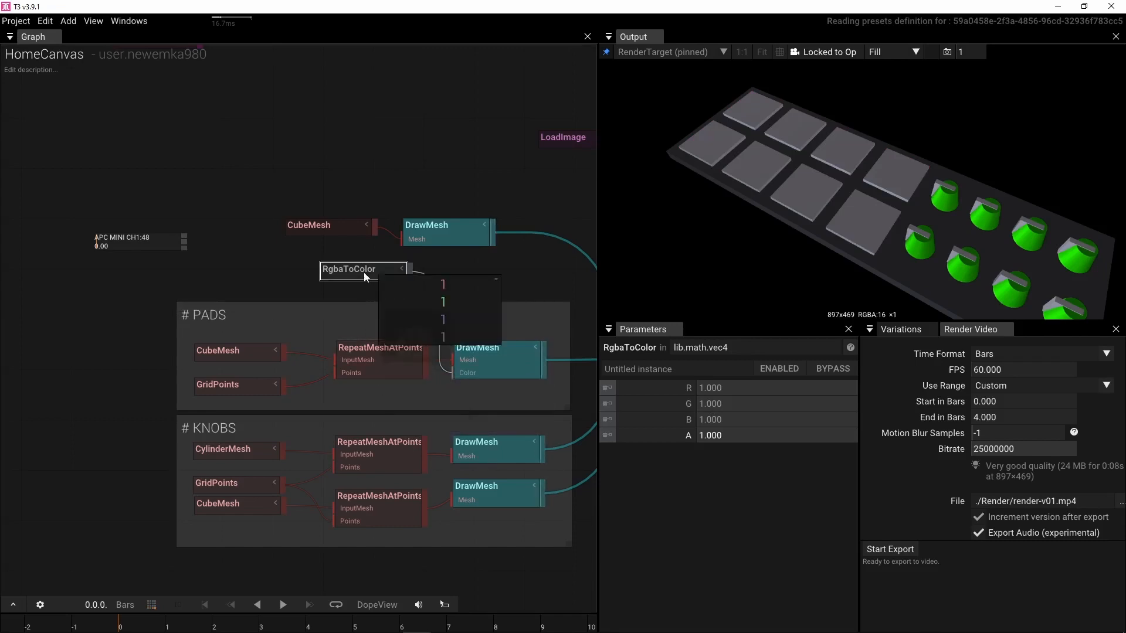
left_click_drag(363, 272, 312, 281)
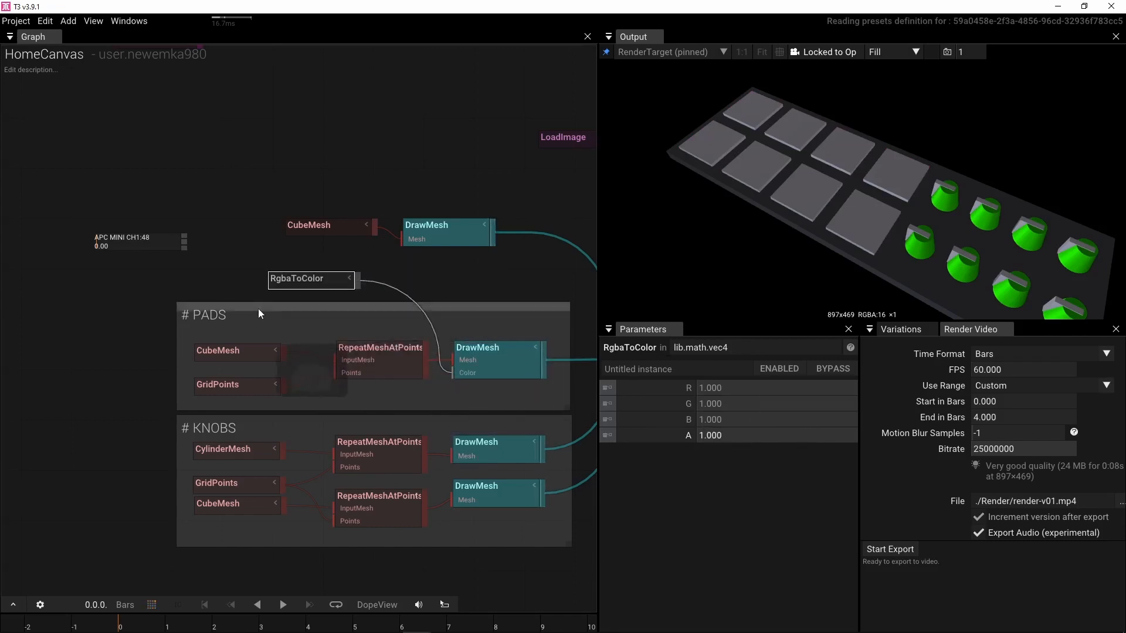
left_click(741, 404)
type("0")
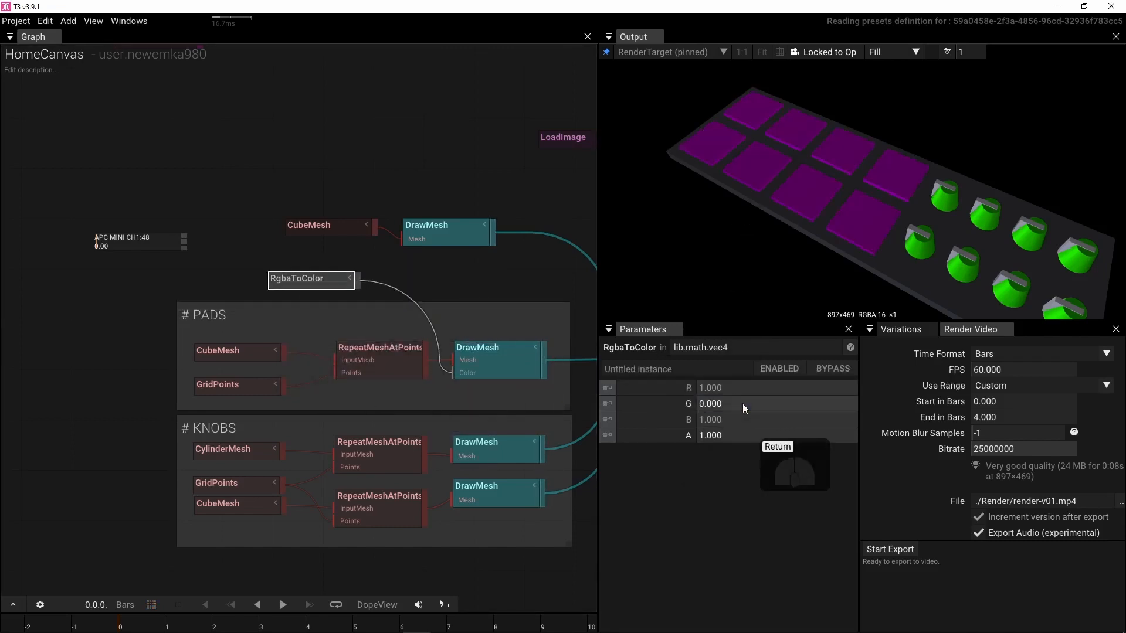
left_click(736, 423)
type("0")
key("Return")
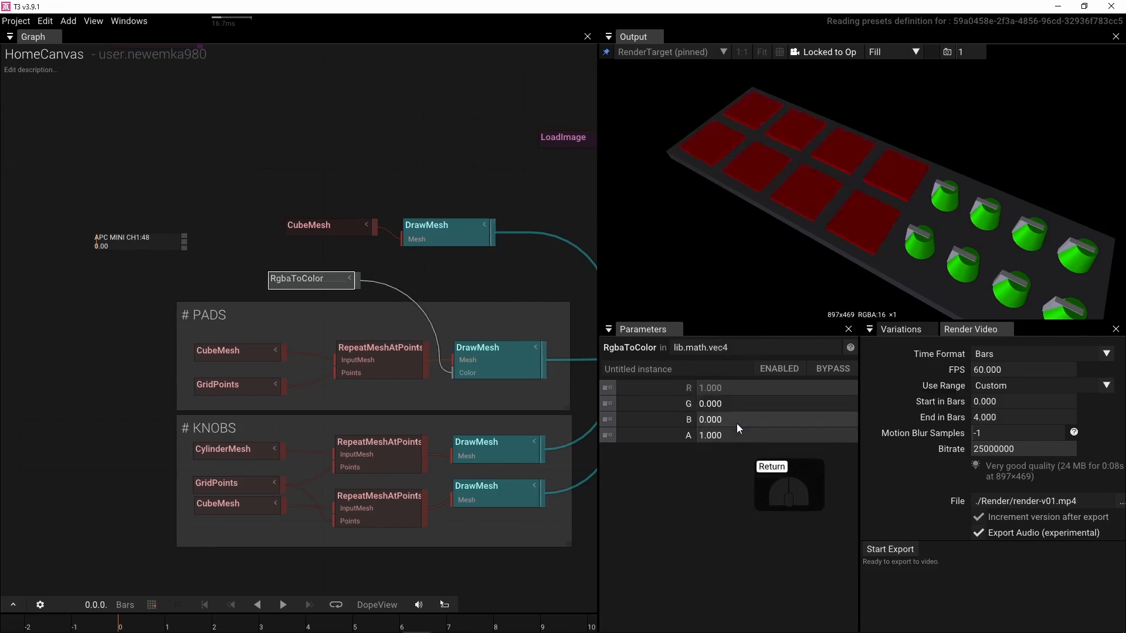
Step: Connect the MidiInput node's first output to the R input of RgbaToColor
scroll(161, 224, "up", 3)
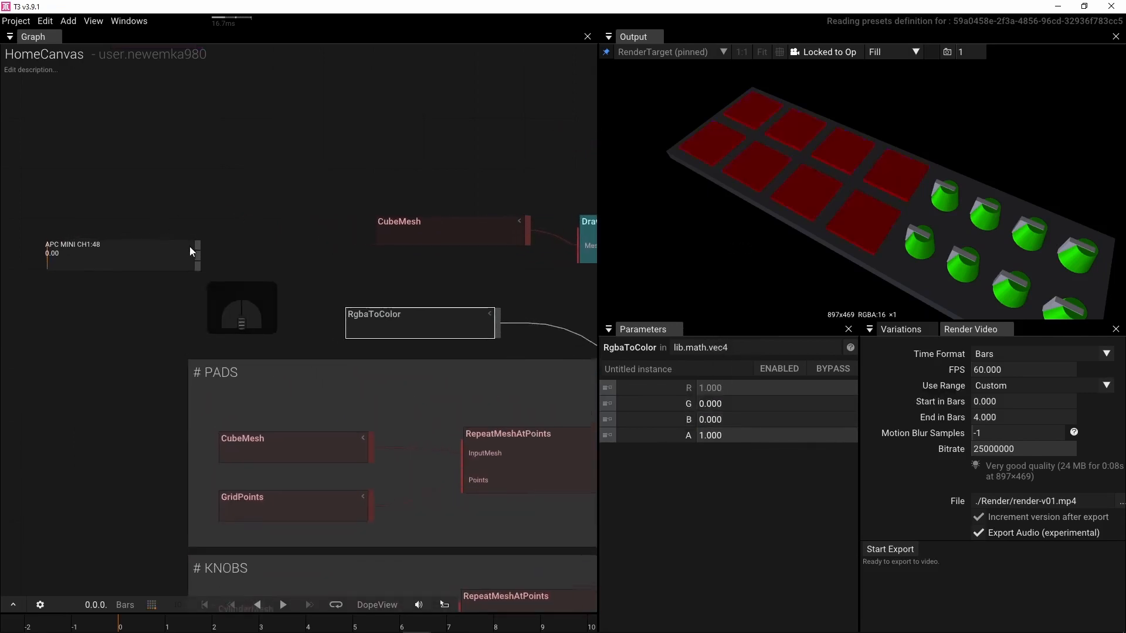
left_click_drag(198, 244, 355, 326)
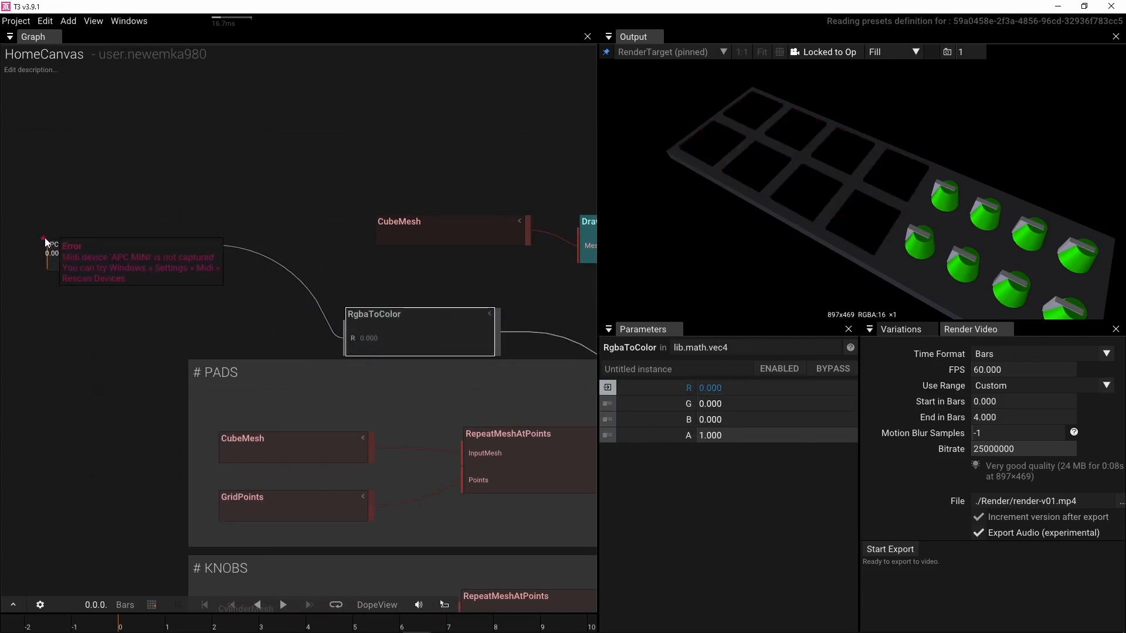
Step: Map the MidiInput node to LPD8 Notes events on channel 1, control 37, and move it farther away from RgbaToColor
left_click(138, 261)
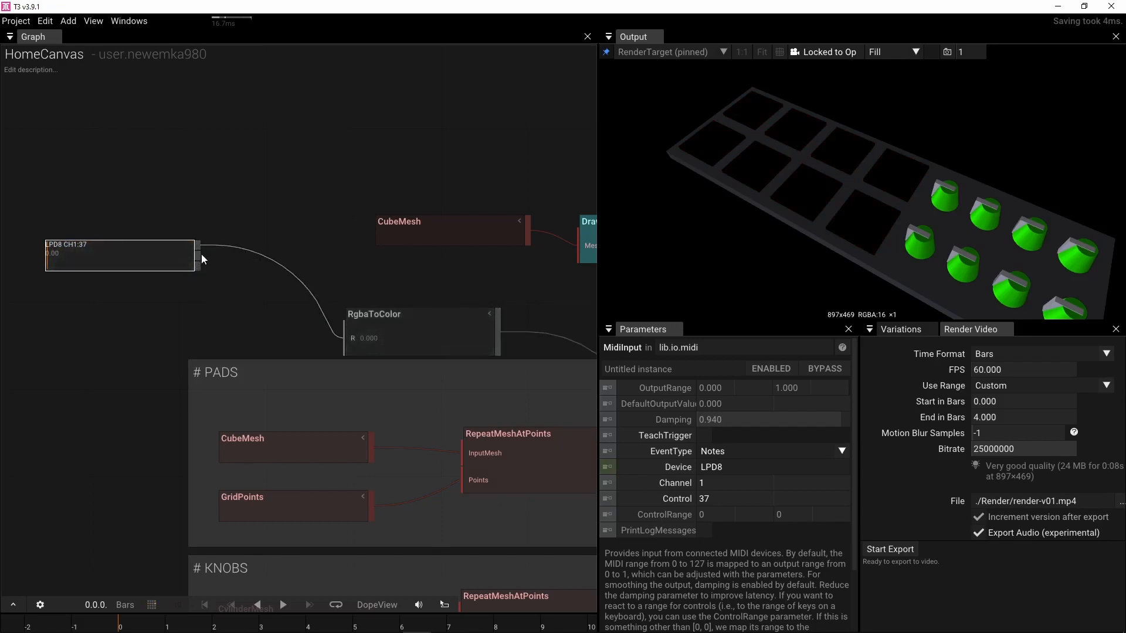
right_click_drag(145, 164, 239, 171)
left_click_drag(201, 243, 109, 203)
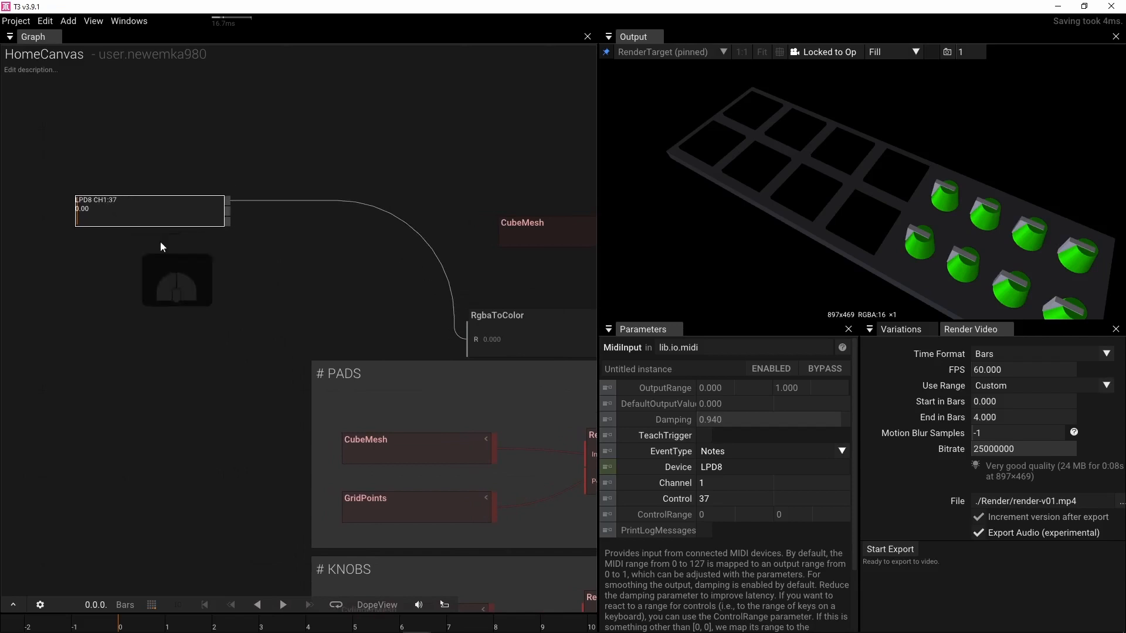
Step: Add a TriggerAnim node whose Trigger is driven by the MidiInput node's WasHit output
left_click_drag(227, 221, 261, 247)
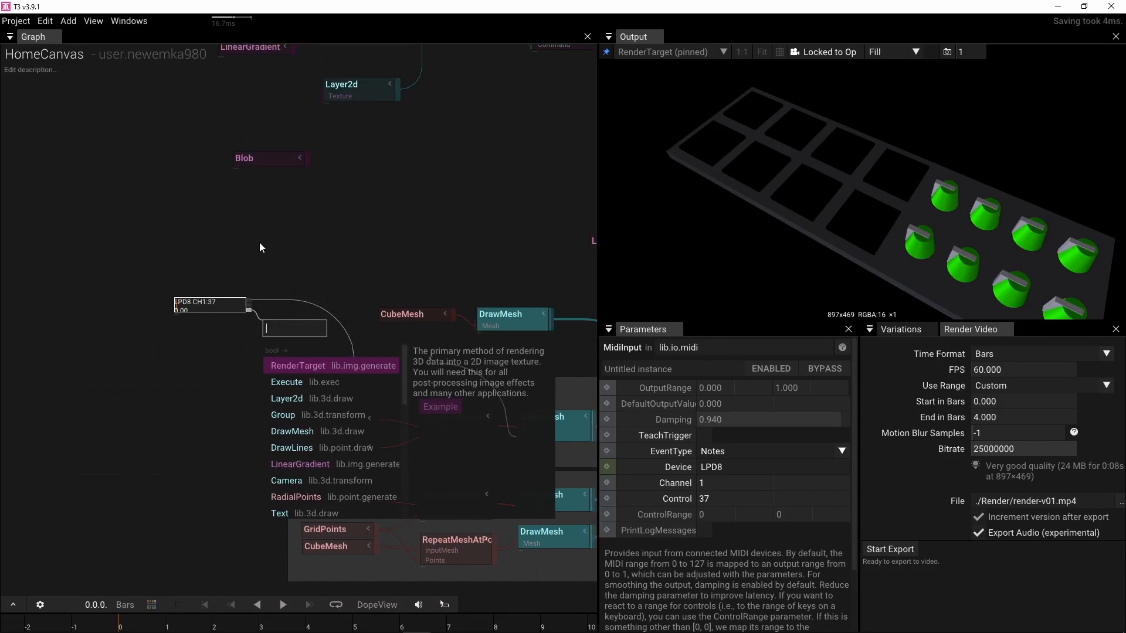
type("trig")
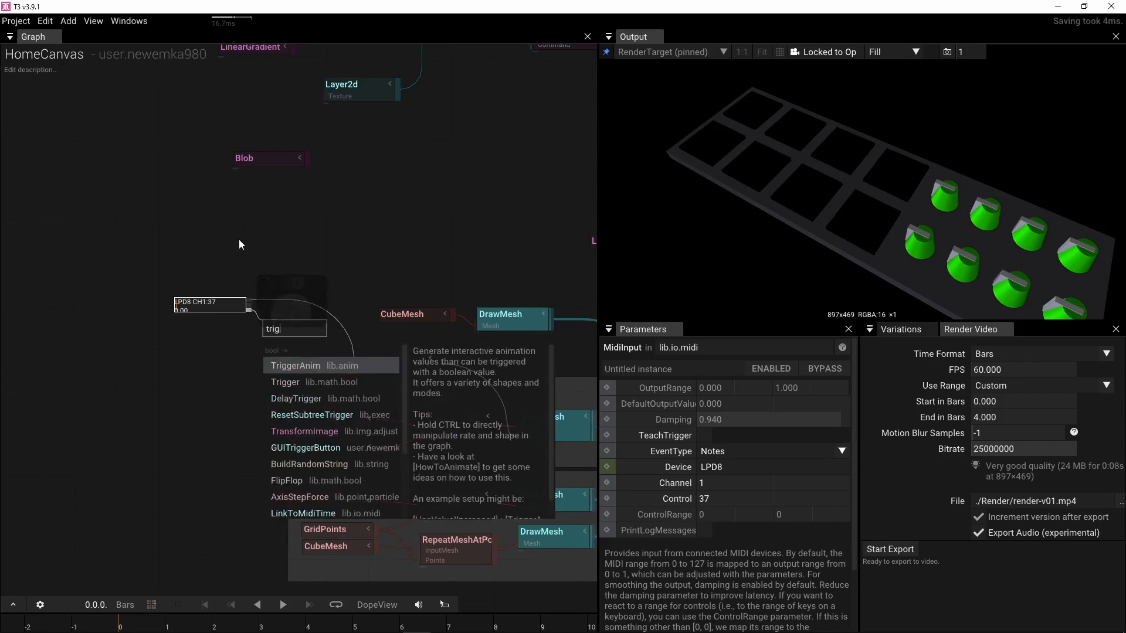
left_click(294, 365)
scroll(292, 349, "up", 3)
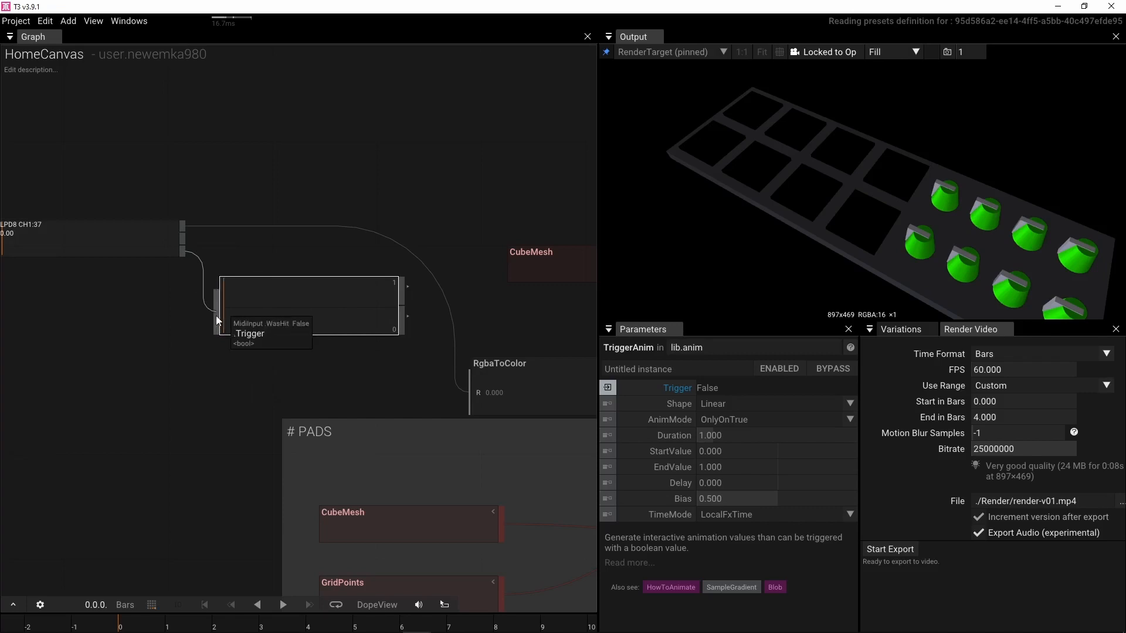
Step: Connect TriggerAnim's first output to RgbaToColor's R input, replacing the direct MidiInput connection
right_click_drag(395, 196, 296, 156)
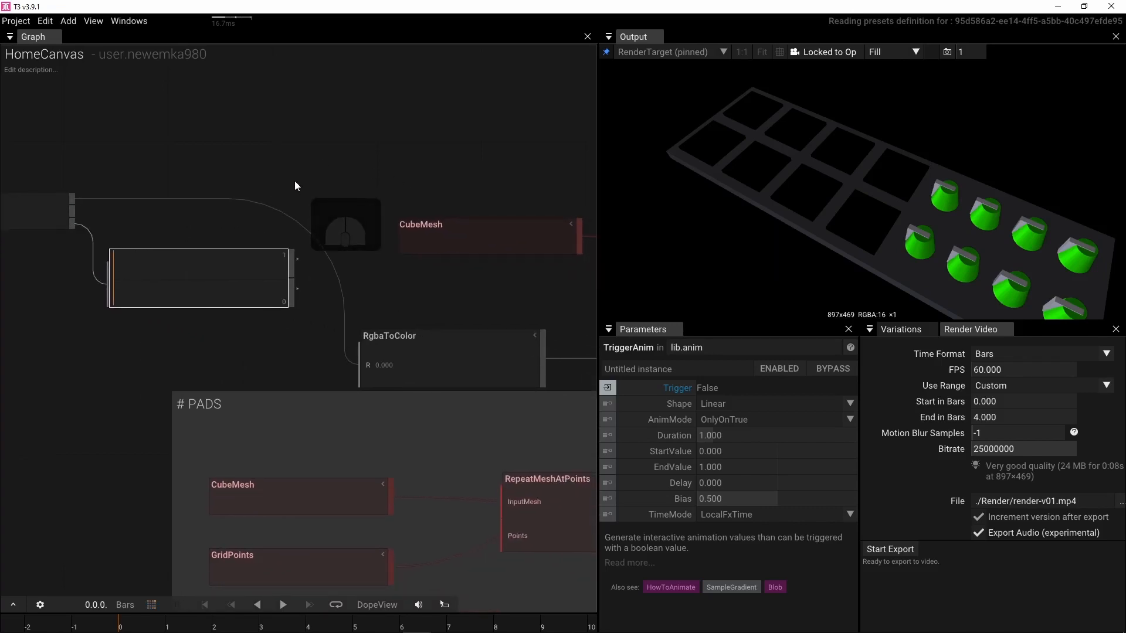
left_click_drag(290, 259, 360, 365)
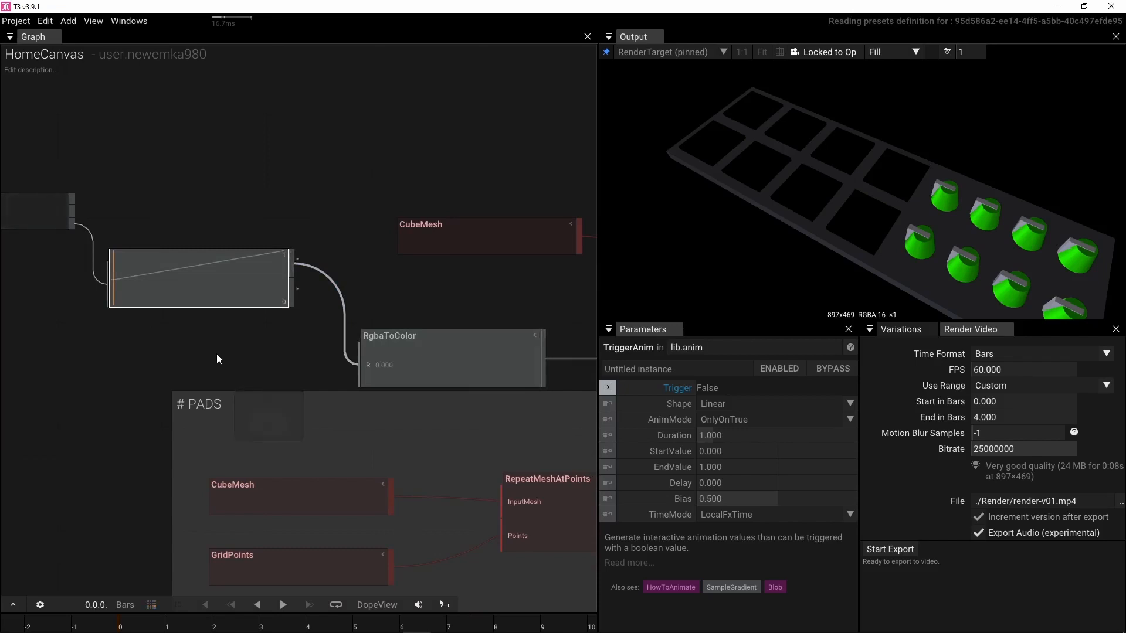
right_click_drag(216, 353, 319, 347)
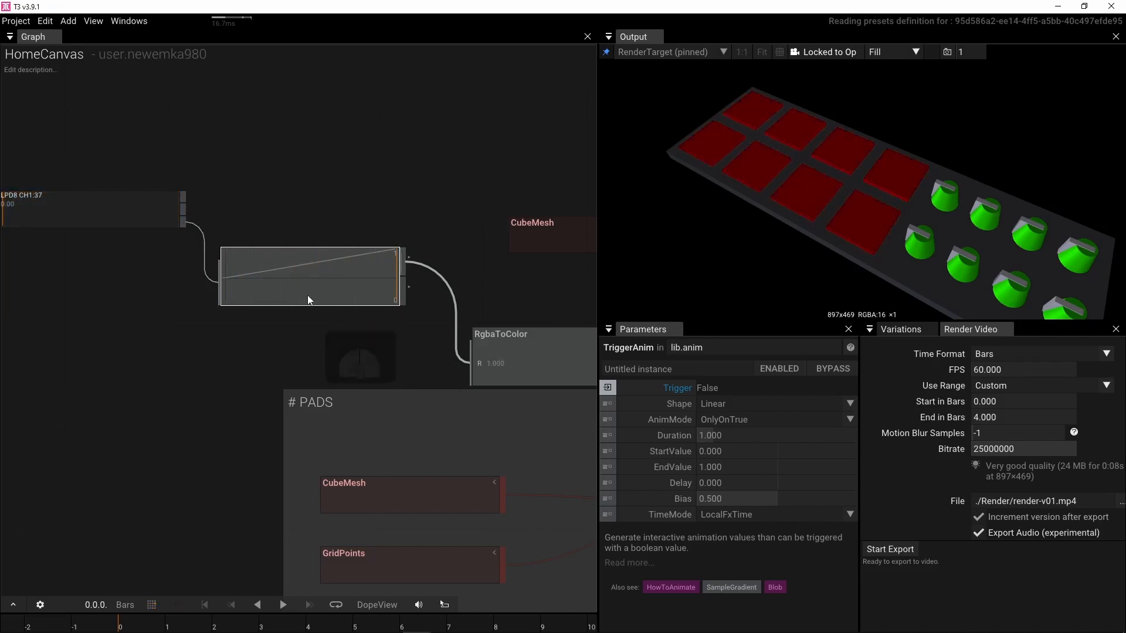
Step: Set the TriggerAnim duration to 0.25 and its shape to Kick
left_click(728, 437)
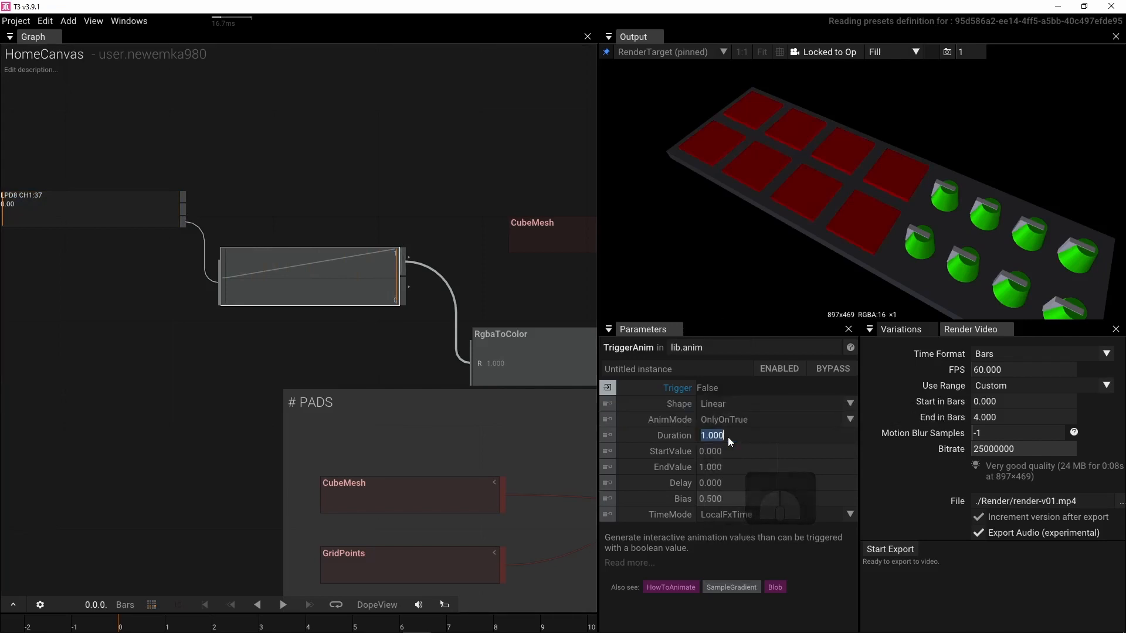
type(".25")
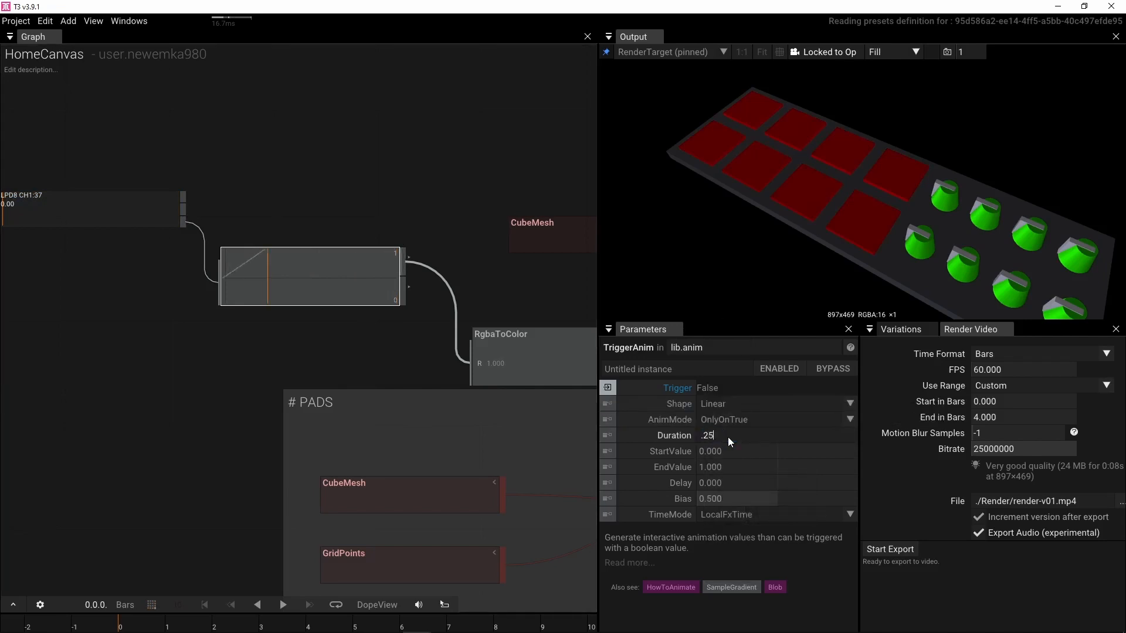
key("Return")
left_click(848, 403)
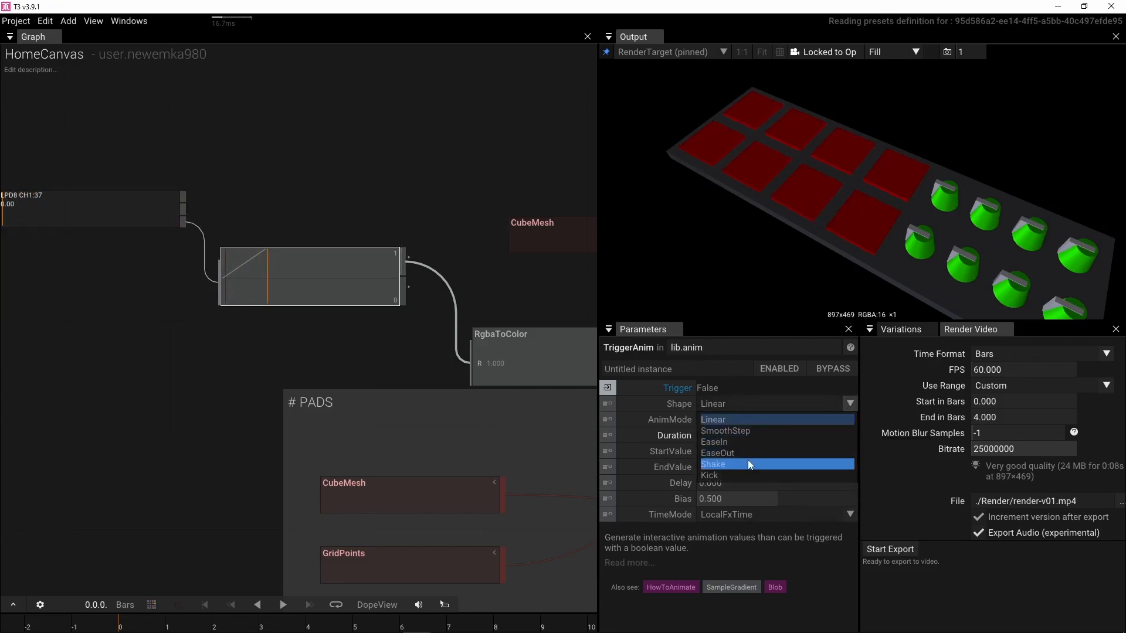
left_click(746, 475)
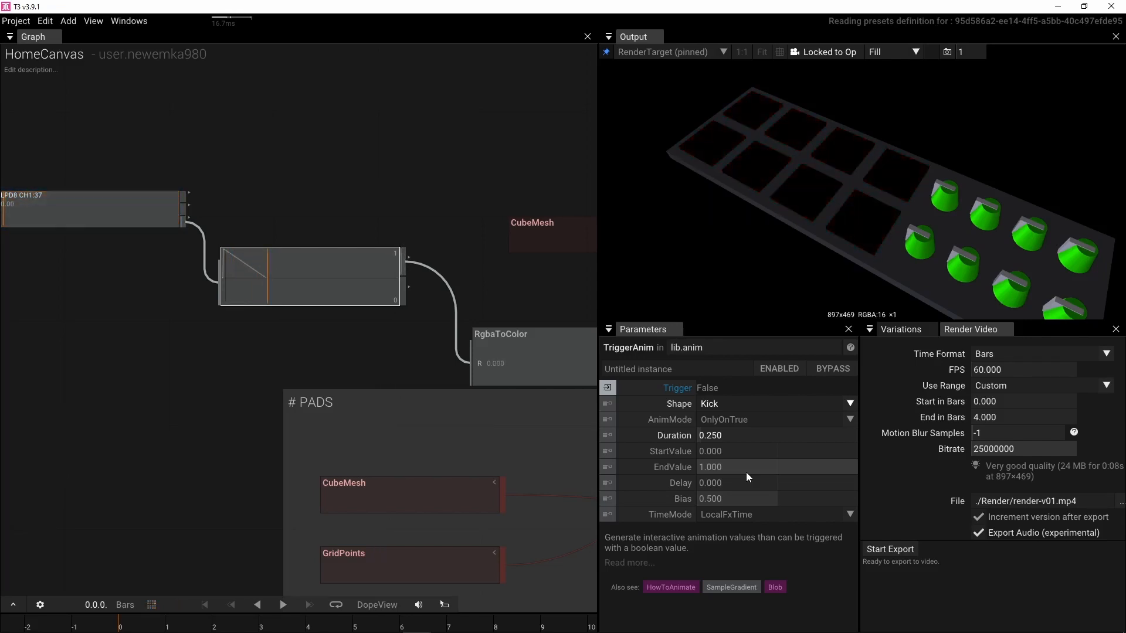
Step: Add a DrawMeshAtPoints node above the DrawMesh in the PADS frame
right_click_drag(355, 346, 293, 307)
scroll(434, 350, "down", 1)
scroll(295, 310, "down", 2)
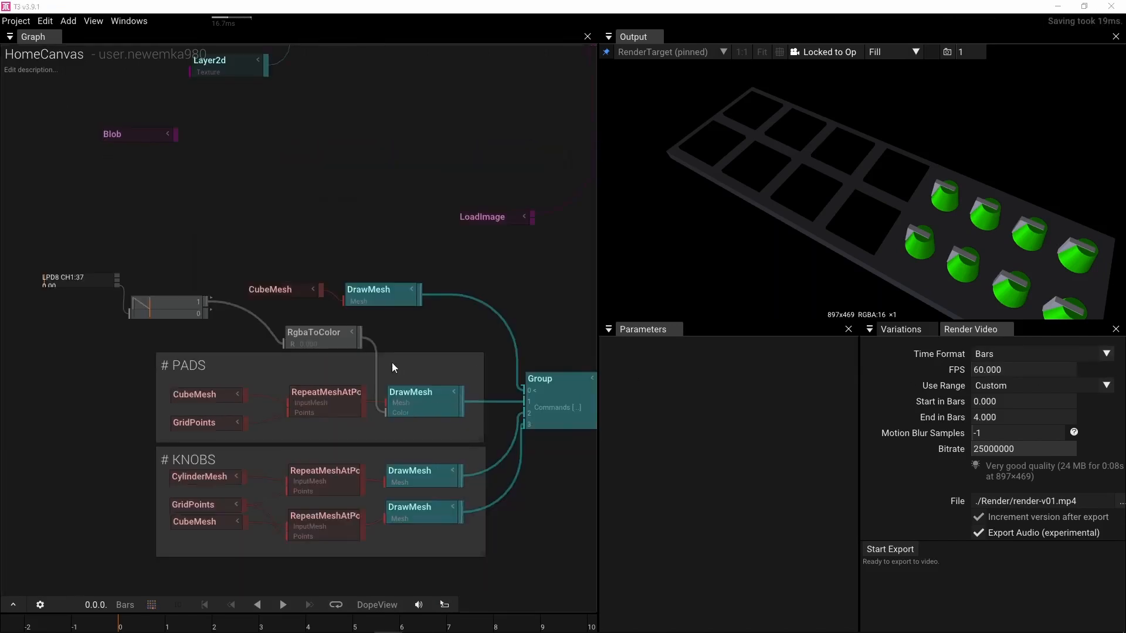
scroll(391, 362, "up", 3)
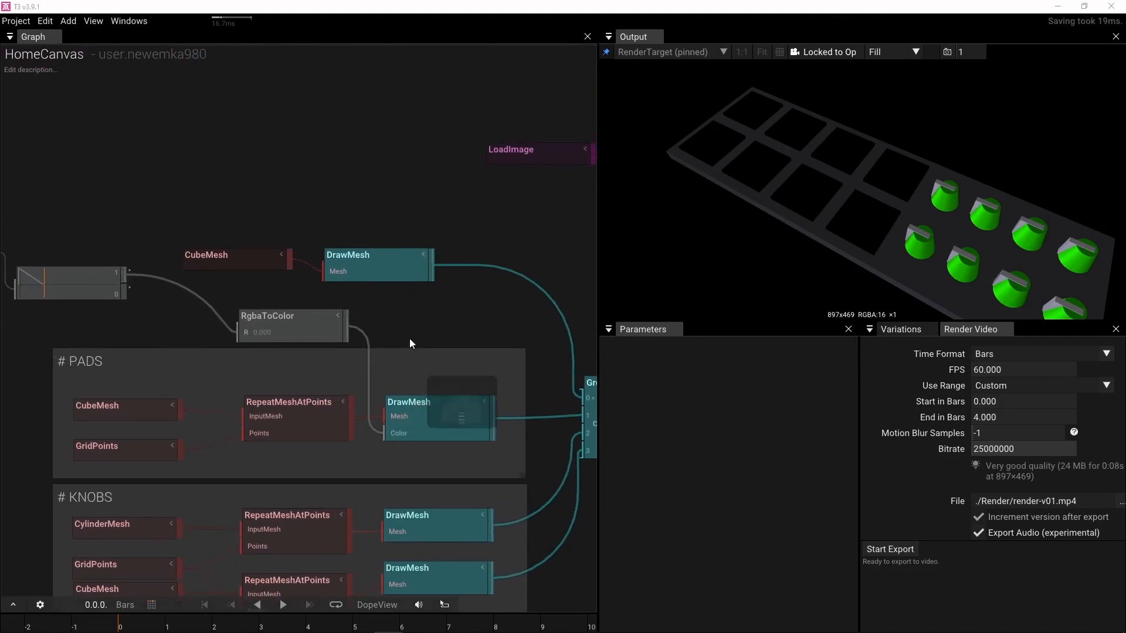
right_click_drag(409, 338, 425, 286)
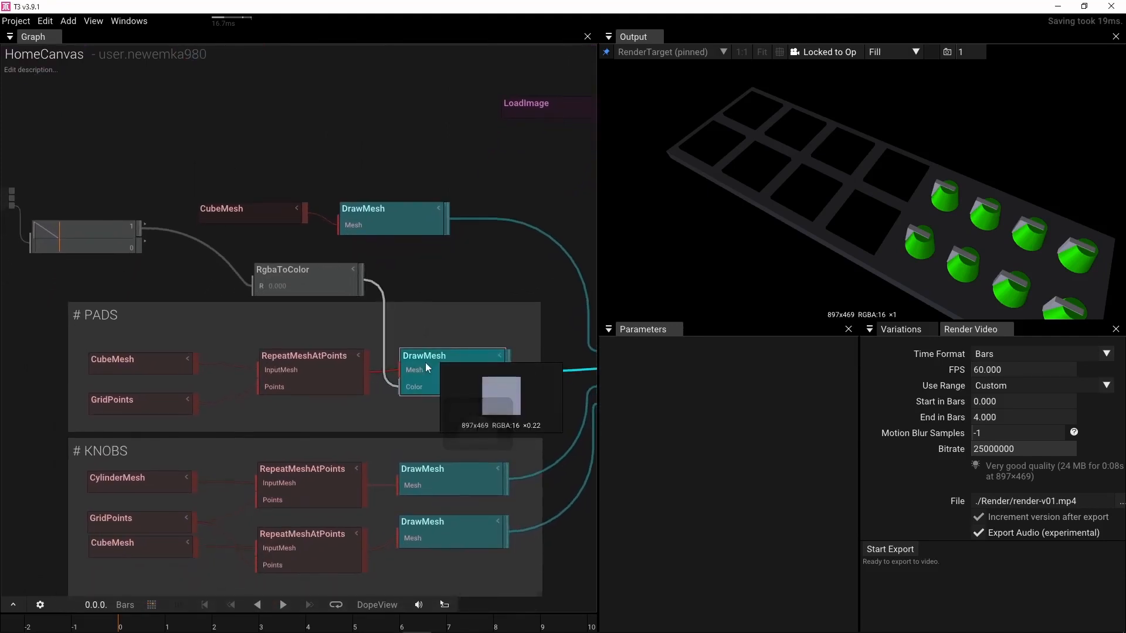
key("Tab")
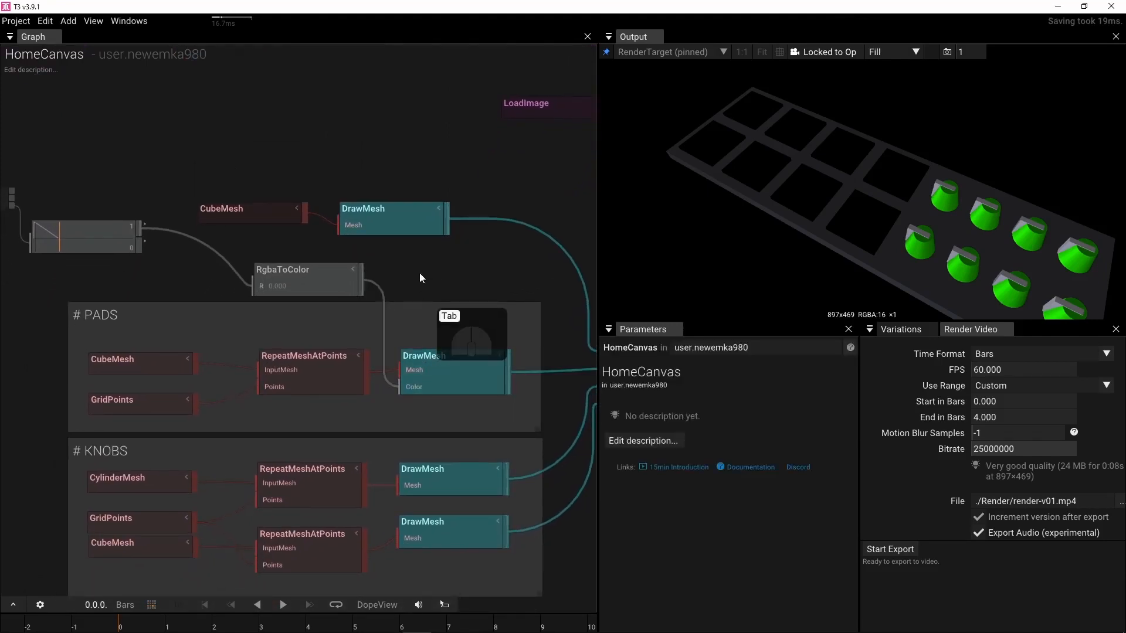
type("drawme")
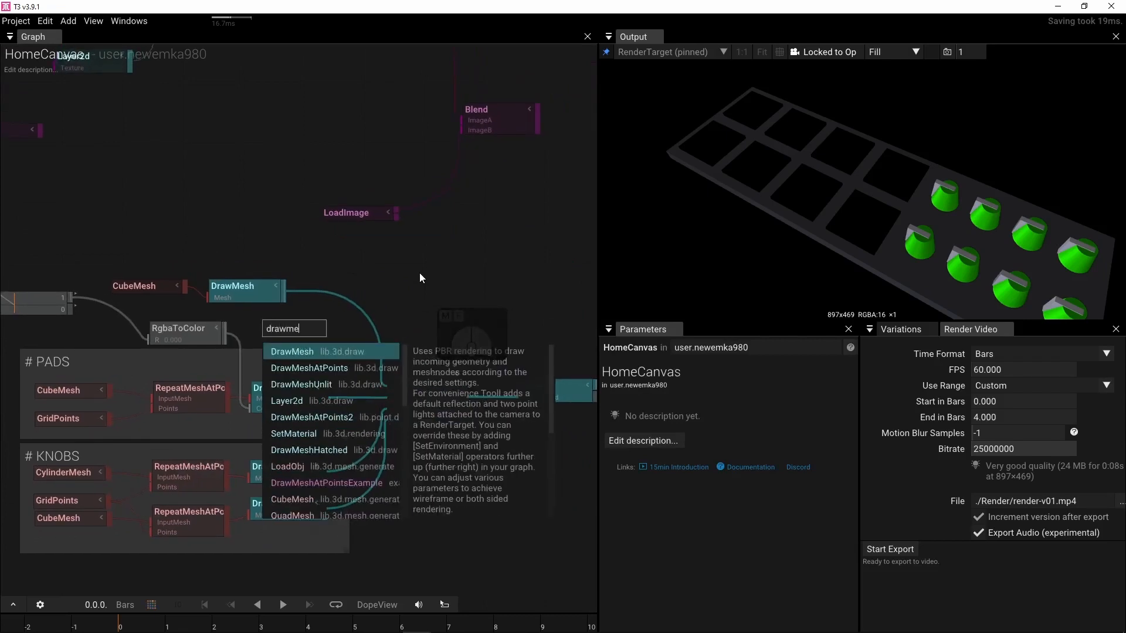
key("Down")
key("Return")
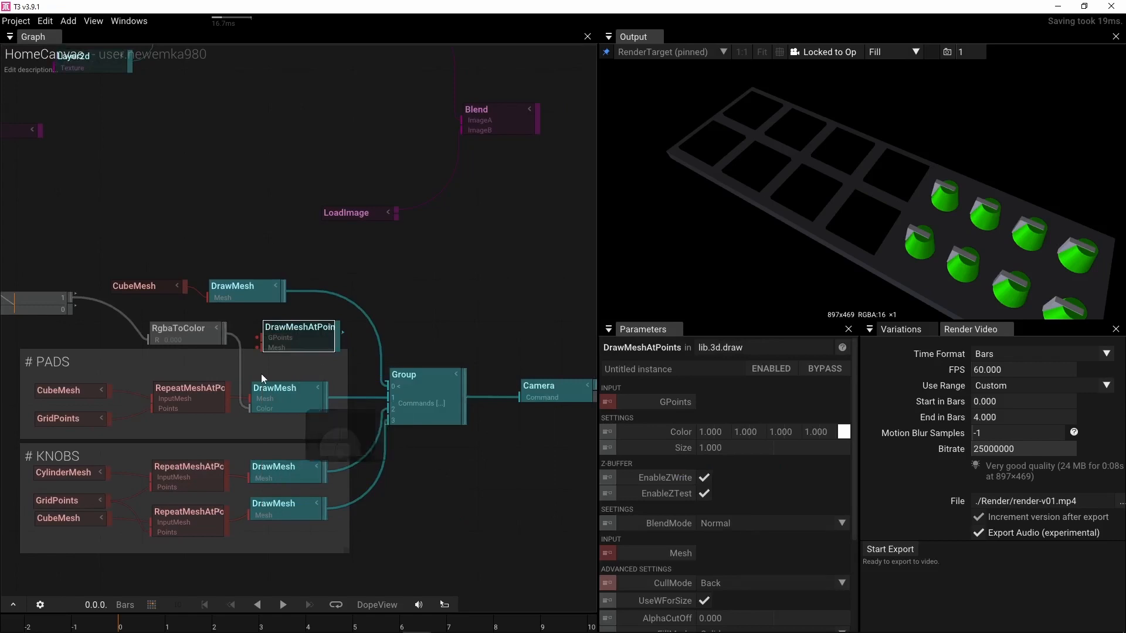
Step: Connect the PADS GridPoints and CubeMesh to DrawMeshAtPoints, and route it into the Group in place of the pads' DrawMesh
left_click_drag(108, 420, 258, 338)
left_click_drag(107, 392, 262, 347)
left_click_drag(342, 333, 383, 385)
Step: Move the pads' old DrawMesh above the PADS frame and put DrawMeshAtPoints in its place inside the frame
scroll(374, 413, "up", 3)
right_click_drag(195, 407, 403, 361)
left_click_drag(465, 306, 461, 323)
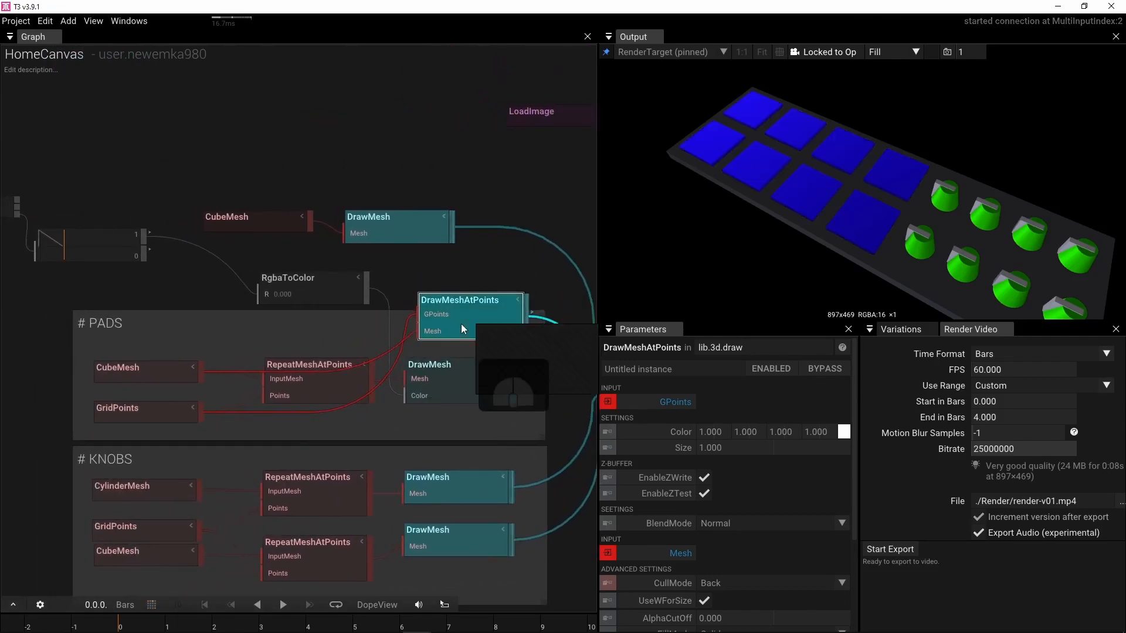
left_click_drag(450, 387, 441, 273)
left_click_drag(466, 311, 456, 375)
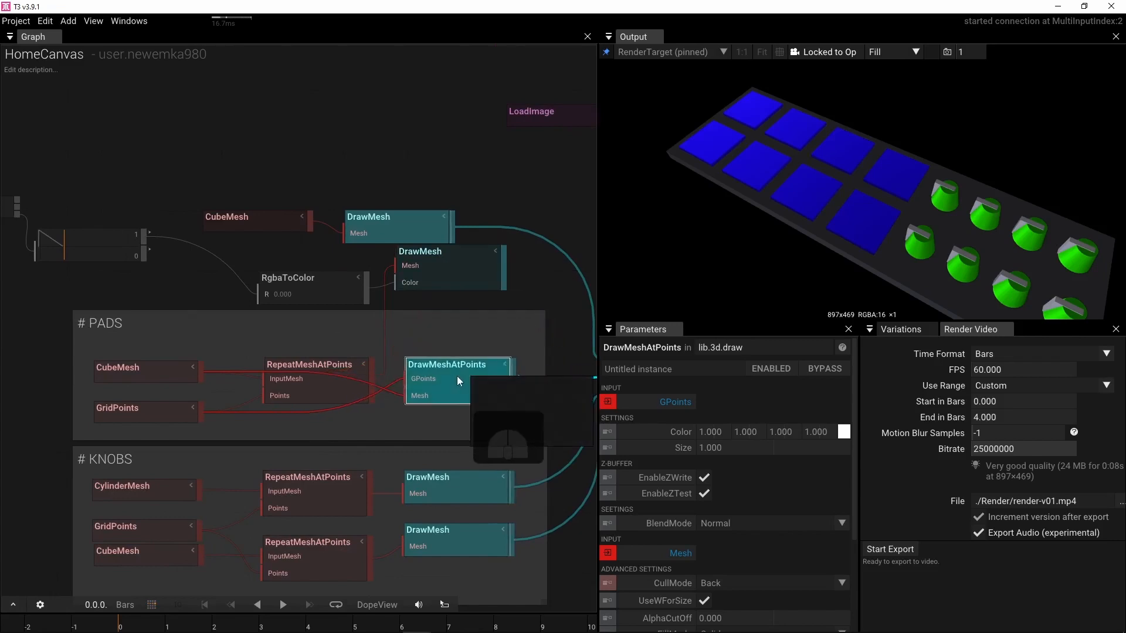
Step: Set the color of the GridPoints node in the PADS frame to white
left_click(134, 409)
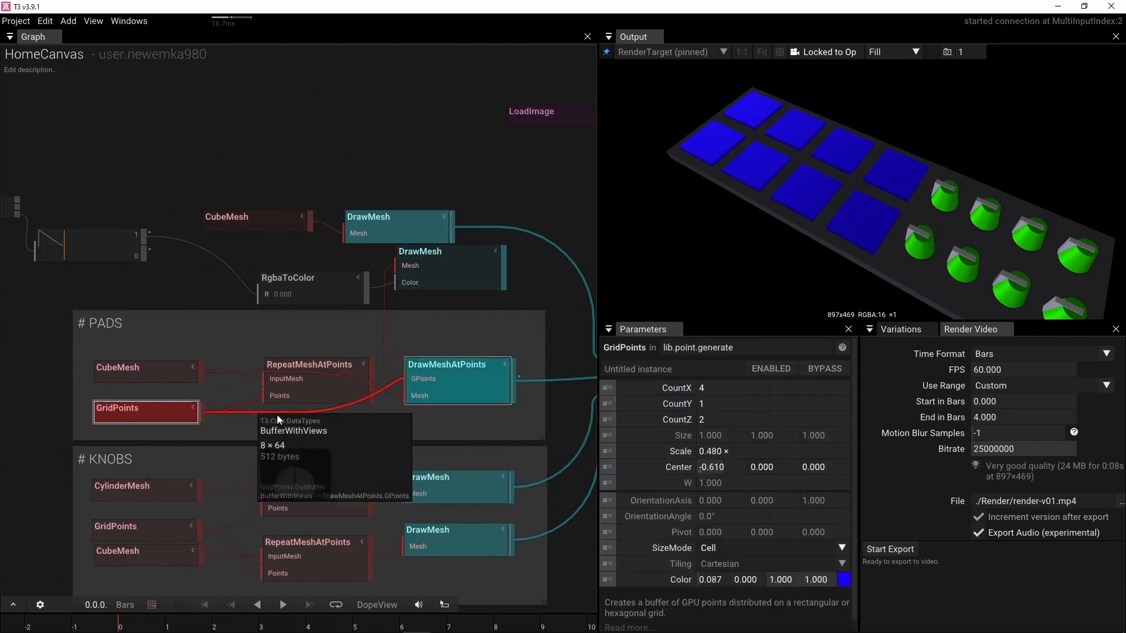
left_click(845, 579)
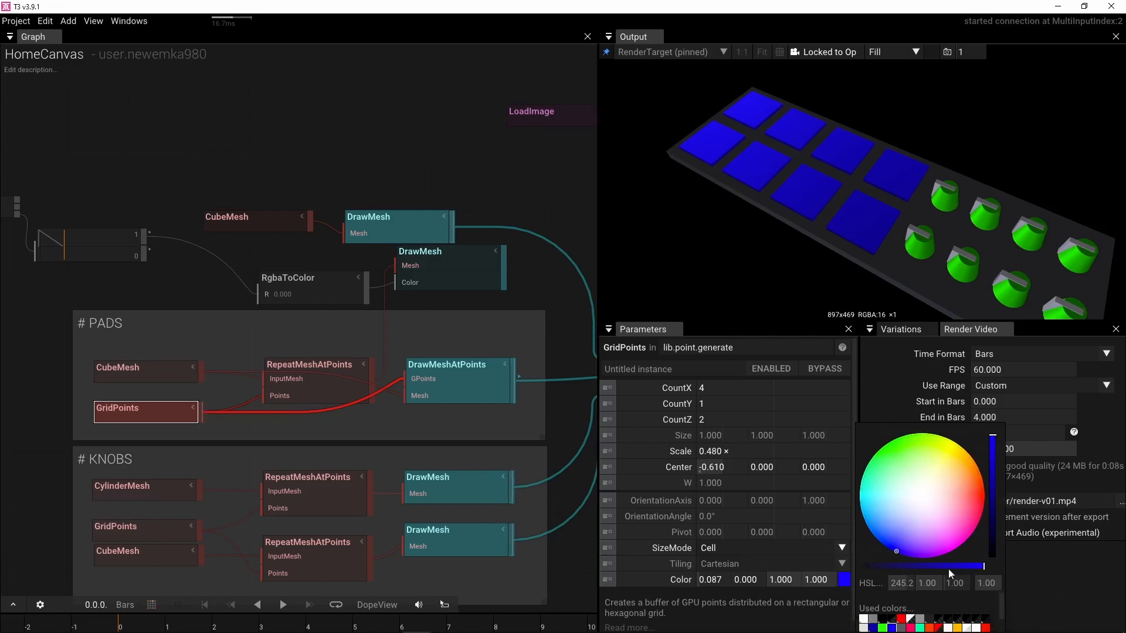
left_click(863, 618)
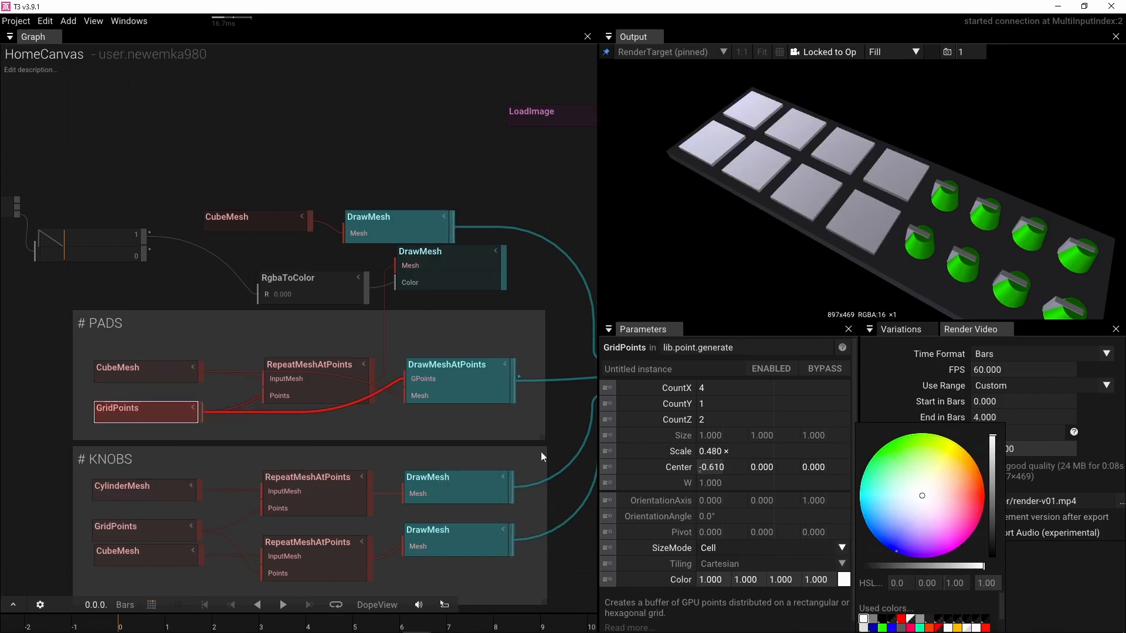
Step: Delete the RepeatMeshAtPoints node from the PADS frame and arrange GridPoints above CubeMesh
left_click(460, 395)
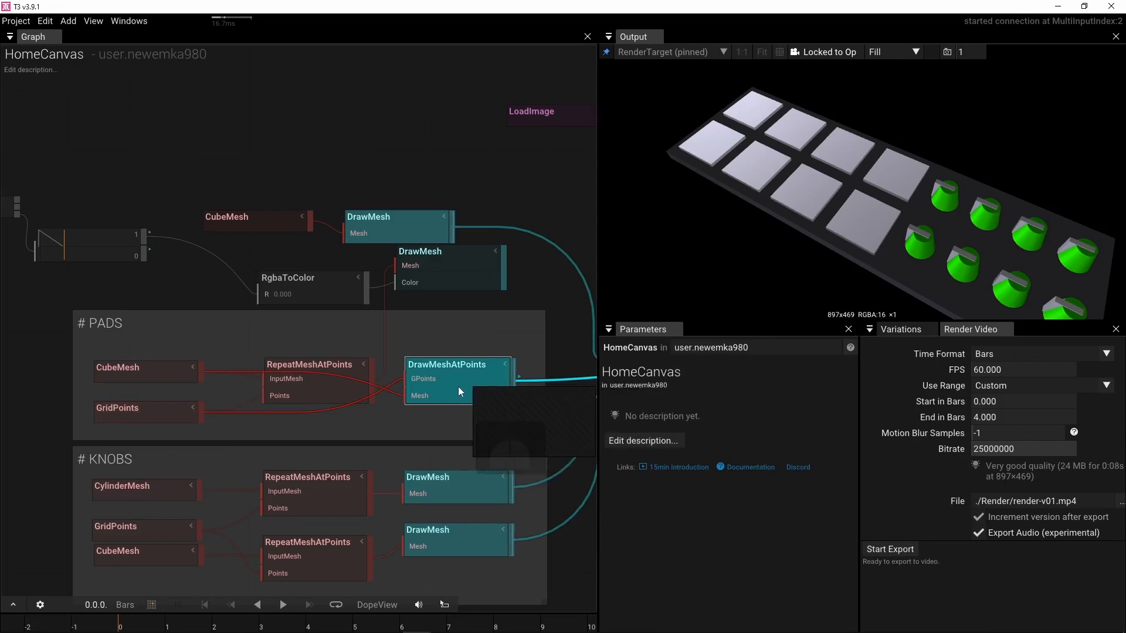
left_click(334, 364)
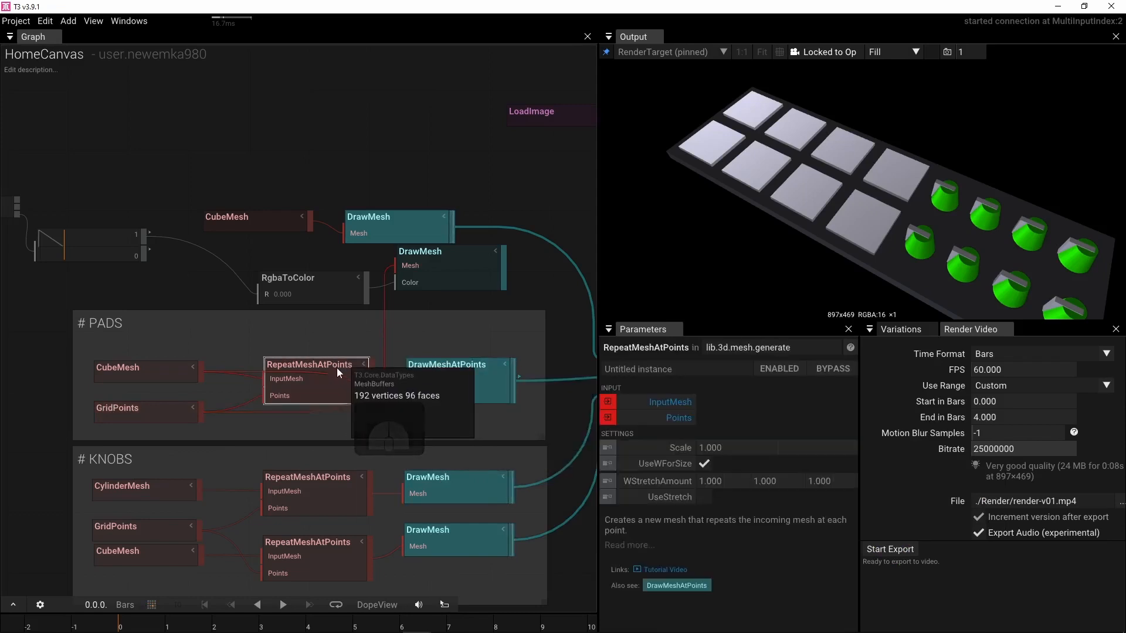
key("Delete")
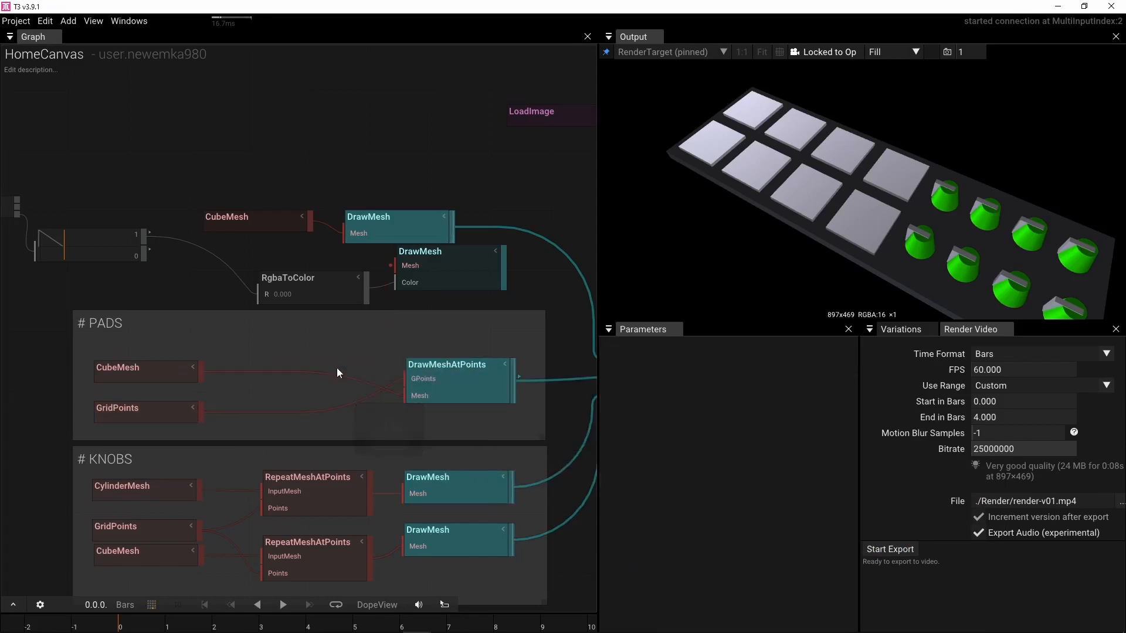
mouse_move(129, 409)
left_mouse_down()
mouse_move(128, 350)
mouse_move(130, 402)
left_mouse_up()
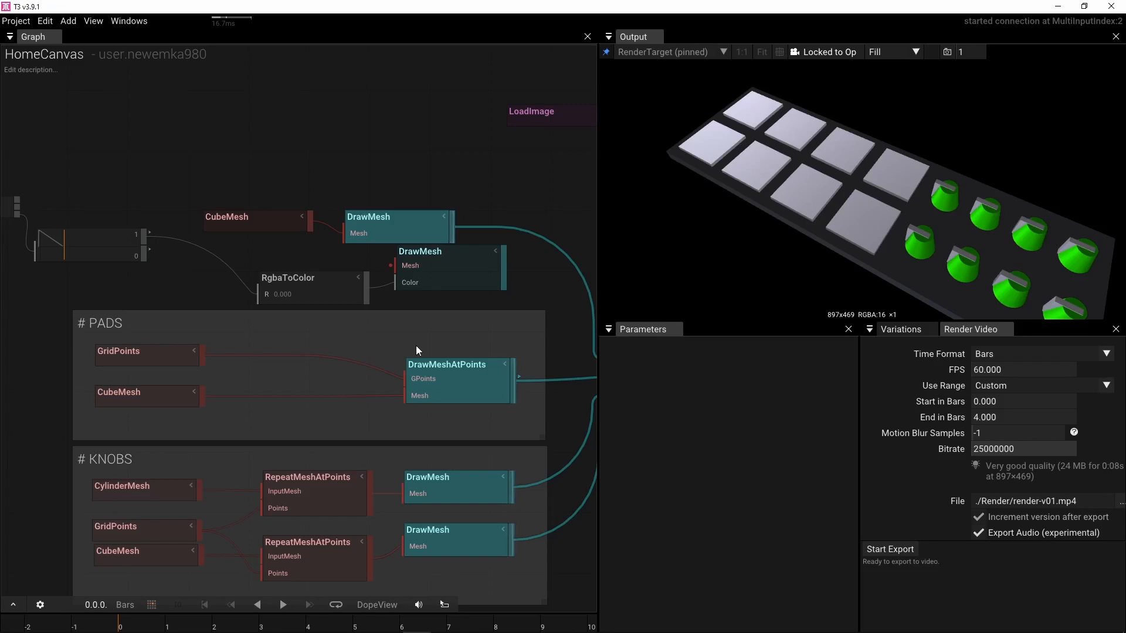
Step: Delete the unused DrawMesh above the PADS frame and move RgbaToColor next to the animation node
left_click(423, 276)
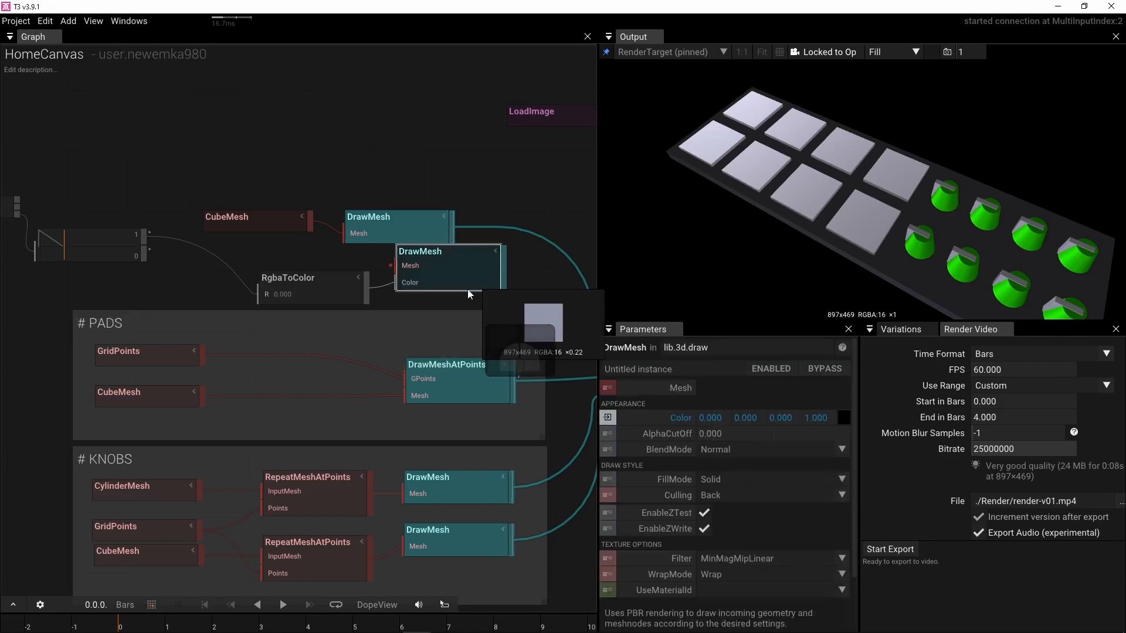
key("Delete")
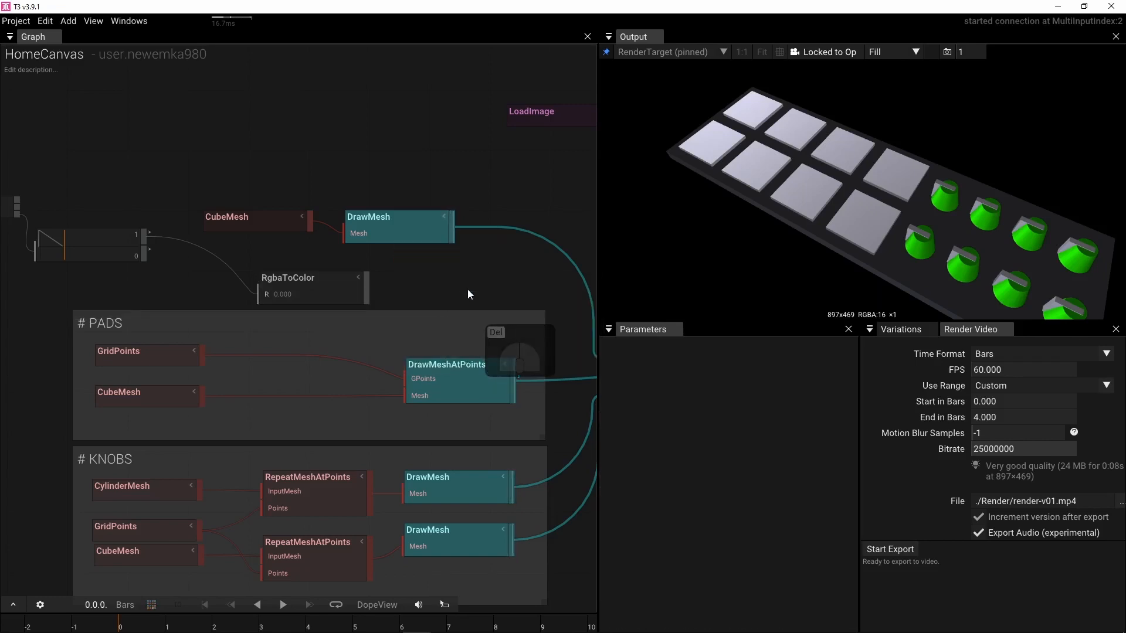
right_click_drag(160, 288, 264, 298)
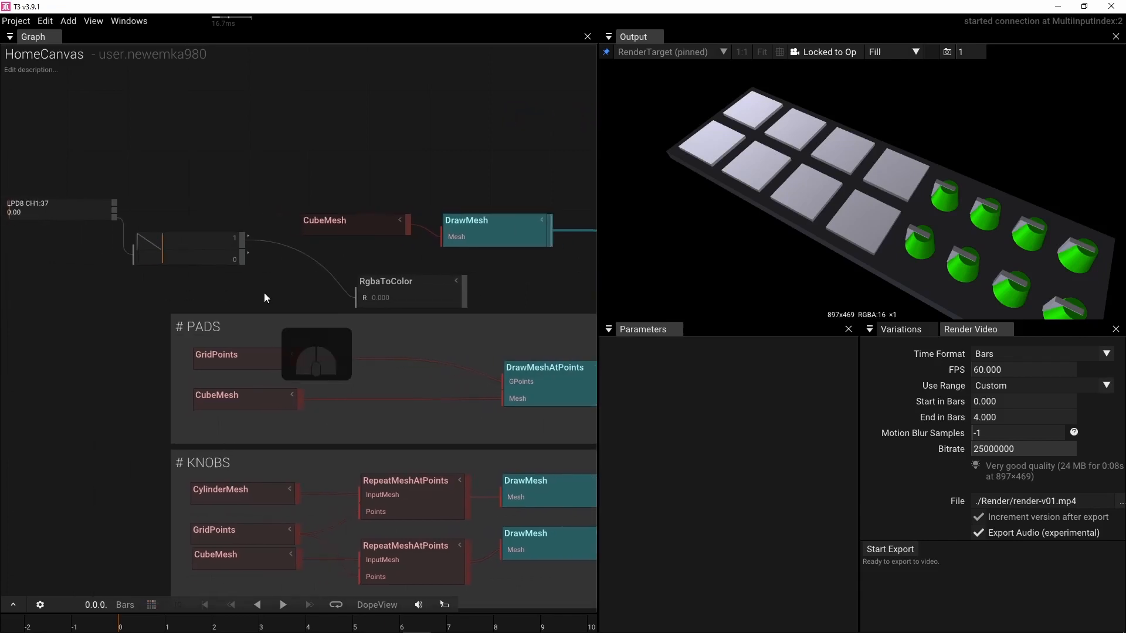
left_click_drag(243, 408, 244, 421)
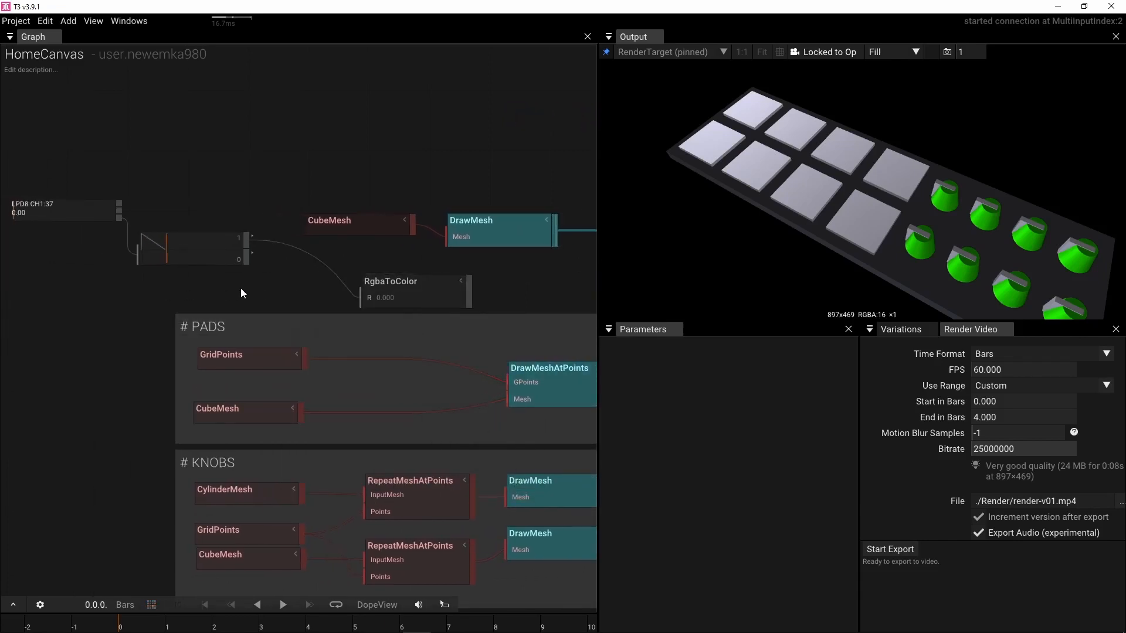
right_click_drag(240, 292, 285, 294)
left_click_drag(563, 294, 125, 251)
right_click_drag(406, 202, 191, 173)
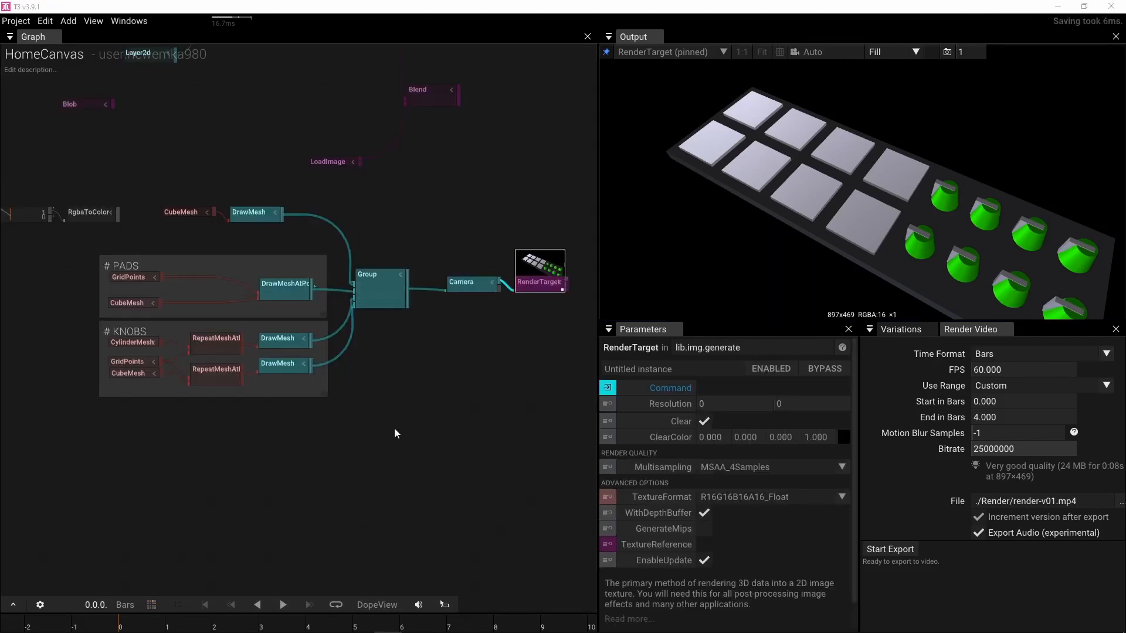
Step: Add a DefineGradient node beside the PADS frame and connect RgbaToColor to its Color1 input
right_click_drag(226, 438, 252, 451)
right_click_drag(170, 381, 270, 390)
mouse_move(152, 355)
right_mouse_down()
mouse_move(198, 375)
mouse_move(177, 391)
mouse_move(191, 389)
right_mouse_up()
scroll(198, 374, "up", 2)
left_click(188, 388)
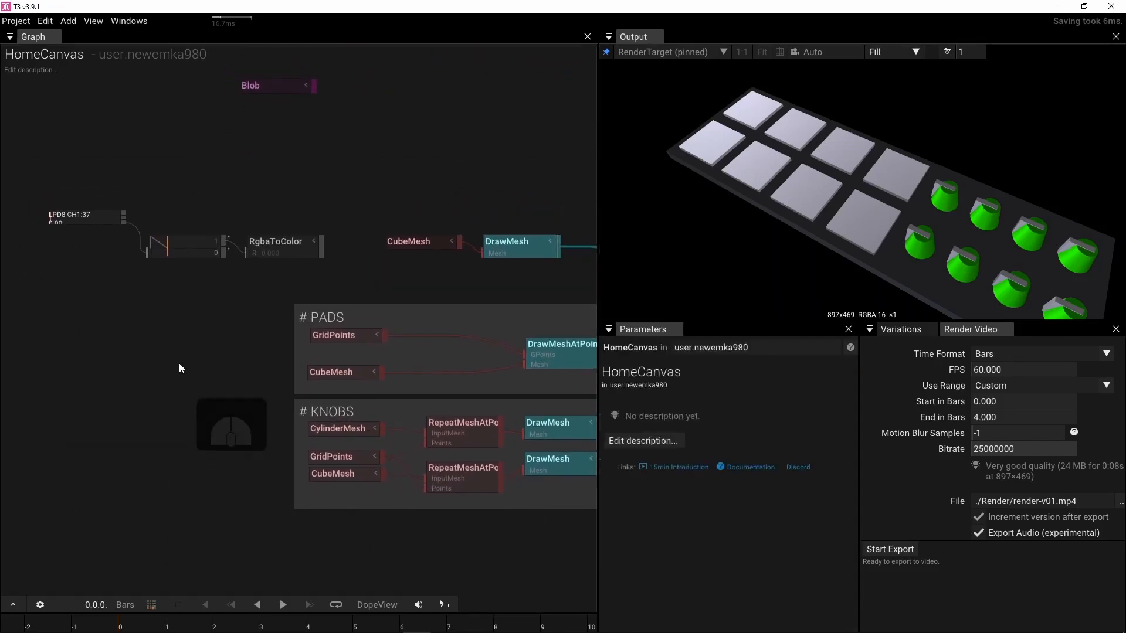
key("Tab")
type("def")
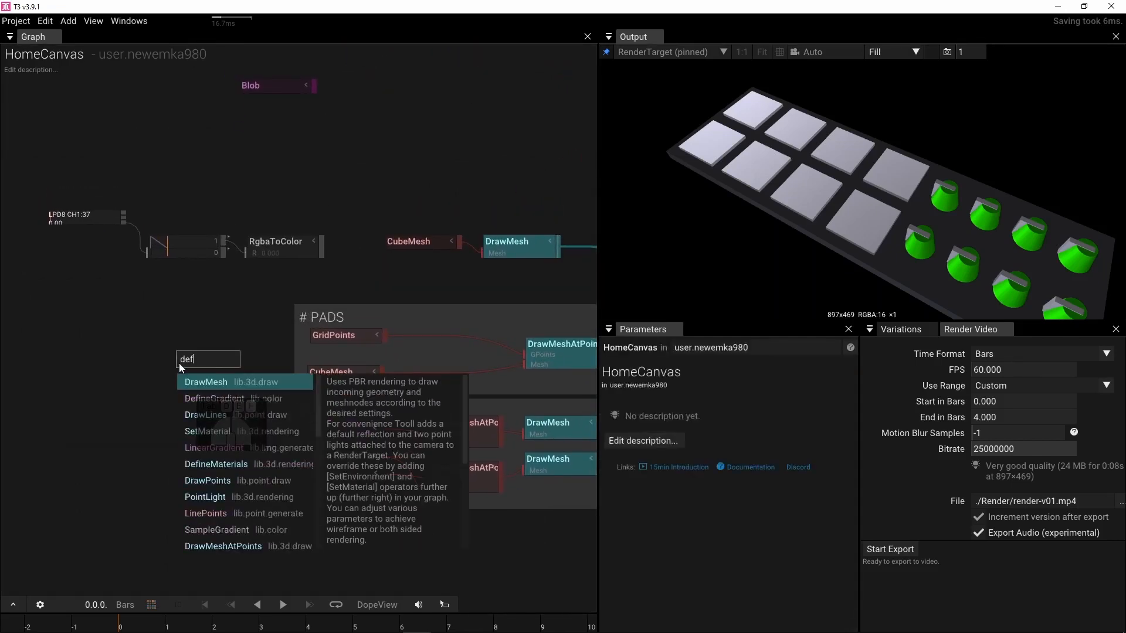
left_click(206, 398)
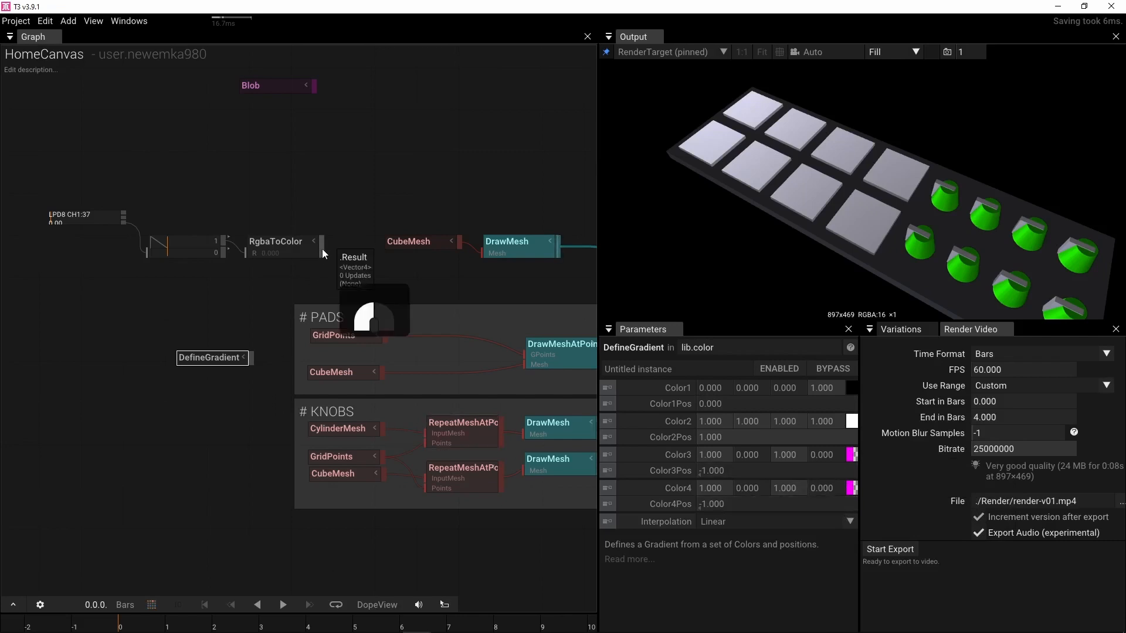
left_click_drag(321, 249, 190, 355)
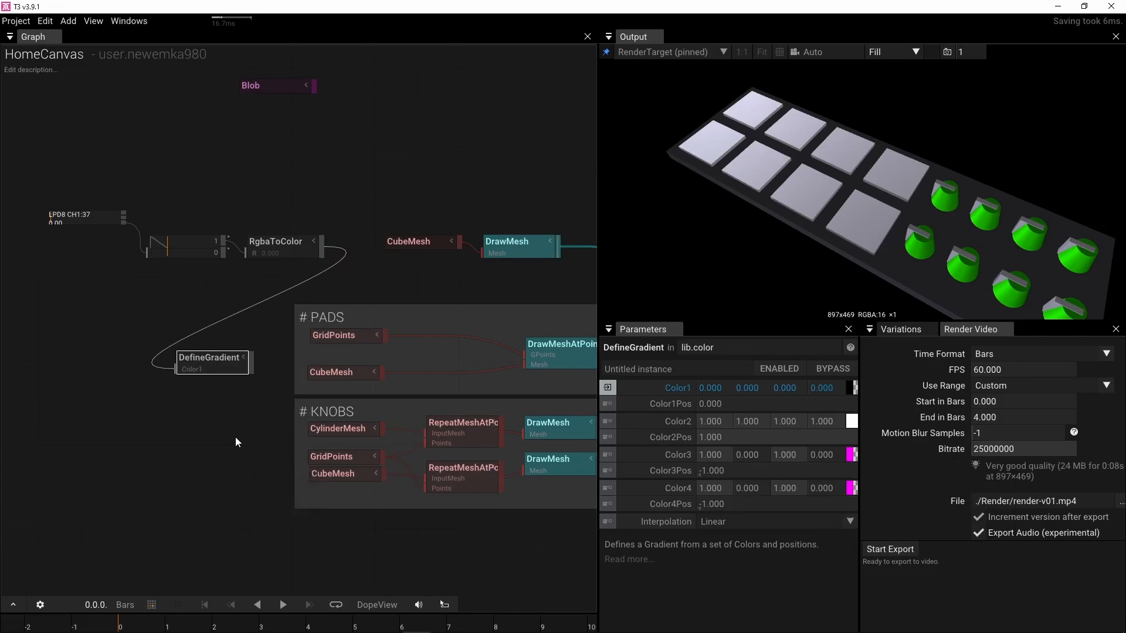
left_click(276, 249)
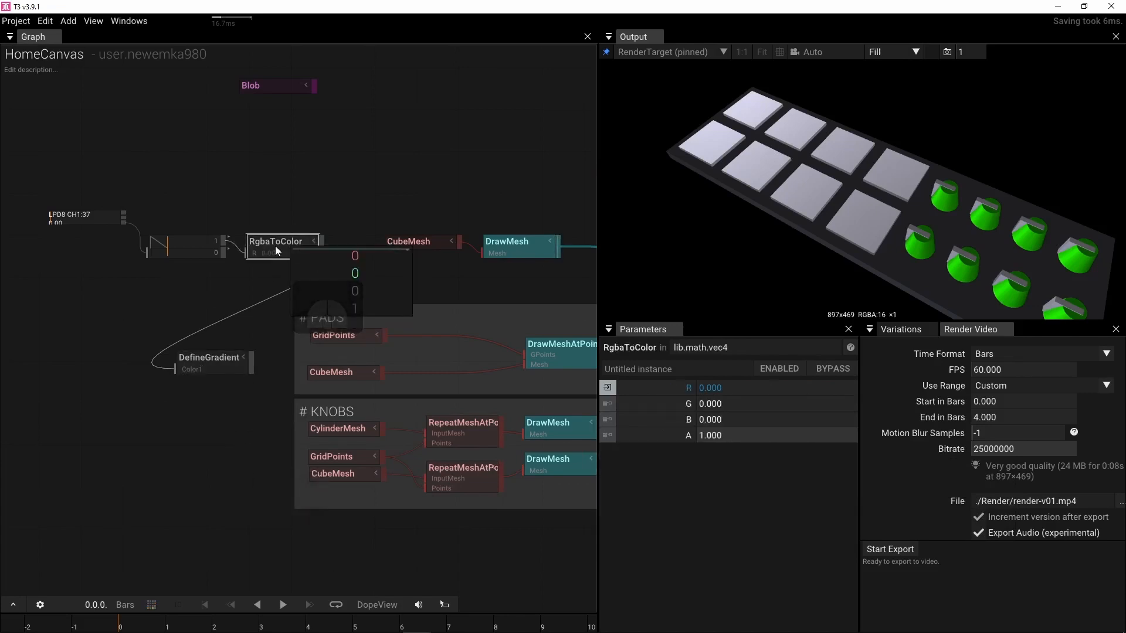
left_click(179, 311)
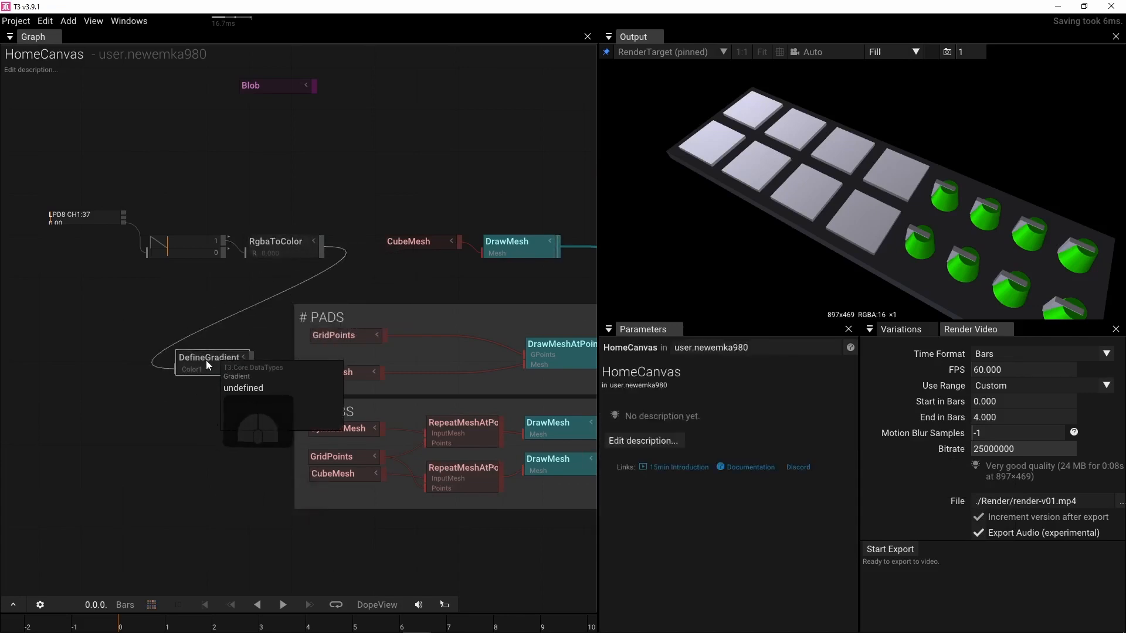
left_click(207, 364)
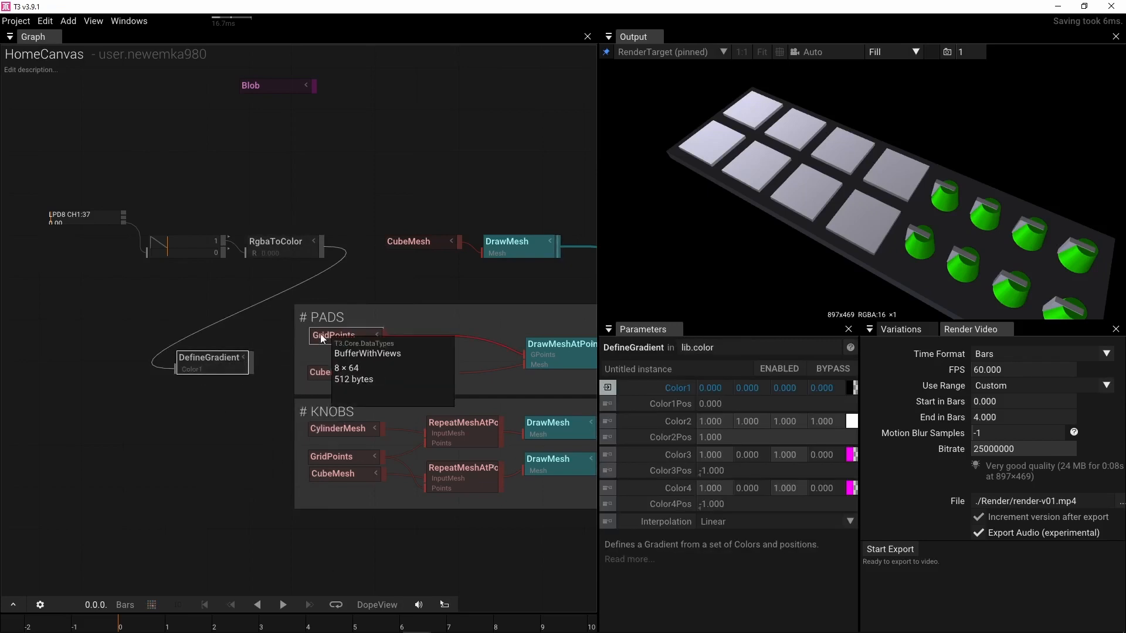
Step: Insert a FilterPoints node between GridPoints and DrawMeshAtPoints in the PADS frame, with Count set to 4
left_click(343, 336)
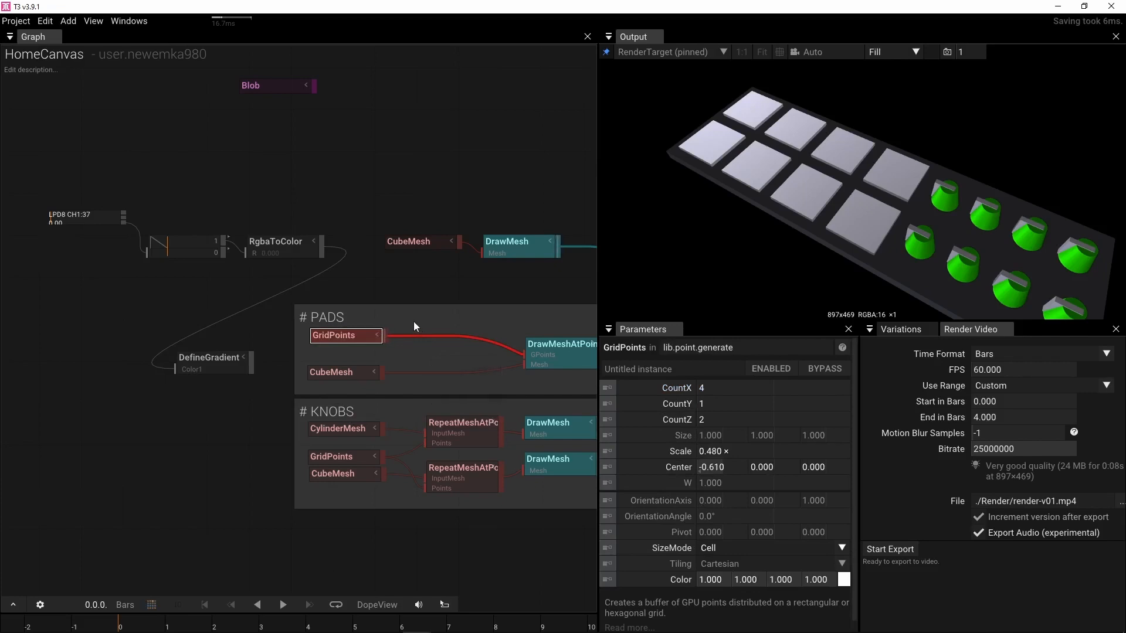
key("Tab")
type("f")
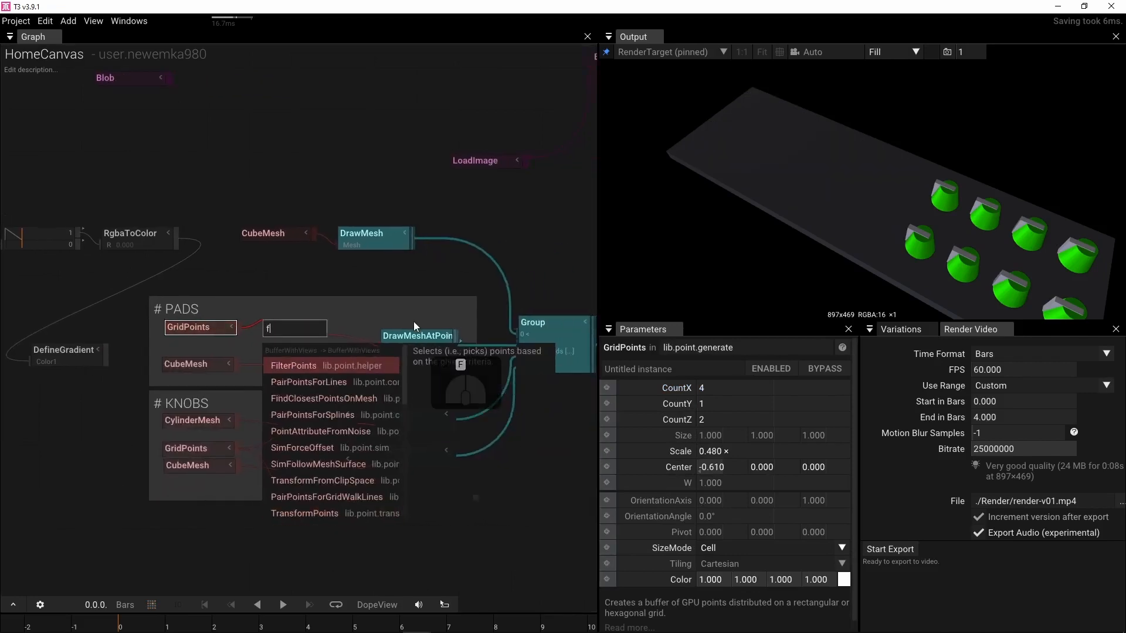
type("il")
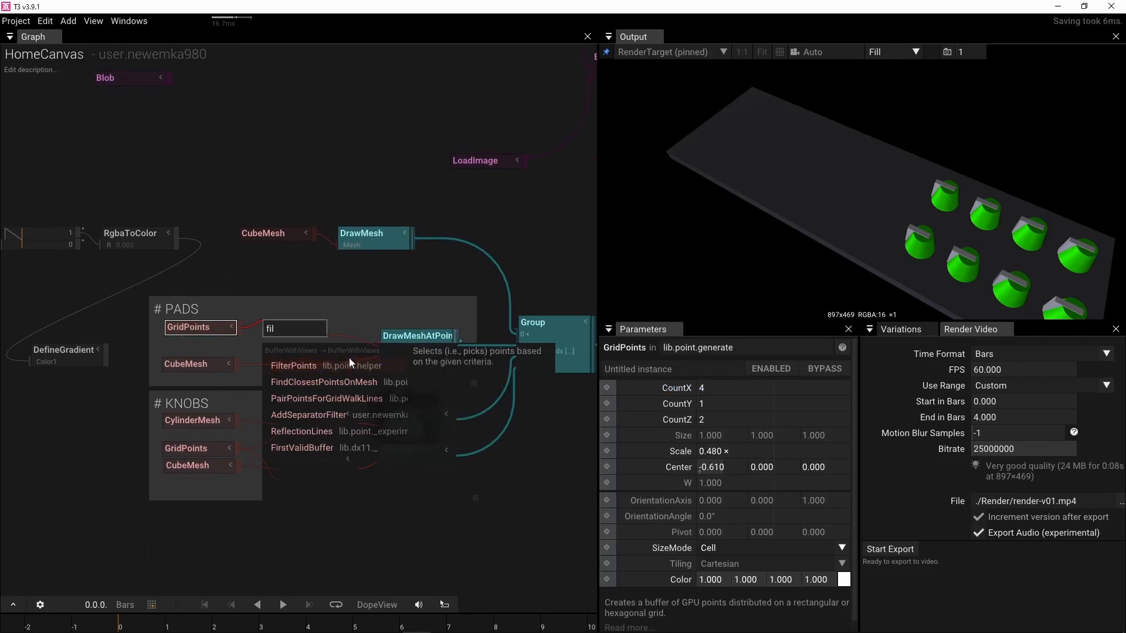
left_click(340, 364)
left_click(754, 422)
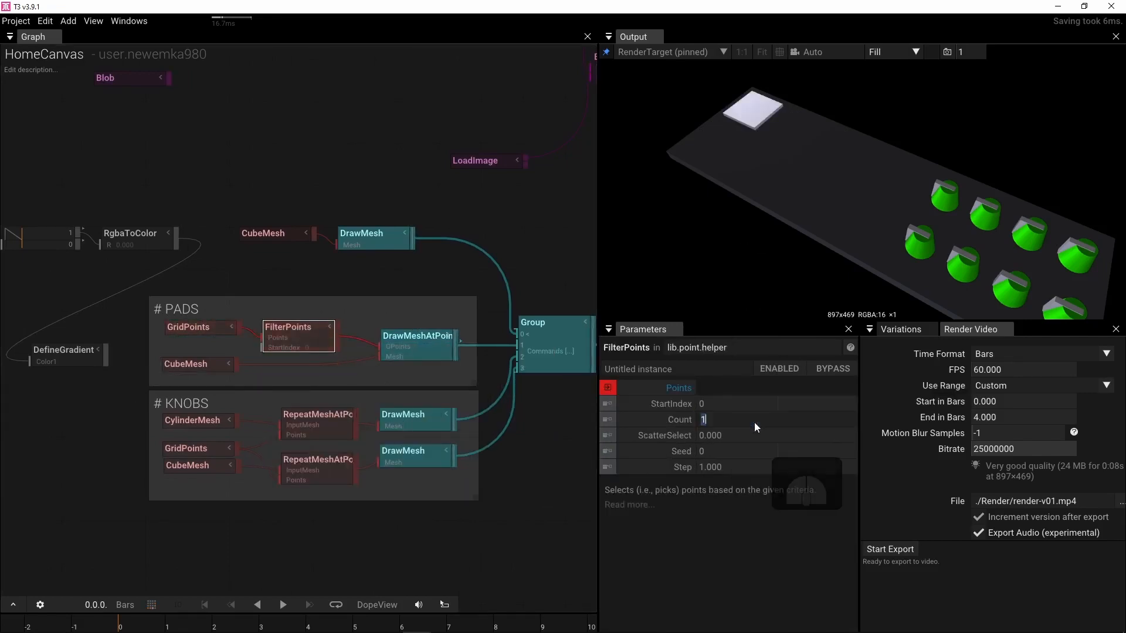
type("4")
key("Return")
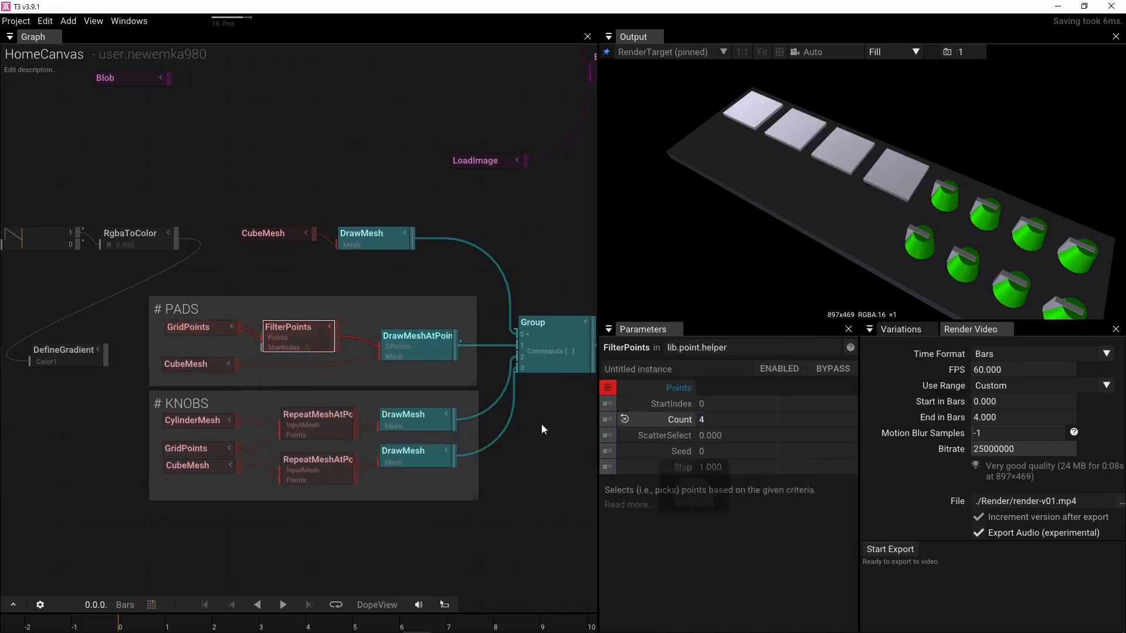
left_click(47, 361)
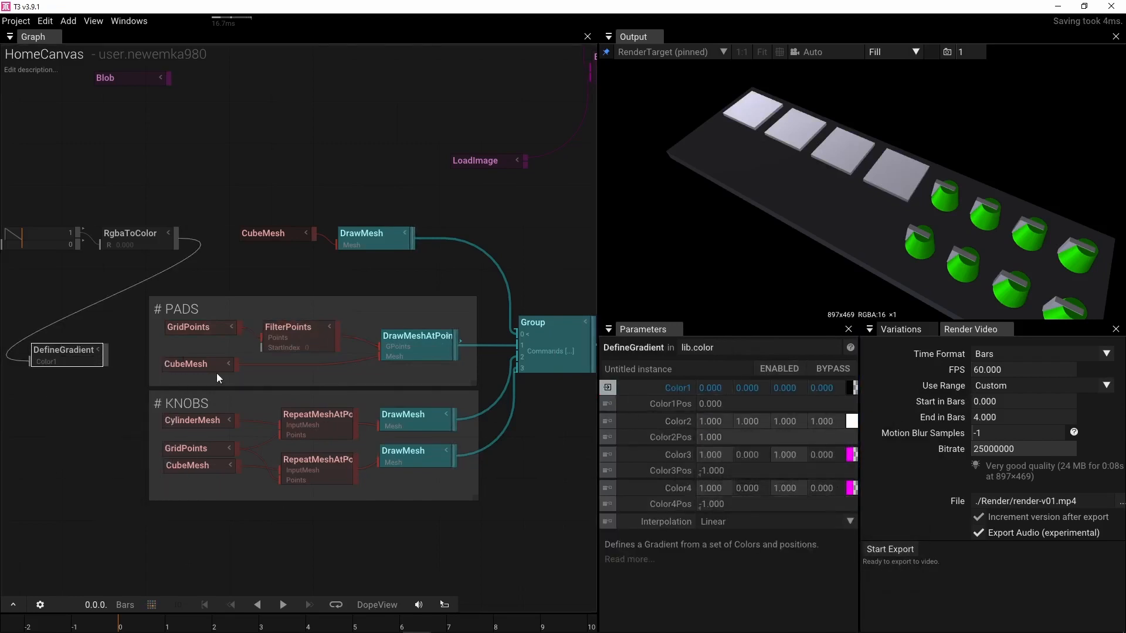
Step: Move FilterPoints above the PADS frame, then duplicate it inside the frame and connect GridPoints to the copy
left_click_drag(283, 332, 274, 293)
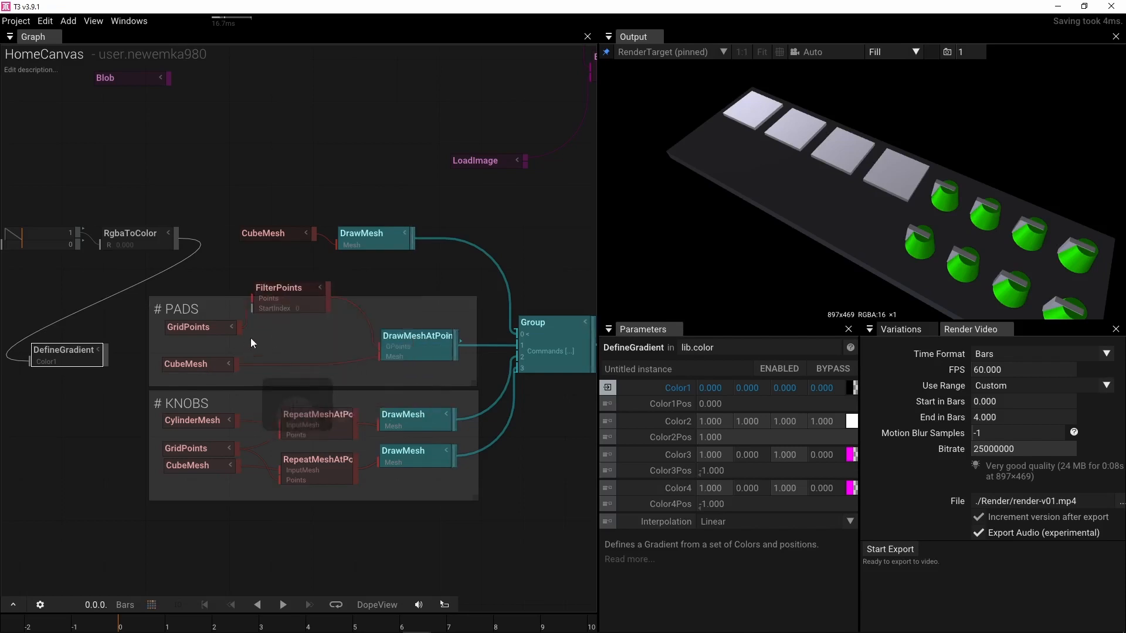
left_click(280, 303)
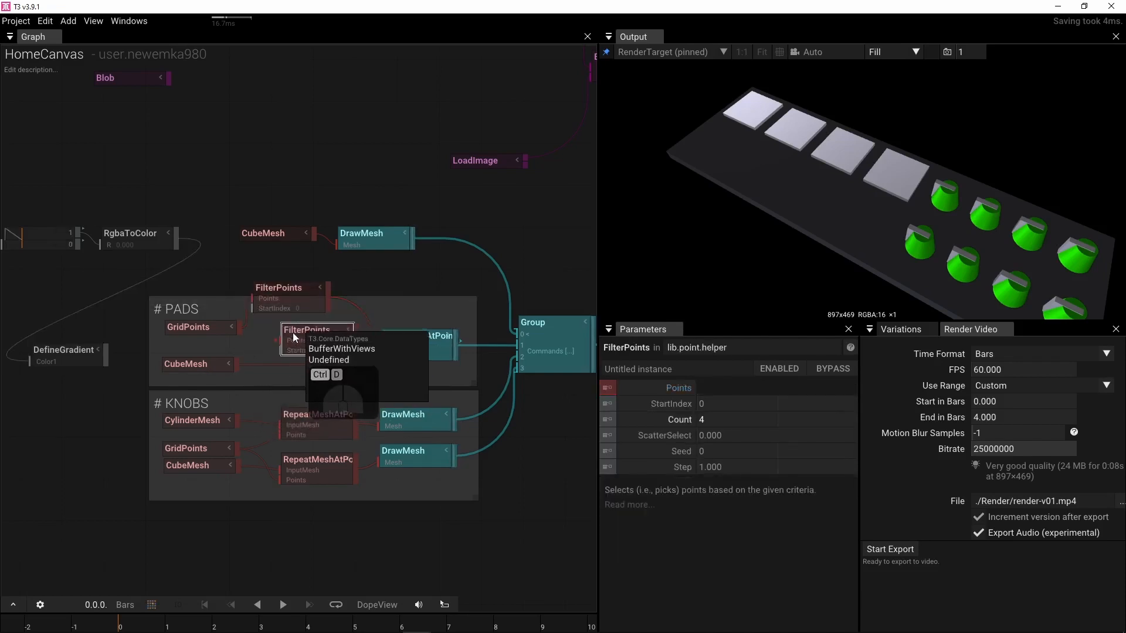
key("ctrl+d")
left_click_drag(238, 329, 261, 338)
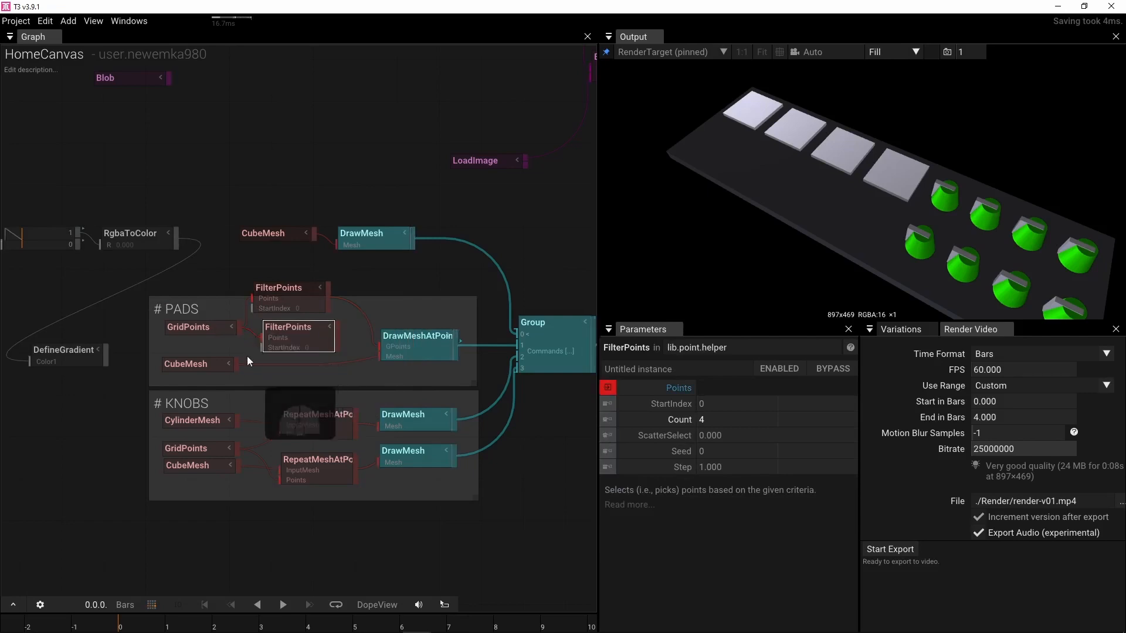
Step: Set the StartIndex of the duplicated FilterPoints to 4 and connect it to the GPoints input of DrawMeshAtPoints
left_click(712, 406)
type("4")
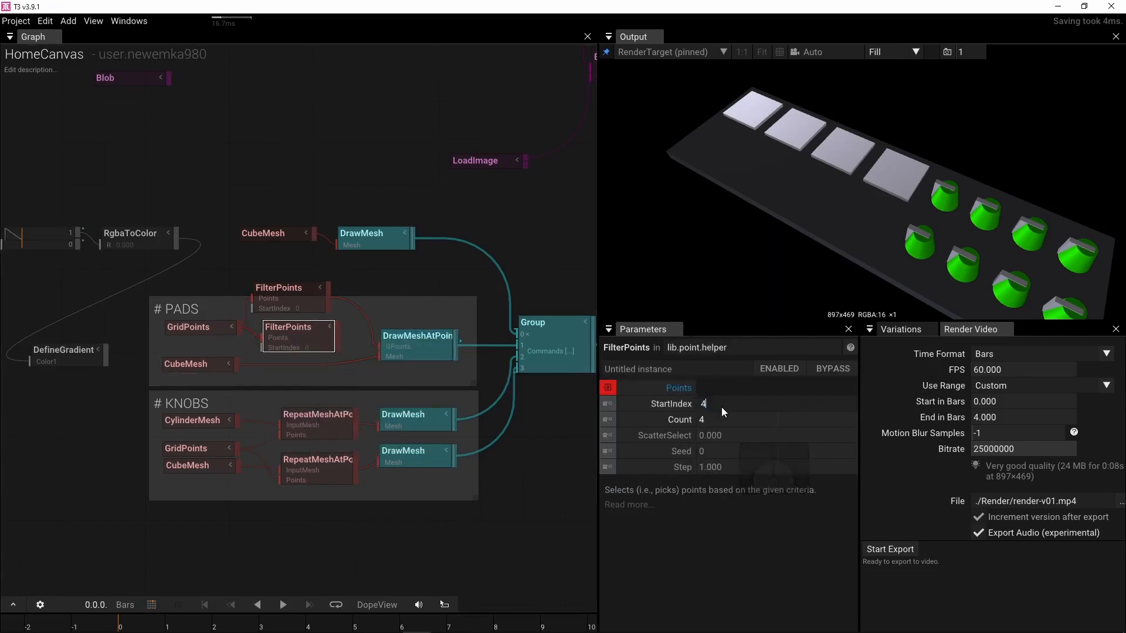
key("Return")
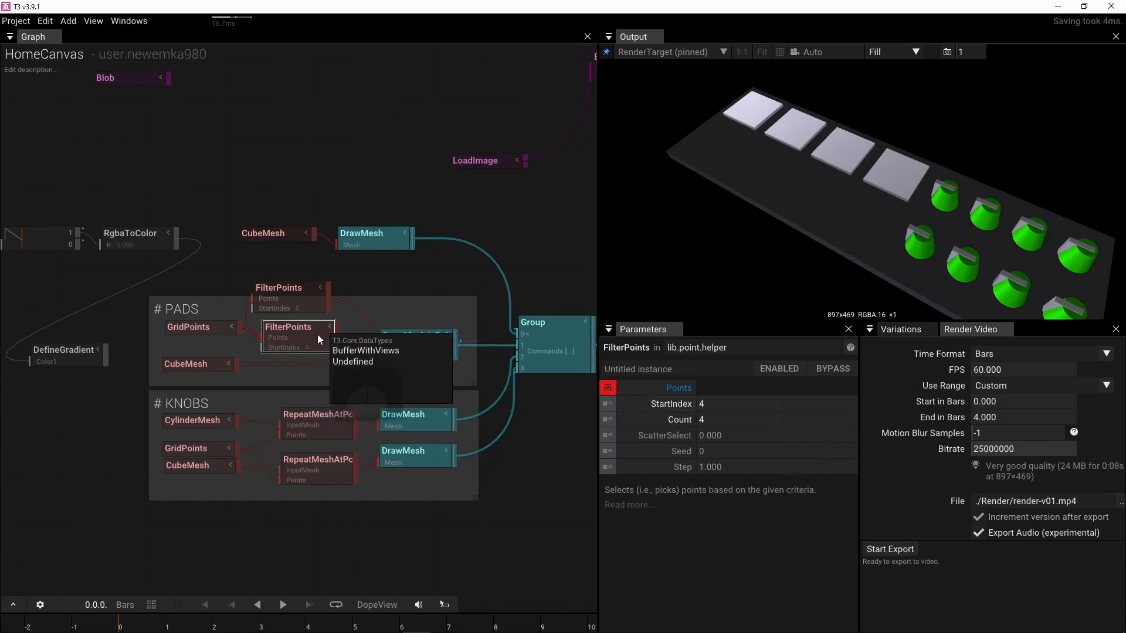
left_click_drag(337, 340, 381, 347)
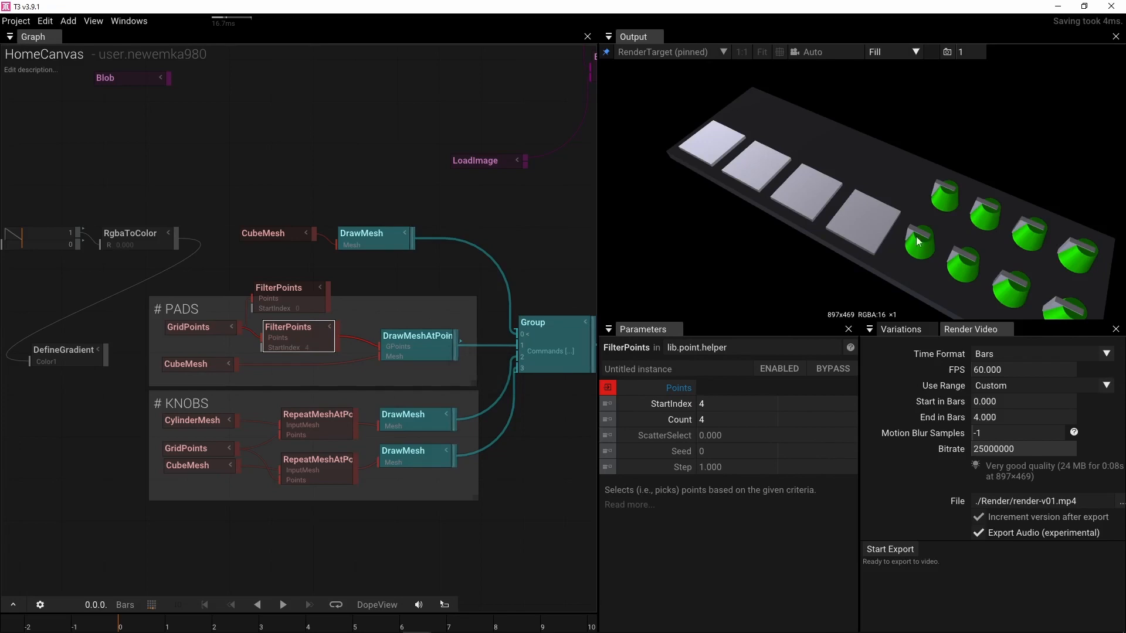
Step: Add a CombineBuffers node that merges both FilterPoints nodes and connect its output to the GPoints input of DrawMeshAtPoints
scroll(355, 306, "up", 2)
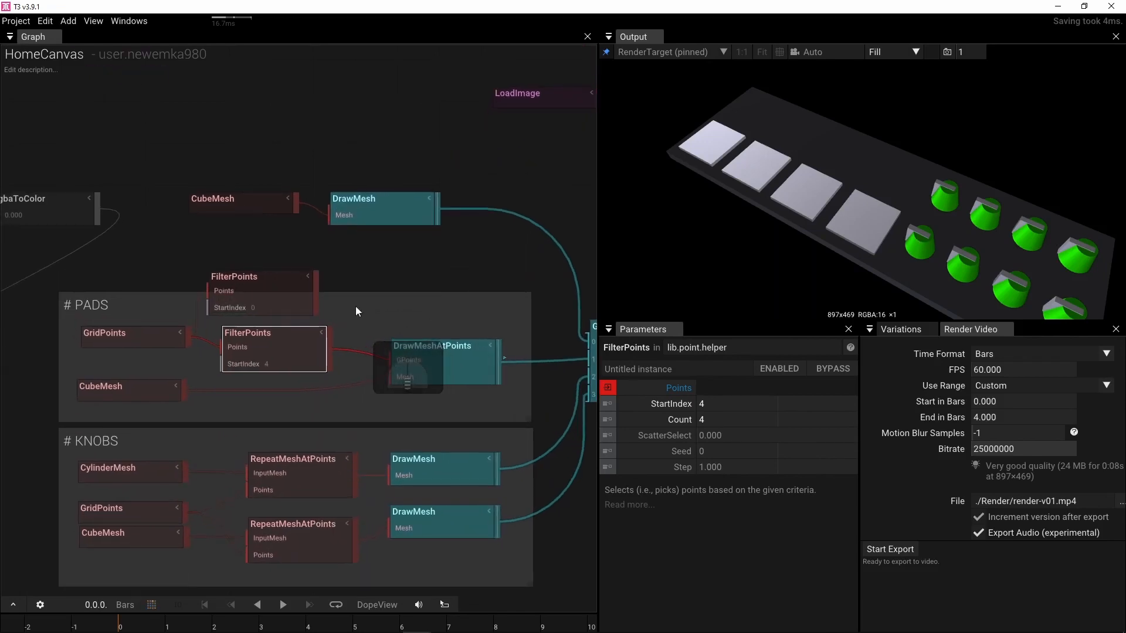
left_click_drag(318, 283, 361, 270)
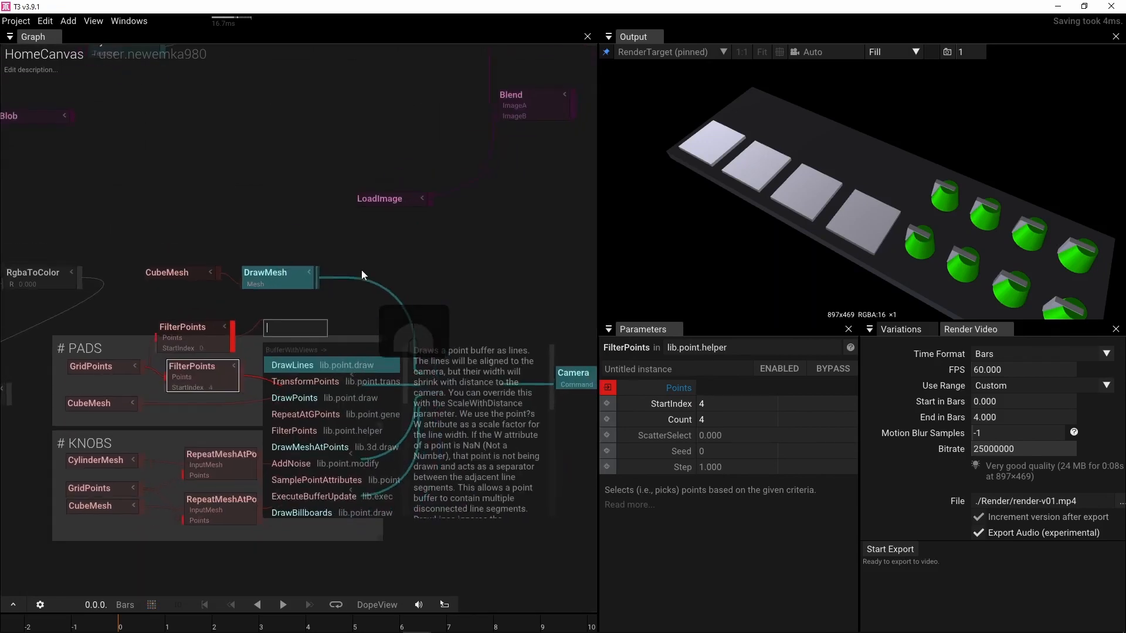
type("com")
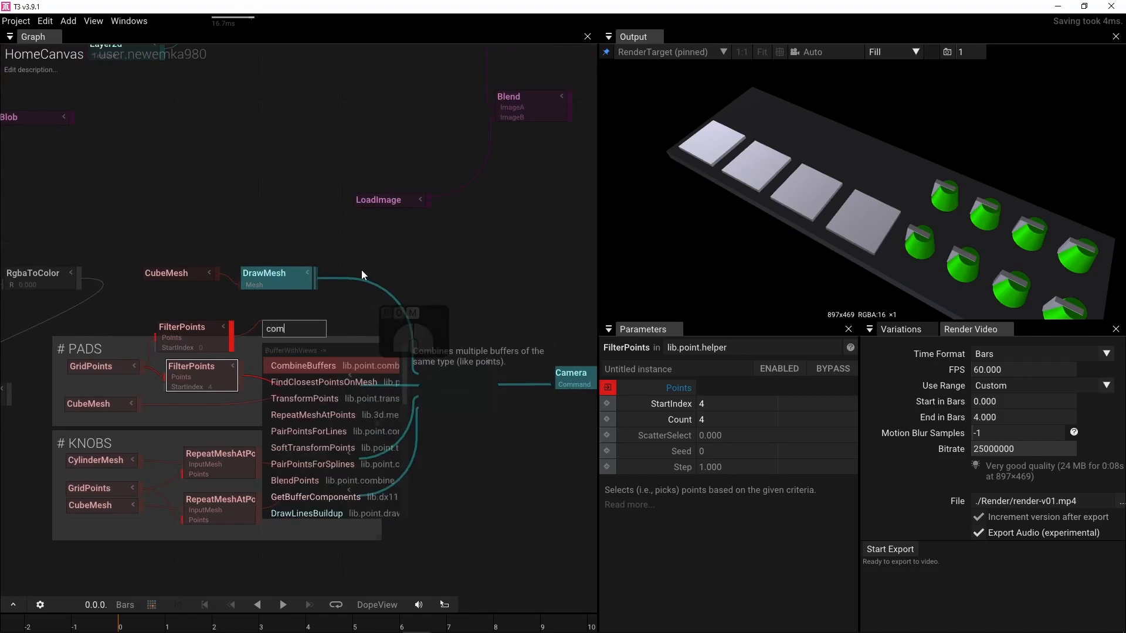
left_click(311, 366)
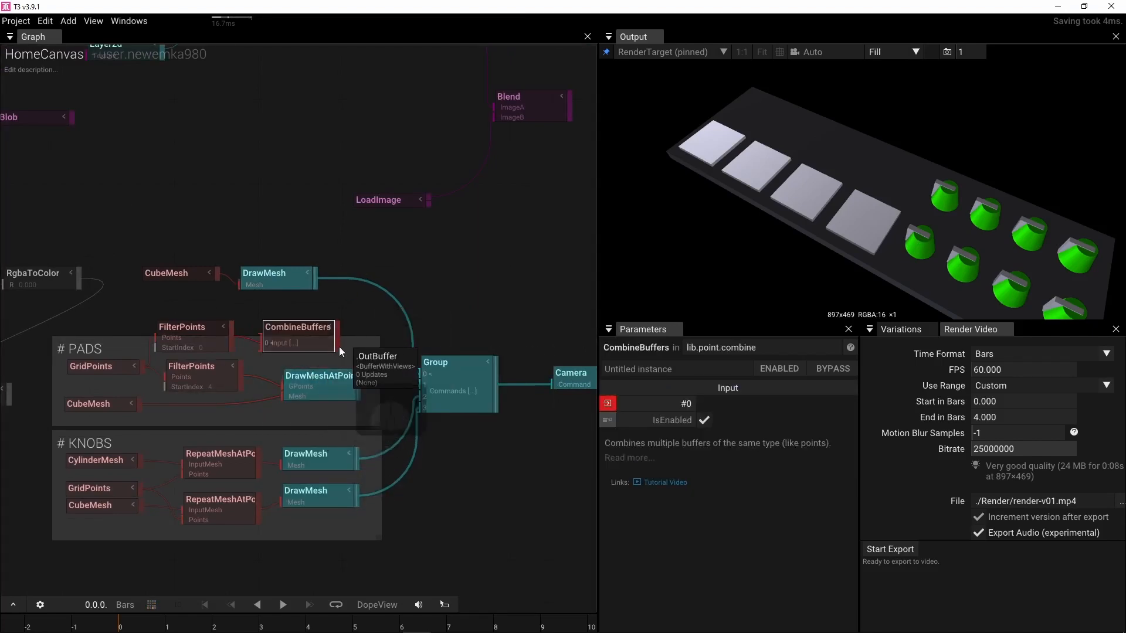
left_click_drag(339, 343, 259, 354)
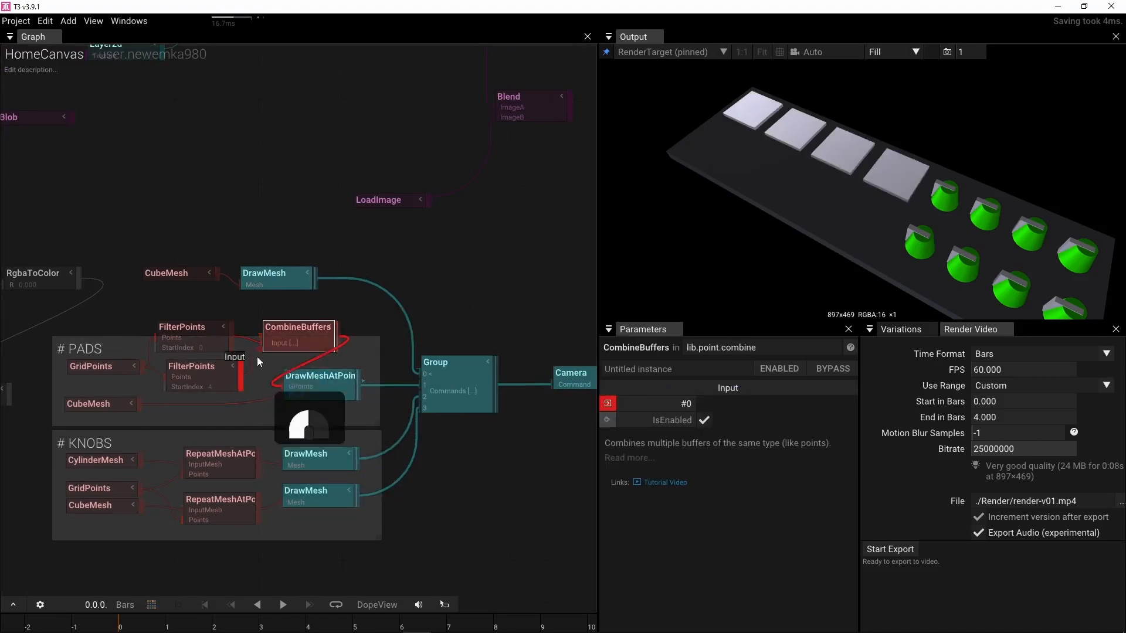
right_click_drag(255, 404, 423, 401)
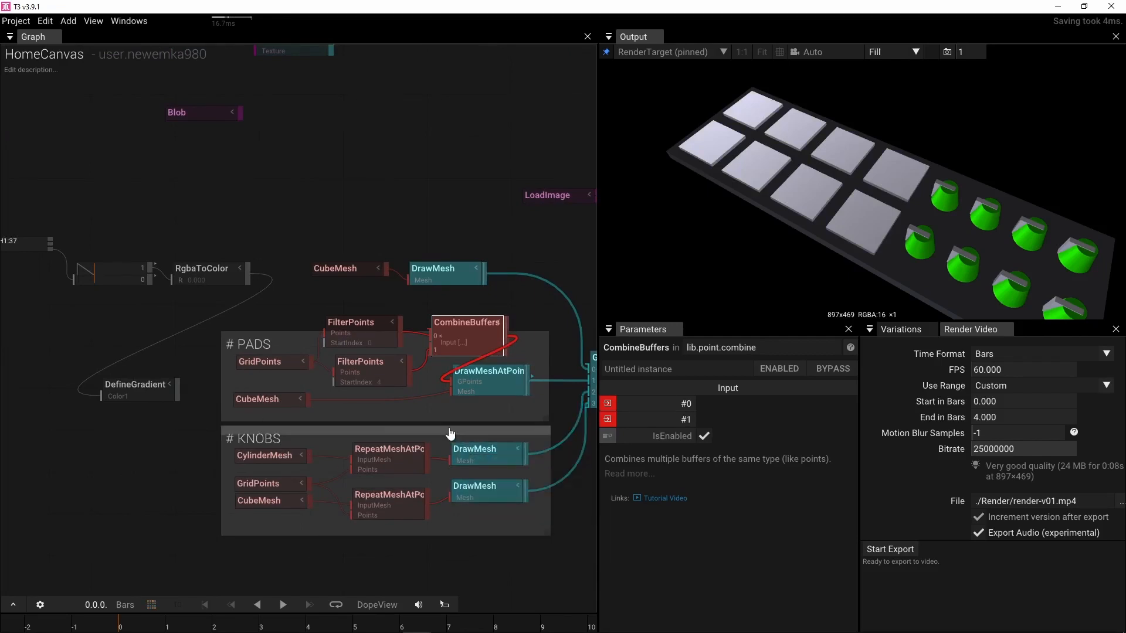
scroll(452, 432, "down", 3)
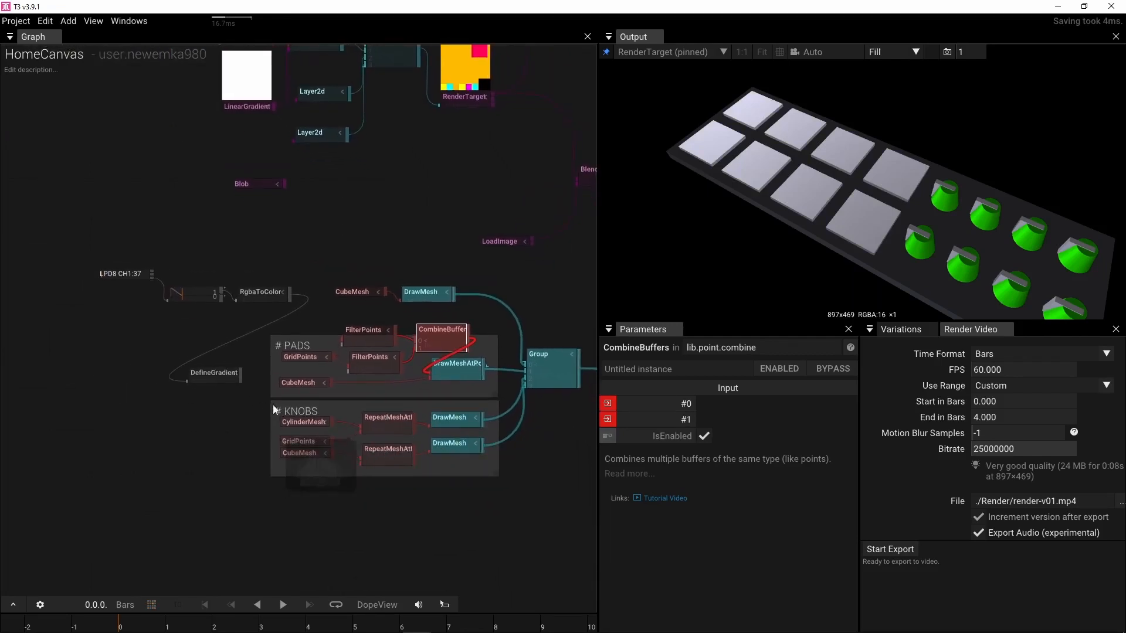
Step: Move the KNOBS frame down and shift the MIDI-to-DefineGradient node chain left to clear space around the PADS frame
left_click_drag(290, 424, 286, 519)
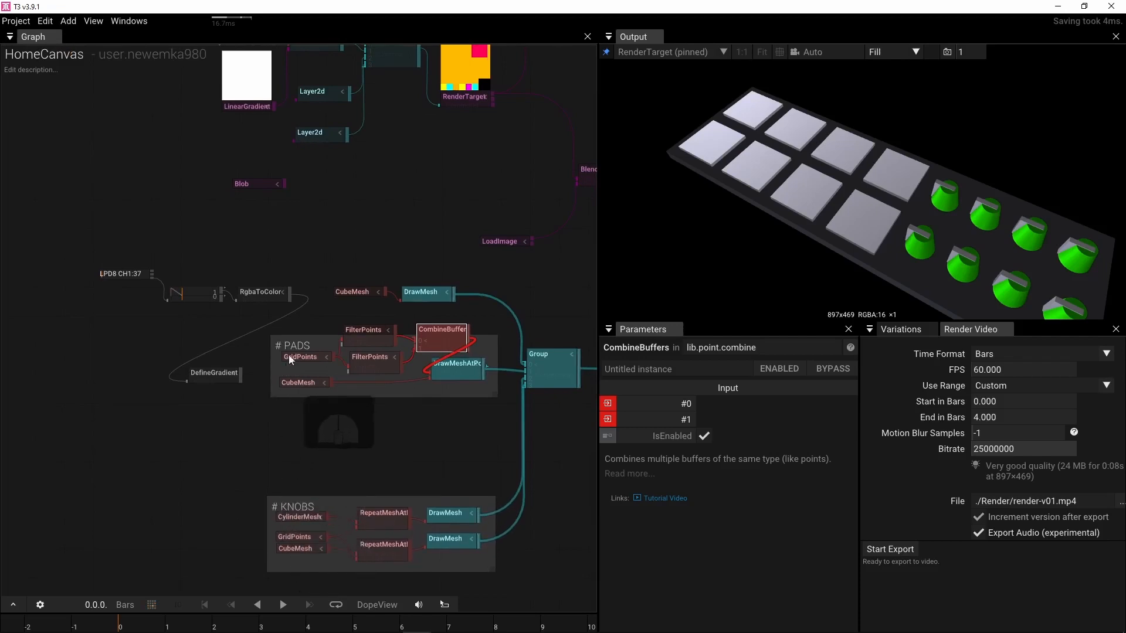
left_click_drag(63, 236, 311, 410)
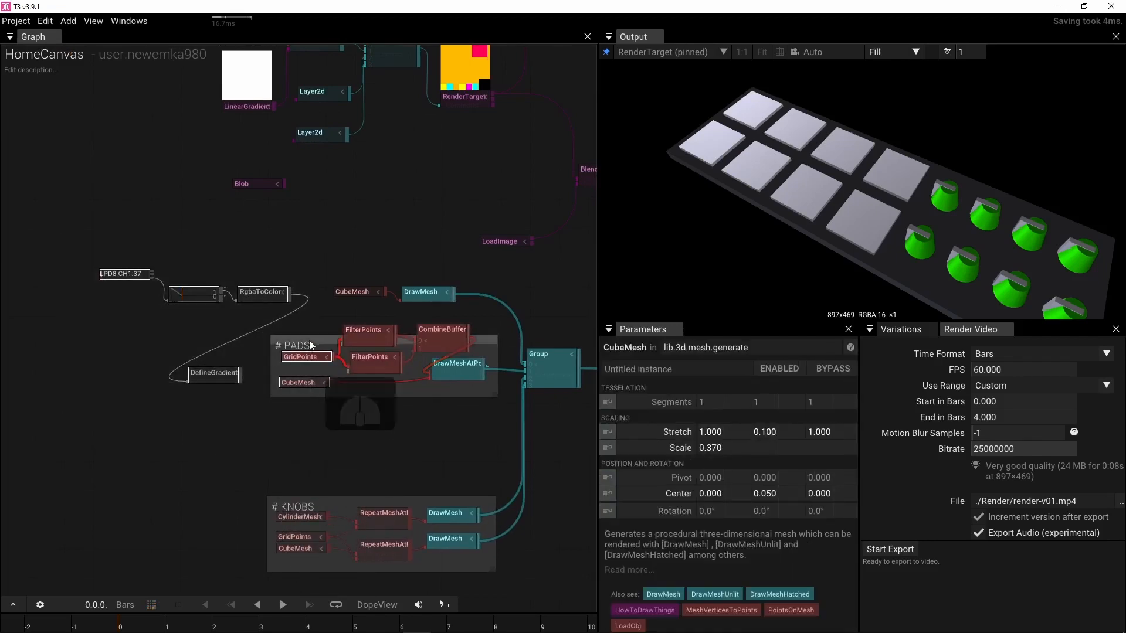
left_click_drag(117, 258, 246, 382)
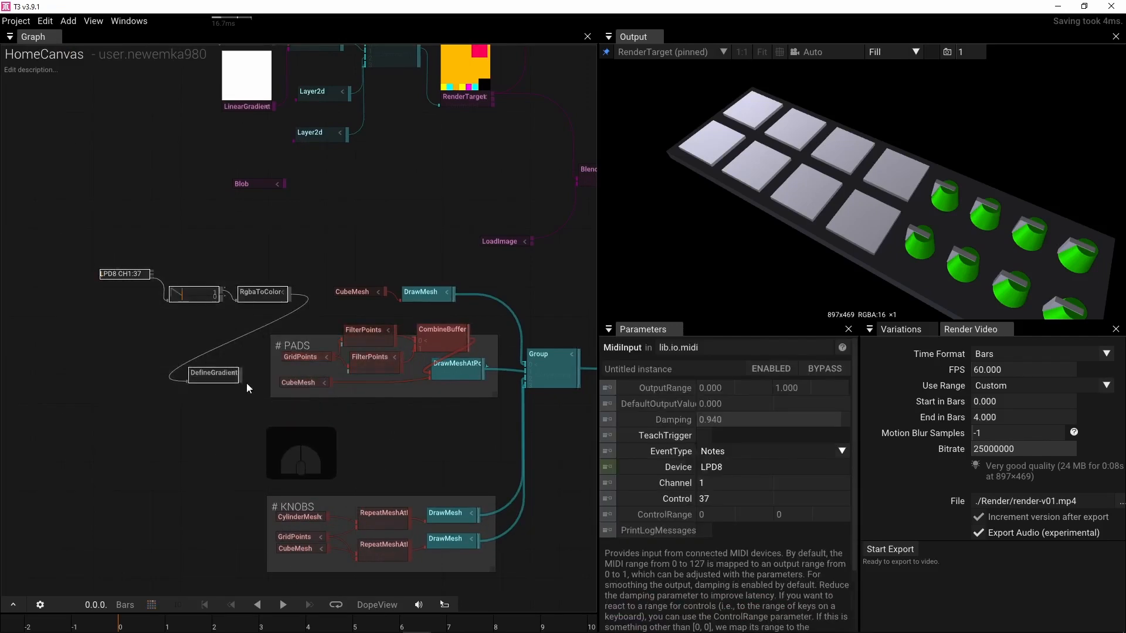
left_click_drag(250, 293, 130, 283)
left_click(248, 300)
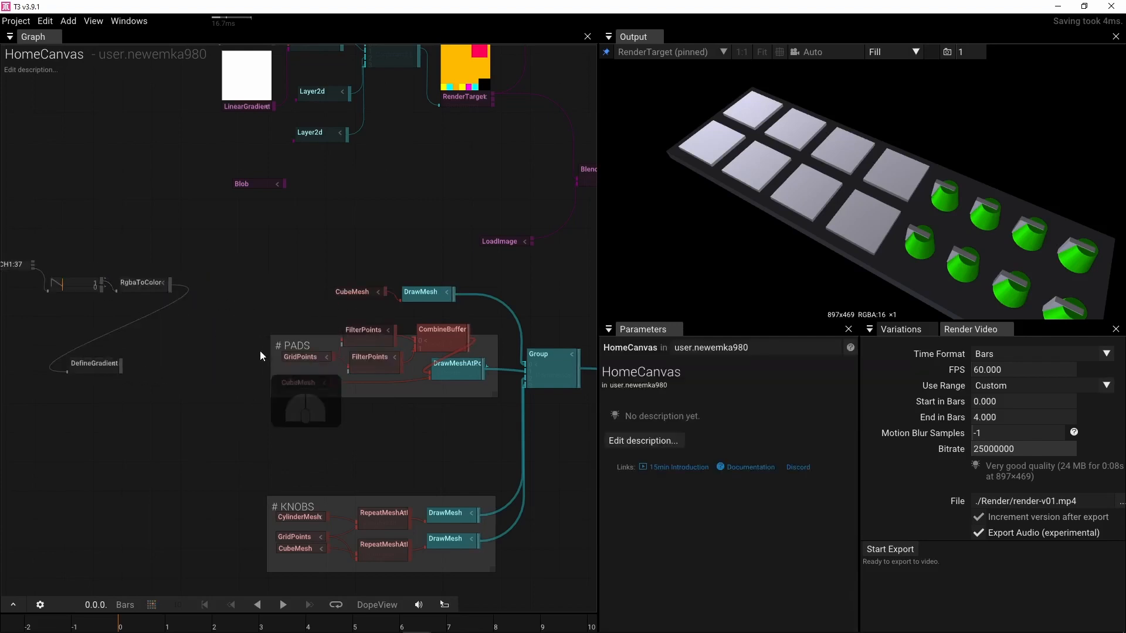
Step: Shift and enlarge the PADS frame, then reposition DrawMeshAtPoints near its far end with CubeMesh below it
left_click_drag(297, 340, 192, 331)
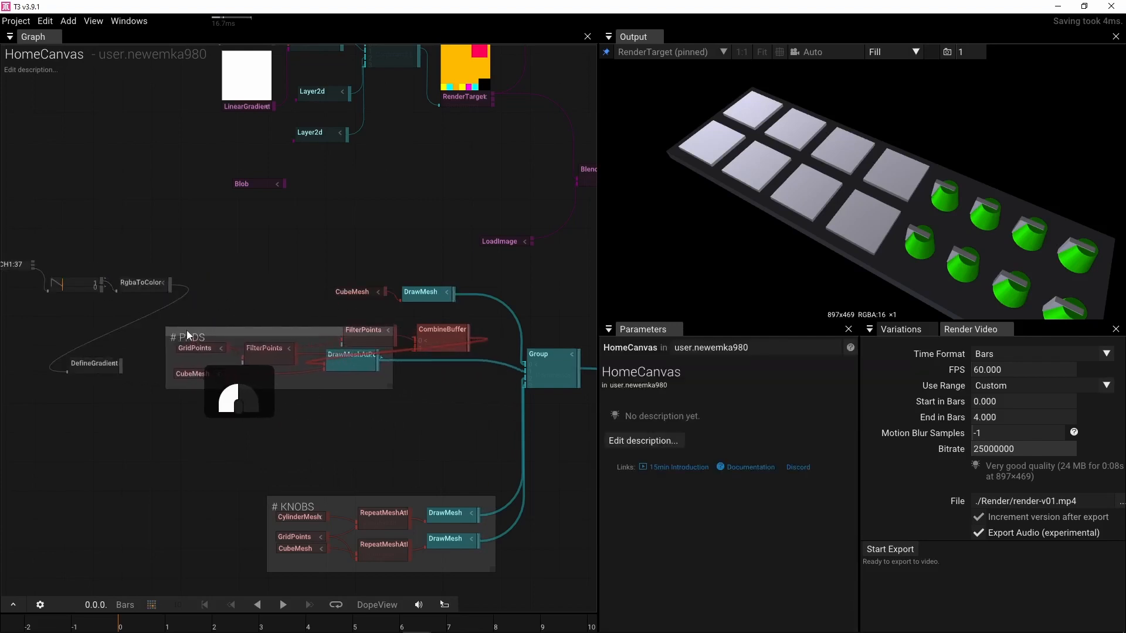
left_click_drag(386, 390, 505, 440)
left_click_drag(343, 367, 467, 386)
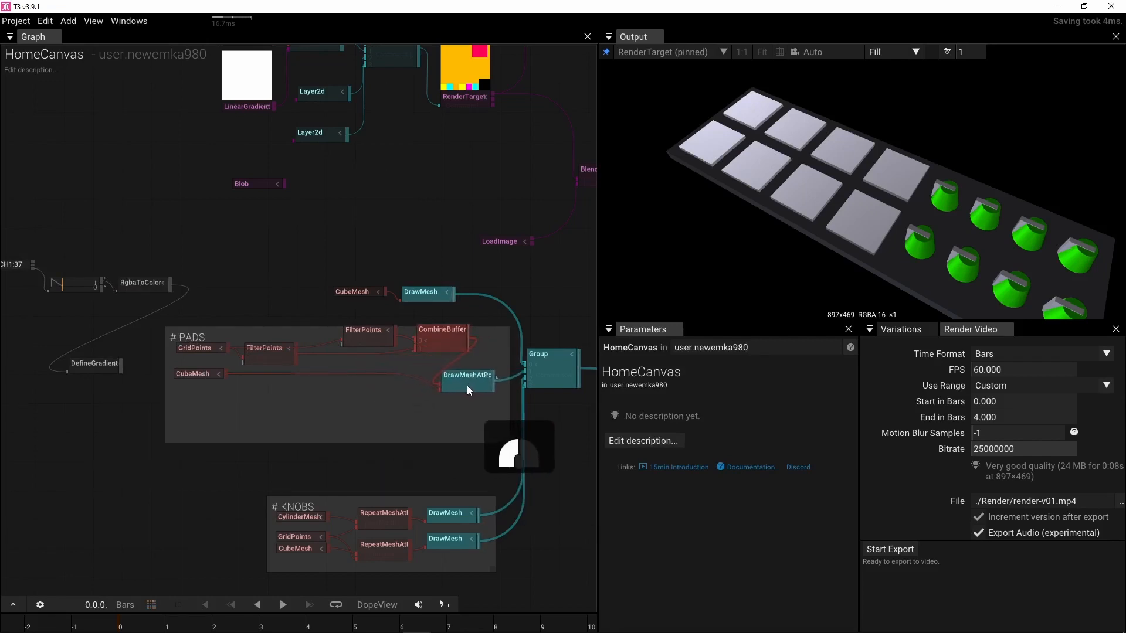
left_click_drag(191, 376, 410, 424)
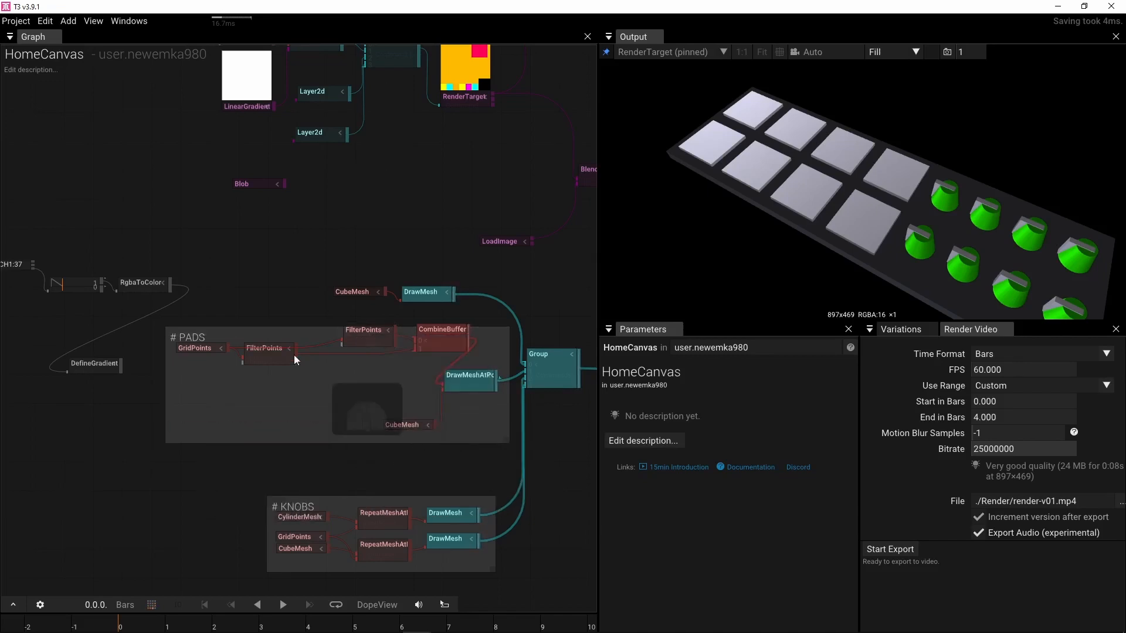
Step: Arrange the two FilterPoints nodes one above the other after GridPoints, with CombineBuffers between them and DrawMeshAtPoints
left_click_drag(277, 365, 279, 414)
left_click_drag(360, 340, 267, 340)
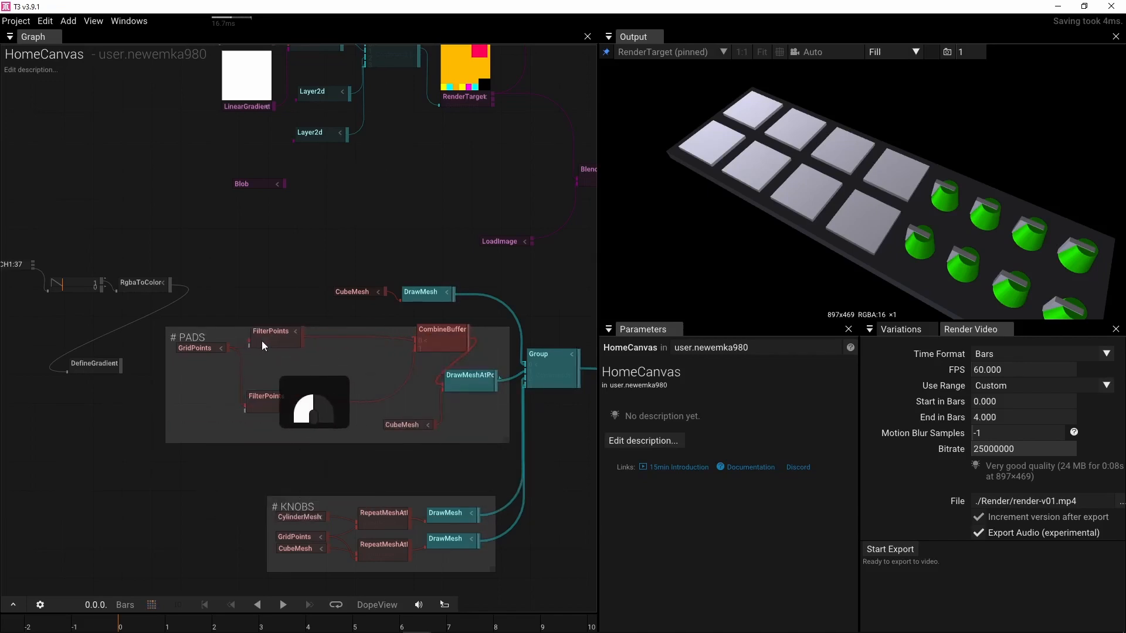
left_click_drag(435, 342, 379, 365)
right_click_drag(272, 378, 312, 371)
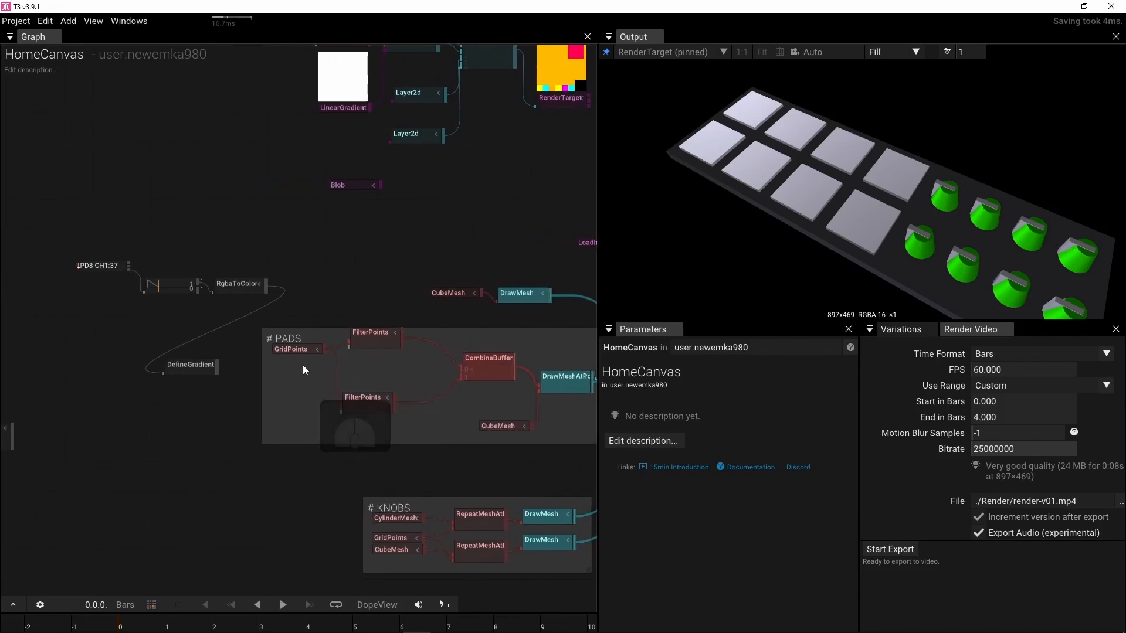
Step: Widen the PADS frame in both directions and space out DrawMeshAtPoints, CombineBuffers and the upper FilterPoints, leaving a gap after that filter
left_click_drag(299, 331, 259, 329)
right_click_drag(539, 449, 435, 453)
left_click_drag(462, 443, 497, 442)
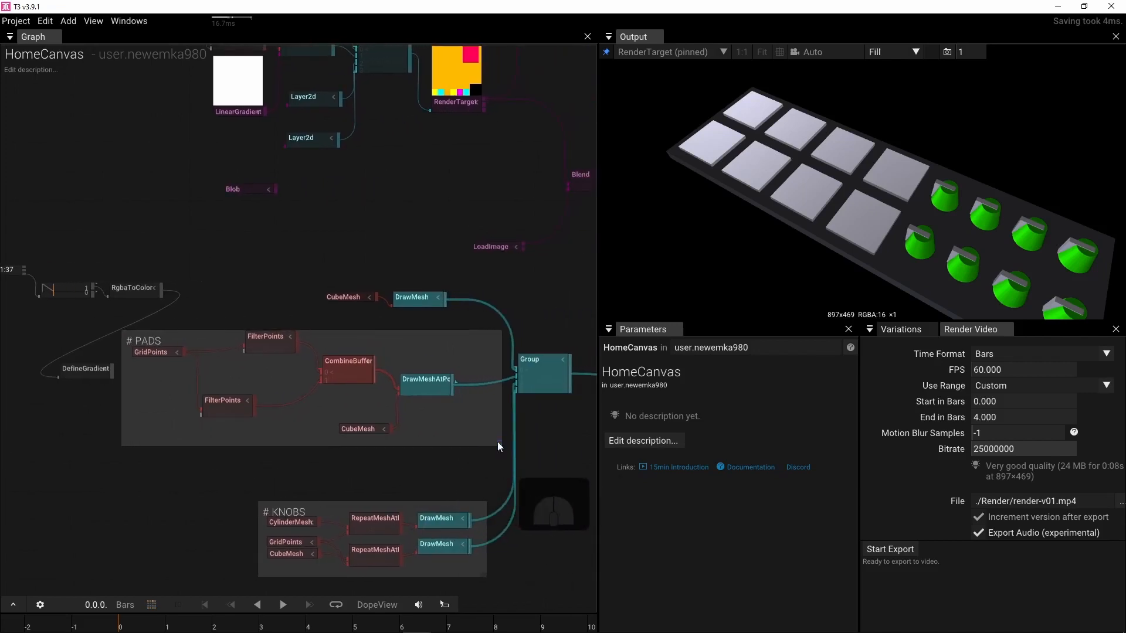
left_click_drag(442, 384, 483, 382)
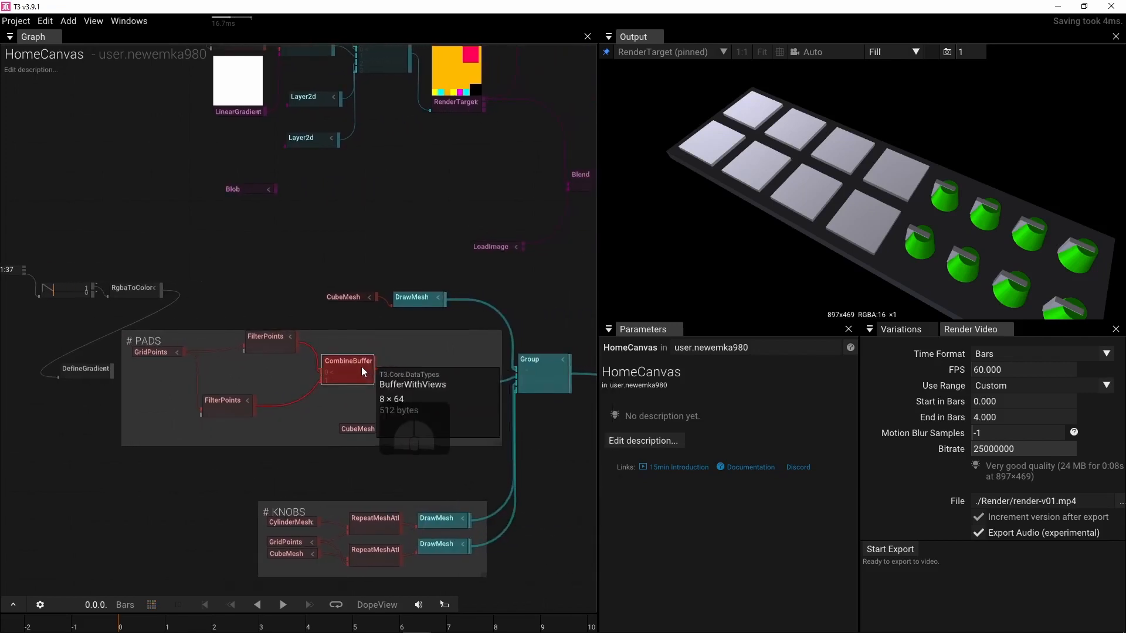
left_click_drag(361, 367, 413, 368)
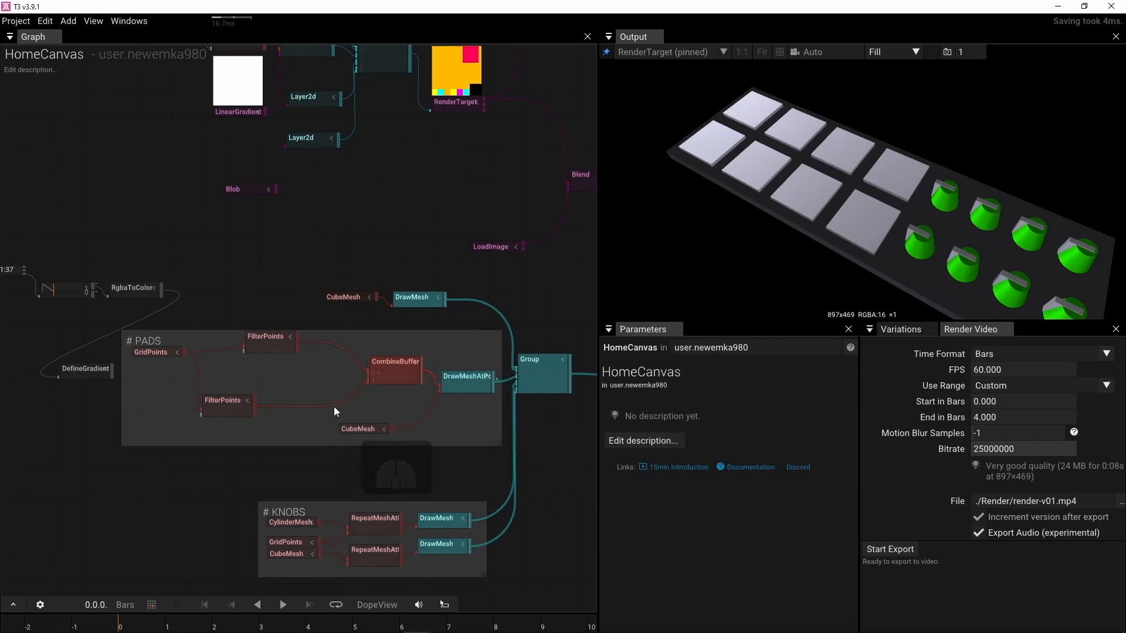
left_click_drag(267, 344, 252, 342)
left_click_drag(236, 346, 234, 353)
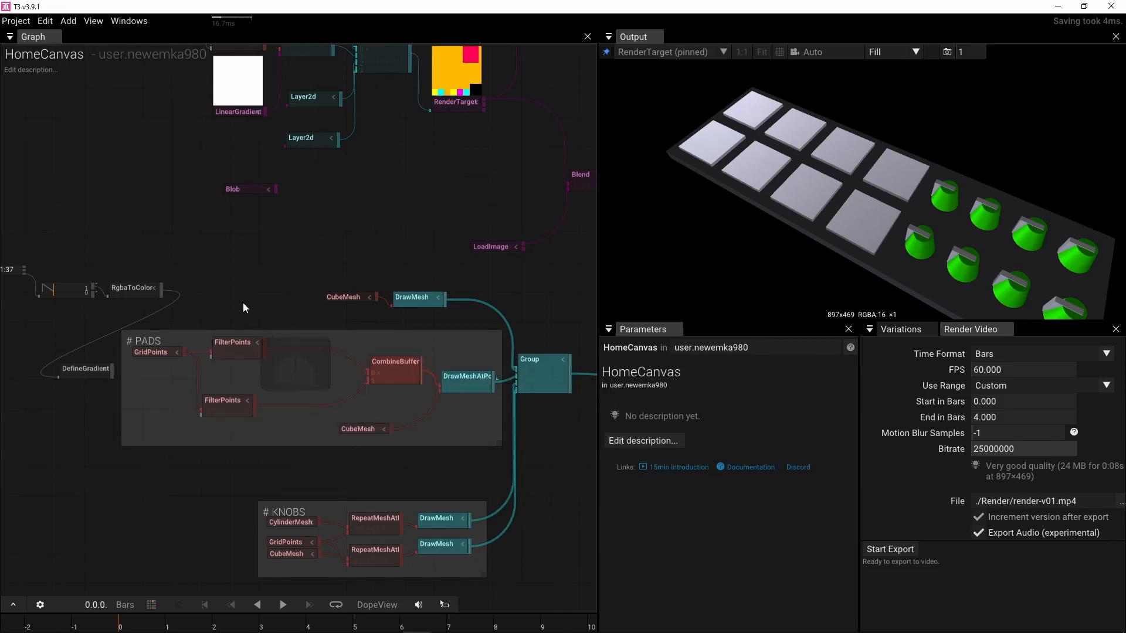
Step: Insert a SpreadPointAttributes node between the upper FilterPoints and CombineBuffers, and connect DefineGradient to its Gradient input
key("Tab")
type("spead")
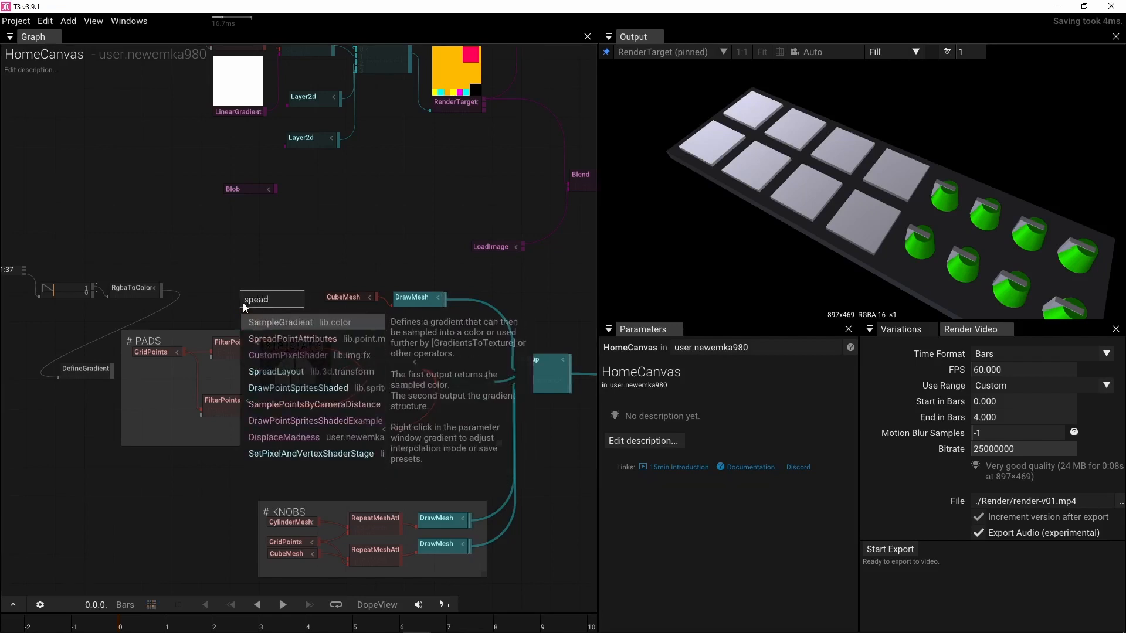
left_click(275, 338)
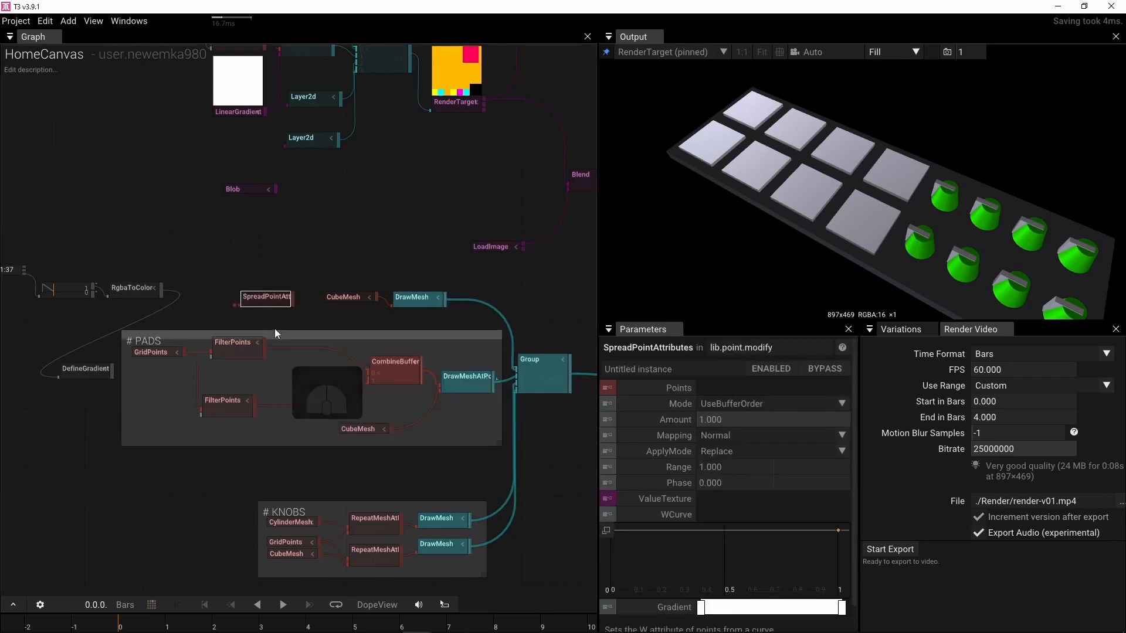
left_click_drag(264, 298, 309, 351)
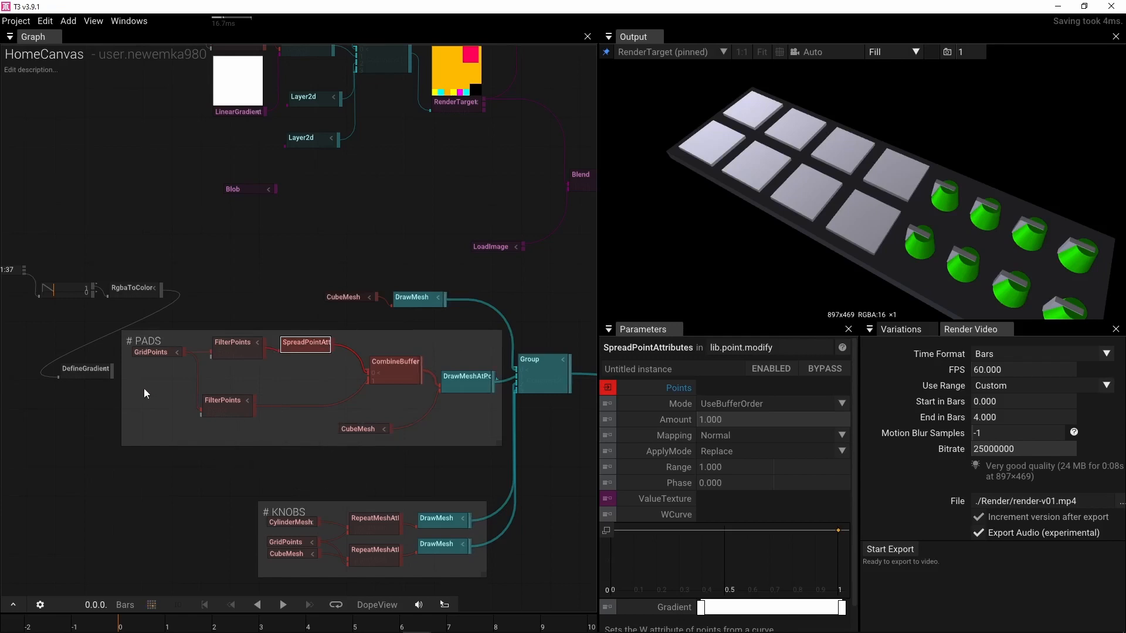
left_click_drag(110, 371, 300, 356)
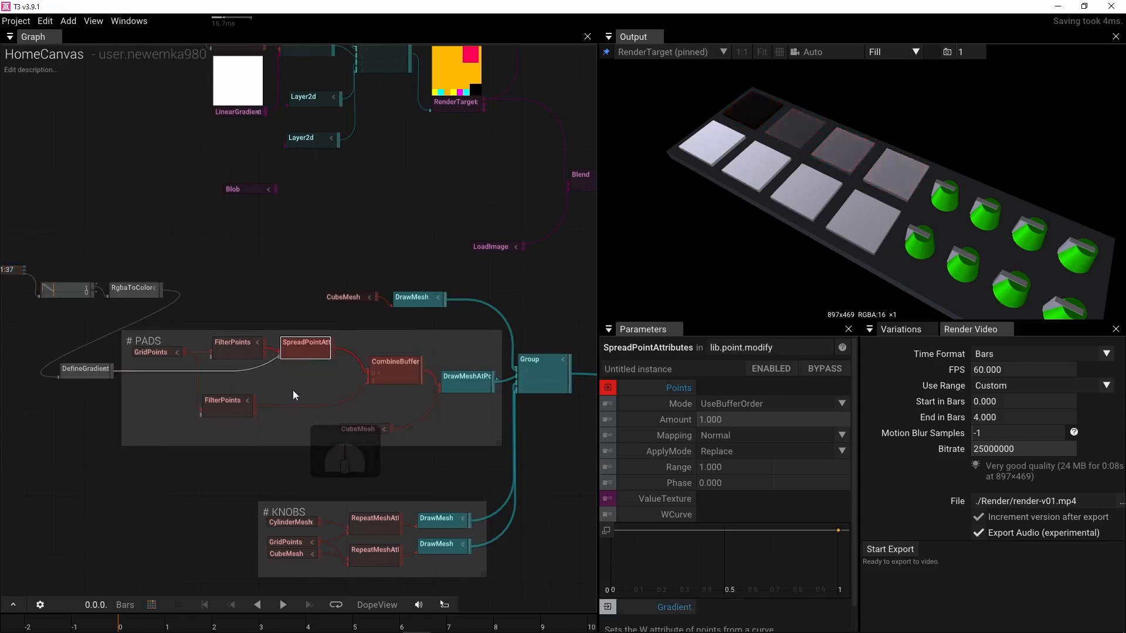
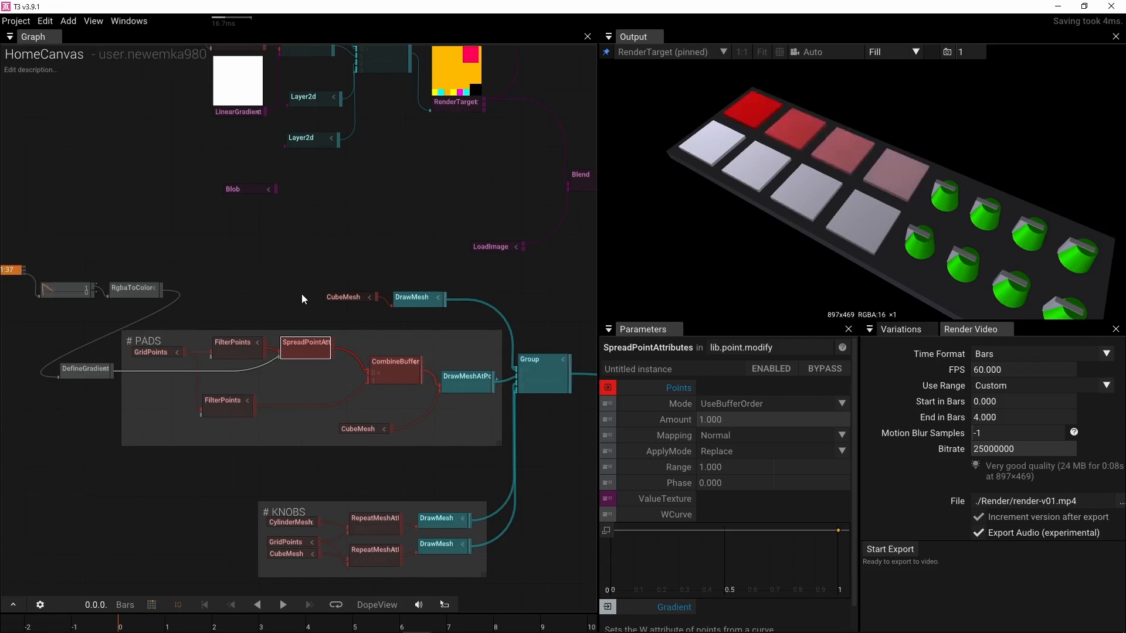
Step: Move the LPD8 MIDI input, curve and RgbaToColor nodes together to the left of DefineGradient
right_click_drag(137, 255, 272, 257)
left_click_drag(106, 254, 155, 337)
right_click_drag(180, 283, 324, 270)
scroll(324, 269, "down", 4)
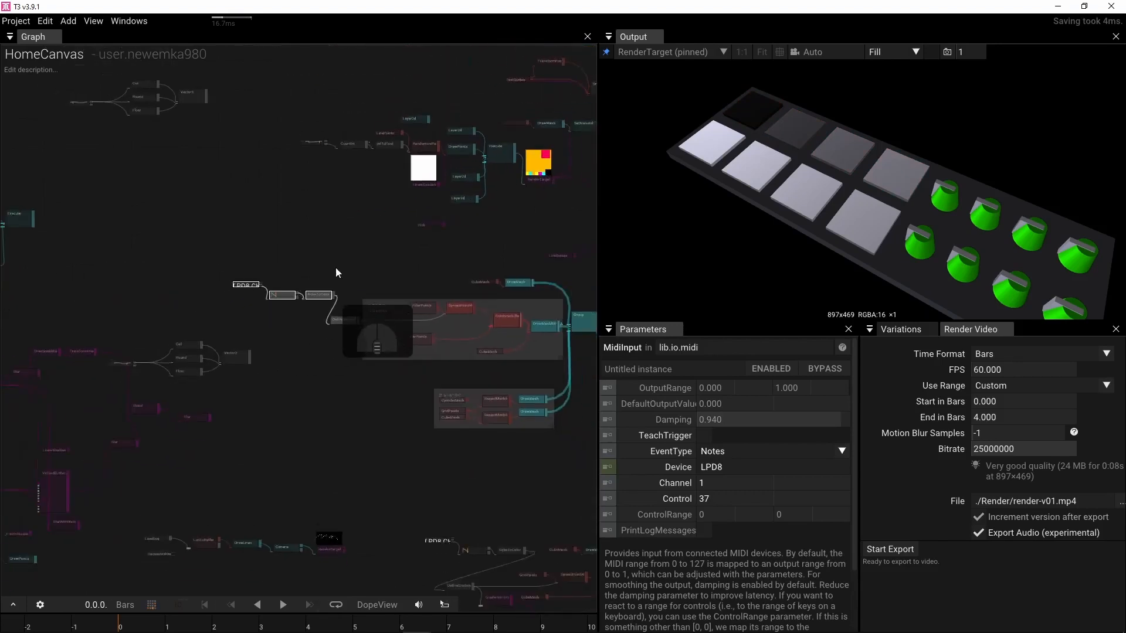
right_click_drag(411, 263, 259, 256)
scroll(259, 257, "down", 1)
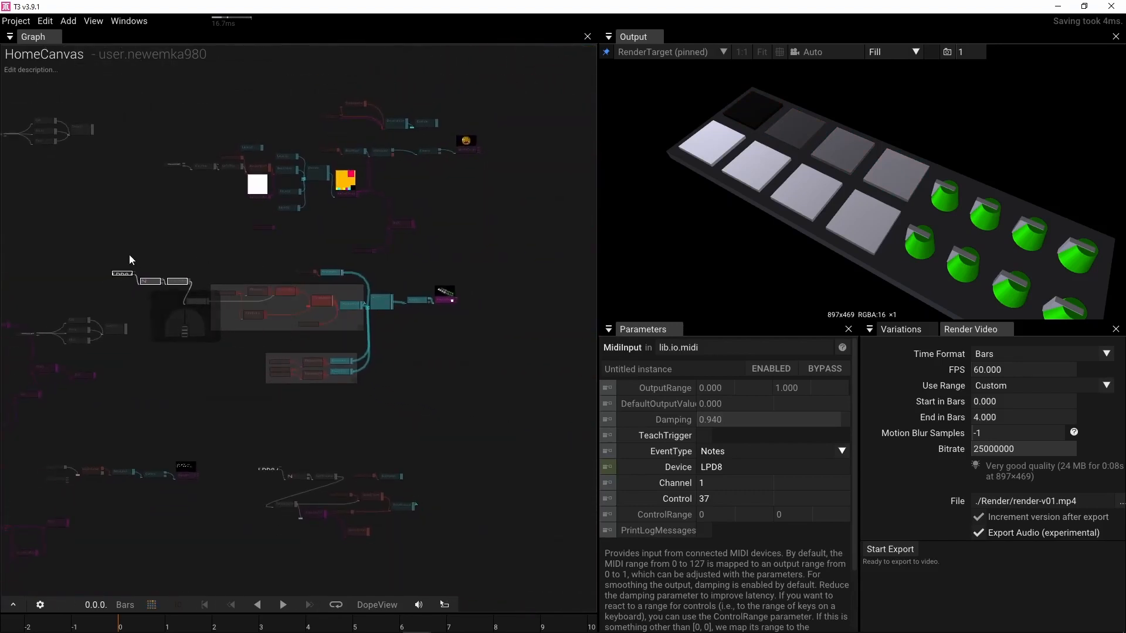
left_click_drag(121, 254, 449, 396)
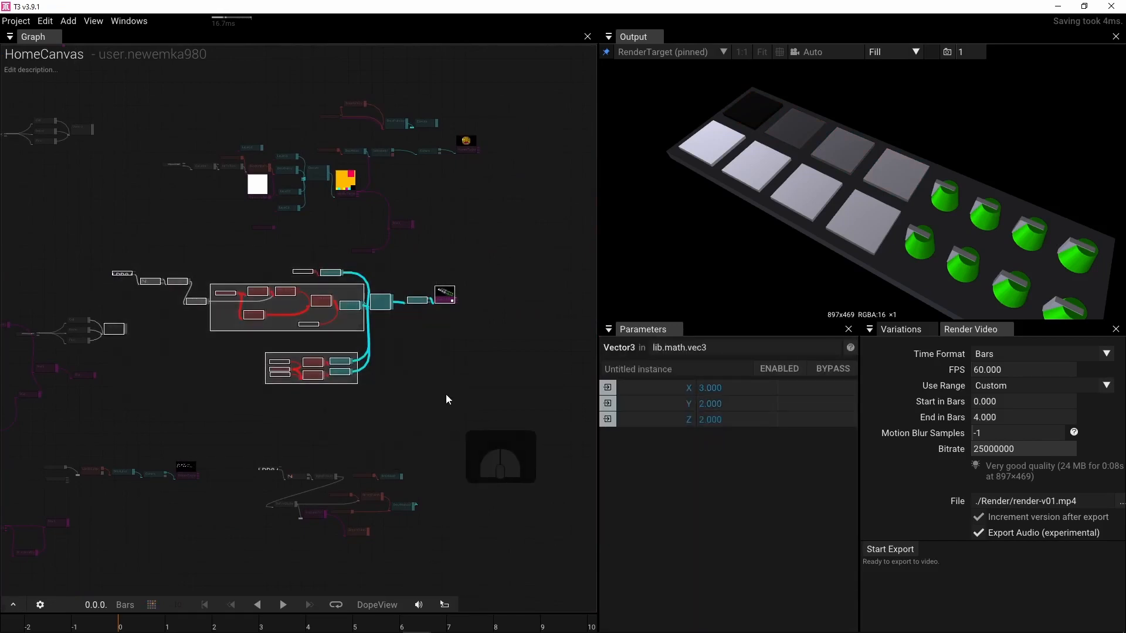
left_click(164, 321)
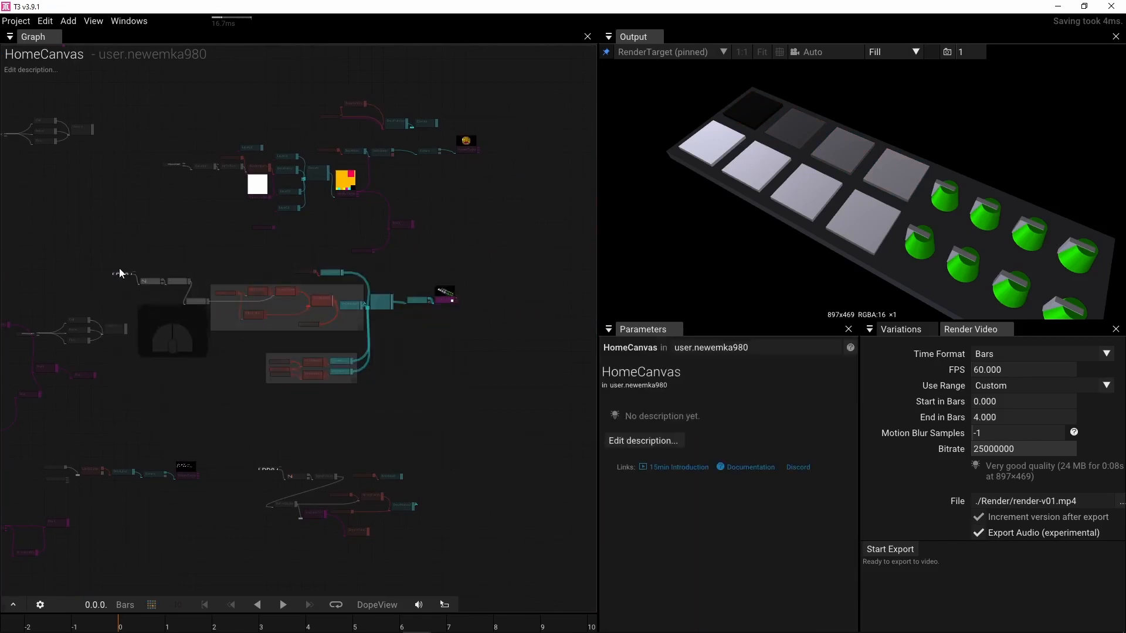
Step: Move the LPD8 MIDI input node above its animation curve node
left_click_drag(123, 273, 159, 246)
left_click(475, 399)
right_click_drag(450, 261, 209, 262)
left_click_drag(210, 297, 579, 298)
right_click_drag(527, 234, 209, 223)
right_click_drag(243, 298, 407, 262)
left_click(406, 261)
scroll(192, 233, "up", 4)
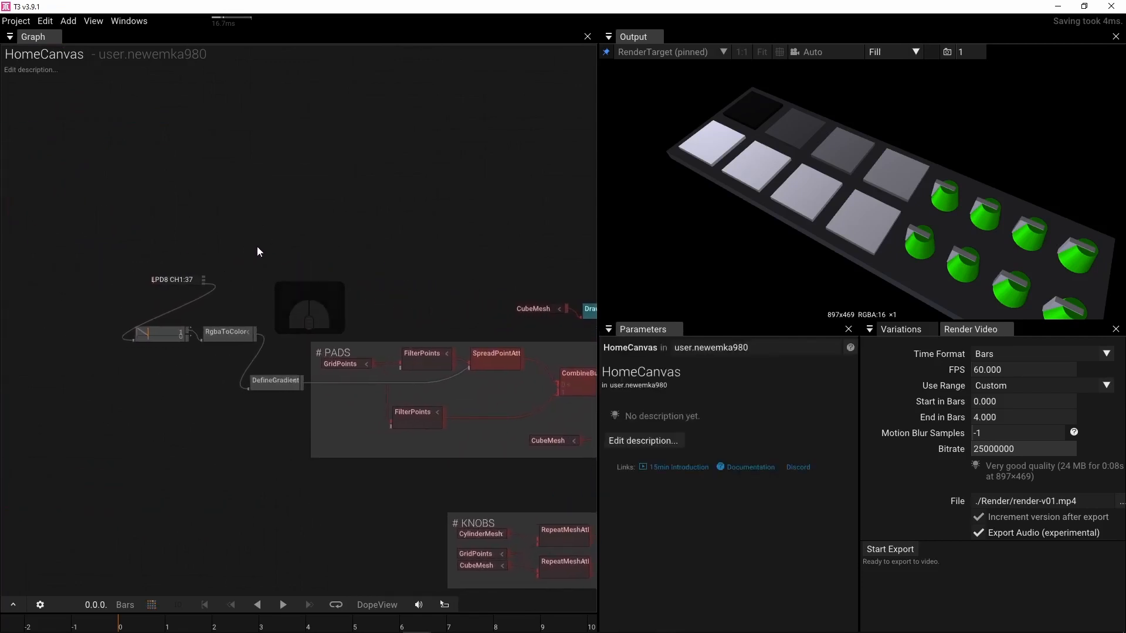
Step: Set the DefineGradient positions to 0.1 for Color2Pos, 0.2 for Color3Pos and 0.3 for Color4Pos
left_click(266, 373)
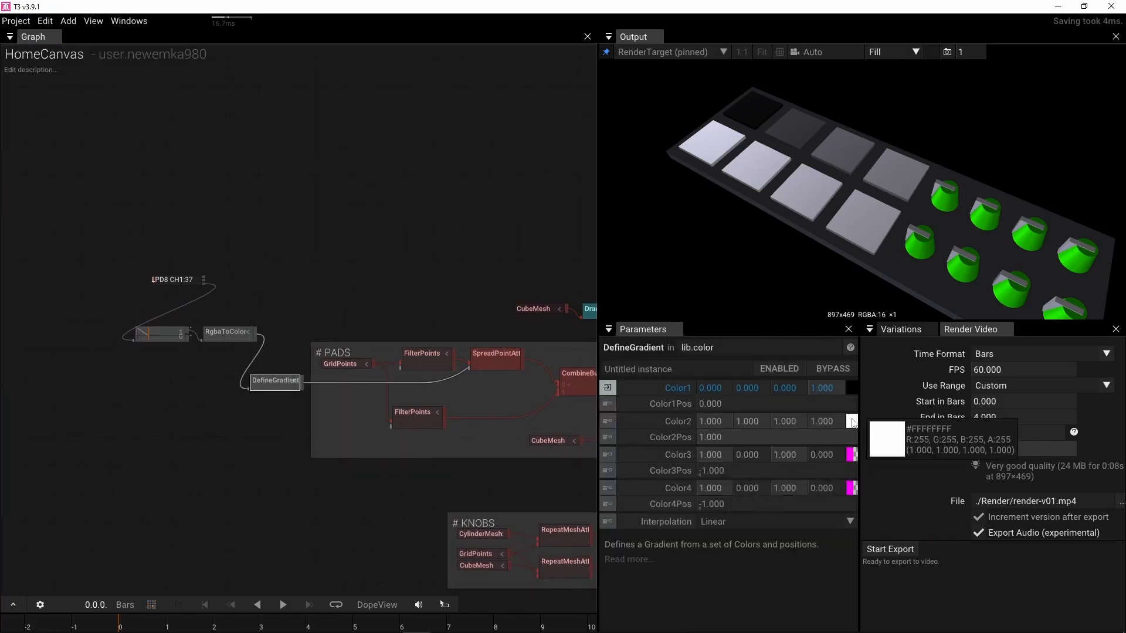
left_click(748, 443)
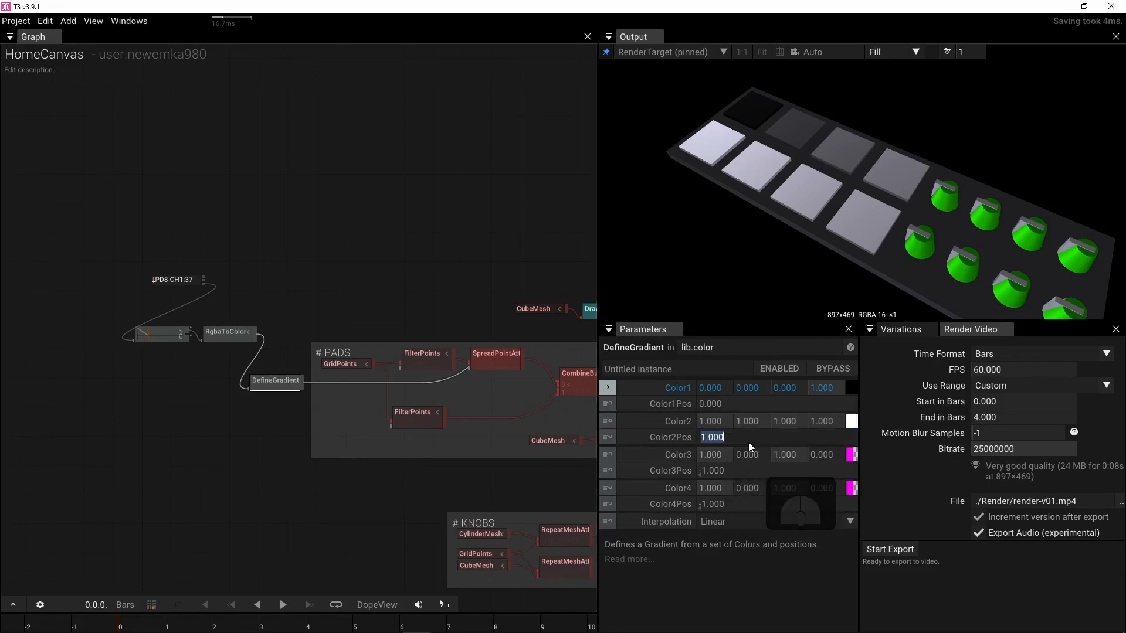
type("0.1")
key("Return")
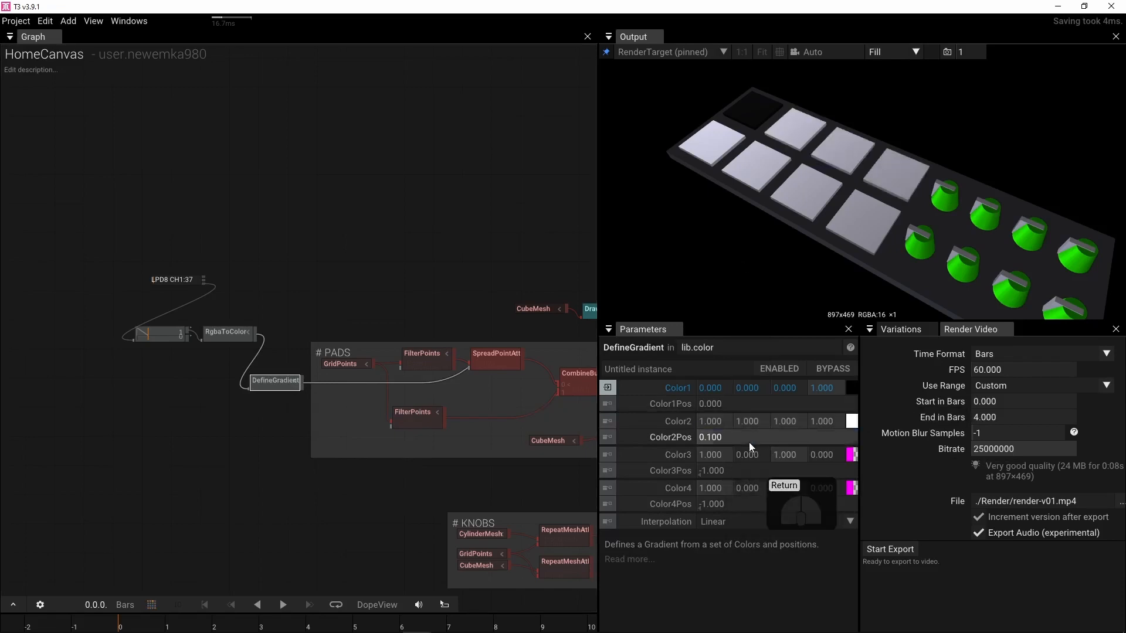
left_click(752, 466)
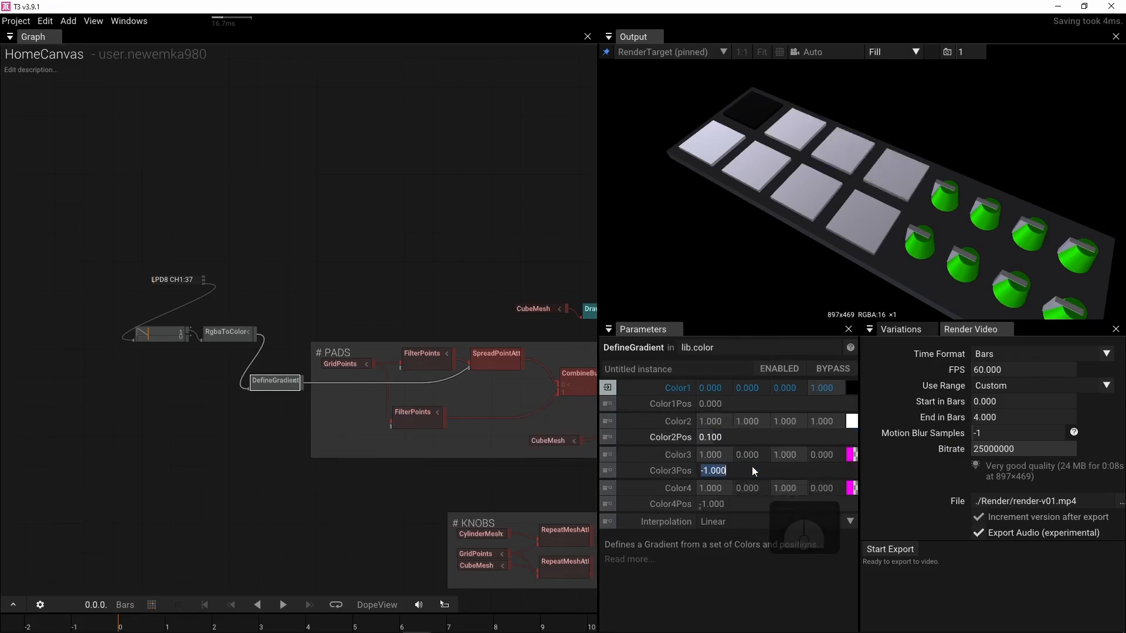
type(".2")
key("Return")
left_click(728, 508)
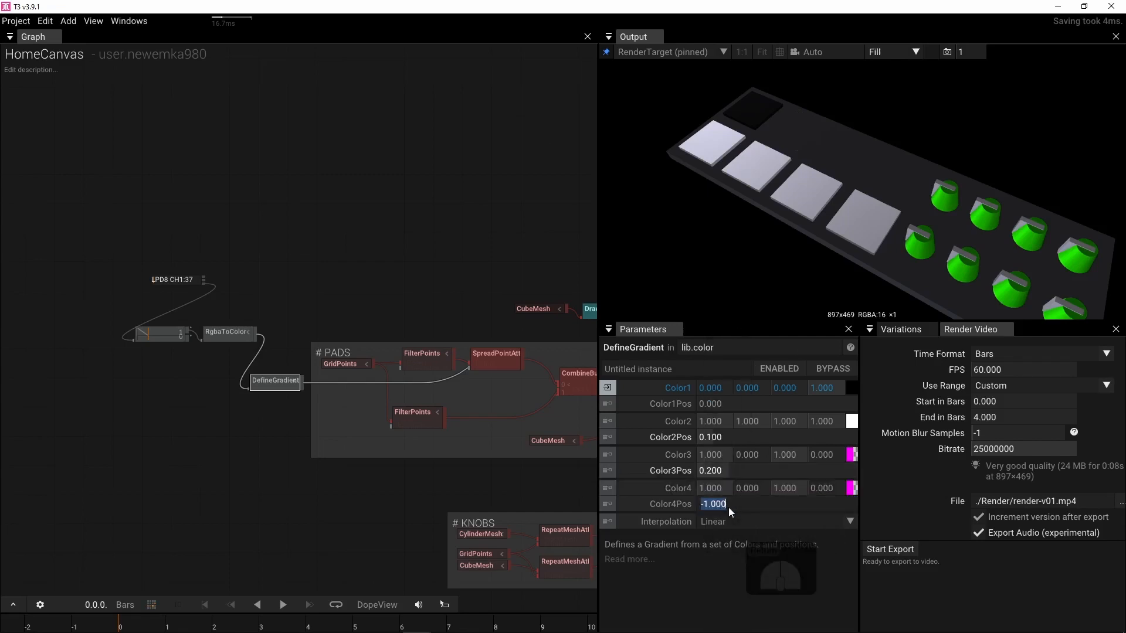
type(".3")
key("Return")
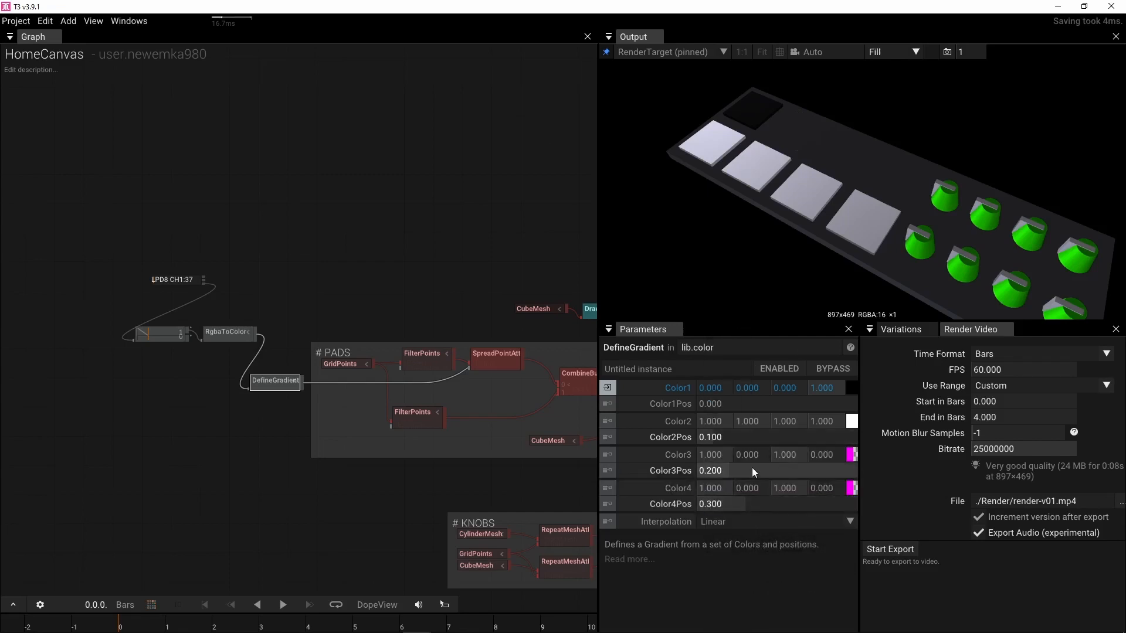
Step: Realign the LPD8, curve and RgbaToColor chain in one row above DefineGradient and duplicate it three times
left_click_drag(176, 282, 84, 330)
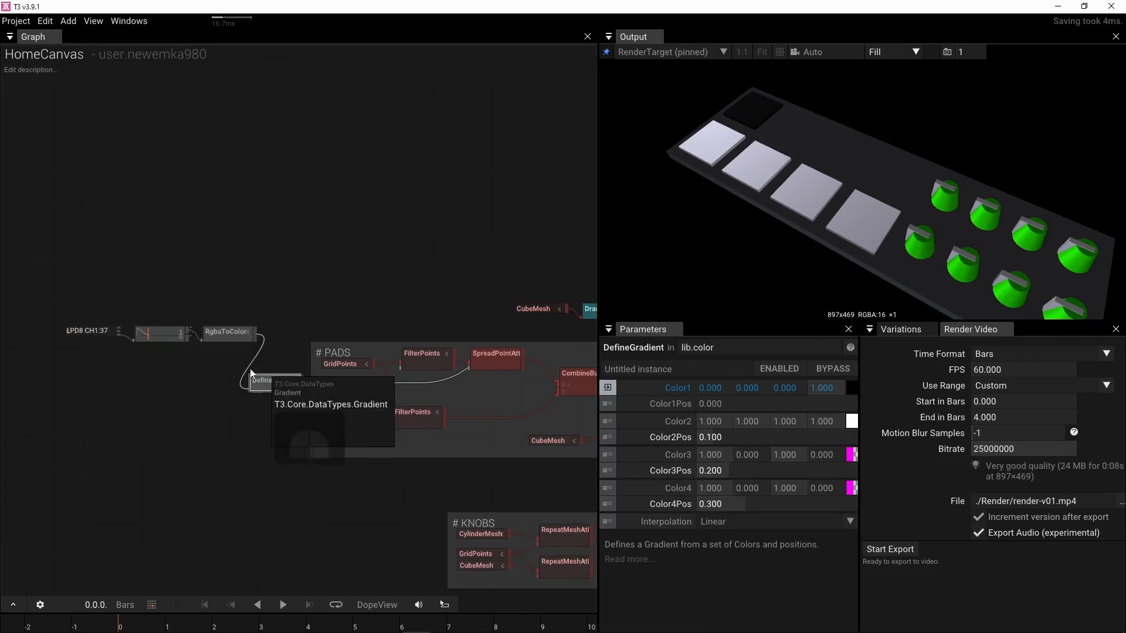
left_click_drag(113, 367, 188, 286)
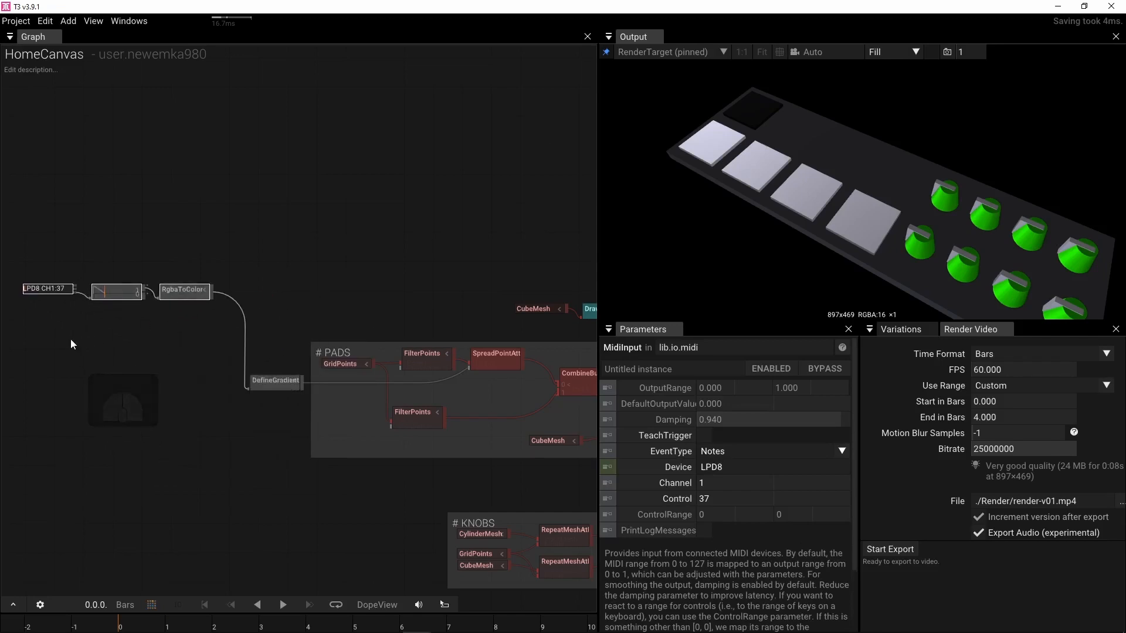
key("ctrl+d")
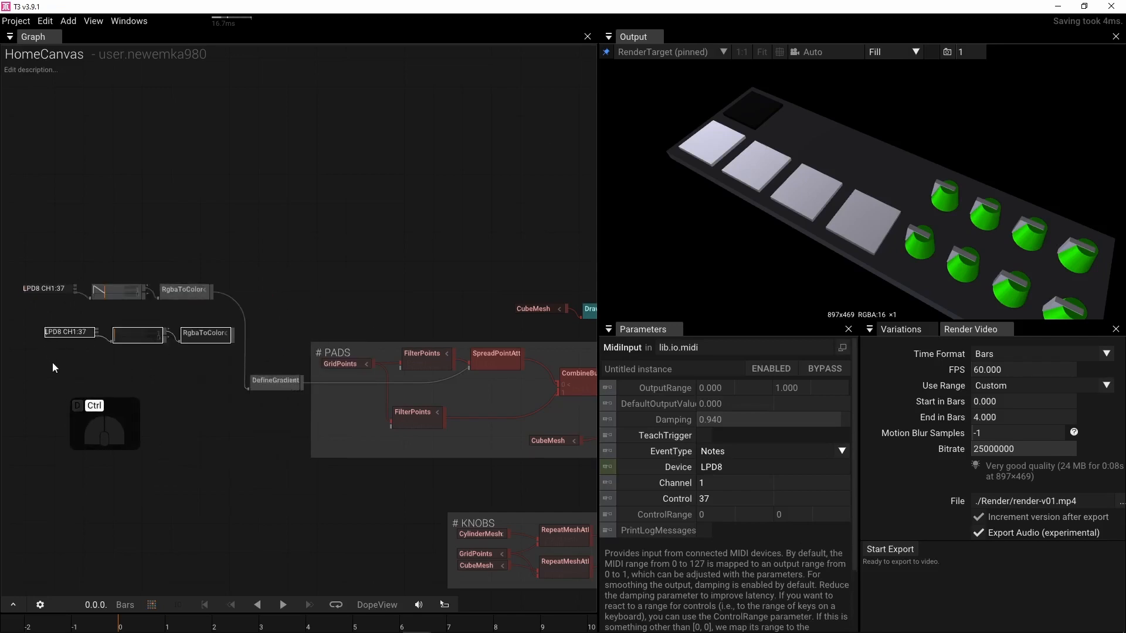
key("ctrl+d")
key("ctrl+d")
Step: Stack the three duplicated MIDI-to-color chains in evenly spaced rows directly below the original chain
left_click_drag(24, 321, 174, 320)
left_click_drag(226, 356, 67, 373)
left_click_drag(217, 374, 54, 410)
left_click_drag(230, 396, 190, 368)
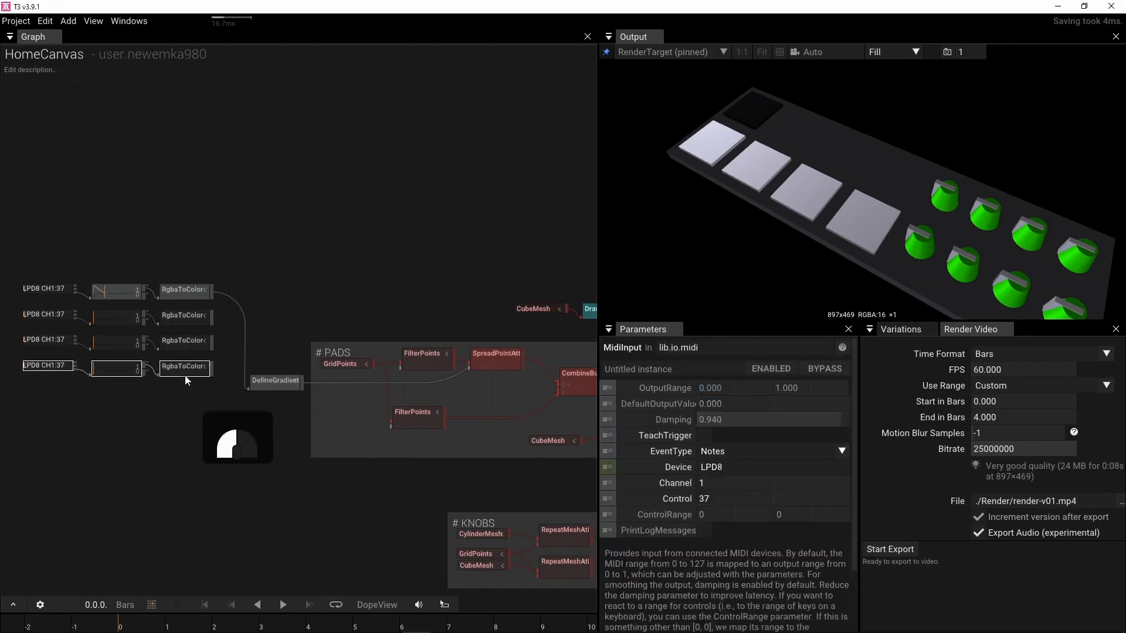
right_click_drag(91, 411, 191, 420)
left_click(178, 421)
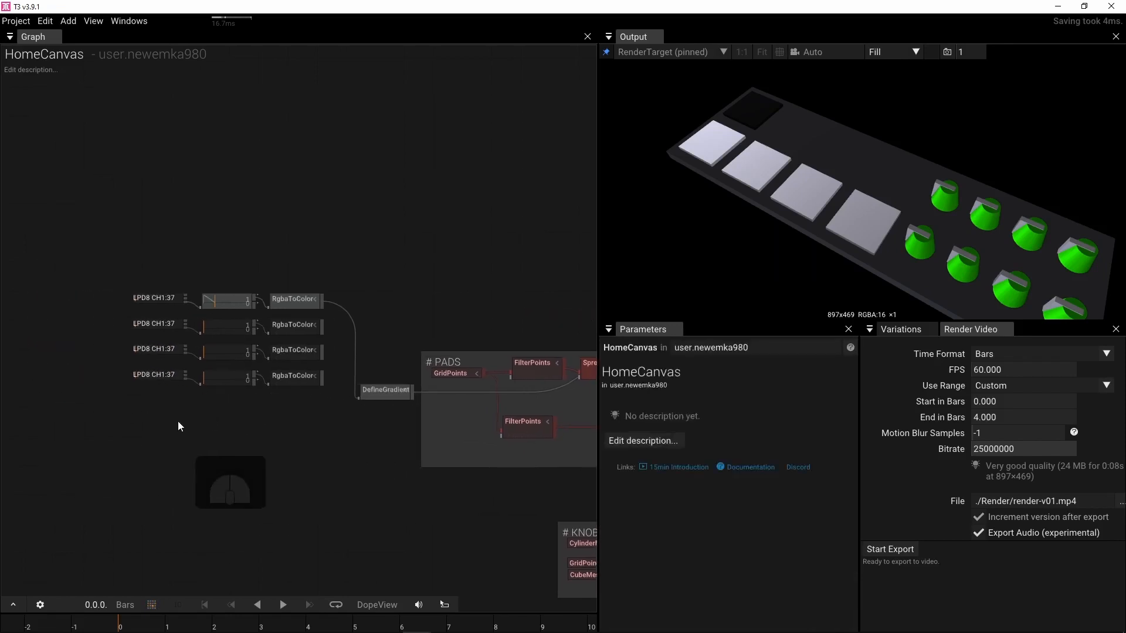
scroll(324, 390, "up", 3)
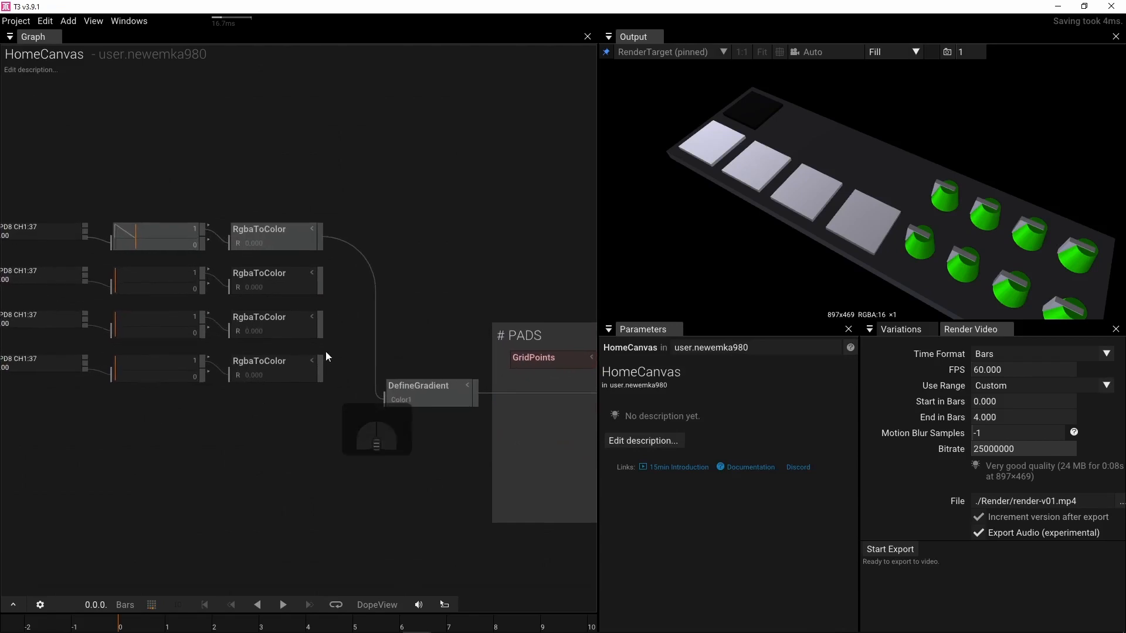
Step: Connect the three duplicated RgbaToColor nodes to the Color2, Color3 and Color4 inputs of DefineGradient
left_click_drag(320, 281, 394, 419)
left_click_drag(320, 375, 387, 432)
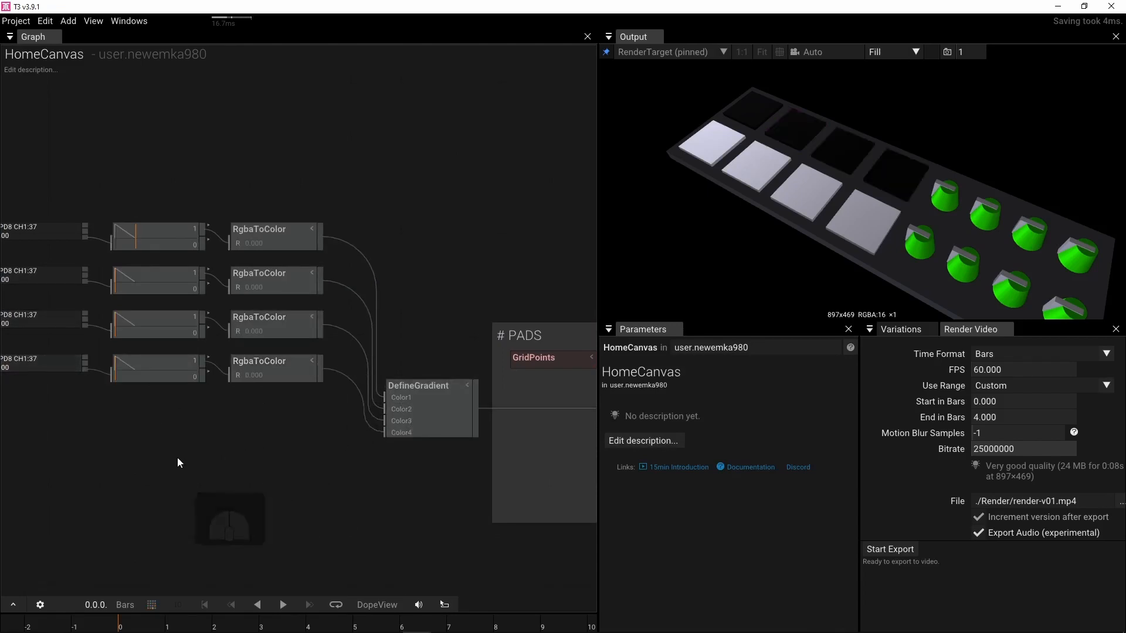
Step: Use TeachTrigger to assign the second row's LPD8 MIDI input to control 38
right_click_drag(176, 460, 314, 465)
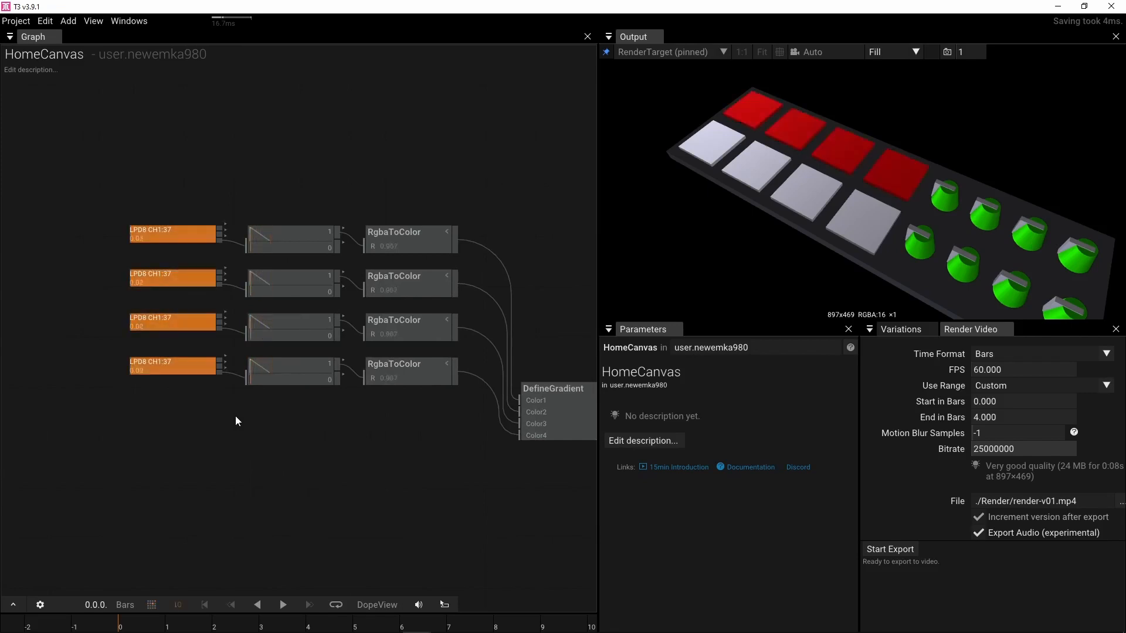
left_click(148, 276)
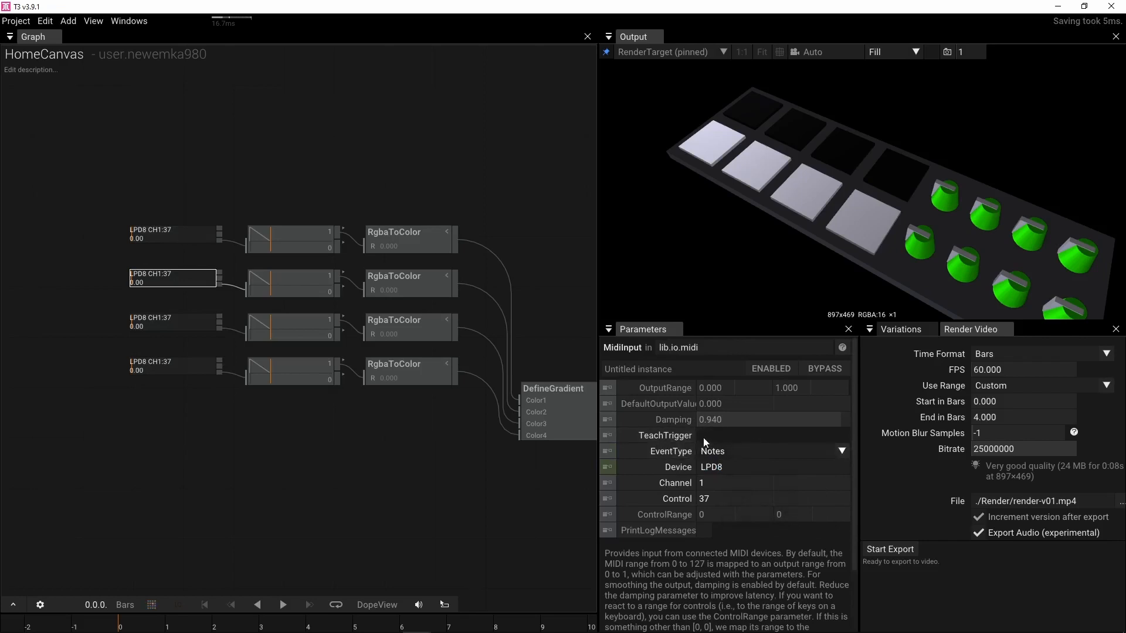
left_click(702, 437)
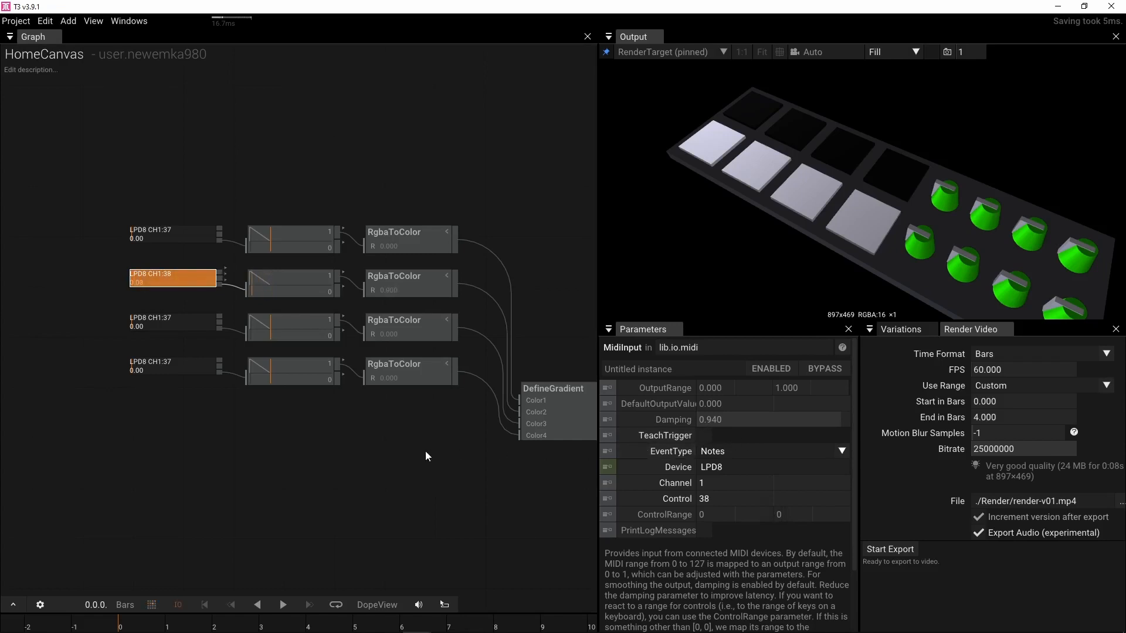
right_click_drag(457, 464, 247, 467)
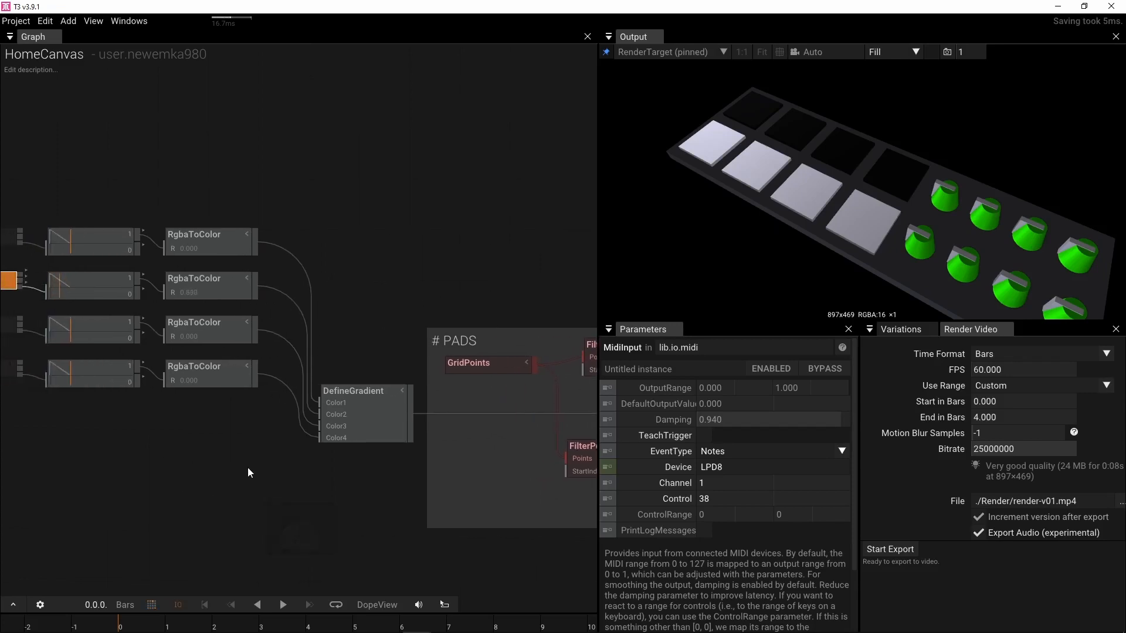
right_click_drag(172, 469, 375, 476)
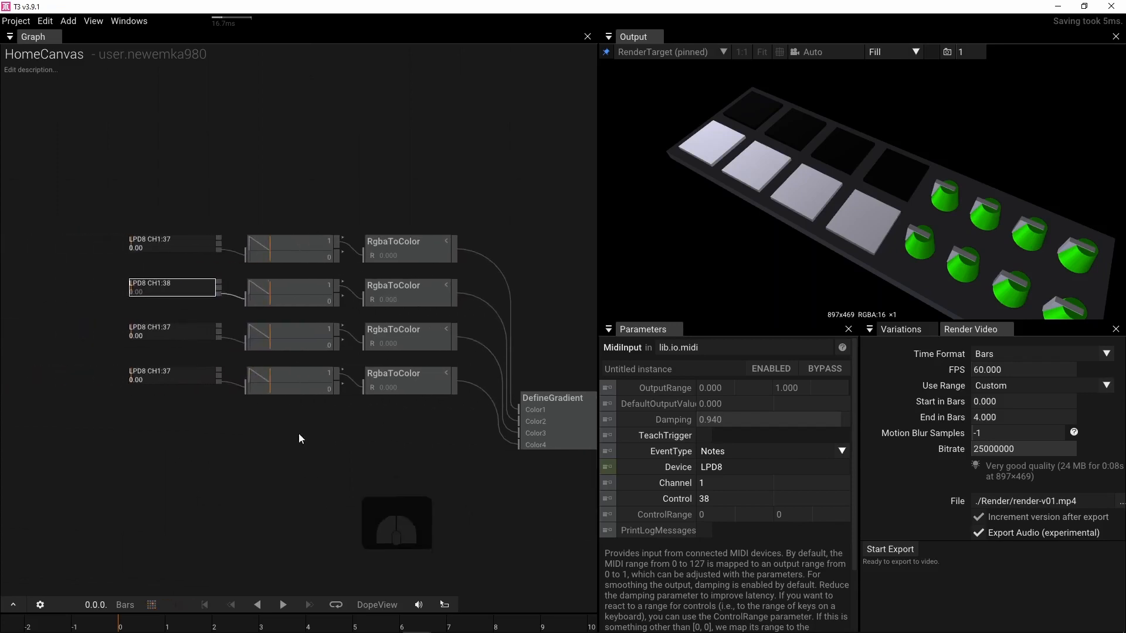
Step: Use TeachTrigger to assign the third row's MIDI input to control 46 and the fourth row's to control 44
left_click(150, 323)
left_click(155, 330)
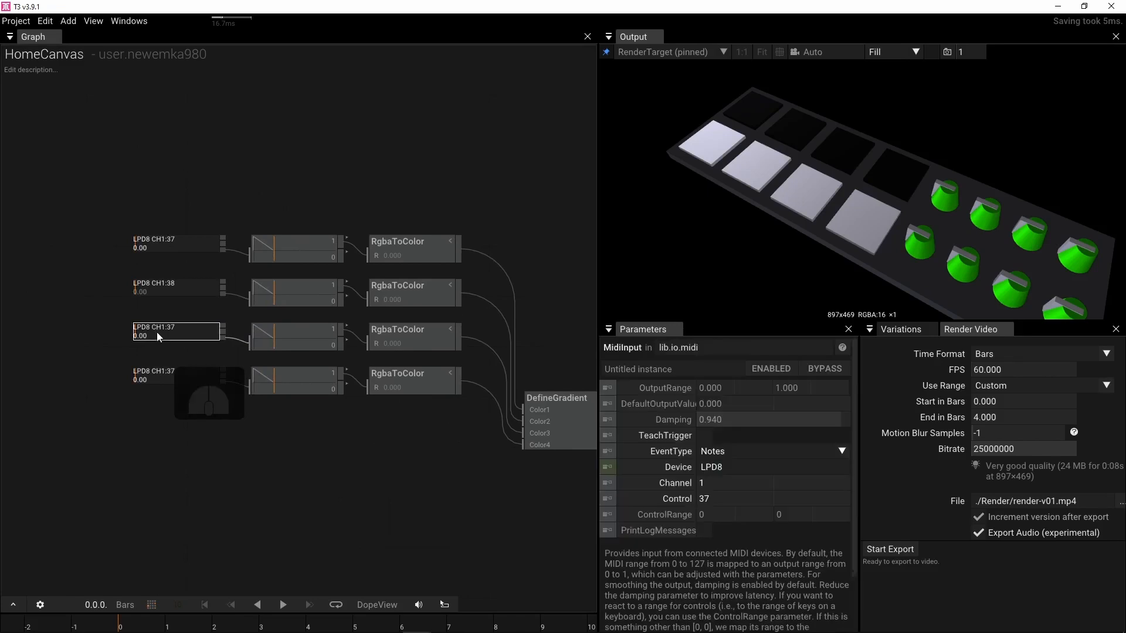
left_click(706, 435)
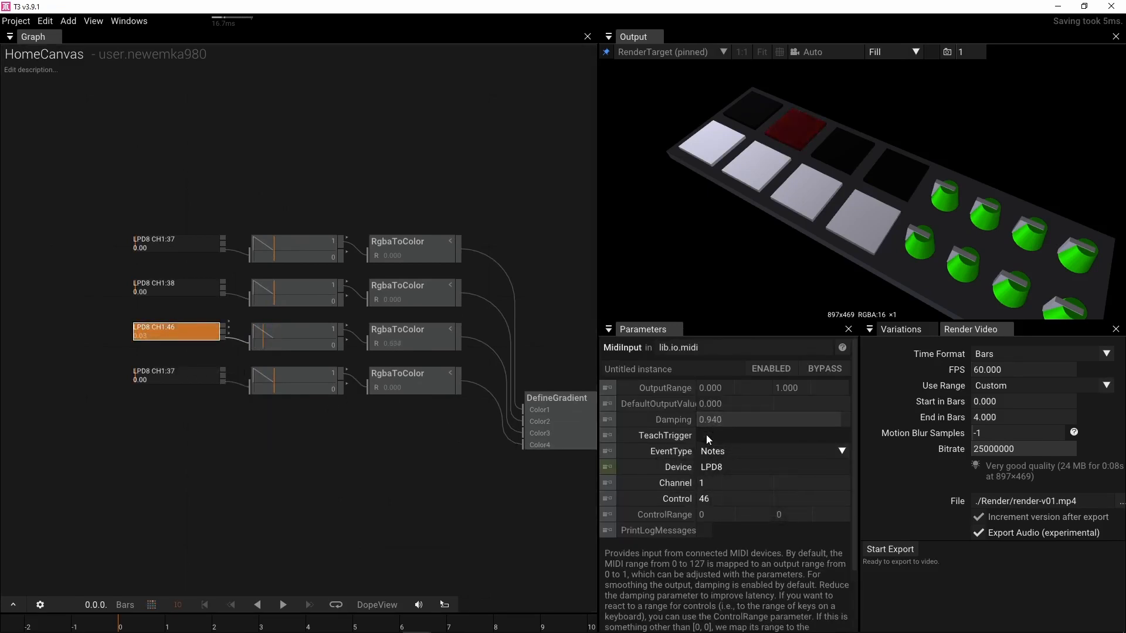
left_click(166, 373)
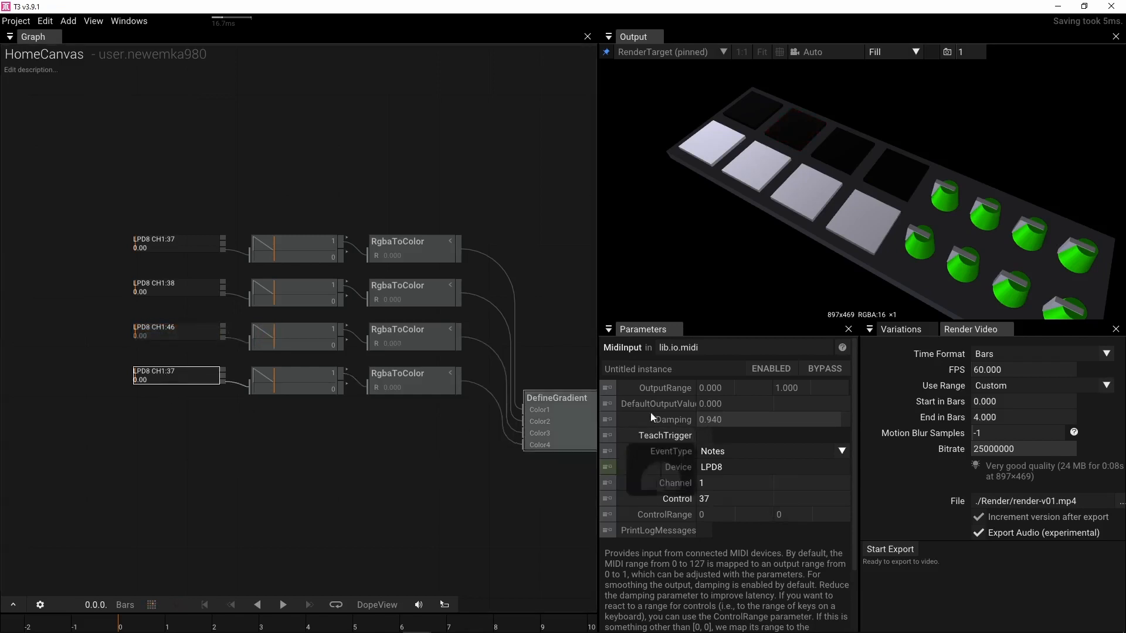
left_click(706, 434)
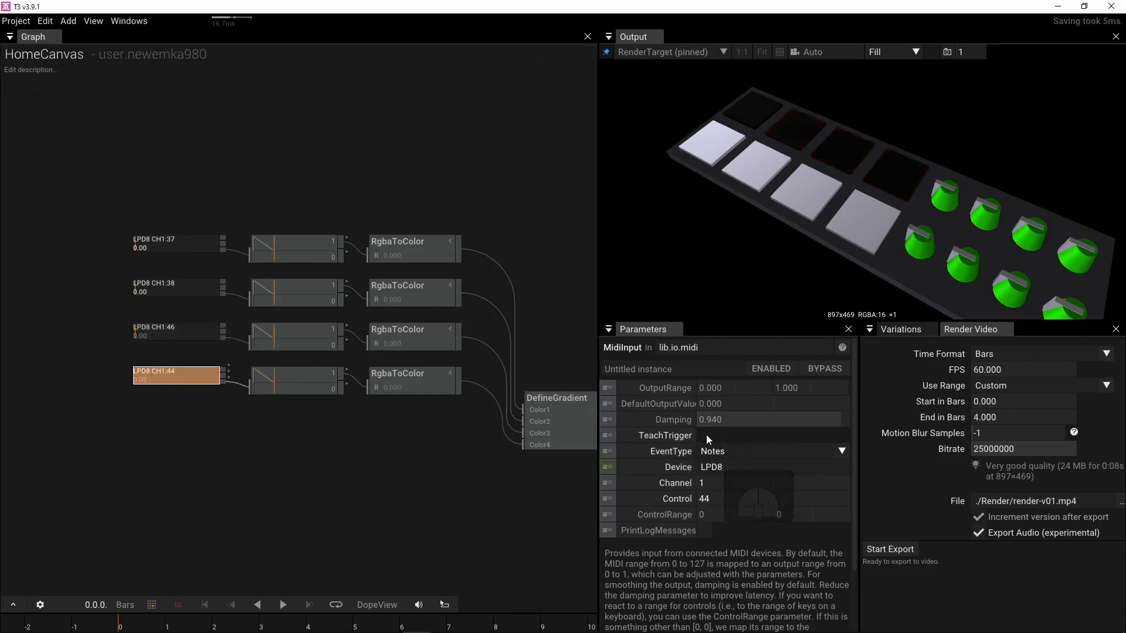
left_click(280, 431)
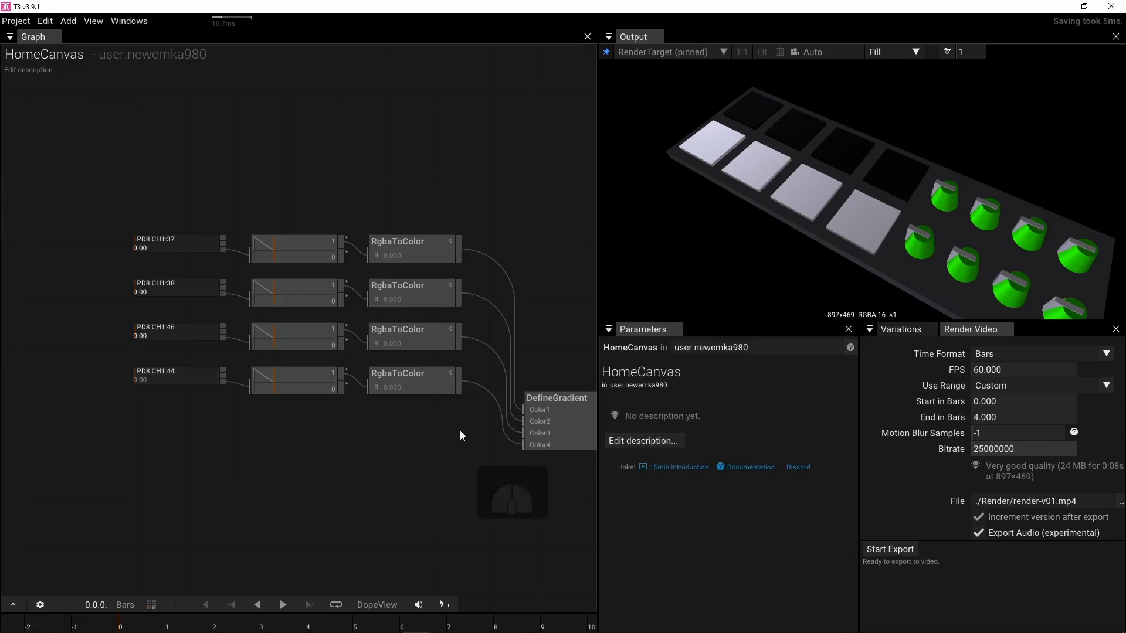
Step: Try the Hold interpolation on DefineGradient and reset it to the default Linear
left_click(560, 426)
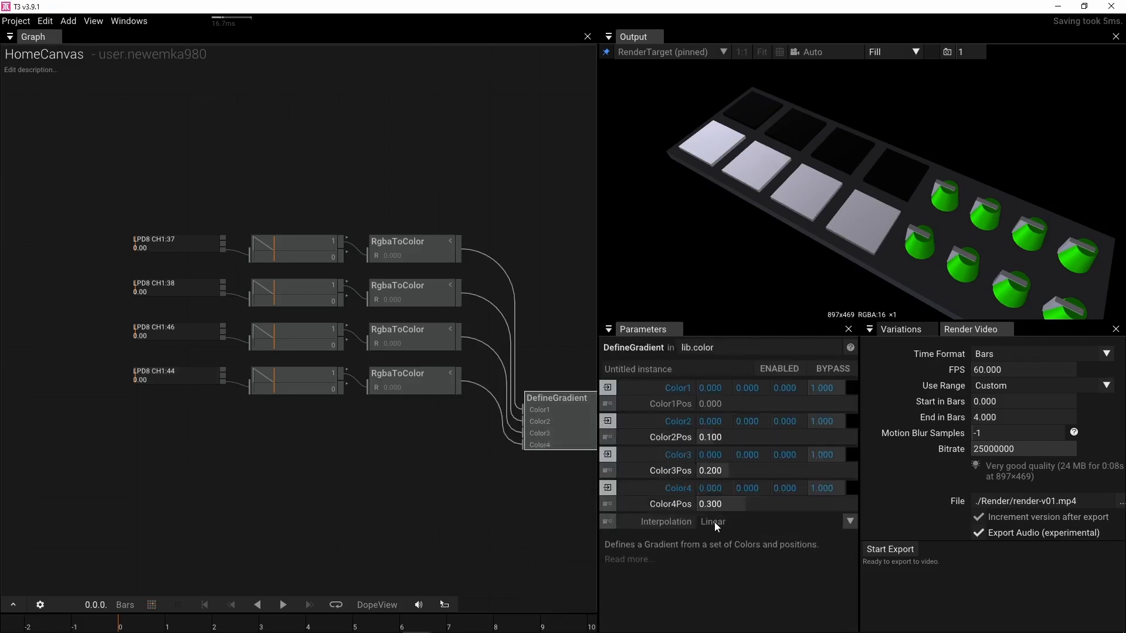
left_click(850, 522)
left_click(768, 549)
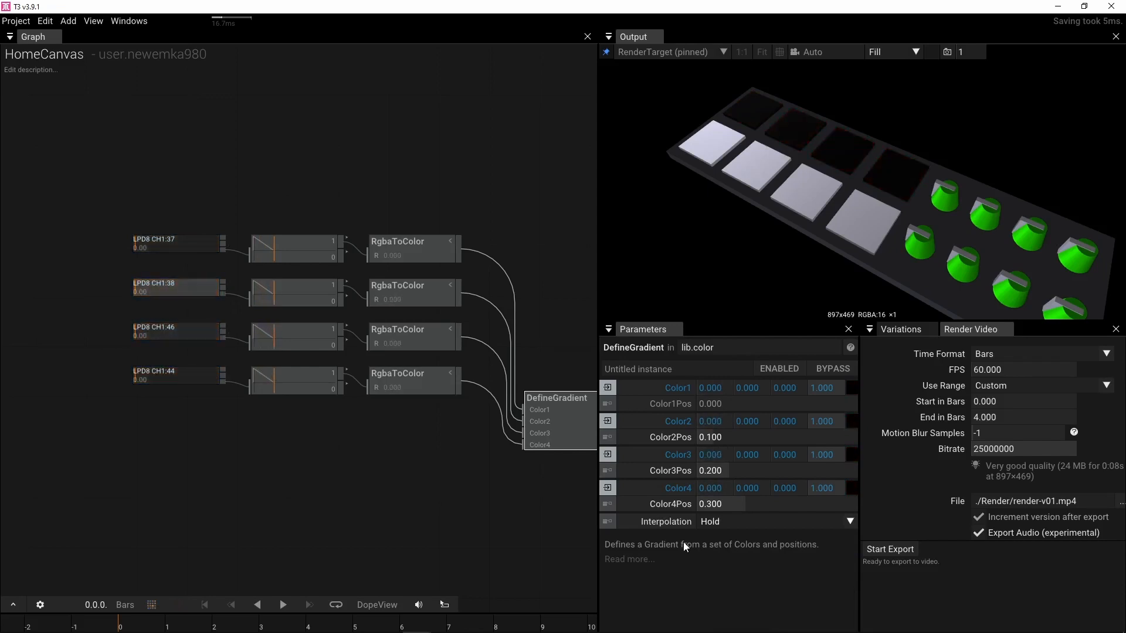
left_click(629, 521)
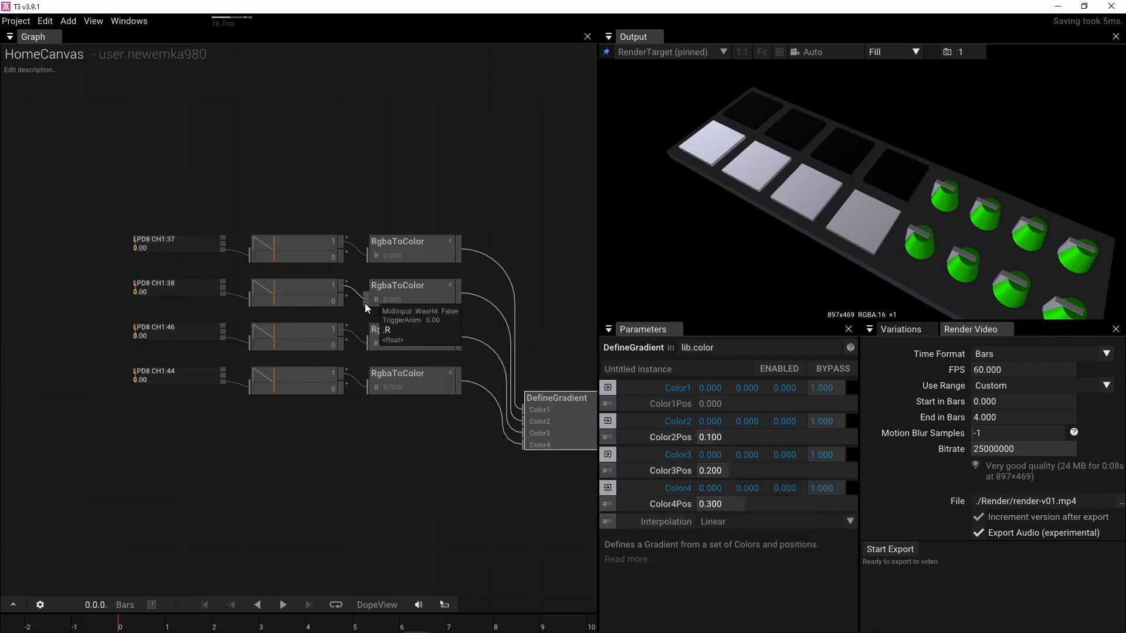
Step: Disconnect the animation curve from the second row's RgbaToColor and set its R value to 1
left_click_drag(365, 306, 426, 299)
left_click(426, 296)
left_click(663, 431)
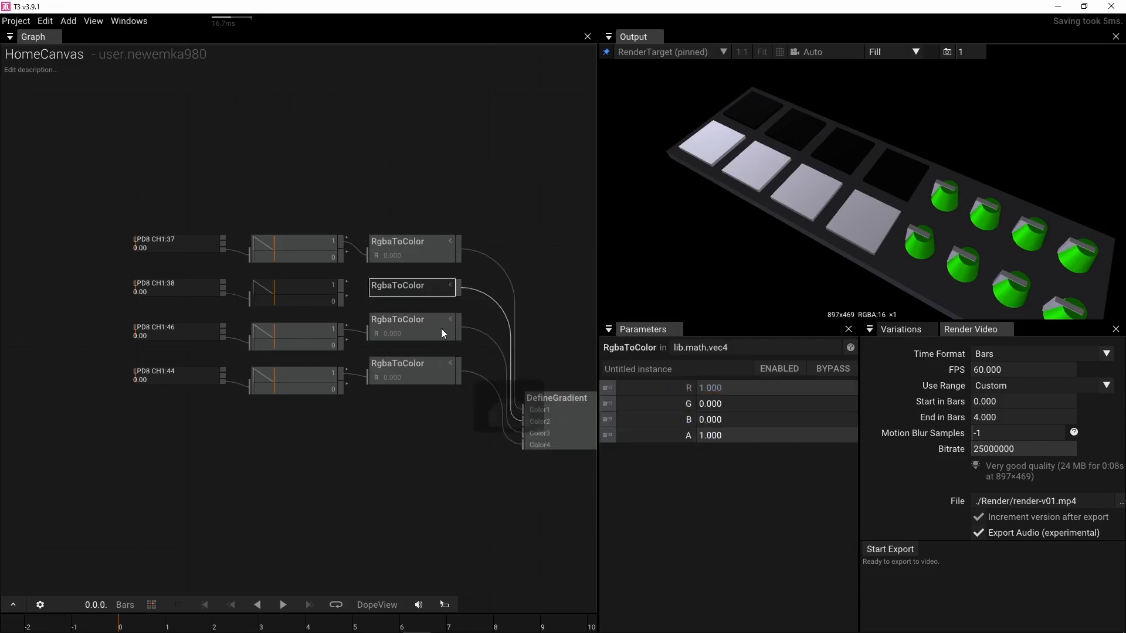
left_click(417, 288)
Step: Set DefineGradient's Color2Pos to 0.25, Color3Pos to 0.5 and Color4Pos to 0.75, and reconnect the second curve to its RgbaToColor's R input
left_click(539, 402)
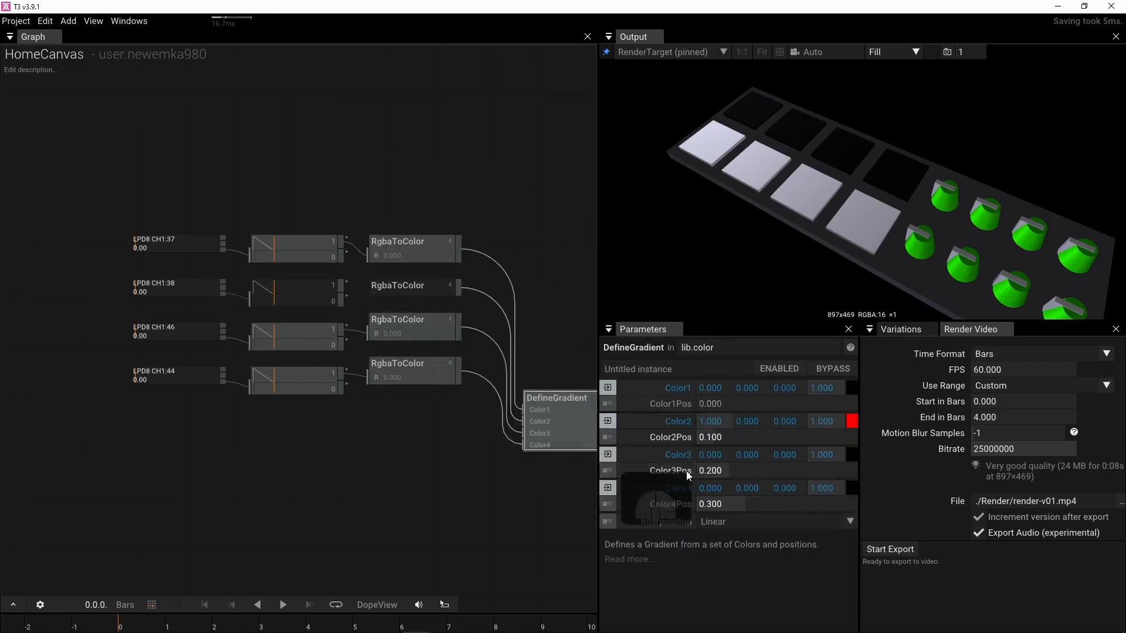
left_click_drag(722, 436, 767, 433)
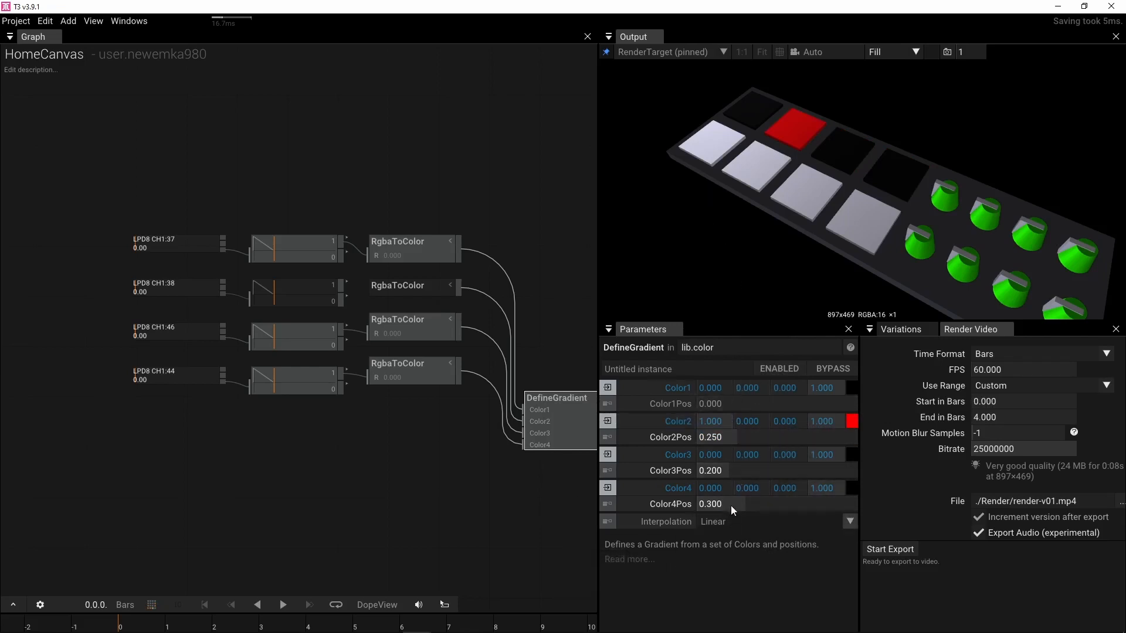
left_click(736, 471)
type(".")
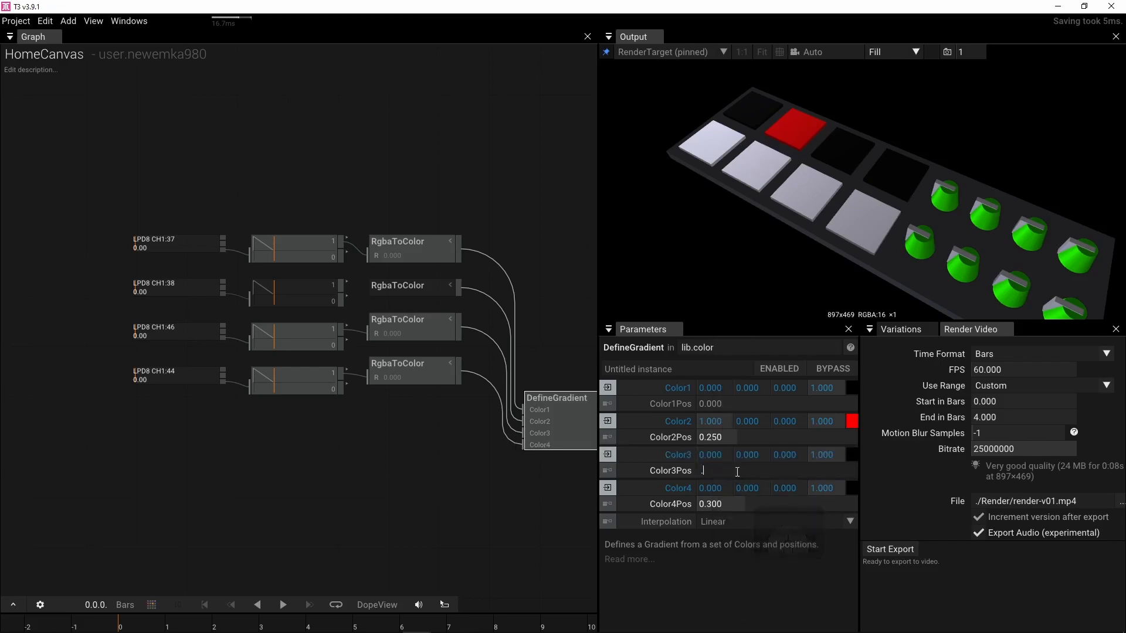
type("5")
key("Return")
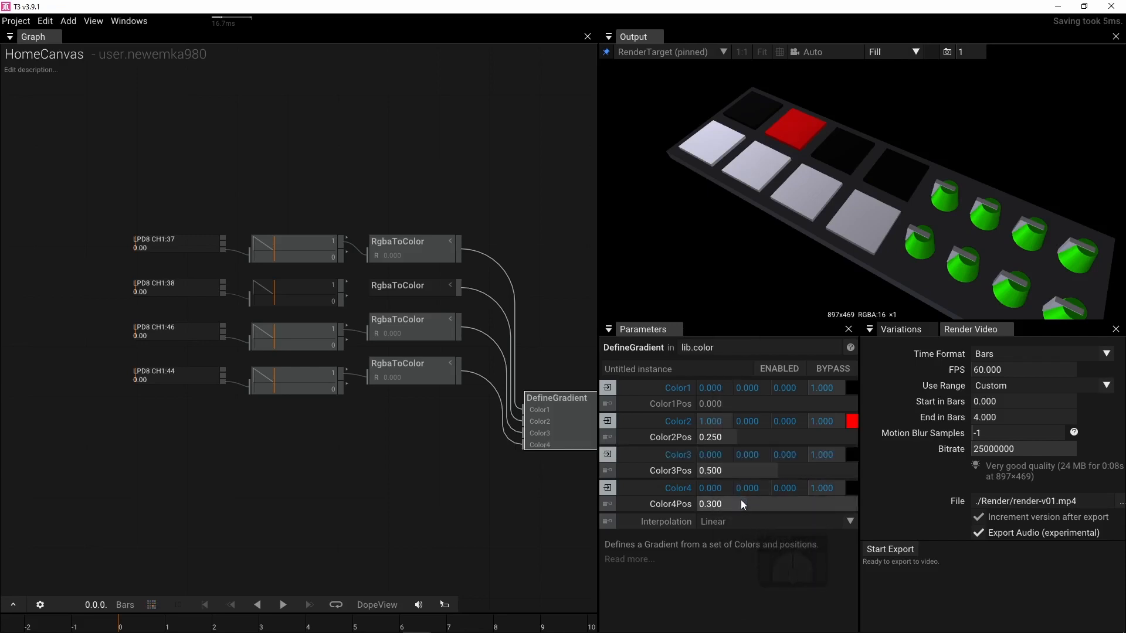
left_click(741, 501)
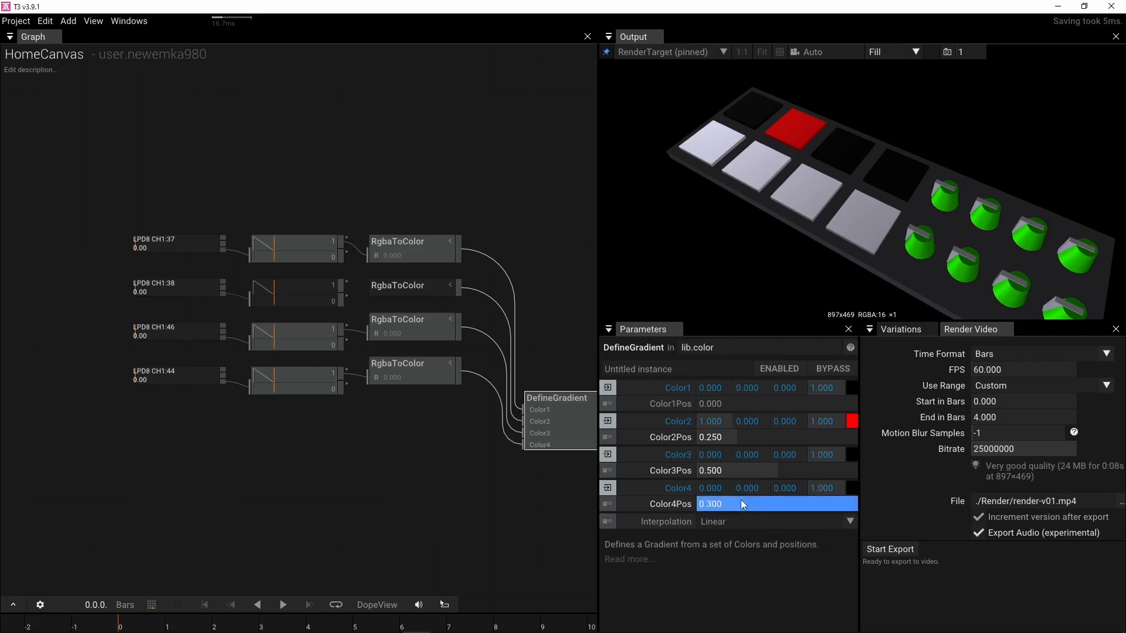
type(".7")
key("Return")
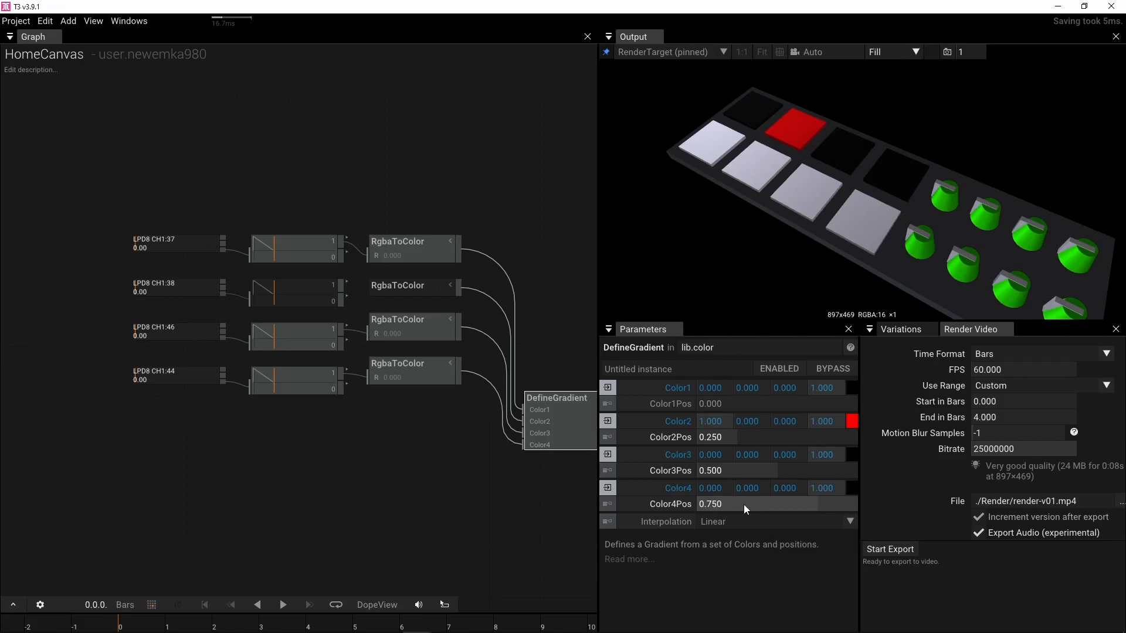
left_click_drag(340, 284, 360, 300)
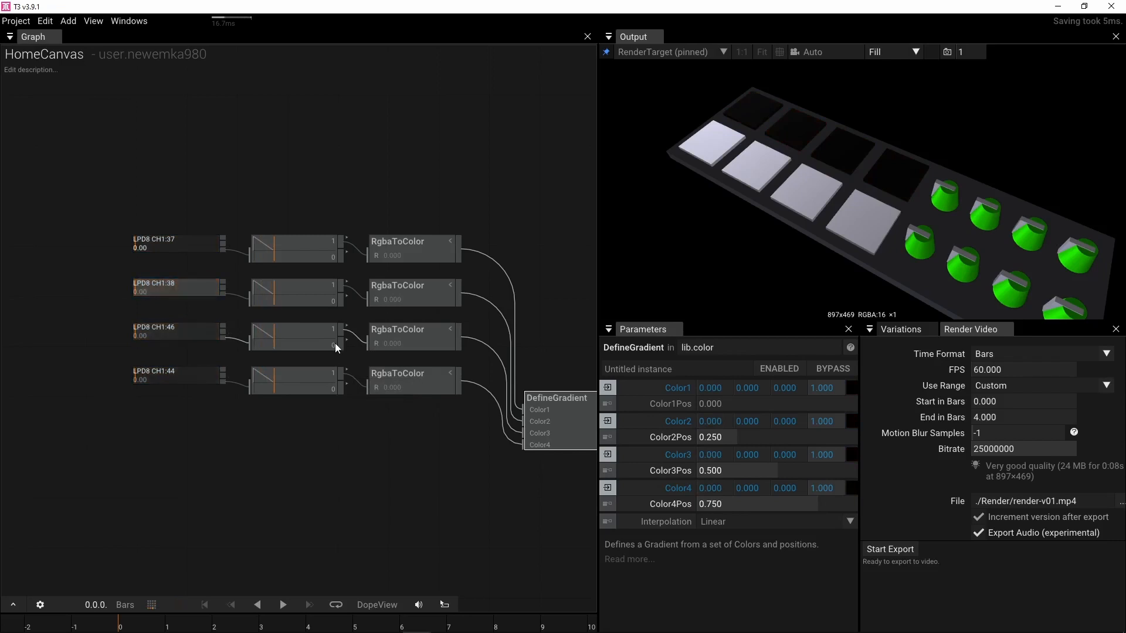
Step: Try 0.9 for DefineGradient's Color4Pos and return it to 0.75
left_click(725, 504)
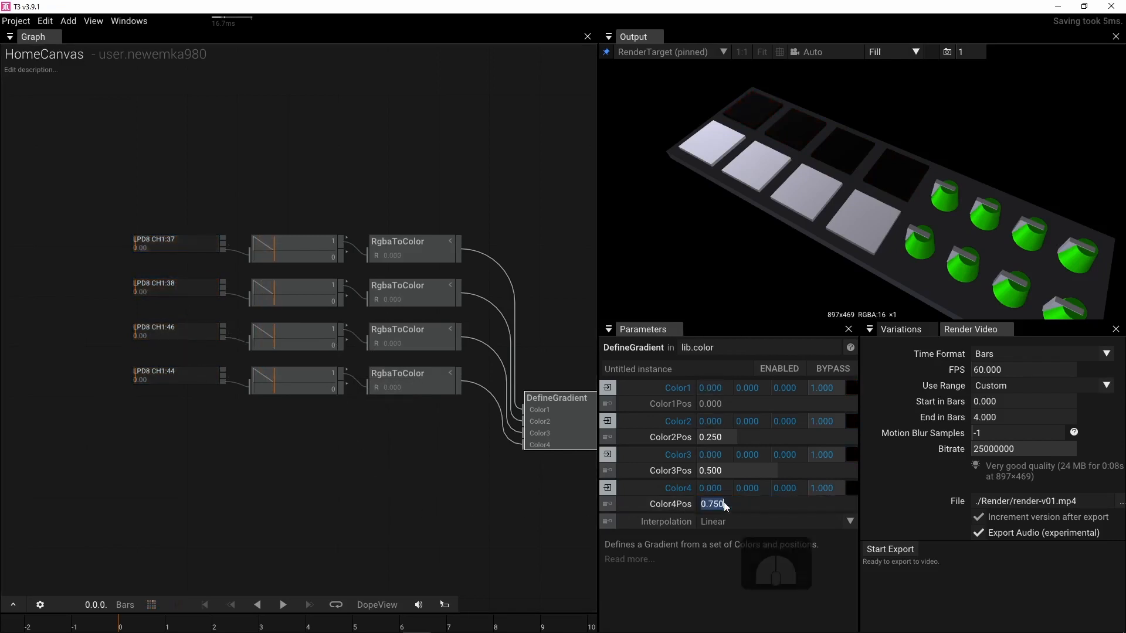
type(".9")
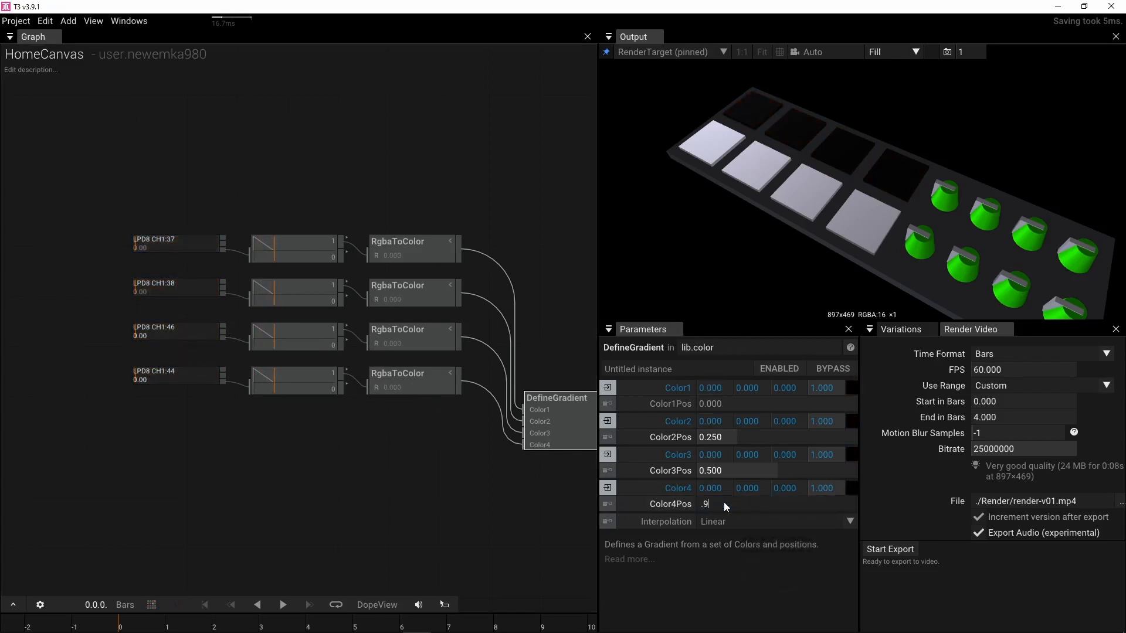
key("Return")
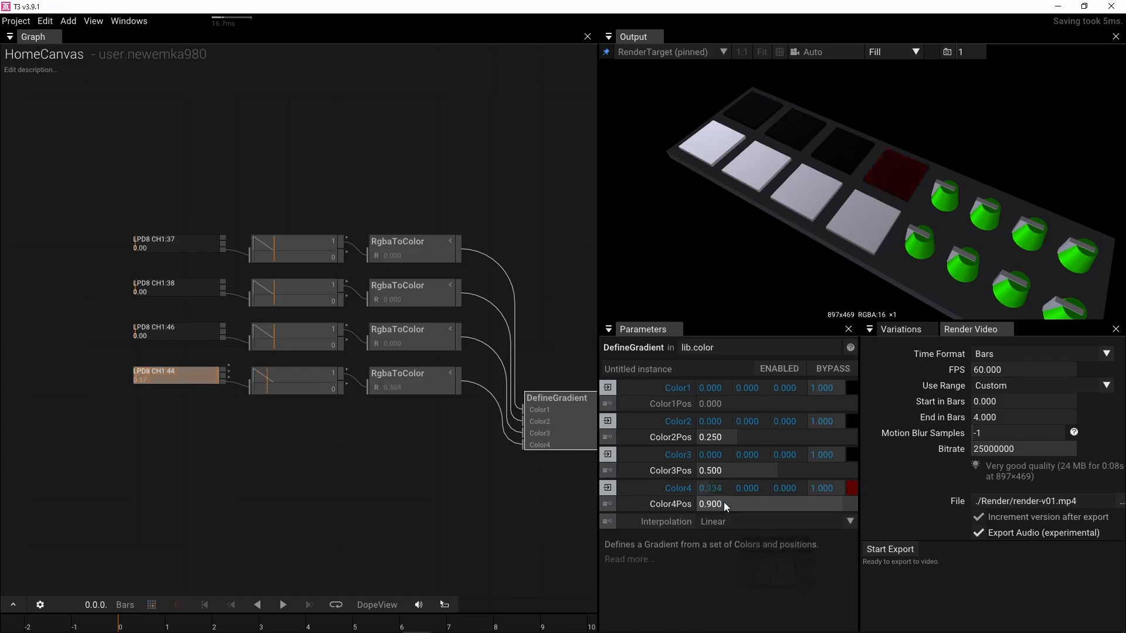
left_click_drag(730, 504, 738, 504)
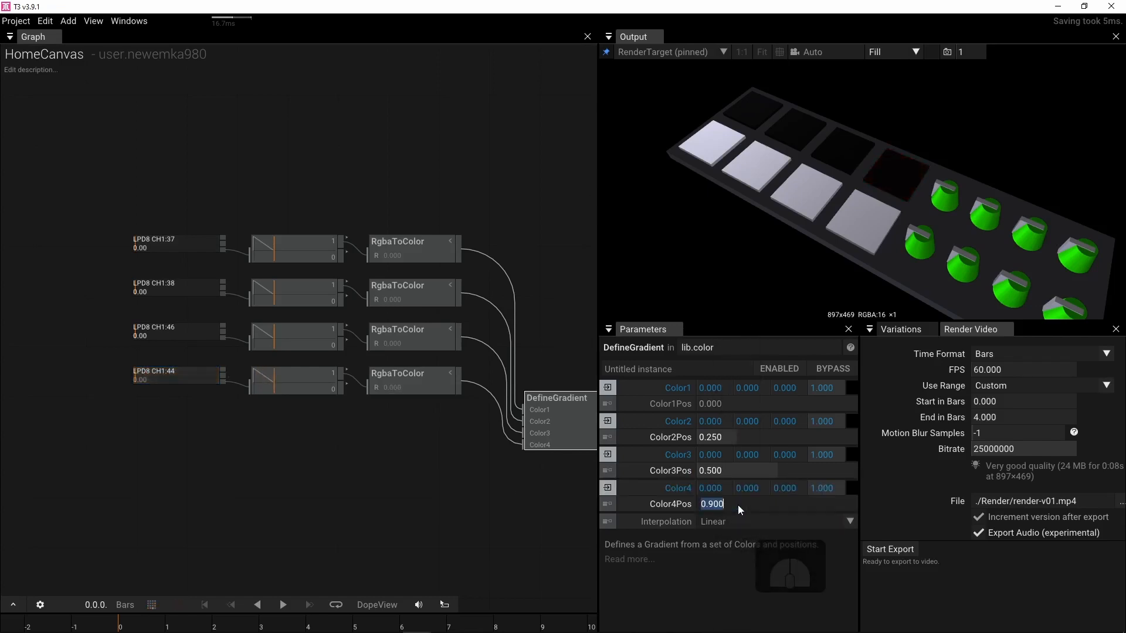
type(".75")
key("Return")
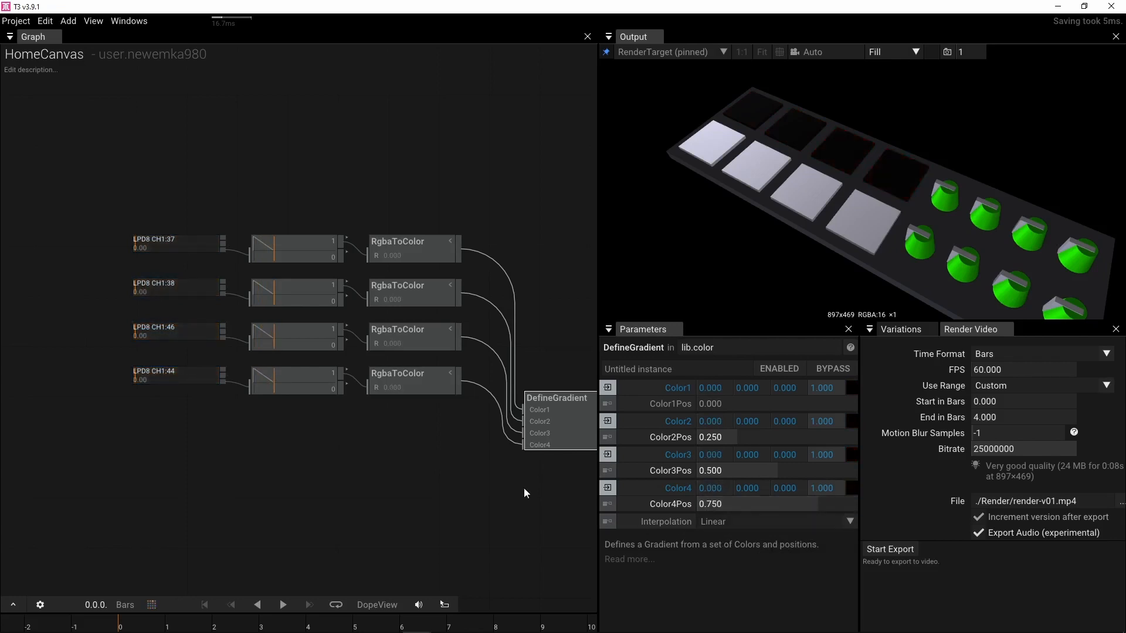
Step: Duplicate the SpreadPointAttributes node in the PADS section and insert the copy after the lower FilterPoints node
scroll(308, 439, "down", 5)
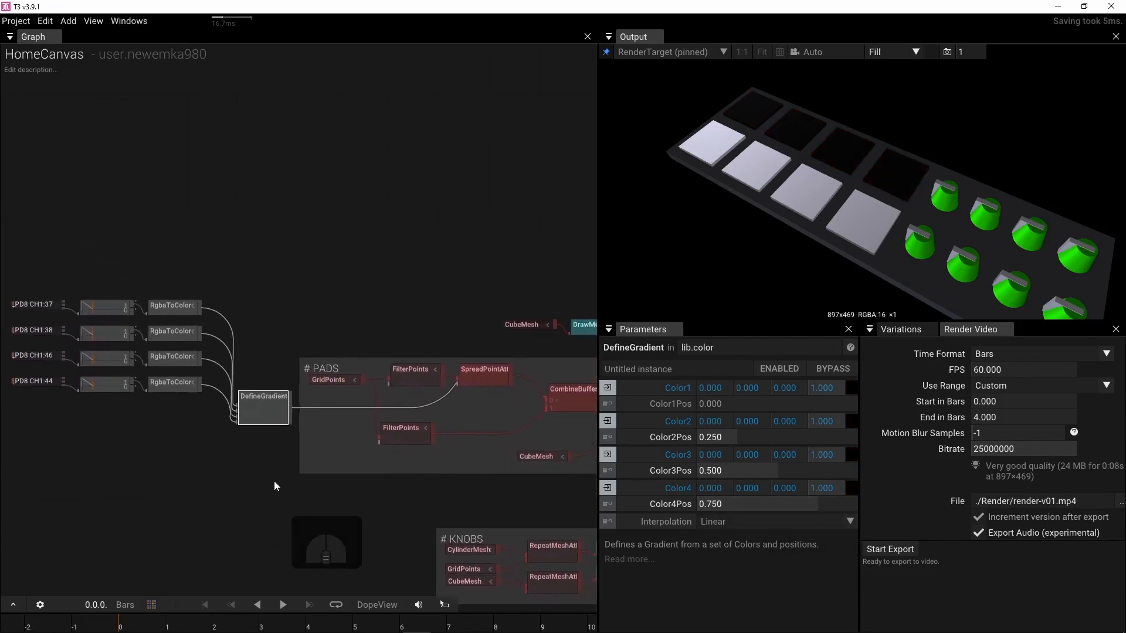
left_click(485, 374)
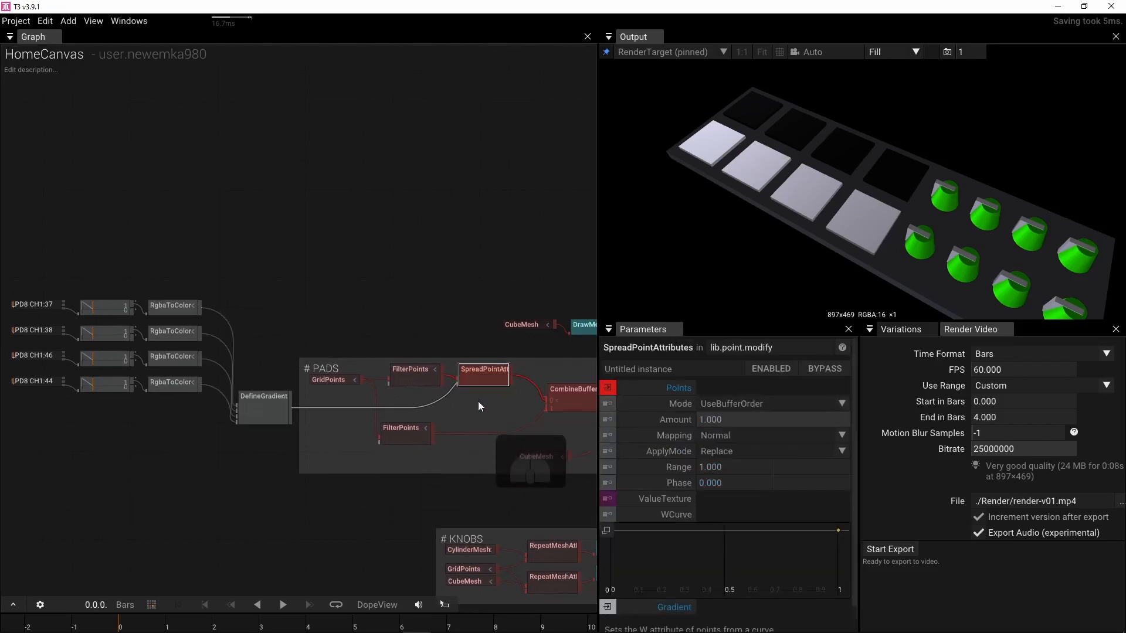
key("ctrl+d")
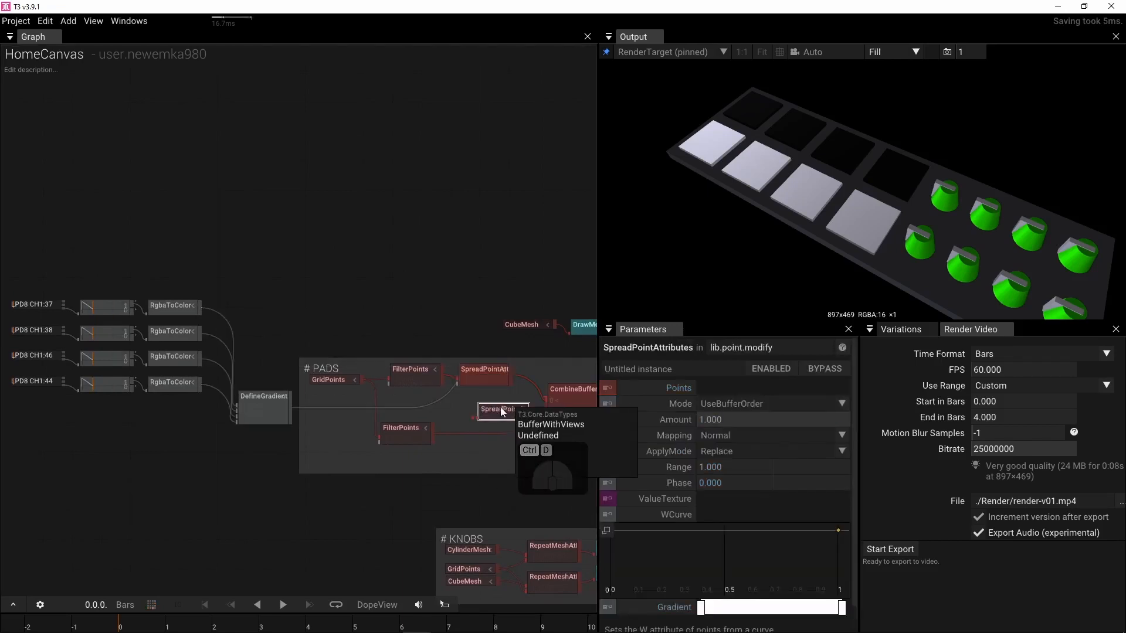
left_click_drag(476, 429, 476, 438)
Step: Duplicate the four MIDI-to-color chains with their DefineGradient, place them below, and connect the new gradient to the second SpreadPointAttributes
mouse_move(283, 487)
right_mouse_down()
mouse_move(391, 486)
mouse_move(302, 486)
right_mouse_up()
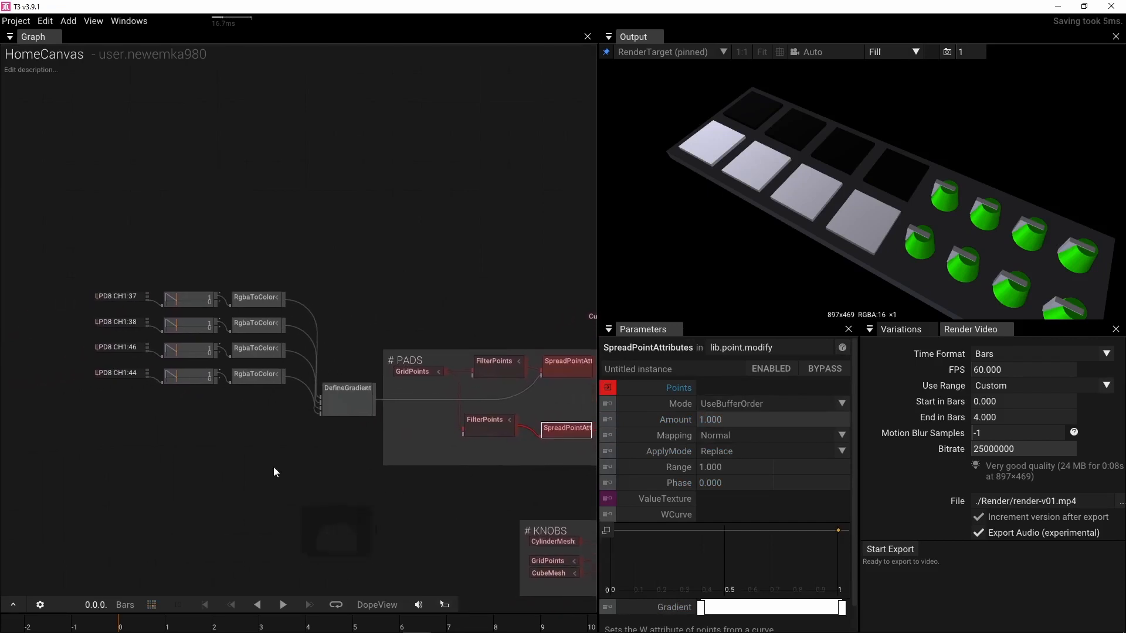
left_click_drag(128, 458, 339, 280)
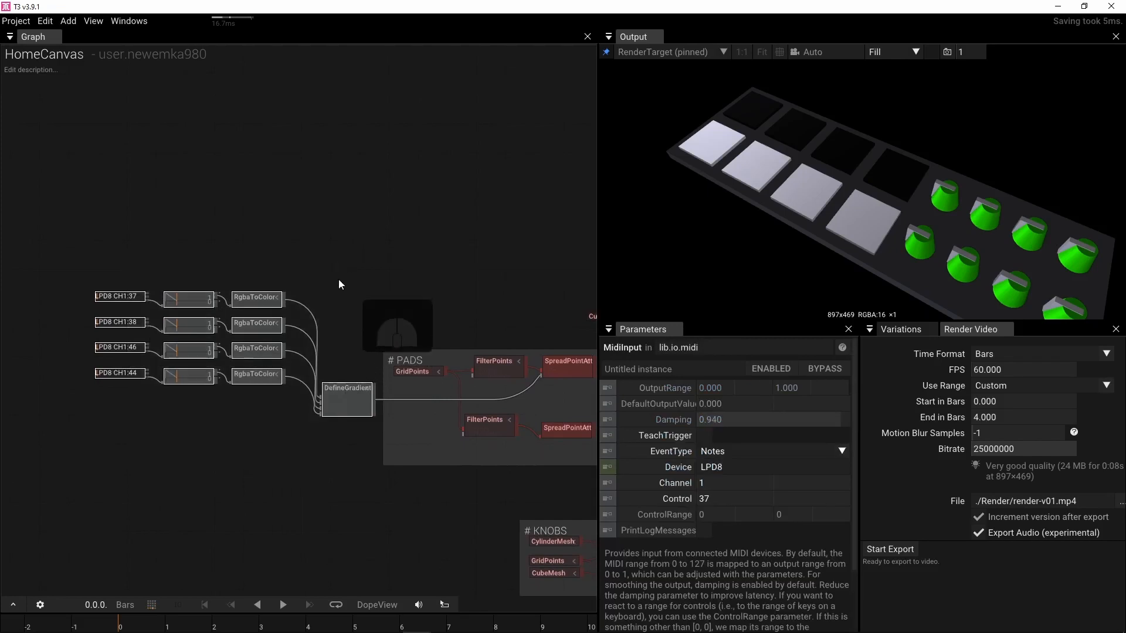
key("ctrl+d")
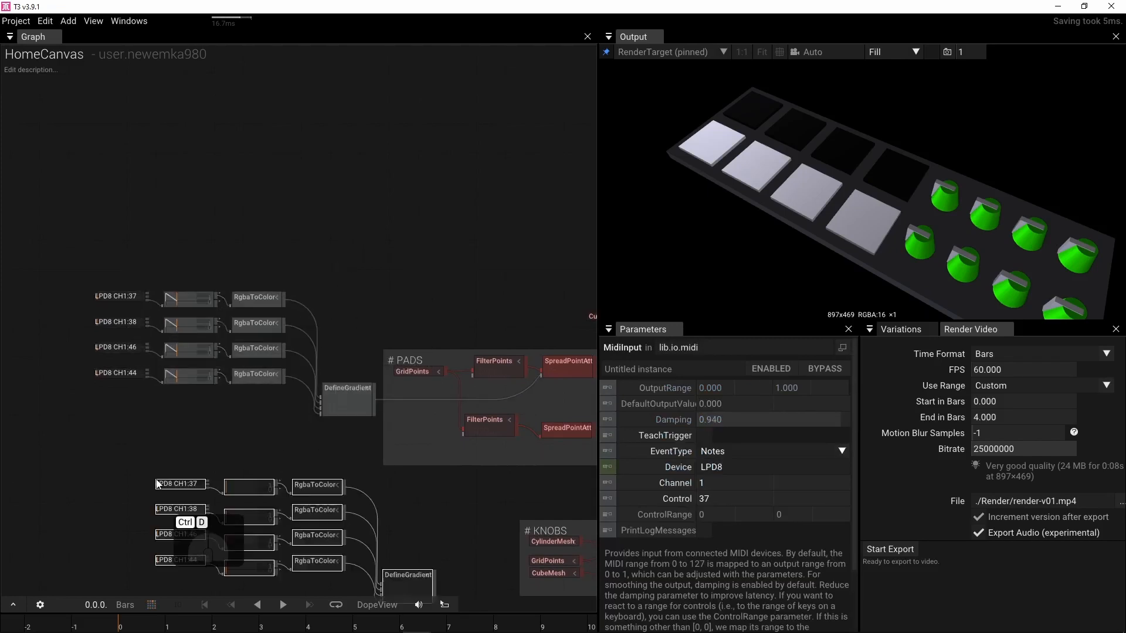
right_click_drag(447, 500, 387, 460)
left_click_drag(347, 533, 480, 393)
left_click(364, 483)
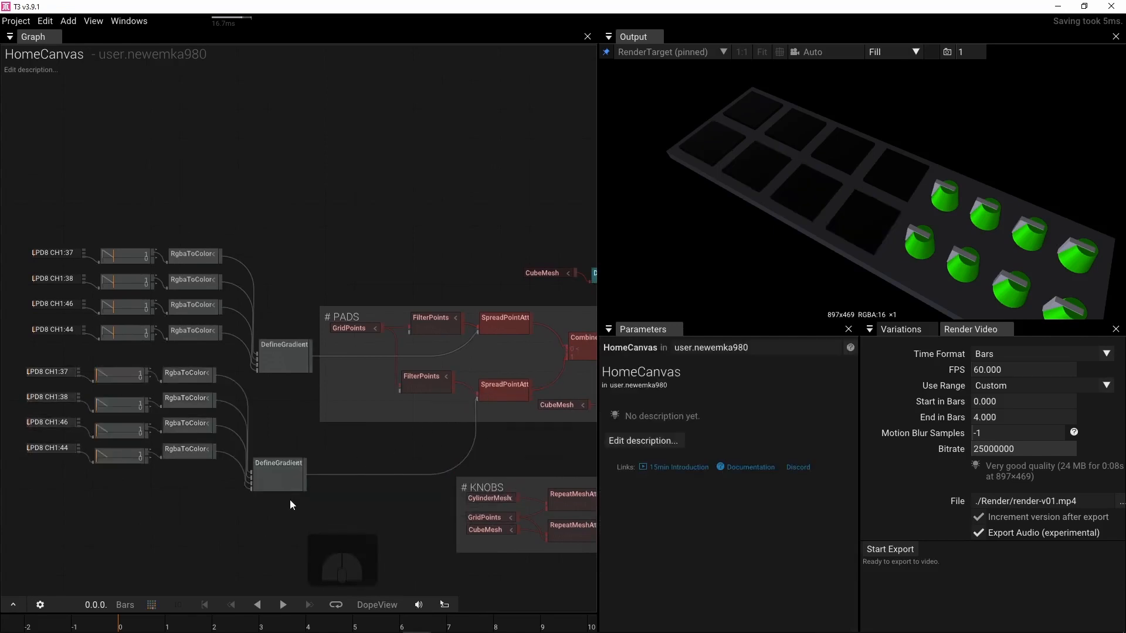
right_click_drag(287, 501, 349, 503)
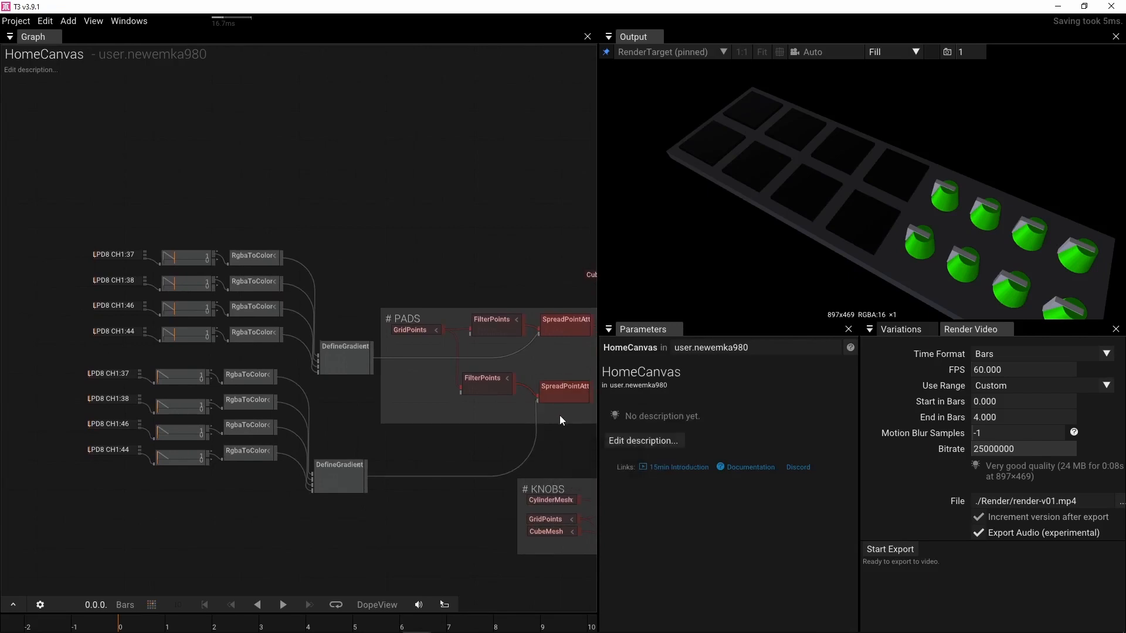
Step: Teach the four lower MidiInput nodes to the second pad row, assigning controls 35, 36, 42 and 39
right_click_drag(535, 417, 463, 450)
scroll(463, 451, "up", 1)
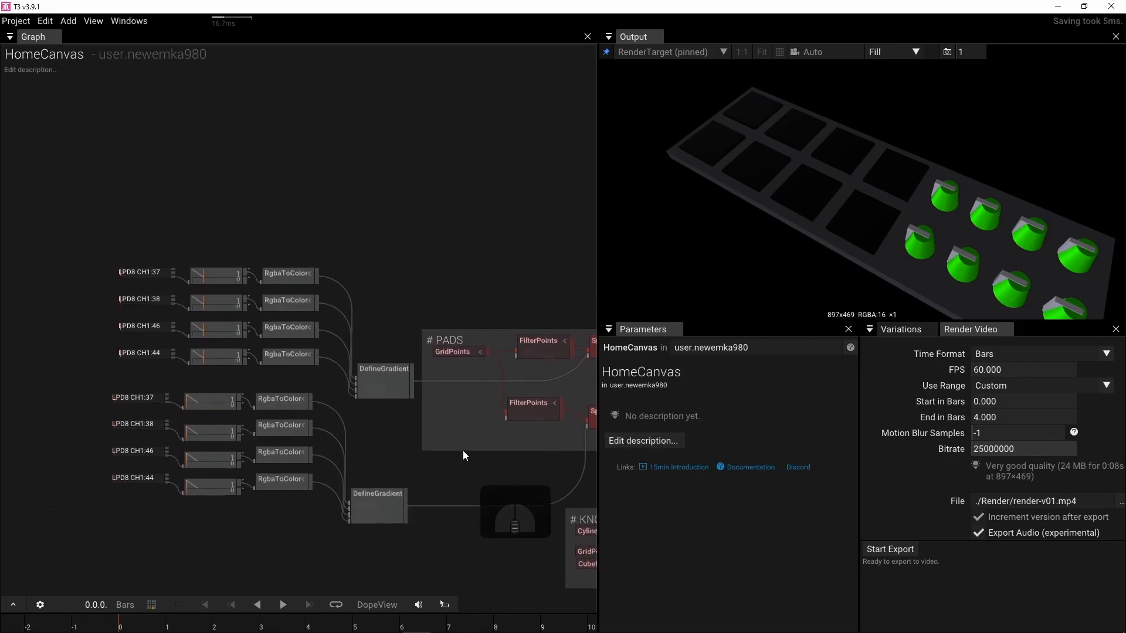
left_click(95, 391)
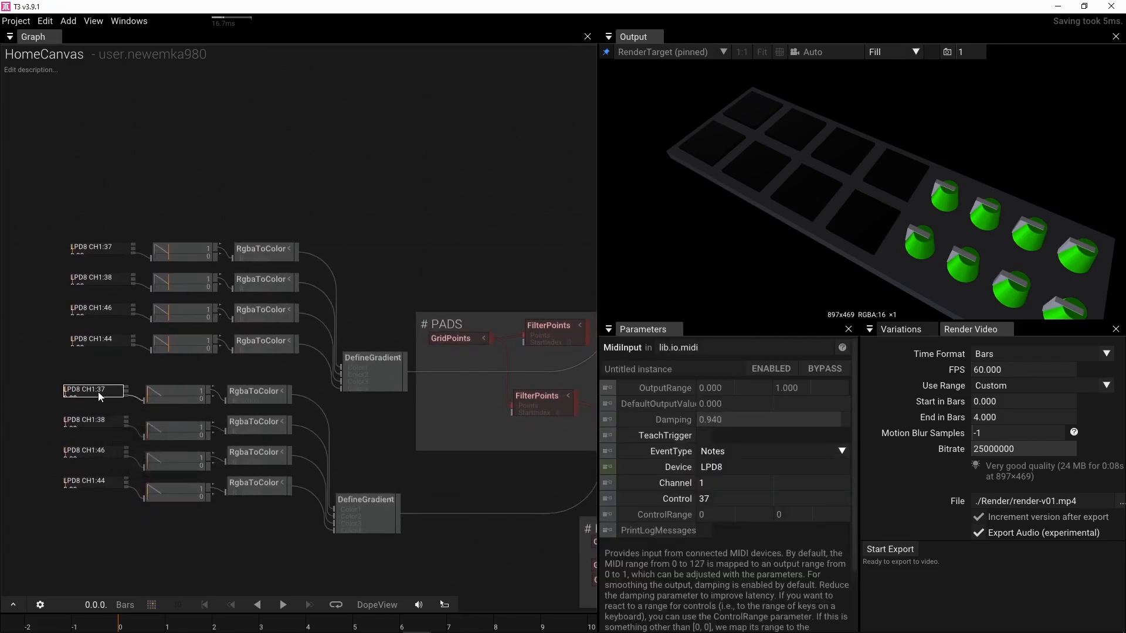
left_click(704, 436)
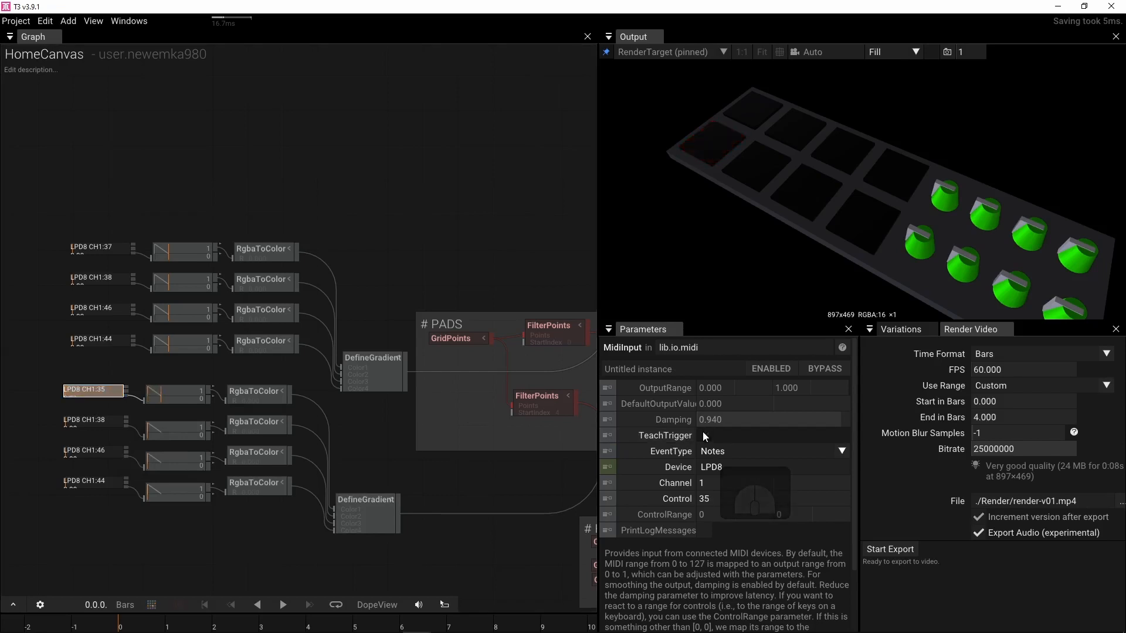
left_click(89, 421)
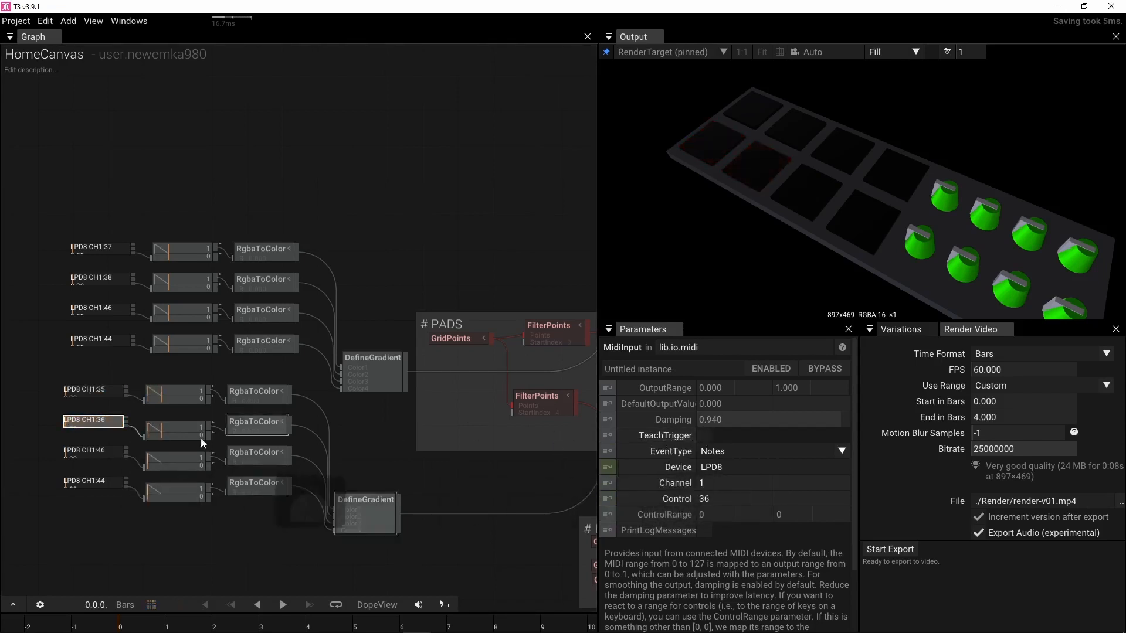
left_click(90, 452)
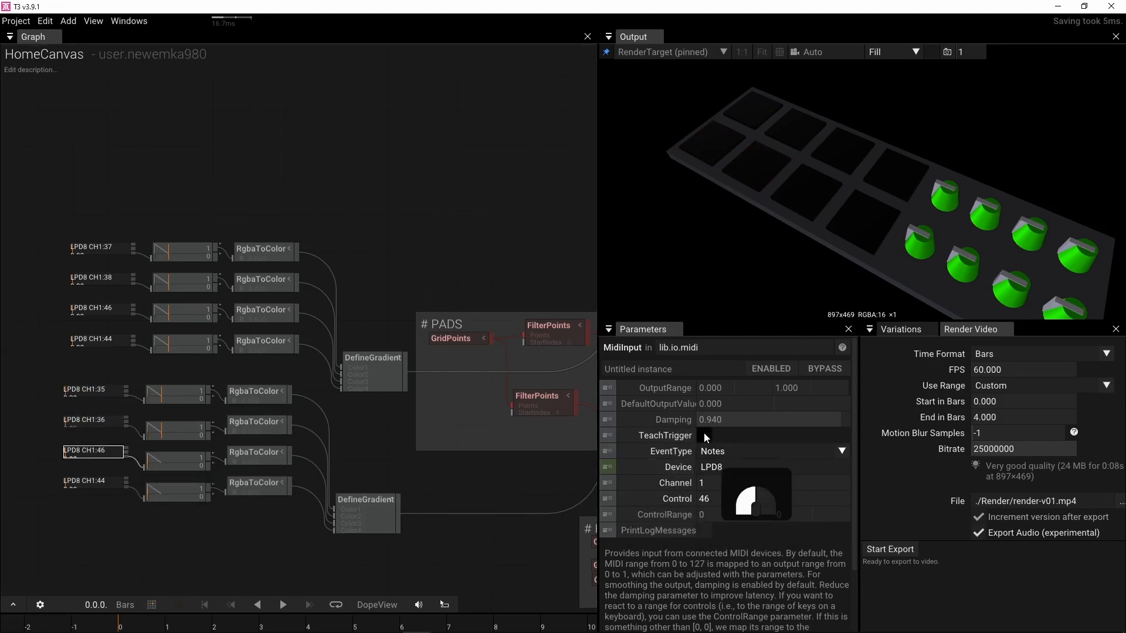
left_click(99, 476)
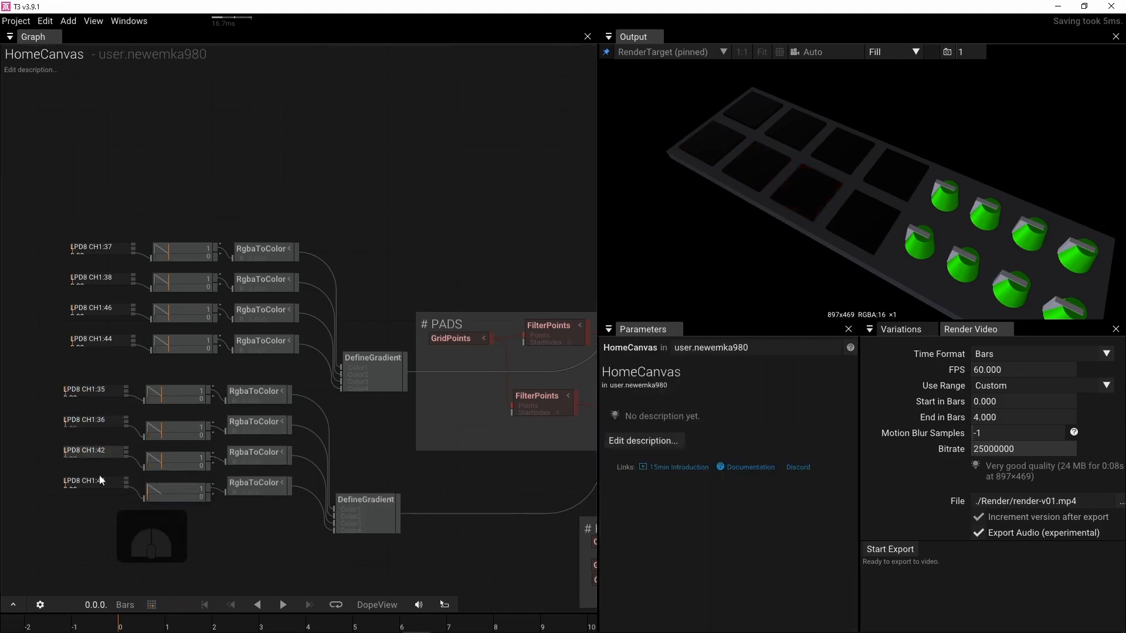
left_click(101, 482)
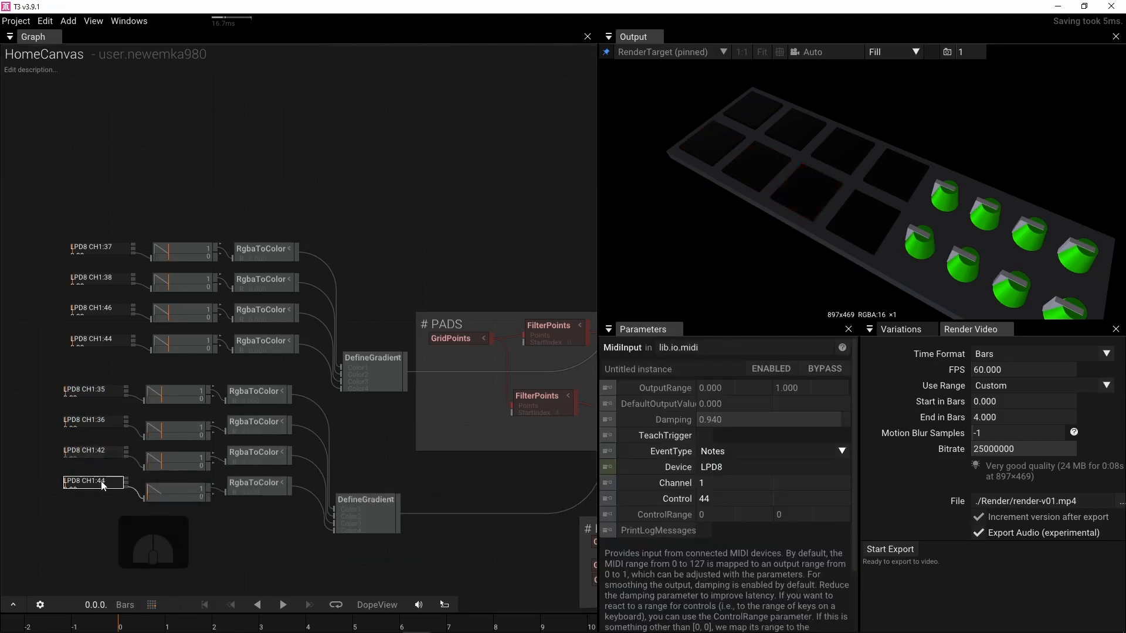
left_click(709, 437)
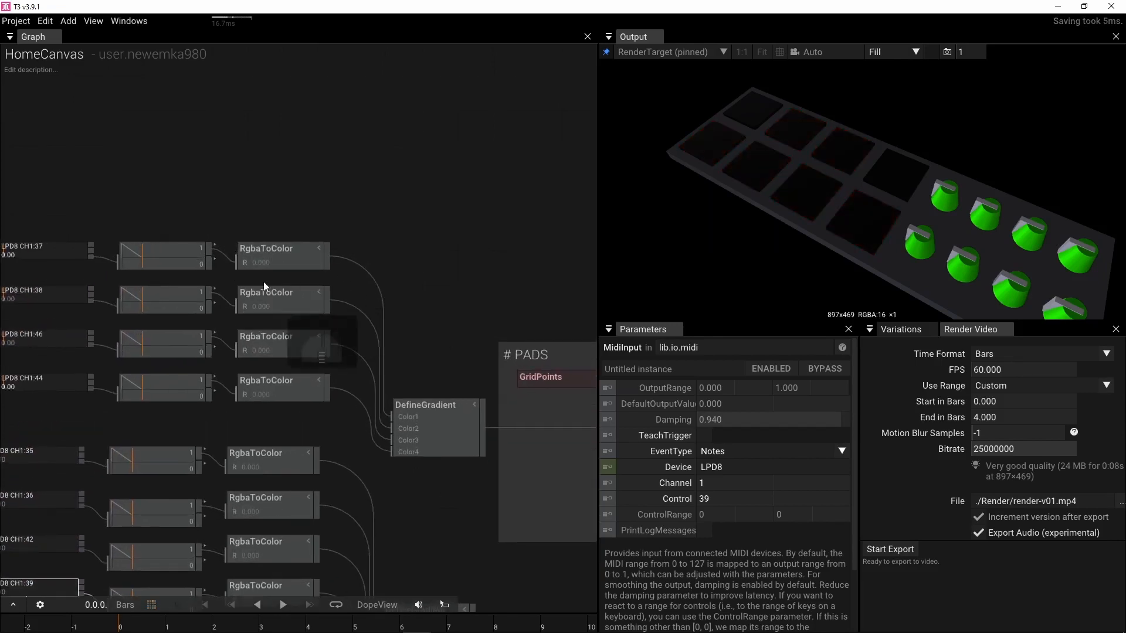
Step: Connect each of the four upper curves also to the G input of its RgbaToColor node
scroll(234, 287, "up", 5)
left_click_drag(179, 209, 263, 237)
left_click_drag(182, 299, 229, 364)
right_click_drag(202, 462, 205, 331)
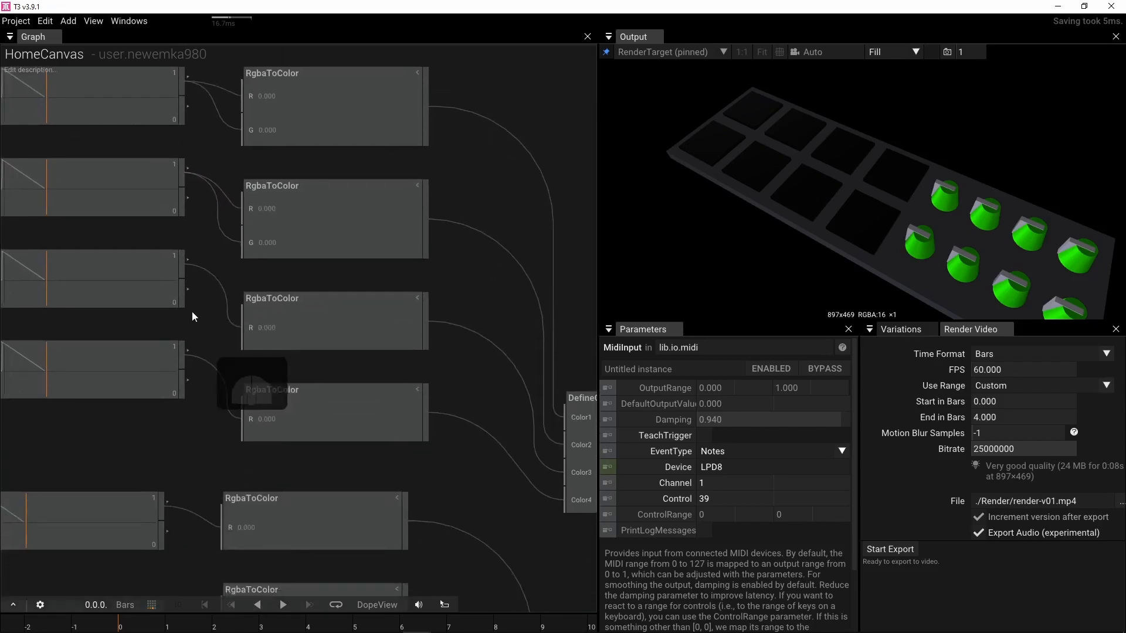
left_click_drag(183, 261, 241, 330)
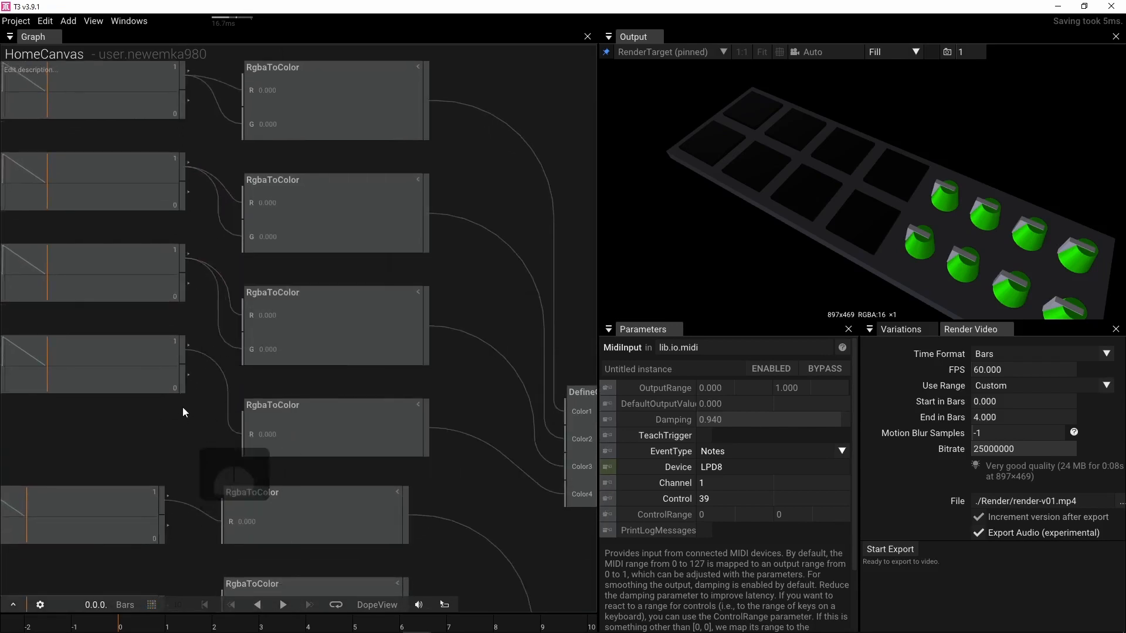
left_click_drag(182, 352, 239, 446)
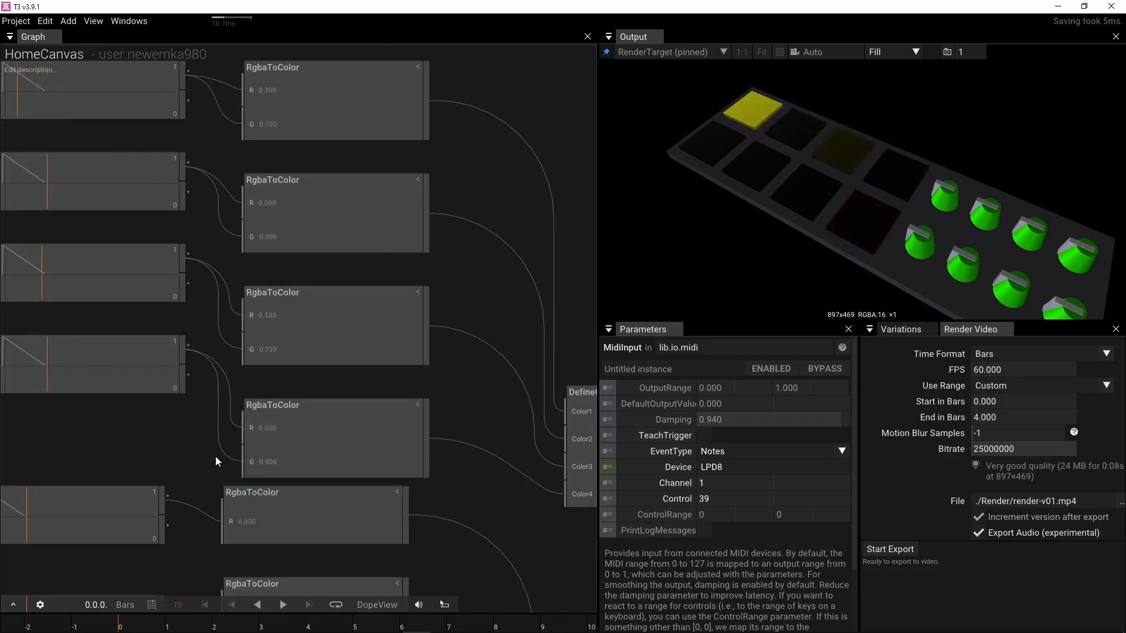
Step: Connect each of the four lower curves also to the B input of its RgbaToColor node
scroll(418, 389, "down", 3)
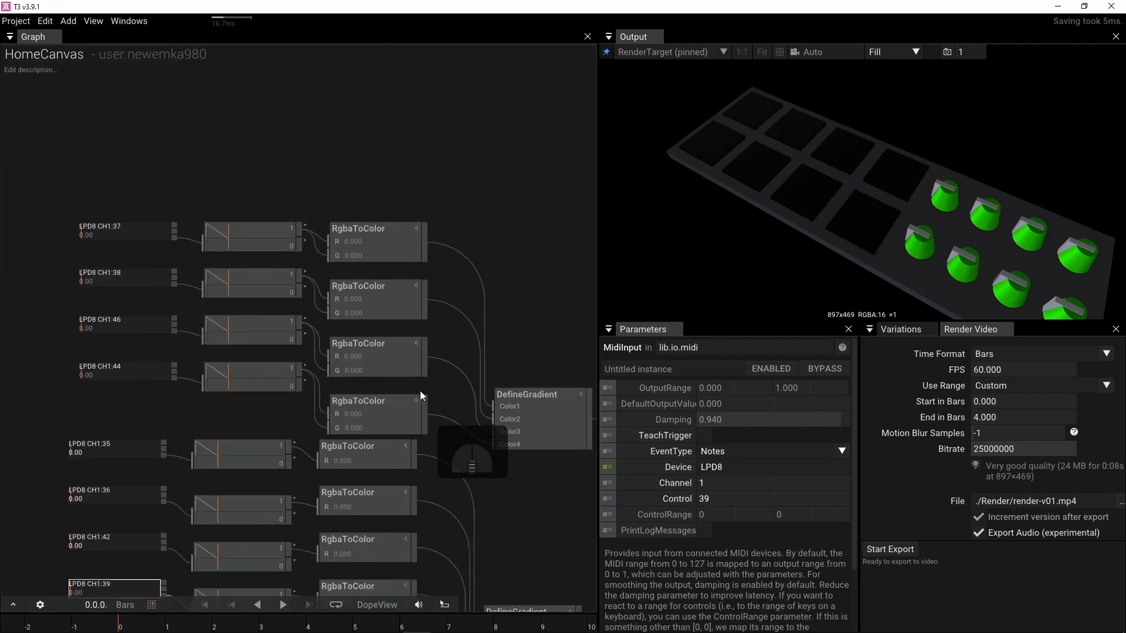
right_click_drag(429, 363, 428, 214)
scroll(307, 435, "up", 2)
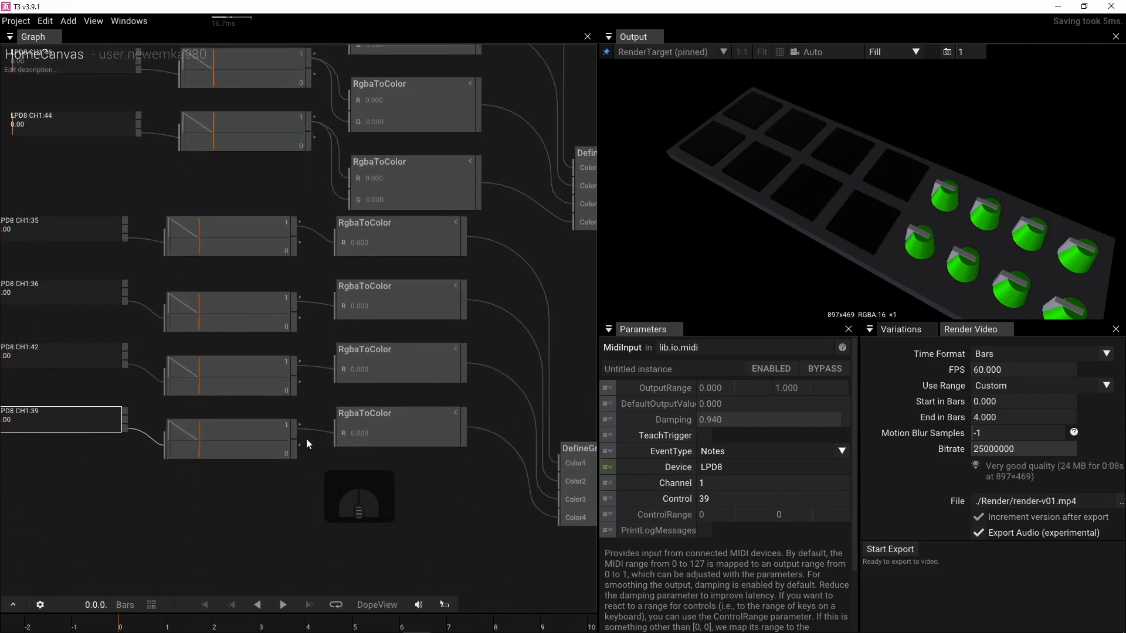
left_click_drag(294, 426, 336, 463)
left_click_drag(293, 364, 355, 368)
left_click_drag(294, 301, 343, 331)
left_click_drag(291, 221, 342, 245)
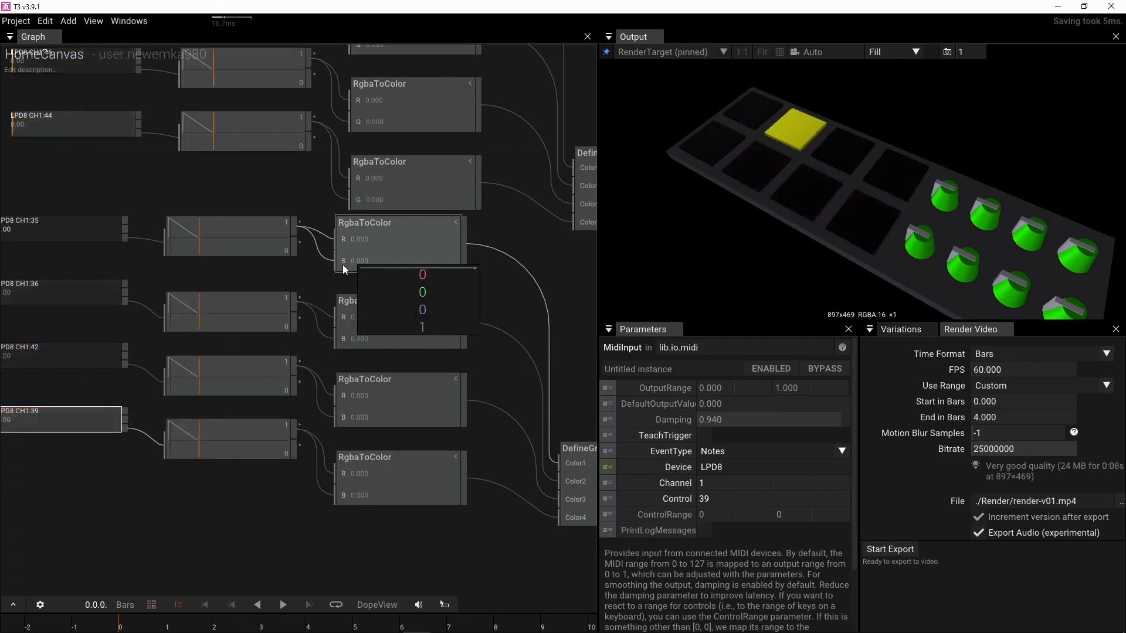
Step: Delete the # PADS annotation frame while keeping the nodes inside it
scroll(280, 361, "down", 5)
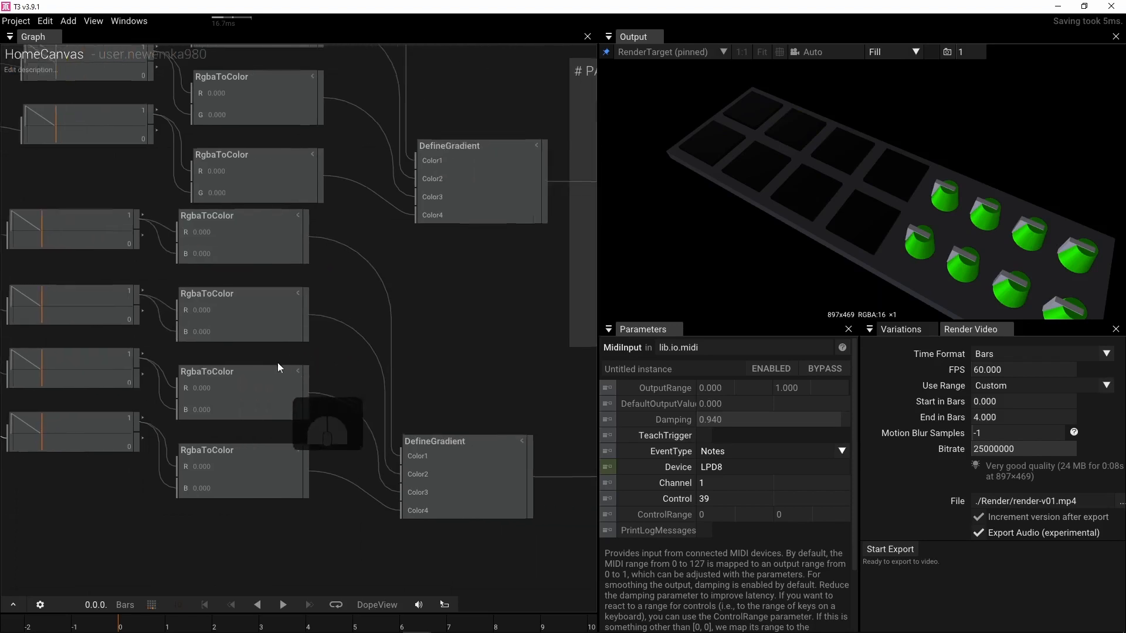
right_click_drag(284, 360, 347, 372)
right_click_drag(391, 476, 347, 461)
right_click_drag(418, 462, 402, 491)
scroll(402, 490, "down", 3)
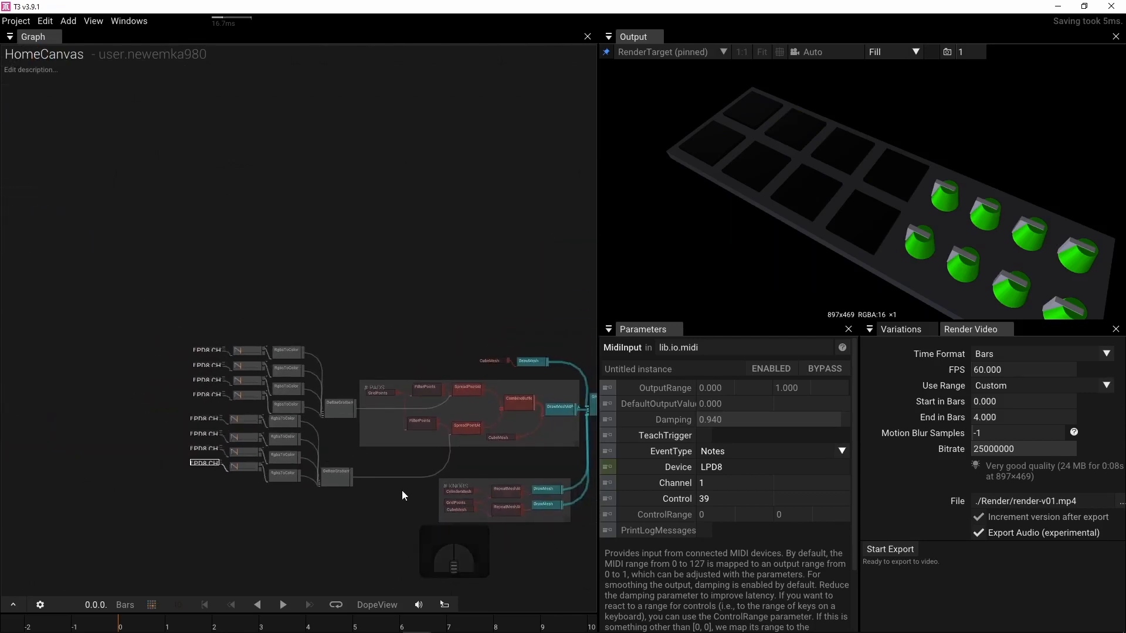
left_click(391, 384)
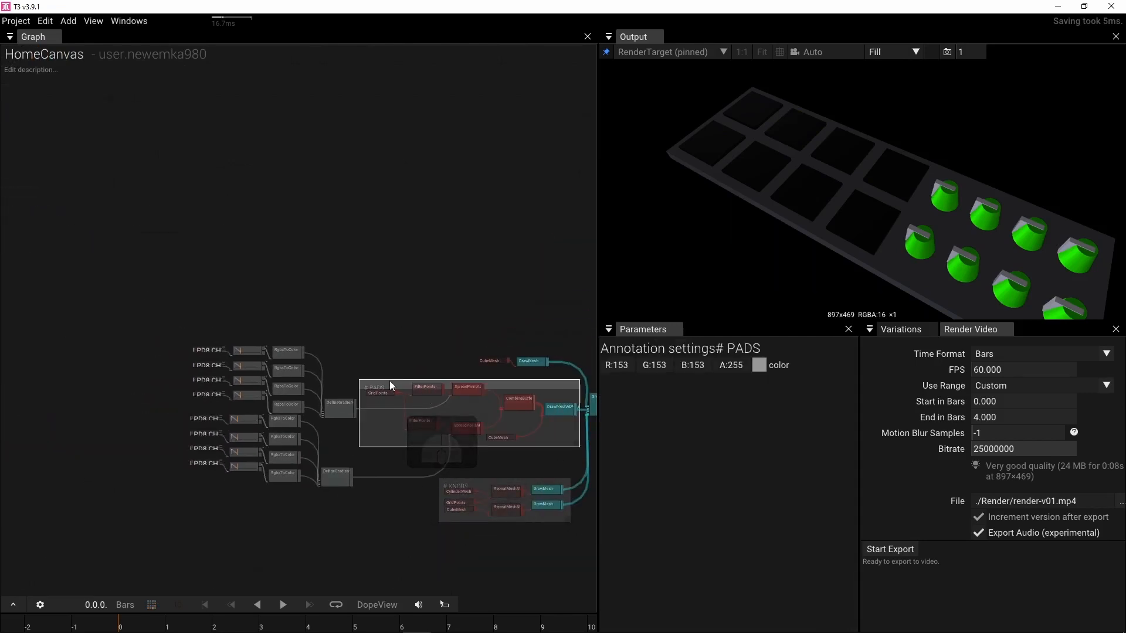
key("Delete")
Step: Move the # KNOBS group further down and the base CubeMesh and DrawMesh pair further up, away from the pad nodes
right_click_drag(413, 333, 309, 274)
left_click_drag(359, 430, 359, 534)
left_click_drag(372, 283, 428, 150)
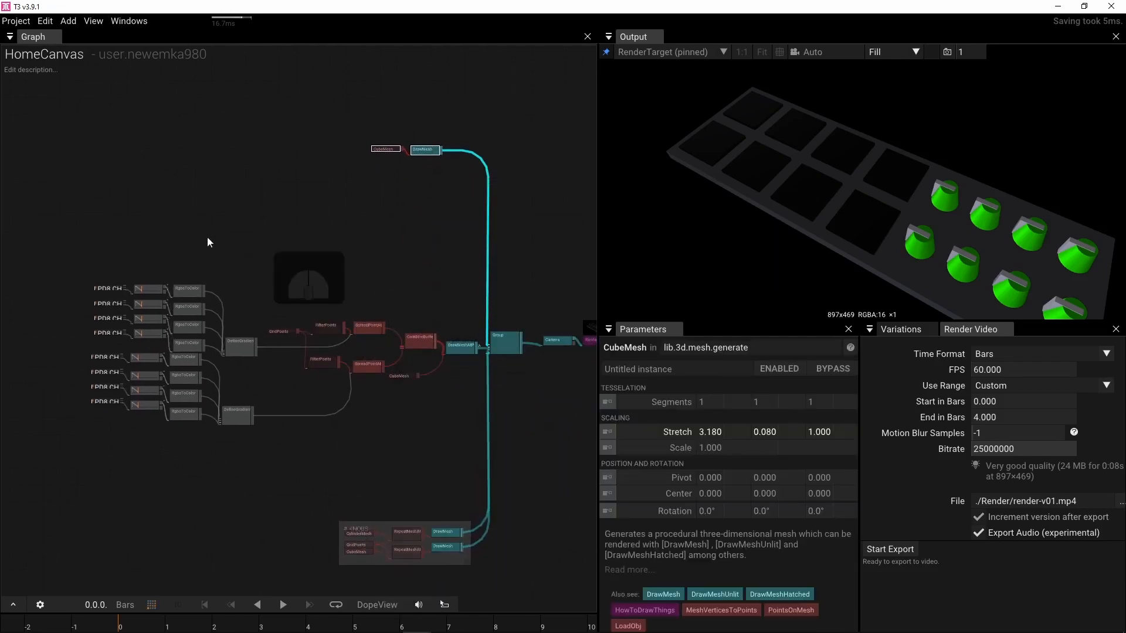
Step: Add a new annotation, move the CubeMesh and DrawMesh pair out of it, and stretch it around all pad and MIDI color nodes
key("shift+a")
left_click(76, 241)
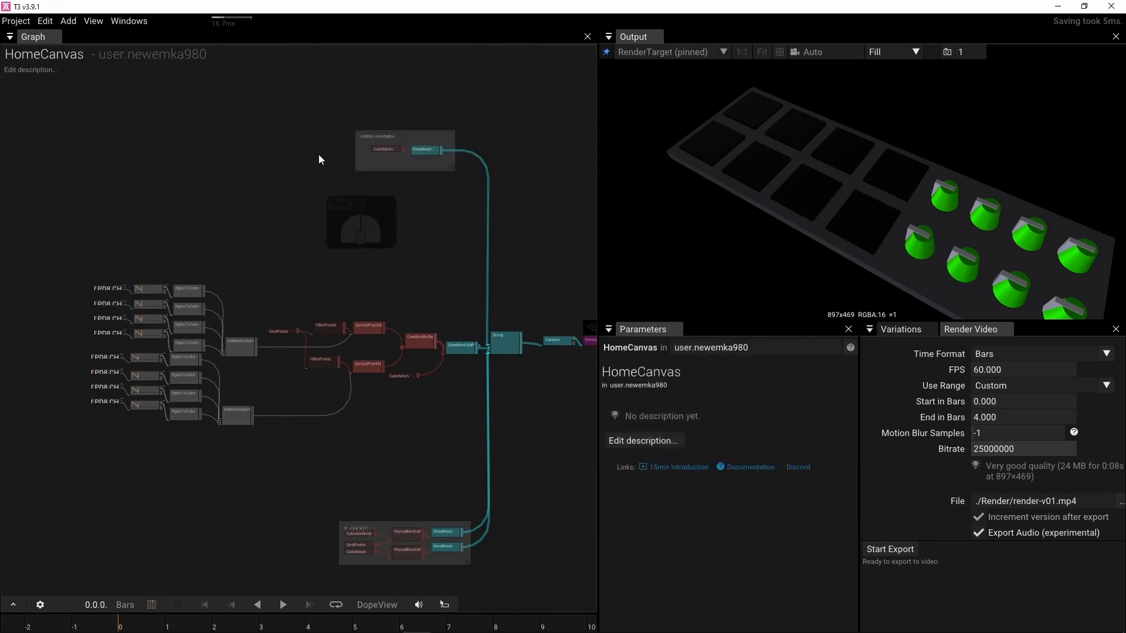
mouse_move(376, 137)
left_mouse_down()
mouse_move(296, 141)
mouse_move(311, 142)
left_mouse_up()
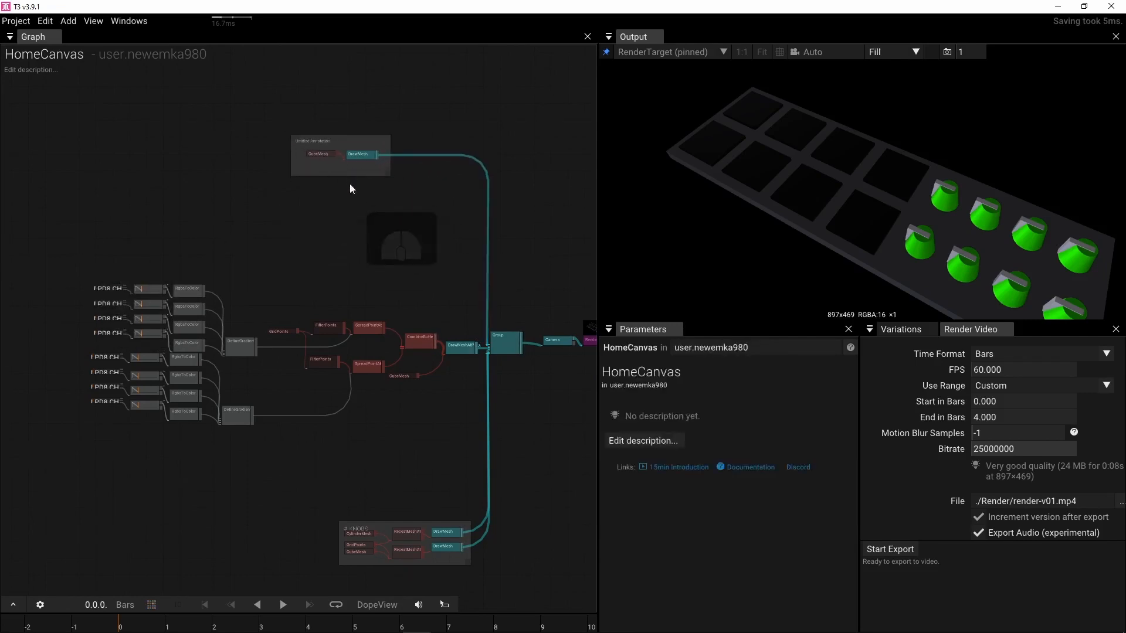
mouse_move(388, 183)
left_mouse_down()
mouse_move(312, 140)
mouse_move(446, 203)
left_mouse_up()
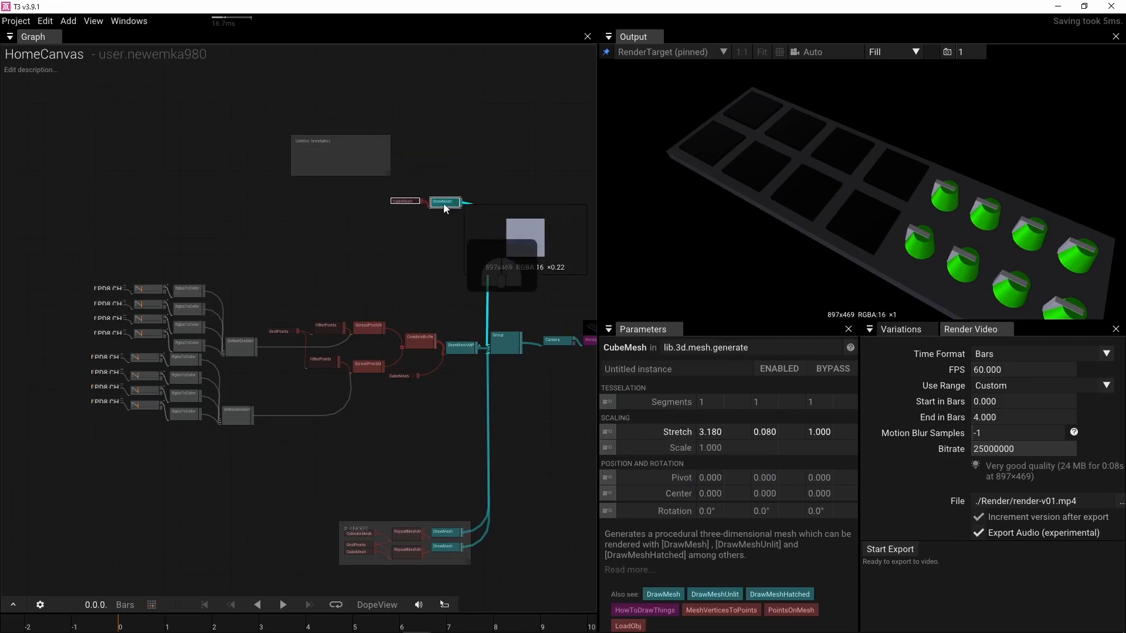
mouse_move(293, 156)
left_mouse_down()
mouse_move(138, 229)
mouse_move(98, 272)
mouse_move(97, 238)
left_mouse_up()
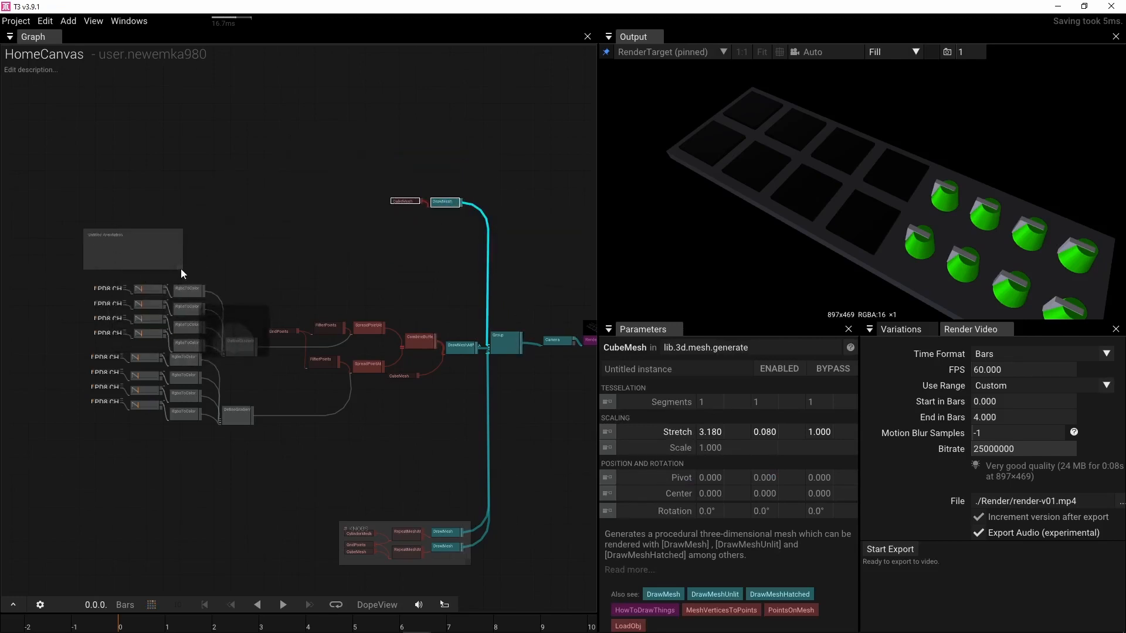
mouse_move(181, 270)
left_mouse_down()
mouse_move(264, 282)
mouse_move(272, 469)
mouse_move(363, 452)
mouse_move(480, 451)
left_mouse_up()
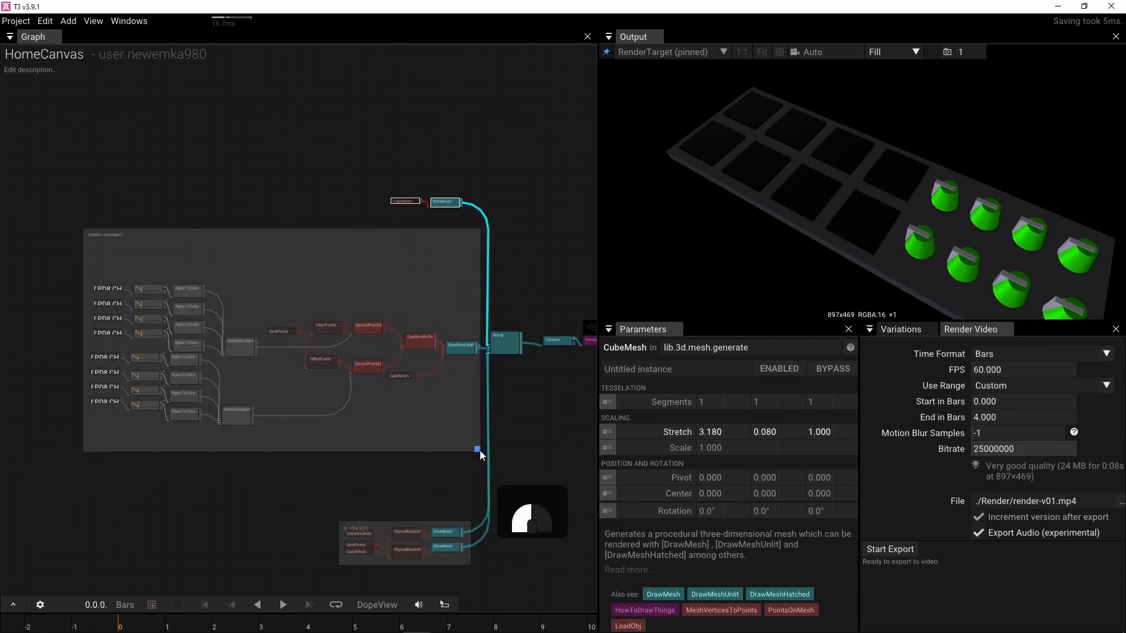
Step: Title the new annotation "# PADS" and shift the framed group away from the Group node
left_click(107, 236)
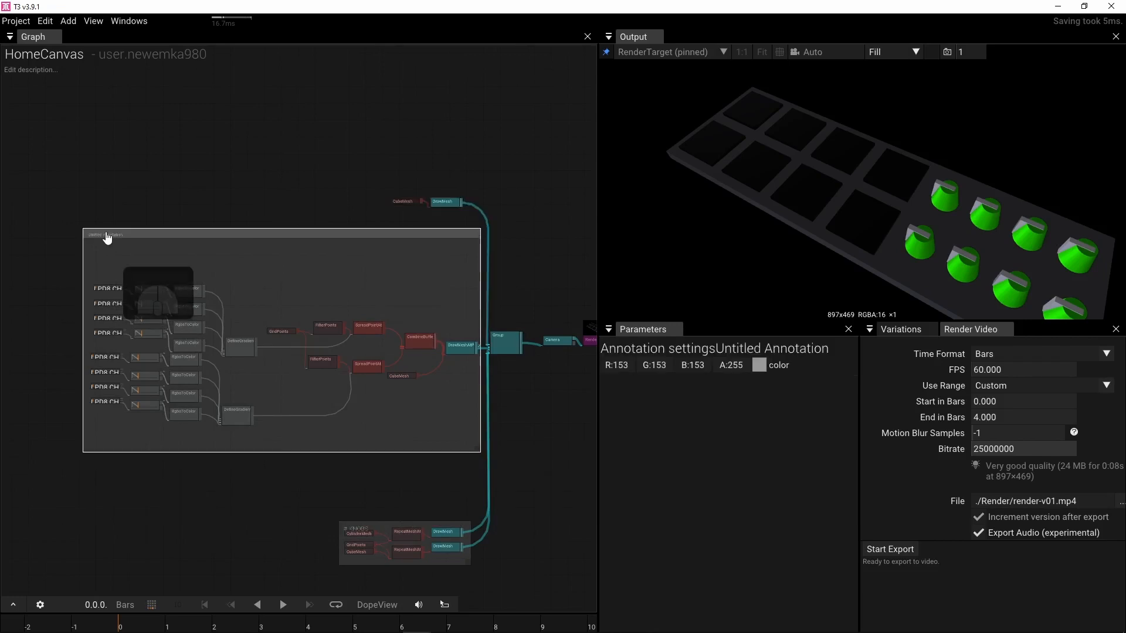
double_click(108, 235)
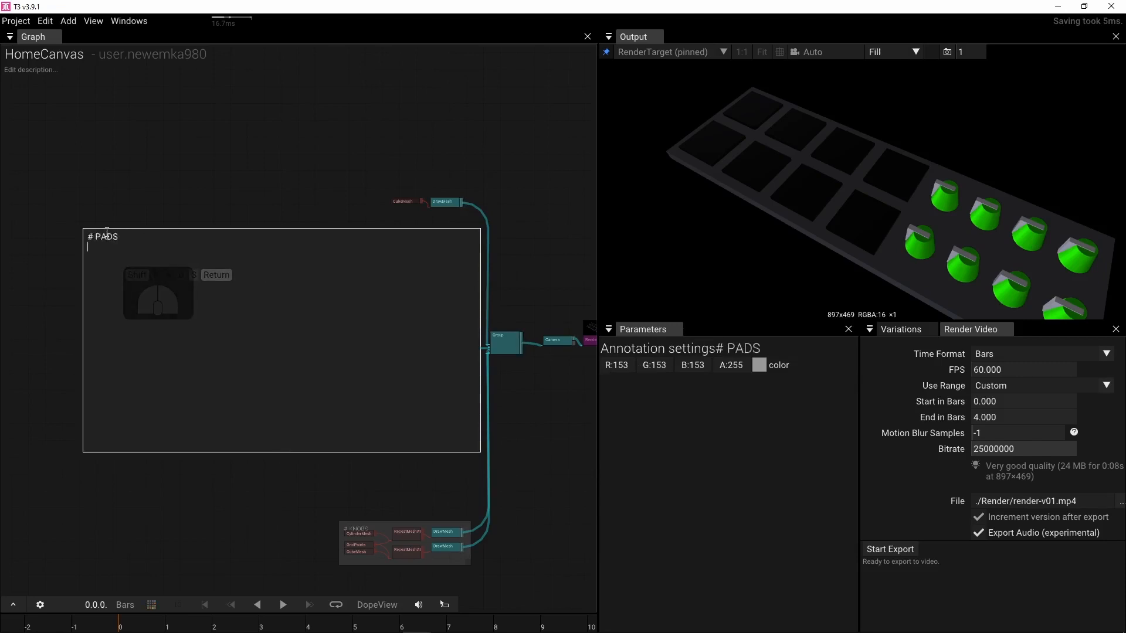
left_click(126, 194)
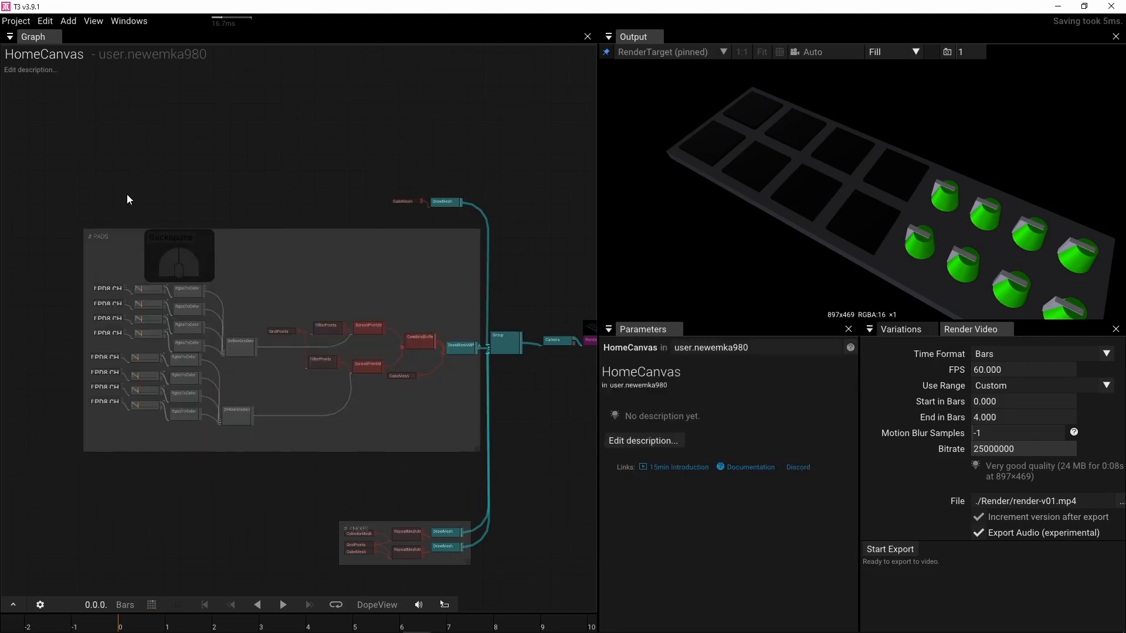
left_click_drag(223, 238, 181, 239)
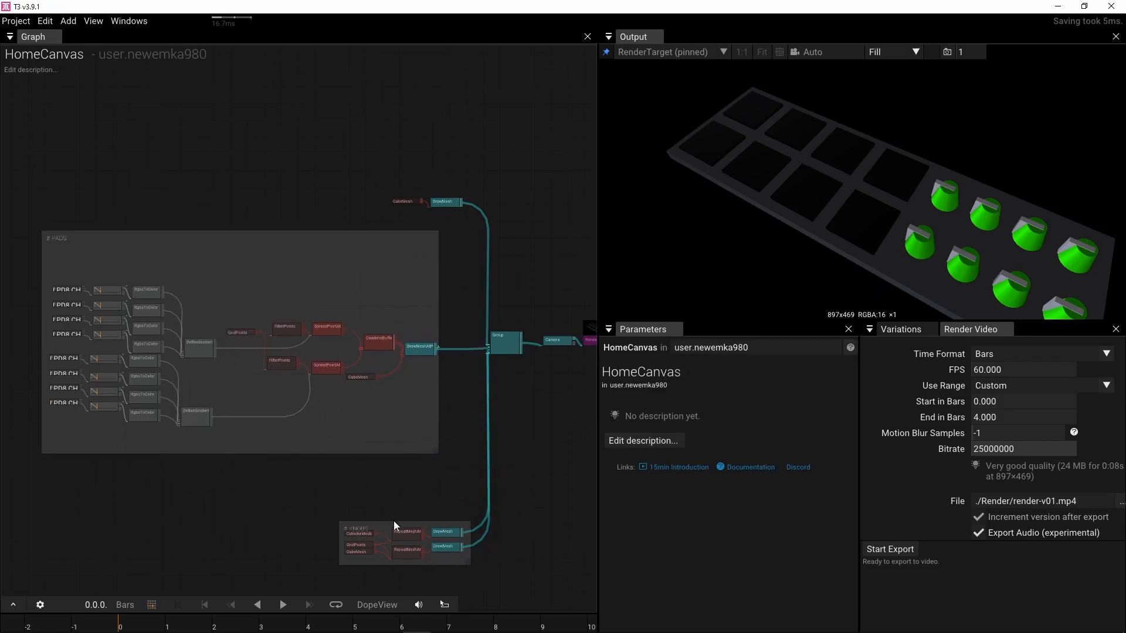
Step: Space the knobs' CubeMesh node below GridPoints and delete the # KNOBS annotation frame around the knob nodes
mouse_move(378, 494)
right_mouse_down()
mouse_move(384, 295)
mouse_move(302, 273)
right_mouse_up()
scroll(380, 302, "up", 4)
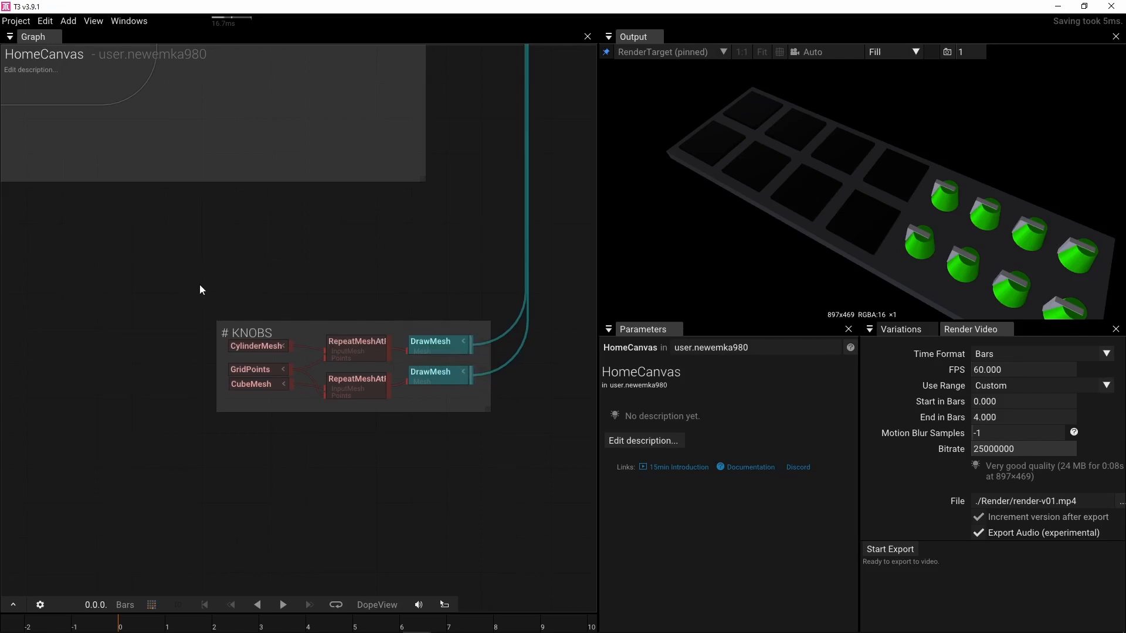
right_click_drag(199, 284, 293, 268)
right_click_drag(466, 280, 367, 276)
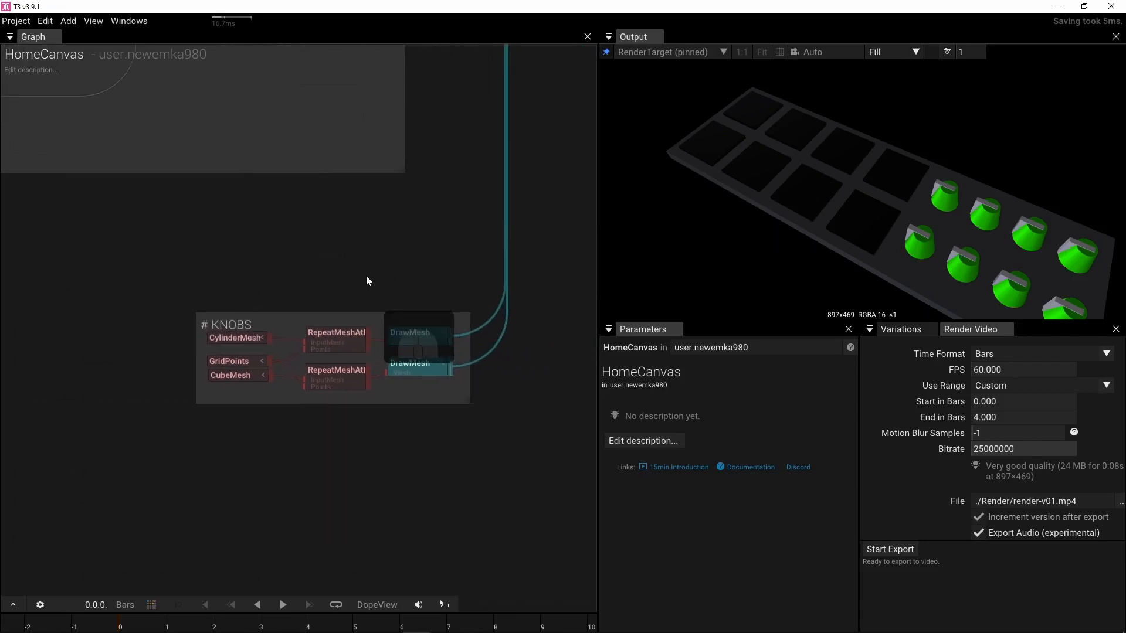
left_click_drag(234, 379, 231, 394)
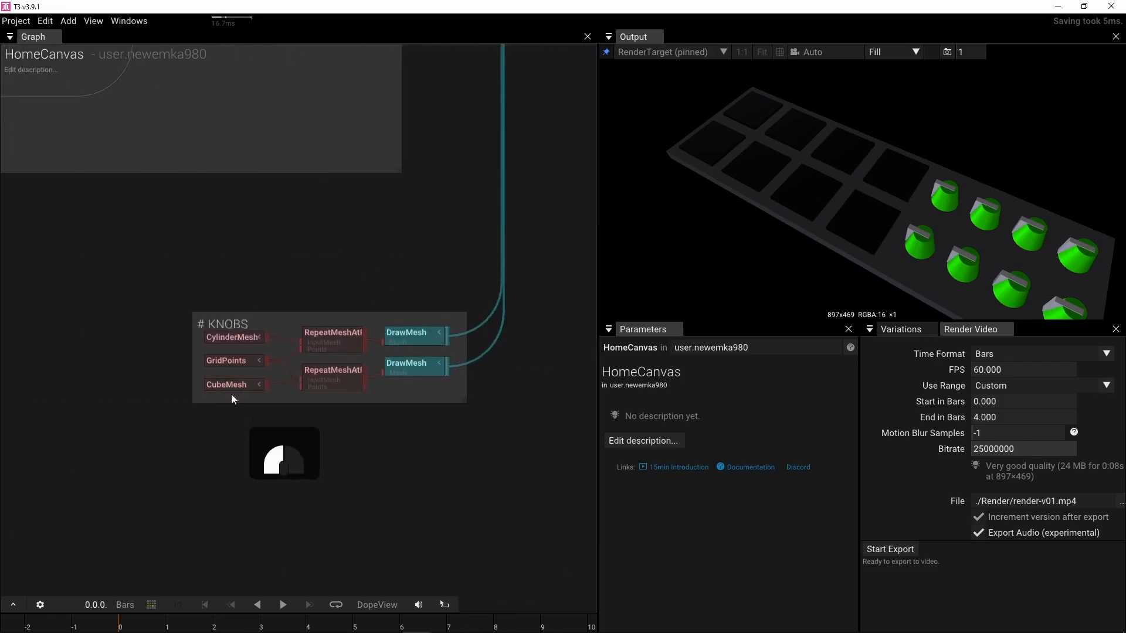
left_click(225, 361)
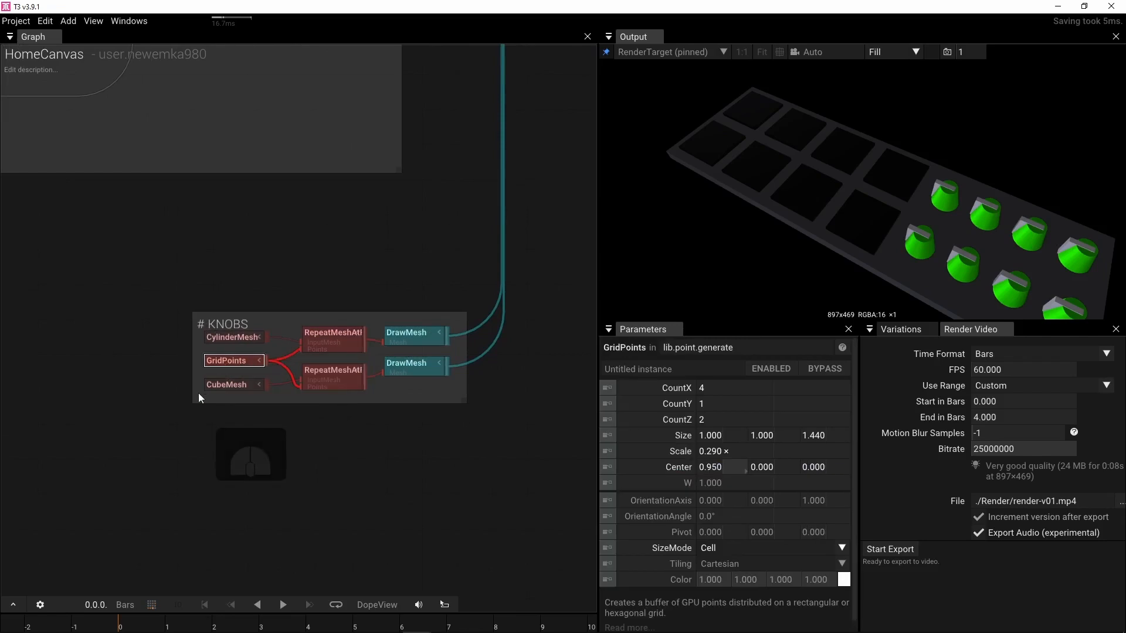
mouse_move(226, 355)
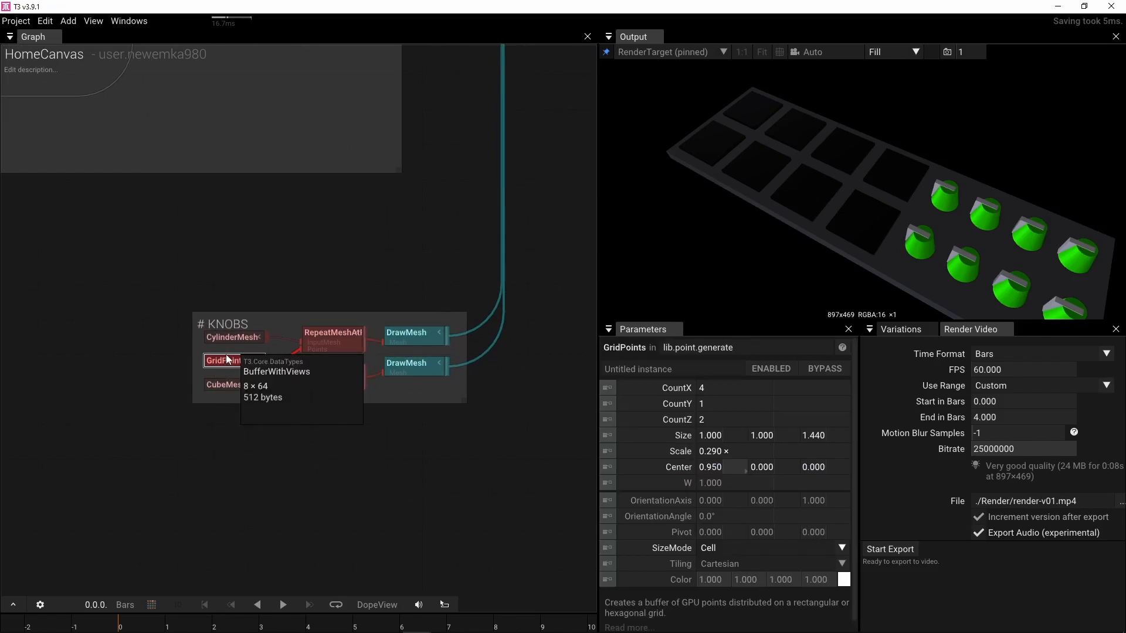
left_click(228, 323)
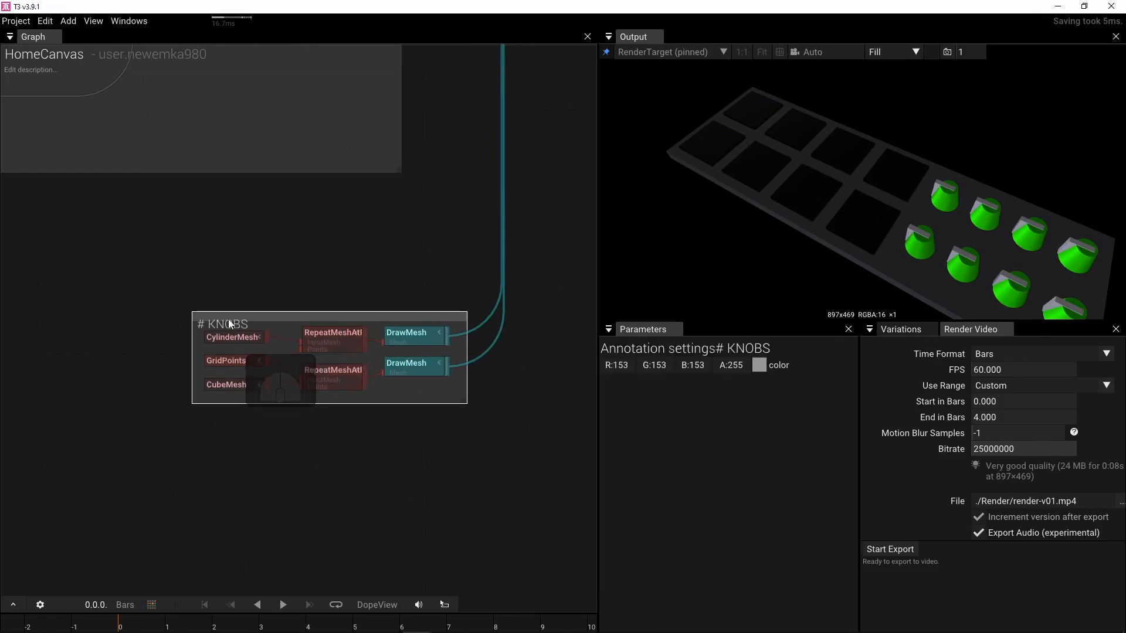
key("Delete")
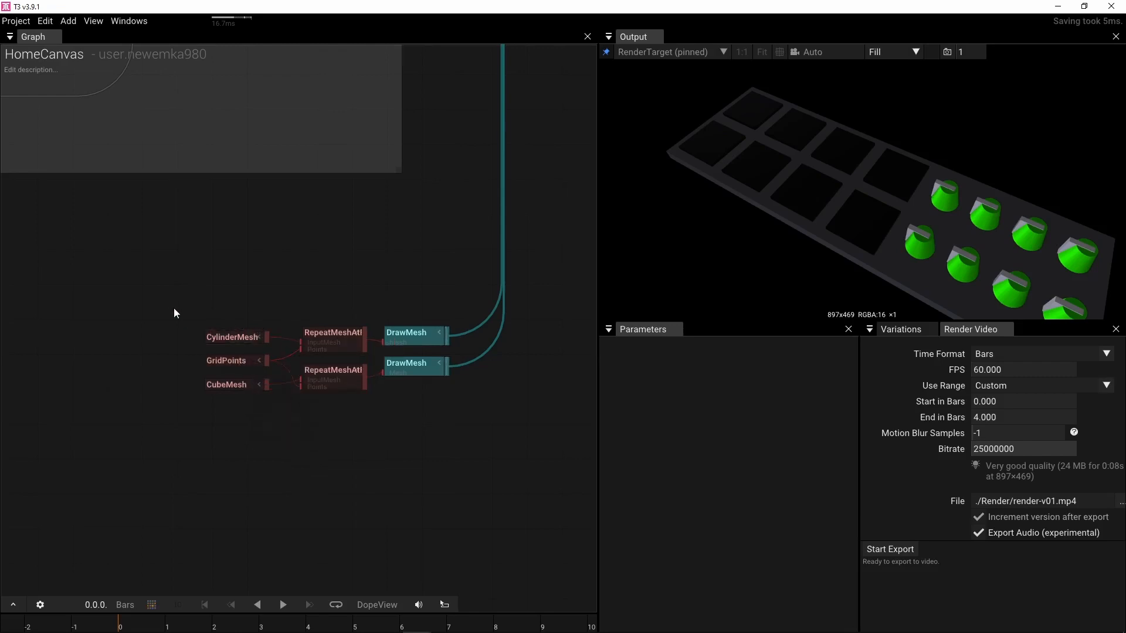
scroll(174, 297, "down", 8)
right_click_drag(238, 311, 287, 332)
scroll(282, 321, "up", 3)
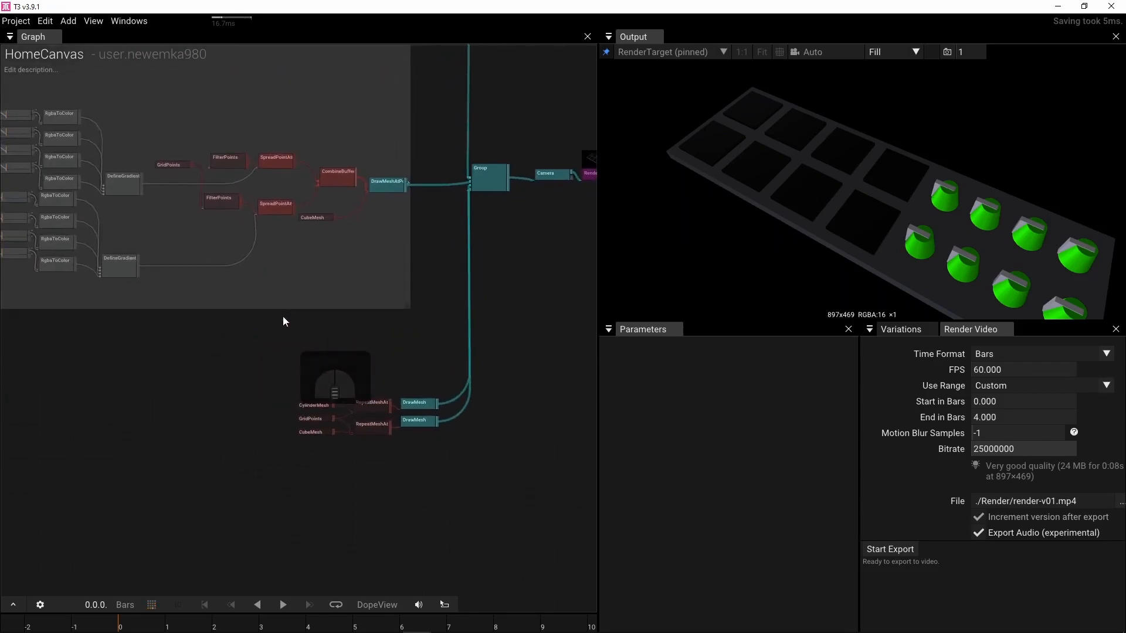
Step: Move the knobs' GridPoints node well away from the CylinderMesh and CubeMesh nodes to make room for filtering
scroll(270, 375, "up", 1)
scroll(273, 387, "up", 1)
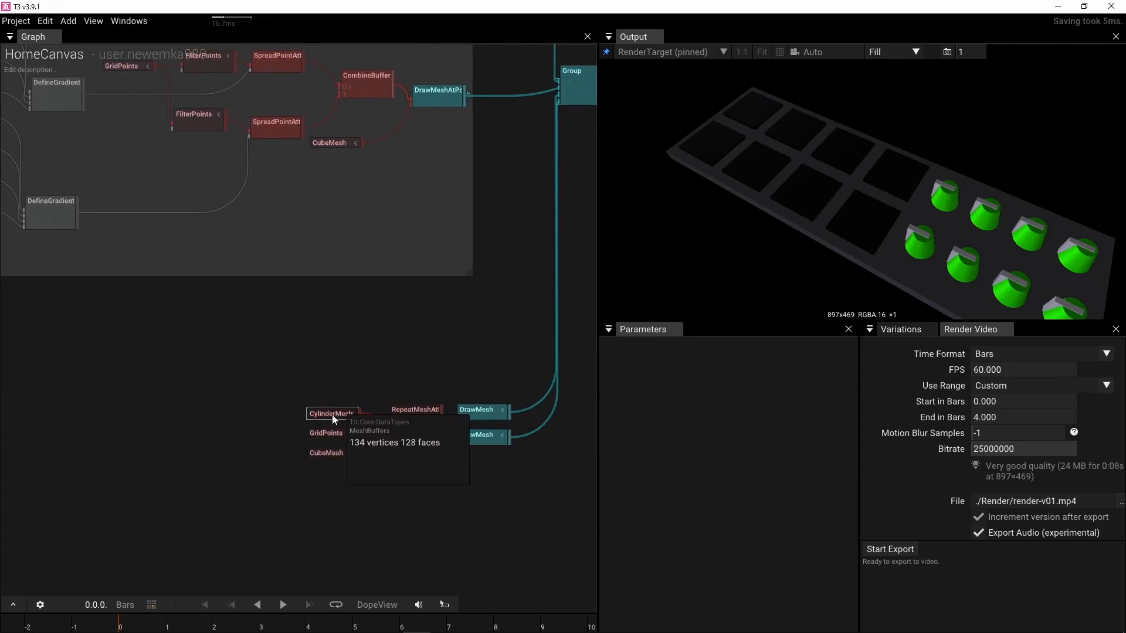
left_click_drag(332, 434, 117, 428)
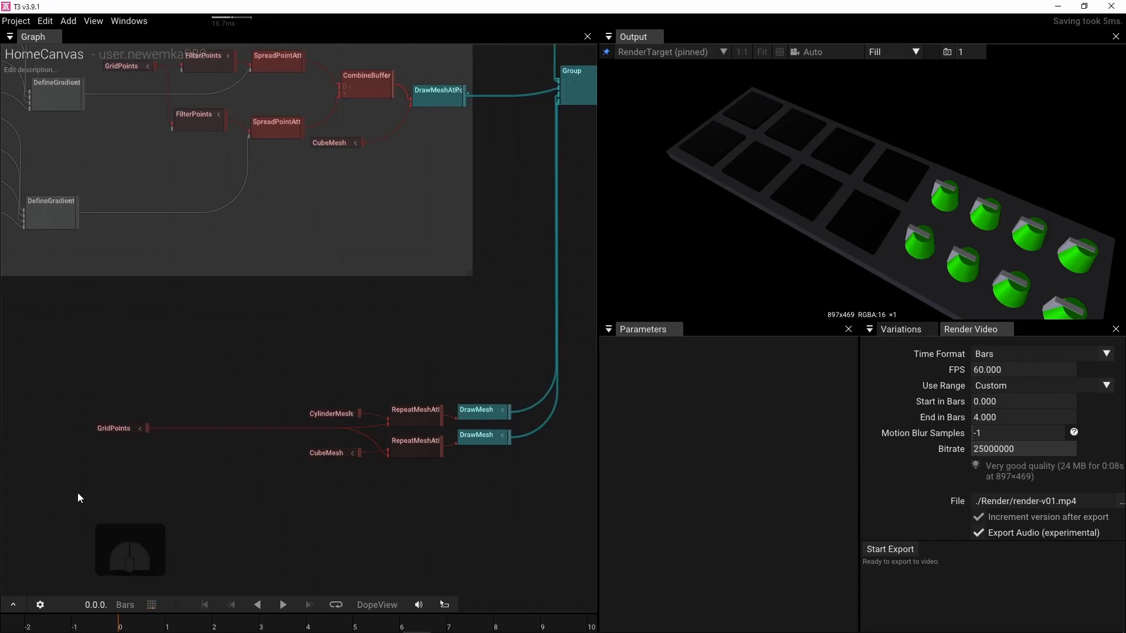
left_click(125, 431)
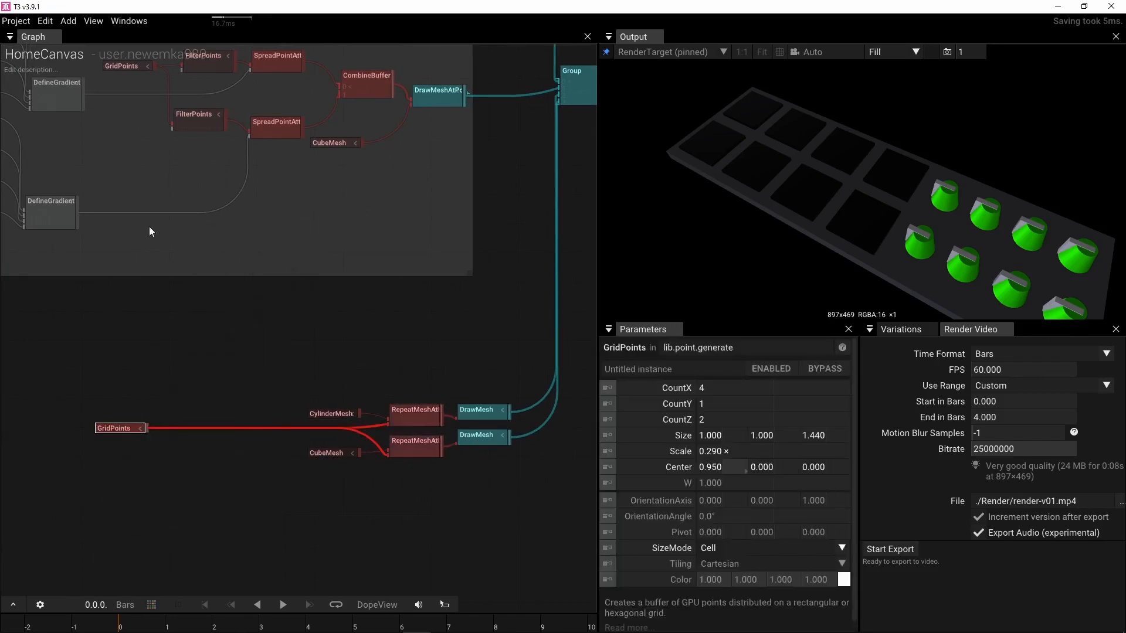
Step: Duplicate the pads' FilterPoints node with StartIndex 0 into the knobs area and feed it from the knobs' GridPoints
left_click(199, 125)
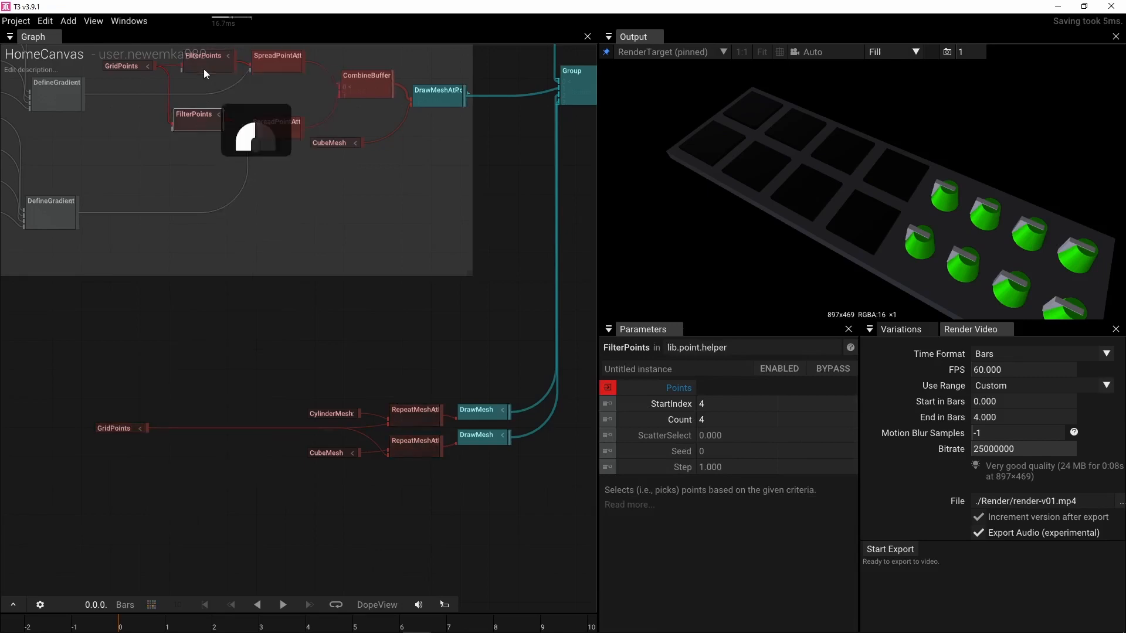
key("ctrl+d")
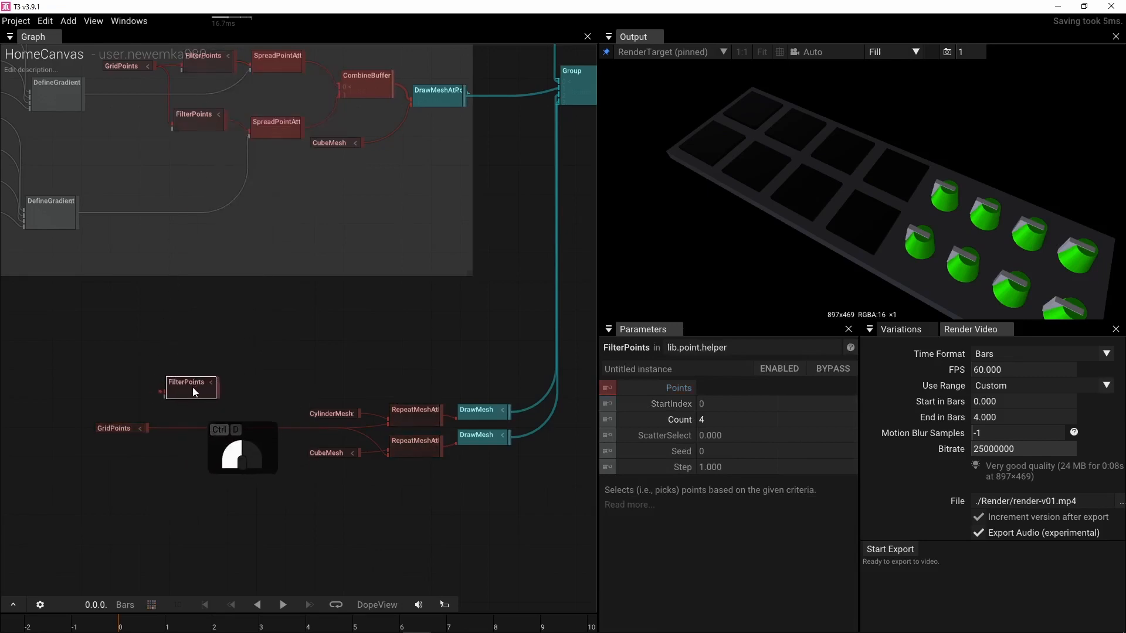
left_click_drag(194, 392, 206, 394)
left_click_drag(147, 429, 176, 397)
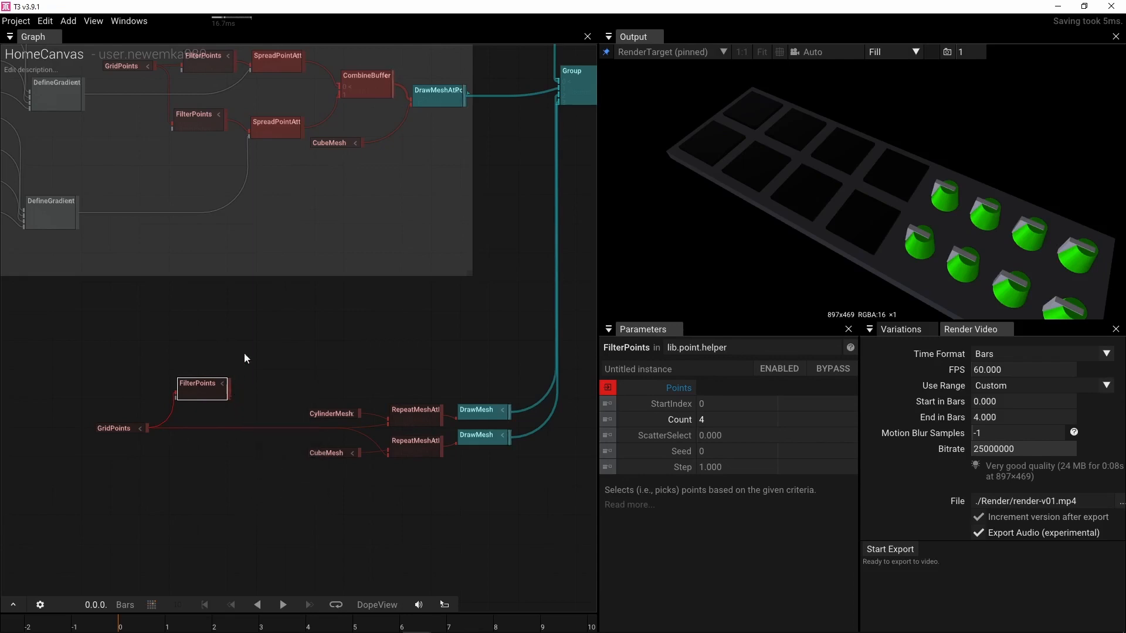
Step: Duplicate the pads' CombineBuffers node into the knobs area and connect the new FilterPoints output to it
left_click(367, 79)
key("ctrl+d")
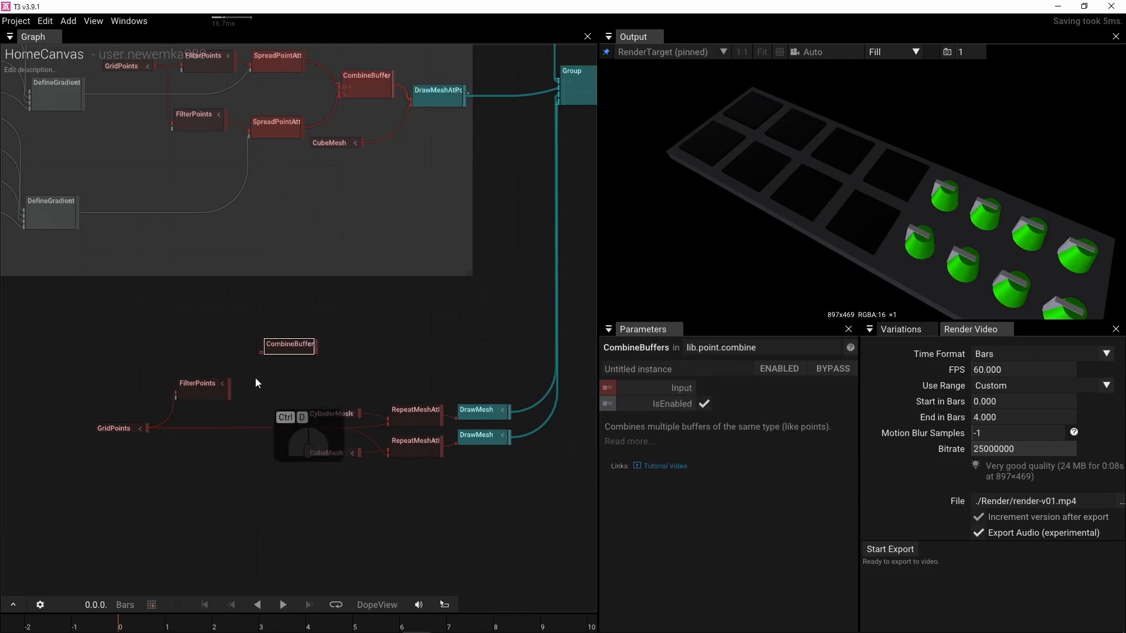
left_click_drag(229, 391, 262, 355)
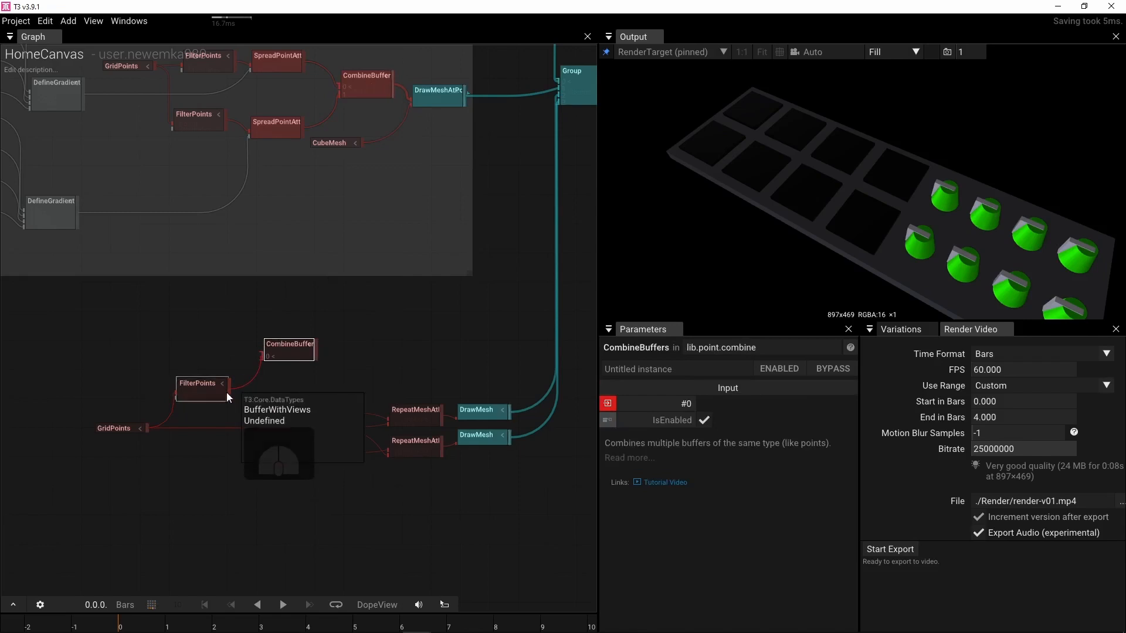
Step: Duplicate the pads' FilterPoints node with StartIndex 4 and wire it between the knobs' GridPoints and CombineBuffers
left_click(209, 117)
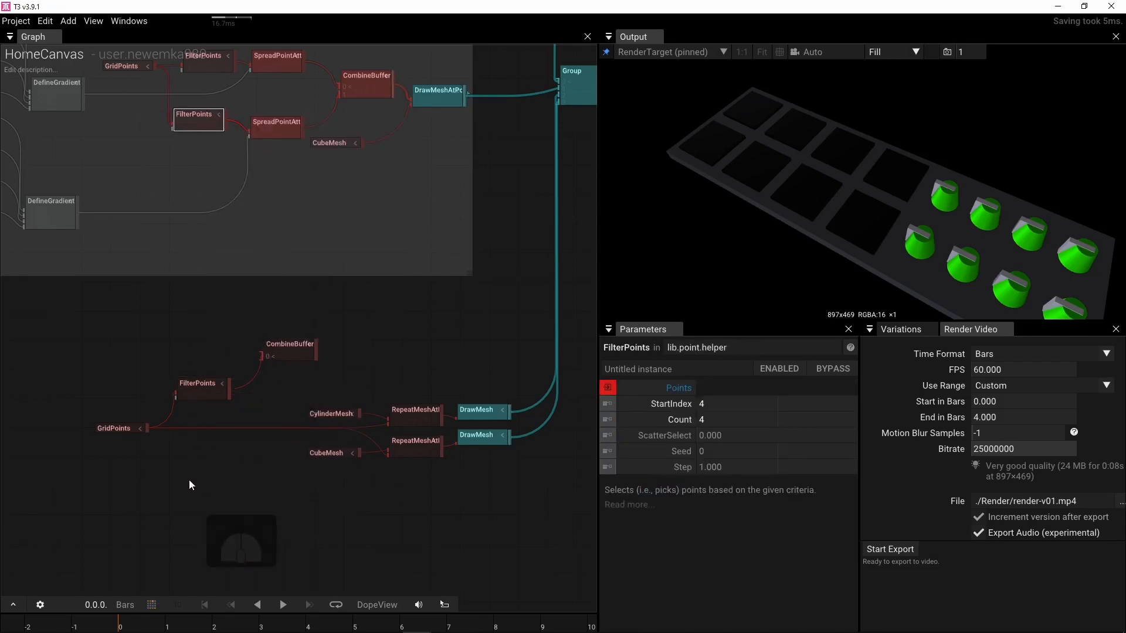
key("ctrl+d")
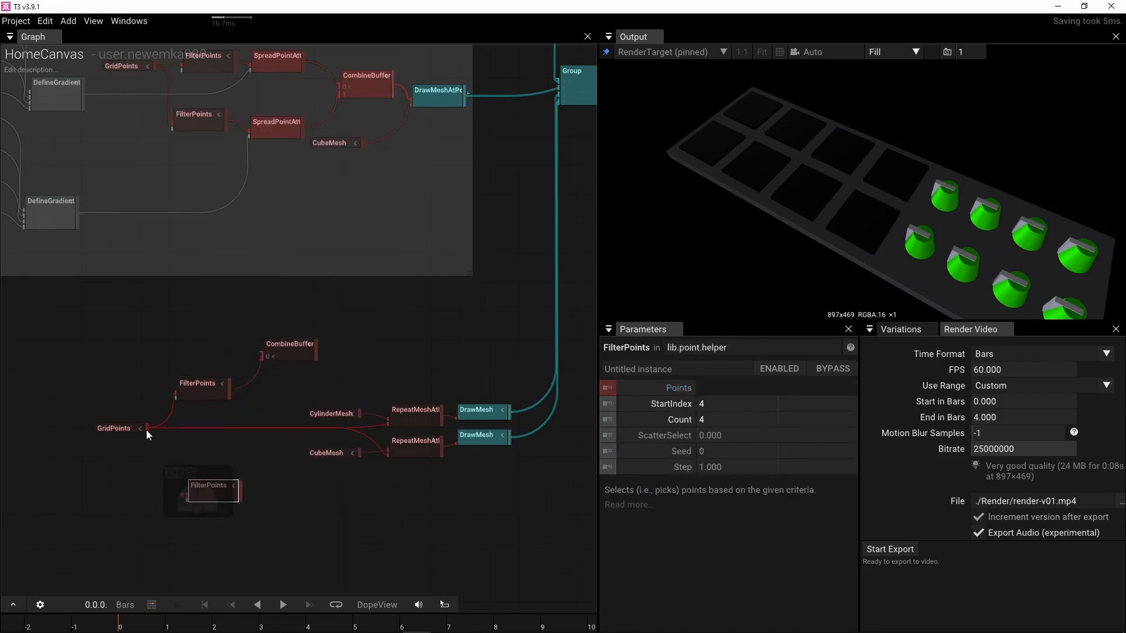
left_click_drag(147, 431, 403, 440)
Step: Connect CombineBuffers to the Points inputs of both knob RepeatMeshAtPoints nodes in place of the direct GridPoints links
scroll(301, 381, "up", 2)
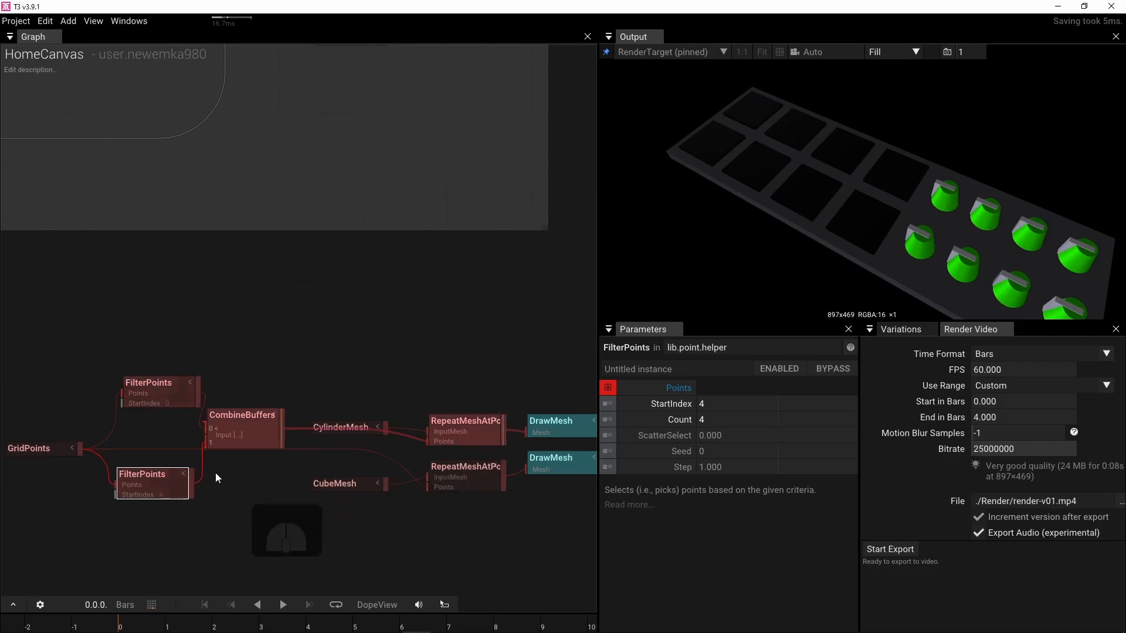
mouse_move(172, 481)
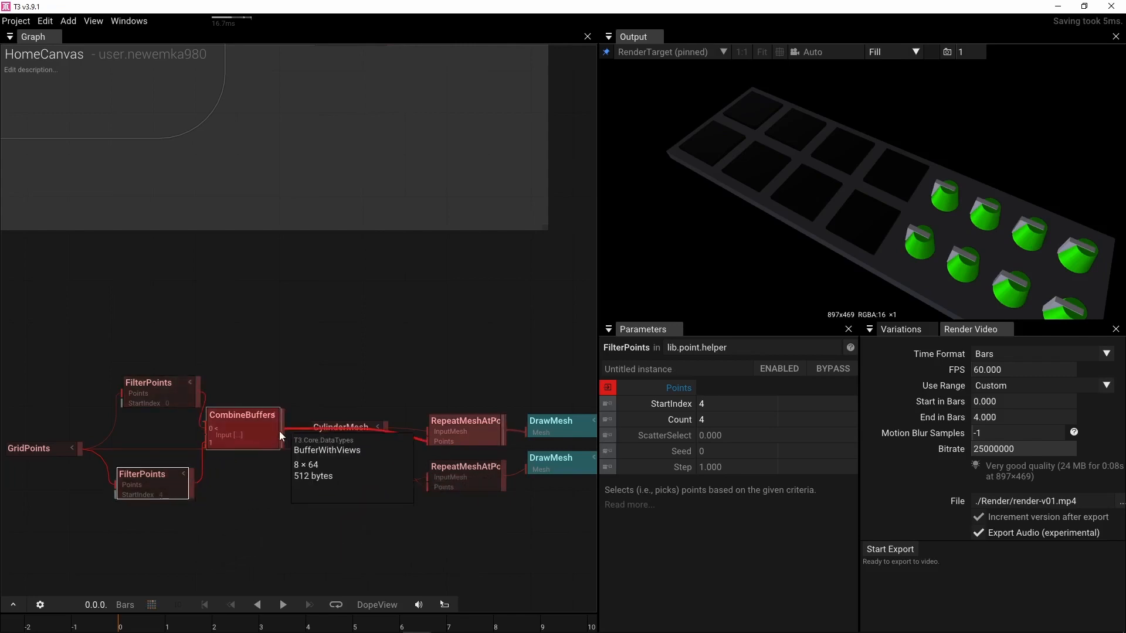
left_click_drag(280, 431, 419, 486)
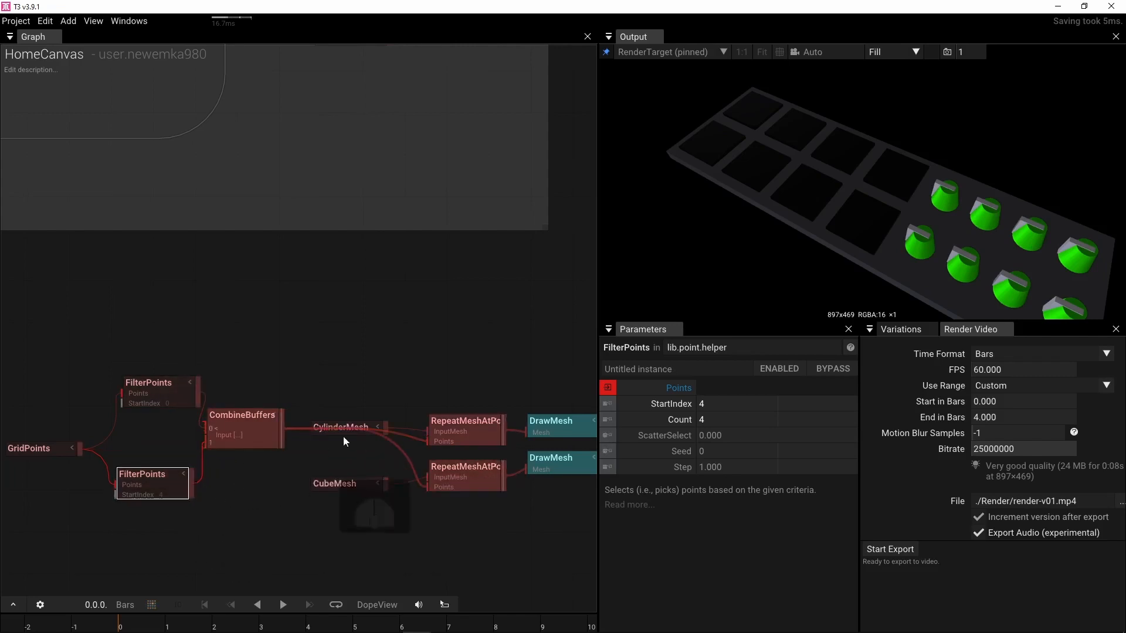
Step: Space out the knob nodes by raising CylinderMesh with its RepeatMeshAtPoints node and shifting GridPoints away from the filters
left_click_drag(443, 427, 445, 378)
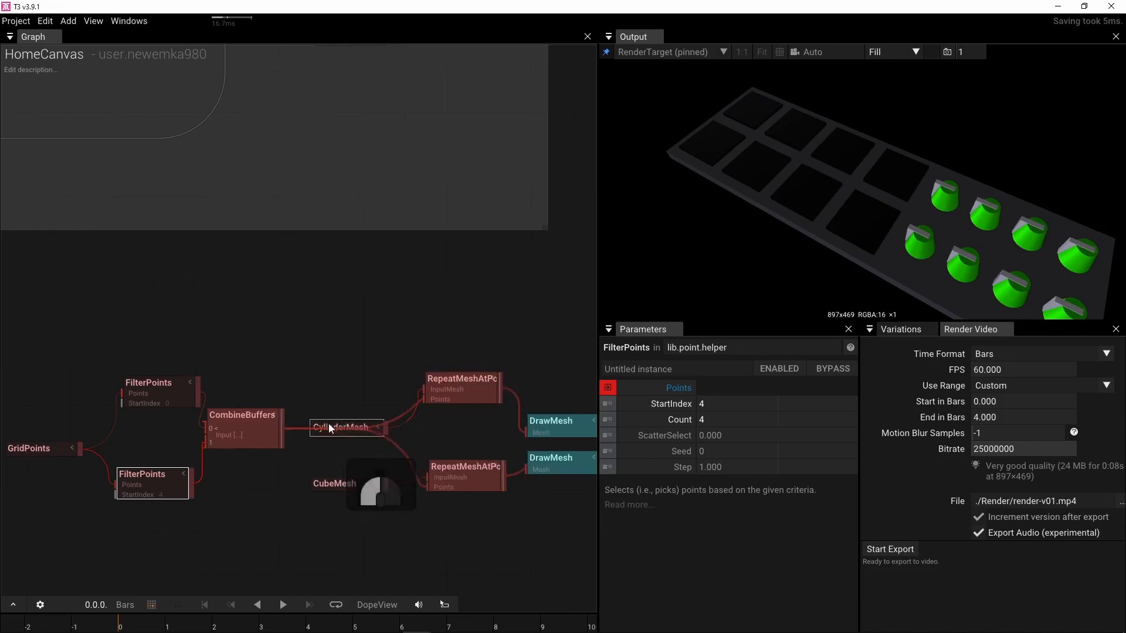
left_click_drag(328, 423, 333, 373)
right_click_drag(290, 501, 378, 487)
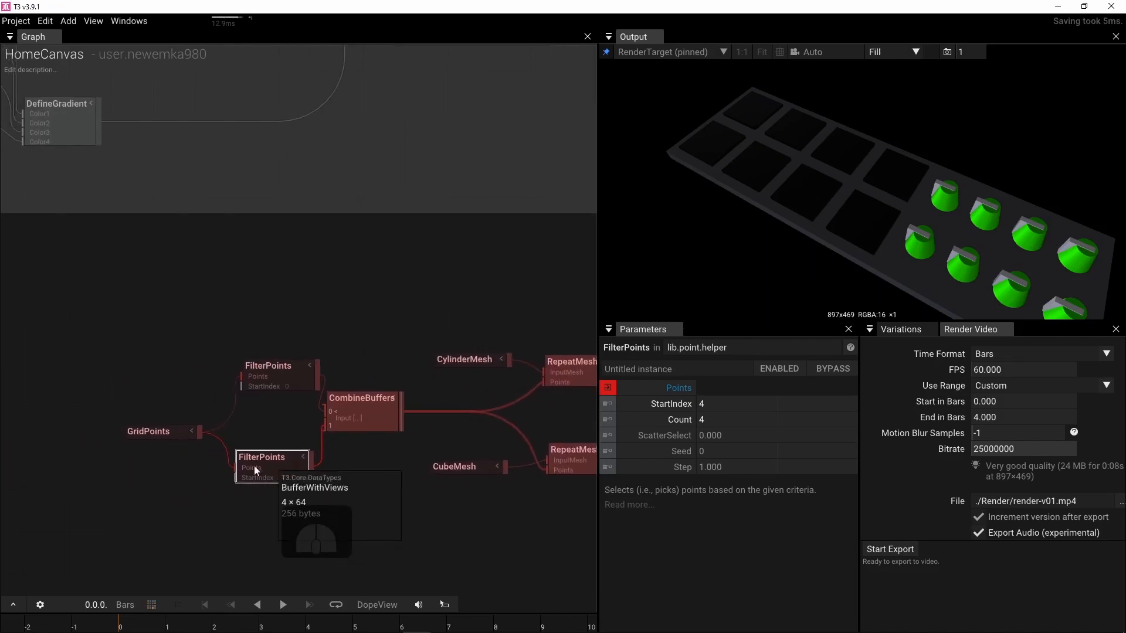
left_click_drag(171, 434, 130, 423)
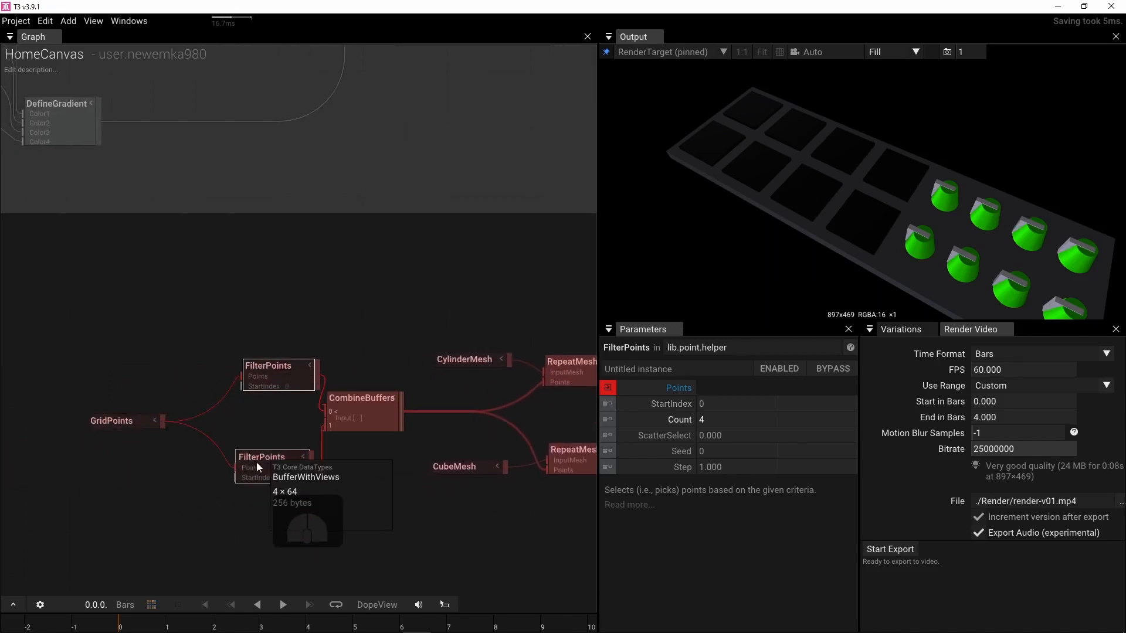
Step: Shift the knobs' GridPoints and both FilterPoints nodes away from CombineBuffers to leave room between them
scroll(160, 352, "down", 6)
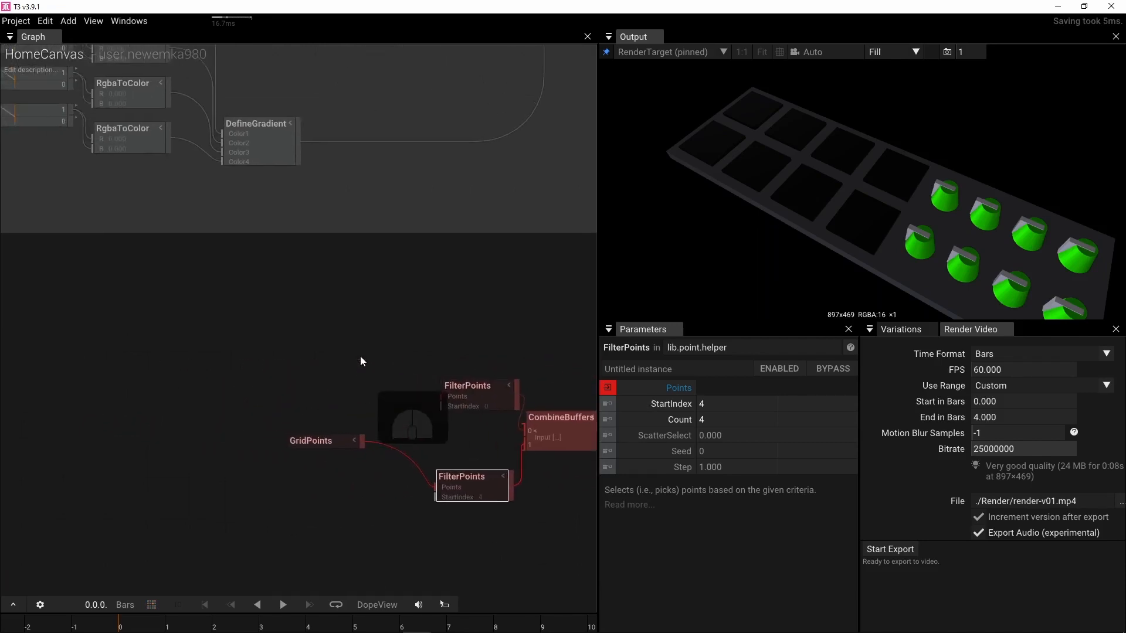
scroll(322, 352, "up", 3)
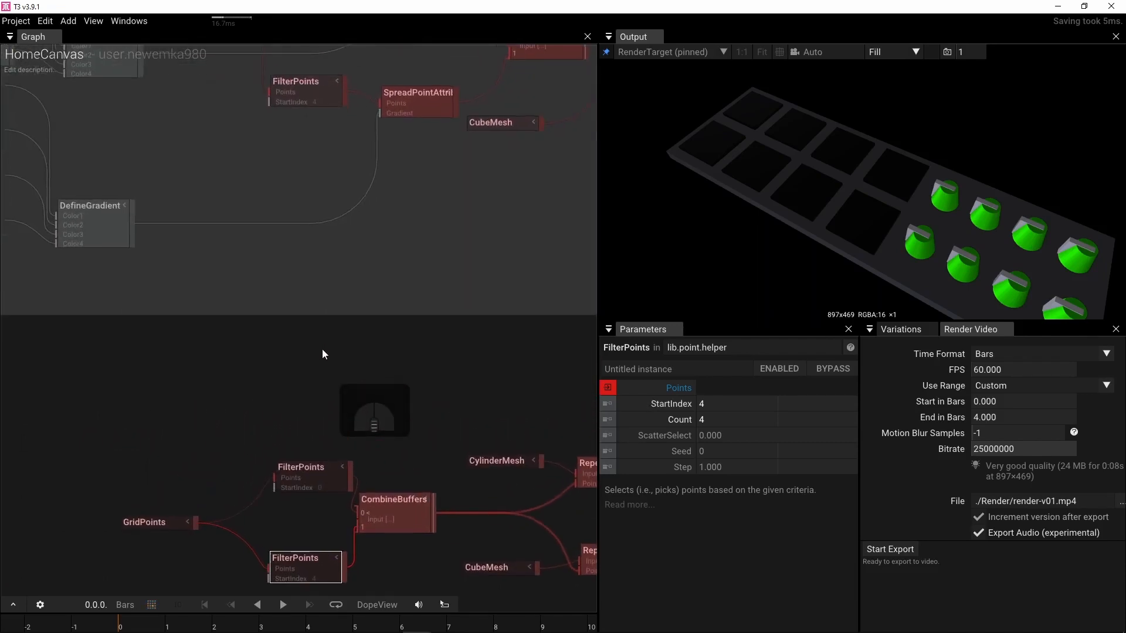
mouse_move(335, 376)
right_mouse_down()
mouse_move(261, 381)
mouse_move(353, 378)
mouse_move(342, 380)
right_mouse_up()
scroll(369, 381, "up", 2)
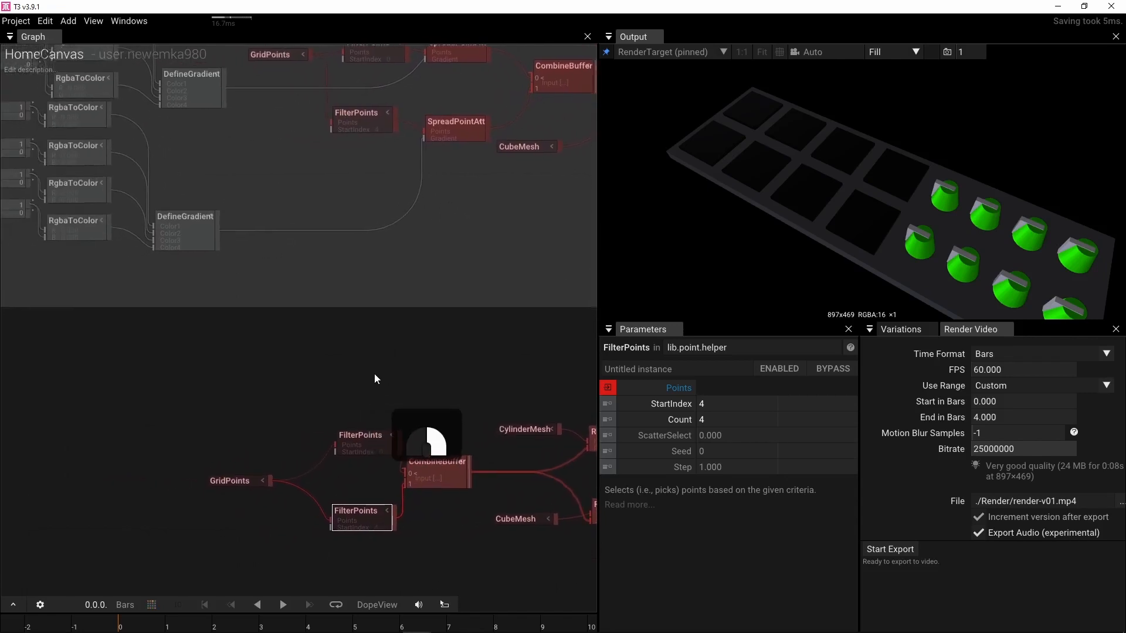
right_click_drag(327, 360, 384, 333)
scroll(313, 372, "up", 1)
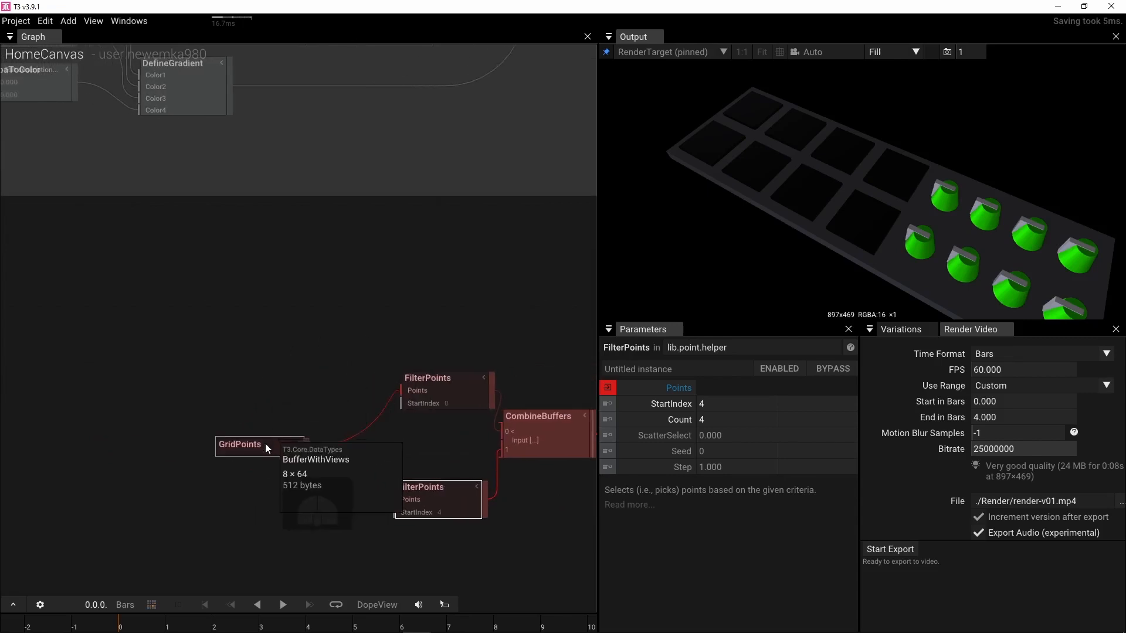
left_click_drag(265, 443, 135, 438)
left_click_drag(459, 388, 345, 384)
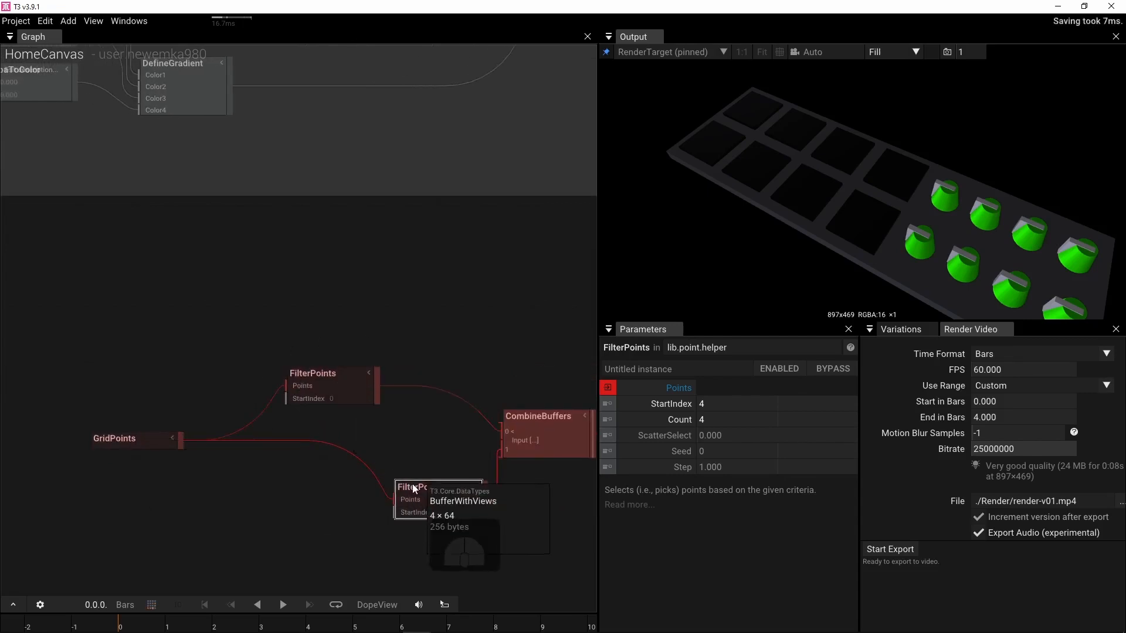
left_click_drag(412, 492, 299, 477)
left_click_drag(321, 381, 248, 380)
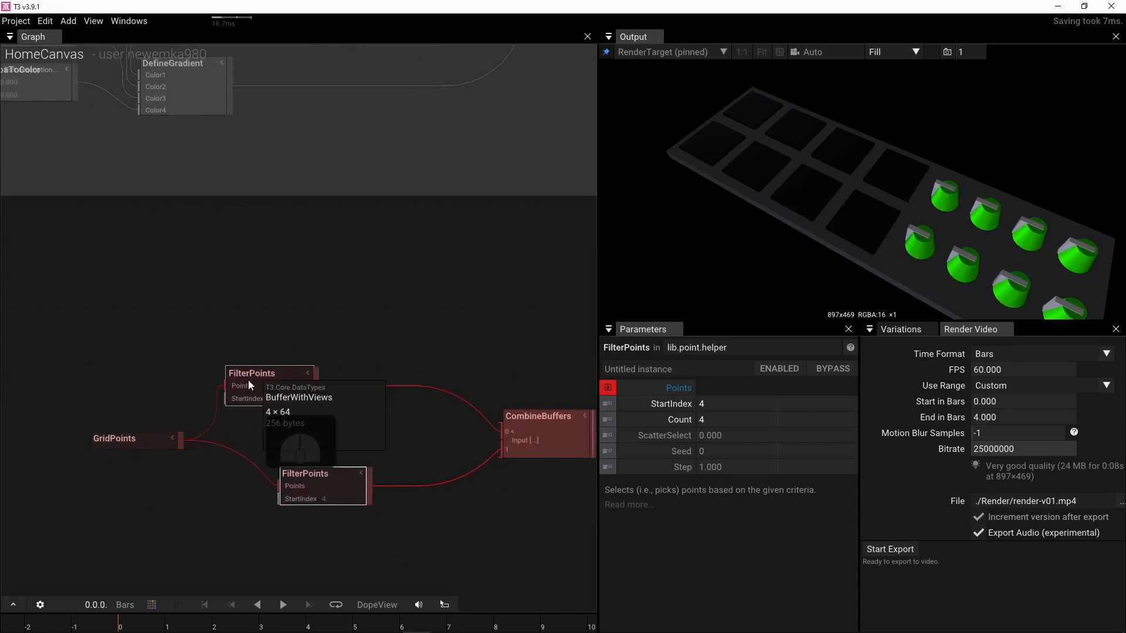
left_click_drag(318, 477, 276, 478)
left_click(343, 321)
key("Tab")
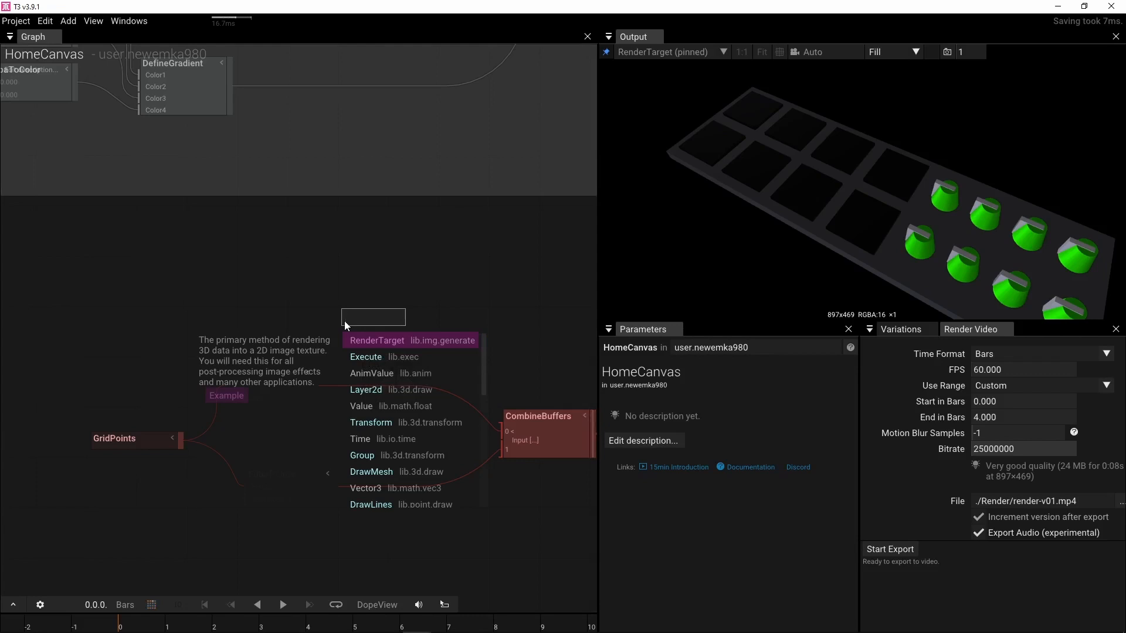
type("spea")
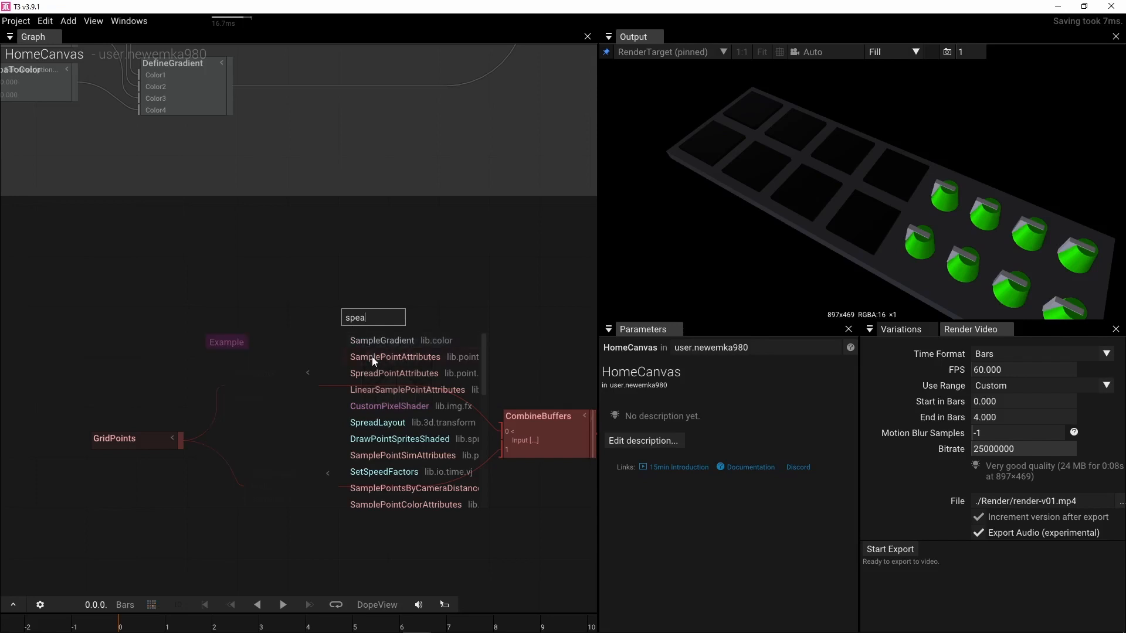
left_click(367, 374)
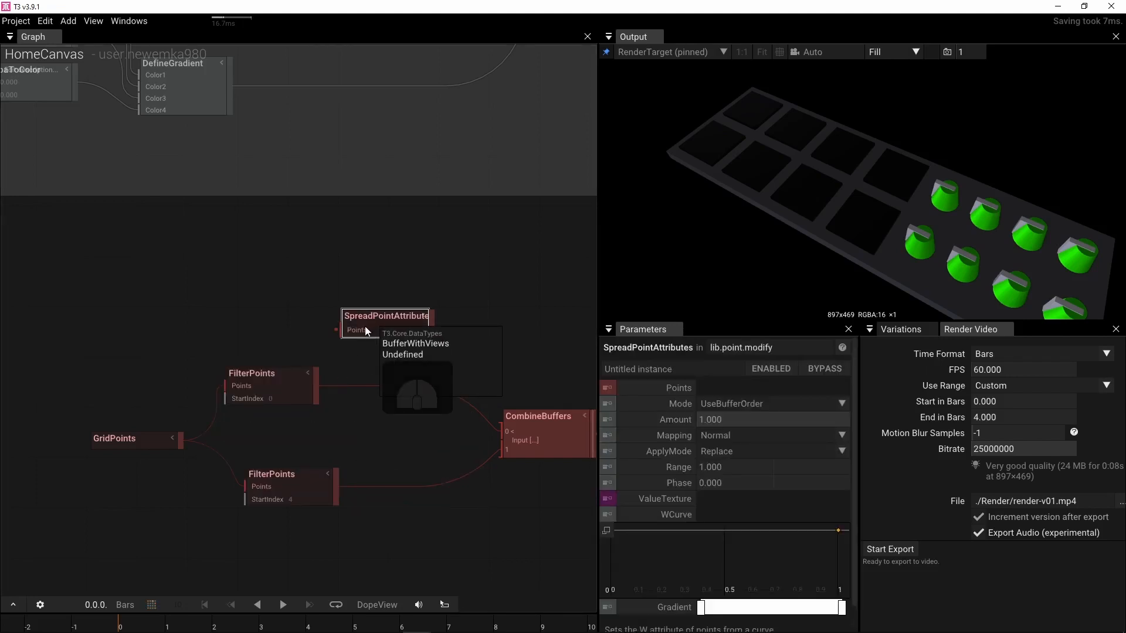
key("Delete")
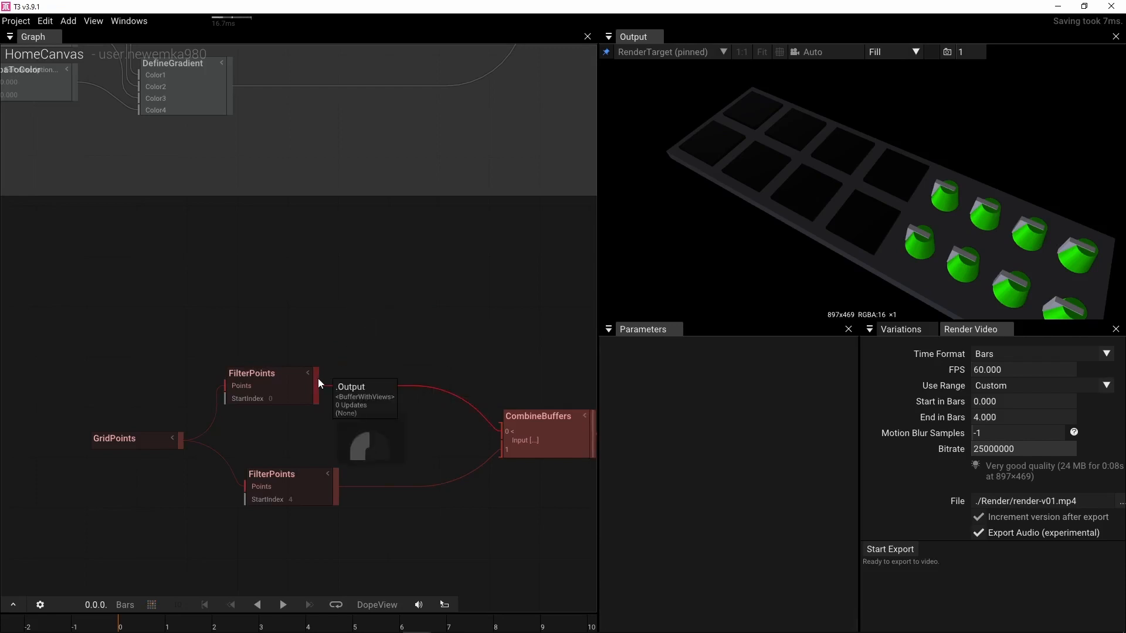
Step: Insert a LinearSamplePointAttributes node between the upper knob FilterPoints and CombineBuffers, aligned beside the filter
left_click_drag(316, 381, 350, 335)
type("linea")
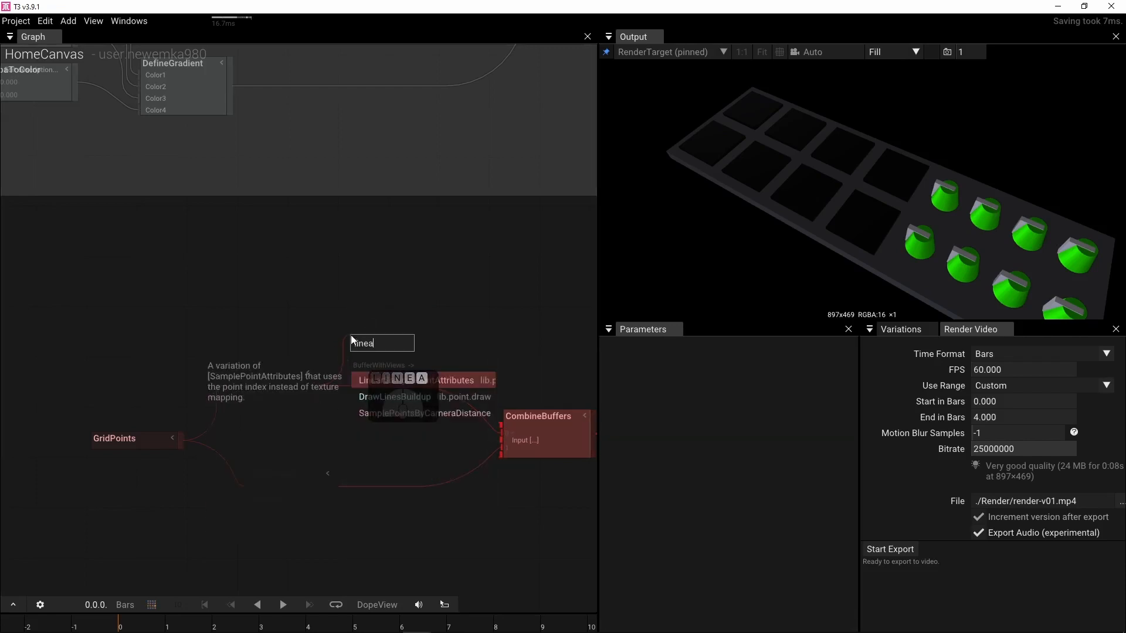
left_click(390, 377)
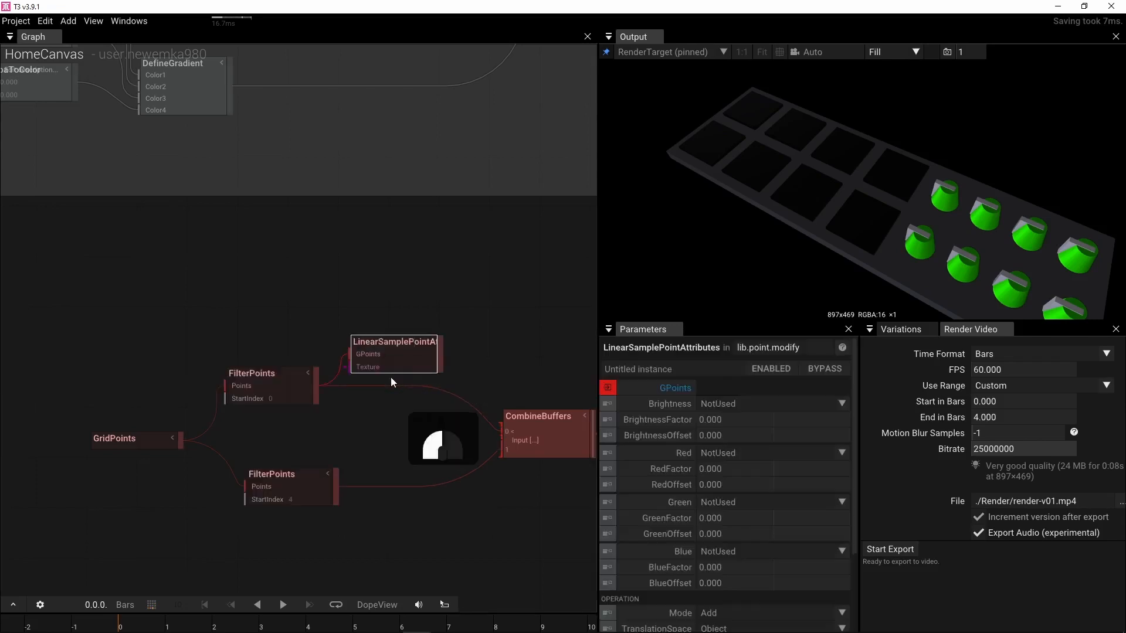
left_click_drag(440, 370, 503, 433)
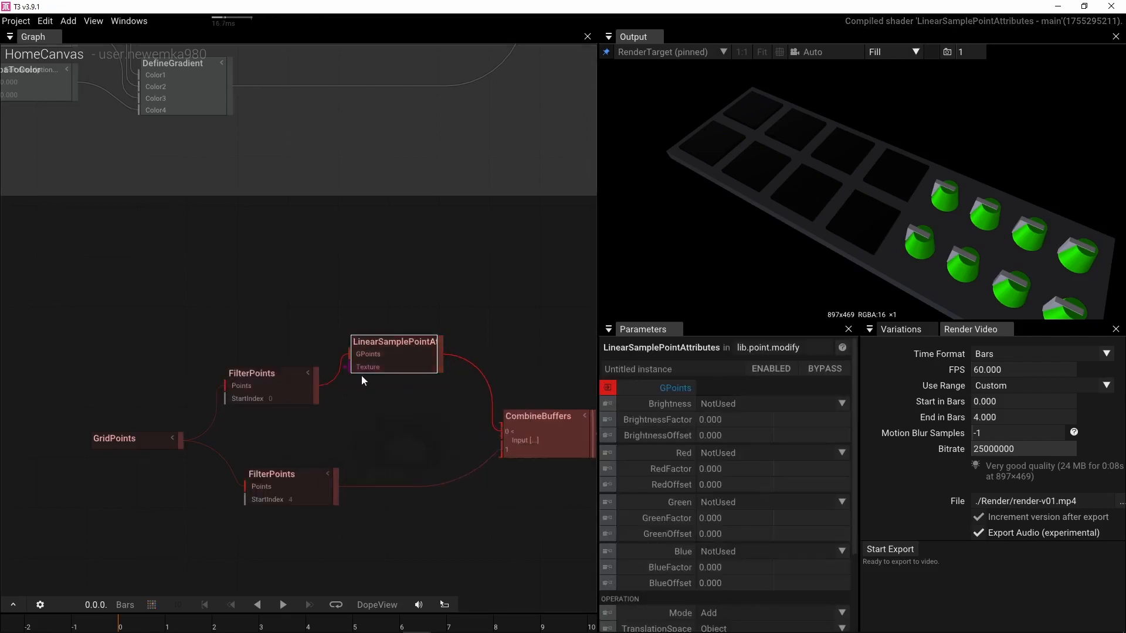
mouse_move(391, 369)
left_mouse_down()
mouse_move(385, 403)
mouse_move(385, 390)
left_mouse_up()
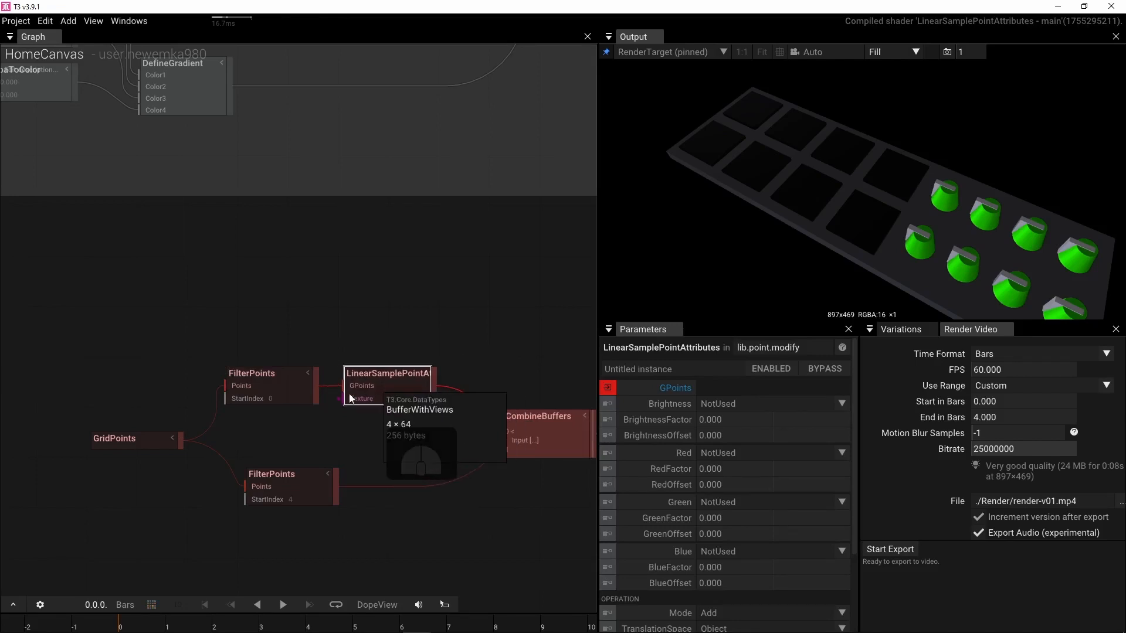
Step: Add a LinearGradient node above the knob filters and connect it to the Texture input of LinearSamplePointAttributes
right_click_drag(230, 324, 296, 322)
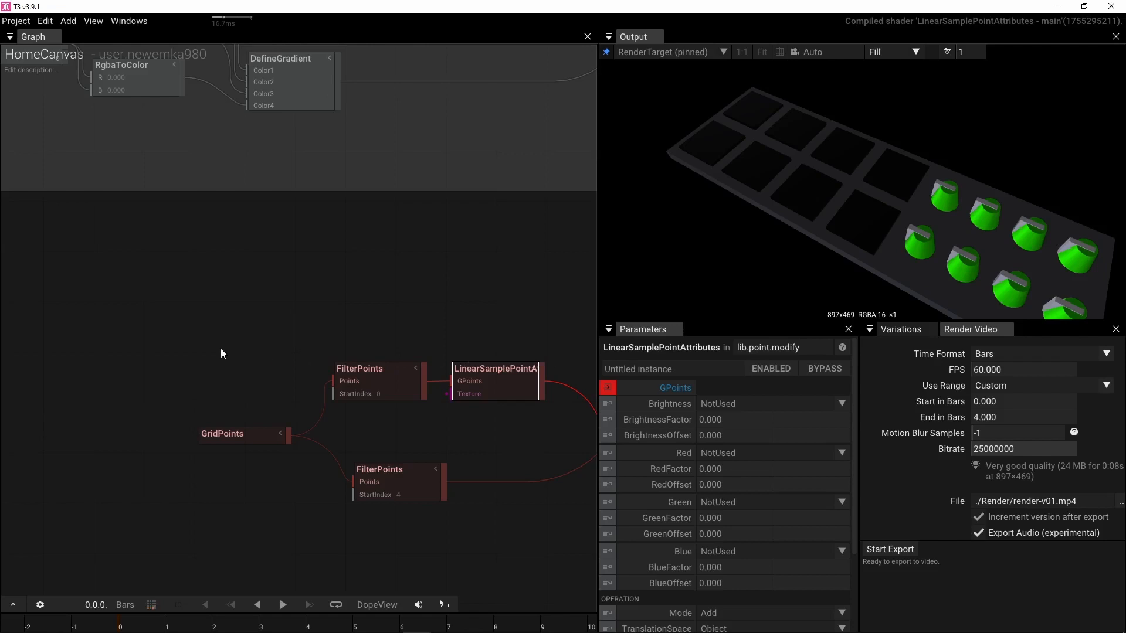
left_click(156, 298)
key("Tab")
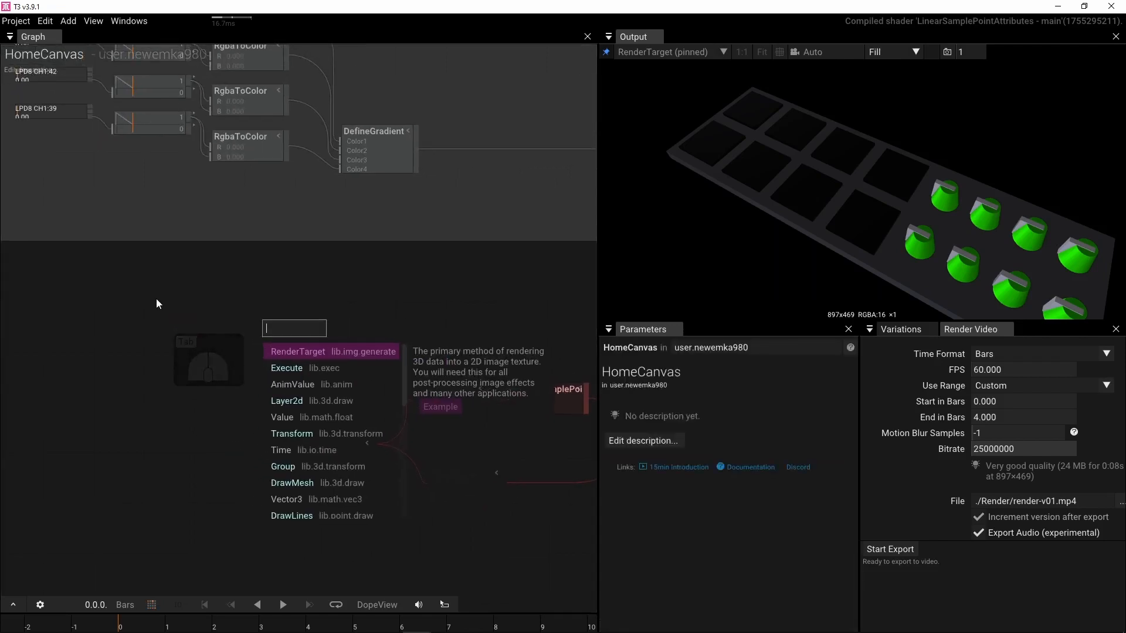
type("lin")
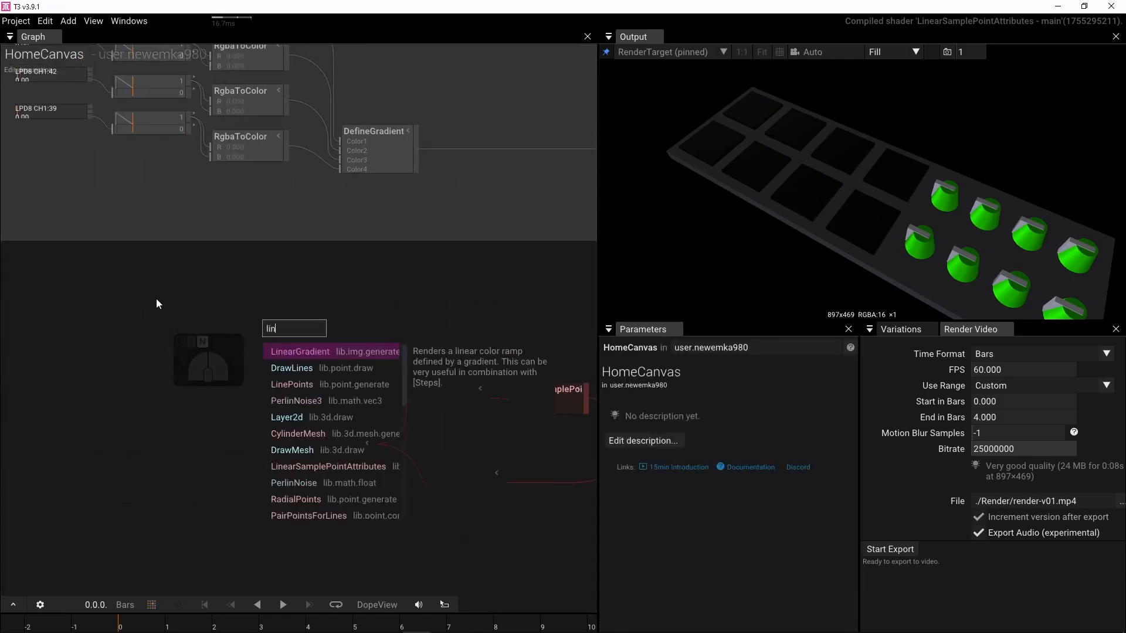
left_click(300, 351)
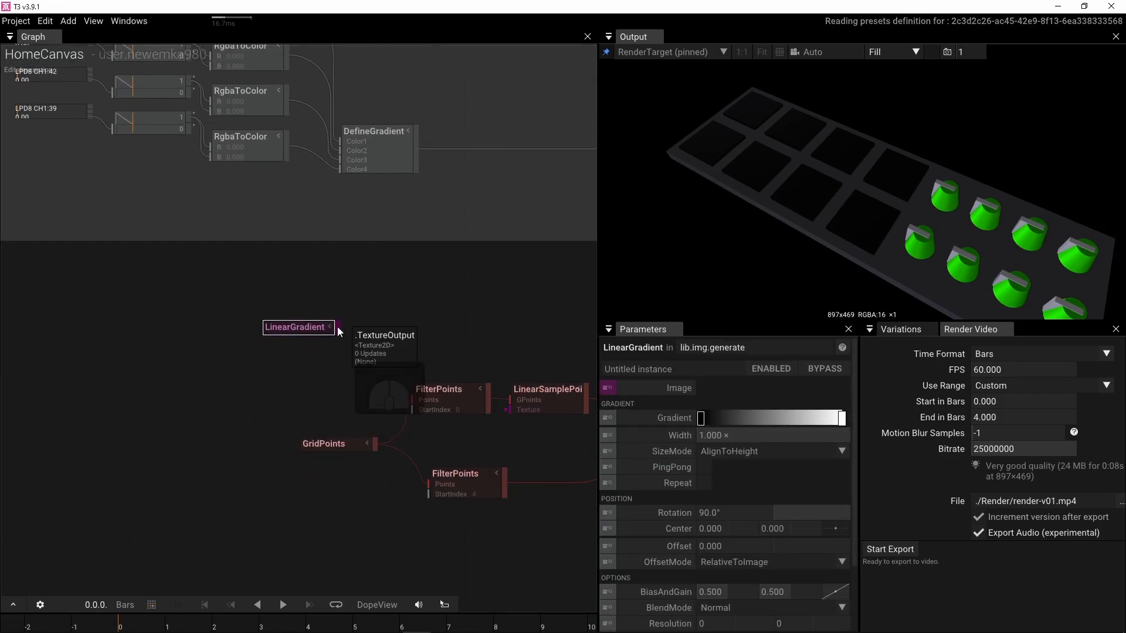
left_click_drag(338, 332, 508, 411)
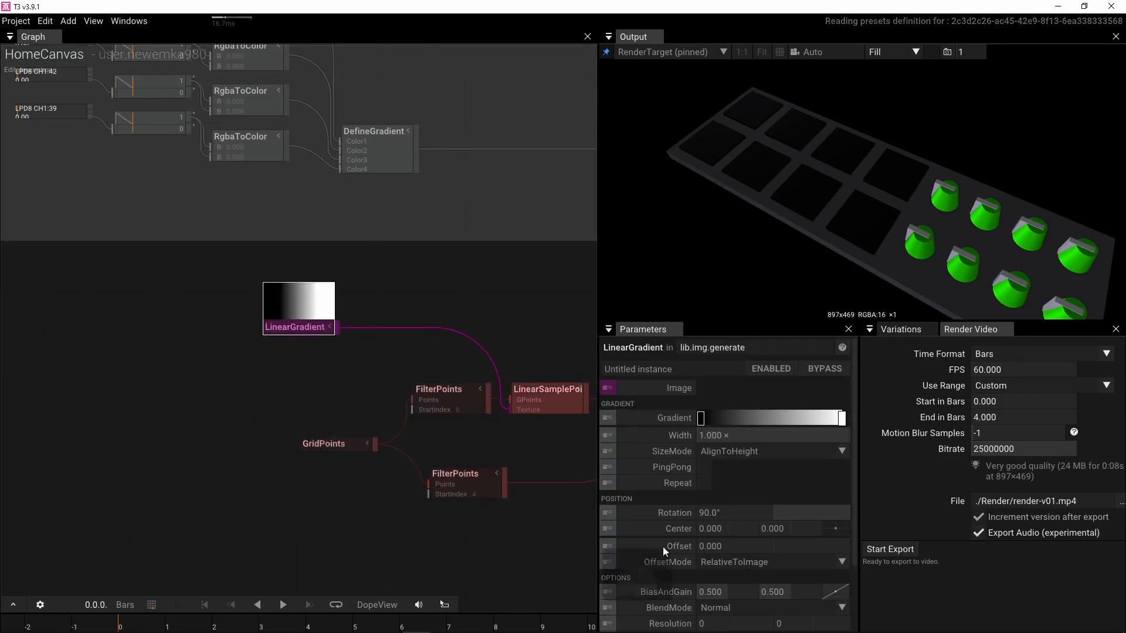
Step: Set the first Resolution value of LinearGradient to 512
left_click(746, 625)
type("512")
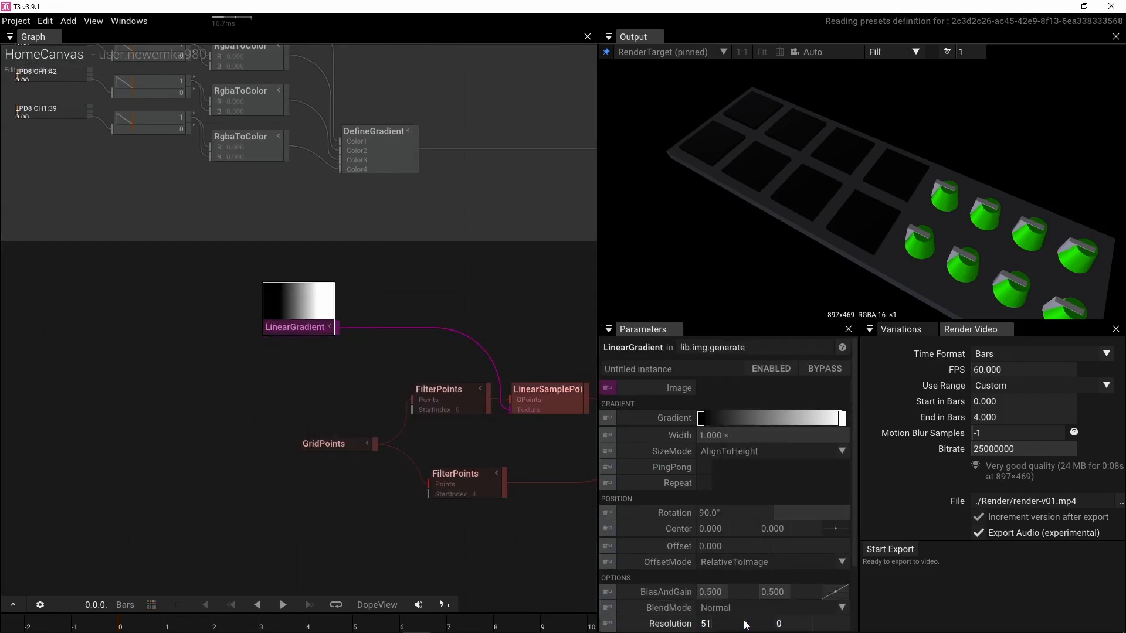
Step: Set the LinearGradient's resolution to 512 by 512 and move the node down beside the first FilterPoints
key("Return")
left_click(807, 625)
type("512")
key("Return")
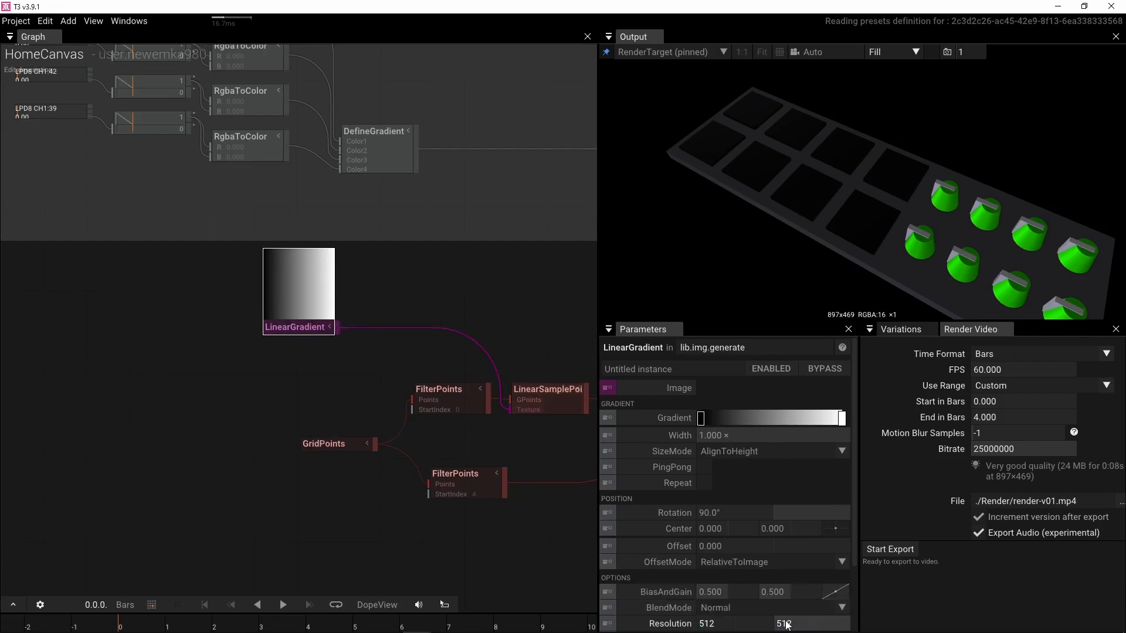
left_click_drag(303, 330, 298, 393)
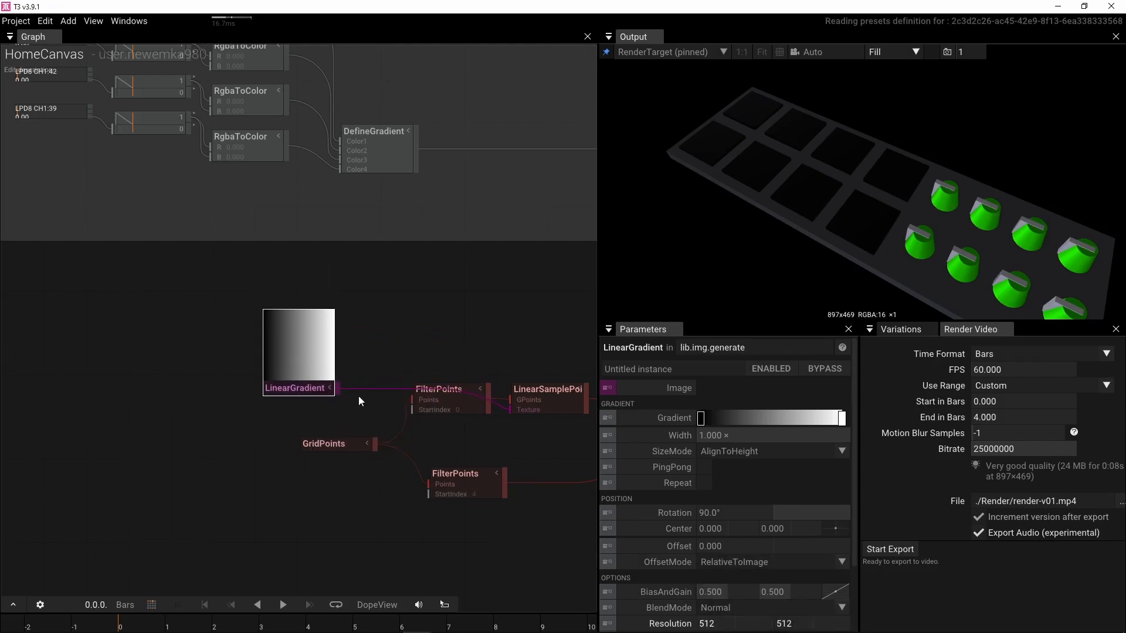
Step: Map the LinearSamplePointAttributes brightness to Rotate_Y with a BrightnessFactor of 180
left_click(517, 391)
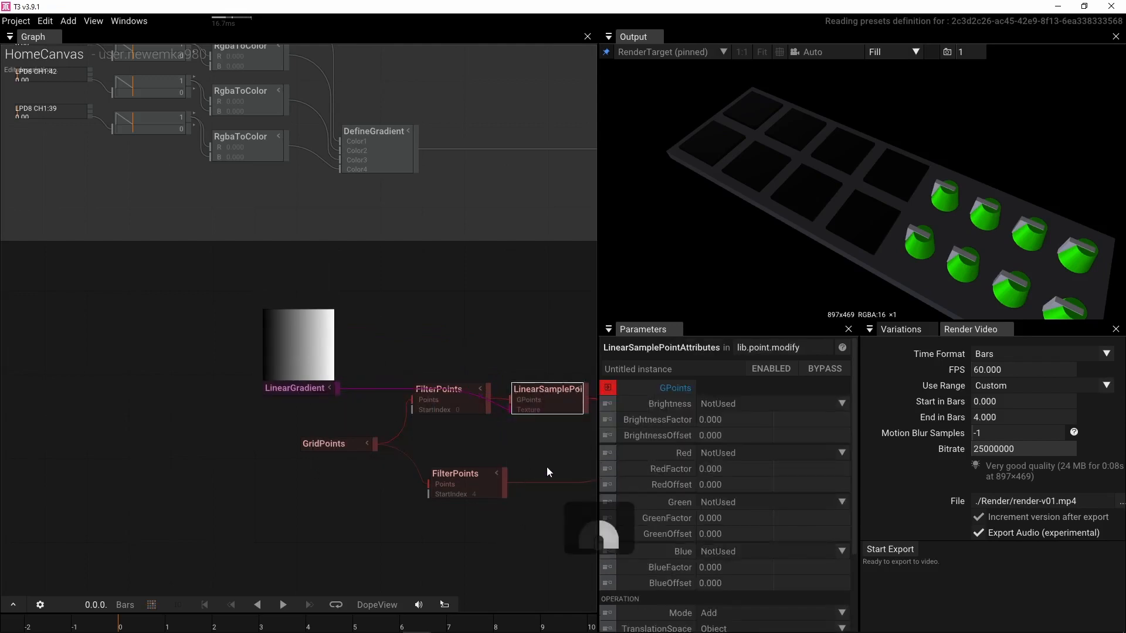
right_click_drag(547, 467, 346, 440)
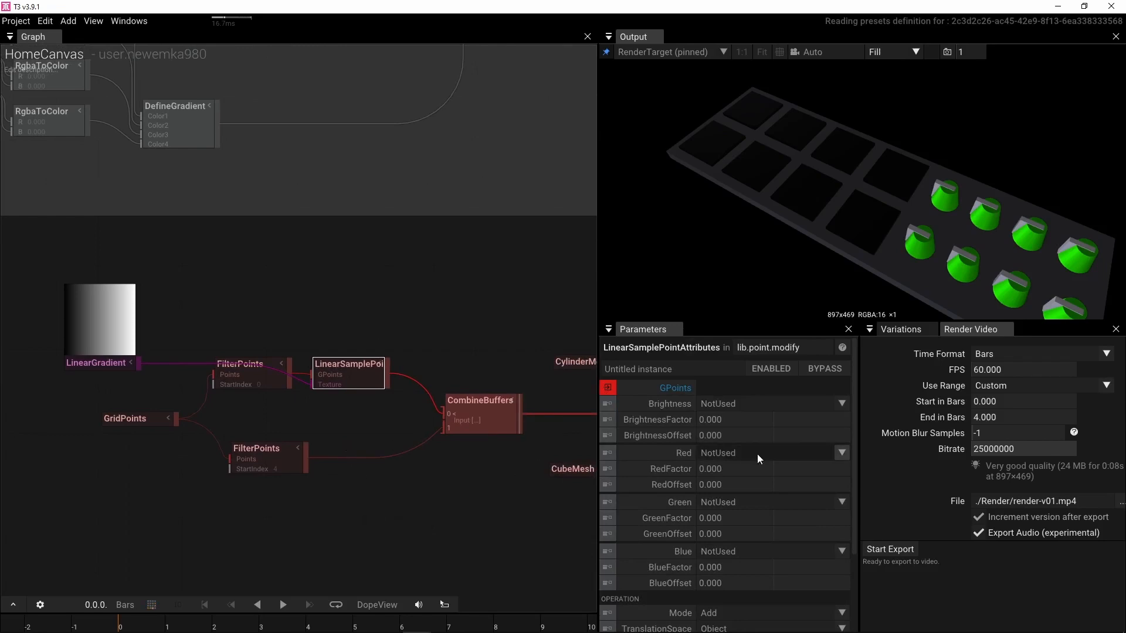
left_click(842, 404)
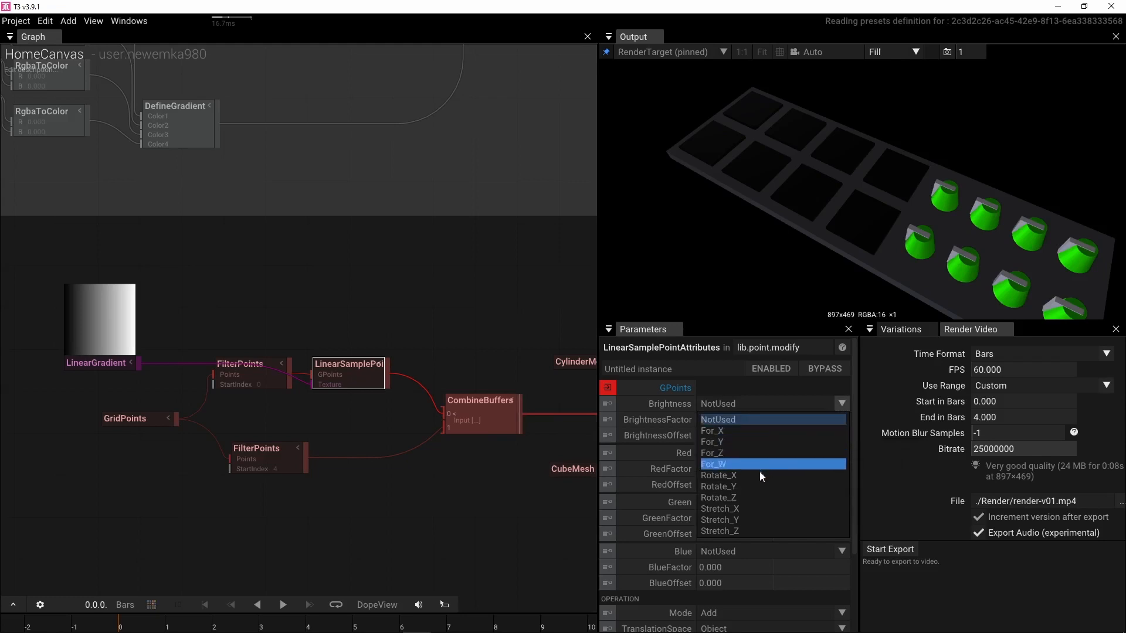
left_click(754, 486)
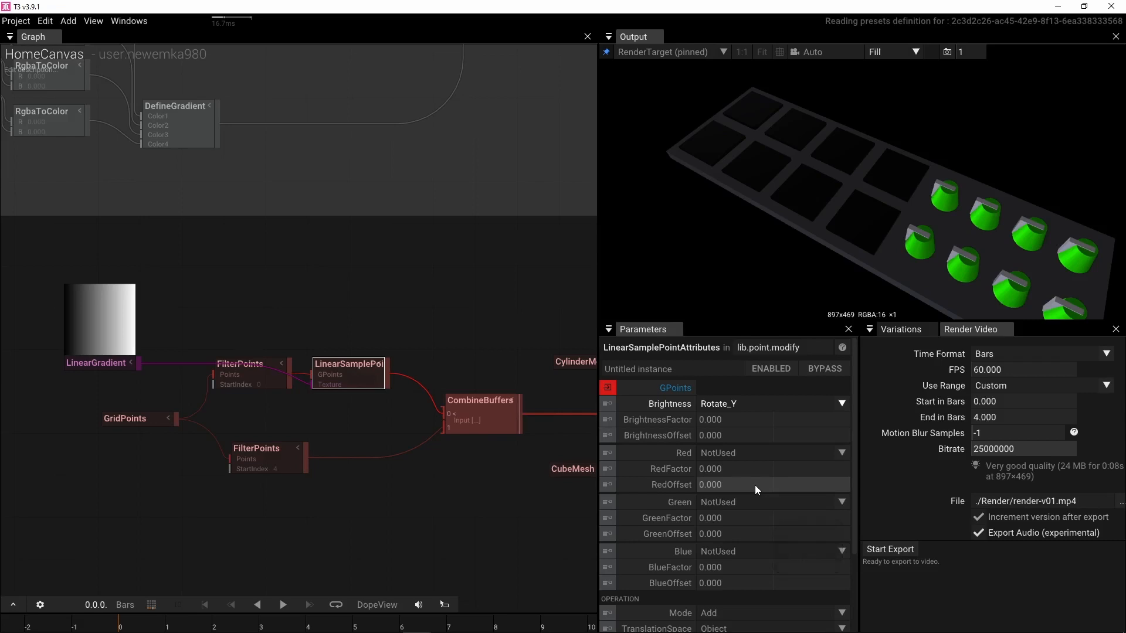
left_click(729, 419)
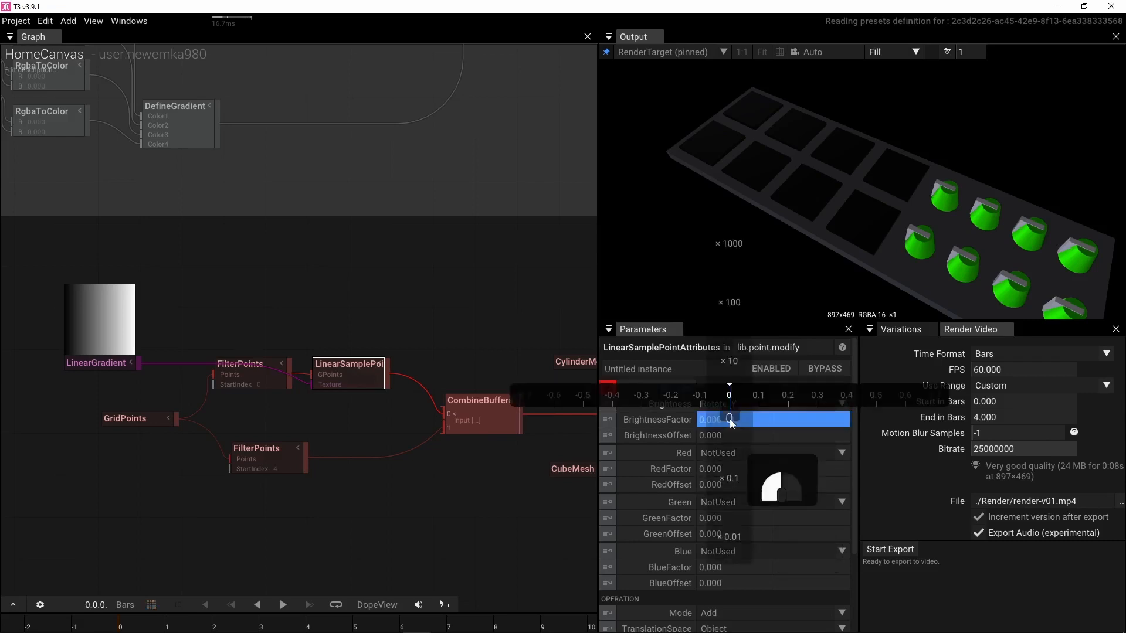
type("180")
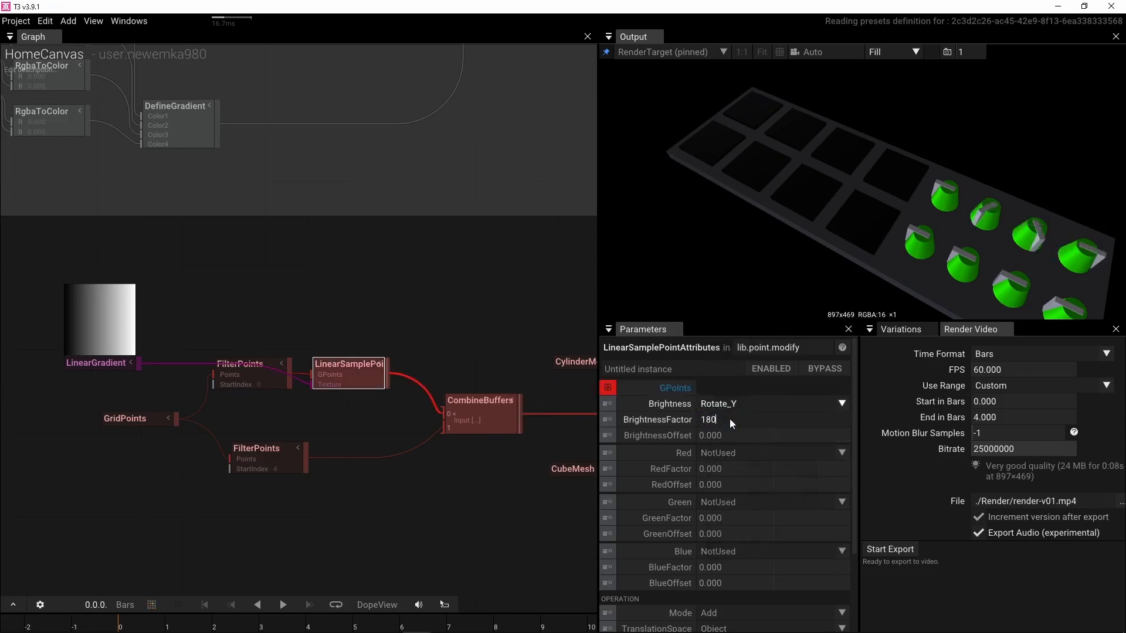
key("Return")
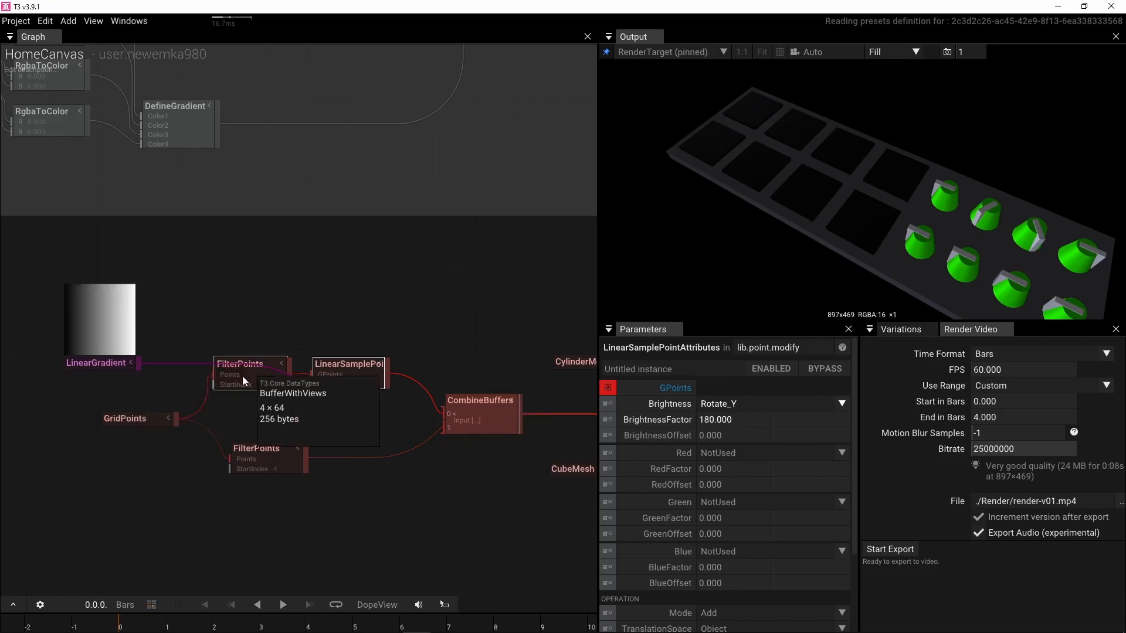
left_click(209, 294)
key("Tab")
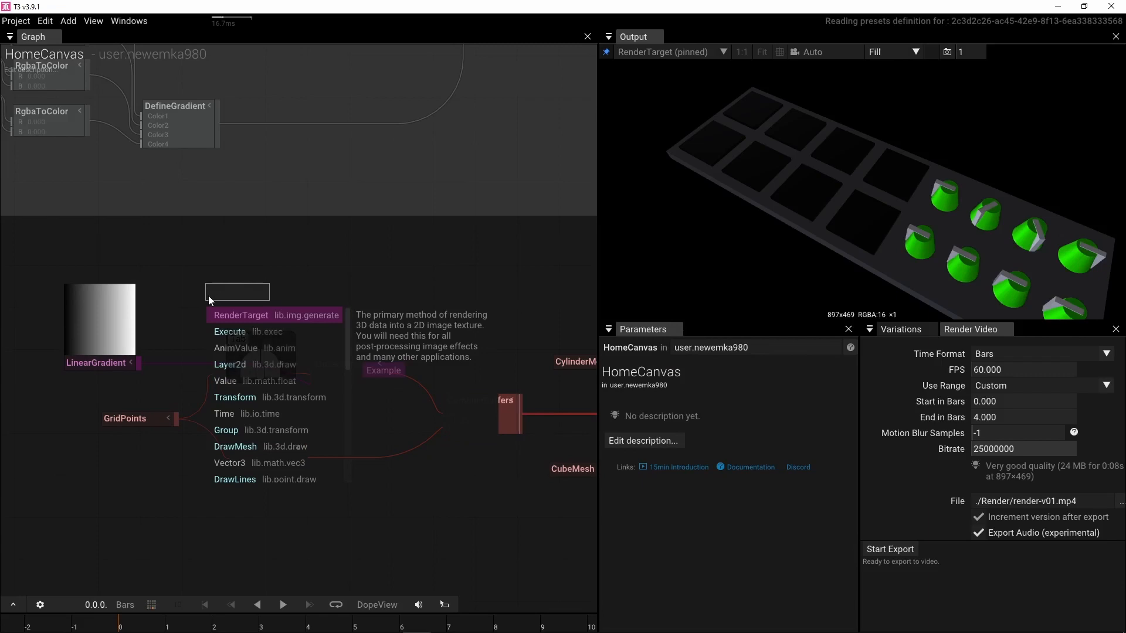
left_click(230, 306)
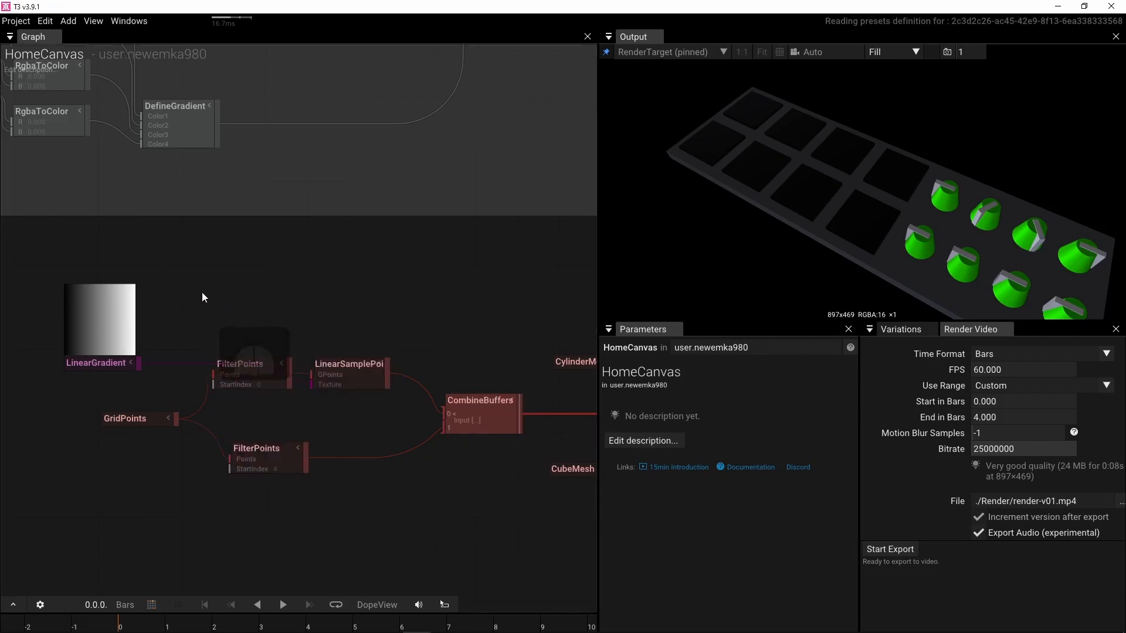
Step: Add a RenderTarget node above FilterPoints and connect its output to the Texture input of LinearSamplePointAttributes
key("Tab")
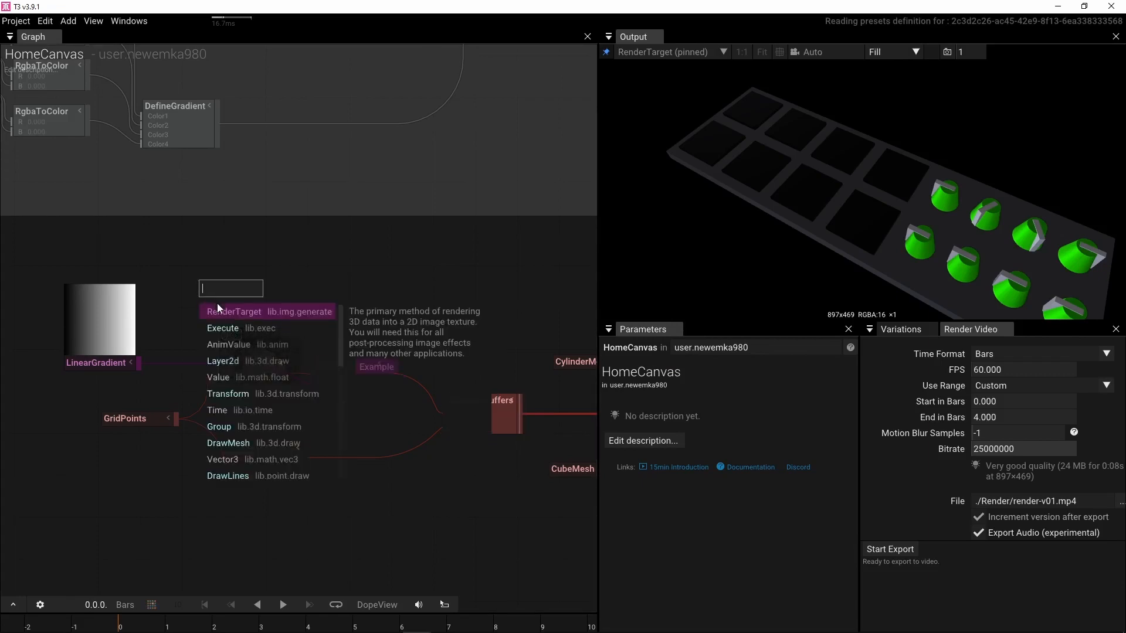
left_click(219, 310)
left_click_drag(272, 285, 311, 383)
Step: Set the RenderTarget's resolution to 1 by 1
left_click(737, 403)
type("1")
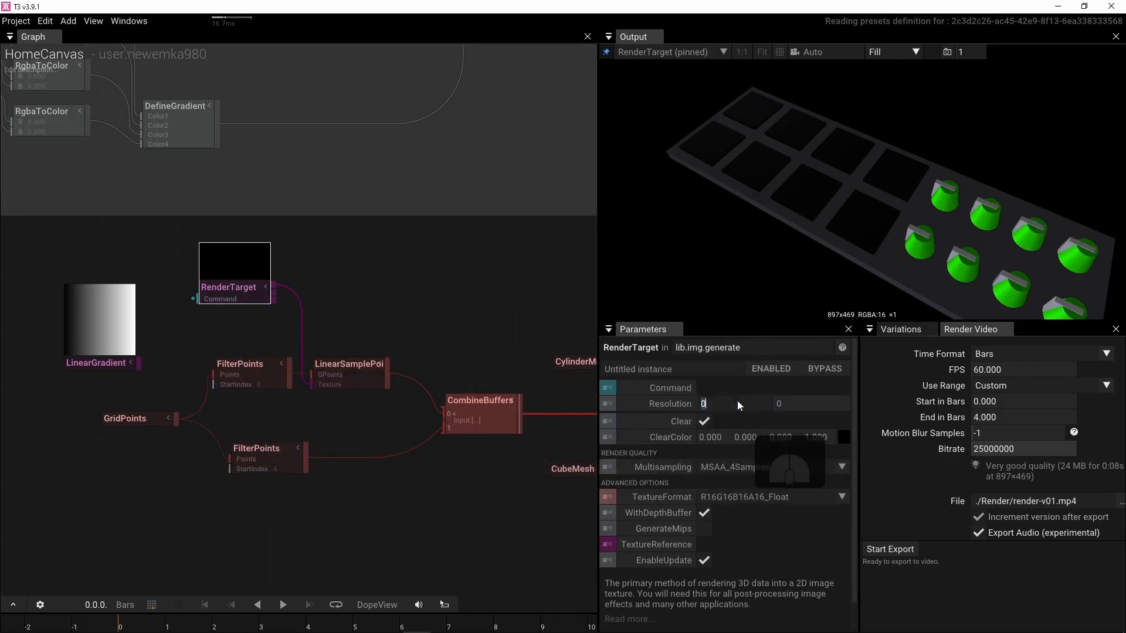
key("Tab")
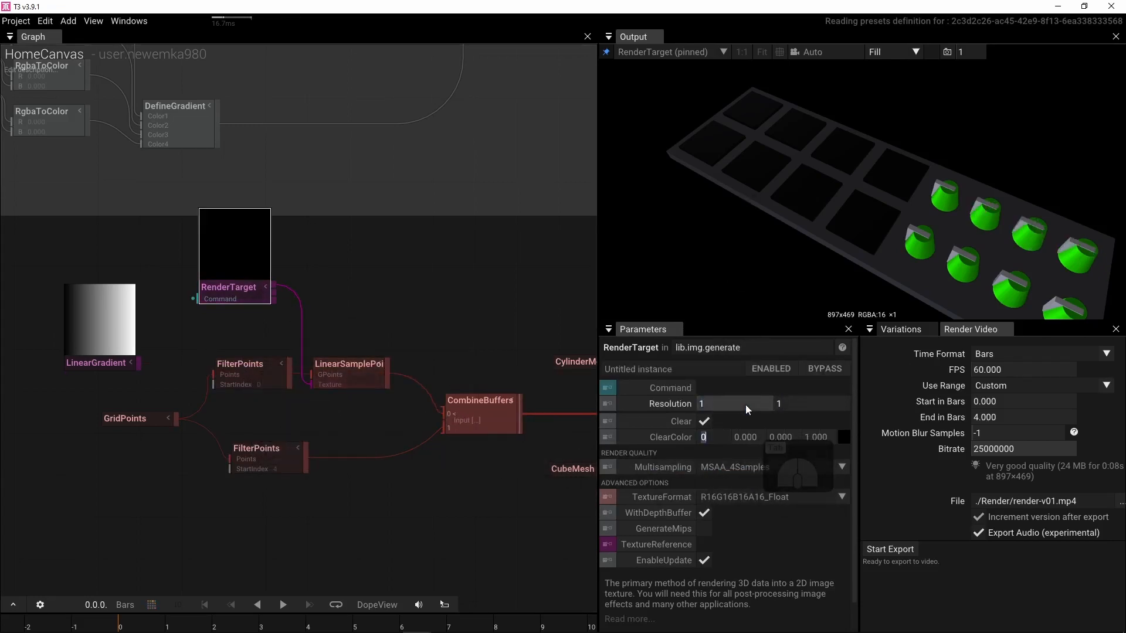
type("1")
key("Tab")
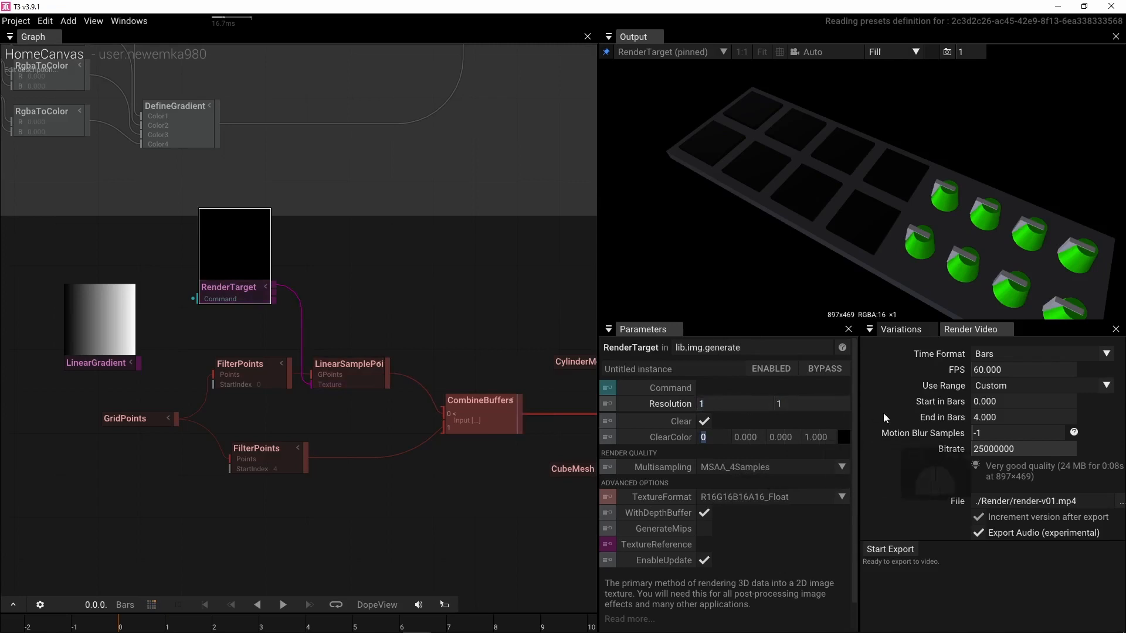
Step: Try adjusting the brightness of the RenderTarget's ClearColor
left_click(843, 438)
left_click_drag(993, 553, 969, 561)
left_click(364, 382)
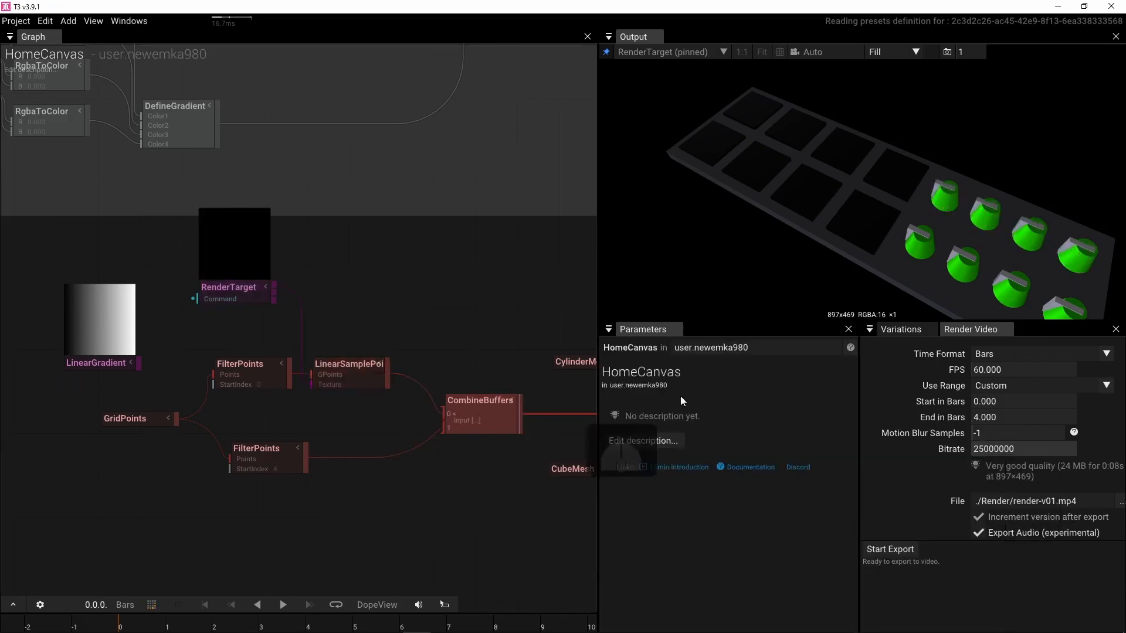
Step: Set the BrightnessFactor of LinearSamplePointAttributes to -180
left_click(366, 373)
left_click(703, 419)
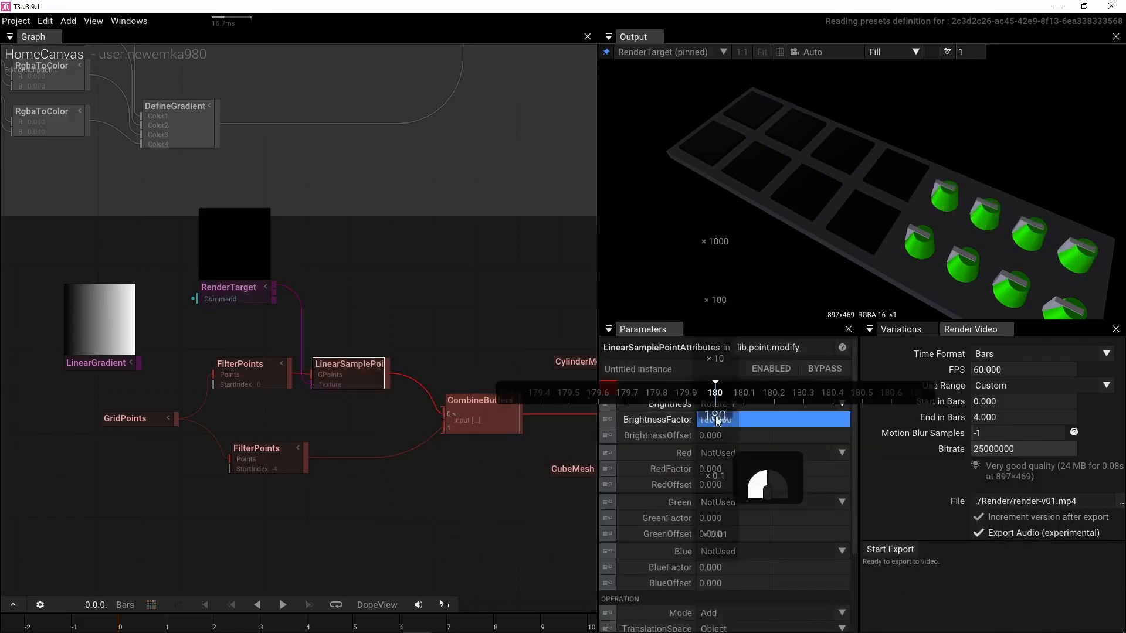
type("-")
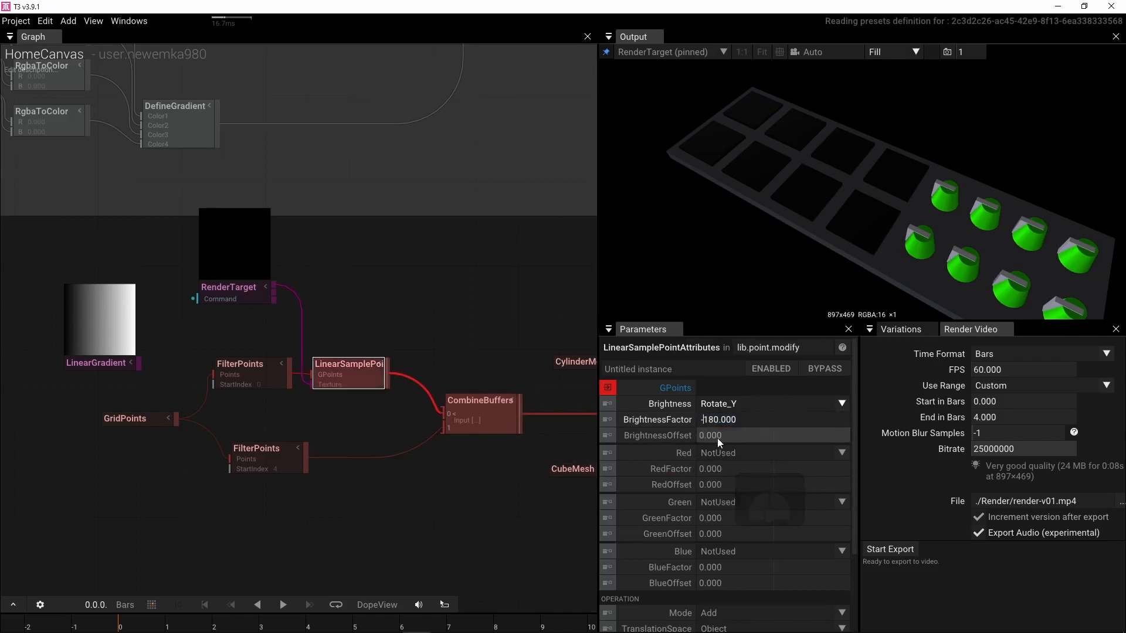
key("Return")
Step: Raise the RenderTarget's ClearColor to full white to test the knobs' rotation
left_click(232, 288)
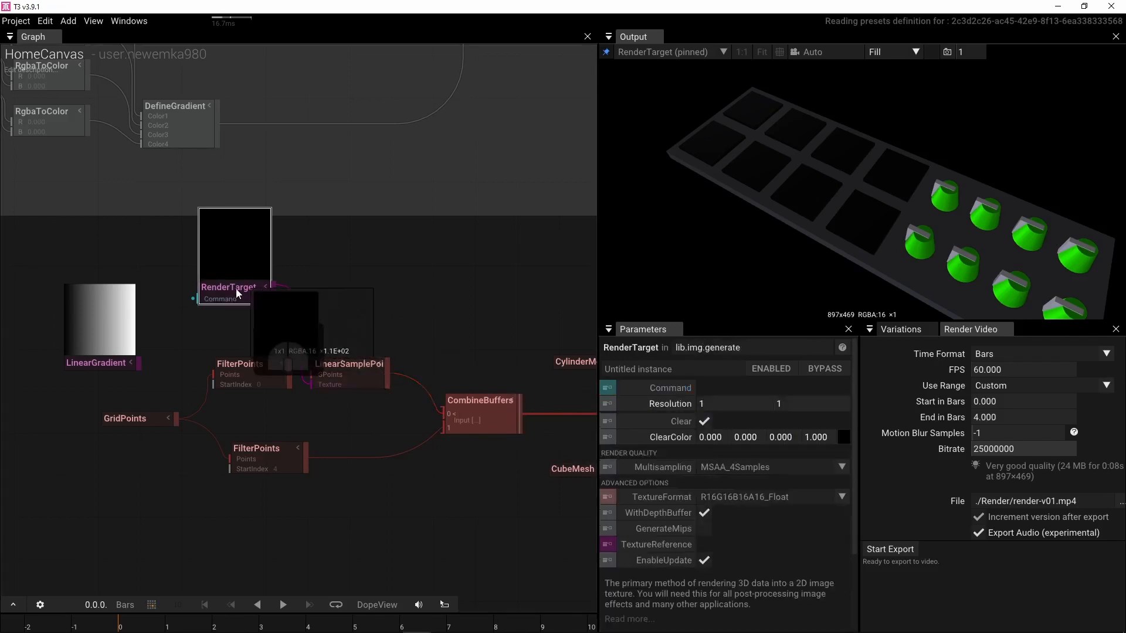
left_click(844, 438)
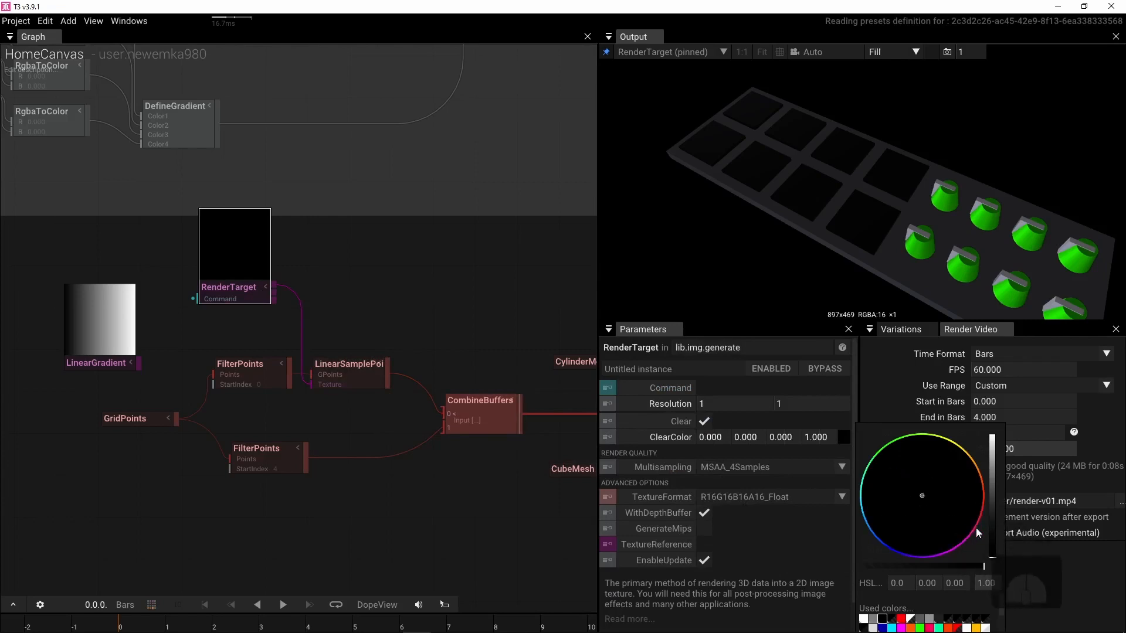
left_click_drag(992, 556, 997, 425)
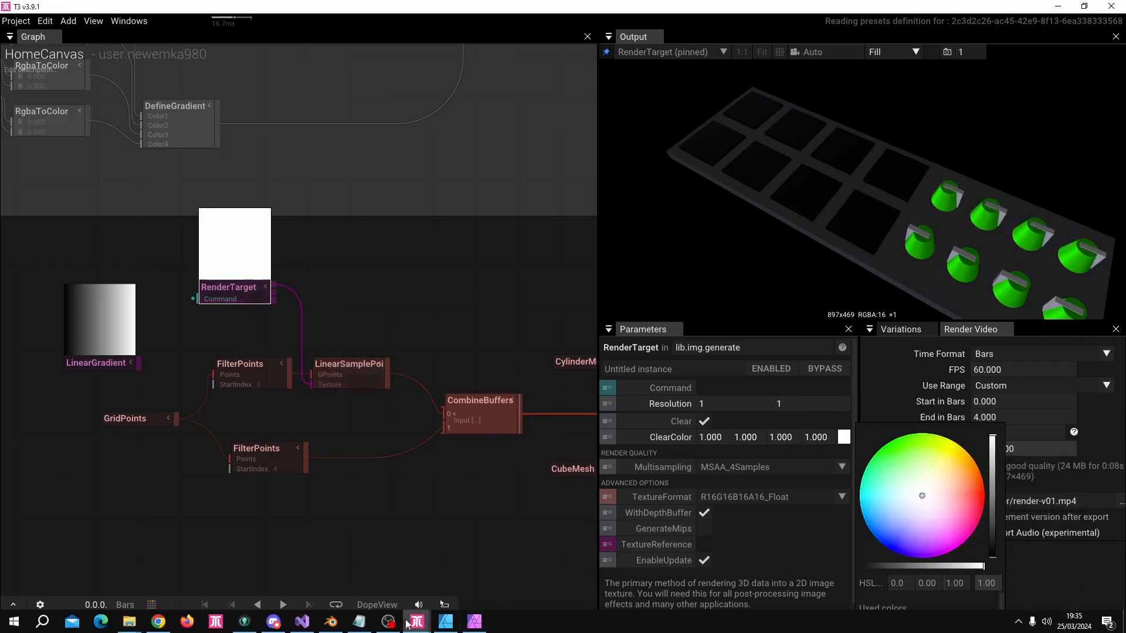
Step: Switch to Affinity Photo to check the knob positions on the reference photo of the AKAI LPD8, and return to T3
left_click(474, 622)
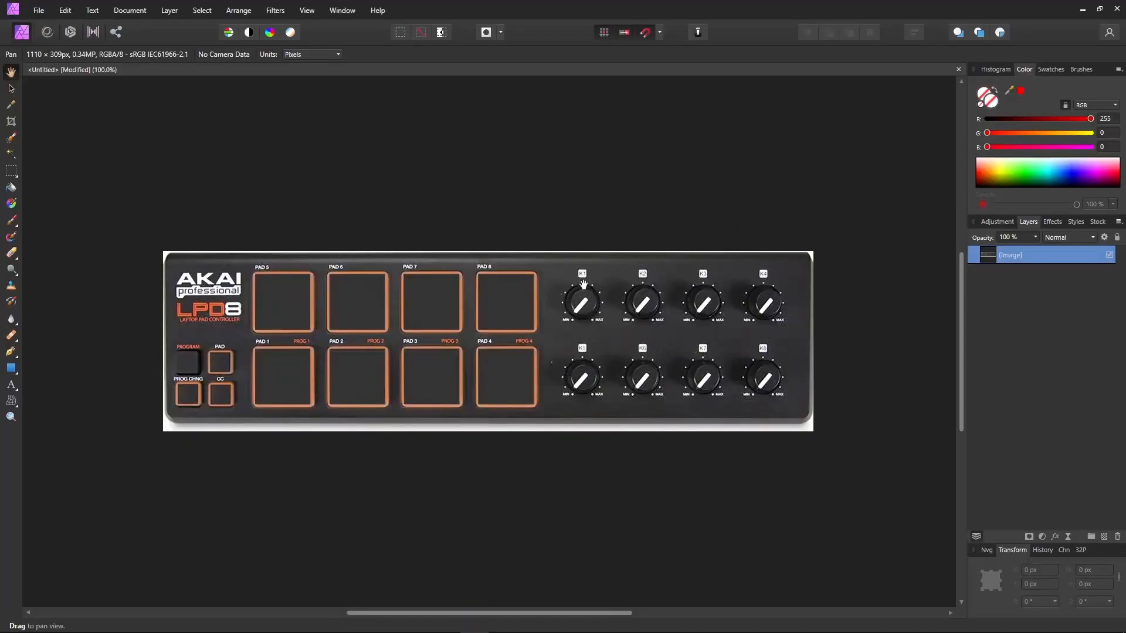
mouse_move(530, 632)
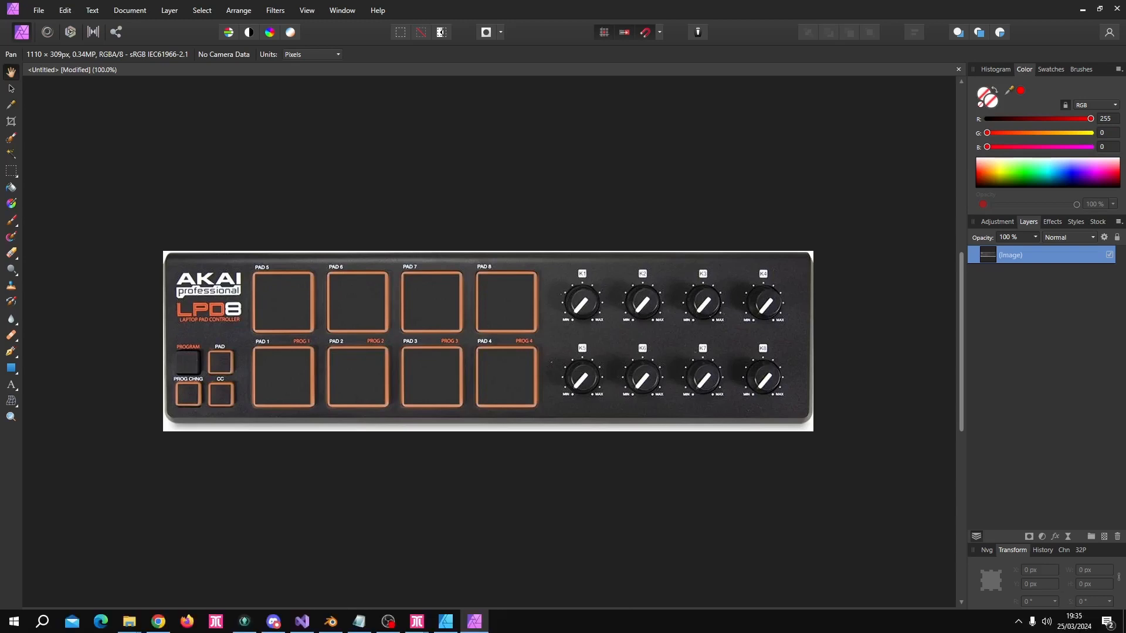
mouse_move(420, 625)
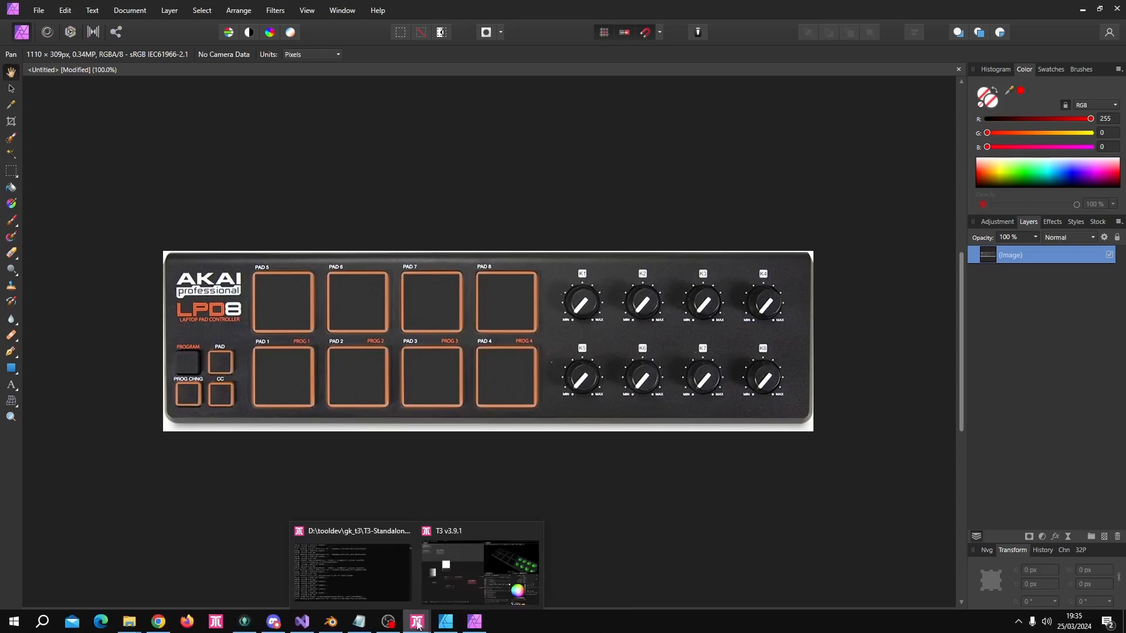
left_click(472, 572)
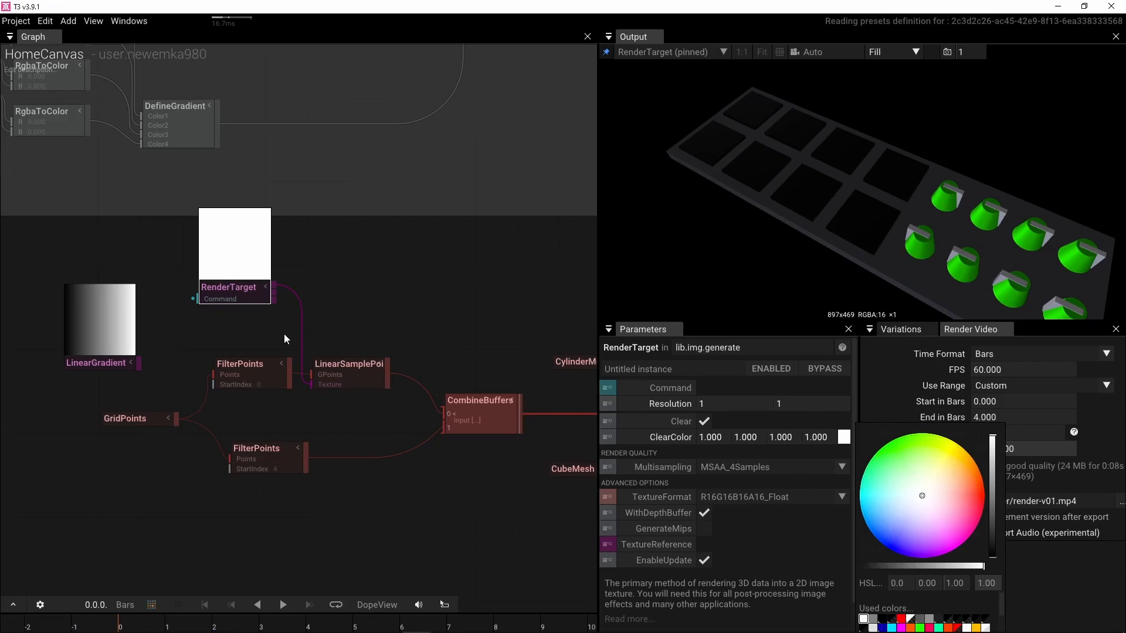
Step: Set the BrightnessFactor of LinearSamplePointAttributes to -270
left_click(251, 295)
left_click(343, 372)
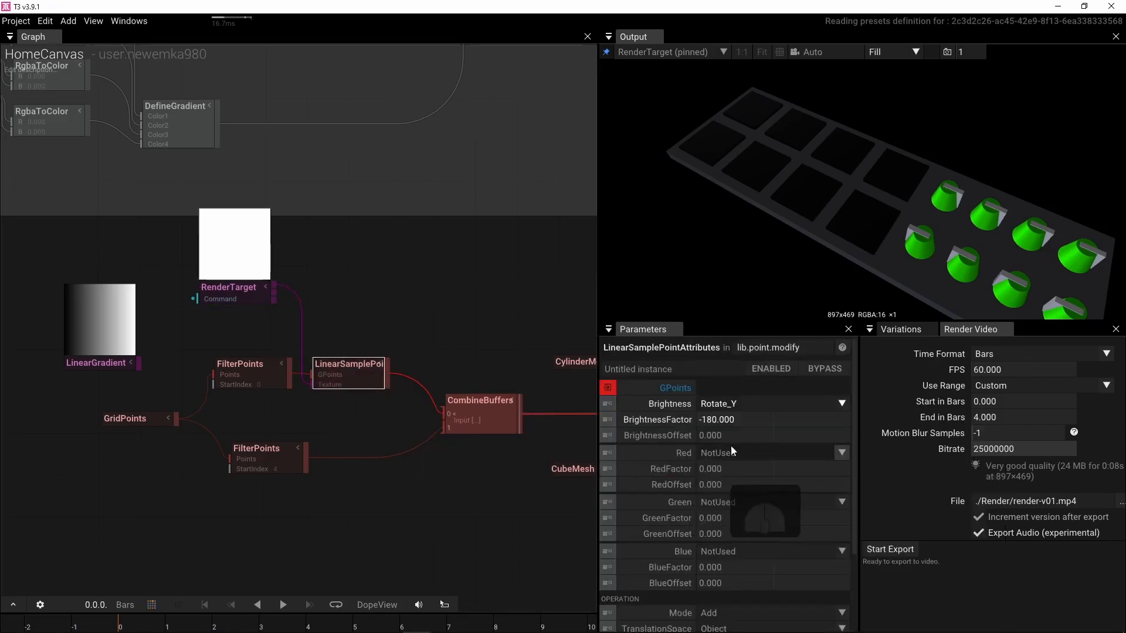
left_click(705, 420)
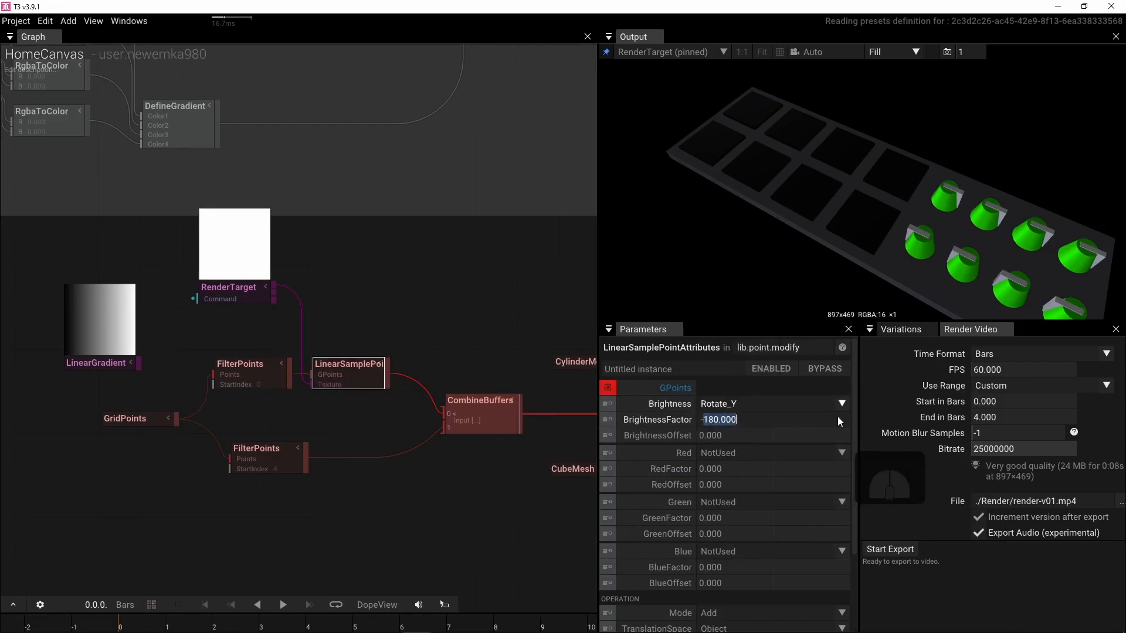
type("-270")
key("Return")
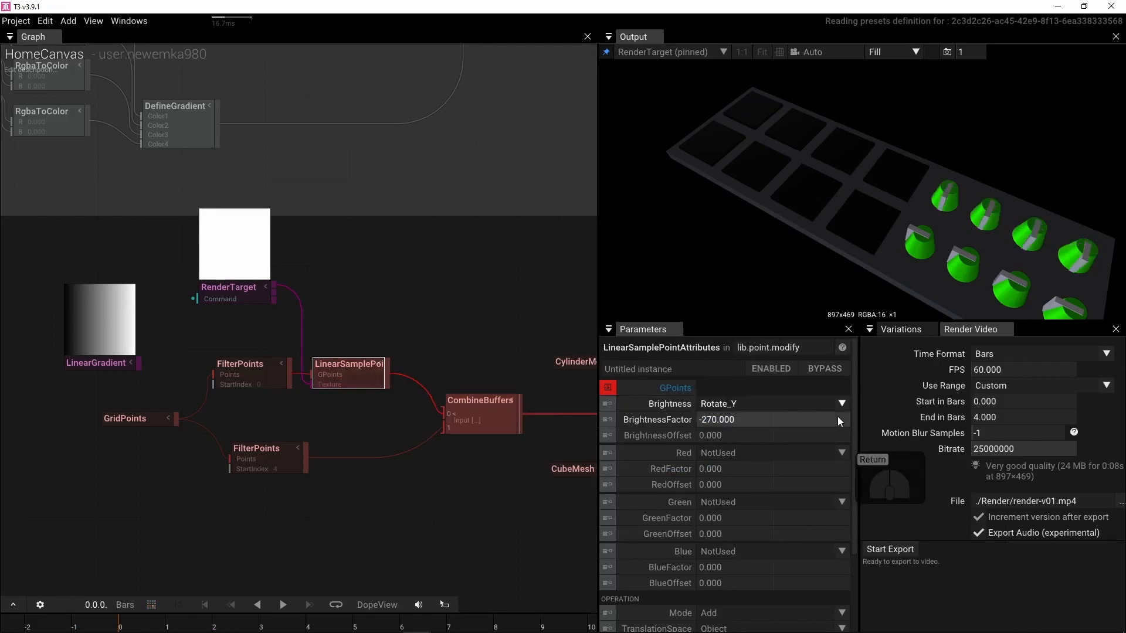
Step: Set the BrightnessOffset of LinearSamplePointAttributes to 45
left_click_drag(757, 435, 1029, 430)
mouse_move(710, 435)
left_mouse_down()
mouse_move(735, 333)
mouse_move(1013, 343)
left_mouse_up()
left_click(736, 434)
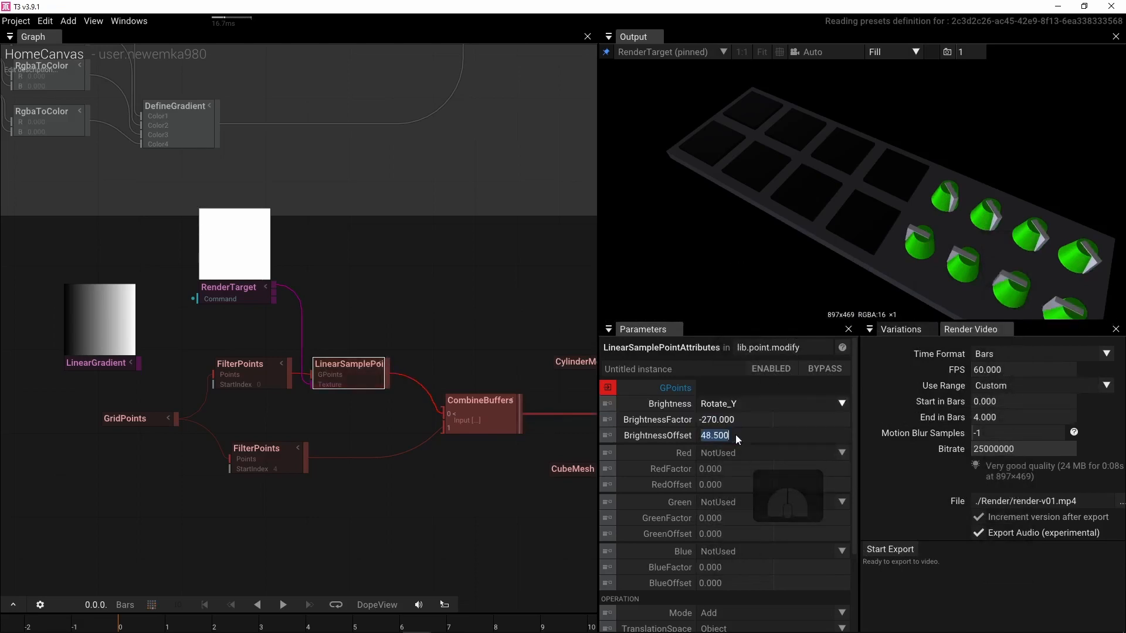
type("45")
key("Return")
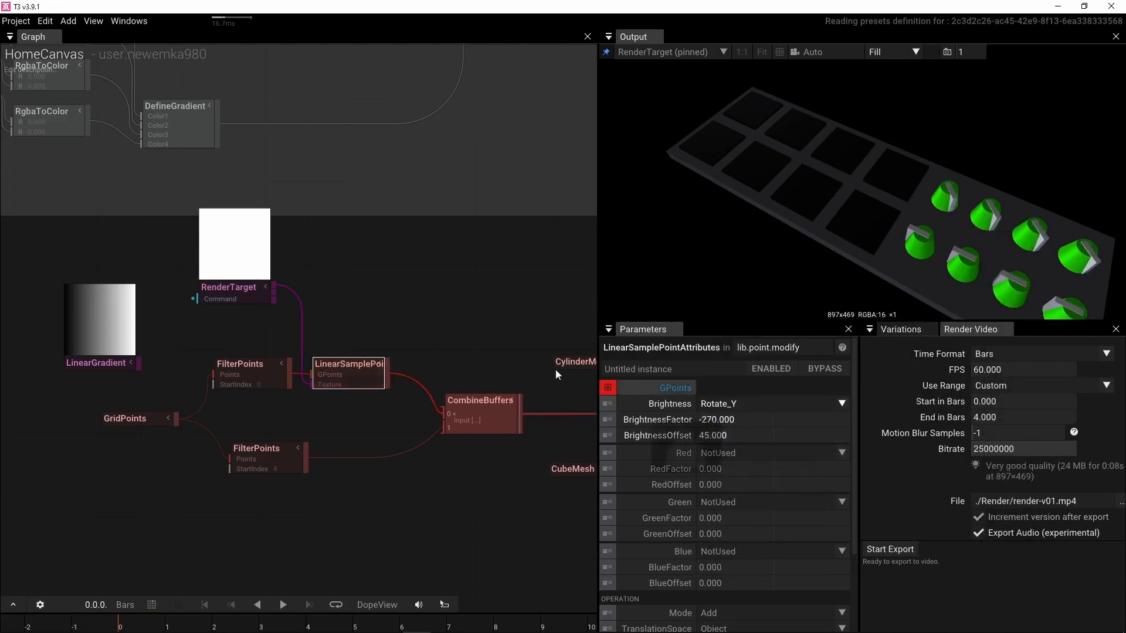
Step: Darken the RenderTarget's ClearColor to black
left_click(244, 284)
left_click(844, 437)
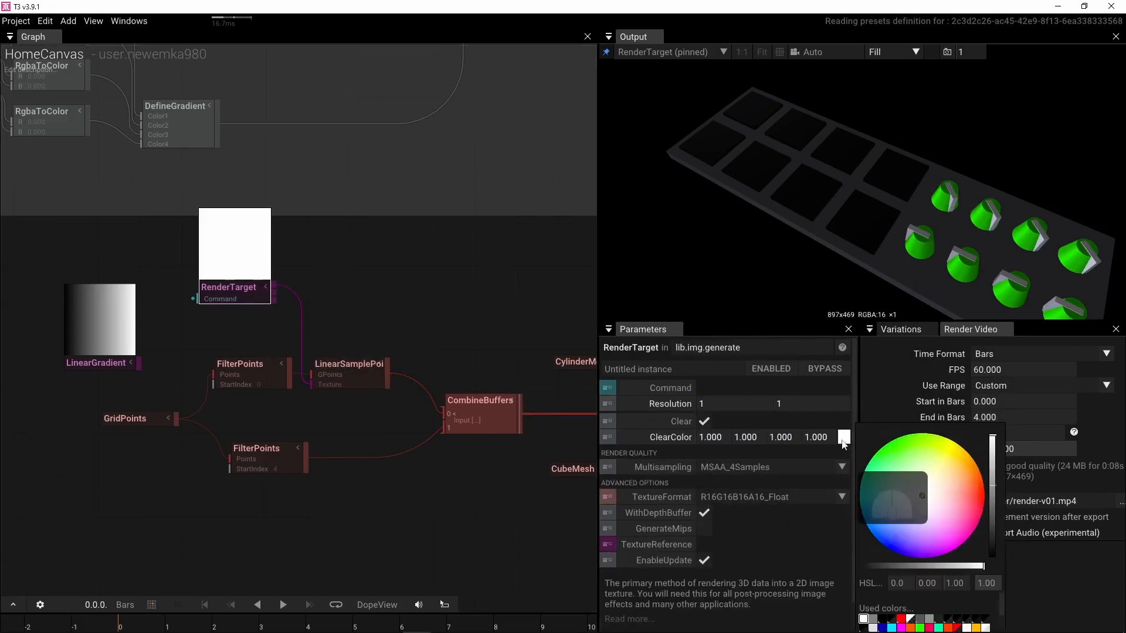
mouse_move(992, 540)
left_mouse_down()
mouse_move(995, 433)
mouse_move(997, 582)
mouse_move(995, 418)
mouse_move(993, 569)
mouse_move(994, 439)
mouse_move(994, 539)
mouse_move(974, 428)
mouse_move(976, 550)
mouse_move(981, 423)
mouse_move(990, 585)
mouse_move(990, 431)
mouse_move(992, 560)
left_mouse_up()
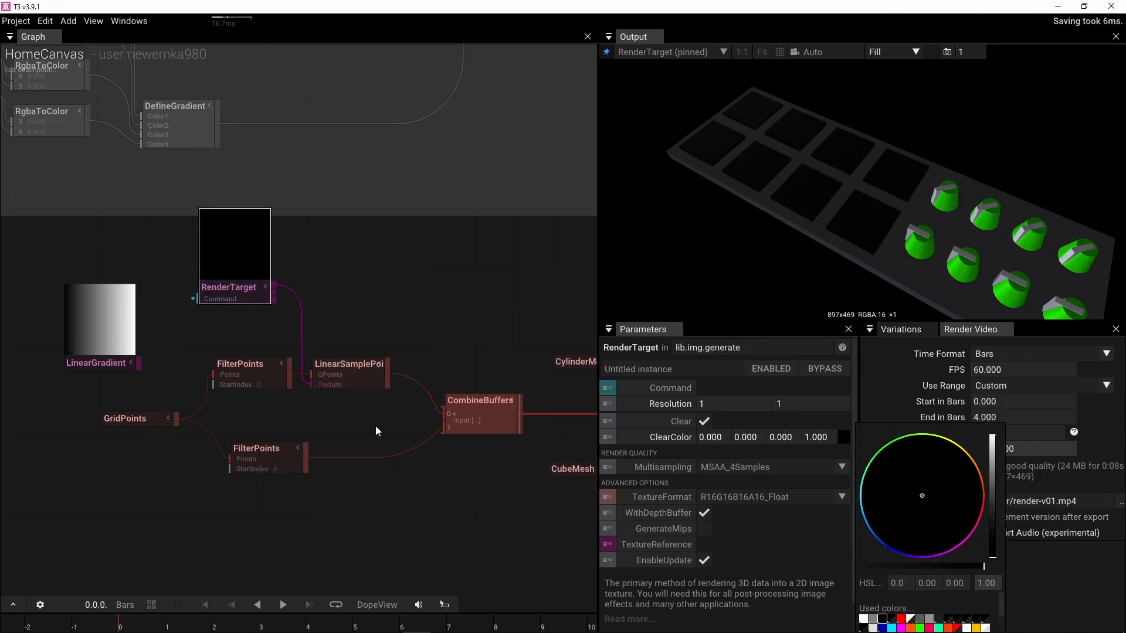
Step: Duplicate the LinearSamplePointAttributes node and insert the copy between the second FilterPoints and CombineBuffers
left_click(356, 385)
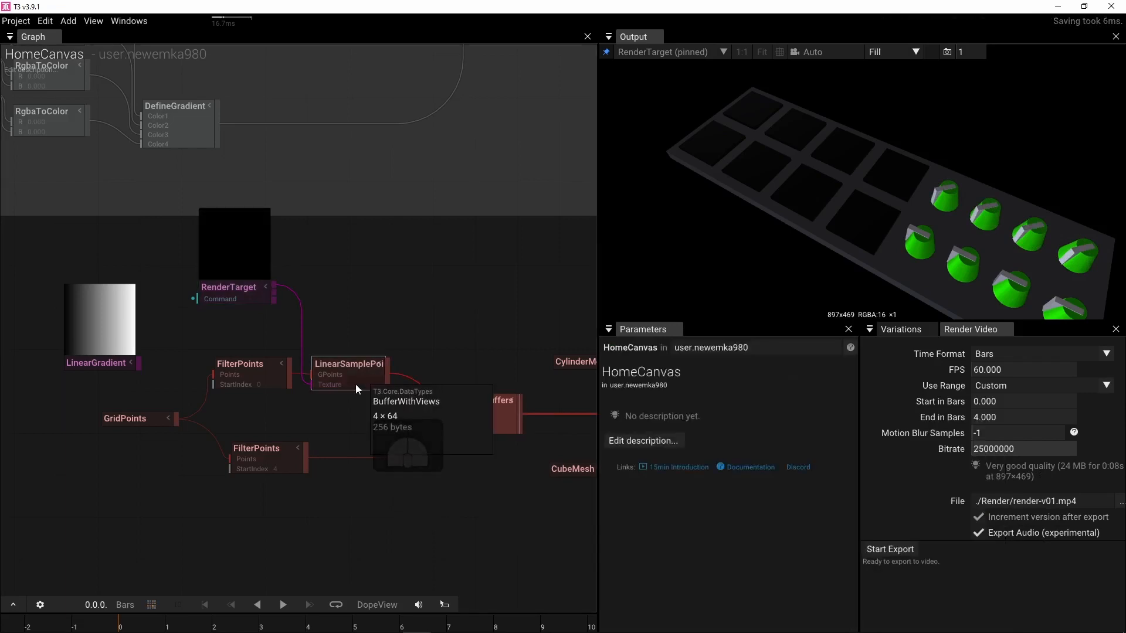
key("ctrl+d")
left_click(354, 378)
mouse_move(357, 367)
left_mouse_down()
mouse_move(358, 398)
mouse_move(368, 357)
left_mouse_up()
key("ctrl+d")
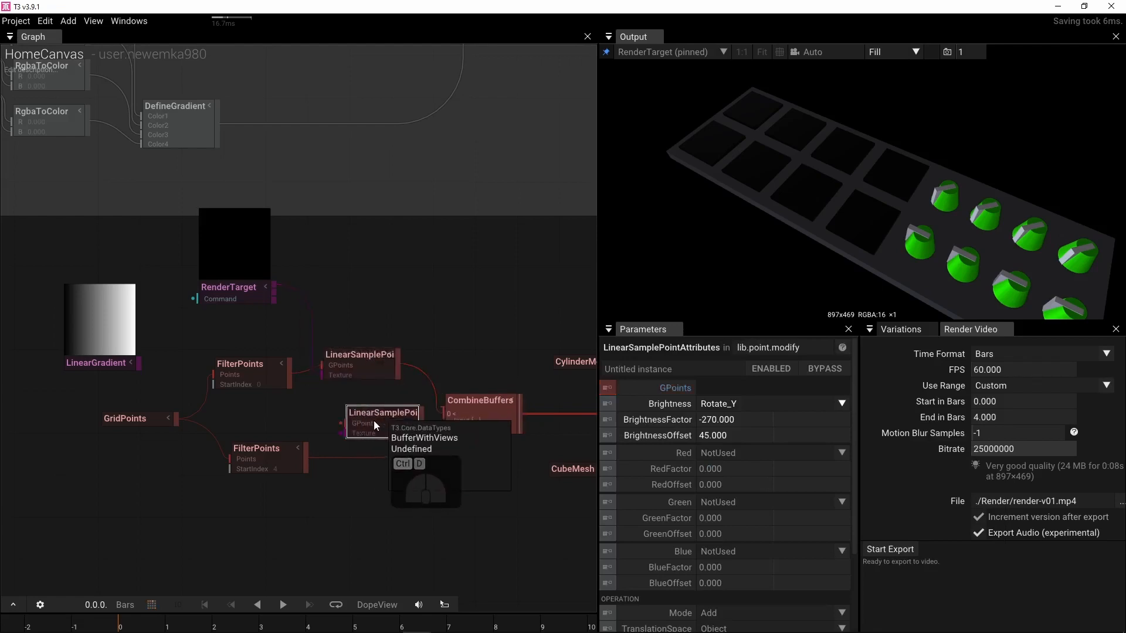
left_click_drag(374, 420, 365, 458)
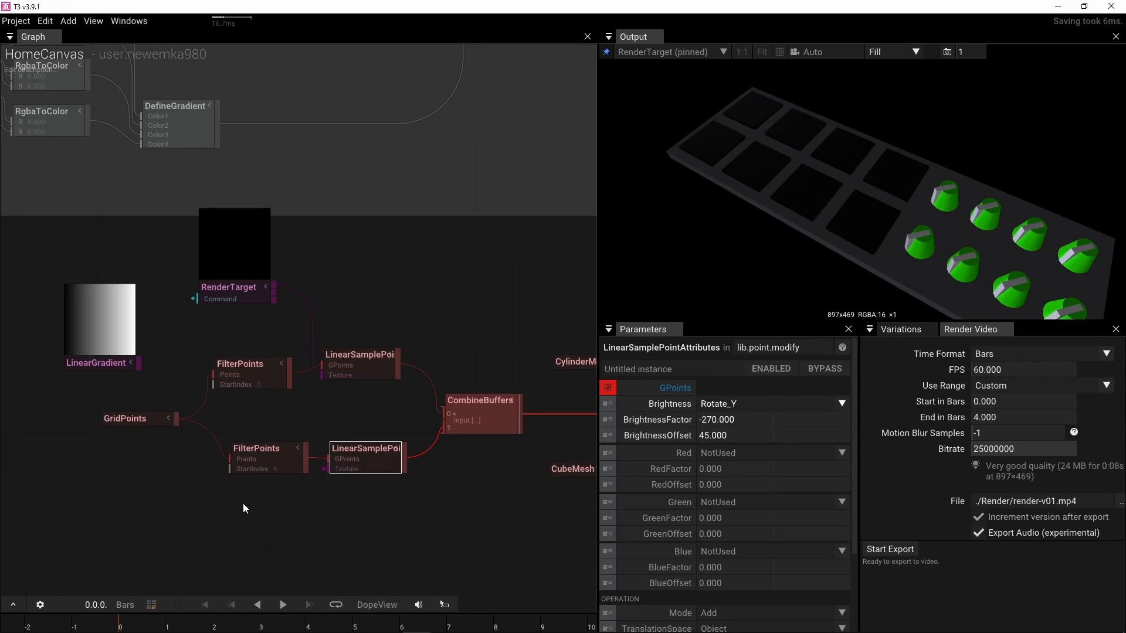
Step: Duplicate the LPD8 chain for notes 35, 36, 42 and 39 through DefineGradient into the empty area beside GridPoints
right_click_drag(179, 503, 317, 491)
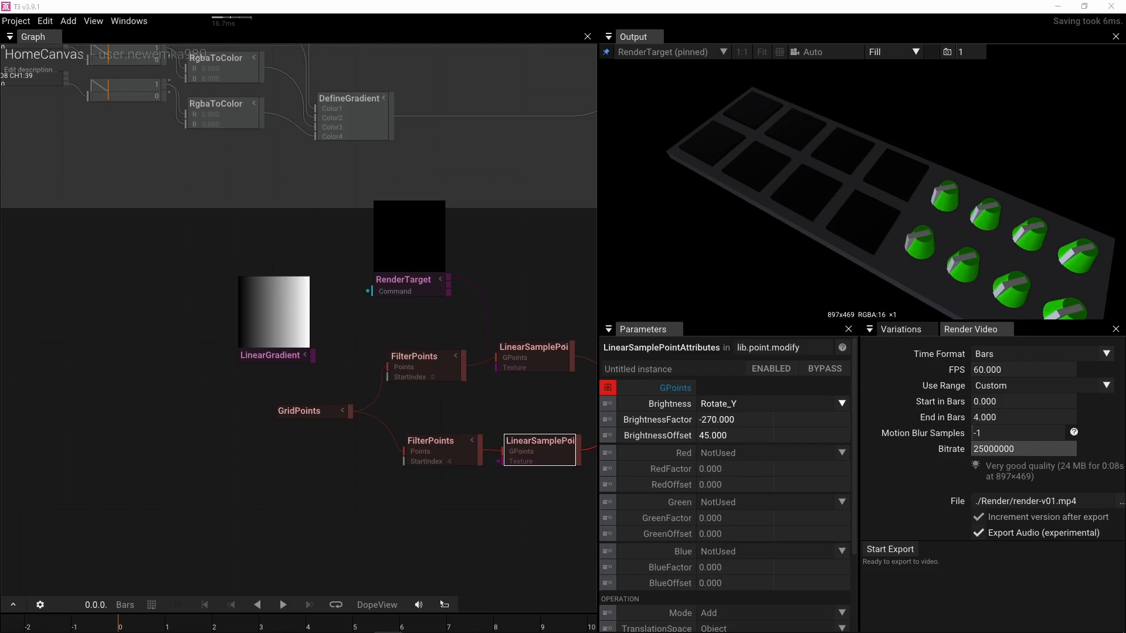
scroll(180, 315, "down", 3)
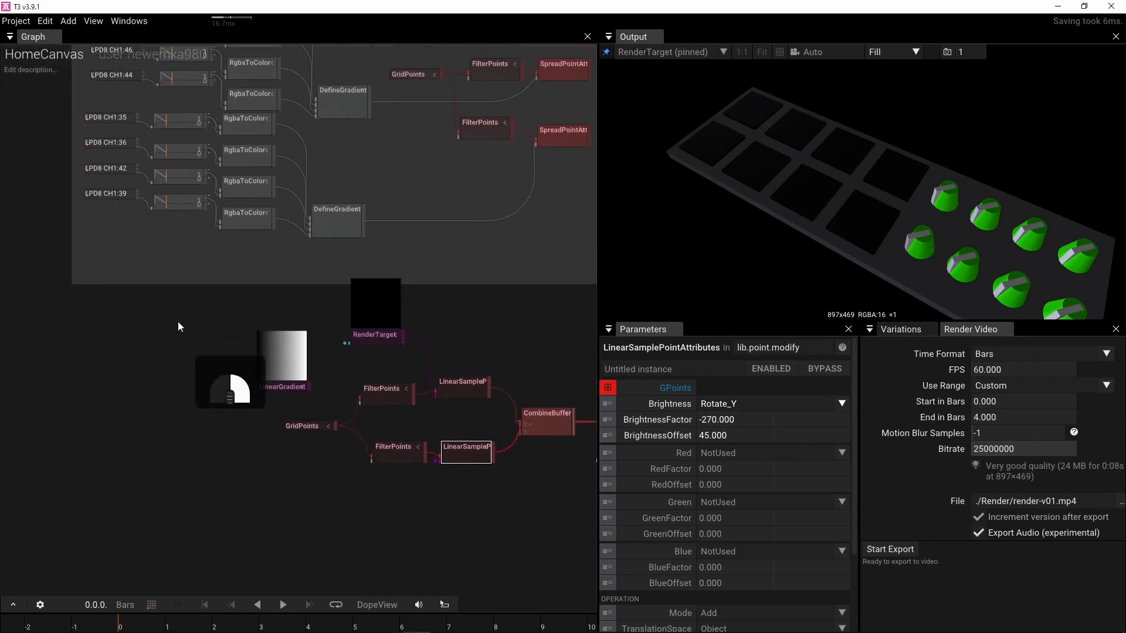
right_click_drag(177, 321, 174, 321)
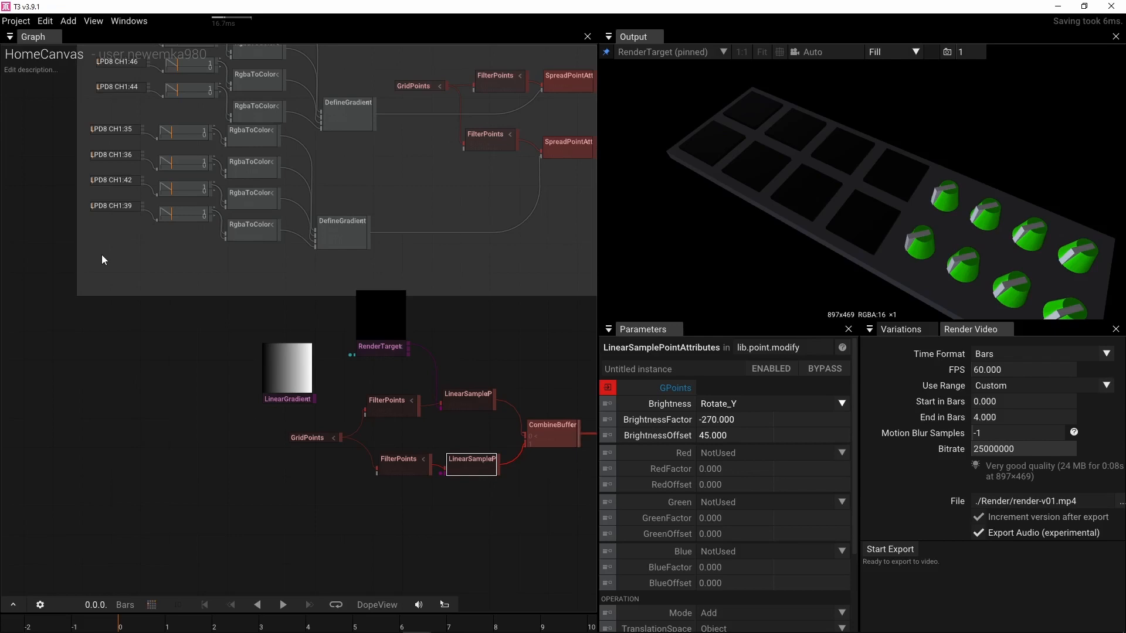
left_click_drag(351, 255, 99, 163)
left_click(96, 287)
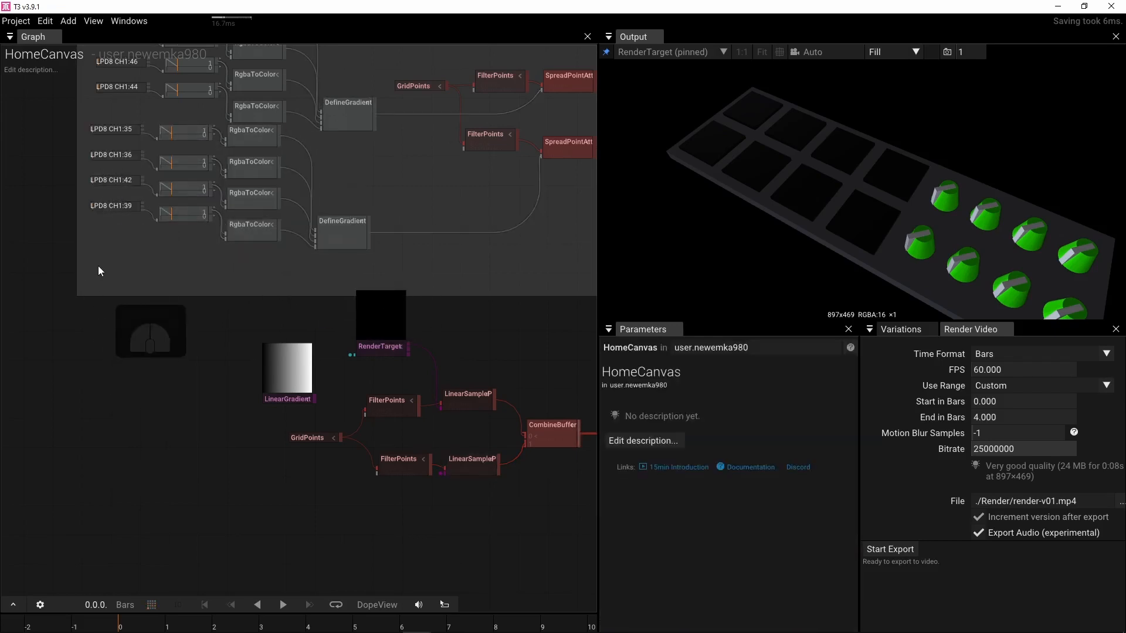
left_click_drag(83, 132, 322, 285)
right_click_drag(43, 521, 194, 423)
key("ctrl+d")
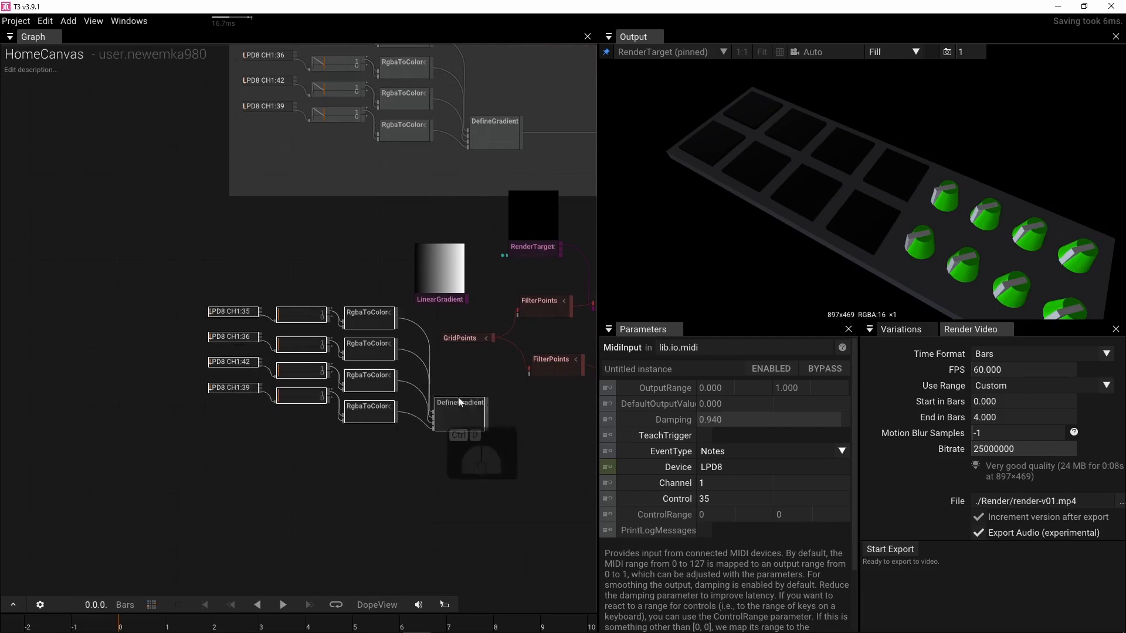
Step: Add a GradientsToTexture node after the duplicated DefineGradient and connect it to the Texture input of the upper LinearSamplePointAttributes
right_click_drag(453, 475, 290, 476)
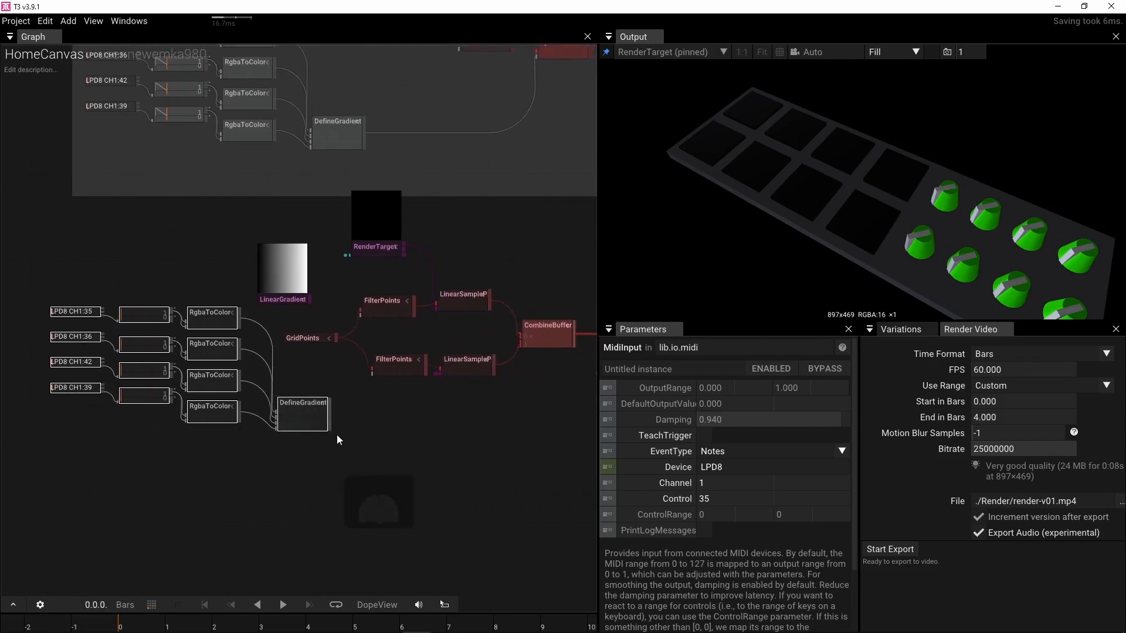
left_click_drag(329, 418, 362, 425)
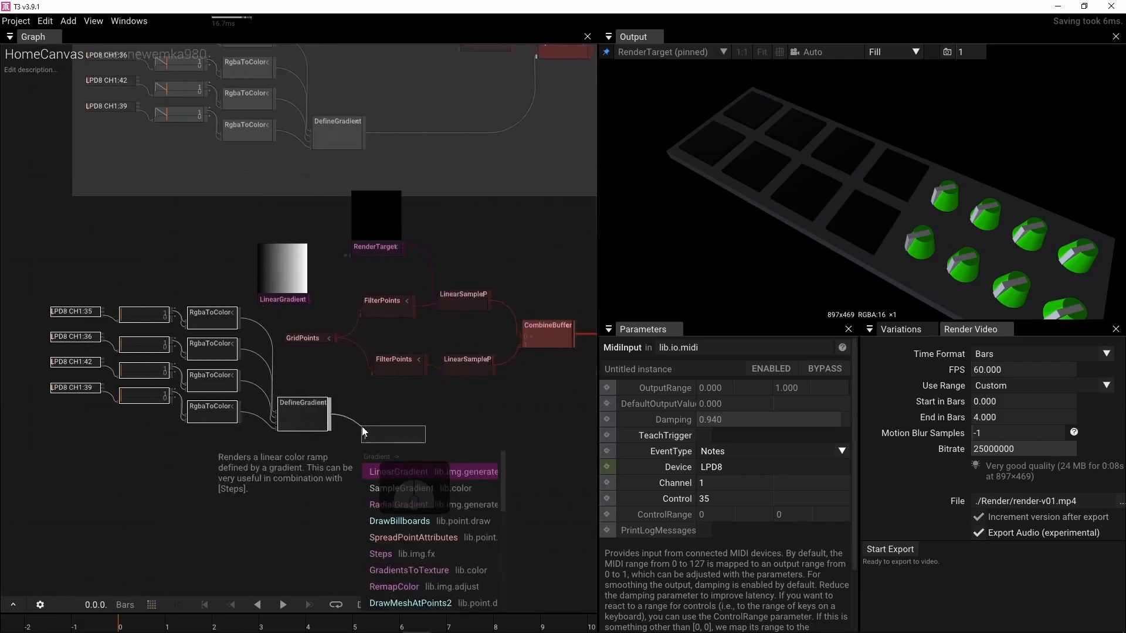
left_click(409, 569)
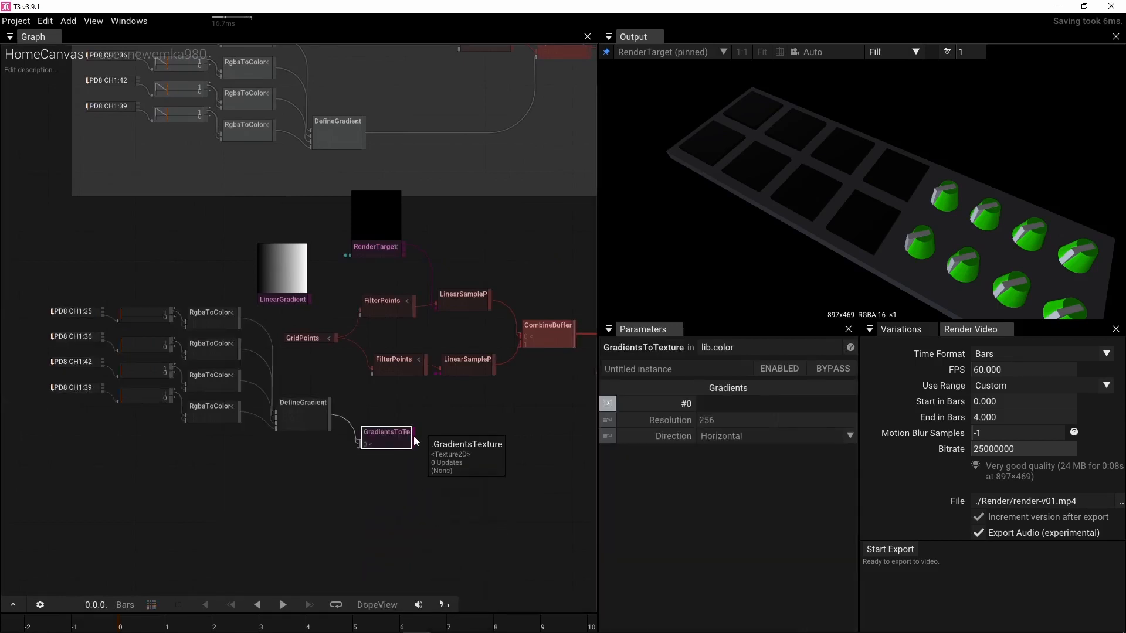
left_click_drag(415, 440, 428, 324)
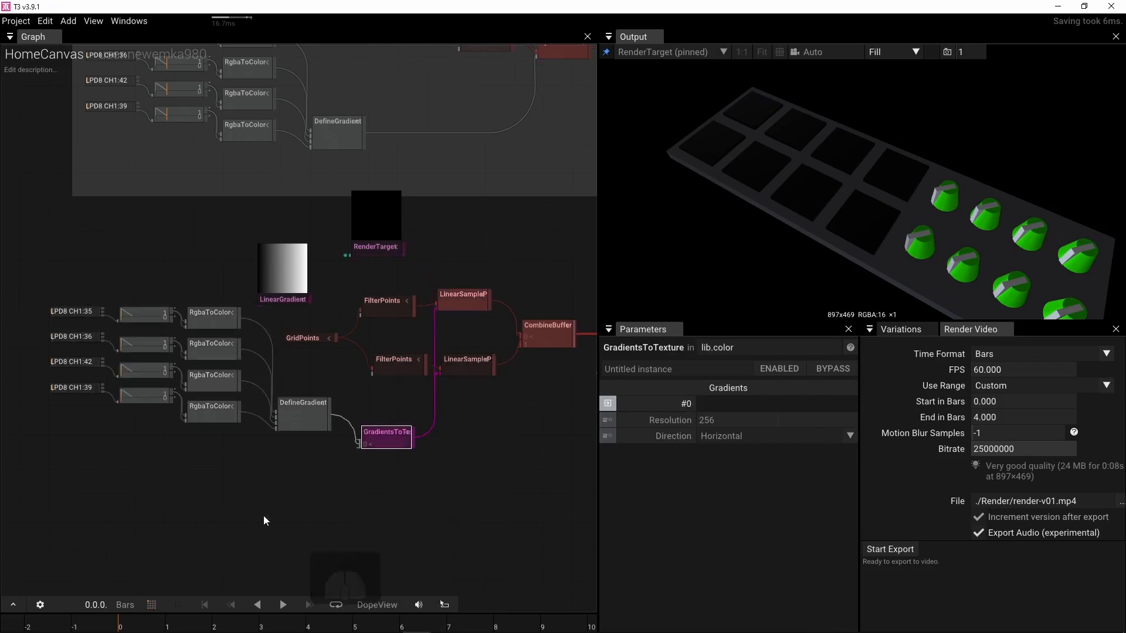
scroll(262, 521, "up", 4)
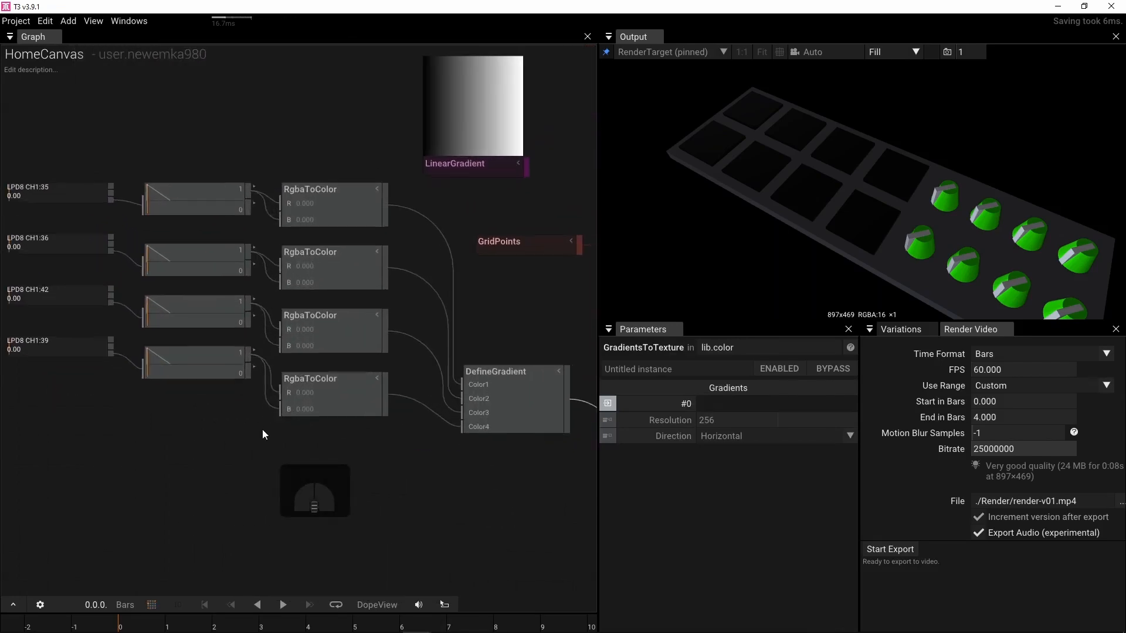
right_click_drag(262, 435, 251, 480)
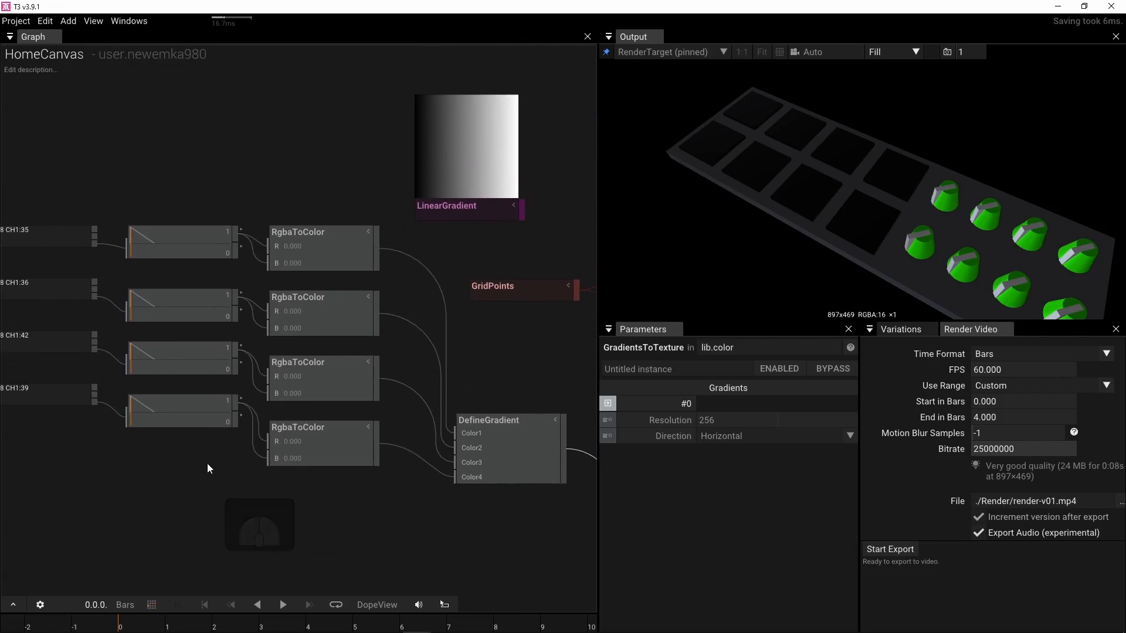
scroll(207, 463, "down", 3)
left_click(253, 483)
key("Tab")
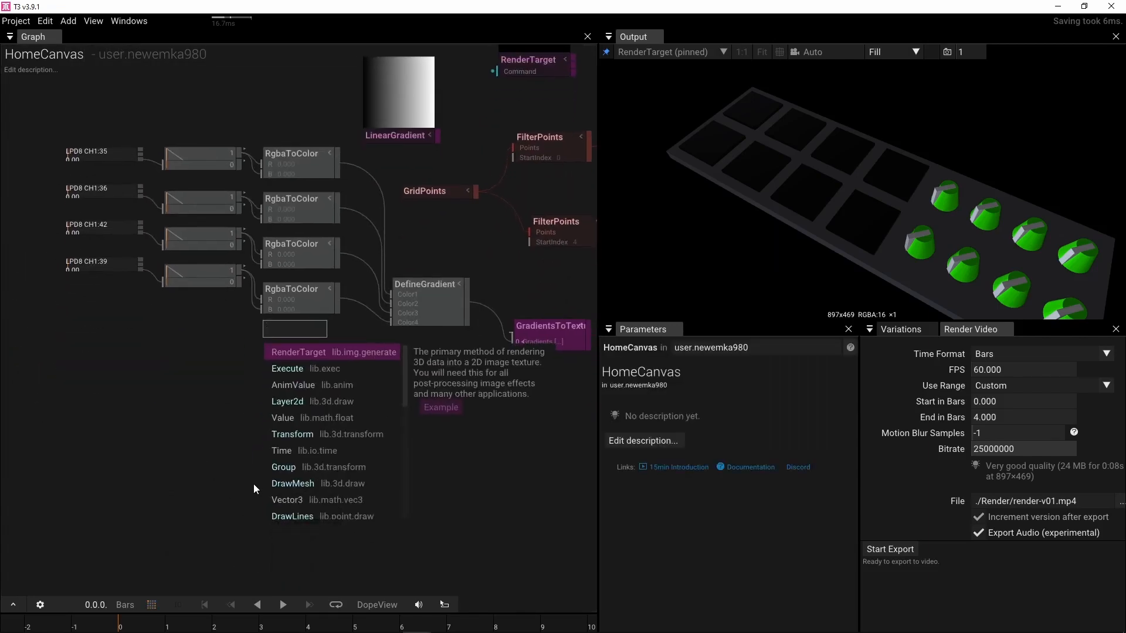
left_click(215, 442)
Step: Disconnect the B inputs of the four duplicated RgbaToColor nodes, leaving only R connected
right_click_drag(224, 366, 222, 447)
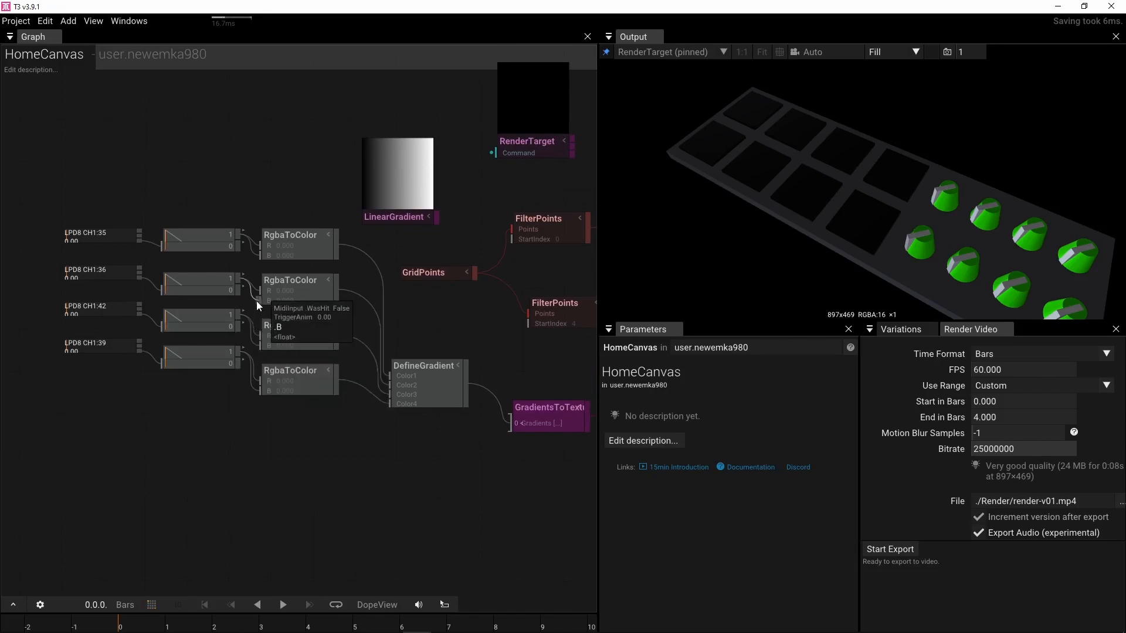
left_click_drag(256, 302, 242, 302)
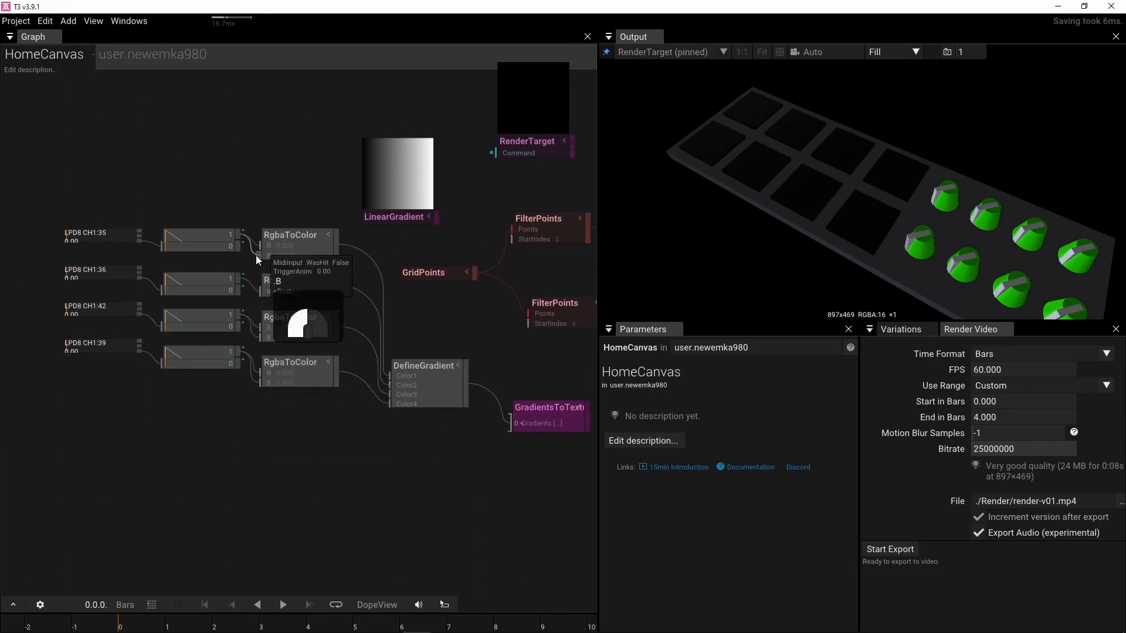
left_click_drag(255, 255, 240, 260)
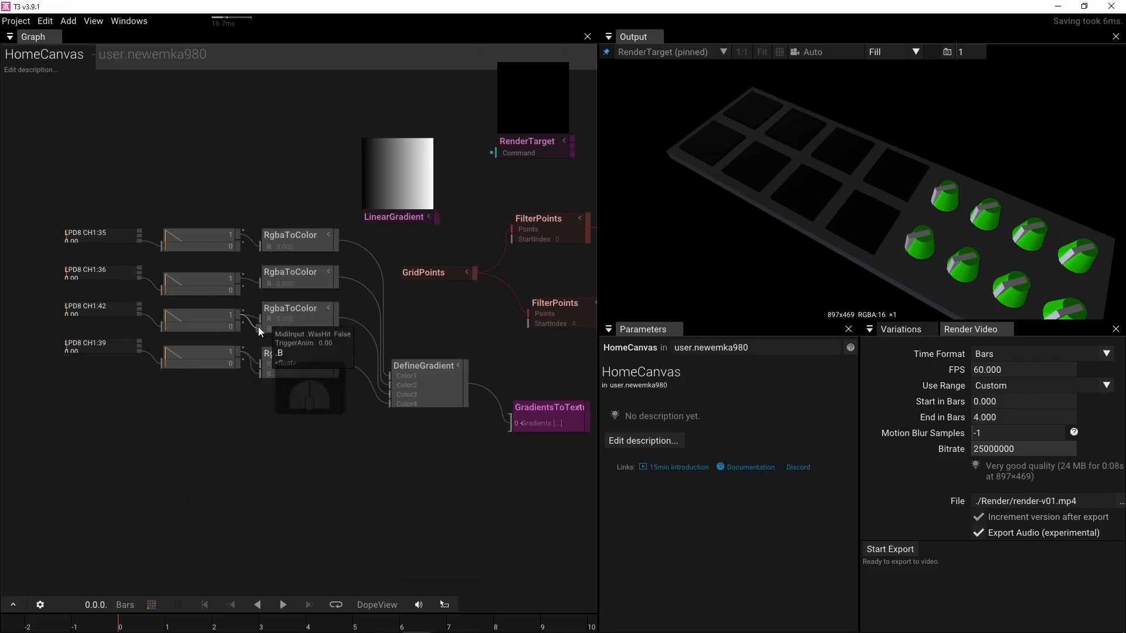
left_click_drag(259, 328, 203, 402)
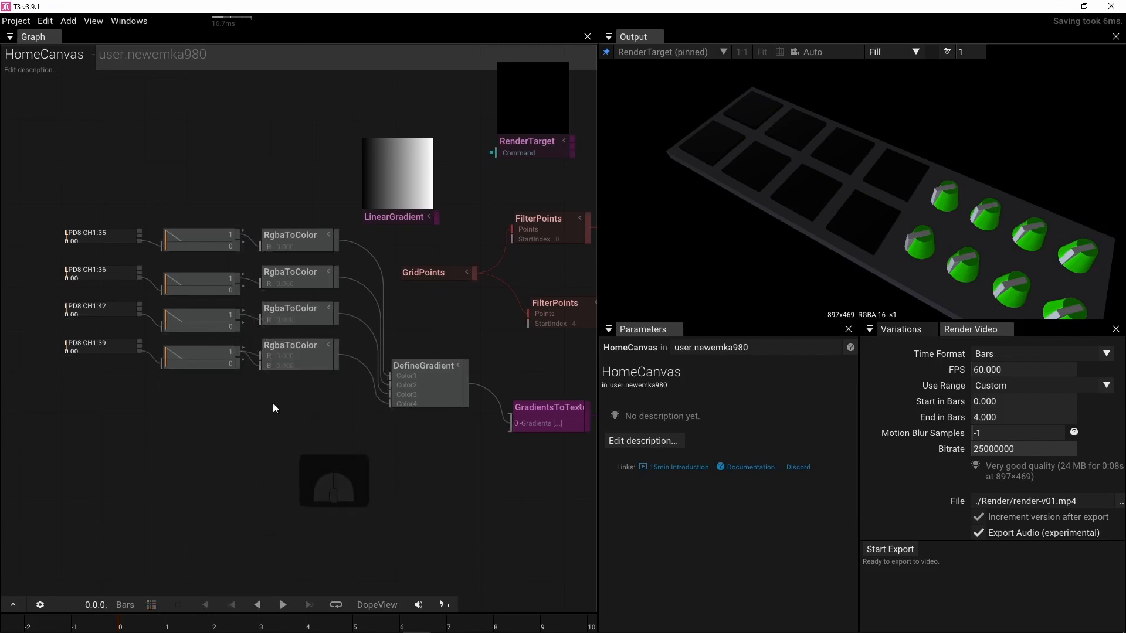
Step: On the upper LinearSamplePointAttributes, set Red to Rotate_Y with RedFactor -270 and RedOffset 45
right_click_drag(326, 444, 195, 463)
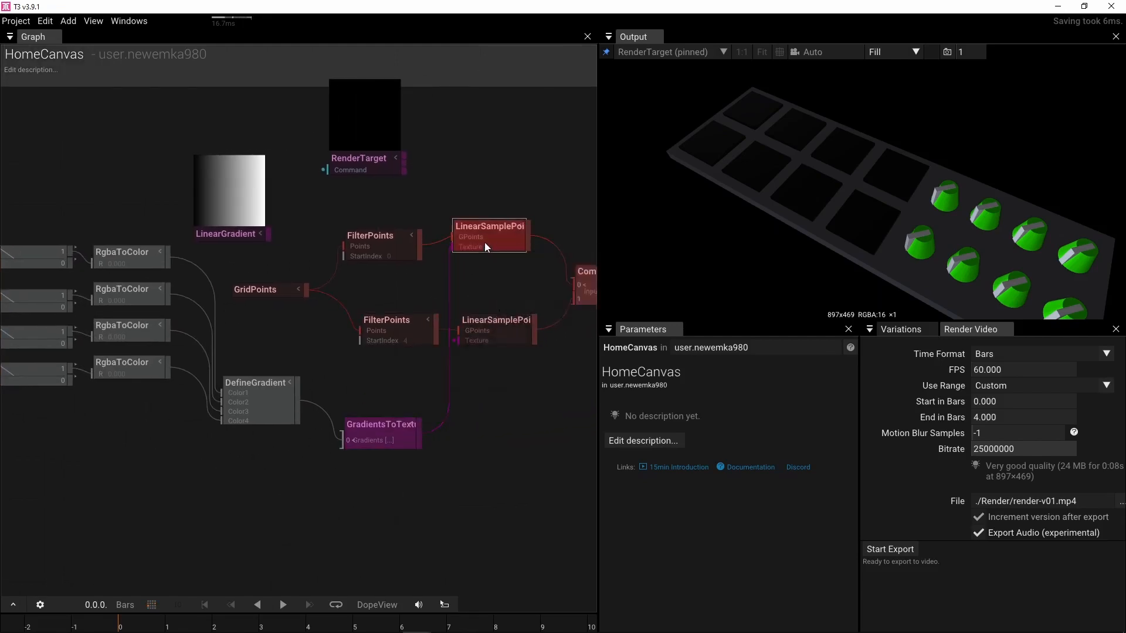
left_click(485, 246)
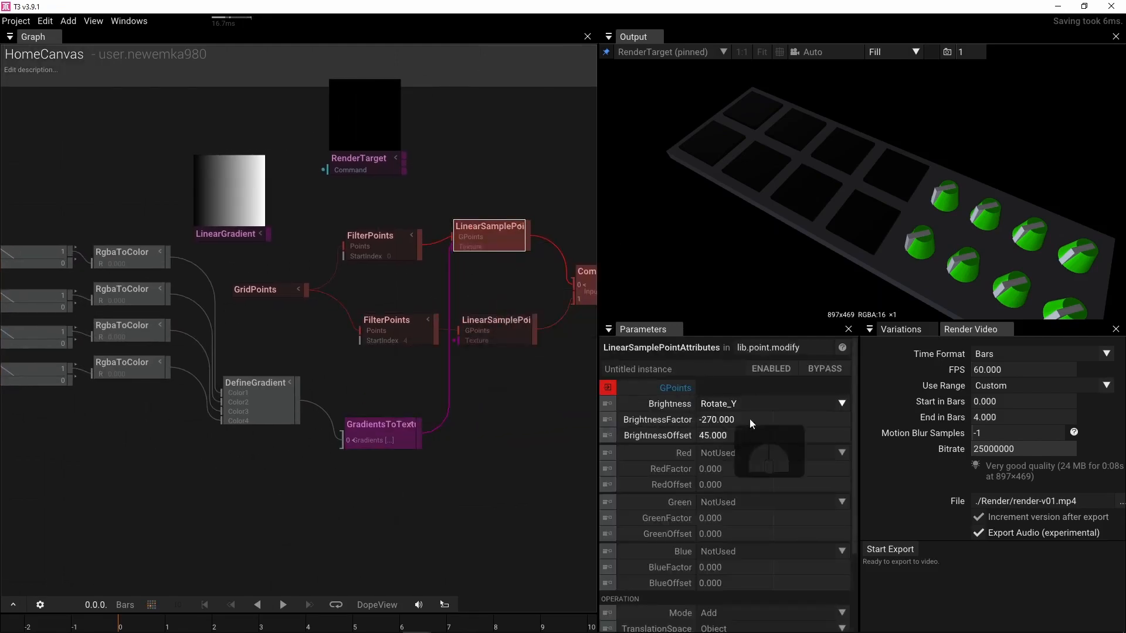
left_click(842, 452)
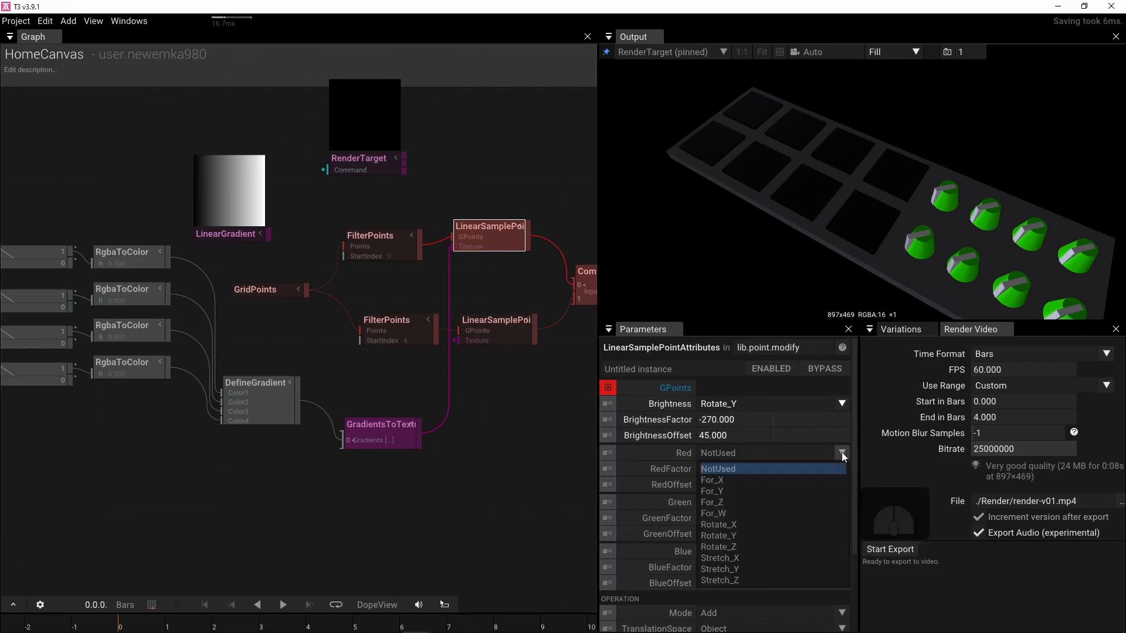
left_click(742, 533)
left_click(734, 470)
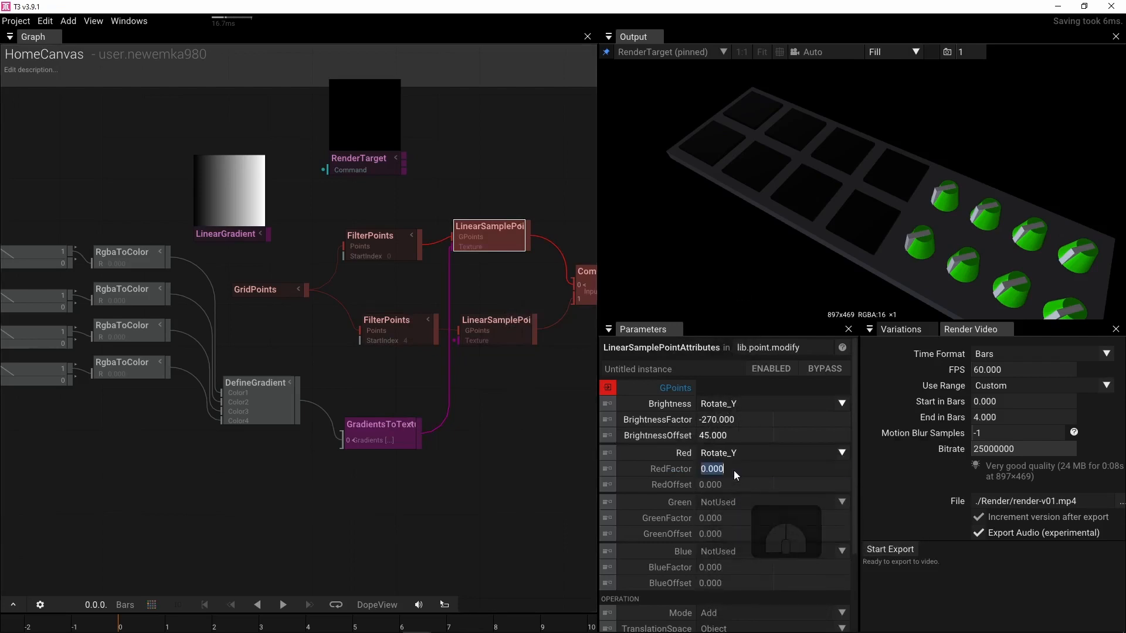
type("-2")
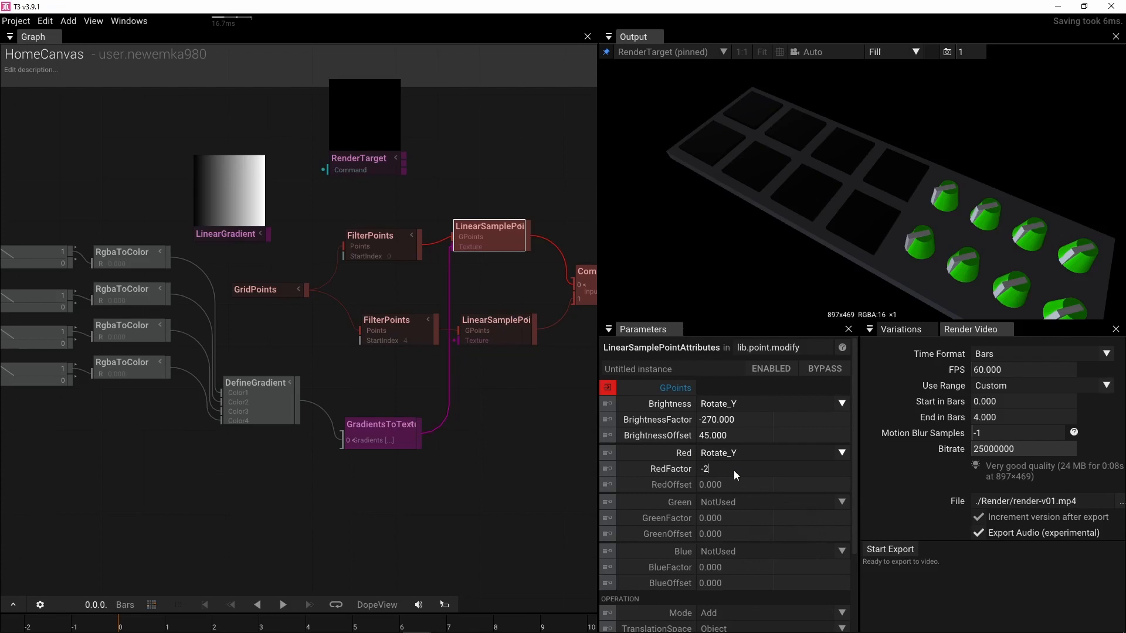
type("70")
key("Return")
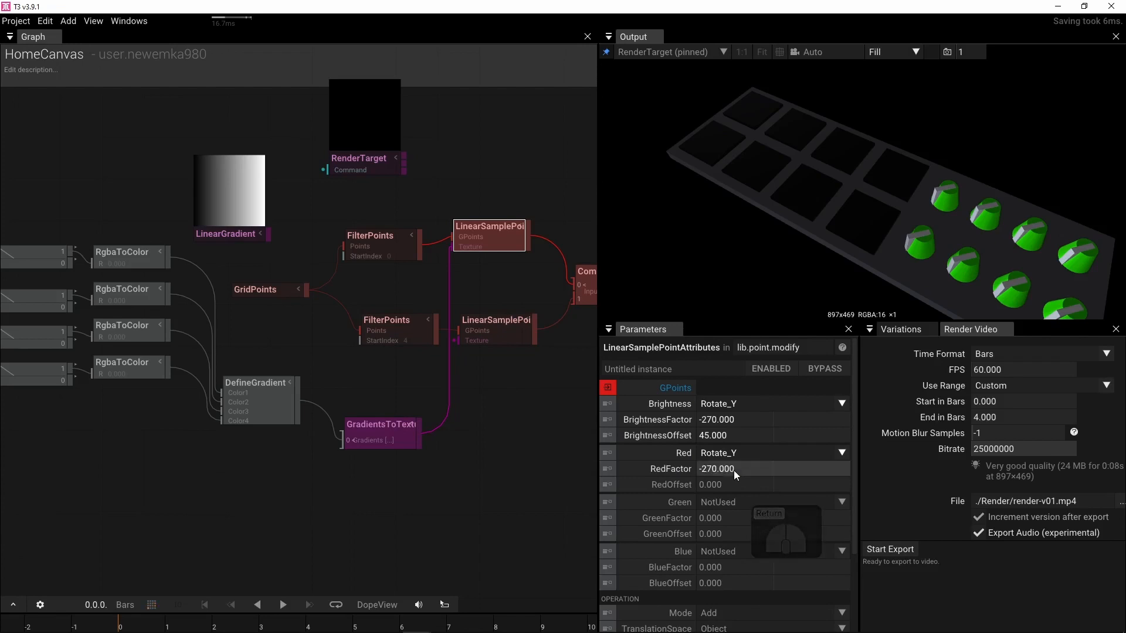
left_click_drag(736, 484, 737, 484)
type("45")
key("Return")
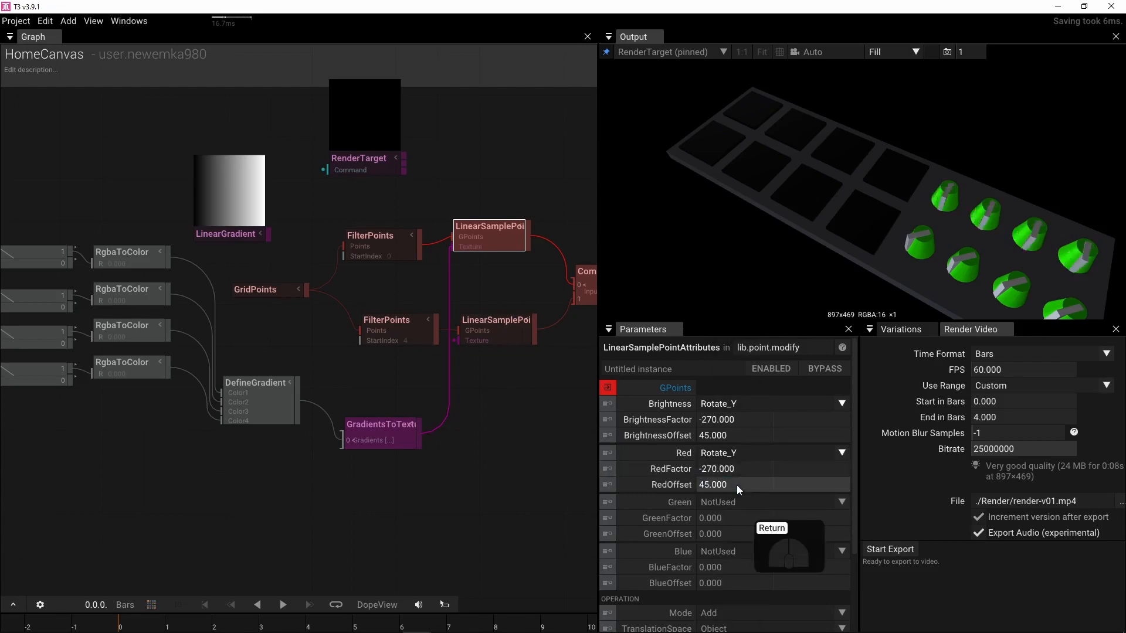
Step: Reset Brightness, BrightnessFactor and BrightnessOffset of the upper LinearSamplePointAttributes to their defaults
left_click(670, 403)
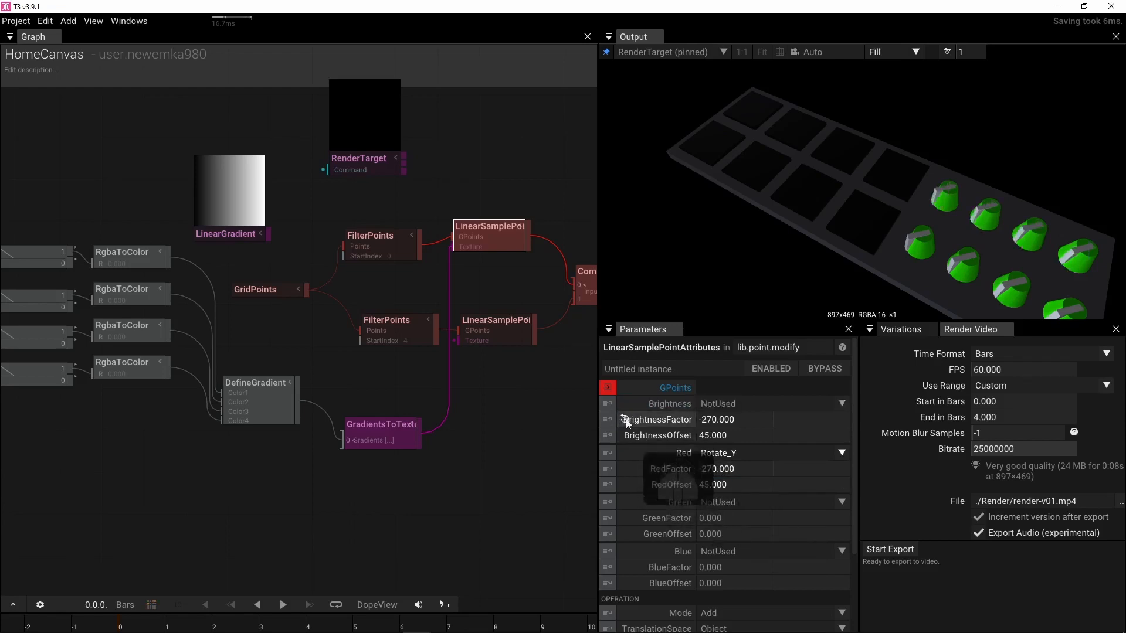
left_click(657, 419)
left_click(628, 436)
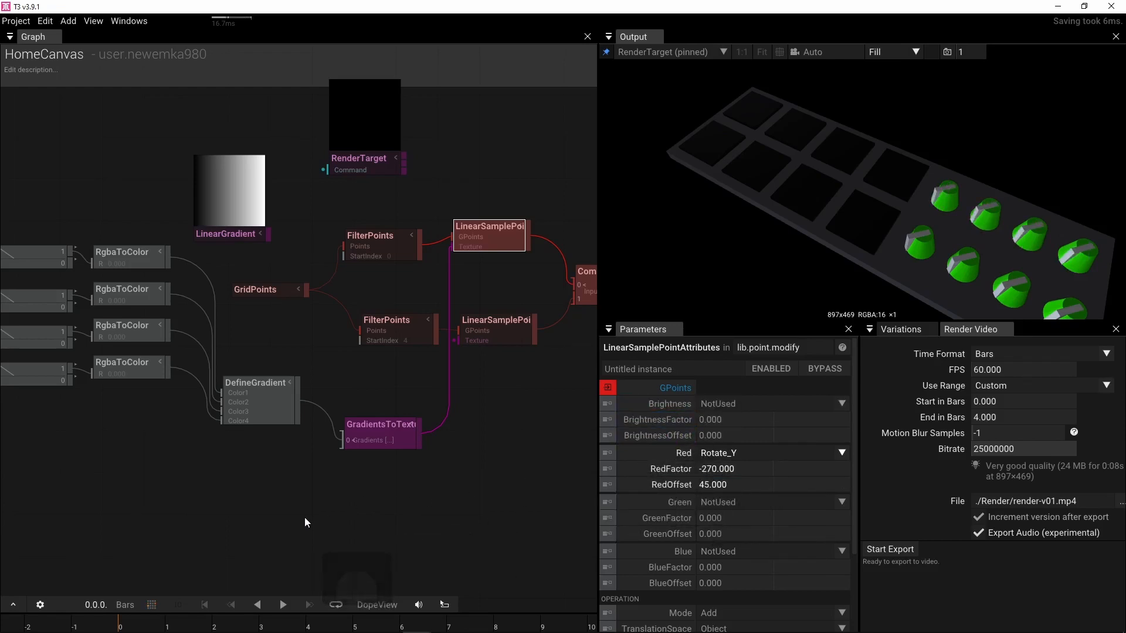
Step: Teach the first duplicated MidiInput to respond to the LPD8's first knob, using ControllerChanges on channel 1, control 1
right_click_drag(133, 513, 287, 517)
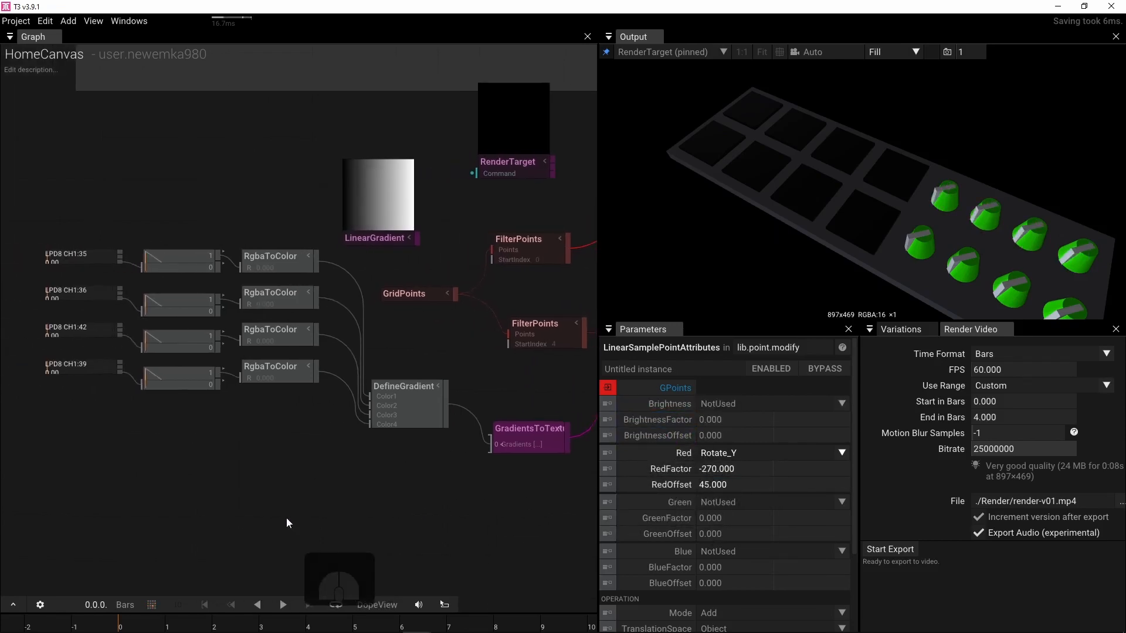
left_click(97, 255)
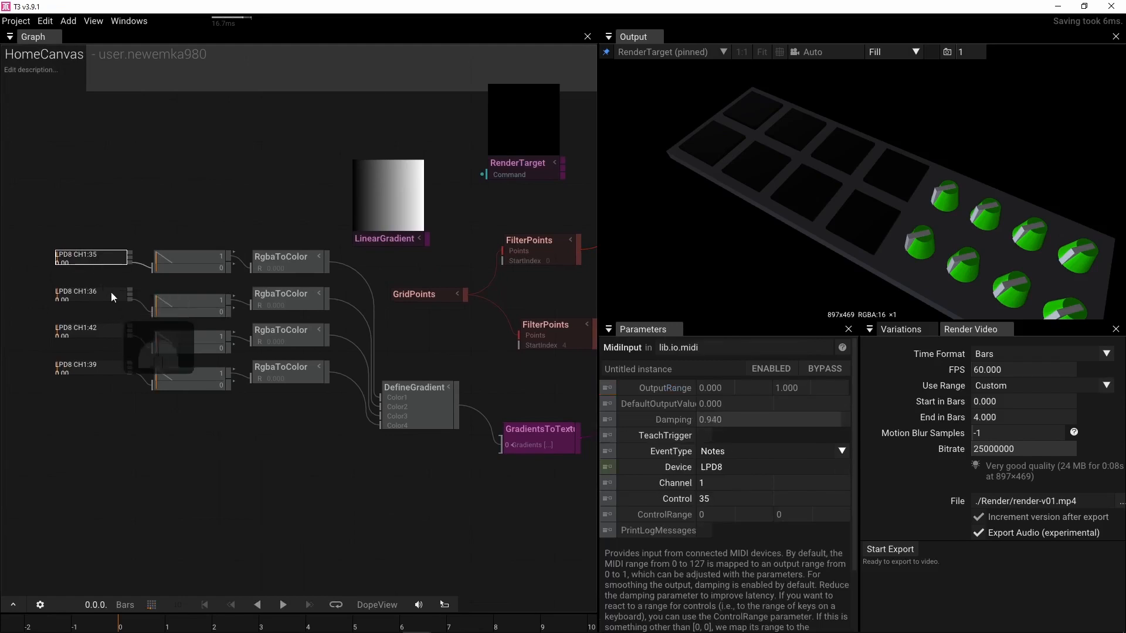
left_click(705, 436)
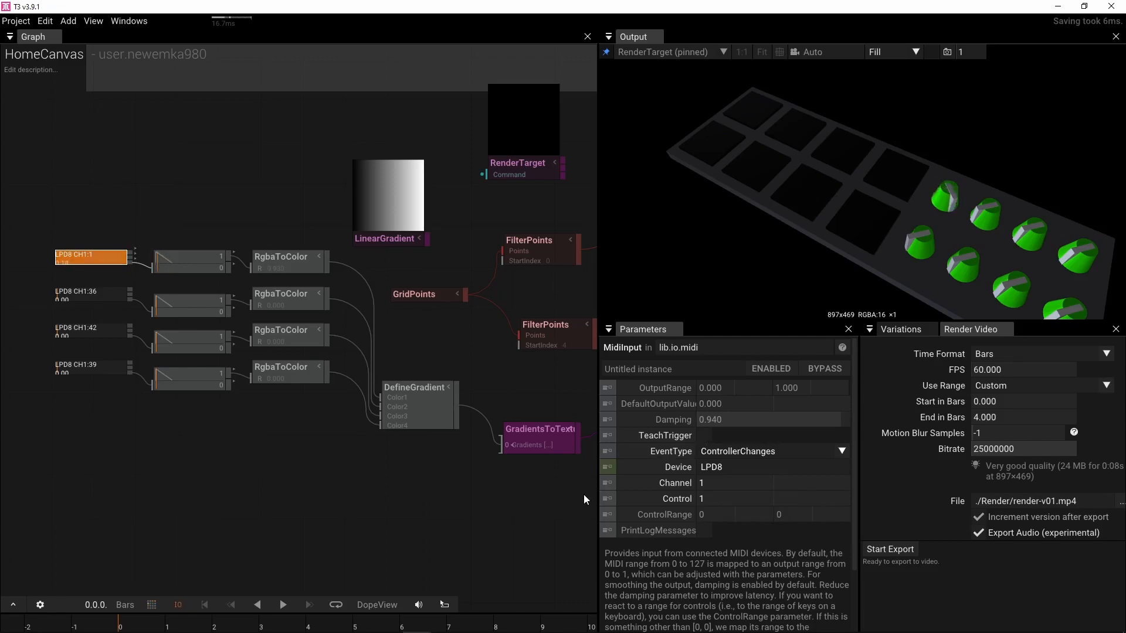
Step: Connect the first MidiInput's Result directly to the first RgbaToColor's R input and delete the TriggerAnim between them
scroll(129, 255, "up", 4)
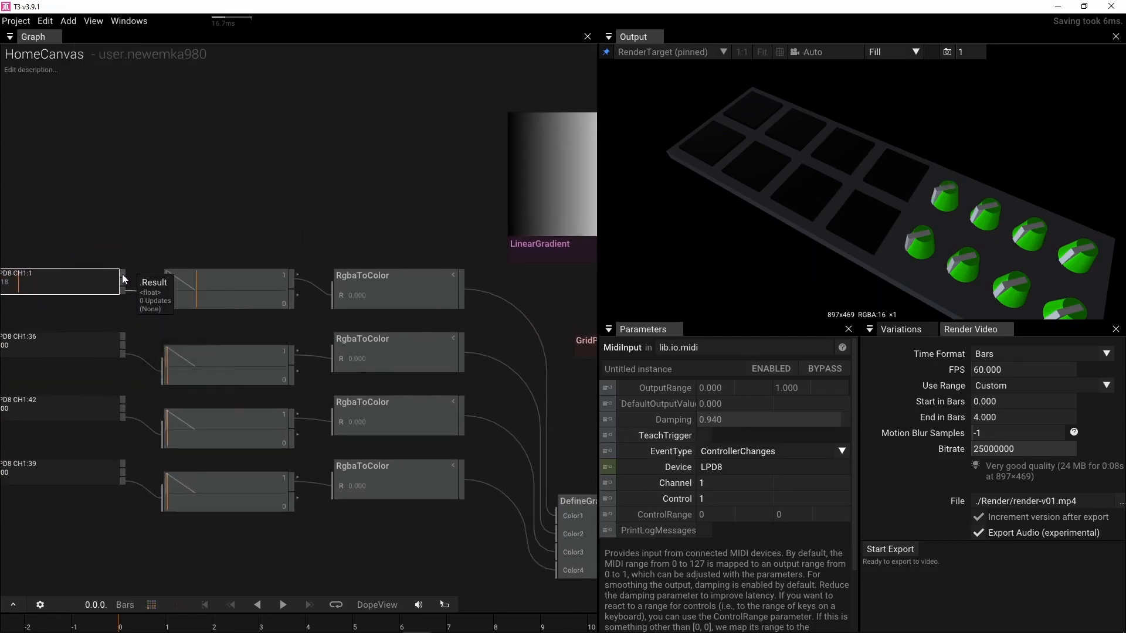
left_click_drag(123, 274, 329, 280)
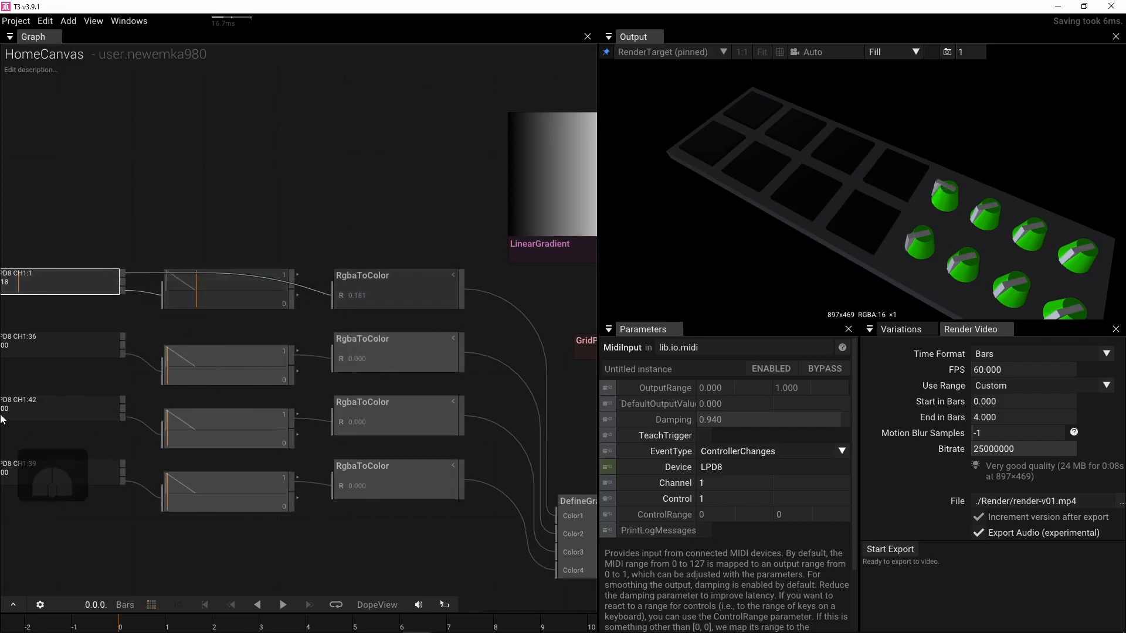
left_click(215, 293)
key("Delete")
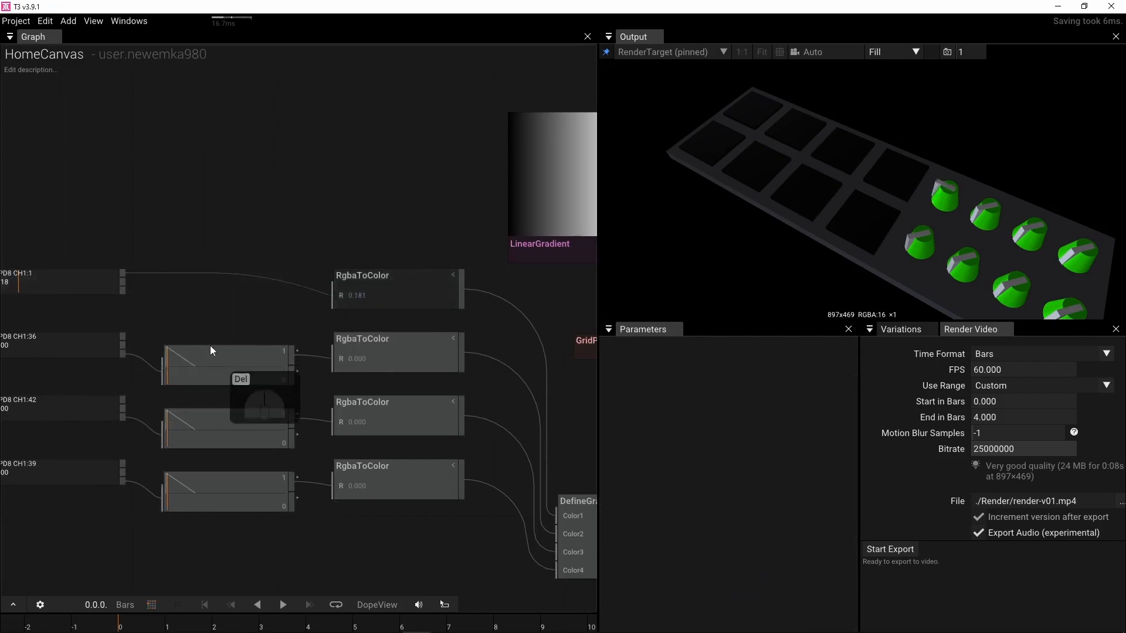
Step: Delete the three remaining TriggerAnim nodes from the duplicated MIDI chain
left_click(206, 367)
key("Delete")
left_click(212, 425)
key("Delete")
left_click(223, 484)
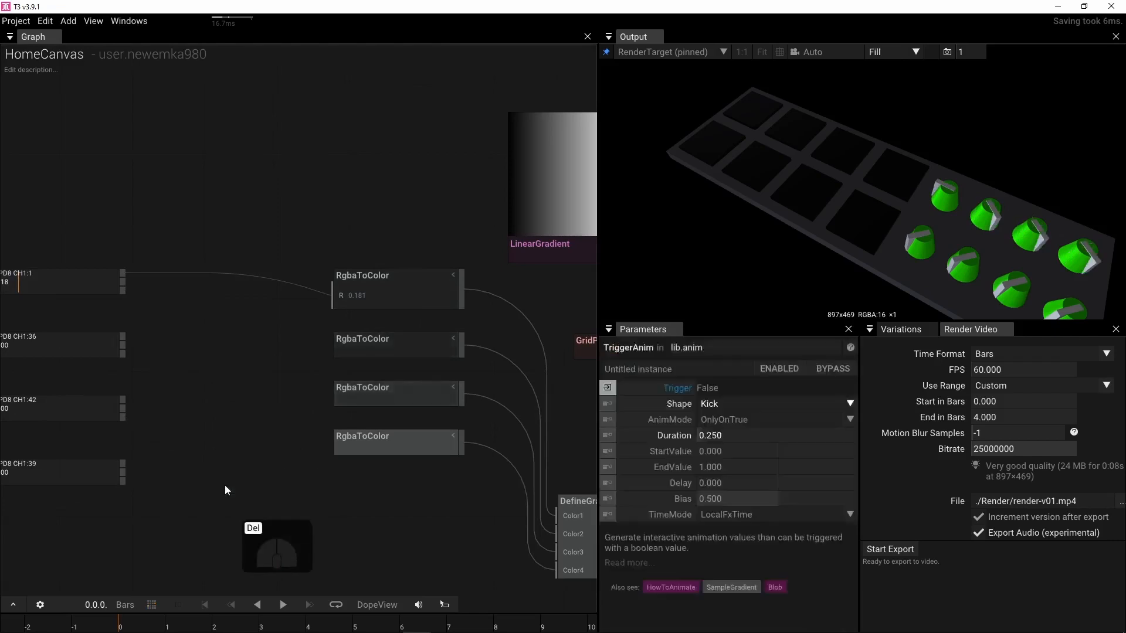
key("Delete")
Step: Connect the Result outputs of the other three duplicated MidiInputs to the R inputs of their matching RgbaToColor nodes
left_click_drag(123, 336, 350, 344)
left_click_drag(123, 399, 348, 411)
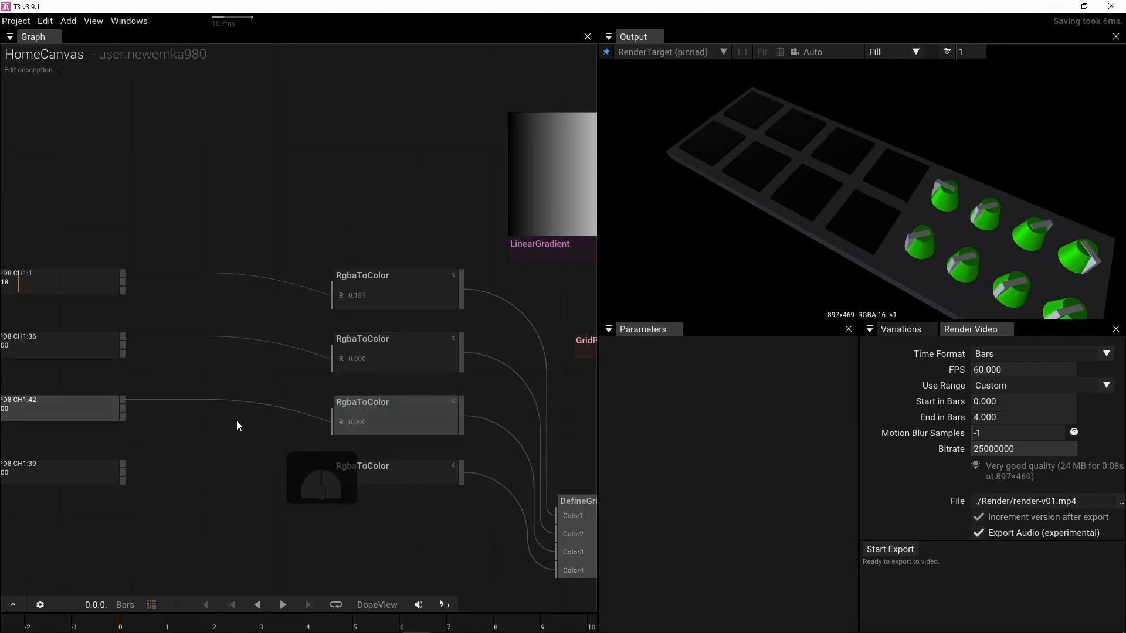
left_click_drag(122, 463, 337, 478)
Step: Move the four duplicated RgbaToColor nodes down together beside their DefineGradient node
scroll(265, 519, "down", 3)
right_click_drag(315, 537, 268, 540)
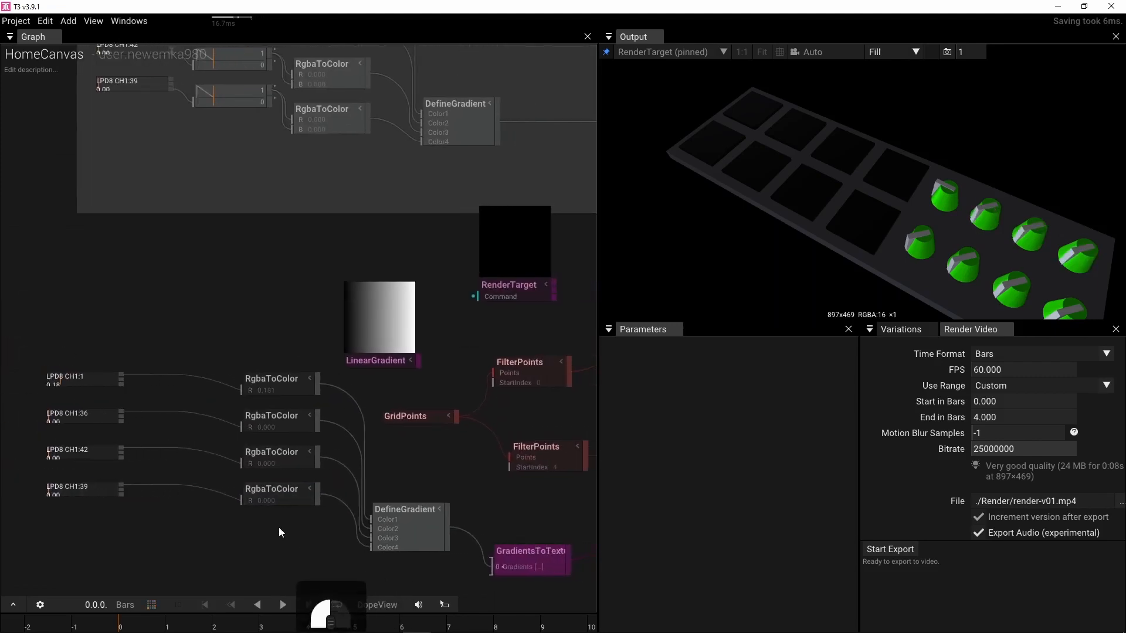
left_click_drag(279, 527, 295, 464)
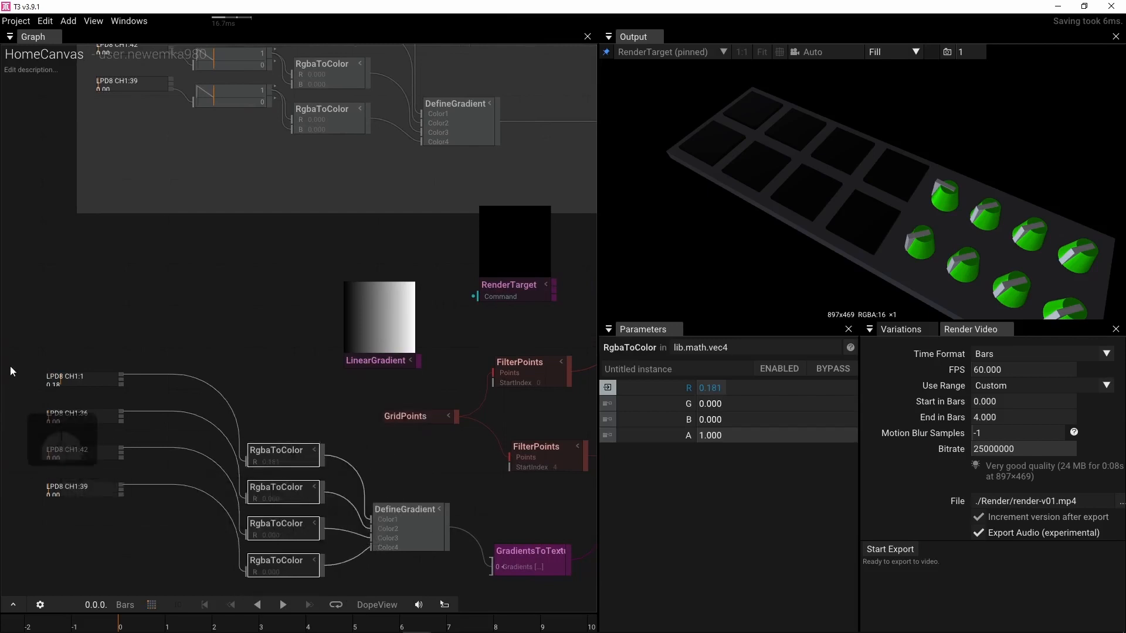
Step: Move the four duplicated MidiInput nodes together beside their matching RgbaToColor nodes
left_click_drag(10, 366, 124, 510)
left_click_drag(93, 389, 186, 460)
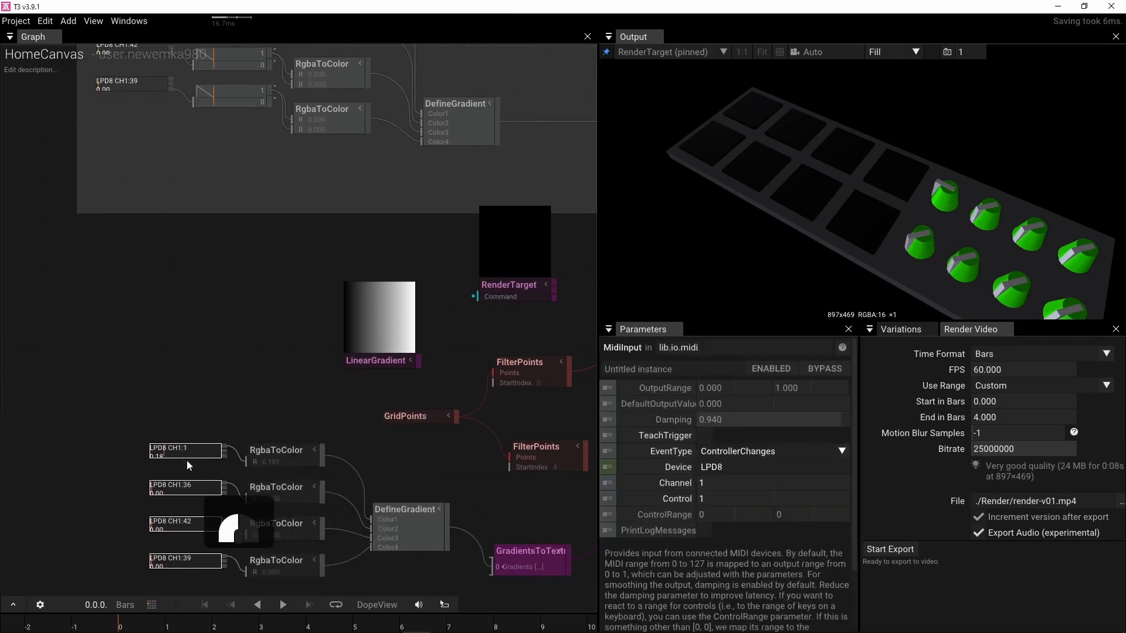
right_click_drag(270, 391, 168, 326)
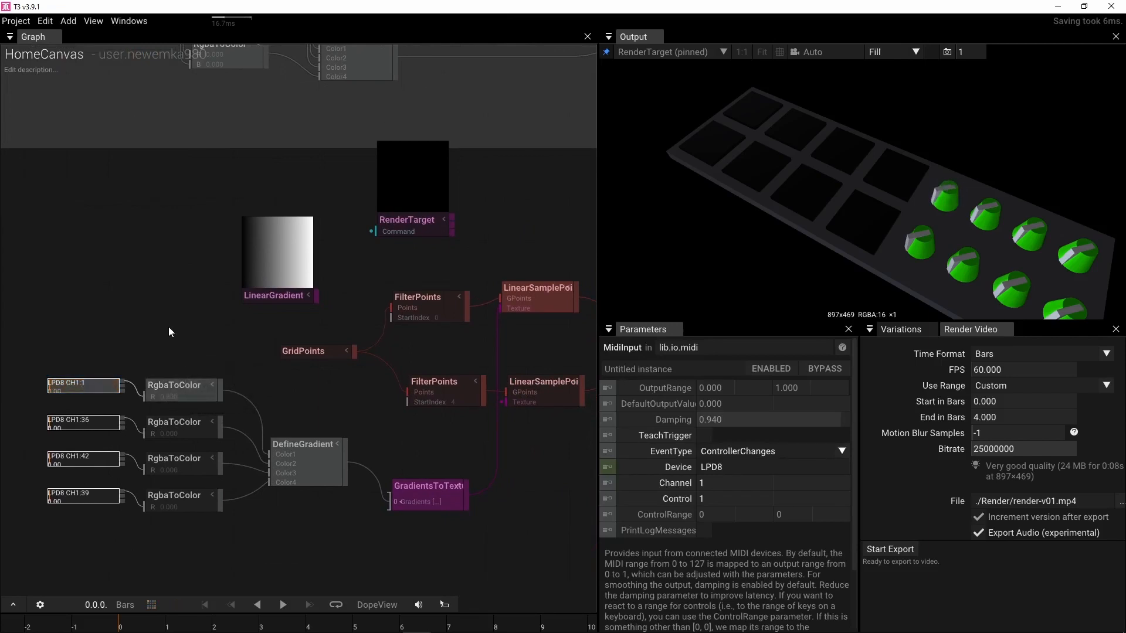
Step: Teach the second, third and fourth duplicated MidiInputs to LPD8 knob controls 2, 3 and 4 as ControllerChanges on channel 1
left_click(96, 353)
left_click(85, 427)
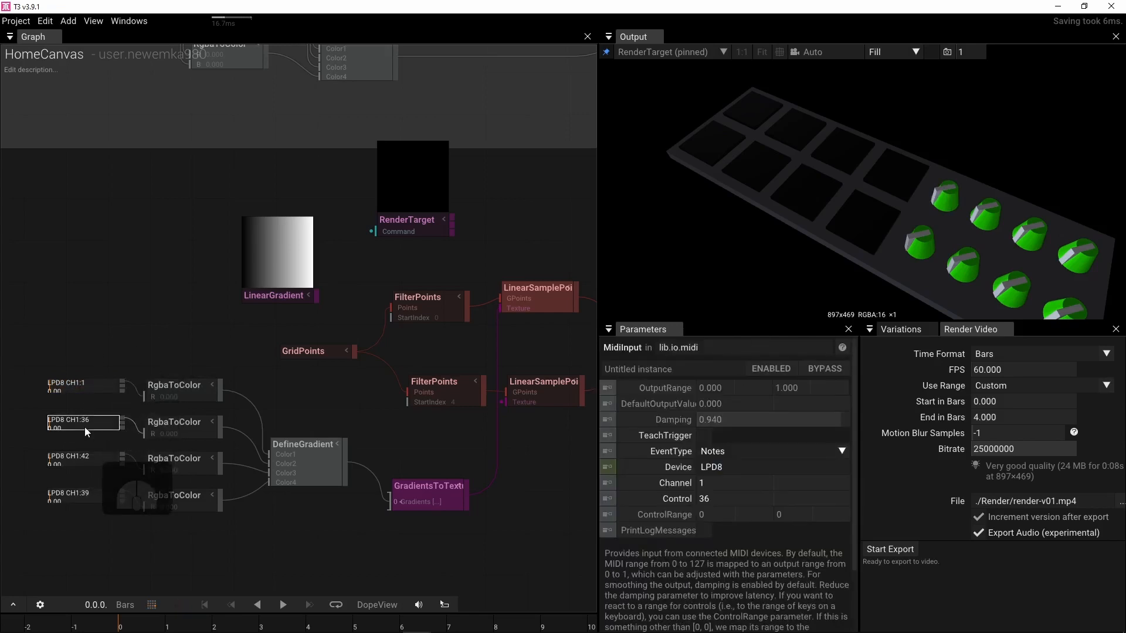
left_click(702, 437)
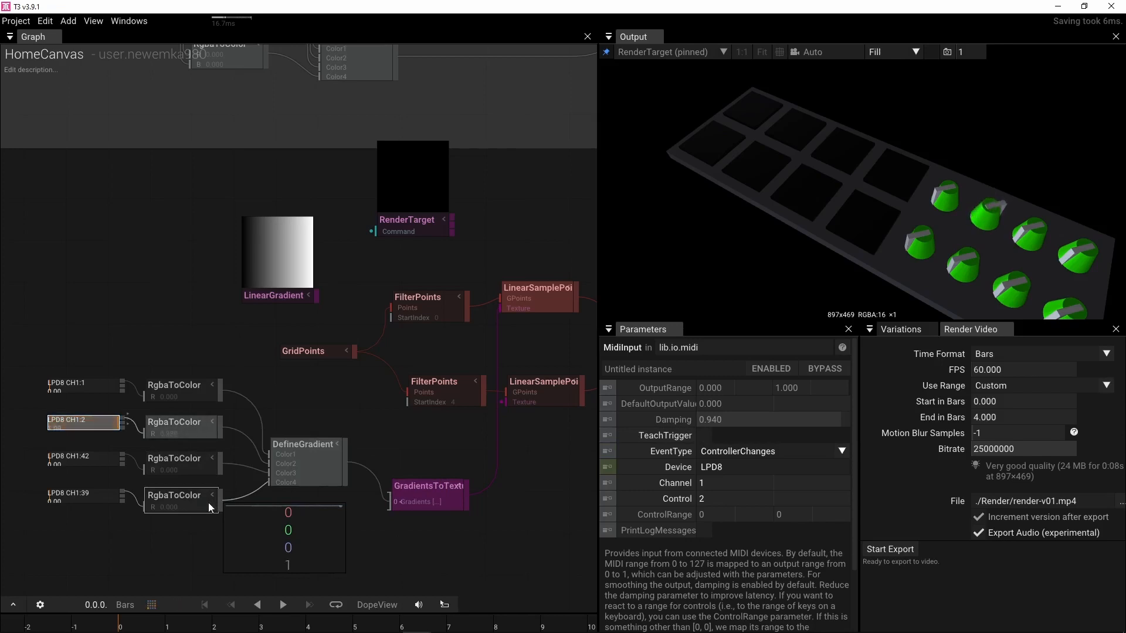
left_click(91, 466)
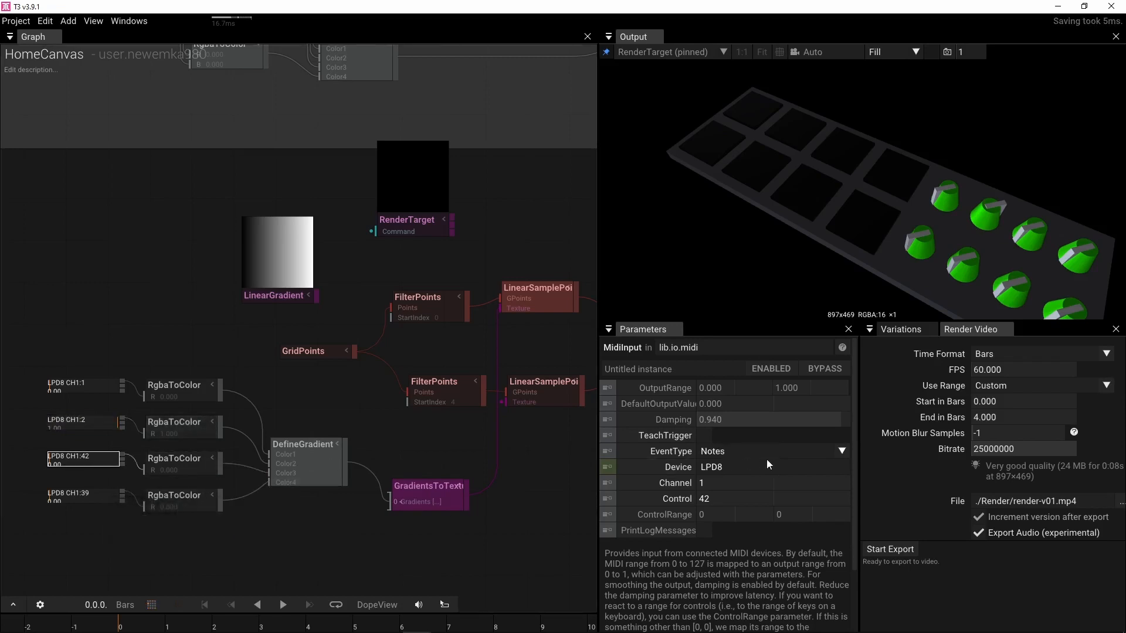
left_click(704, 440)
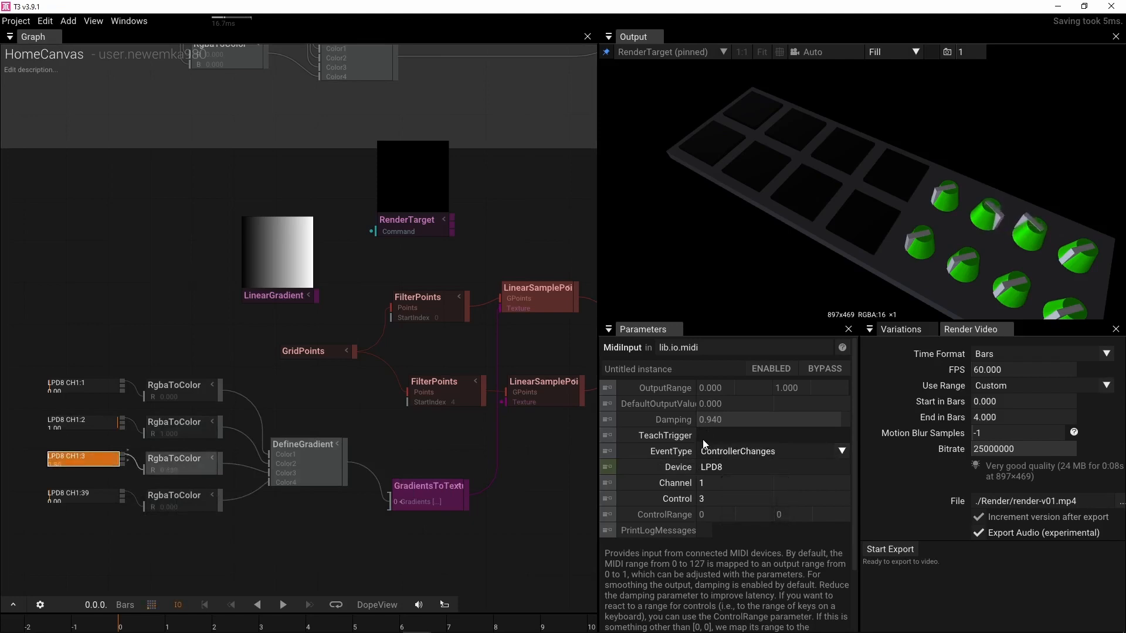
left_click(94, 496)
left_click(704, 442)
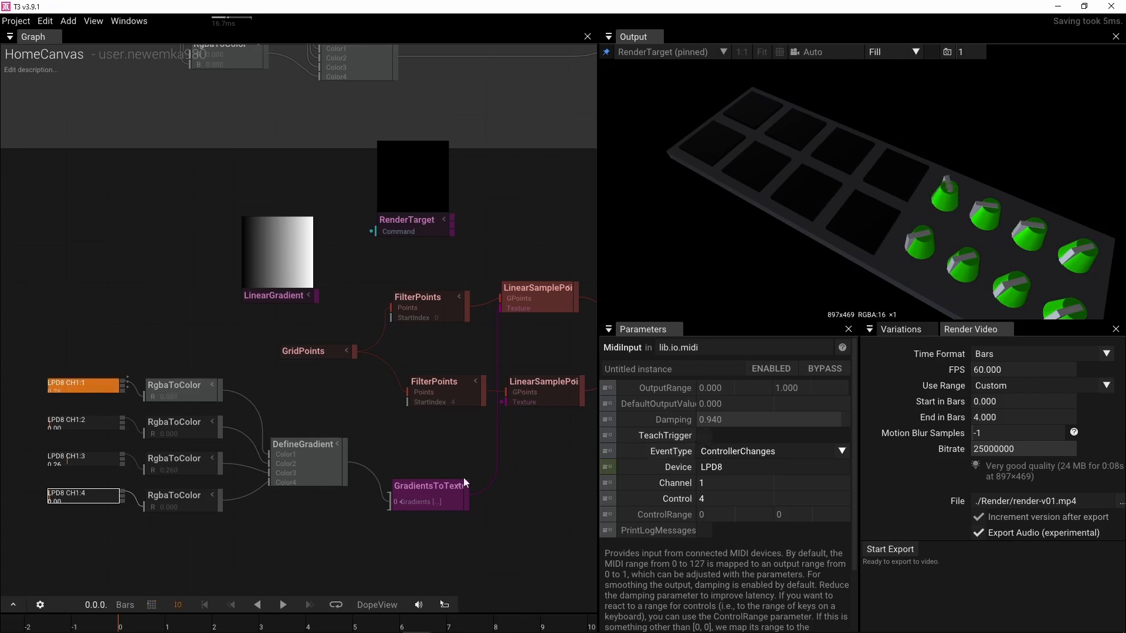
Step: Set Color2Pos of the knob chain's DefineGradient node to 0.333
mouse_move(414, 484)
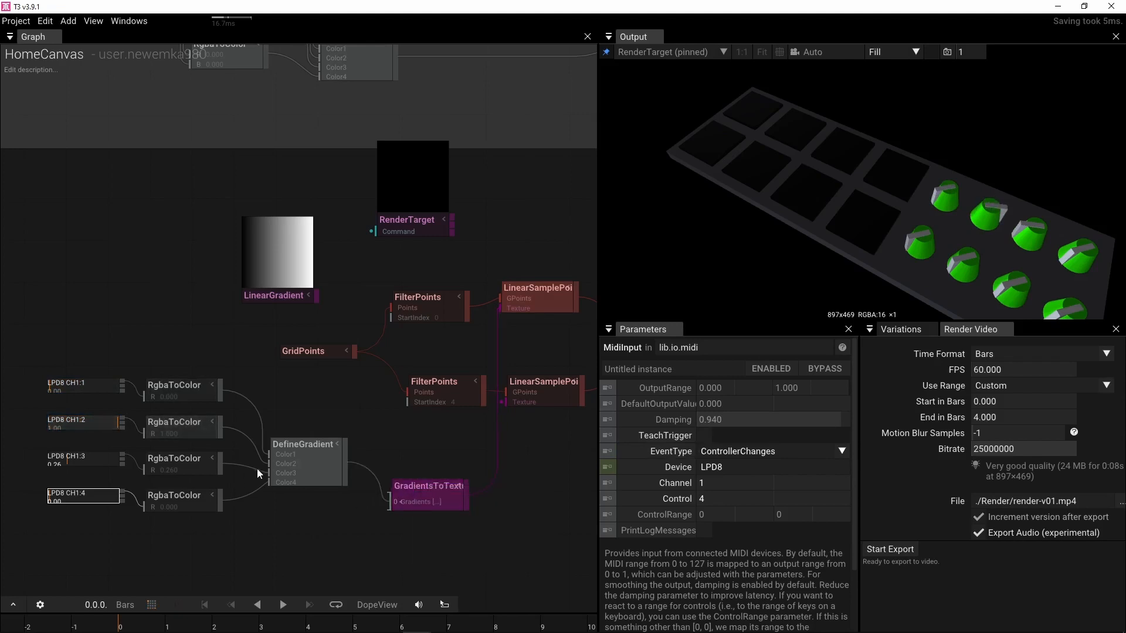
left_click(307, 480)
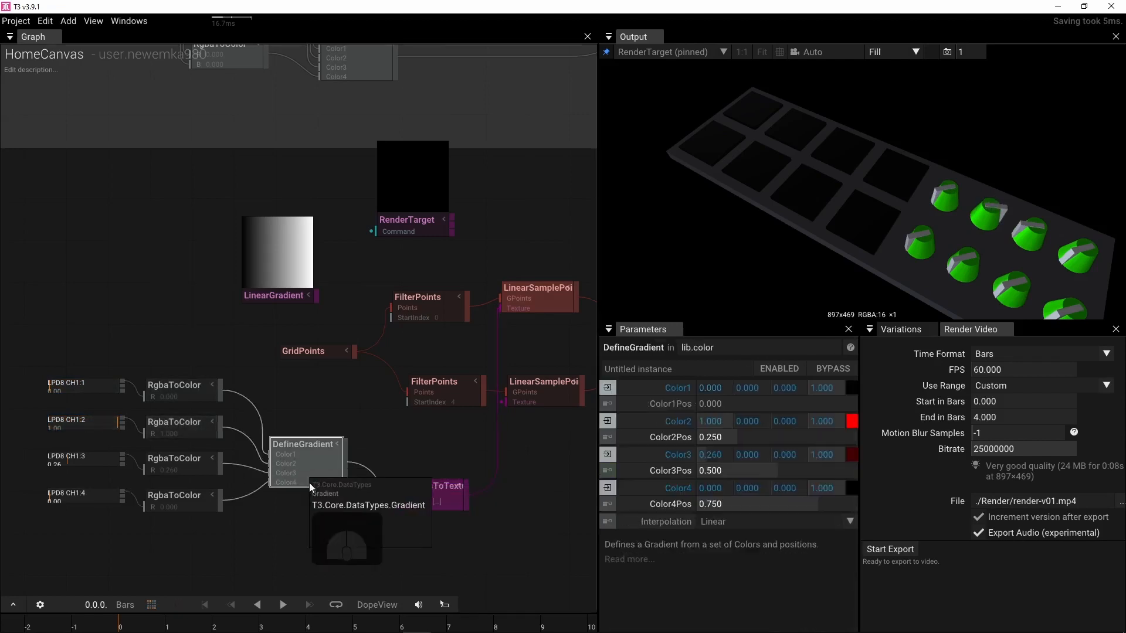
left_click_drag(727, 439, 755, 444)
left_click(737, 433)
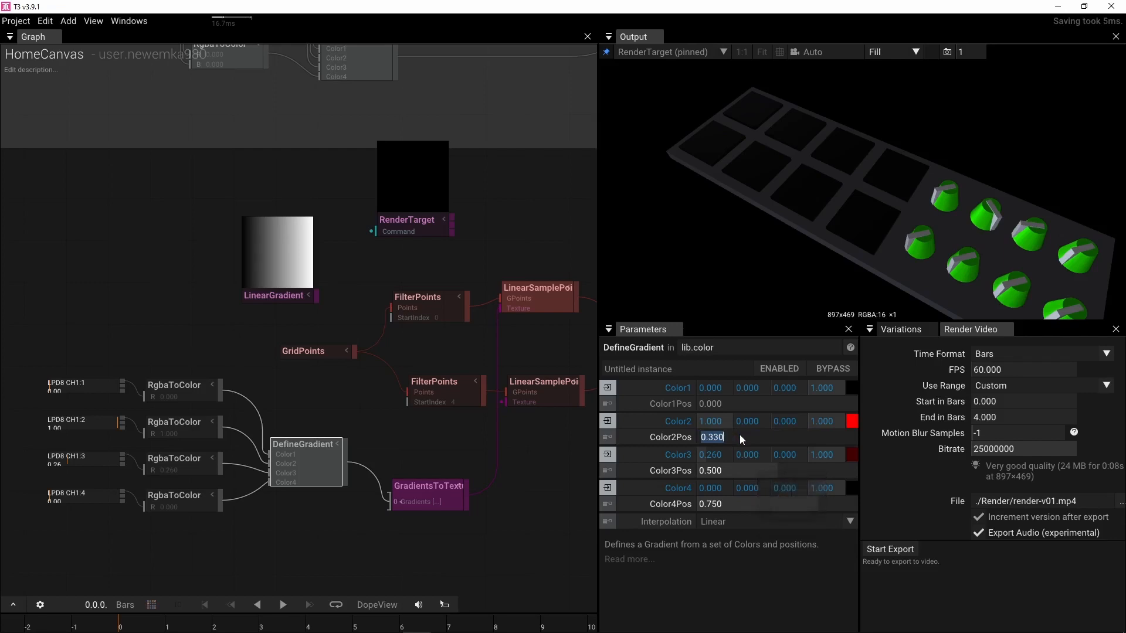
key("BackSpace")
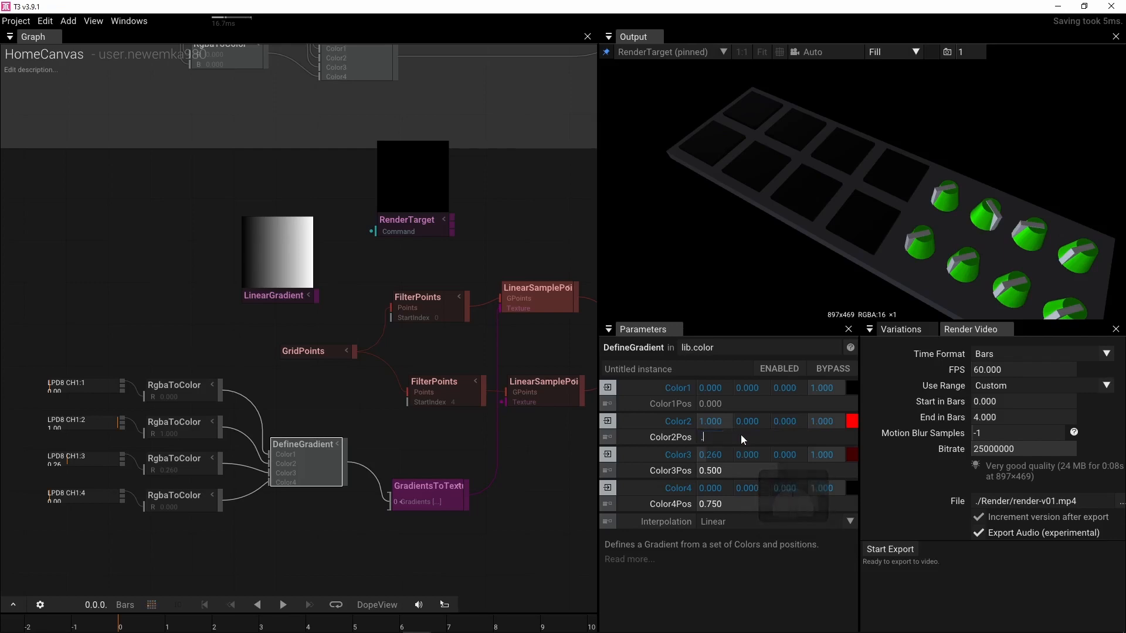
type("0.333")
key("Return")
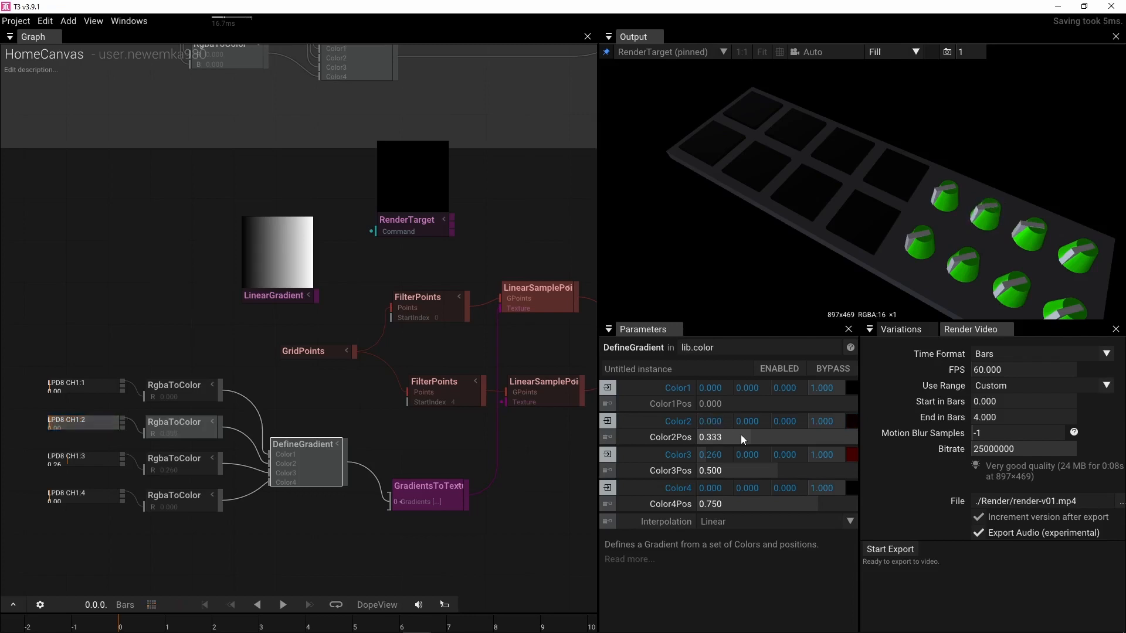
Step: Set the same DefineGradient's Color3Pos to 0.666 and Color4Pos to 1
left_click(732, 470)
type(".")
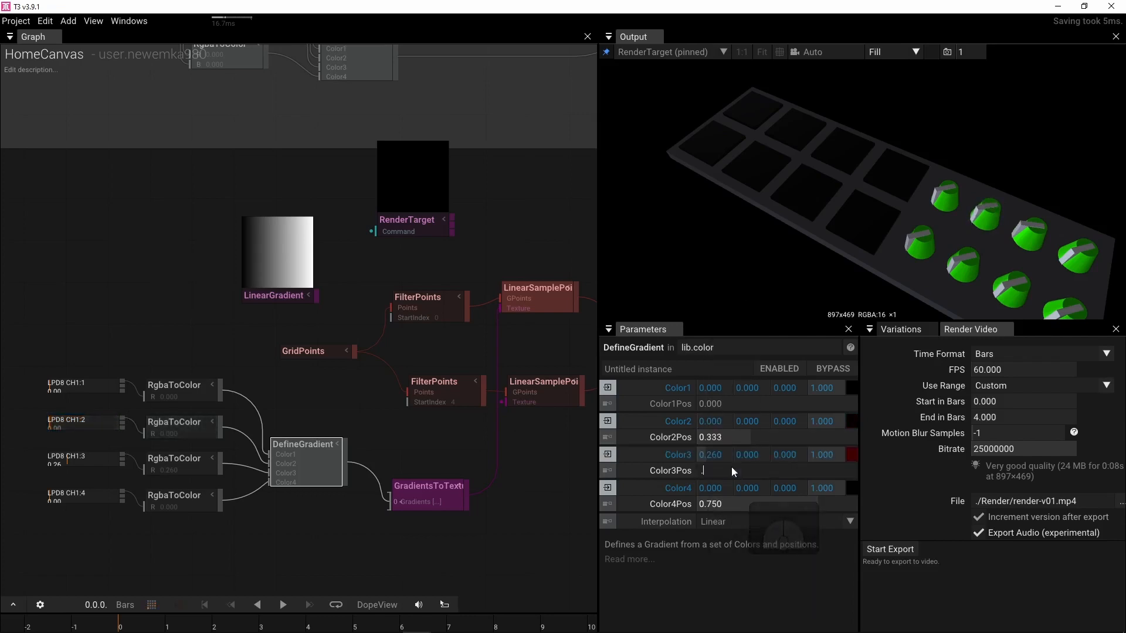
type("666")
key("Return")
left_click(732, 503)
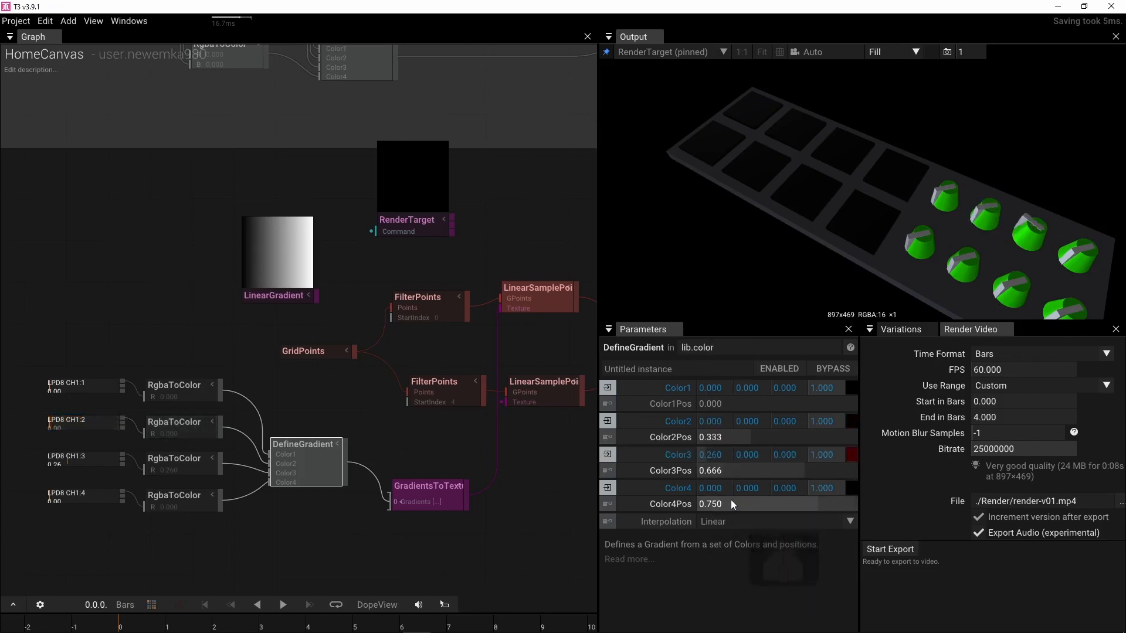
type("1")
key("Return")
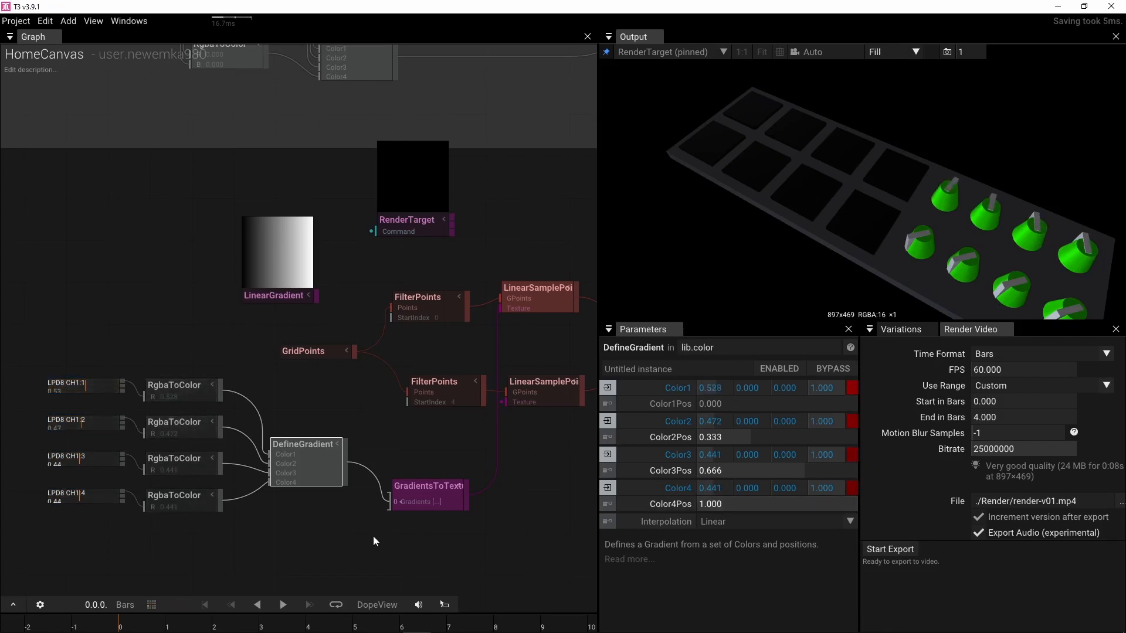
Step: Duplicate the entire knob chain, from the four MidiInputs through DefineGradient to GradientsToTexture, below the original
right_click_drag(338, 520, 458, 502)
scroll(240, 490, "down", 1)
left_click_drag(535, 511, 212, 387)
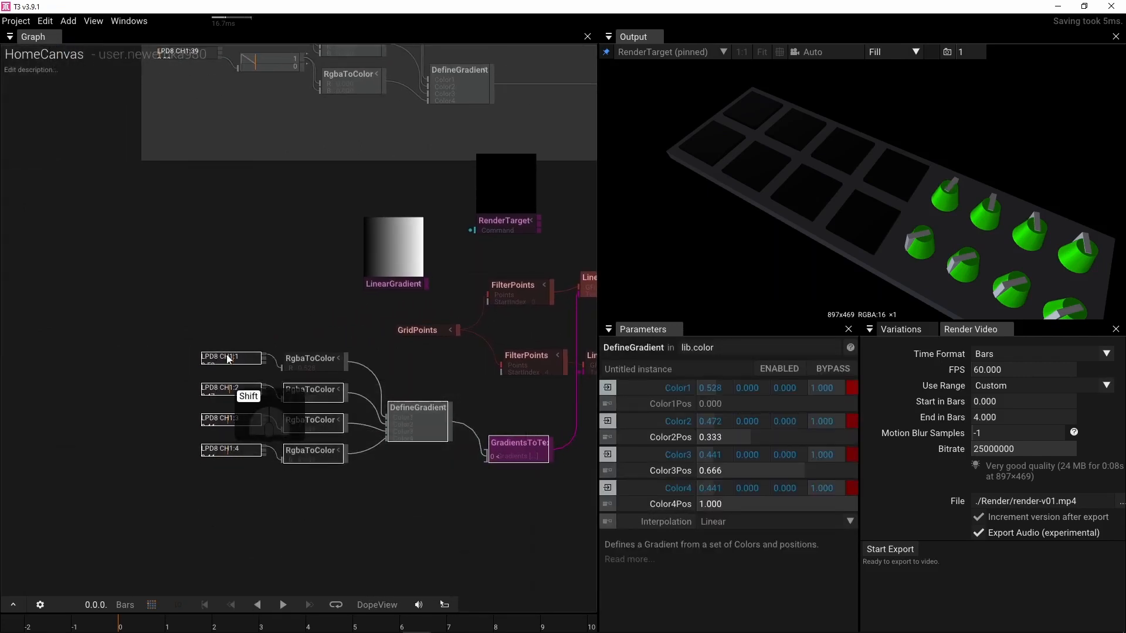
left_click_drag(508, 465, 333, 341)
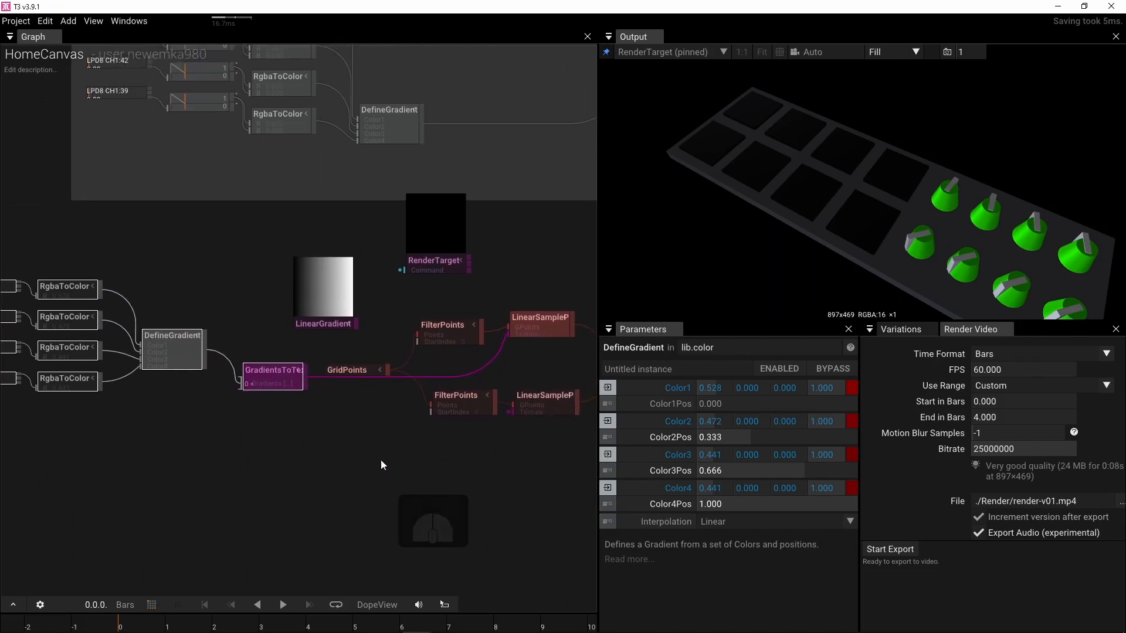
scroll(382, 465, "down", 3)
right_click_drag(355, 469, 394, 475)
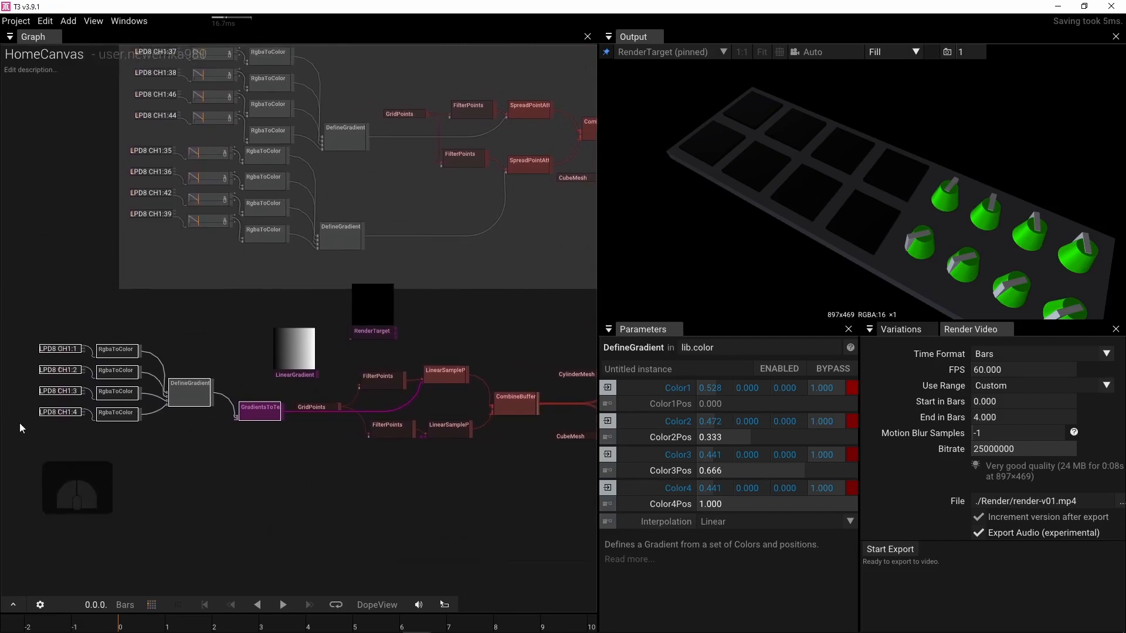
left_click_drag(19, 336, 251, 466)
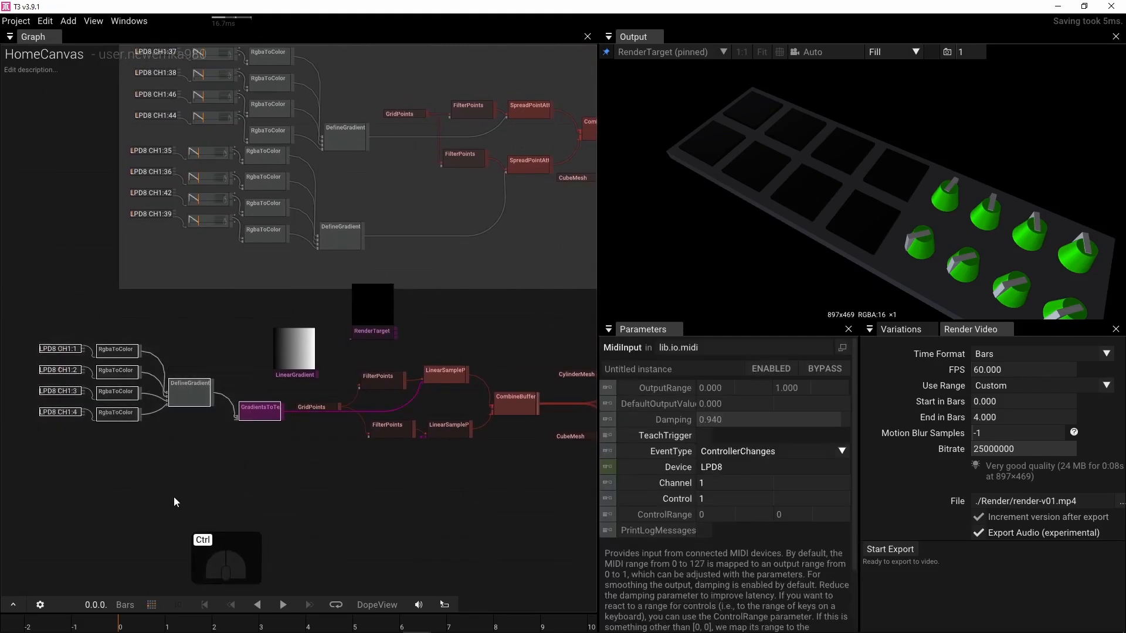
key("ctrl+d")
Step: Connect the duplicated GradientsToTexture to the lower LinearSamplePointAttributes' Texture input and move the duplicated chain closer beneath the original
scroll(434, 526, "up", 4)
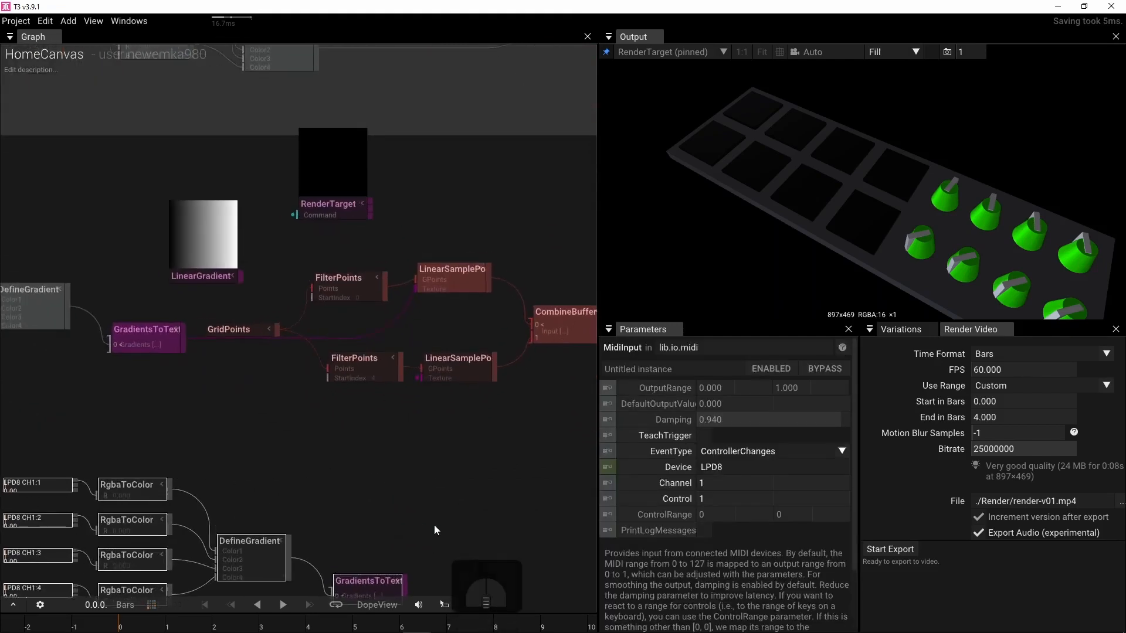
left_click_drag(403, 585, 412, 376)
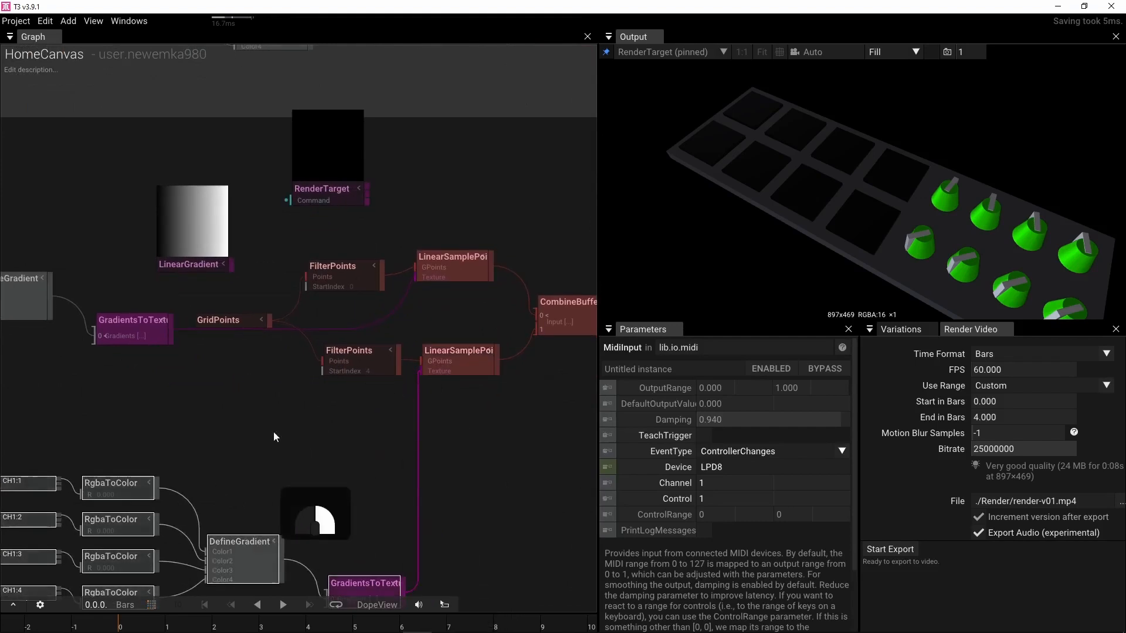
right_click_drag(263, 446, 321, 364)
scroll(320, 364, "down", 2)
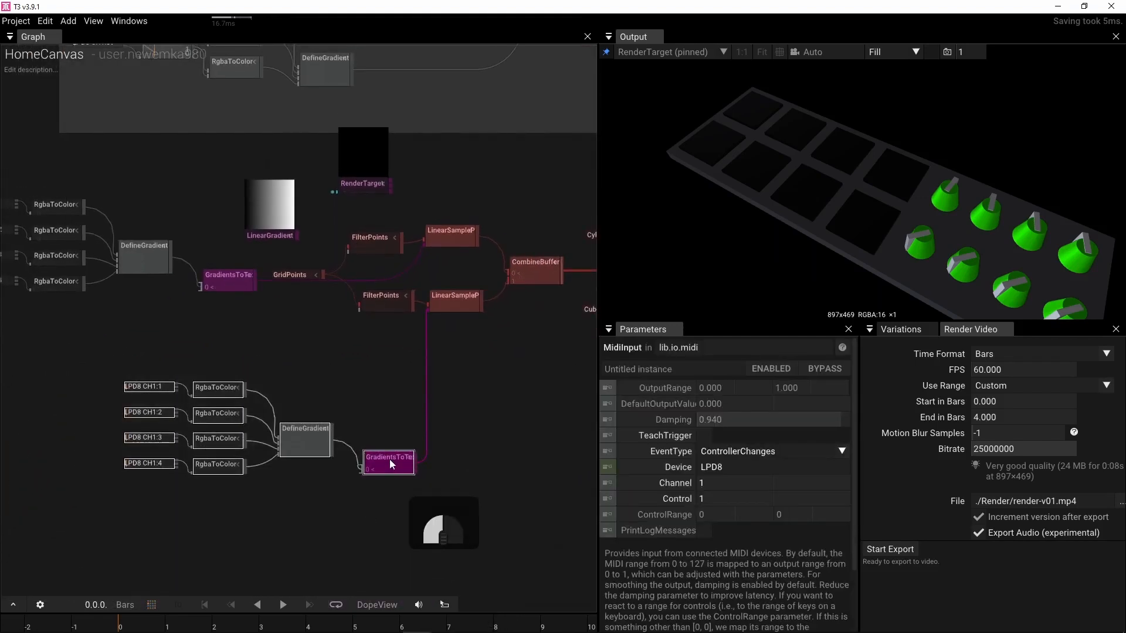
left_click_drag(389, 459, 246, 403)
left_click(263, 353)
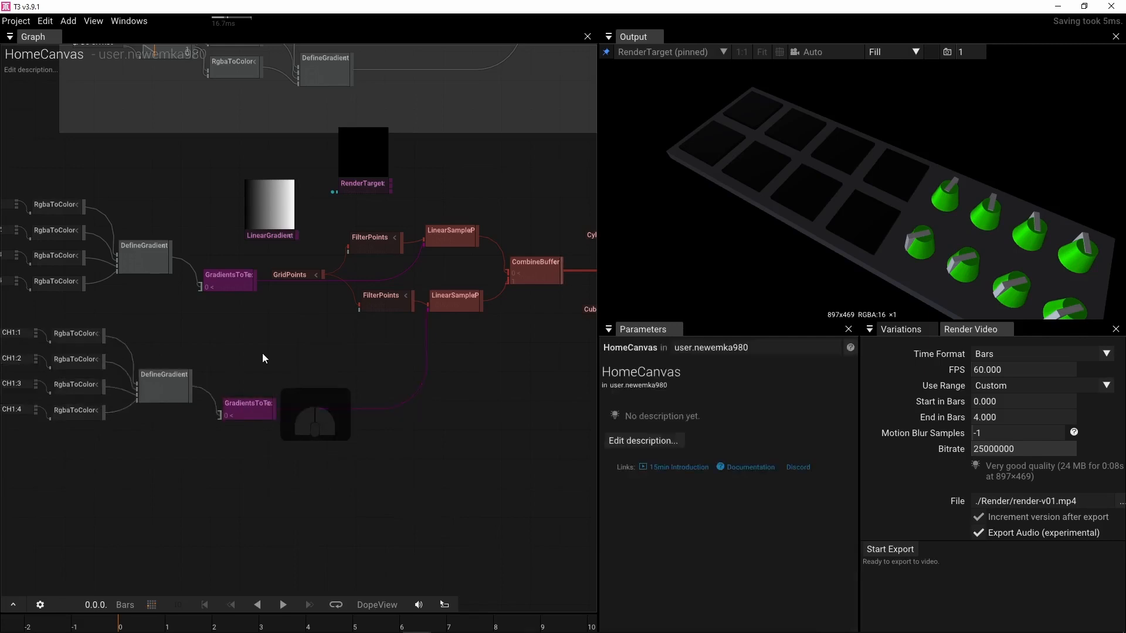
Step: Teach the four MidiInputs of the duplicated lower chain to LPD8 knob controls 5, 6, 7 and 8
right_click_drag(262, 353, 455, 355)
left_click(183, 340)
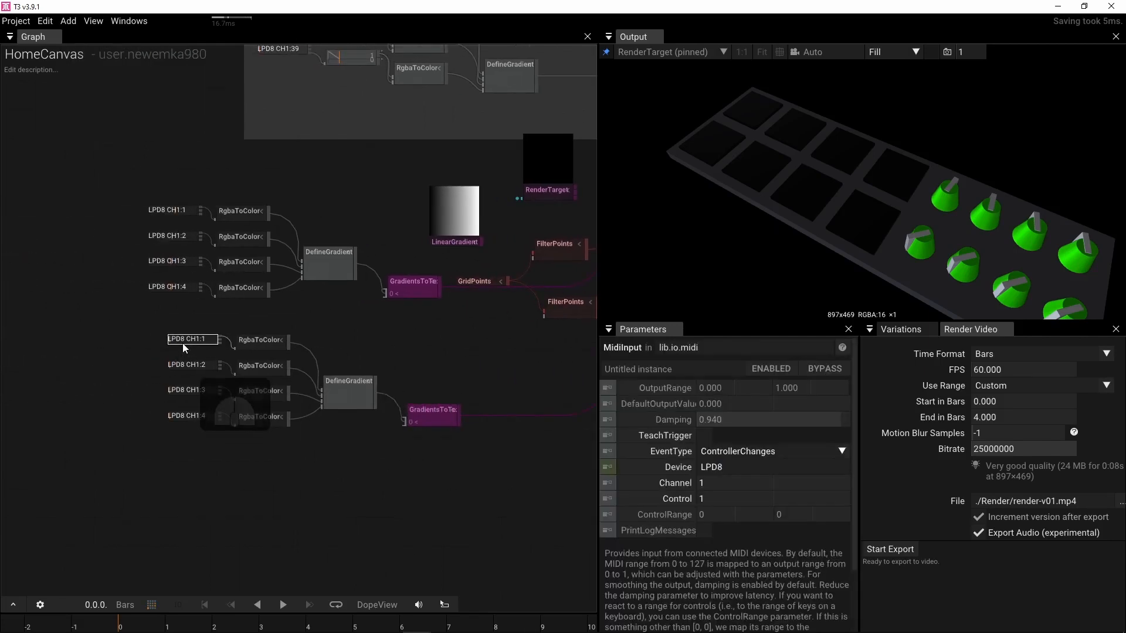
left_click(706, 435)
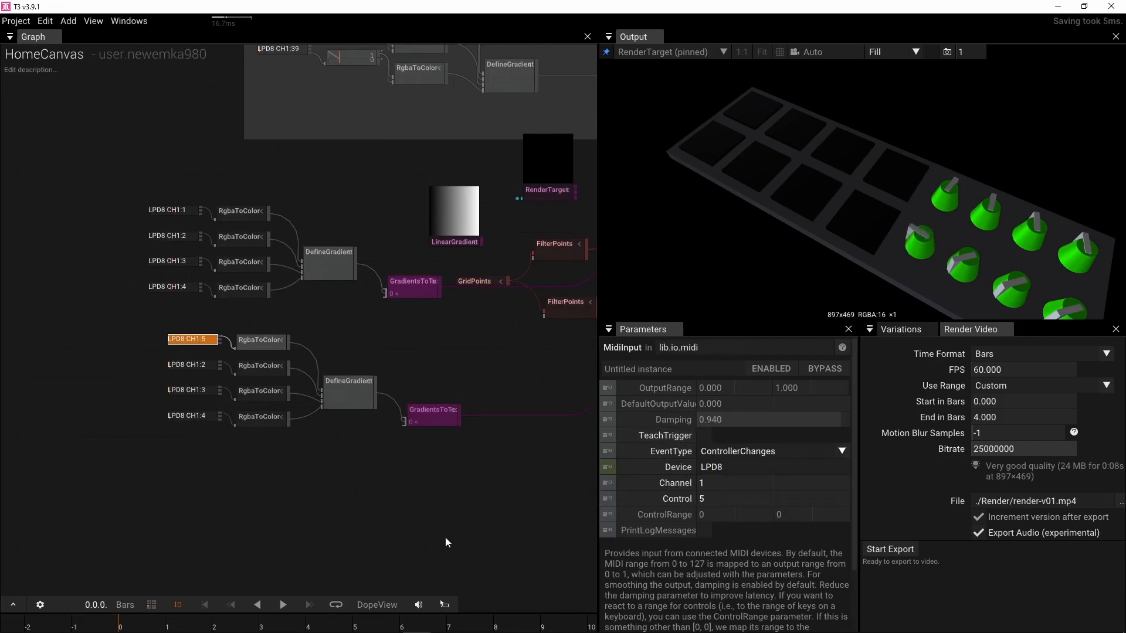
left_click(195, 366)
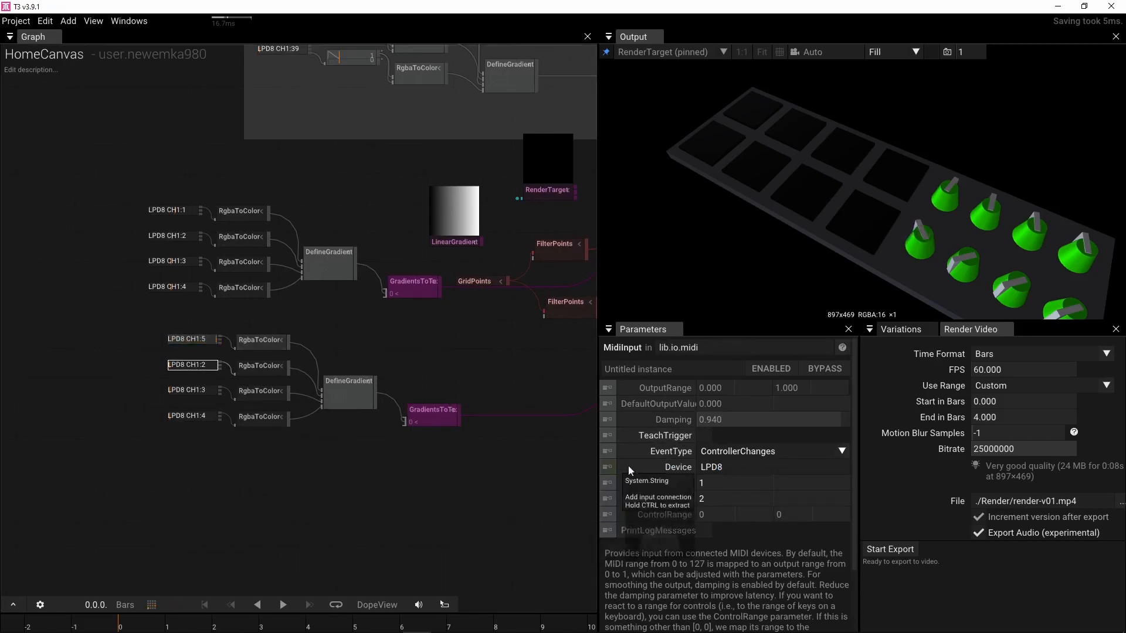
left_click(705, 435)
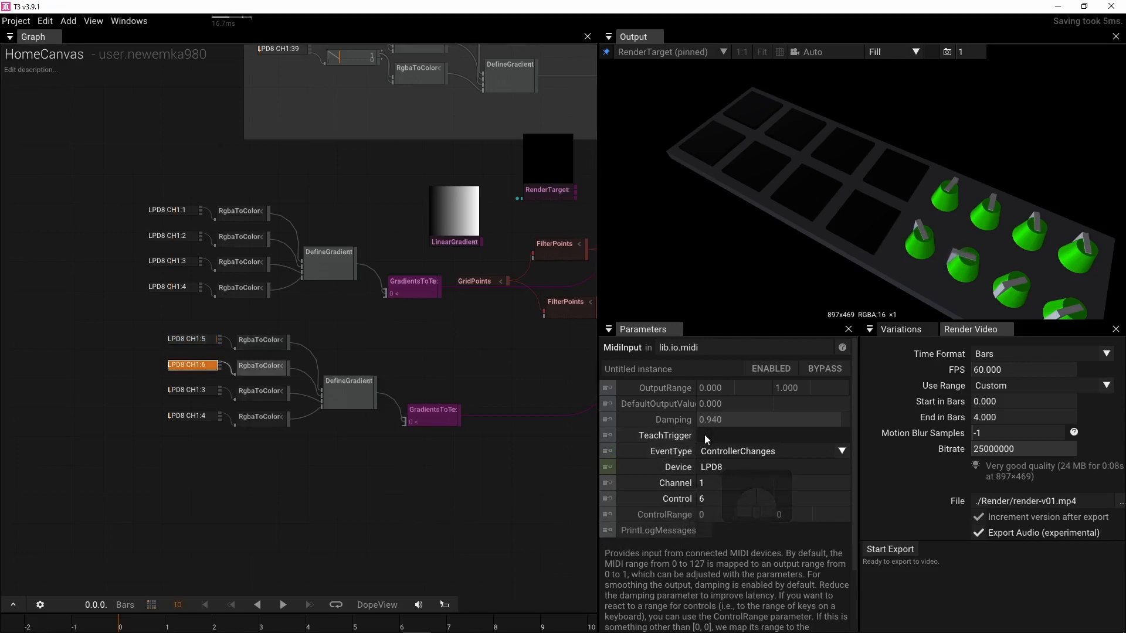
left_click(181, 395)
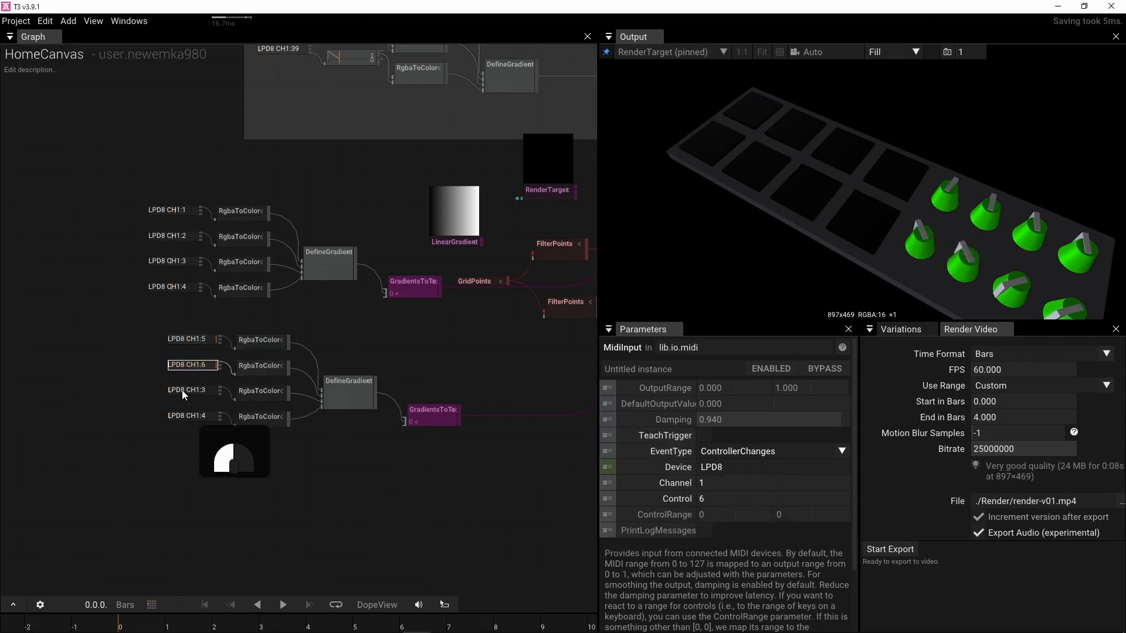
left_click(706, 435)
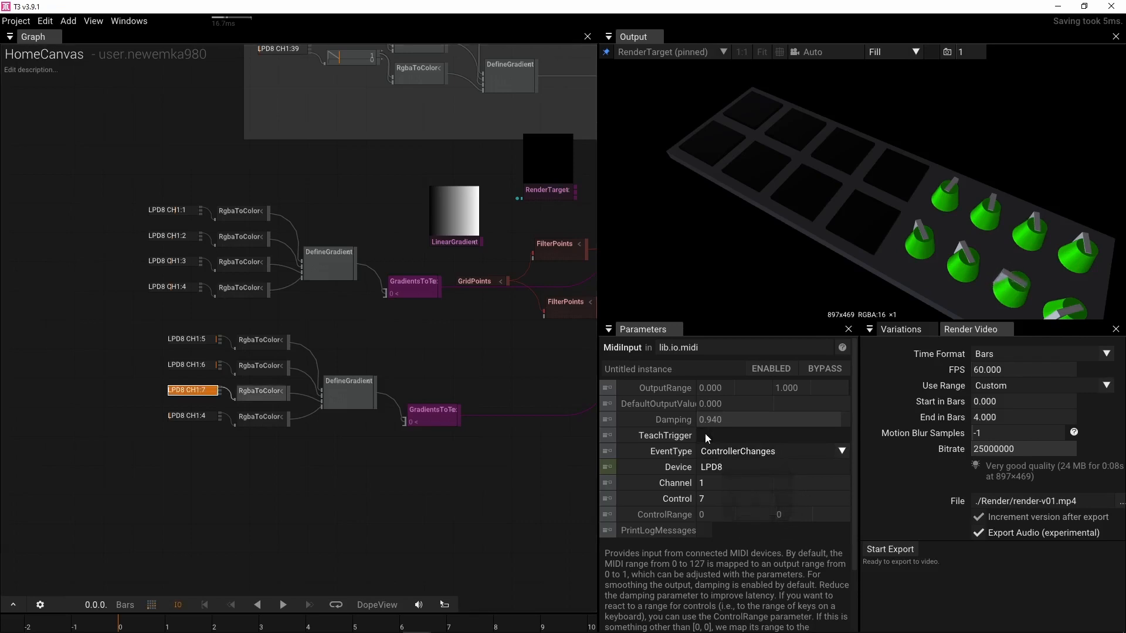
left_click(192, 416)
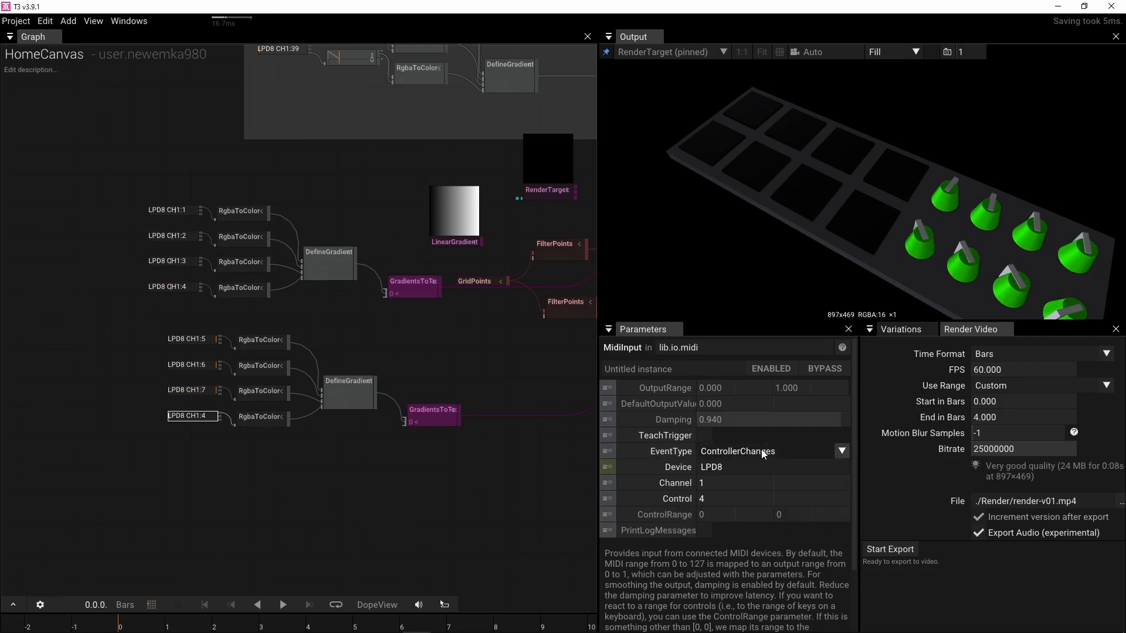
left_click(705, 435)
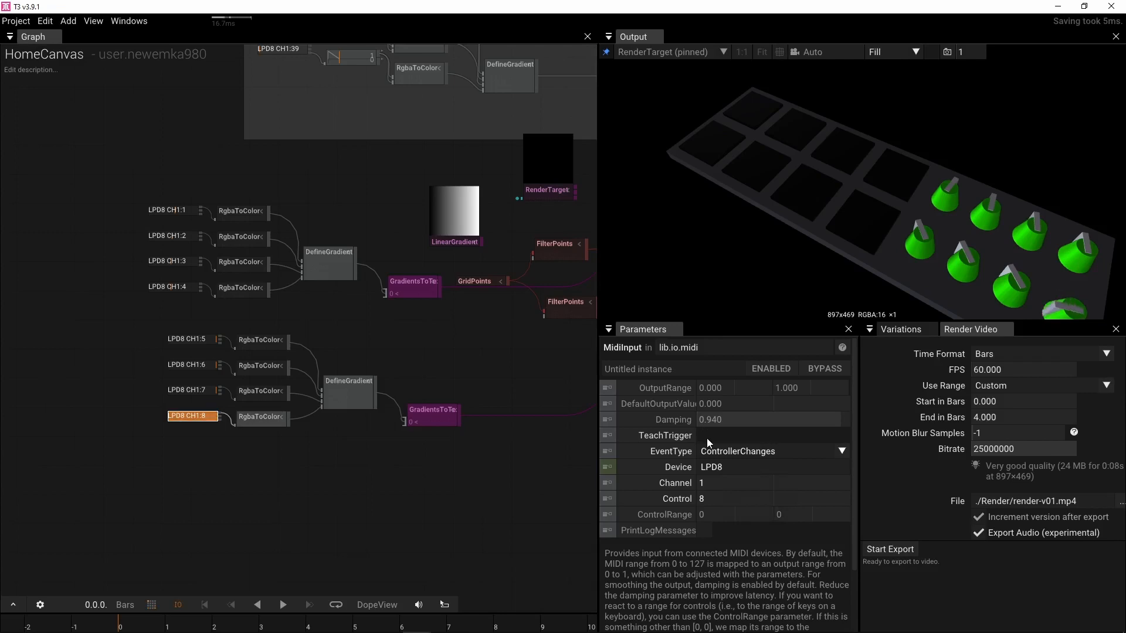
left_click(434, 361)
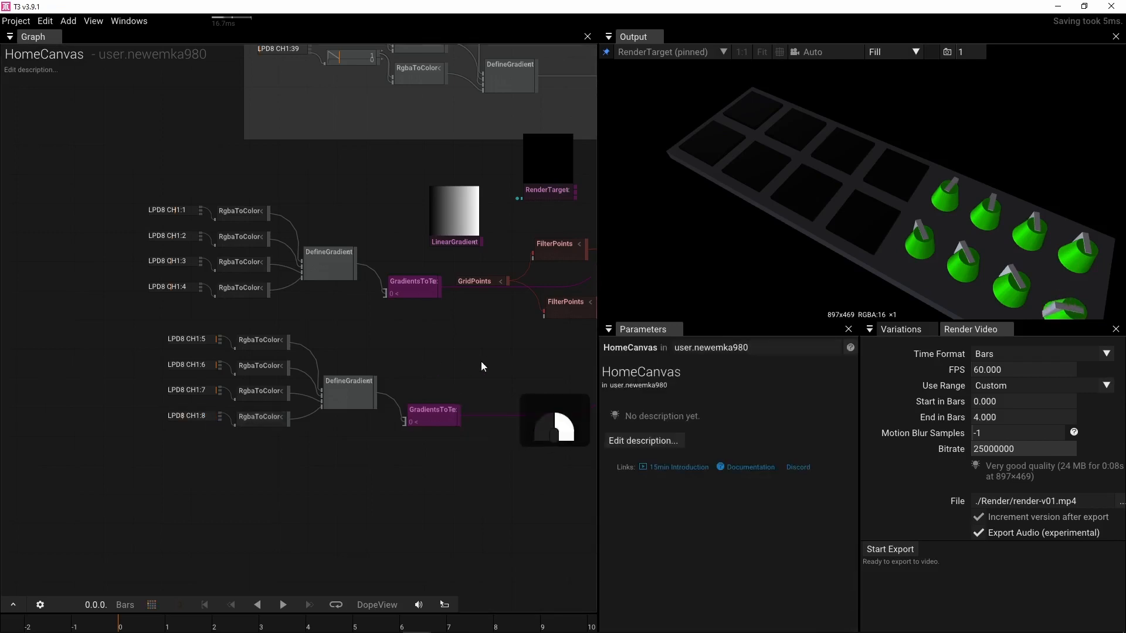
Step: Reset Brightness, BrightnessFactor and BrightnessOffset of the lower LinearSamplePointAttributes to their defaults
right_click_drag(481, 361, 259, 368)
left_click(424, 324)
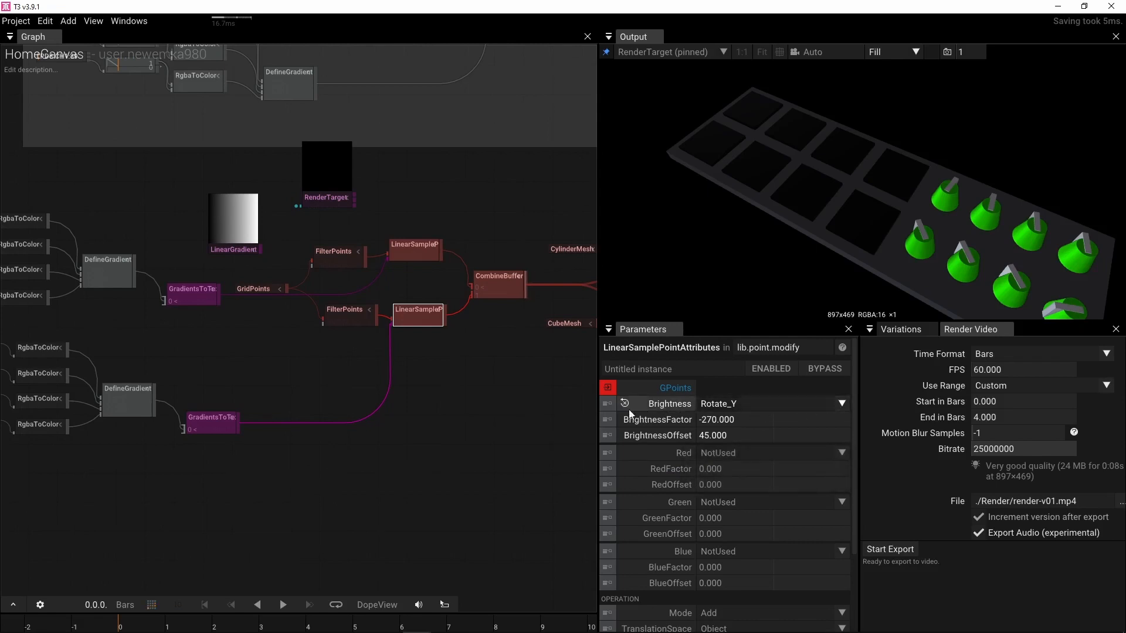
left_click(624, 406)
left_click(624, 420)
left_click(624, 435)
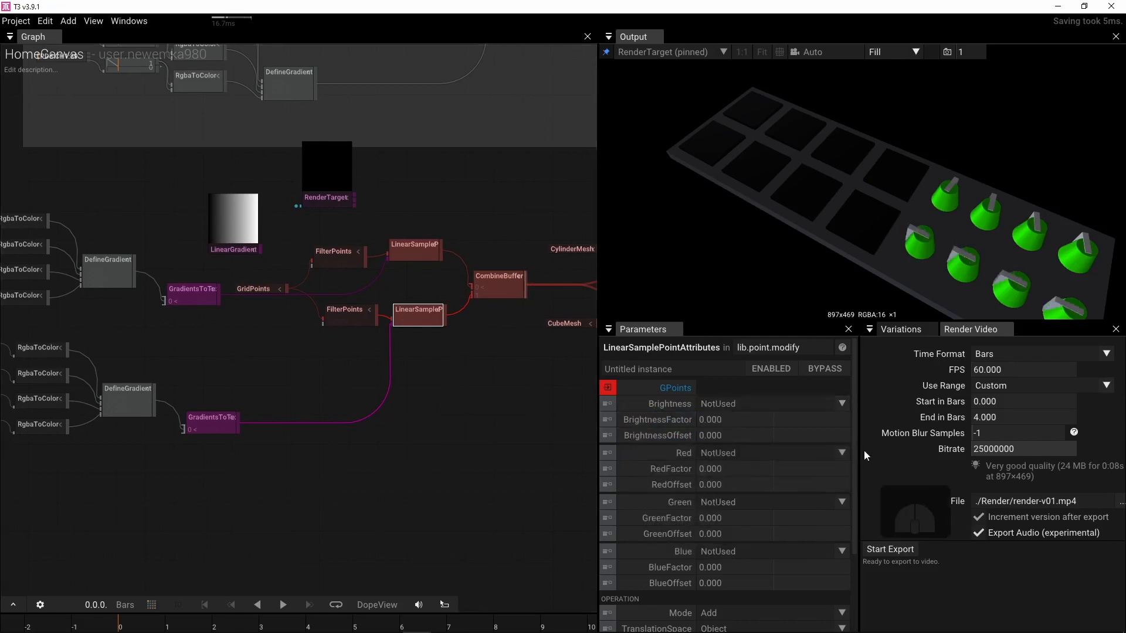
Step: Map Red to Rotate_Y on the lower LinearSamplePointAttributes, with RedFactor -270 and RedOffset 45
left_click(841, 453)
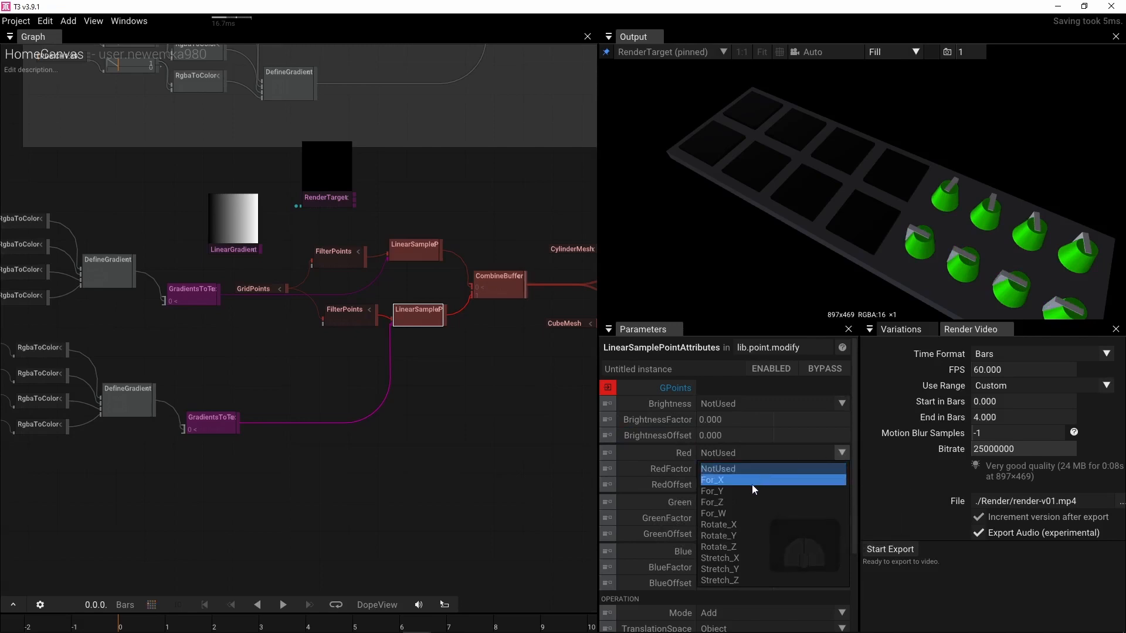
left_click(742, 535)
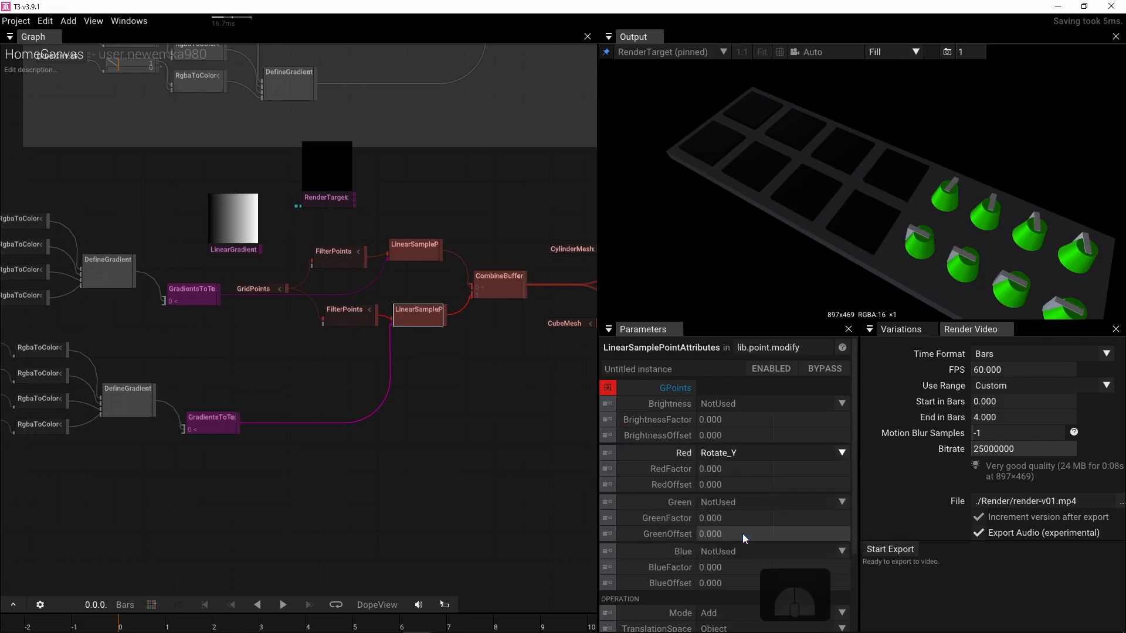
left_click(725, 473)
type("270")
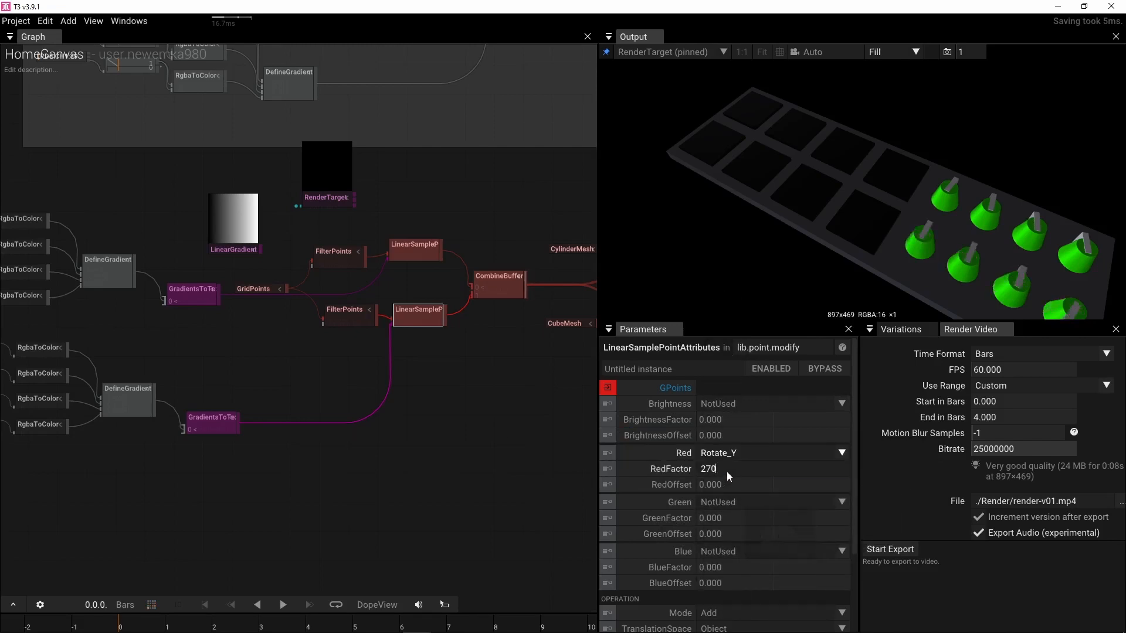
key("Return")
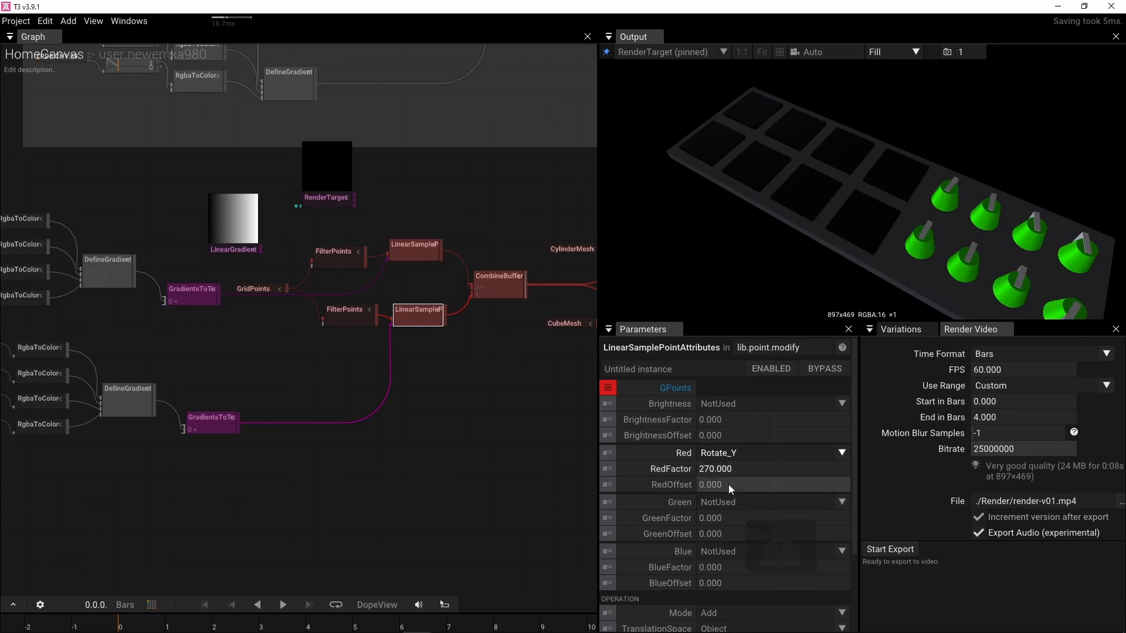
left_click(708, 469)
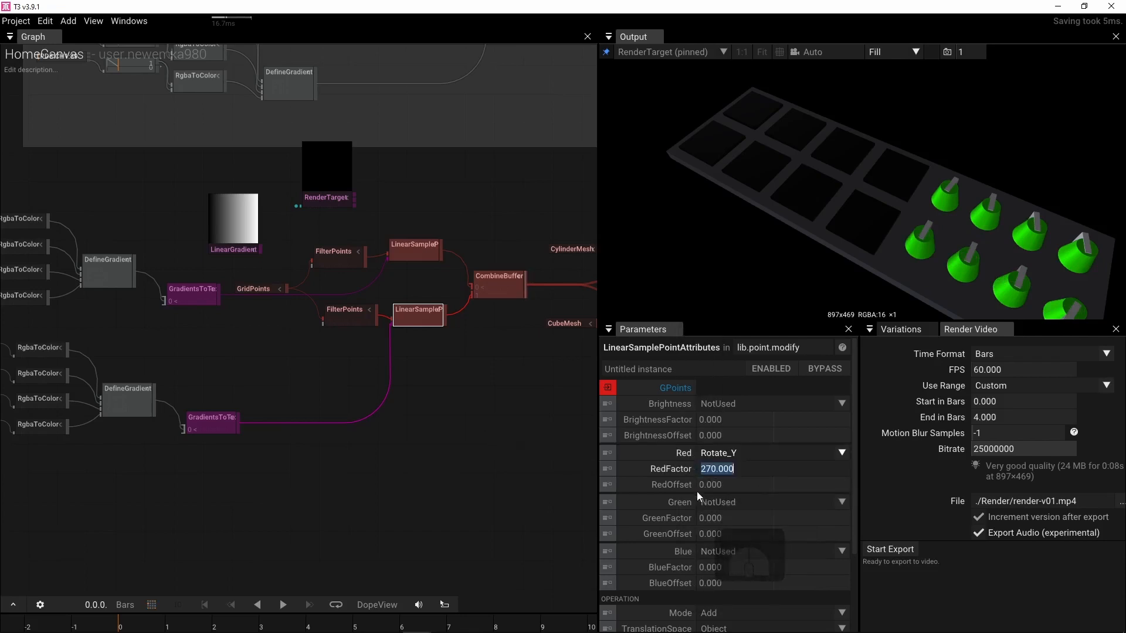
left_click(703, 476)
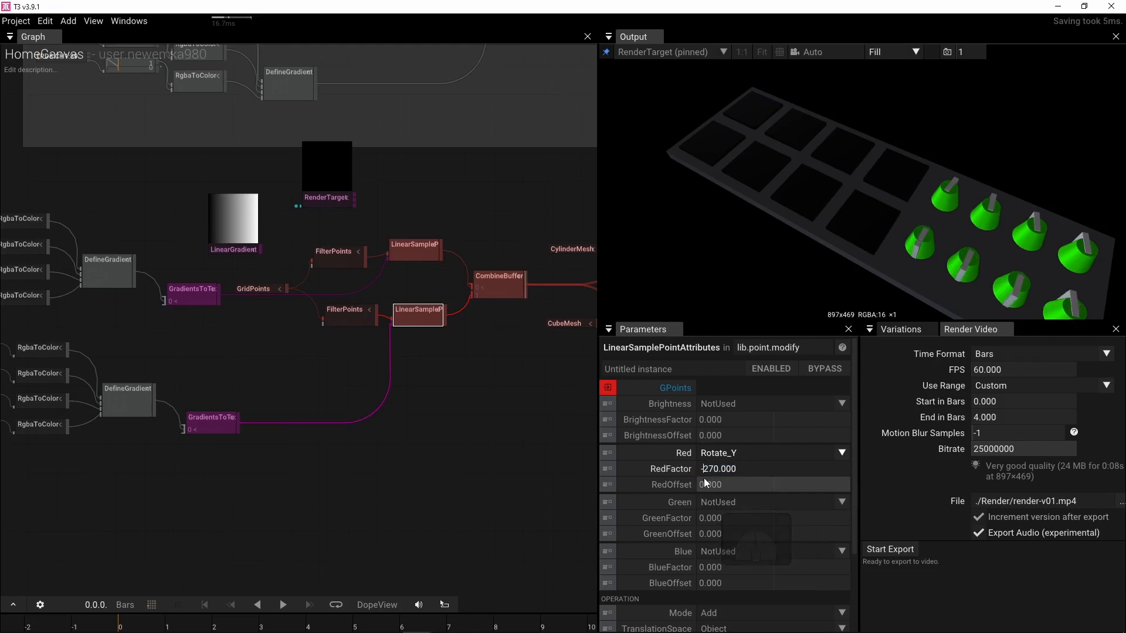
type("-")
left_click(716, 484)
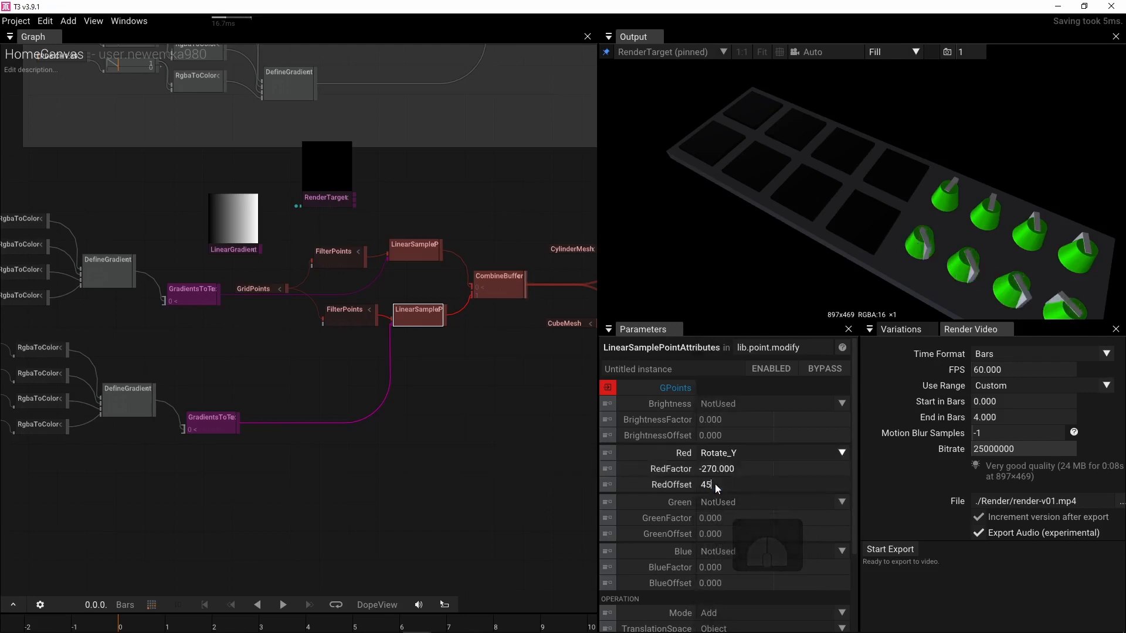
type("45")
key("Return")
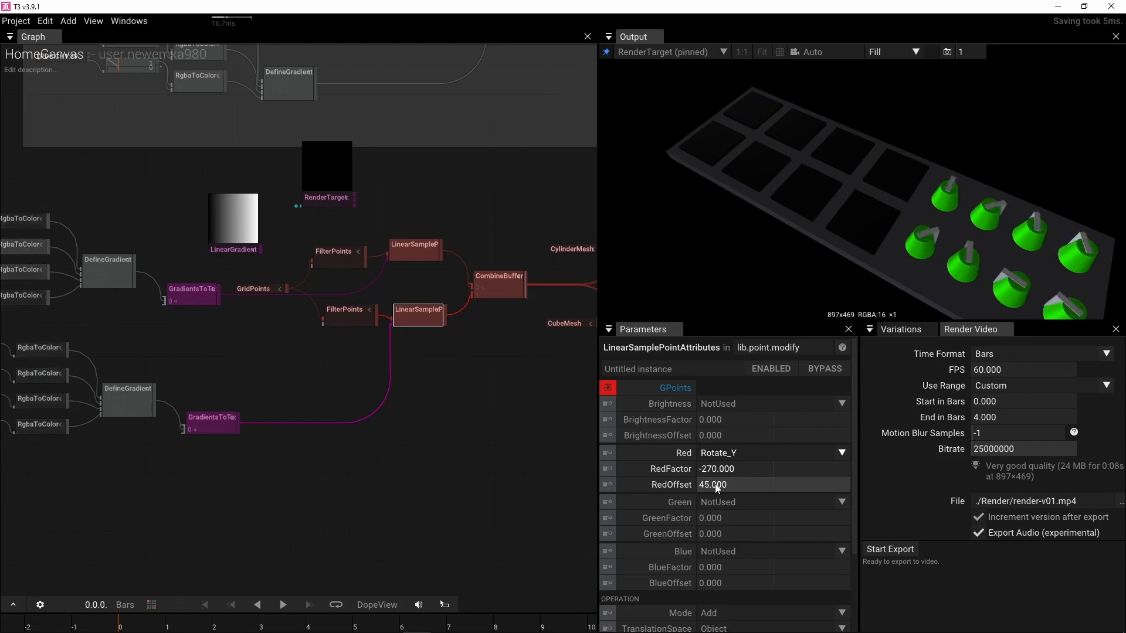
Step: Delete the leftover LinearGradient and the RenderTarget above the knob points network
right_click_drag(332, 414, 399, 411)
scroll(403, 409, "down", 3)
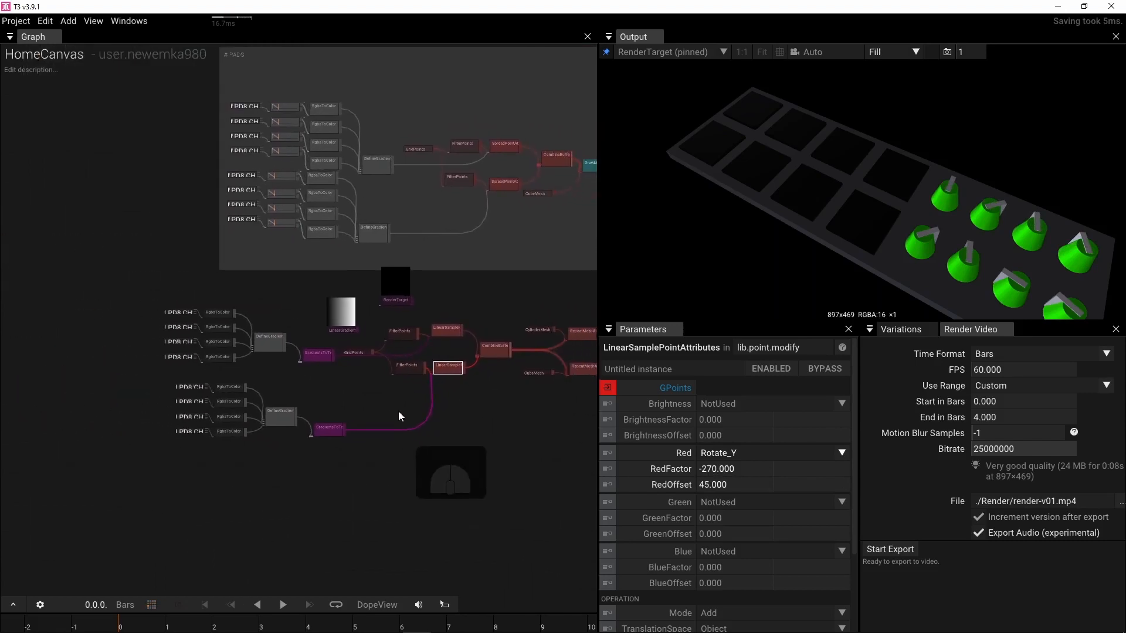
left_click(336, 332)
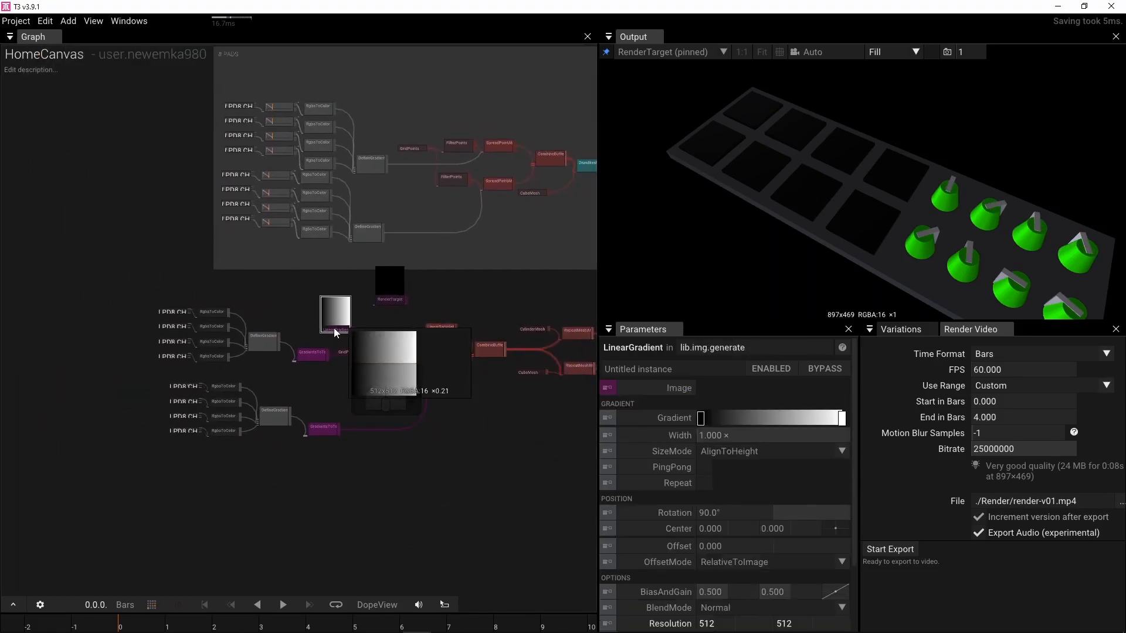
key("Delete")
left_click(385, 300)
key("Delete")
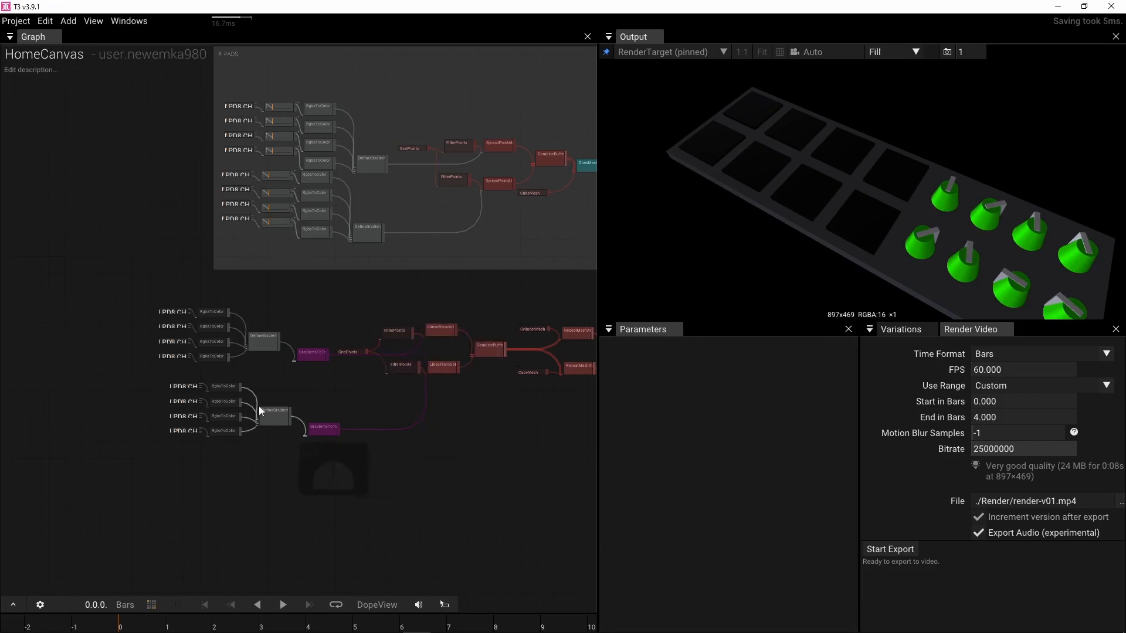
Step: Spread the two LinearSamplePointAttributes apart vertically and move the original GradientsToTexture up, clear of GridPoints
scroll(409, 401, "up", 1)
scroll(409, 396, "up", 2)
left_click_drag(467, 352, 474, 460)
left_click_drag(466, 257, 463, 216)
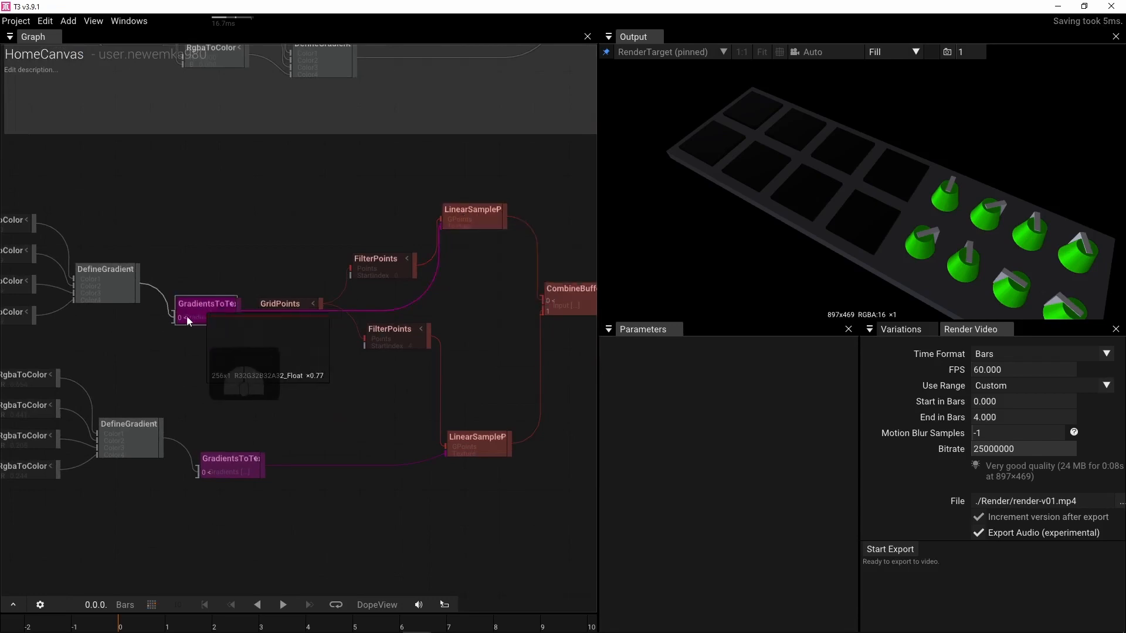
left_click_drag(187, 315, 205, 227)
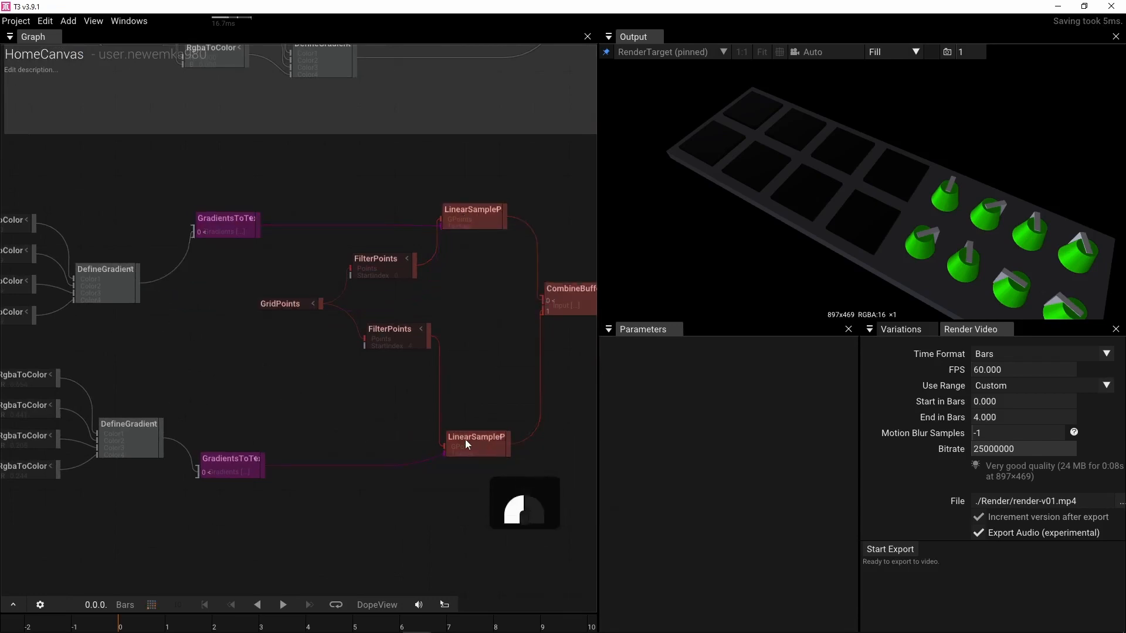
left_click_drag(467, 443, 463, 418)
Step: Add an annotation titled "# KNOBS" above the start of the knob network
mouse_move(473, 381)
right_mouse_down()
mouse_move(339, 372)
mouse_move(462, 390)
right_mouse_up()
scroll(336, 374, "down", 2)
right_click_drag(291, 419, 388, 416)
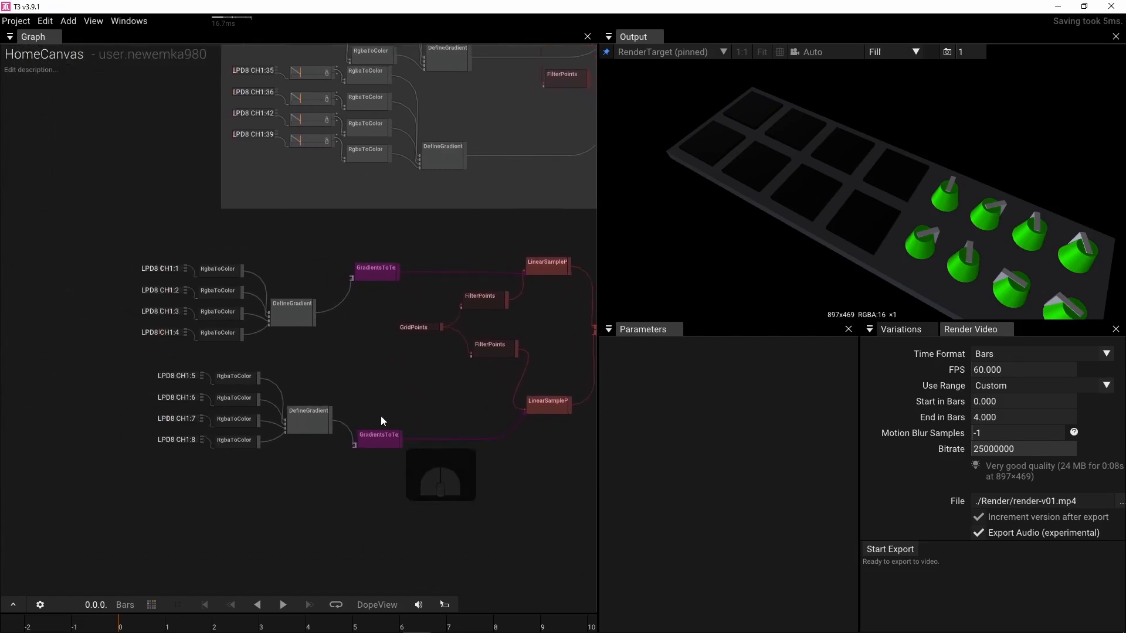
right_click_drag(452, 404, 428, 469)
scroll(507, 409, "down", 2)
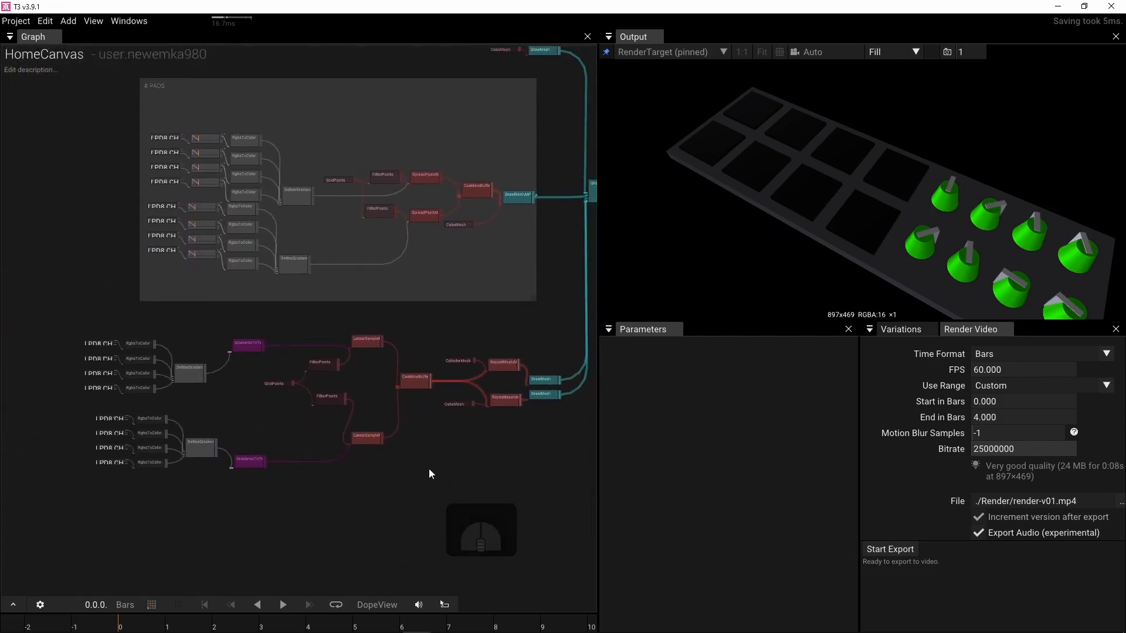
key("shift+a")
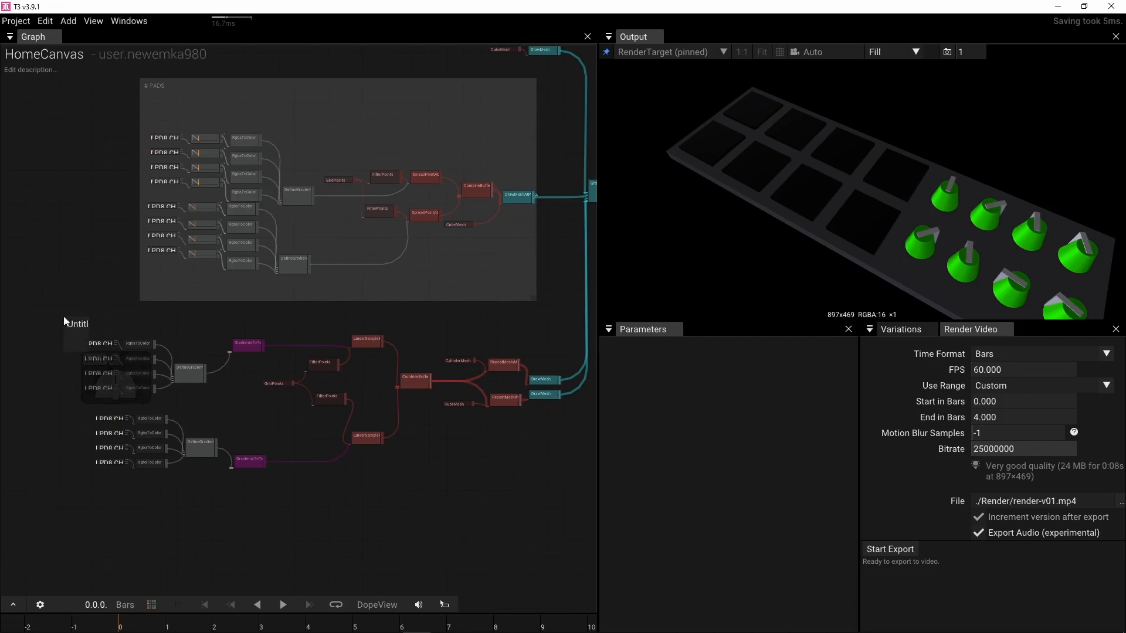
type("#")
type("N")
key("BackSpace")
type("KNOB")
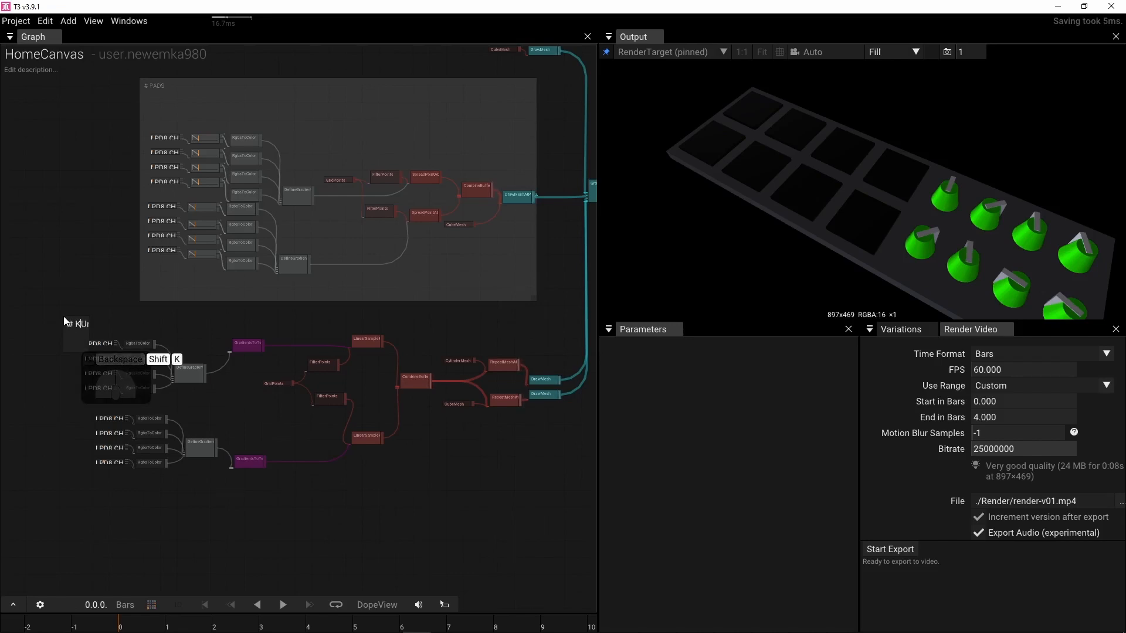
type("S")
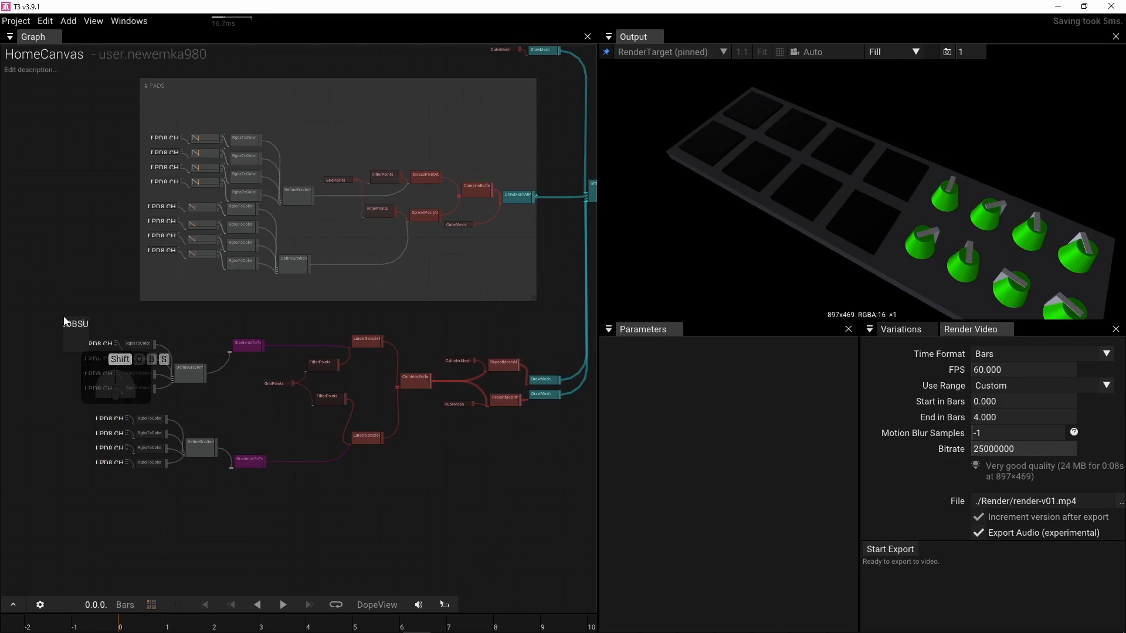
key("Delete")
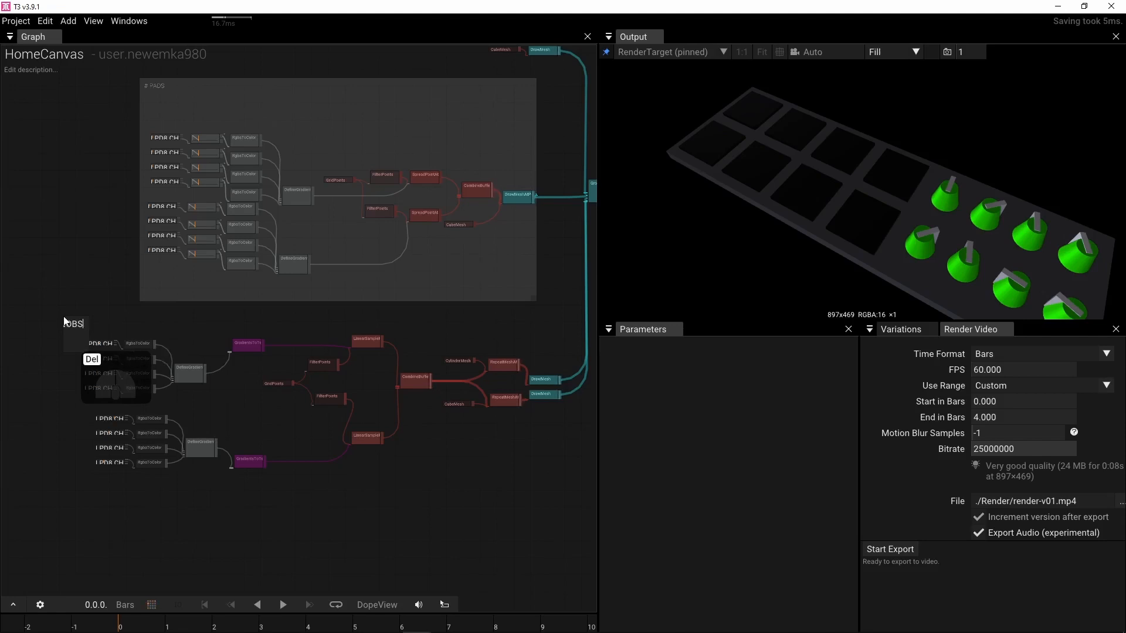
Step: Shift the KNOBS annotation slightly outward and resize it to enclose the entire knob network through its DrawMesh operators
left_click(69, 304)
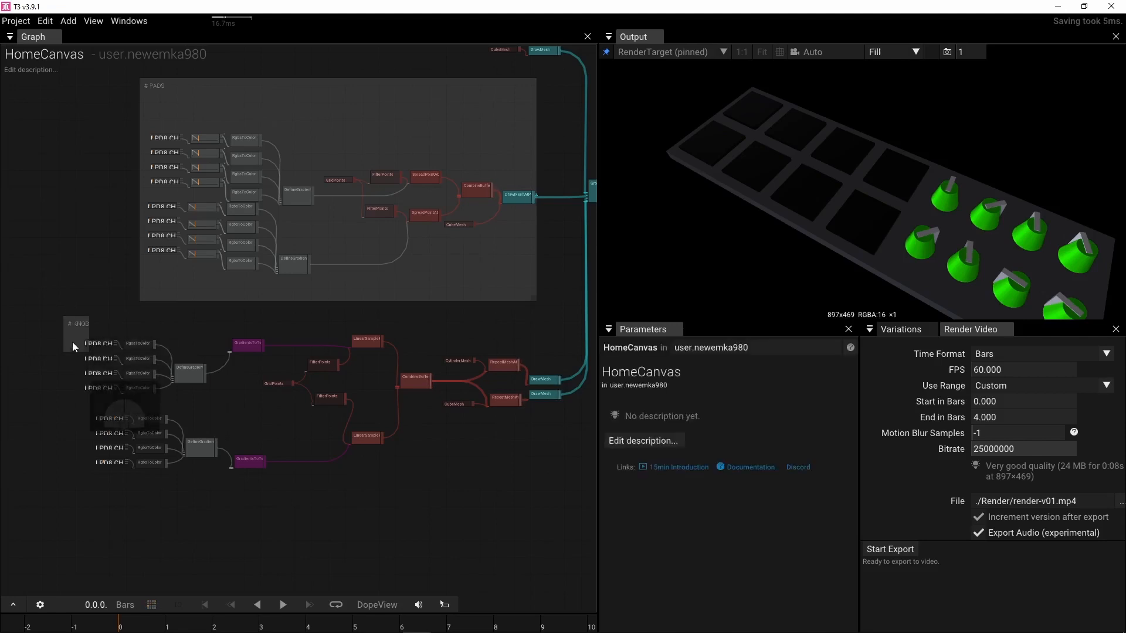
mouse_move(79, 324)
left_mouse_down()
mouse_move(66, 311)
mouse_move(66, 323)
left_mouse_up()
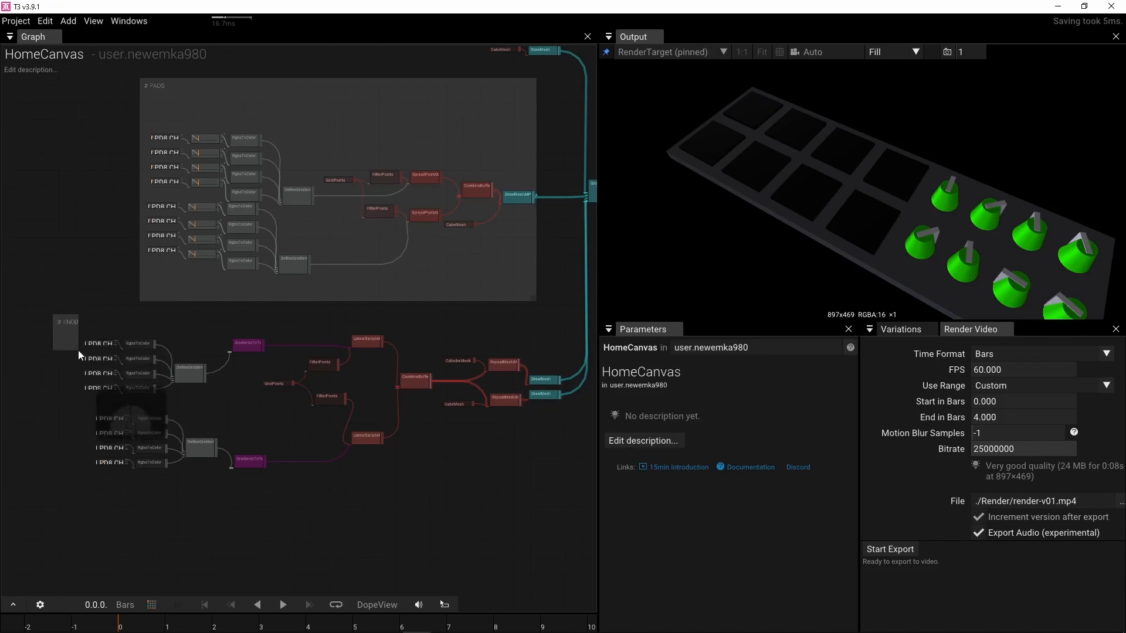
mouse_move(113, 364)
left_mouse_down()
mouse_move(606, 535)
mouse_move(566, 498)
mouse_move(571, 484)
left_mouse_up()
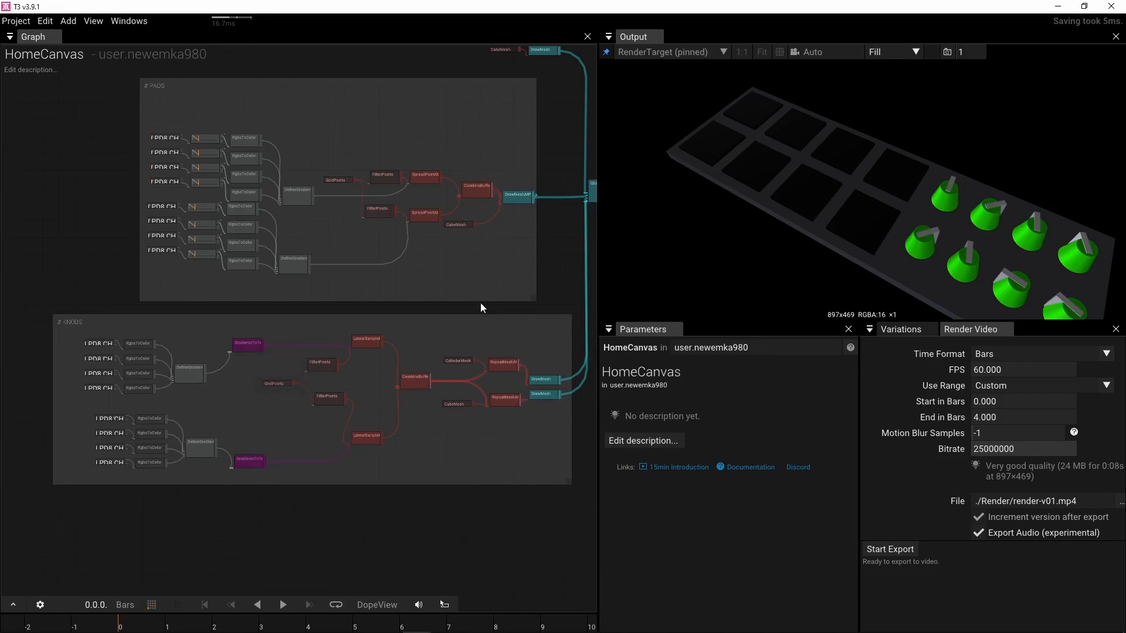
Step: Lock the output view to the Camera operator and orbit it to a more frontal view, at about position 0.025, 1.991, 1.469
right_click_drag(556, 290, 345, 334)
right_click_drag(470, 312, 455, 372)
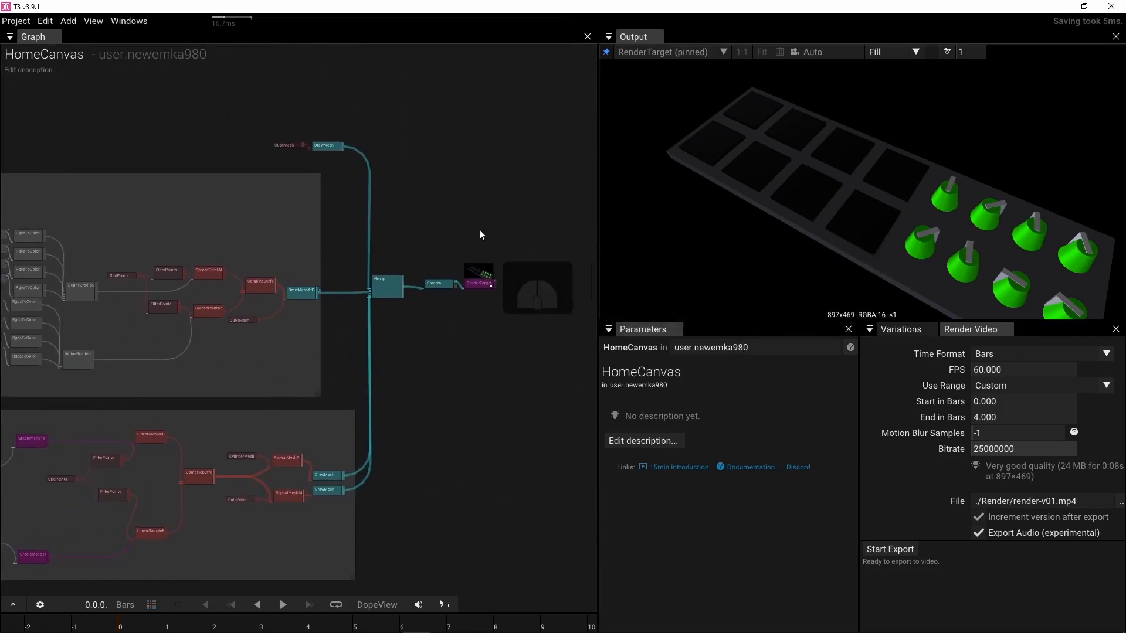
left_click(812, 52)
left_click(814, 124)
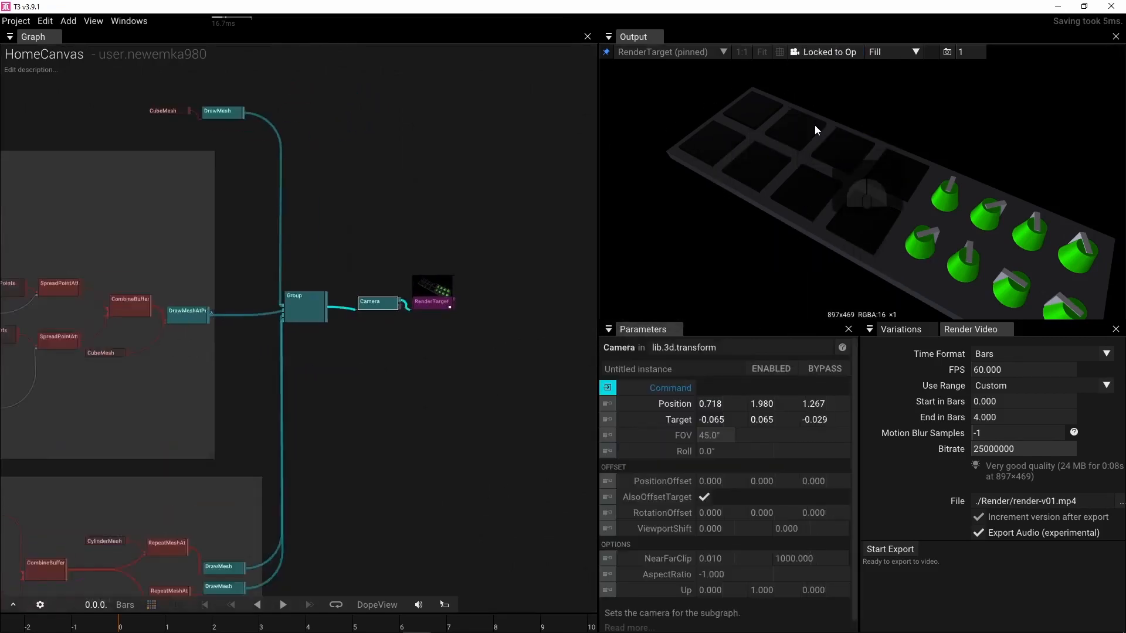
left_click_drag(839, 198, 810, 190)
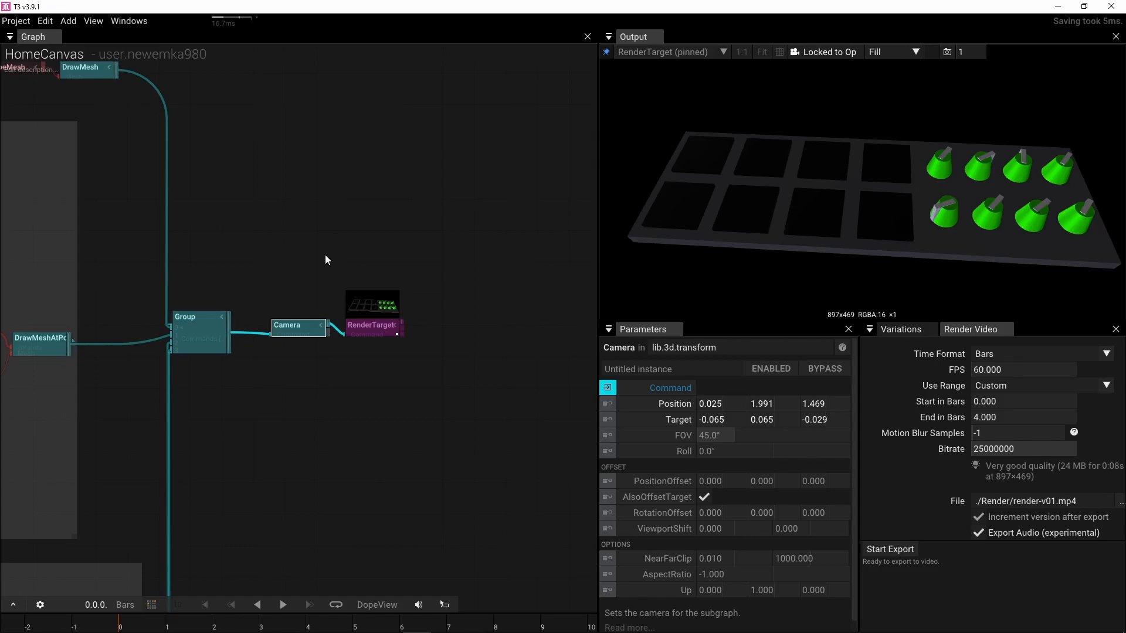
Step: Align the PADS annotation group with the KNOBS group's outer edge and move the base CubeMesh and DrawMesh above it
scroll(434, 234, "down", 6)
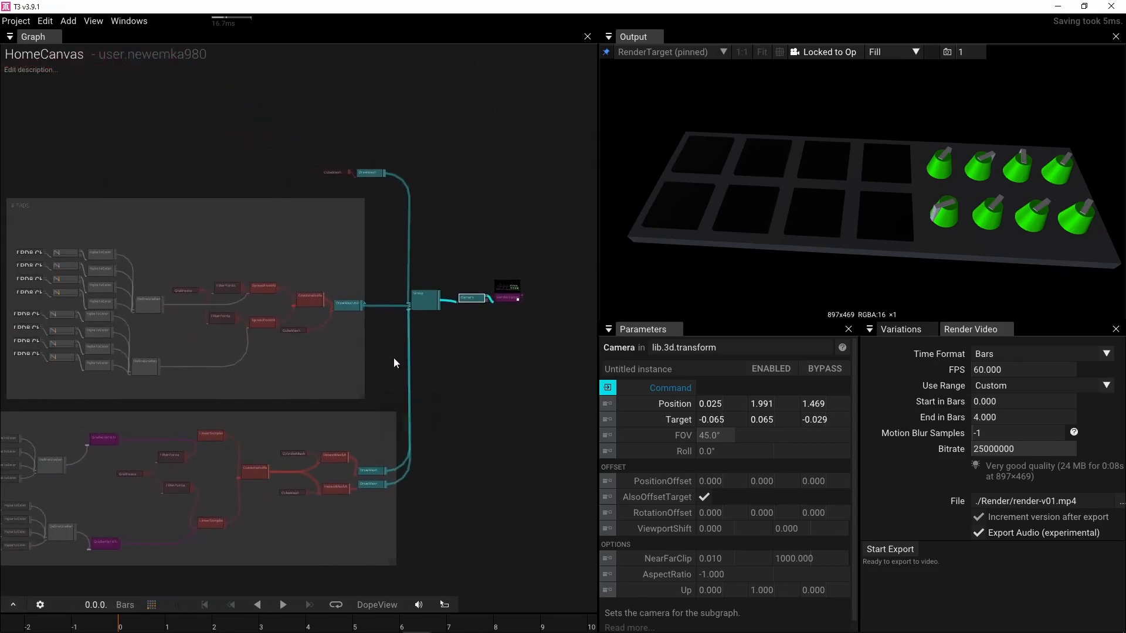
right_click_drag(428, 356, 491, 361)
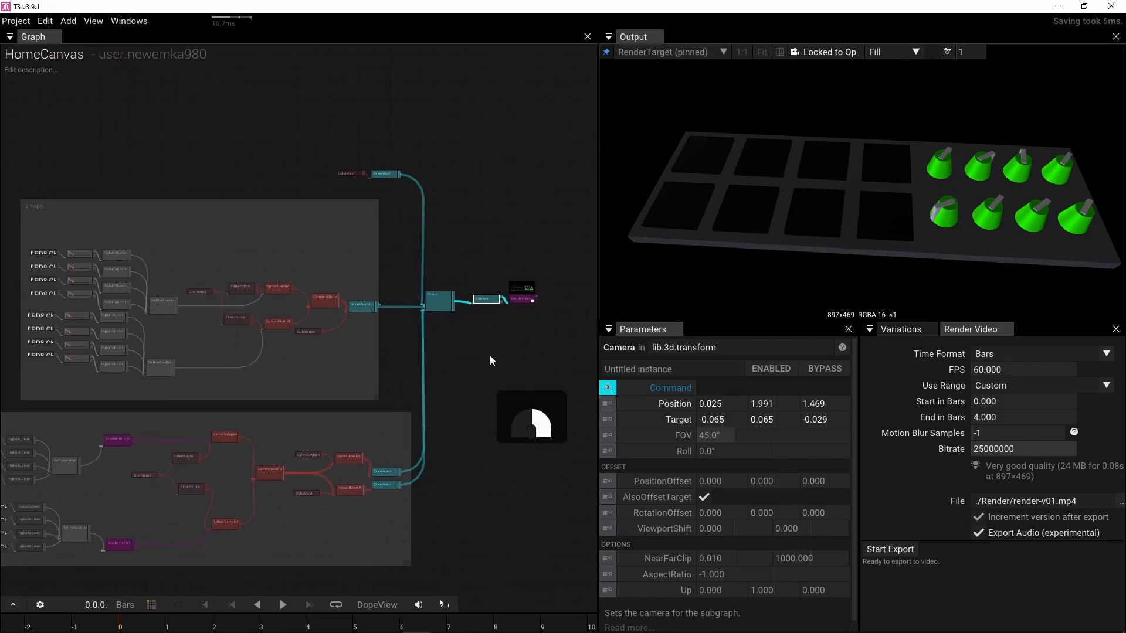
scroll(492, 355, "down", 2)
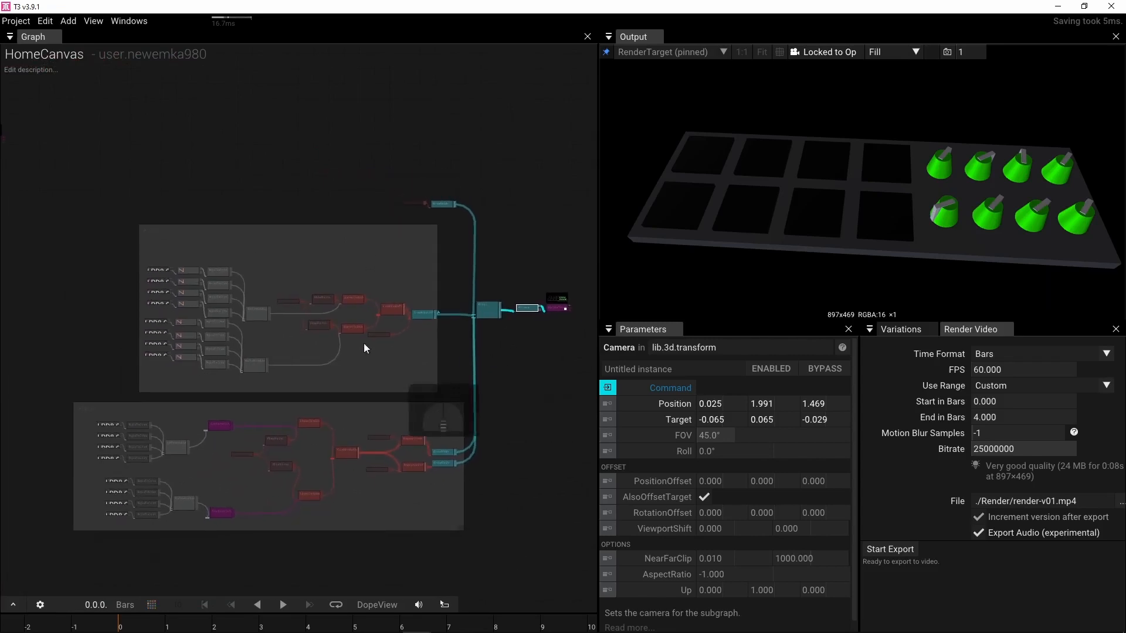
left_click_drag(199, 226, 134, 220)
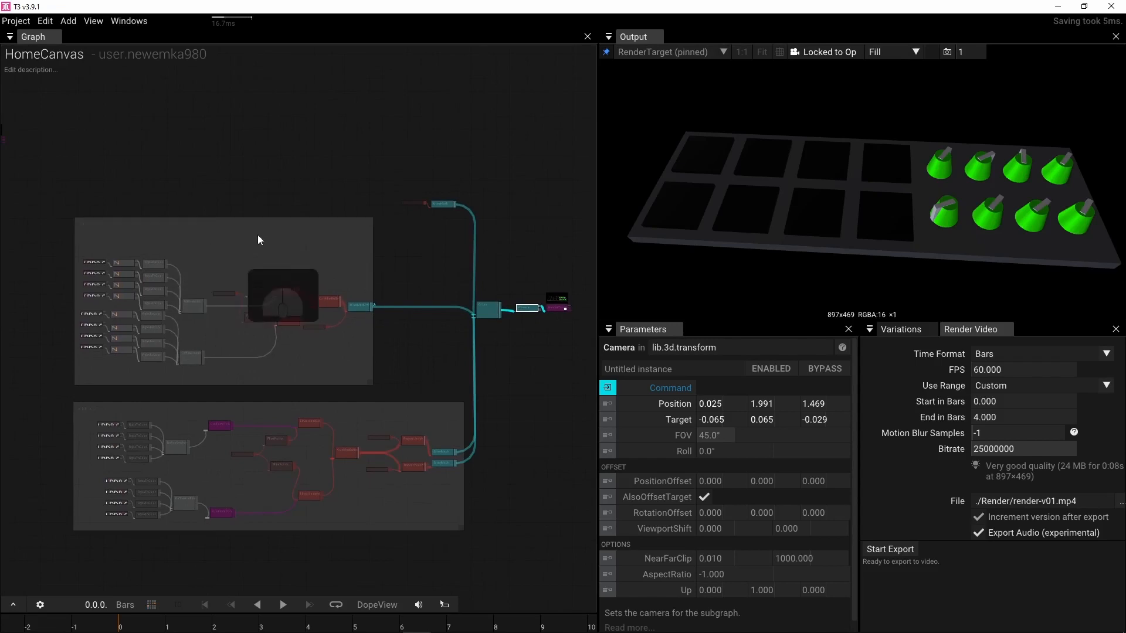
left_click_drag(434, 204, 332, 181)
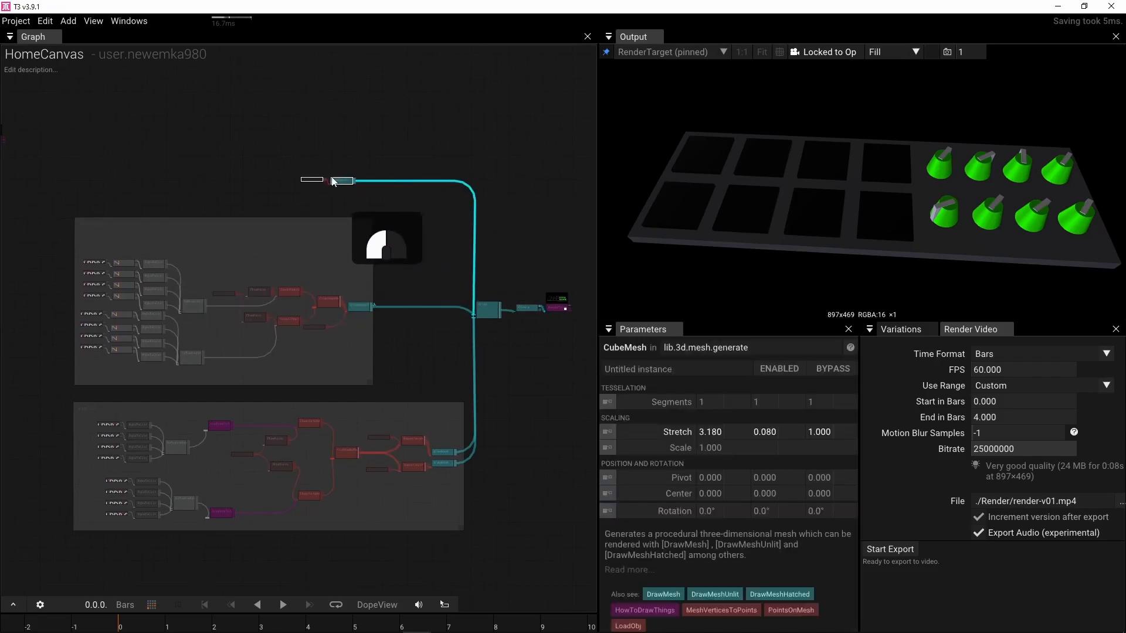
right_click_drag(411, 273, 292, 268)
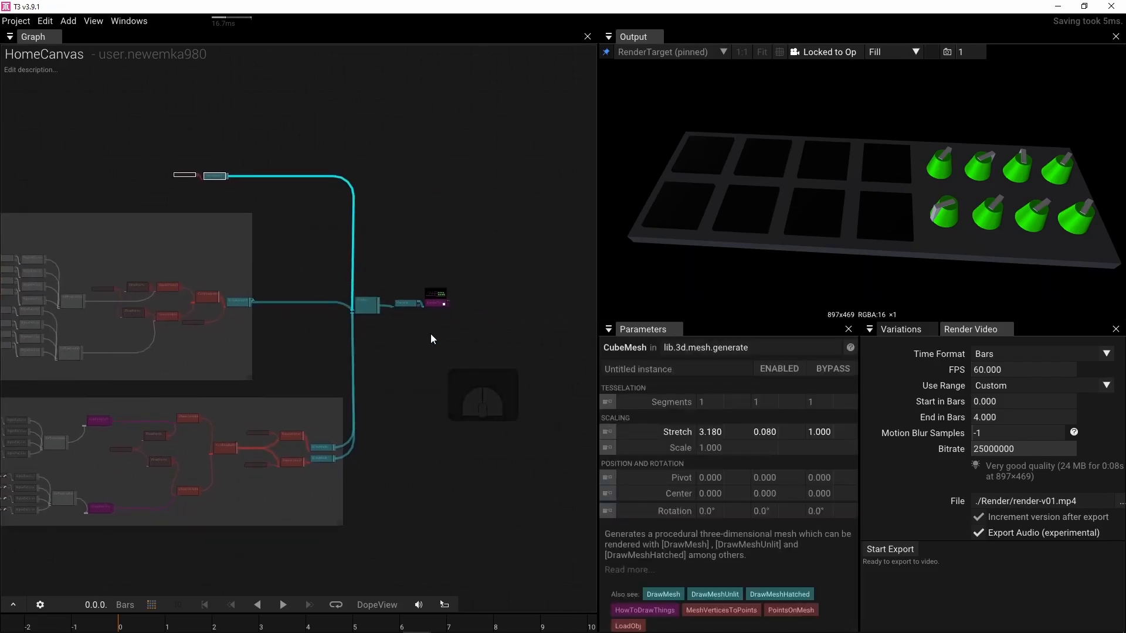
right_click_drag(434, 341, 483, 381)
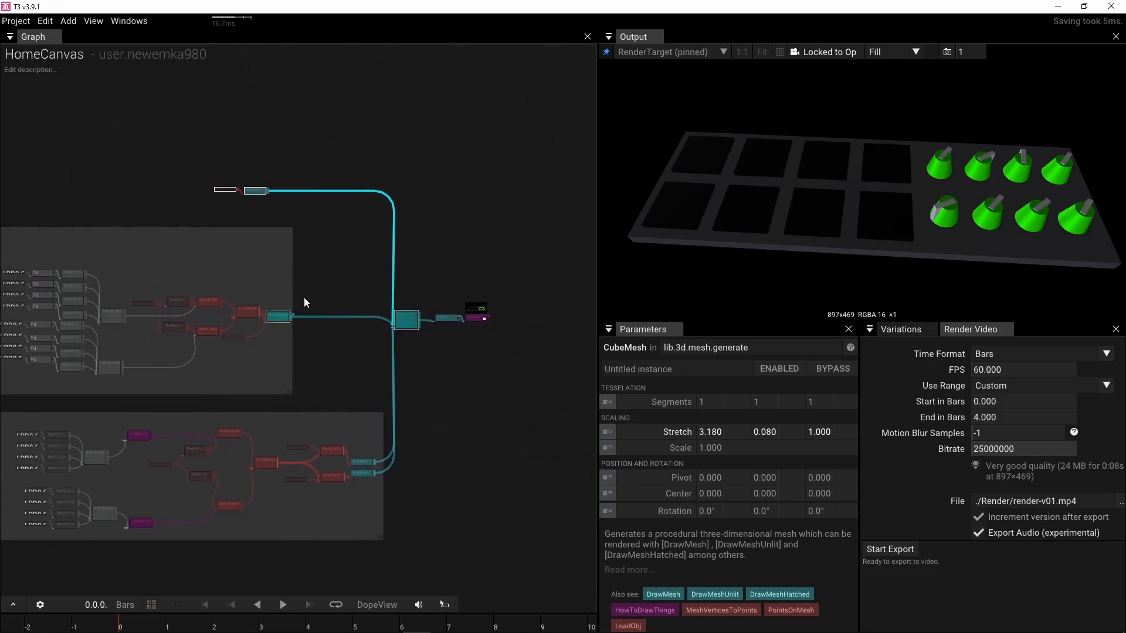
right_click_drag(304, 302, 385, 261)
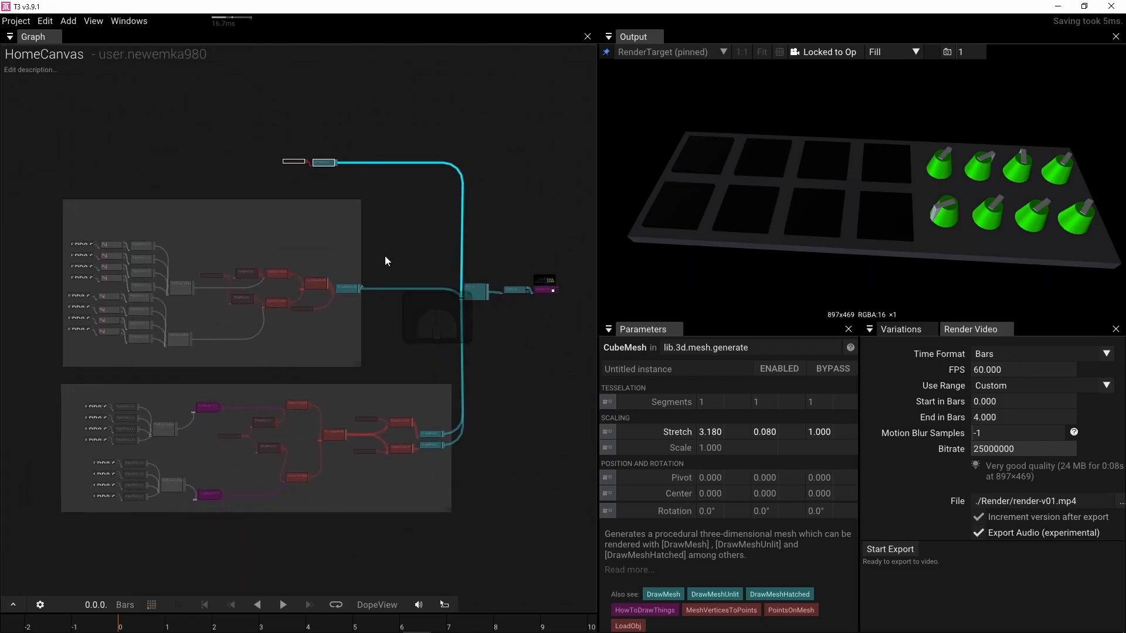
Step: Add a RadialPoints operator in the empty graph area below the KNOBS annotation group
scroll(384, 266, "up", 3)
scroll(384, 266, "down", 3)
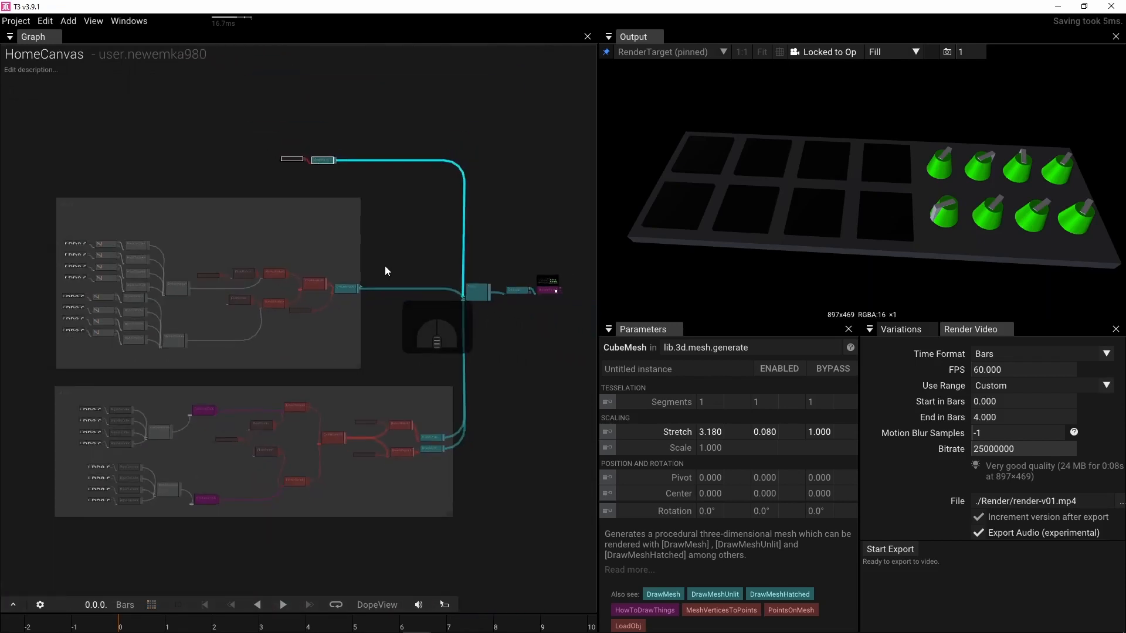
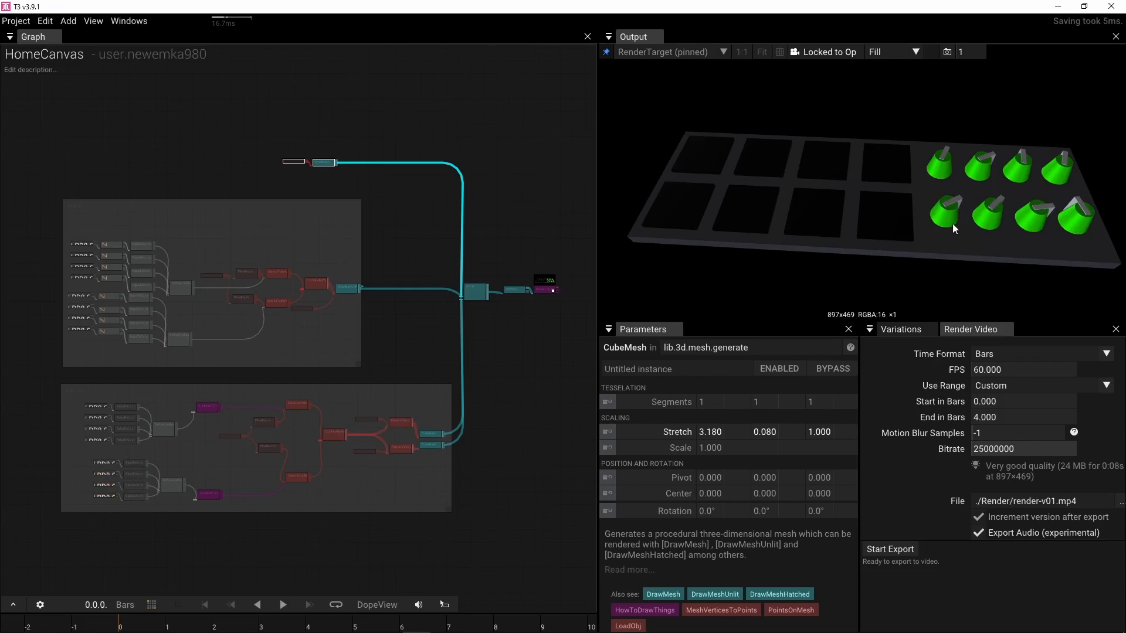
right_click_drag(376, 277, 342, 405)
scroll(337, 405, "up", 5)
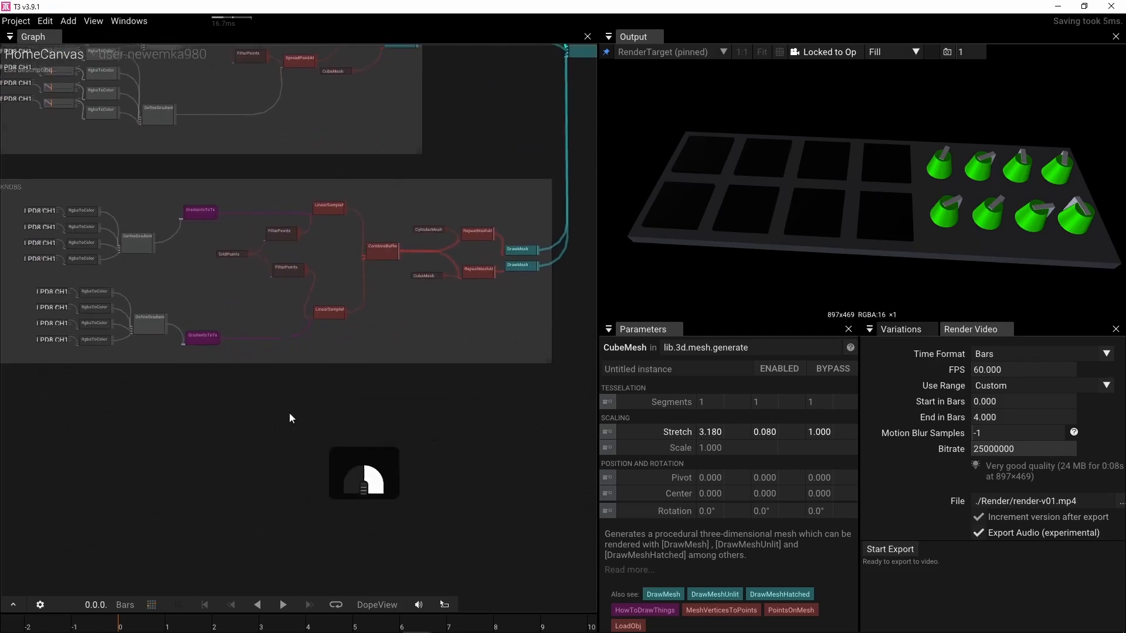
left_click(293, 420)
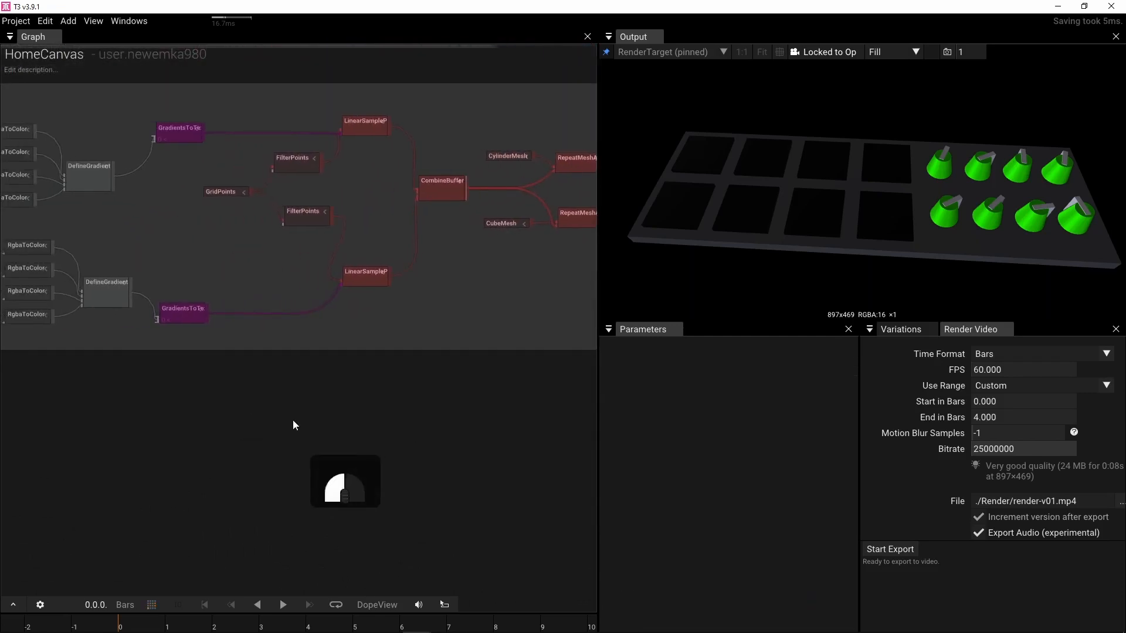
key("Tab")
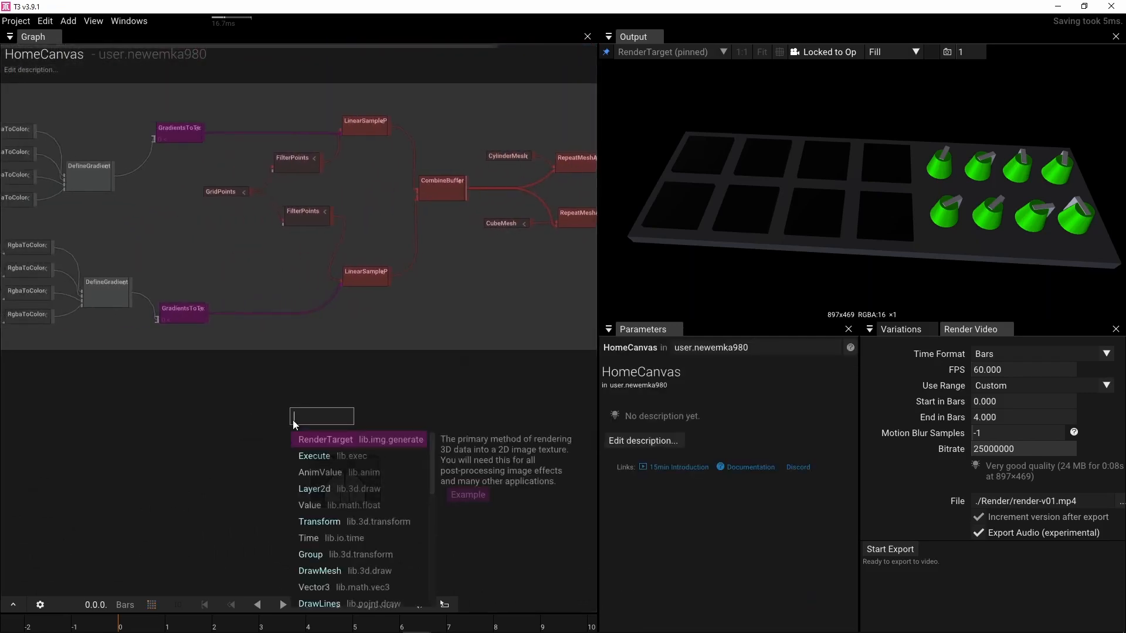
type("rad")
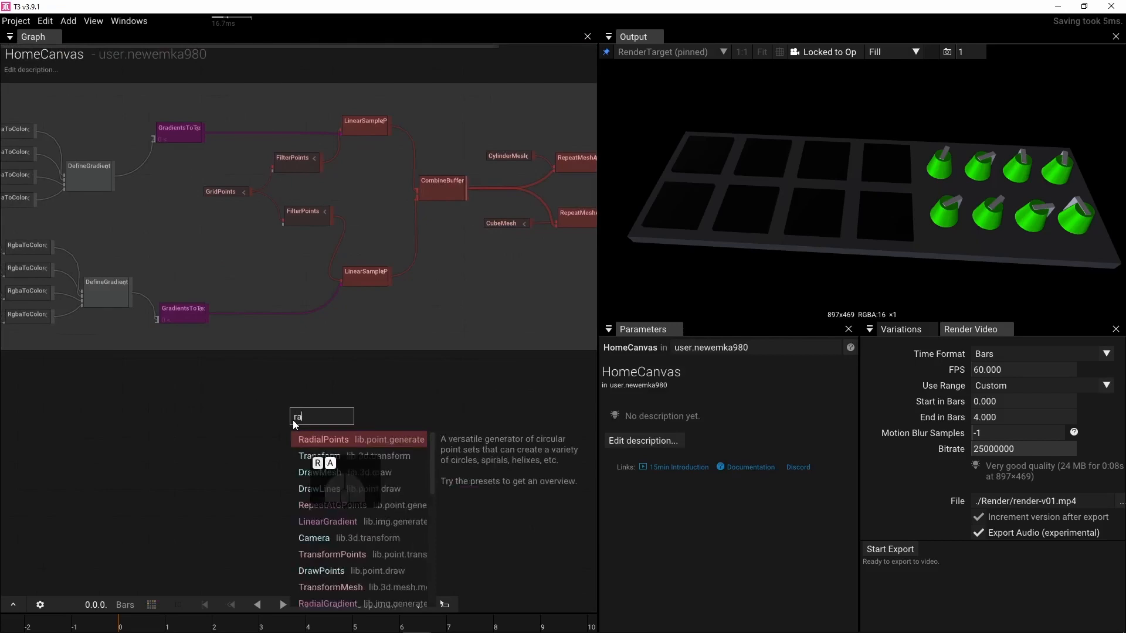
left_click(315, 439)
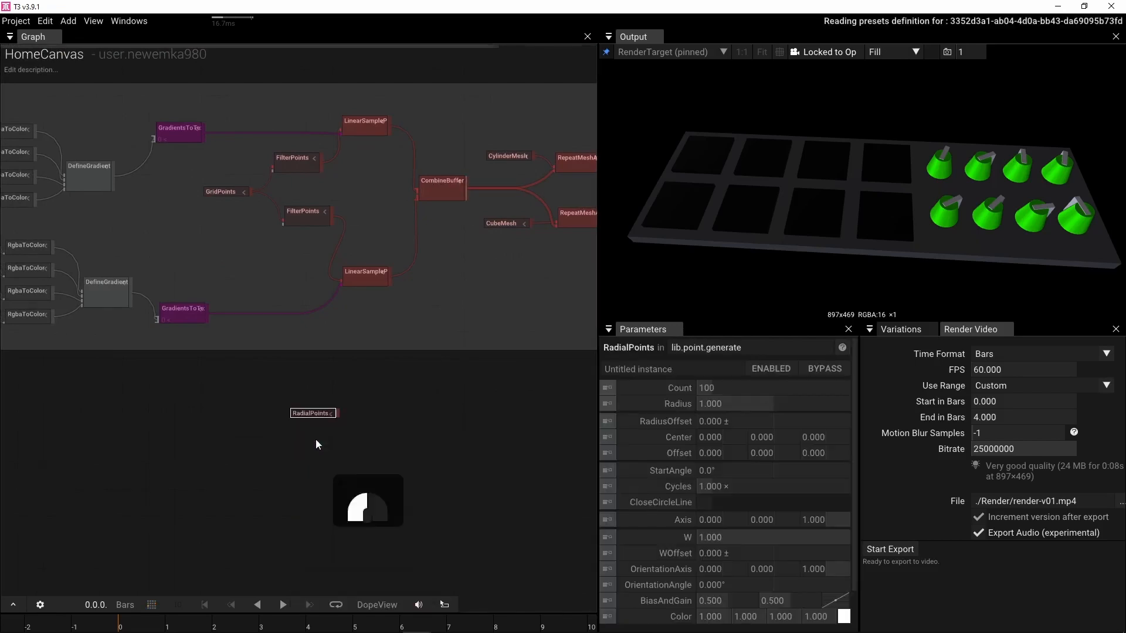
Step: Feed the RadialPoints output into a new DrawMeshAtPoints operator
middle_click_drag(417, 394, 343, 387)
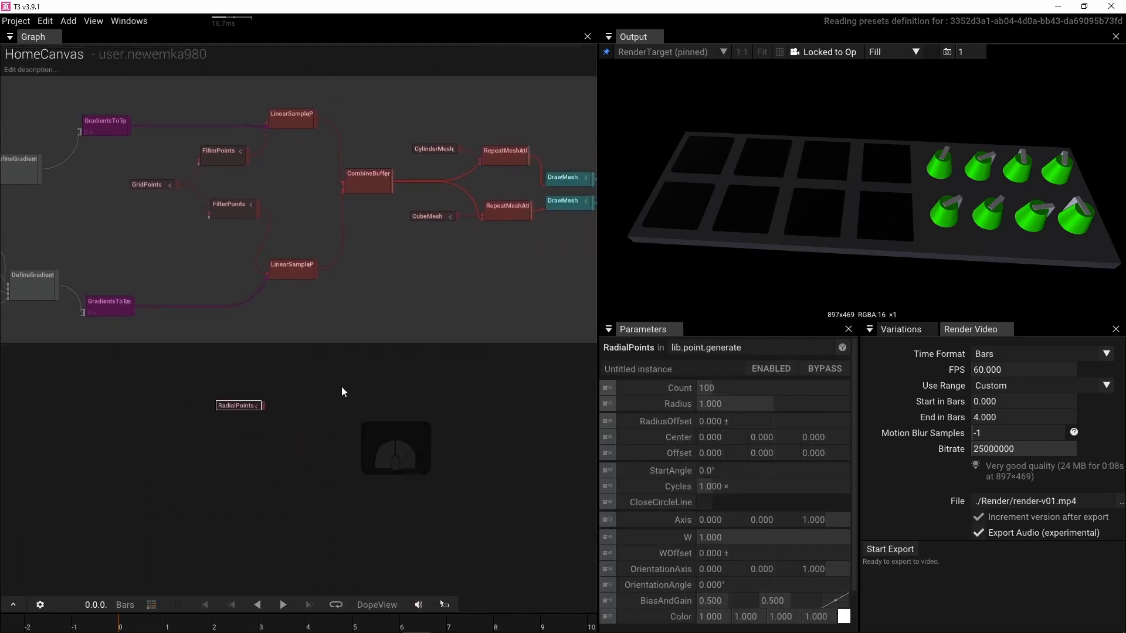
left_click_drag(263, 406, 357, 406)
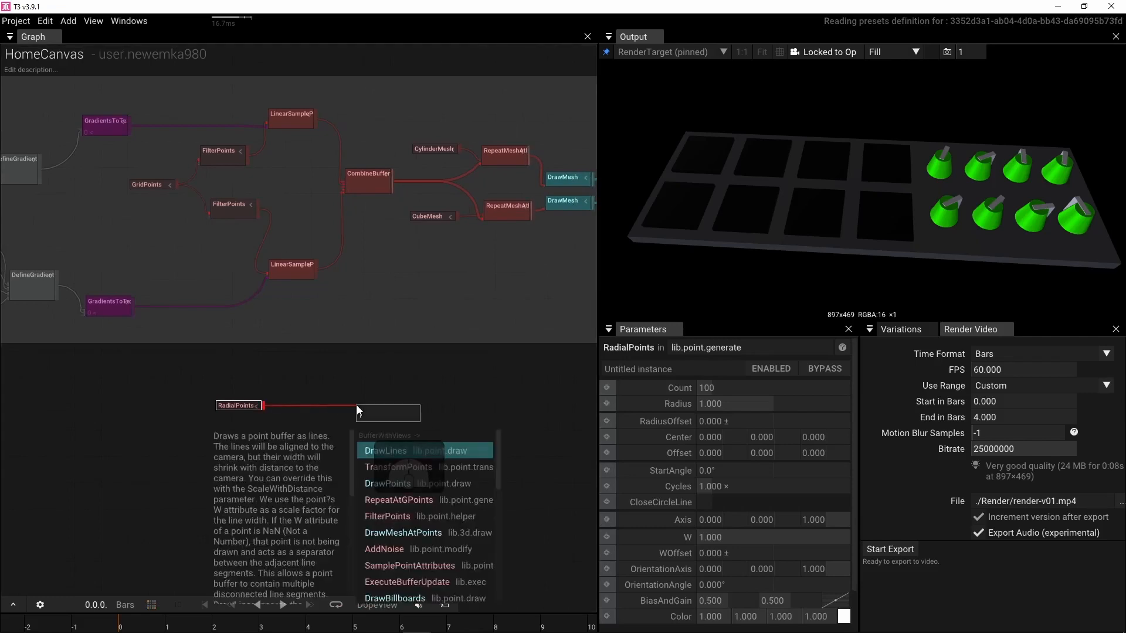
type("dra")
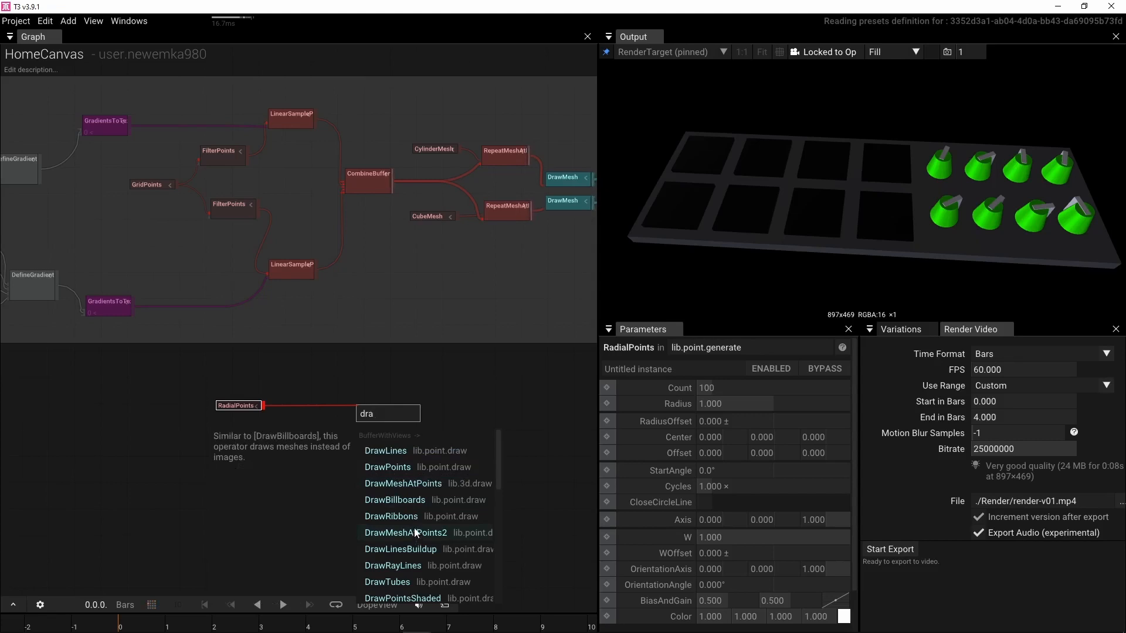
left_click(416, 485)
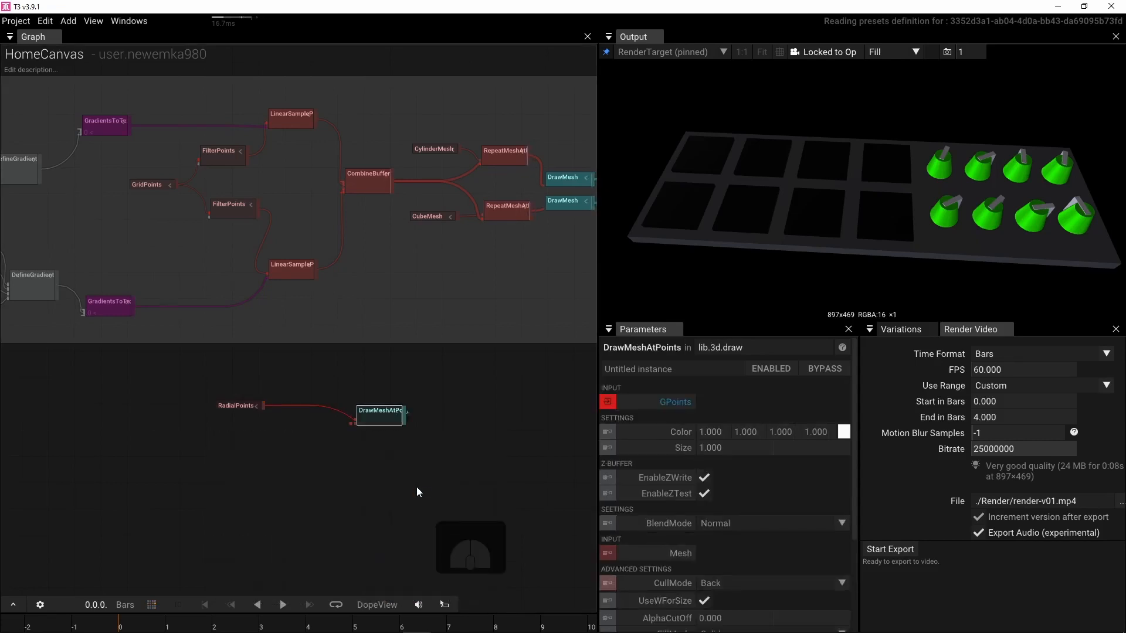
Step: Add a CylinderMesh operator below RadialPoints and connect it to the Mesh input of DrawMeshAtPoints
left_click(267, 440)
key("Tab")
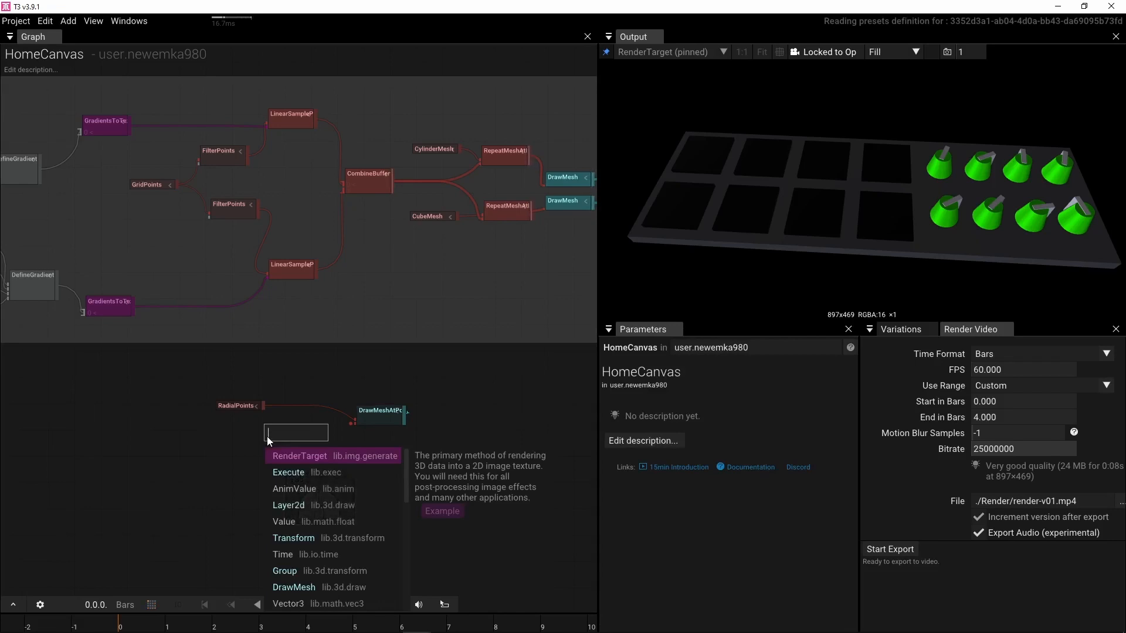
type("cyl")
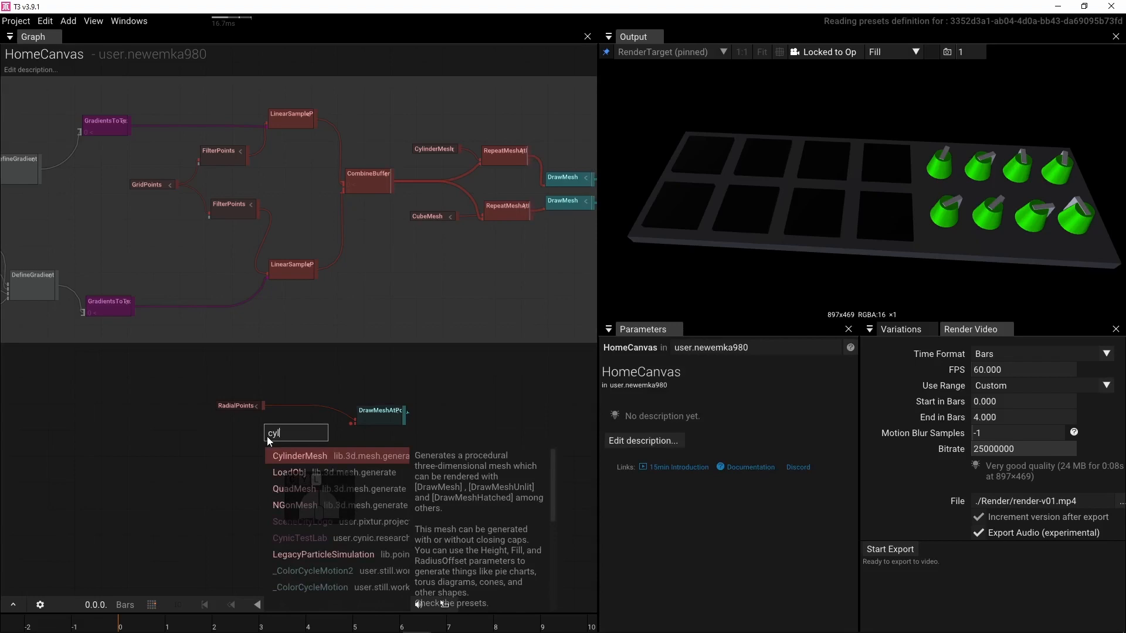
left_click(294, 457)
left_click_drag(312, 429, 355, 422)
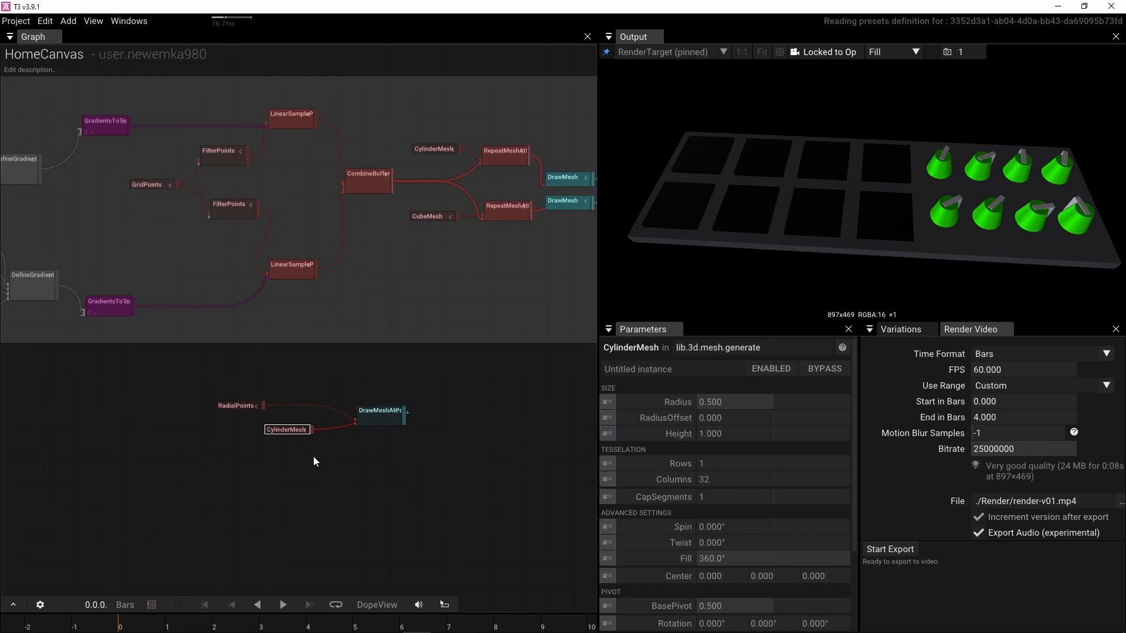
Step: Move DrawMeshAtPoints, RadialPoints and CylinderMesh along the graph toward the Group operator, with the two sources stacked neatly
right_click_drag(444, 387, 233, 378)
scroll(233, 378, "down", 2)
scroll(312, 382, "down", 4)
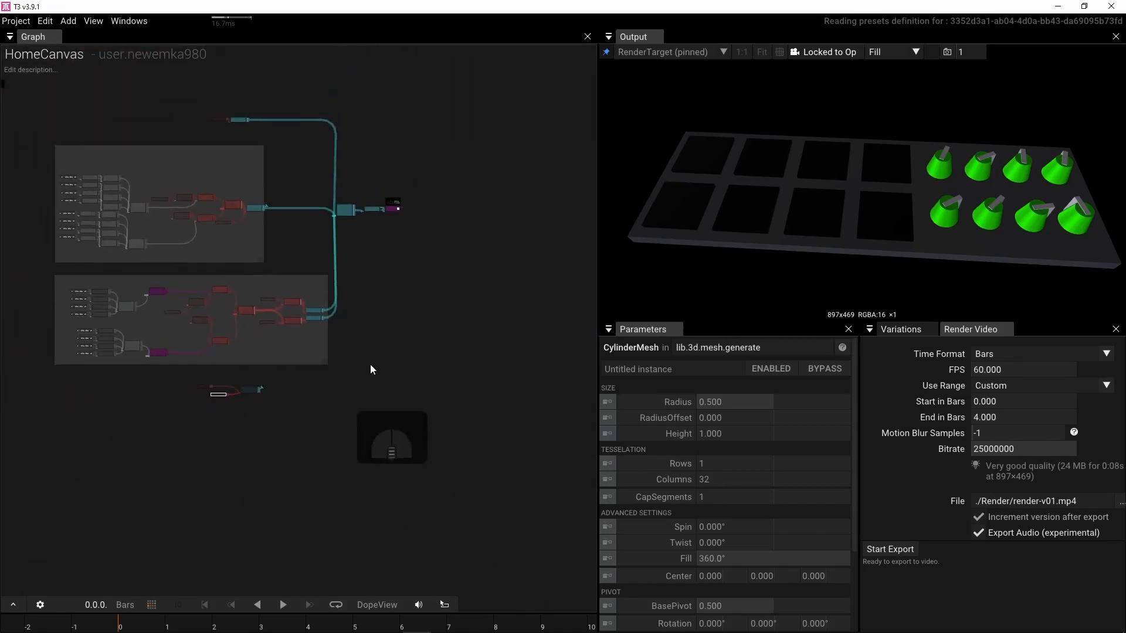
right_click_drag(385, 359, 413, 437)
scroll(378, 385, "up", 4)
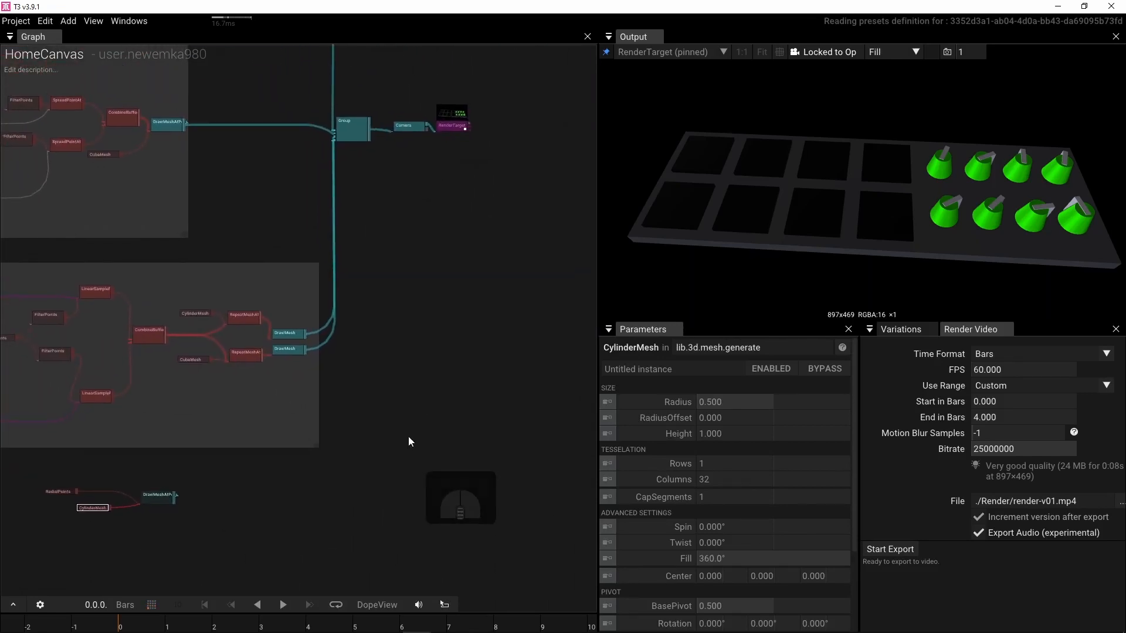
left_click_drag(156, 498, 278, 492)
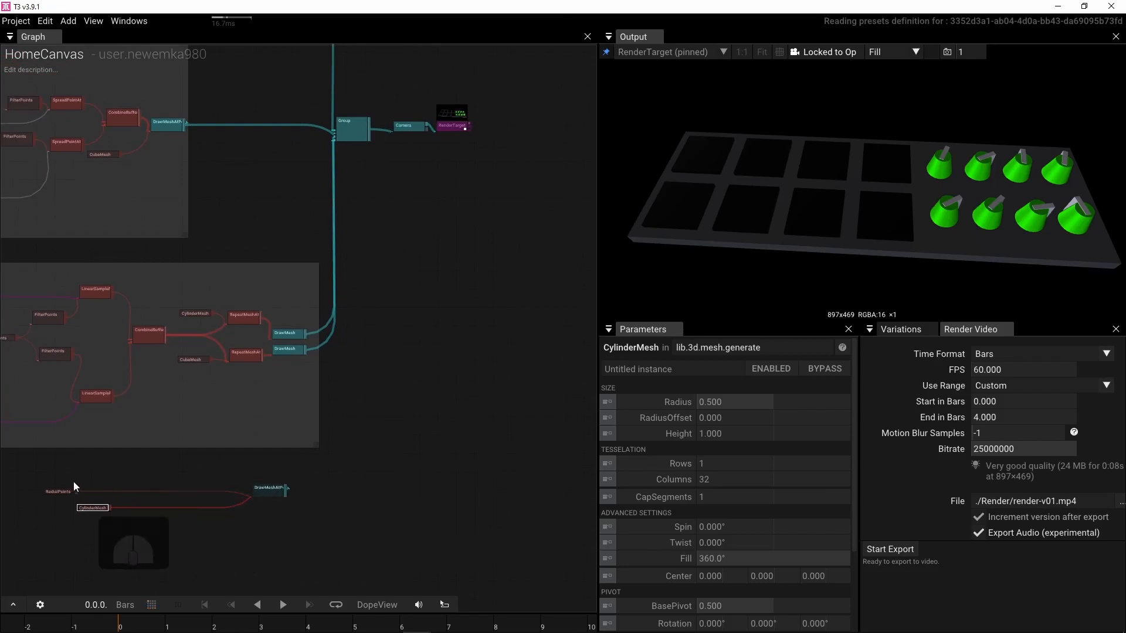
left_click_drag(68, 492, 167, 481)
left_click_drag(103, 507, 170, 499)
scroll(343, 466, "up", 4)
right_click_drag(283, 462, 318, 439)
scroll(318, 441, "down", 3)
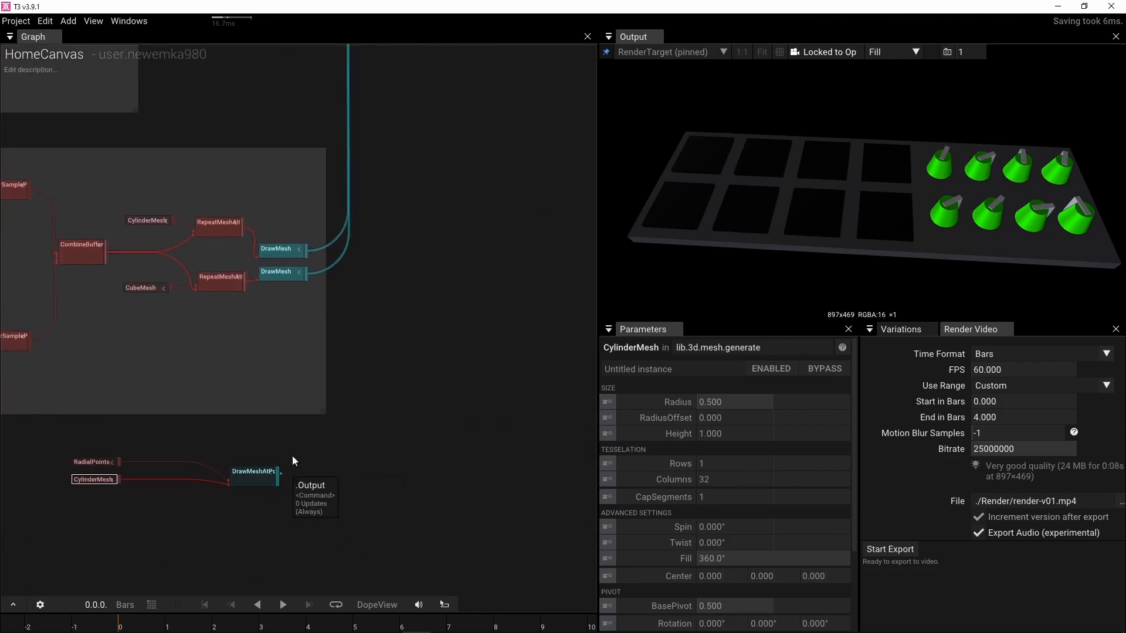
Step: Attach a new SpreadLayout operator to the output of the new DrawMeshAtPoints
scroll(347, 339, "down", 5)
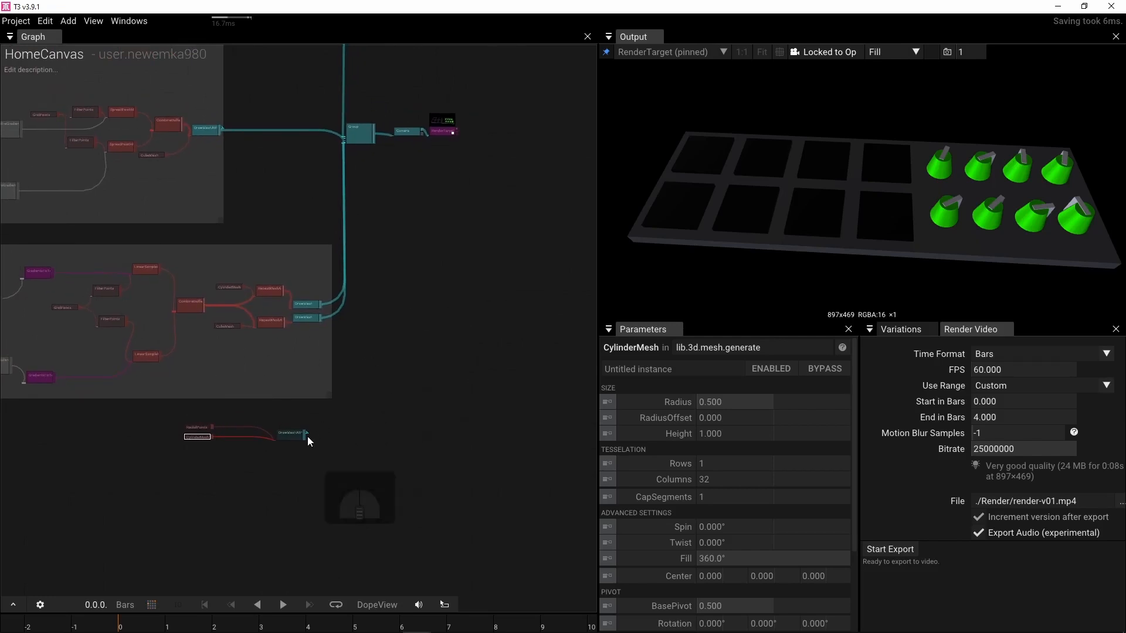
left_click_drag(305, 435, 349, 413)
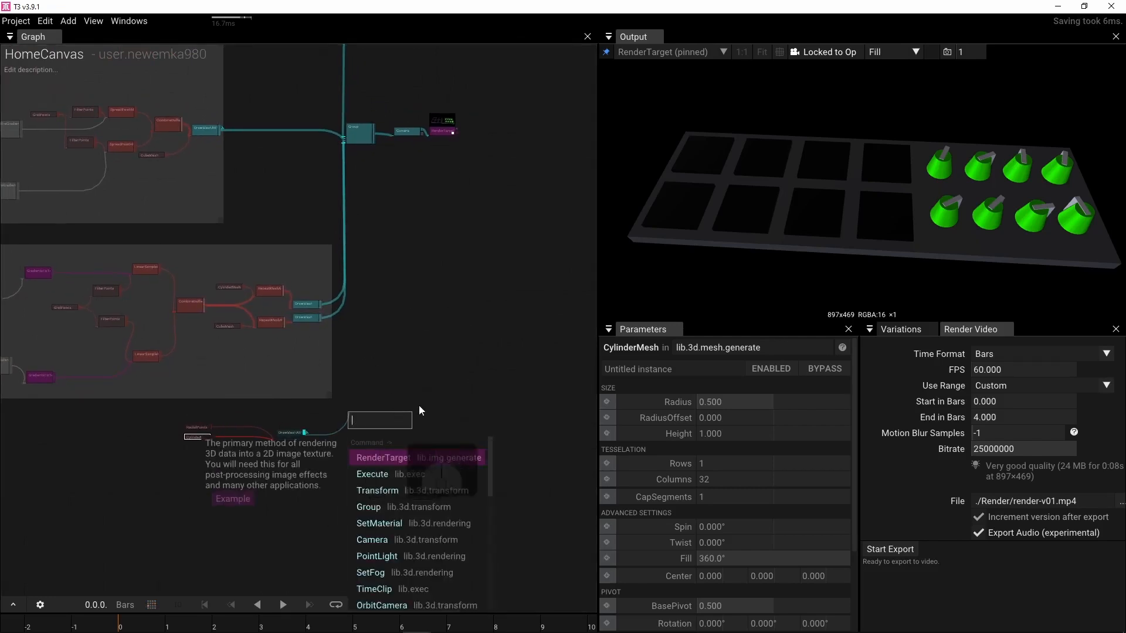
type("spre")
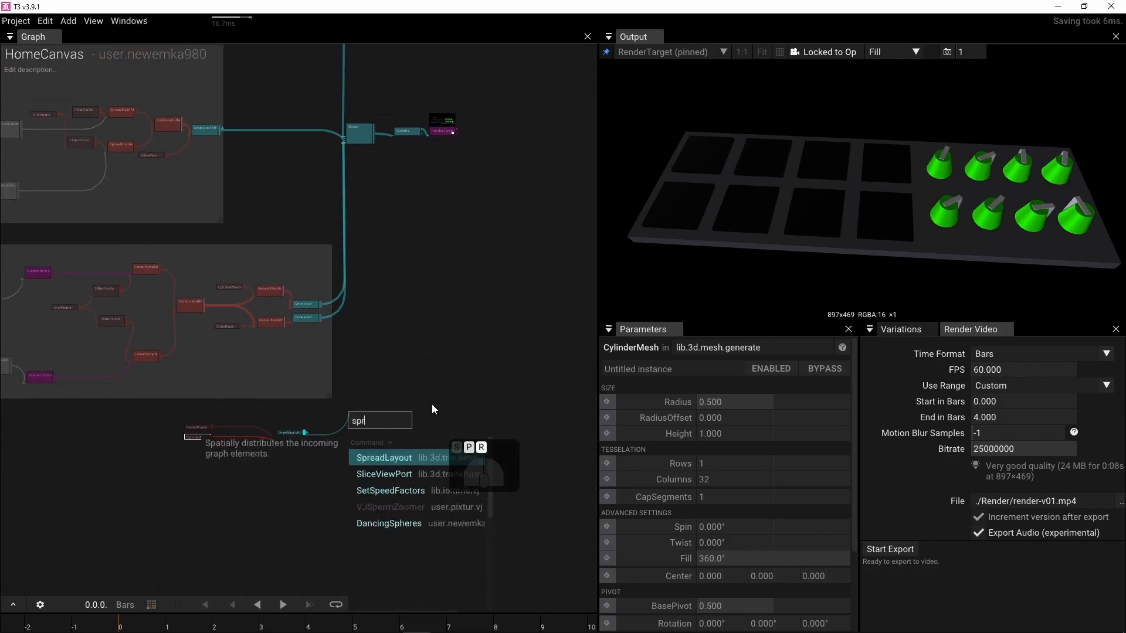
left_click(396, 457)
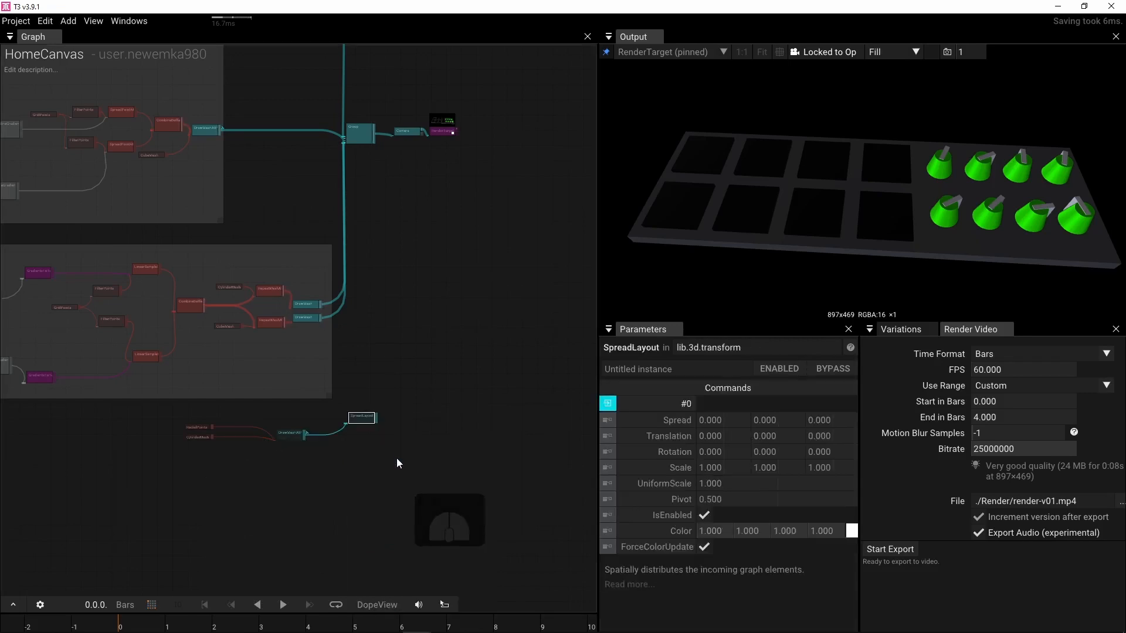
Step: Connect the SpreadLayout output to the Group operator that feeds the Camera
scroll(389, 377, "up", 3)
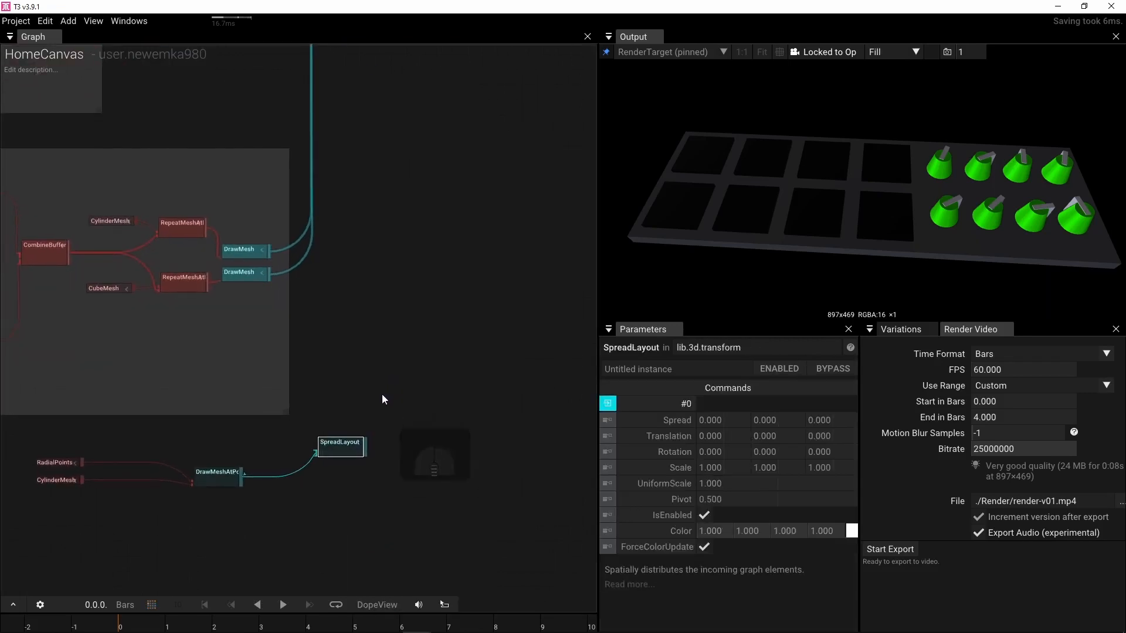
scroll(371, 352, "down", 2)
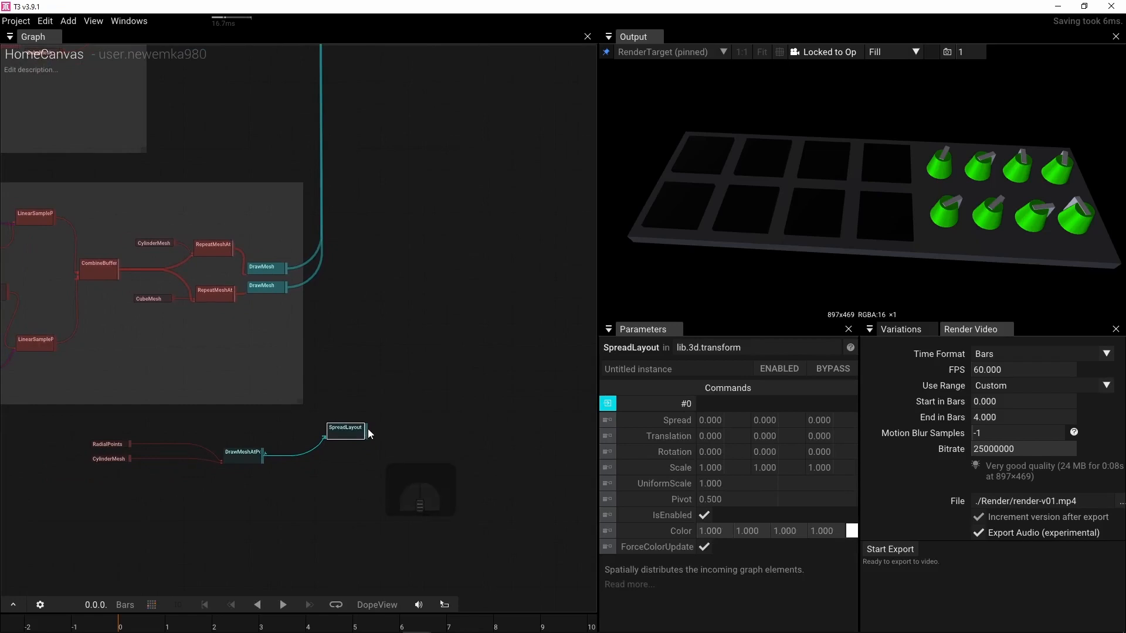
left_click_drag(367, 428, 389, 218)
right_click_drag(389, 218, 382, 347)
scroll(383, 350, "down", 1)
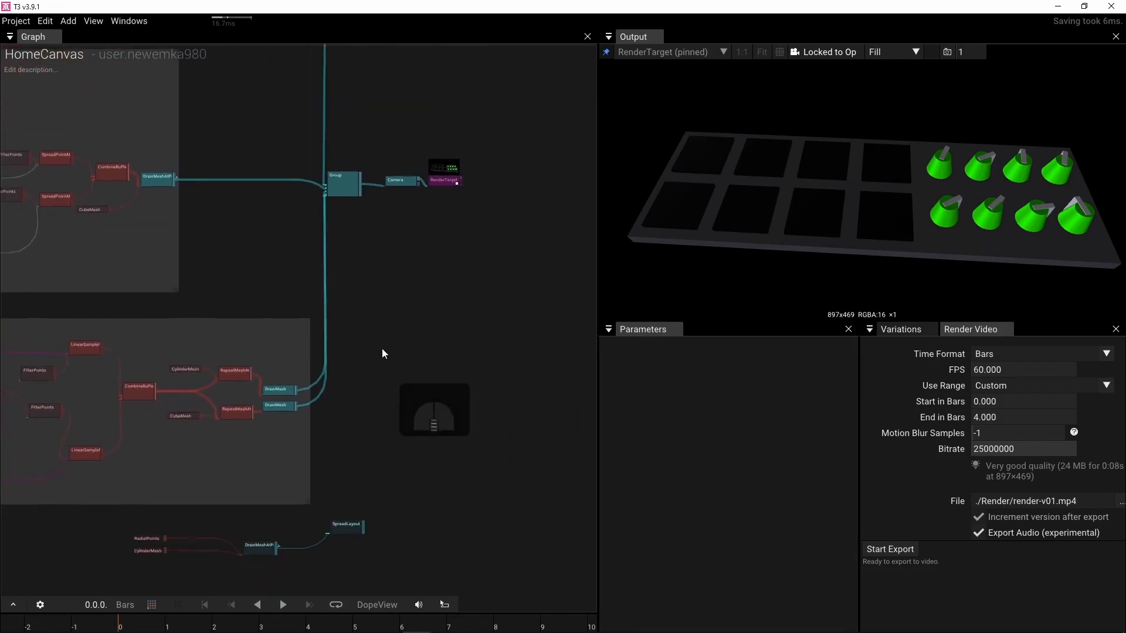
left_click_drag(362, 526, 328, 199)
right_click_drag(394, 346, 413, 259)
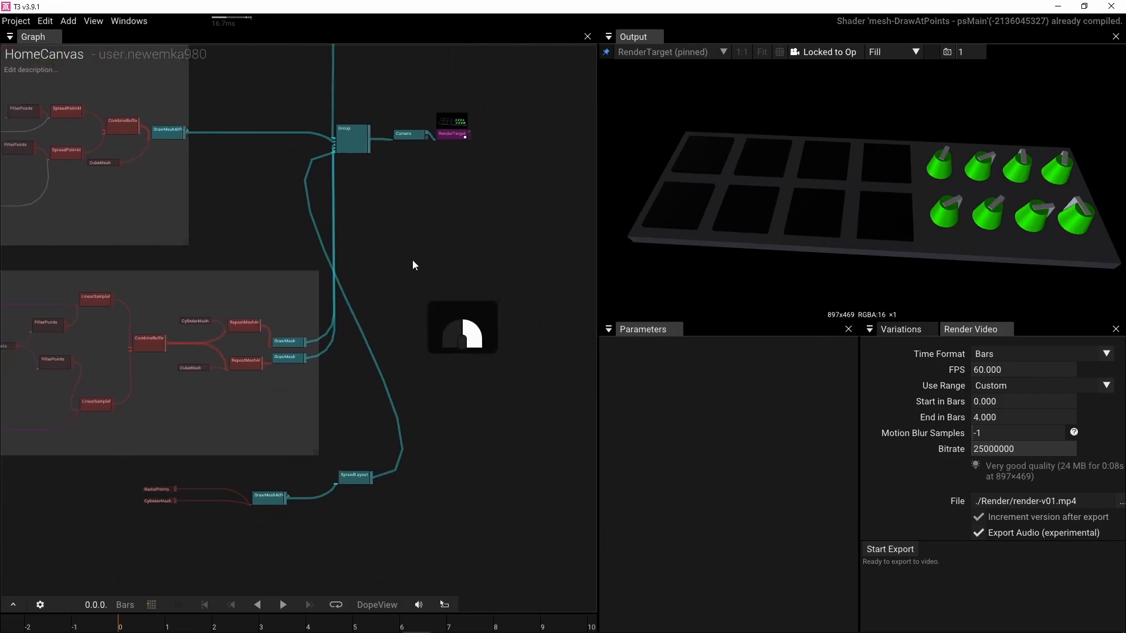
Step: Replace the SpreadLayout connection into the Group with a direct connection from the new DrawMeshAtPoints
scroll(227, 444, "up", 2)
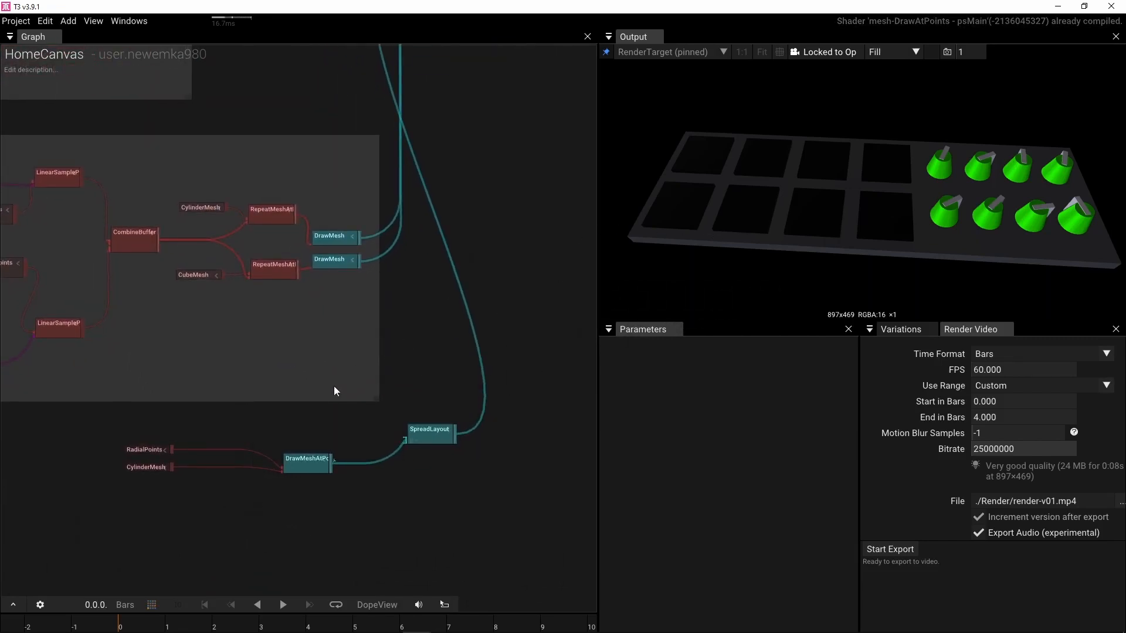
scroll(343, 390, "down", 2)
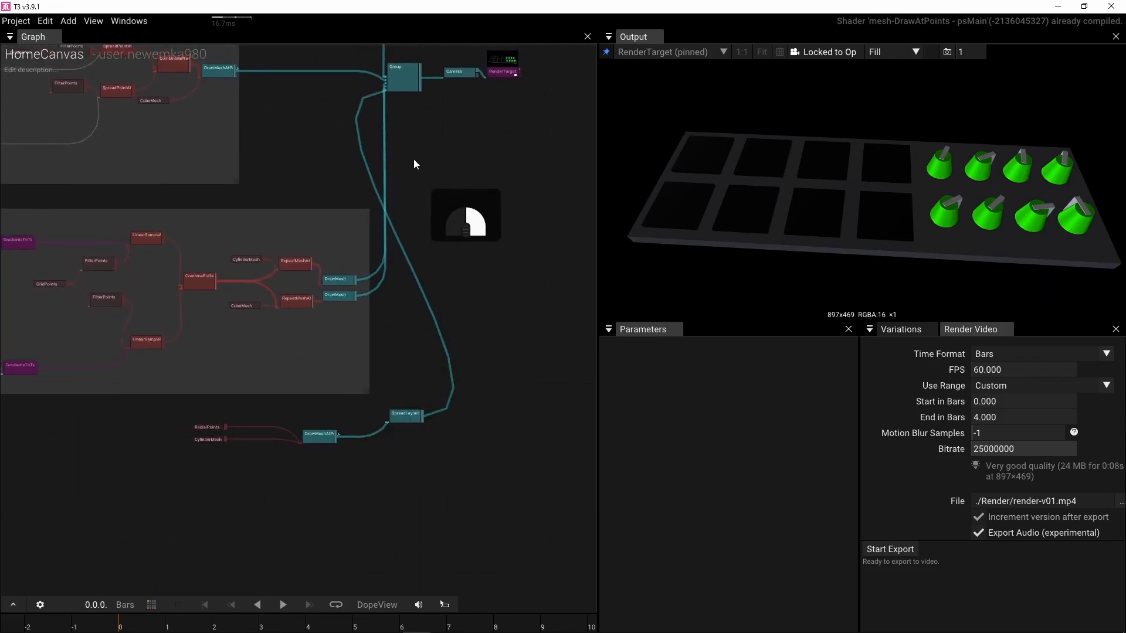
right_click_drag(413, 159, 414, 188)
left_click_drag(338, 466, 357, 117)
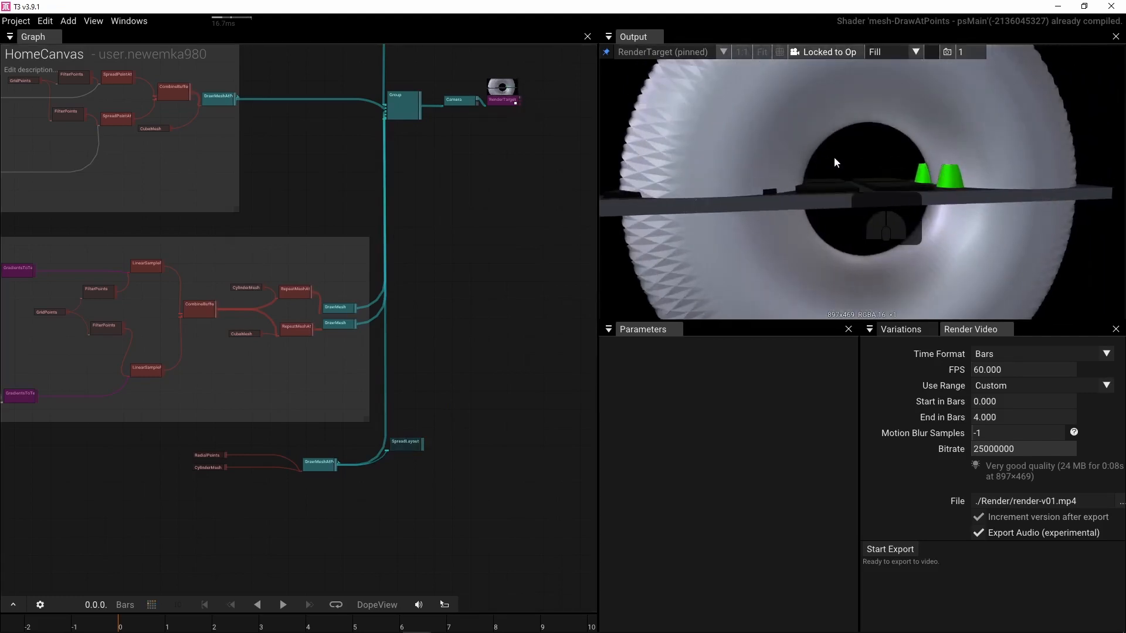
Step: Set the Count of the RadialPoints operator to 16
scroll(176, 474, "up", 3)
left_click(246, 427)
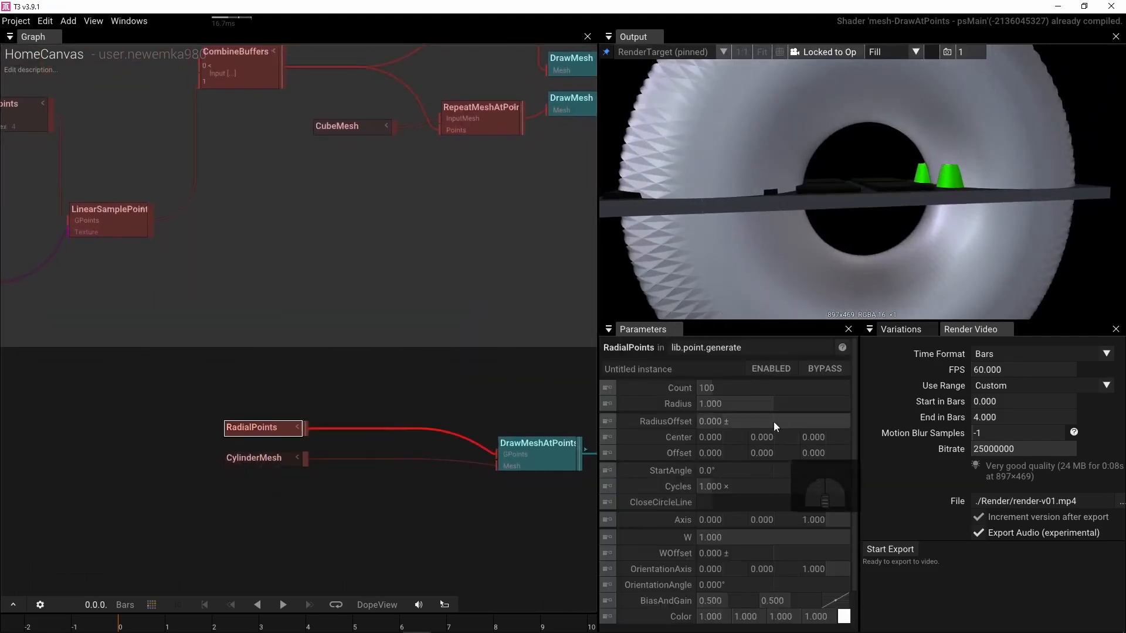
left_click(768, 386)
type("161")
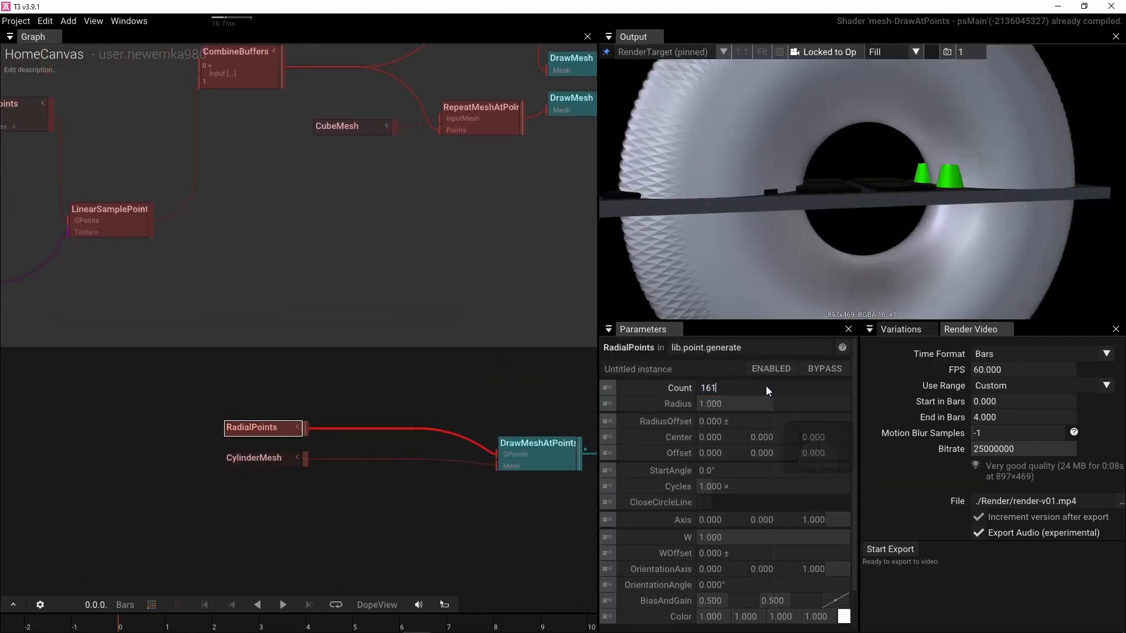
key("Return")
key("BackSpace")
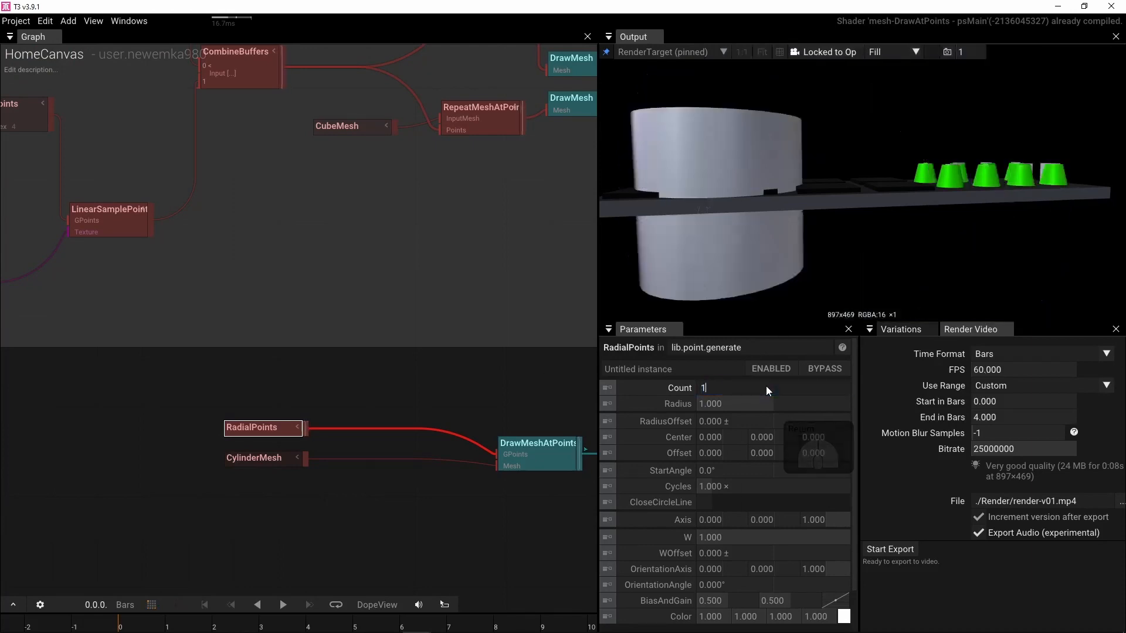
key("Return")
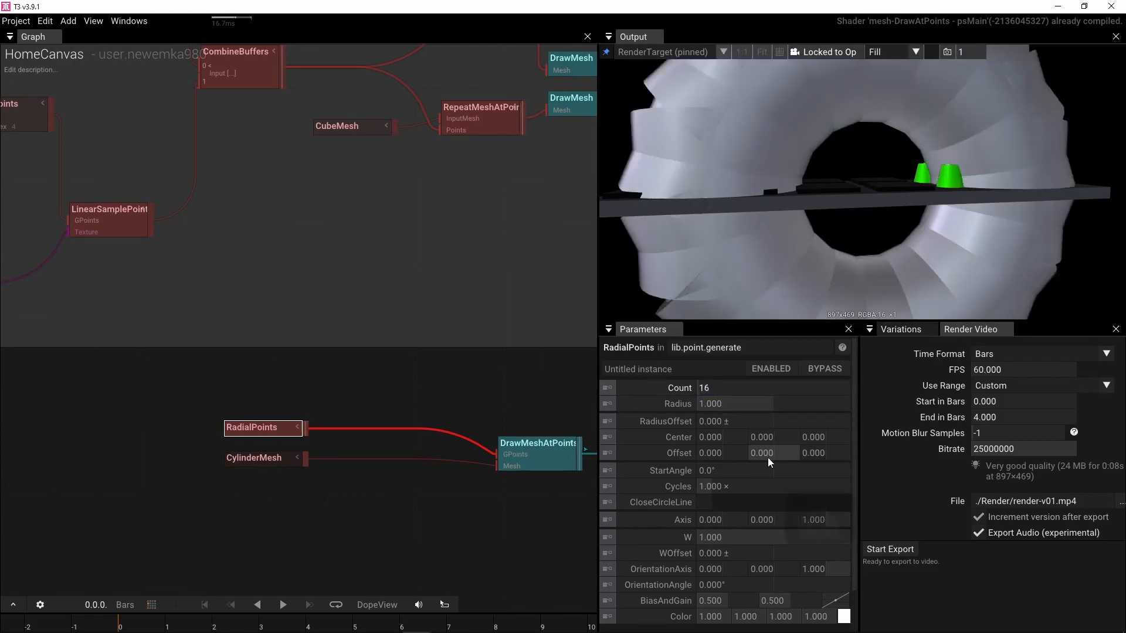
Step: Set the Axis of the RadialPoints operator to 0, 1, 0
left_click(768, 520)
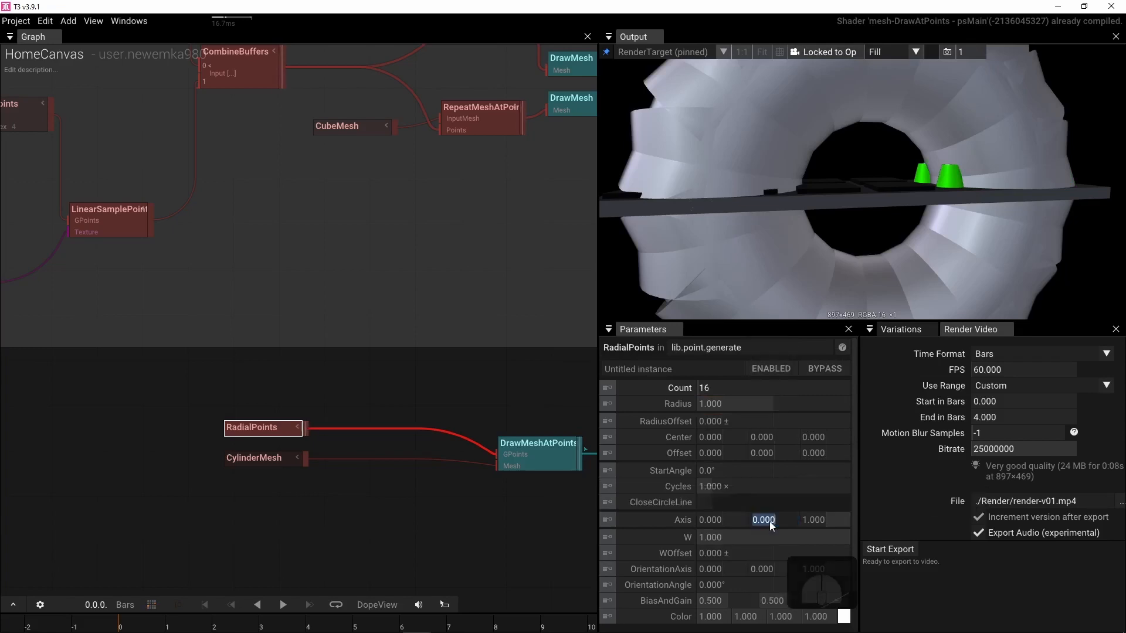
type("1")
left_click(826, 516)
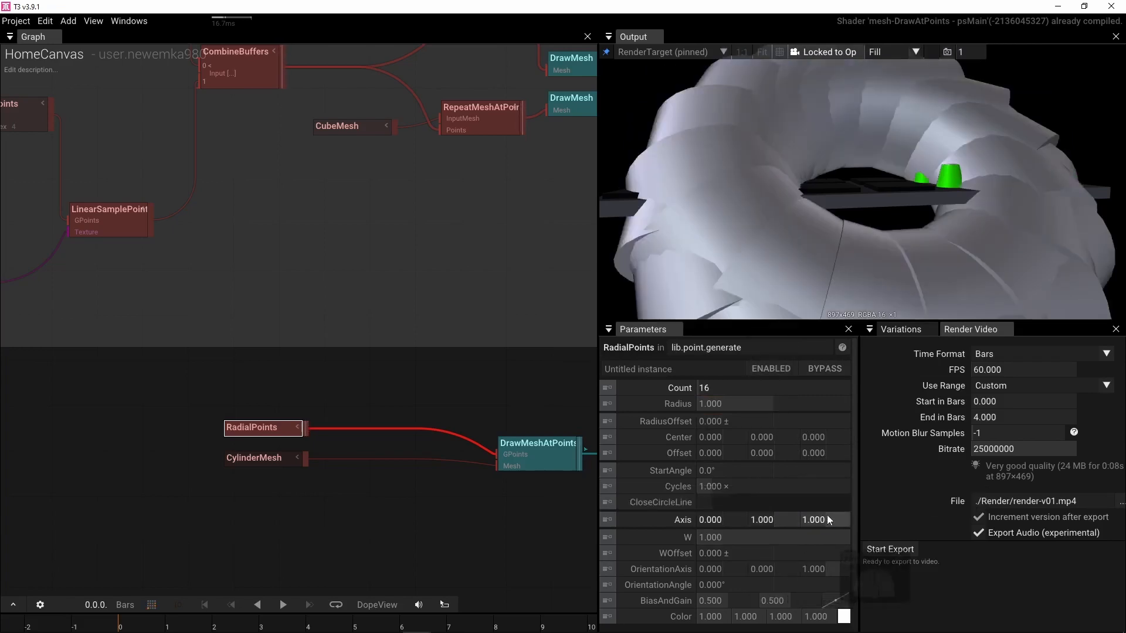
type("0")
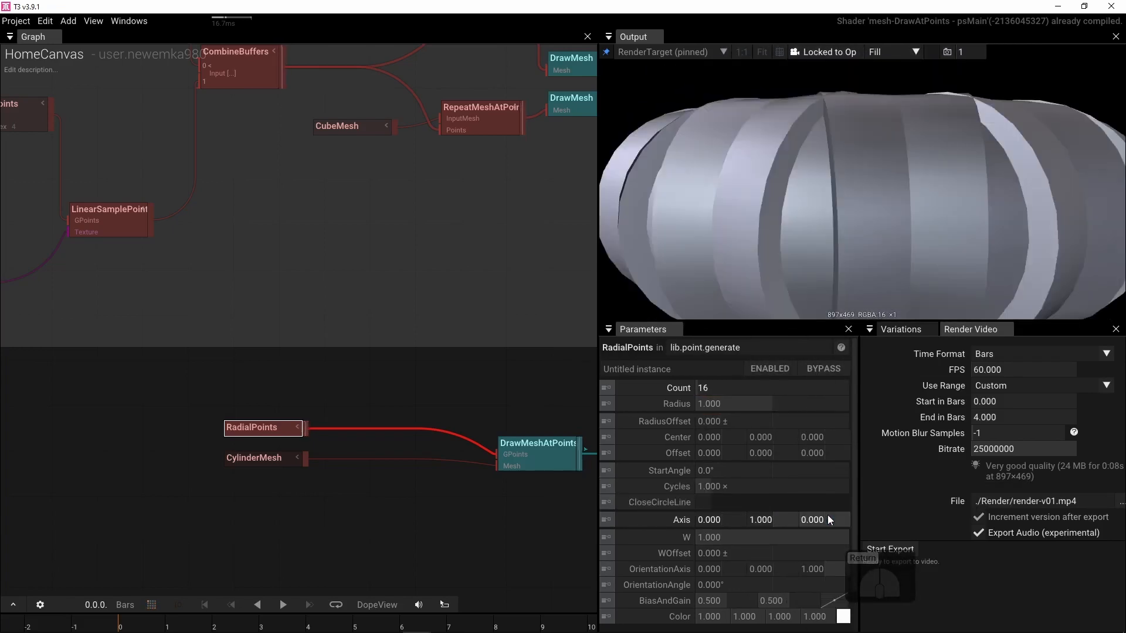
key("Return")
Step: Reduce the W value of the RadialPoints operator to 0.240 to shrink the cylinders around the ring
left_click(294, 464)
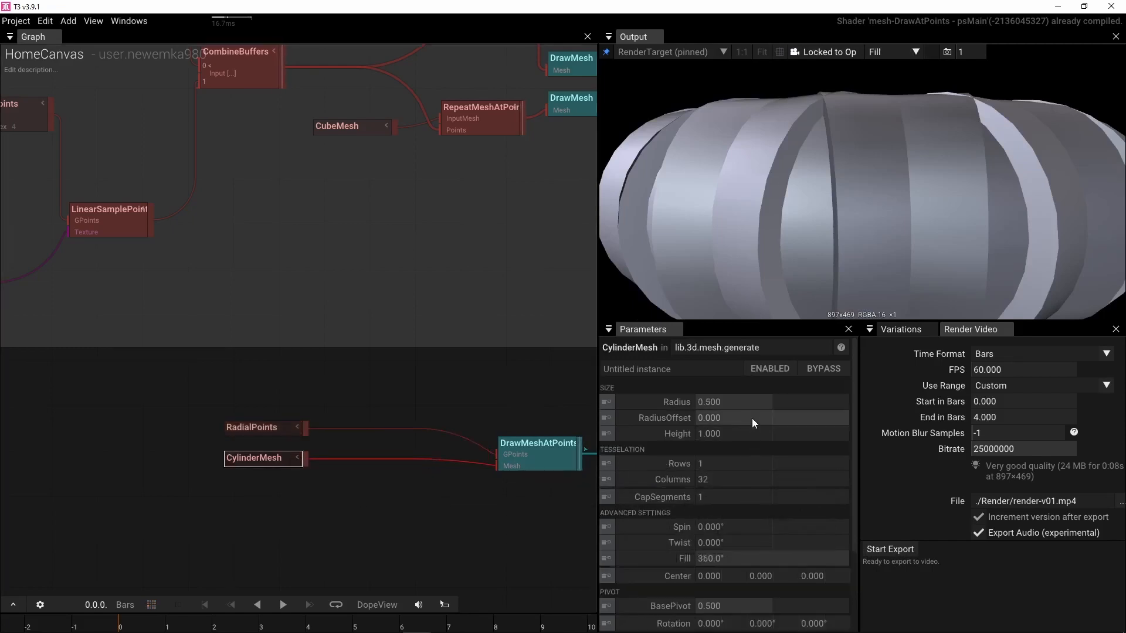
left_click(548, 460)
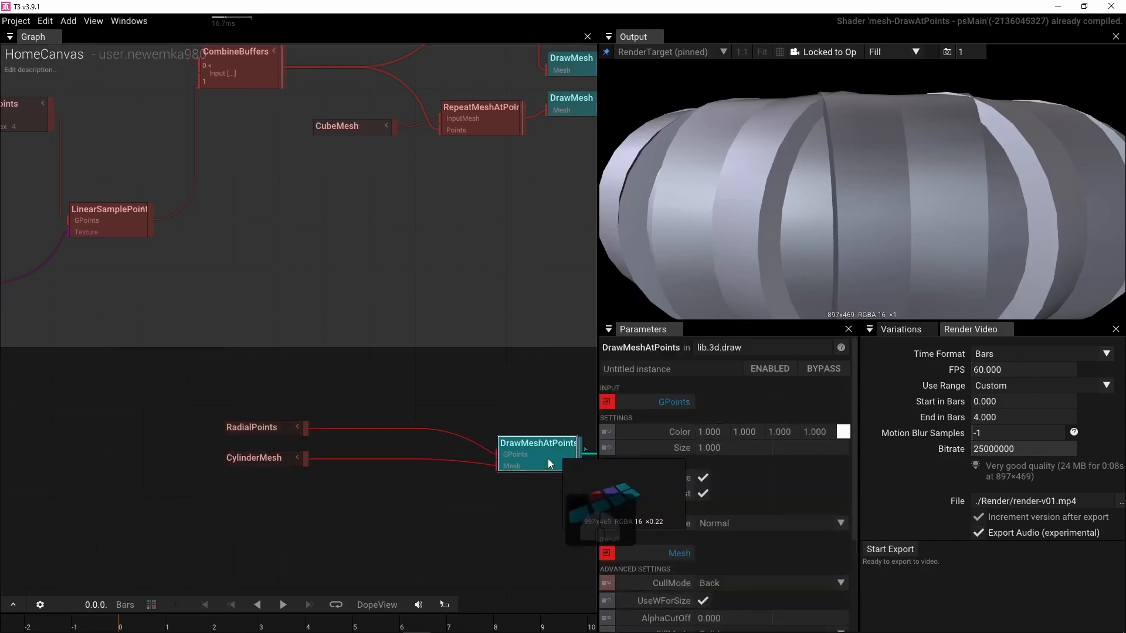
left_click(282, 428)
left_click(299, 460)
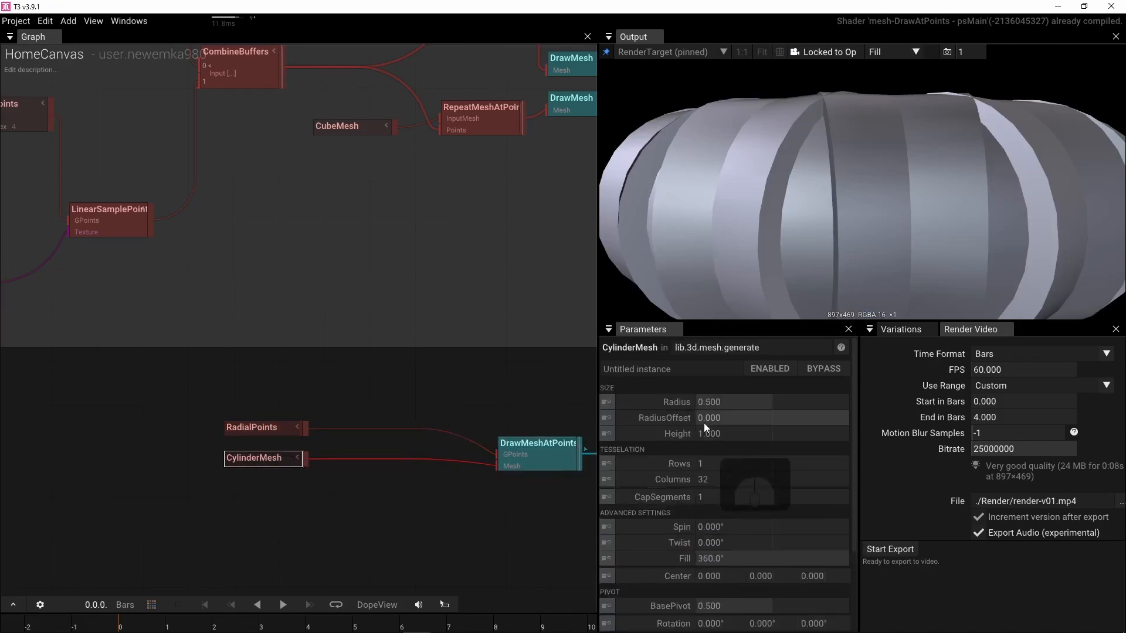
left_click_drag(855, 229, 855, 263)
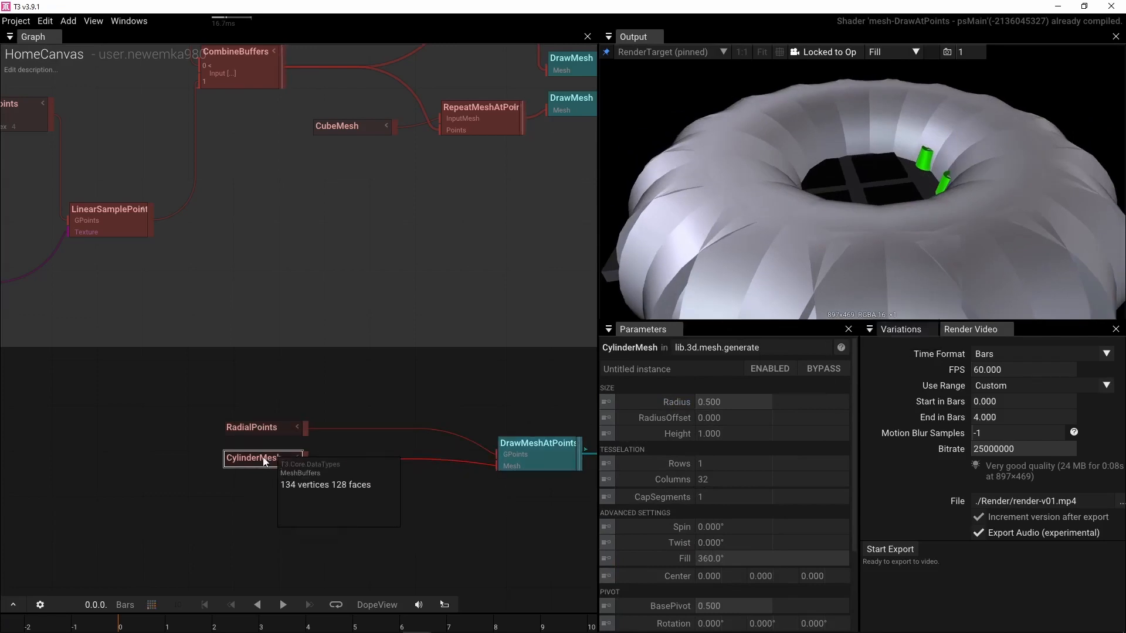
left_click(258, 427)
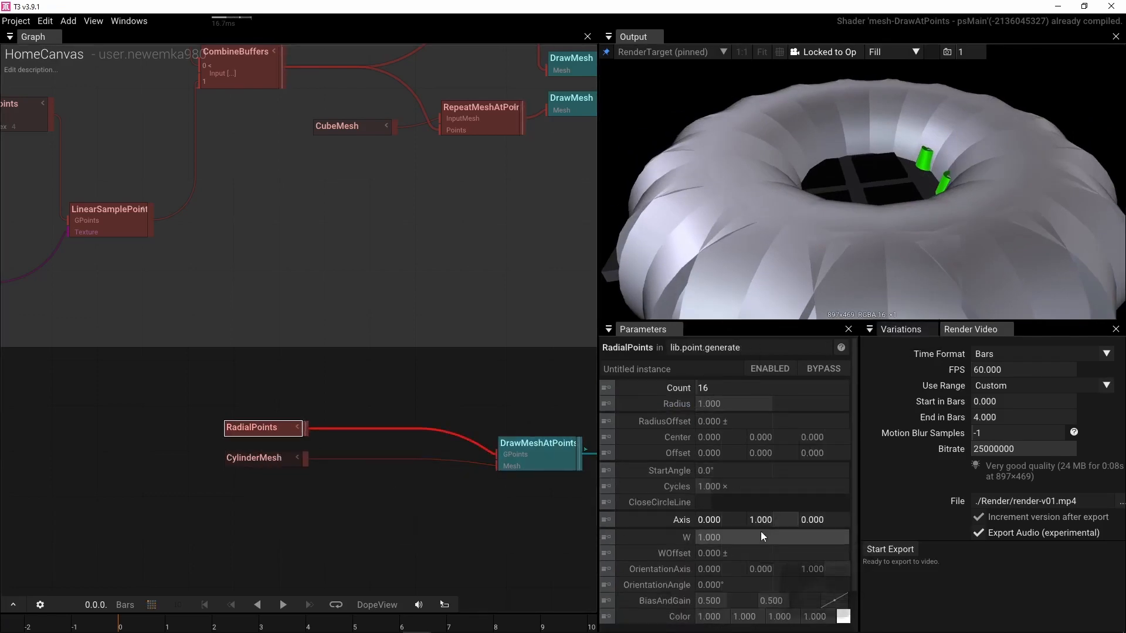
left_click_drag(761, 537, 507, 548)
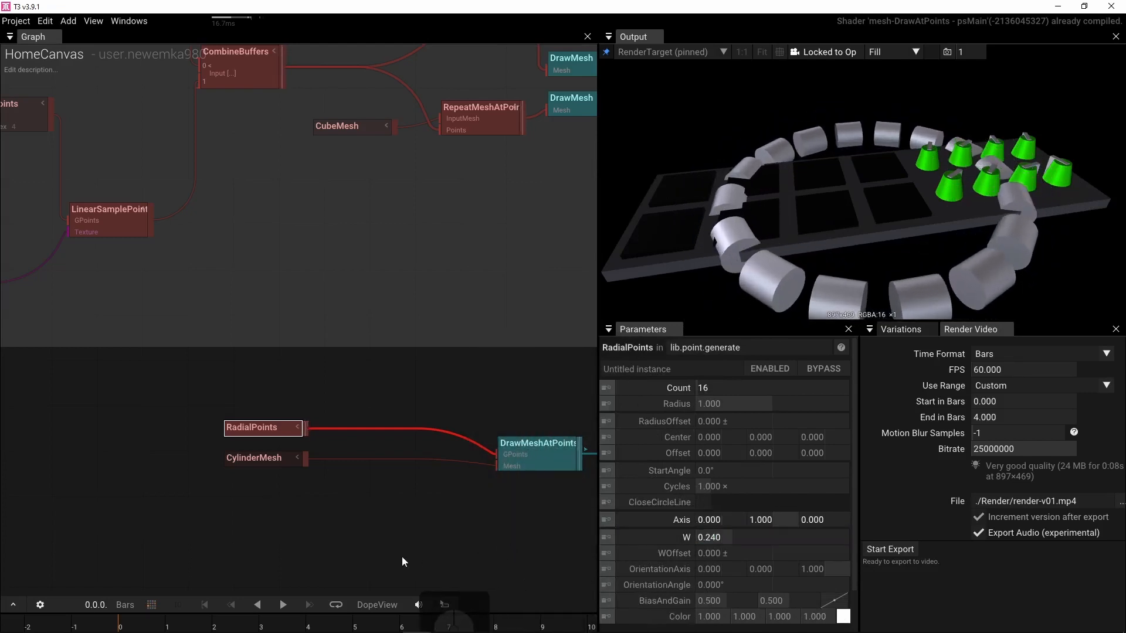
Step: Attach a new VisualizePoints operator to the output of RadialPoints
left_click_drag(897, 237, 825, 250)
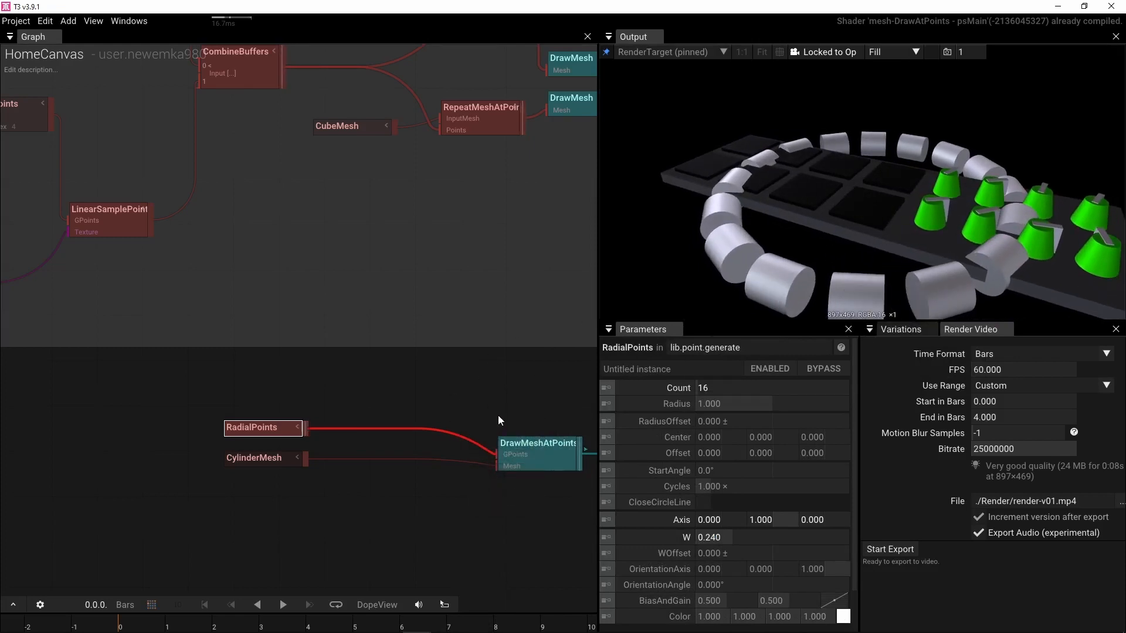
right_click_drag(528, 413, 381, 404)
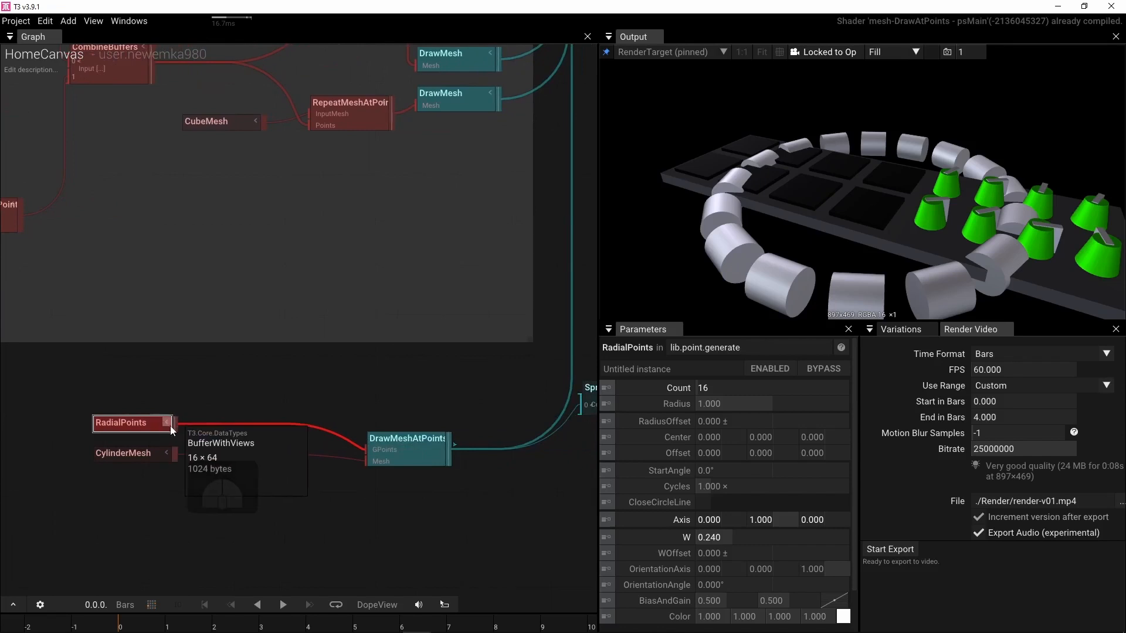
left_click_drag(170, 423, 323, 378)
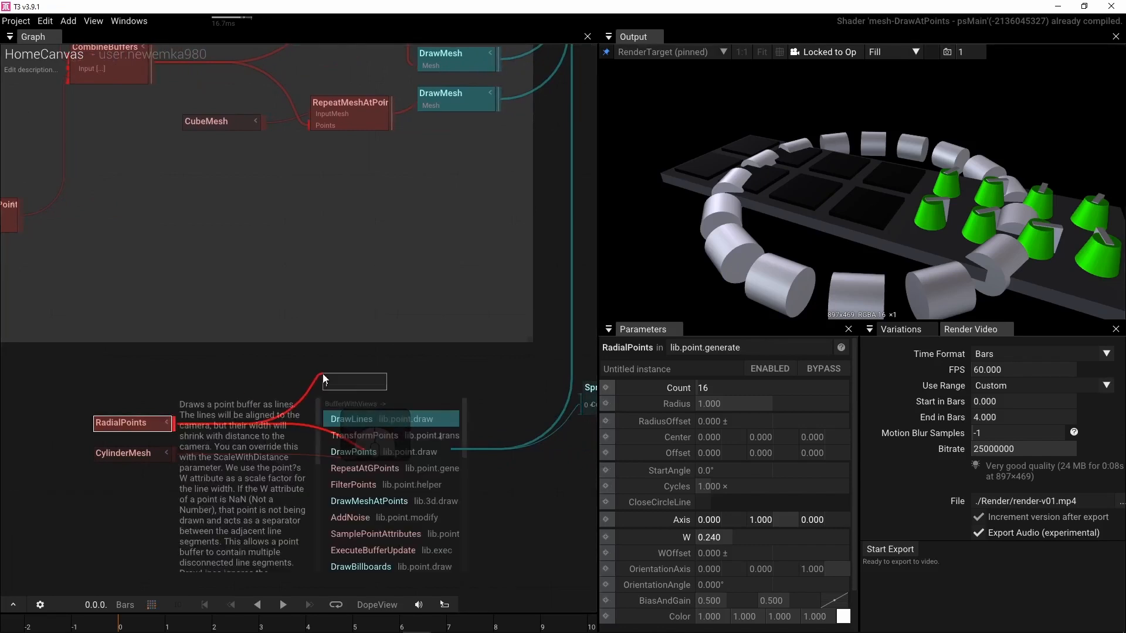
type("vi")
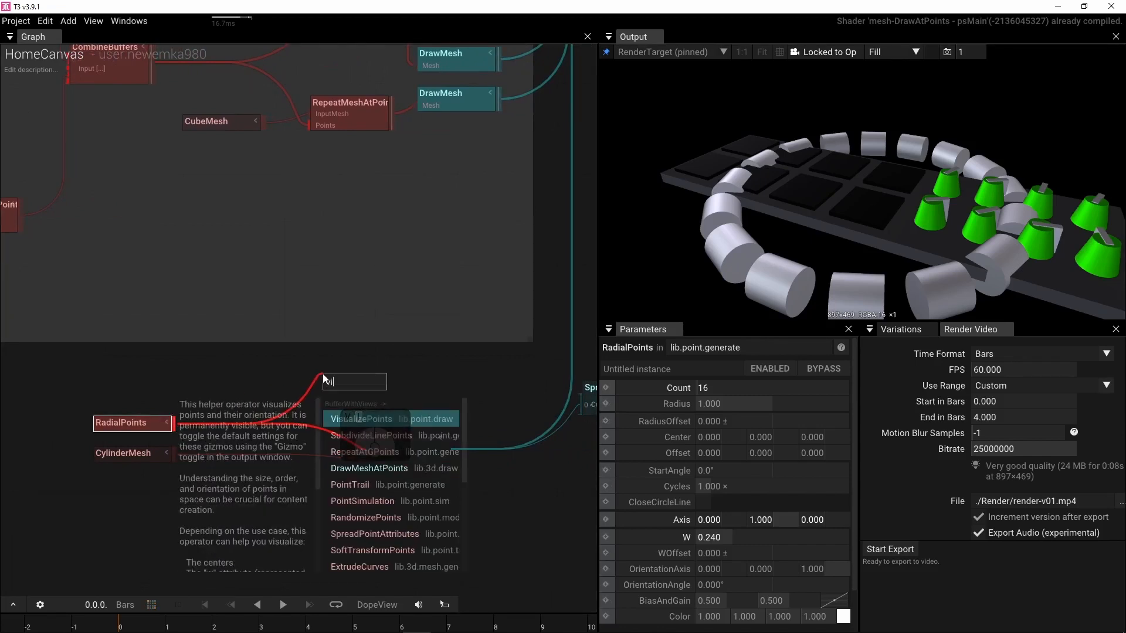
left_click(364, 417)
mouse_move(365, 379)
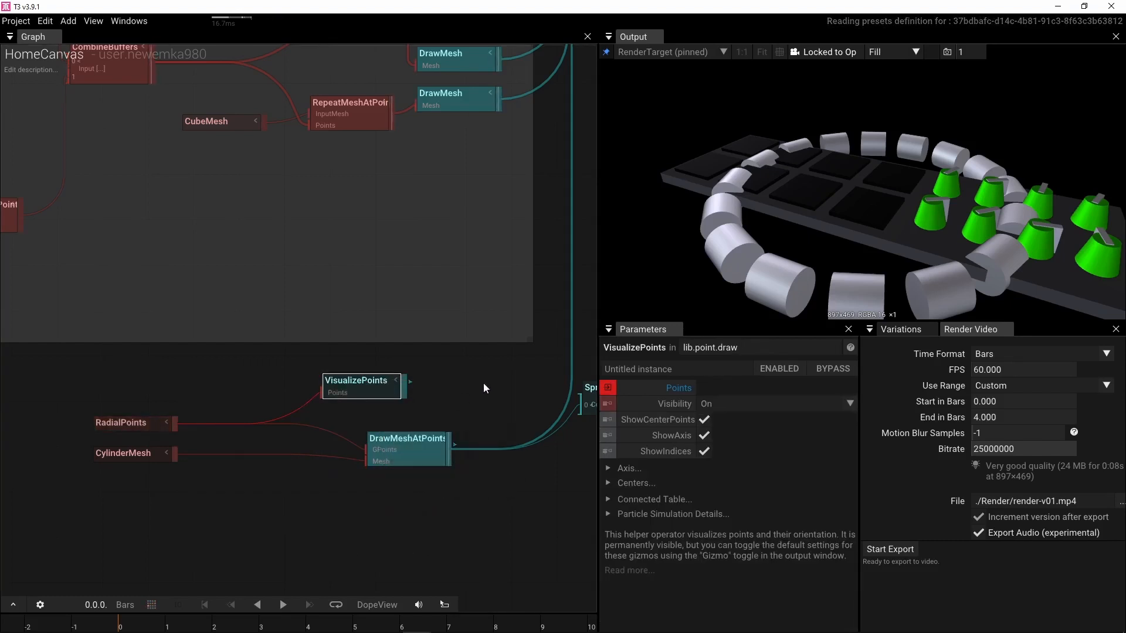
Step: Move the Group operator down near the radial point operators and replace its DrawMeshAtPoints input from the cylinders with VisualizePoints
scroll(486, 383, "down", 2)
right_click_drag(491, 378, 409, 469)
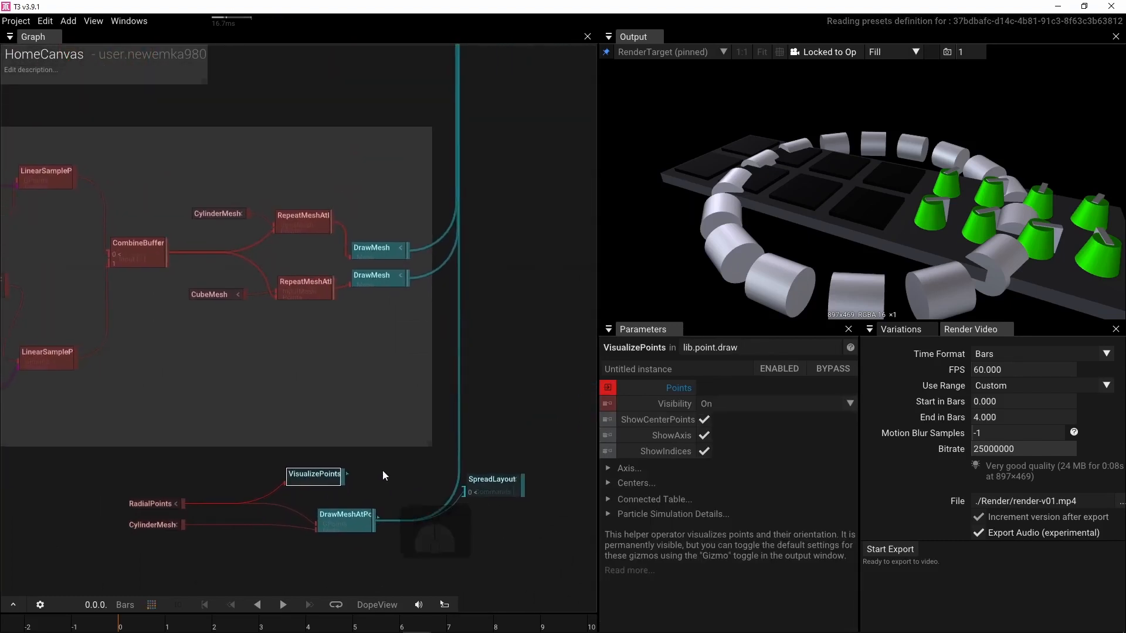
scroll(389, 459, "down", 3)
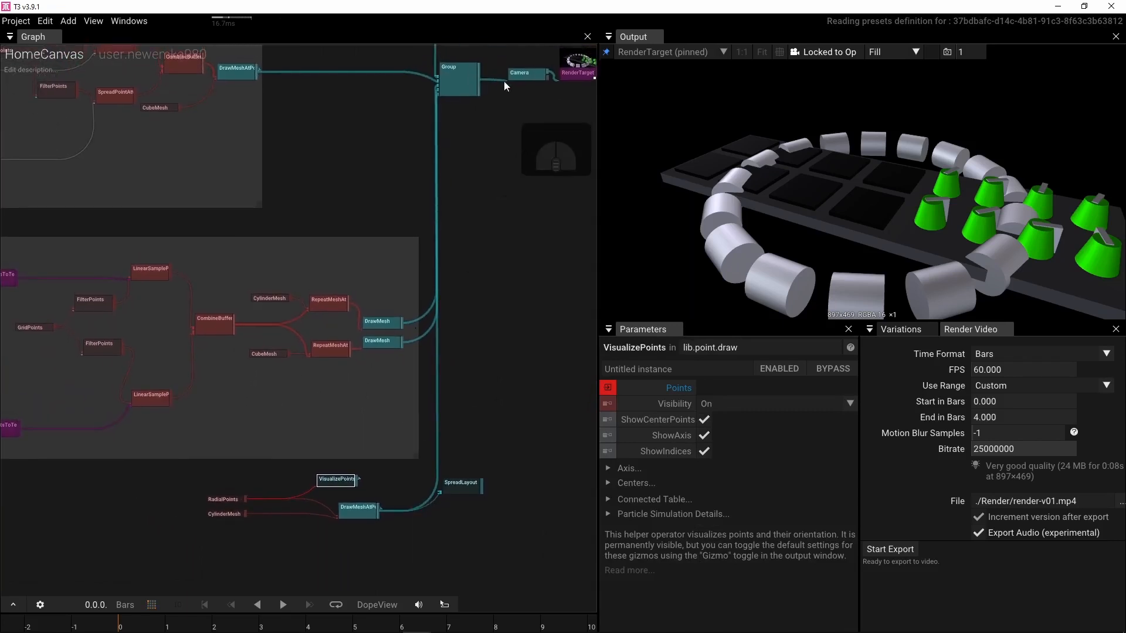
left_click_drag(466, 82, 479, 418)
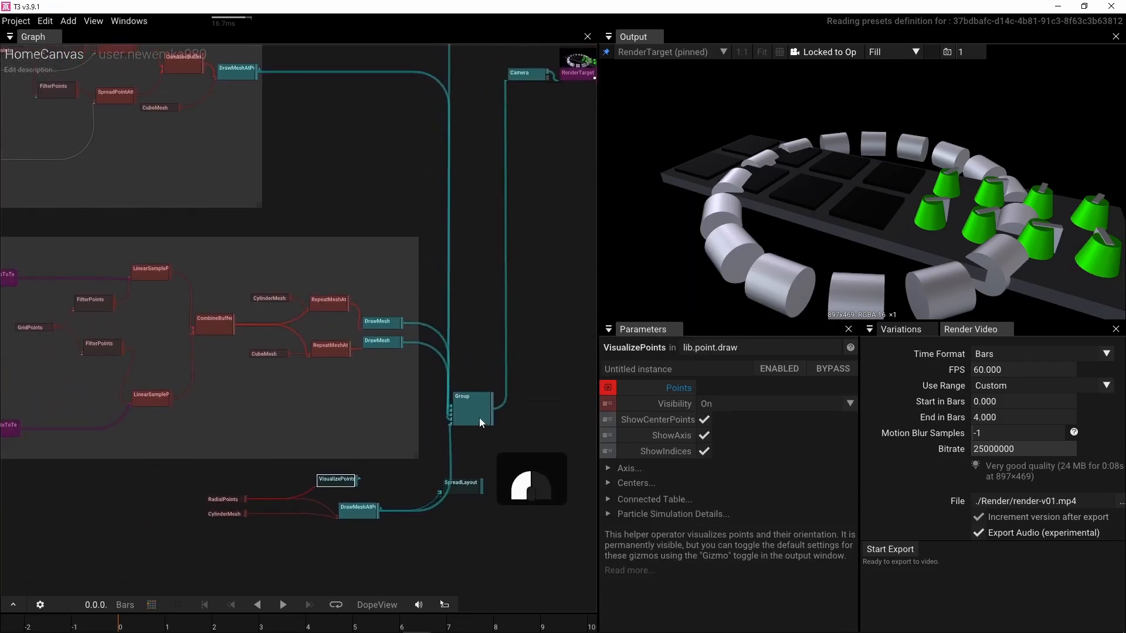
scroll(505, 426, "up", 6)
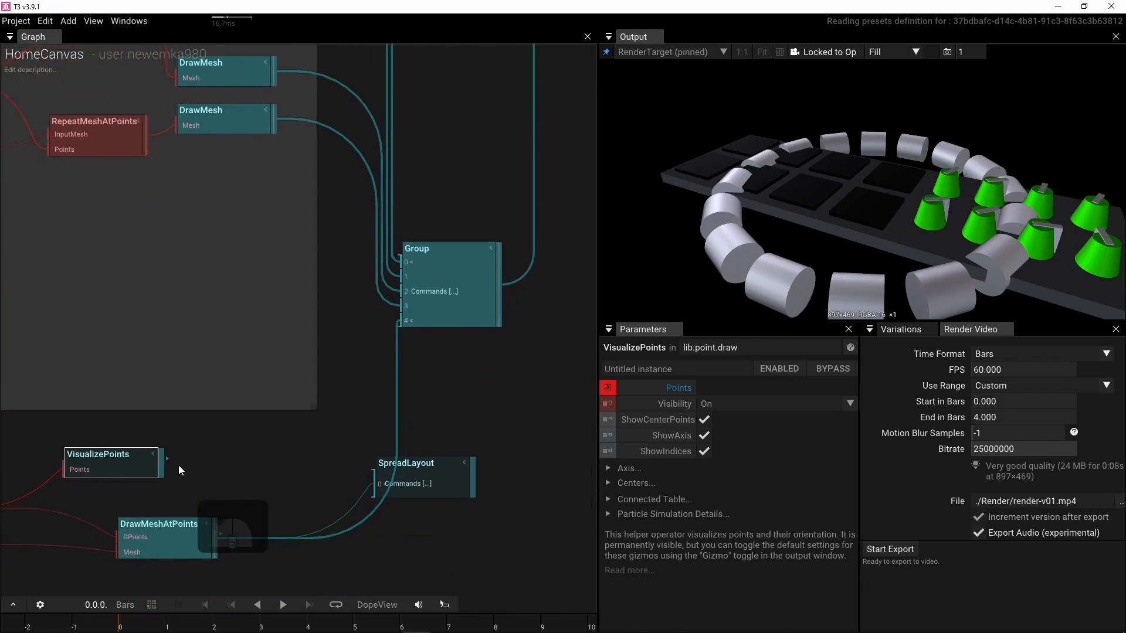
left_click_drag(164, 463, 382, 313)
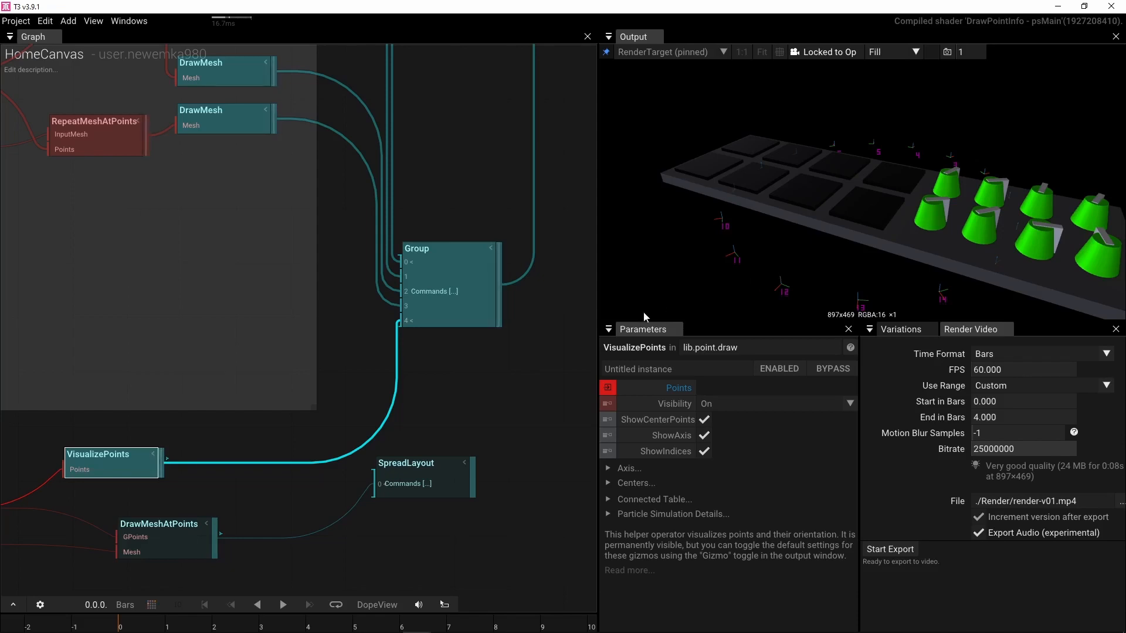
Step: Try feeding DrawMeshAtPoints into the Group alongside VisualizePoints, and disconnect it again
left_click_drag(221, 533, 387, 324)
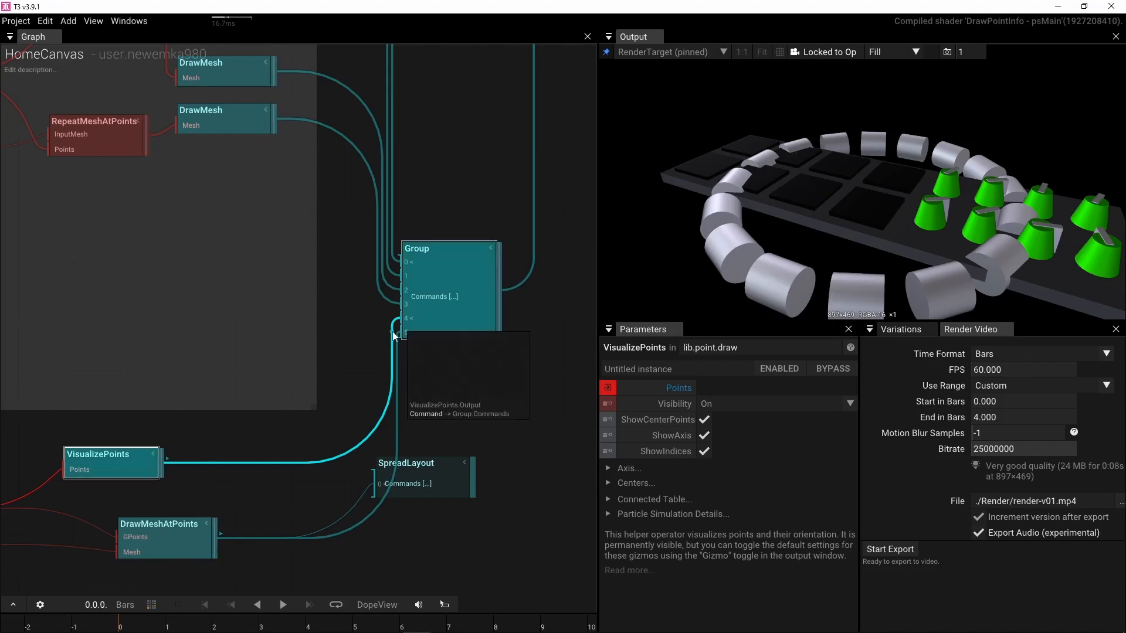
left_click_drag(394, 336, 346, 360)
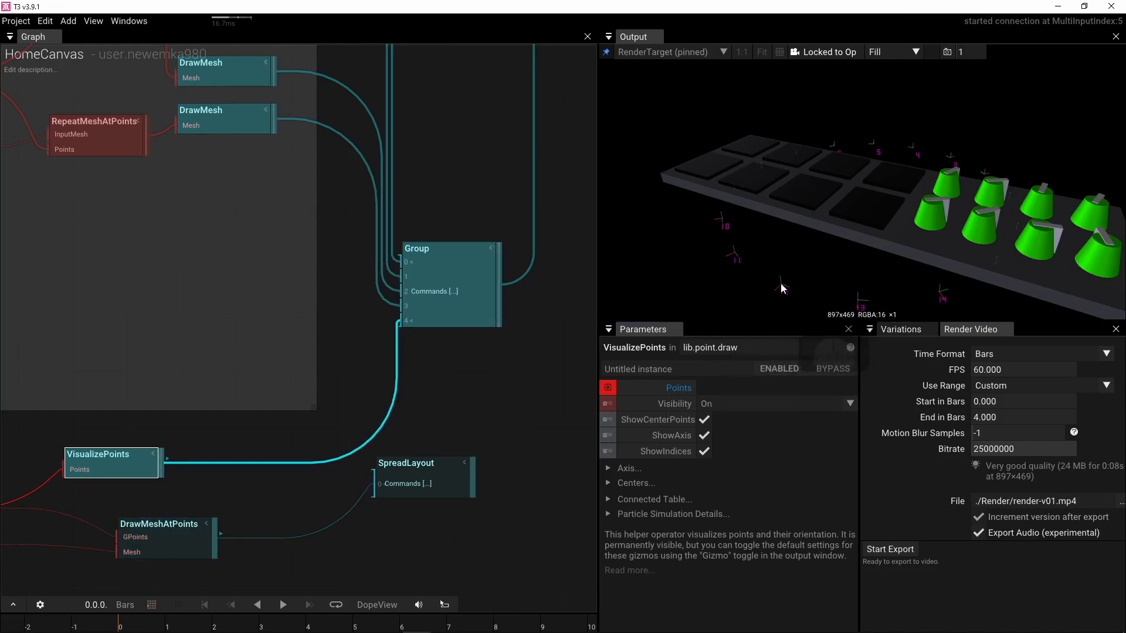
Step: Inspect the visualized point axes up close and set the OrientationAxis of RadialPoints to 1, 0, 0
scroll(788, 293, "up", 3)
right_click_drag(736, 298, 835, 269)
scroll(835, 269, "up", 4)
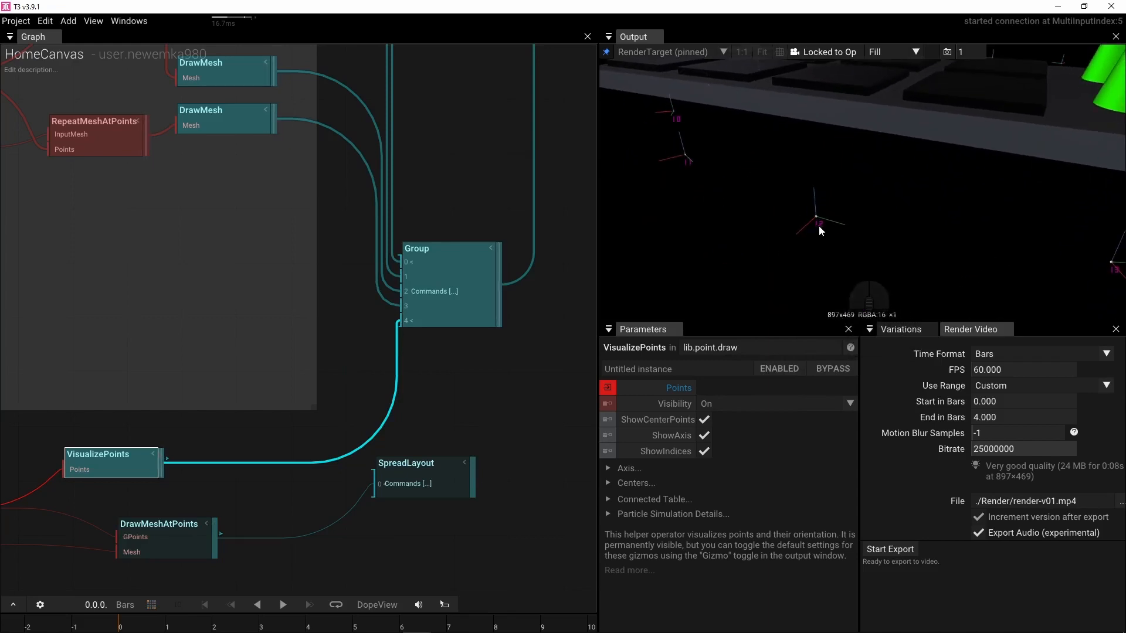
right_click_drag(192, 490, 307, 486)
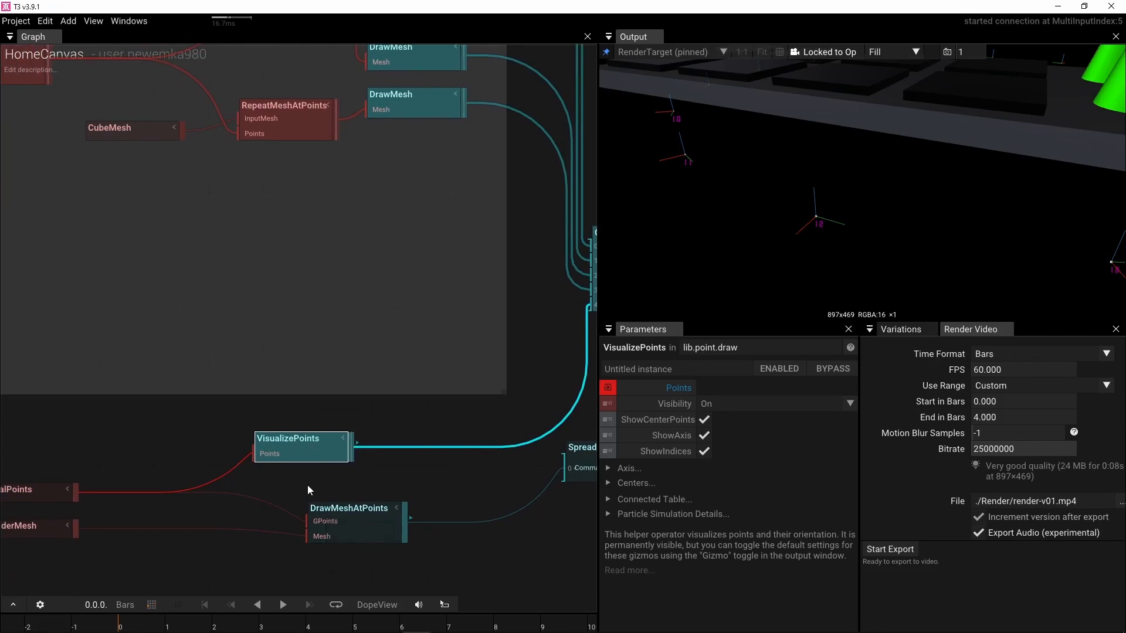
right_click_drag(161, 441, 377, 425)
left_click(216, 477)
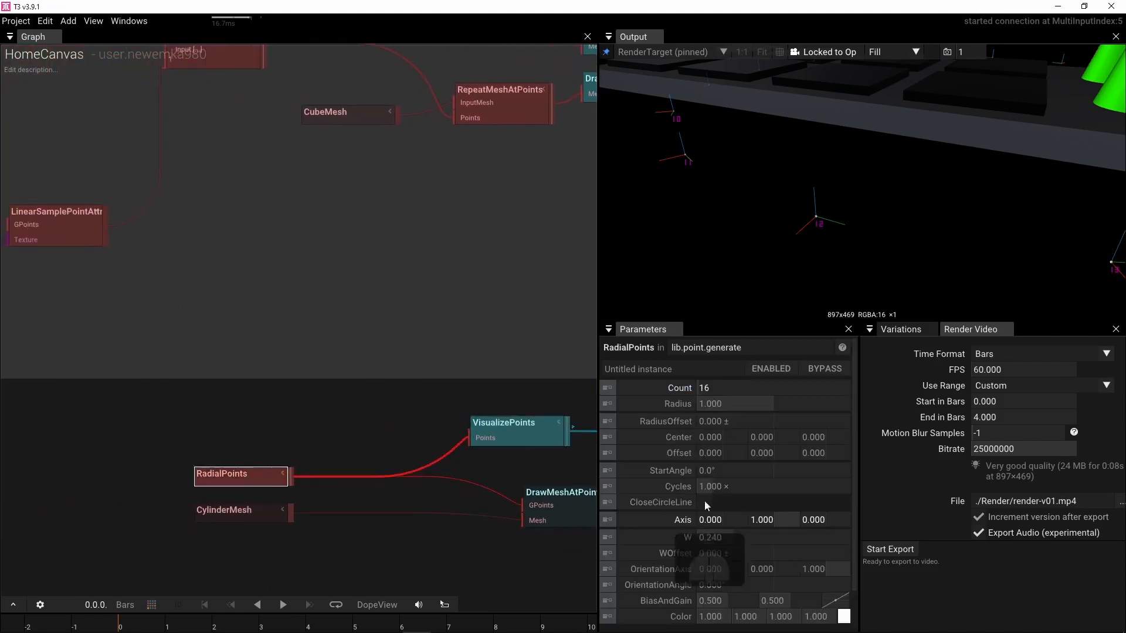
scroll(786, 542, "down", 2)
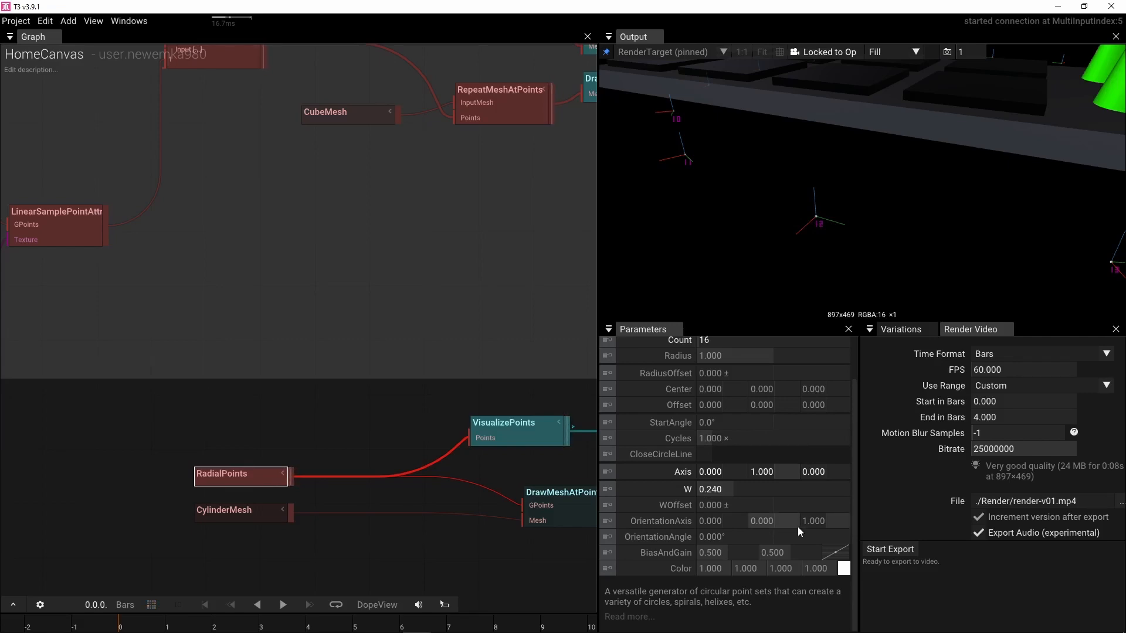
left_click(719, 520)
type("1")
key("Return")
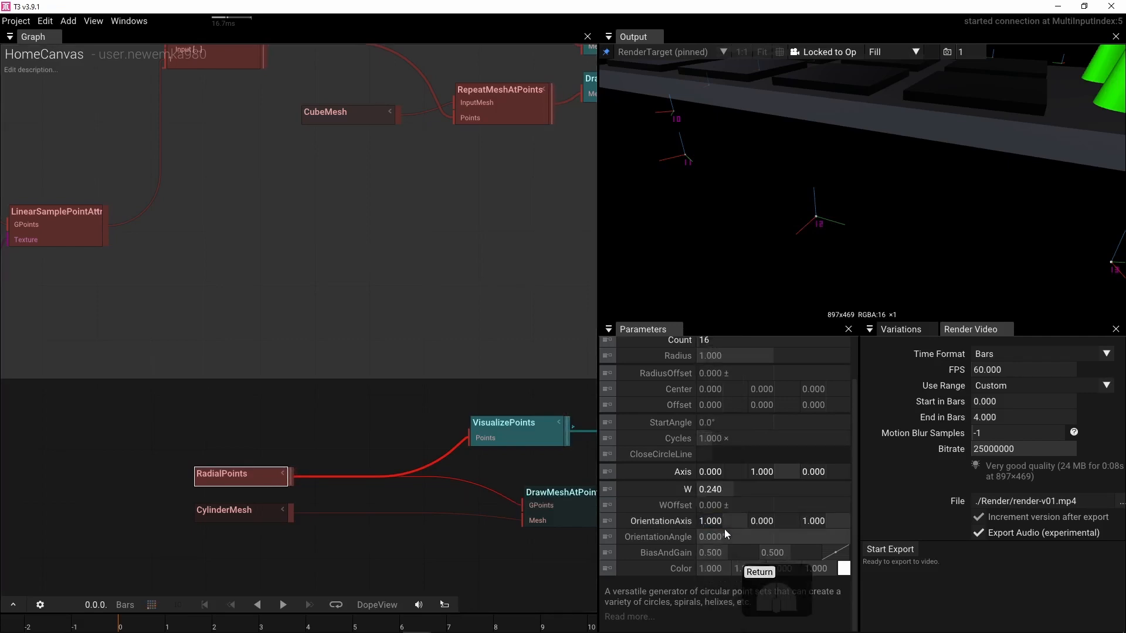
left_click(815, 521)
type("0")
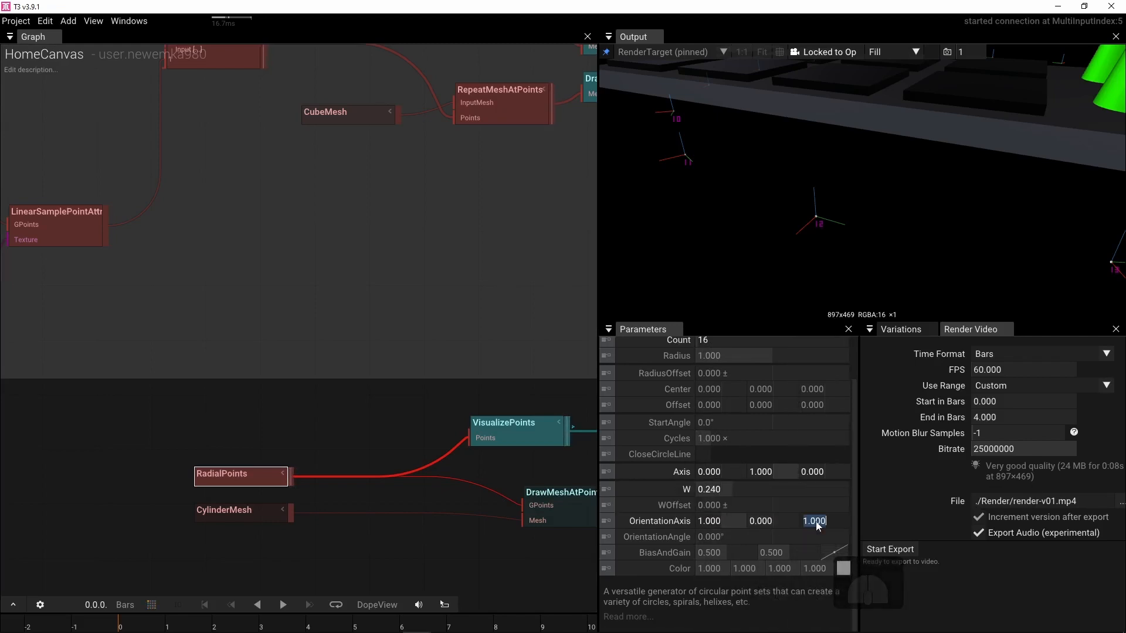
key("Return")
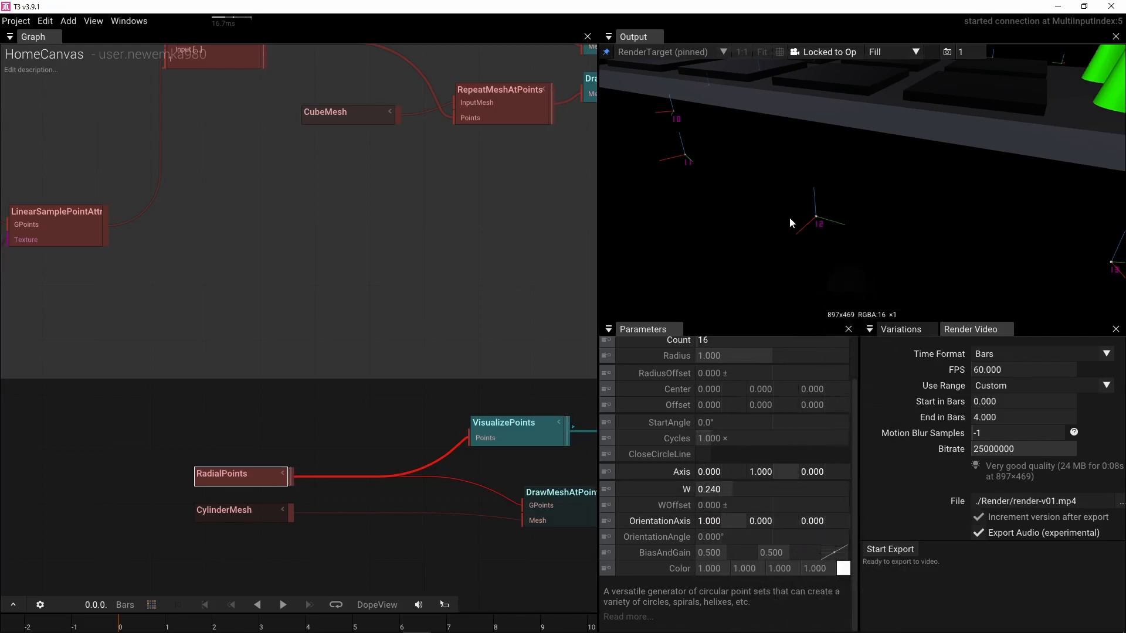
Step: Set the OrientationAngle of RadialPoints to 90°
left_click(730, 536)
type("90")
key("Return")
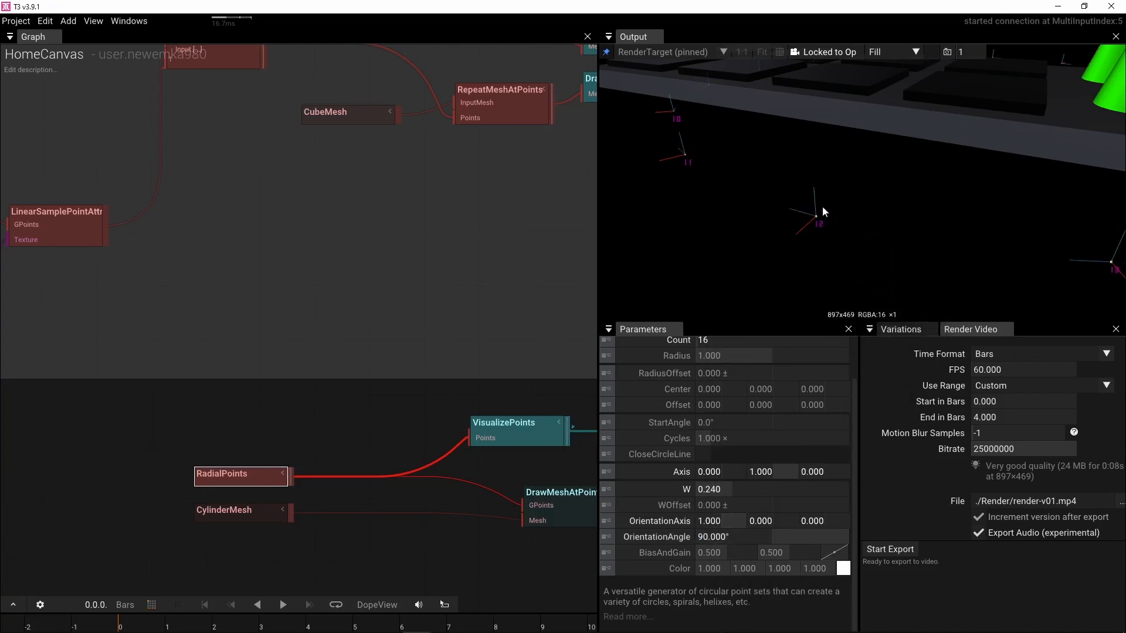
Step: Replace the VisualizePoints connection into the Group with DrawMeshAtPoints and view the whole ring of upright cylinders
scroll(528, 435, "down", 5)
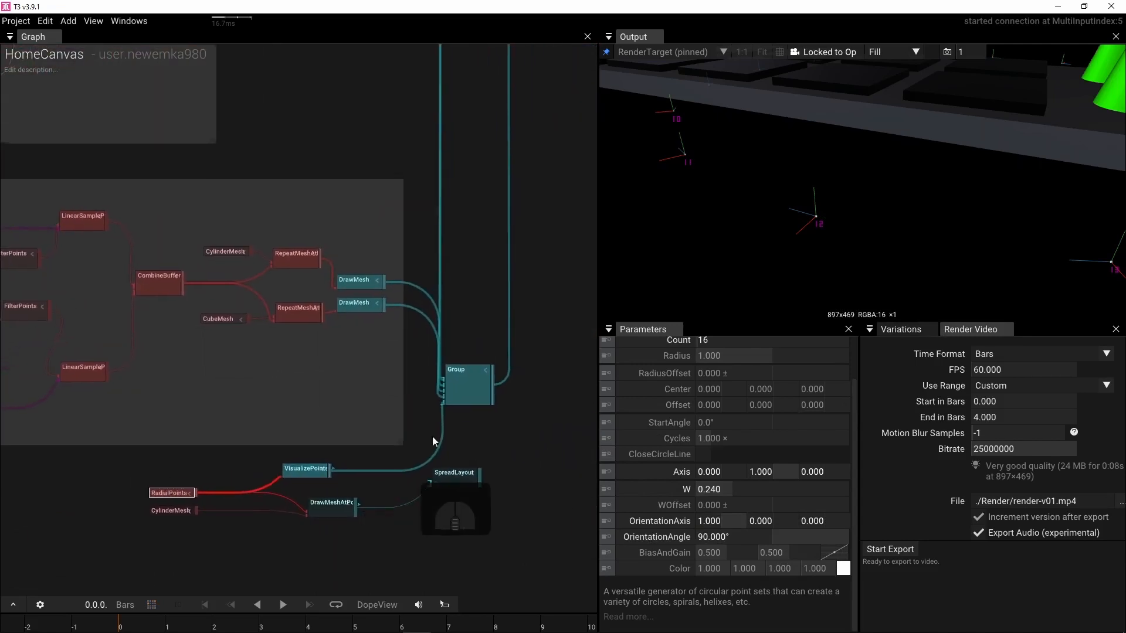
scroll(456, 427, "up", 3)
left_click_drag(305, 544, 411, 389)
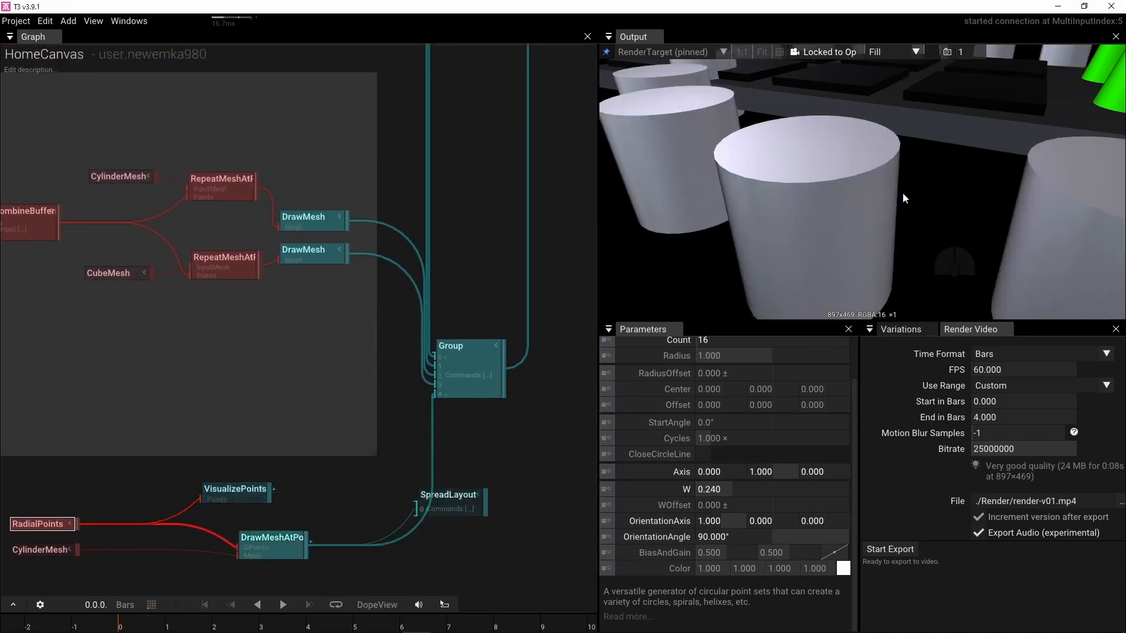
scroll(902, 193, "down", 5)
right_click_drag(261, 438, 311, 419)
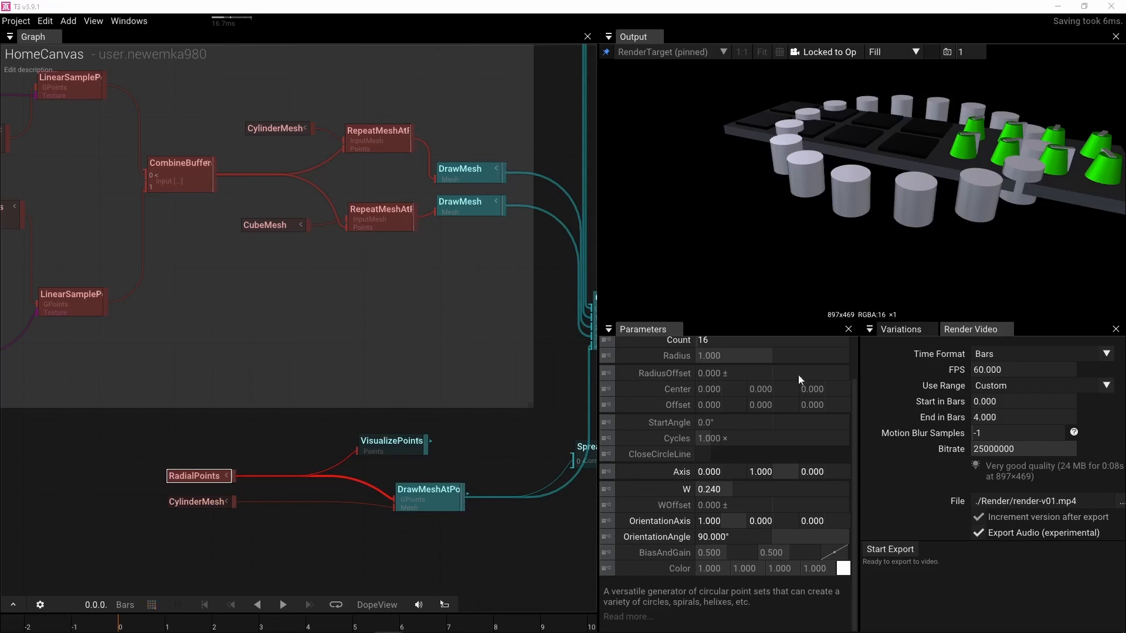
Step: Switch to Affinity Photo and examine the knobs and pads in the AKAI LPD8 reference image
mouse_move(475, 626)
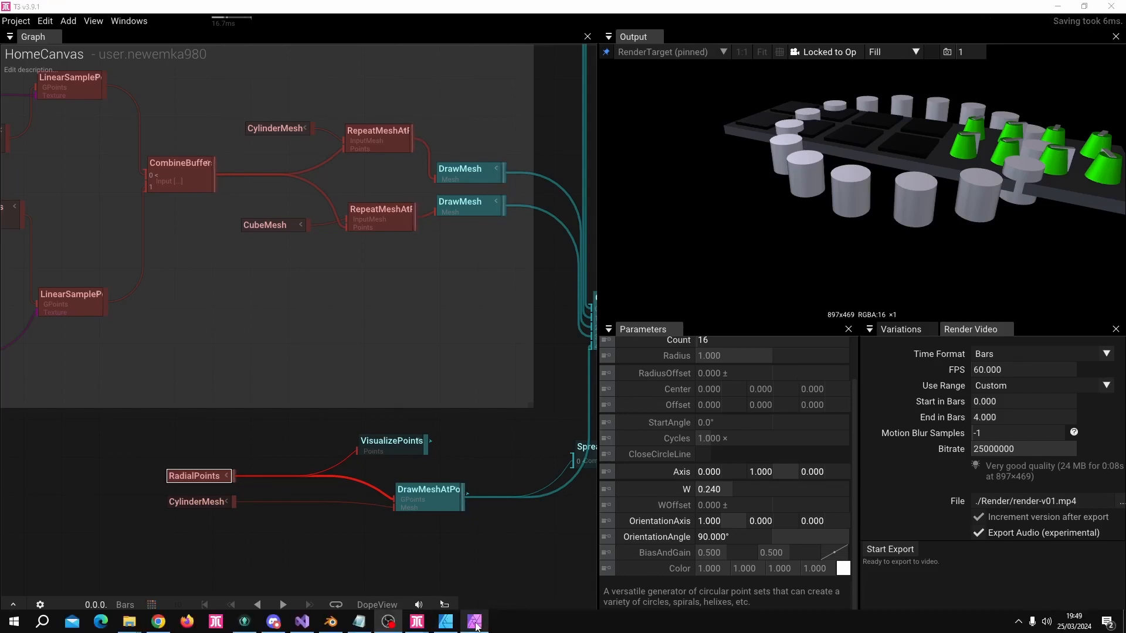
left_click(476, 626)
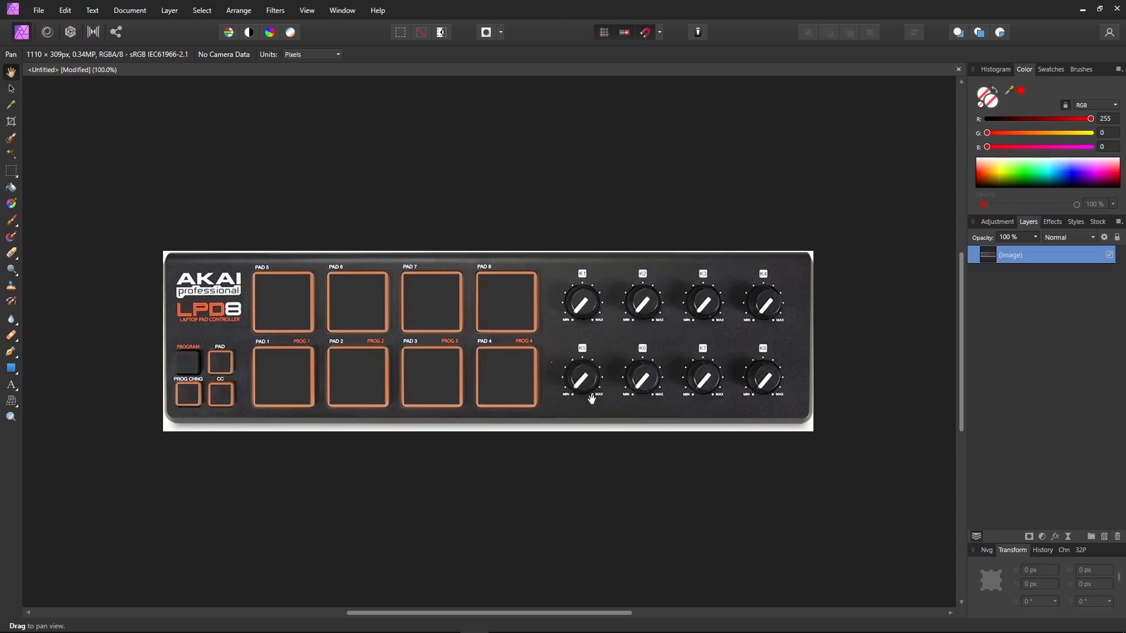
mouse_move(417, 621)
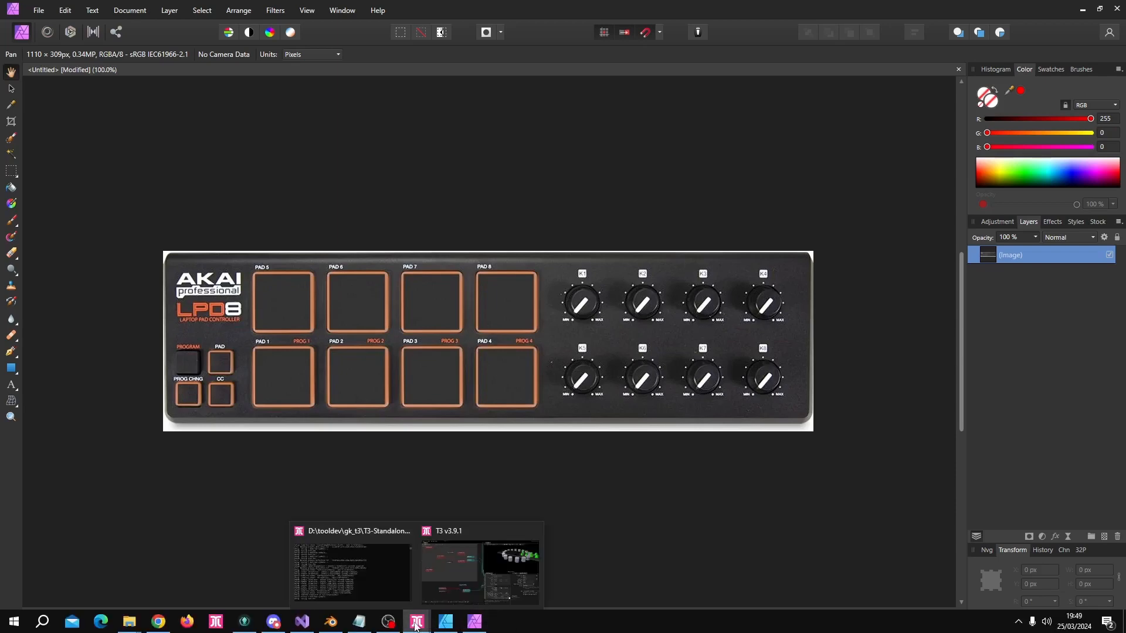
Step: Switch back to T3 and set the Count of RadialPoints to 10
left_click(447, 583)
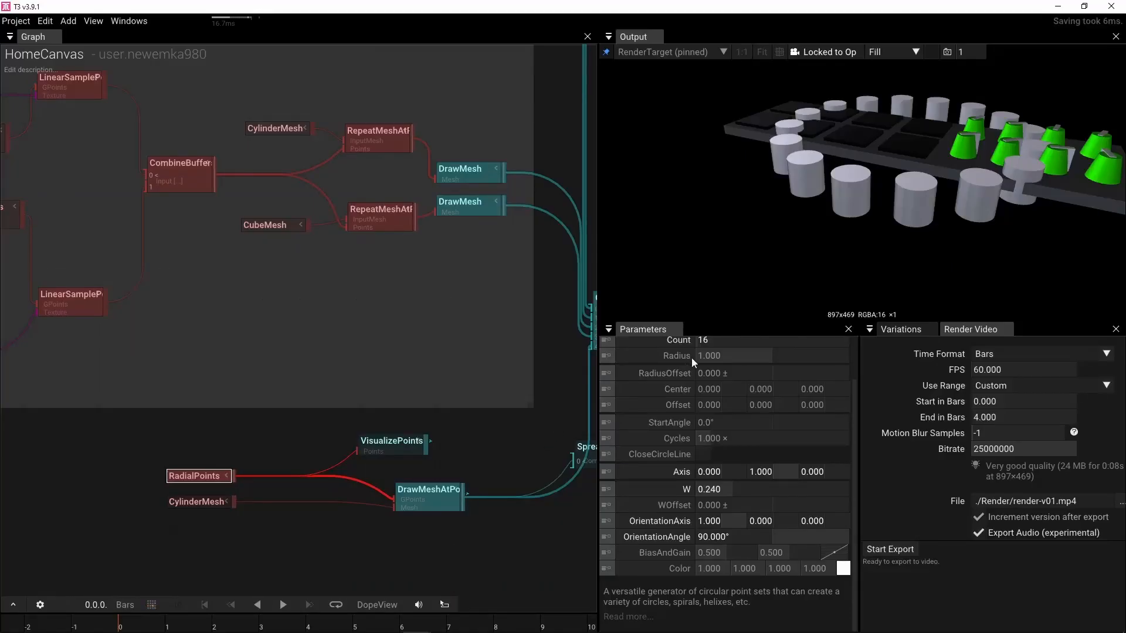
left_click(720, 346)
type("10")
key("Return")
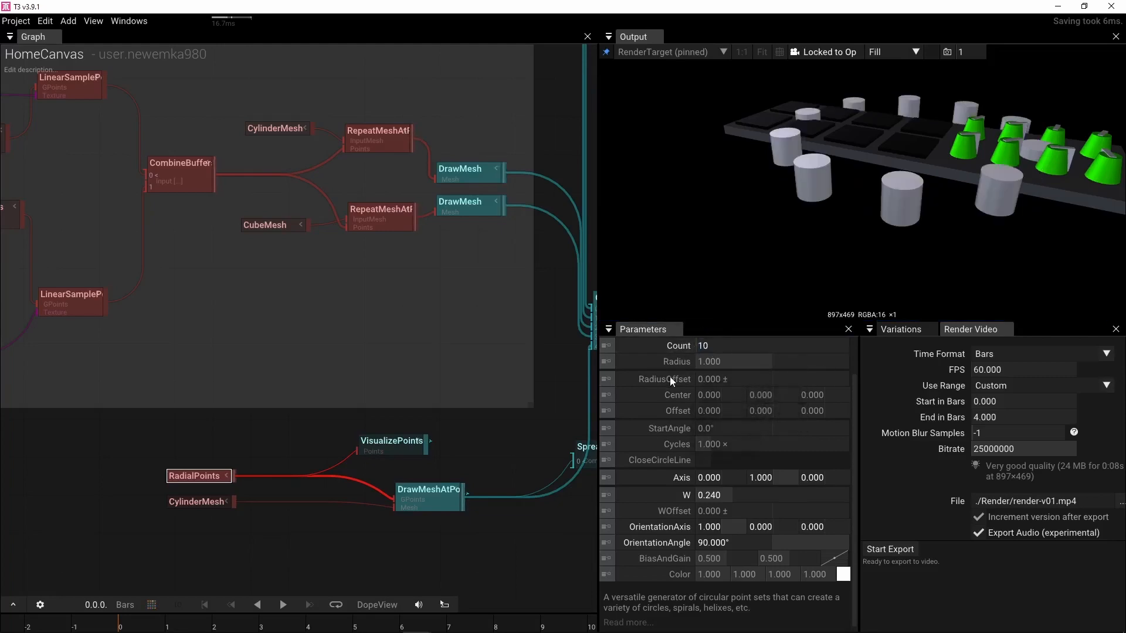
left_click(731, 444)
type("1")
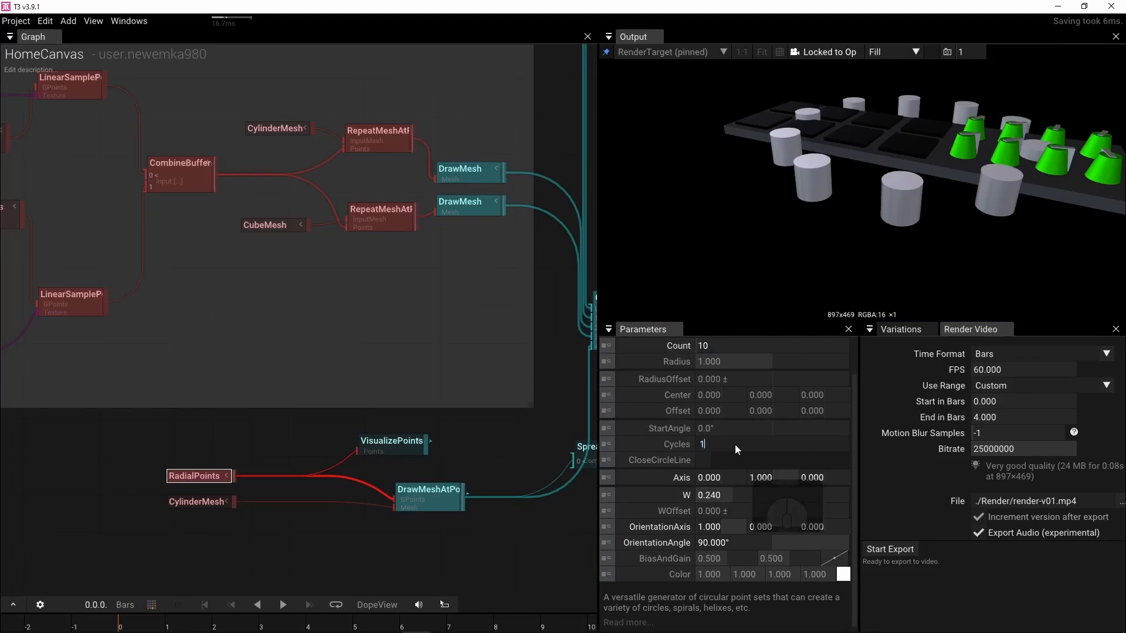
left_click_drag(722, 443, 687, 442)
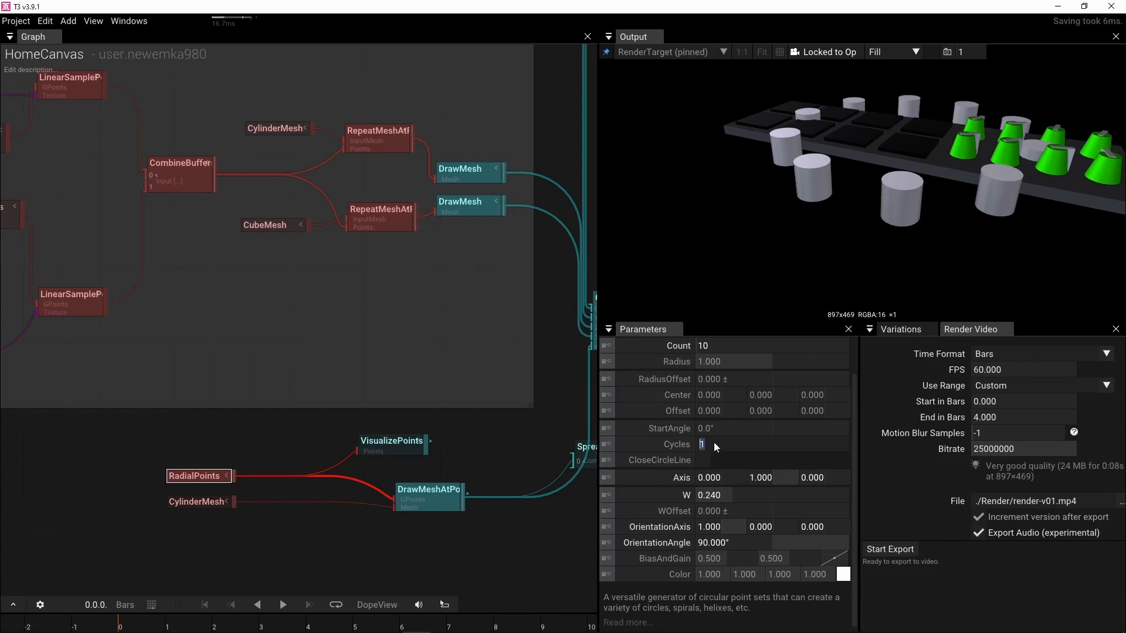
left_click(712, 444)
left_click(710, 442)
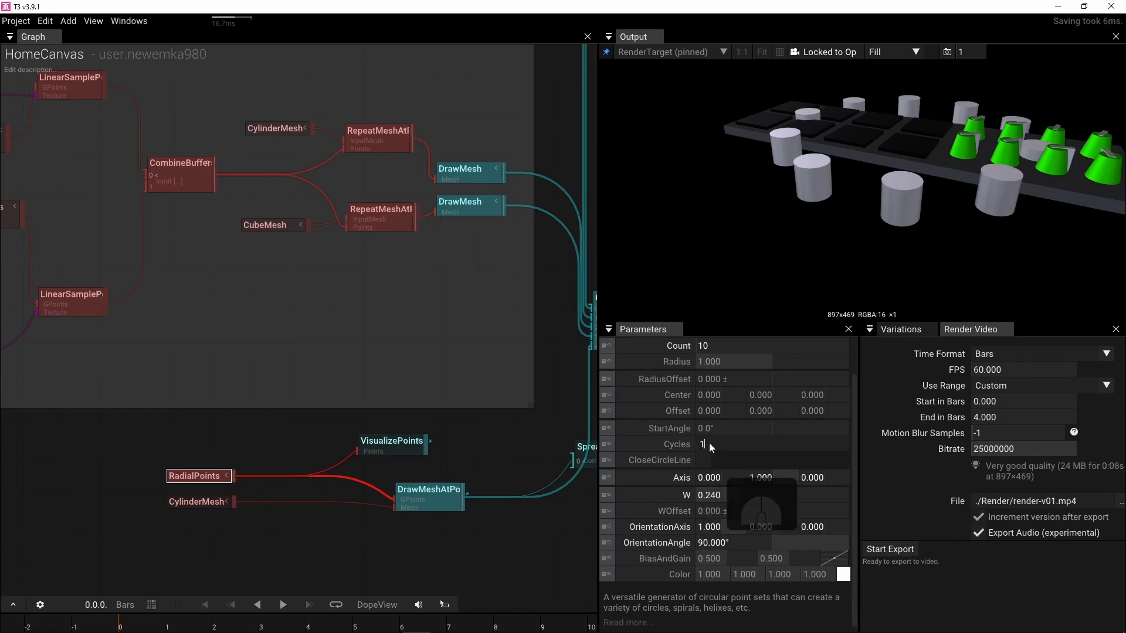
left_click_drag(709, 442, 689, 445)
left_click(561, 516)
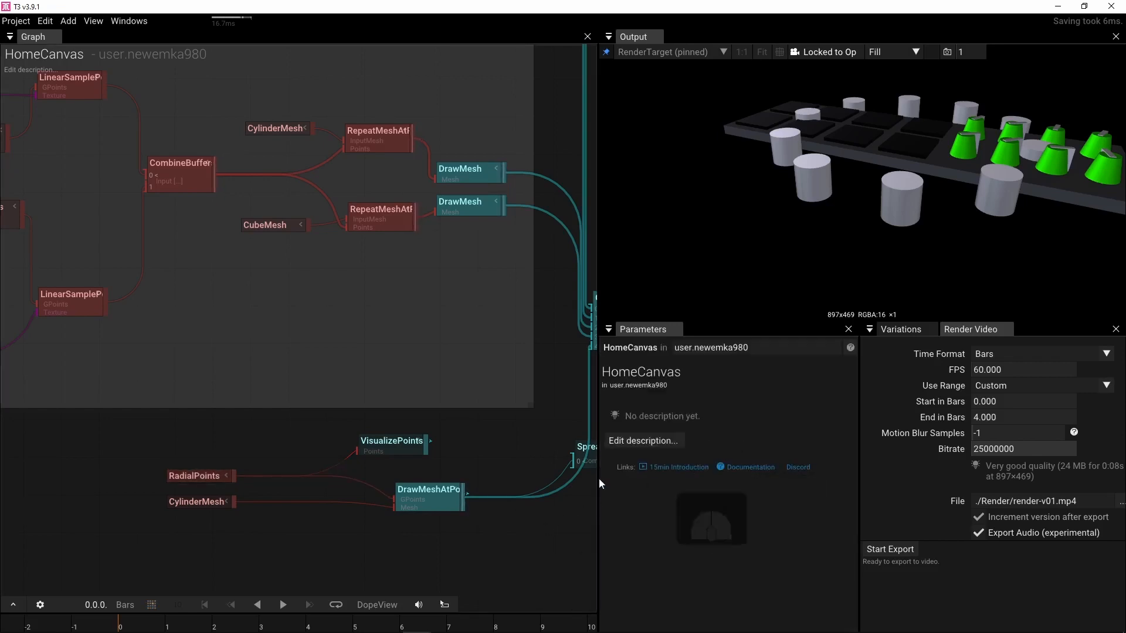
Step: Open the ring by setting the Cycles of RadialPoints to 0.85 and its StartAngle to -45°
left_click(202, 475)
left_click_drag(737, 486, 680, 488)
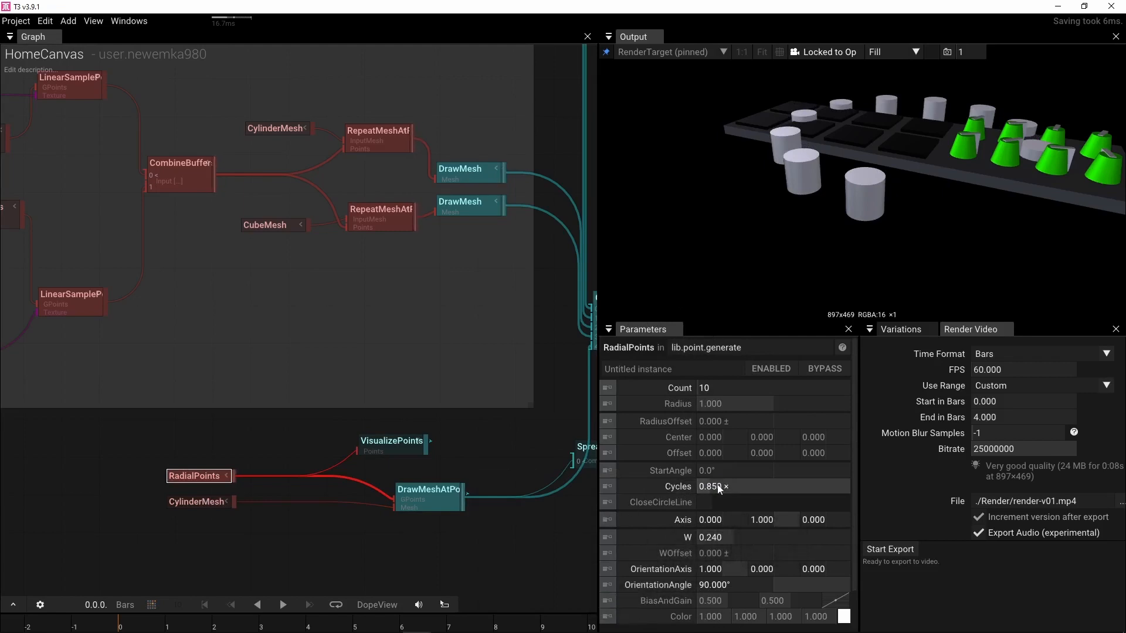
left_click_drag(861, 197, 879, 228)
left_click_drag(864, 210, 913, 203)
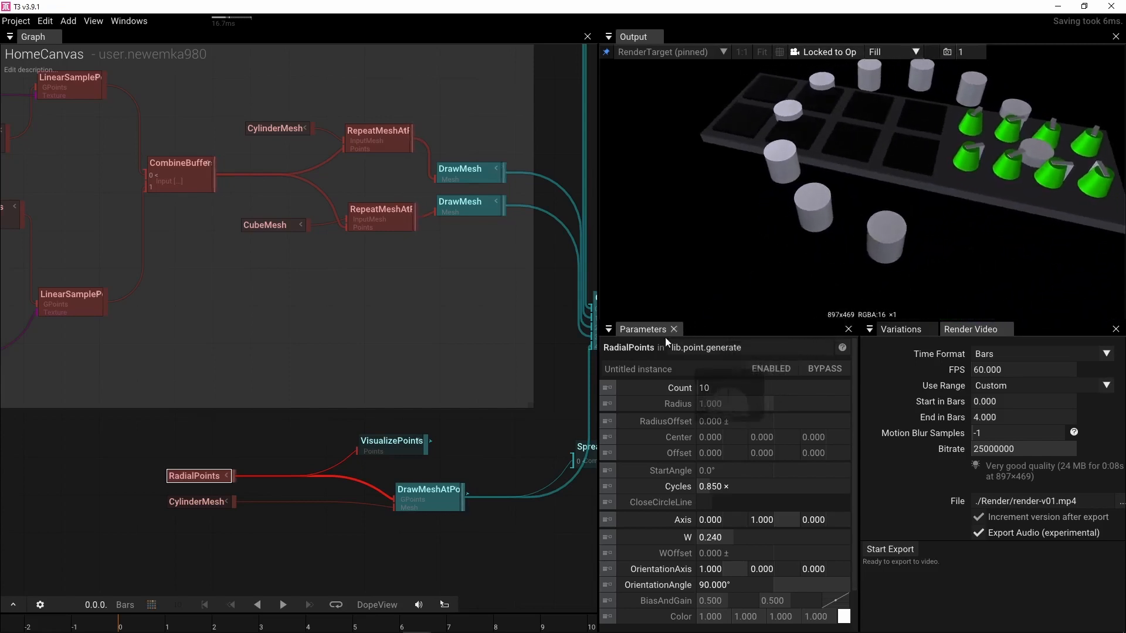
left_click_drag(741, 474, 671, 469)
left_click_drag(906, 149, 870, 189)
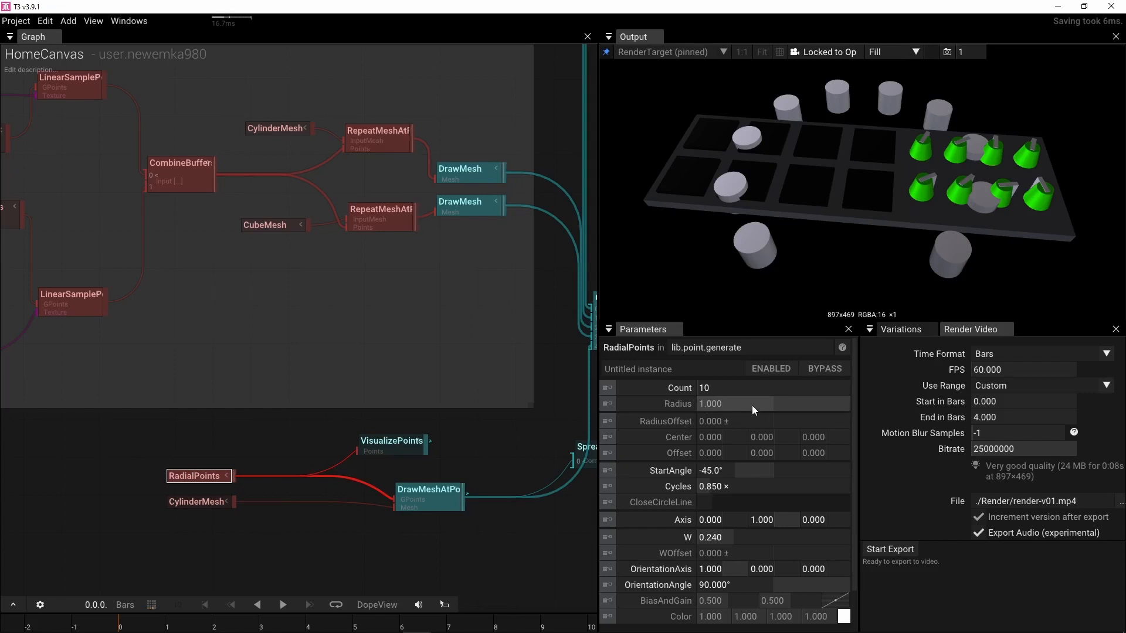
Step: Shrink the RadialPoints ring to Radius 0.12 and W 0.02, and raise its Center Y to 0.1
left_click_drag(752, 406, 663, 392)
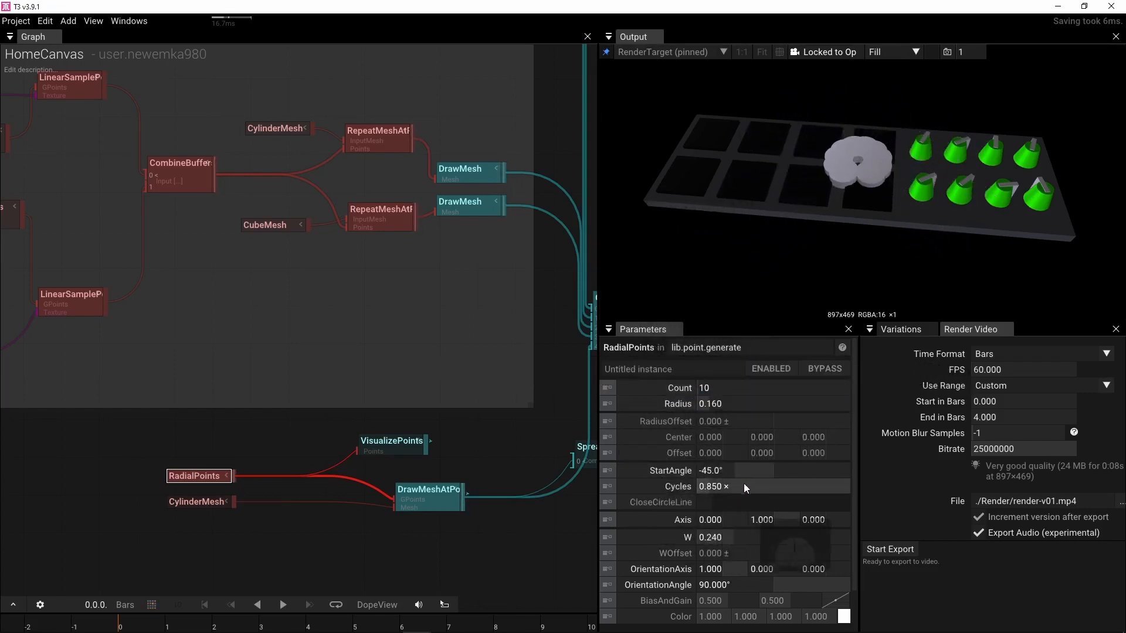
left_click_drag(727, 536, 689, 535)
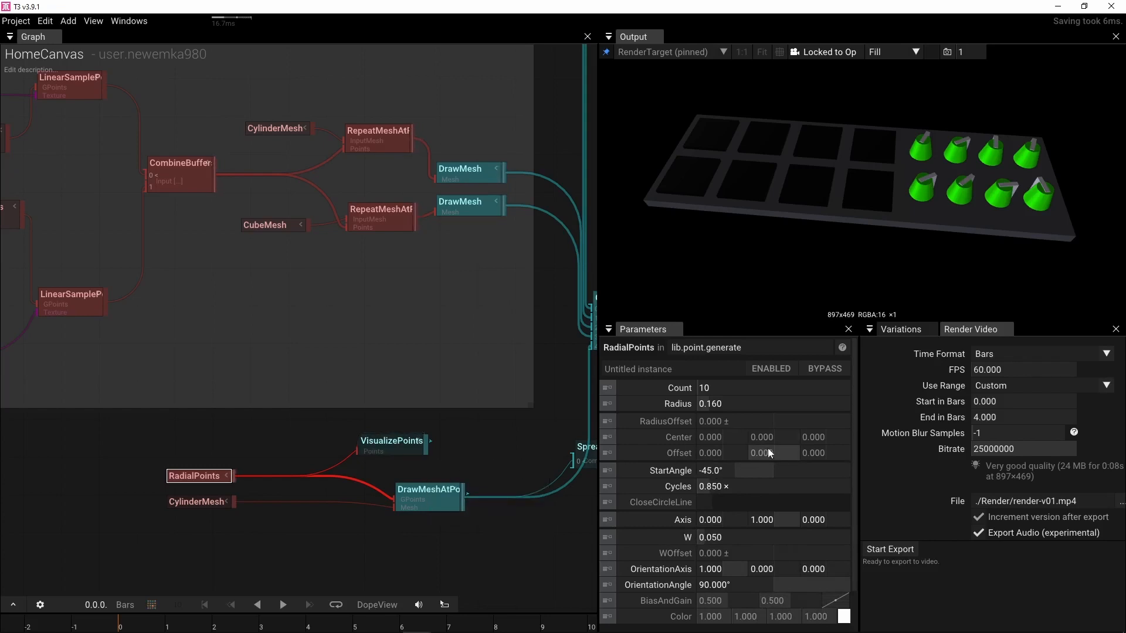
left_click_drag(762, 437, 793, 437)
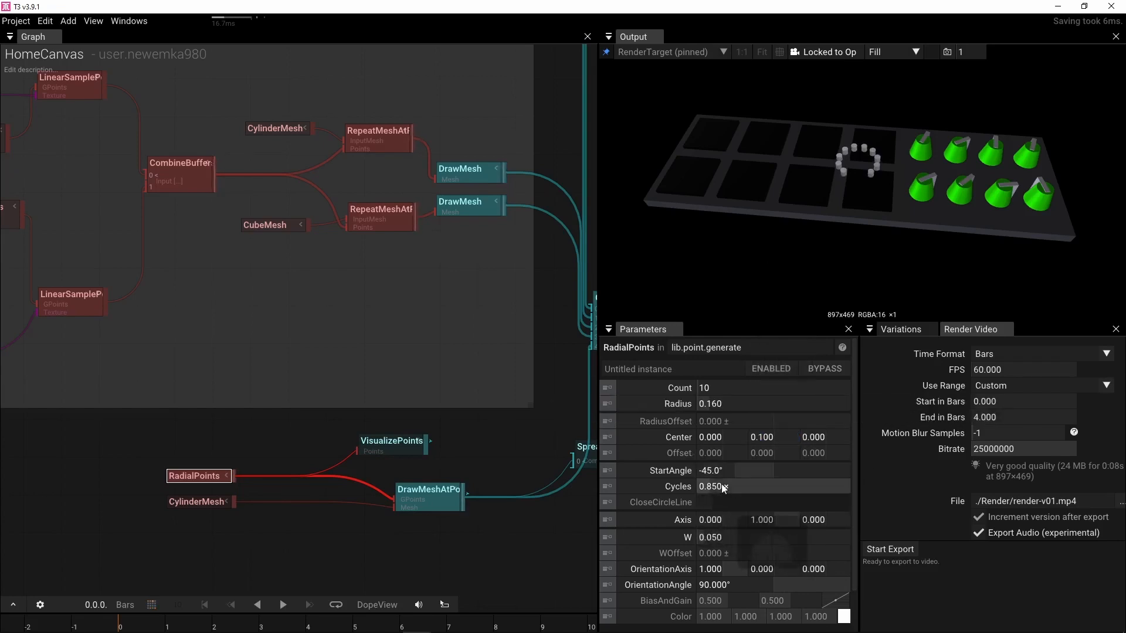
left_click_drag(723, 536, 674, 537)
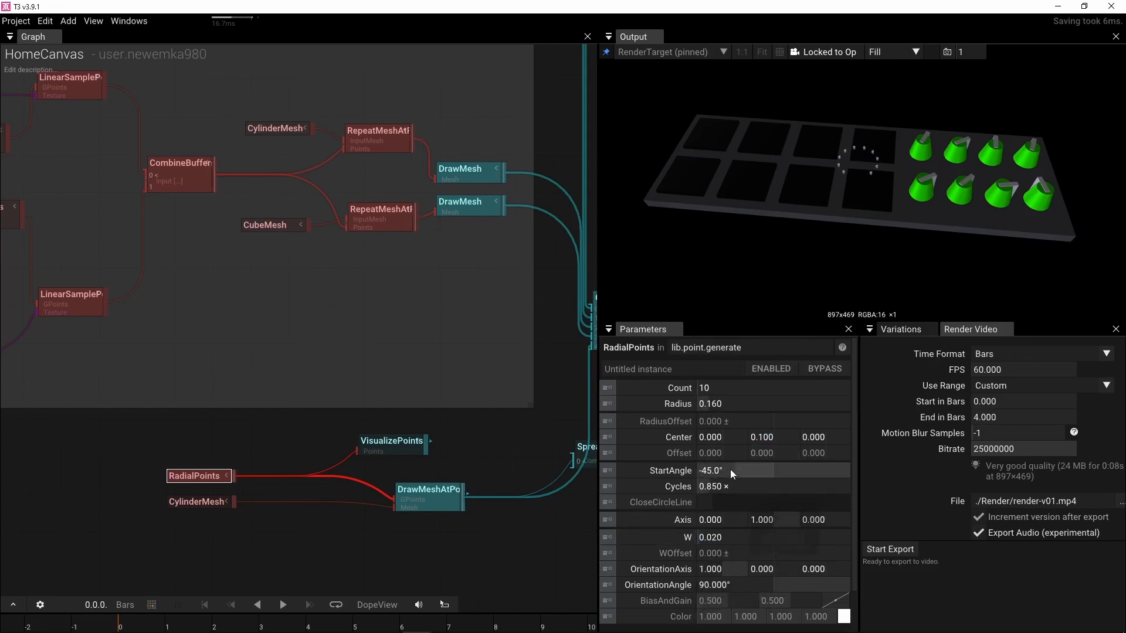
left_click_drag(733, 405, 730, 410)
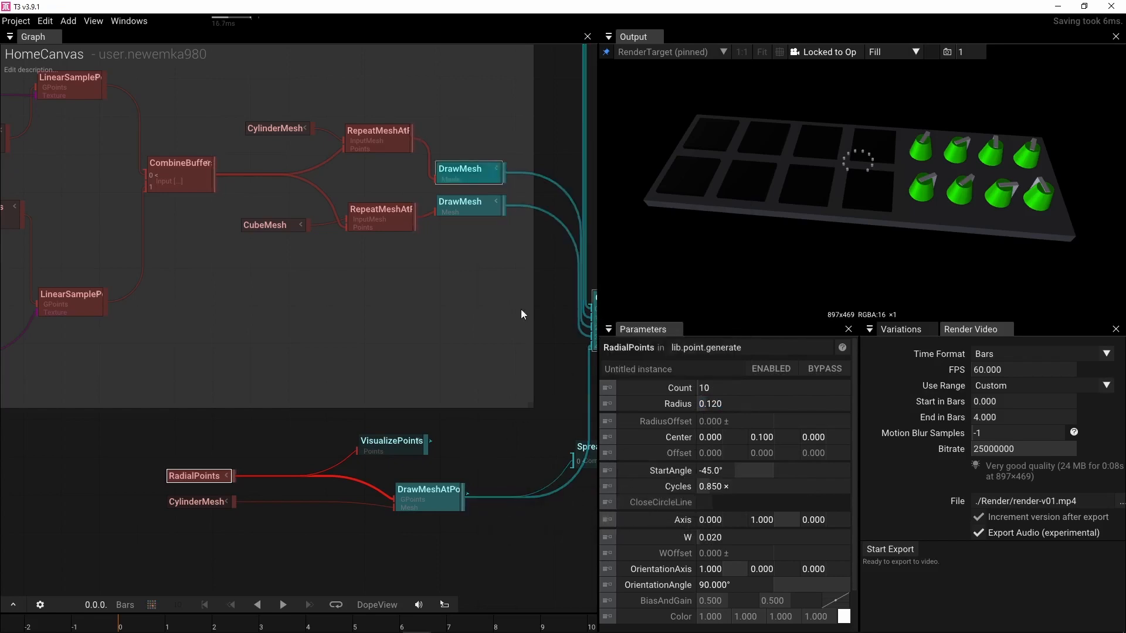
Step: Add a RepeatAtGPoints operator with GridPoints as GTargets and RadialPoints as GPoints, and feed it into DrawMeshAtPoints
right_click_drag(276, 274, 388, 278)
scroll(388, 278, "down", 1)
scroll(362, 288, "down", 1)
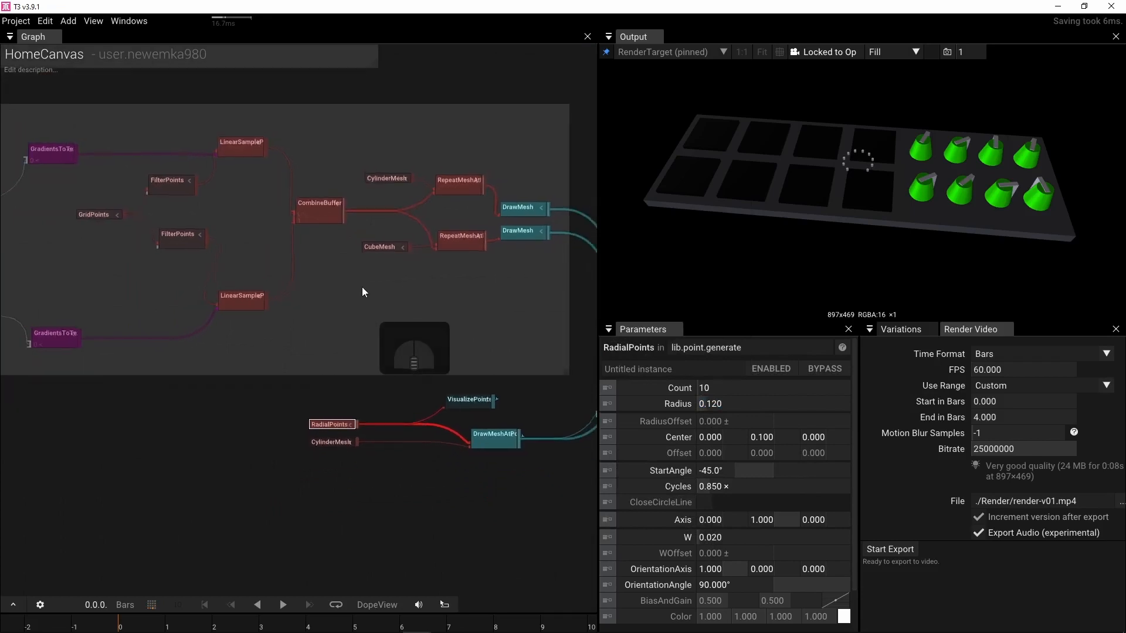
left_click(99, 217)
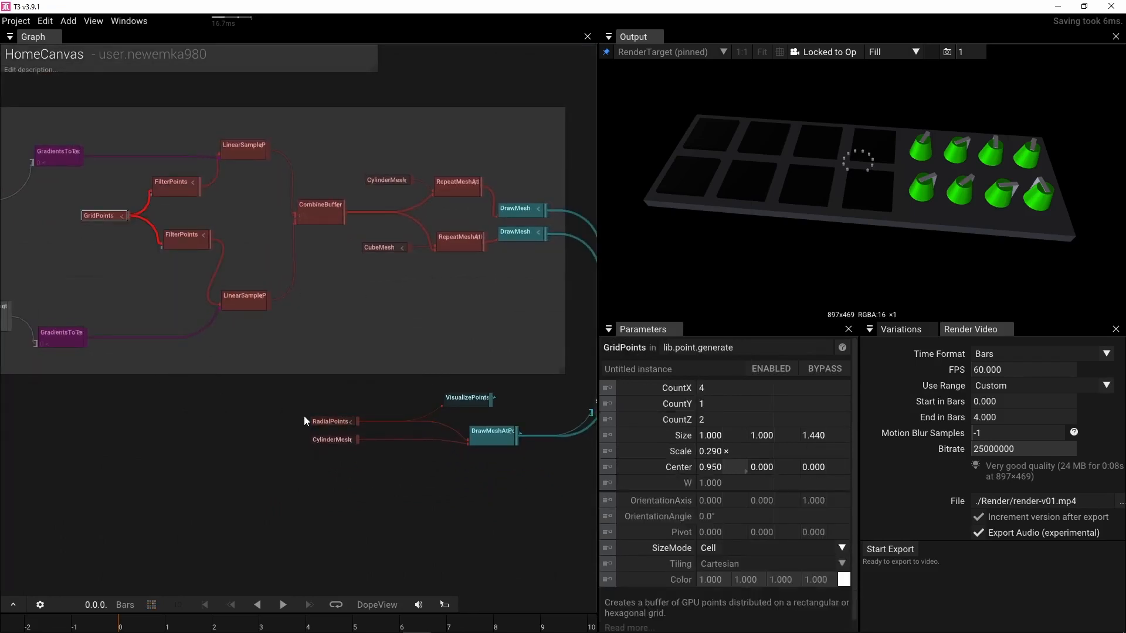
left_click(244, 403)
key("Tab")
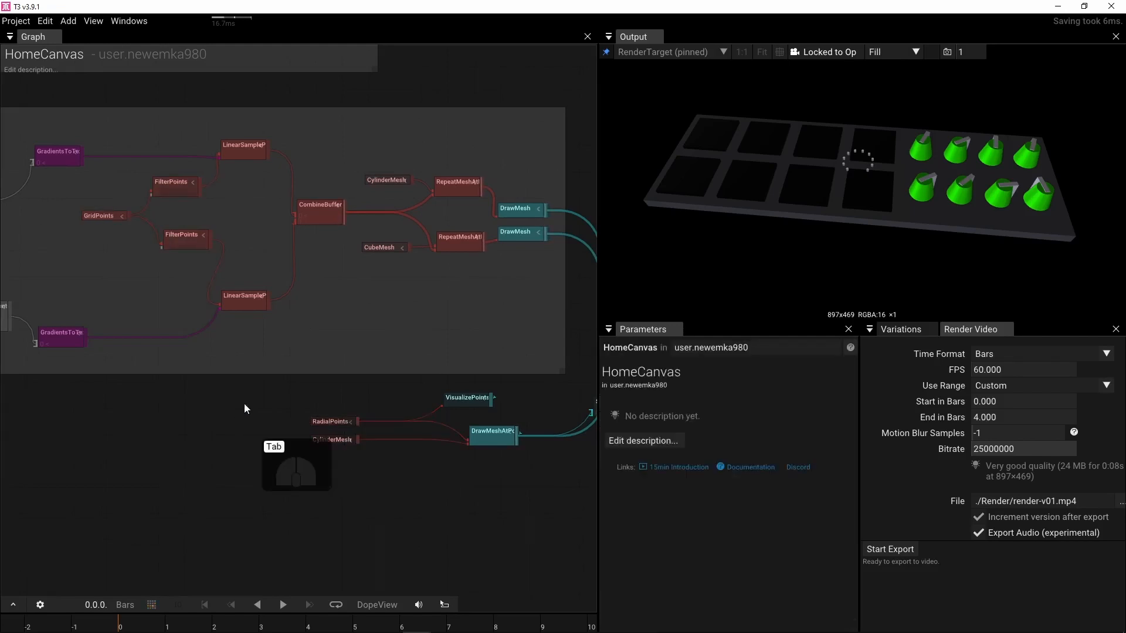
type("repea")
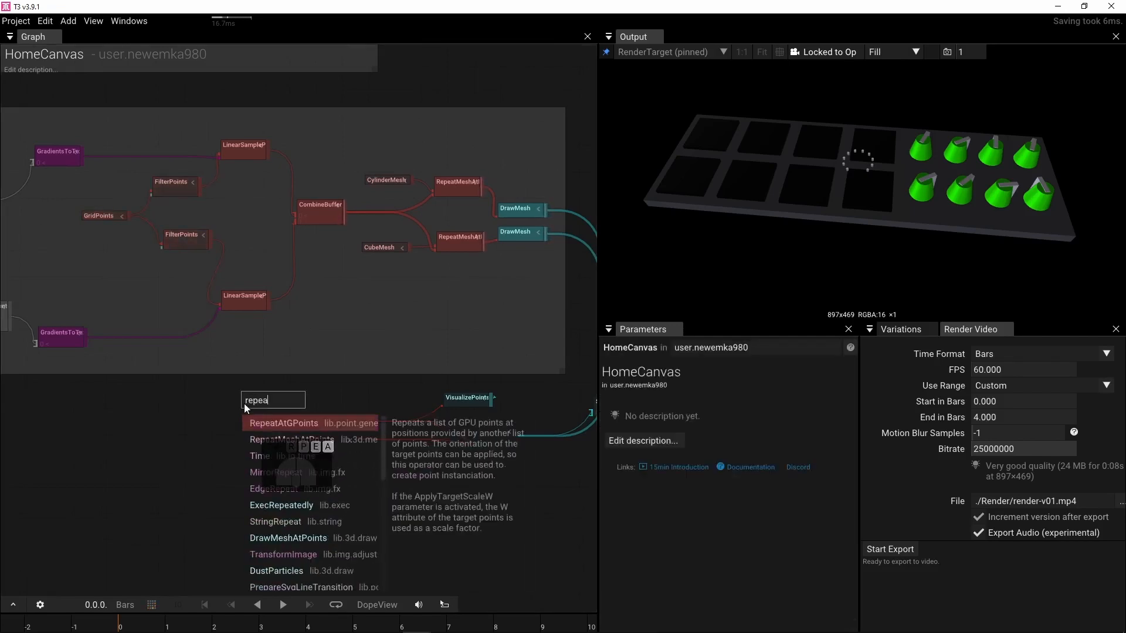
left_click(298, 423)
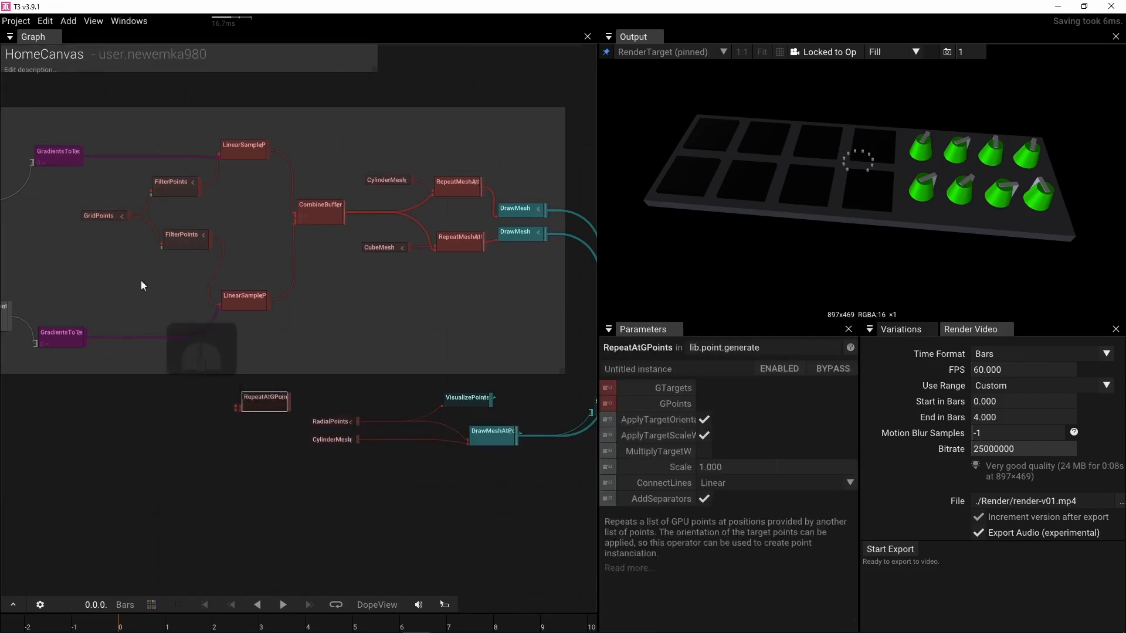
left_click_drag(129, 216, 236, 406)
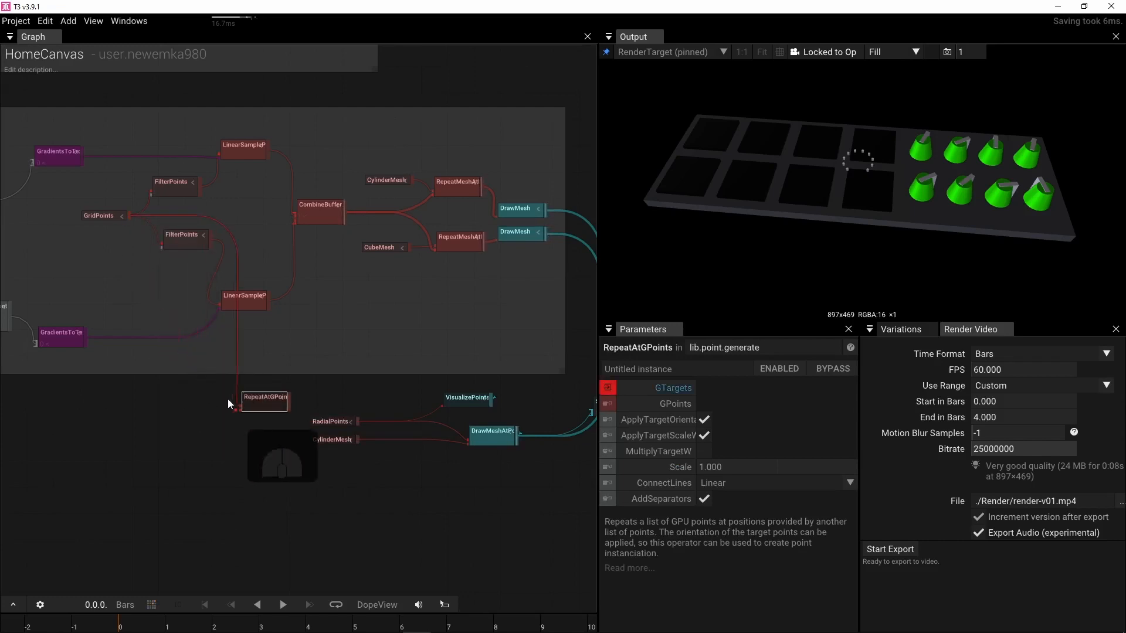
left_click_drag(357, 422, 469, 436)
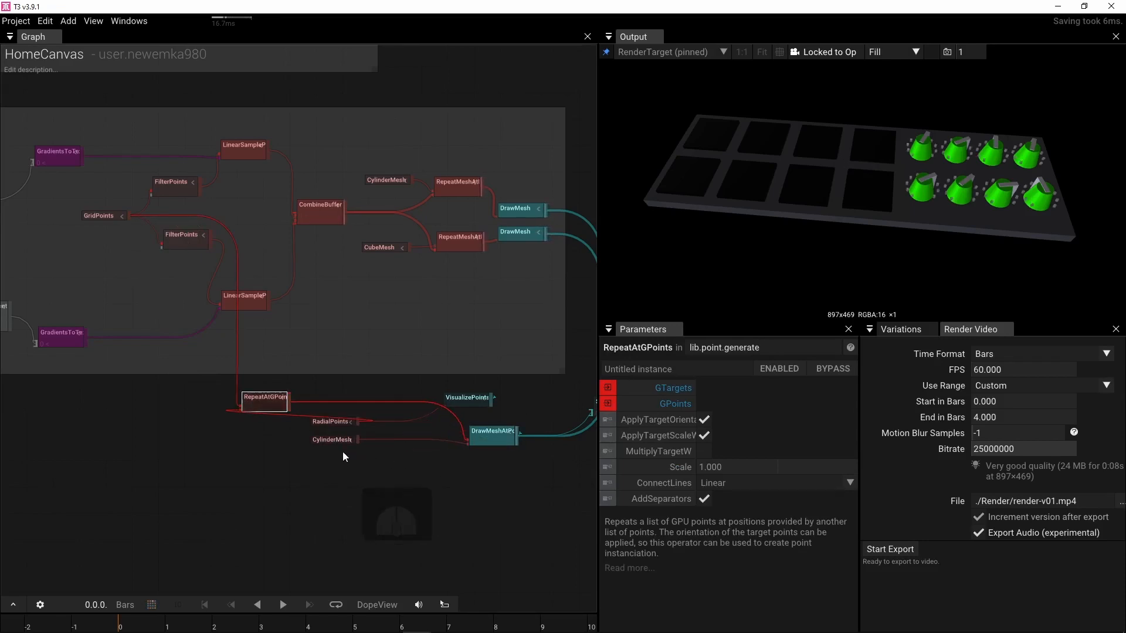
Step: Lower the small cylinders around the knobs by setting the Center Y of RadialPoints to 0.04
scroll(965, 227, "up", 4)
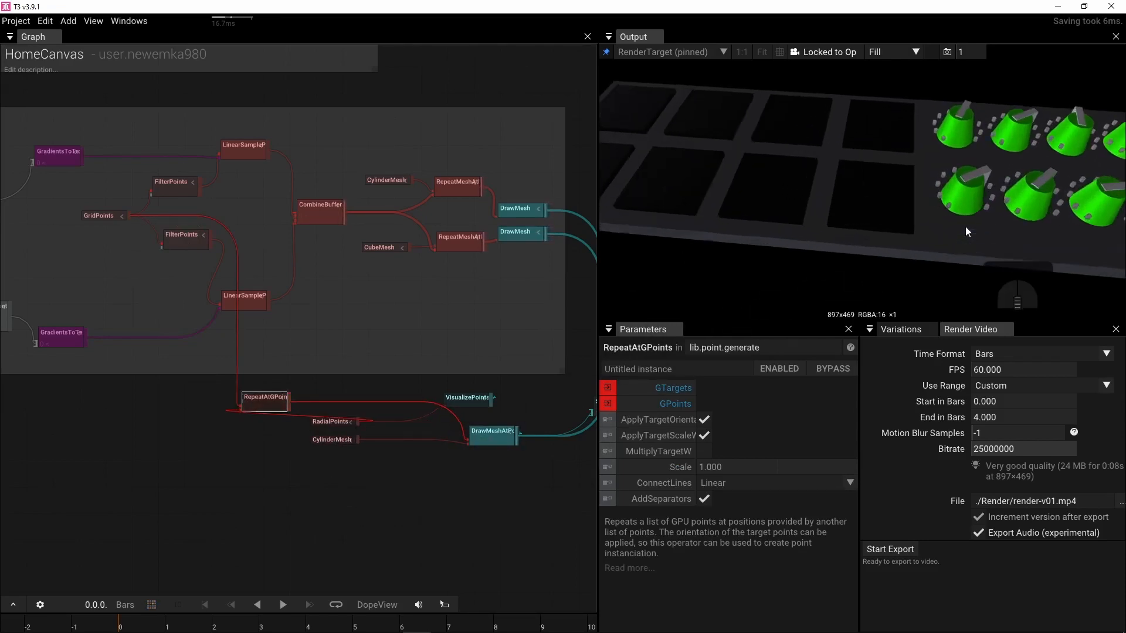
left_click_drag(963, 207, 963, 177)
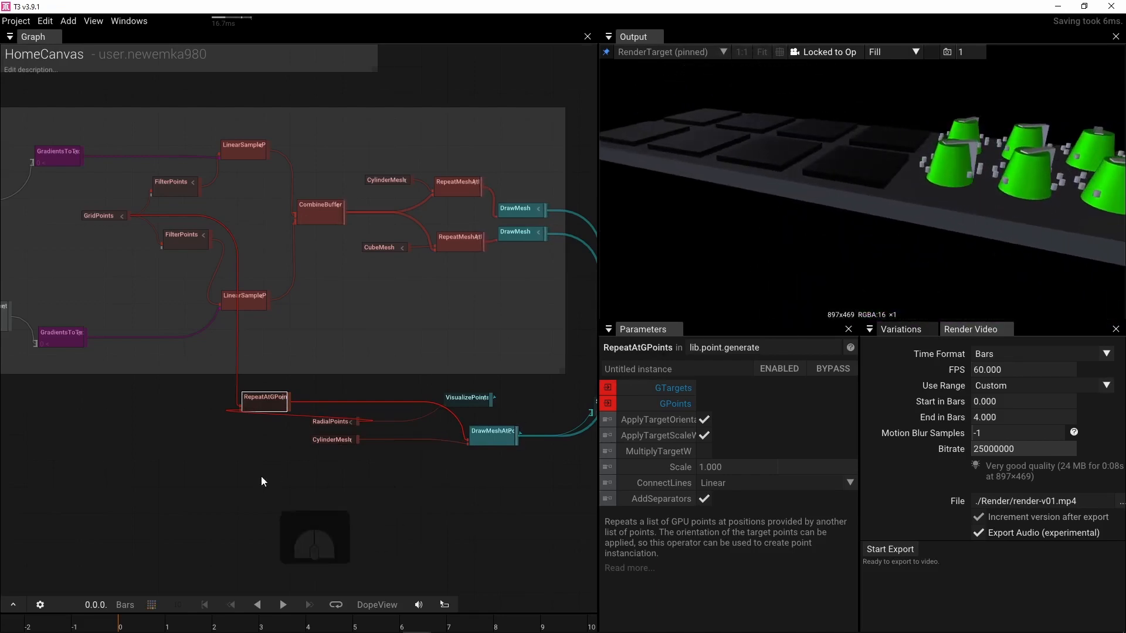
left_click(327, 422)
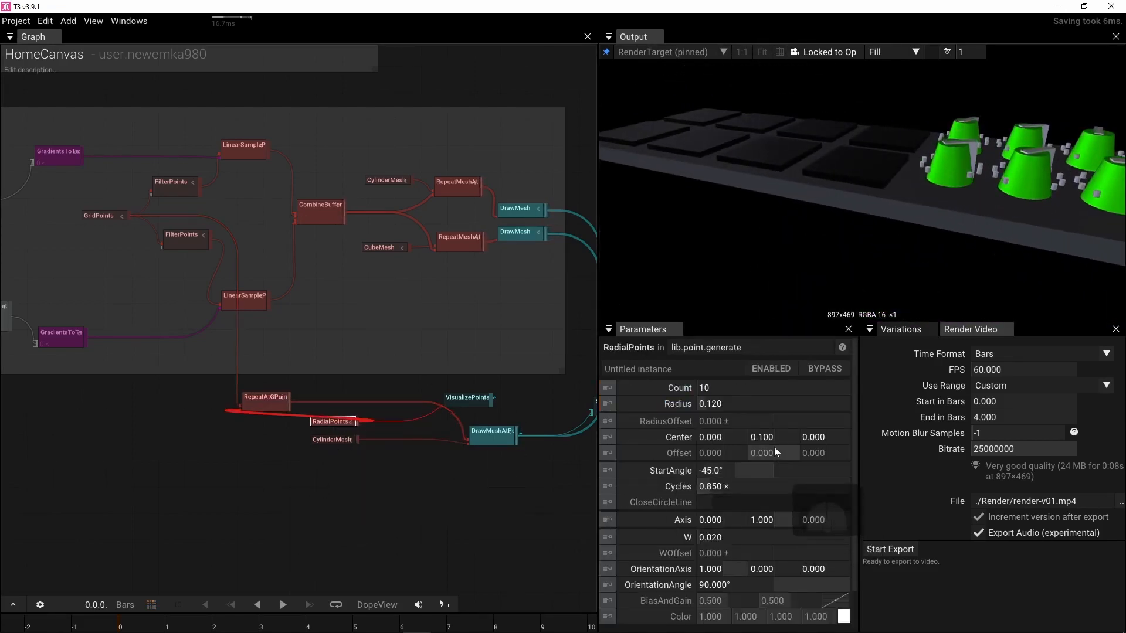
left_click_drag(774, 436, 757, 440)
mouse_move(825, 195)
left_mouse_down()
mouse_move(832, 243)
mouse_move(787, 196)
mouse_move(863, 198)
mouse_move(721, 181)
mouse_move(830, 196)
mouse_move(839, 224)
mouse_move(851, 216)
mouse_move(845, 199)
mouse_move(809, 197)
left_mouse_up()
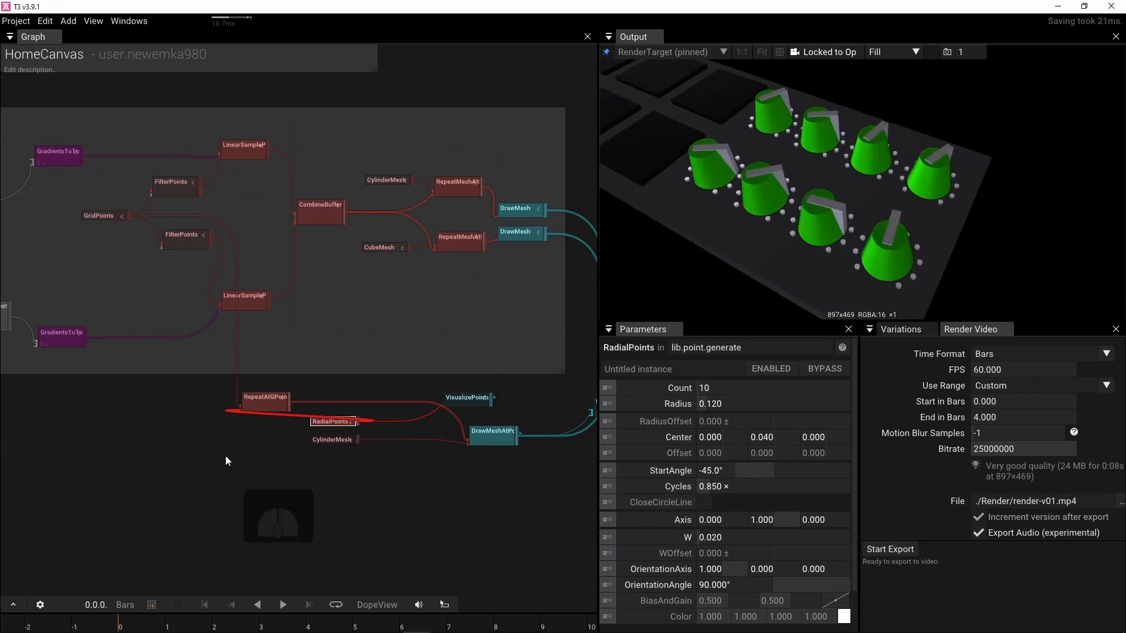
Step: Tidy the graph by spacing out the RepeatAtGPoints, RadialPoints and CylinderMesh operators in front of DrawMeshAtPoints
left_click_drag(262, 404, 319, 407)
left_click_drag(343, 444, 300, 449)
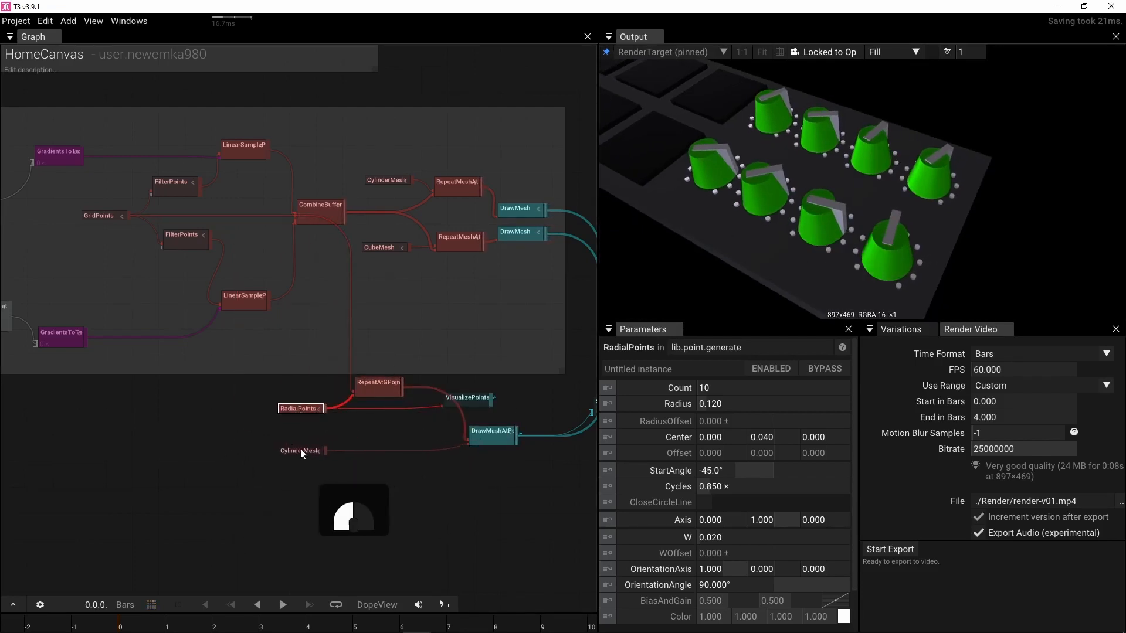
scroll(397, 428, "up", 3)
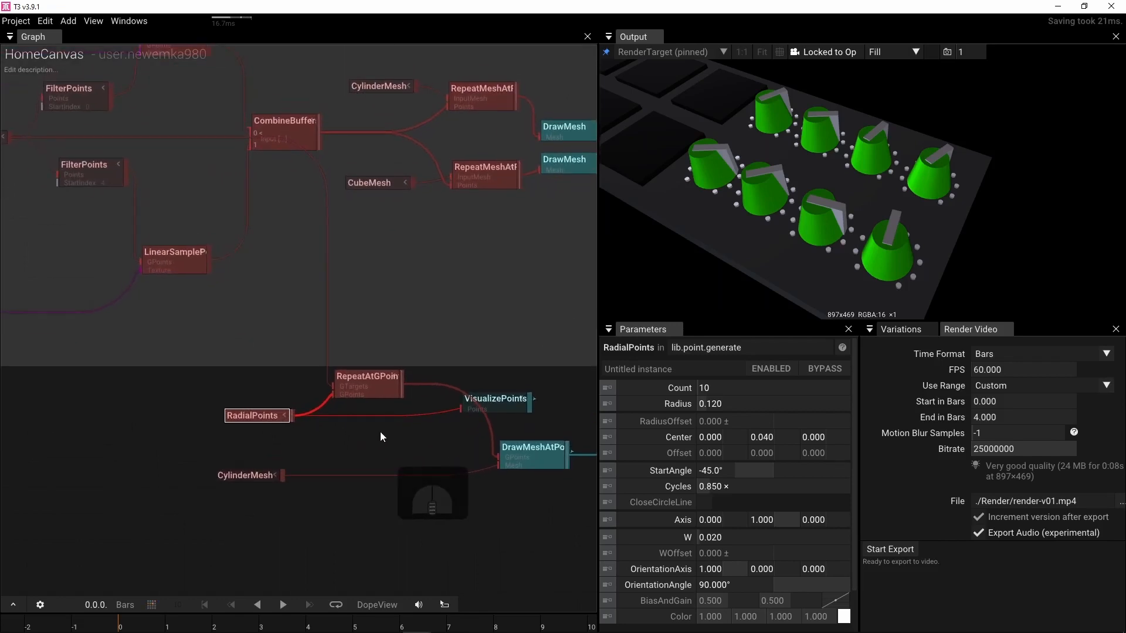
scroll(380, 431, "up", 2)
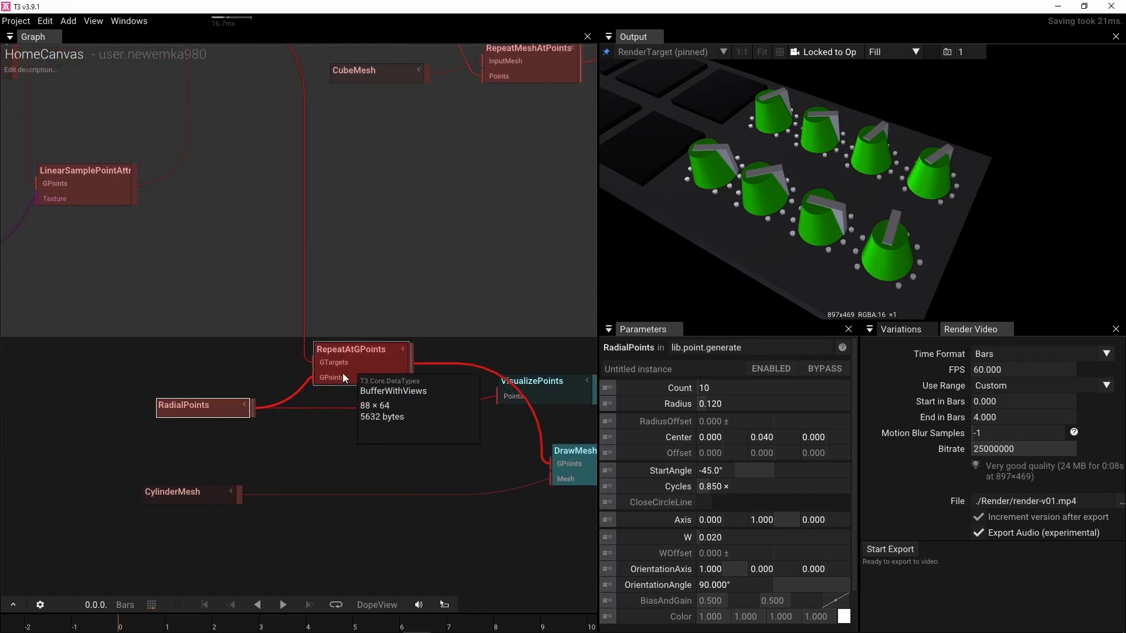
left_click_drag(342, 373, 345, 449)
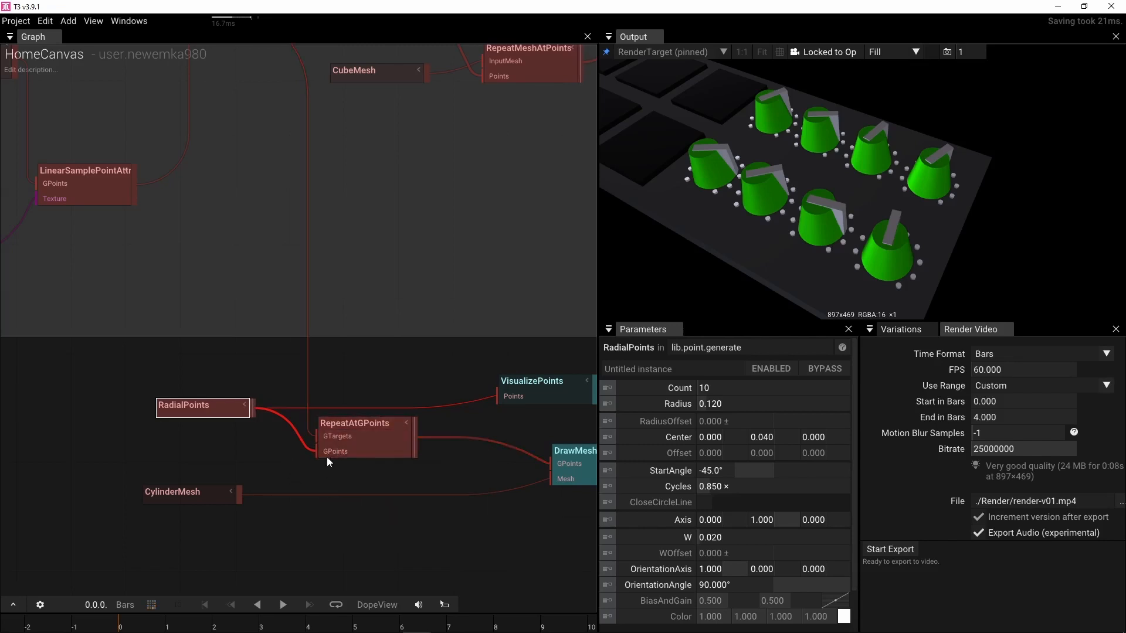
Step: Add a RenderTarget operator in the empty graph area below CylinderMesh
right_click_drag(383, 475, 237, 474)
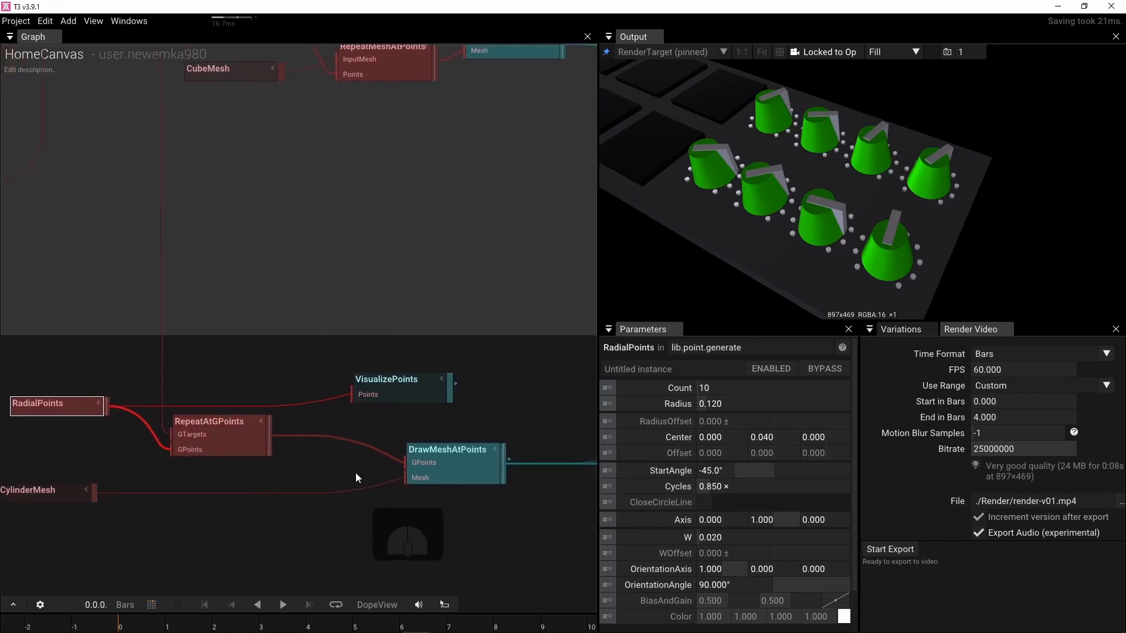
scroll(356, 473, "down", 3)
right_click_drag(469, 460, 421, 451)
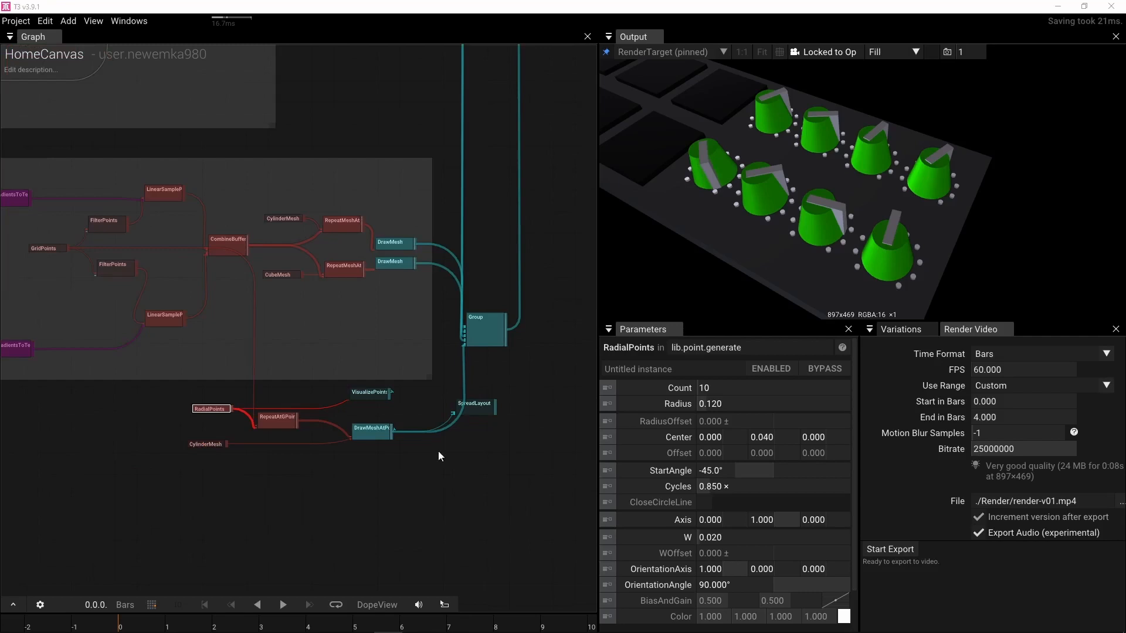
right_click_drag(237, 463, 336, 480)
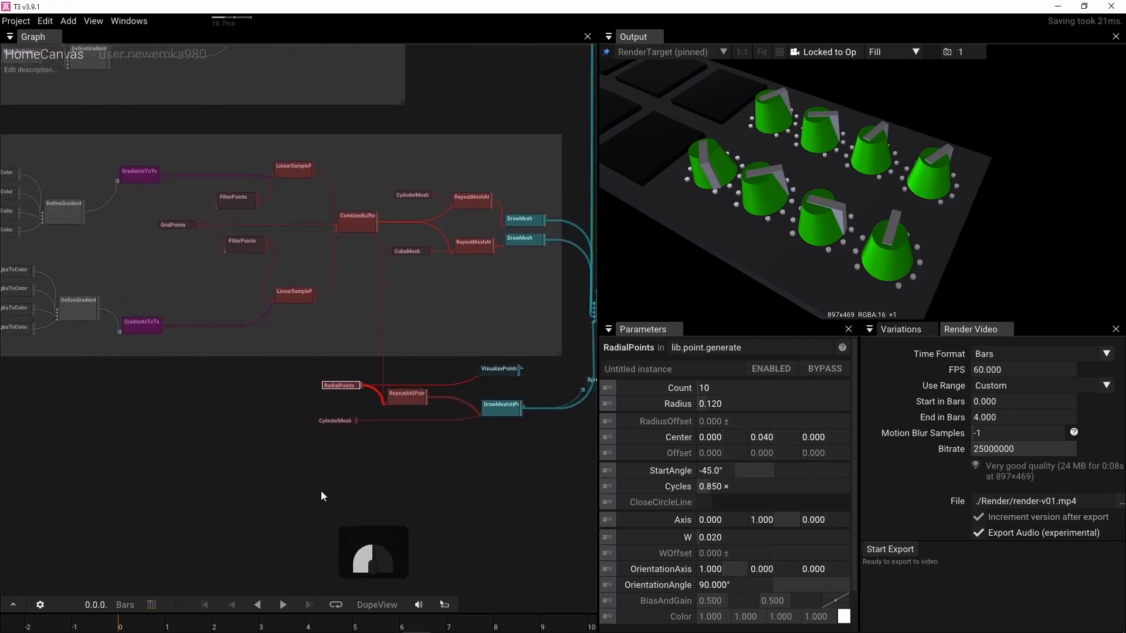
double_click(322, 491)
type("render")
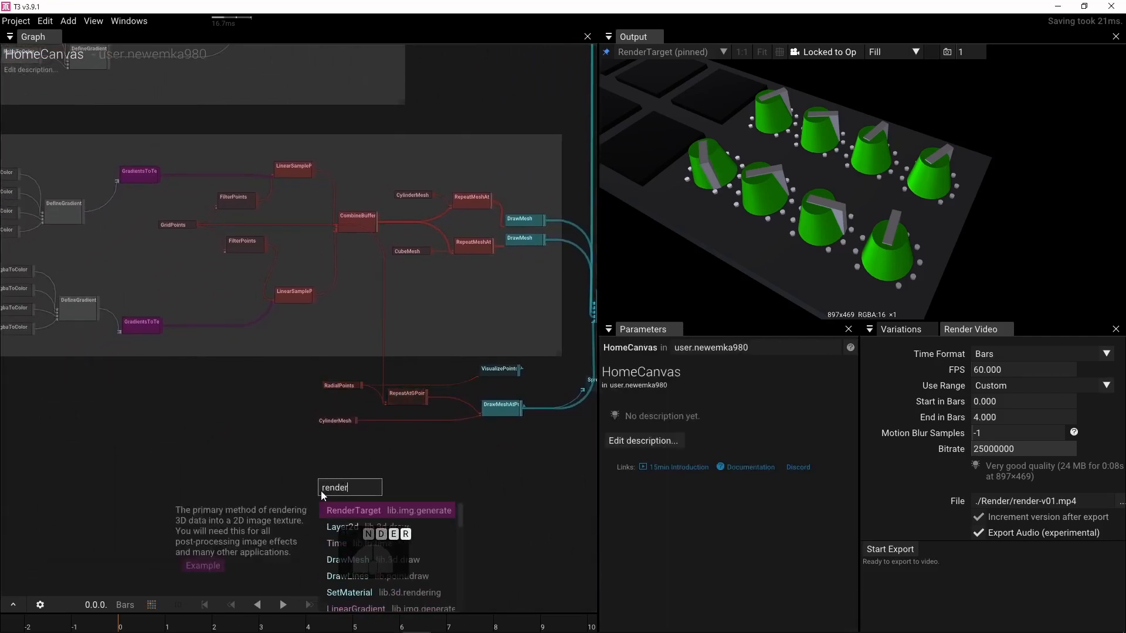
left_click(351, 509)
scroll(396, 461, "up", 2)
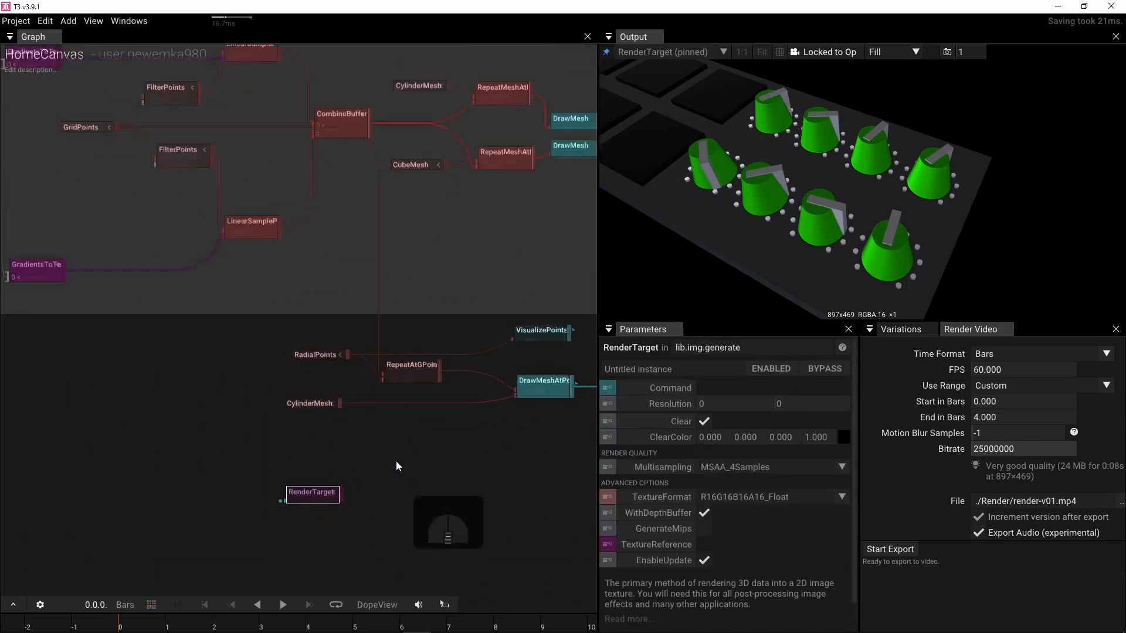
left_click_drag(275, 505, 291, 454)
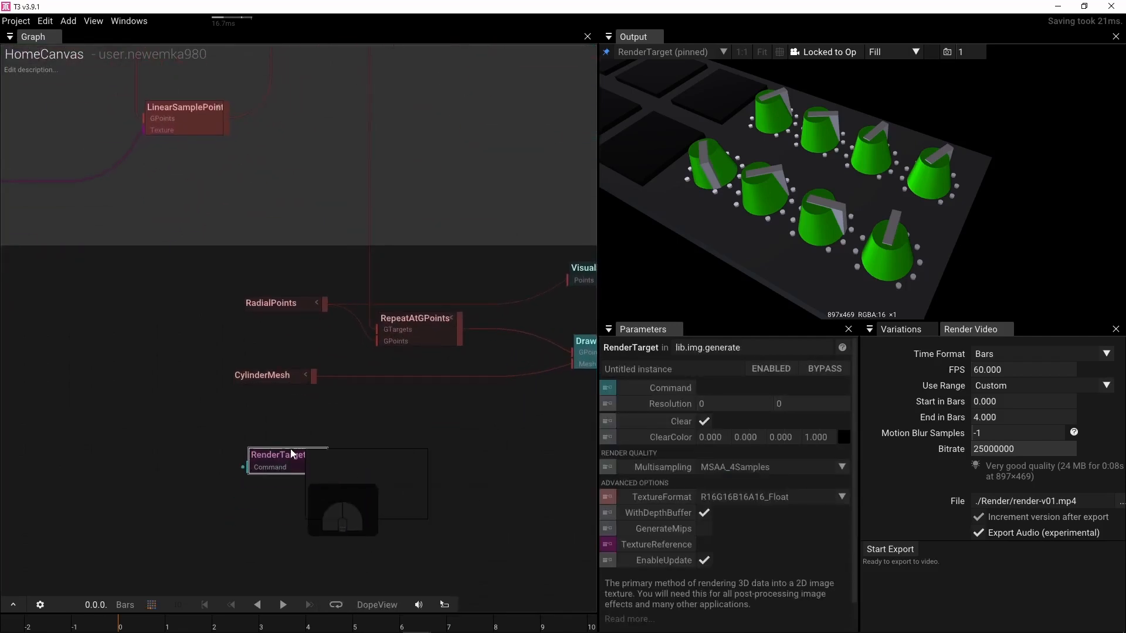
Step: Duplicate the LinearSamplePointAttributes operator into the lower graph area and insert the copy between RepeatAtGPoints and DrawMeshAtPoints
scroll(362, 424, "down", 2)
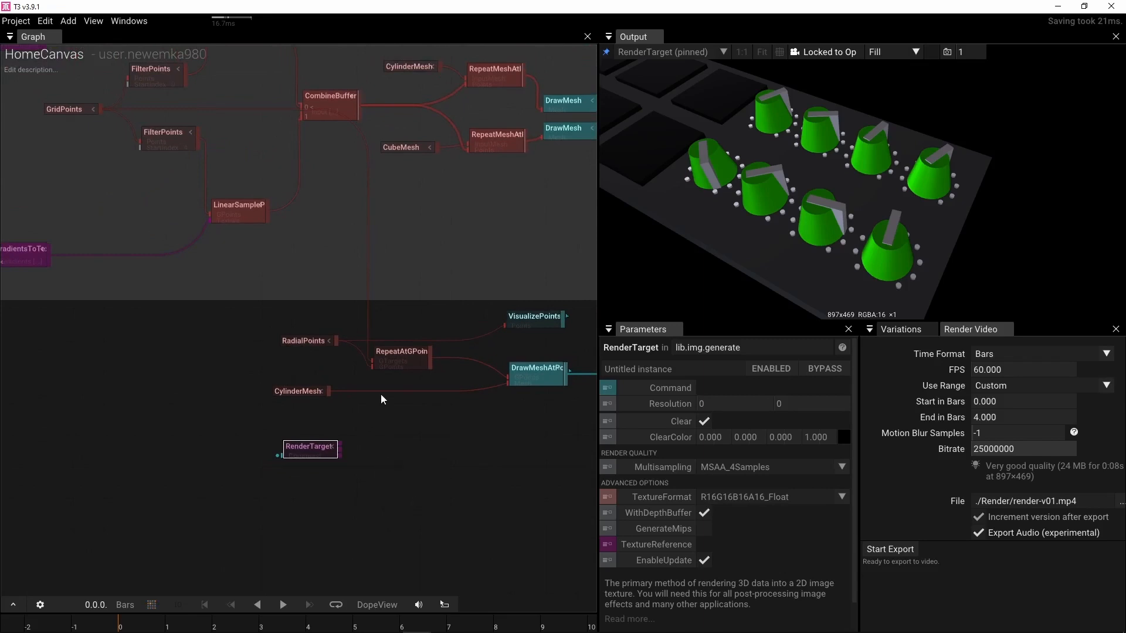
left_click_drag(379, 363, 340, 367)
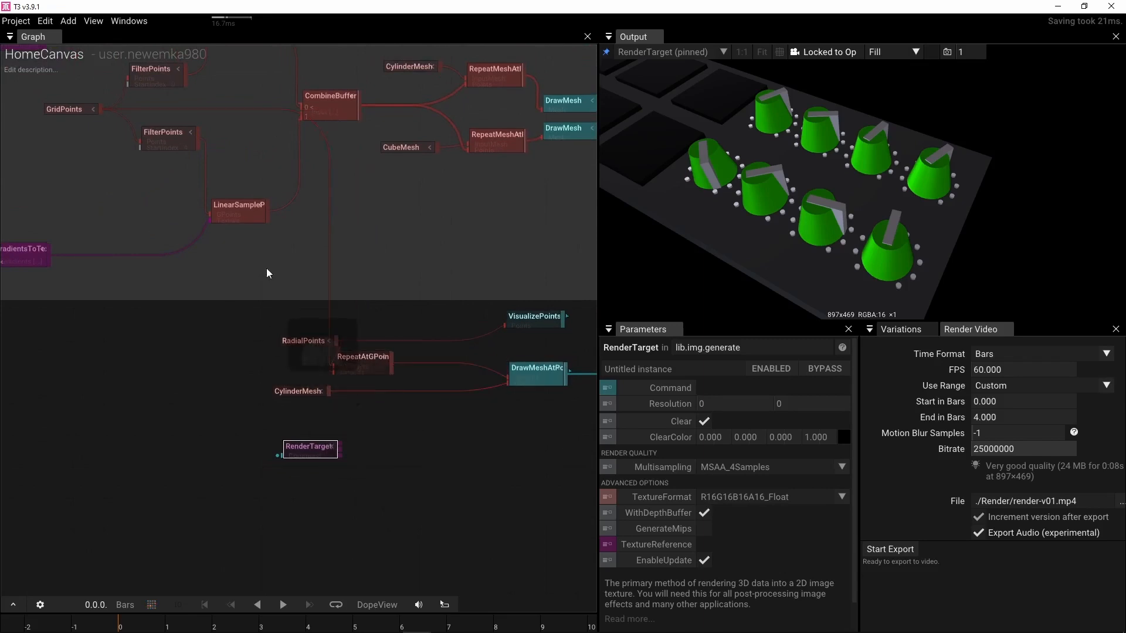
left_click(237, 211)
key("ctrl+c")
key("ctrl+v")
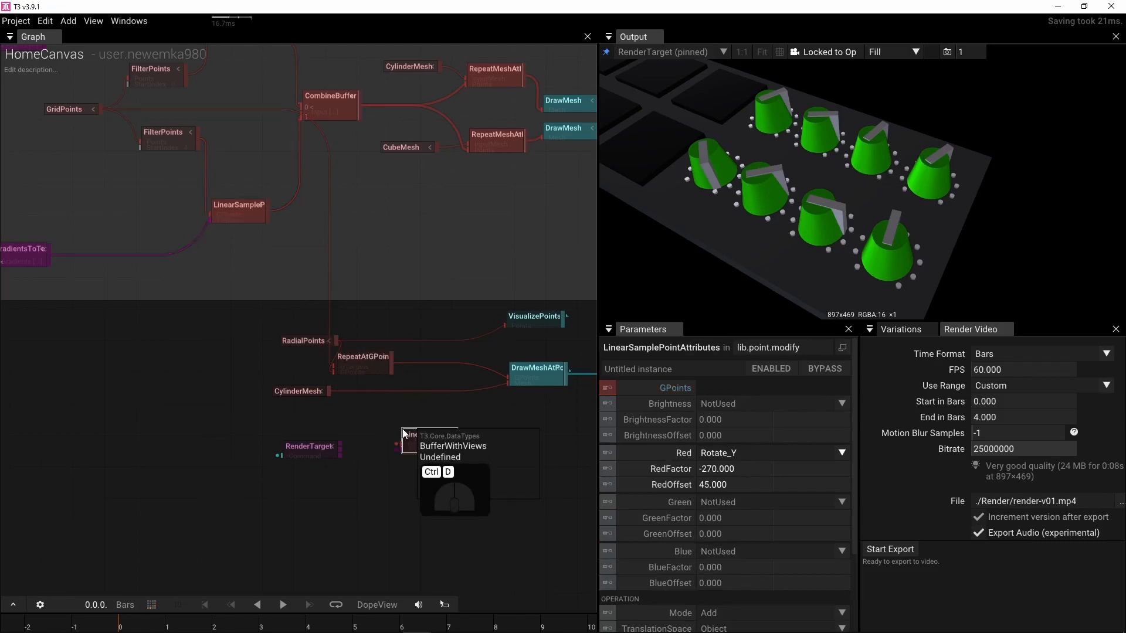
left_click_drag(392, 371, 481, 373)
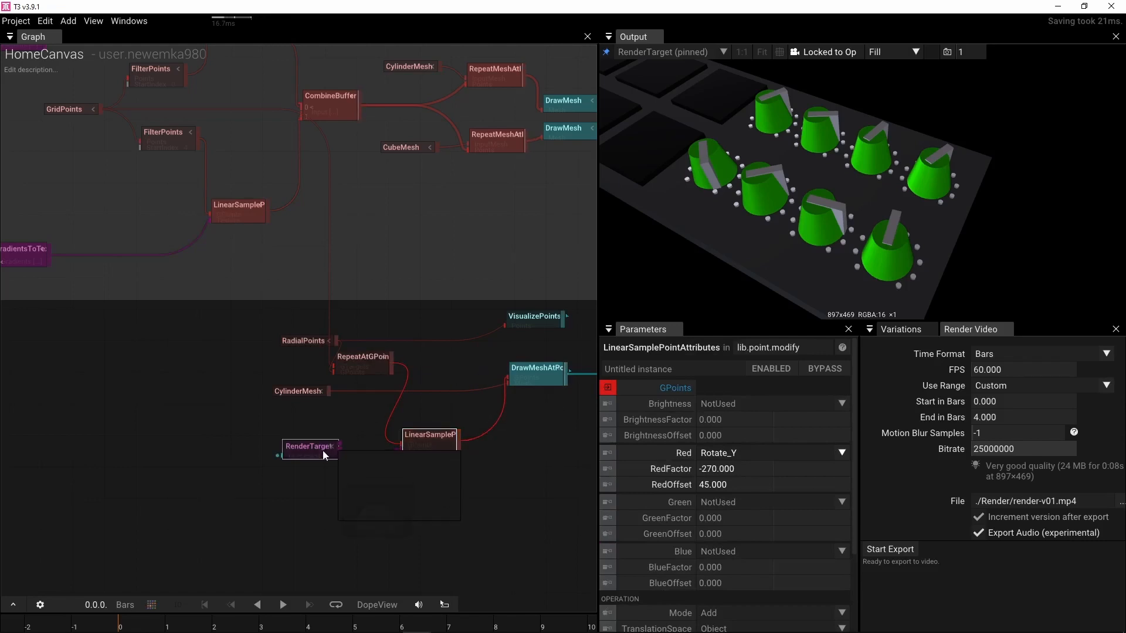
Step: Feed the RenderTarget into the Texture input of the copied LinearSamplePointAttributes and review its parameters
left_click_drag(315, 456, 400, 449)
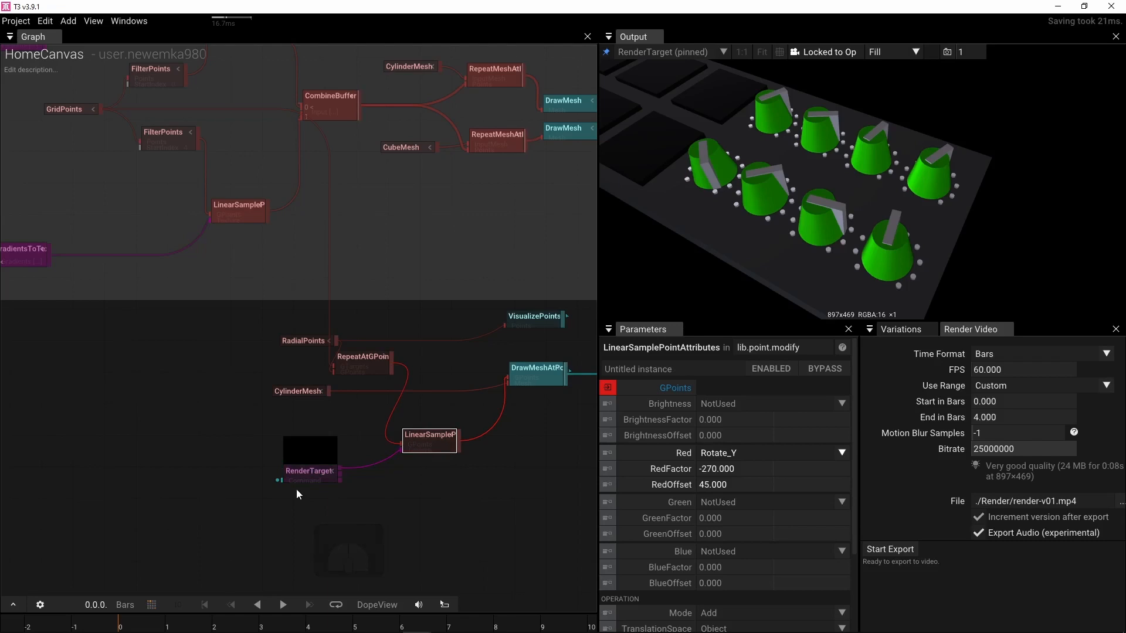
scroll(767, 477, "down", 3)
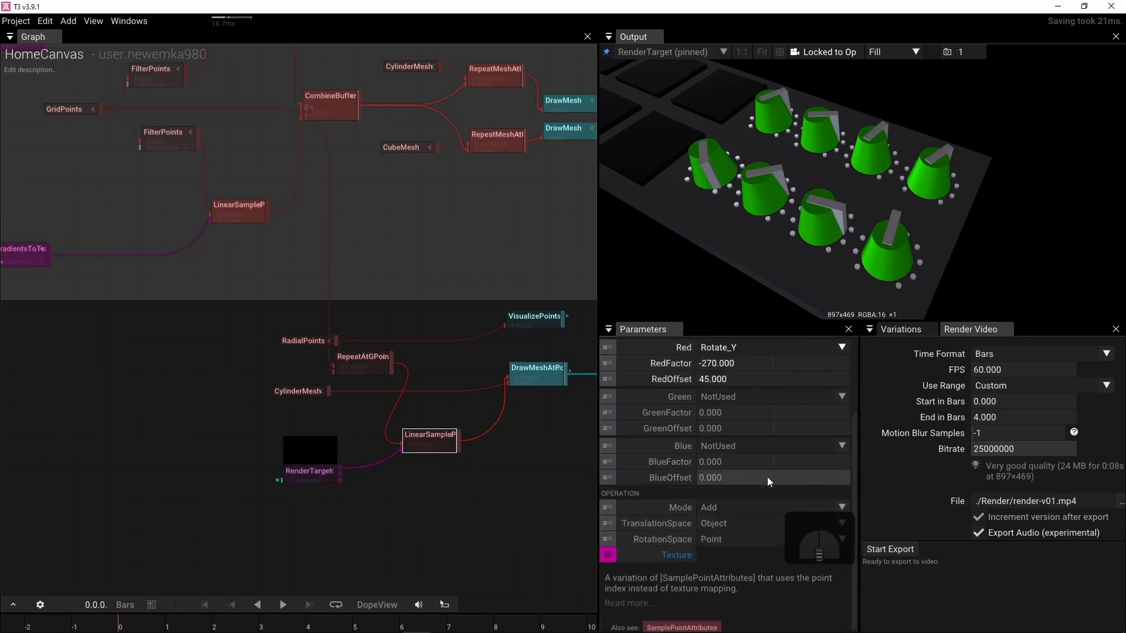
scroll(767, 477, "up", 3)
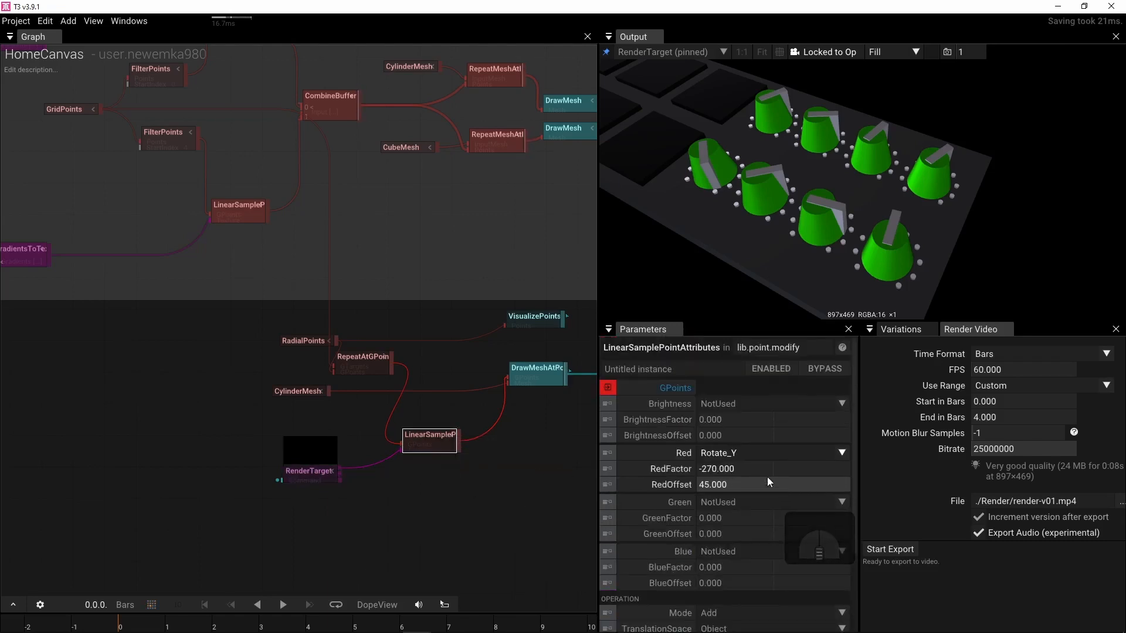
scroll(767, 477, "down", 3)
scroll(767, 477, "up", 3)
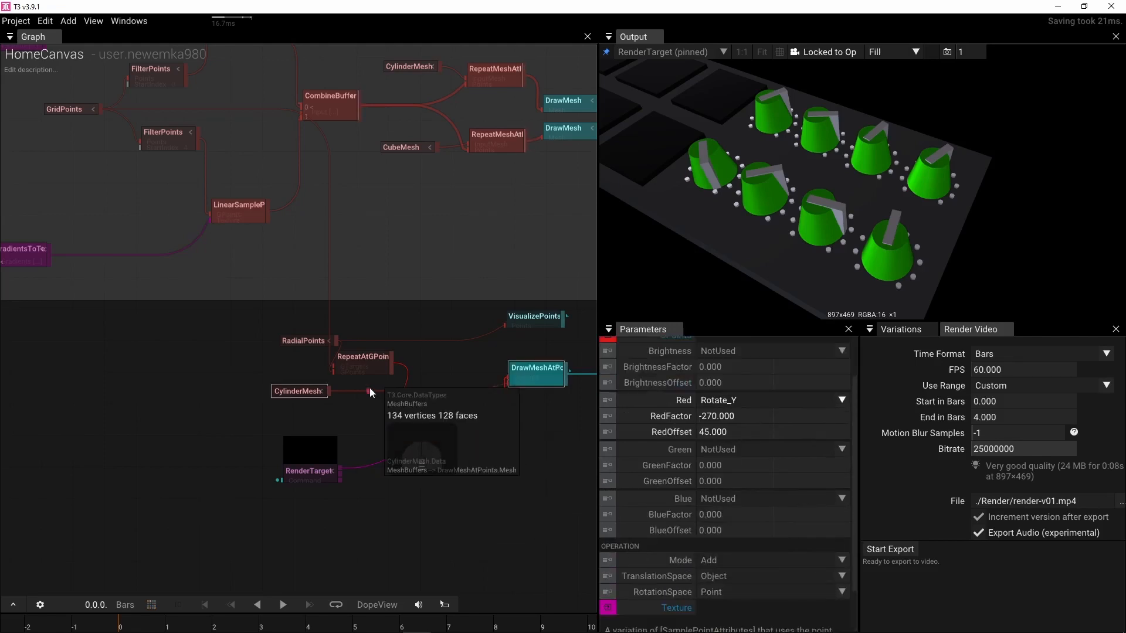
left_click(445, 482)
key("shift+a")
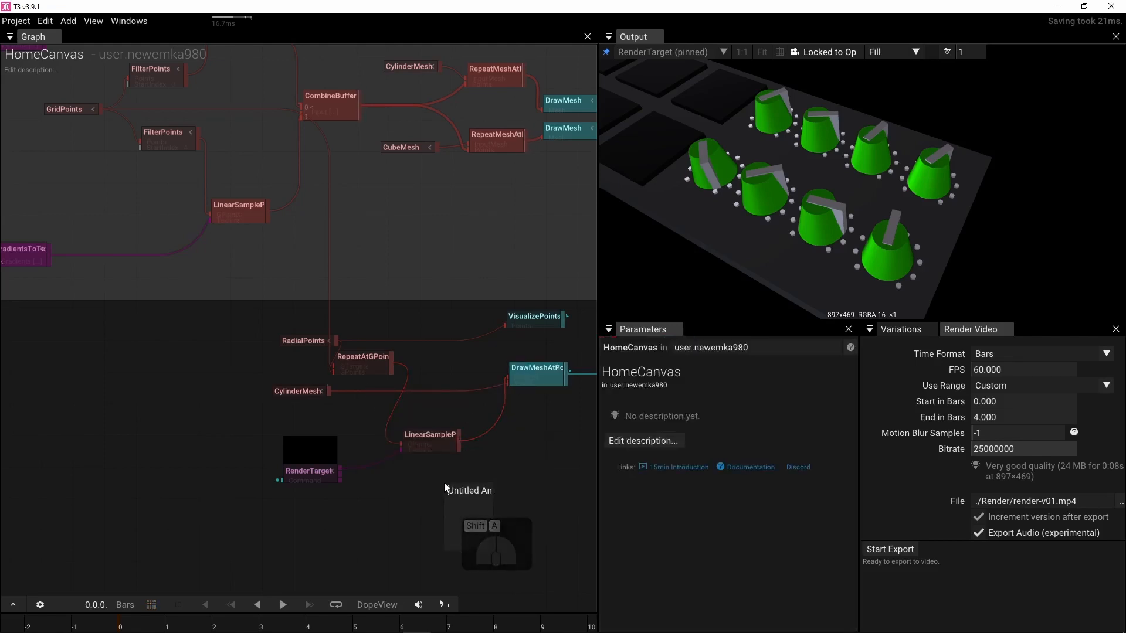
left_click_drag(434, 479, 536, 585)
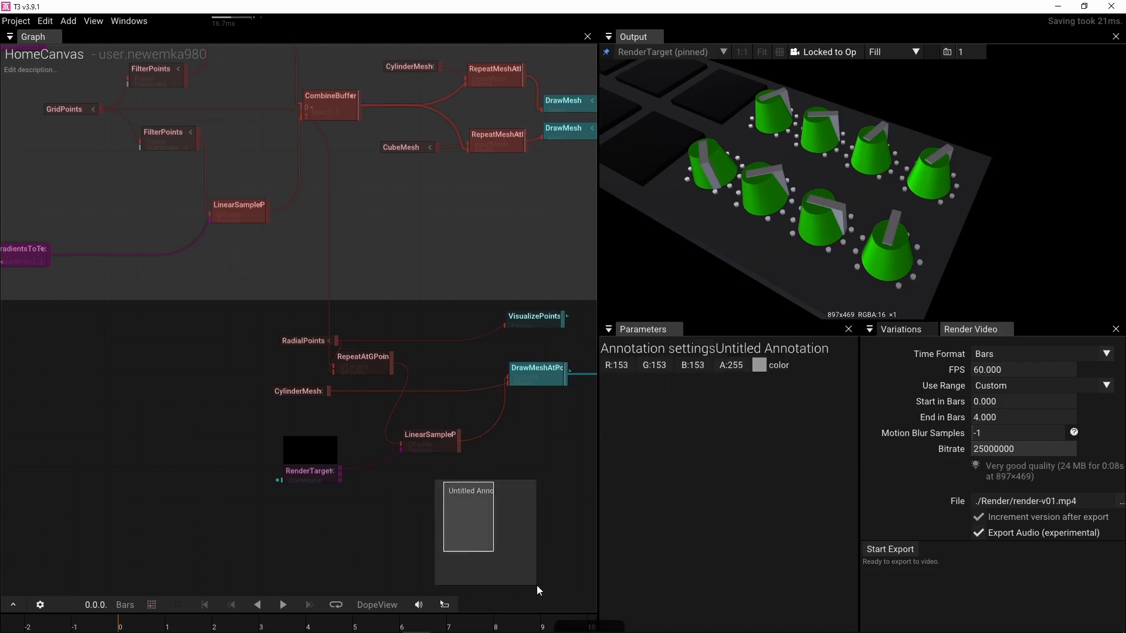
key("Delete")
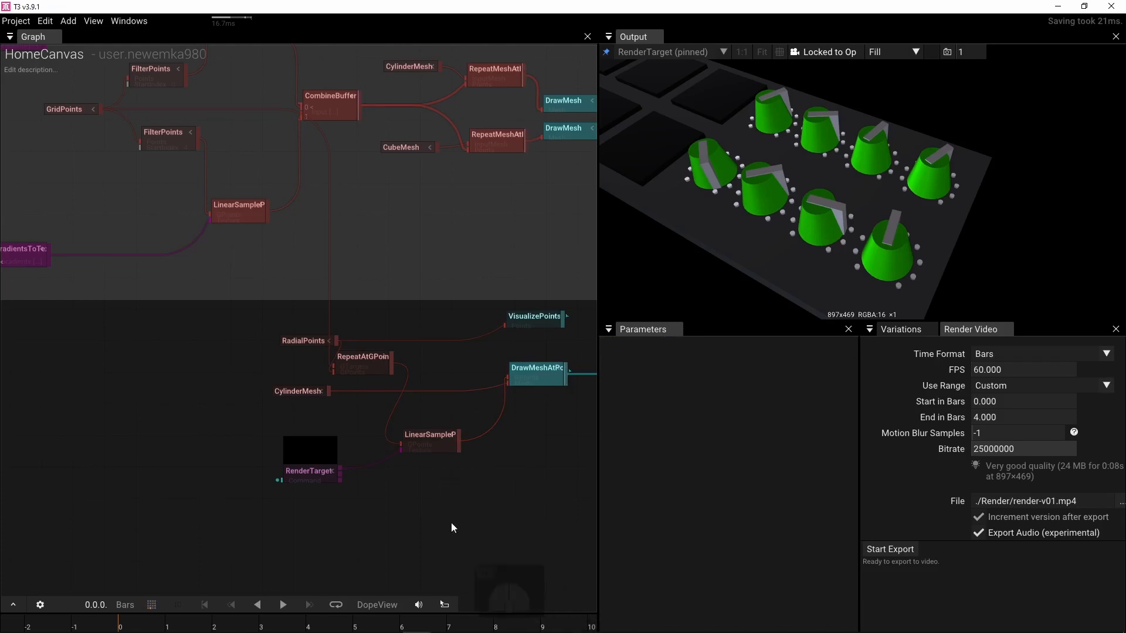
Step: Add a SpreadPointAttributes operator and insert it between RepeatAtGPoints and DrawMeshAtPoints, in place of LinearSamplePointAttributes
left_click(444, 511)
key("Tab")
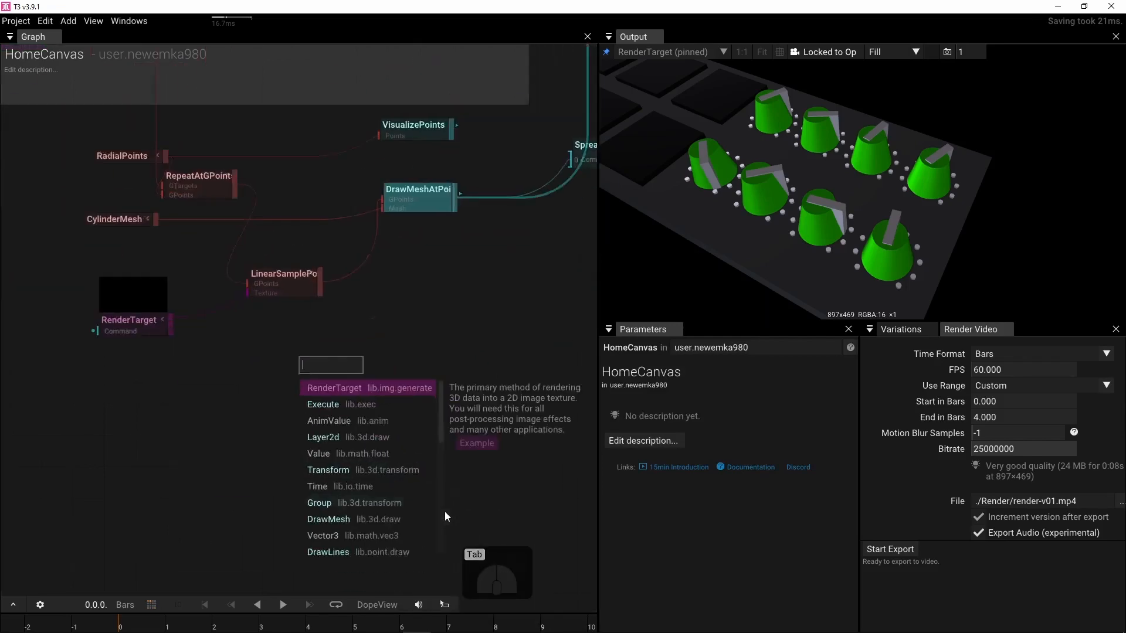
type("sprea")
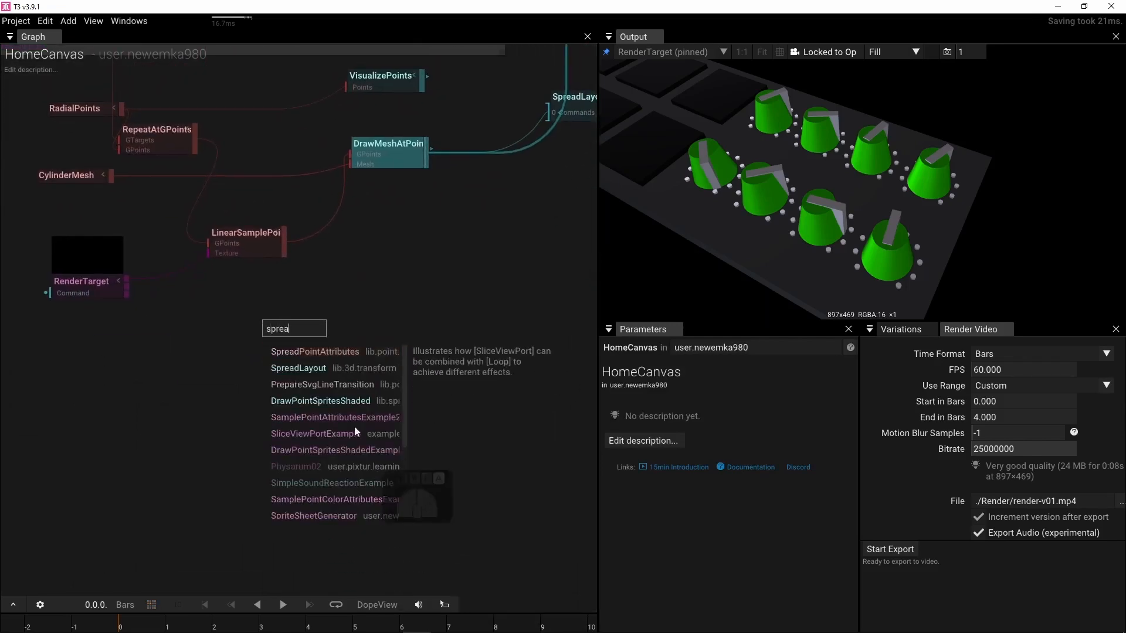
left_click(303, 351)
left_click_drag(195, 148, 252, 322)
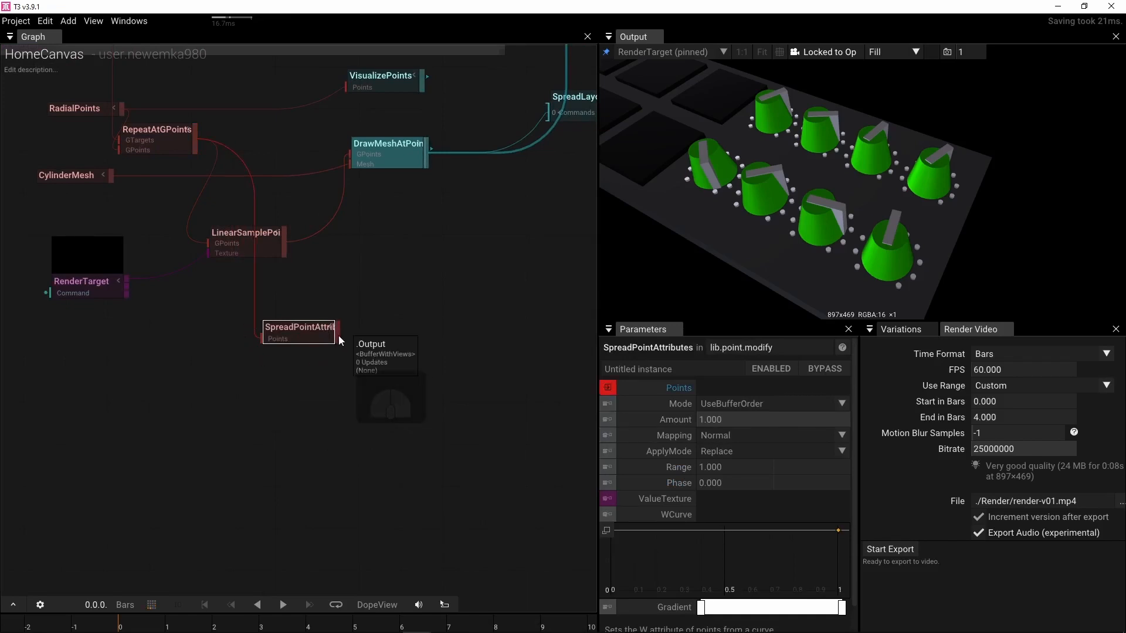
left_click_drag(338, 334, 326, 153)
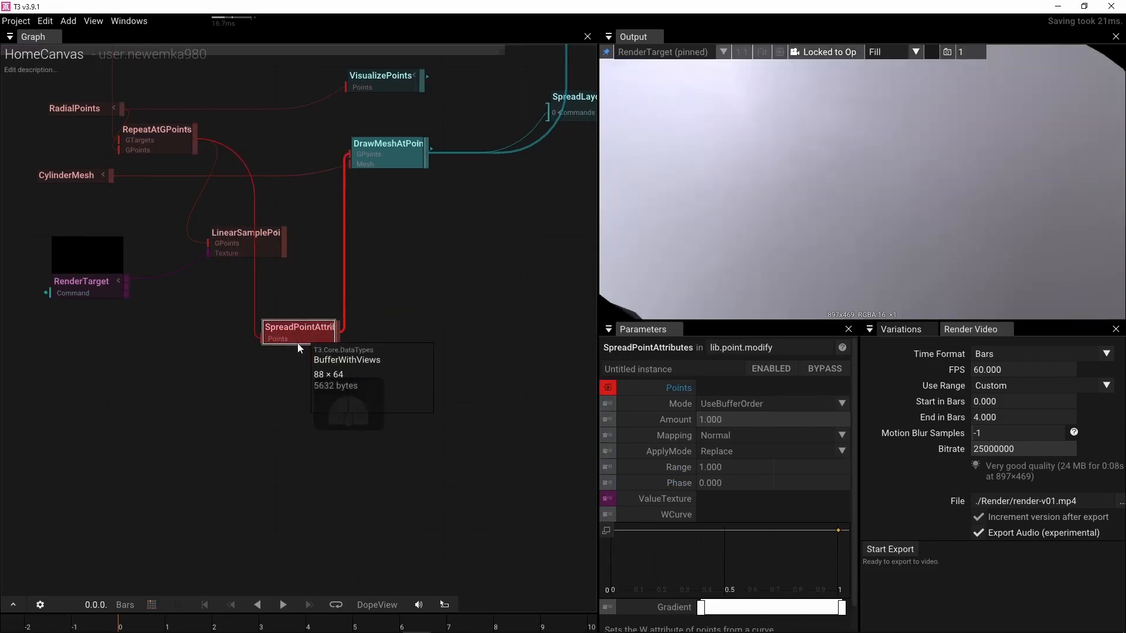
left_click_drag(302, 335, 287, 150)
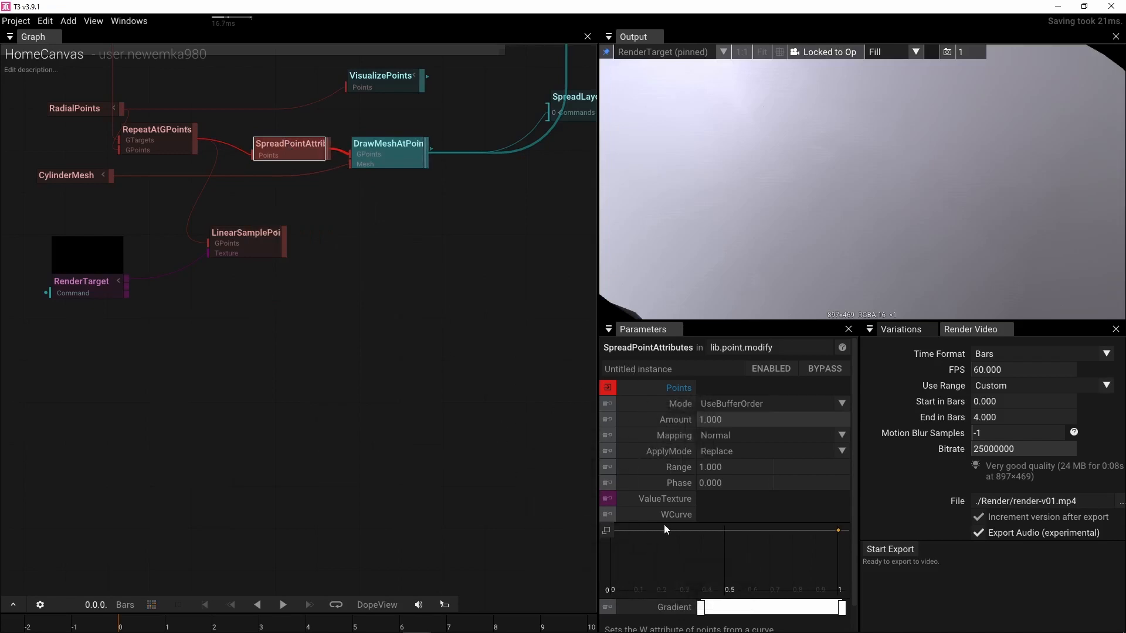
Step: Try the UseOriginalW mapping and the UseW mode on SpreadPointAttributes
left_click(842, 436)
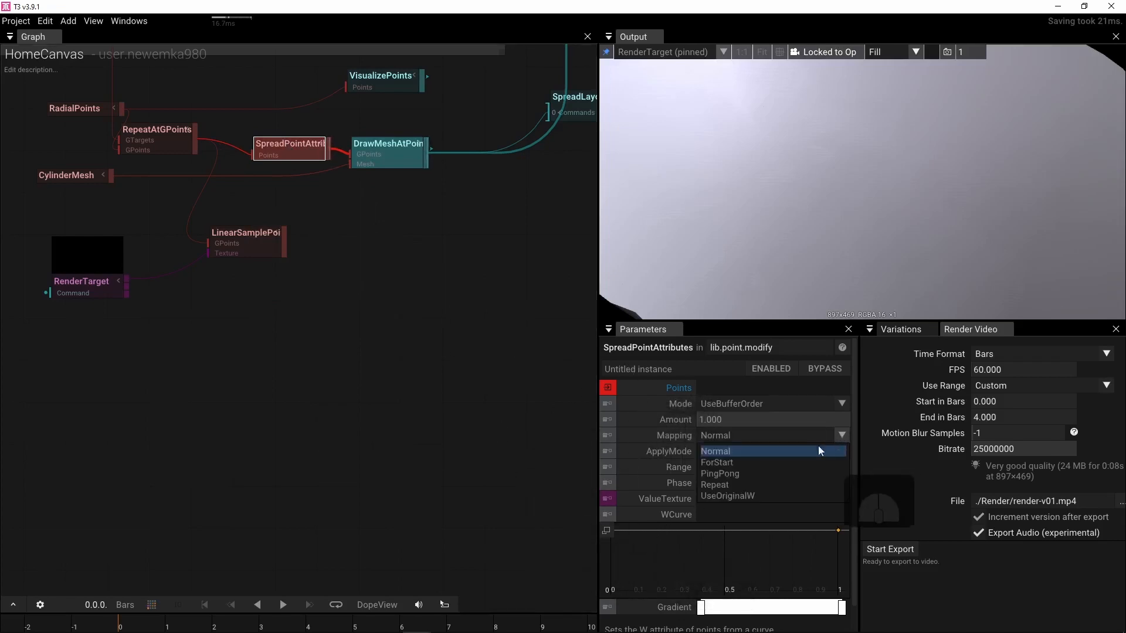
left_click(779, 493)
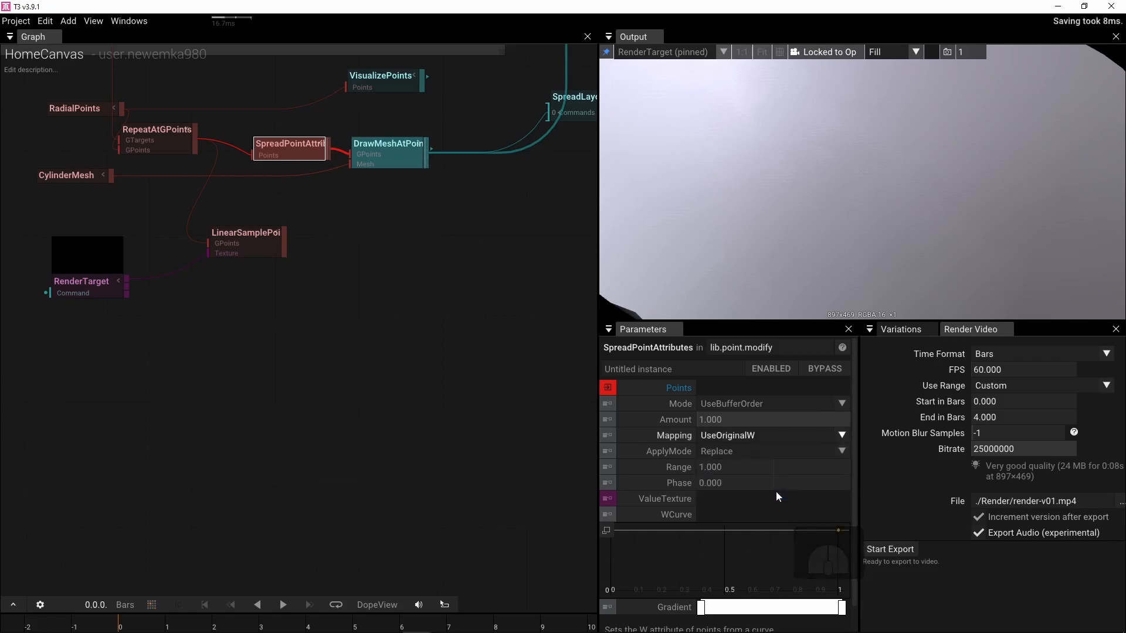
left_click(841, 403)
left_click(798, 430)
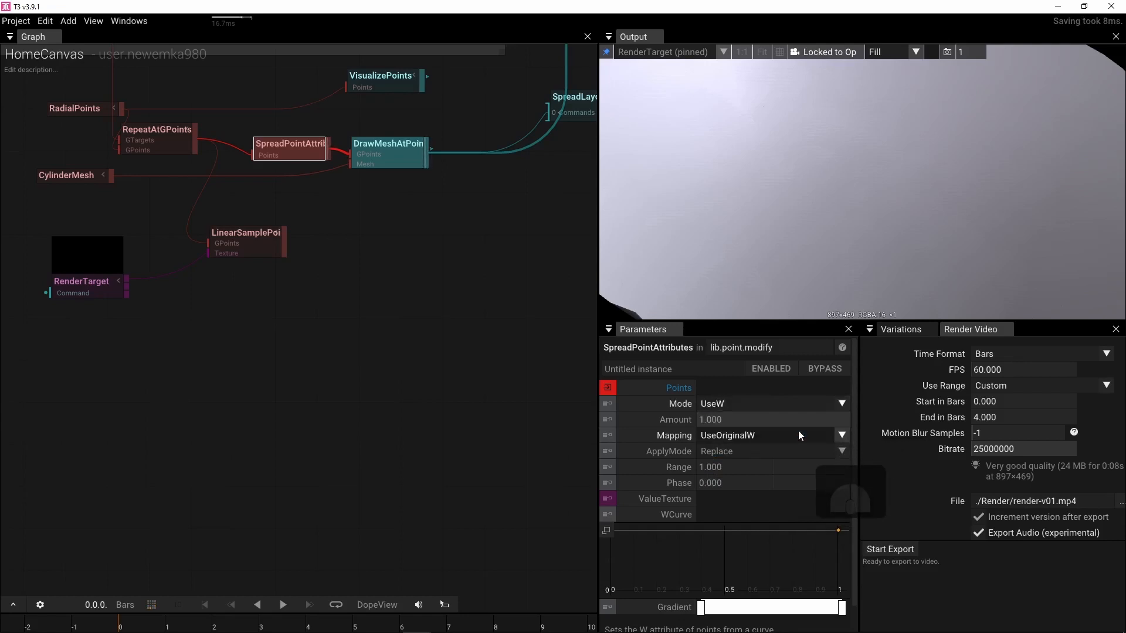
Step: Set the Amount of SpreadPointAttributes to 0
left_click_drag(687, 420, 421, 417)
left_click(757, 420)
type("0")
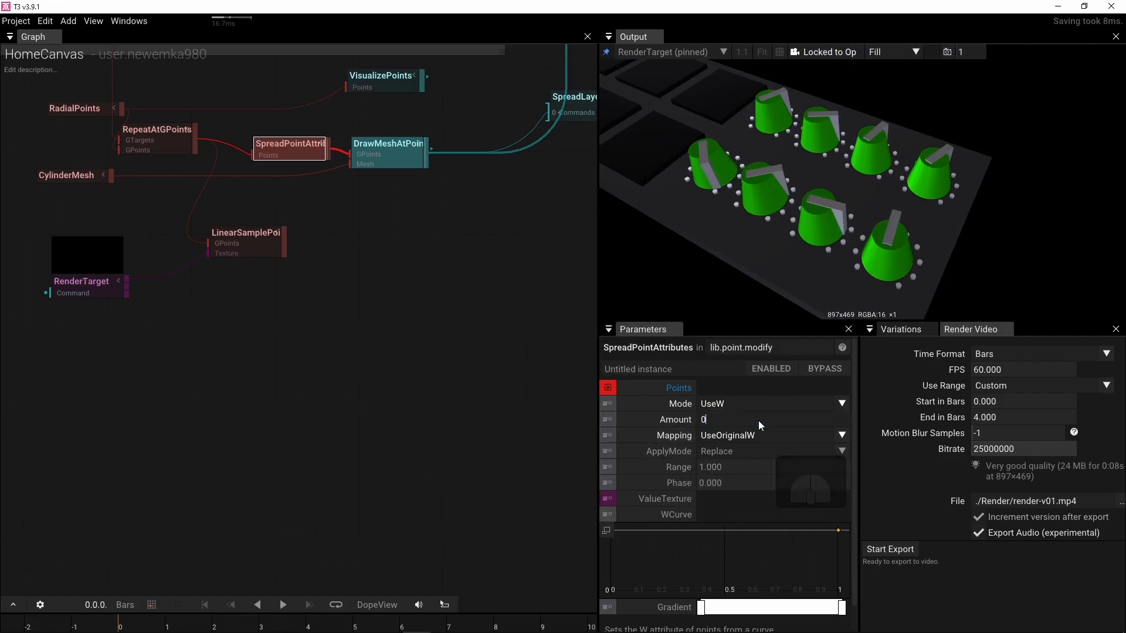
key("Return")
Step: Try the Add apply mode on SpreadPointAttributes, and reset its Mapping and Mode to their defaults
left_click(836, 452)
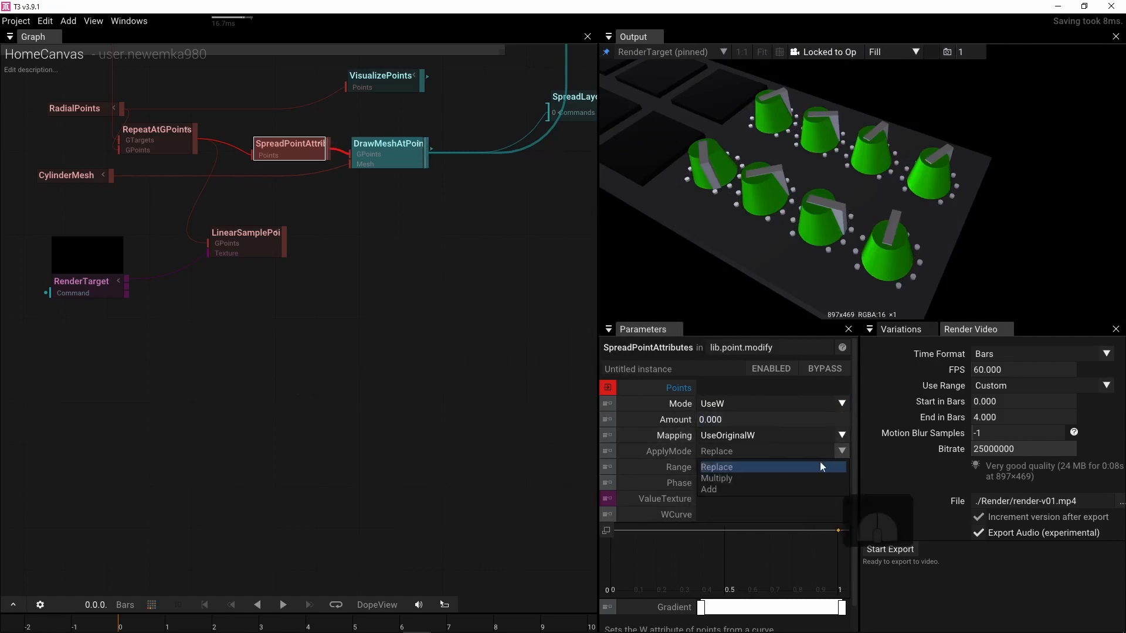
left_click(773, 489)
left_click(444, 414)
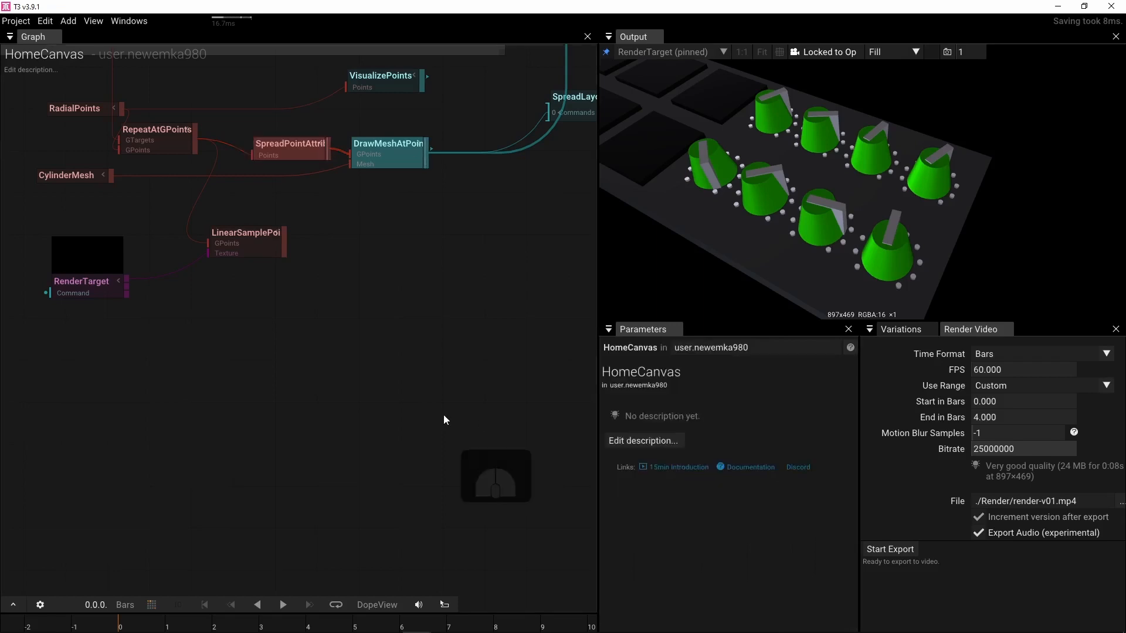
left_click(279, 153)
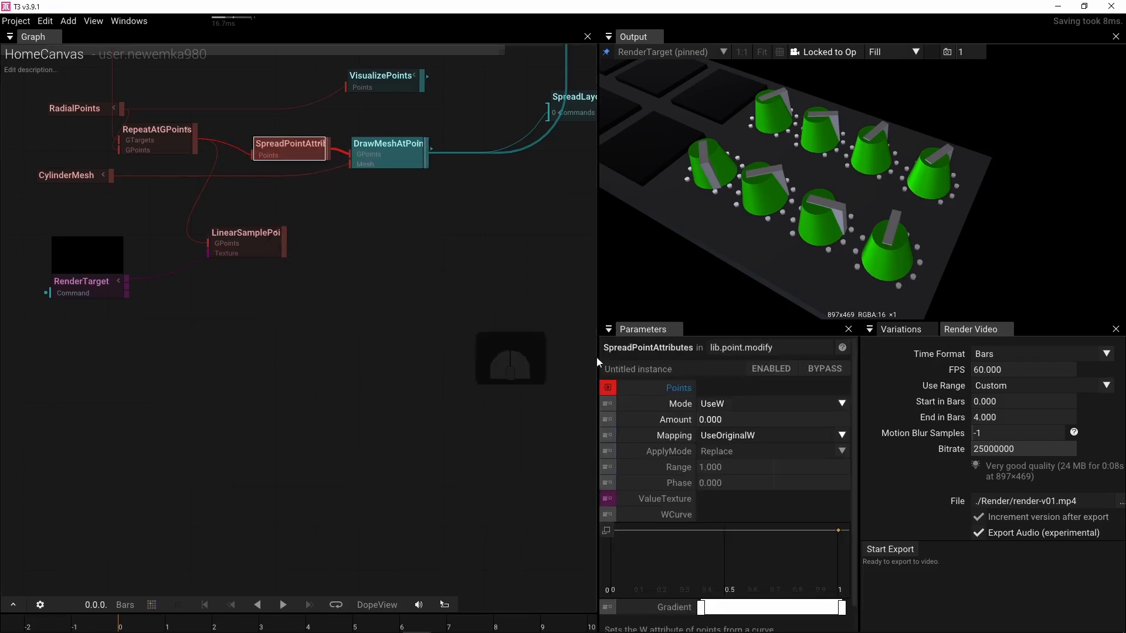
left_click(625, 435)
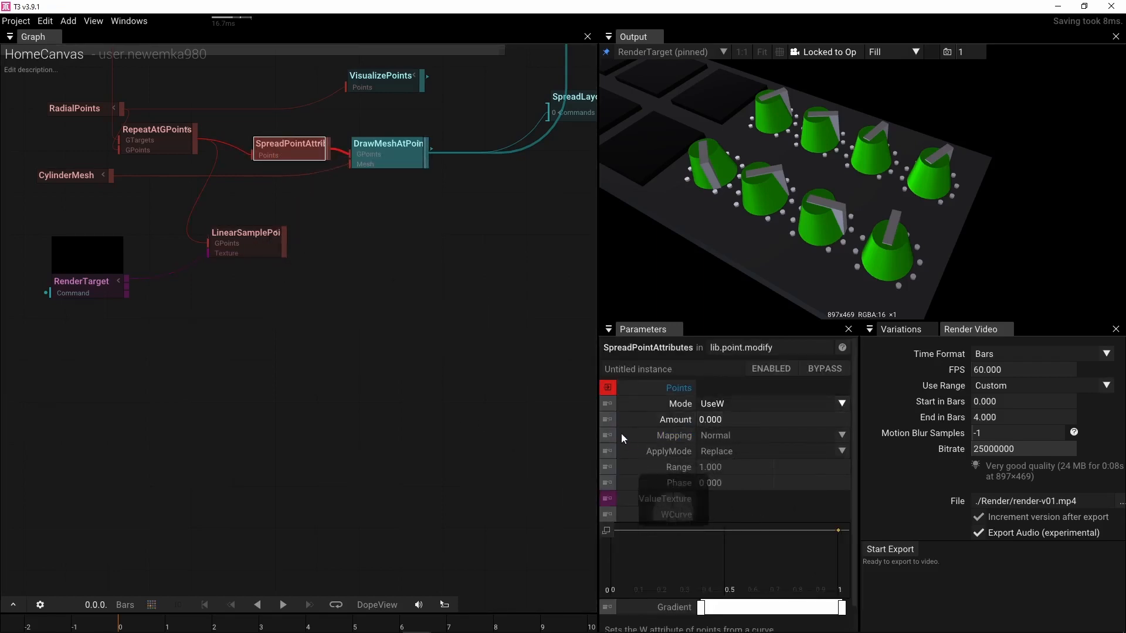
left_click(622, 403)
Step: Color the stop near the middle of the SpreadPointAttributes gradient magenta, with HSL values of about 306.9, 1.00 and 1.00
right_click_drag(276, 436, 350, 483)
right_click_drag(350, 399, 340, 451)
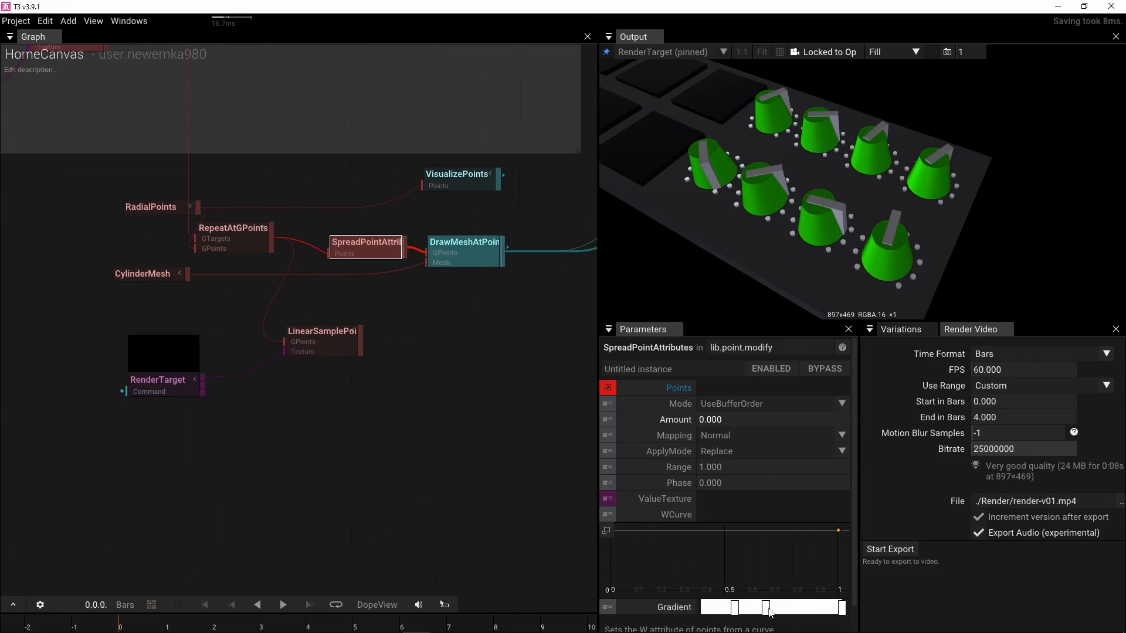
left_click(766, 608)
left_click(867, 546)
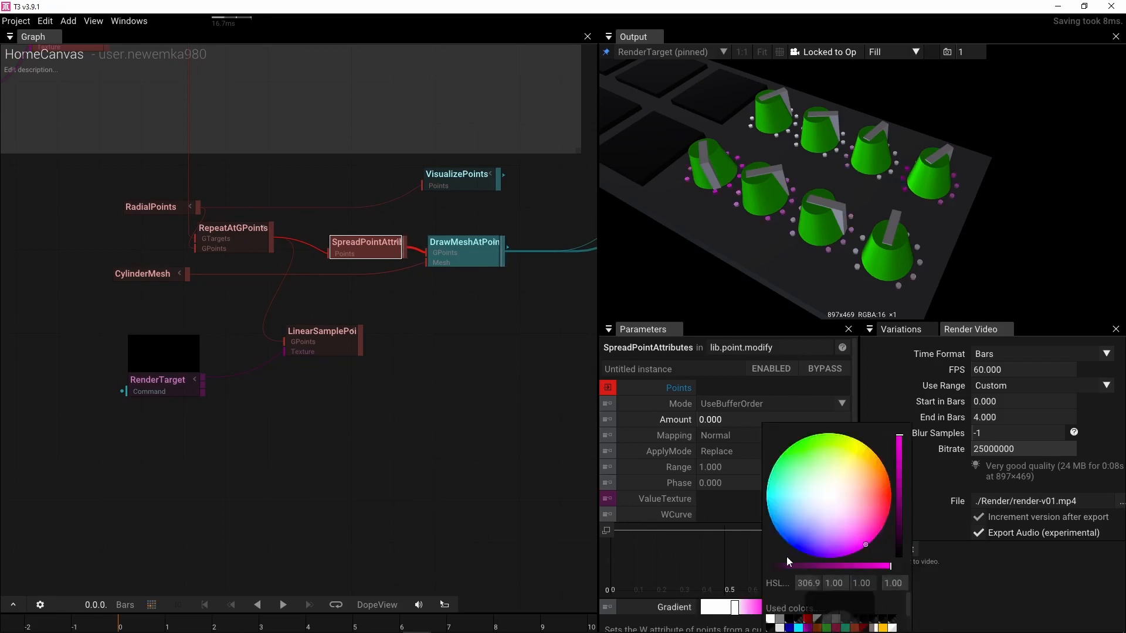
left_click_drag(744, 232, 798, 246)
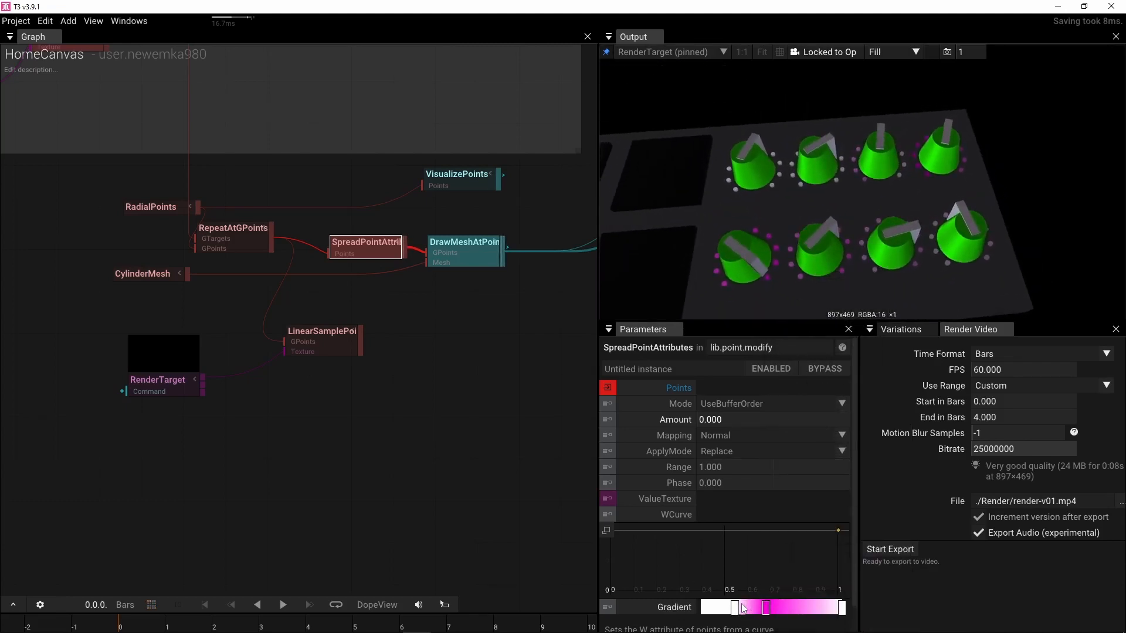
Step: Remove the first white stop from the gradient and move the magenta stop to the gradient's start
left_click_drag(734, 608, 736, 622)
left_click_drag(722, 589, 693, 538)
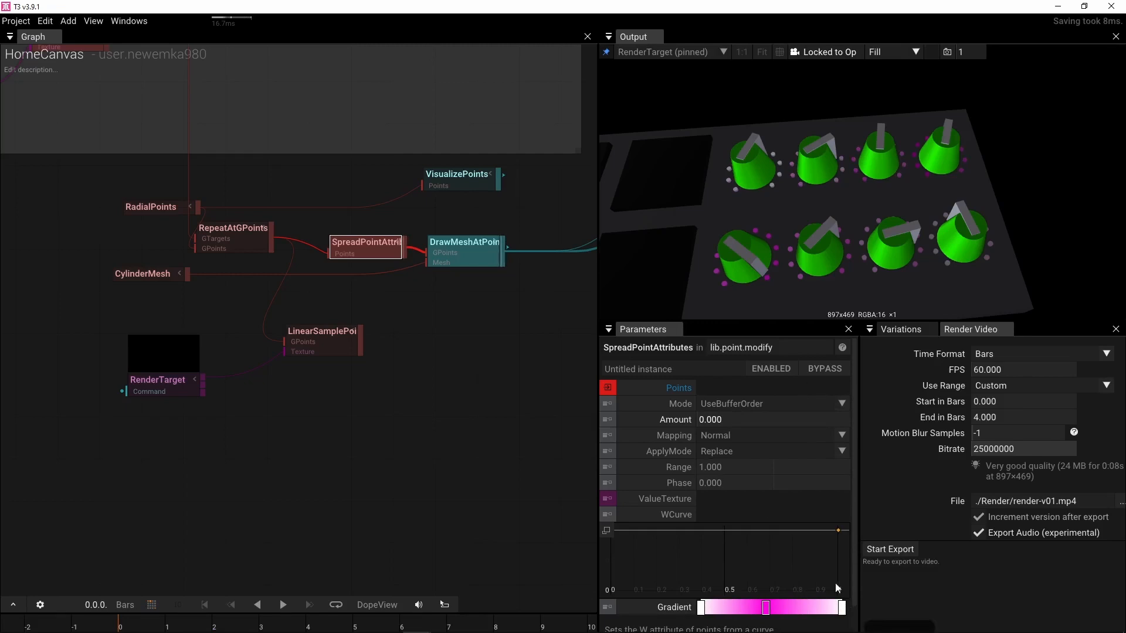
scroll(809, 589, "down", 1)
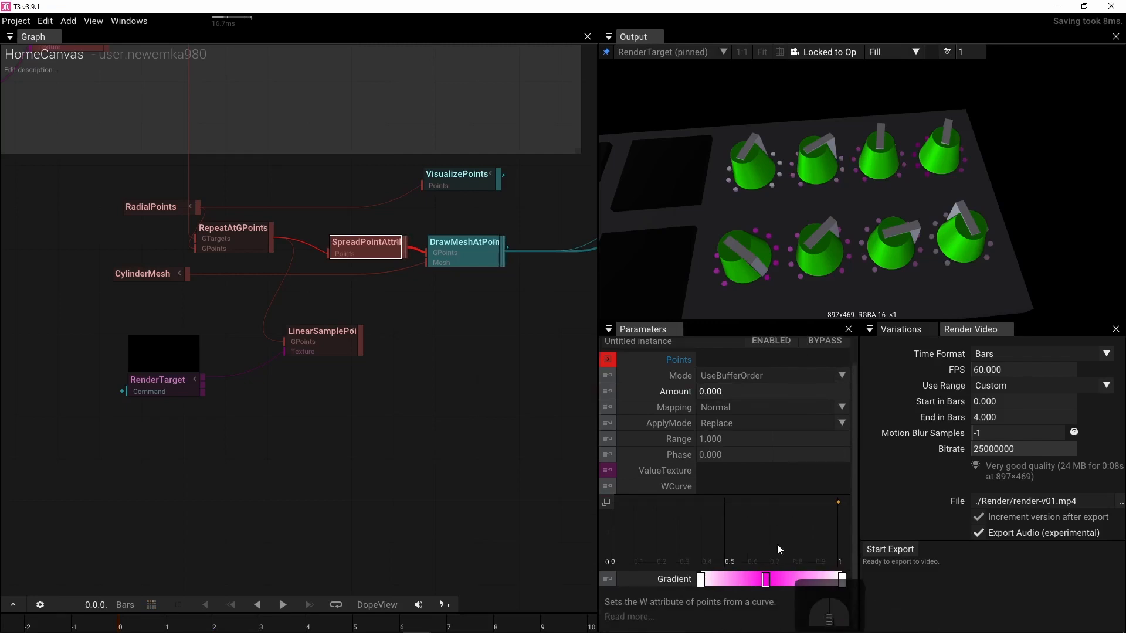
left_click(767, 581)
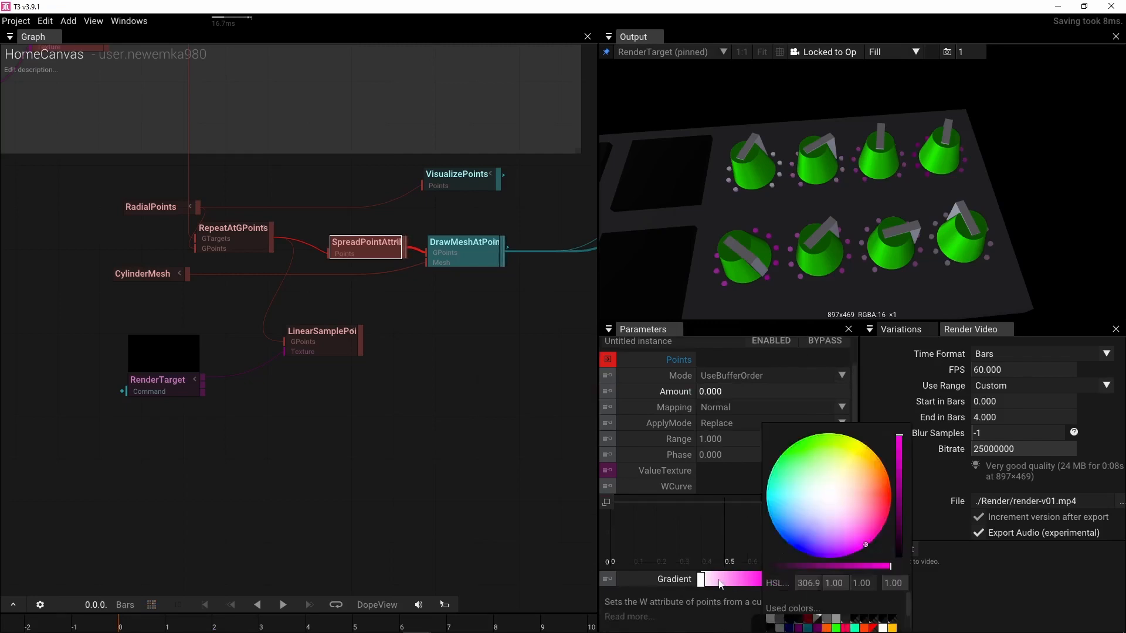
left_click(691, 569)
left_click_drag(704, 581, 703, 626)
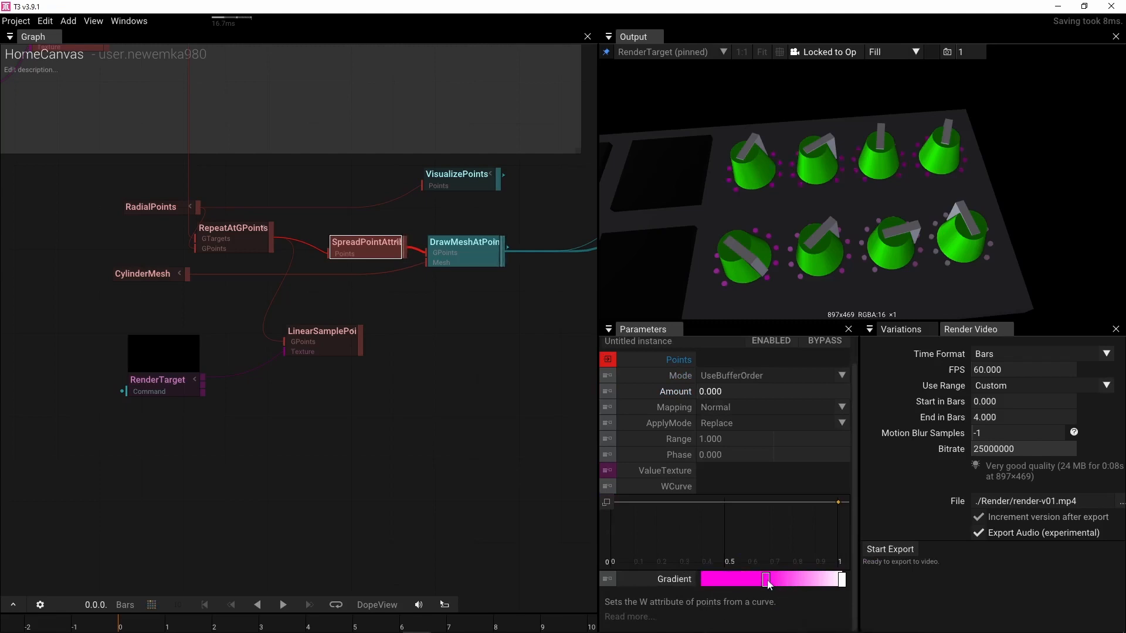
left_click_drag(766, 581, 650, 580)
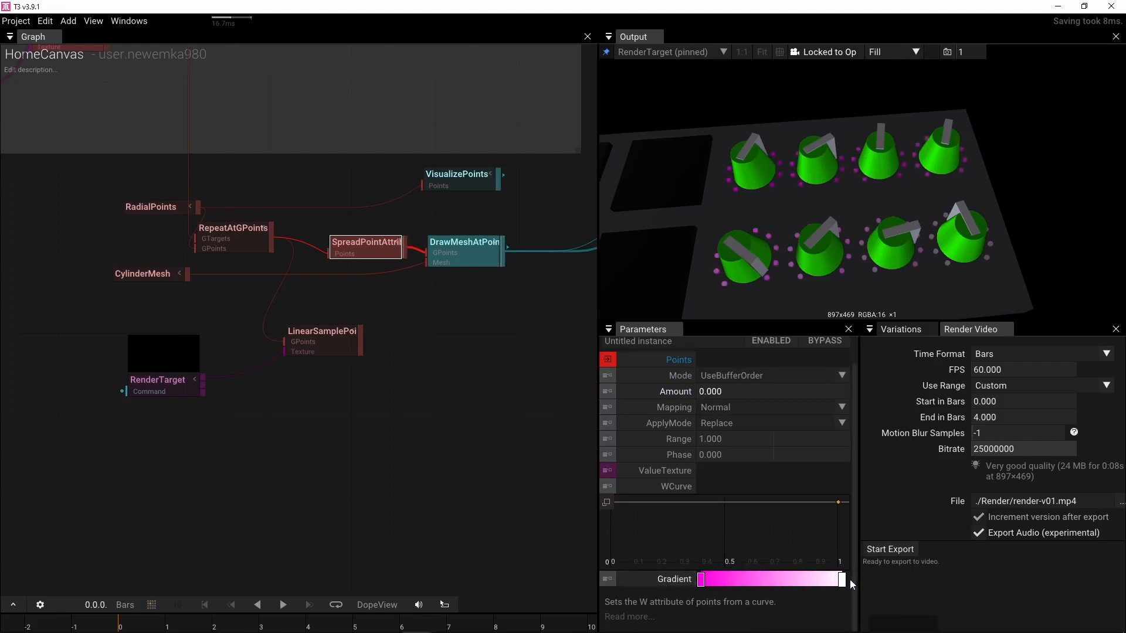
Step: Set the SpreadPointAttributes gradient's interpolation to Hold, placing the magenta stop at about one fifth and the white stop near the middle
left_click_drag(842, 580, 736, 569)
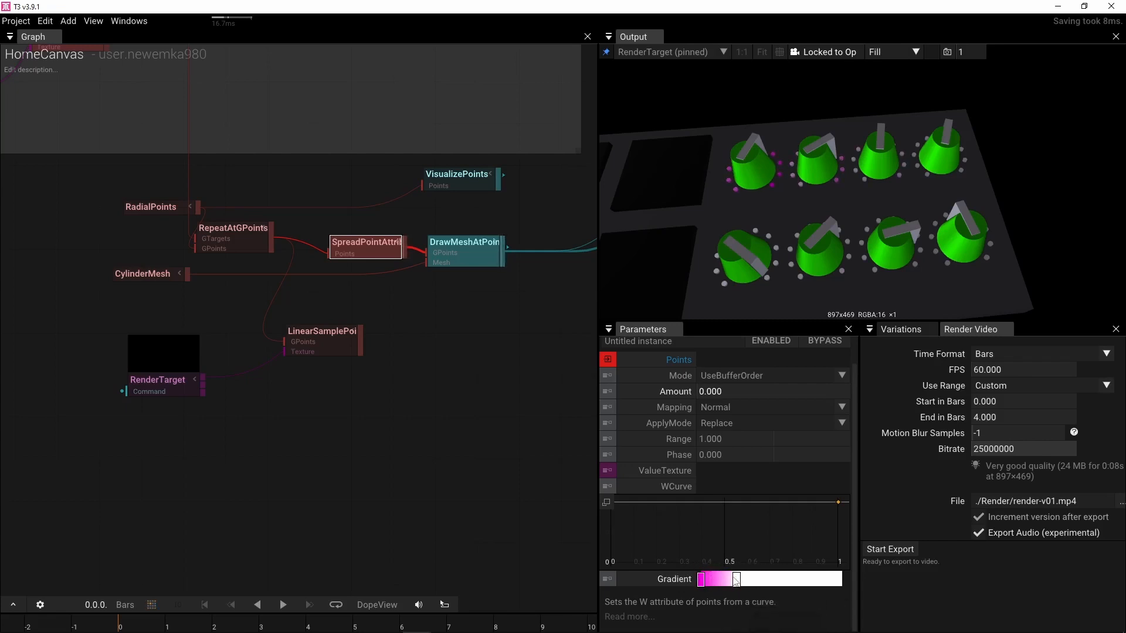
left_click_drag(702, 580, 730, 587)
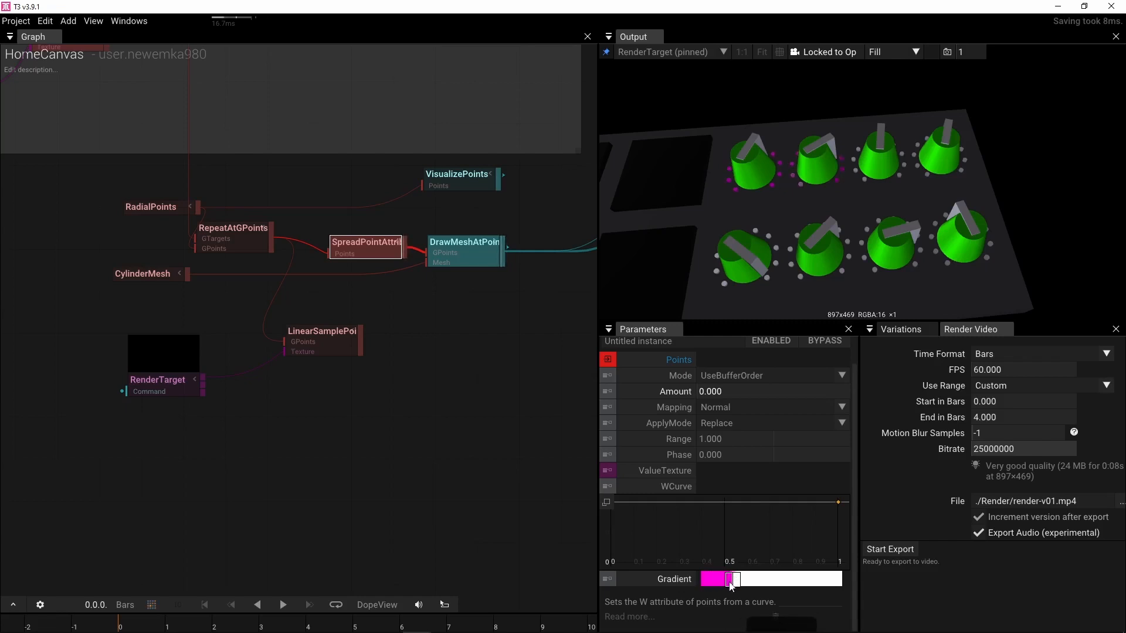
right_click(676, 580)
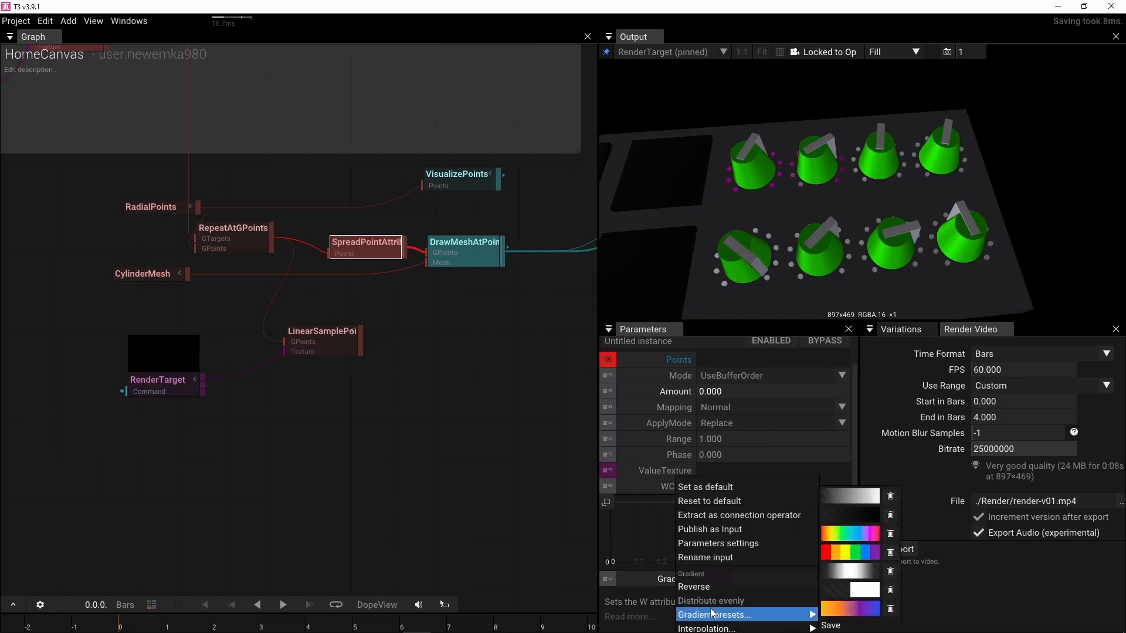
mouse_move(713, 629)
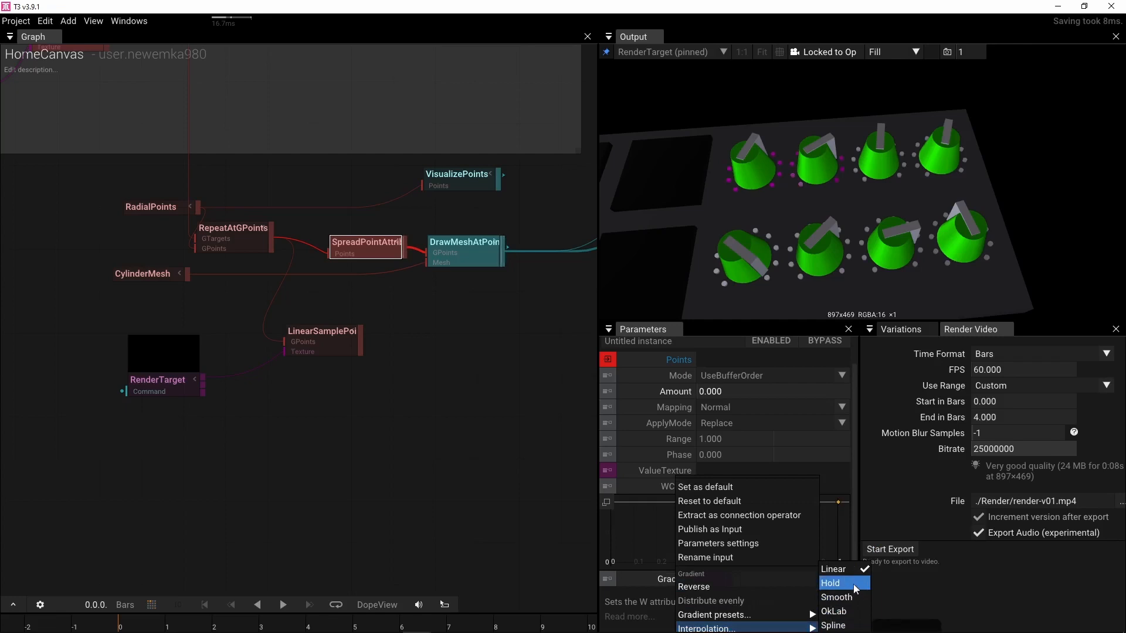
left_click(832, 584)
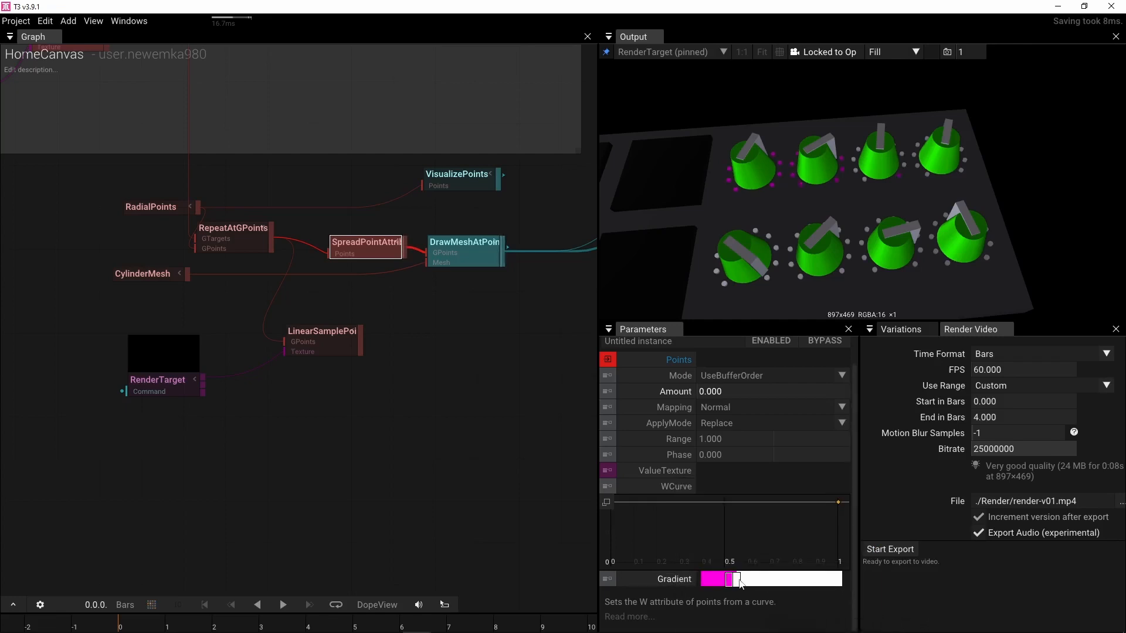
mouse_move(740, 584)
left_mouse_down()
mouse_move(832, 580)
mouse_move(760, 578)
left_mouse_up()
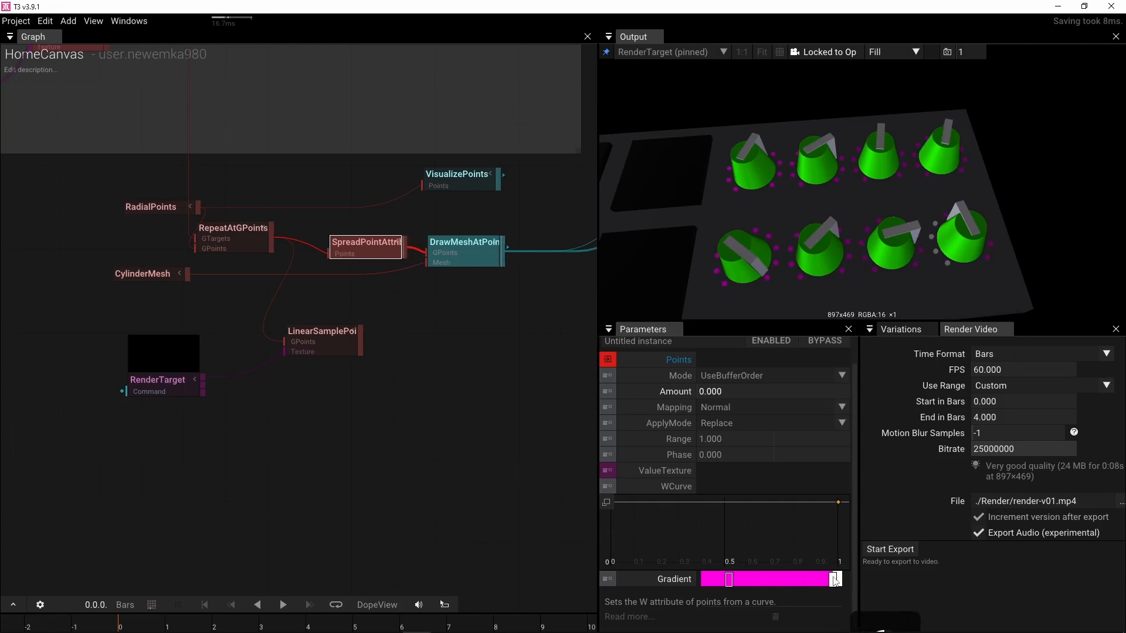
left_click_drag(833, 580, 769, 574)
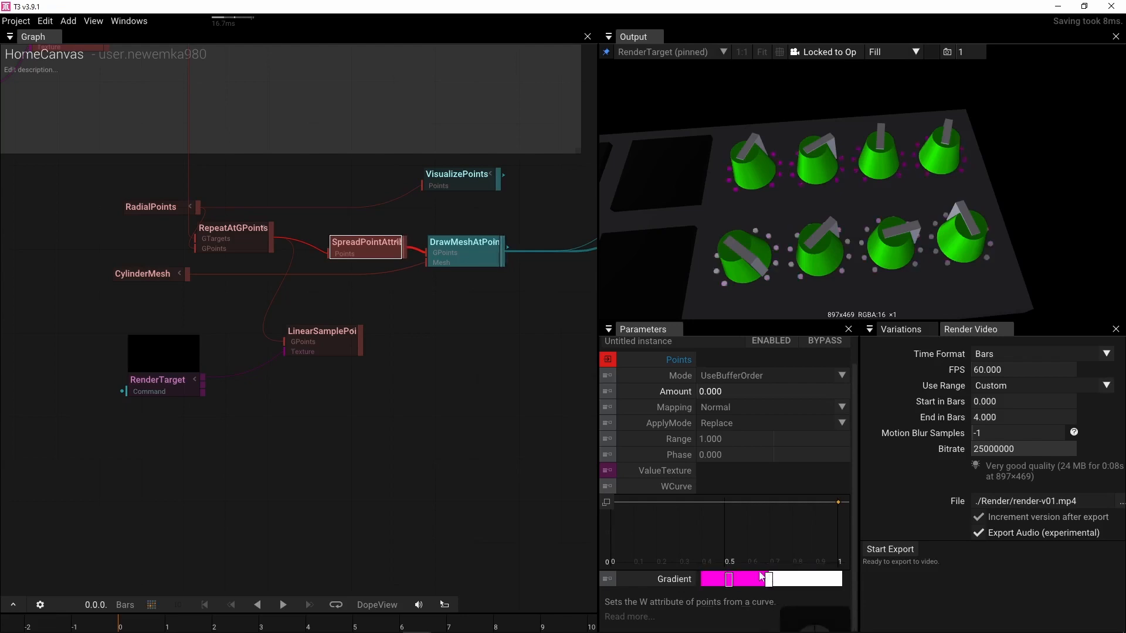
Step: Try reversing the RadialPoints direction with an Axis Y of -1 and a Center Y of 0.4
right_click_drag(291, 427, 375, 491)
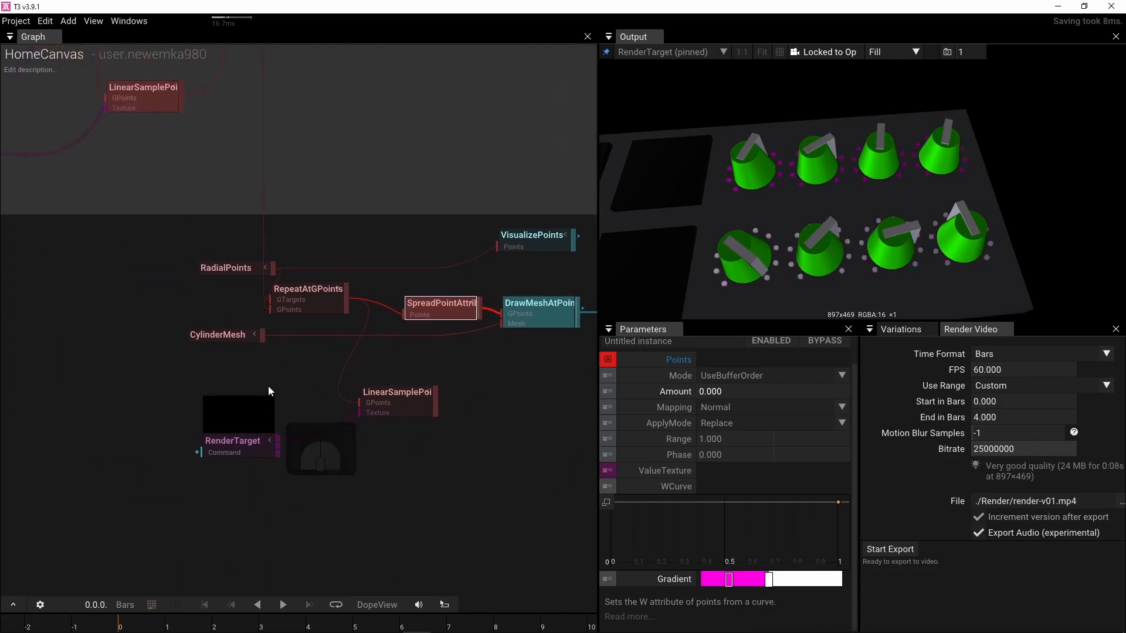
left_click(216, 272)
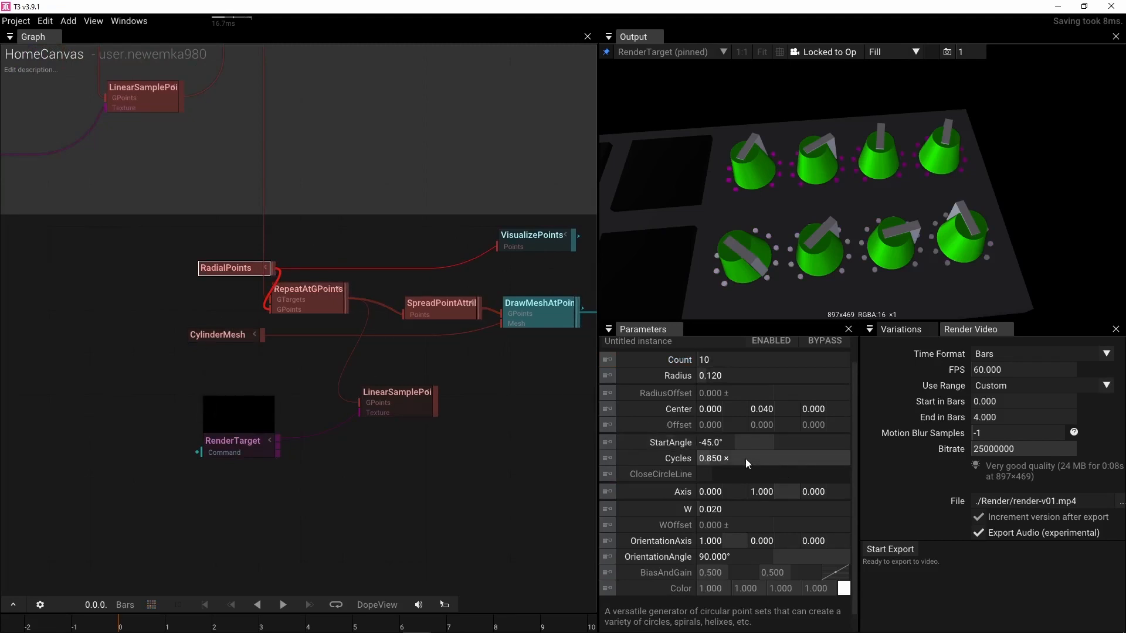
left_click(772, 491)
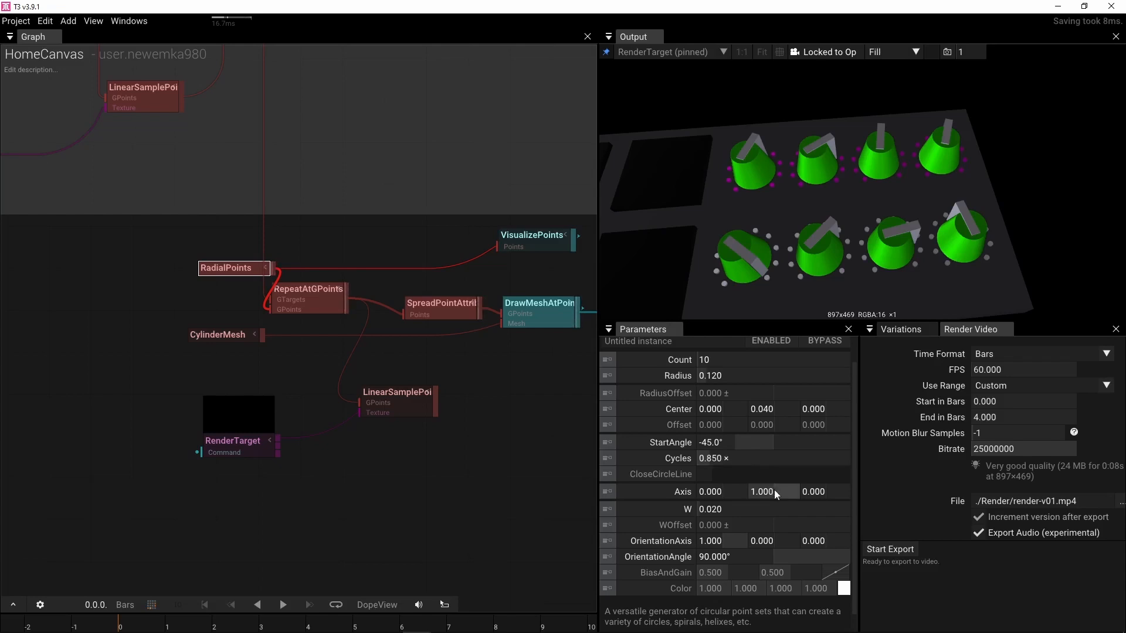
type("-1")
key("Return")
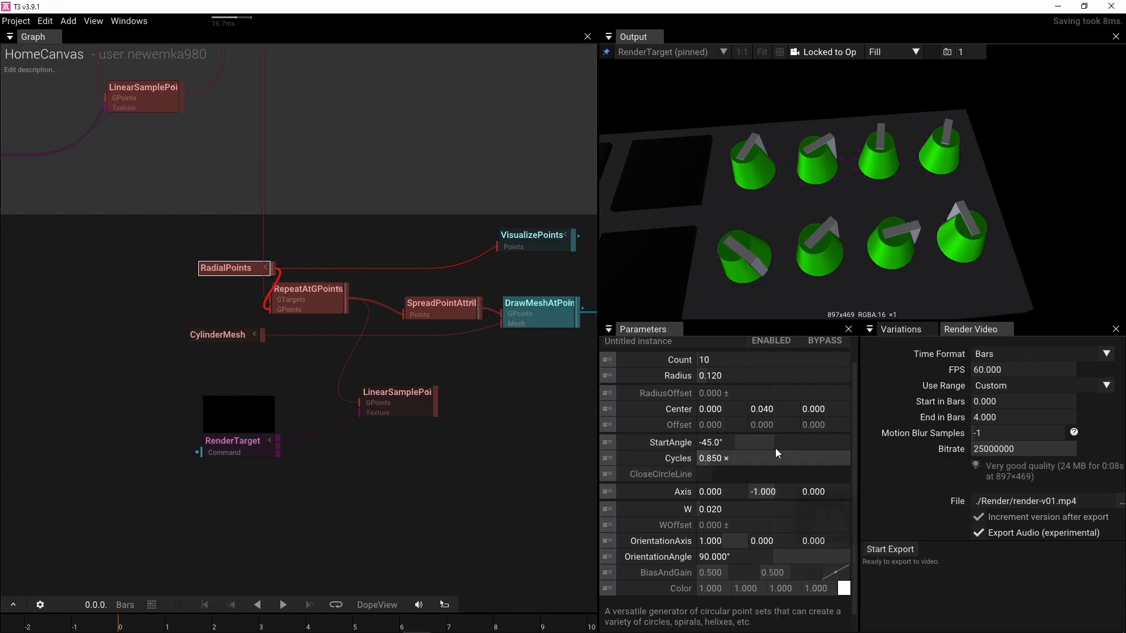
left_click_drag(770, 410, 674, 414)
left_click(775, 410)
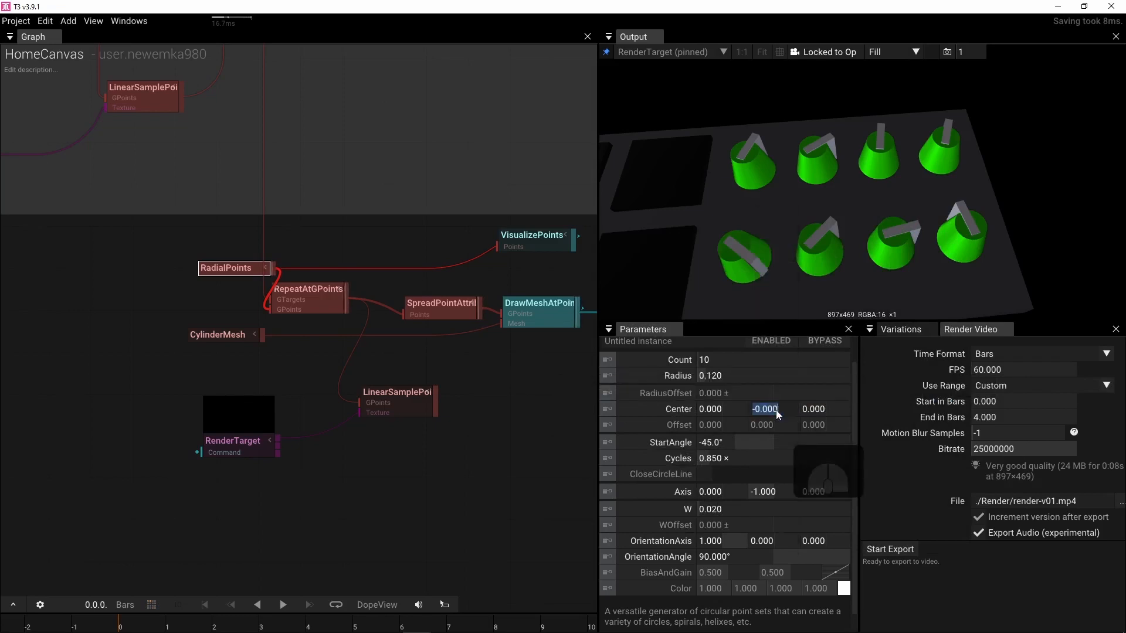
type(".4")
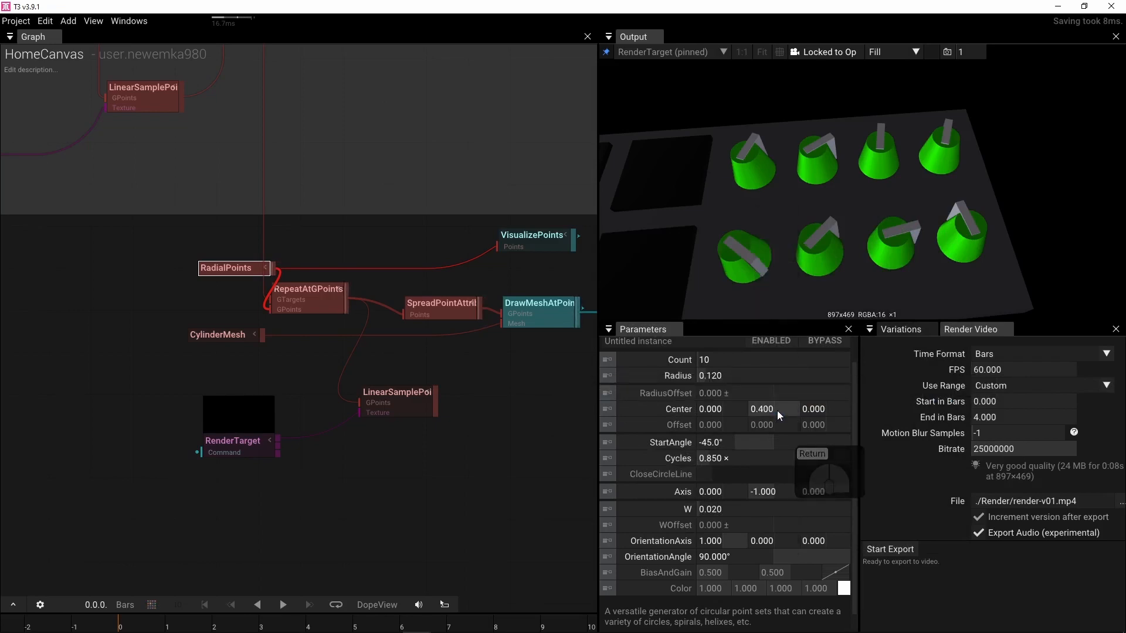
Step: Restore the RadialPoints Axis Y to 1 and Center Y to 0.040
left_click(777, 492)
type("1")
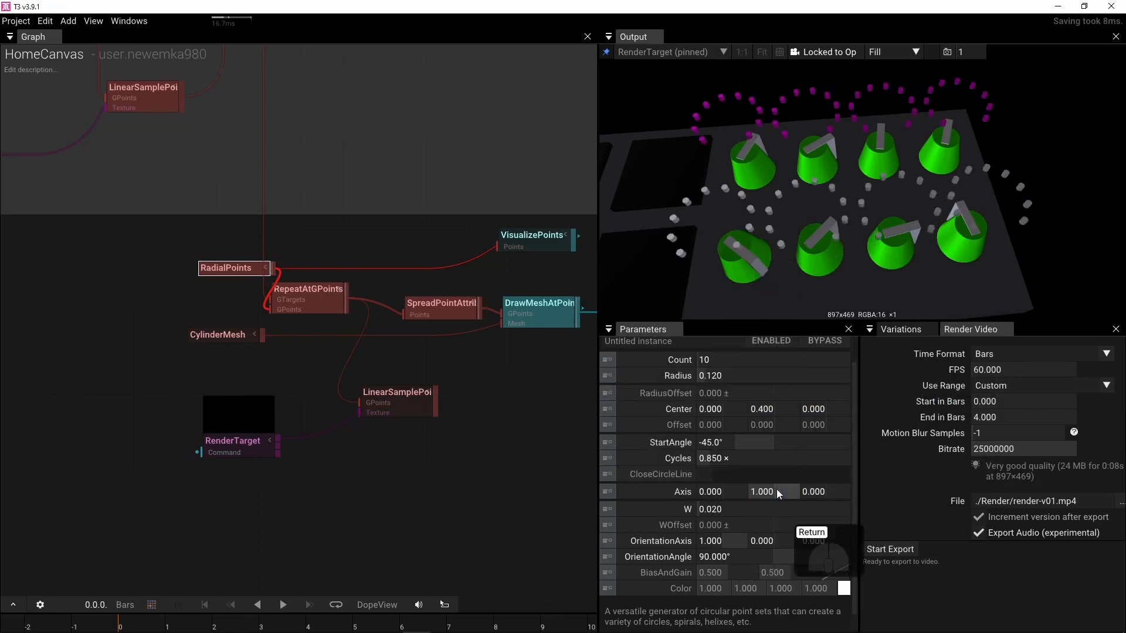
left_click(773, 411)
left_click_drag(772, 412, 657, 415)
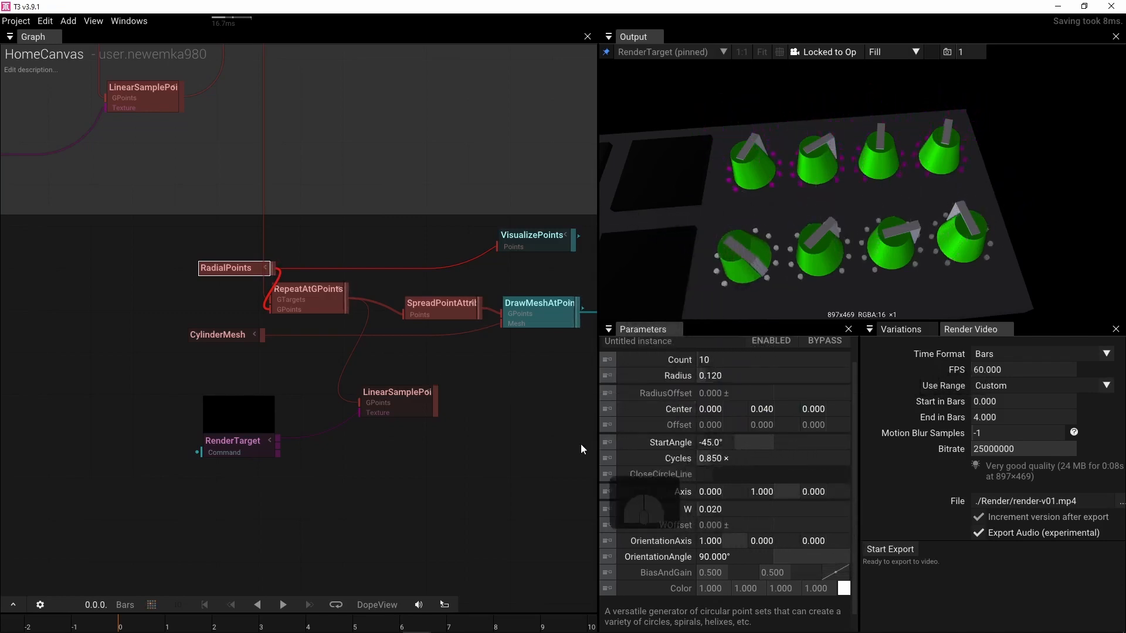
Step: Set the RadialPoints Cycles to -0.85 so the marks run in the opposite direction
left_click(755, 458)
left_click(703, 459)
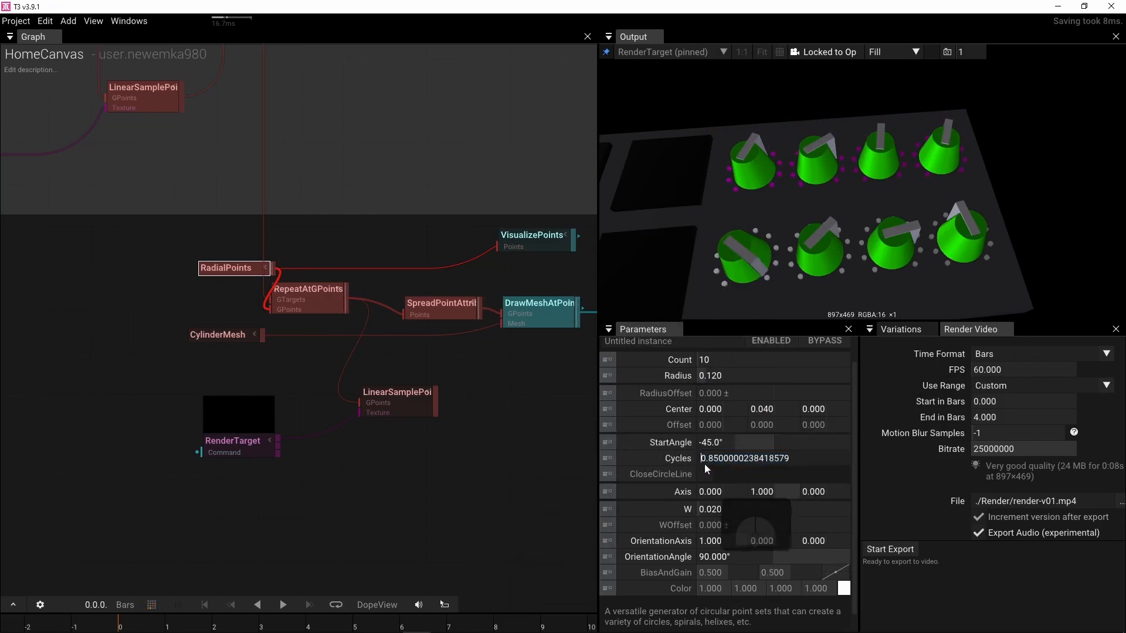
type("-")
key("Return")
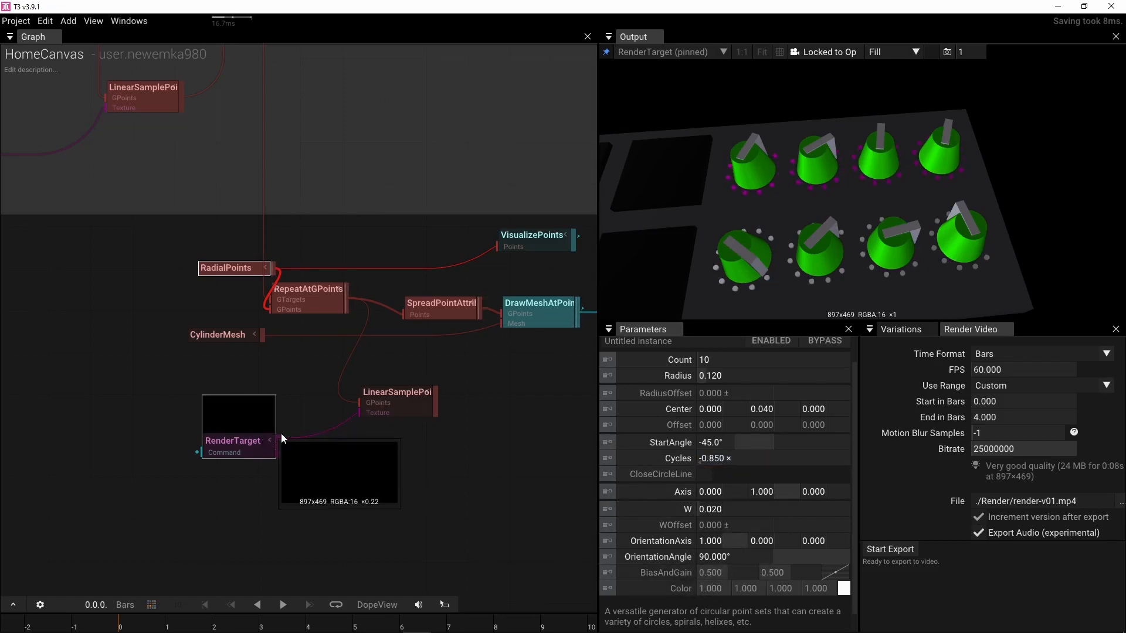
Step: Shift the white gradient stop of SpreadPointAttributes slightly past the middle, and set the RadialPoints StartAngle to -135°
left_click(438, 306)
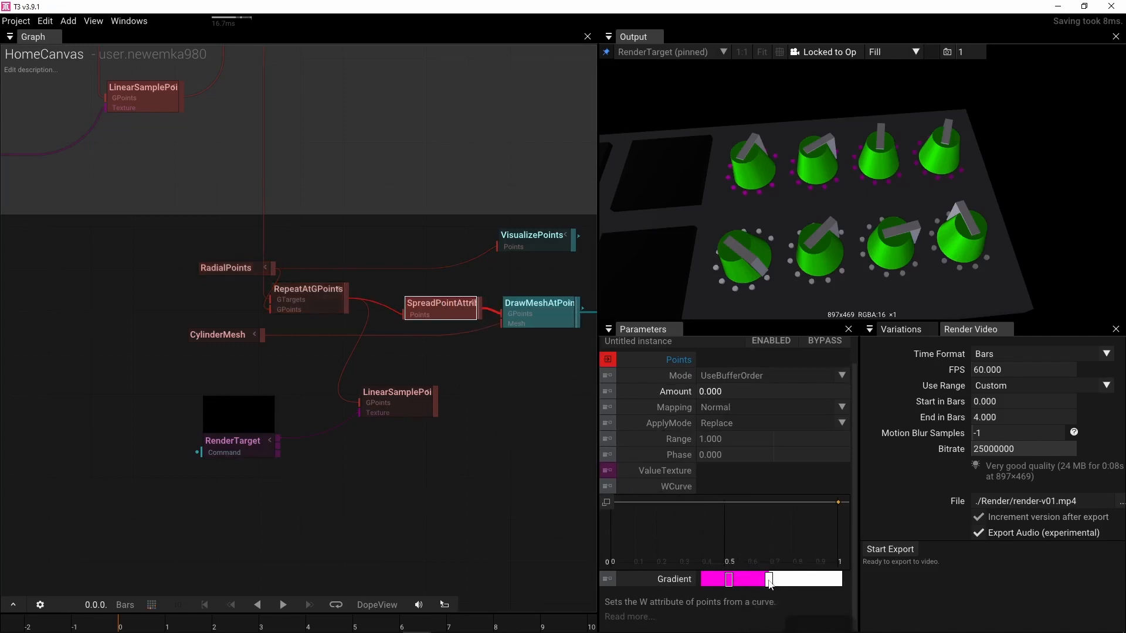
mouse_move(770, 584)
left_mouse_down()
mouse_move(740, 583)
mouse_move(802, 579)
mouse_move(702, 580)
mouse_move(833, 579)
mouse_move(790, 574)
left_mouse_up()
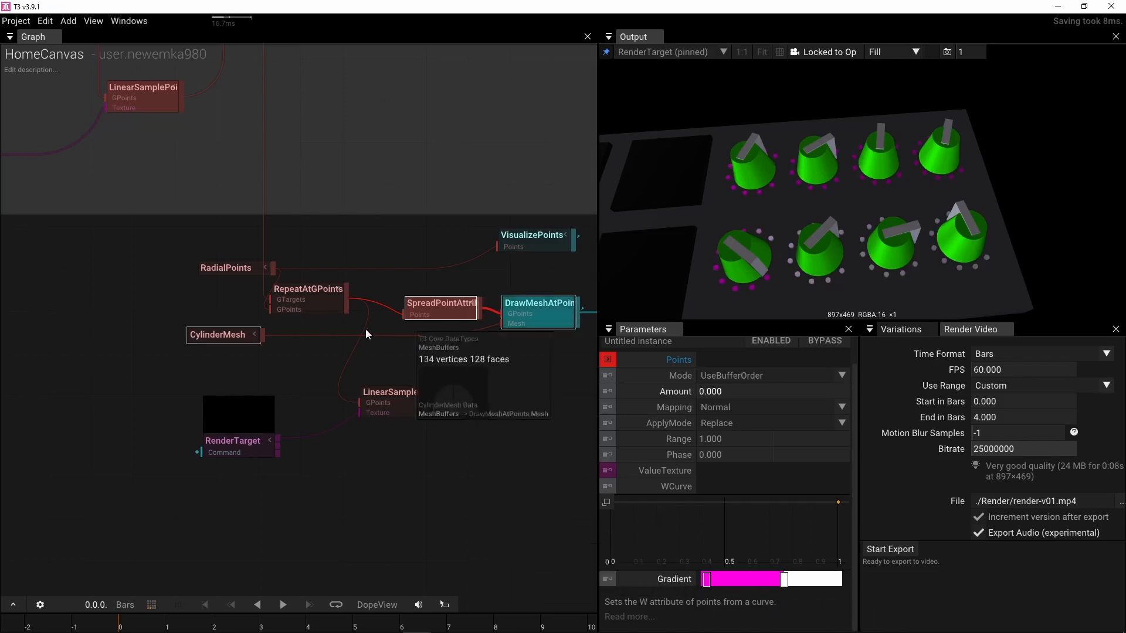
left_click(217, 270)
left_click_drag(733, 443, 610, 444)
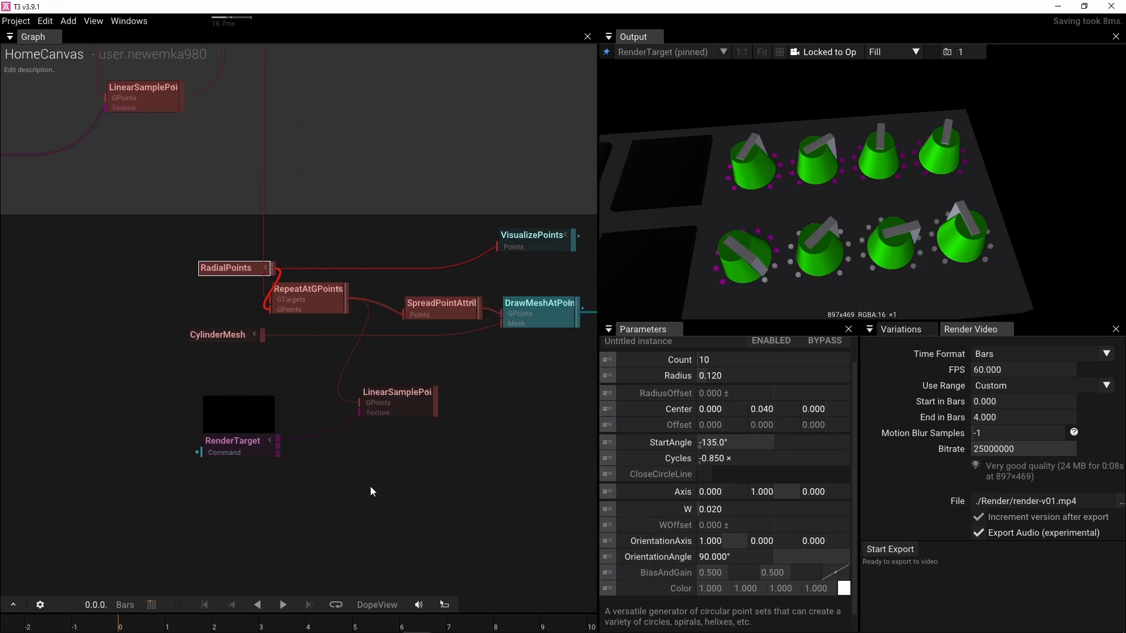
Step: Remove the magenta stop from the SpreadPointAttributes gradient, move the white stop near the start and color it pink, HSL 318.4, 1.00, 1.00
left_click(432, 309)
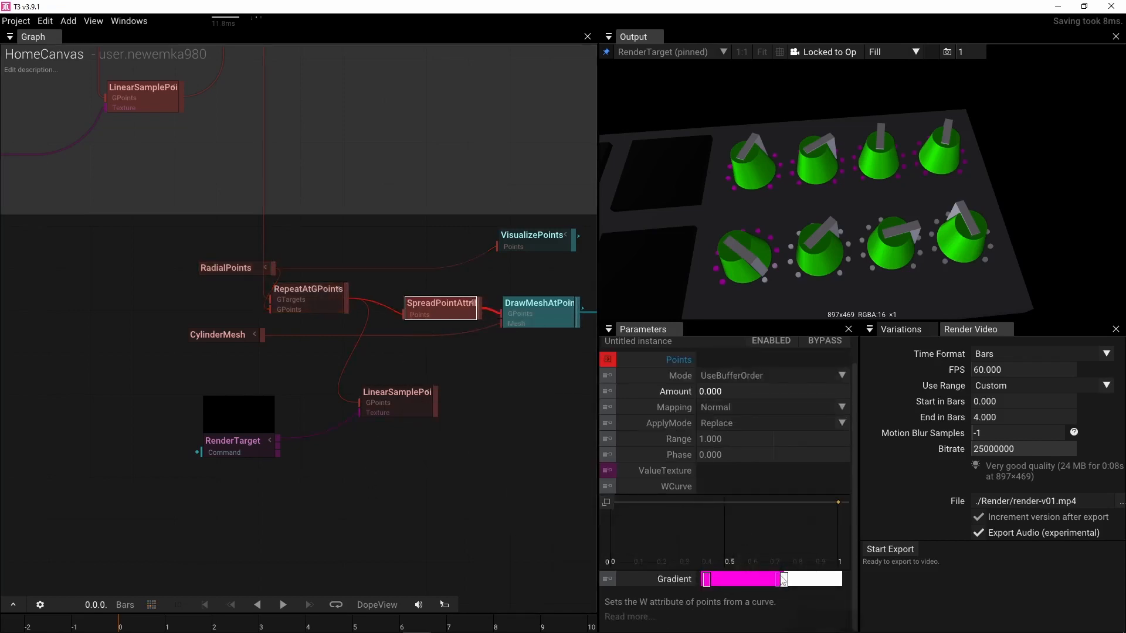
left_click_drag(784, 579, 706, 613)
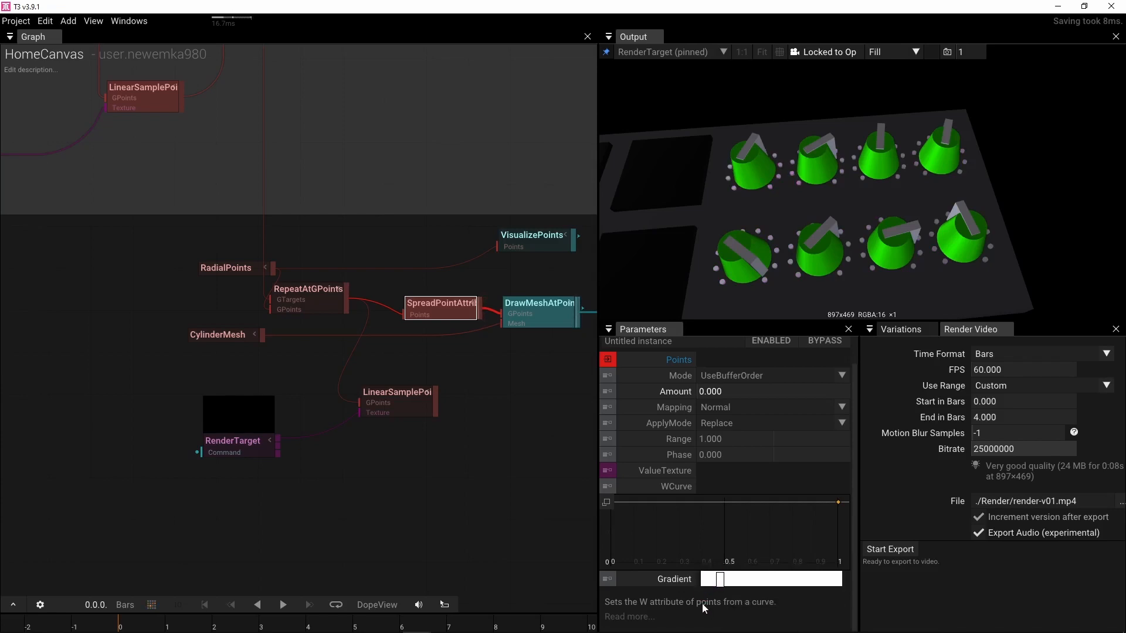
left_click(720, 584)
left_click_drag(799, 516, 838, 545)
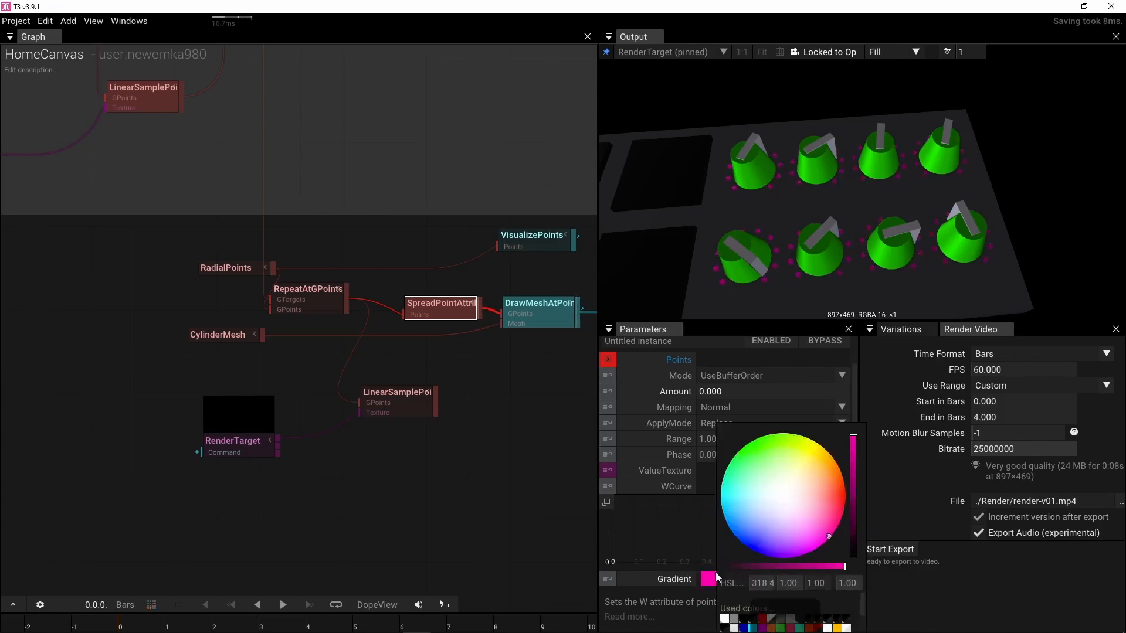
left_click(692, 612)
Step: Add a bright green second stop to the gradient and position it about one fifth of the way along
left_click(747, 580)
left_click(746, 581)
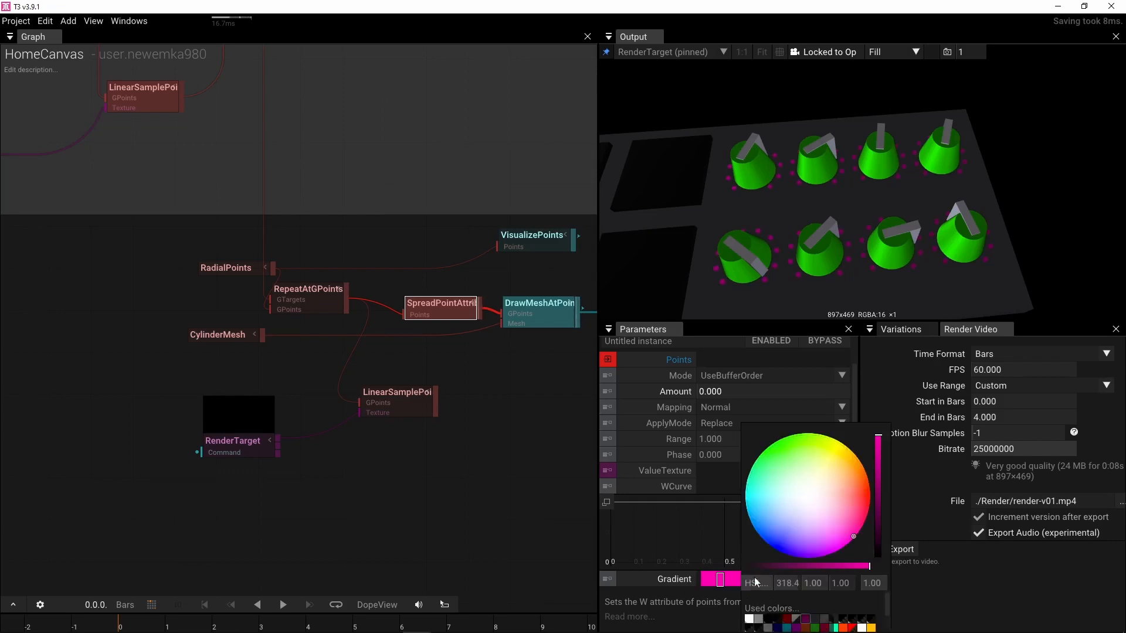
left_click(748, 619)
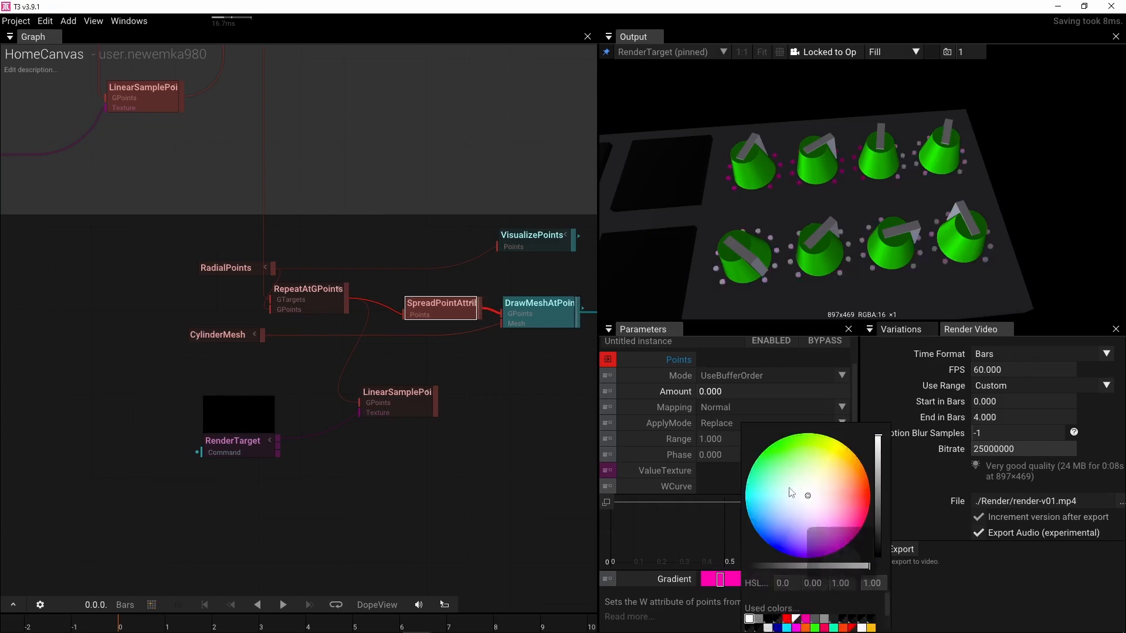
left_click(777, 442)
left_click(733, 607)
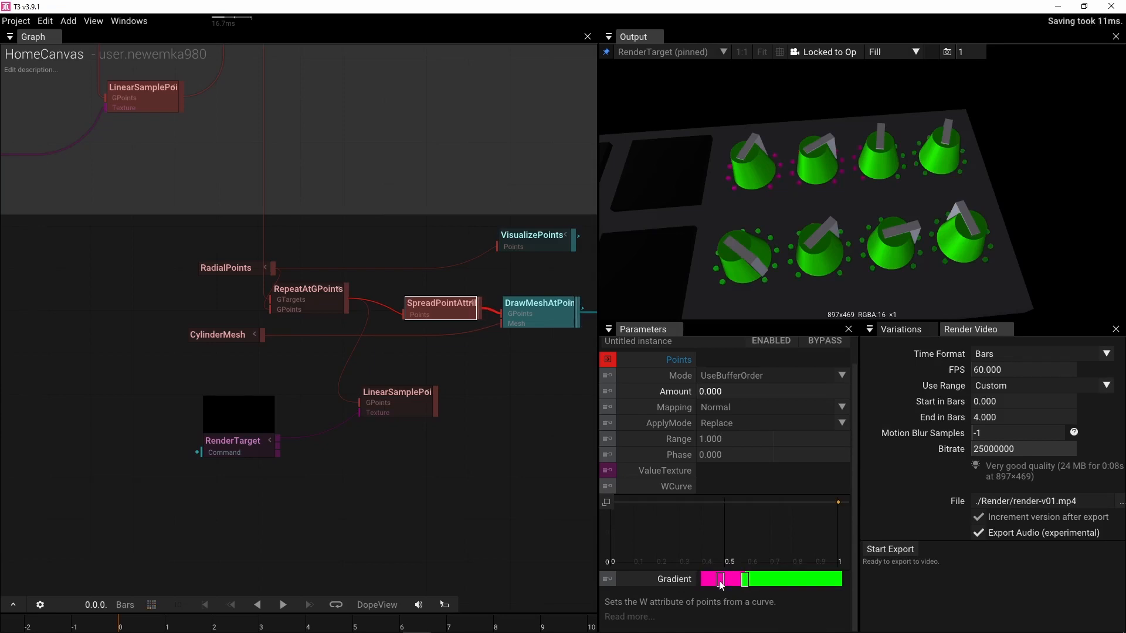
mouse_move(720, 585)
left_mouse_down()
mouse_move(700, 583)
mouse_move(767, 580)
mouse_move(702, 578)
mouse_move(733, 579)
left_mouse_up()
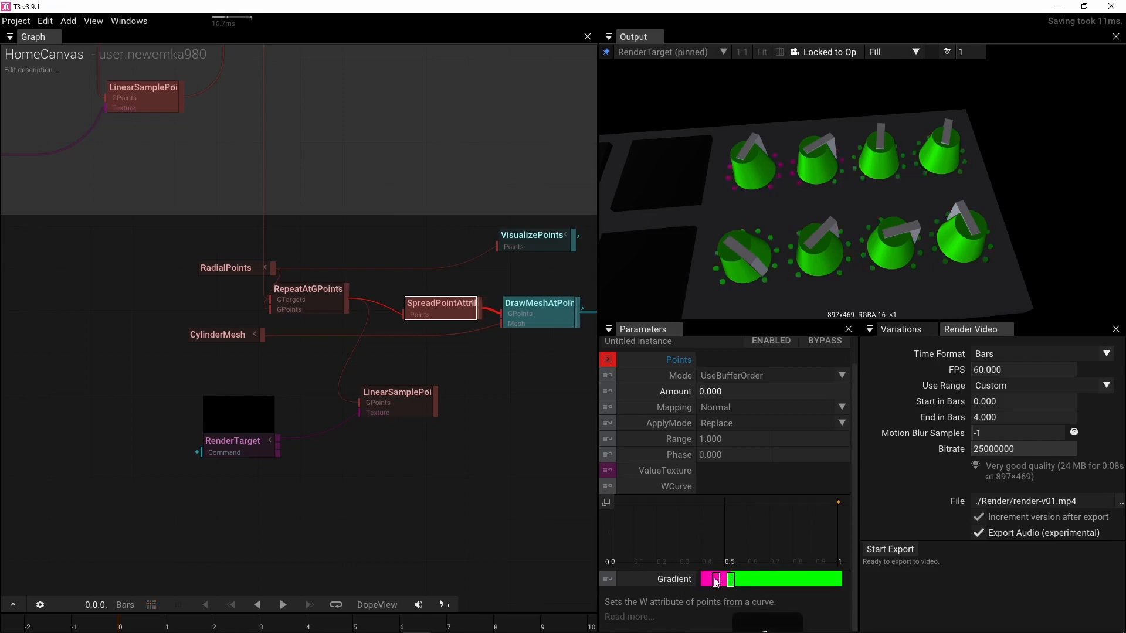
Step: Recolor the pink gradient stop yellow-green, with HSL values of about 75.4, 1.00 and 1.00
left_click(716, 581)
left_click_drag(768, 519, 783, 420)
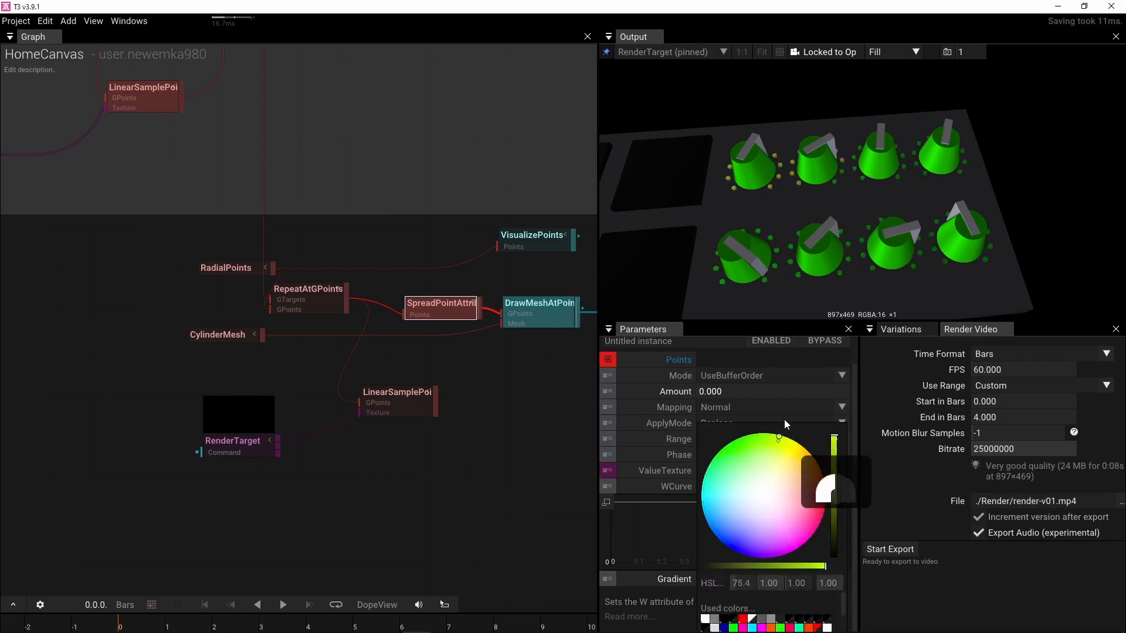
left_click(864, 563)
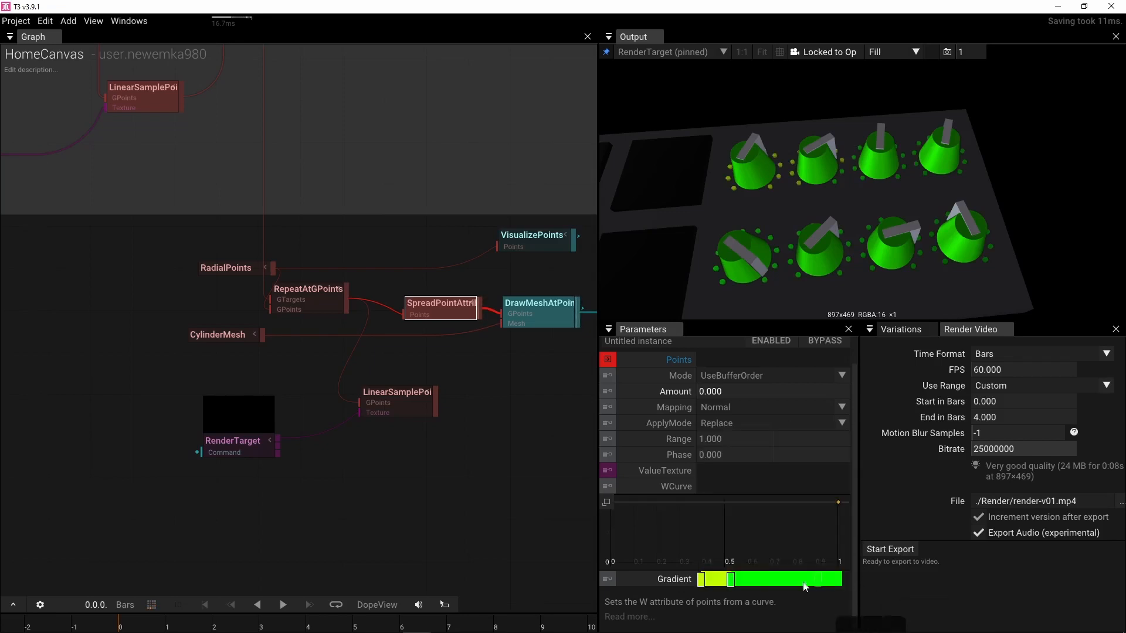
Step: Darken the green gradient stop to HSL 119.2, 1.00, 0.35 and place it about one tenth of the way along
left_click(734, 580)
mouse_move(867, 512)
left_mouse_down()
mouse_move(866, 531)
mouse_move(865, 514)
left_mouse_up()
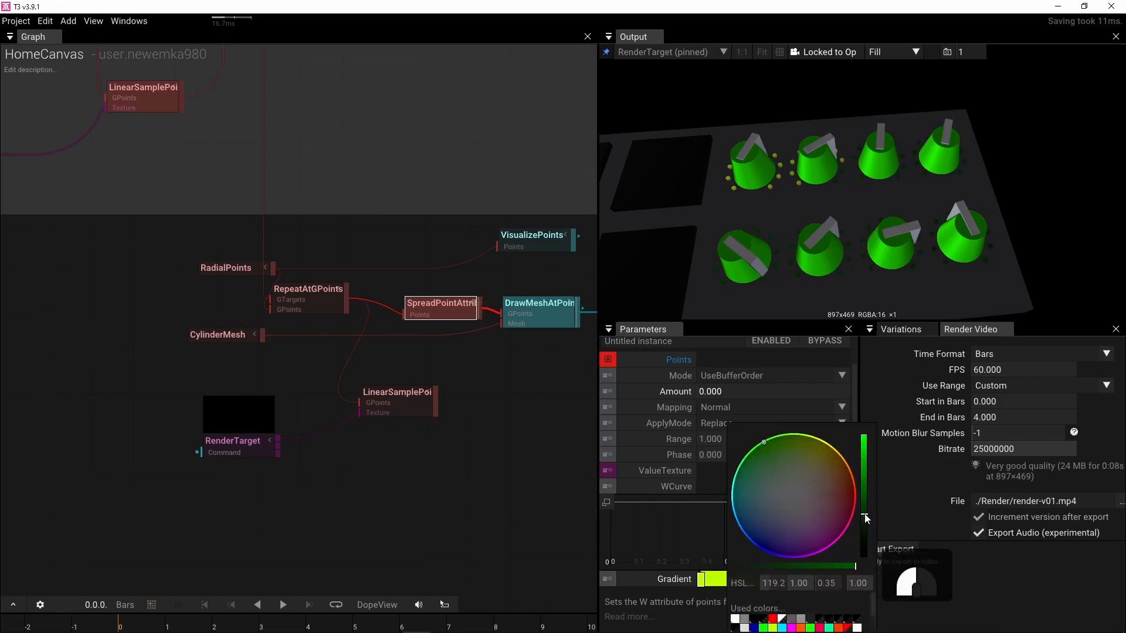
left_click(721, 586)
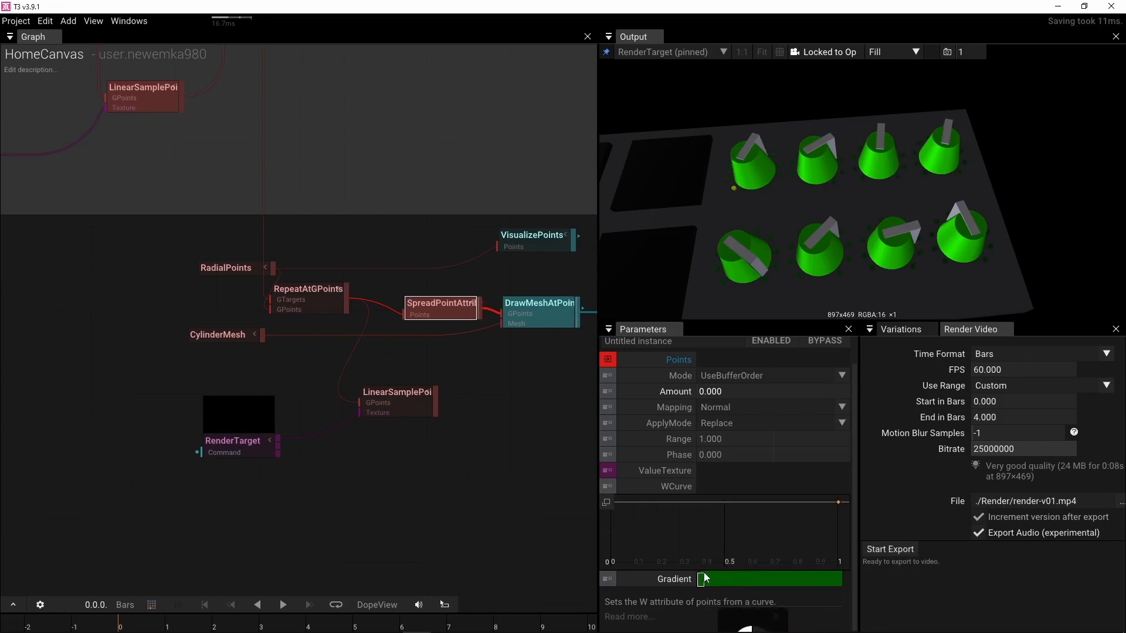
mouse_move(704, 573)
left_mouse_down()
mouse_move(723, 573)
mouse_move(708, 571)
left_mouse_up()
left_click_drag(702, 574, 712, 565)
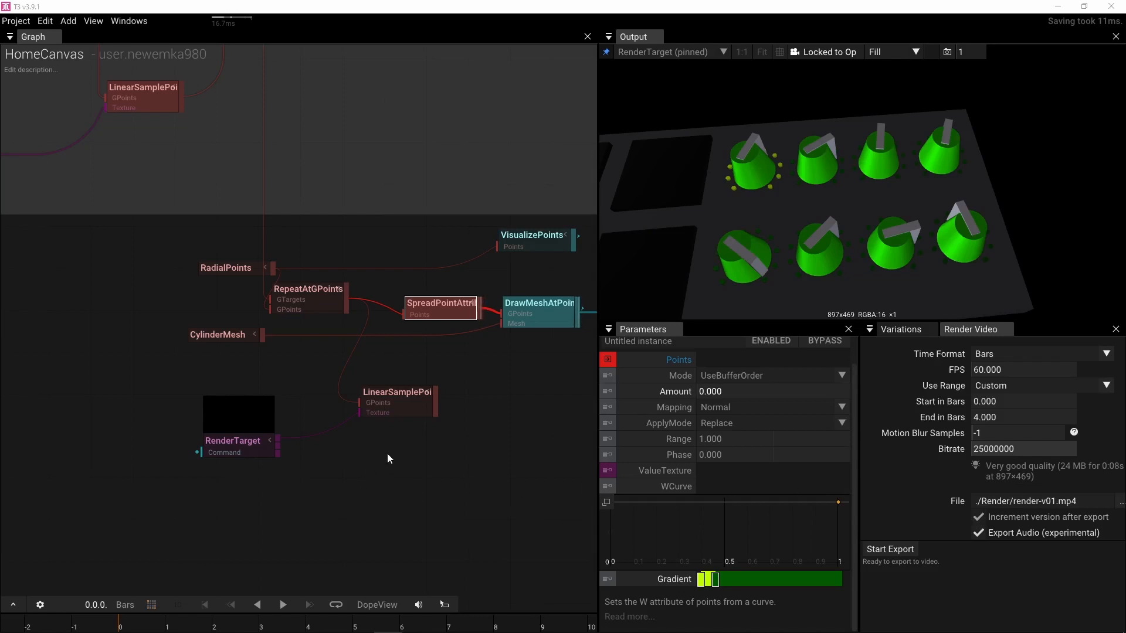
Step: Add a SamplePointColorAttributes operator and wire it from RepeatAtGPoints into the GPoints input of DrawMeshAtPoints
right_click_drag(396, 448, 262, 462)
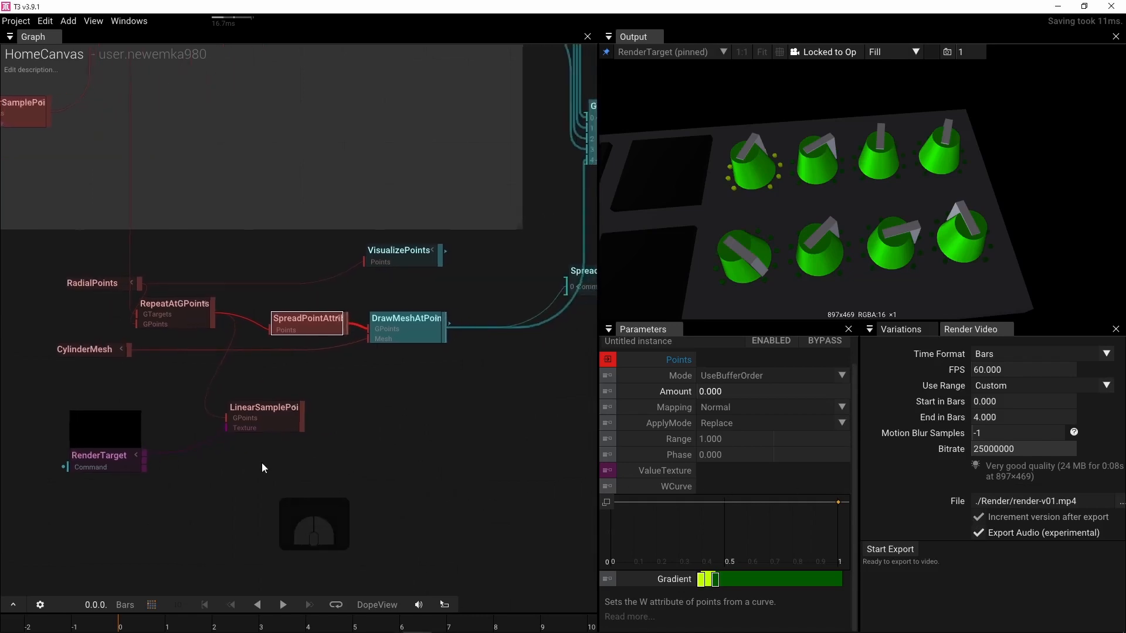
scroll(331, 427, "up", 3)
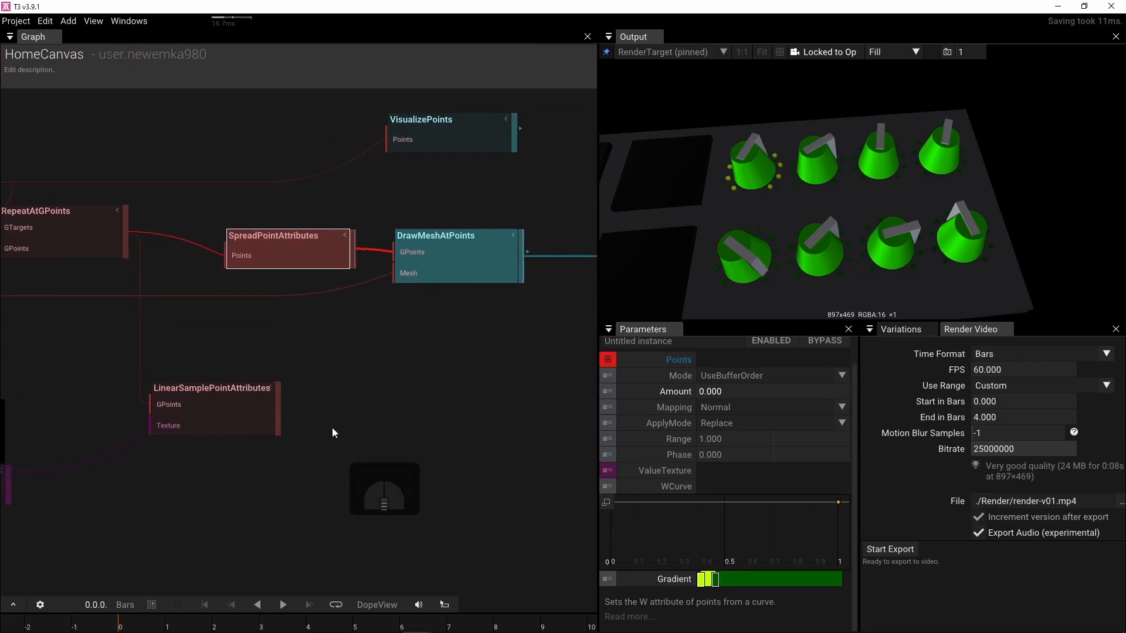
left_click(311, 375)
key("Tab")
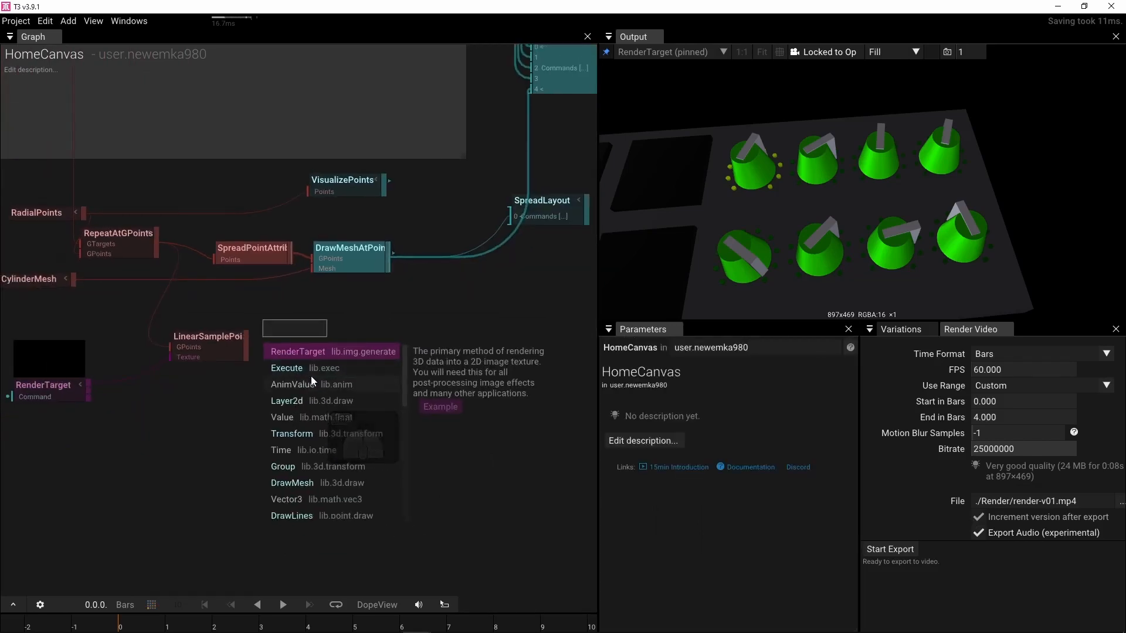
type("sample")
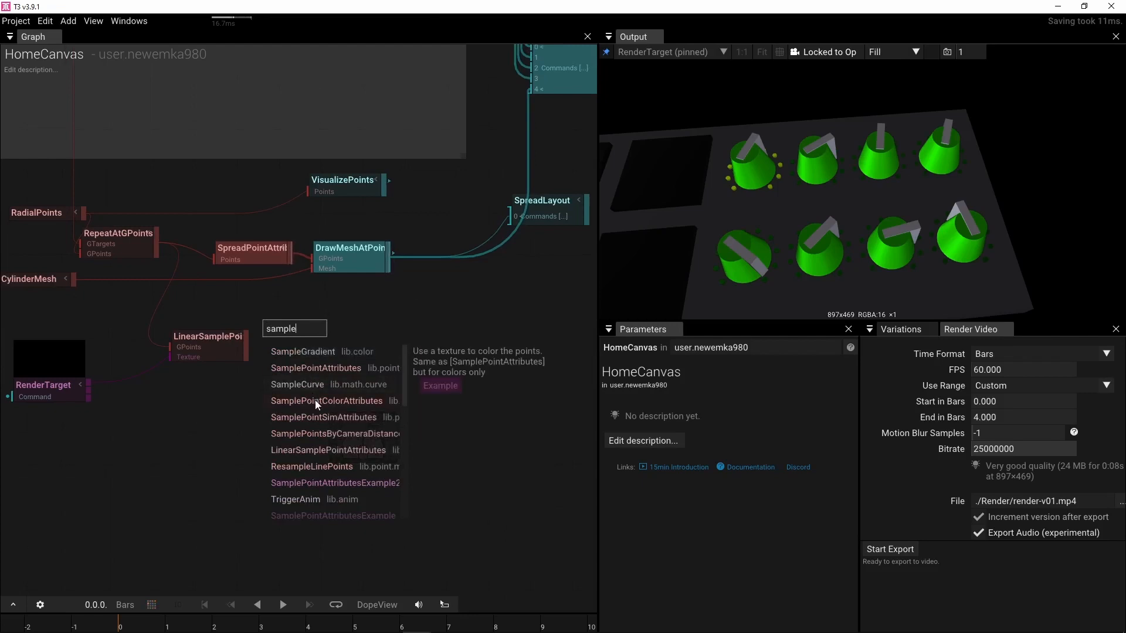
left_click(314, 400)
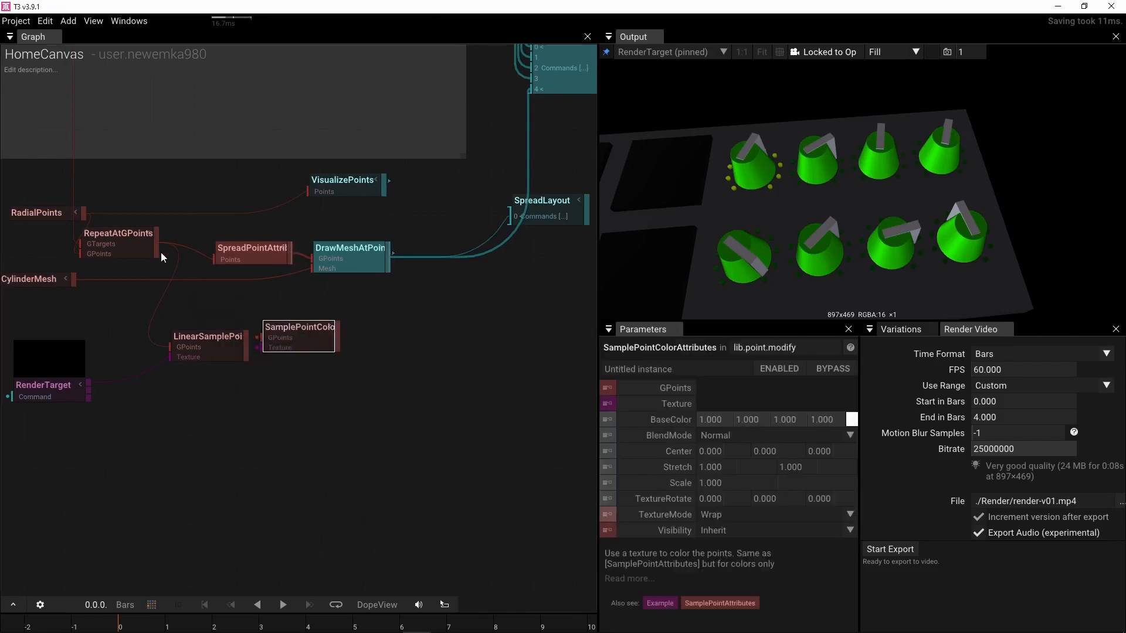
left_click_drag(156, 244, 258, 338)
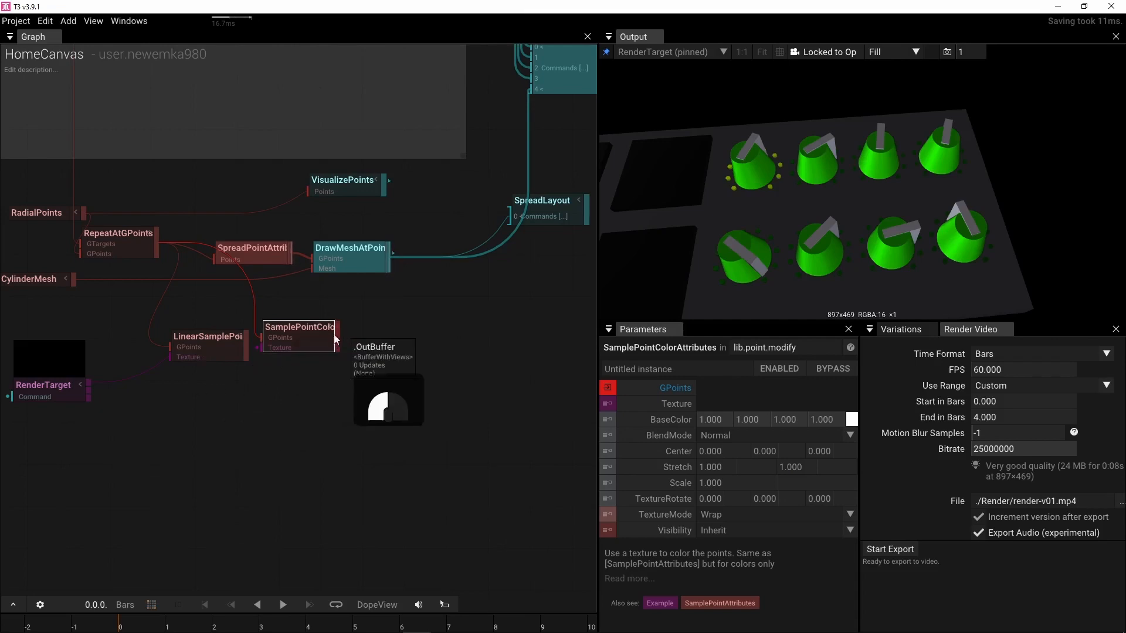
left_click_drag(336, 338, 314, 259)
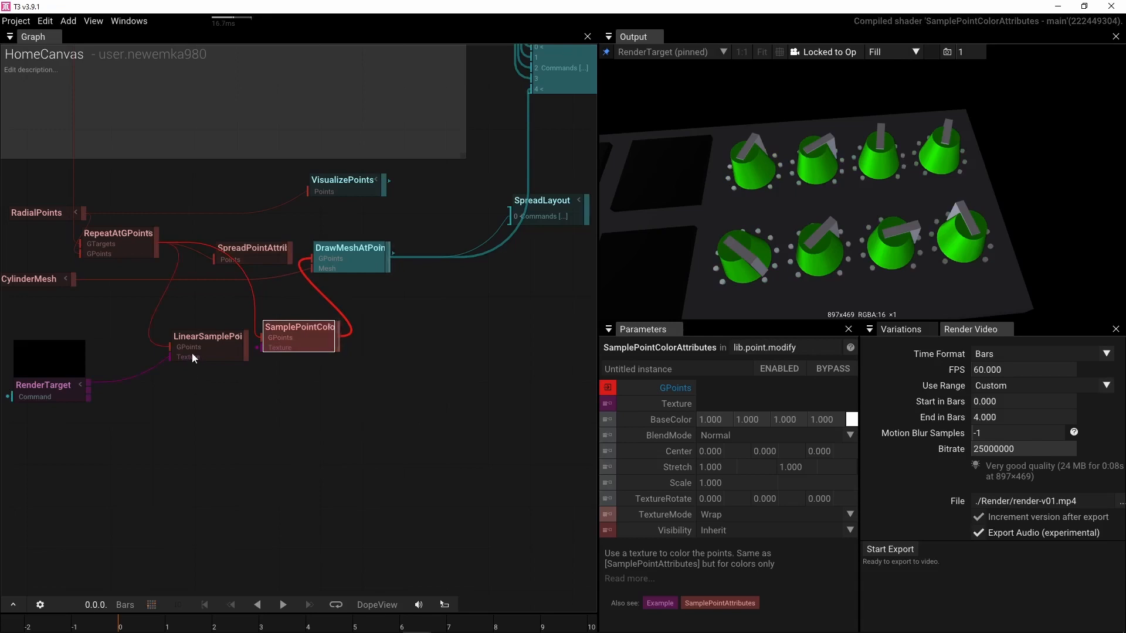
Step: Delete the LinearSamplePointAttributes operator next to the RenderTarget
left_click_drag(193, 356, 157, 374)
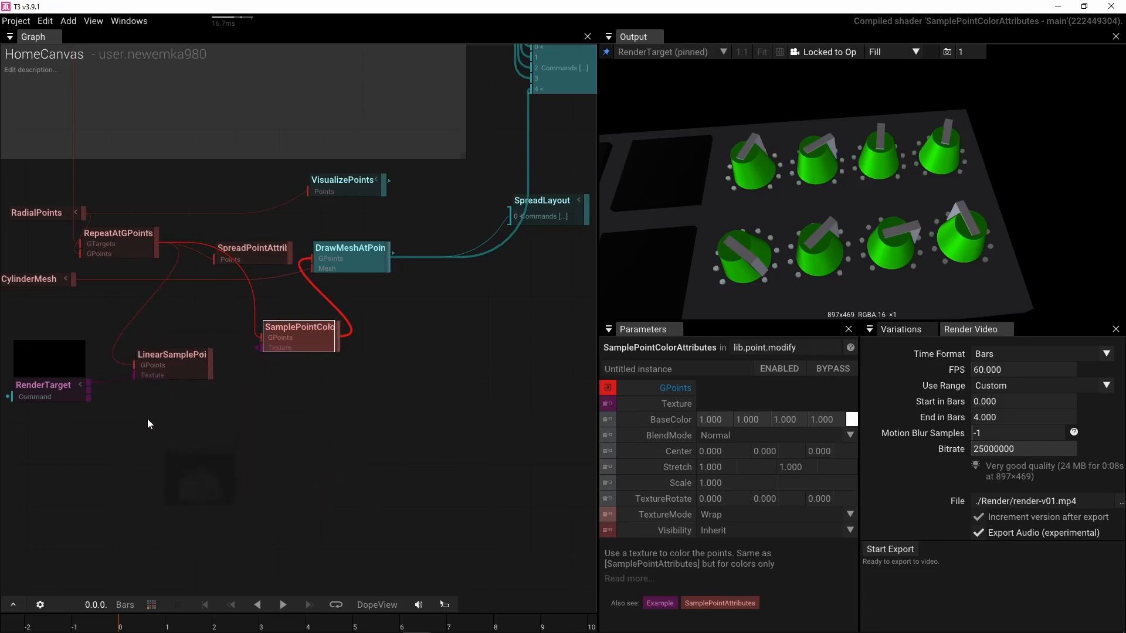
right_click_drag(148, 423, 237, 409)
left_click(239, 421)
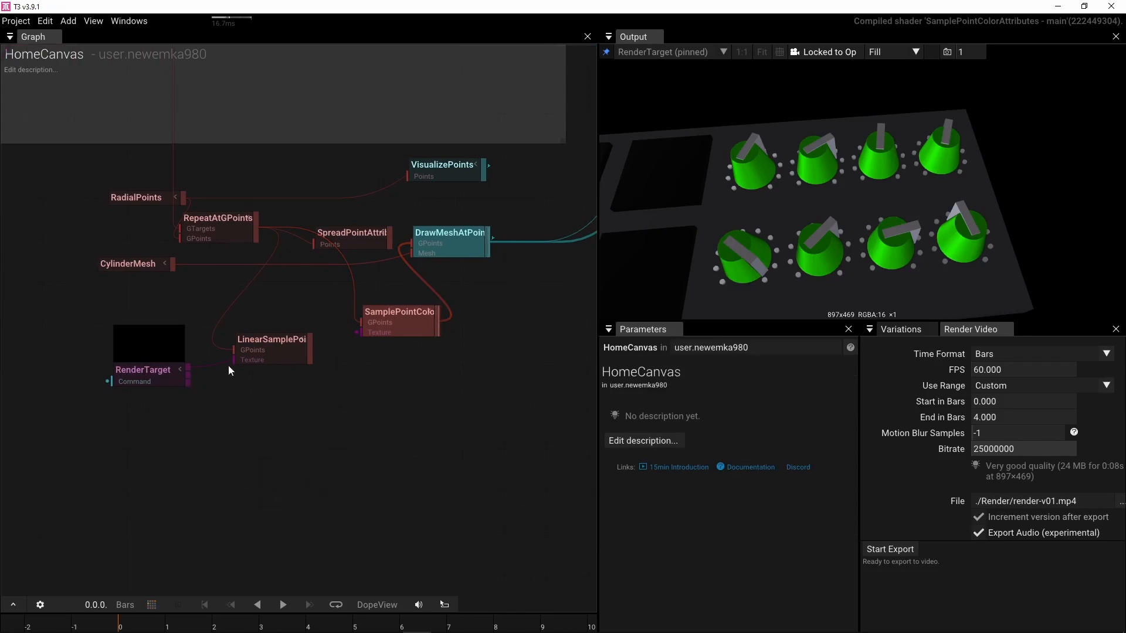
left_click(279, 356)
key("Delete")
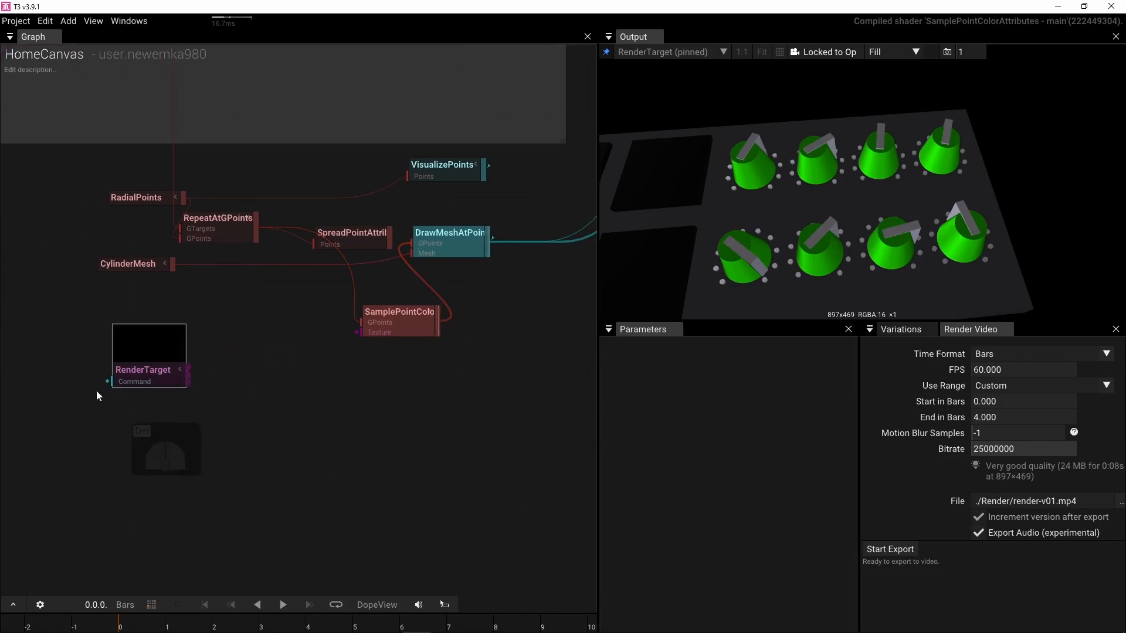
Step: Add a Layer2d operator, connect it to the RenderTarget's Command input, and set its ScaleMode to FitBoth
key("Tab")
type("l")
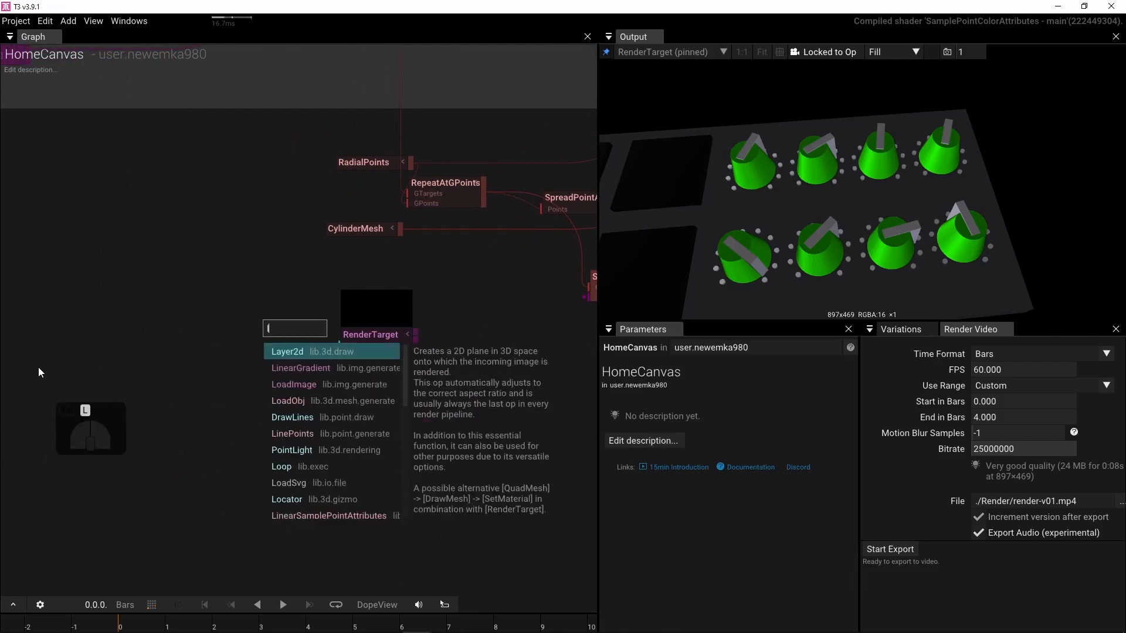
left_click(284, 351)
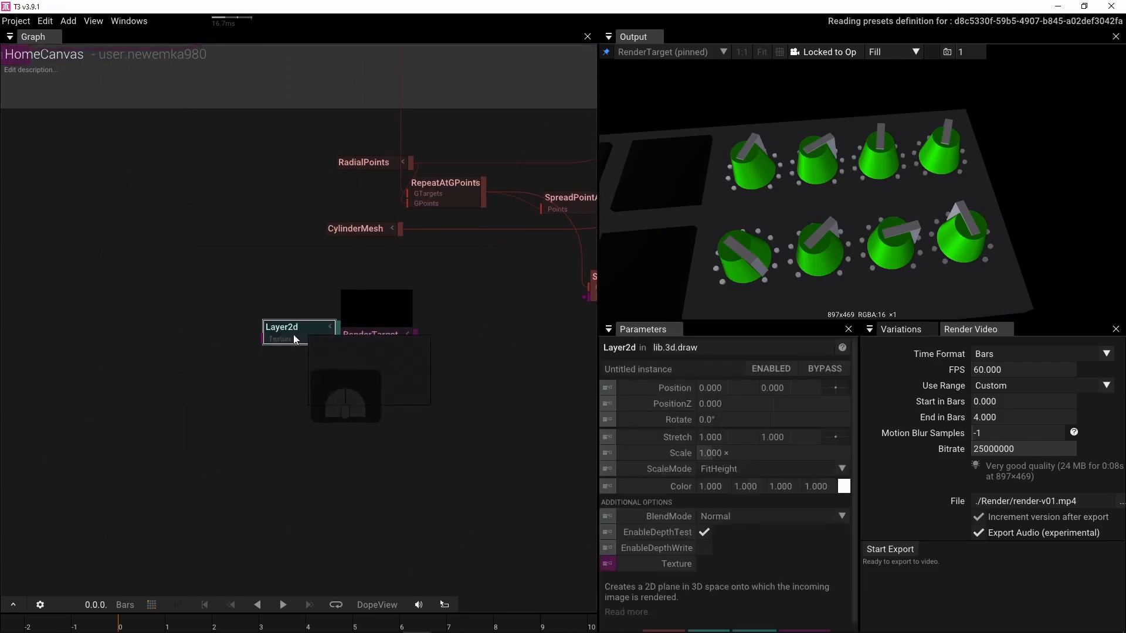
left_click_drag(293, 348, 340, 346)
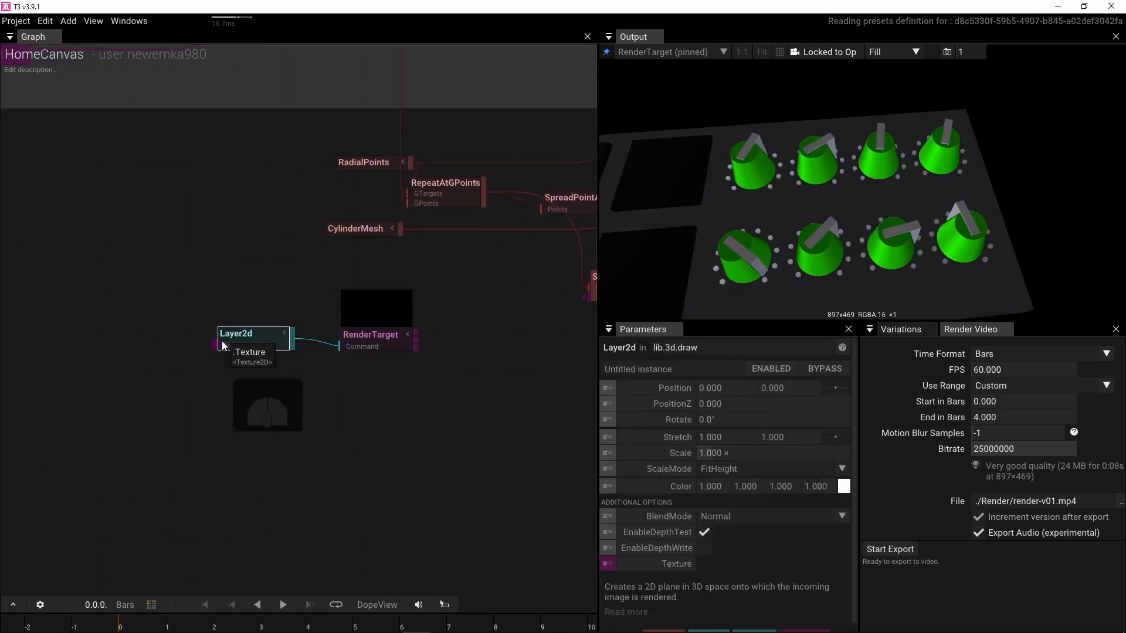
left_click(832, 467)
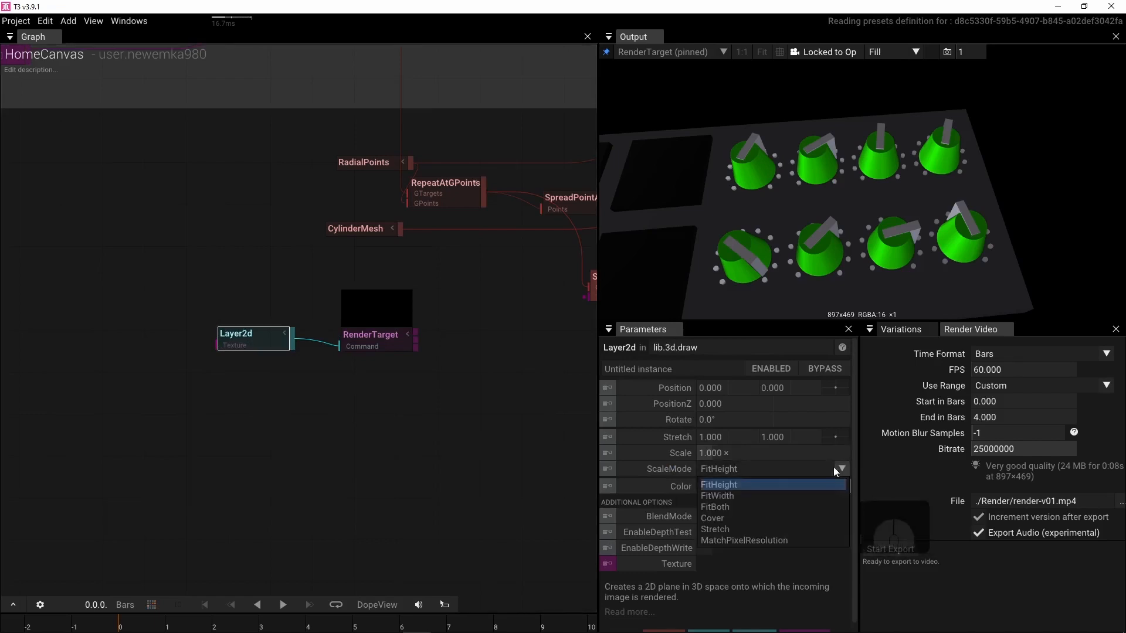
left_click(765, 507)
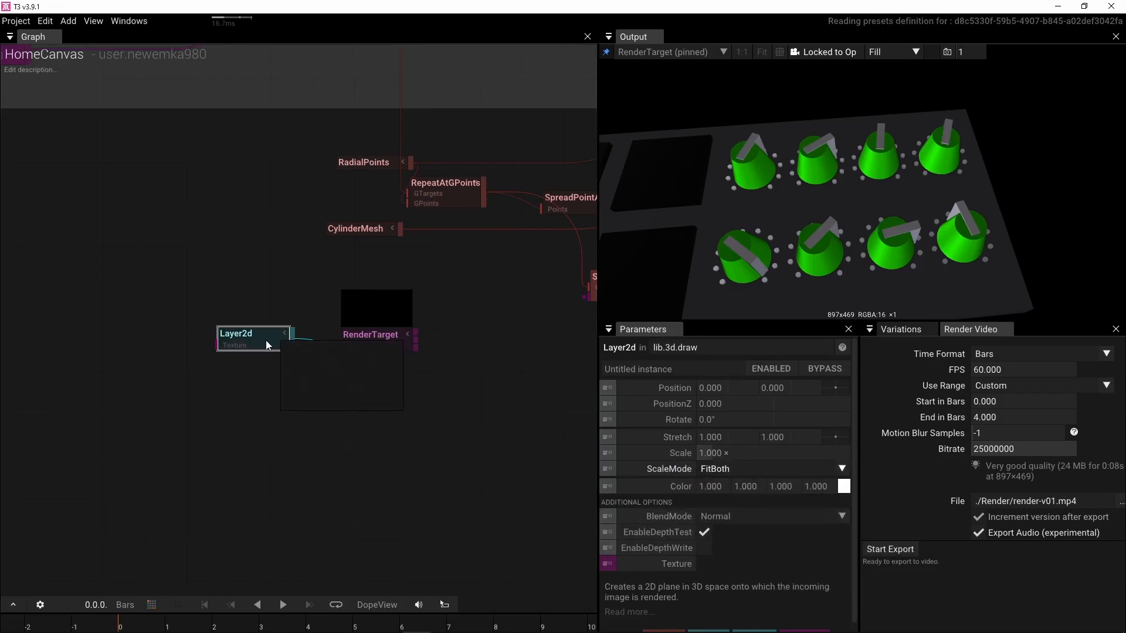
Step: Pin the RenderTarget fed by Layer2d to the output view and set its Resolution to 512 × 512
left_click(389, 343)
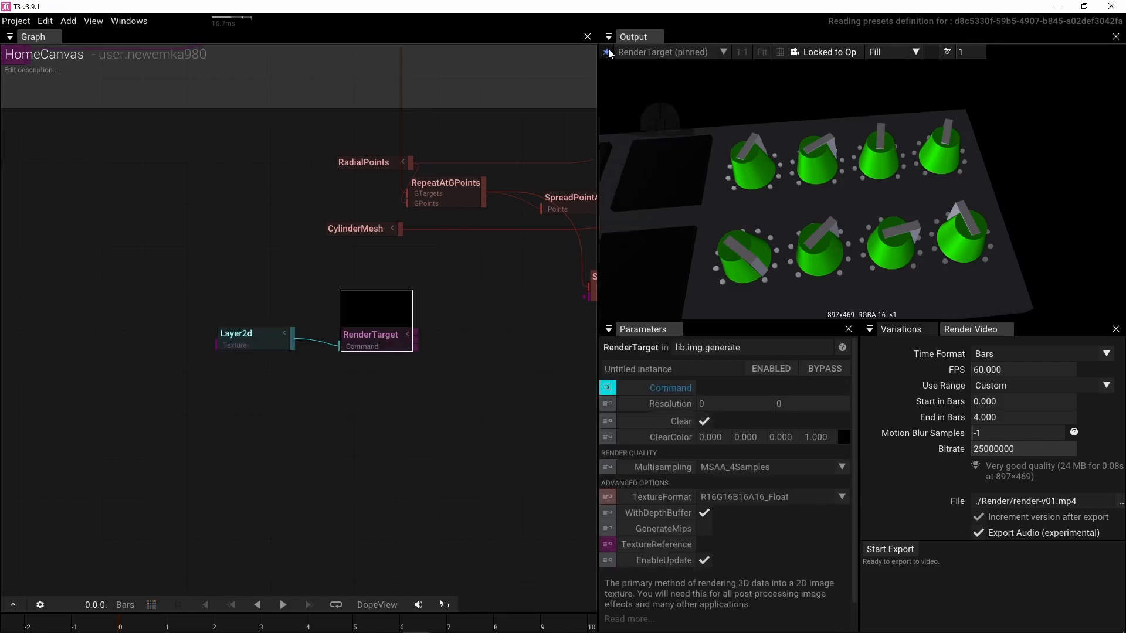
left_click_drag(265, 339, 264, 351)
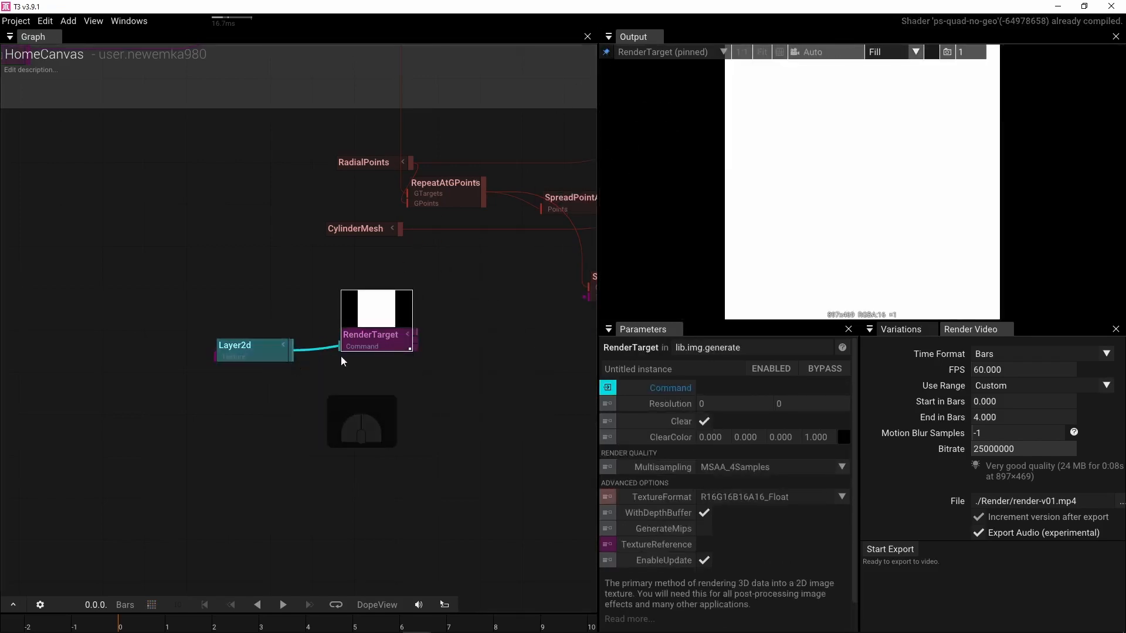
left_click(393, 339)
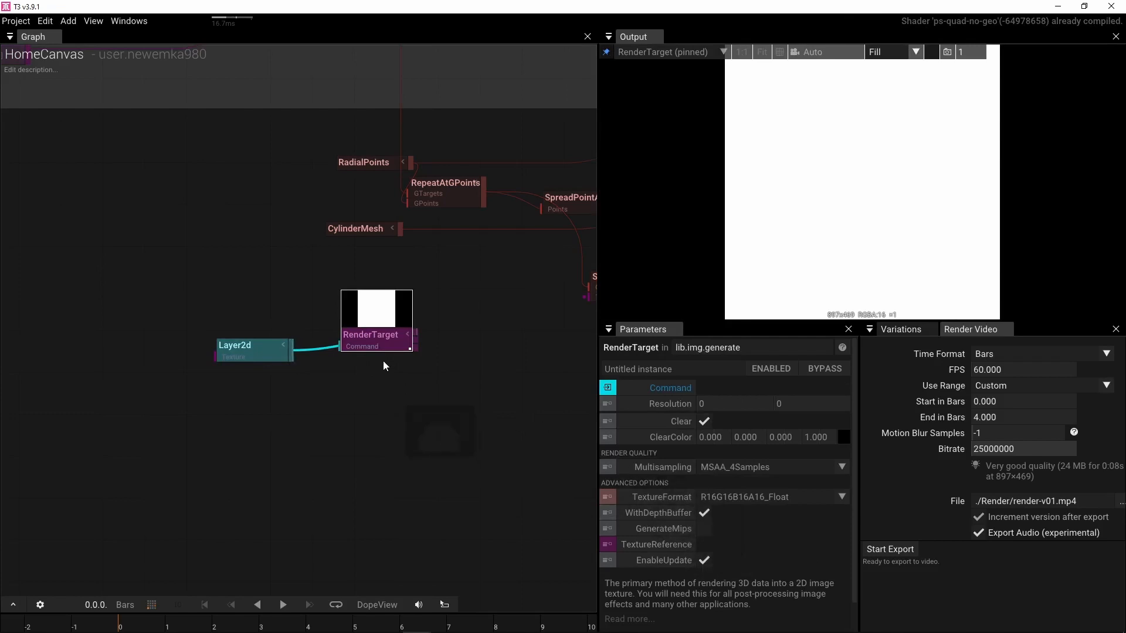
left_click(719, 404)
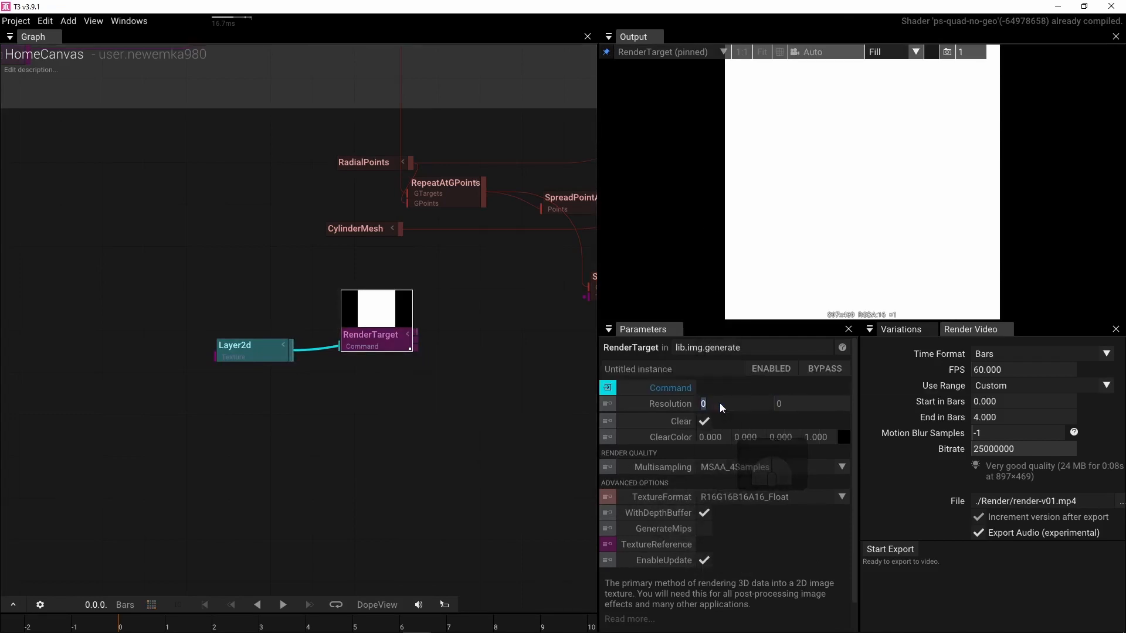
type("512")
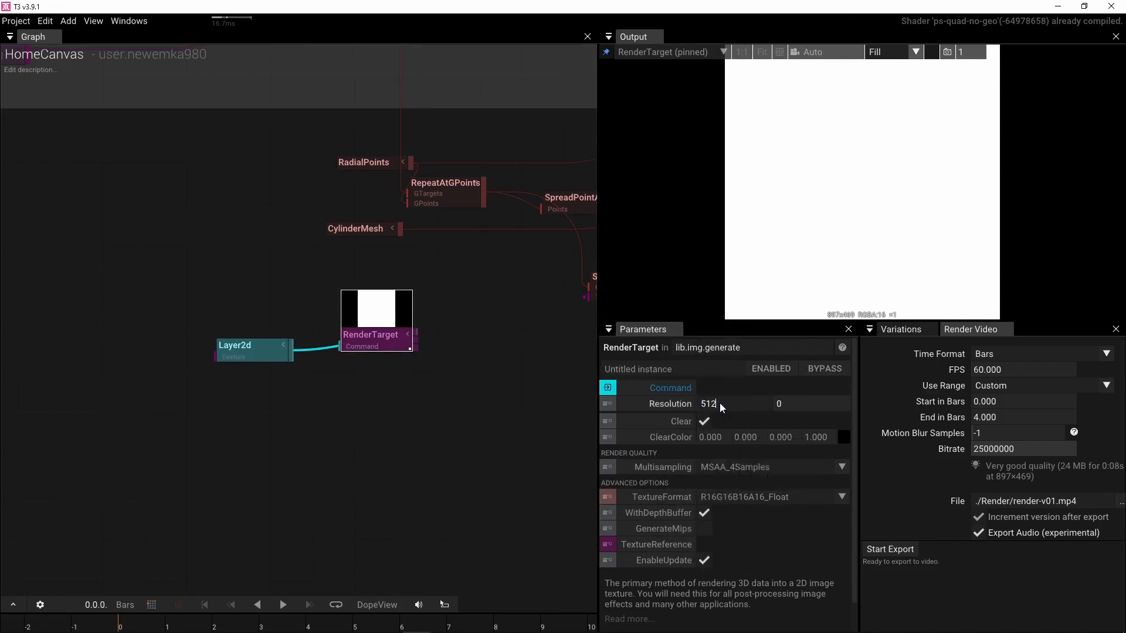
key("Tab")
type("512")
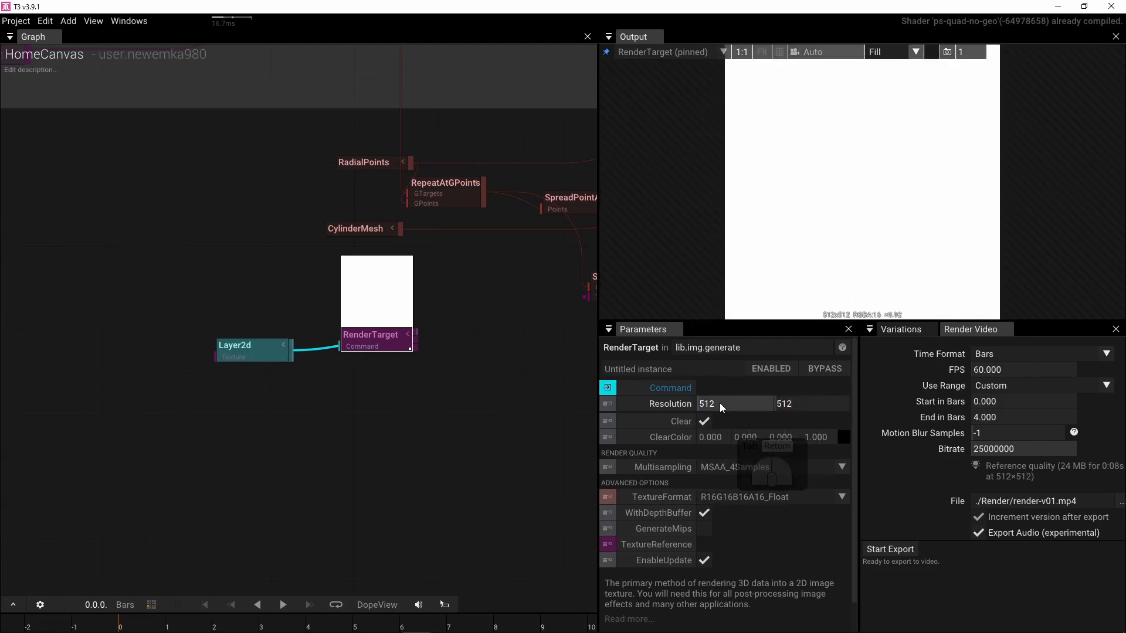
Step: Try shrinking the Layer2d to a Scale of 0.340
left_click(261, 358)
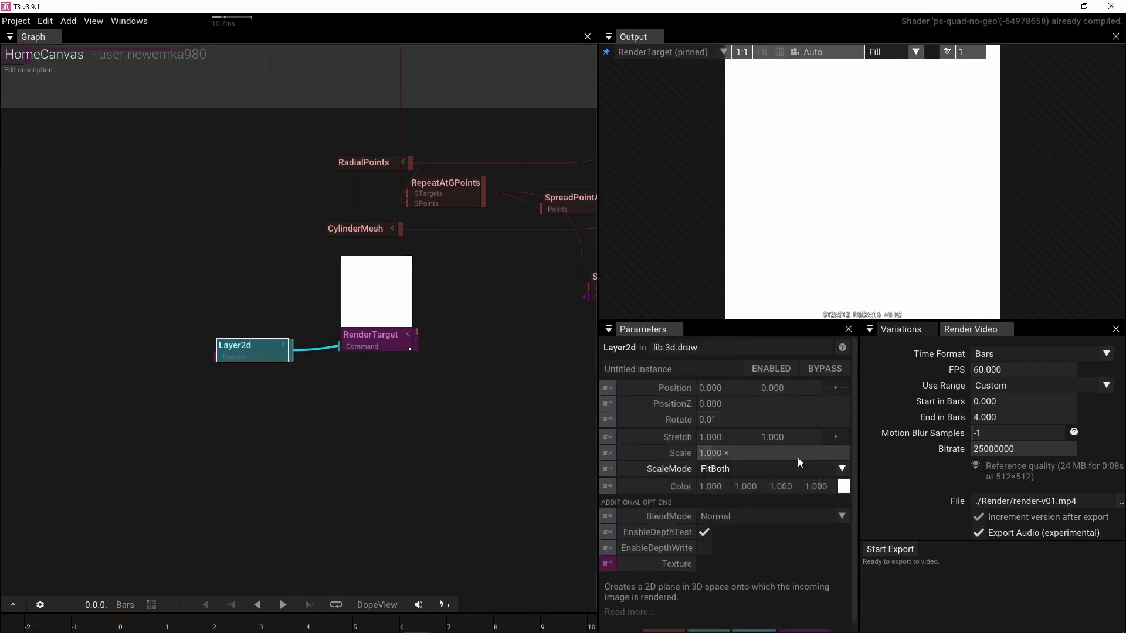
left_click_drag(798, 457, 171, 453)
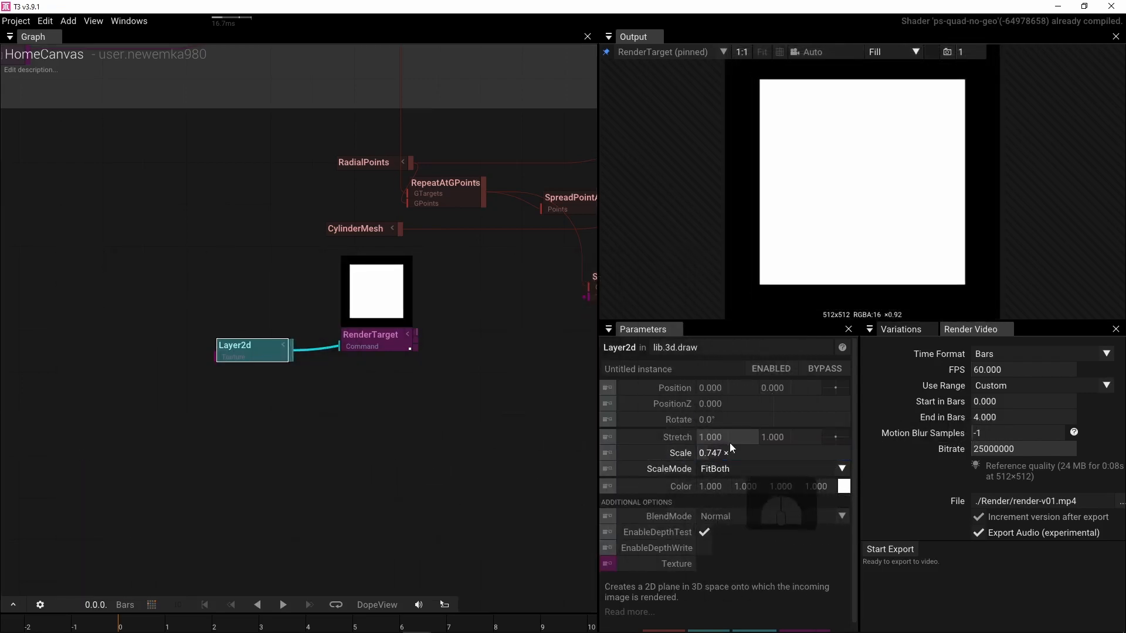
left_click_drag(730, 449, 675, 383)
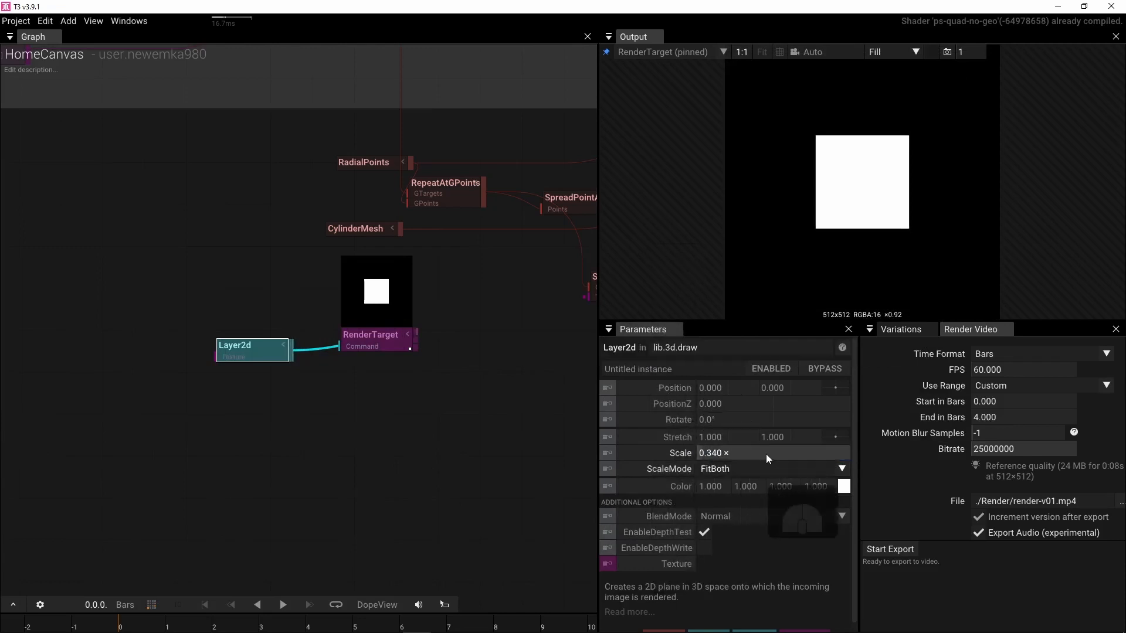
Step: Set the Layer2d's ScaleMode to FitHeight and reset its Scale to the default
left_click(824, 470)
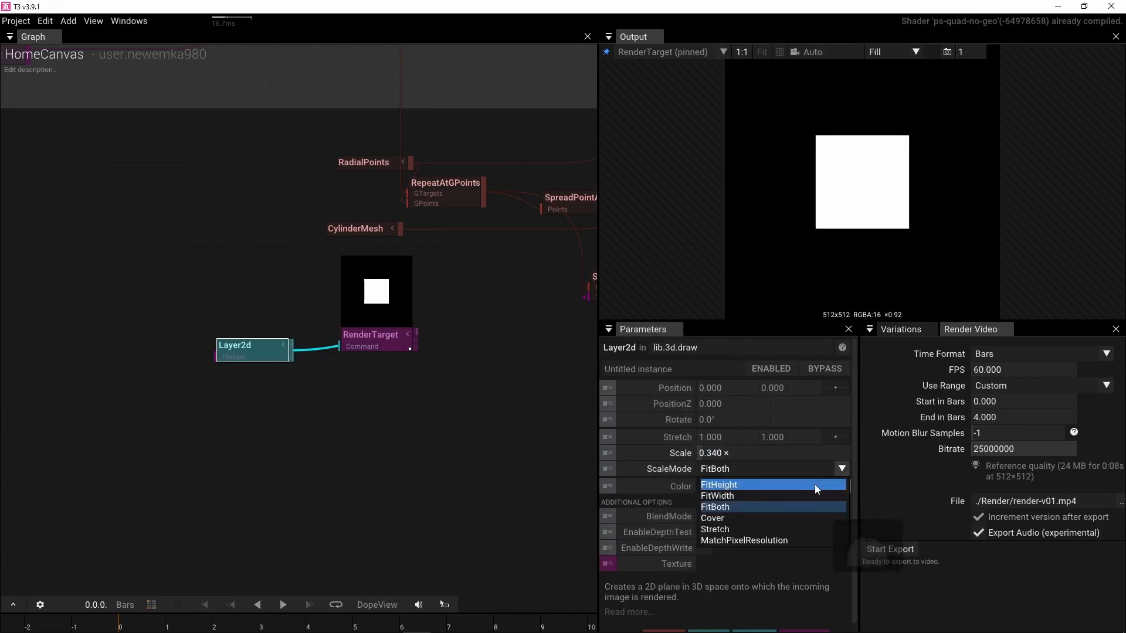
left_click(815, 485)
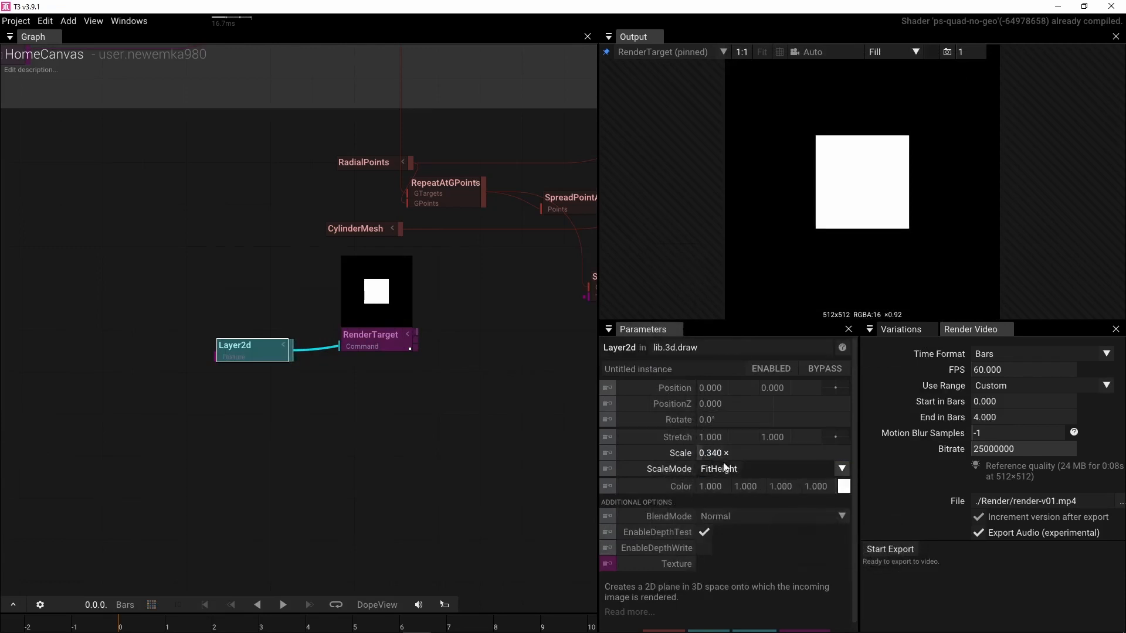
left_click(628, 452)
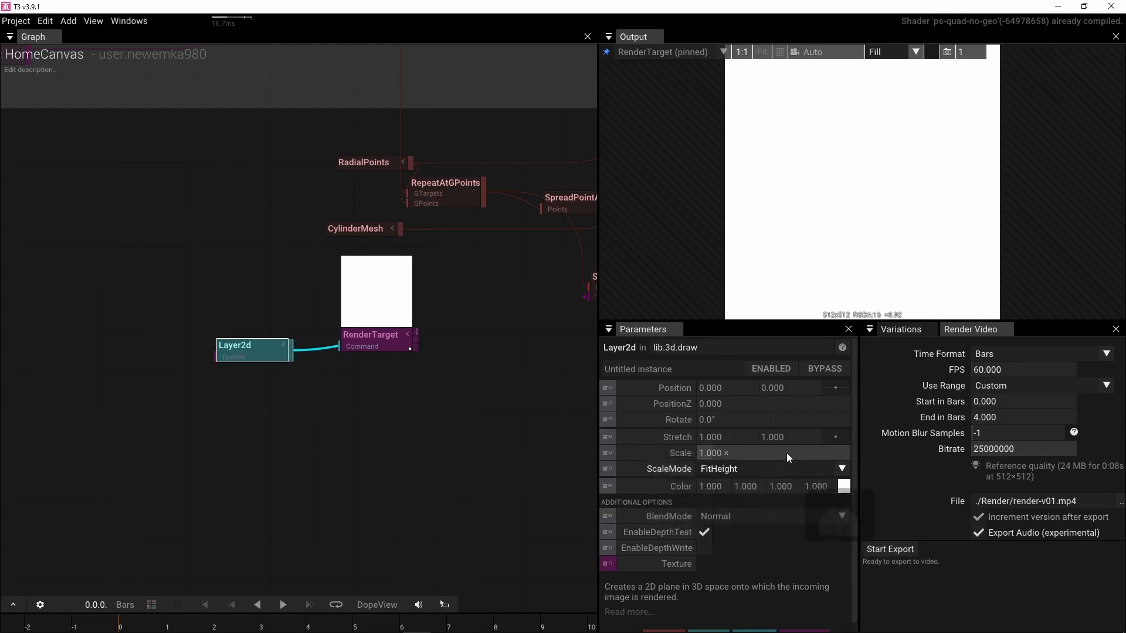
Step: Try the Layer2d at a Scale of 0.861 with ScaleMode Stretch, and reset the ScaleMode to its default
left_click_drag(787, 453, 375, 452)
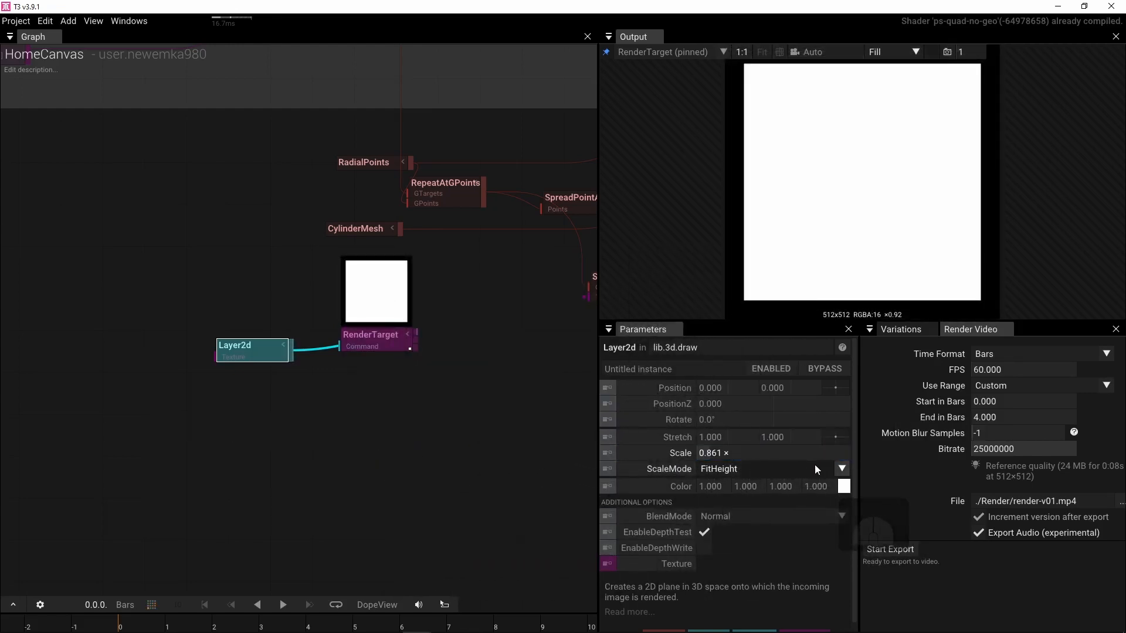
left_click(813, 468)
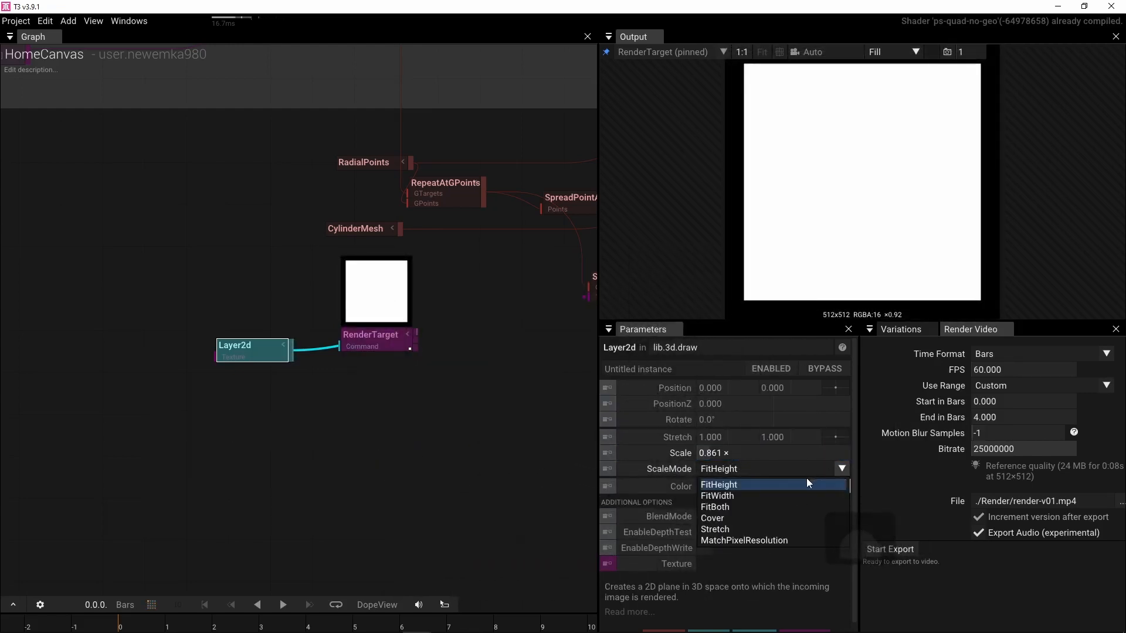
left_click(777, 528)
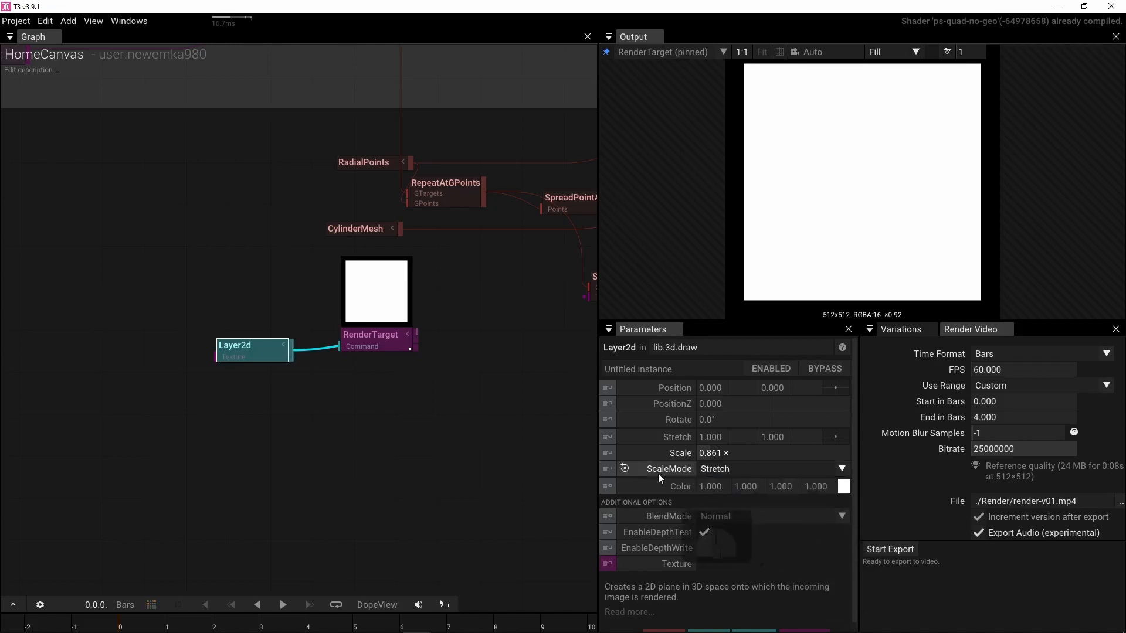
left_click(624, 468)
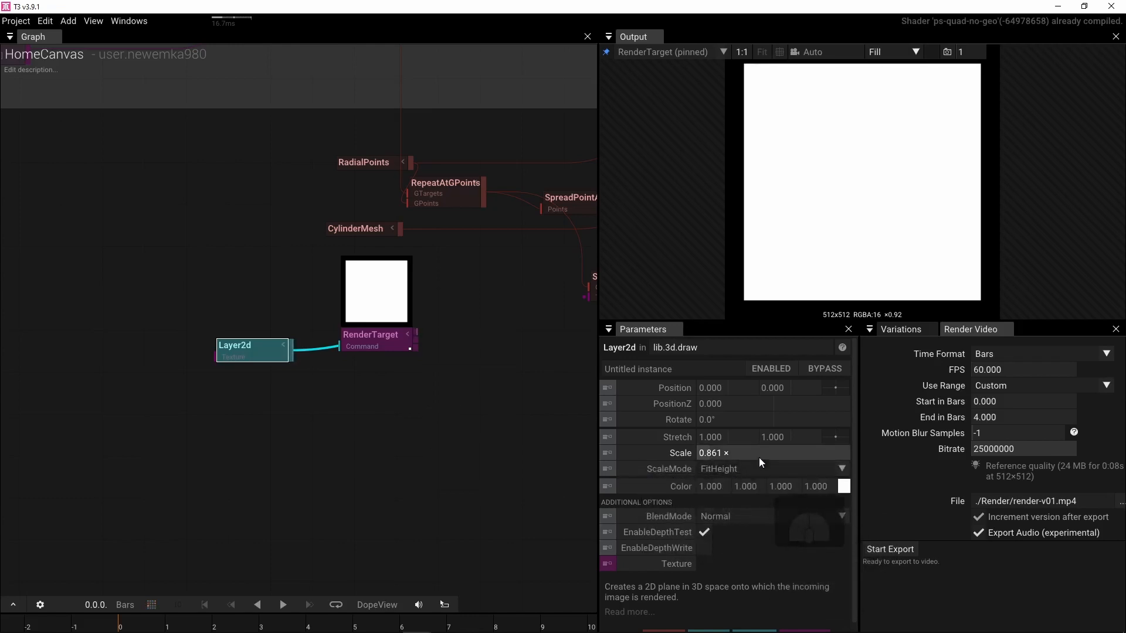
Step: Turn the Layer2d into a narrow vertical strip with Stretch 0.200 by 1.000 and Scale 1.000
mouse_move(772, 437)
left_mouse_down()
mouse_move(689, 431)
mouse_move(653, 463)
mouse_move(542, 434)
mouse_move(751, 435)
left_mouse_up()
left_click(794, 441)
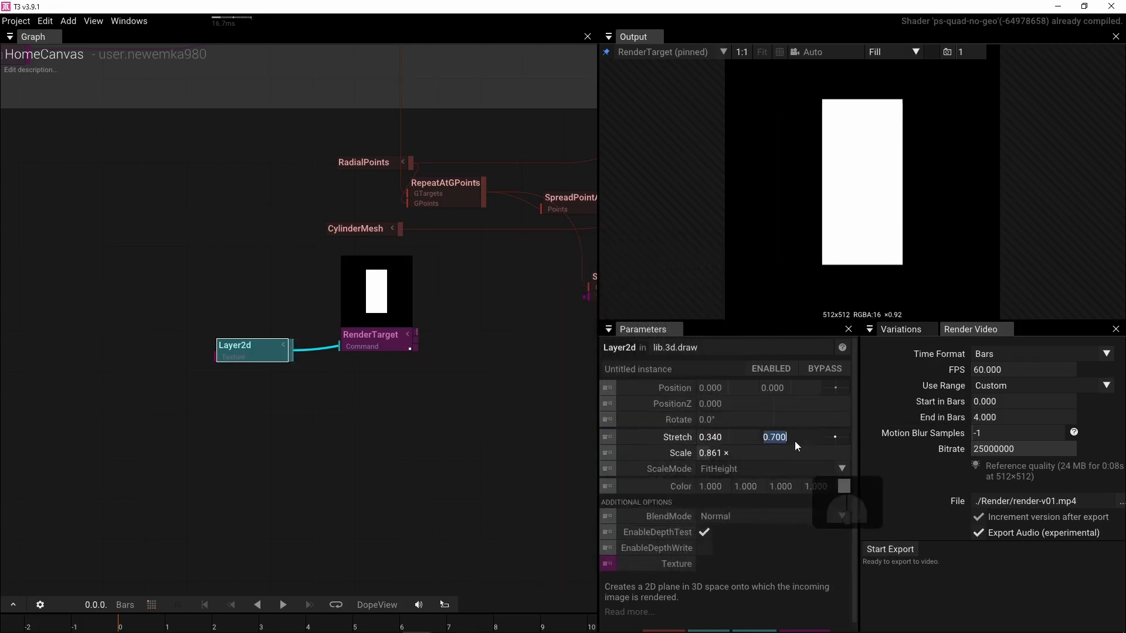
type("1")
key("Return")
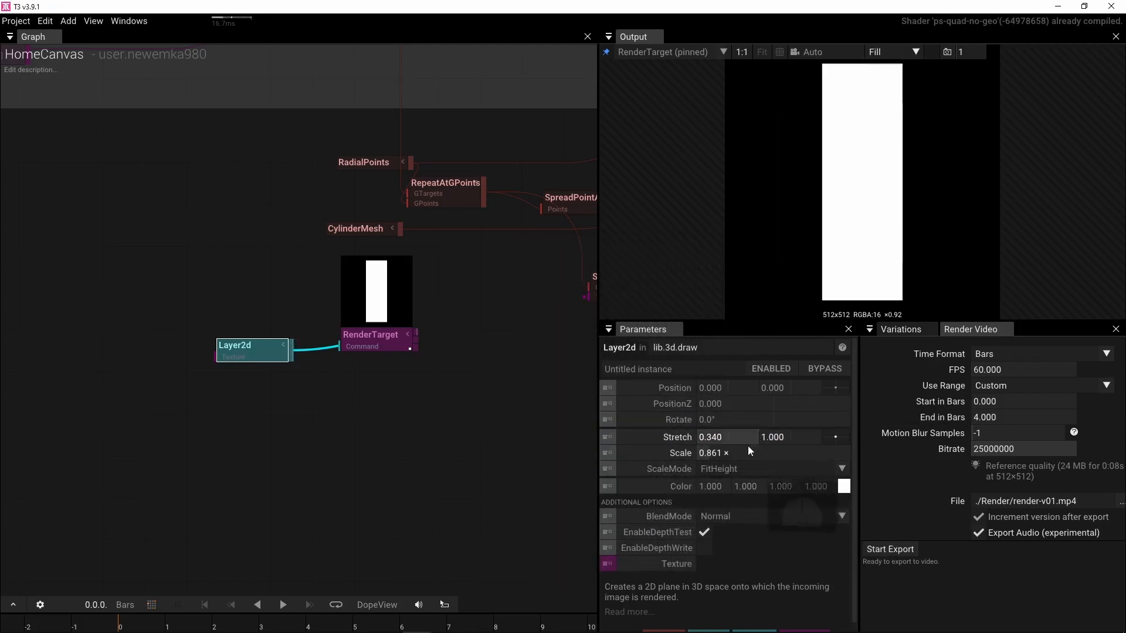
left_click(747, 452)
type("1")
key("Return")
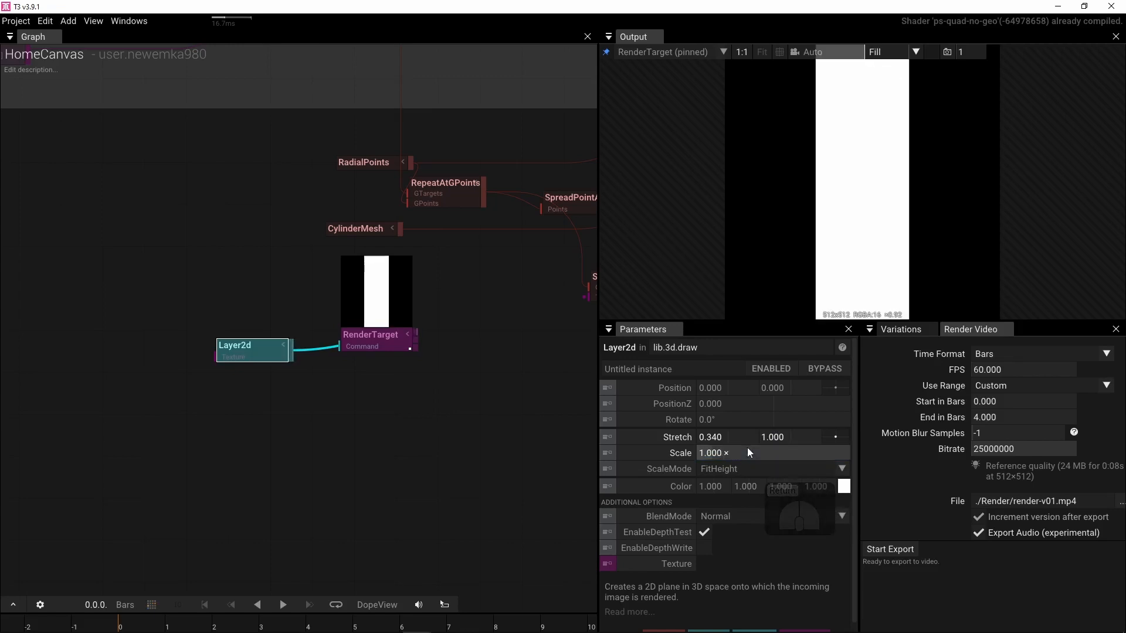
left_click_drag(730, 438, 685, 446)
Step: Shift the Layer2d strip sideways to an X Position of -0.520
left_click(724, 391)
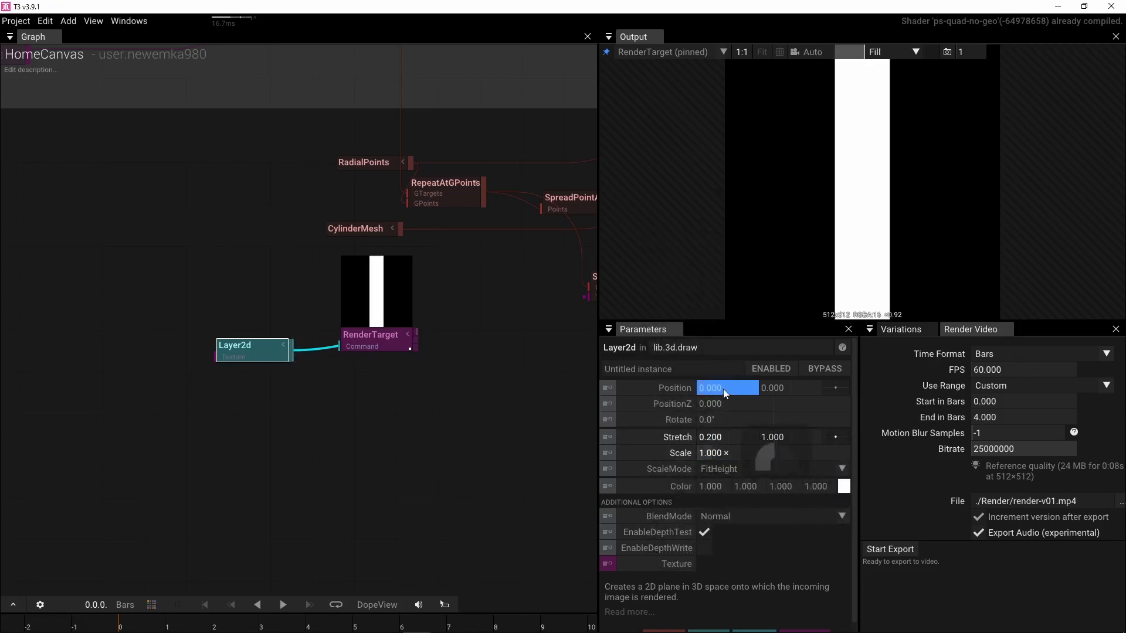
left_click_drag(726, 392, 635, 381)
right_click_drag(426, 387, 375, 437)
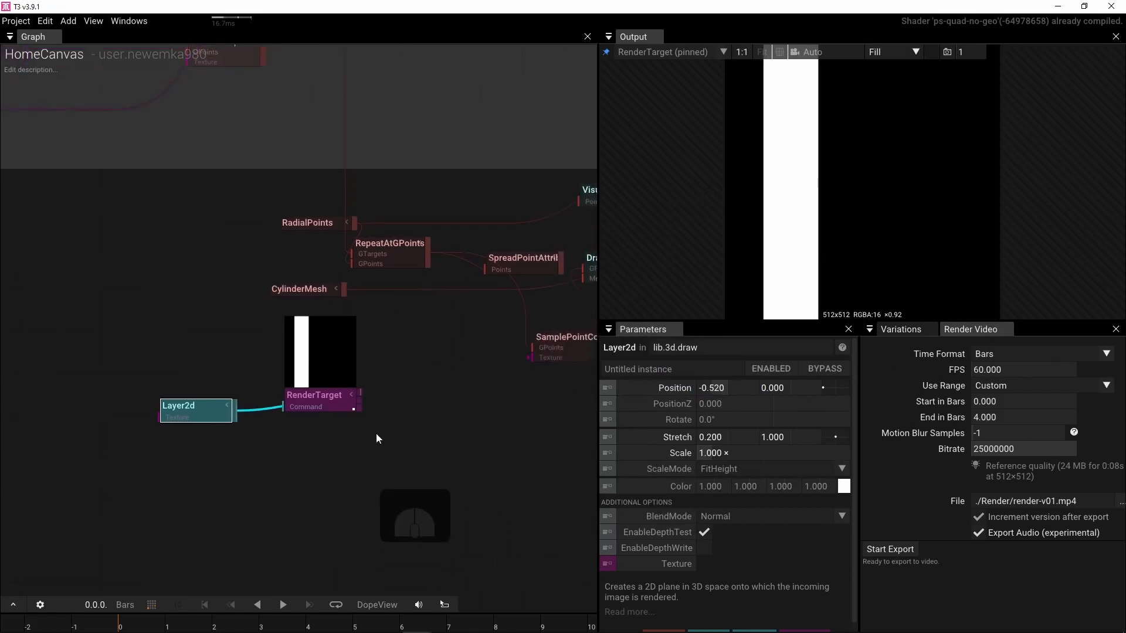
Step: Pin the DrawMeshAtPoints node to the output and frame the knob marks in the view
left_click_drag(302, 448, 450, 414)
right_click_drag(472, 465, 351, 468)
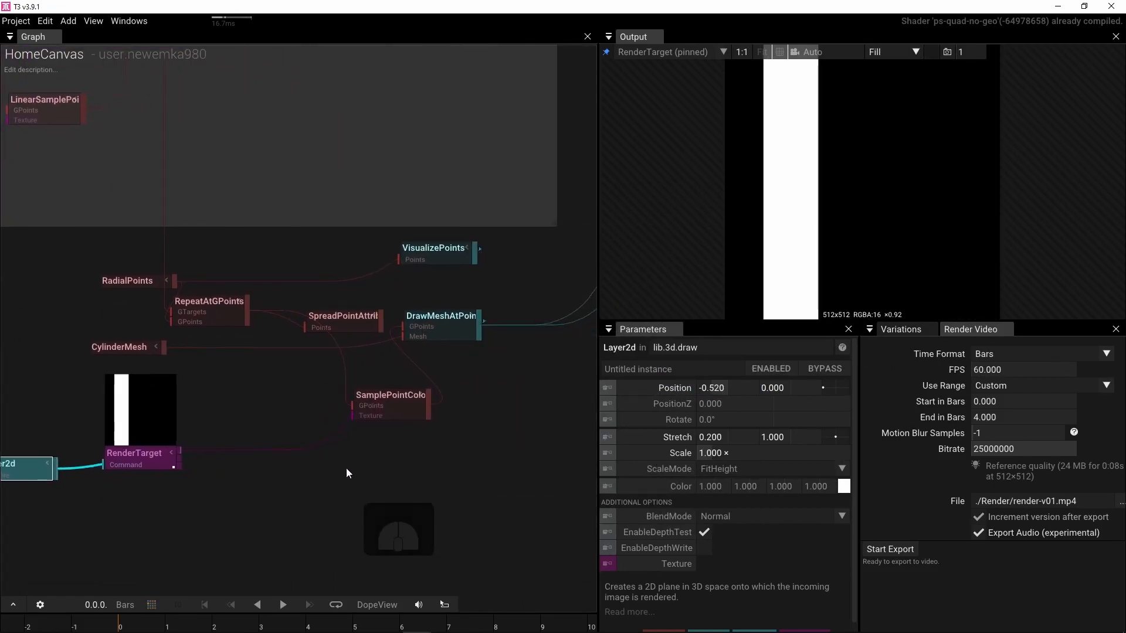
scroll(403, 449, "down", 3)
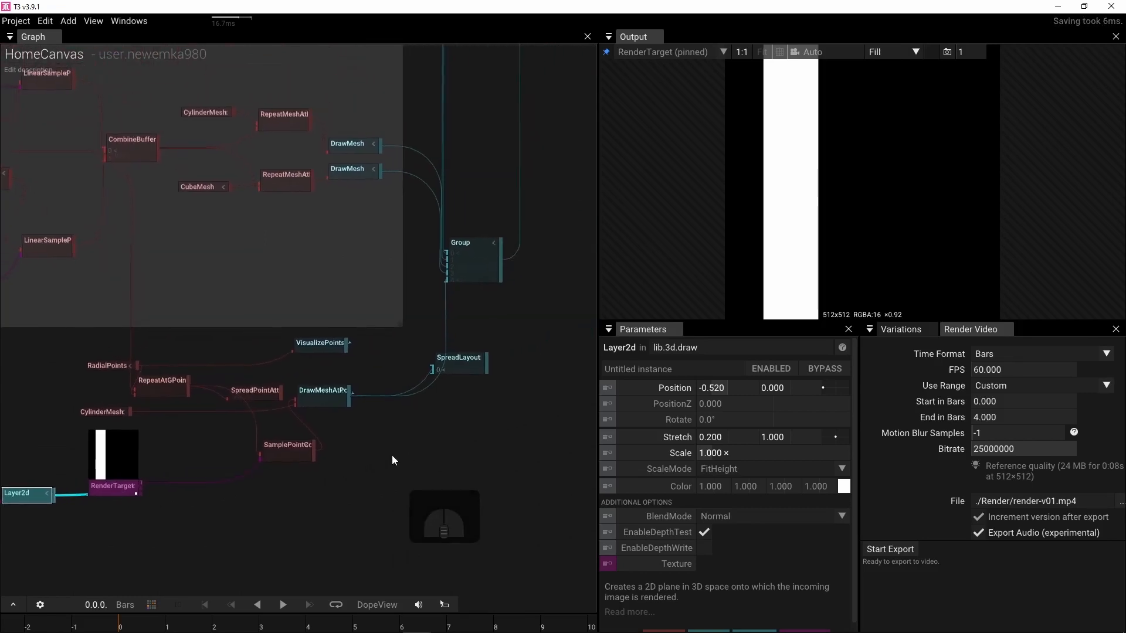
left_click(323, 393)
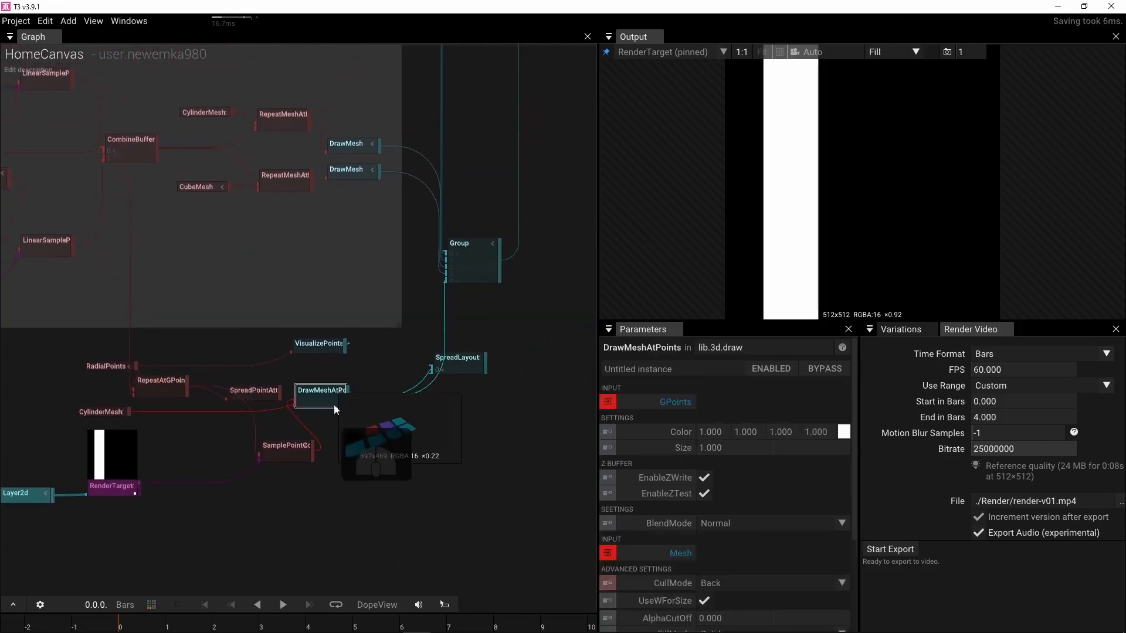
left_click(608, 52)
right_click_drag(918, 181, 839, 196)
scroll(806, 194, "up", 3)
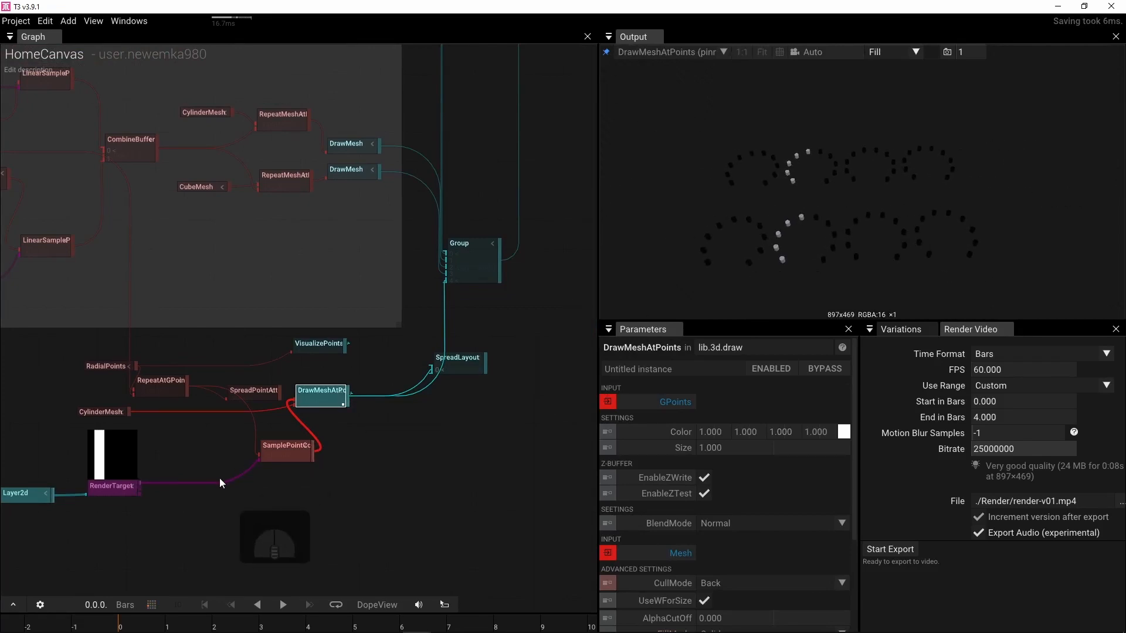
Step: Try the Layer2d strip at an X Position of -0.430 against the knob marks
right_click_drag(198, 488, 374, 492)
left_click(198, 494)
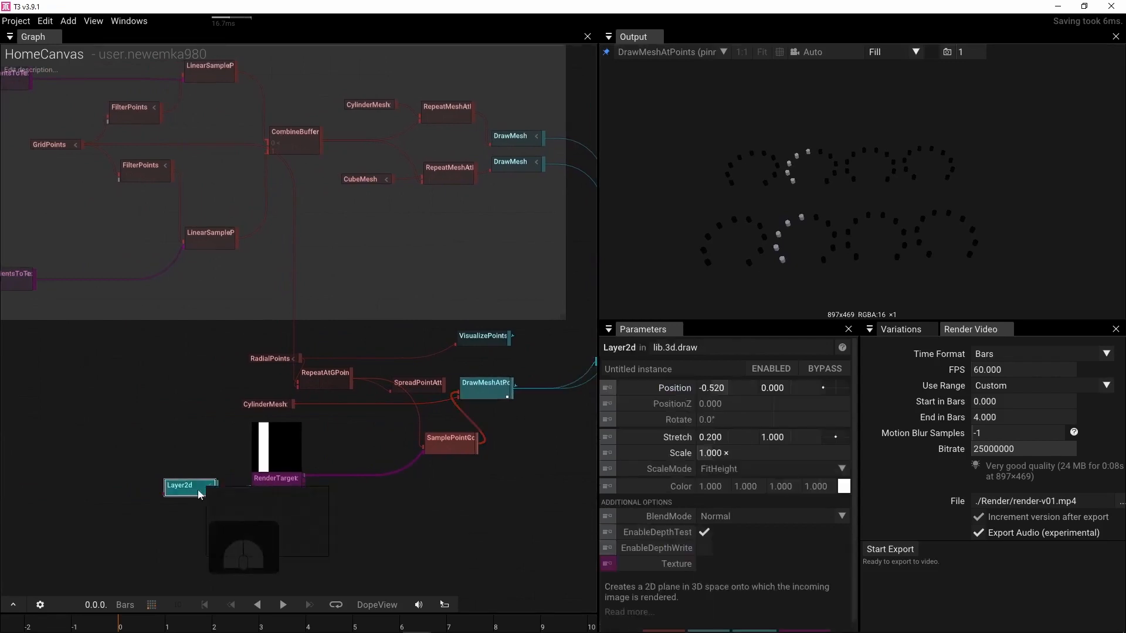
left_click_drag(712, 387, 762, 387)
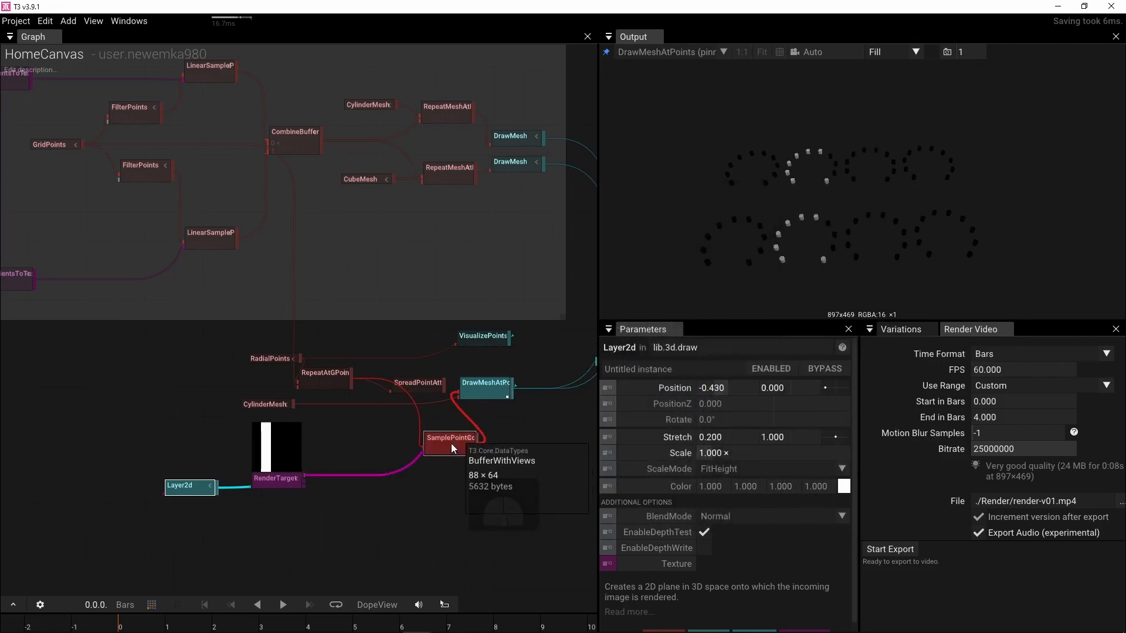
Step: Show the output's grid and gizmos, and set the first TextureRotate value of SamplePointColorAttributes to -90
left_click(780, 52)
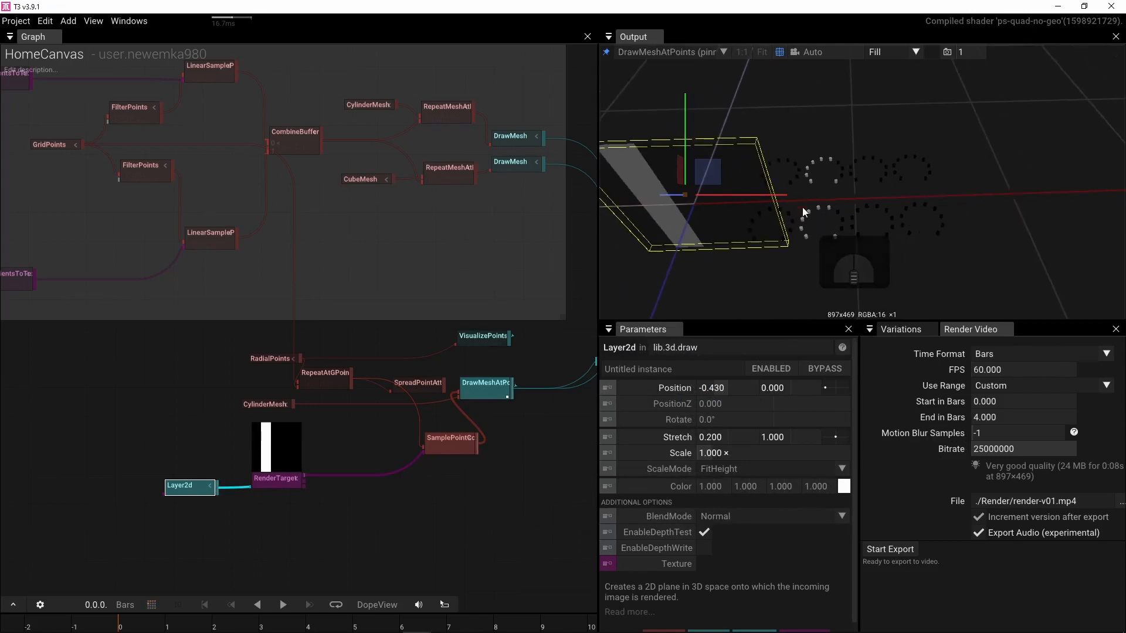
left_click_drag(801, 252, 763, 246)
left_click(437, 444)
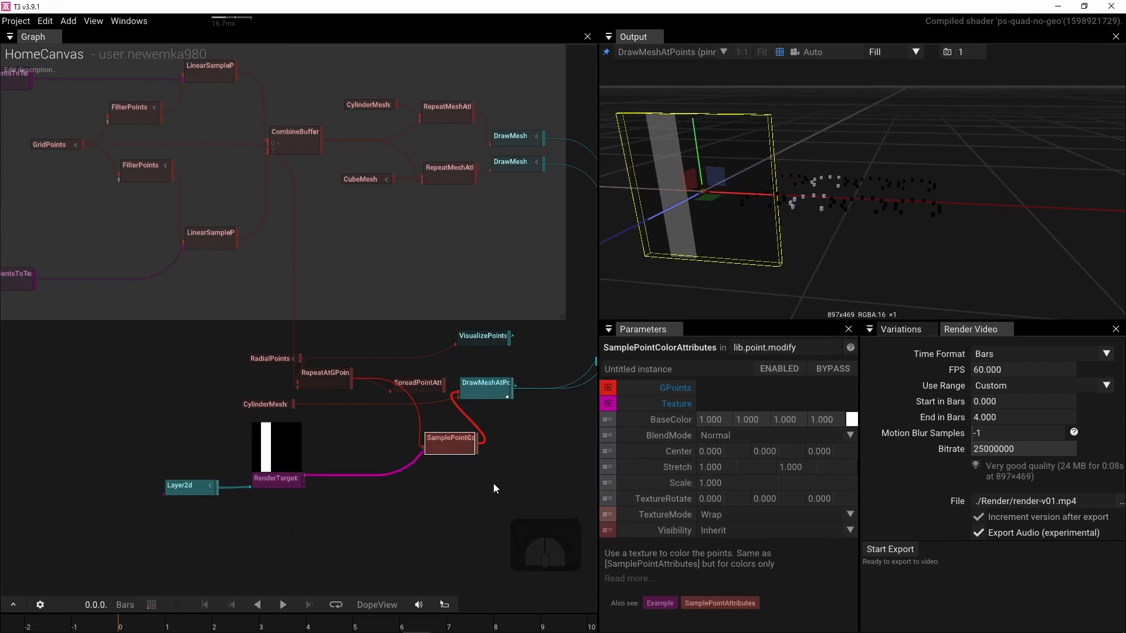
mouse_move(464, 457)
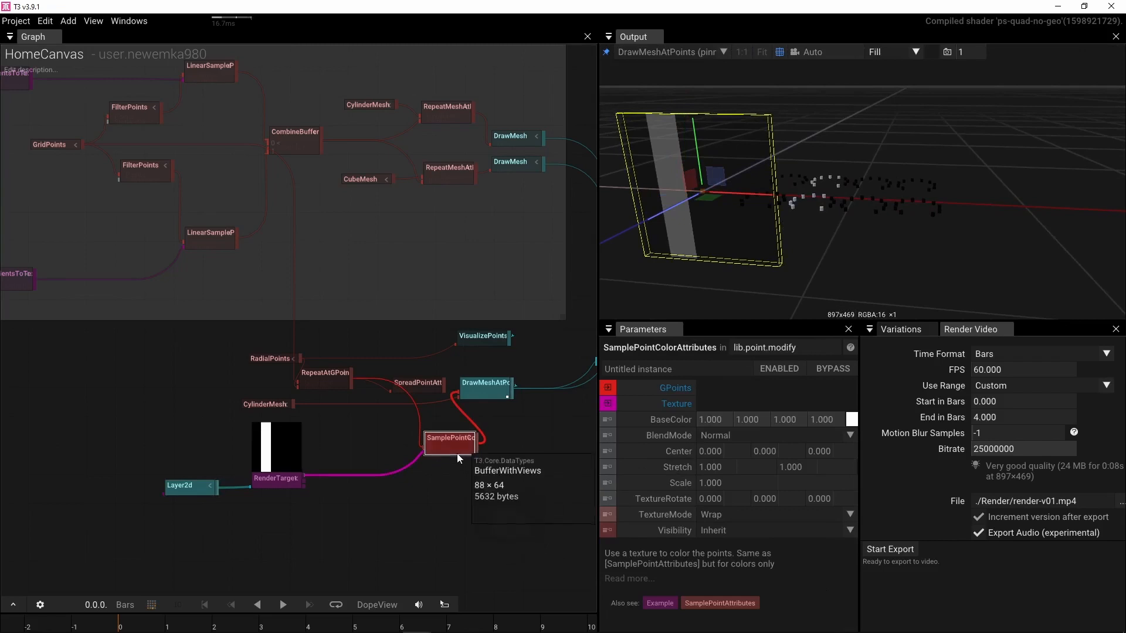
left_click(726, 500)
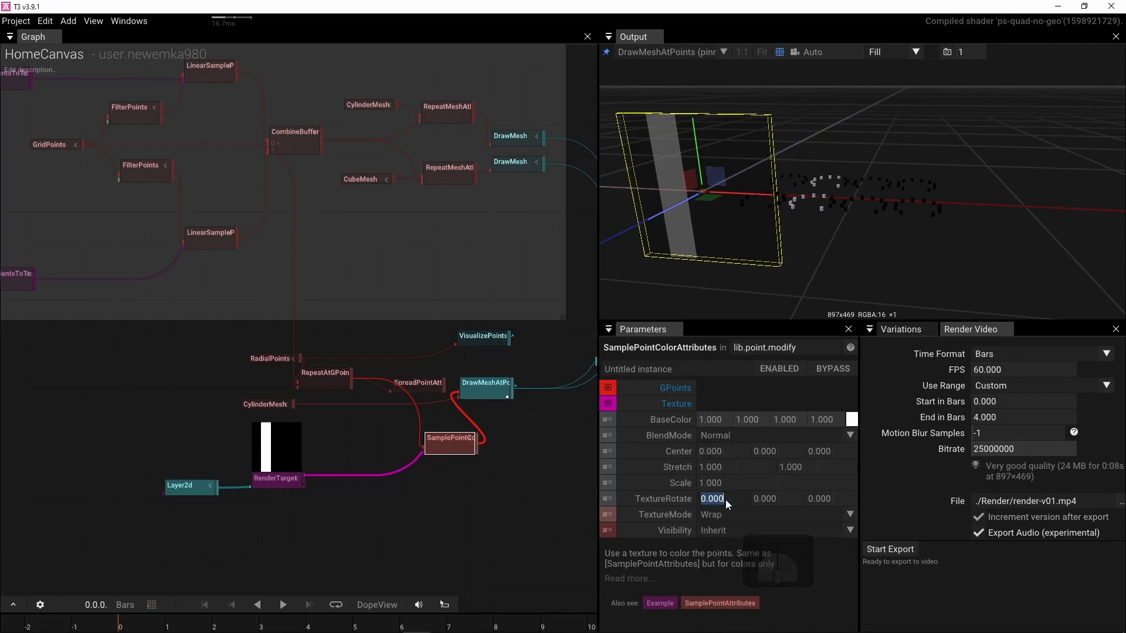
type("90")
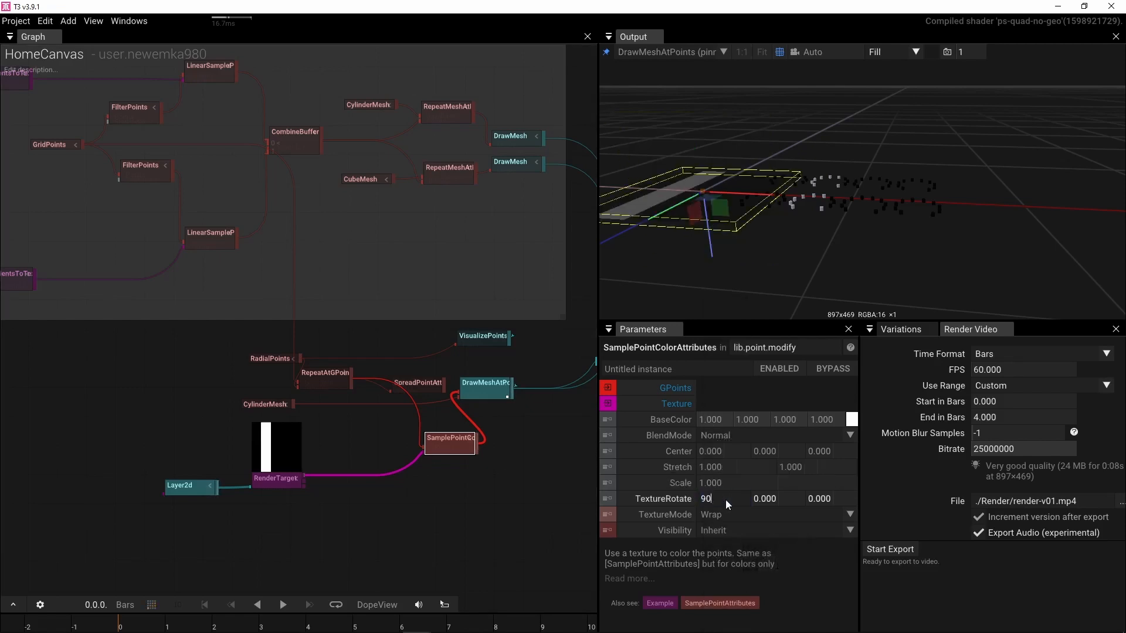
type("-")
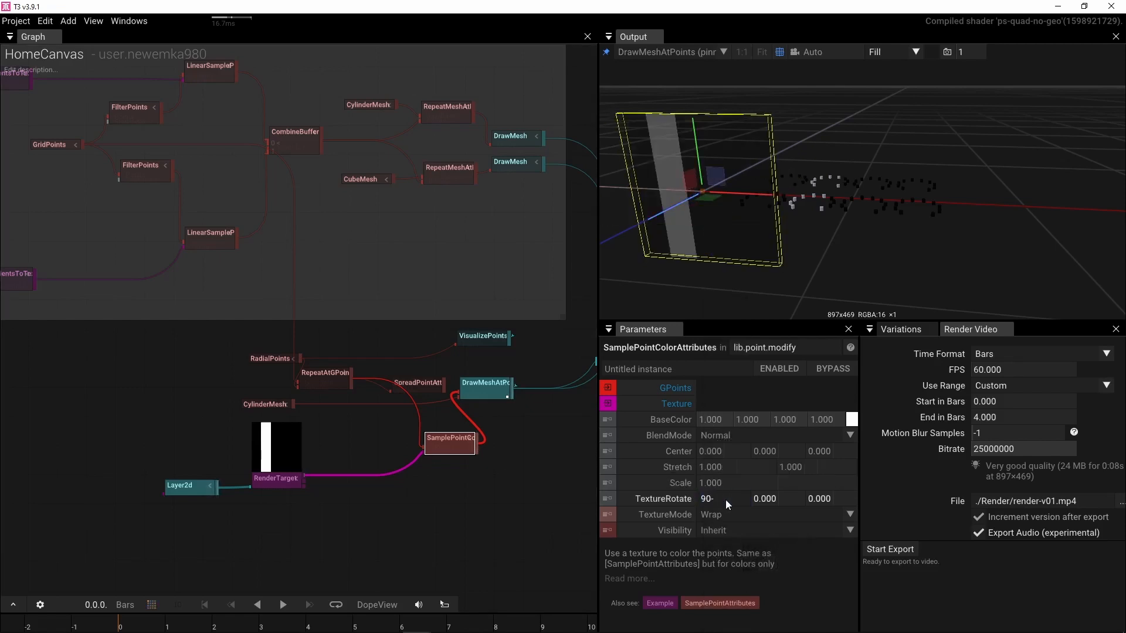
key("BackSpace")
key("BackSpace")
key("BackSpace")
type("-9")
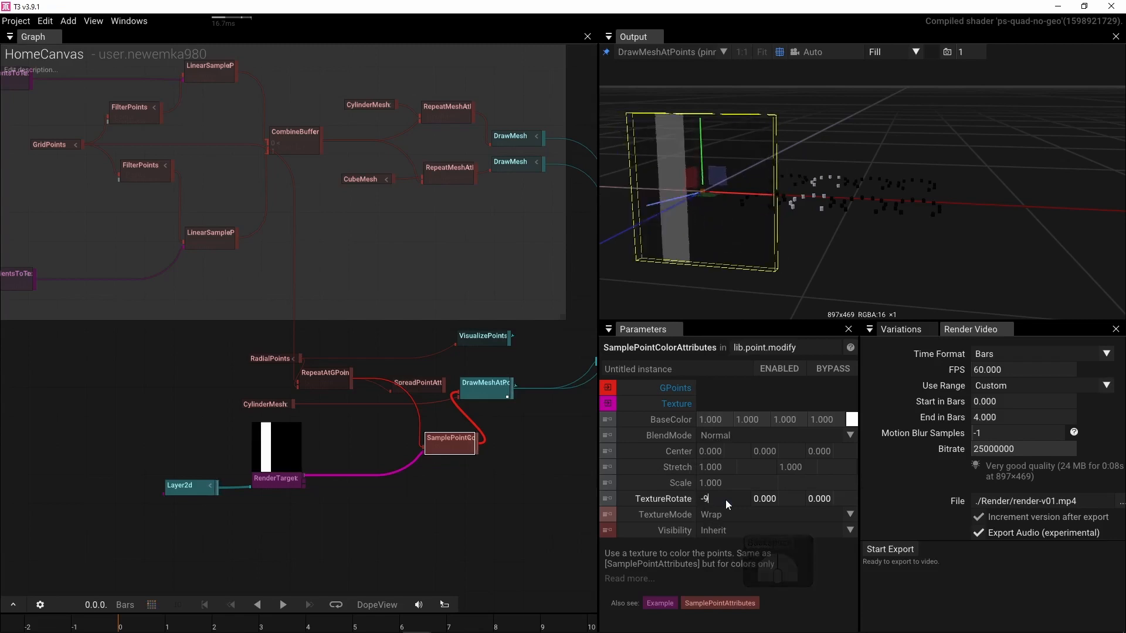
type("0")
key("Return")
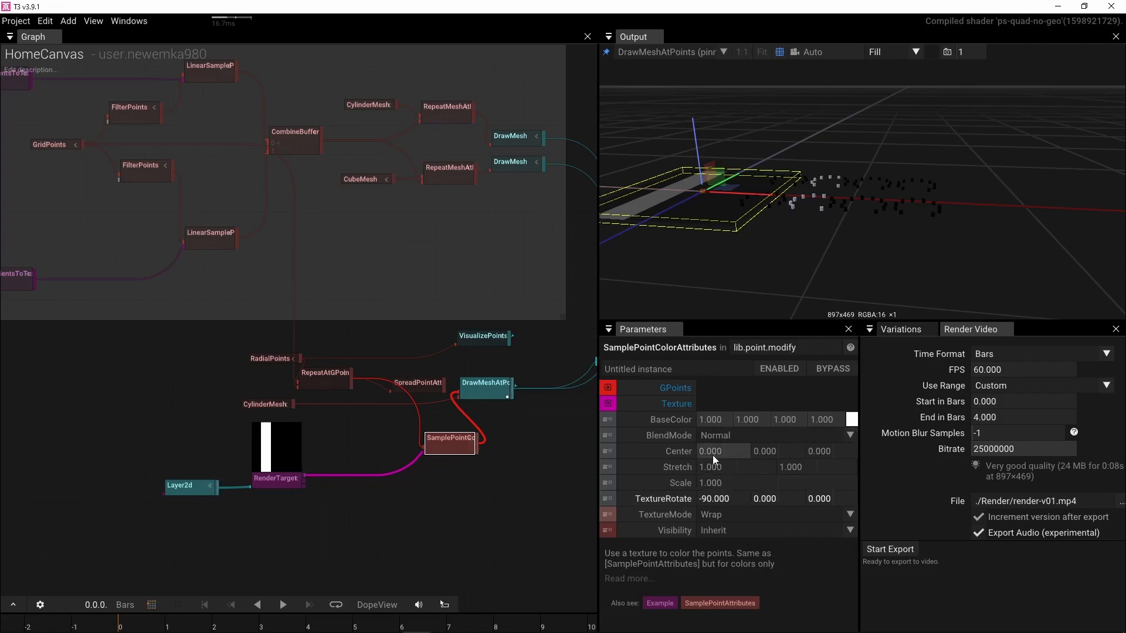
Step: Fit the sampled texture over the knob marks with a Center X of 0.960 and a Scale of 1.340
left_click_drag(703, 452, 980, 461)
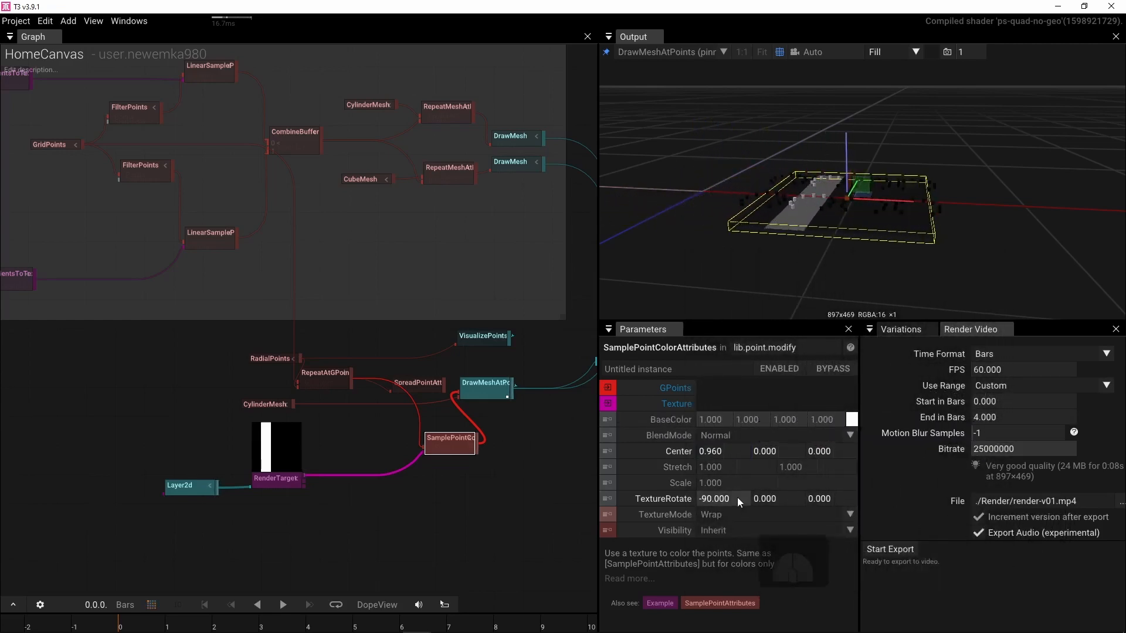
left_click_drag(738, 482, 824, 469)
left_click_drag(861, 269, 860, 276)
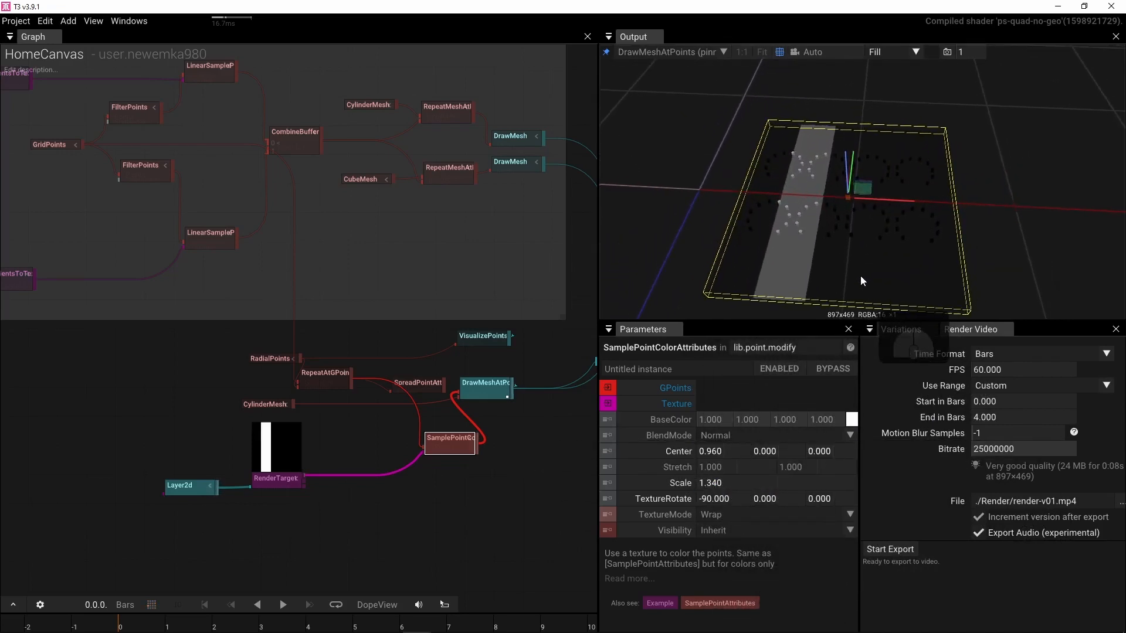
Step: Hide the output's grid and gizmos while shifting the Layer2d's X Position first to -0.620 and finally to -0.220
left_click(182, 486)
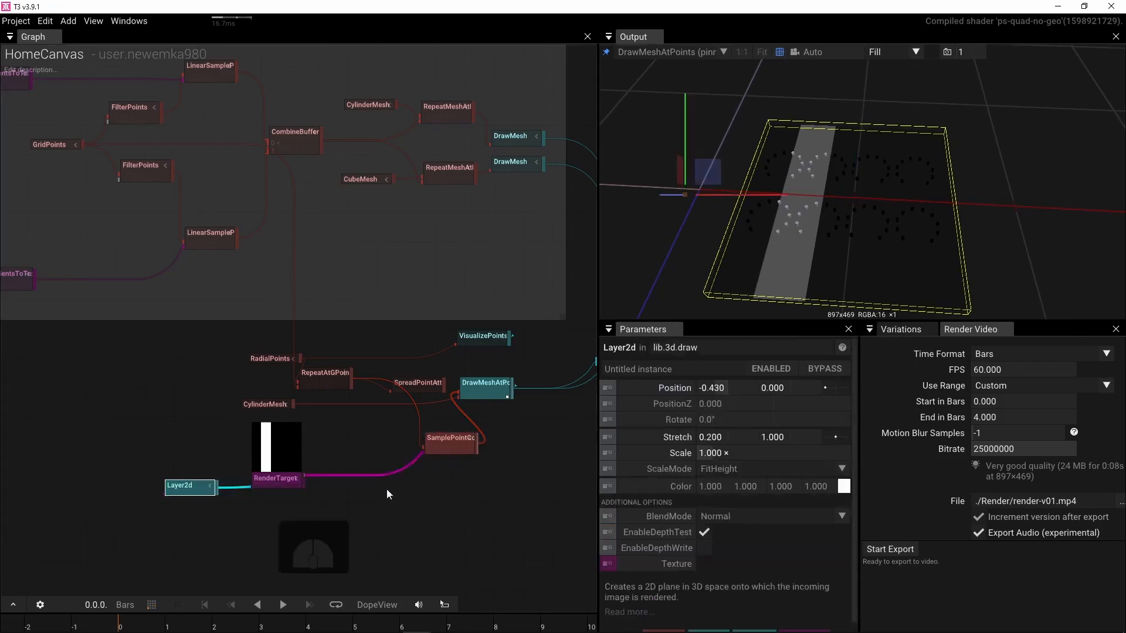
left_click_drag(731, 394, 676, 364)
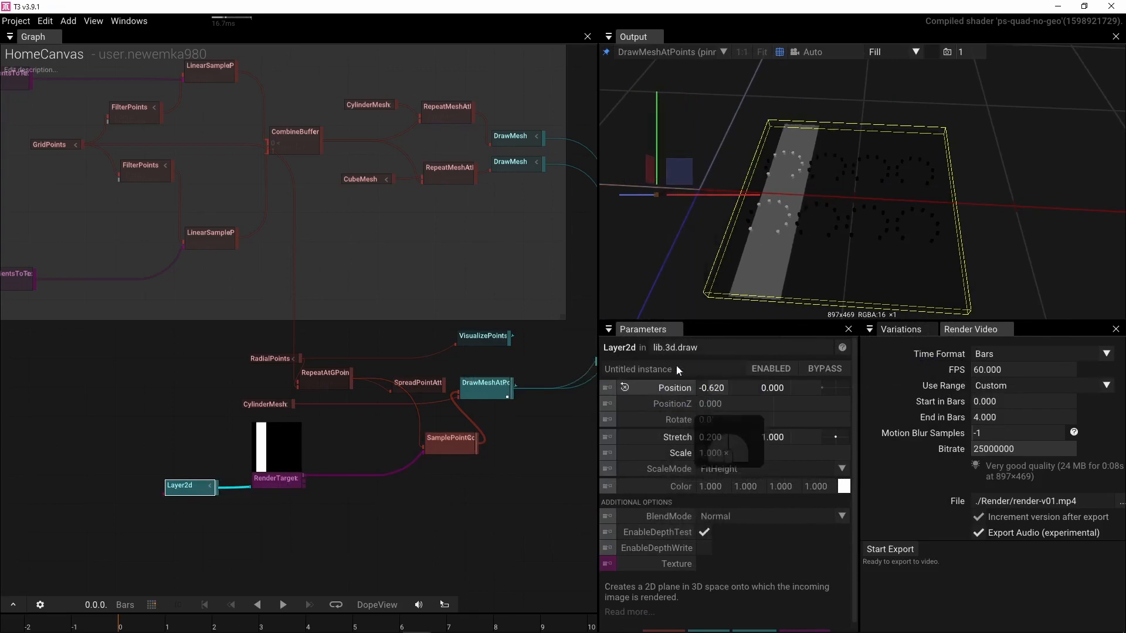
left_click(779, 51)
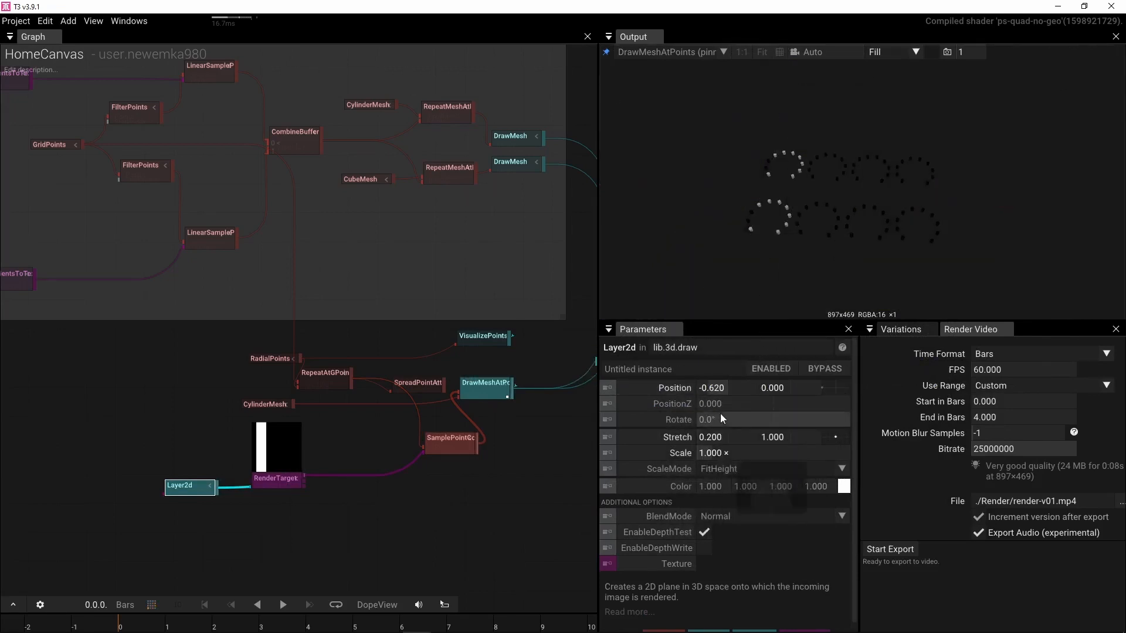
left_click_drag(725, 388, 772, 371)
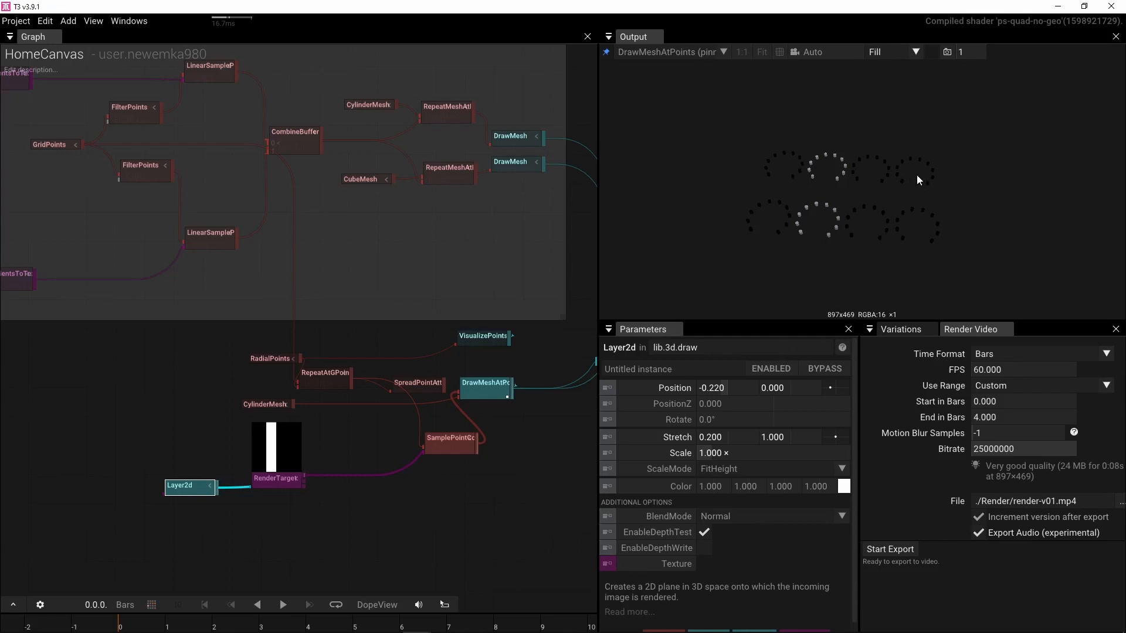
Step: Add a LinePoints node below the RenderTarget and set its Count to 80
left_click(311, 532)
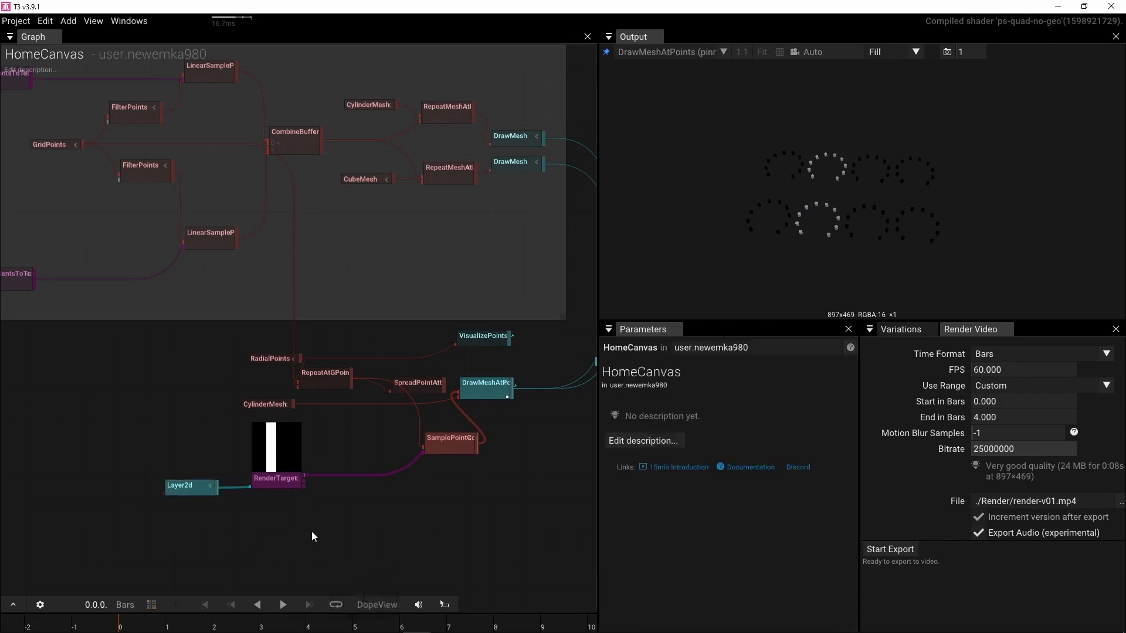
key("Tab")
type("lin")
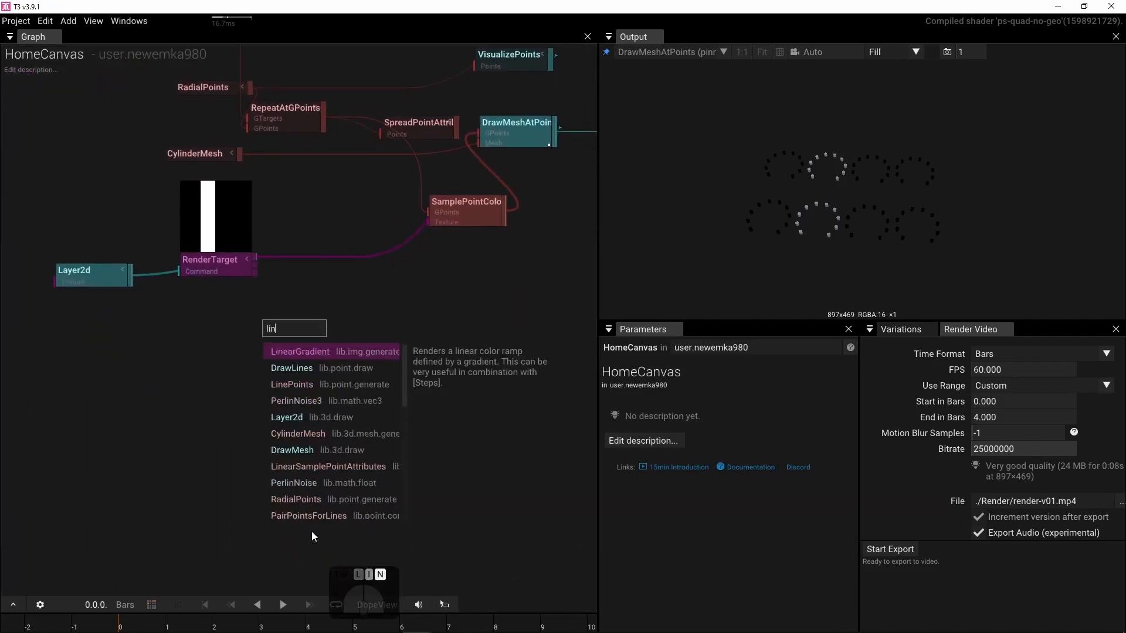
left_click(304, 386)
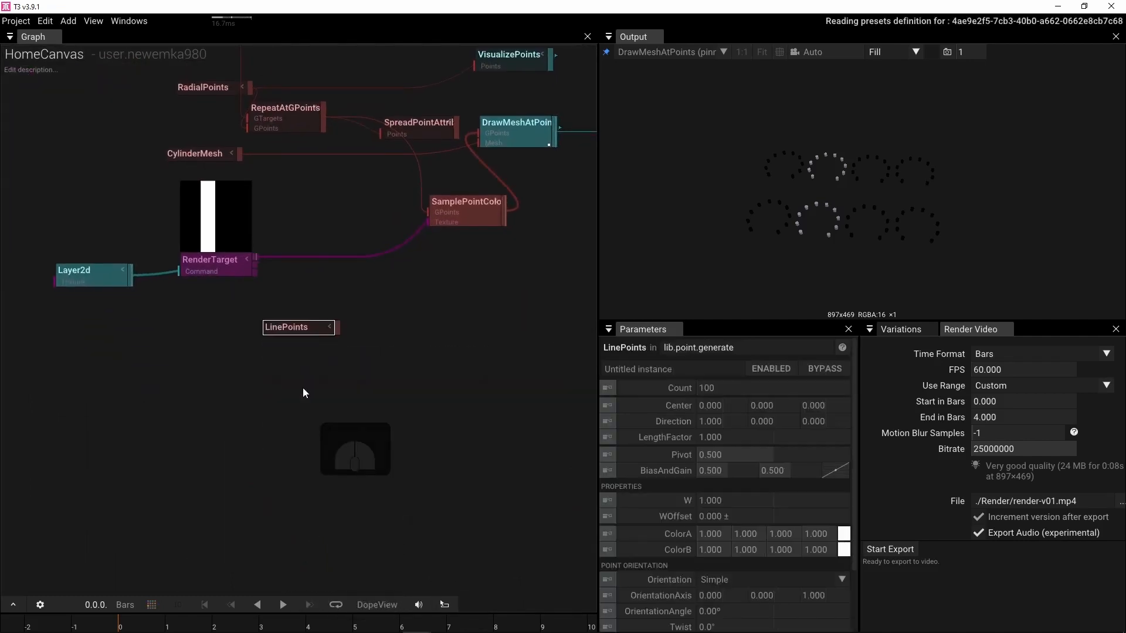
left_click(734, 387)
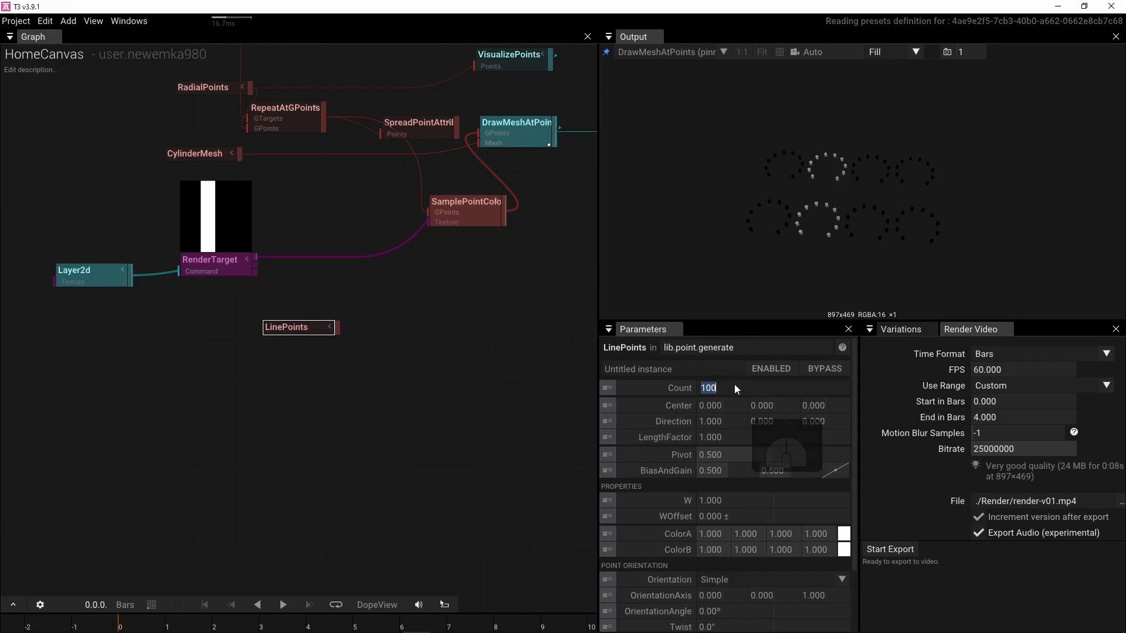
type("8")
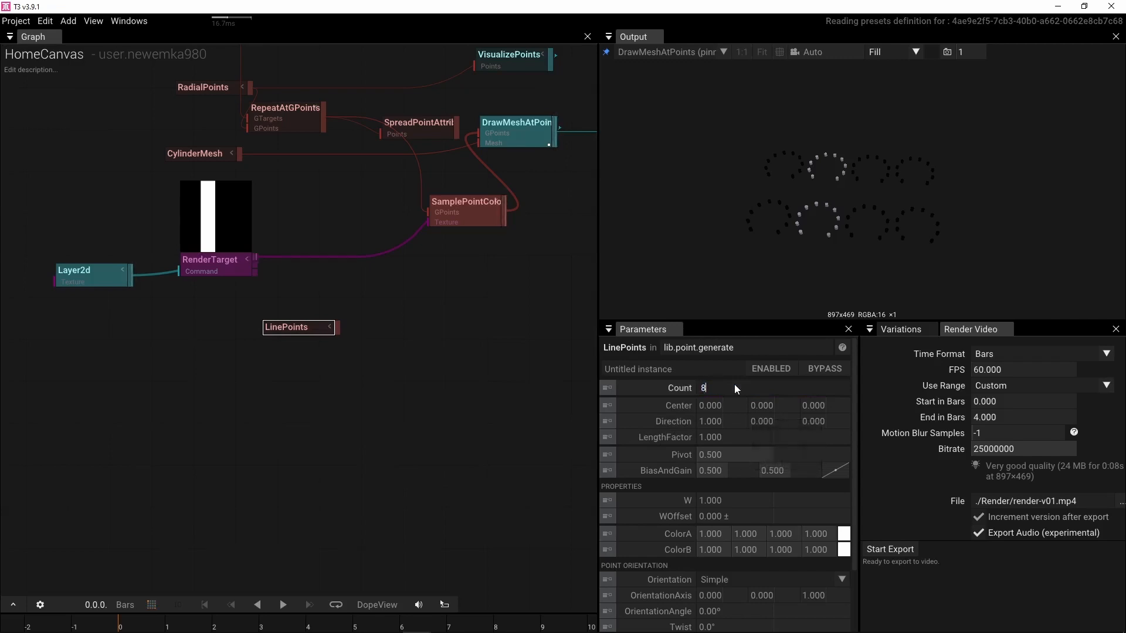
type("/")
key("BackSpace")
type("0")
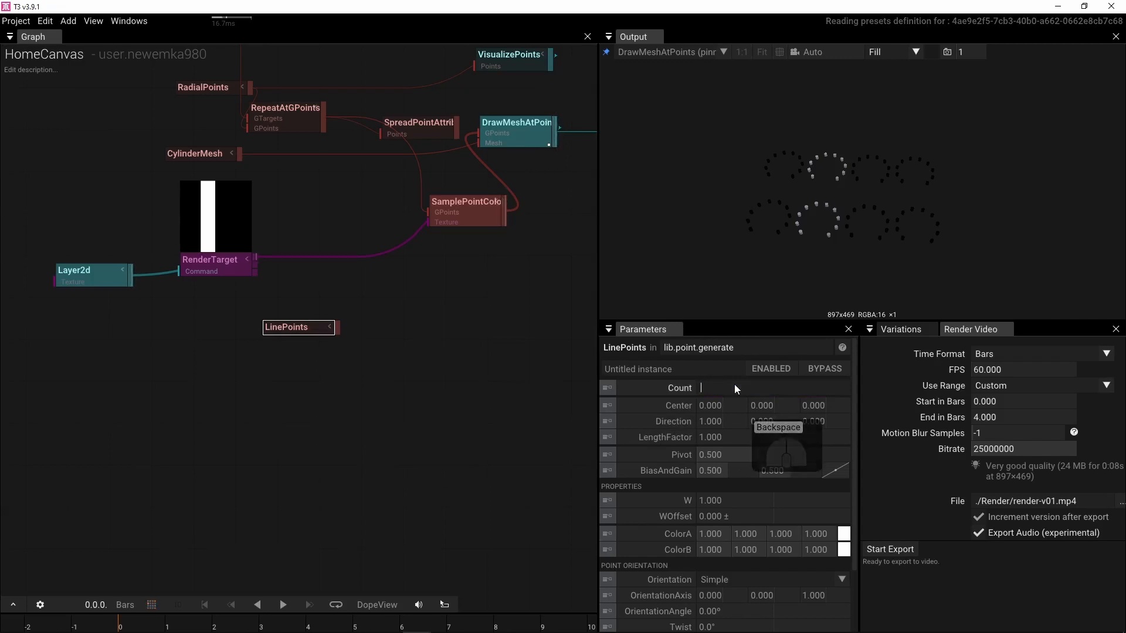
key("Return")
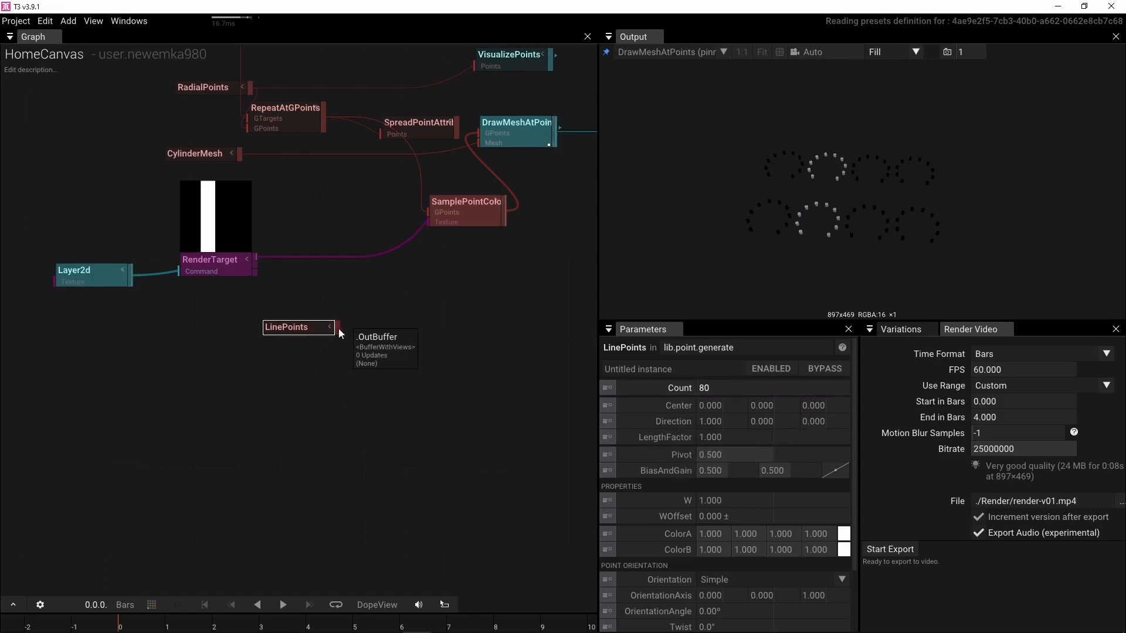
Step: Feed LinePoints into the GPoints of SamplePointColorAttributes, and connect the SpreadPointAttrib node's output to the GPoints of DrawMeshAtPoints
left_click_drag(338, 328, 411, 205)
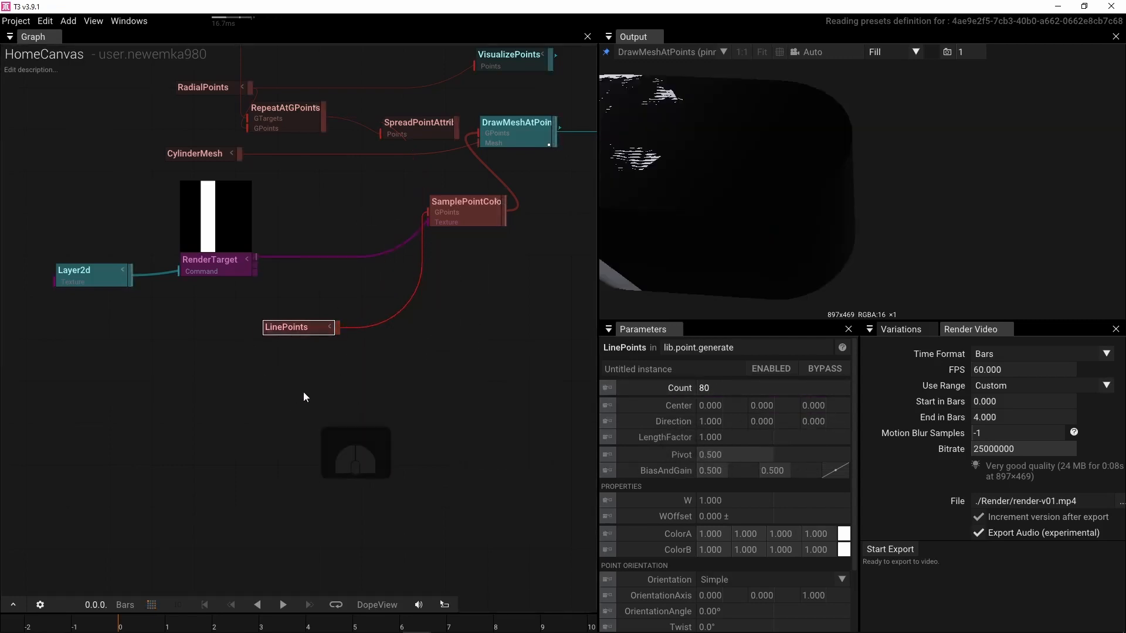
left_click_drag(282, 327, 205, 326)
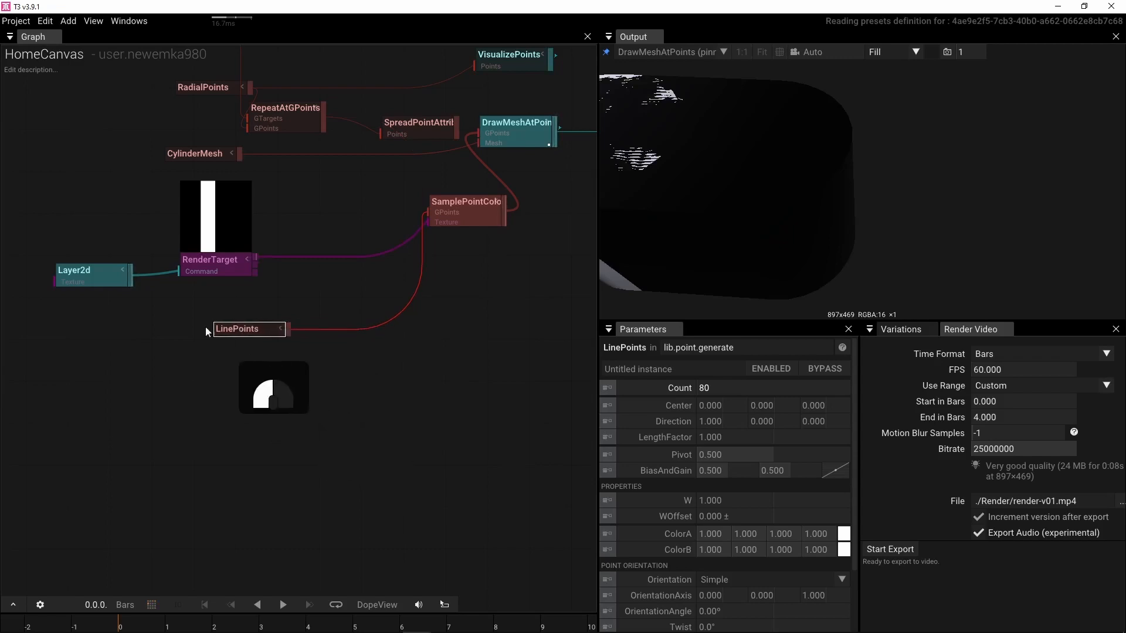
right_click_drag(455, 336, 451, 358)
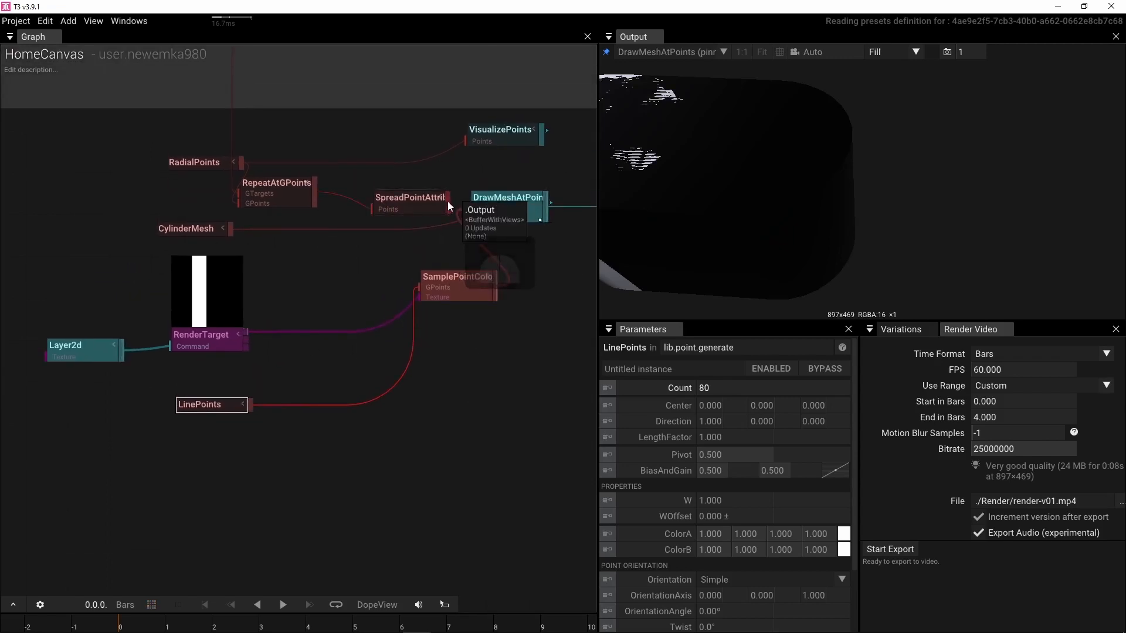
left_click_drag(448, 202, 467, 208)
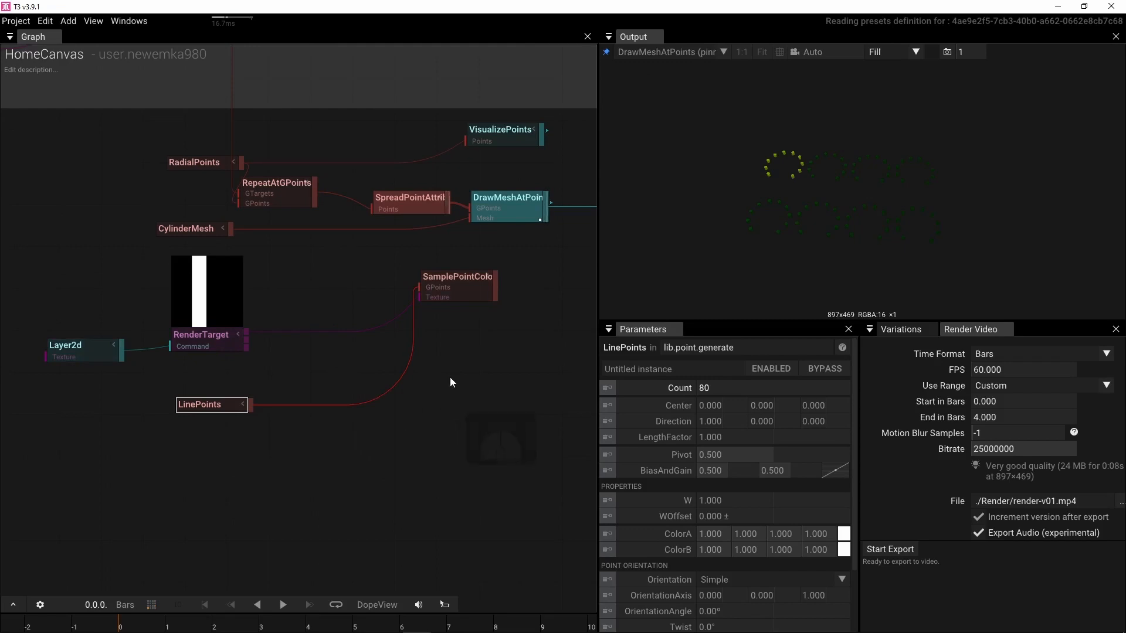
Step: Rearrange the graph so LinePoints and SamplePointColorAttributes sit close together beside the RenderTarget
right_click_drag(464, 371, 409, 381)
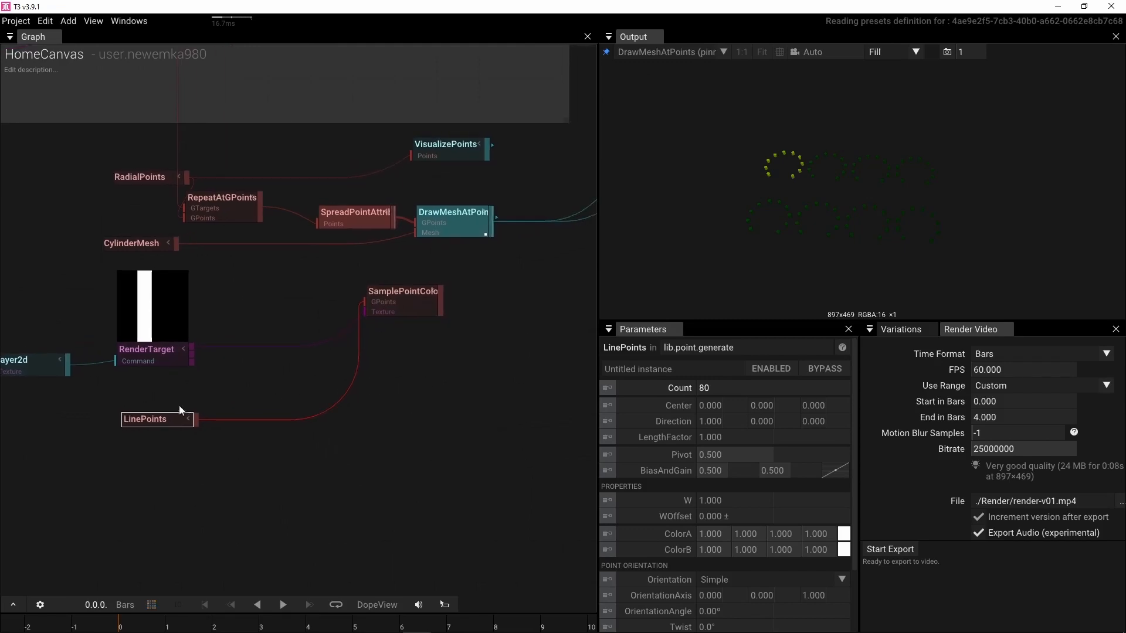
left_click_drag(178, 417, 272, 285)
left_click_drag(375, 306, 324, 343)
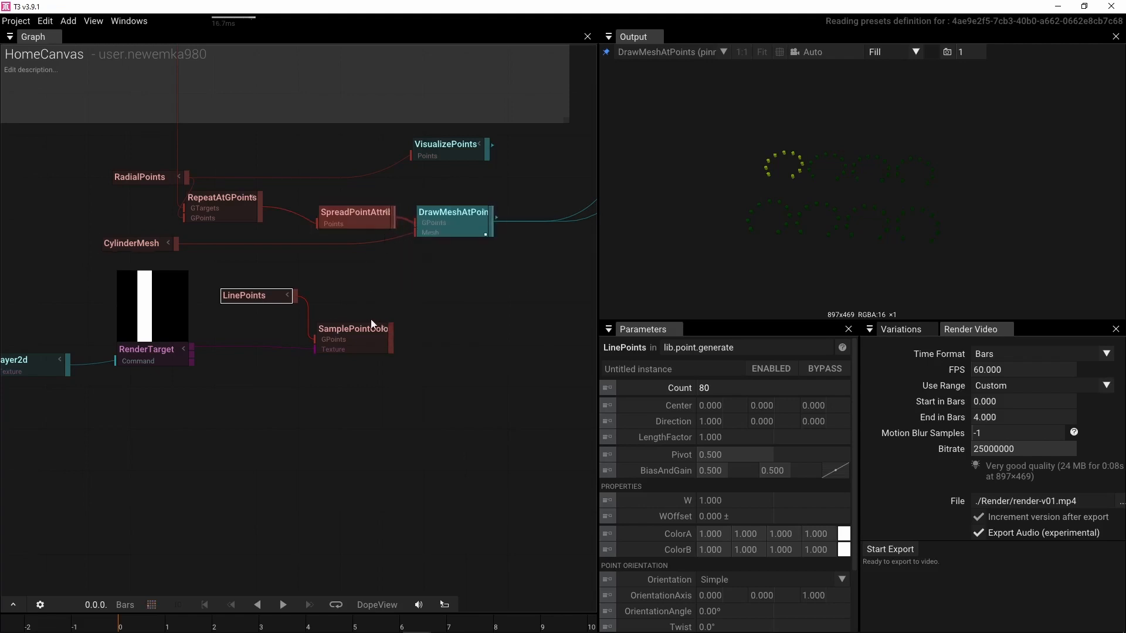
Step: Add a DrawPoints node fed by SamplePointColorAttributes and pin it to the output view
left_click_drag(391, 339, 457, 312)
type("dra")
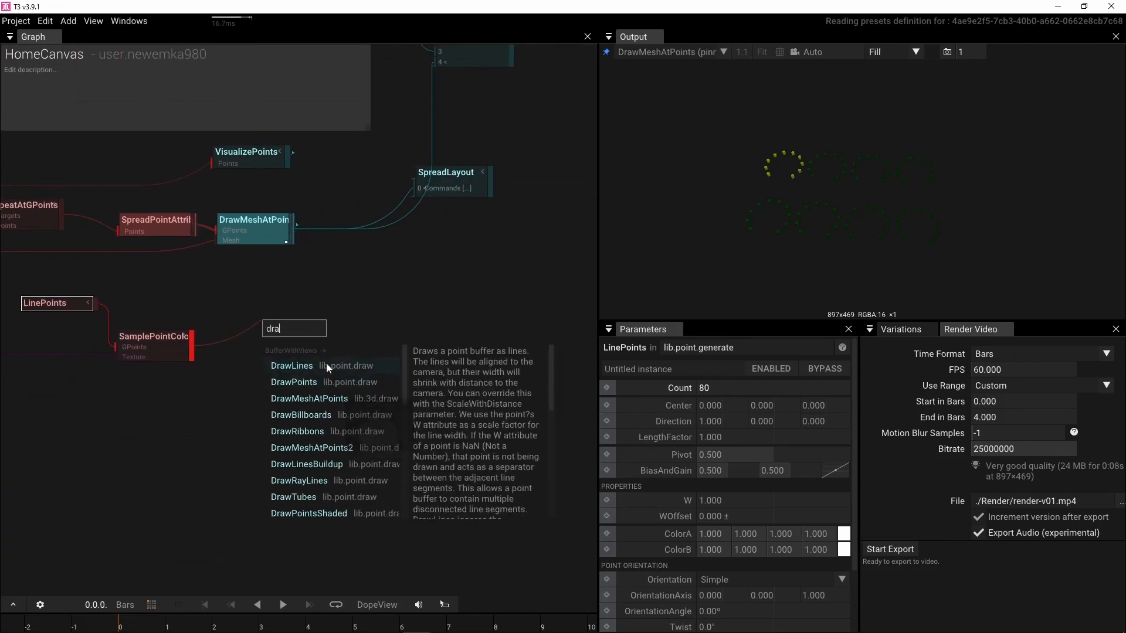
left_click(325, 382)
right_click_drag(322, 389, 514, 338)
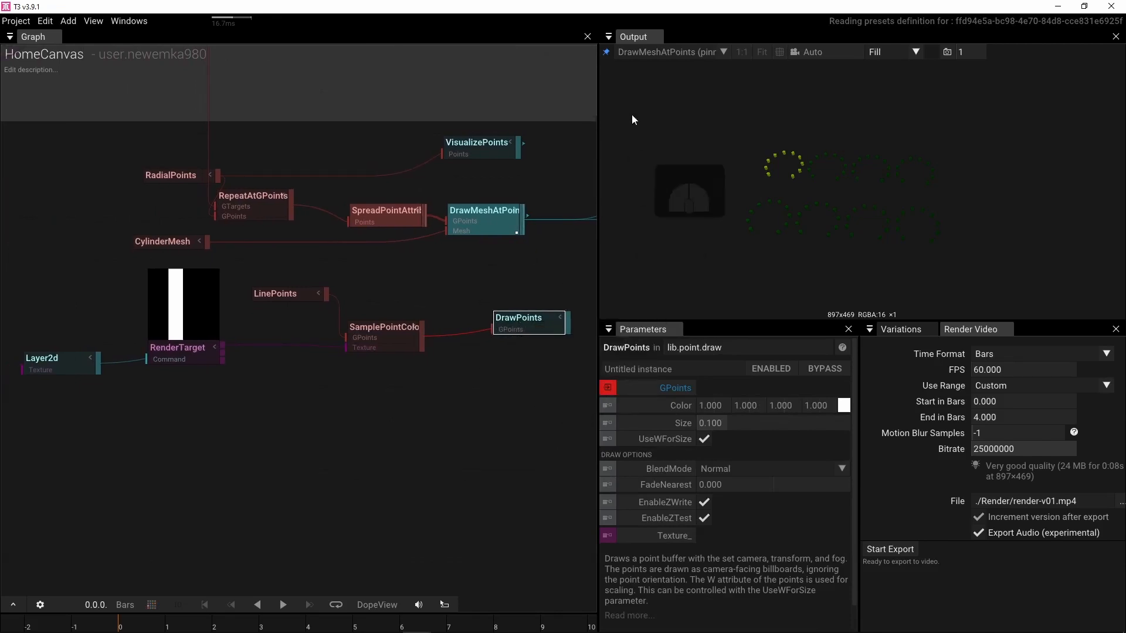
left_click(607, 52)
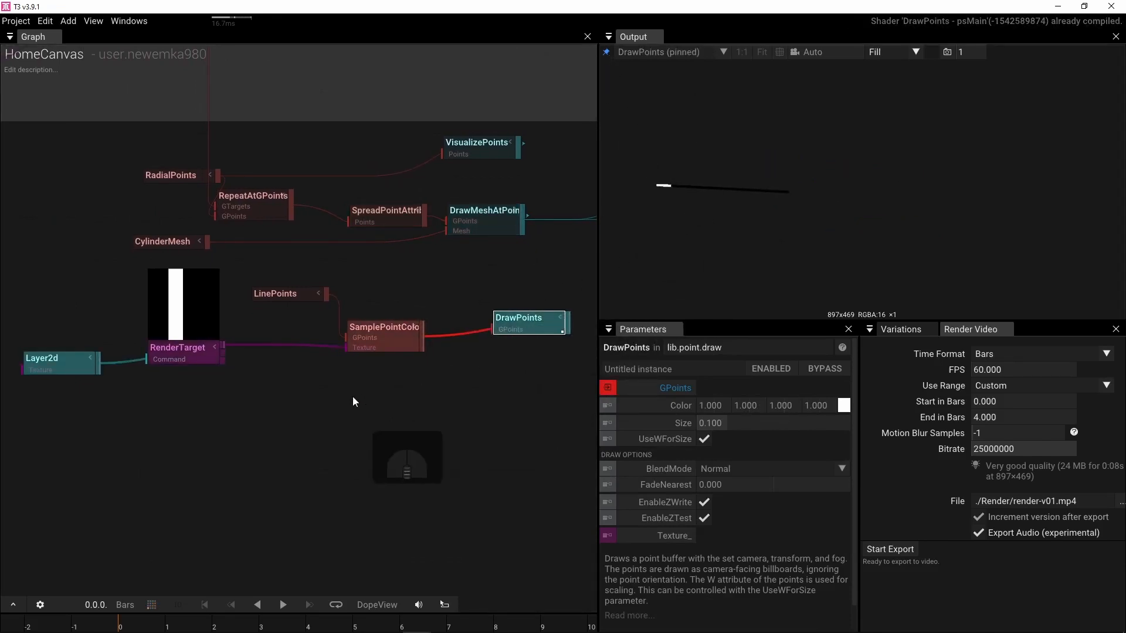
Step: Set the LengthFactor of LinePoints first to 4 and finally to 2
right_click_drag(353, 396, 416, 399)
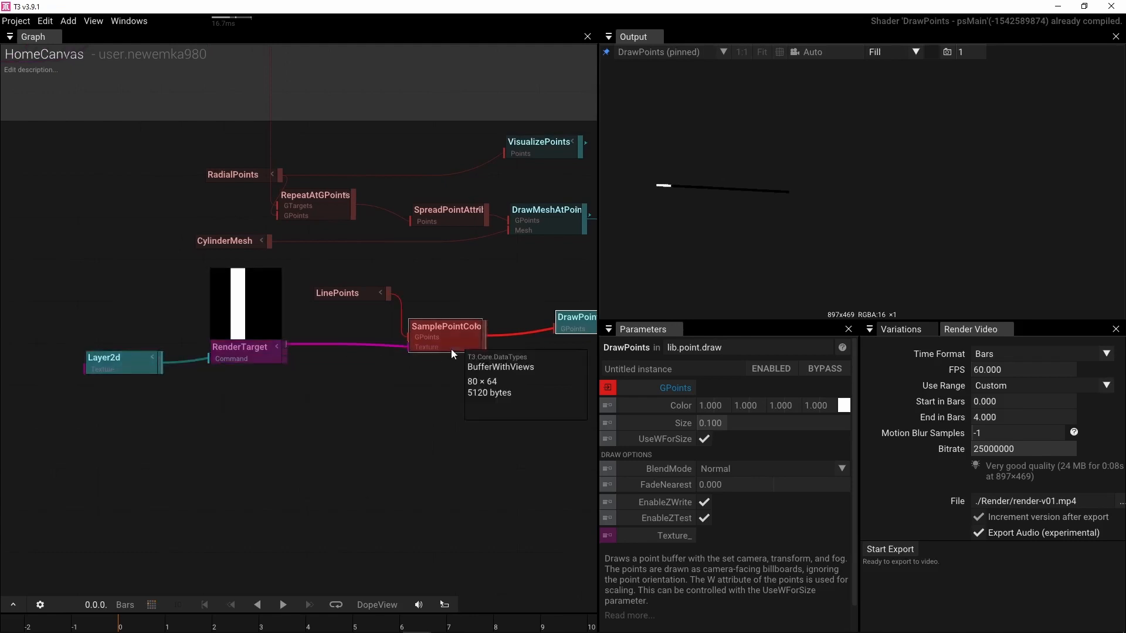
left_click(357, 294)
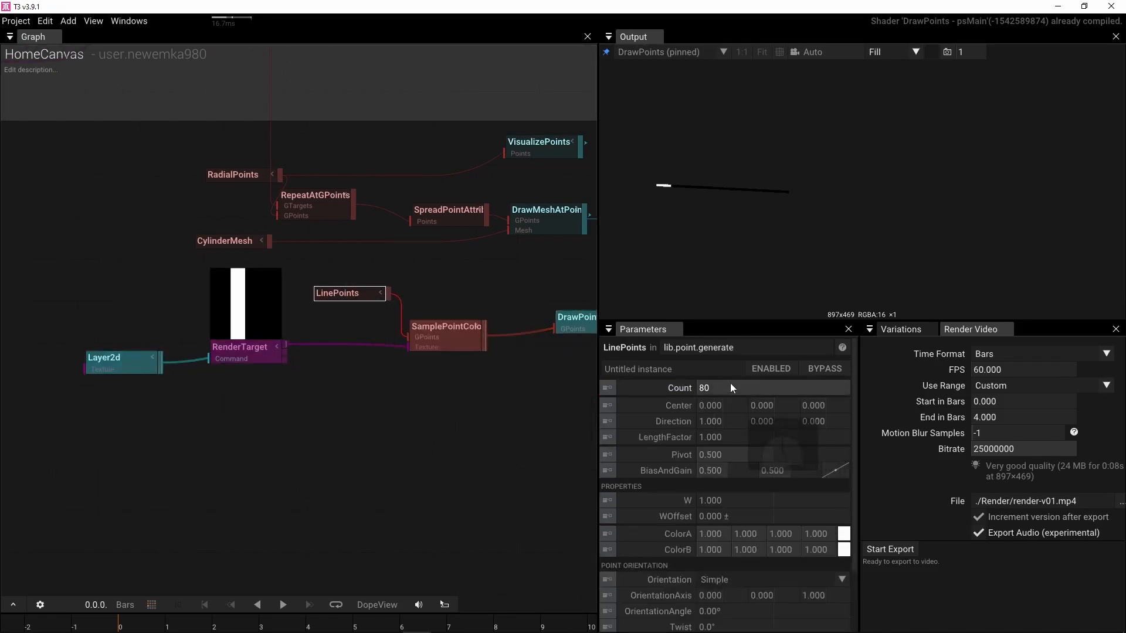
left_click(736, 436)
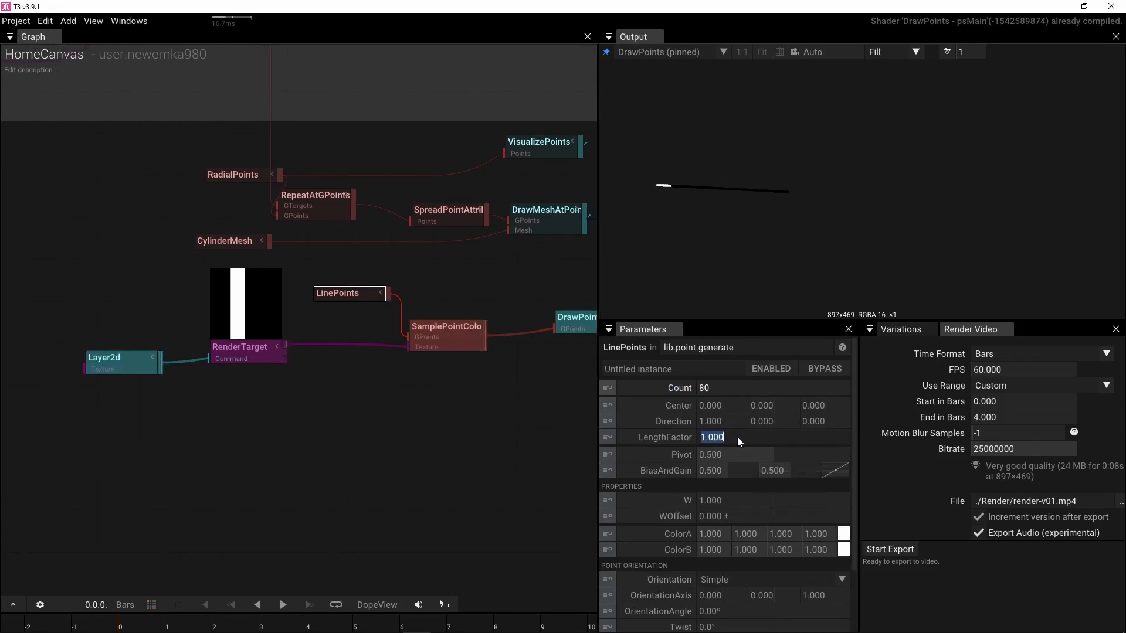
type("4")
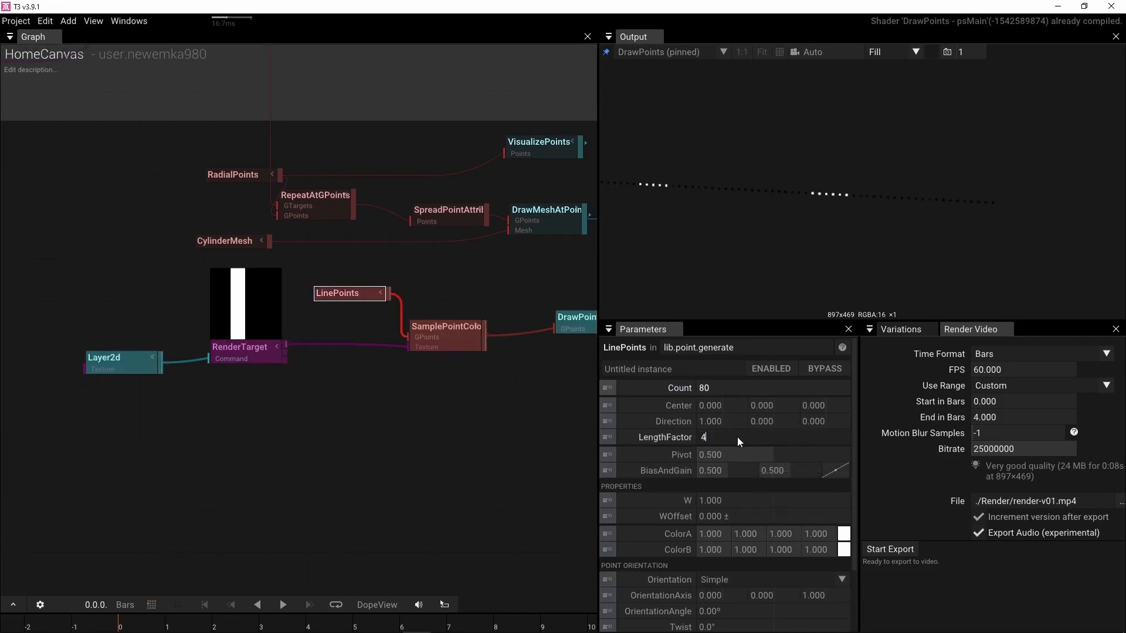
key("Return")
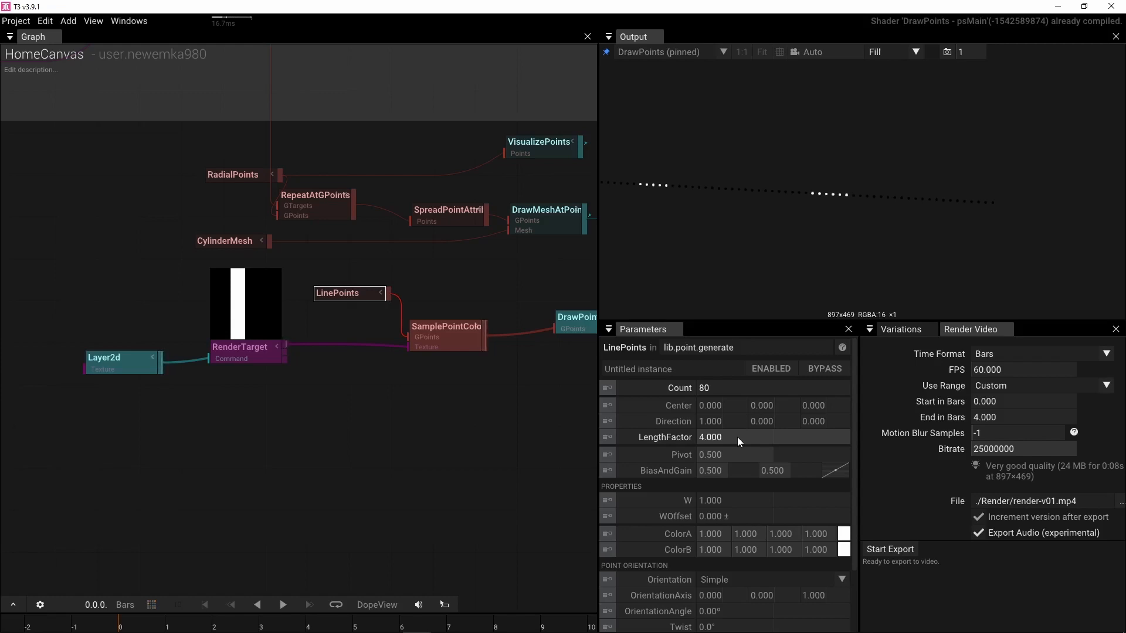
left_click(737, 438)
type("2")
key("Return")
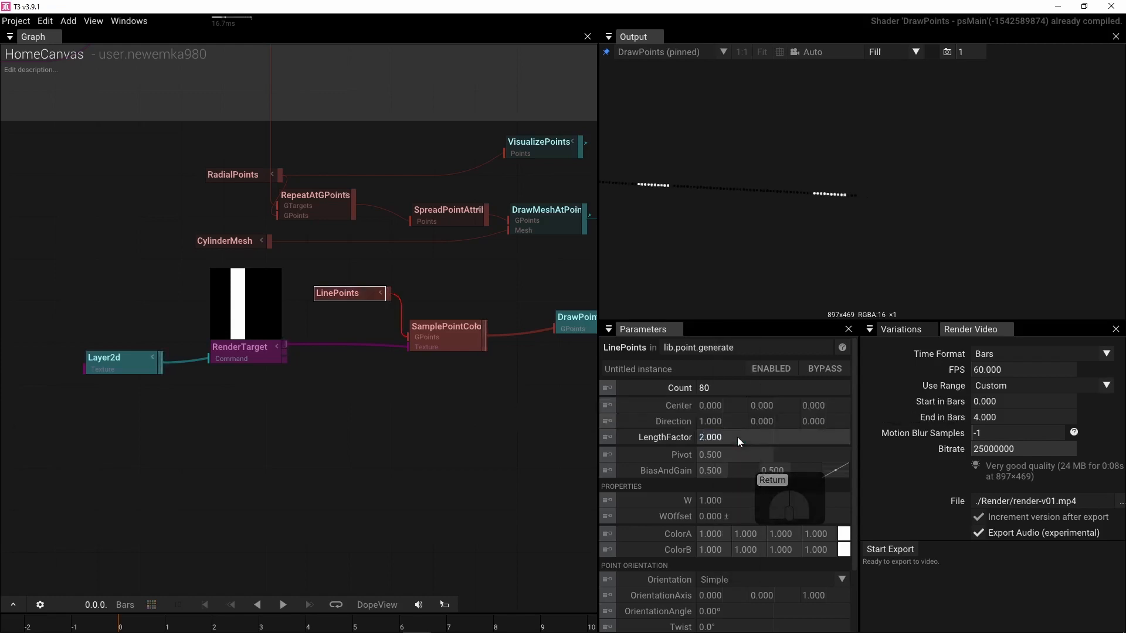
right_click_drag(685, 251, 787, 238)
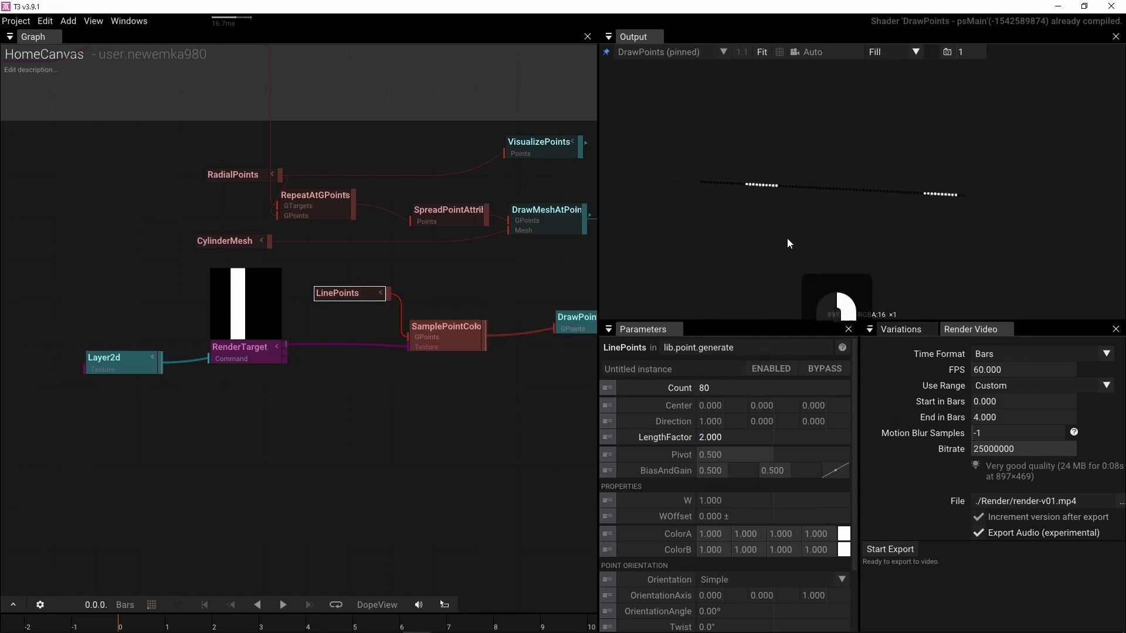
Step: Show the output view's grid and gizmos, and set SamplePointColorAttributes' Center X to 0
left_click(779, 53)
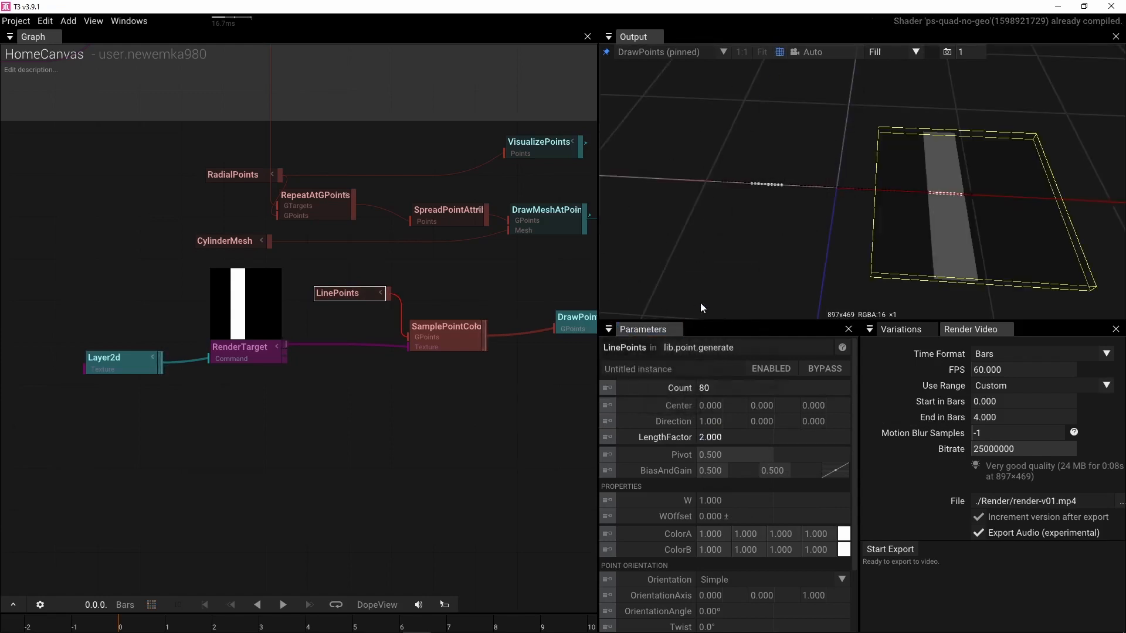
left_click(437, 331)
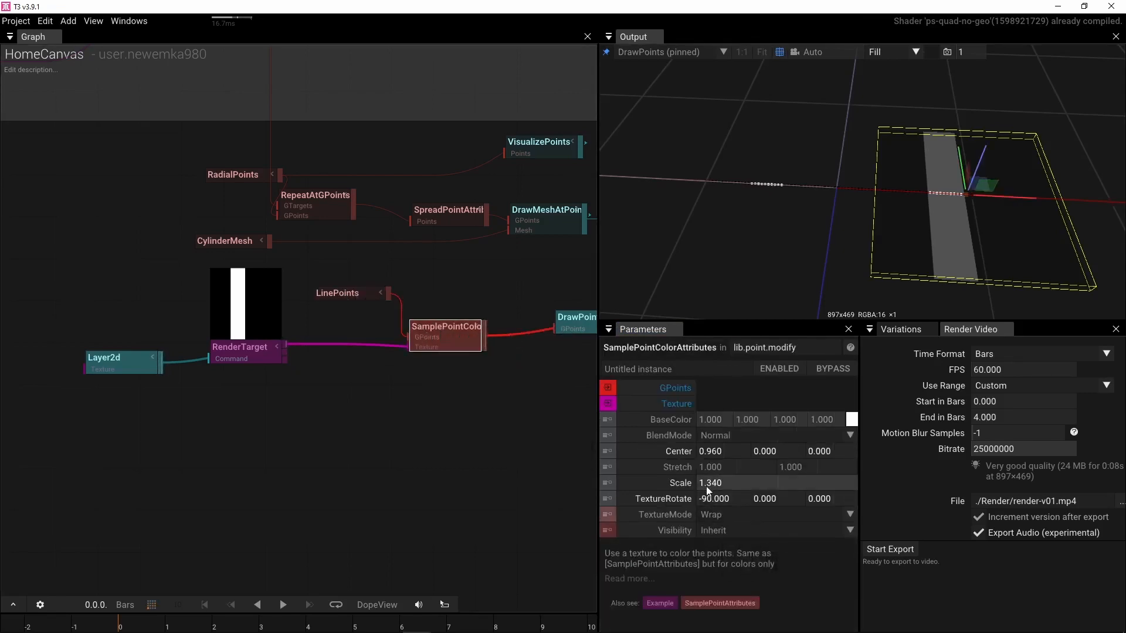
left_click(720, 440)
left_click(656, 453)
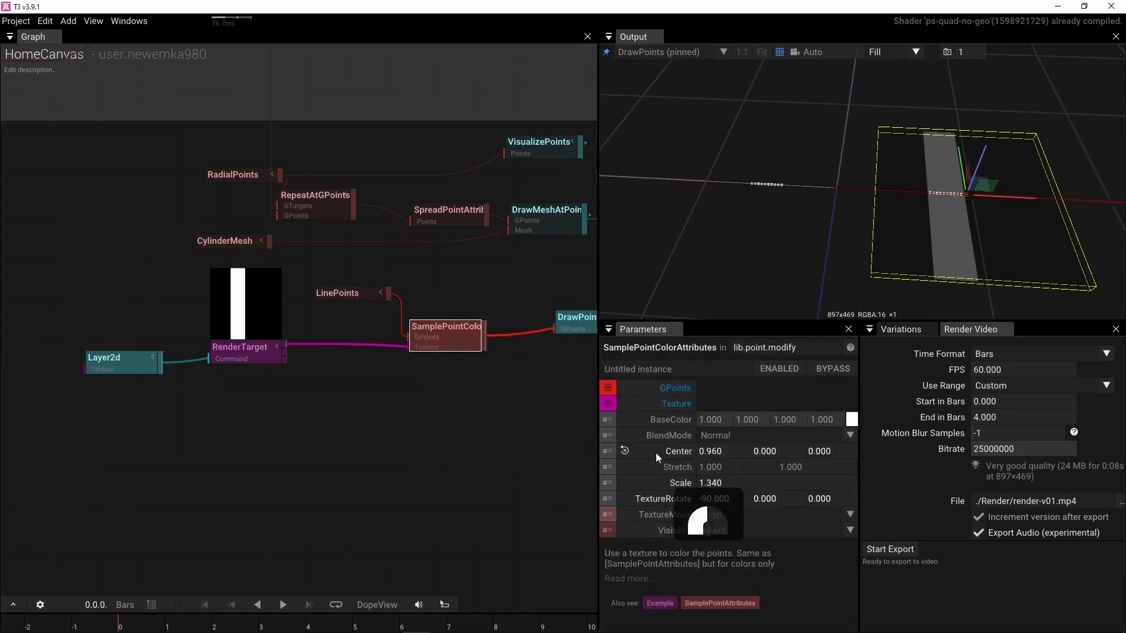
left_click(722, 452)
type("0")
key("Return")
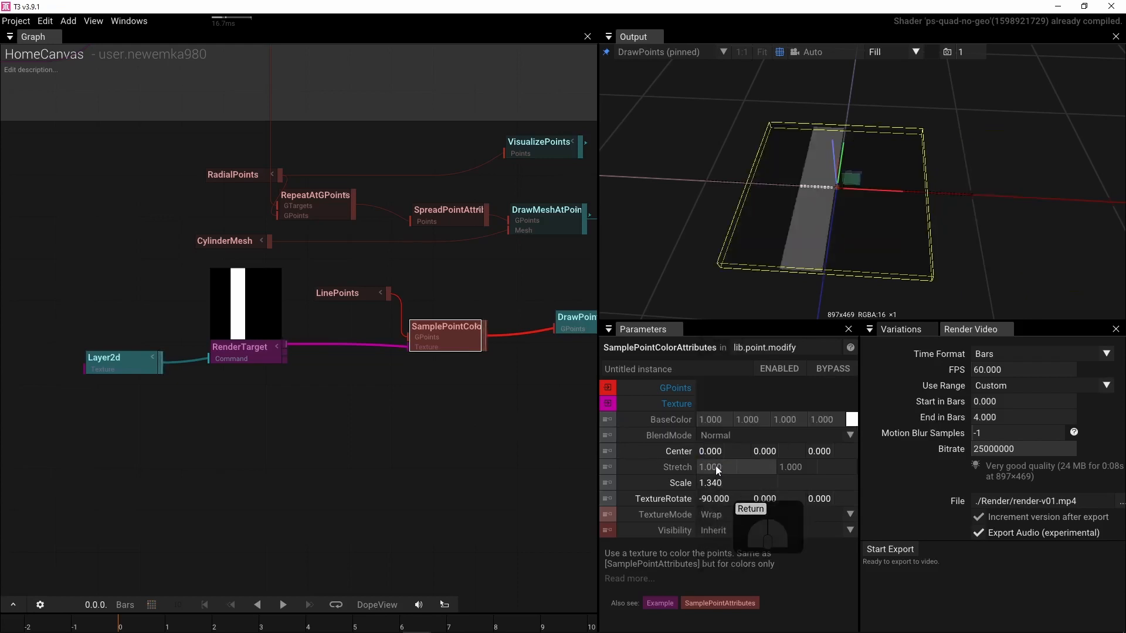
Step: Set the Scale of SamplePointColorAttributes to 2 to cover the line of points
scroll(850, 276, "up", 2)
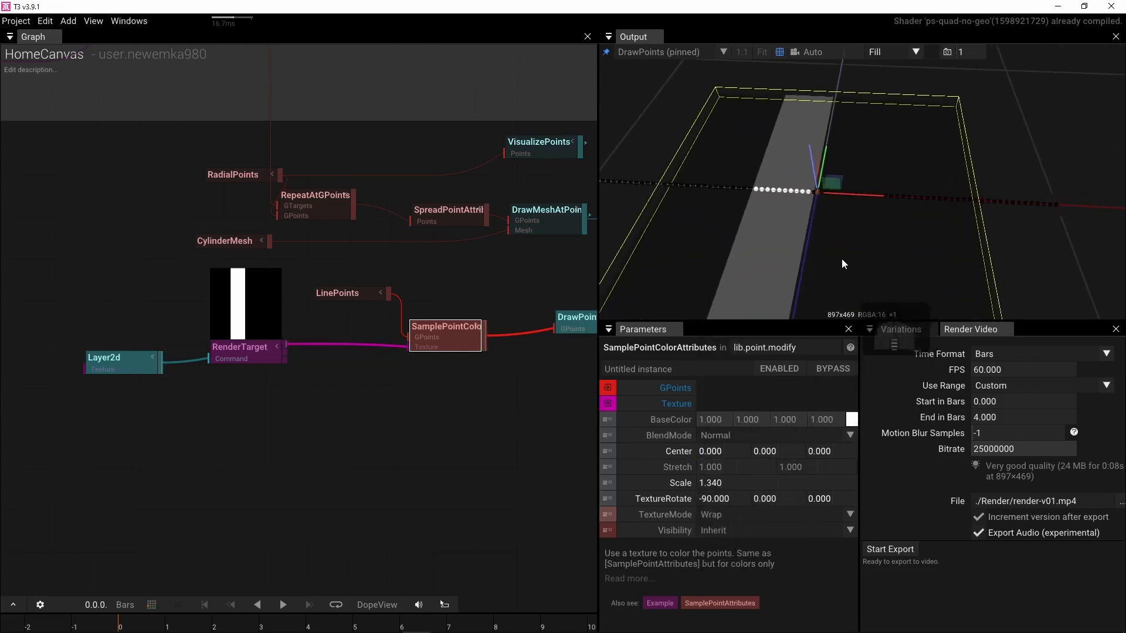
right_click_drag(818, 242, 868, 228)
scroll(868, 226, "down", 1)
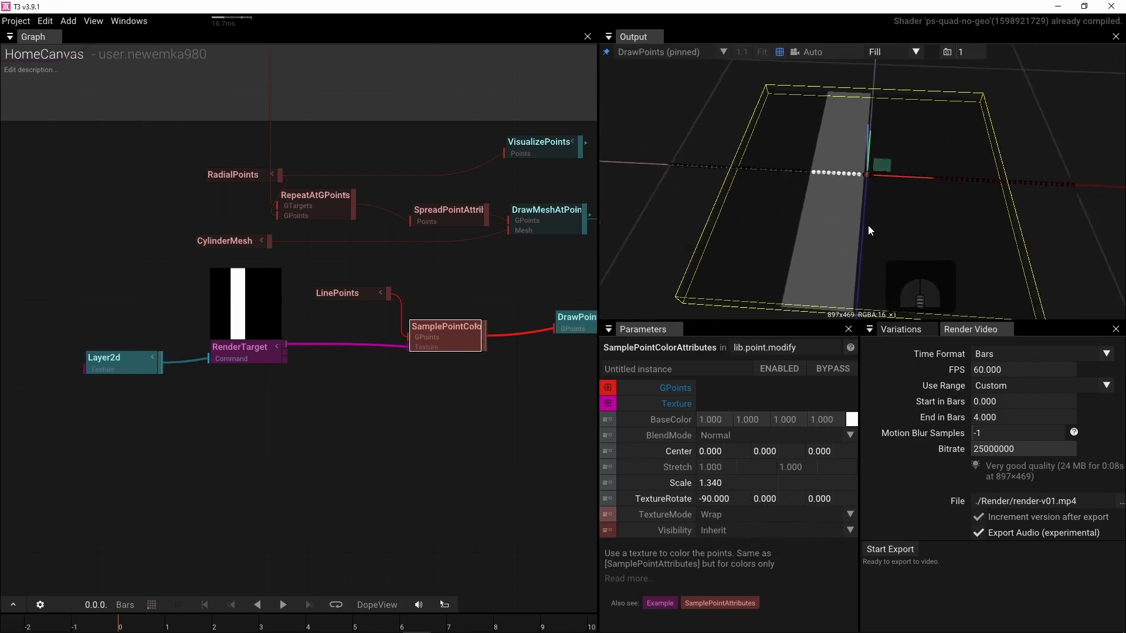
left_click(625, 485)
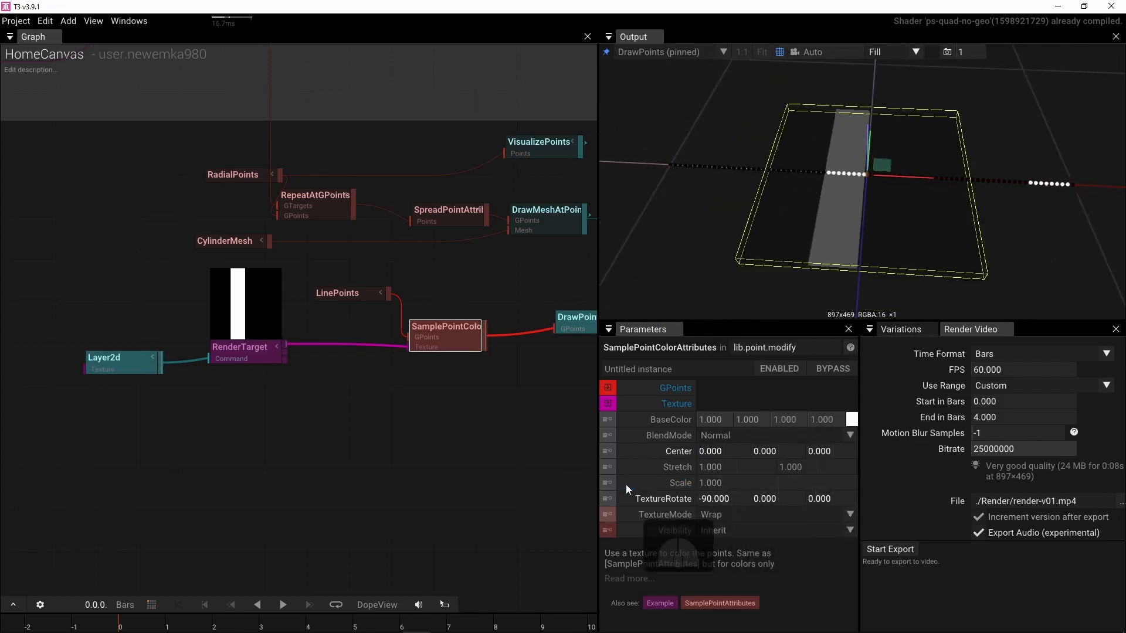
left_click(773, 479)
type("2")
key("Return")
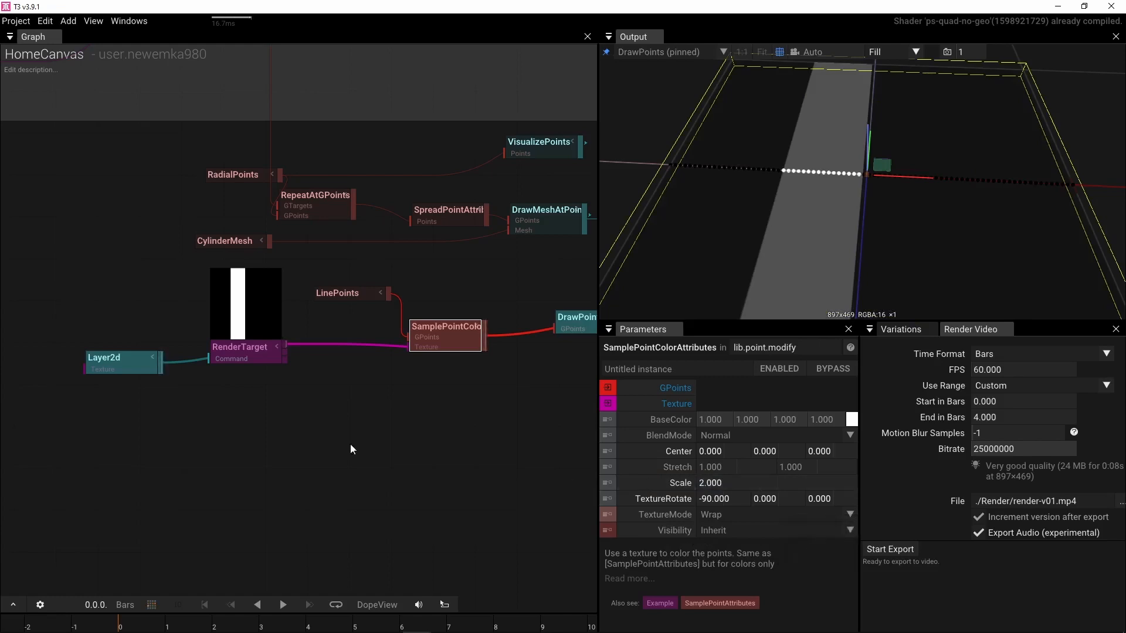
Step: Move Layer2d along X to about -0.82
left_click(122, 369)
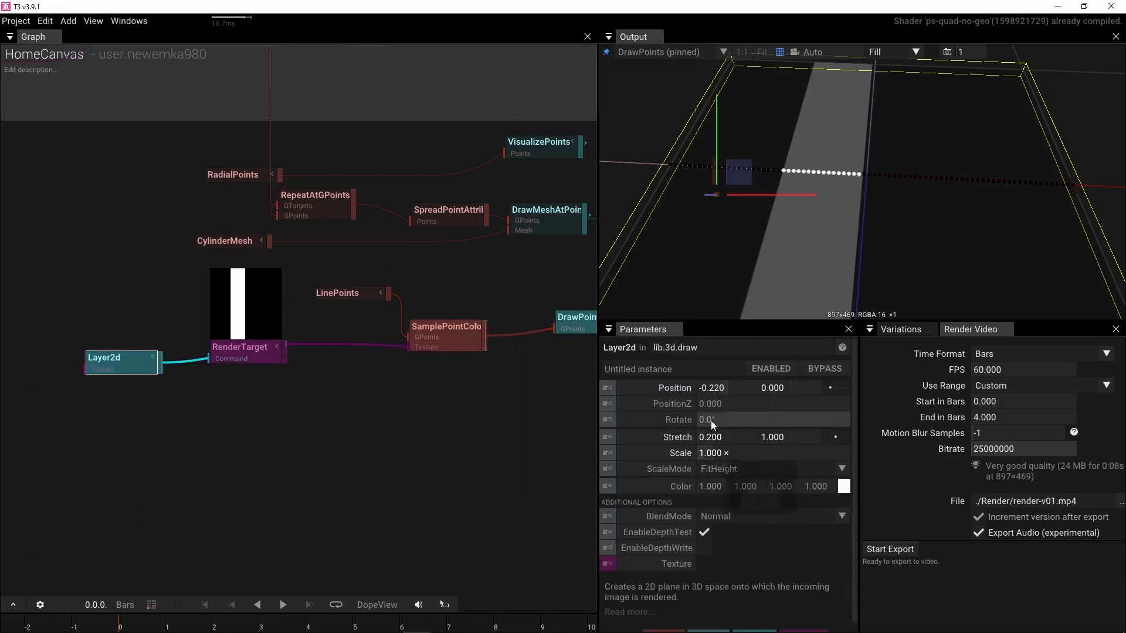
left_click_drag(723, 390, 667, 374)
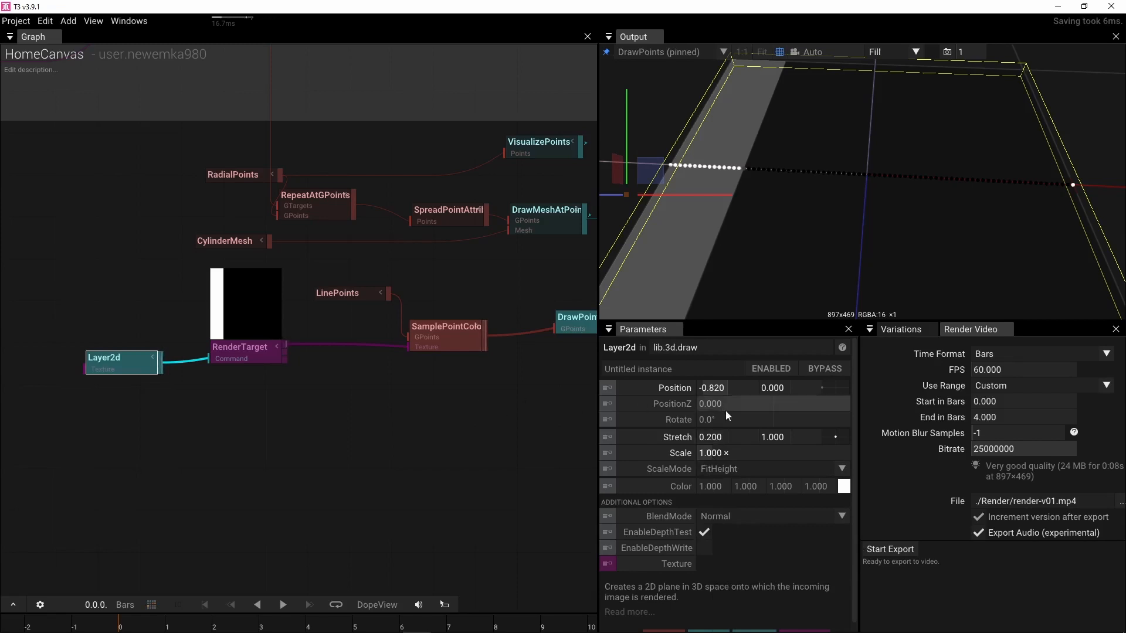
Step: Set the TextureMode of SamplePointColorAttributes to Border and its Scale to 2.01
left_click(414, 325)
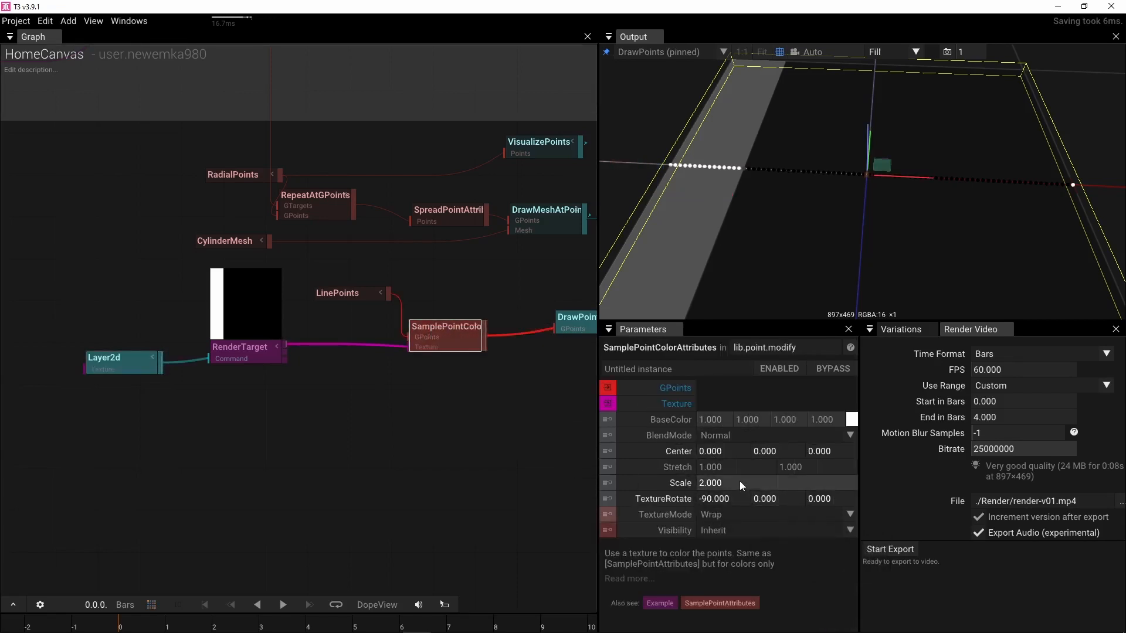
left_click(851, 516)
left_click(801, 563)
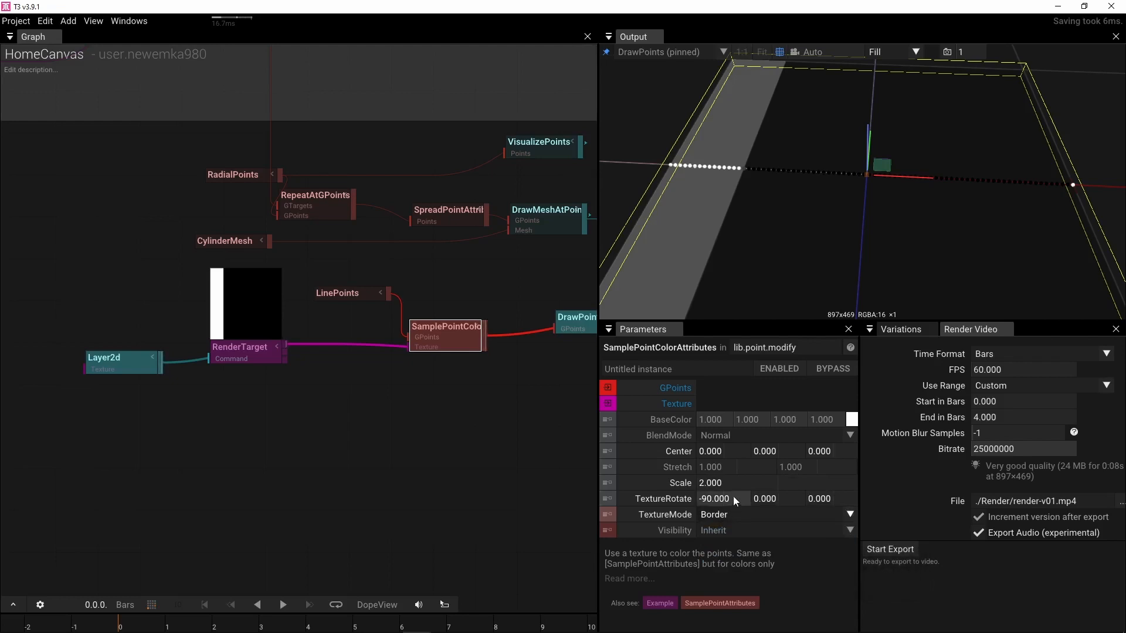
left_click_drag(730, 483, 731, 490)
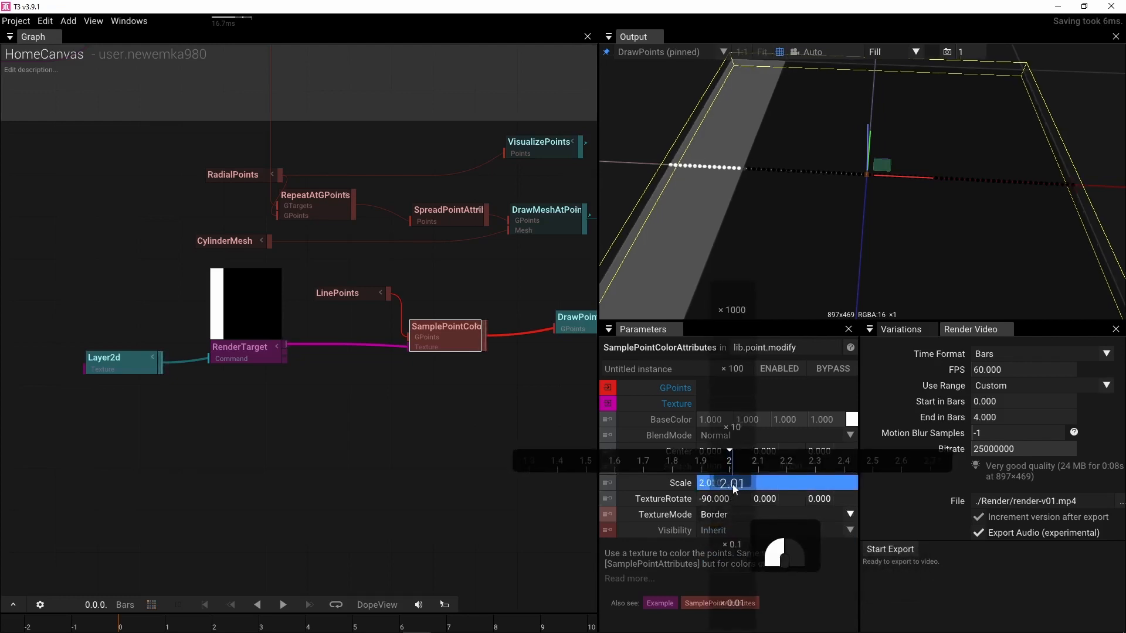
left_click_drag(731, 486, 732, 483)
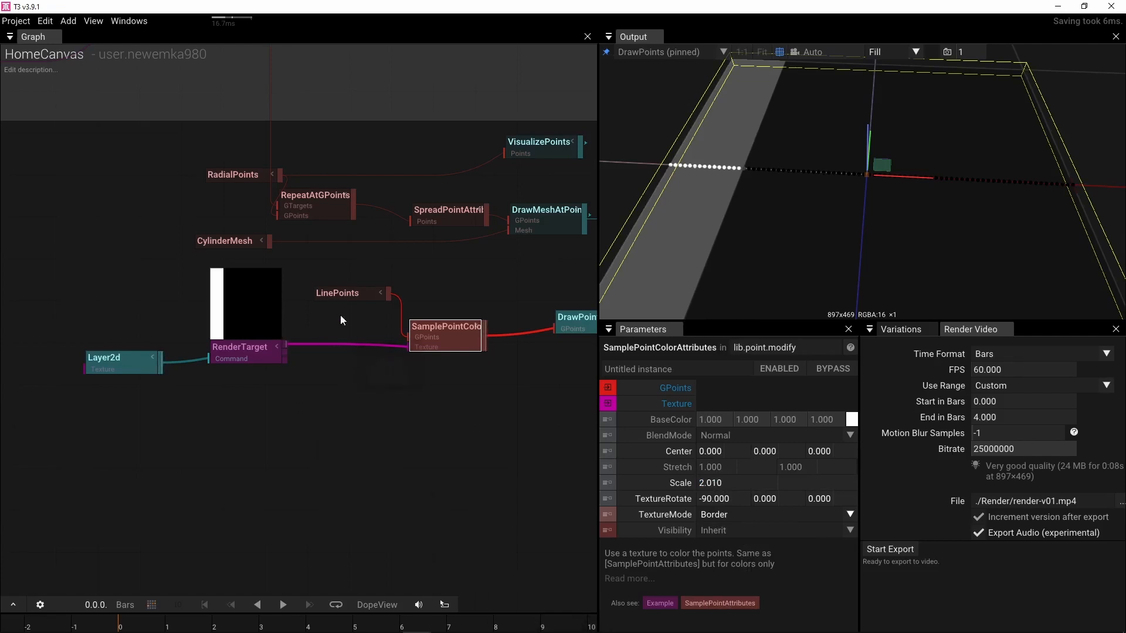
Step: Set Layer2d's X position to about -0.56
left_click(117, 362)
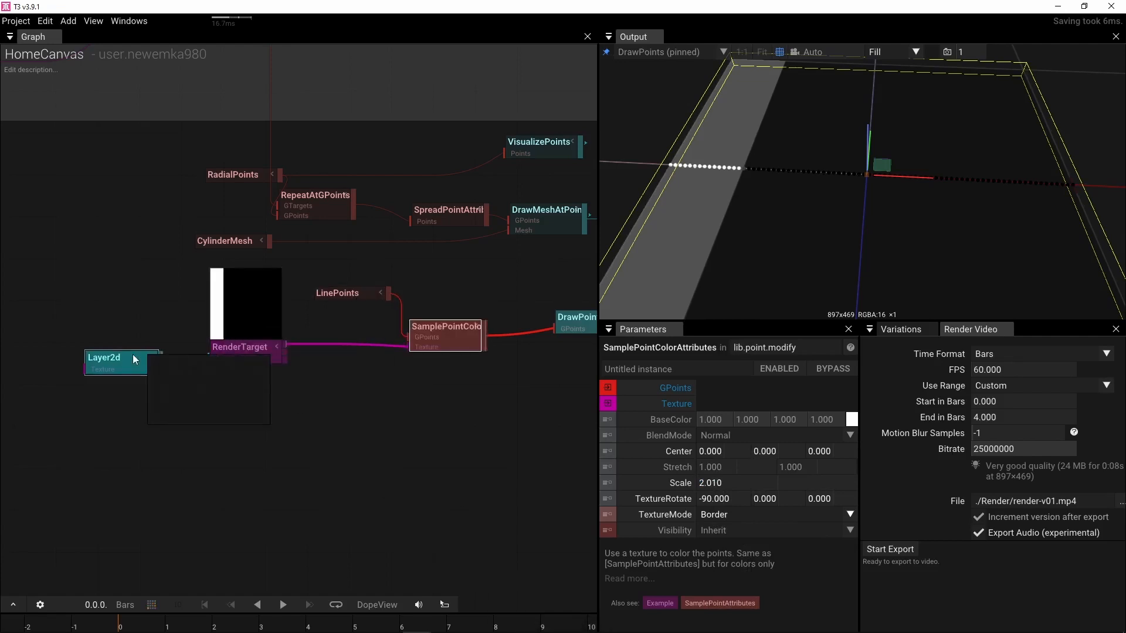
left_click_drag(702, 389, 730, 389)
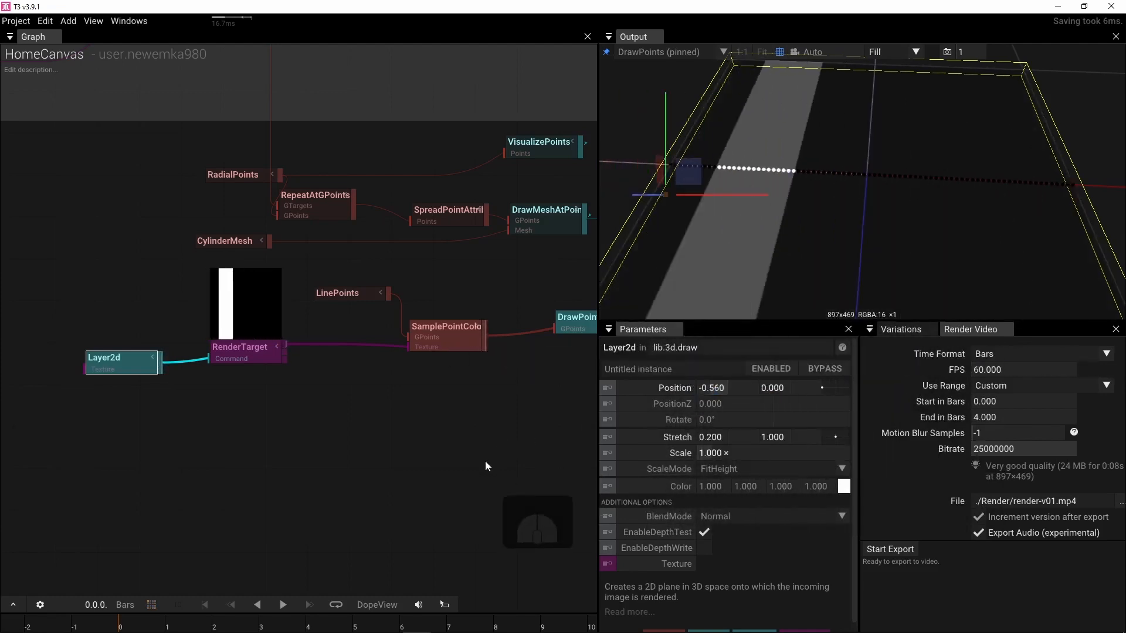
Step: Add a BlendPoints operator fed by SpreadPointAttributes and connect SamplePointColorAttributes to its PointsB_ input
scroll(433, 464, "down", 2)
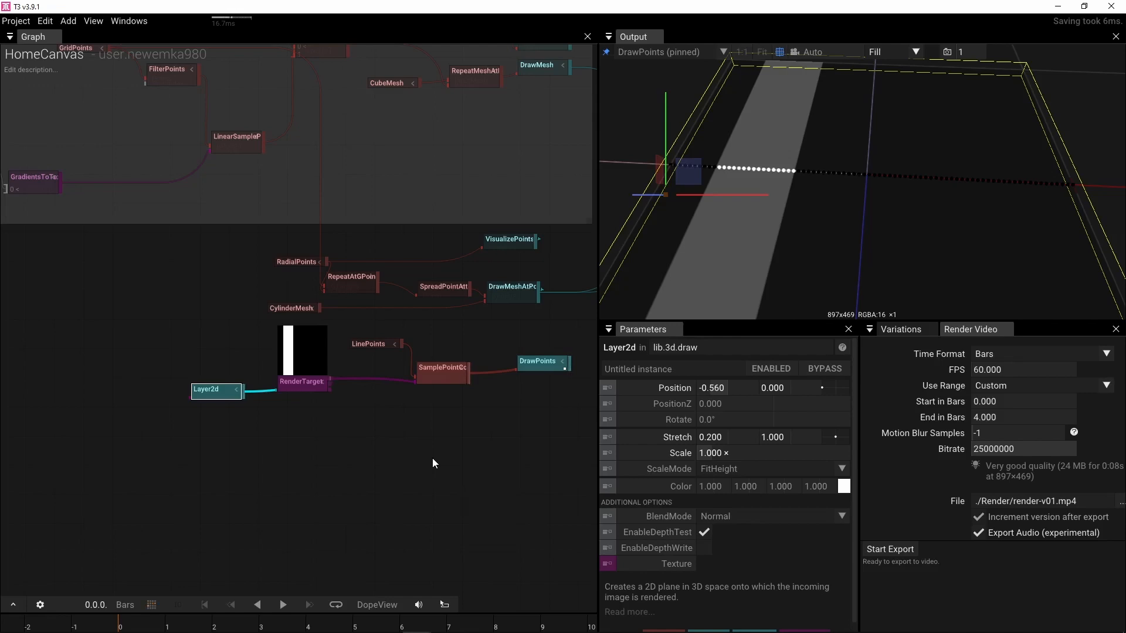
right_click_drag(432, 463, 351, 479)
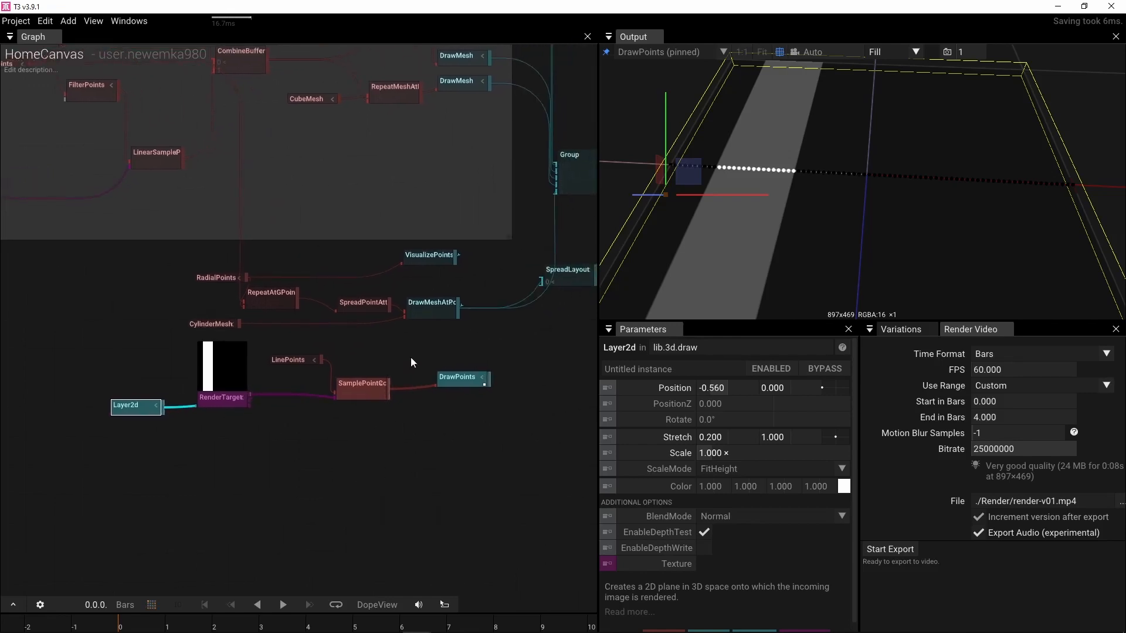
left_click_drag(388, 306, 393, 352)
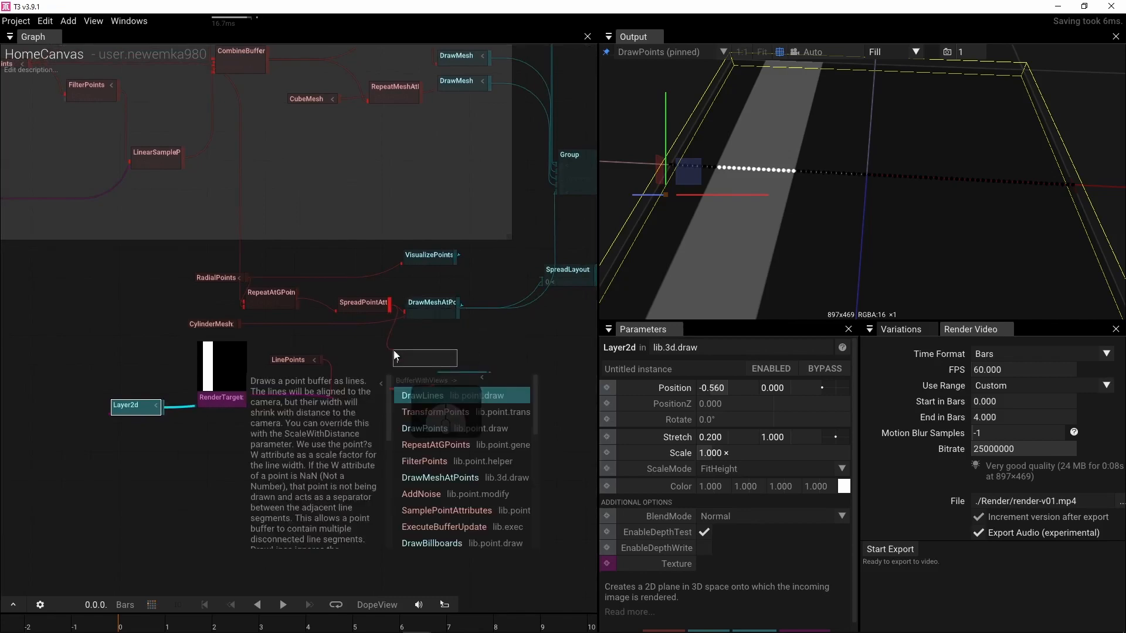
type("blend")
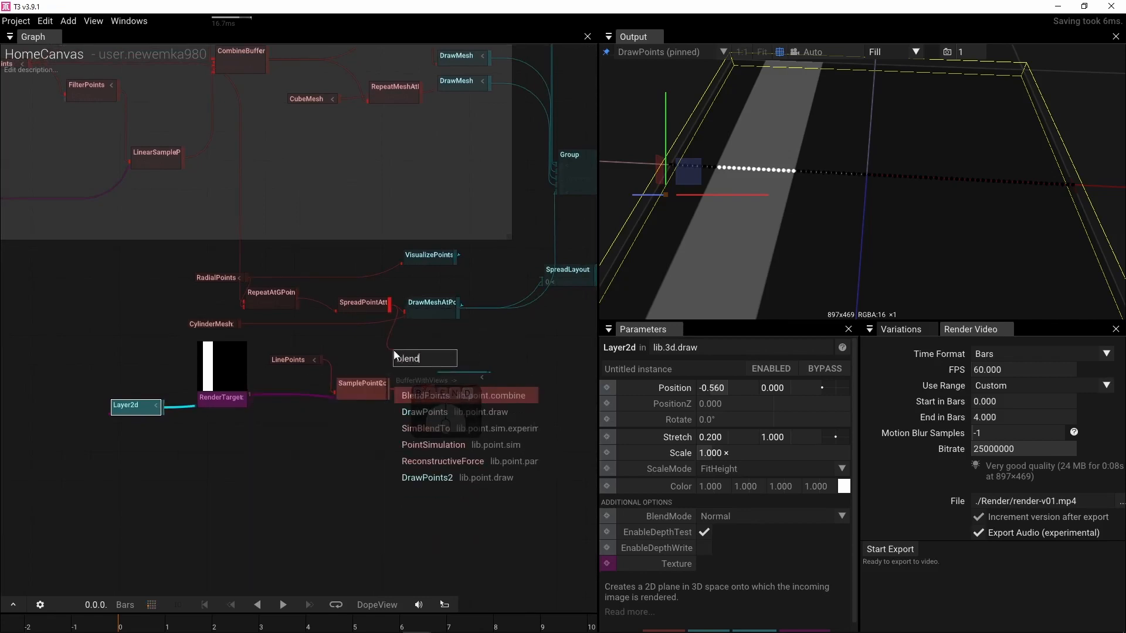
left_click(409, 394)
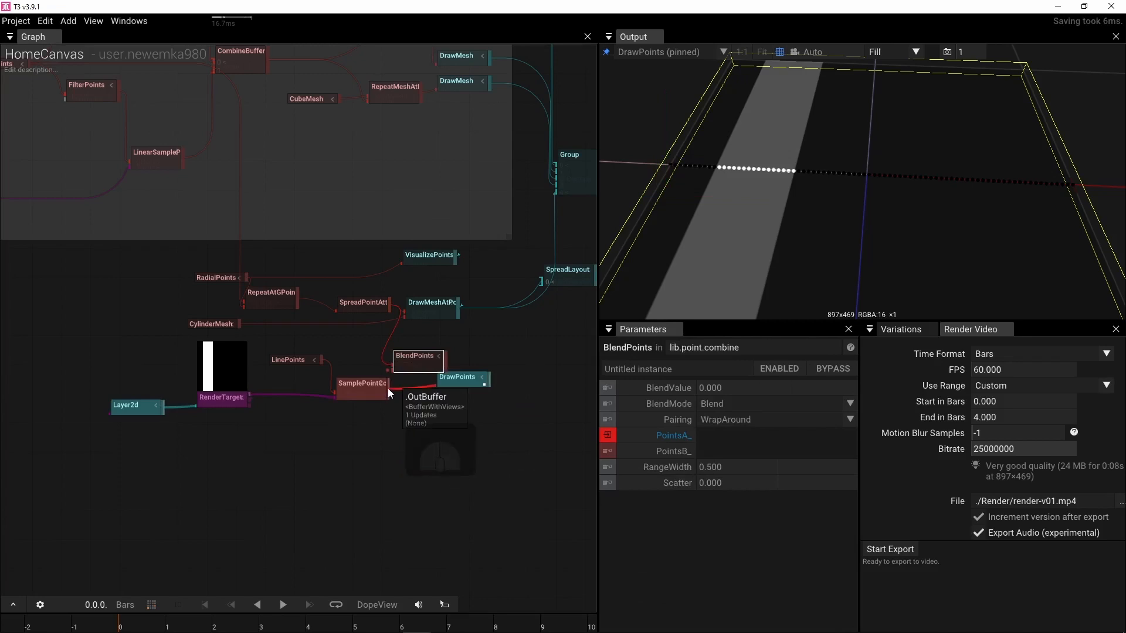
left_click_drag(389, 388, 388, 375)
Step: Move DrawPoints down below BlendPoints and connect the BlendPoints output to the GPoints input of DrawMeshAtPoints
left_click_drag(466, 380, 475, 424)
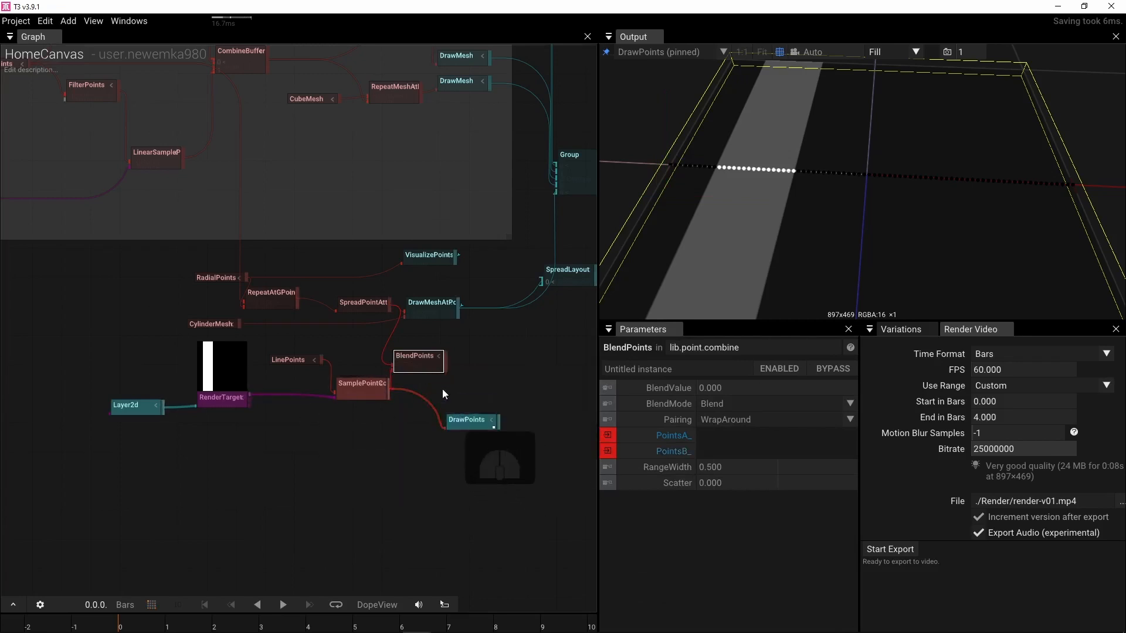
scroll(454, 343, "up", 2)
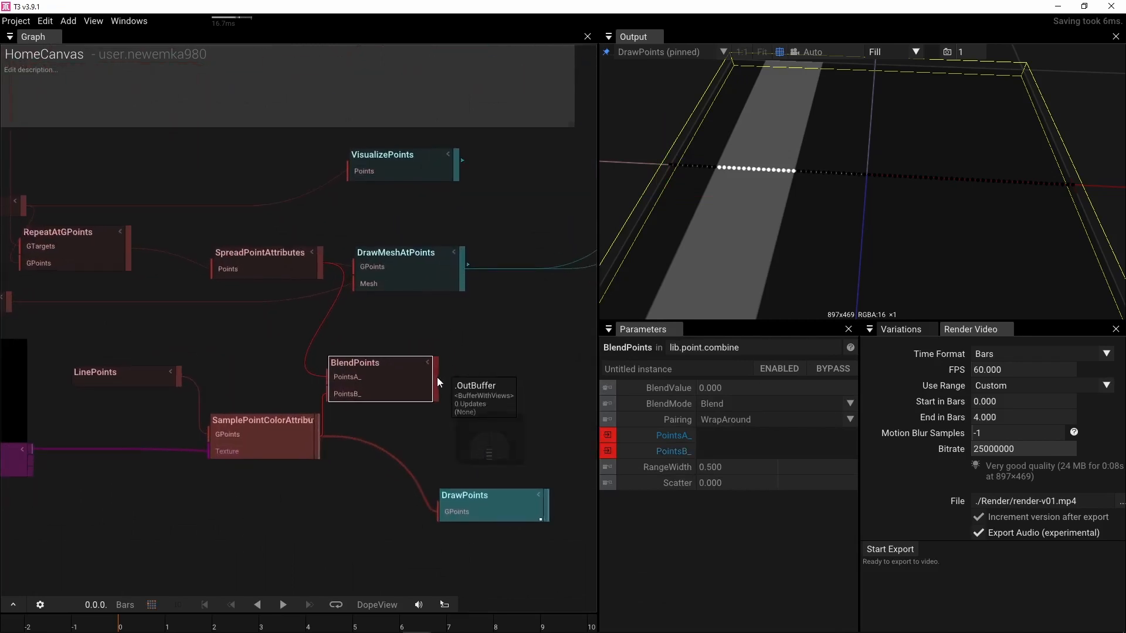
left_click_drag(437, 377, 350, 275)
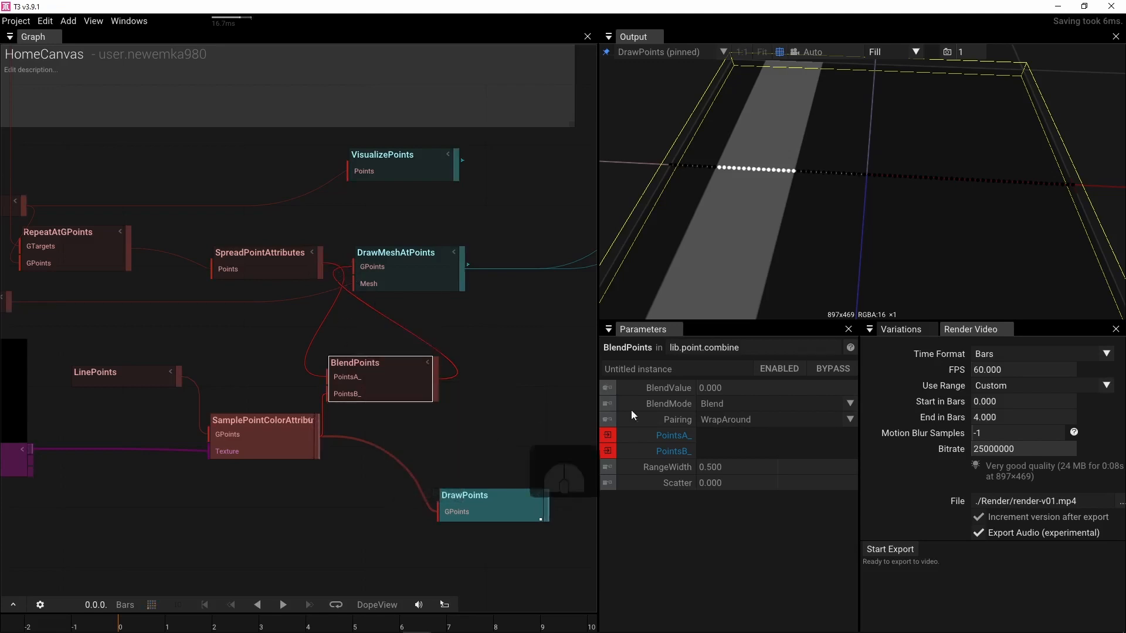
Step: Set the BlendValue of BlendPoints to 1
left_click(783, 384)
type("1")
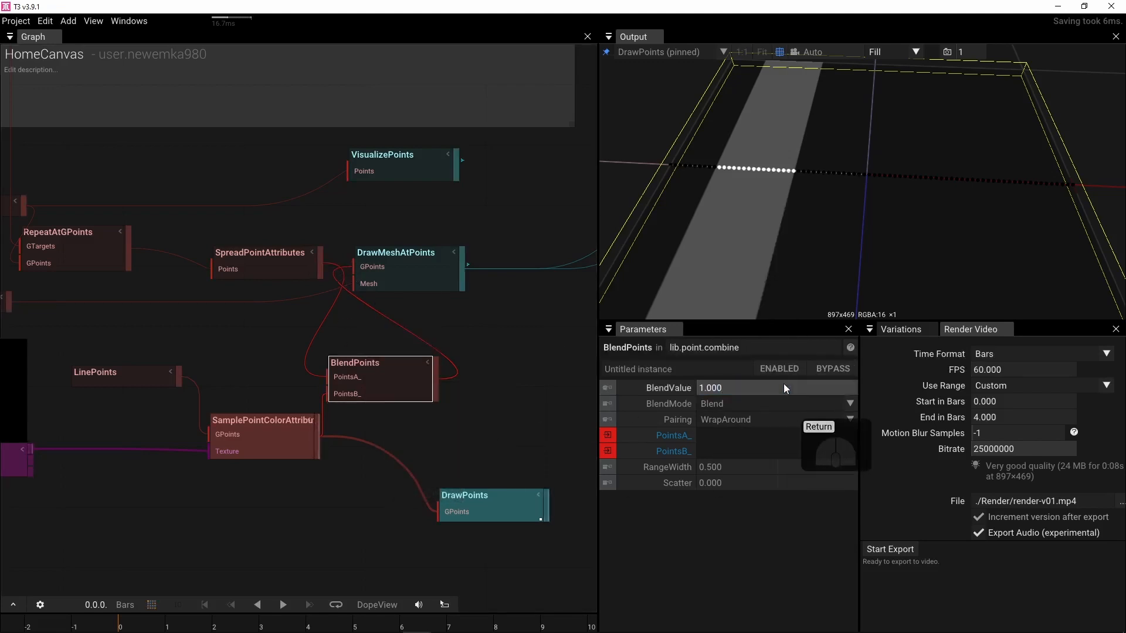
key("Return")
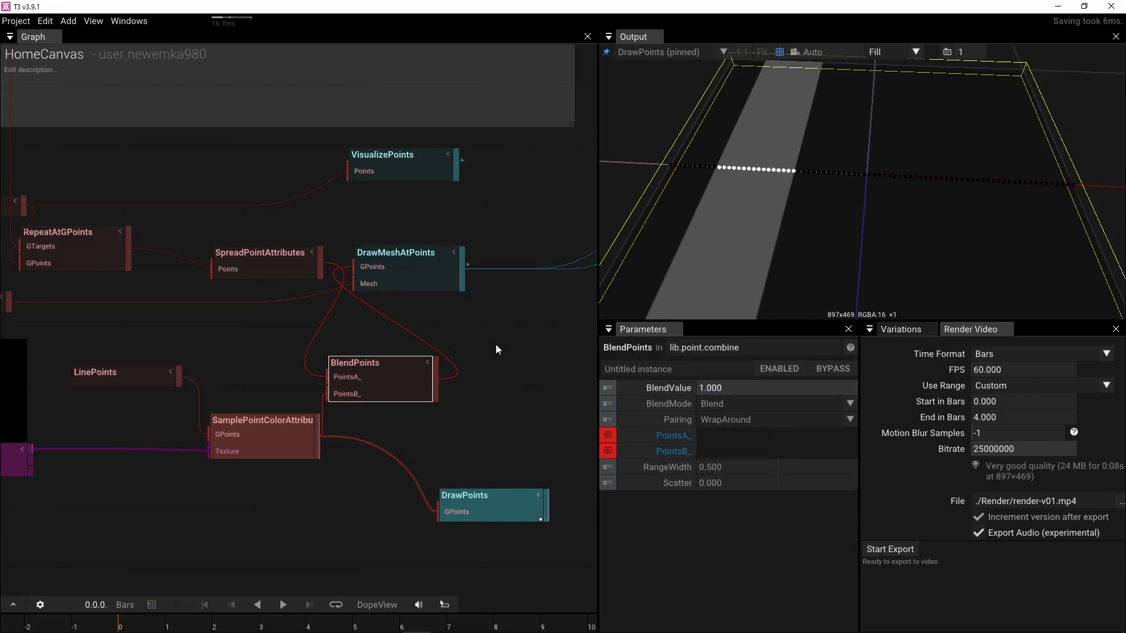
Step: Connect the BlendPoints output to the GPoints input of DrawPoints and inspect the drawn points
scroll(496, 345, "down", 3)
left_click_drag(466, 363, 491, 421)
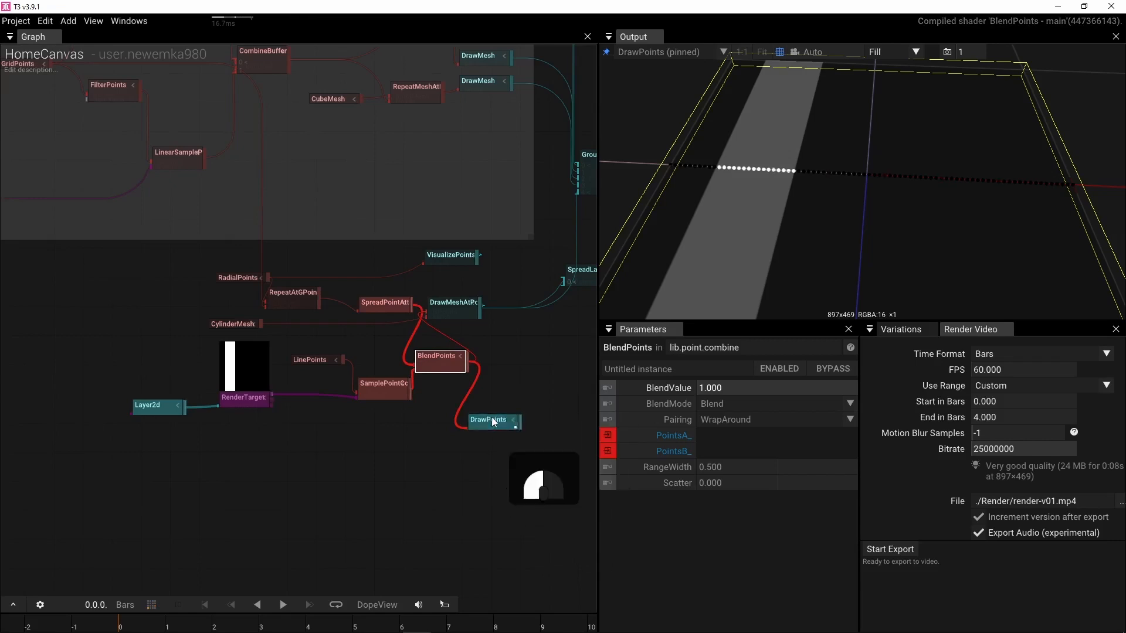
left_click(515, 425)
right_click_drag(525, 386, 424, 387)
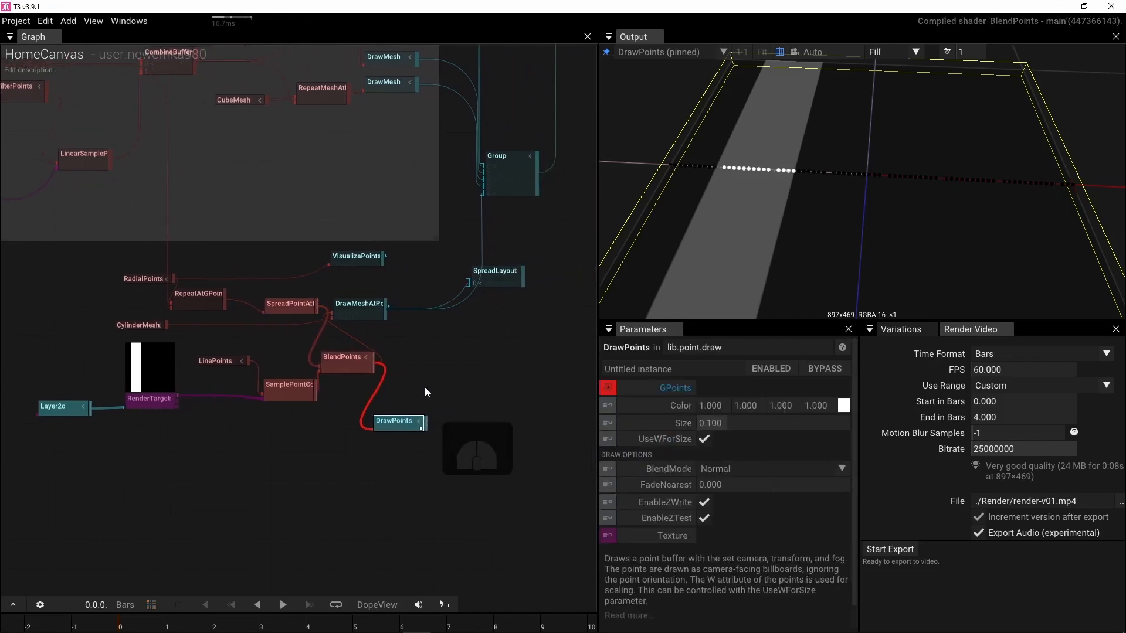
mouse_move(811, 199)
left_mouse_down()
mouse_move(857, 216)
mouse_move(814, 156)
mouse_move(833, 169)
mouse_move(803, 199)
left_mouse_up()
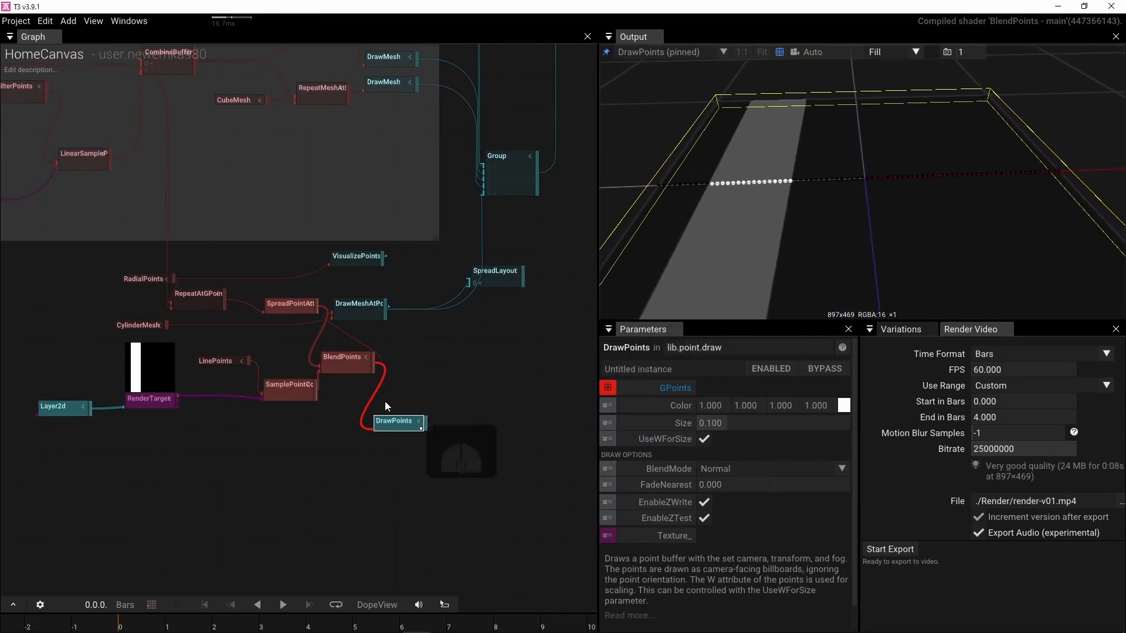
left_click(348, 360)
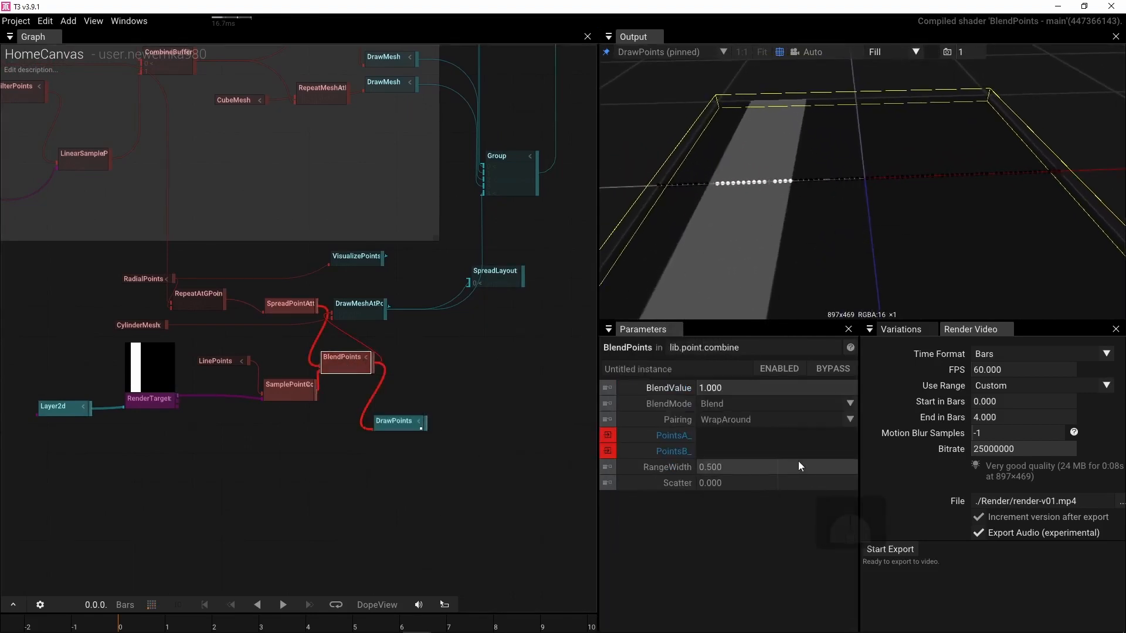
left_click(761, 402)
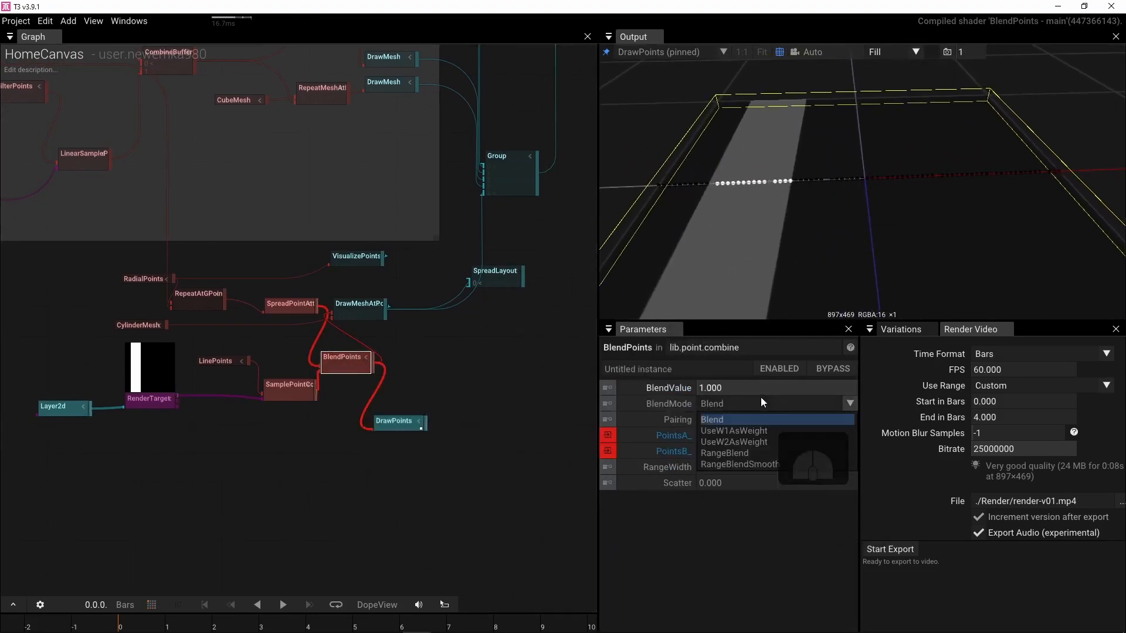
left_click(761, 397)
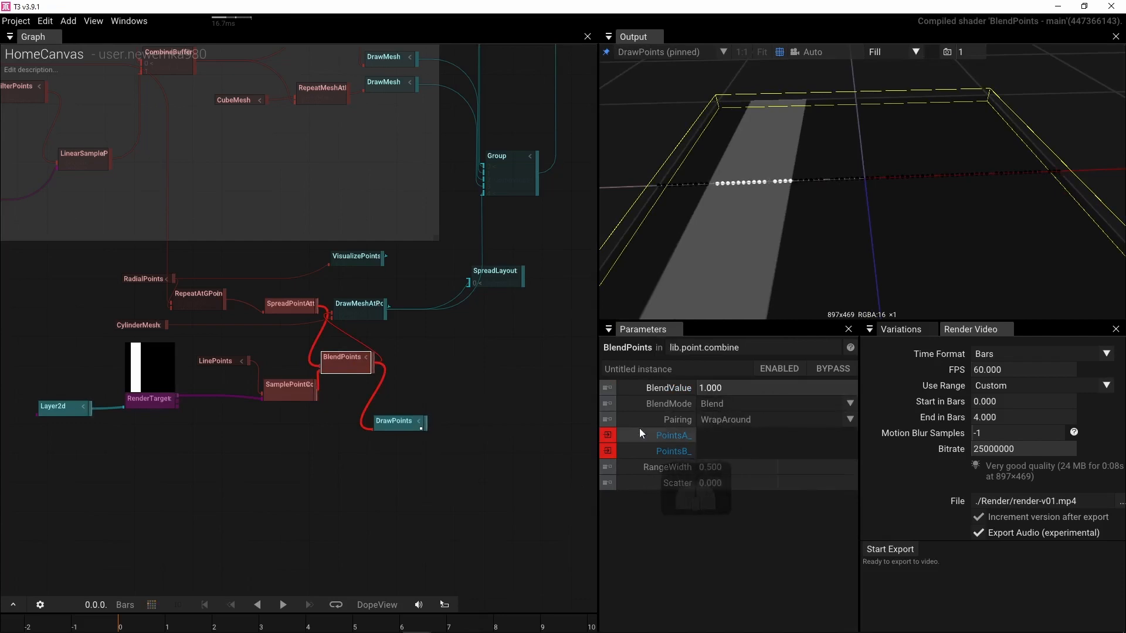
Step: Connect RepeatAtGPoints directly to the PointsA_ input of BlendPoints and move SpreadPointAttributes slightly up
scroll(434, 387, "up", 2)
middle_click_drag(419, 374, 488, 378)
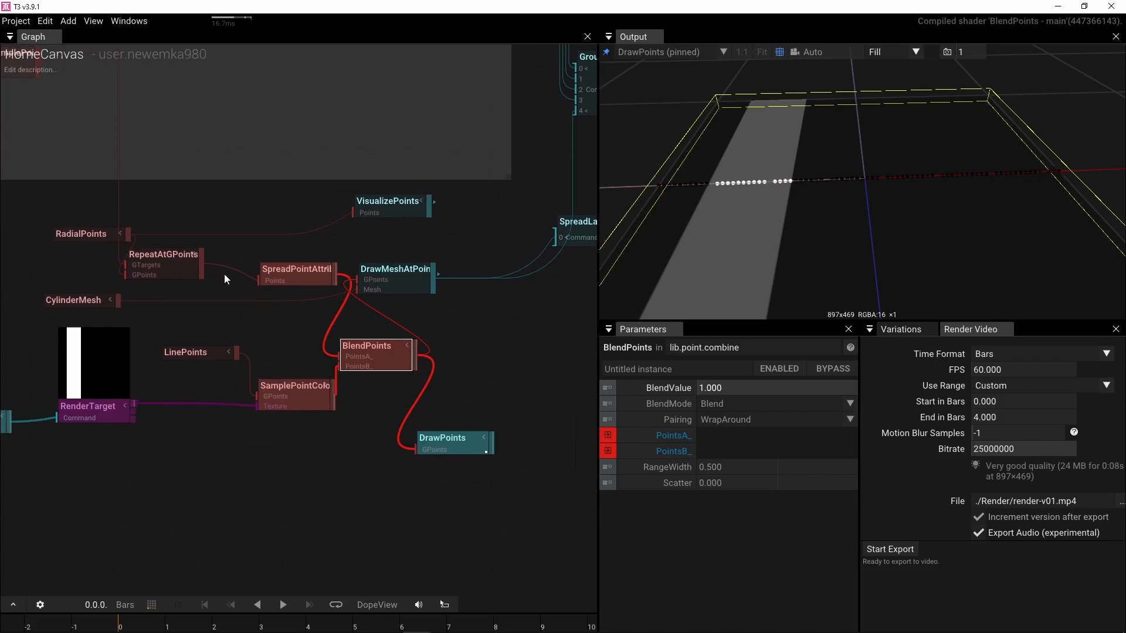
scroll(226, 274, "up", 2)
left_click_drag(191, 258, 388, 387)
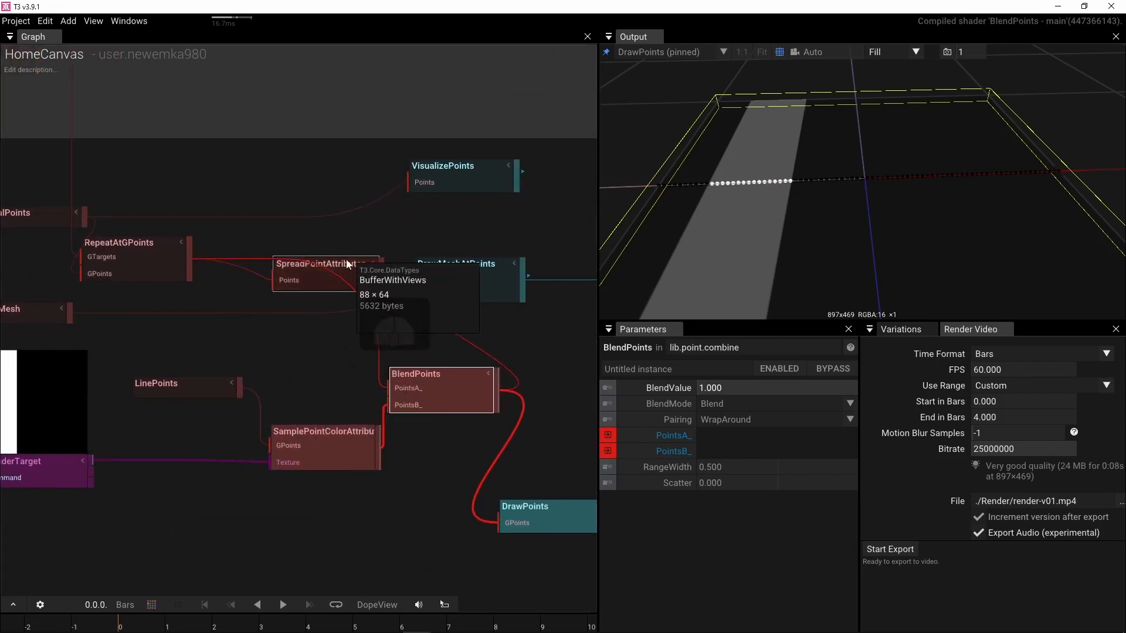
left_click_drag(360, 264, 360, 240)
left_click(356, 256)
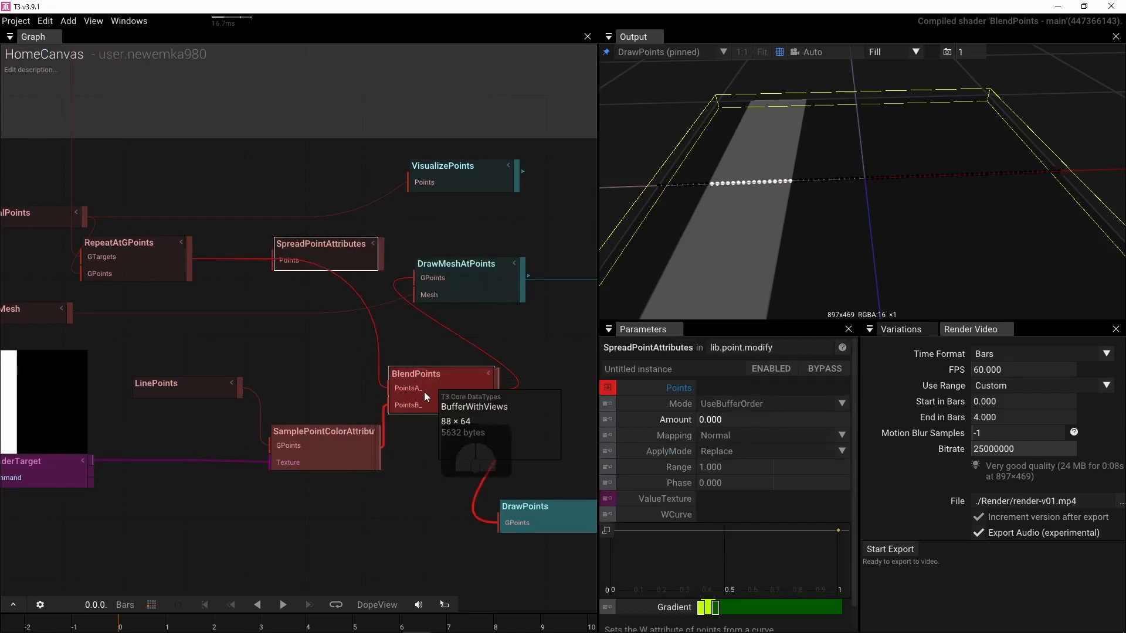
Step: Swap the BlendPoints inputs: connect SamplePointColorAttributes to PointsA_ and RepeatAtGPoints to PointsB_, and inspect the output
left_click(424, 392)
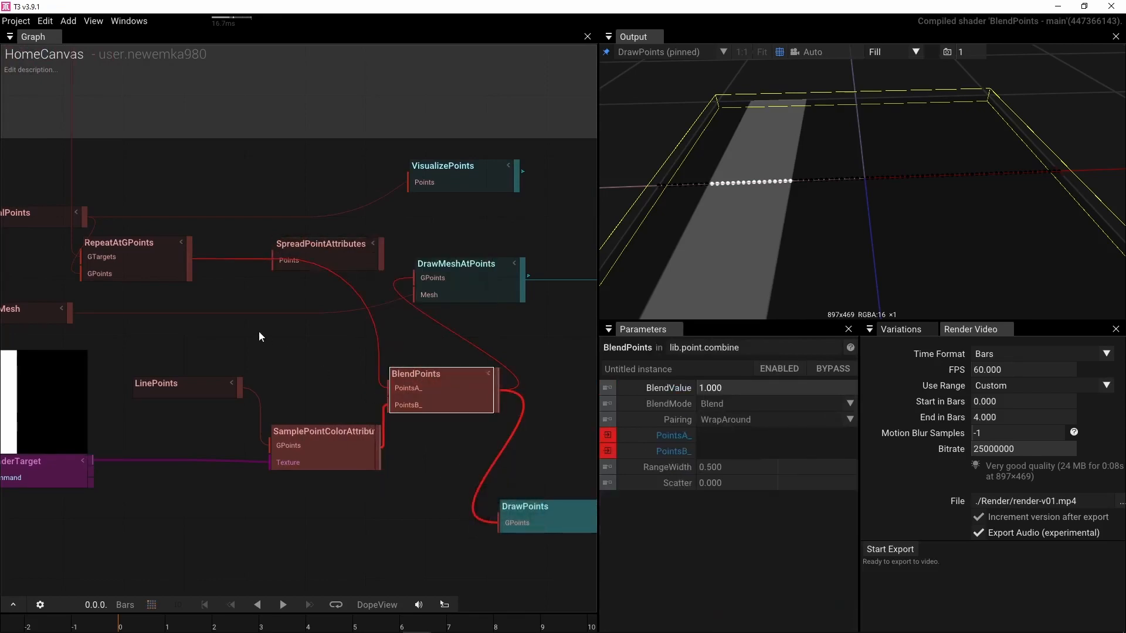
scroll(259, 332, "down", 2)
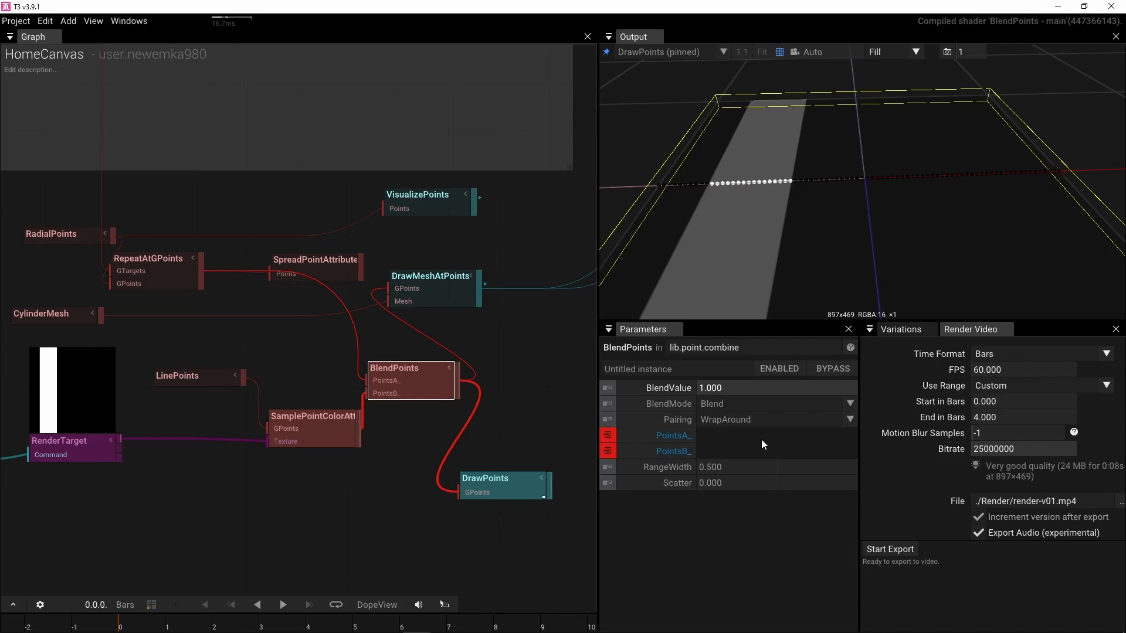
left_click_drag(361, 392, 357, 377)
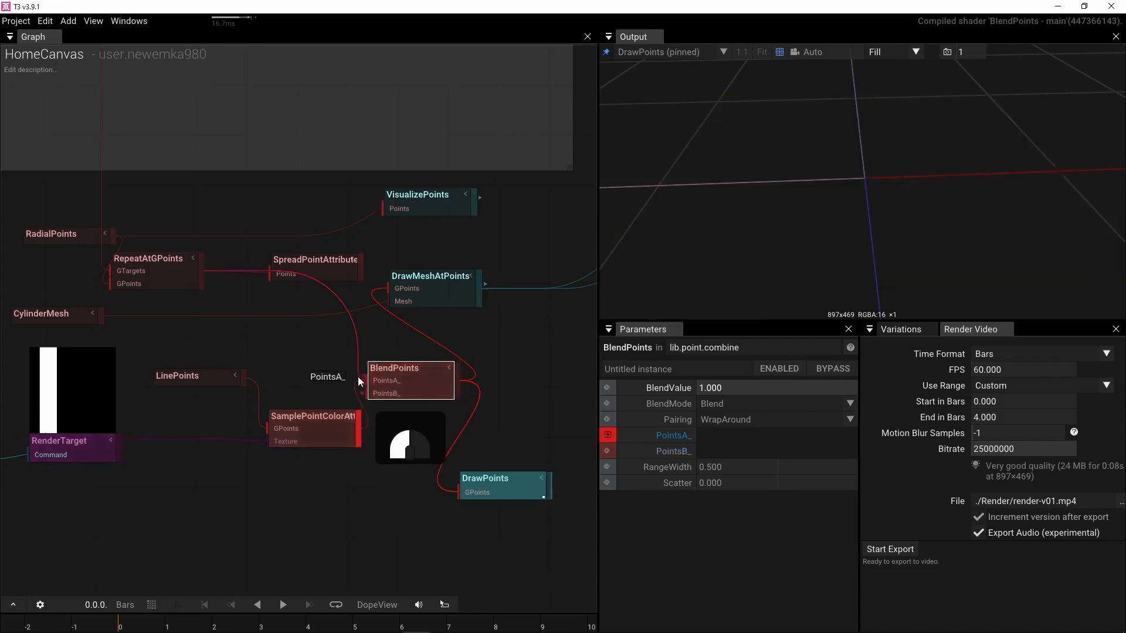
left_click_drag(202, 267, 360, 393)
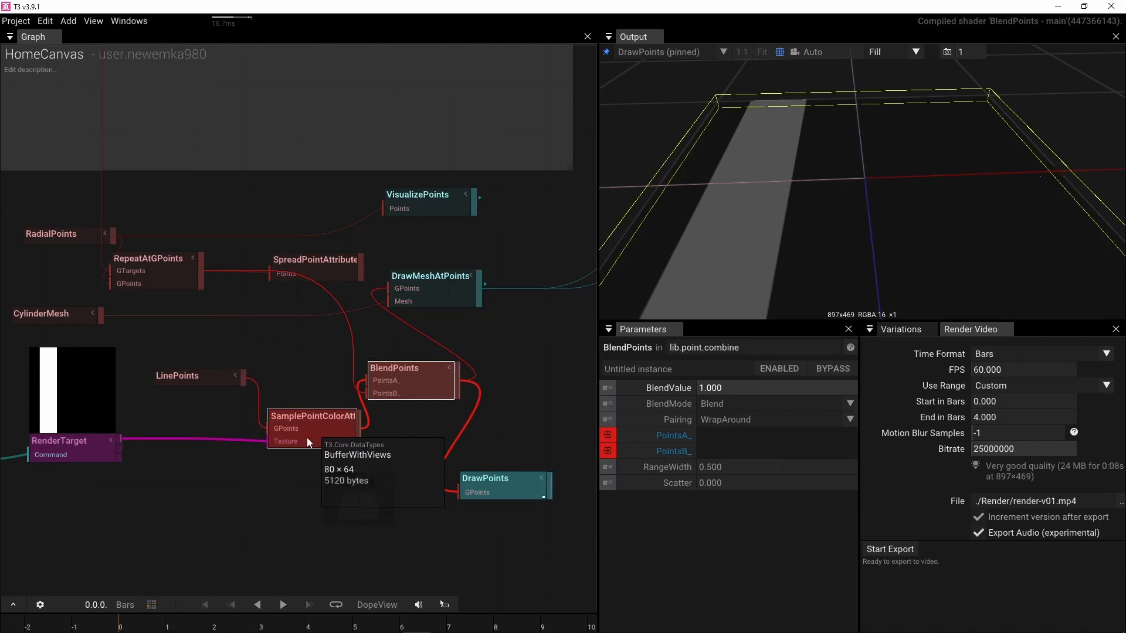
scroll(865, 201, "down", 6)
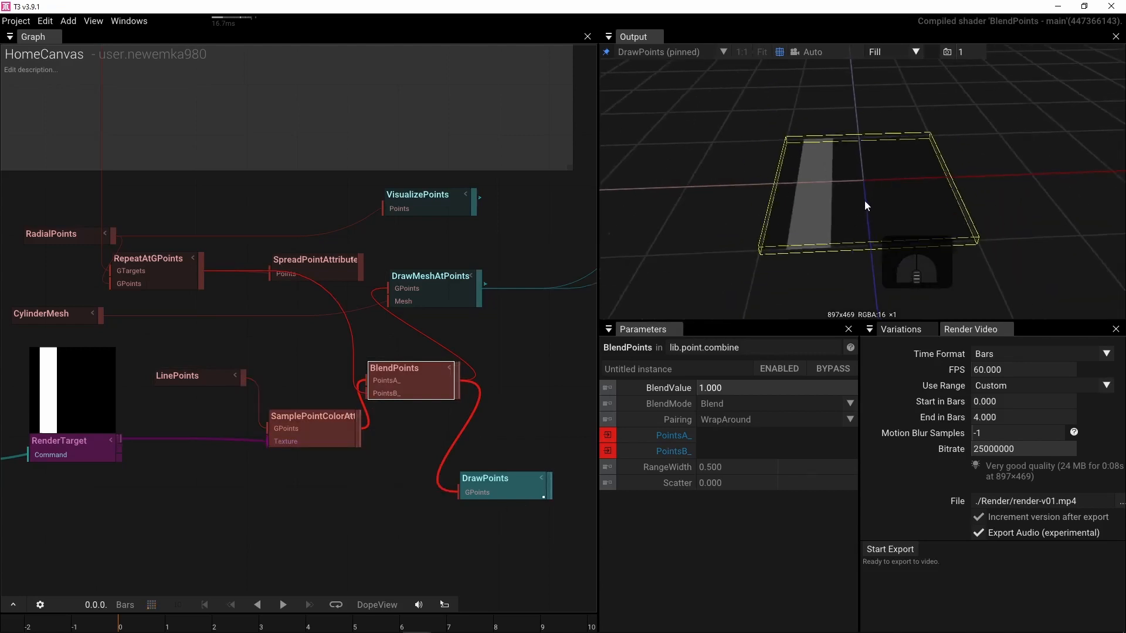
scroll(869, 207, "up", 3)
scroll(868, 207, "up", 3)
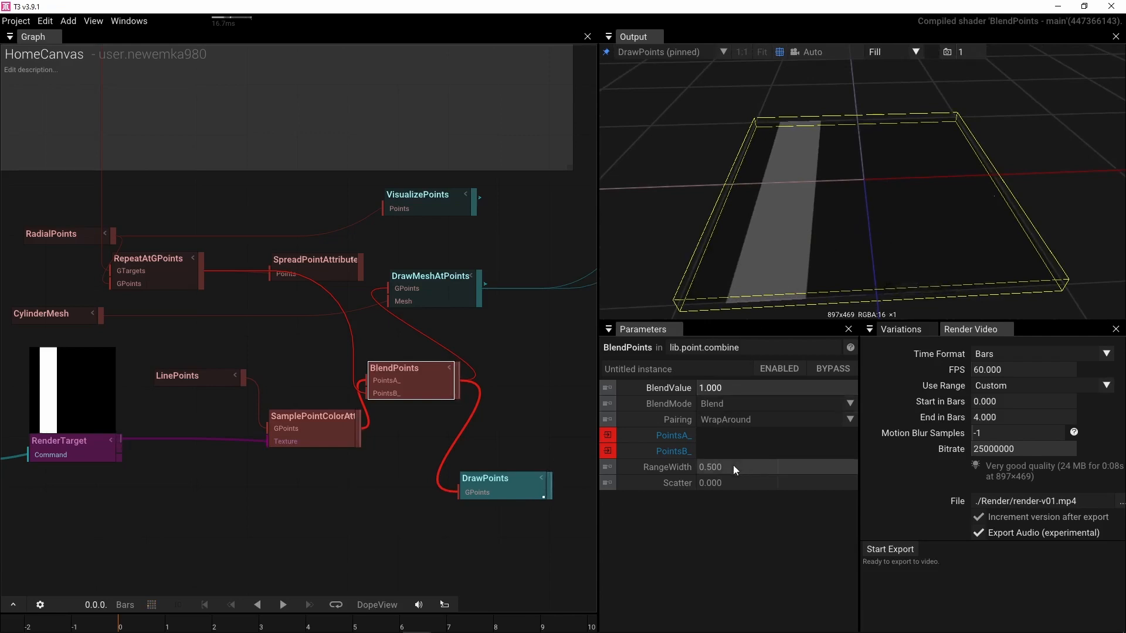
Step: Set the Pairing of BlendPoints to Adjust and inspect the output up close
left_click(836, 418)
left_click(810, 439)
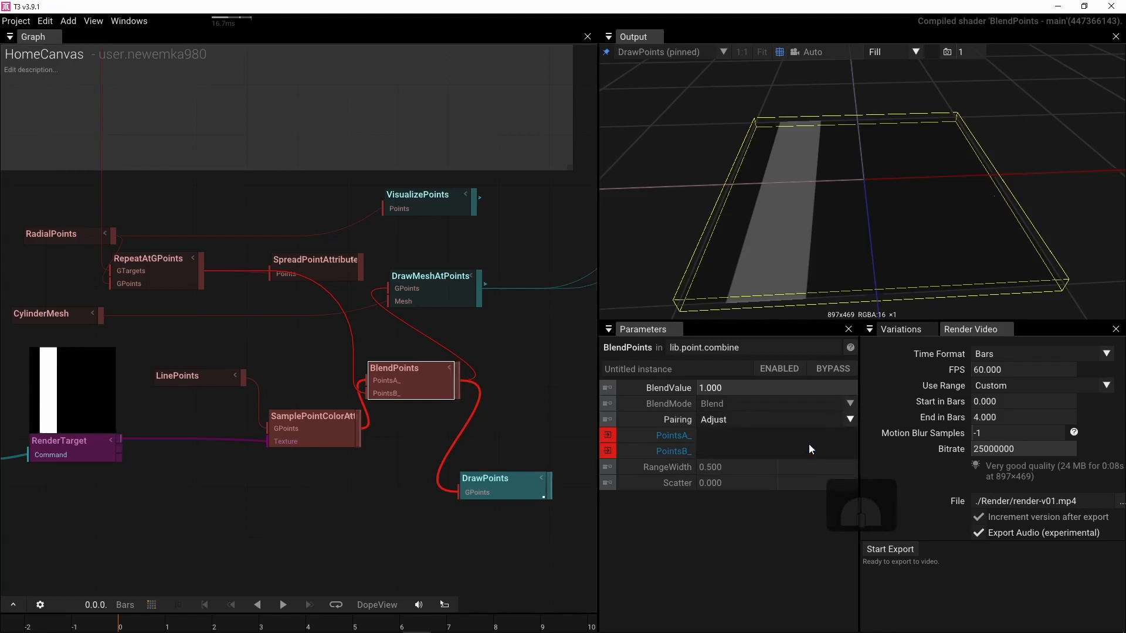
left_click_drag(916, 236, 905, 257)
scroll(895, 235, "up", 4)
mouse_move(376, 378)
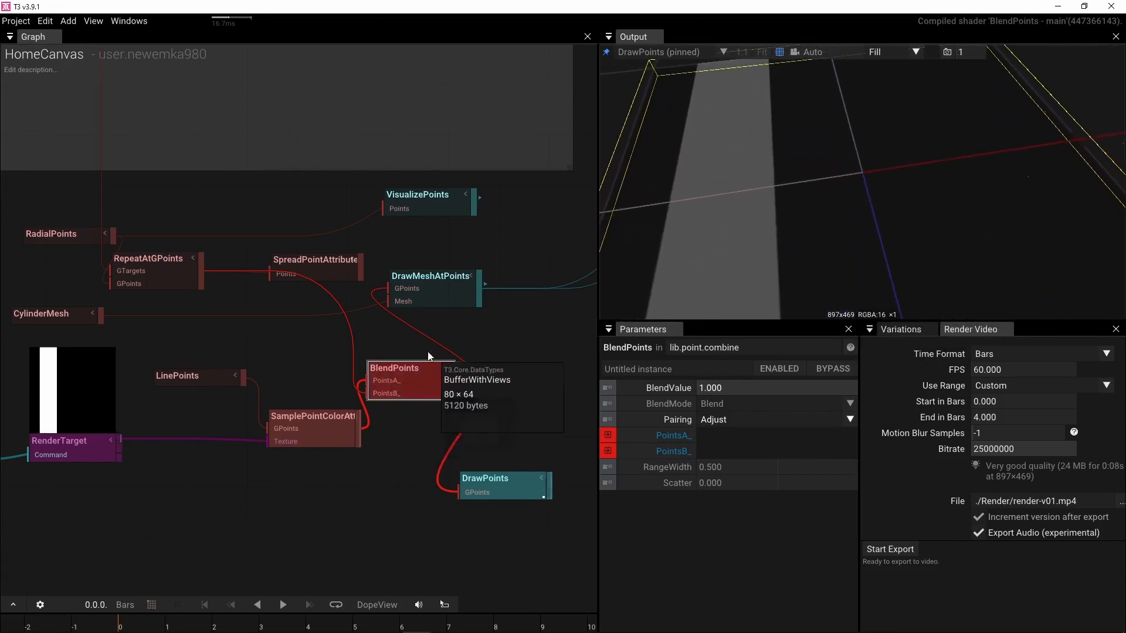
Step: Move DrawMeshAtPoints further right in the graph, try a Size of 1.640 on it and reset the Size to default
left_click_drag(433, 298, 506, 299)
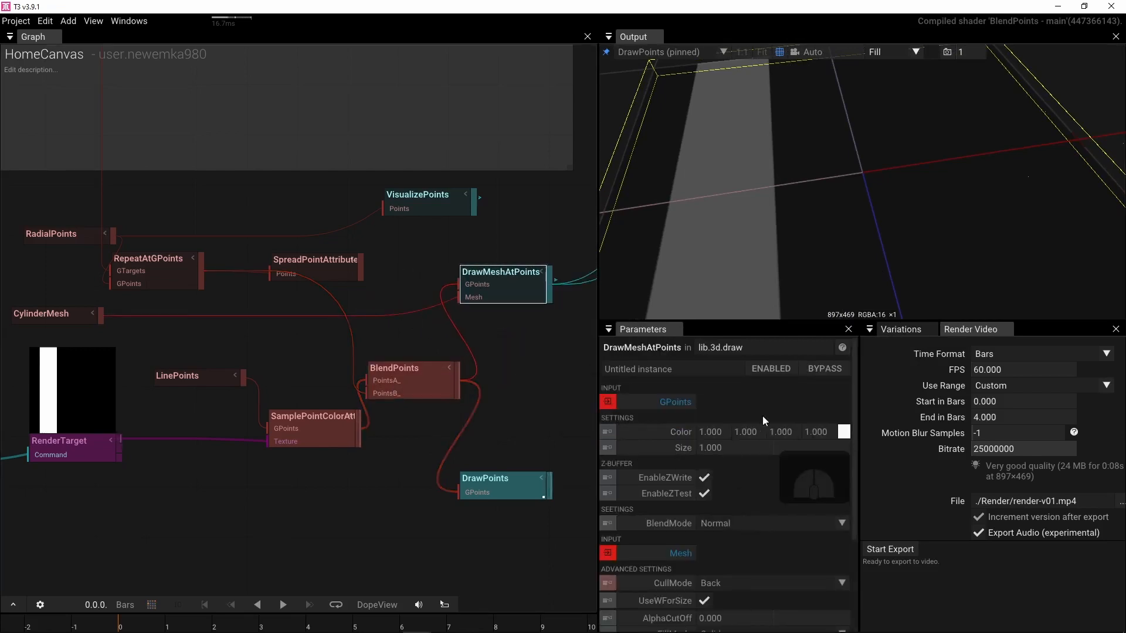
left_click_drag(733, 448, 929, 432)
left_click(627, 445)
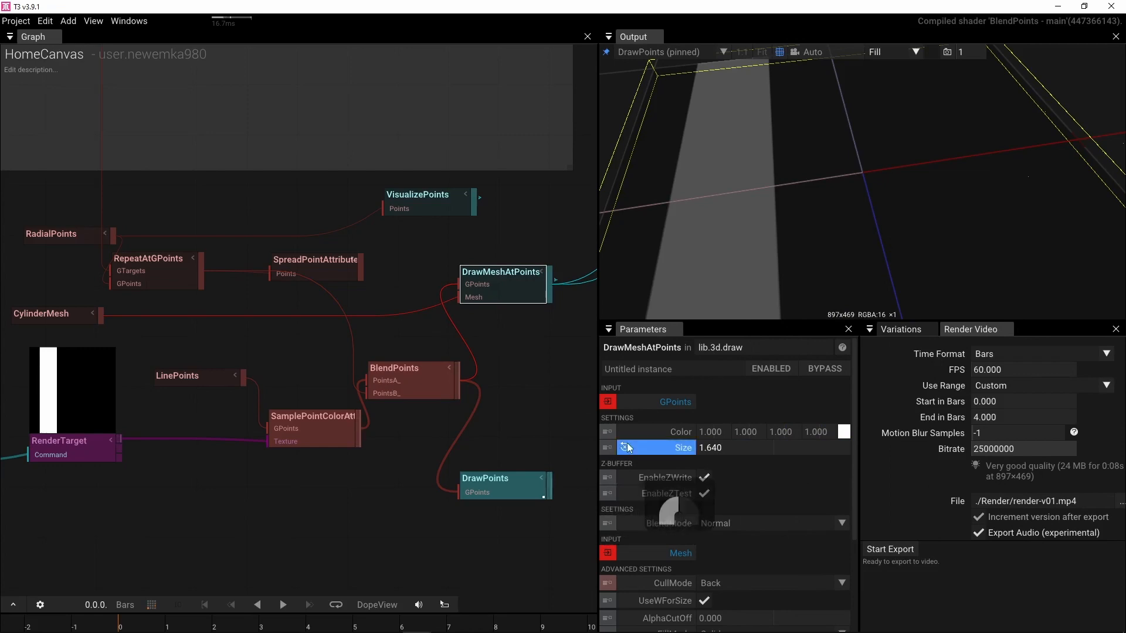
Step: Increase the Size of DrawPoints to 2.586 and bring the repeated circles of points into view
right_click_drag(388, 438, 240, 449)
left_click(309, 393)
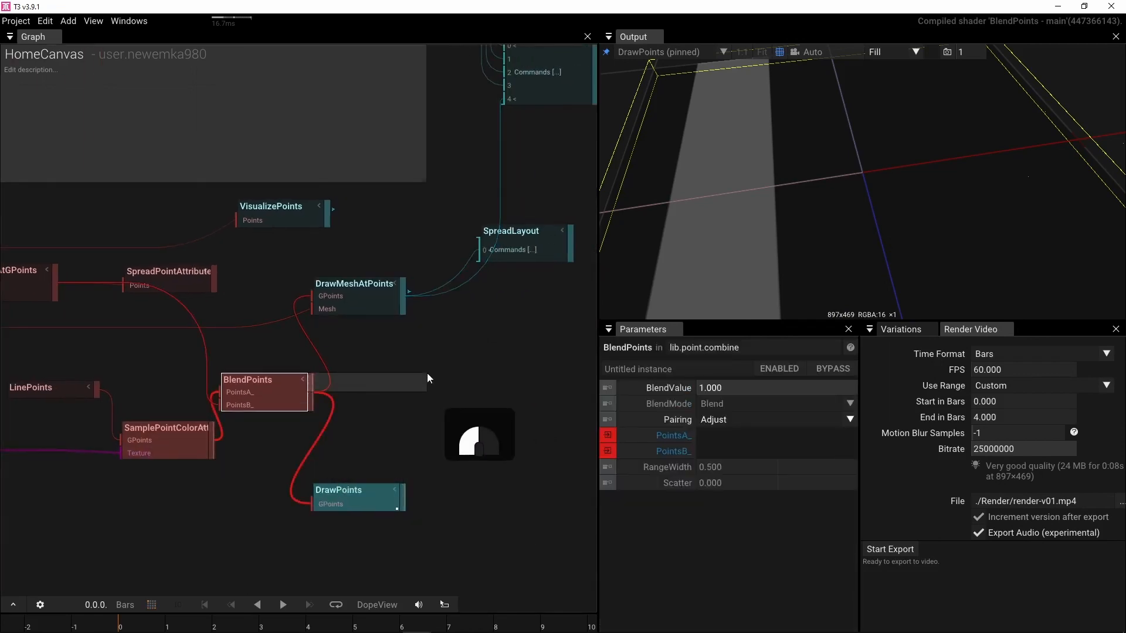
left_click(382, 388)
left_click_drag(310, 390, 406, 374)
left_click(206, 396)
left_click(222, 426)
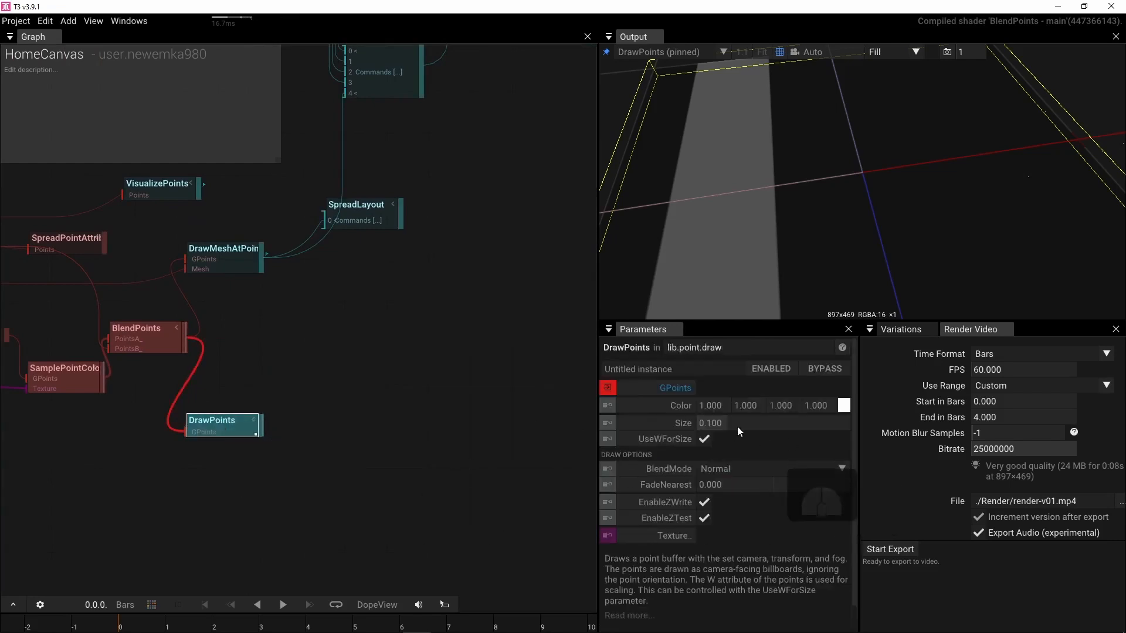
left_click_drag(737, 423, 1064, 383)
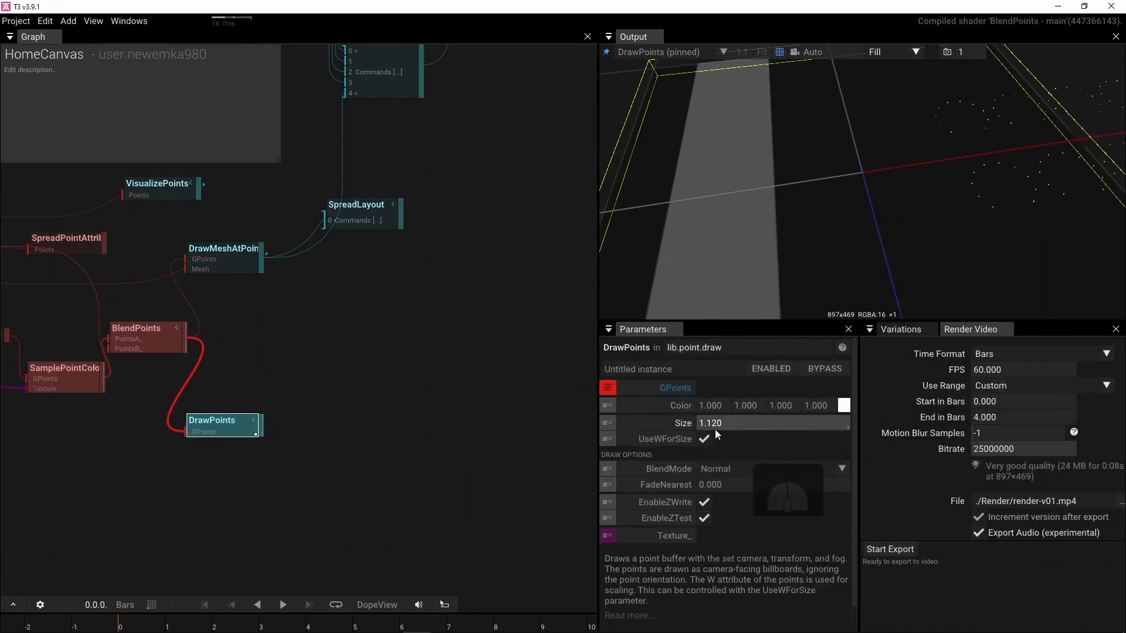
left_click_drag(715, 423, 815, 417)
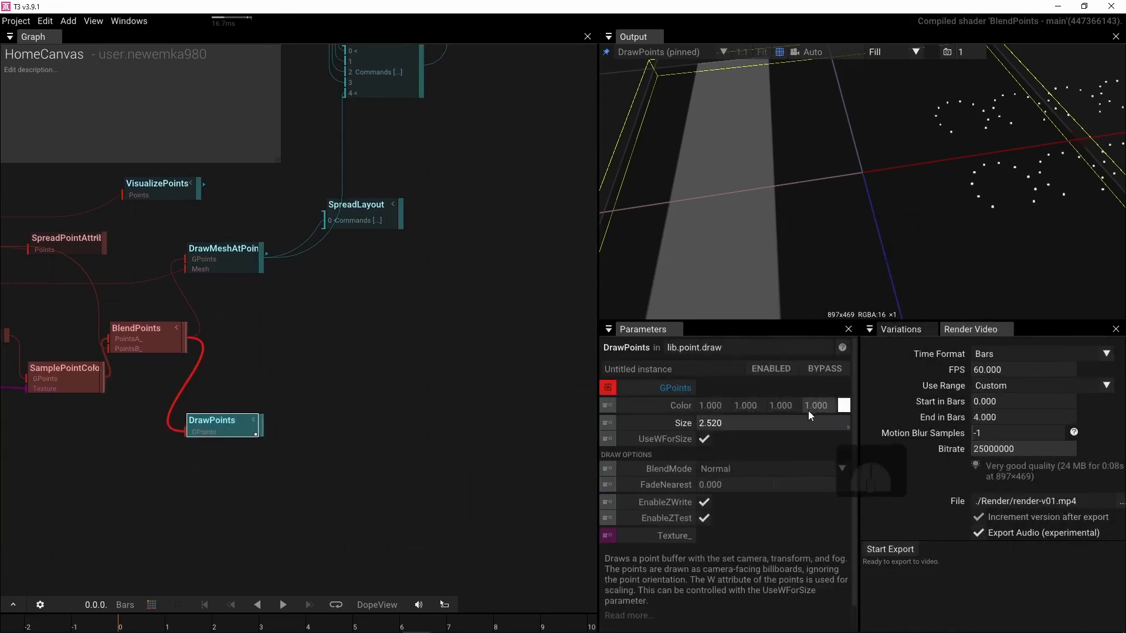
left_click_drag(727, 424, 762, 412)
right_click_drag(921, 256, 747, 273)
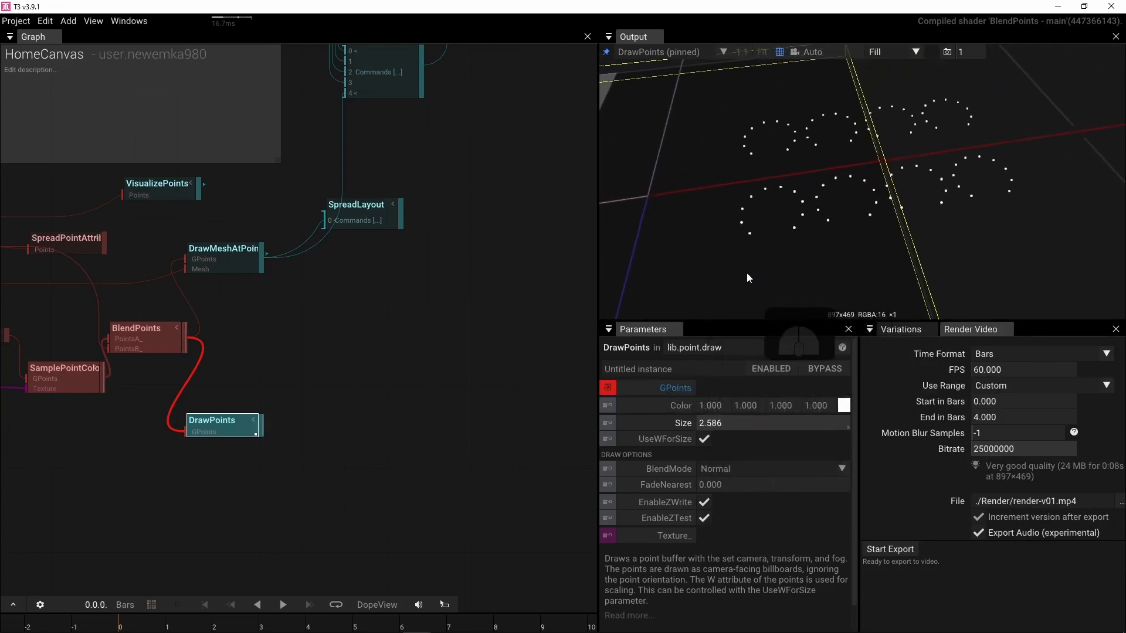
Step: Try SamplePointColorAttributes on the PointsB_ input of BlendPoints, and reconnect RepeatAtGPoints to PointsB_
right_click_drag(252, 351, 533, 324)
right_click_drag(302, 413, 368, 424)
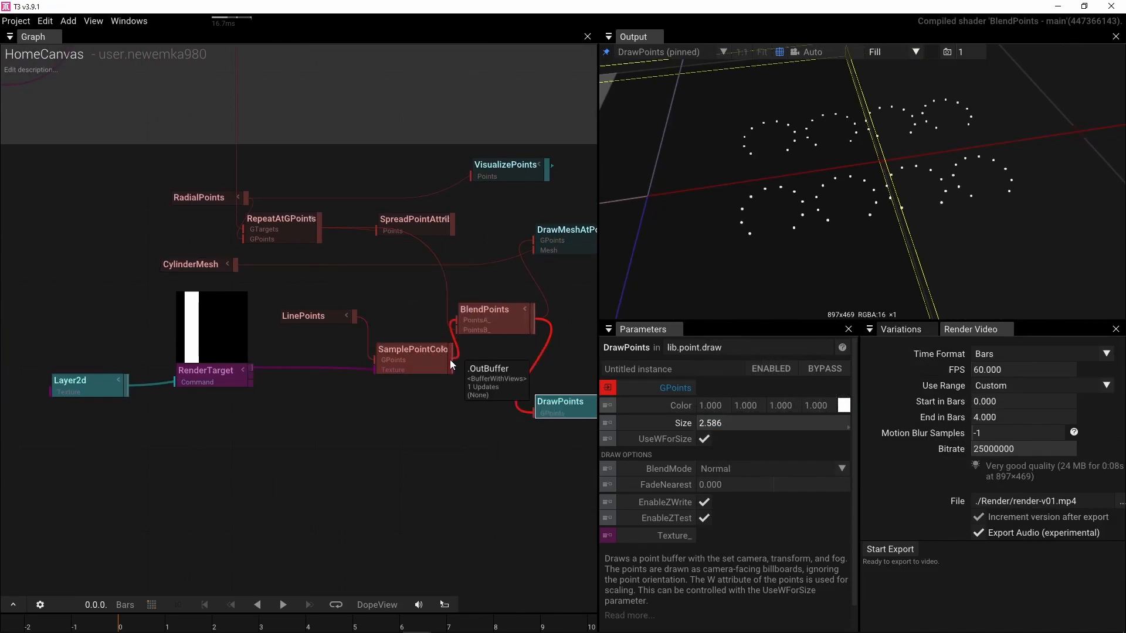
left_click_drag(451, 361, 454, 330)
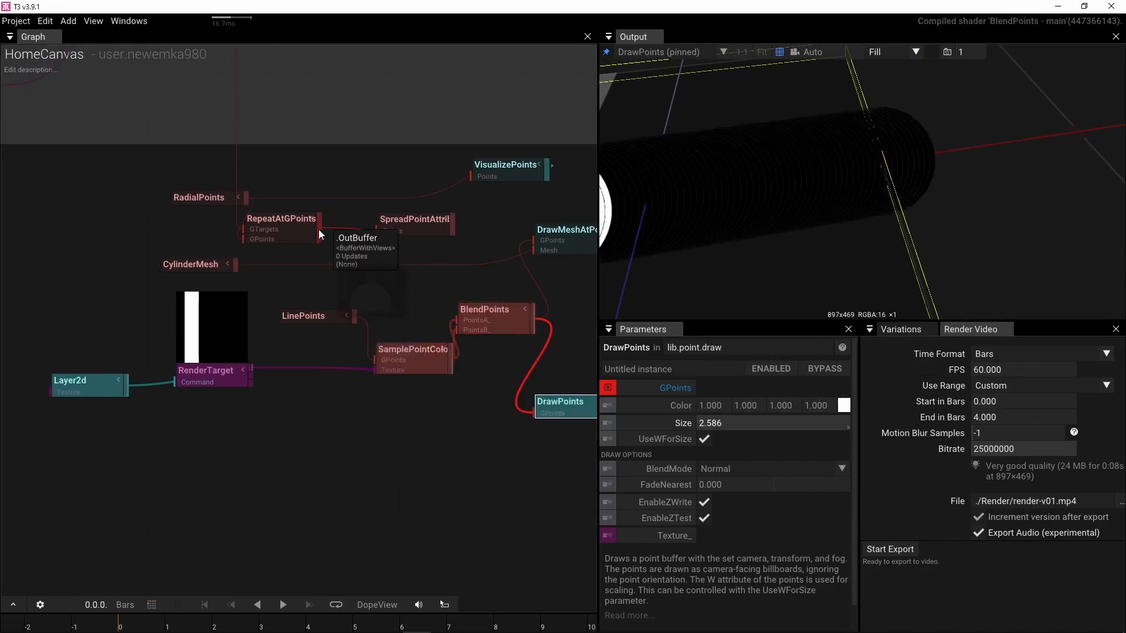
left_click_drag(319, 230, 453, 329)
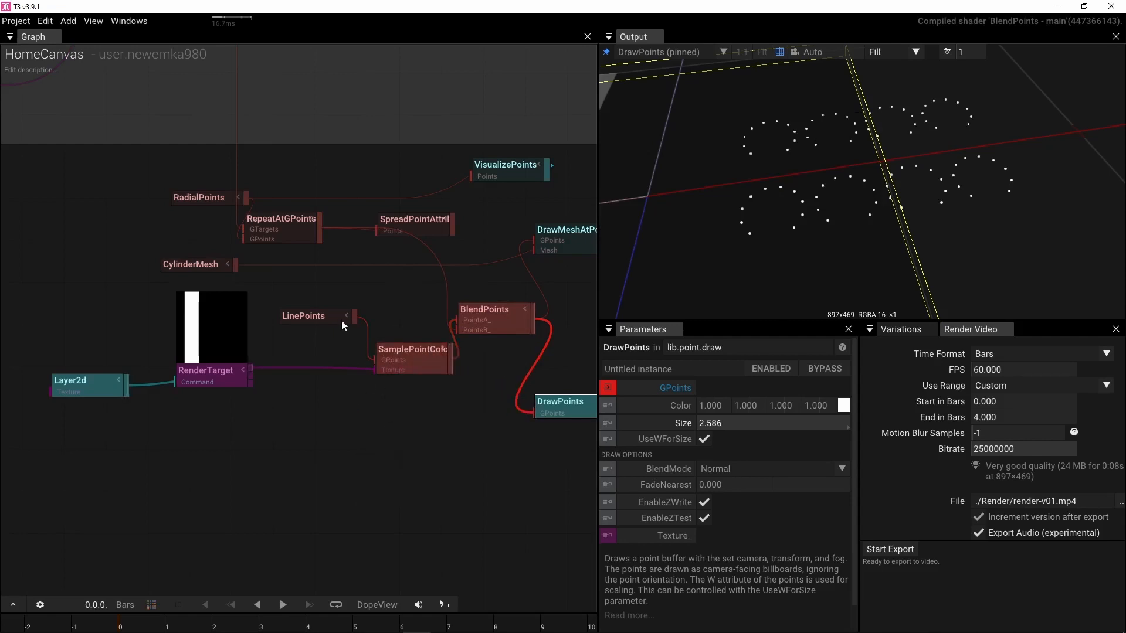
Step: Line up LinePoints and SamplePointColorAttributes in a row before BlendPoints and reset its Pairing to WrapAround
left_click_drag(322, 313, 301, 311)
left_click_drag(380, 354, 361, 317)
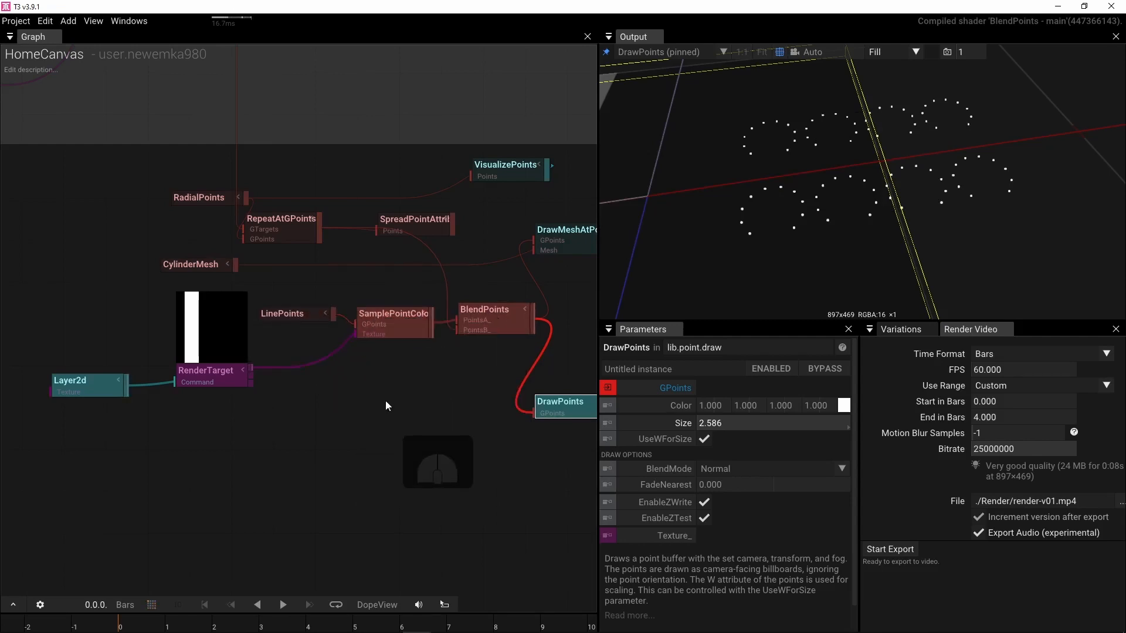
left_click(484, 326)
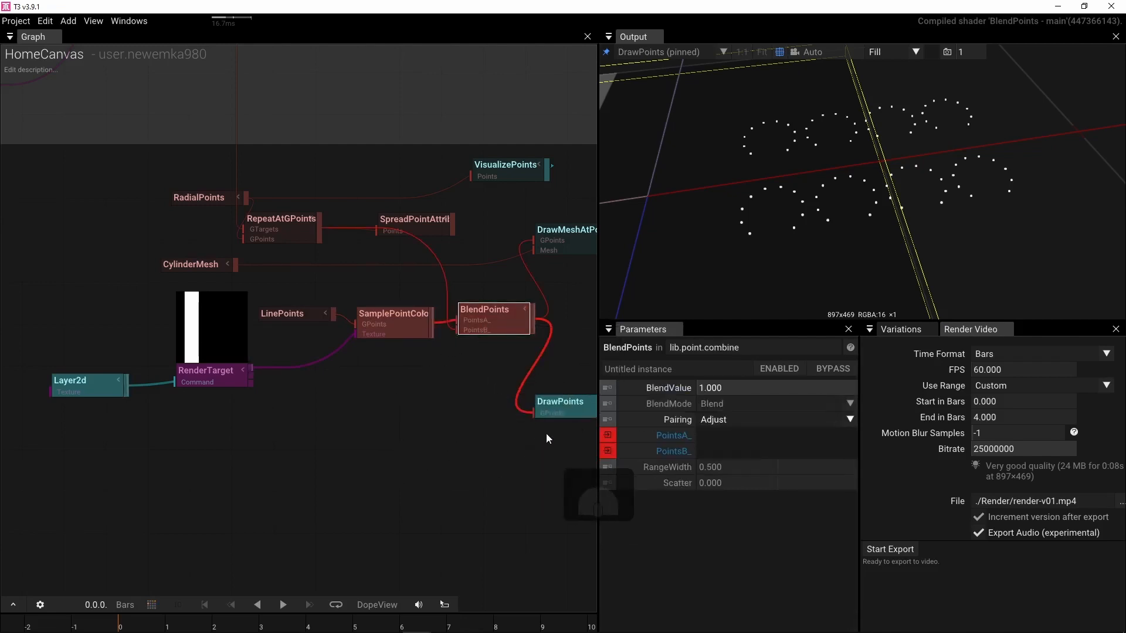
left_click(623, 417)
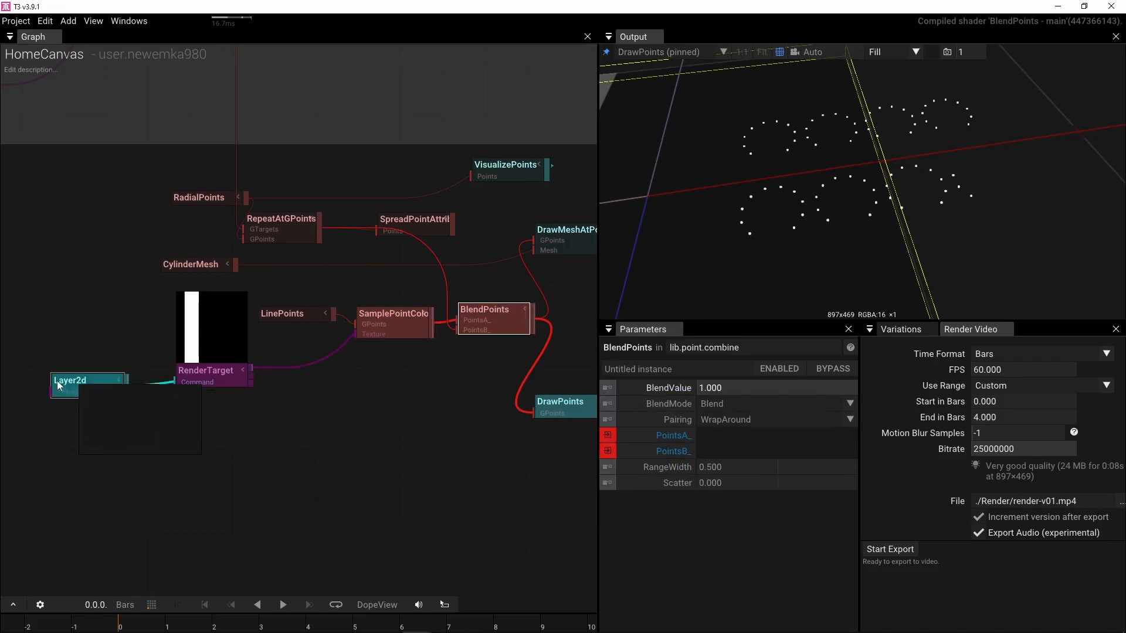
Step: Set the X Position of Layer2d to 0.200 to shift the texture stripe
left_click(77, 385)
left_click_drag(715, 391, 747, 387)
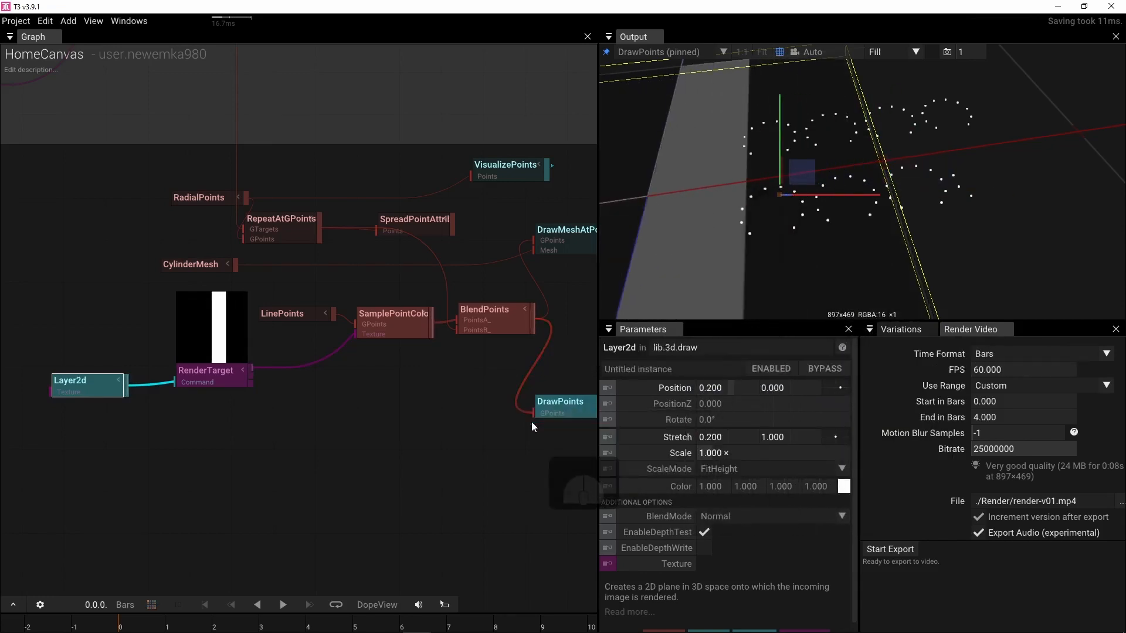
Step: Connect SamplePointColorAttributes directly to the GPoints input of DrawPoints and reset the Size of DrawPoints to default
scroll(468, 398, "up", 3)
right_click_drag(435, 405, 390, 413)
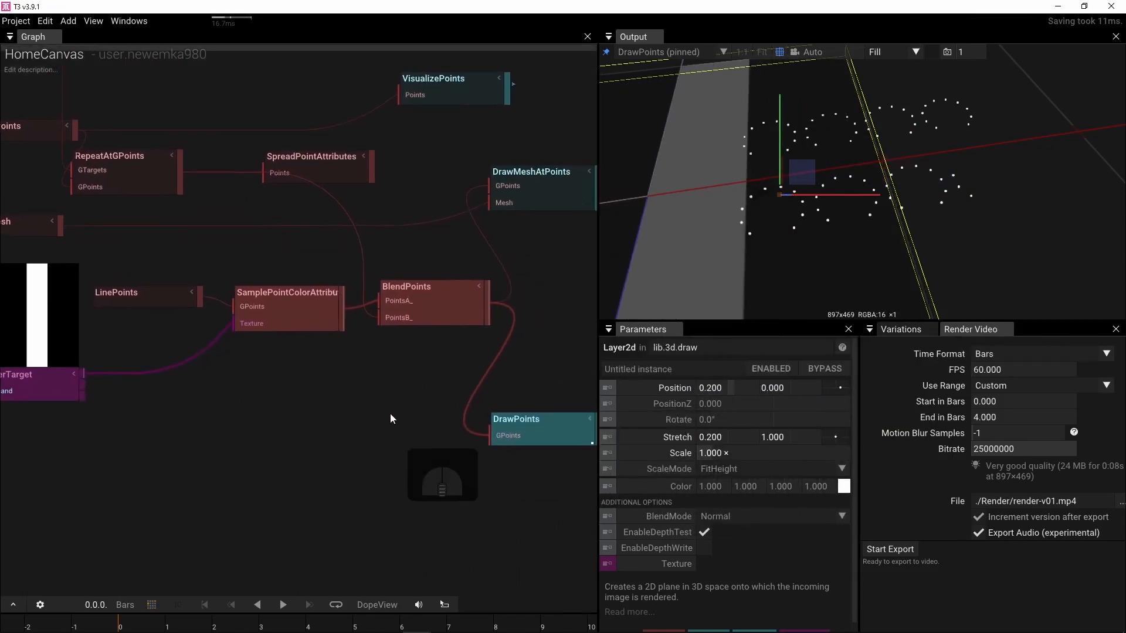
left_click_drag(342, 308, 463, 428)
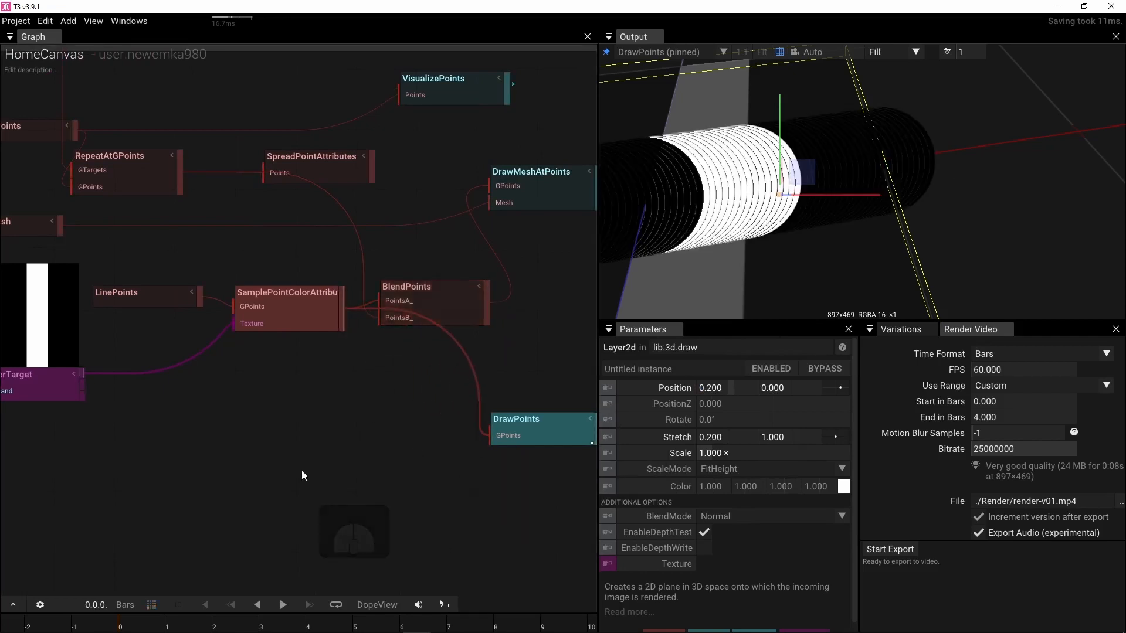
left_click(529, 431)
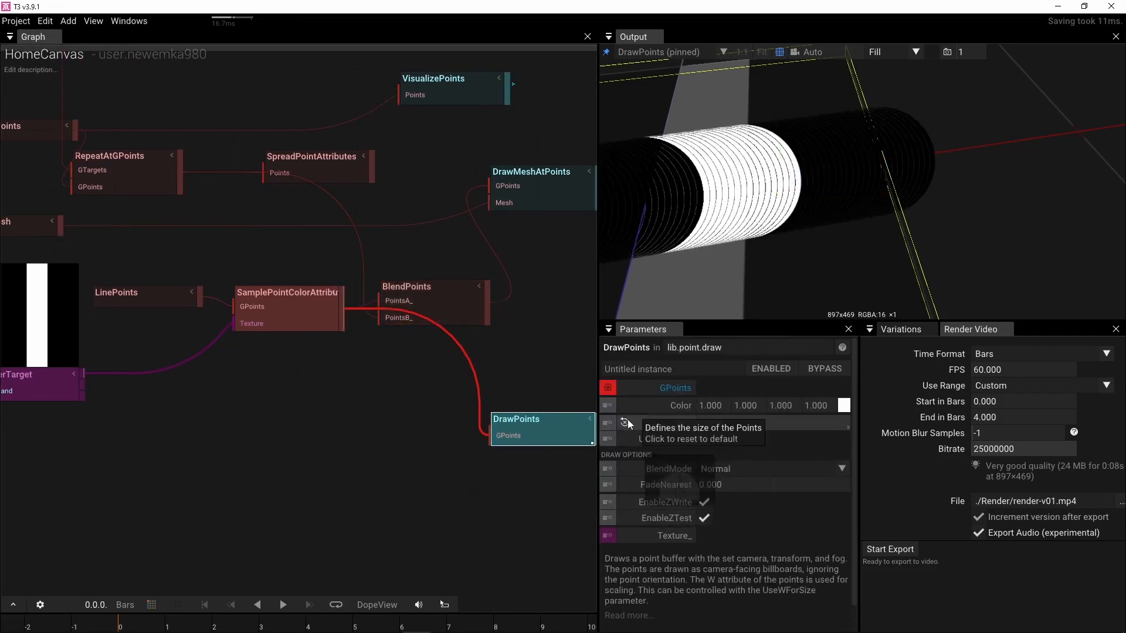
left_click(627, 421)
Step: Set the X Position of Layer2d to 0.310 to move the stripe along the line points
right_click_drag(343, 448, 437, 429)
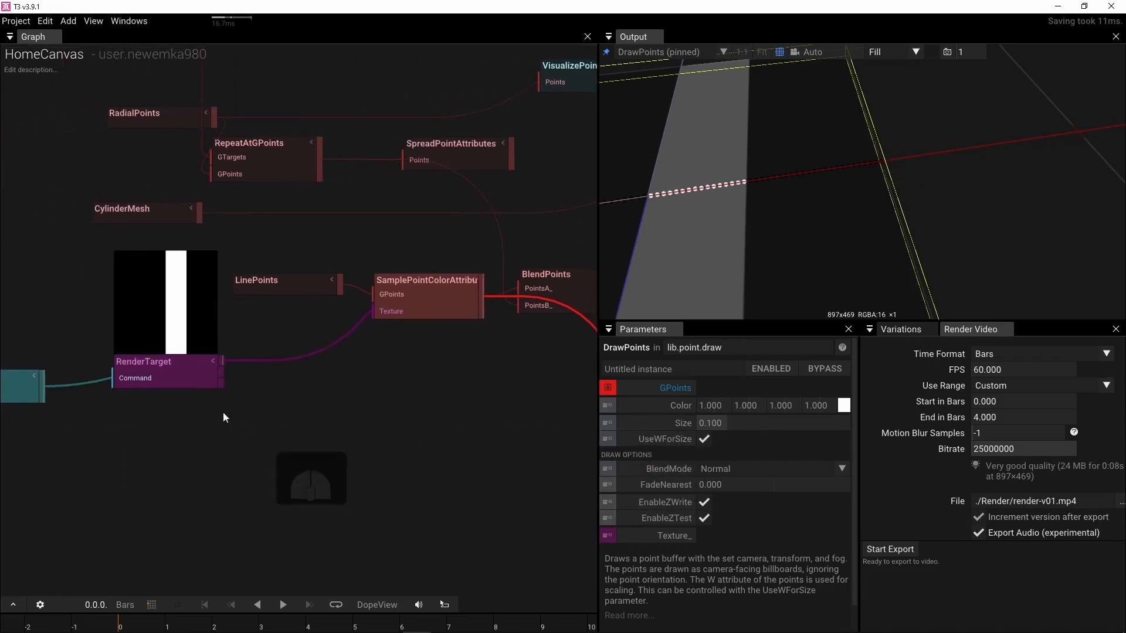
left_click(30, 384)
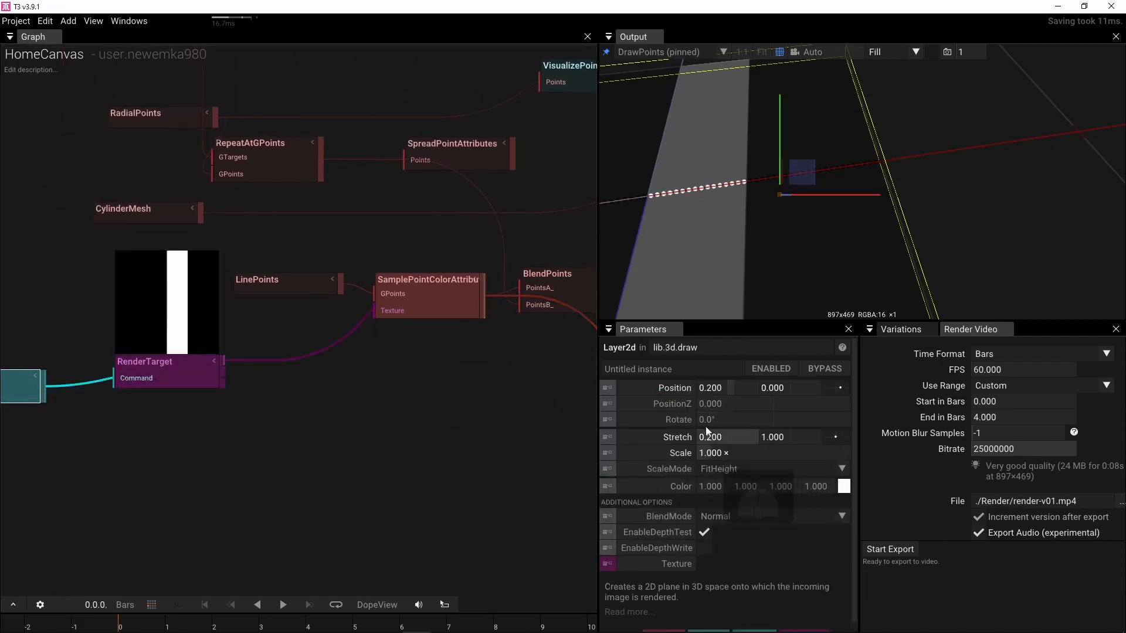
left_click_drag(716, 389, 695, 401)
Step: Enter the BlendPoints operator and open the source file of its compute shader in the external code editor
right_click_drag(434, 411, 177, 452)
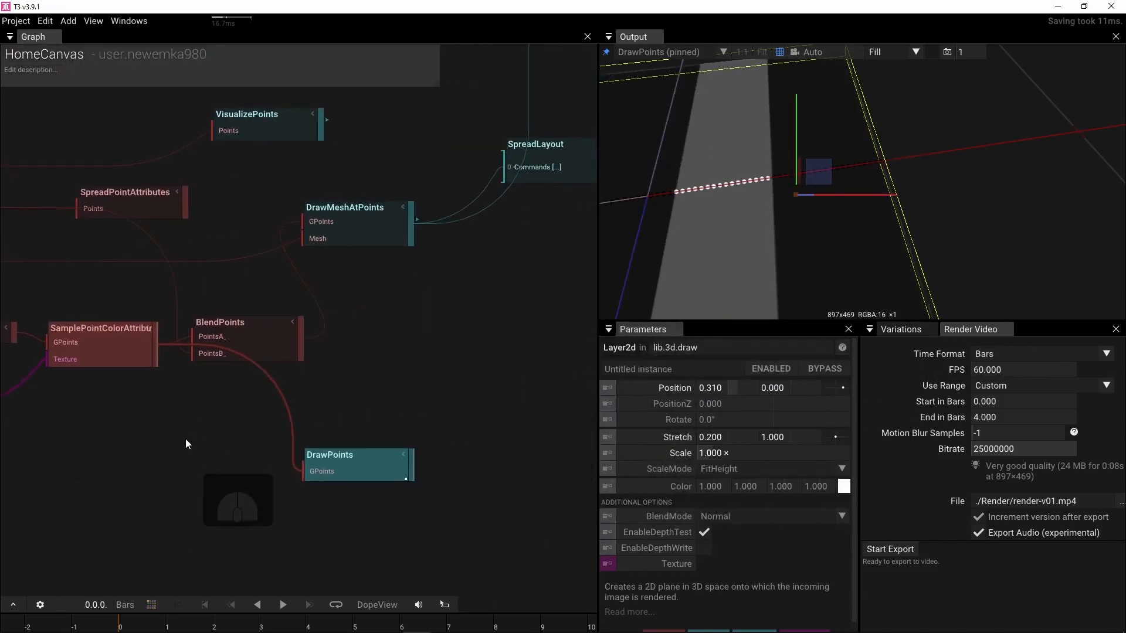
left_click(247, 322)
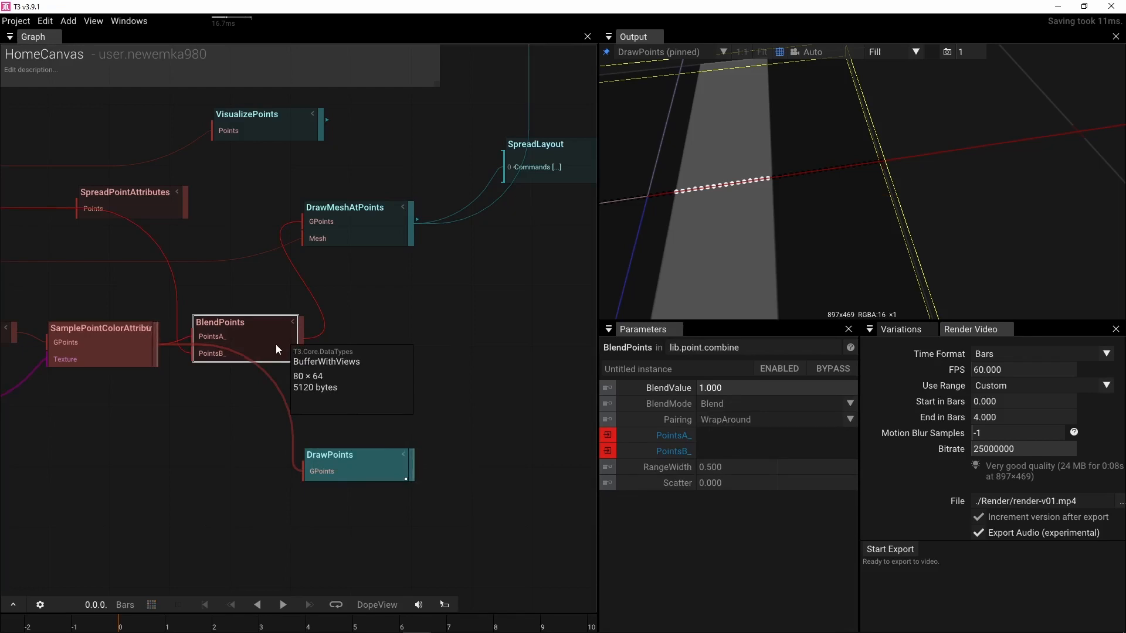
left_click(275, 344)
double_click(276, 344)
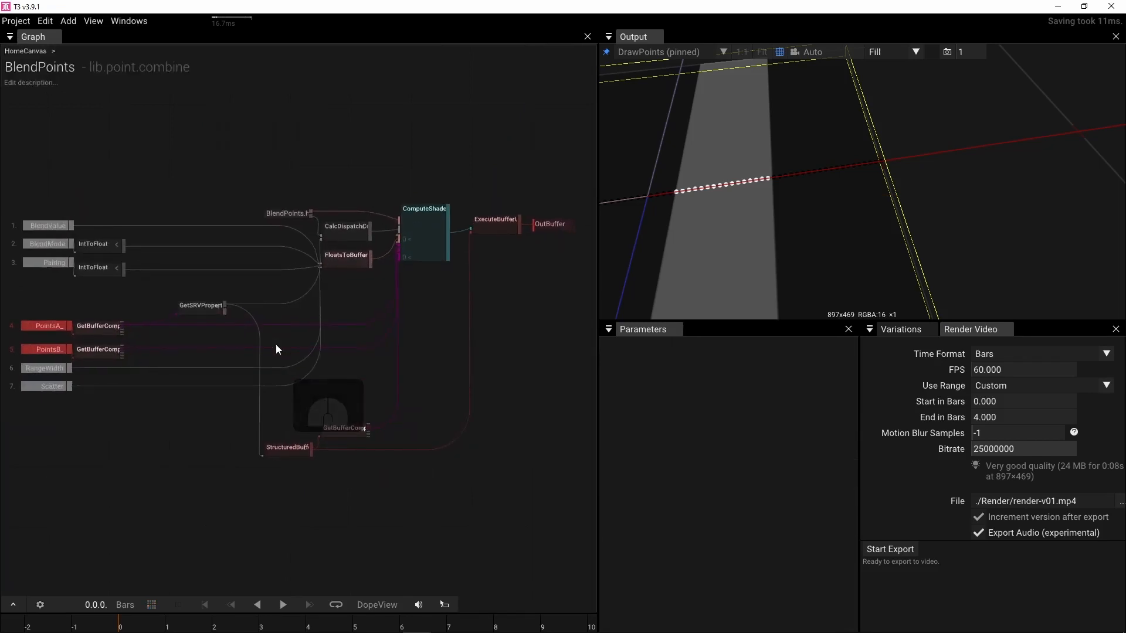
left_click(284, 214)
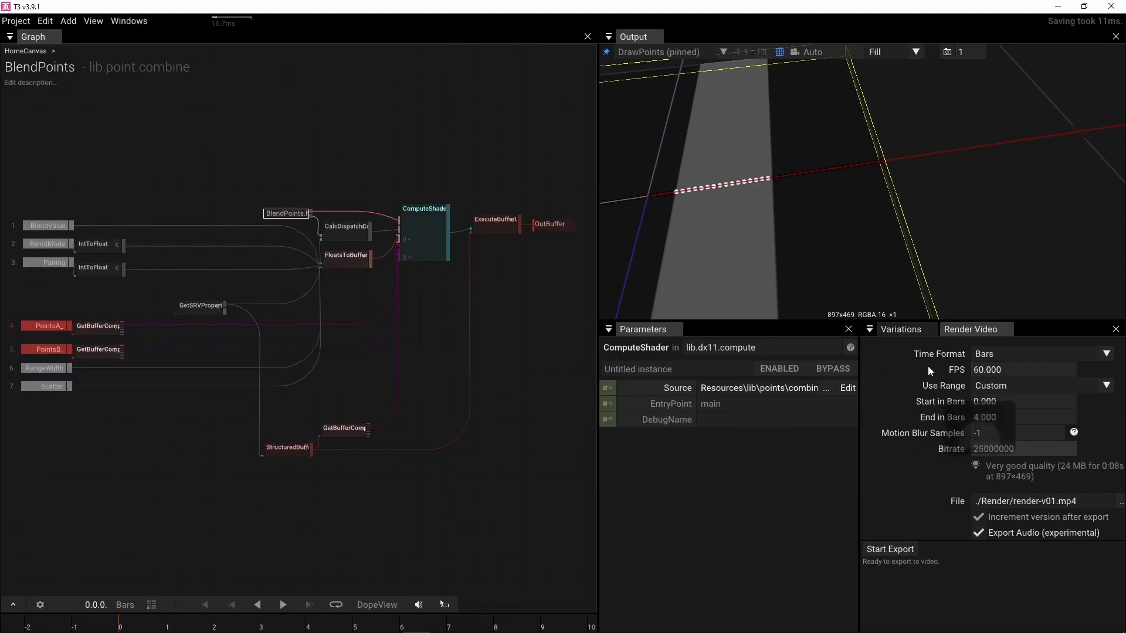
left_click(847, 387)
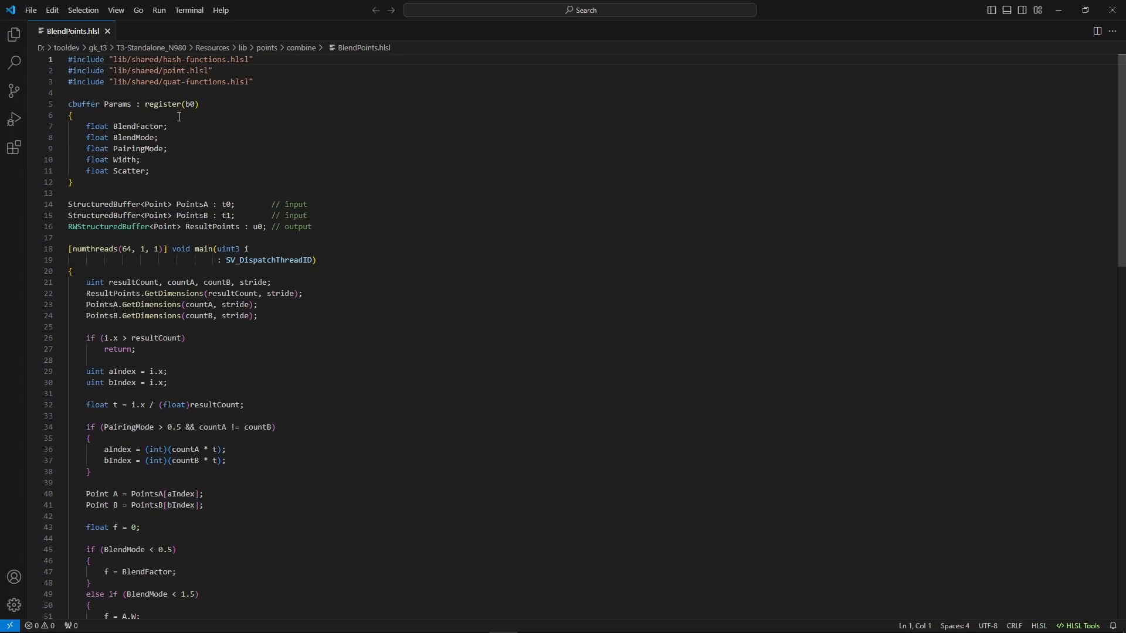
Step: Read through BlendPoints.hlsl to examine how the two point buffers are paired and which attributes are blended
scroll(179, 116, "down", 4)
scroll(180, 118, "up", 4)
scroll(180, 118, "down", 11)
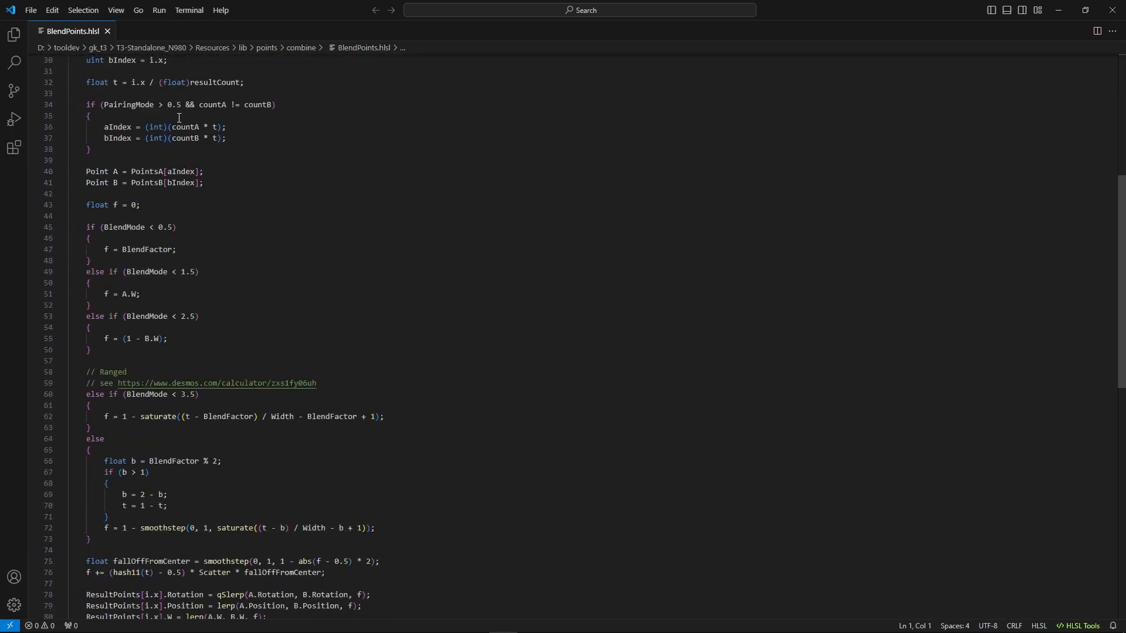
scroll(180, 118, "down", 5)
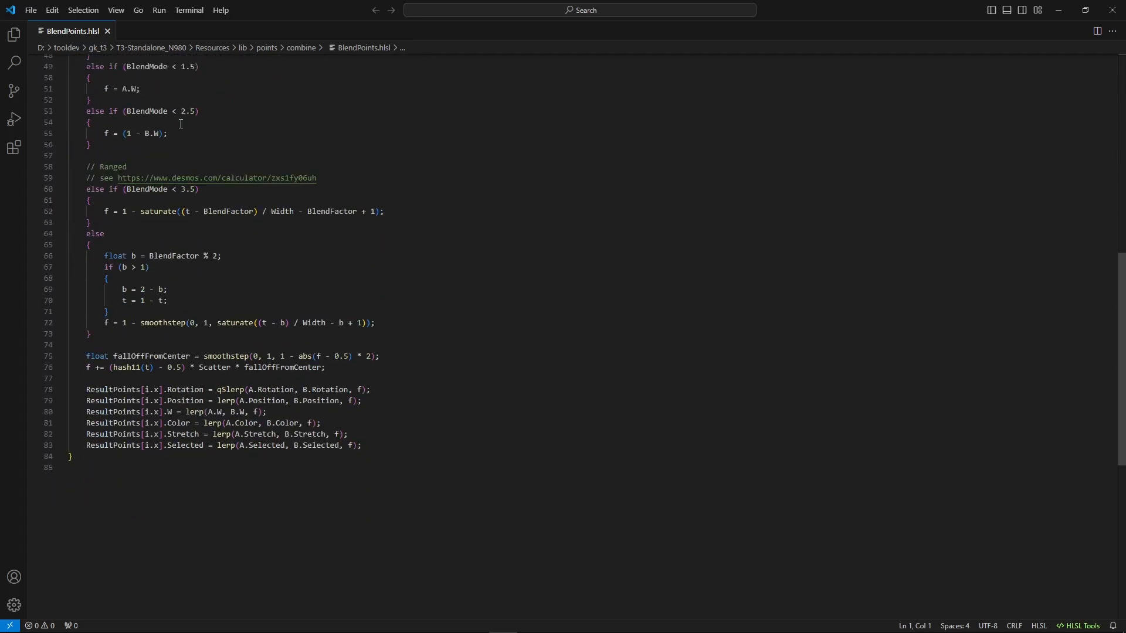
scroll(181, 124, "down", 2)
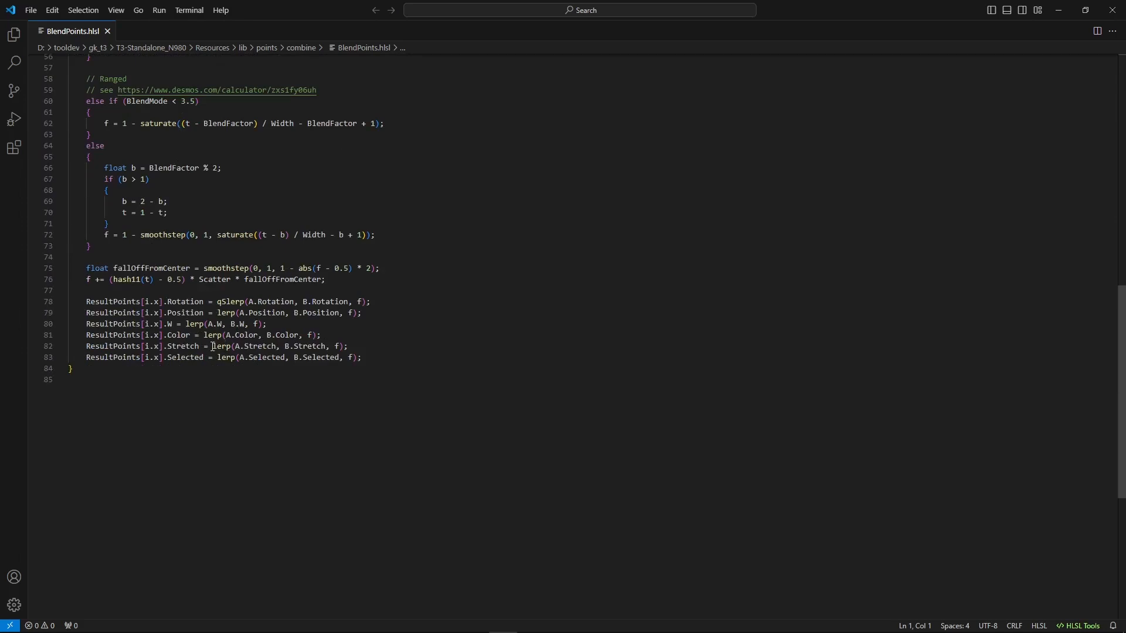
Step: Switch from the shader source back to T3 and leave the BlendPoints operator for the HomeCanvas graph
scroll(212, 347, "up", 1)
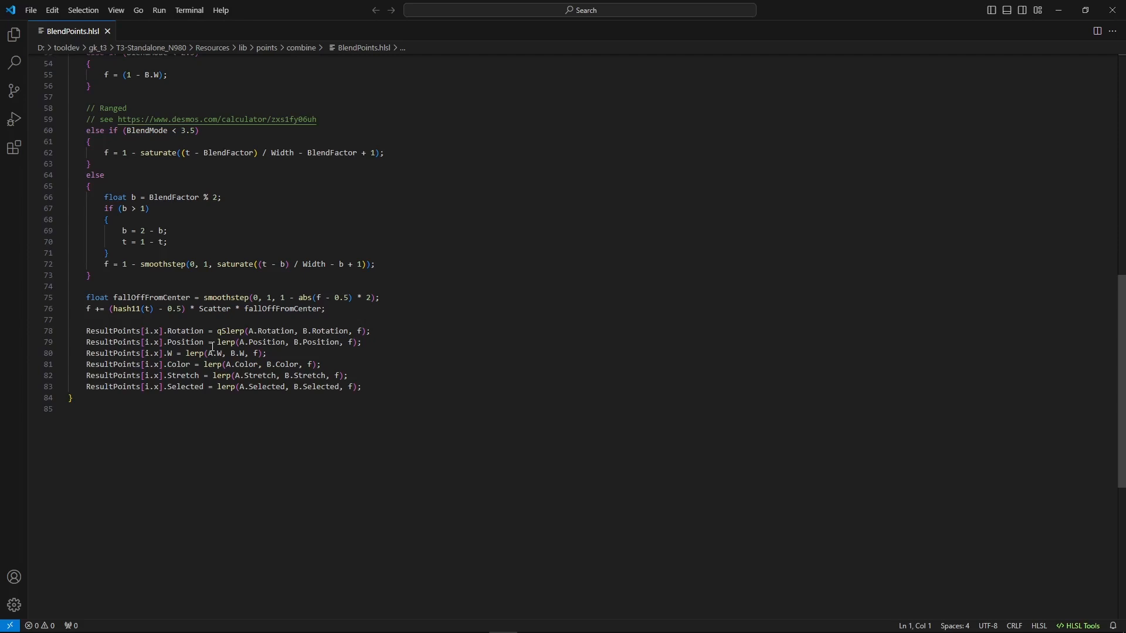
left_click(1058, 10)
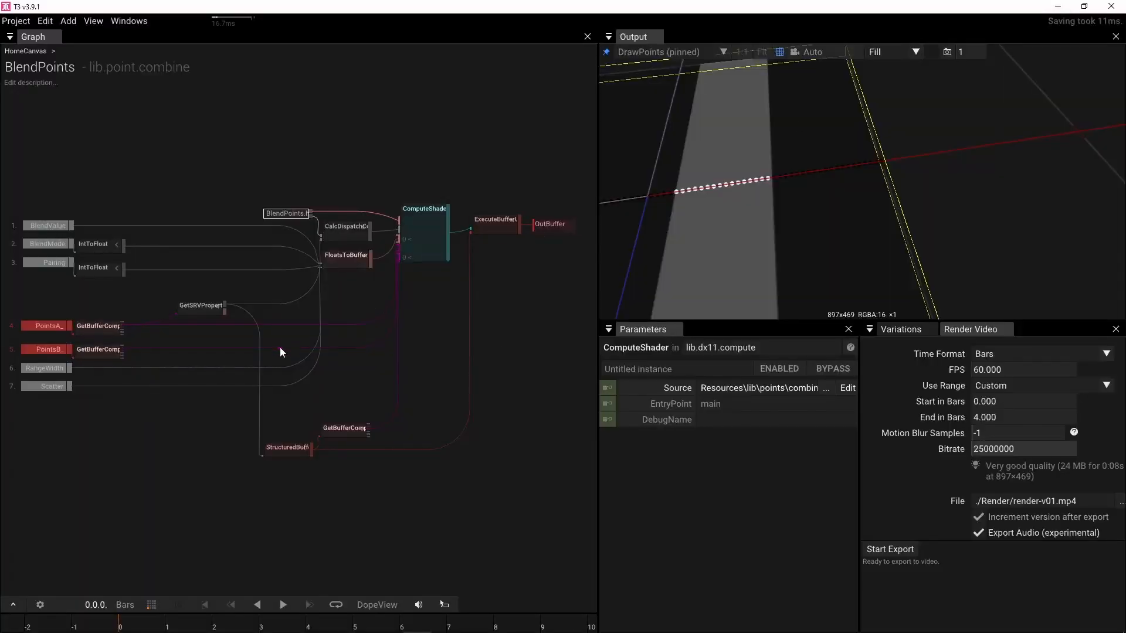
left_click(319, 161)
double_click(319, 160)
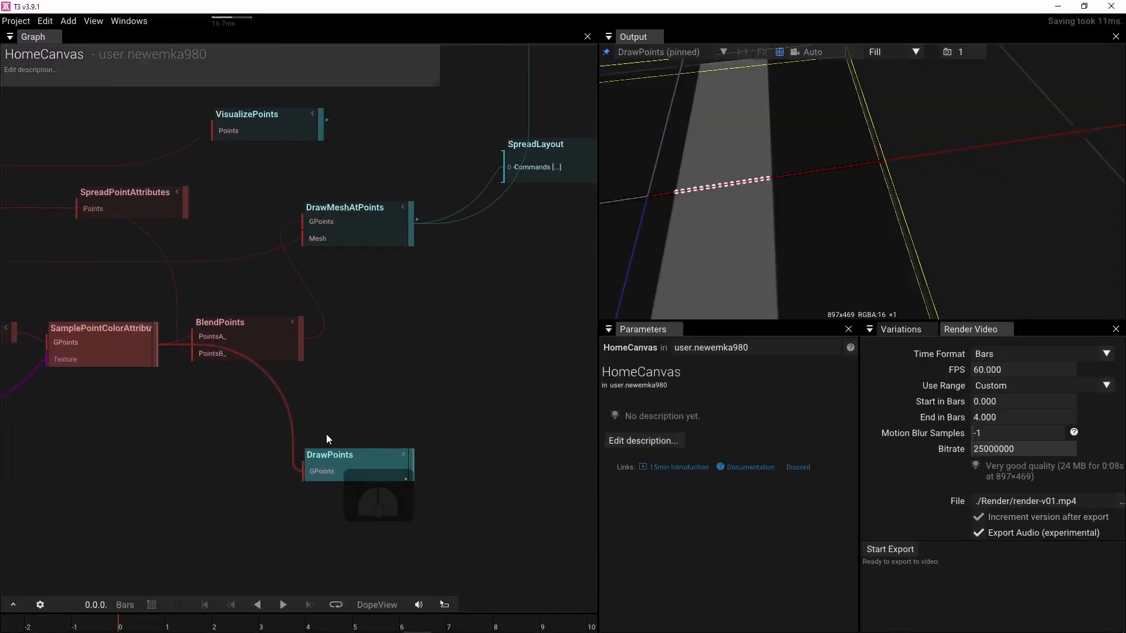
scroll(168, 414, "up", 3)
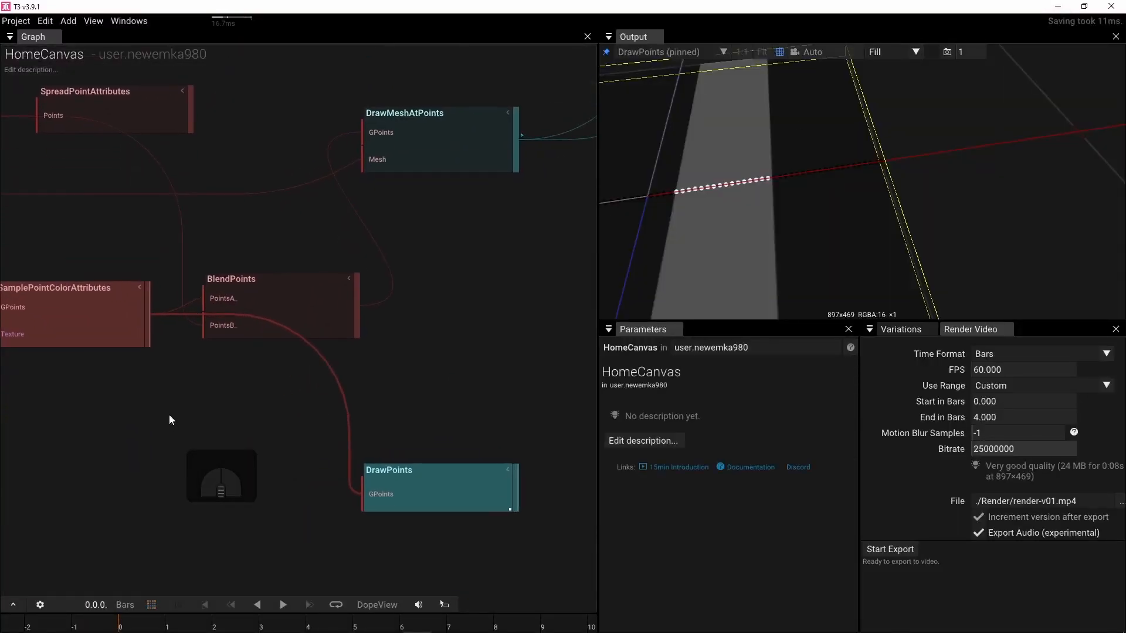
Step: Swap the BlendPoints inputs, connecting SamplePointColorAttributes to PointsB_ and RepeatAtGPoints to PointsA_
left_click(97, 326)
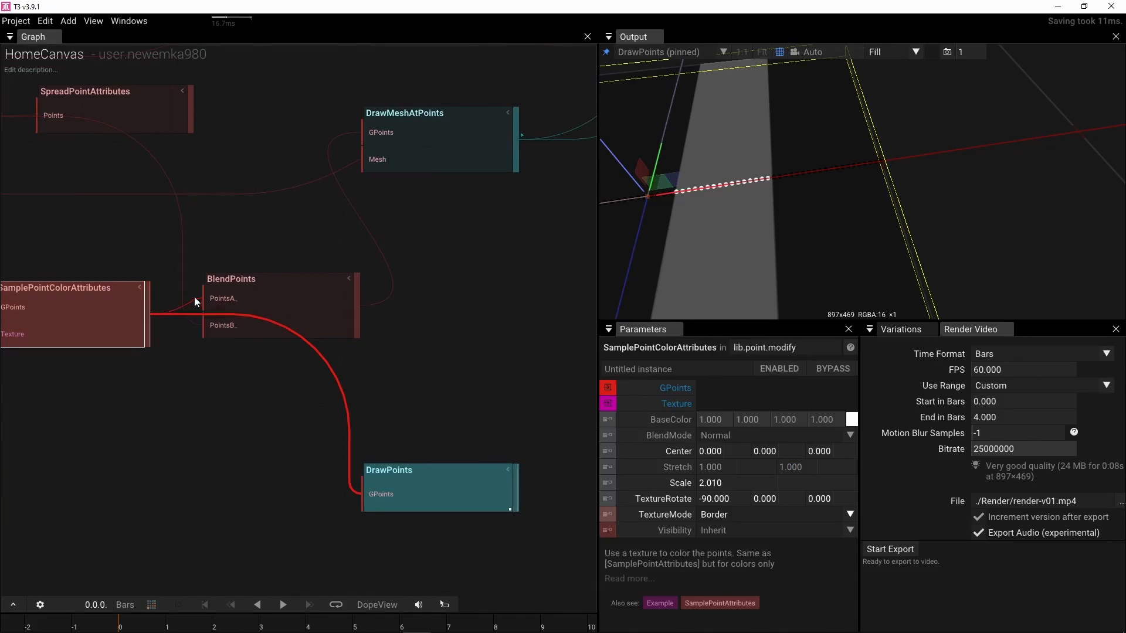
left_click_drag(201, 298, 194, 319)
right_click_drag(247, 265, 406, 312)
left_click_drag(73, 176, 359, 345)
Step: Connect the BlendPoints output to the GPoints input of DrawPoints and check the parameters of both operators
right_click_drag(321, 439, 235, 428)
left_click_drag(427, 357, 417, 516)
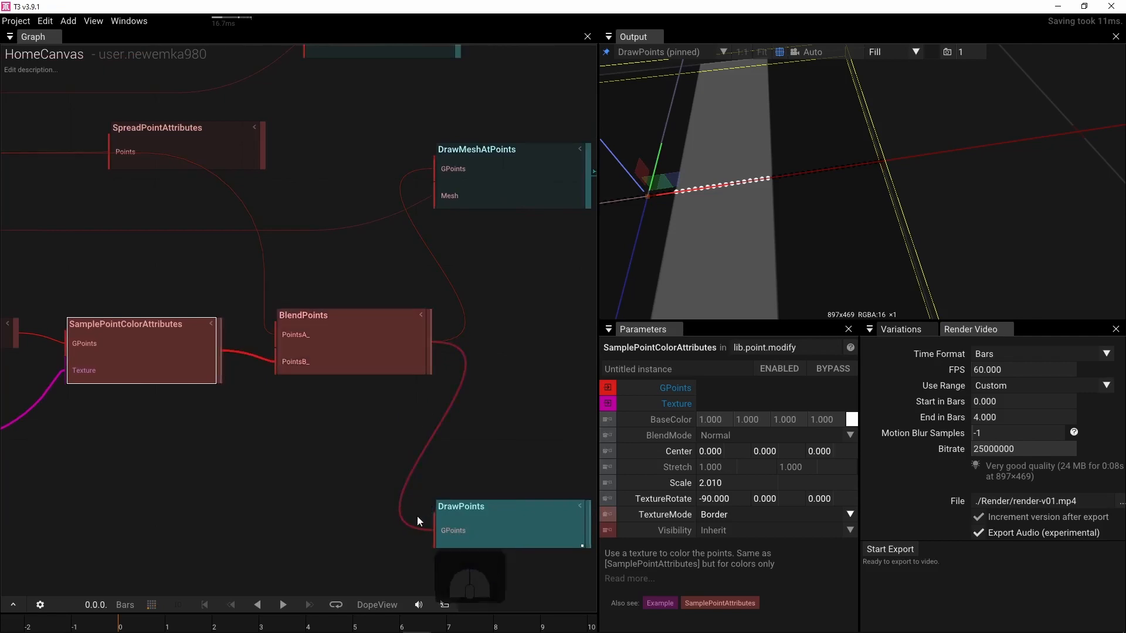
right_click_drag(497, 433, 370, 417)
left_click(370, 490)
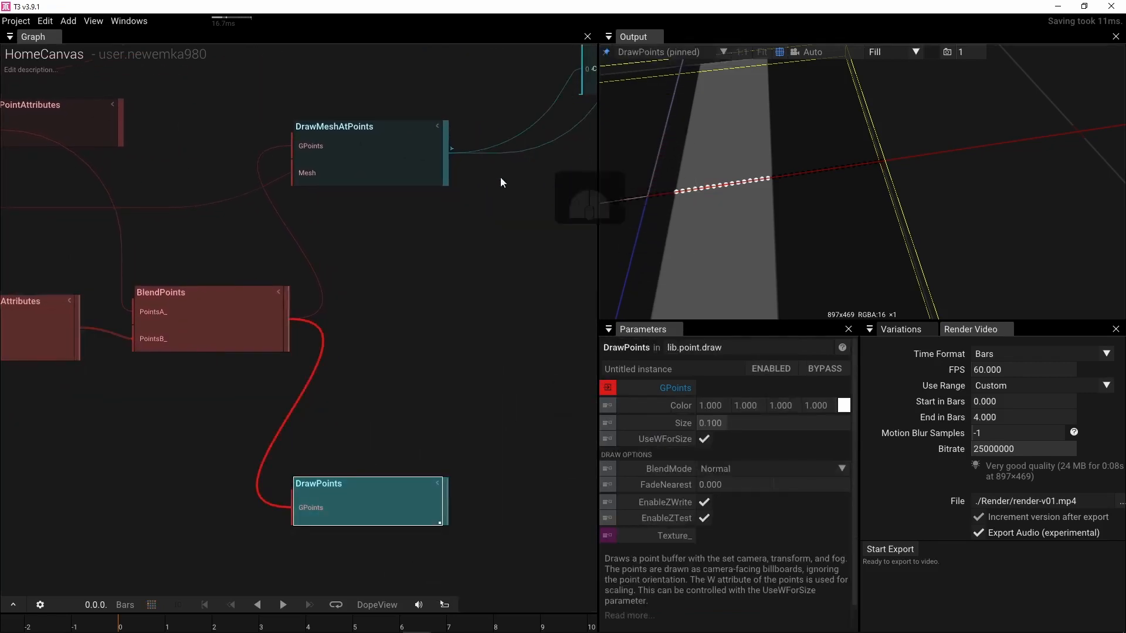
left_click(266, 322)
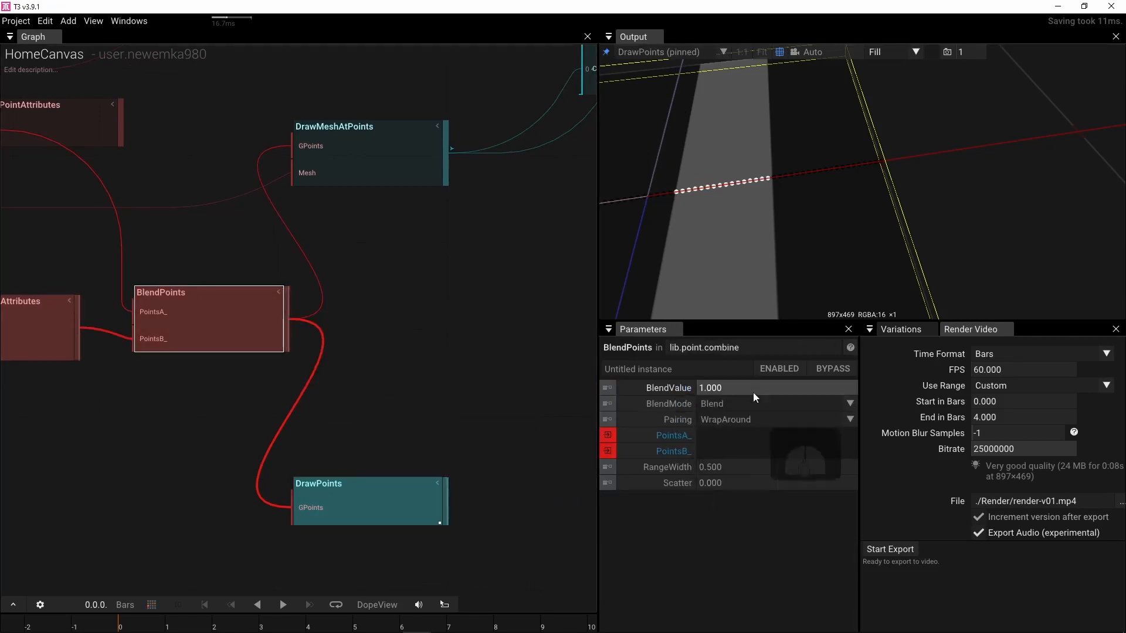
Step: Set the X Position of Layer2d to -0.080 to move the stripe along the line points
right_click_drag(137, 424, 390, 390)
scroll(216, 407, "down", 3)
right_click_drag(53, 443, 202, 451)
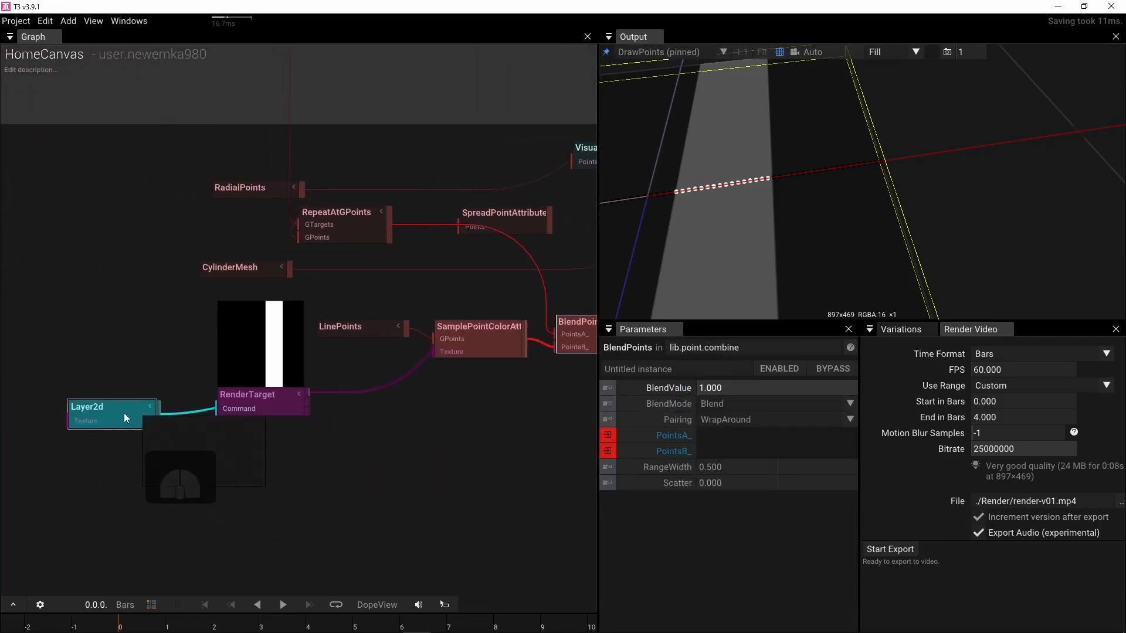
left_click(124, 413)
left_click_drag(715, 391, 642, 400)
right_click_drag(536, 403, 163, 424)
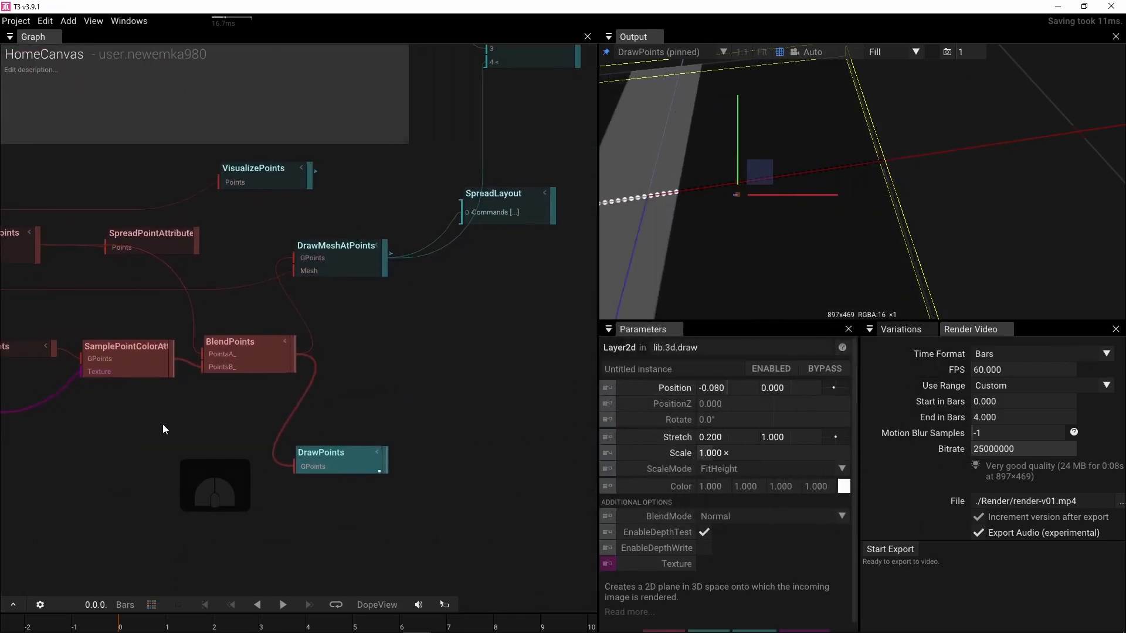
Step: Set the Pairing of BlendPoints to Adjust
left_click(235, 363)
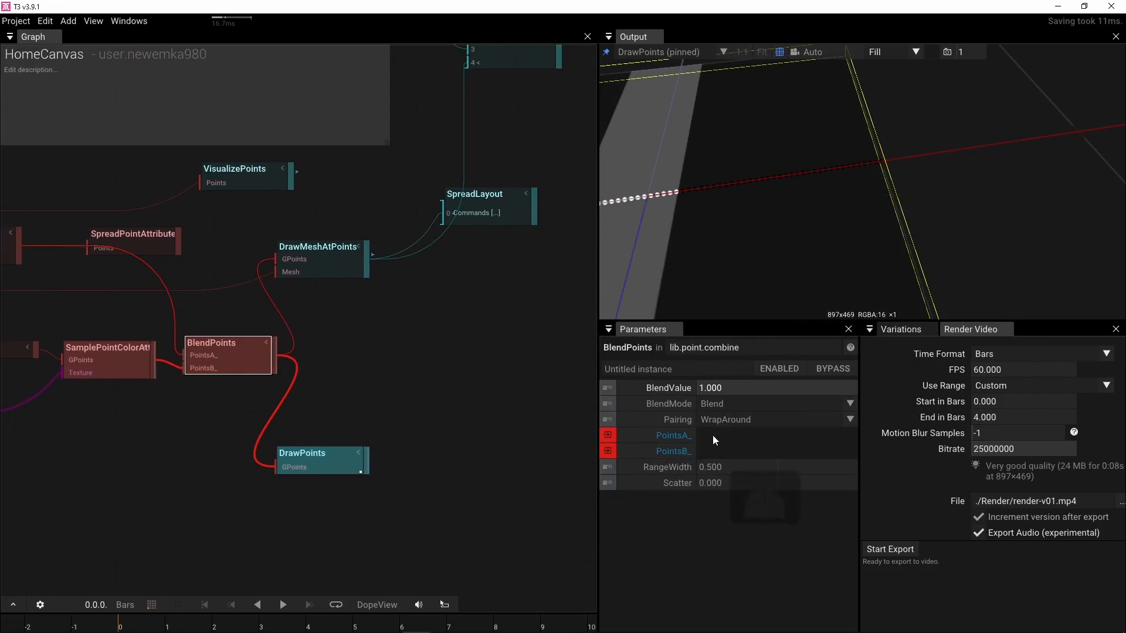
left_click(849, 419)
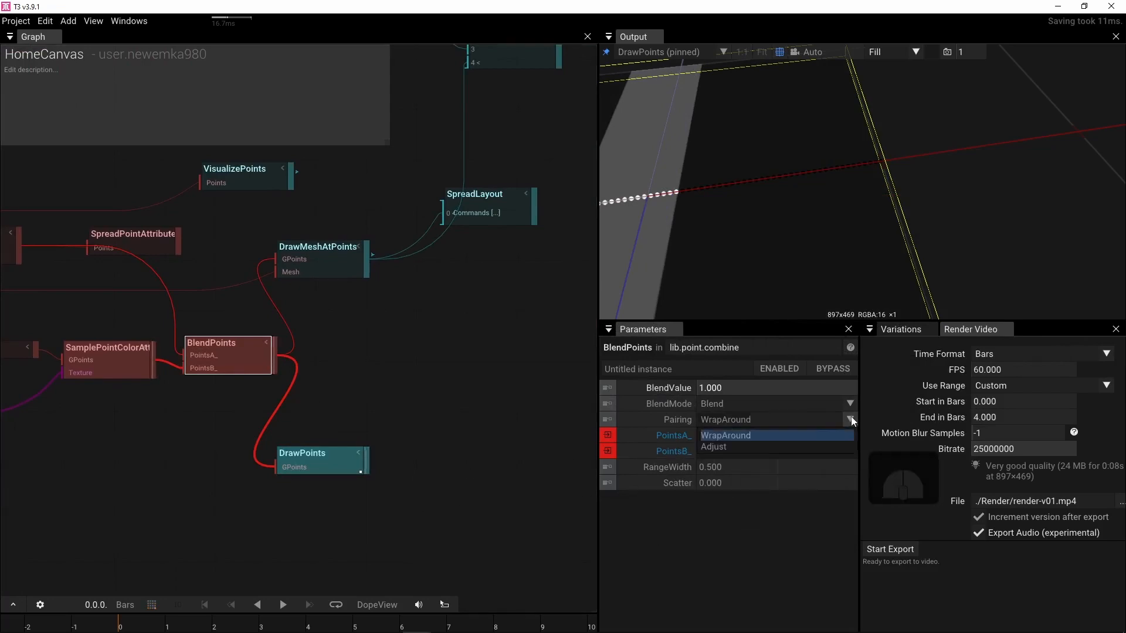
left_click(775, 448)
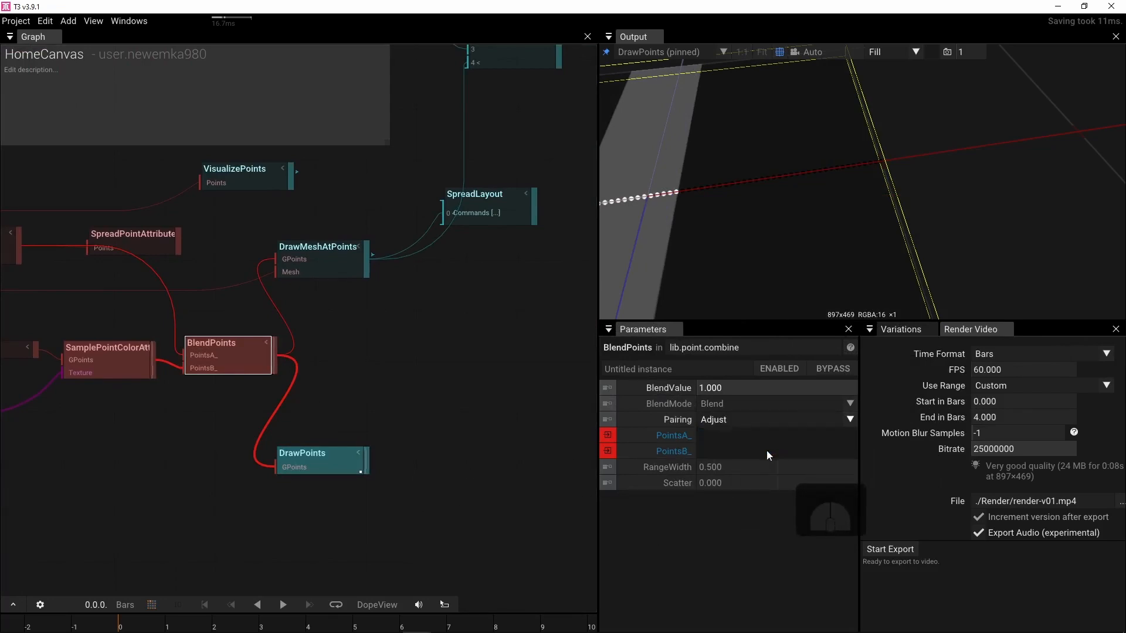
Step: Try the BlendPoints blend modes RangeBlend, RangeBlendSmooth, UseW1AsWeight and UseW2AsWeight in turn
left_click(722, 402)
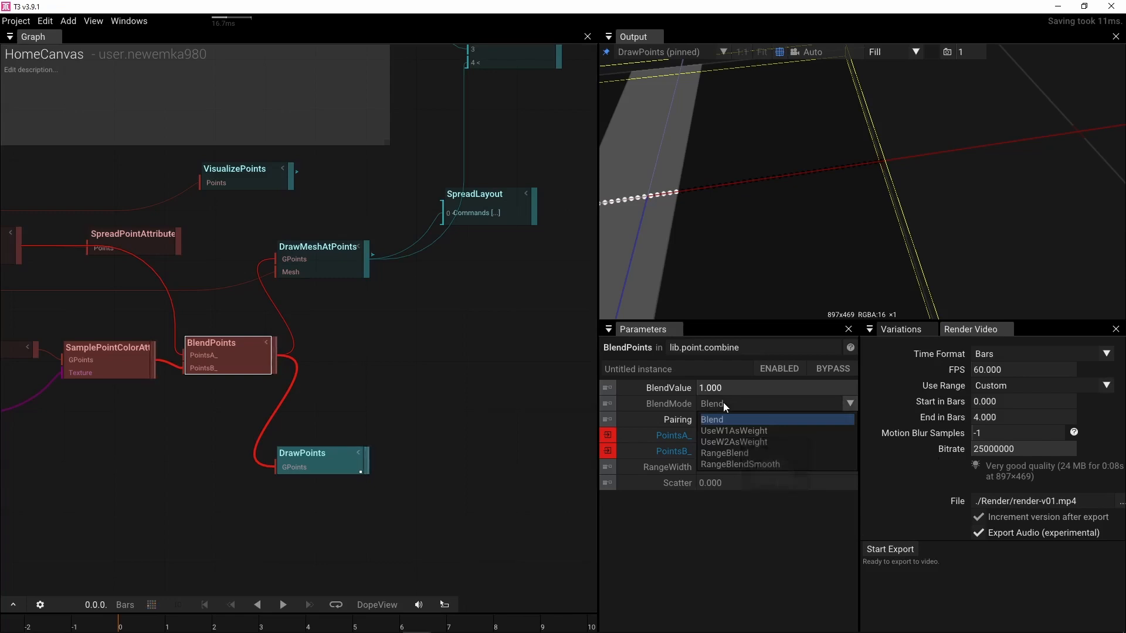
left_click(729, 455)
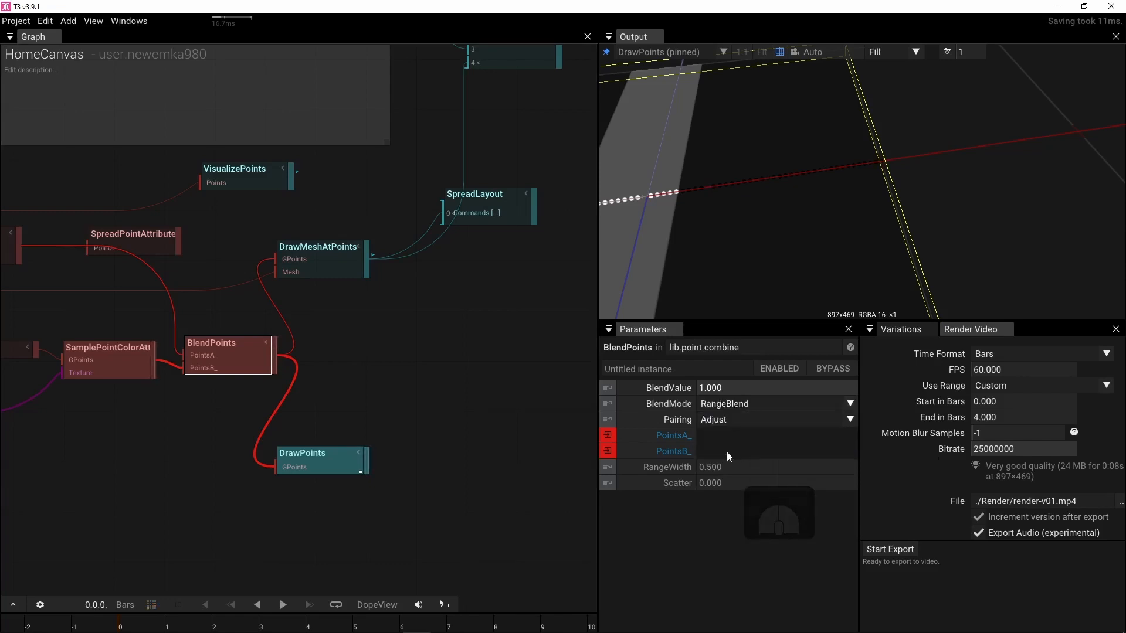
left_click(733, 405)
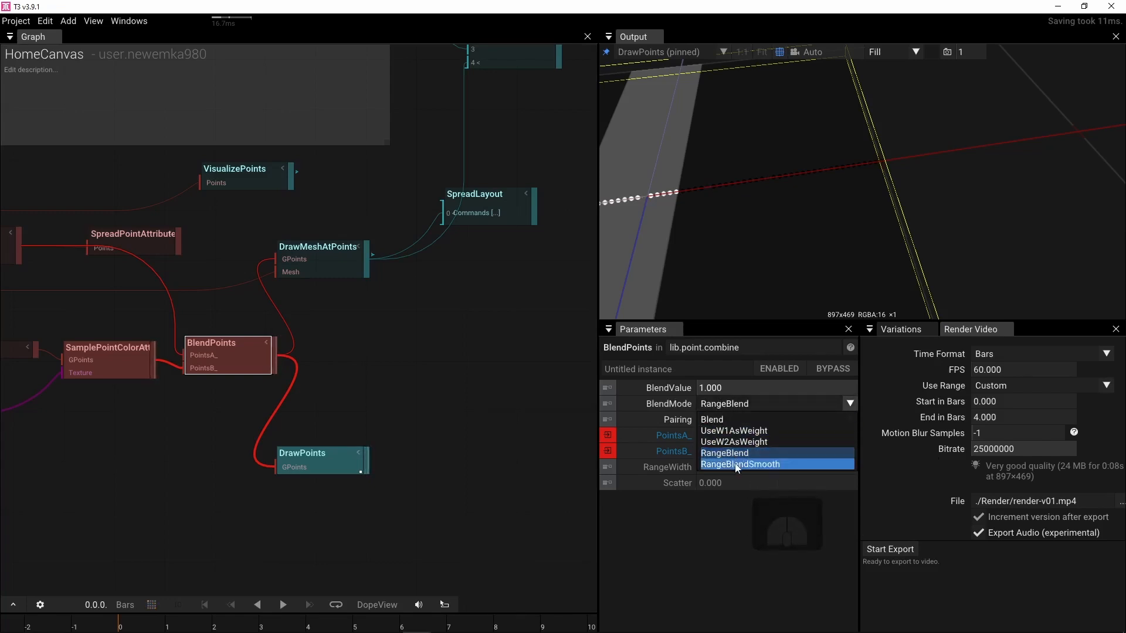
left_click(734, 463)
left_click(737, 404)
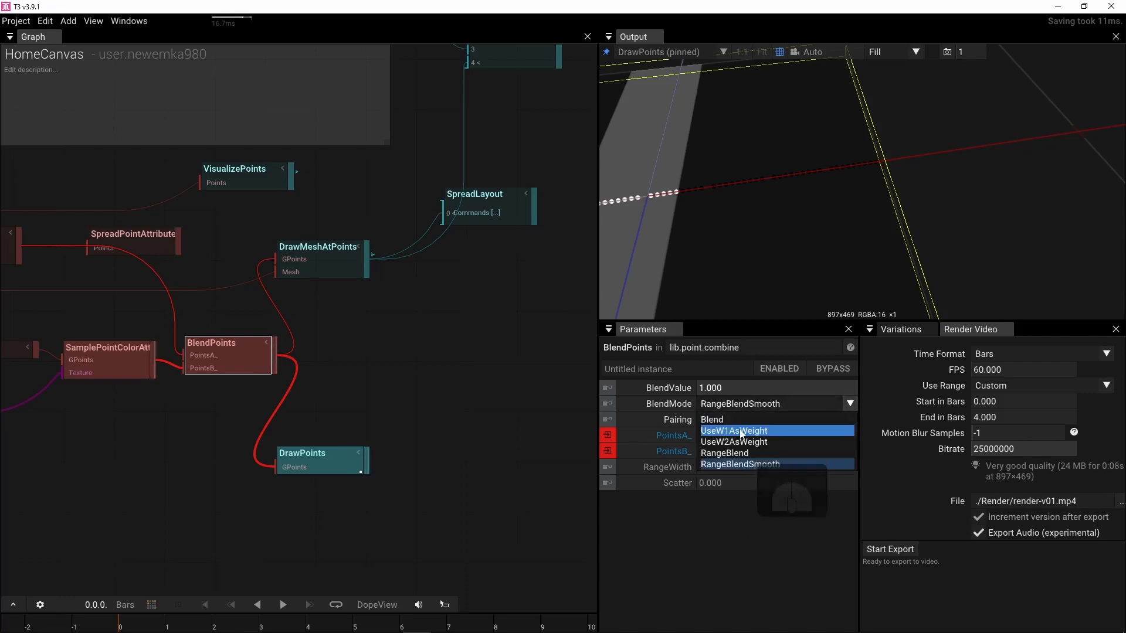
left_click(740, 429)
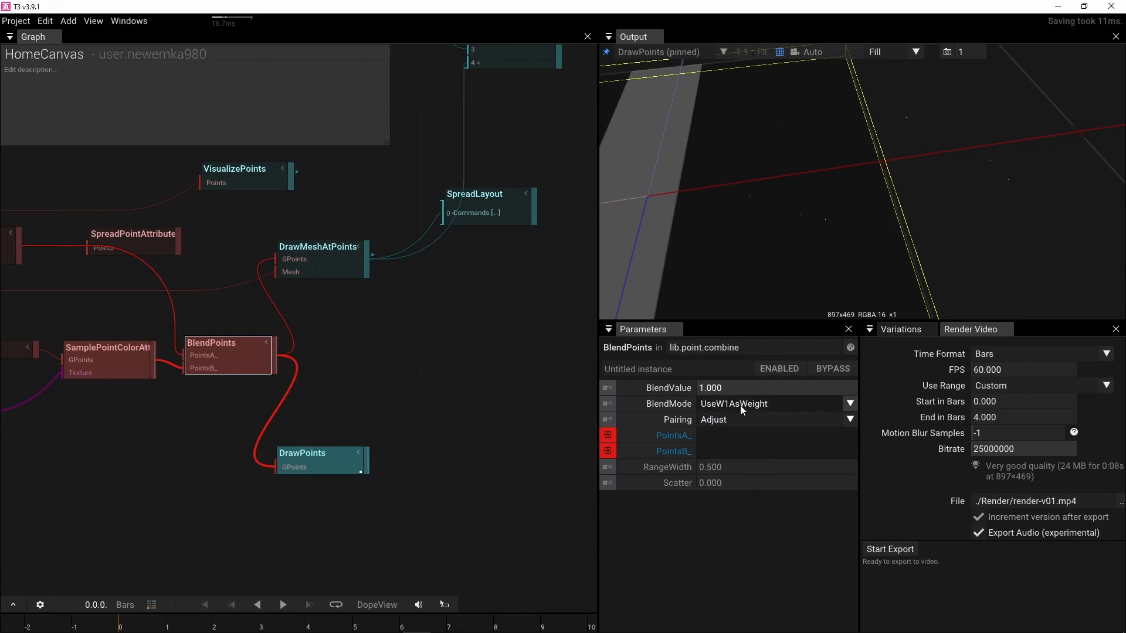
left_click(740, 404)
left_click(741, 442)
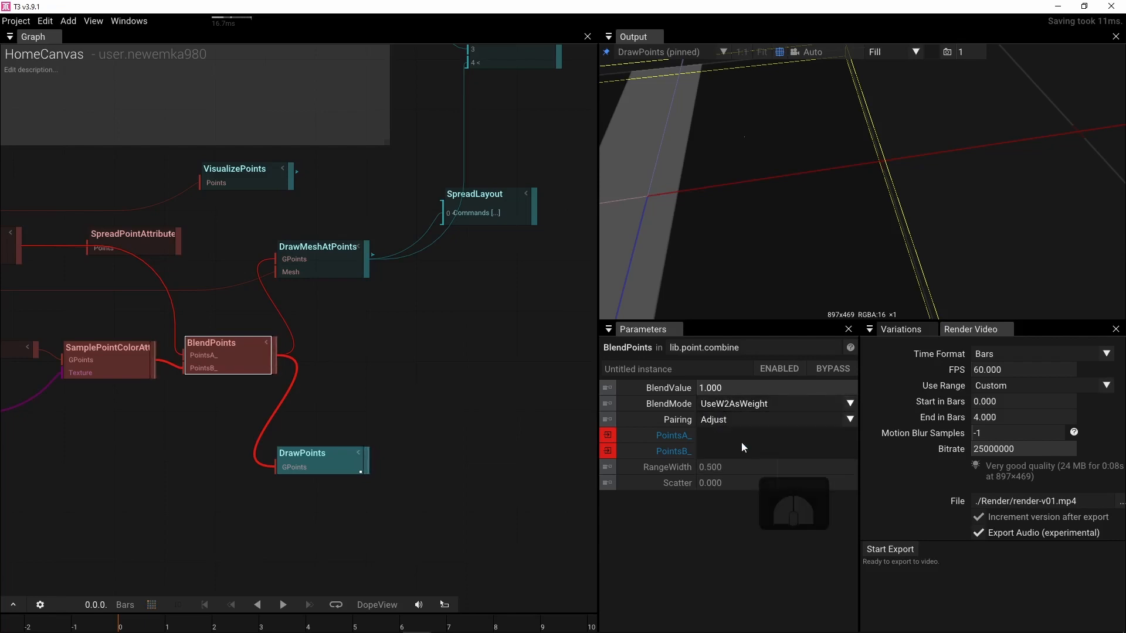
Step: Enlarge the drawn points by setting the Size of DrawPoints to 2.680
left_click(329, 456)
left_click_drag(719, 424, 1102, 410)
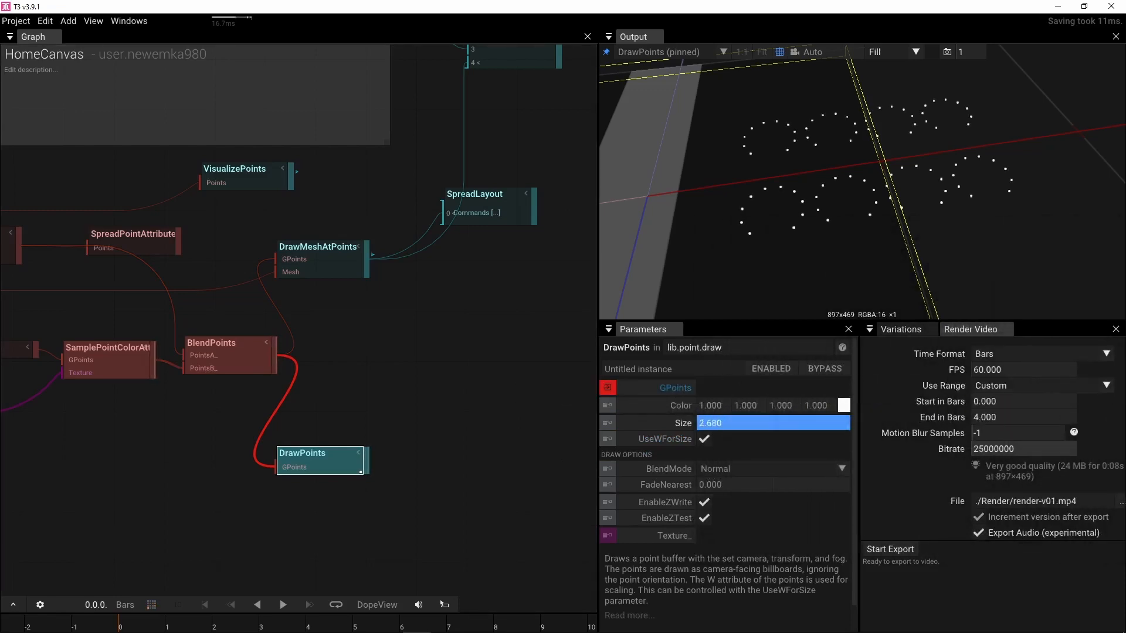
Step: Set the BlendMode of BlendPoints to UseW1AsWeight and its Pairing to WrapAround
left_click(223, 367)
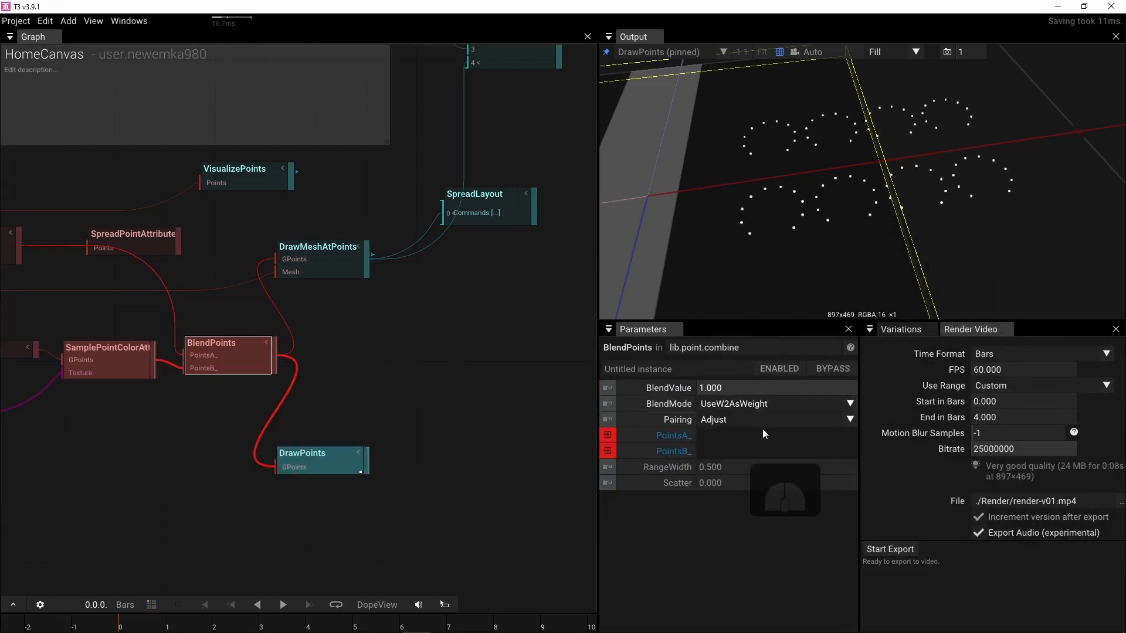
left_click(778, 407)
left_click(770, 431)
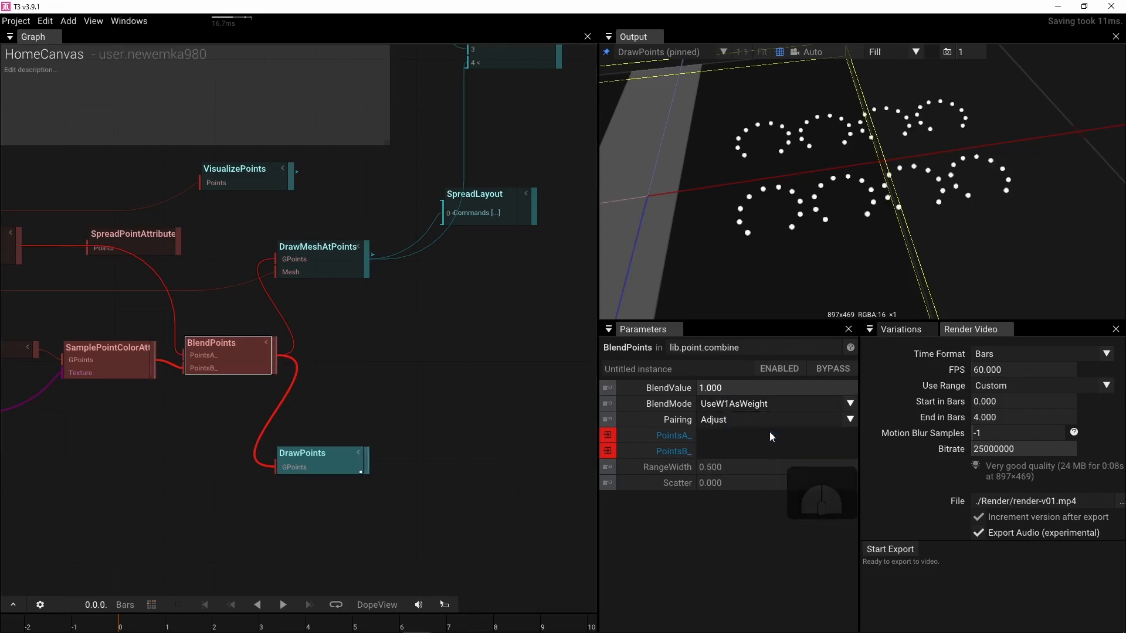
right_click_drag(200, 438, 558, 429)
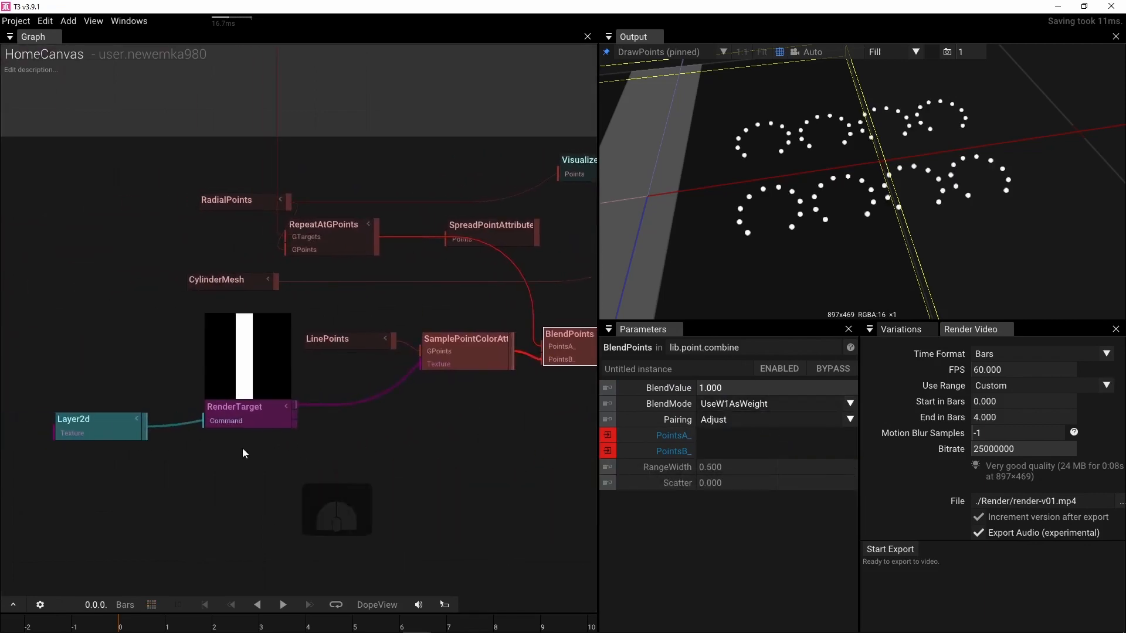
right_click_drag(402, 447, 256, 445)
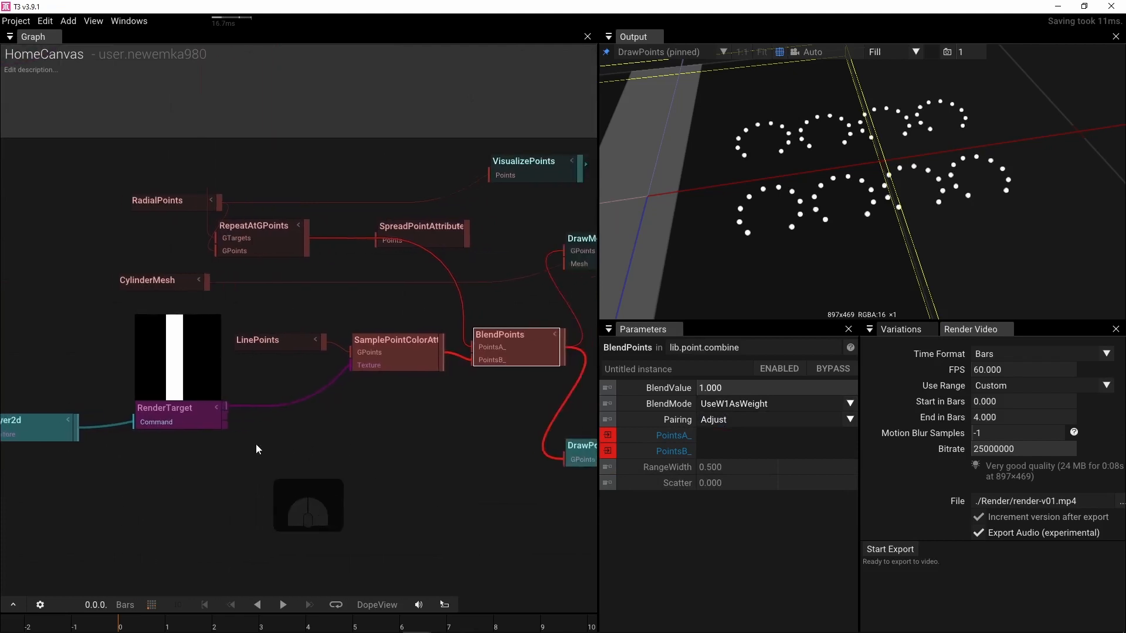
left_click(815, 419)
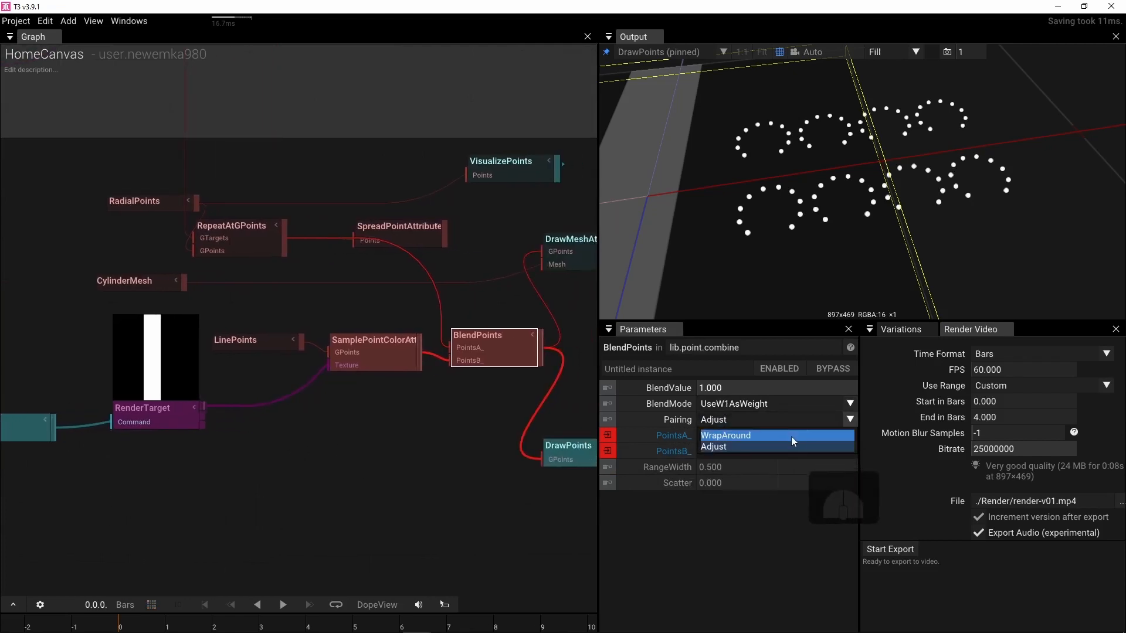
left_click(791, 437)
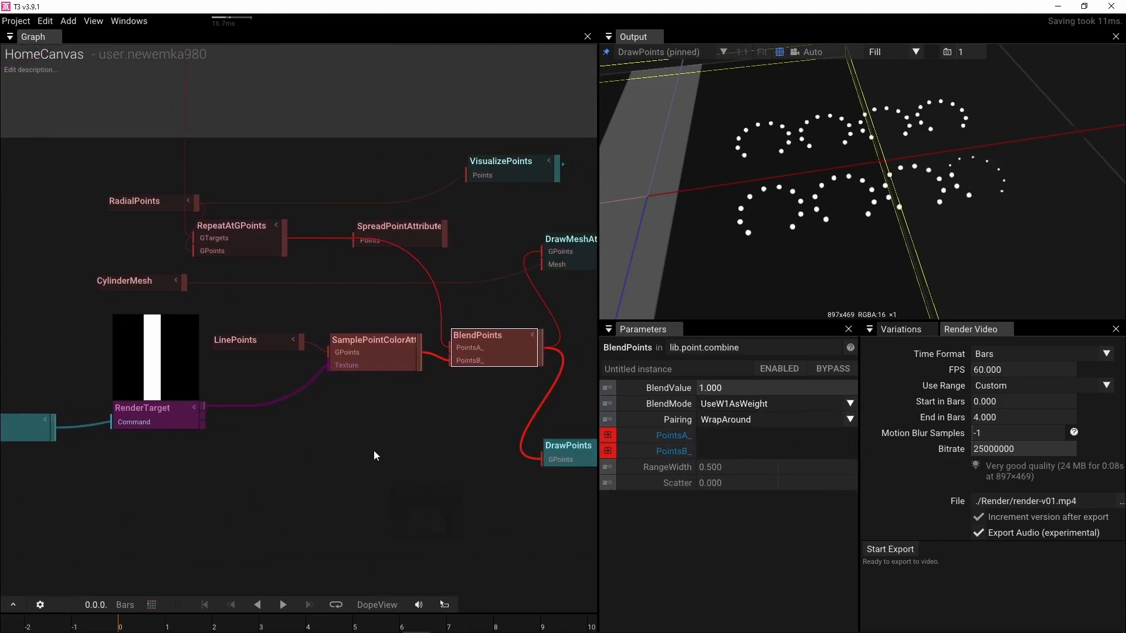
Step: Move the Layer2d stripe by setting its X Position to -0.490
left_click(26, 425)
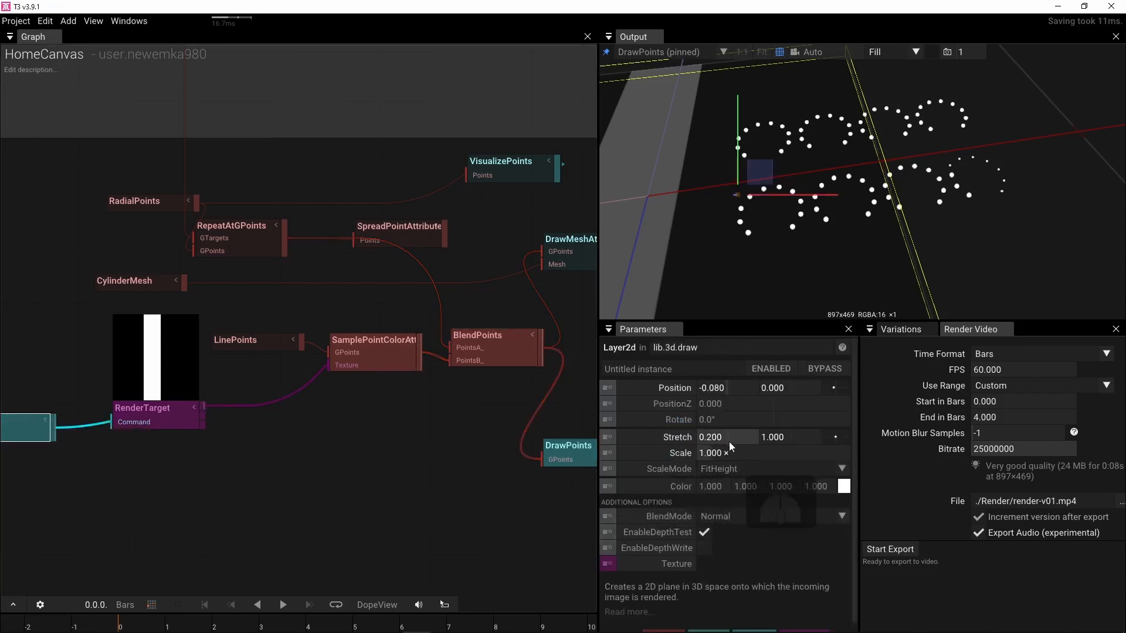
left_click_drag(719, 389, 573, 374)
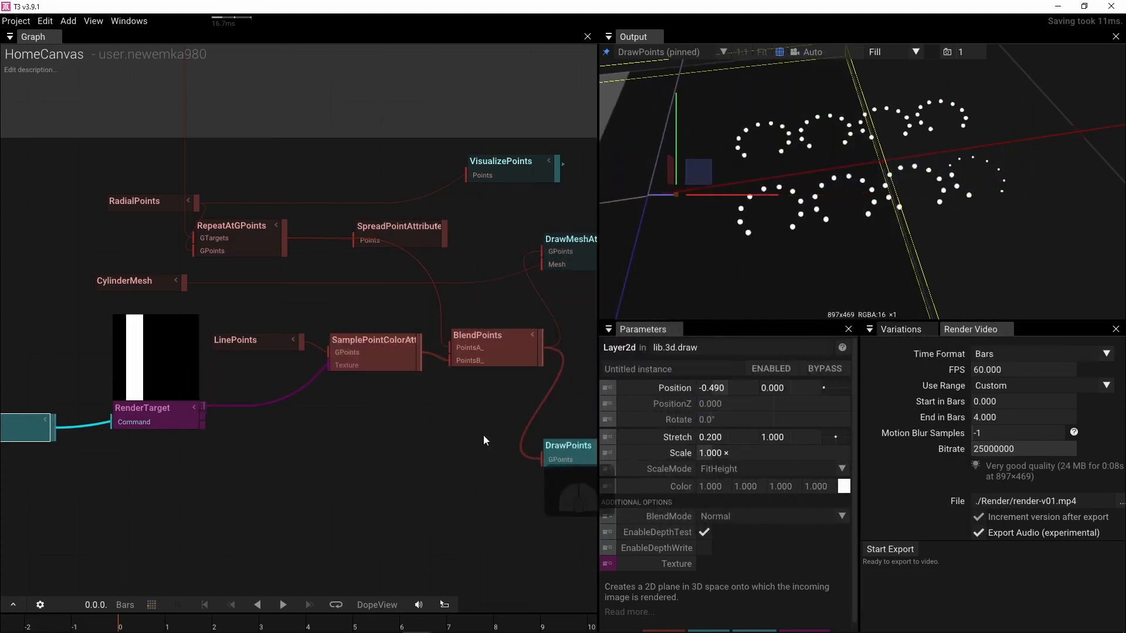
right_click_drag(341, 442, 153, 445)
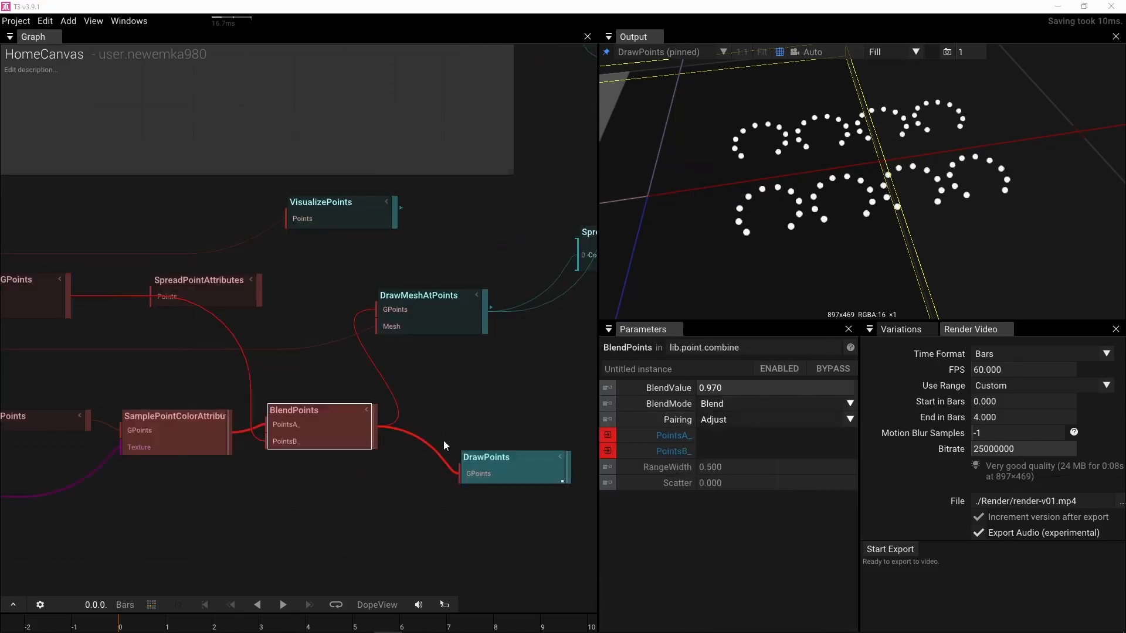
Step: Start duplicating BlendPoints as a new type, setting its namespace to CustomDraw under the personal user namespace
right_click_drag(387, 499, 413, 408)
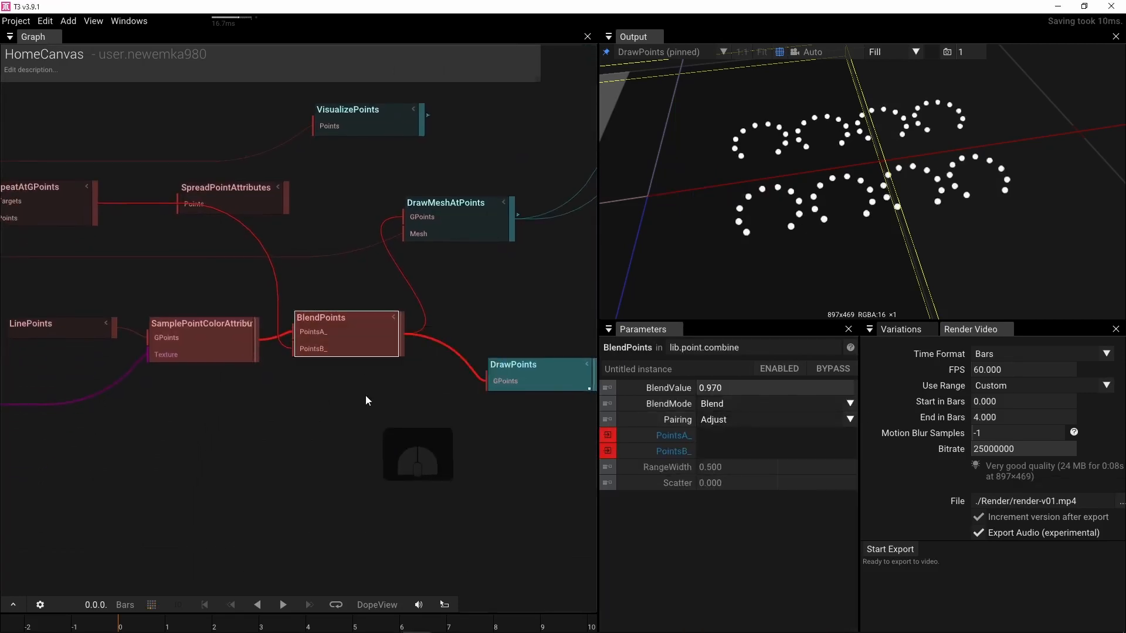
left_click(347, 363)
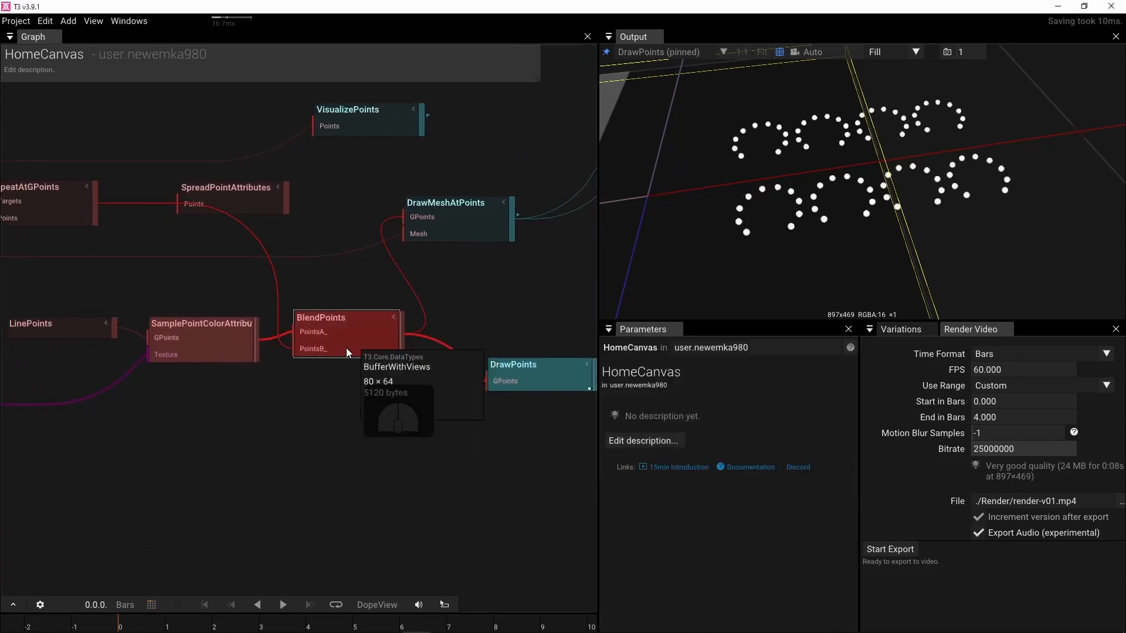
left_click(347, 349)
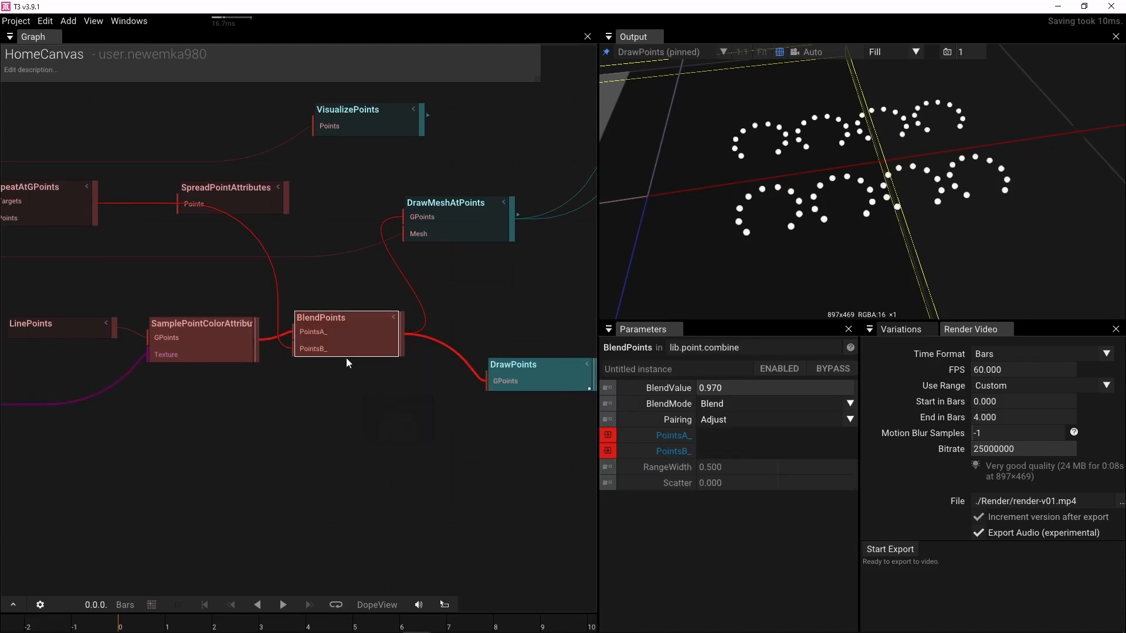
right_click(350, 337)
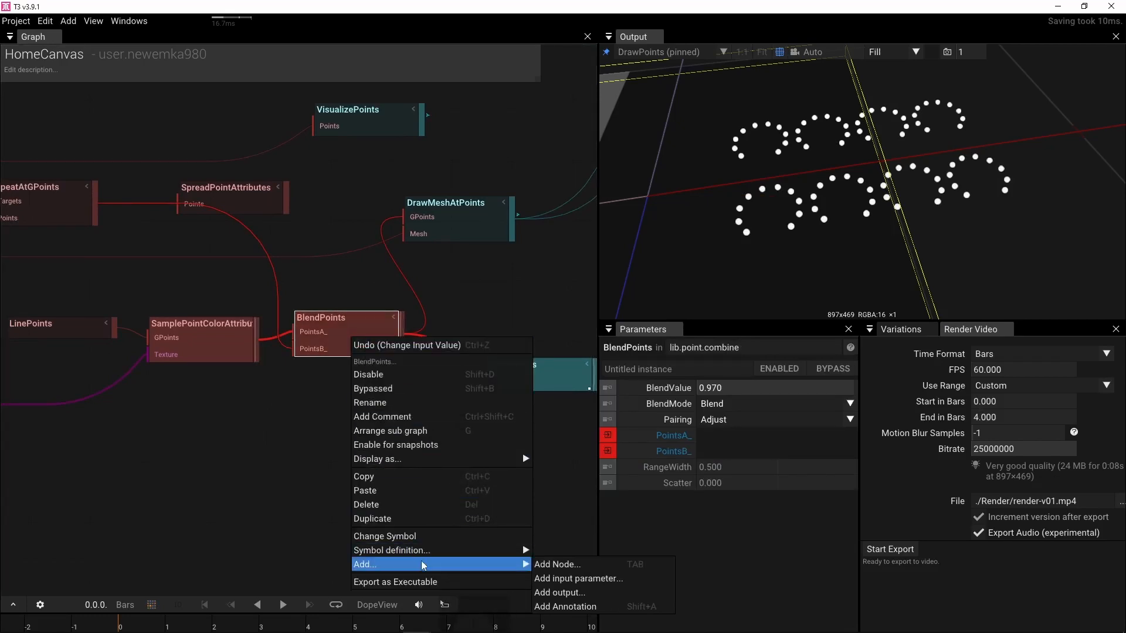
mouse_move(422, 558)
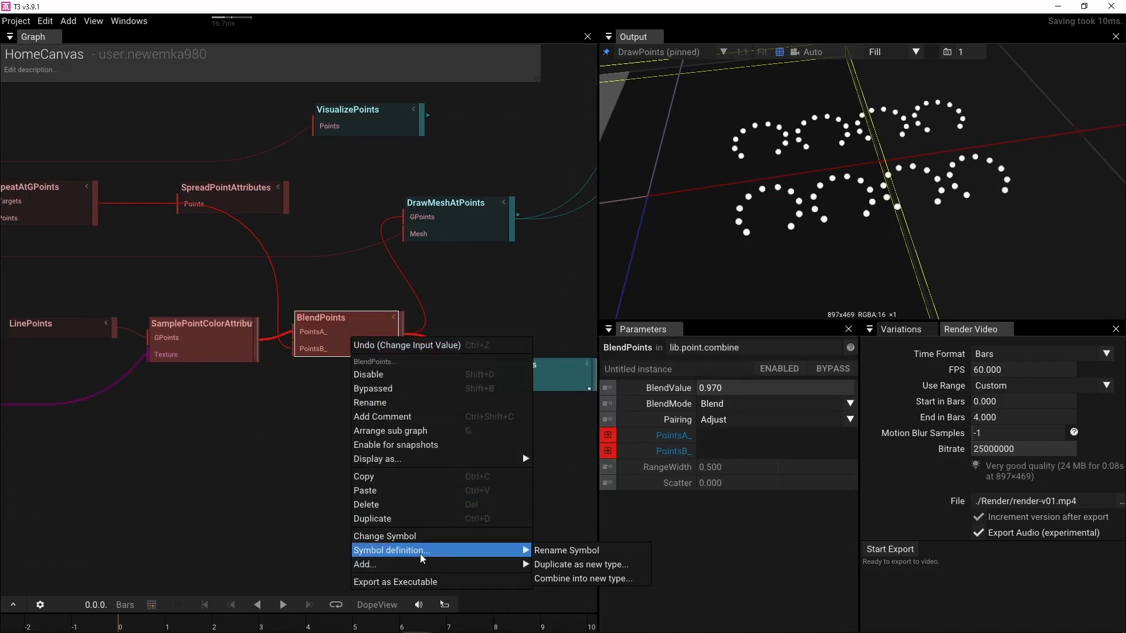
left_click(598, 565)
left_click(485, 285)
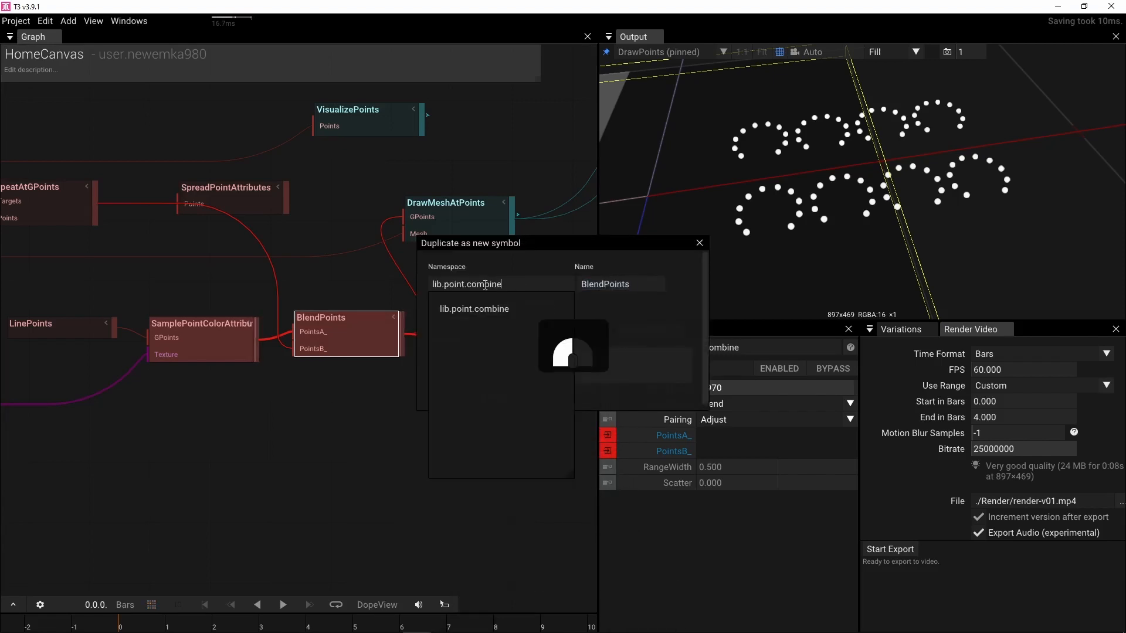
left_click_drag(485, 284, 416, 284)
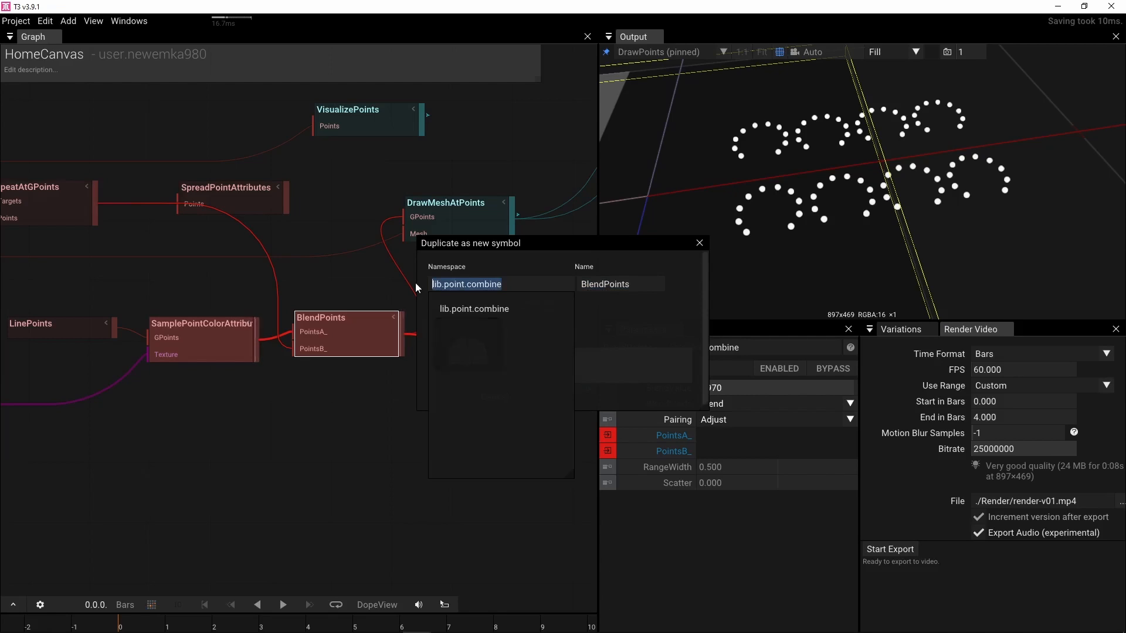
type("user")
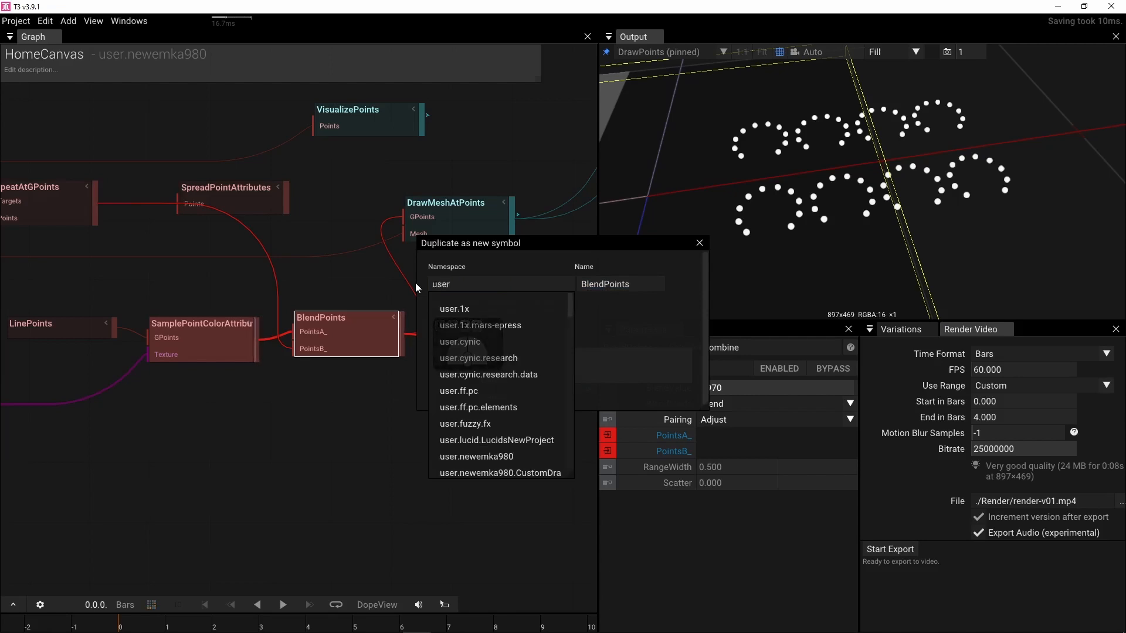
type(".n")
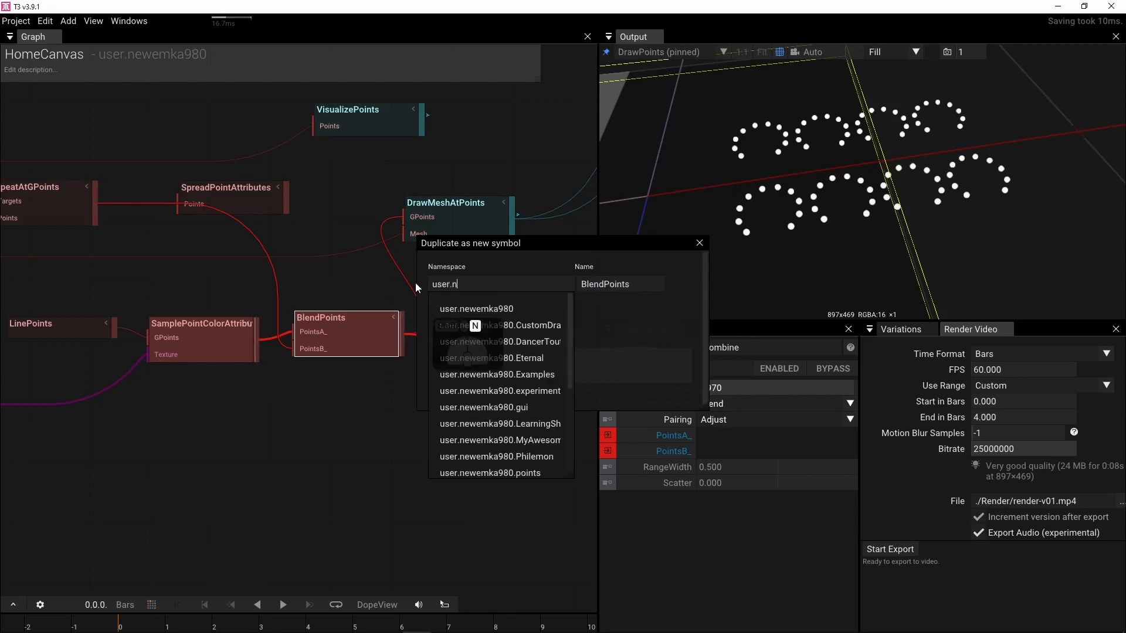
type("ewe")
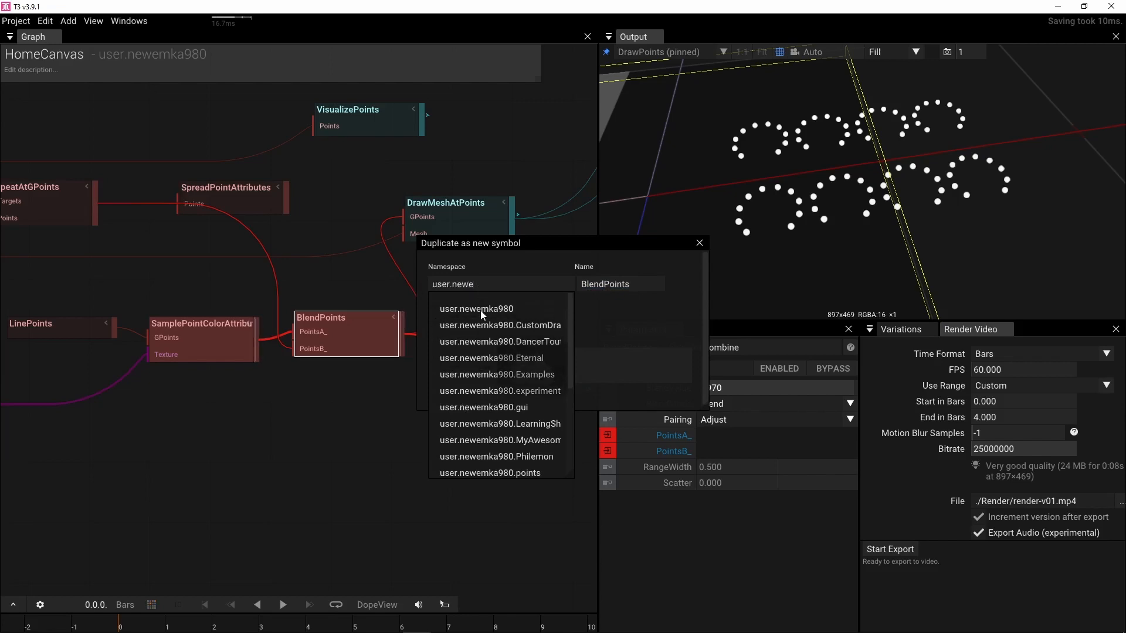
left_click(485, 322)
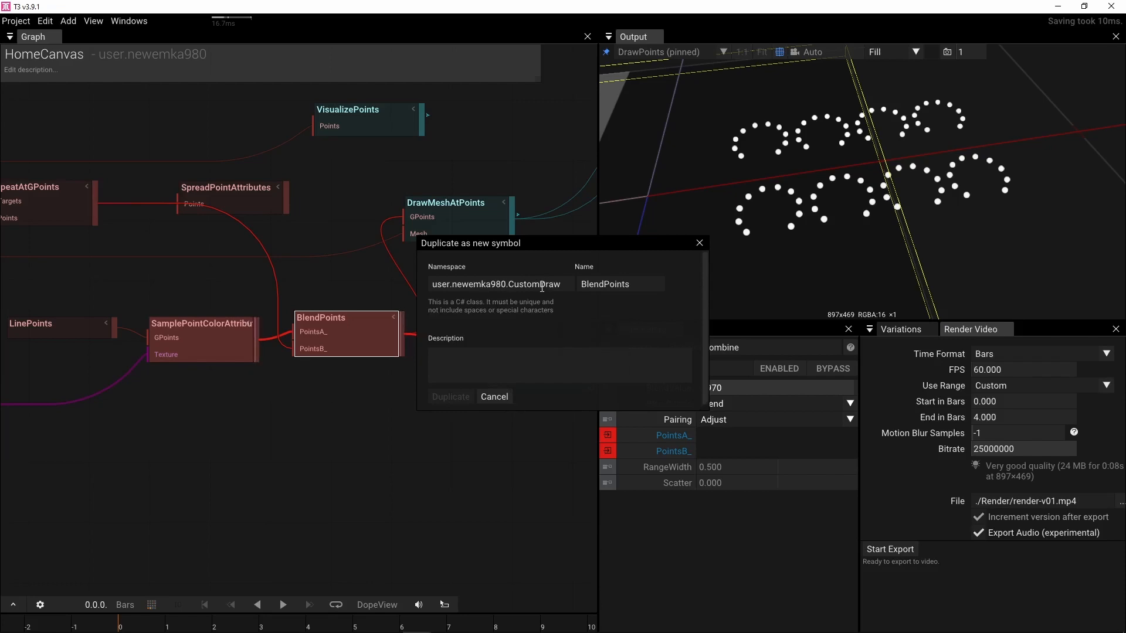
Step: Name the duplicated operator BlendPointsCustom and create it
left_click(641, 284)
type("Cust")
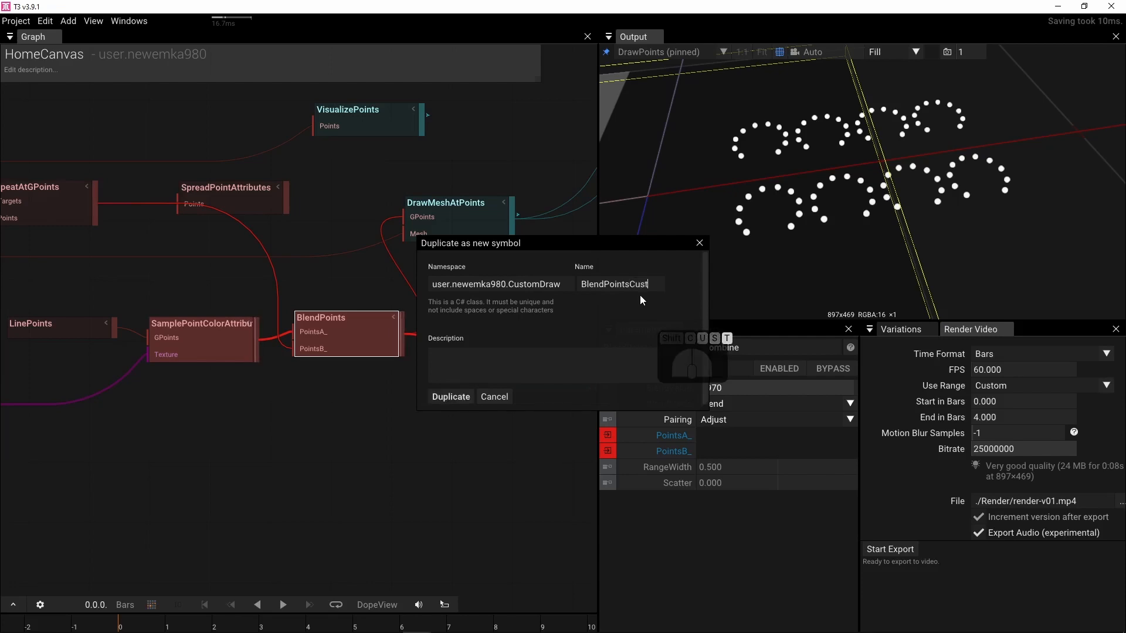
type("om")
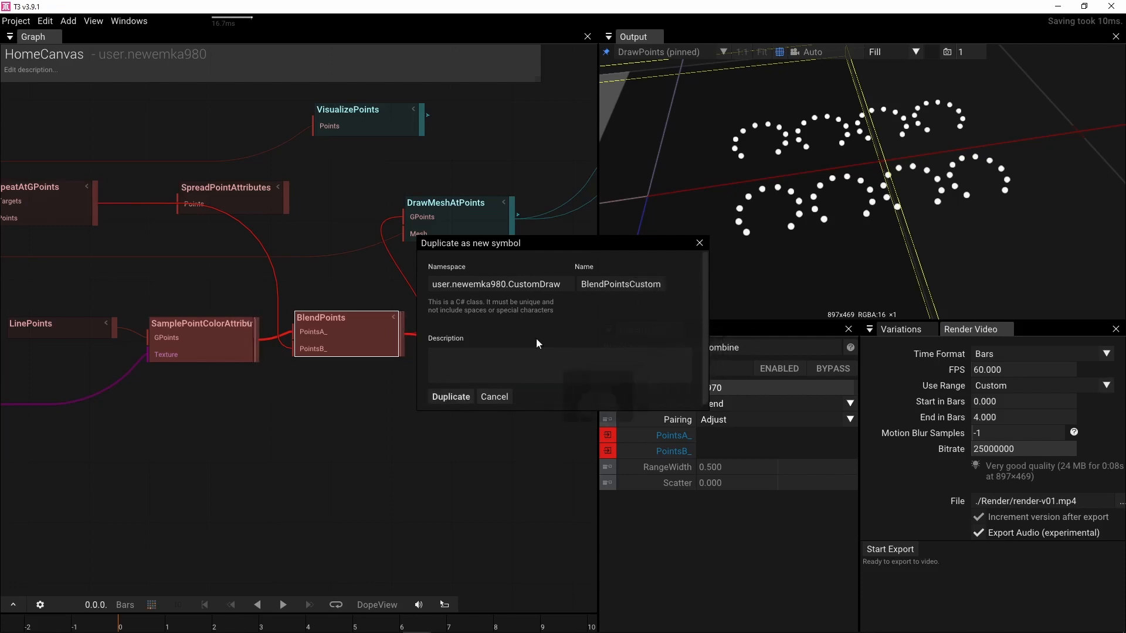
left_click(445, 401)
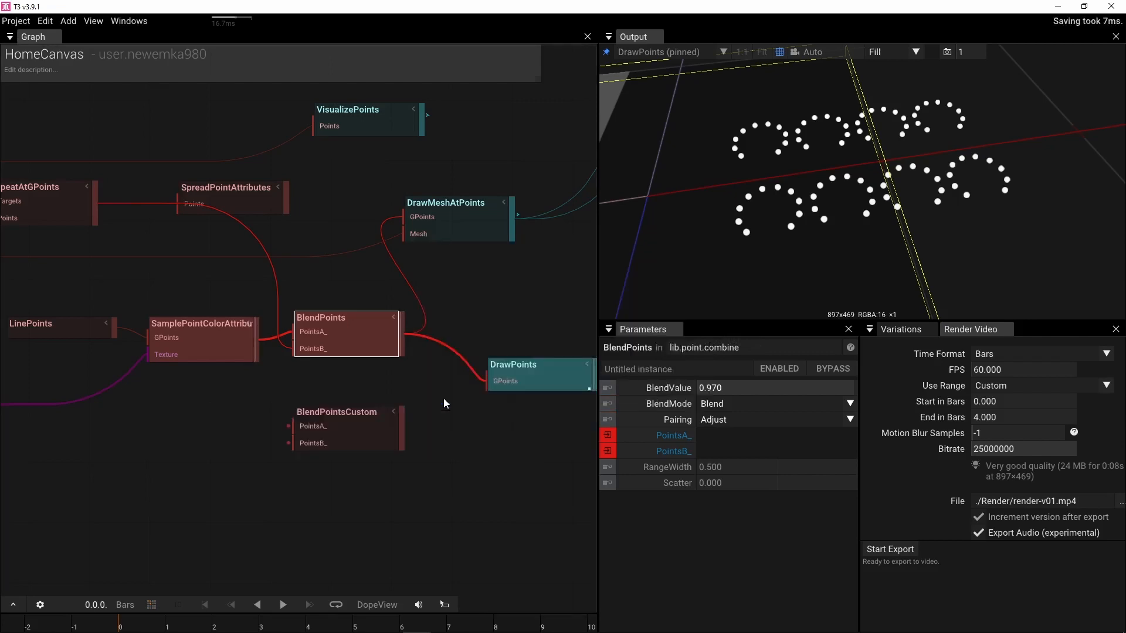
Step: Browse for the ComputeShader source inside BlendPointsCustom and copy the BlendPoints.hlsl file from the combine folder
double_click(346, 425)
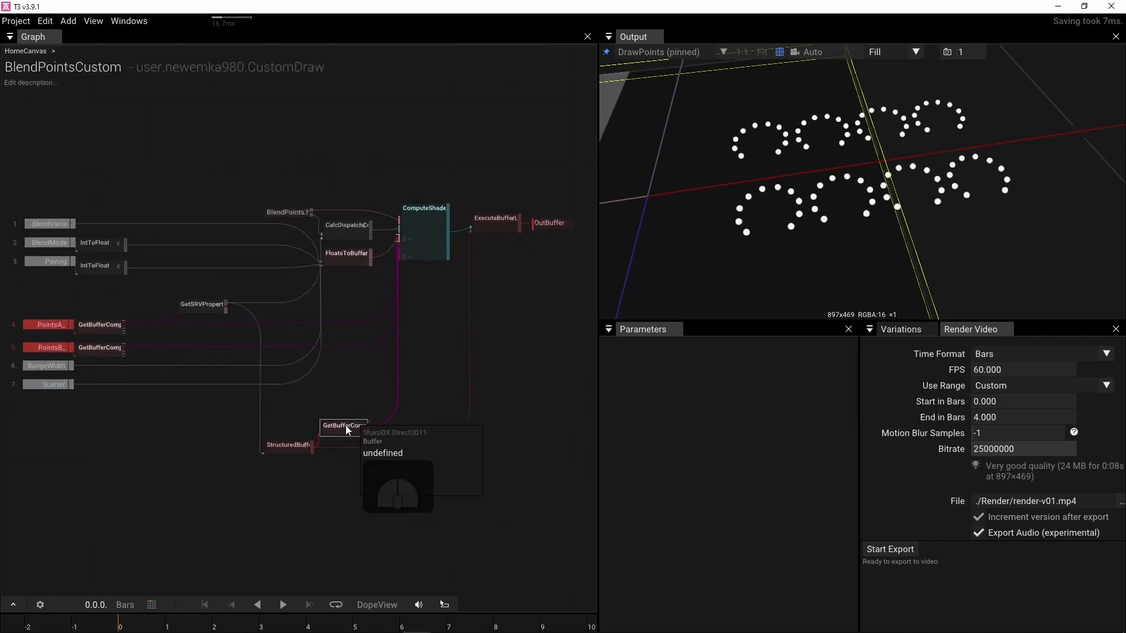
left_click(282, 212)
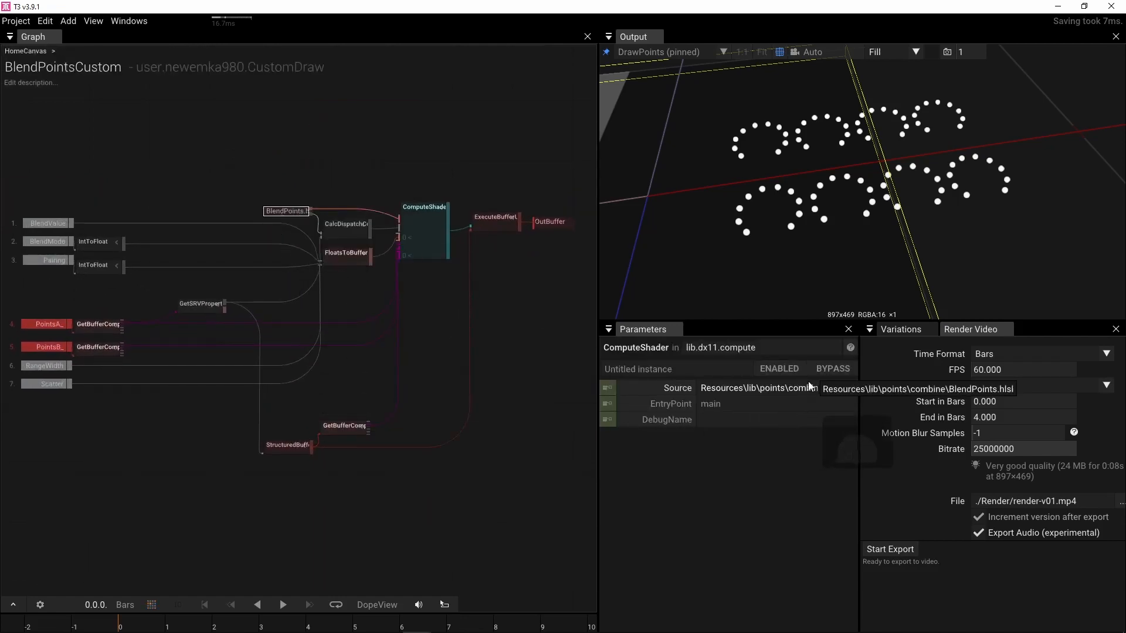
left_click(825, 388)
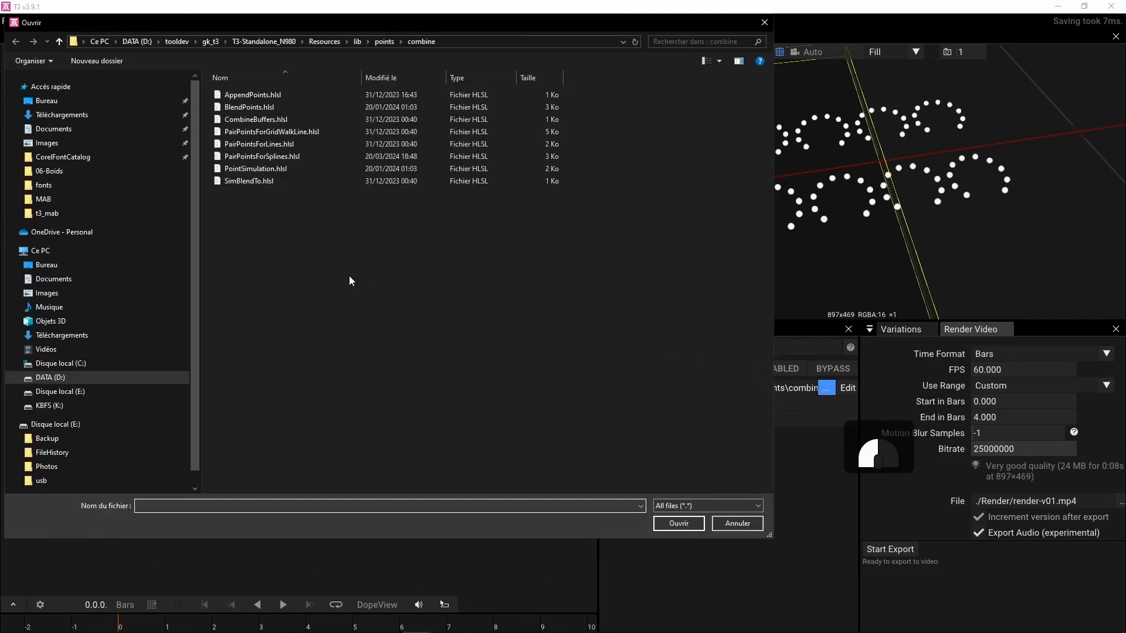
left_click(244, 108)
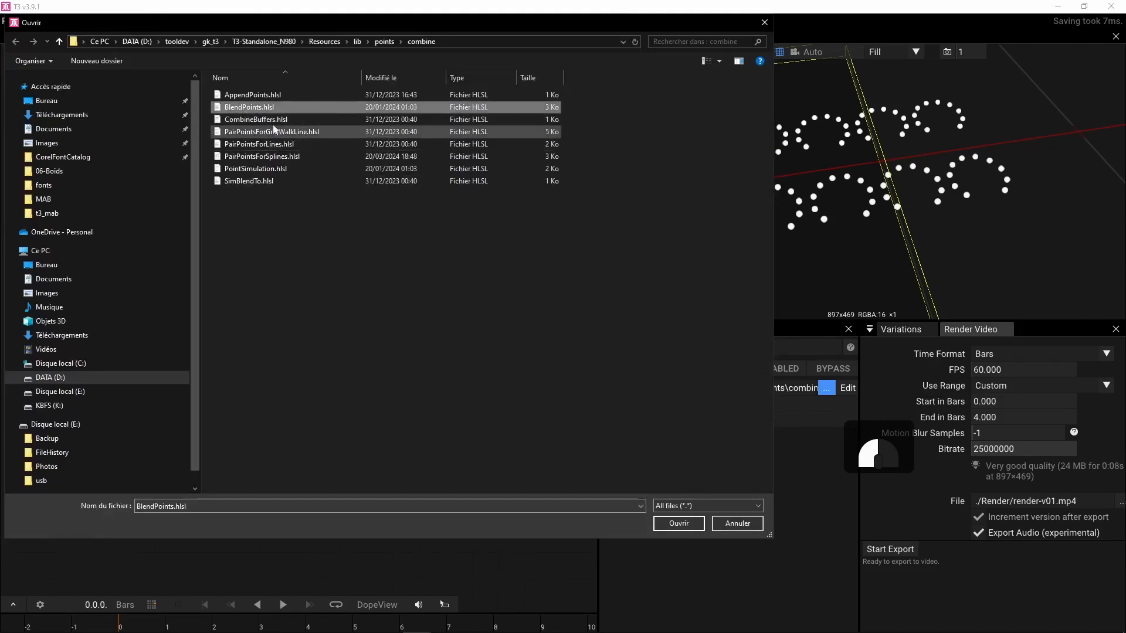
right_click(262, 111)
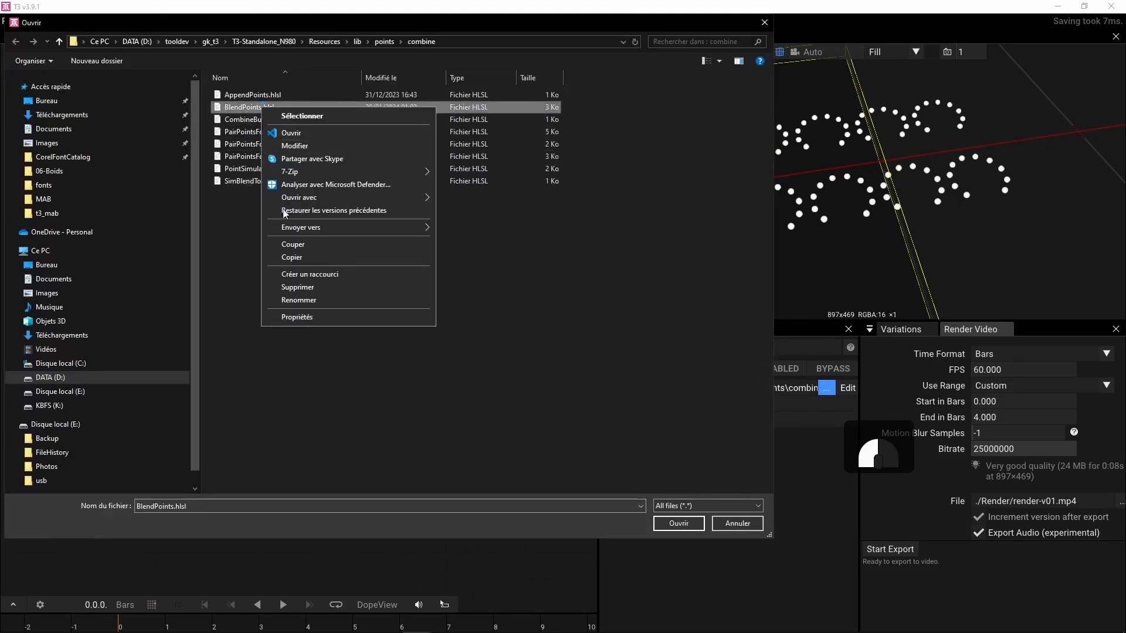
left_click(293, 258)
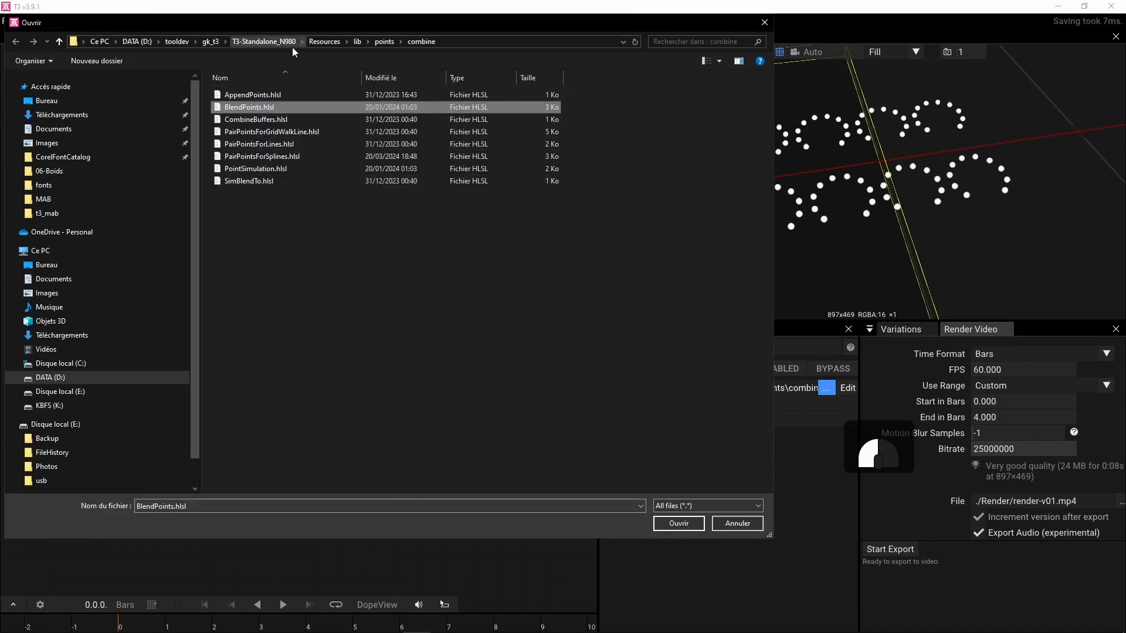
Step: Paste the copied BlendPoints.hlsl into the personal HLSL folder under Resources\user
left_click(324, 42)
double_click(261, 111)
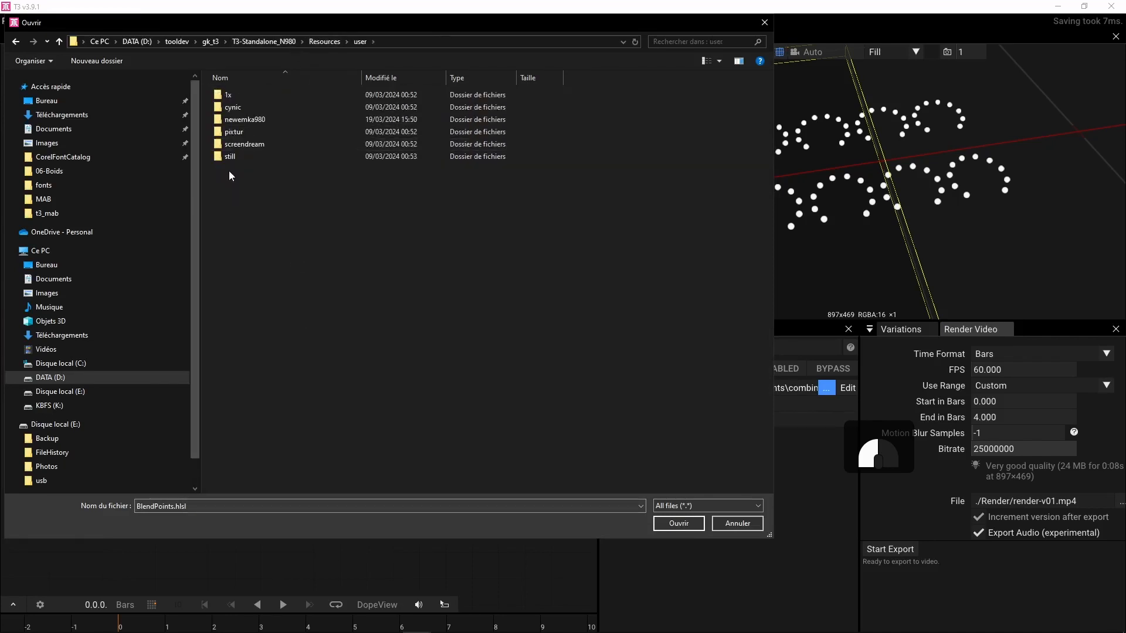
double_click(241, 118)
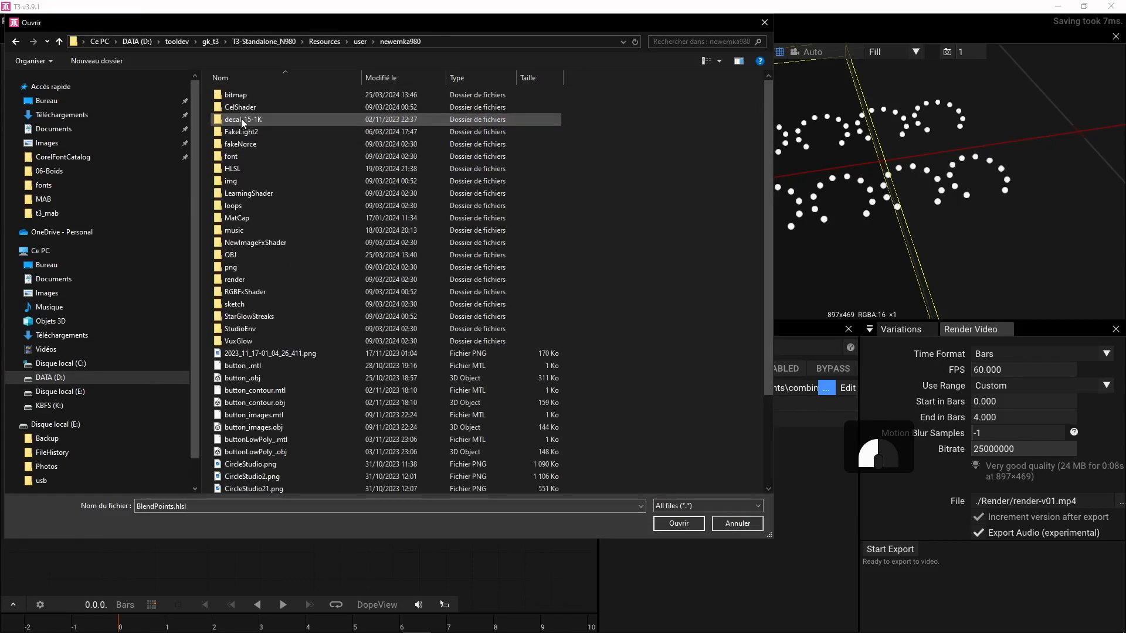
double_click(236, 172)
left_click(479, 217)
right_click(480, 215)
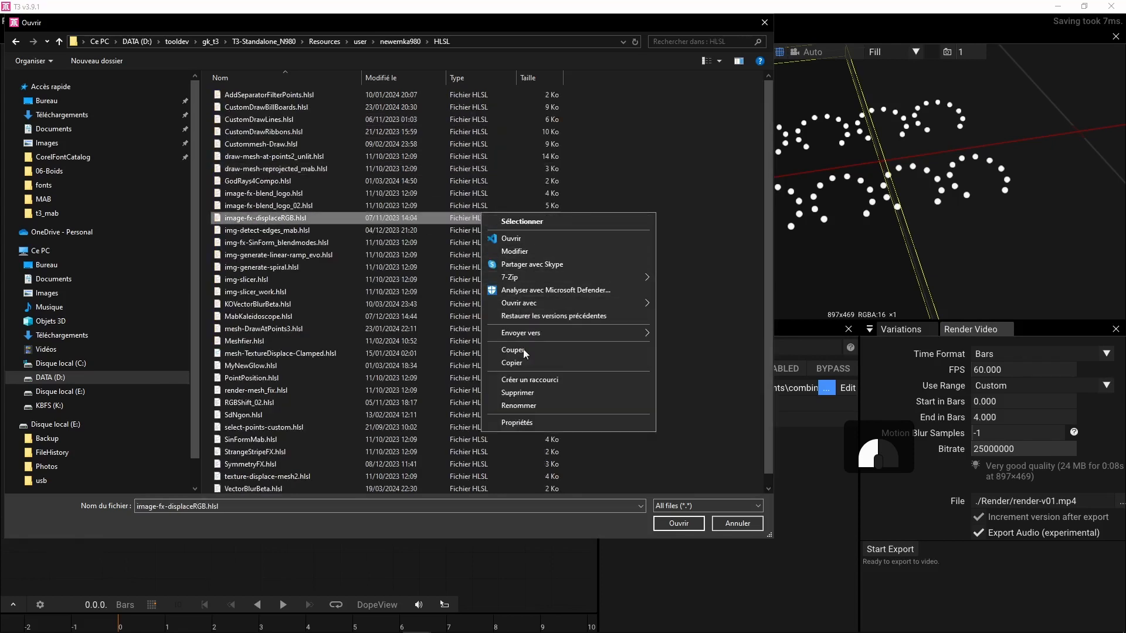
left_click(592, 171)
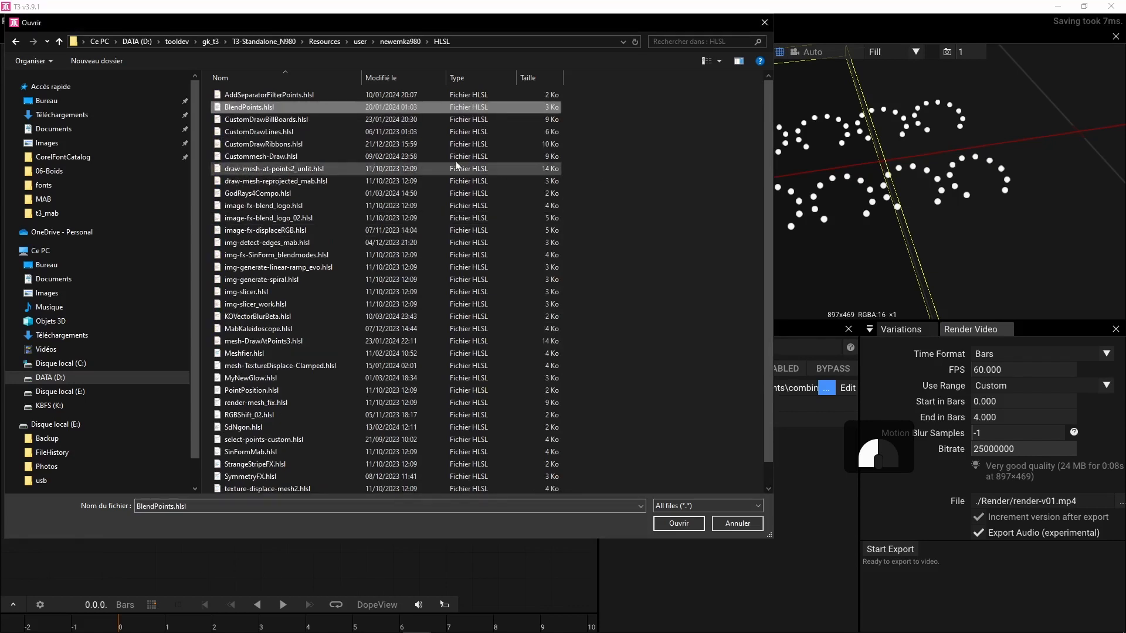
Step: Rename the pasted shader file BlendPointsCustom.hlsl, load it as the ComputeShader's Source, and return to HomeCanvas
left_click(262, 109)
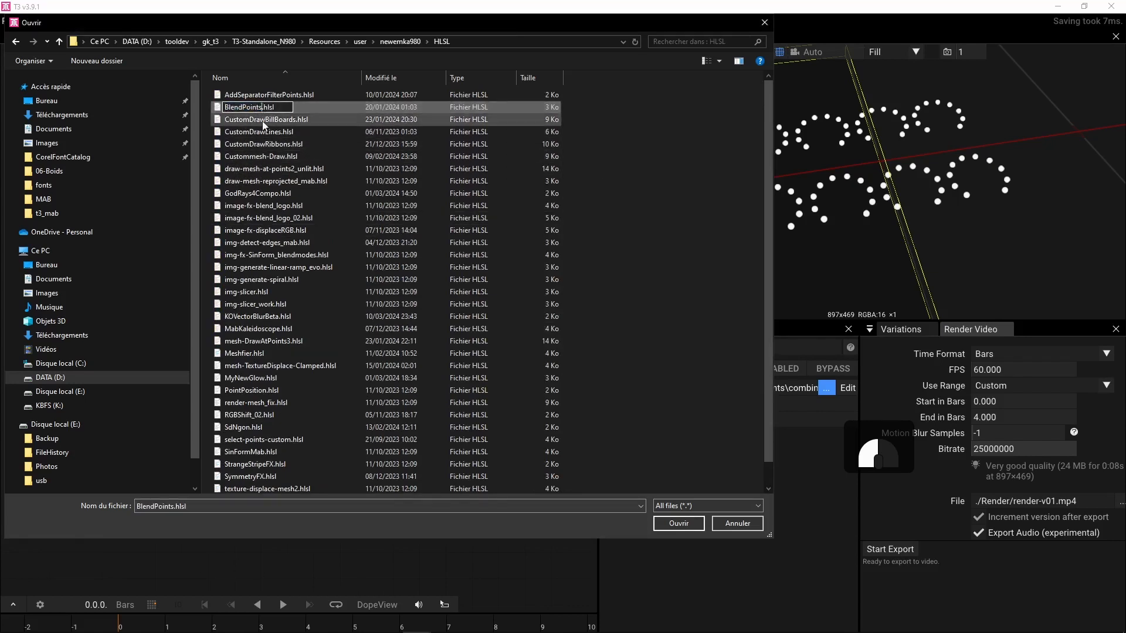
type("Custom")
key("Return")
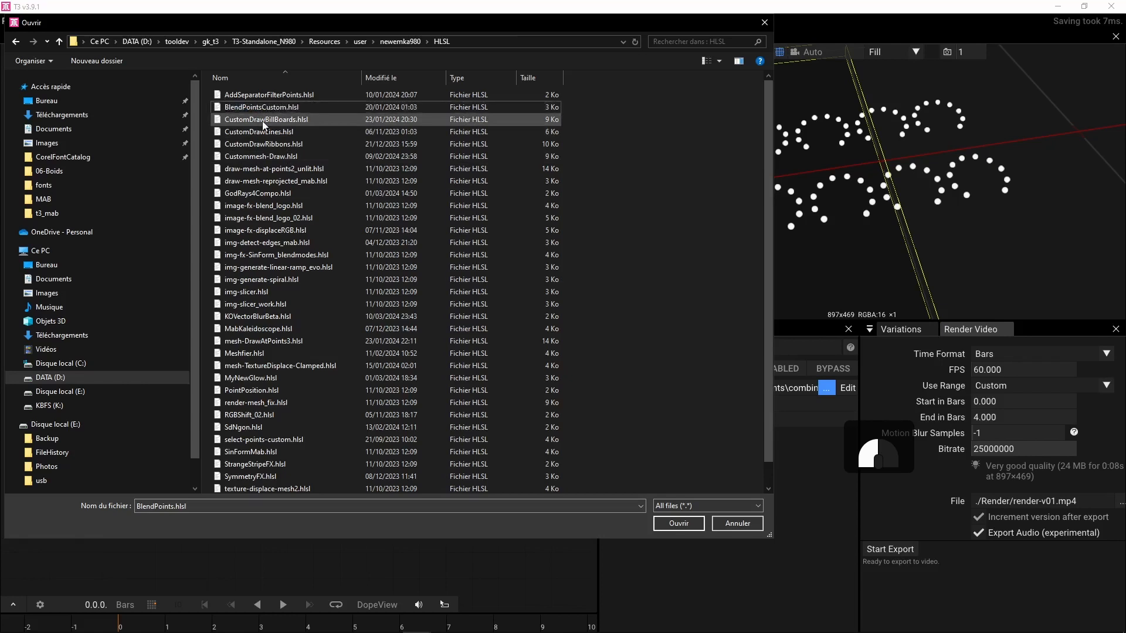
left_click(276, 107)
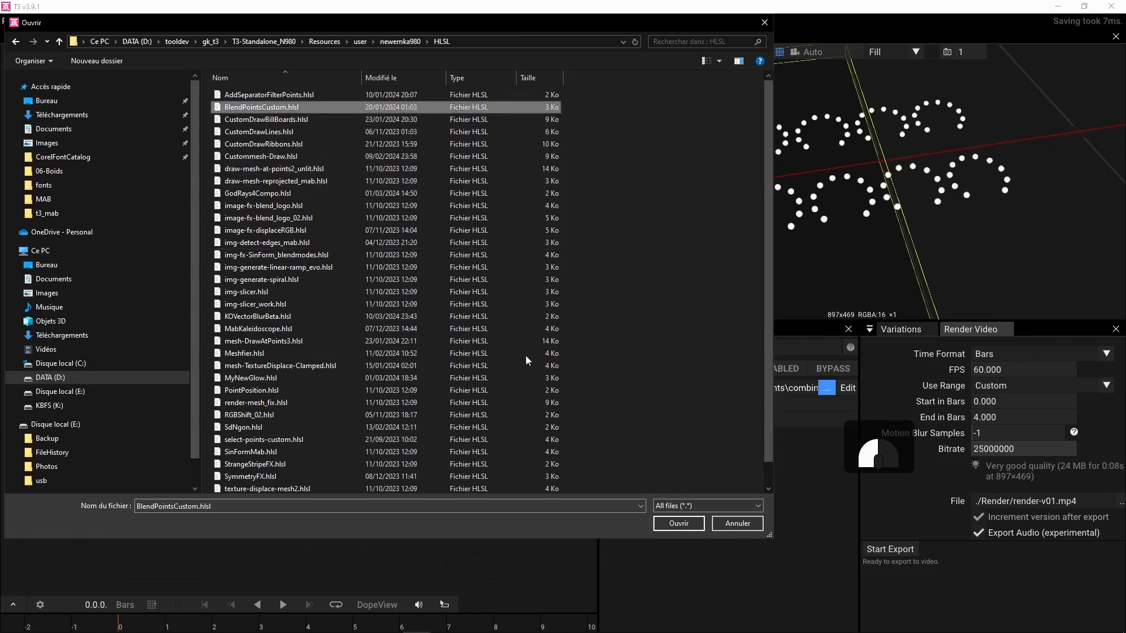
left_click(677, 523)
double_click(339, 162)
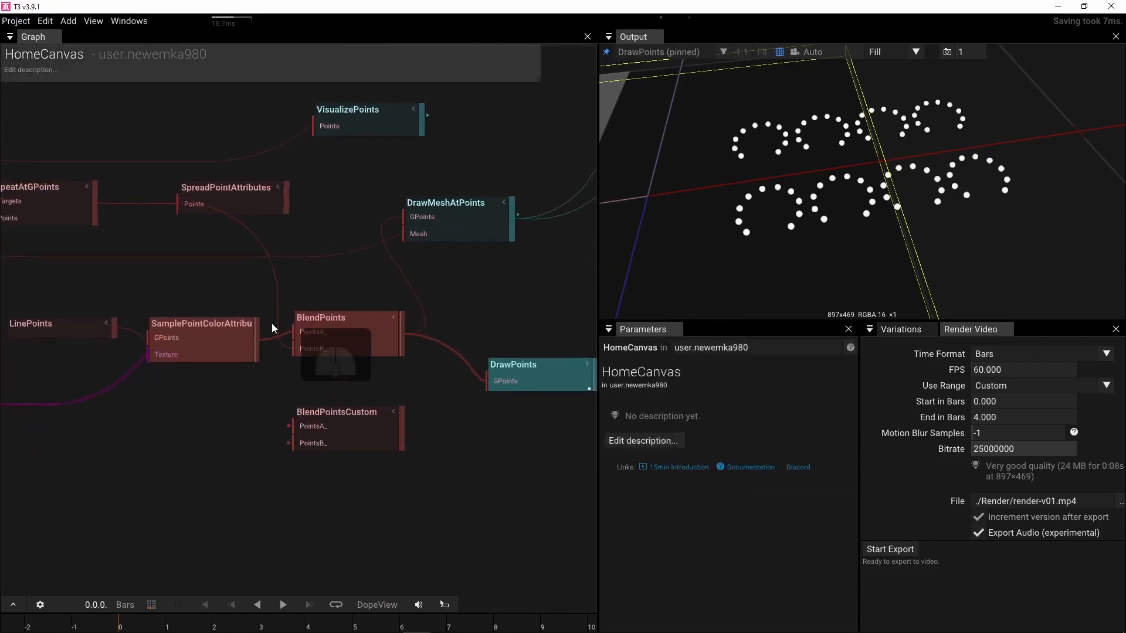
Step: Wire the sampled line points into PointsA_ and RepeatAtGPoints into PointsB_ of BlendPointsCustom, and feed its output to DrawPoints
left_click_drag(258, 336, 291, 427)
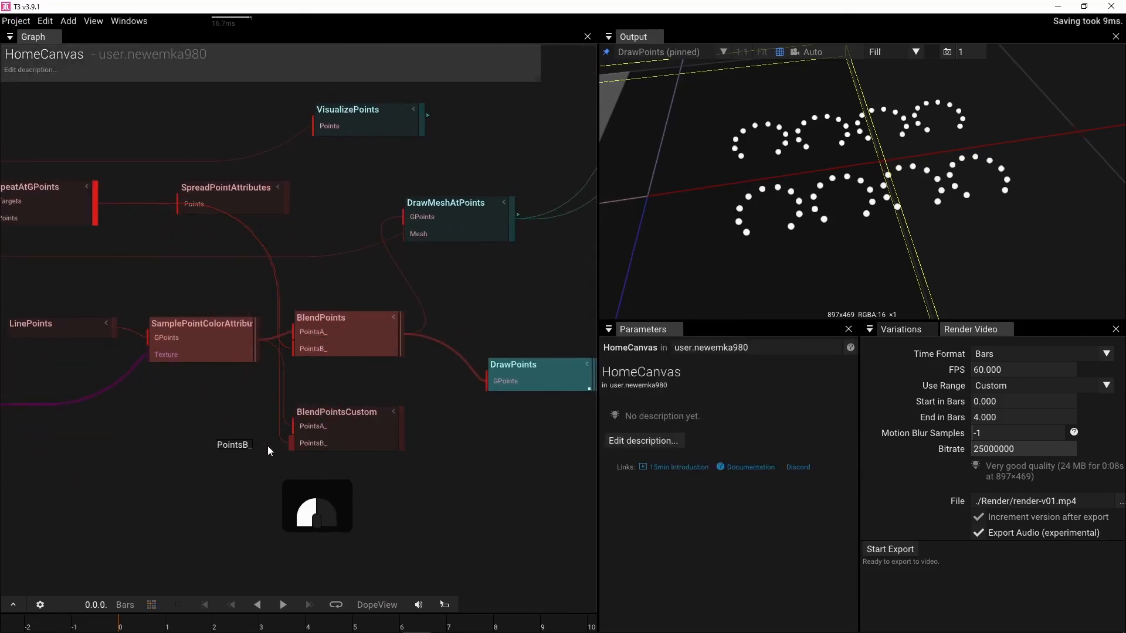
left_click_drag(402, 425, 490, 381)
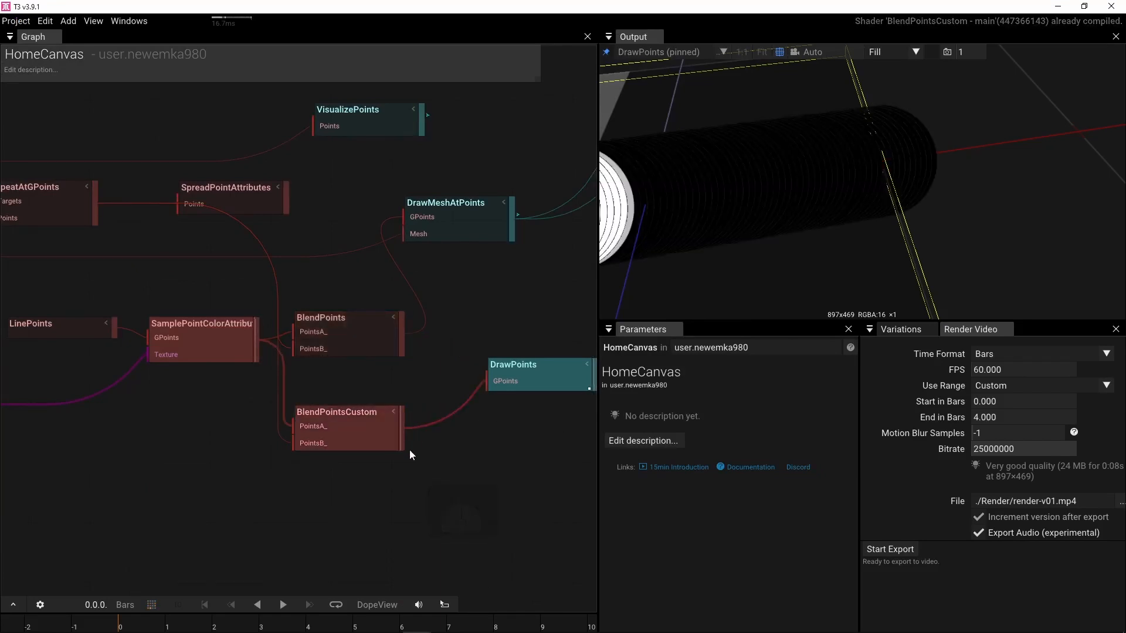
Step: Set the BlendValue of BlendPointsCustom to 1 and its Pairing to Adjust
left_click(347, 430)
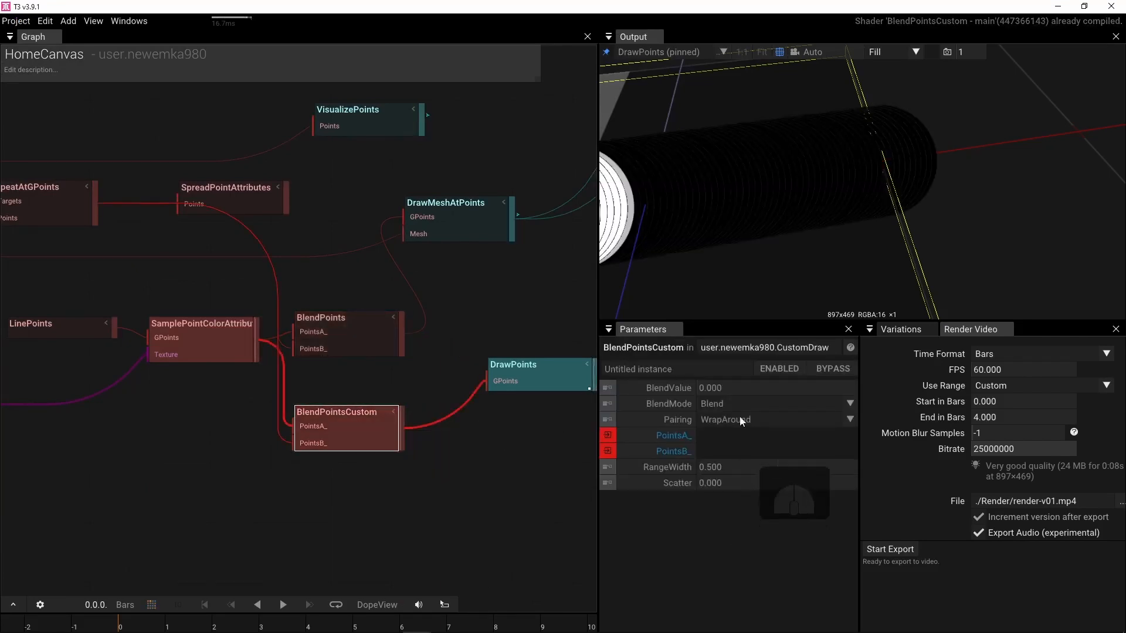
left_click(726, 388)
type("1")
key("Return")
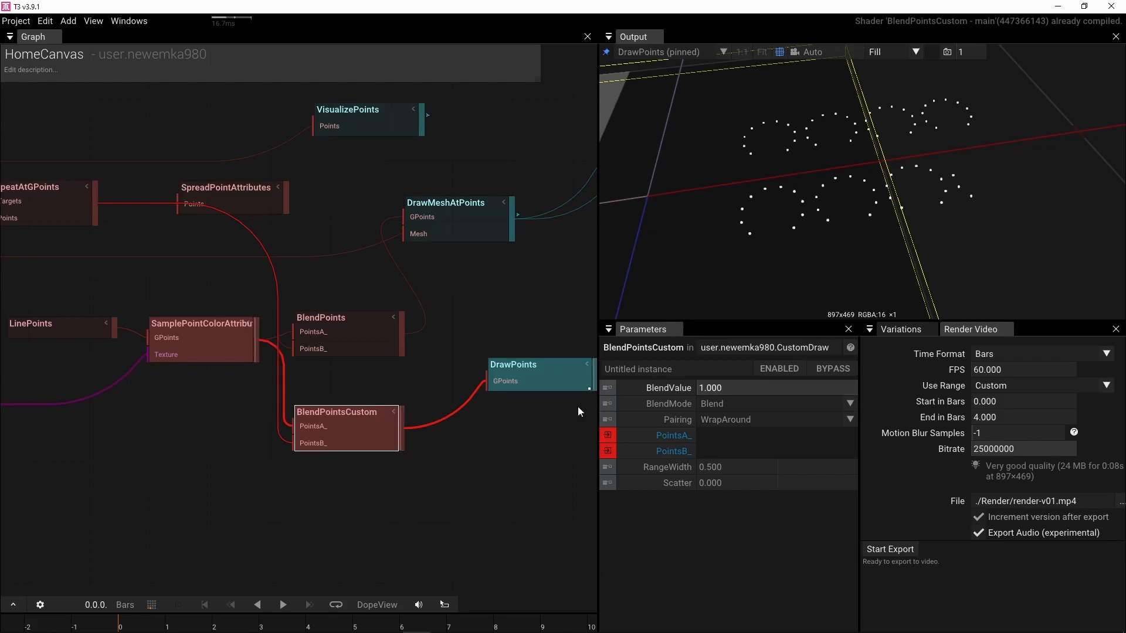
scroll(275, 445, "down", 5)
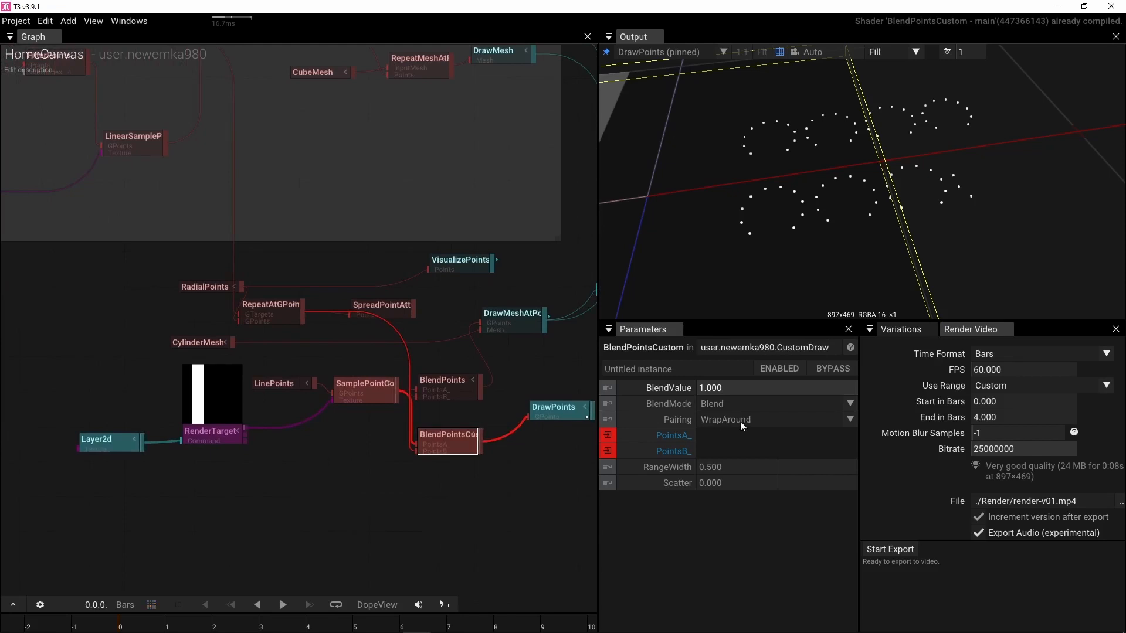
left_click(851, 420)
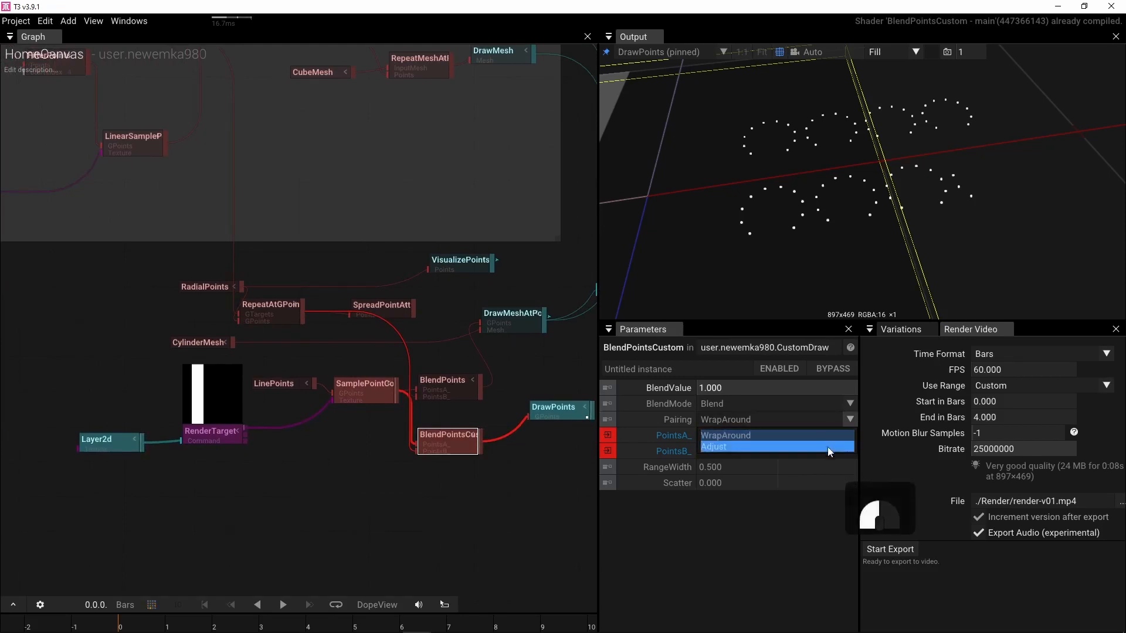
left_click(828, 446)
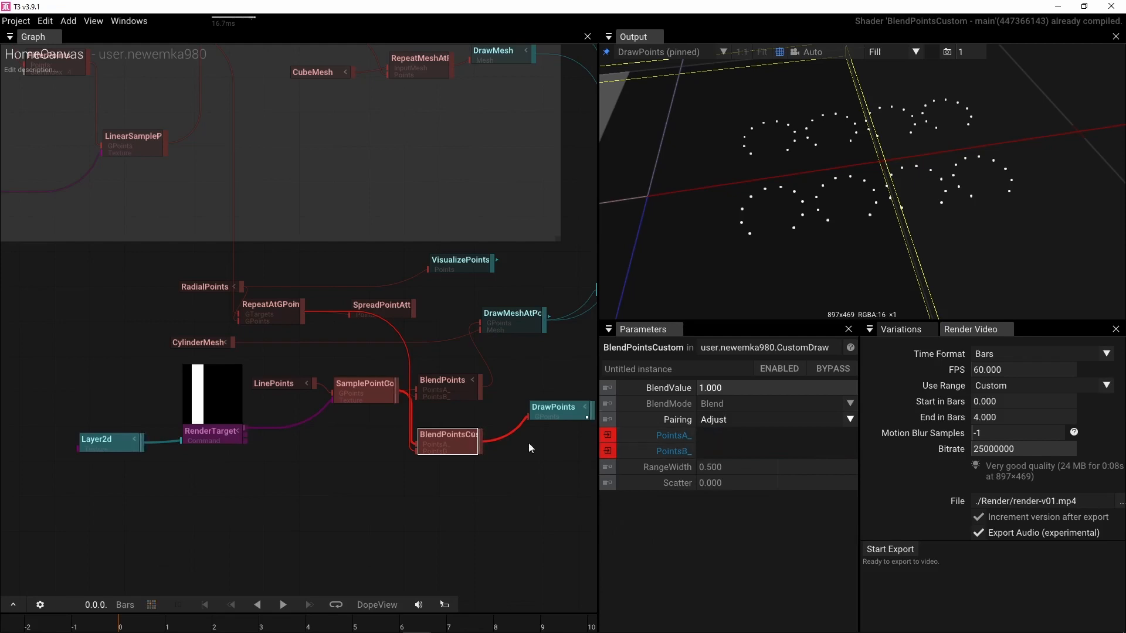
Step: Check the LinePoints and SamplePointColorAttributes buffers, and open the ComputeShader source of BlendPointsCustom at its ResultPoints assignments
mouse_move(461, 449)
left_click(273, 383)
mouse_move(362, 389)
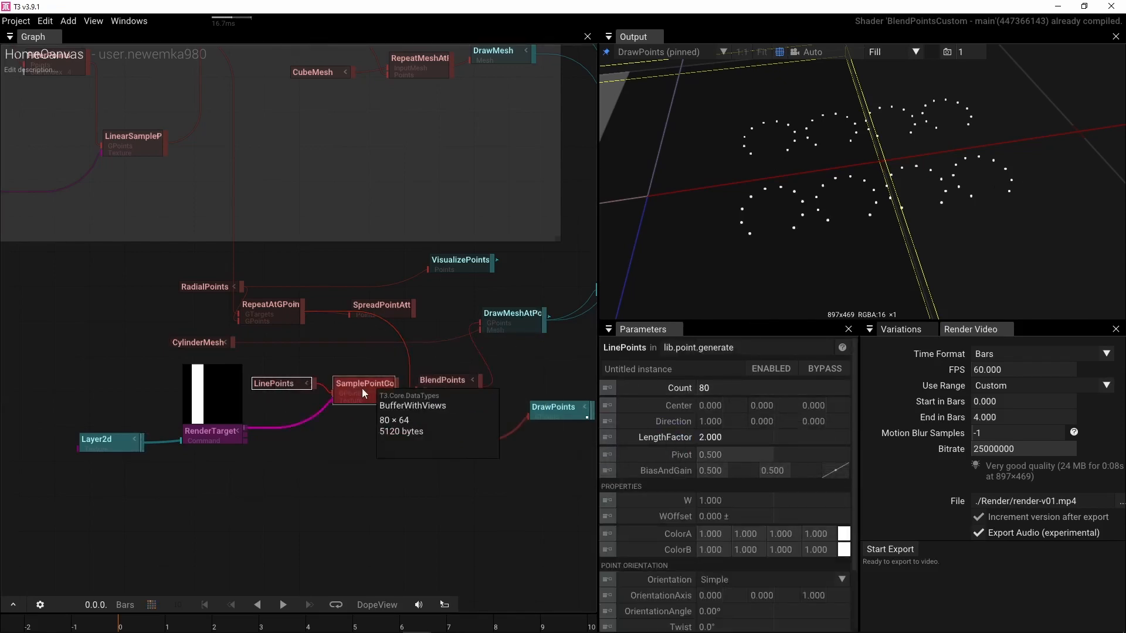
mouse_move(387, 341)
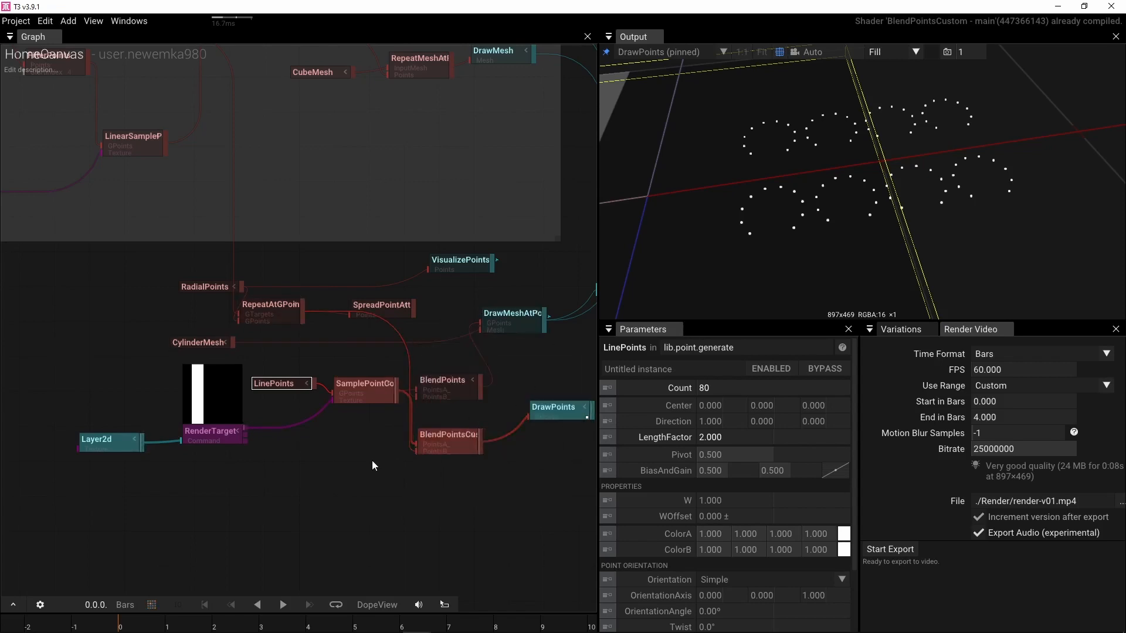
left_click(447, 439)
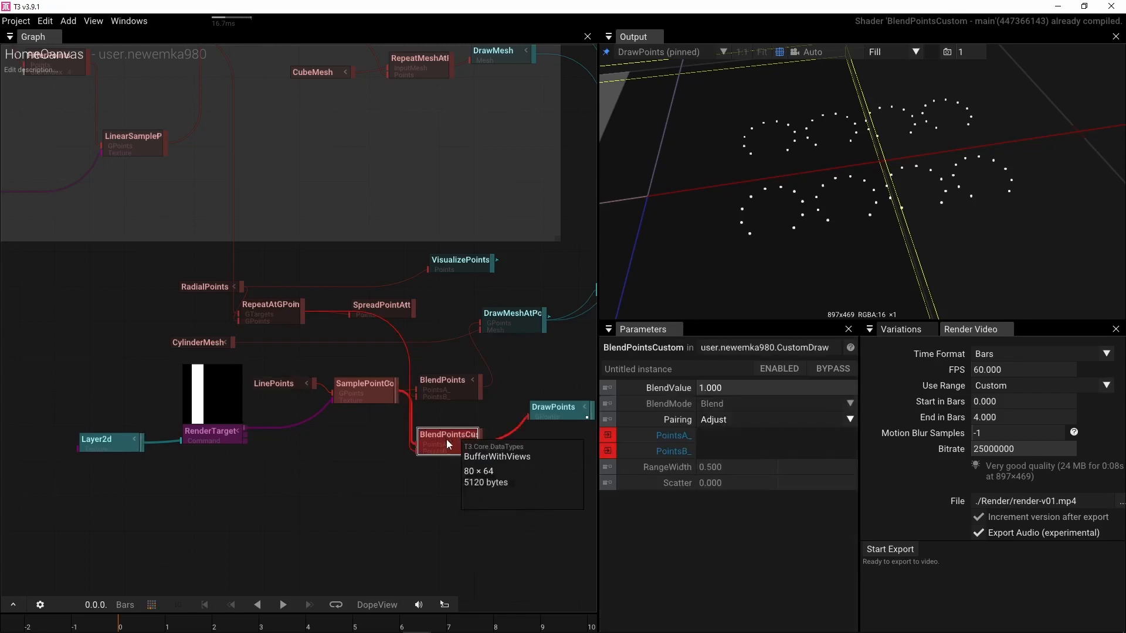
double_click(445, 439)
left_click(286, 211)
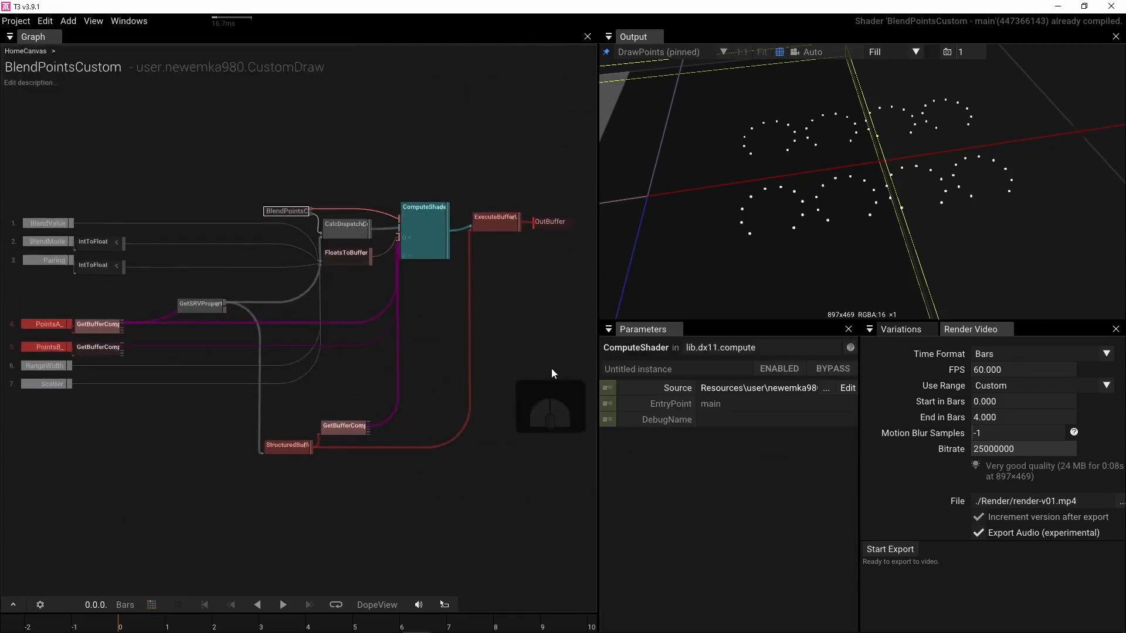
left_click(848, 388)
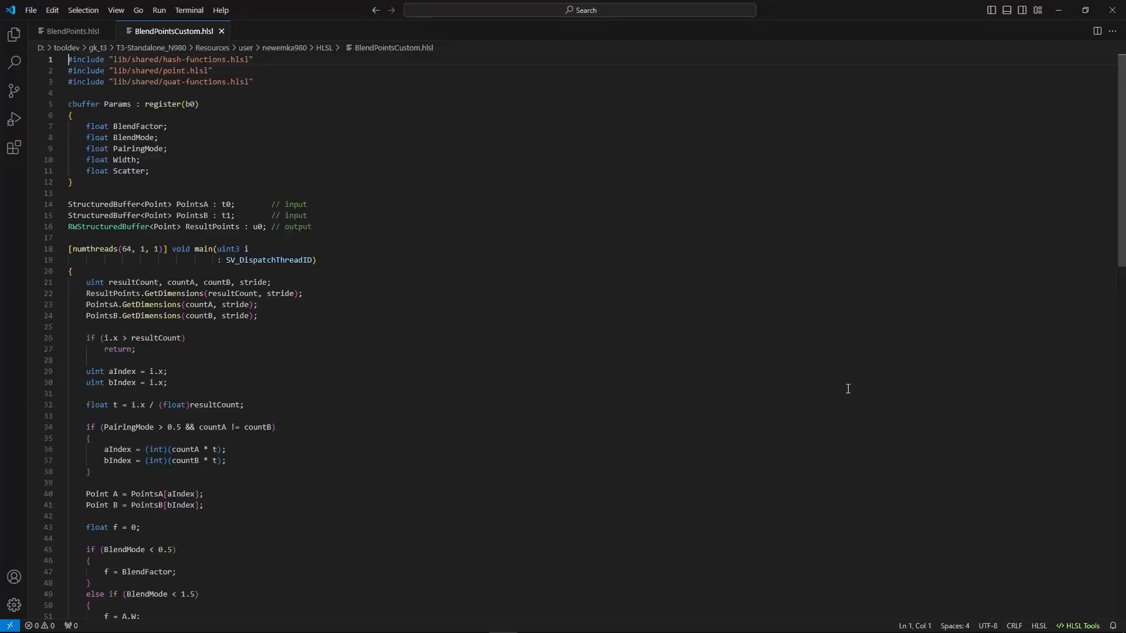
scroll(201, 375, "down", 15)
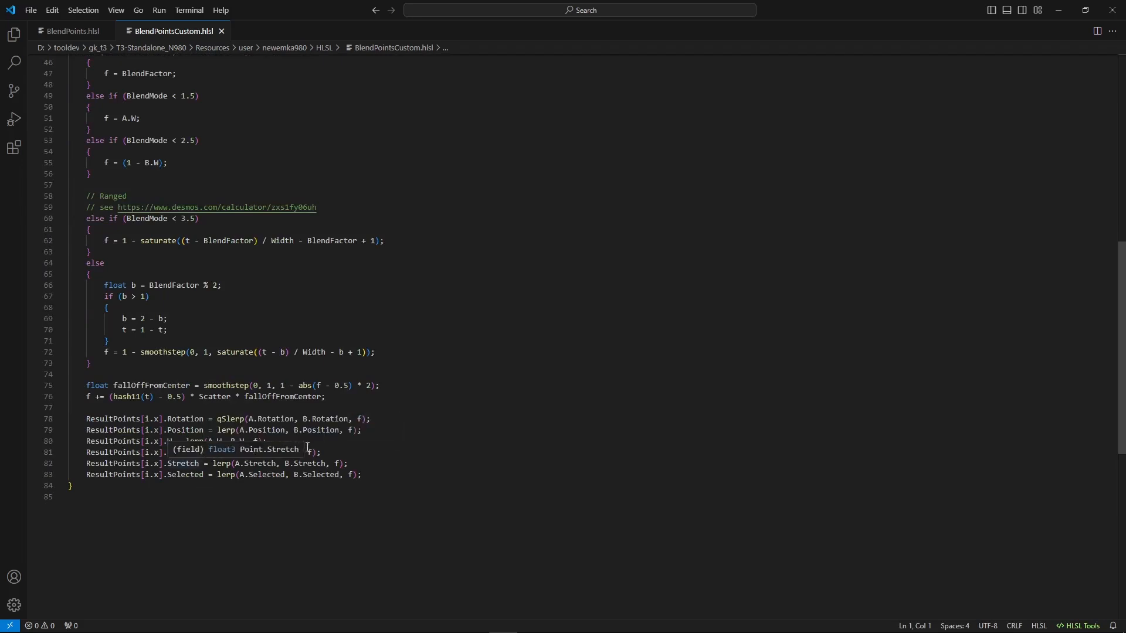
Step: Switch back to T3, return to HomeCanvas, and move SamplePointColorAttributes down beside BlendPointsCustom
mouse_move(422, 625)
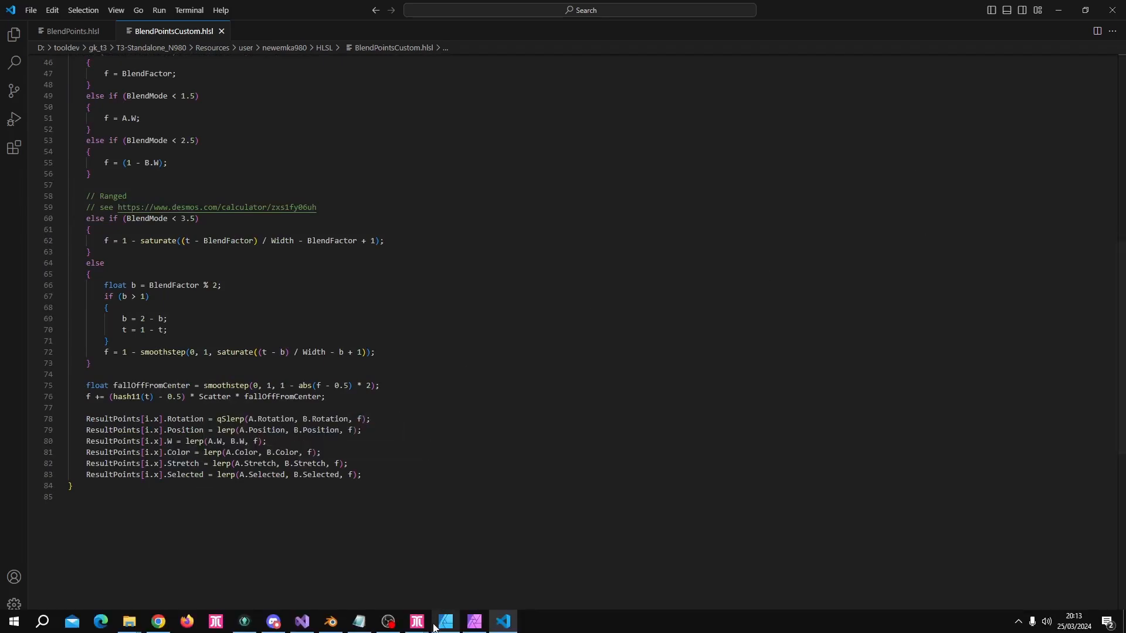
left_click(445, 565)
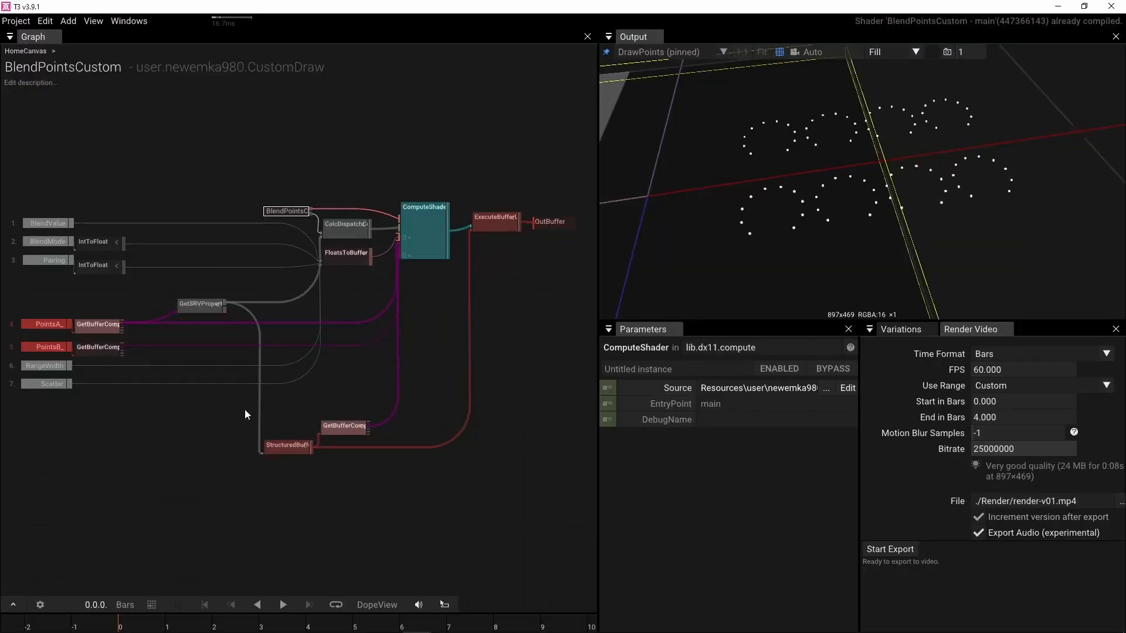
right_click_drag(275, 437, 307, 452)
double_click(308, 456)
scroll(314, 463, "up", 2)
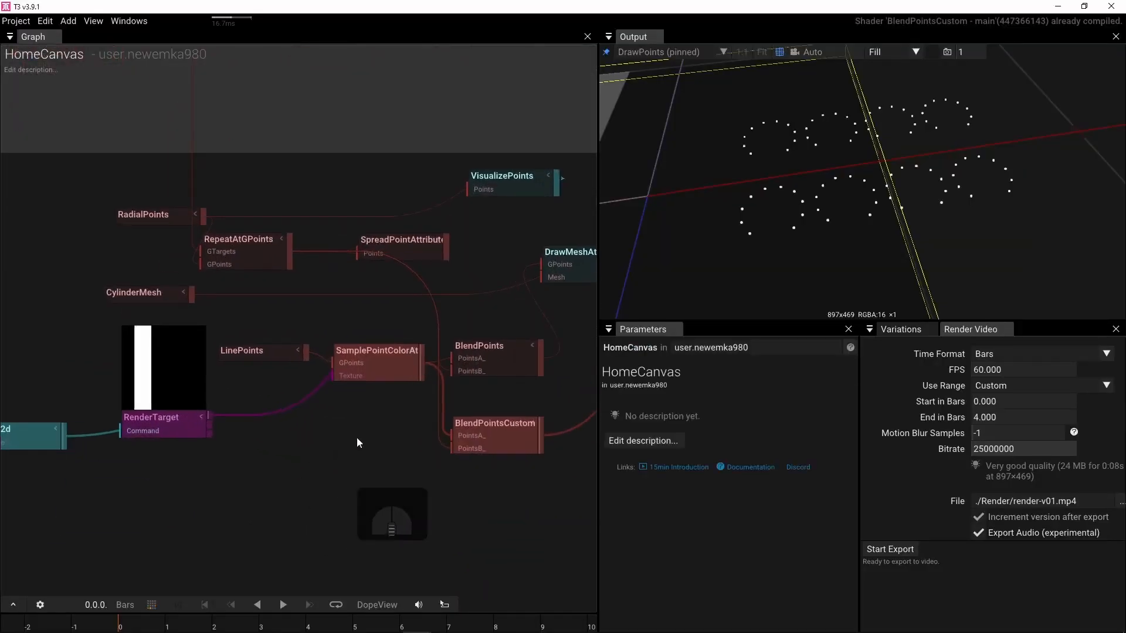
left_click(370, 372)
left_click_drag(371, 371, 340, 434)
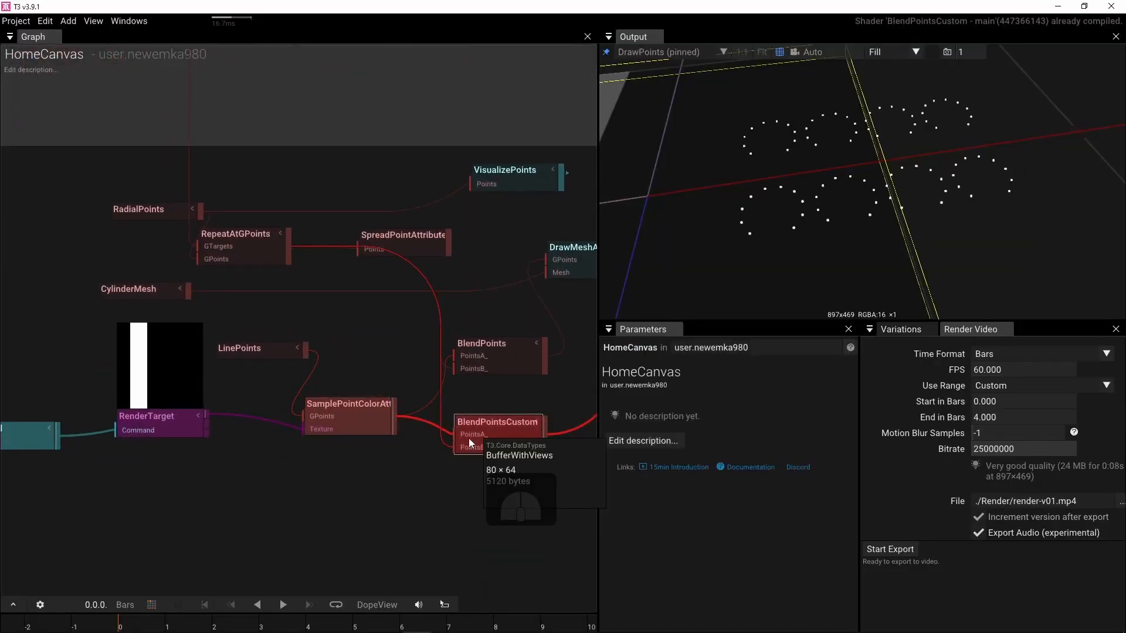
Step: Switch to BlendPointsCustom.hlsl in VS Code, duplicate the ResultPoints[i.x].Color line, and comment out the original
mouse_move(445, 624)
left_click(503, 621)
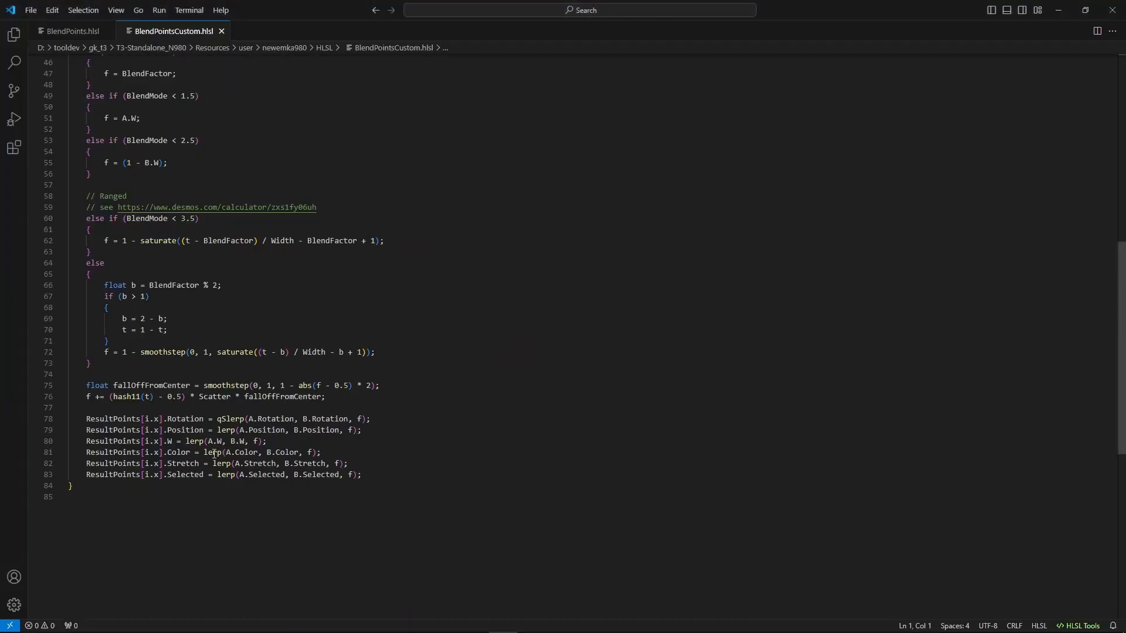
left_click_drag(203, 454, 314, 453)
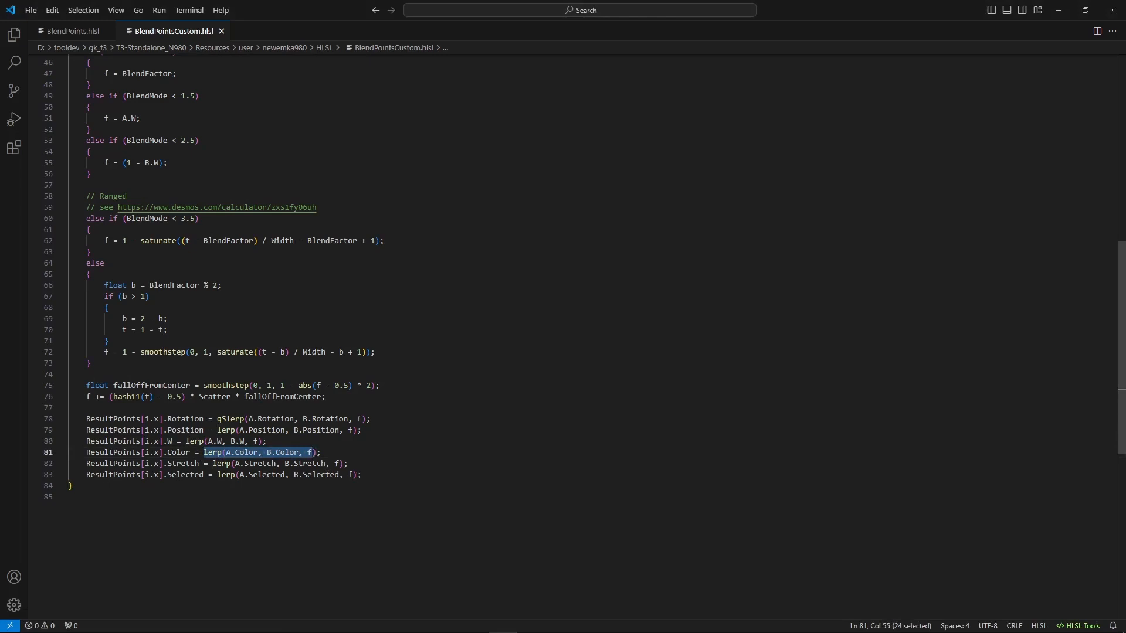
left_click(240, 452)
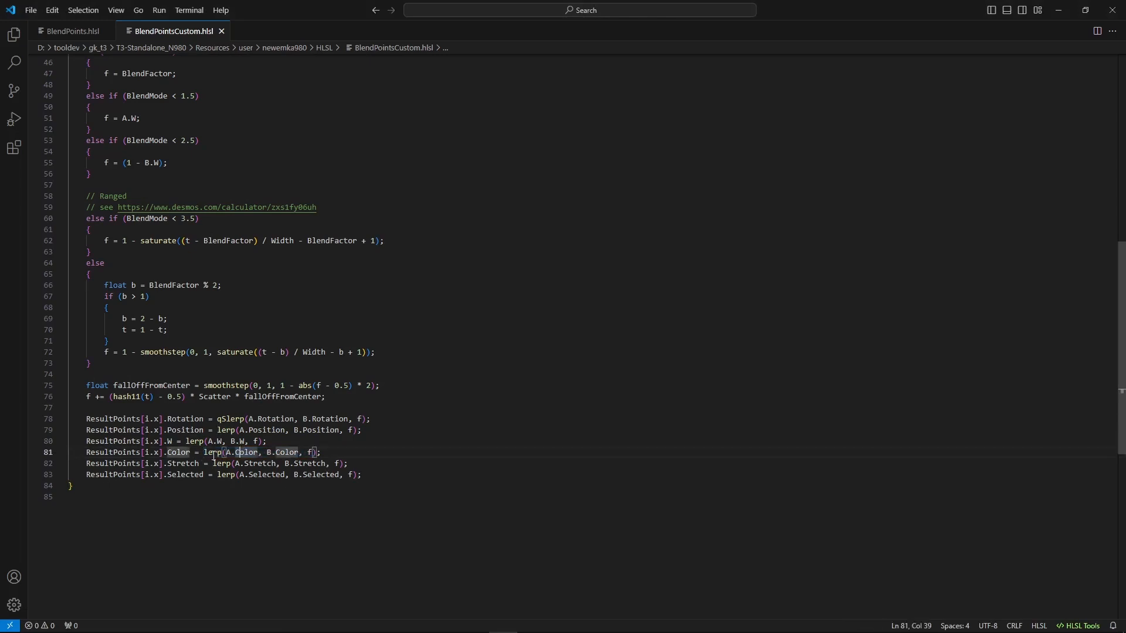
double_click(208, 453)
left_click_drag(348, 452, 115, 453)
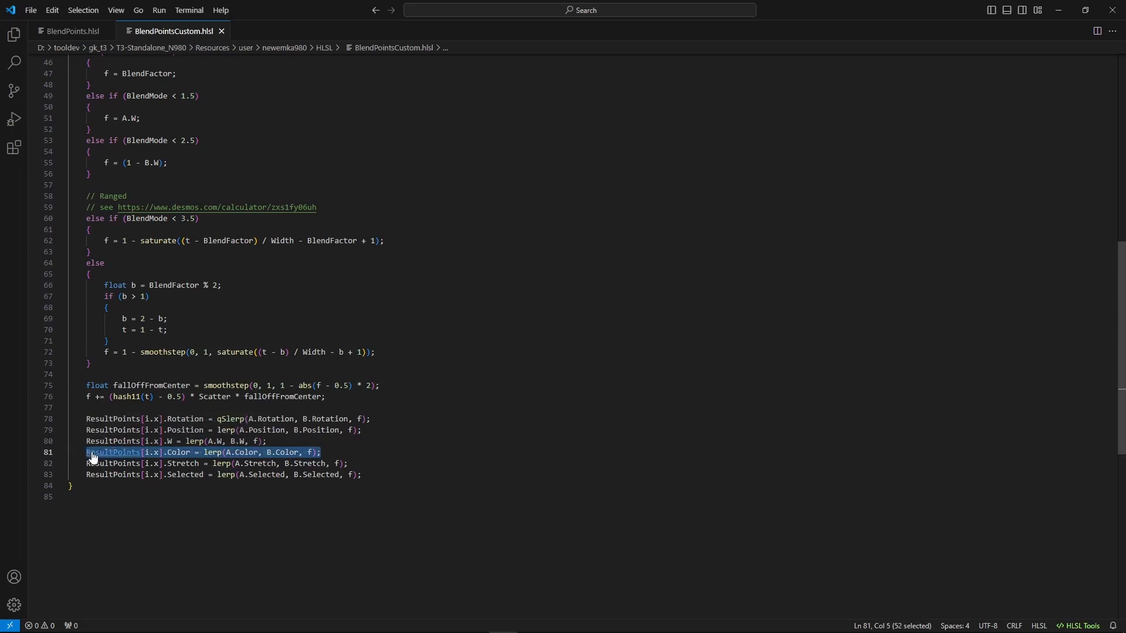
left_click(362, 450)
key("Return")
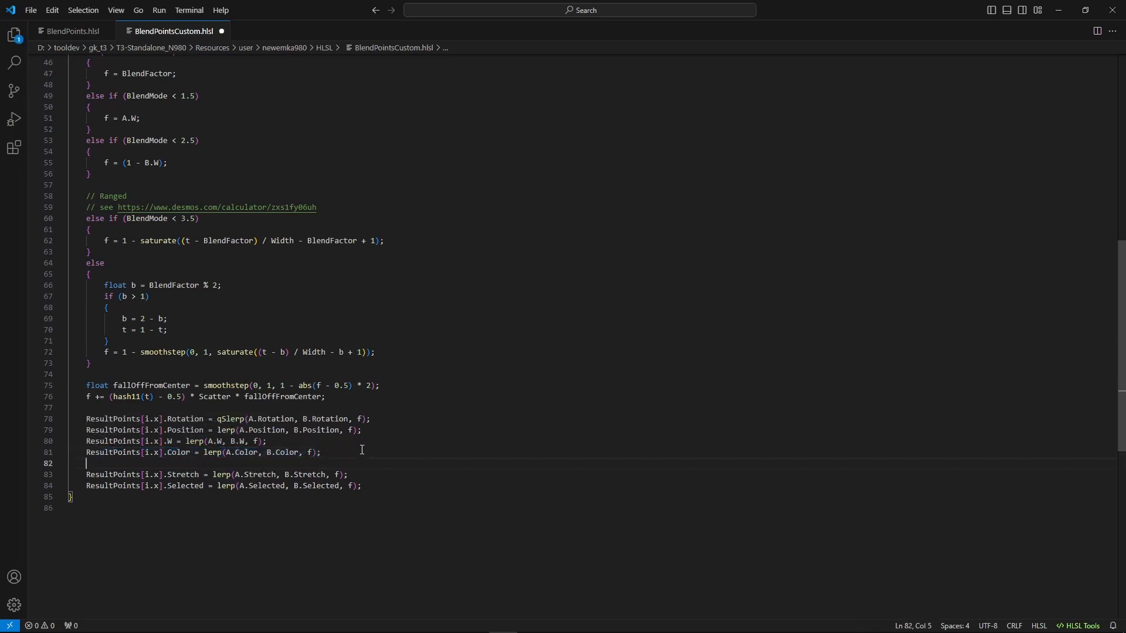
type("ResultPoints[i.x].Color = lerp(A.Color, B.Color, f);")
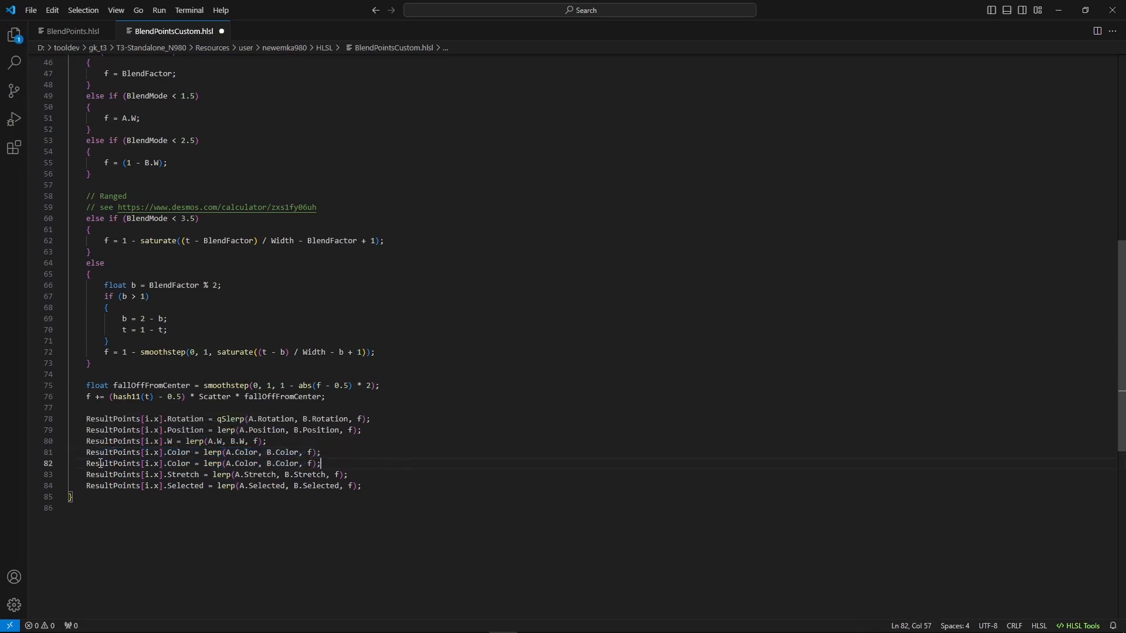
type("//")
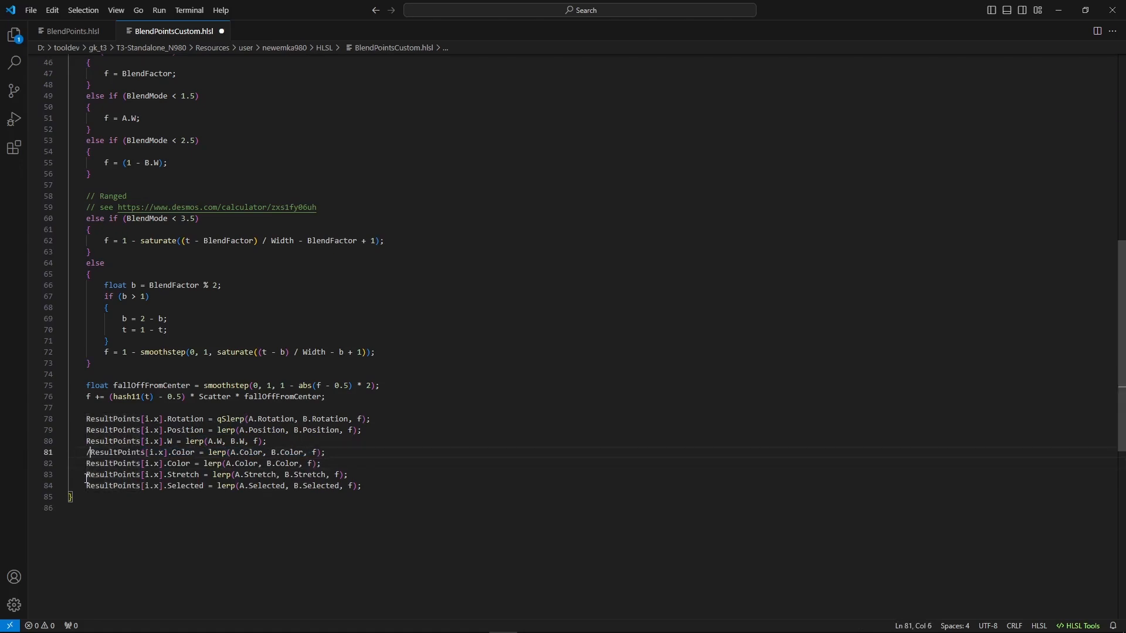
Step: Change the duplicated line to ResultPoints[i.x].Color = A.Color;, save the shader, and switch back to T3
left_click_drag(227, 463, 206, 462)
key("BackSpace")
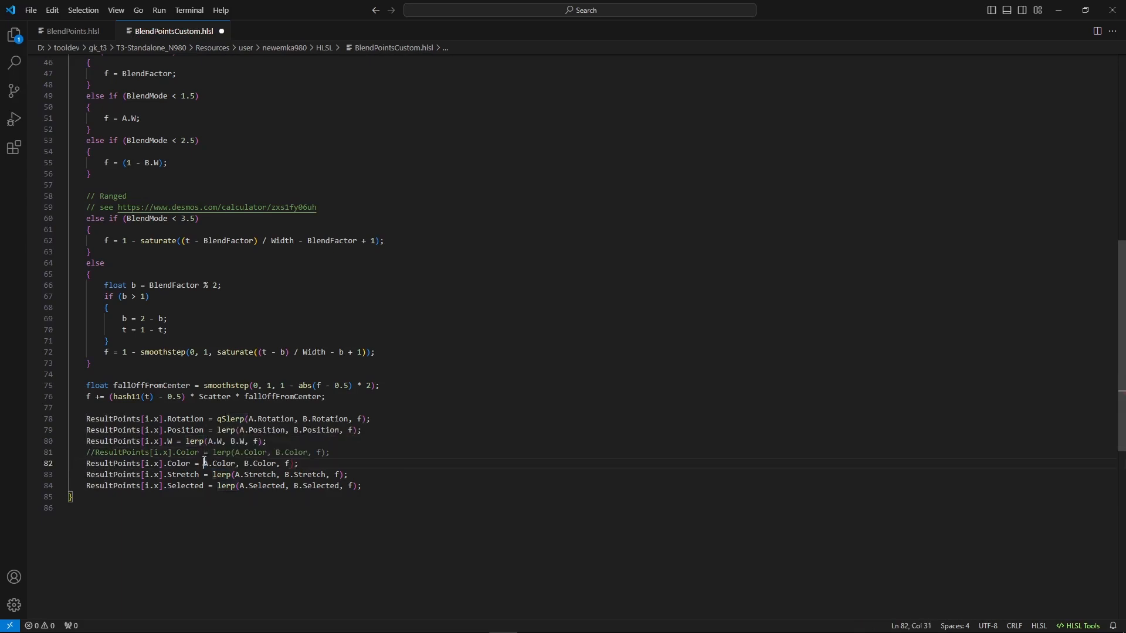
left_click_drag(237, 463, 255, 464)
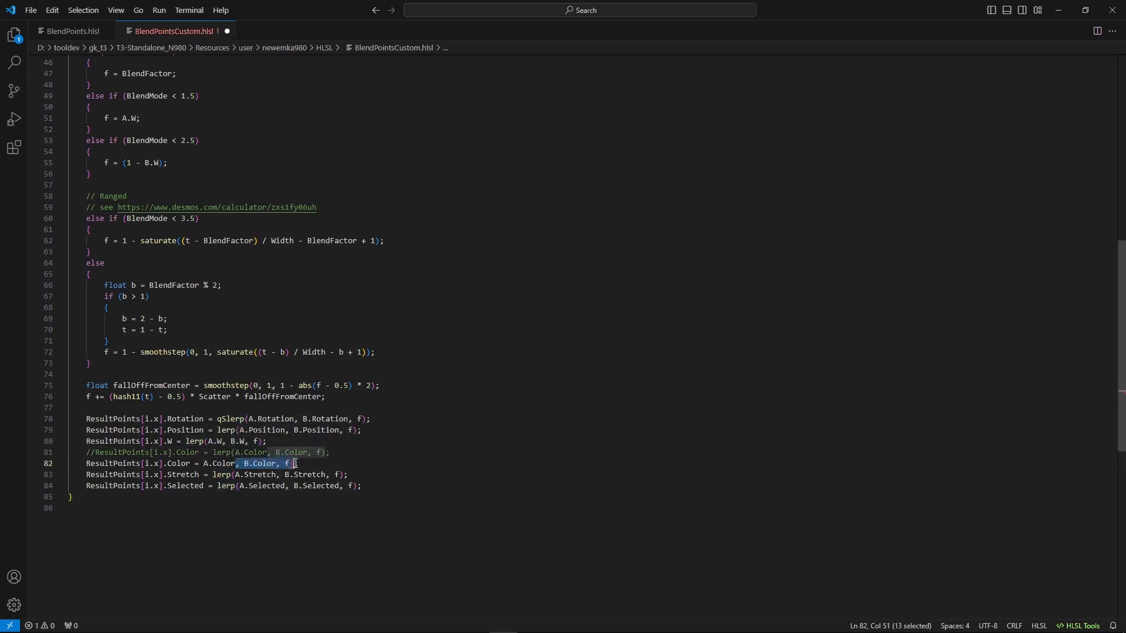
key("BackSpace")
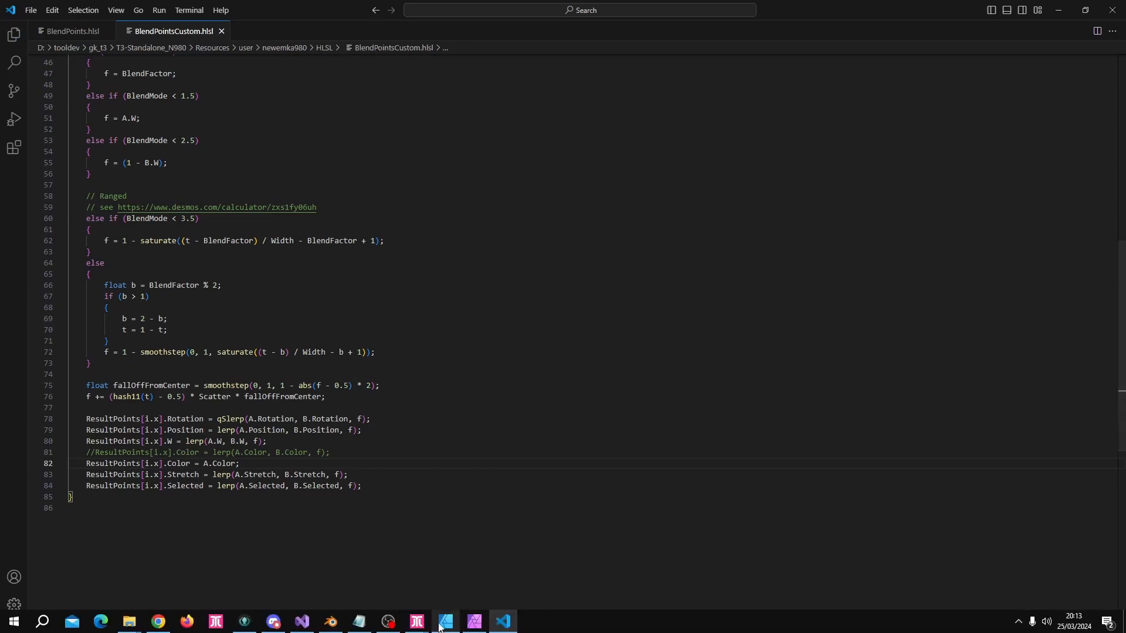
mouse_move(417, 620)
left_click(467, 574)
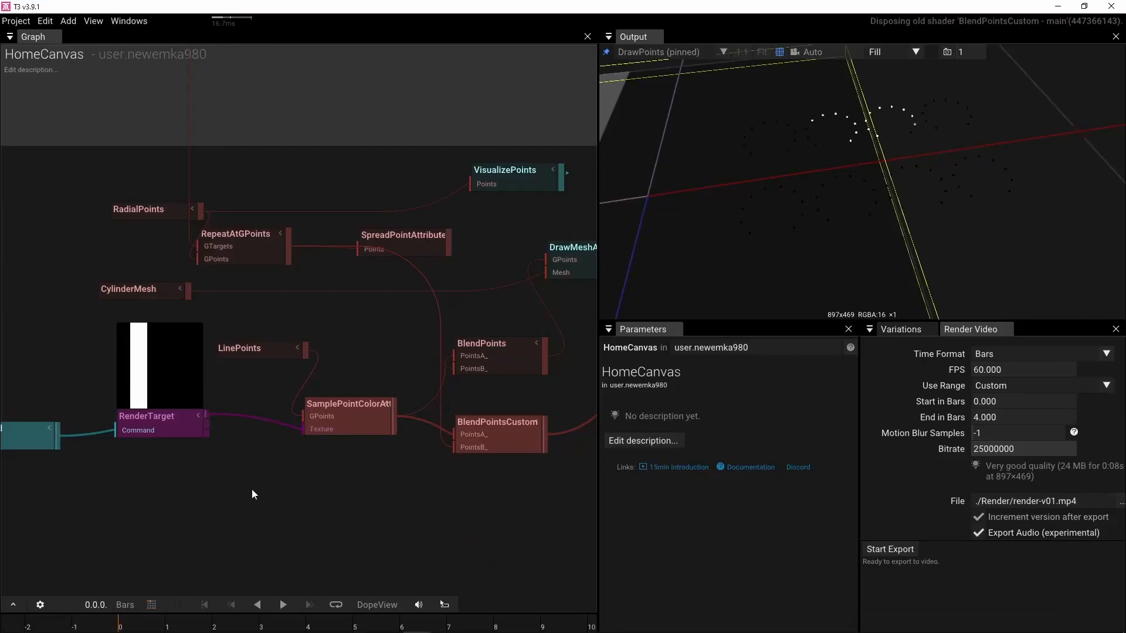
Step: Set the Layer2d stripe's X position to -1.190 and turn off the grid and gizmos in the output view
right_click_drag(119, 452, 222, 460)
left_click(88, 441)
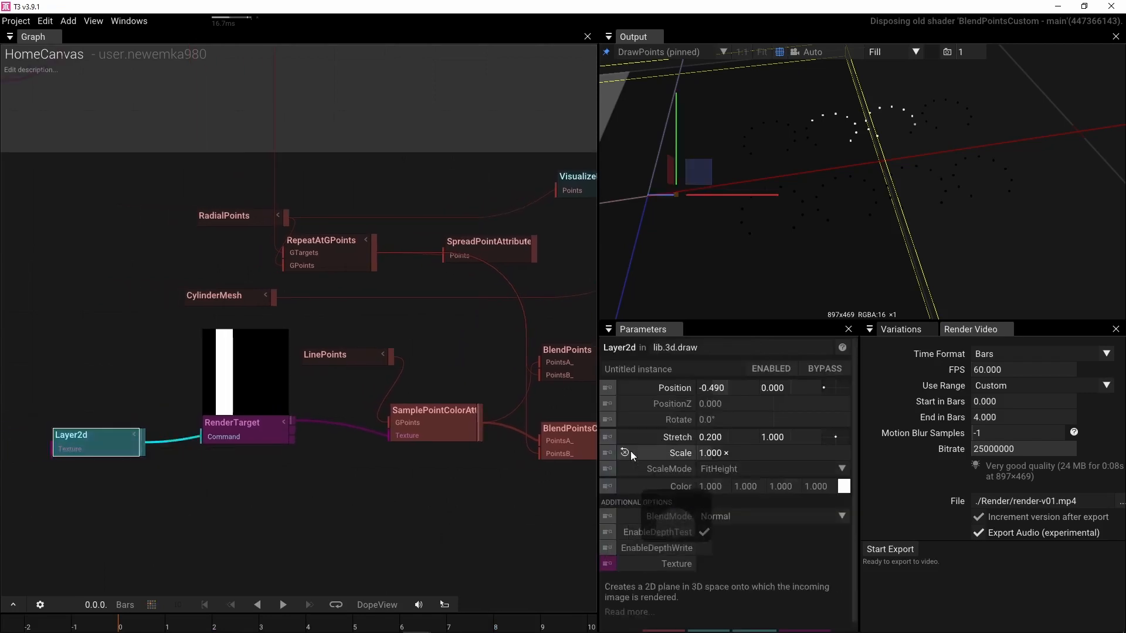
left_click_drag(726, 384, 557, 373)
left_click(778, 52)
Step: Delete the original BlendPoints and feed BlendPointsCustom into the GPoints input of DrawMeshAtPoints
right_click_drag(445, 493, 253, 495)
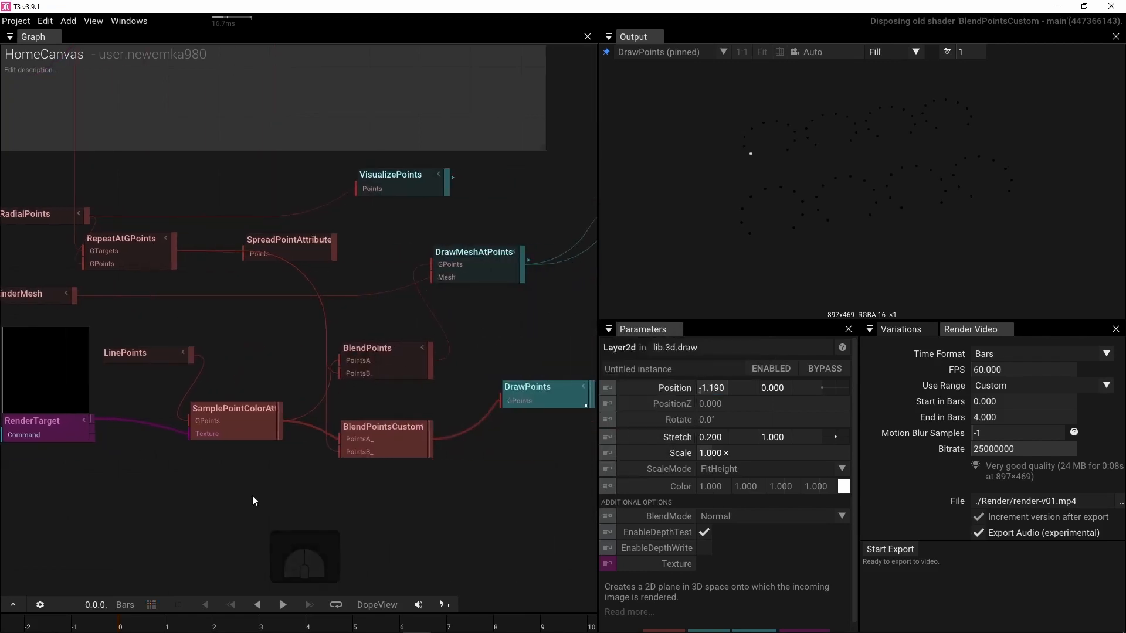
left_click(390, 373)
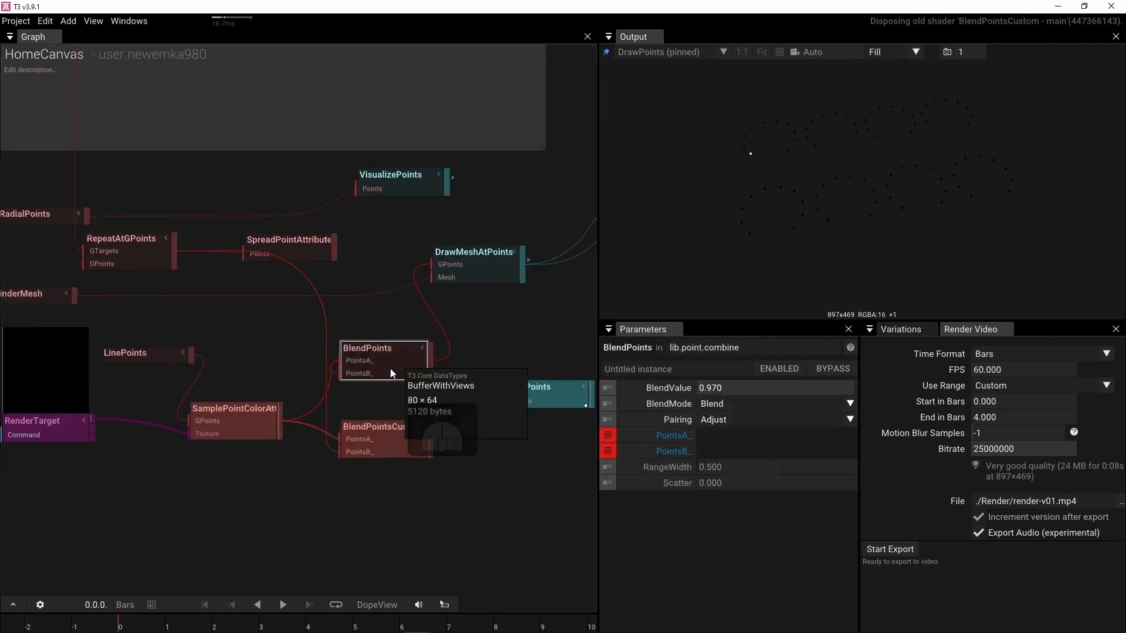
key("Delete")
left_click_drag(402, 421, 428, 265)
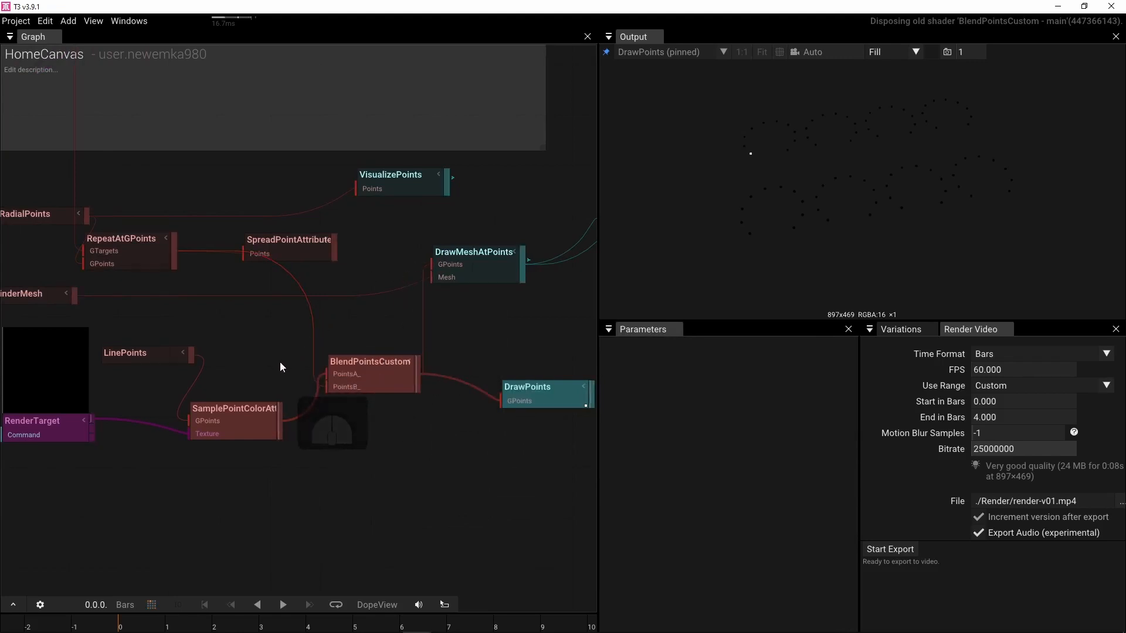
Step: Pin the final RenderTarget after the Camera to the output view
right_click_drag(498, 331, 167, 431)
scroll(168, 430, "down", 5)
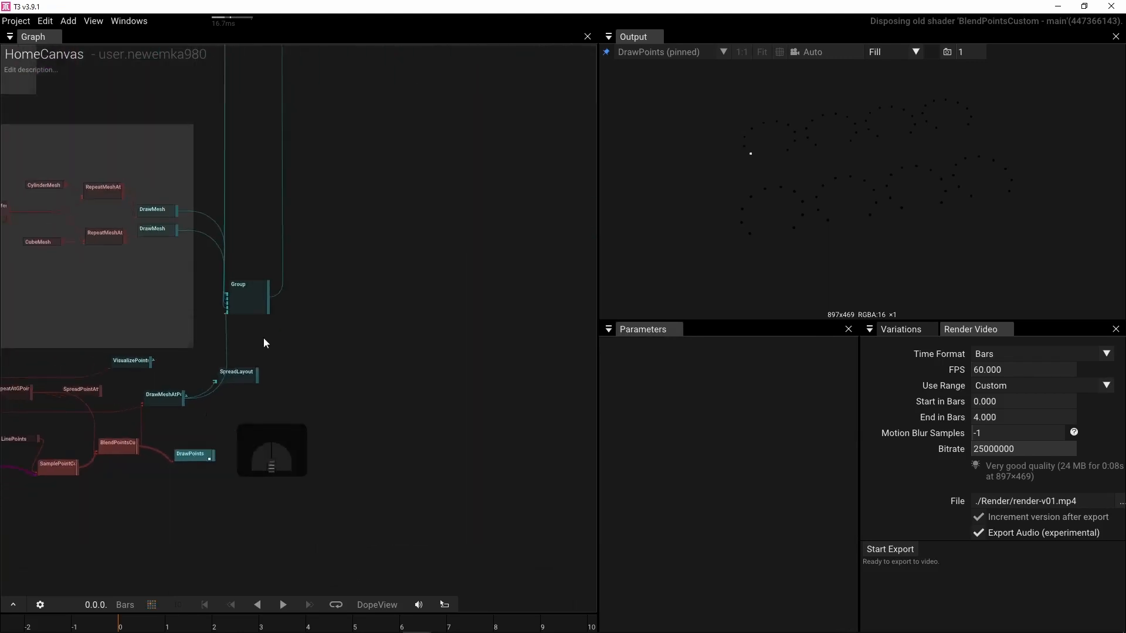
right_click_drag(293, 289, 306, 450)
right_click_drag(319, 207, 326, 287)
left_click(351, 235)
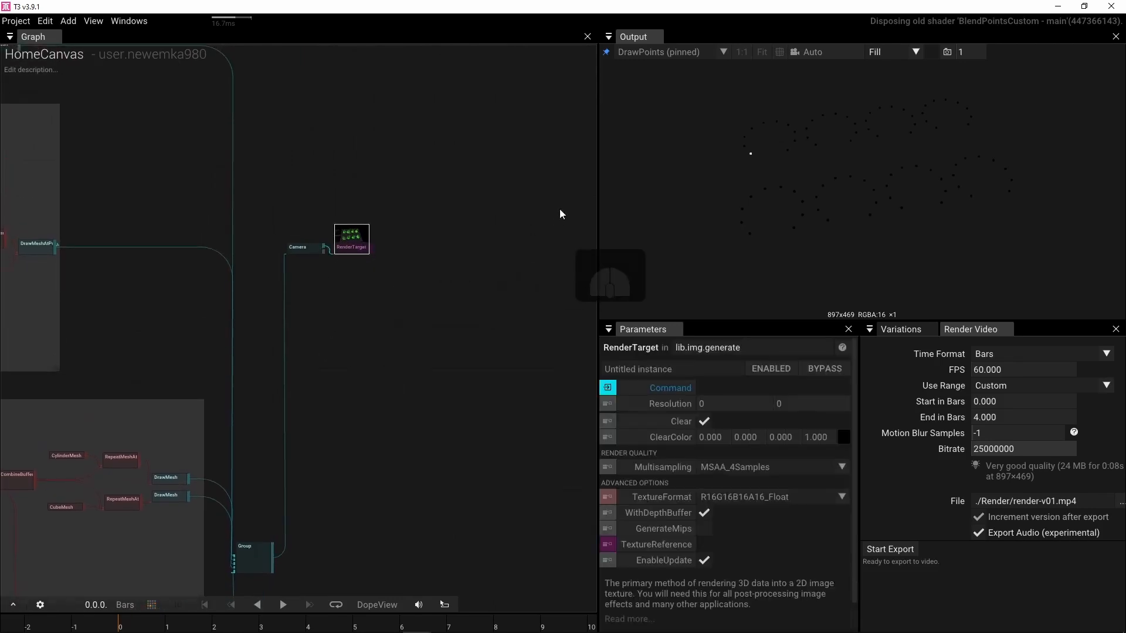
left_click(607, 53)
Step: Adjust the Layer2d stripe's X position to -1.230 against the rendered knobs
scroll(382, 355, "down", 6)
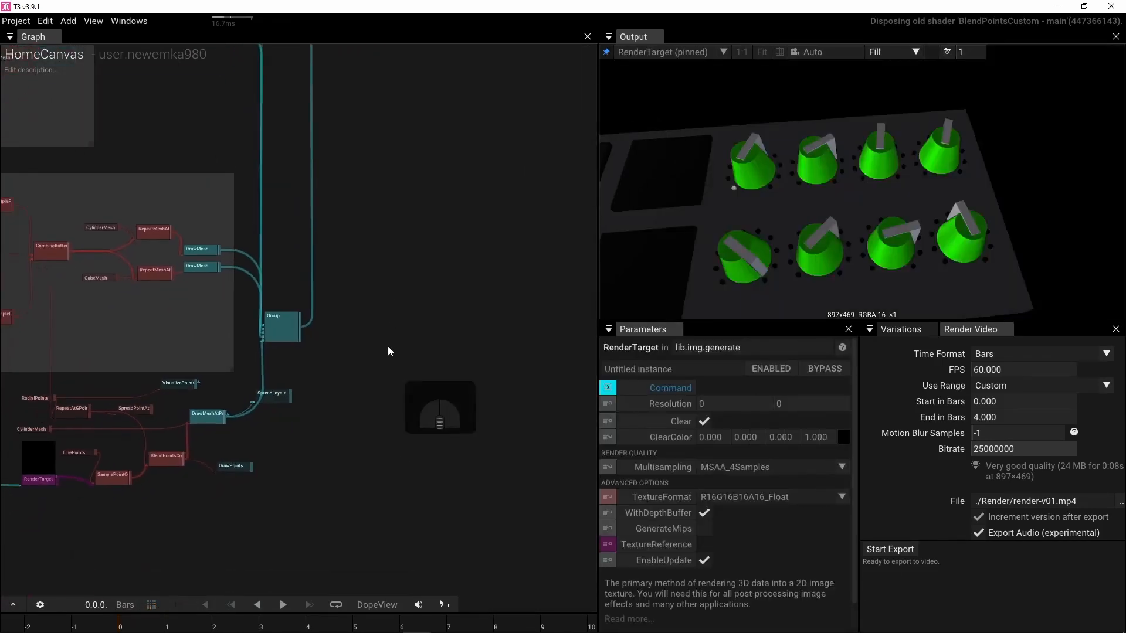
scroll(330, 428, "up", 7)
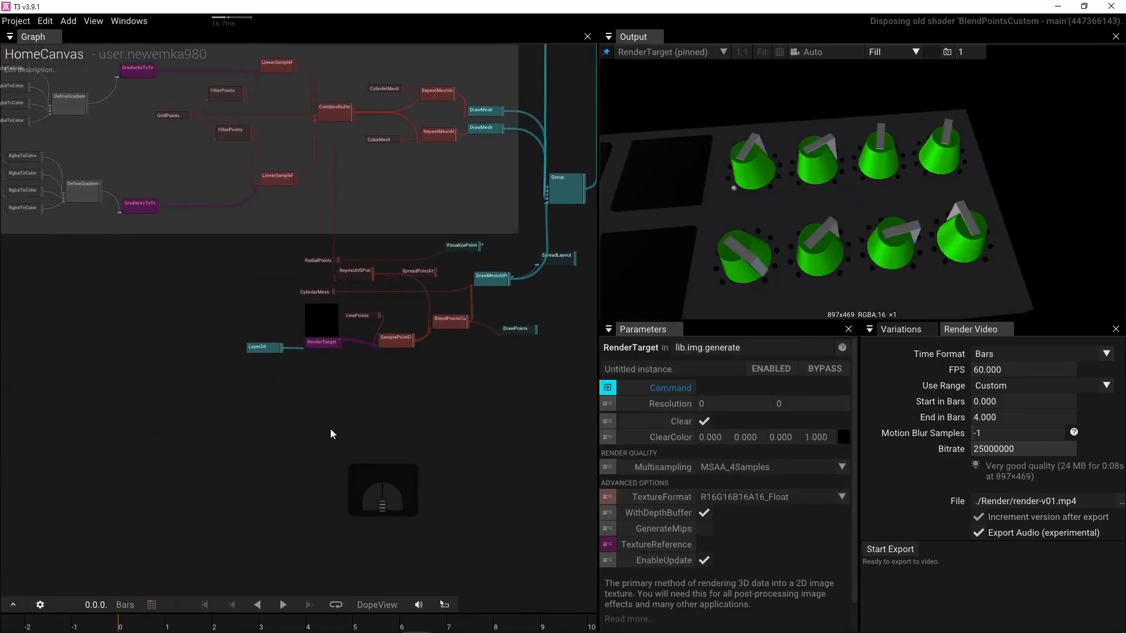
right_click_drag(327, 425, 308, 489)
left_click(198, 353)
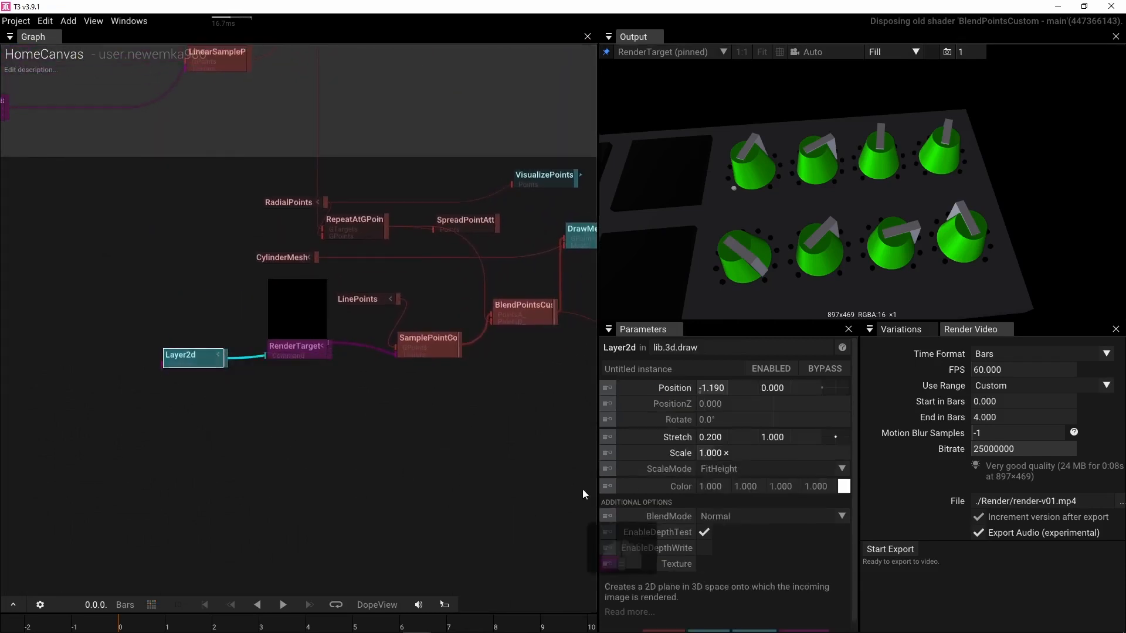
left_click_drag(720, 387, 781, 368)
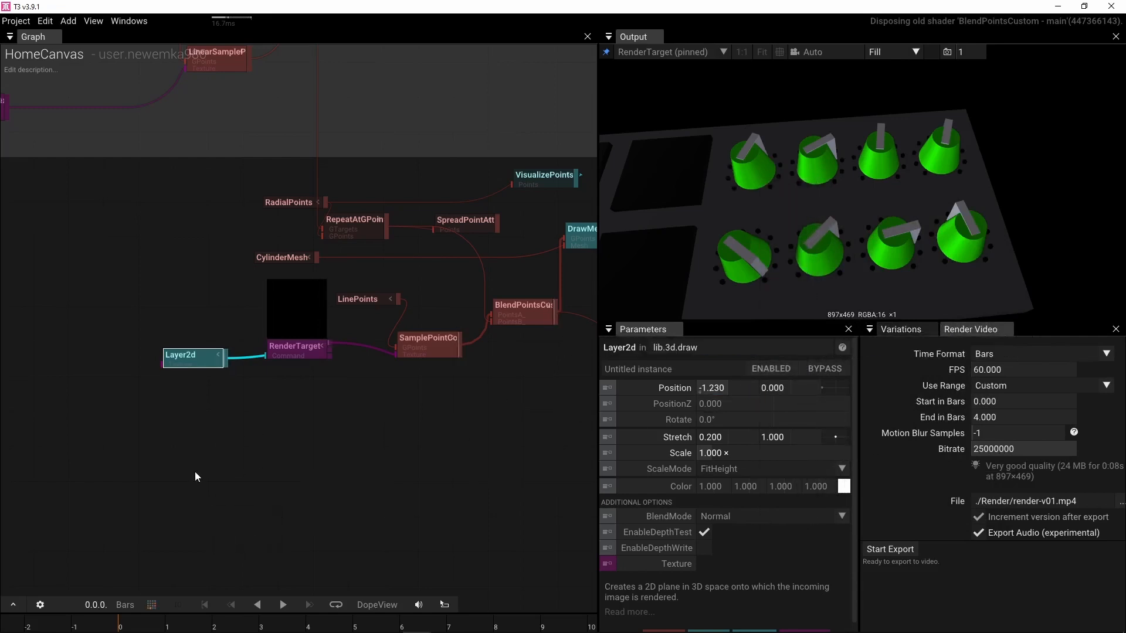
Step: Add a QuadMesh operator in the empty graph area below Layer2d
left_click(294, 350)
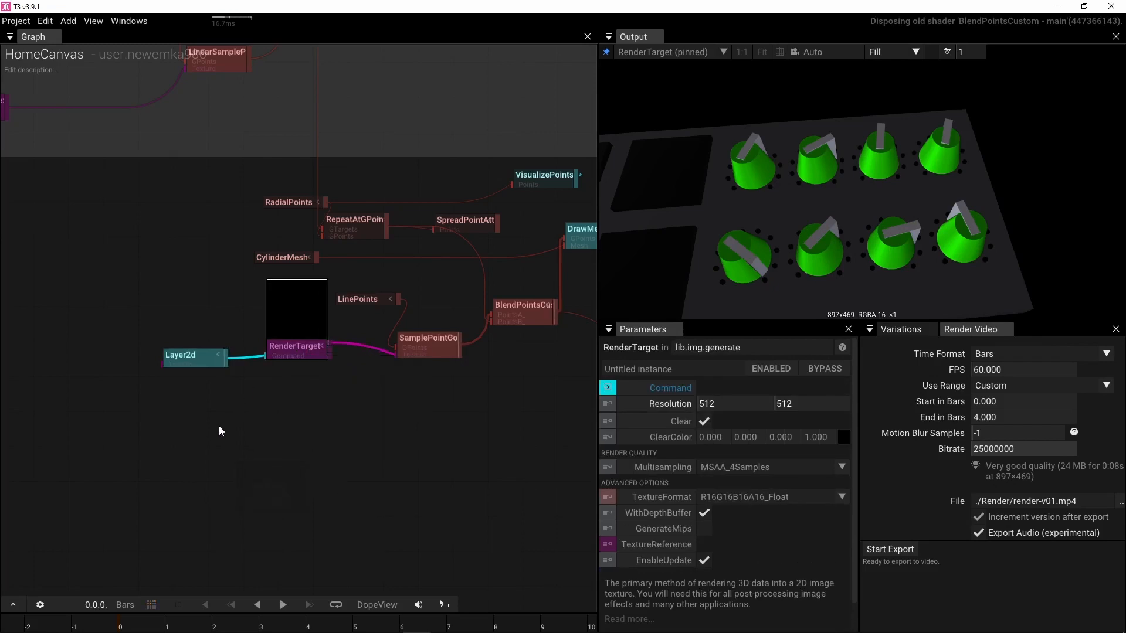
right_click_drag(183, 439, 262, 452)
left_click(209, 443)
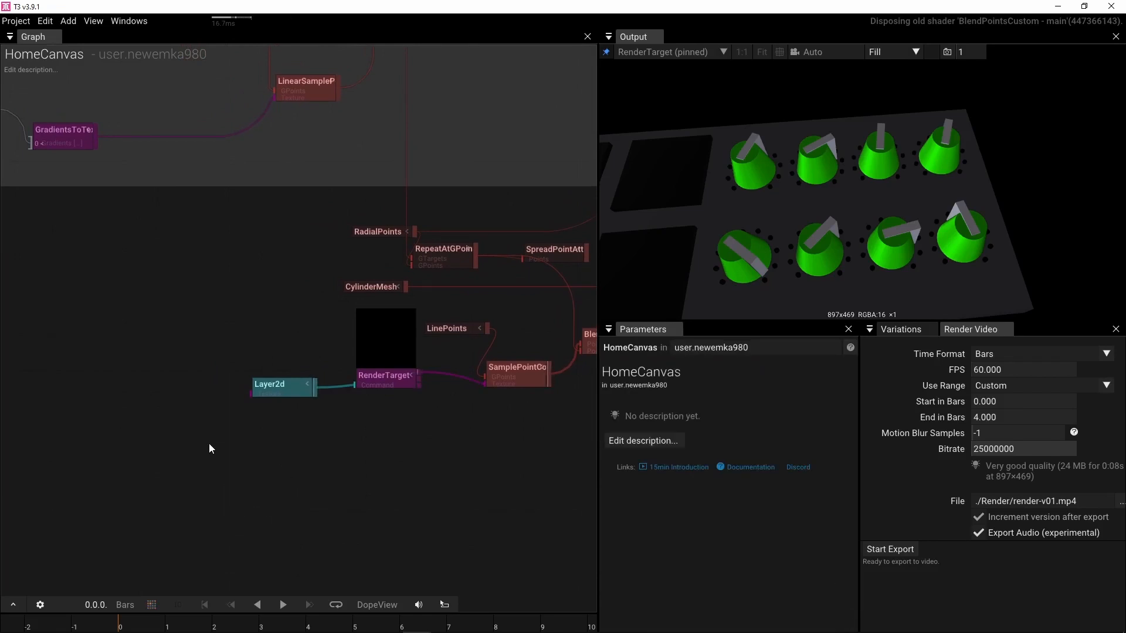
key("Tab")
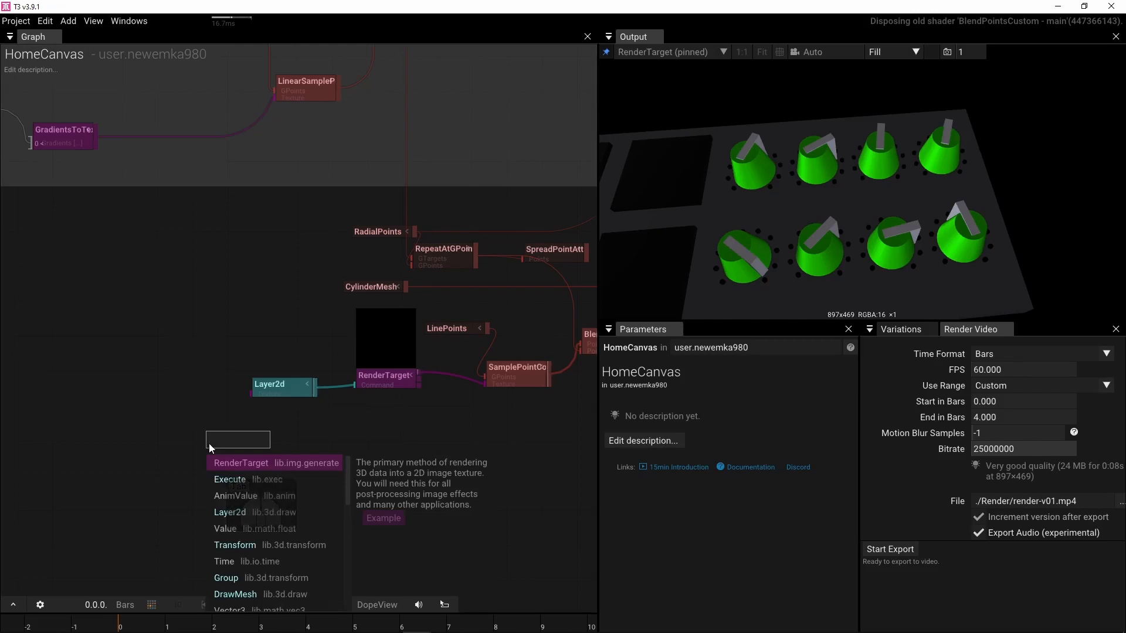
type("ua")
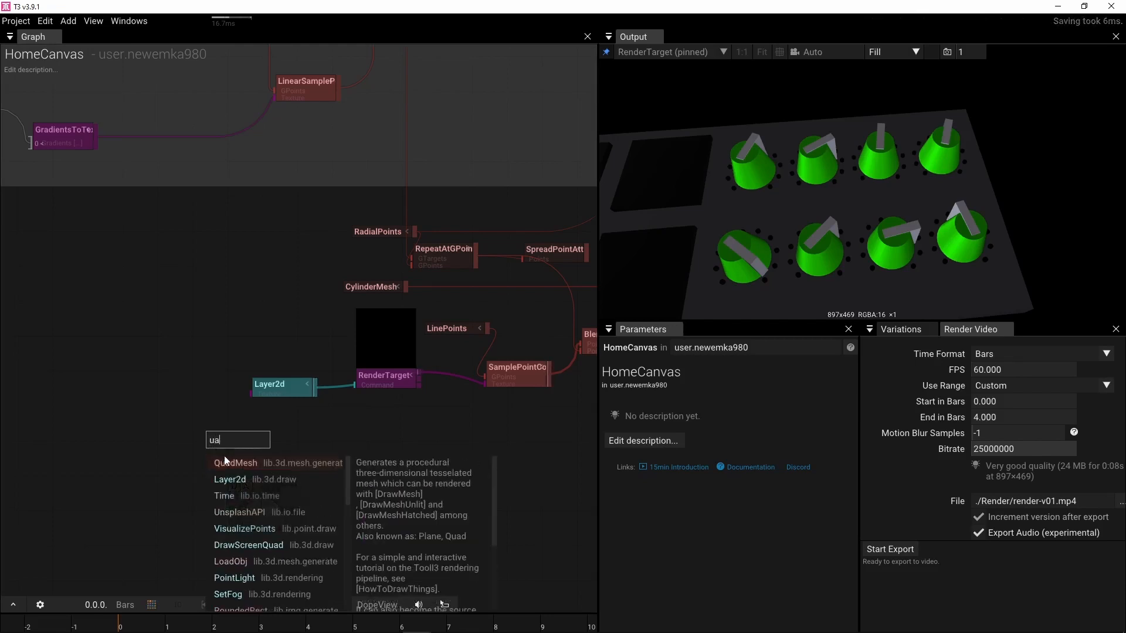
left_click(230, 462)
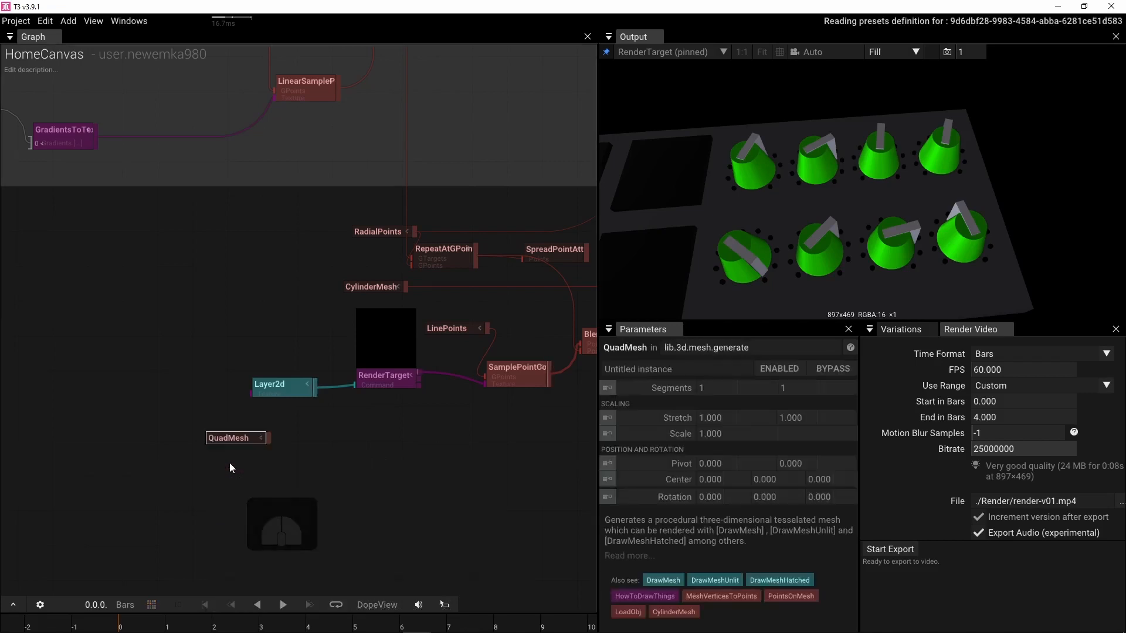
Step: Feed QuadMesh into a new DrawMeshUnlit and connect that to the stripe RenderTarget's Command input in place of Layer2d
left_click(276, 387)
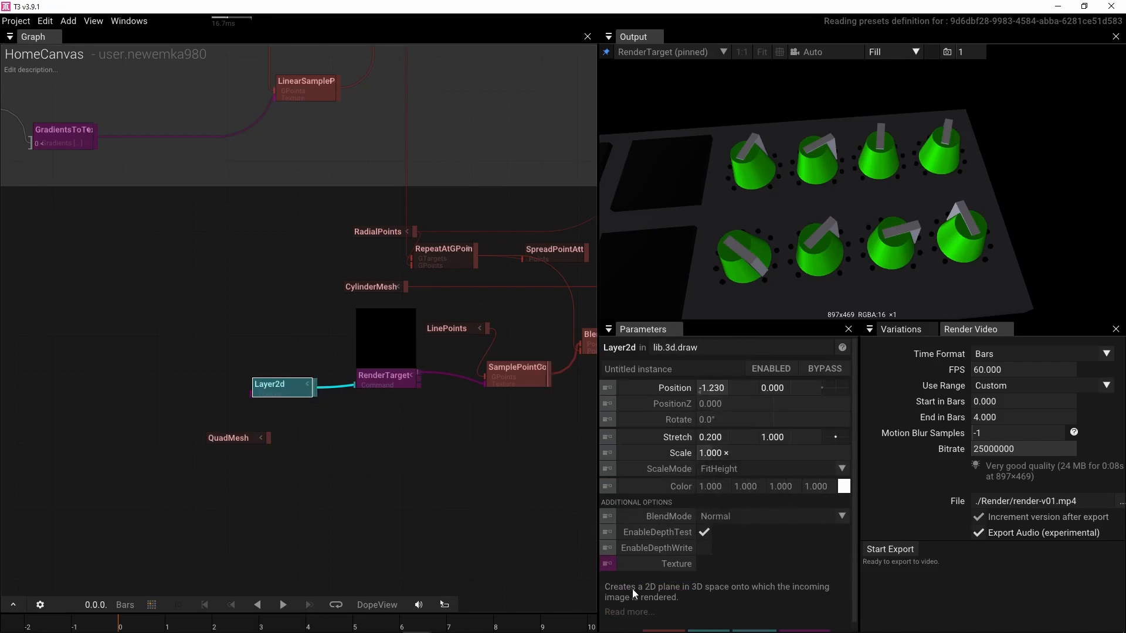
scroll(294, 449, "up", 3)
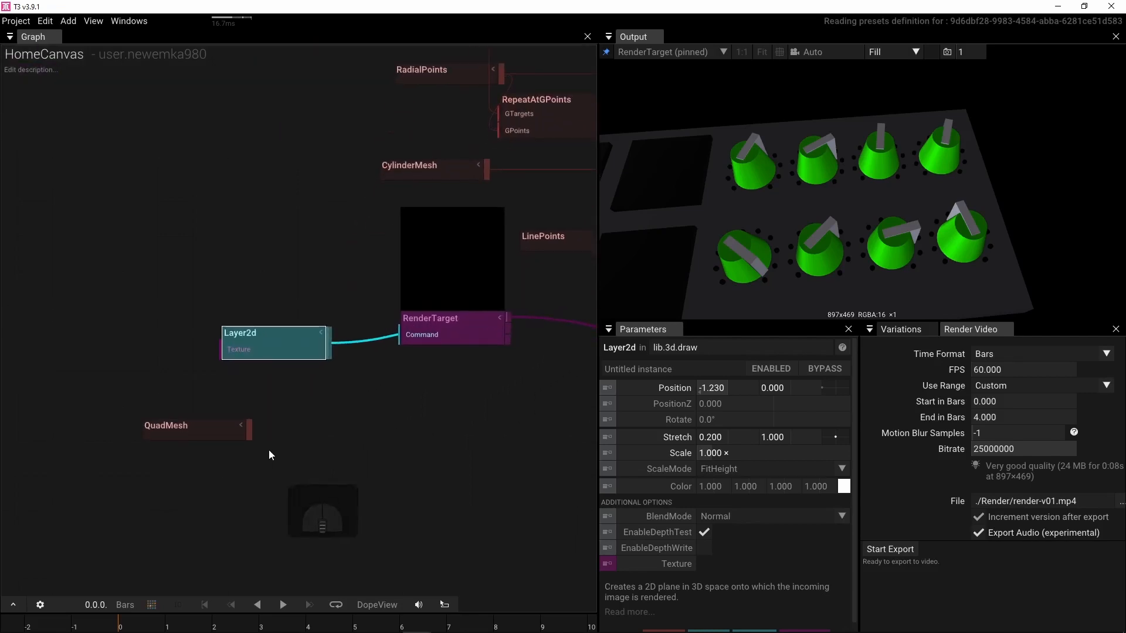
mouse_move(252, 428)
left_click_drag(252, 428, 305, 434)
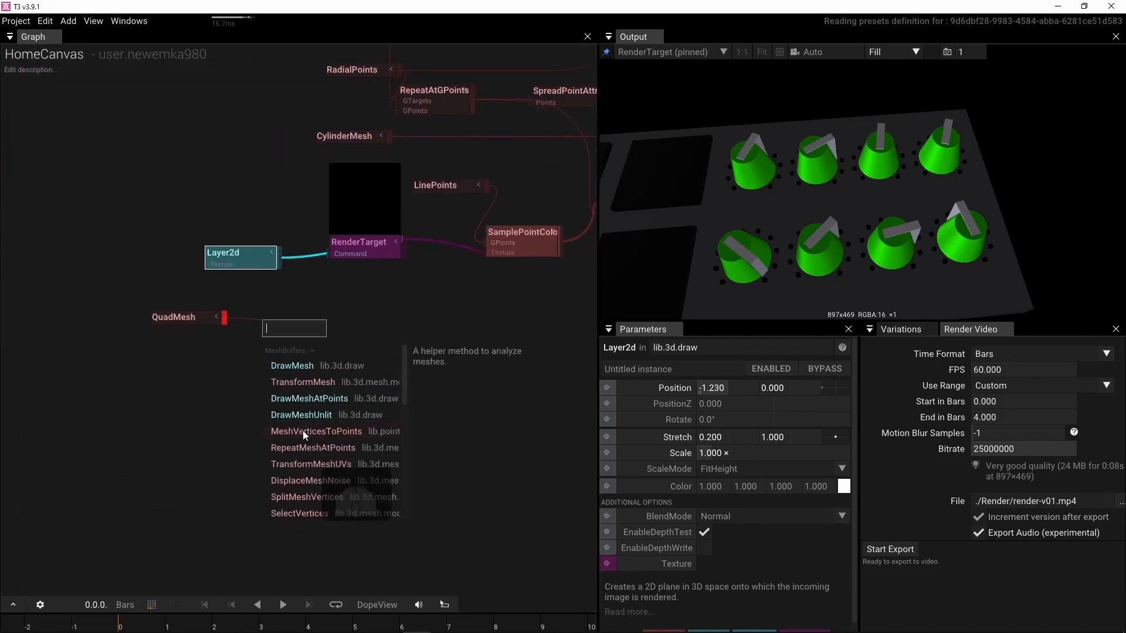
key("Return")
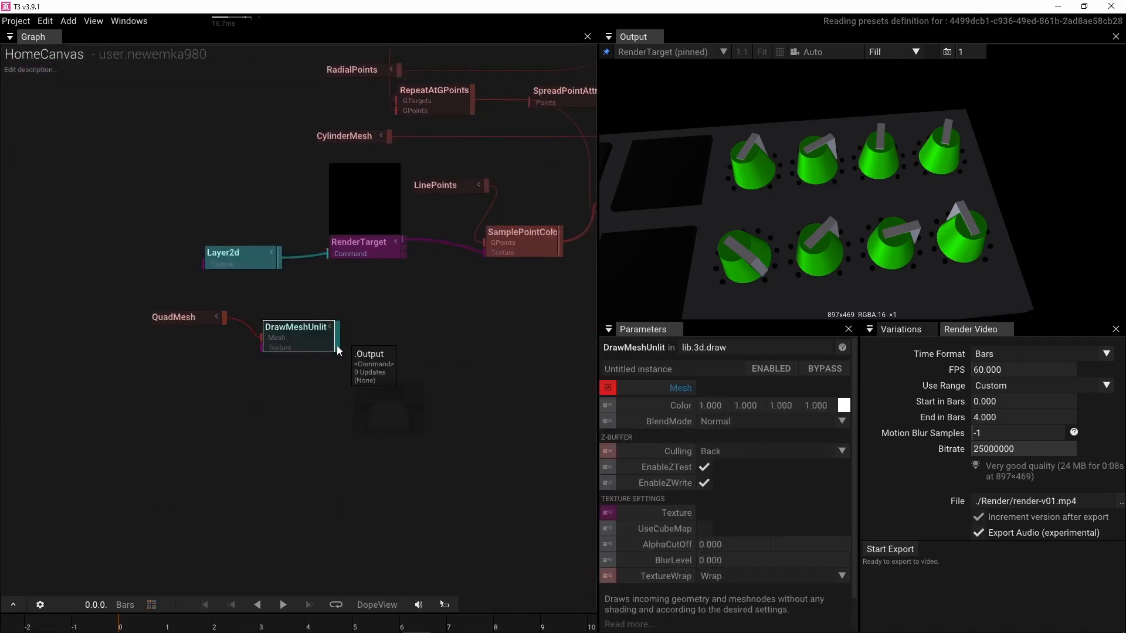
left_click_drag(338, 335, 327, 254)
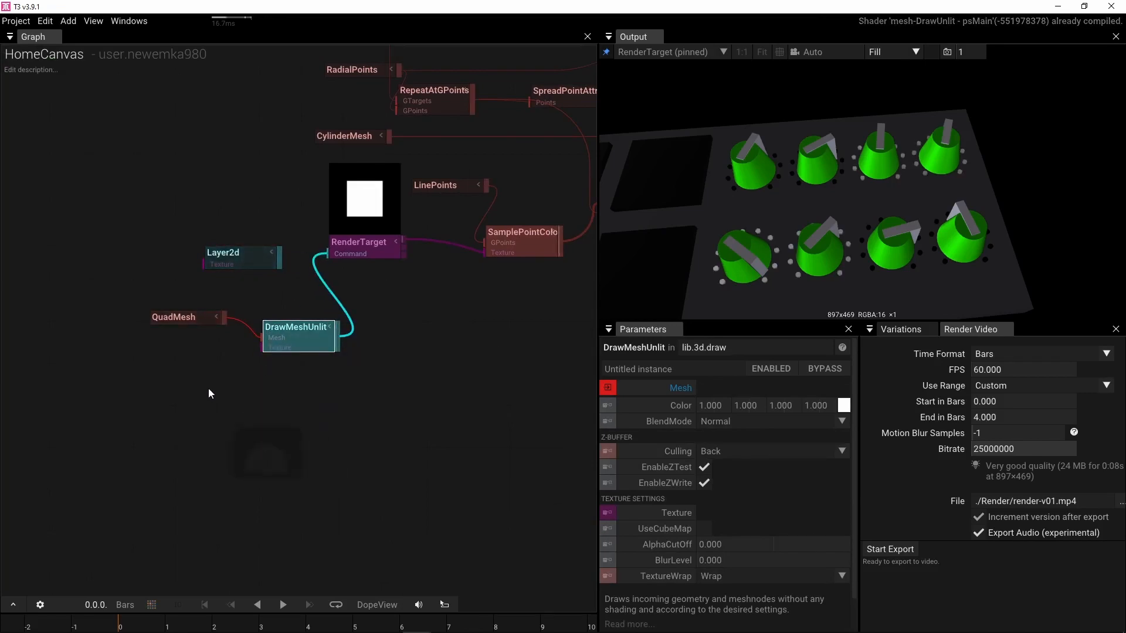
mouse_move(187, 322)
left_click_drag(186, 322, 164, 378)
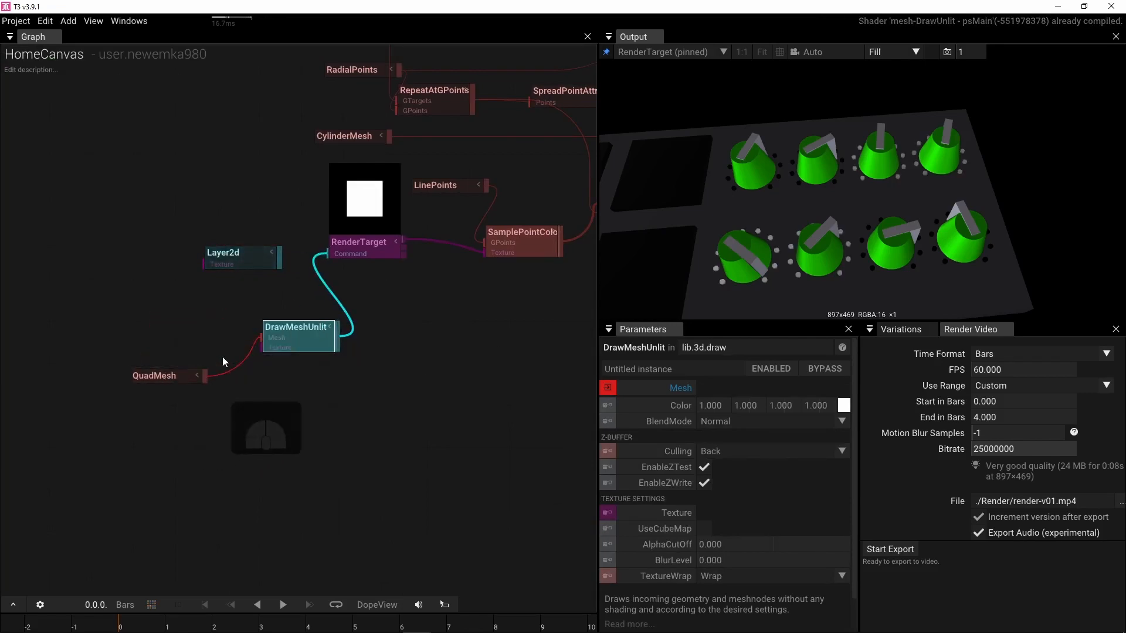
right_click_drag(216, 301, 308, 300)
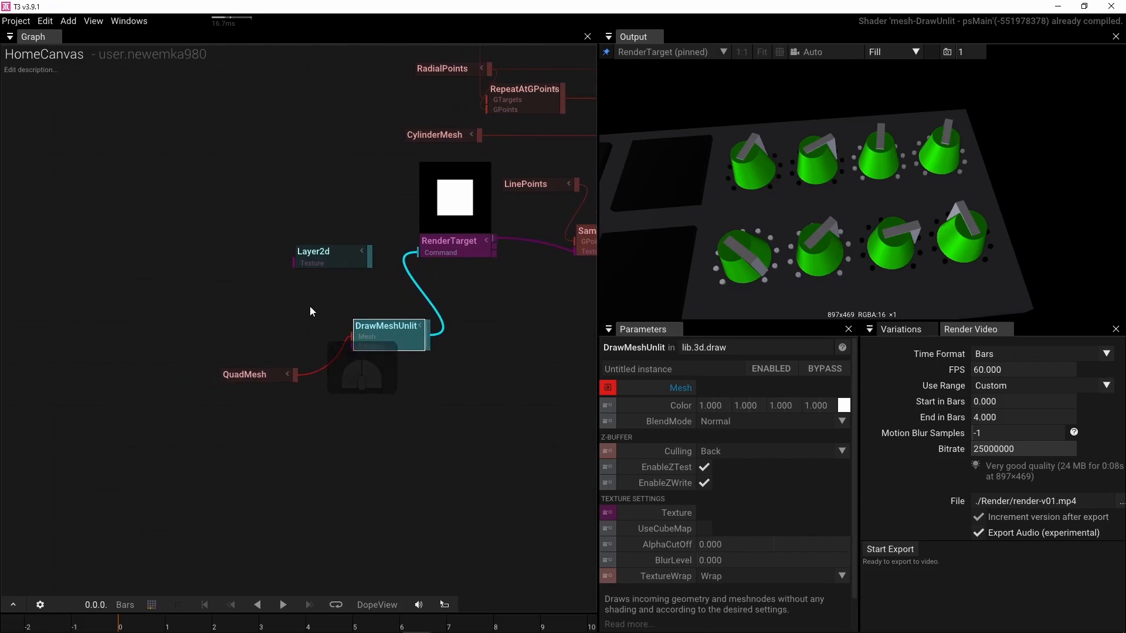
Step: Set the QuadMesh's Stretch to 1/8 (0.125) in X and 2 in Y
left_click(233, 377)
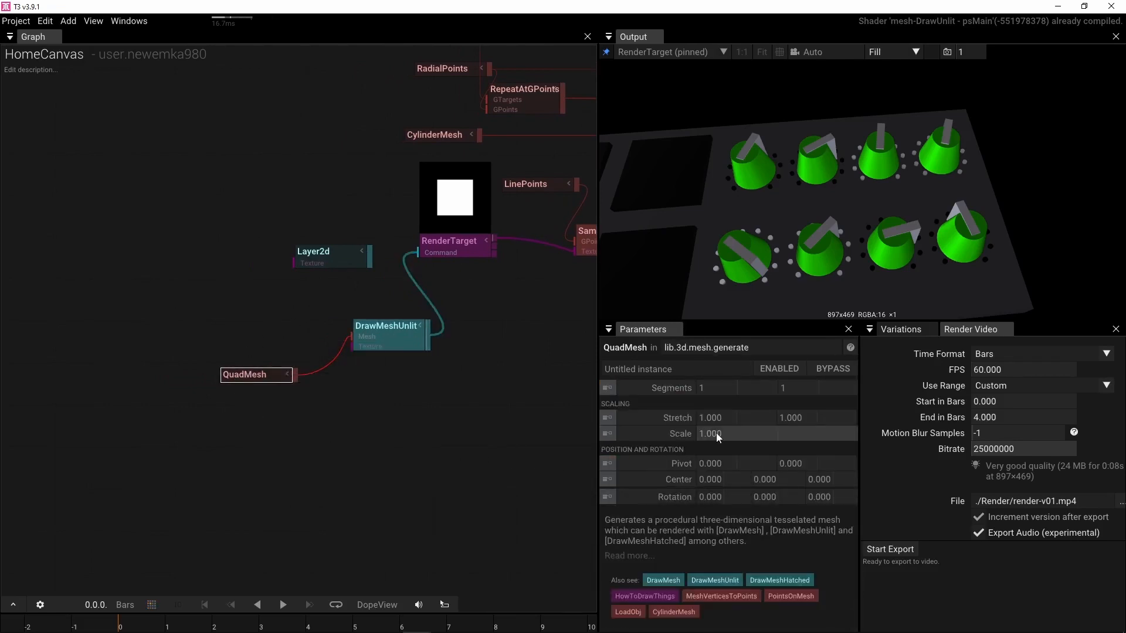
left_click(734, 424)
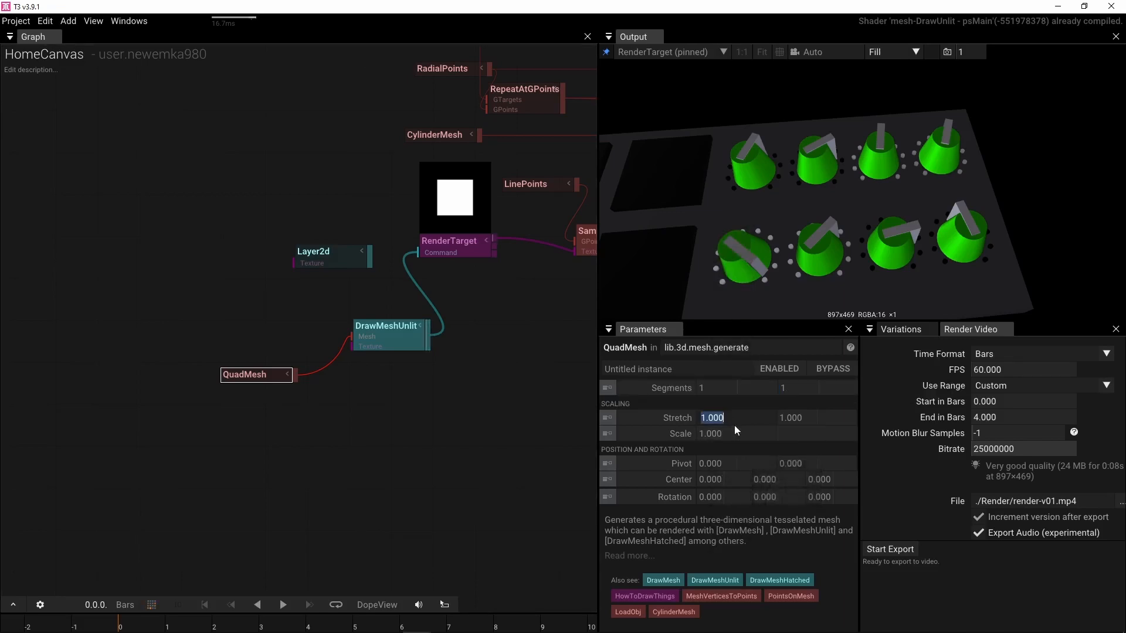
left_click(736, 420)
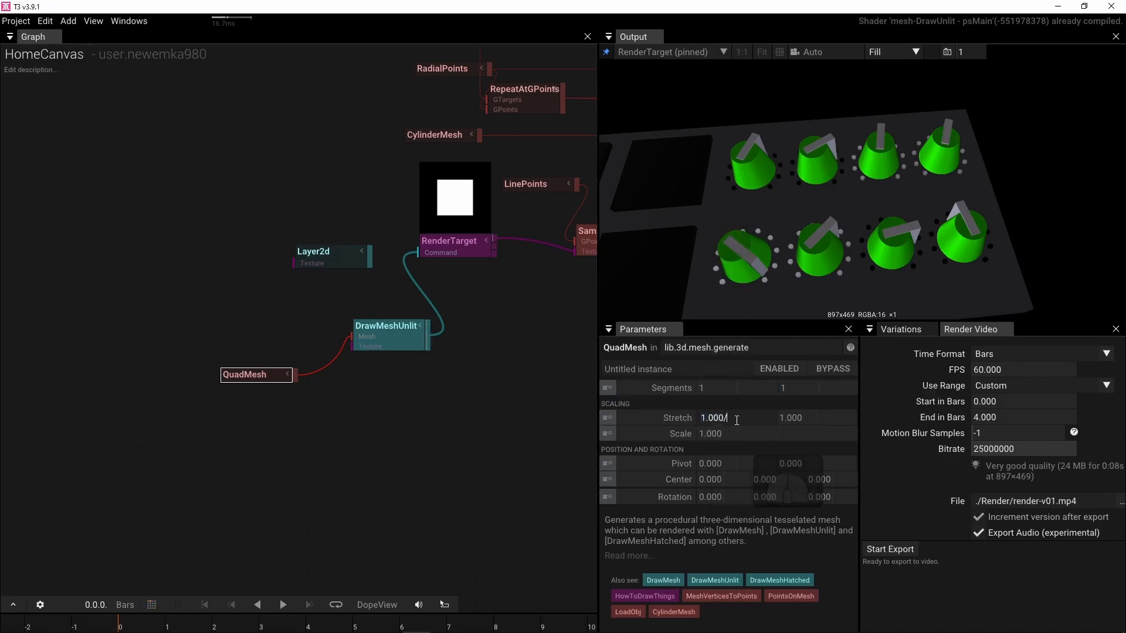
type("/2")
key("BackSpace")
type("8")
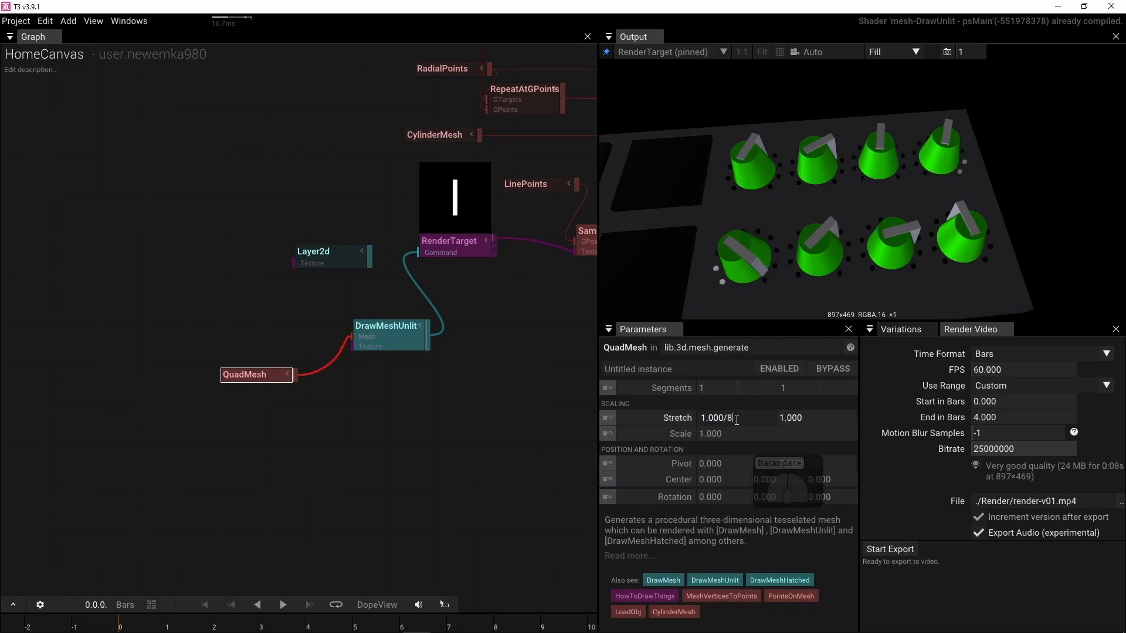
key("Return")
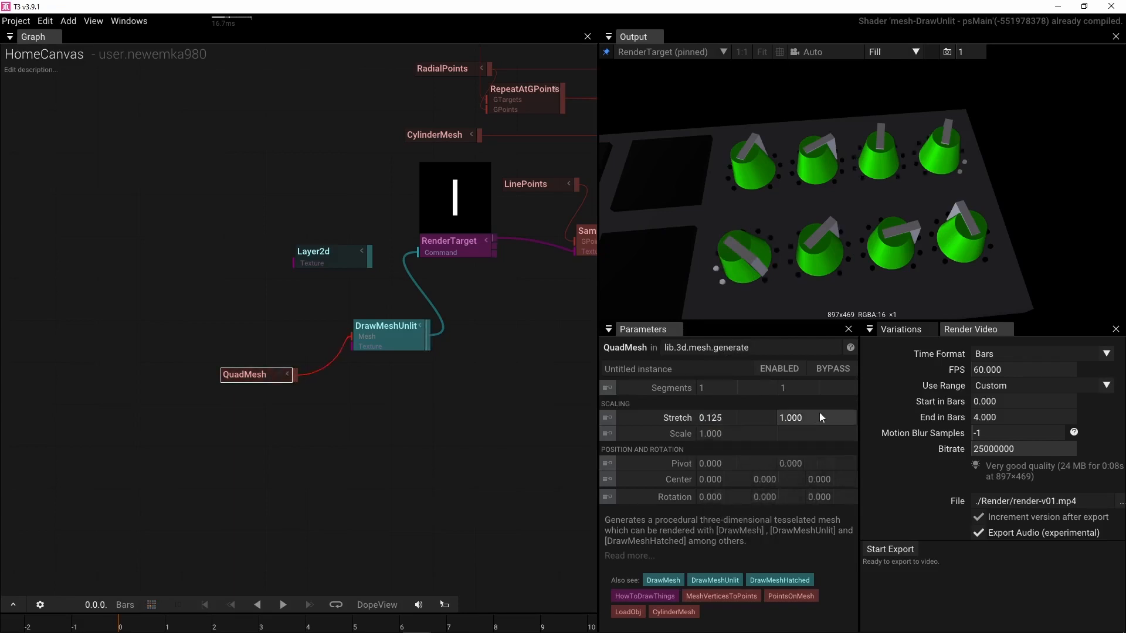
left_click(801, 416)
type("2")
key("Return")
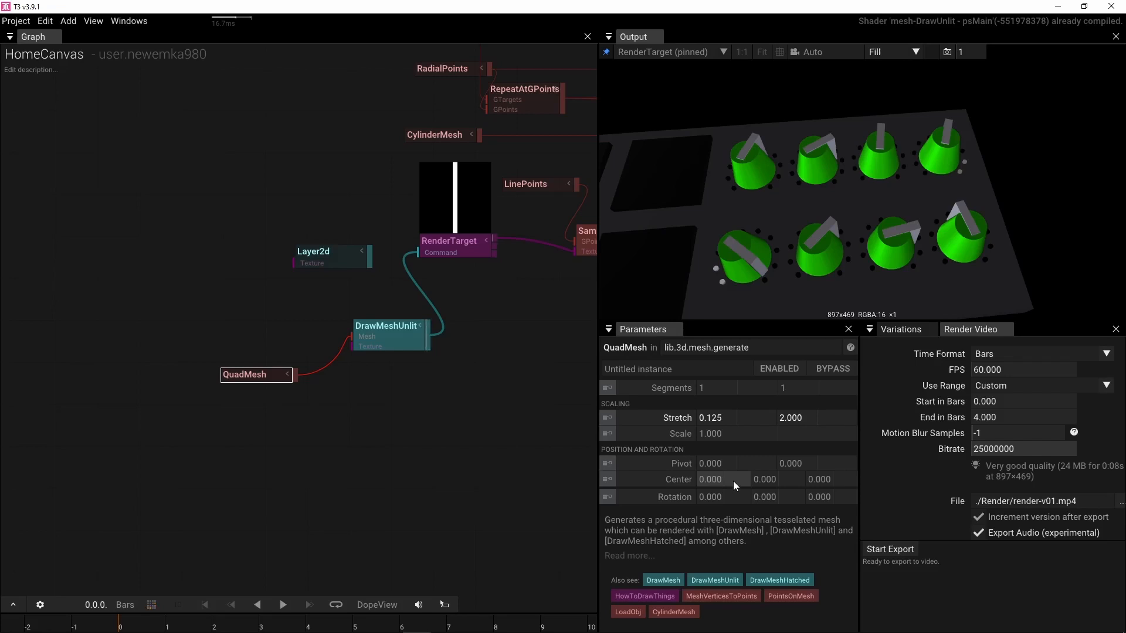
Step: Set the QuadMesh's Center X to half its stretch width, 0.125/2
left_click(741, 420)
key("ctrl+c")
left_click(726, 480)
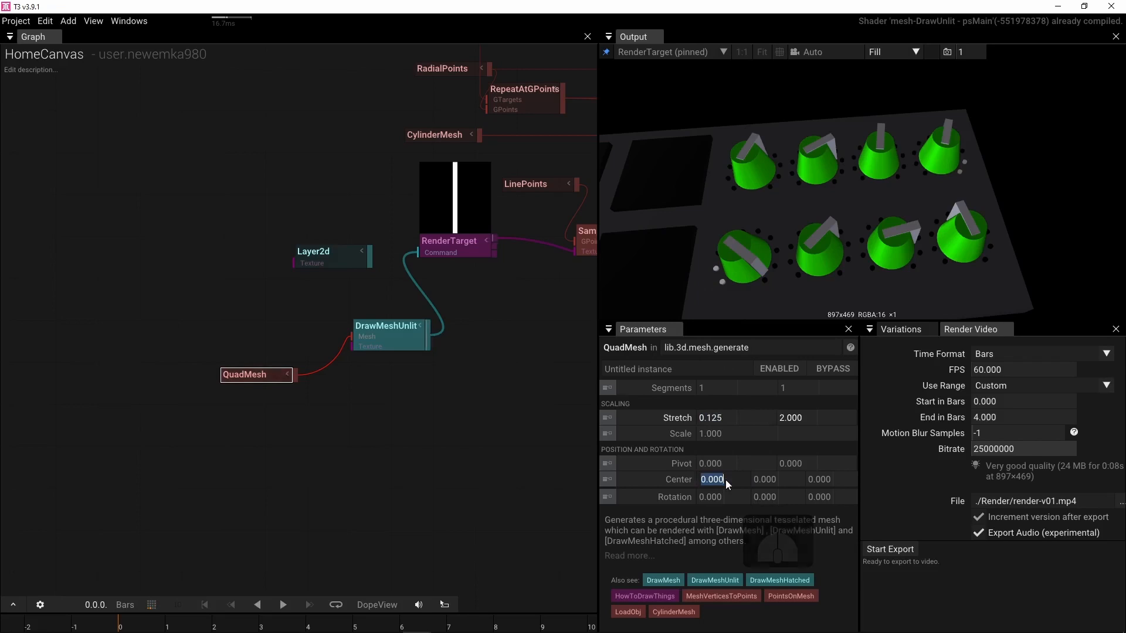
key("ctrl+v")
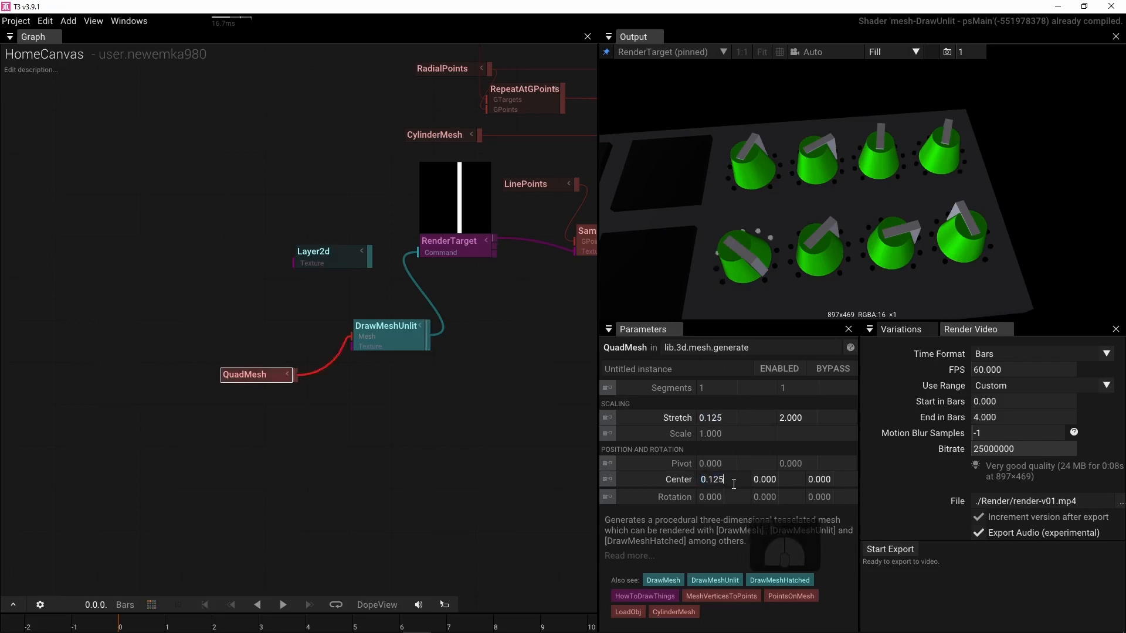
type("/")
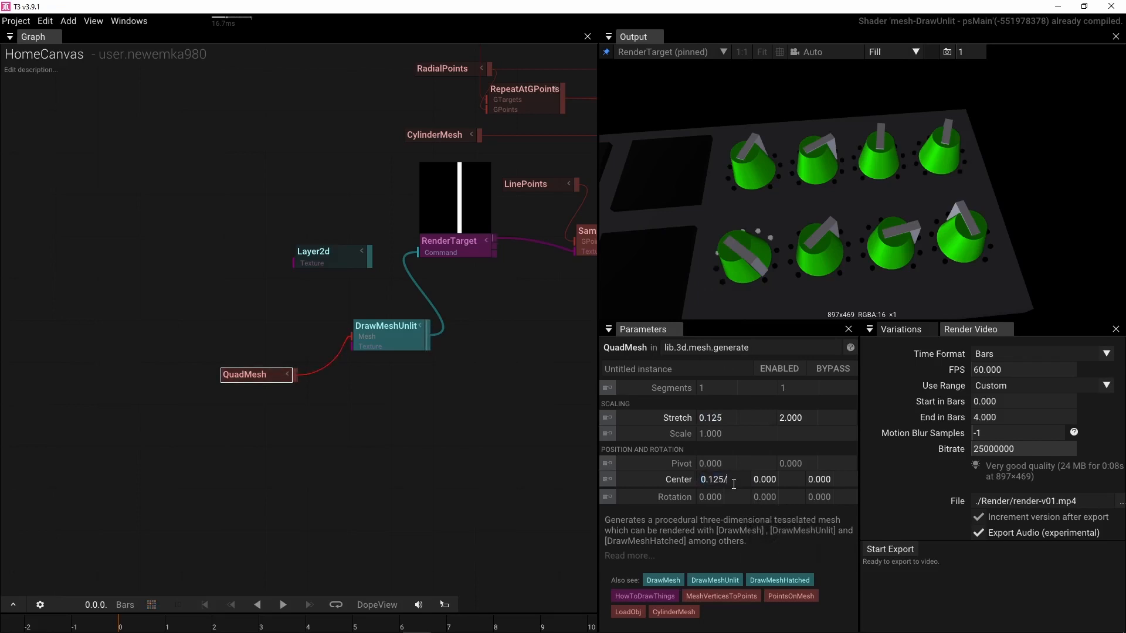
type("2")
key("Return")
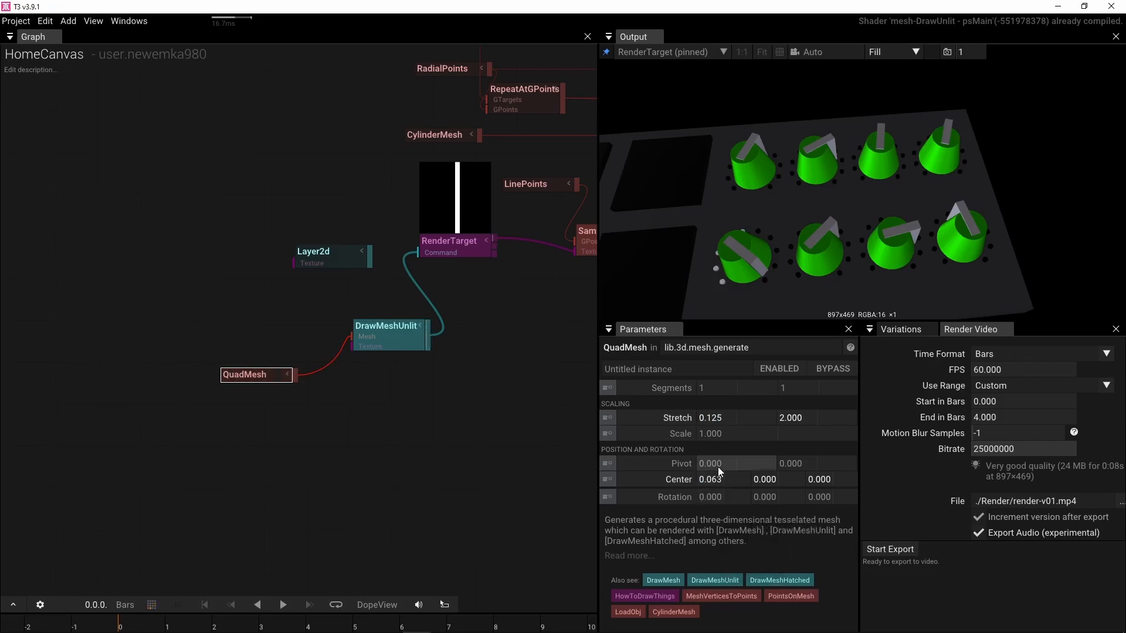
Step: Try shifting the stripe with a Pivot X of -8.000 and narrowing its Stretch X to 0.050
left_click_drag(723, 465, 193, 462)
left_click_drag(719, 463, 593, 410)
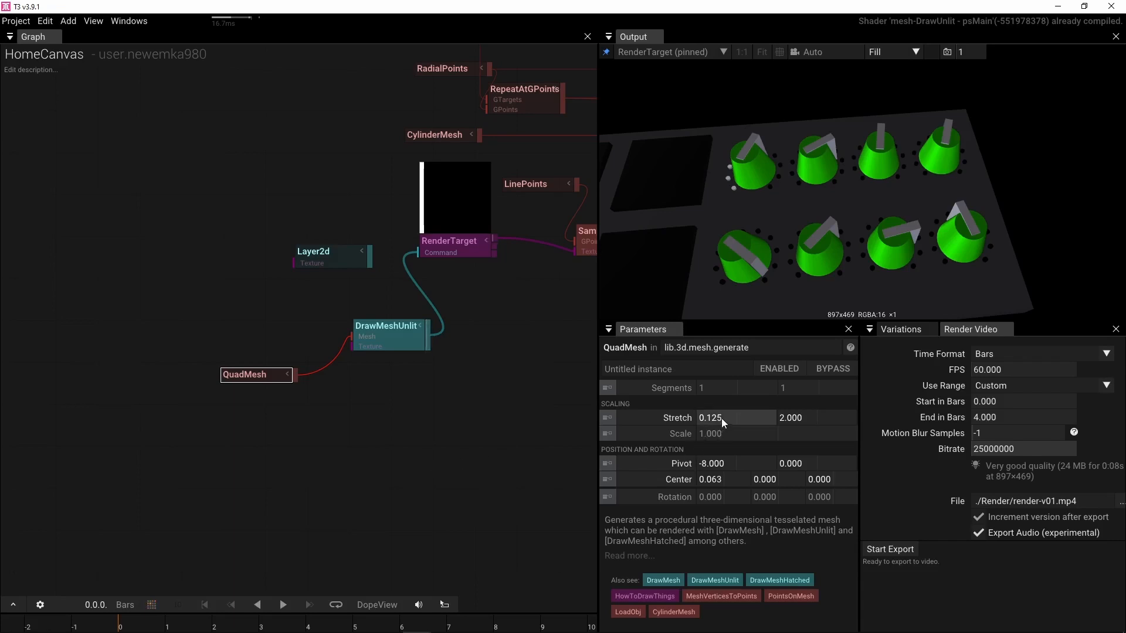
mouse_move(721, 417)
left_mouse_down()
mouse_move(750, 418)
mouse_move(660, 417)
mouse_move(719, 414)
mouse_move(705, 417)
left_mouse_up()
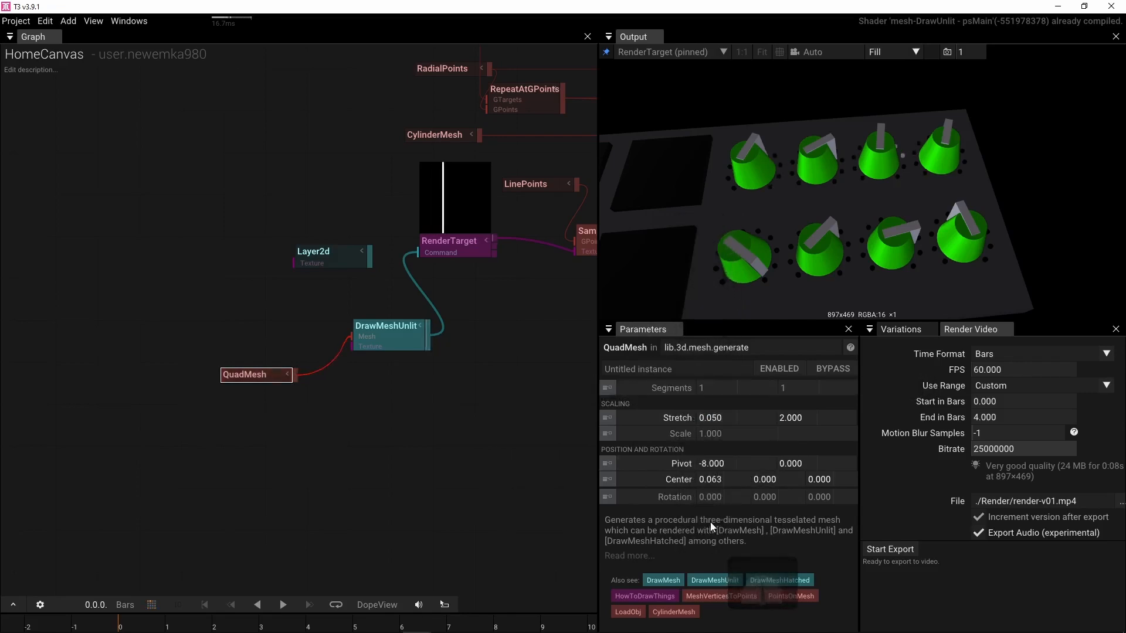
Step: Reset the QuadMesh's Pivot, Center and Stretch to defaults, including a trial Stretch X of 0.400
left_click(622, 465)
left_click(623, 477)
left_click(623, 418)
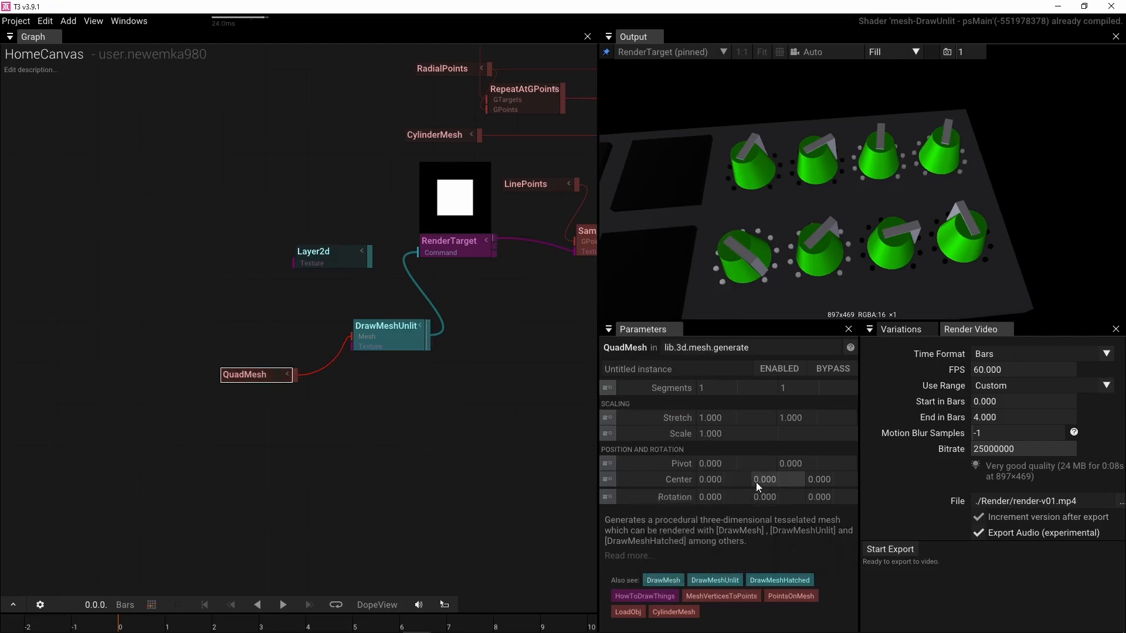
left_click_drag(718, 418, 510, 375)
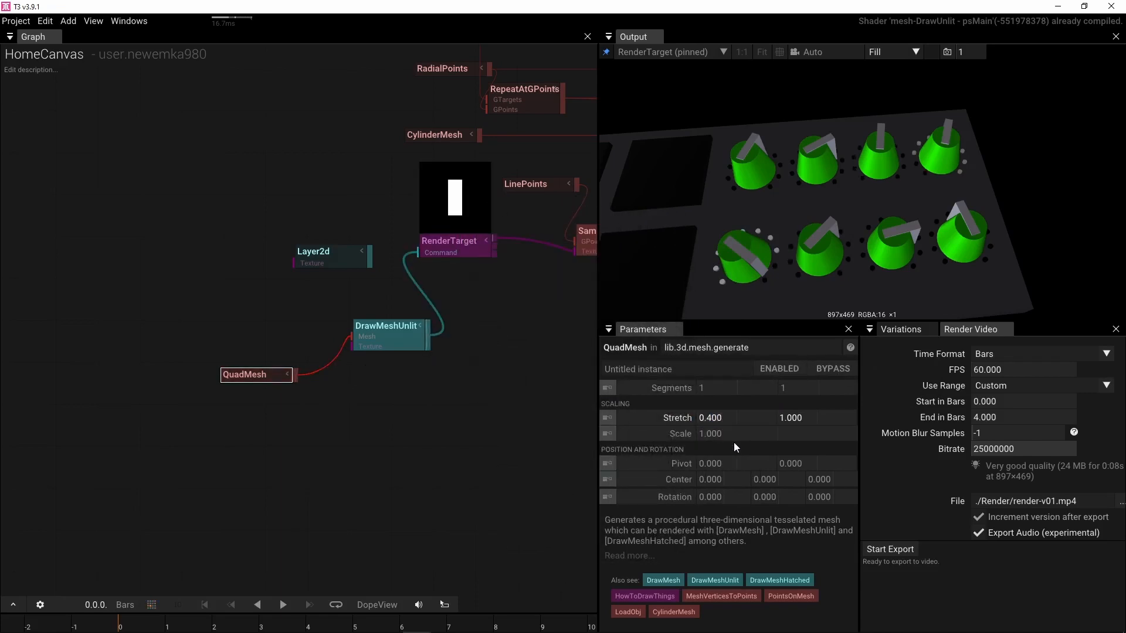
left_click(626, 414)
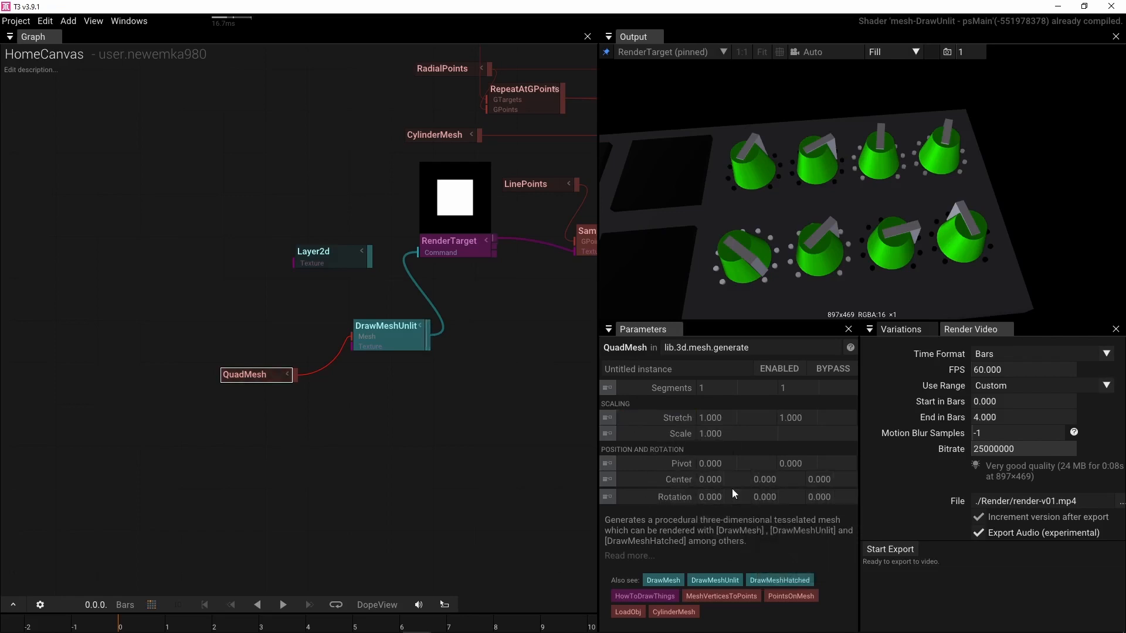
Step: Set the QuadMesh's Pivot X to 0.5 and narrow its Stretch X to 0.150
left_click(737, 465)
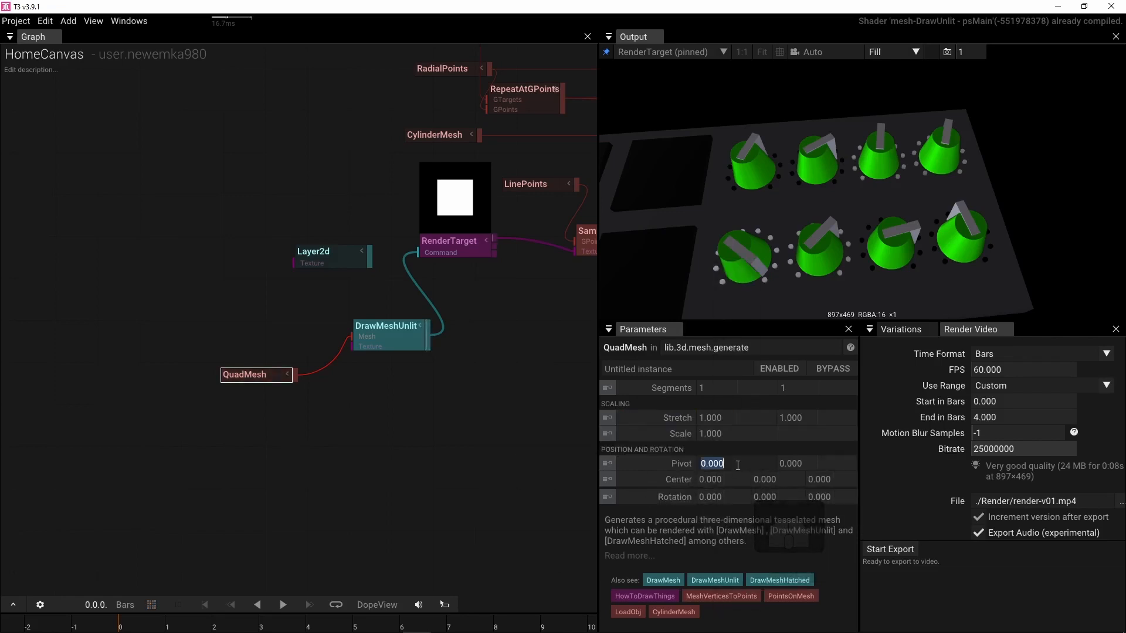
type(".5")
key("Return")
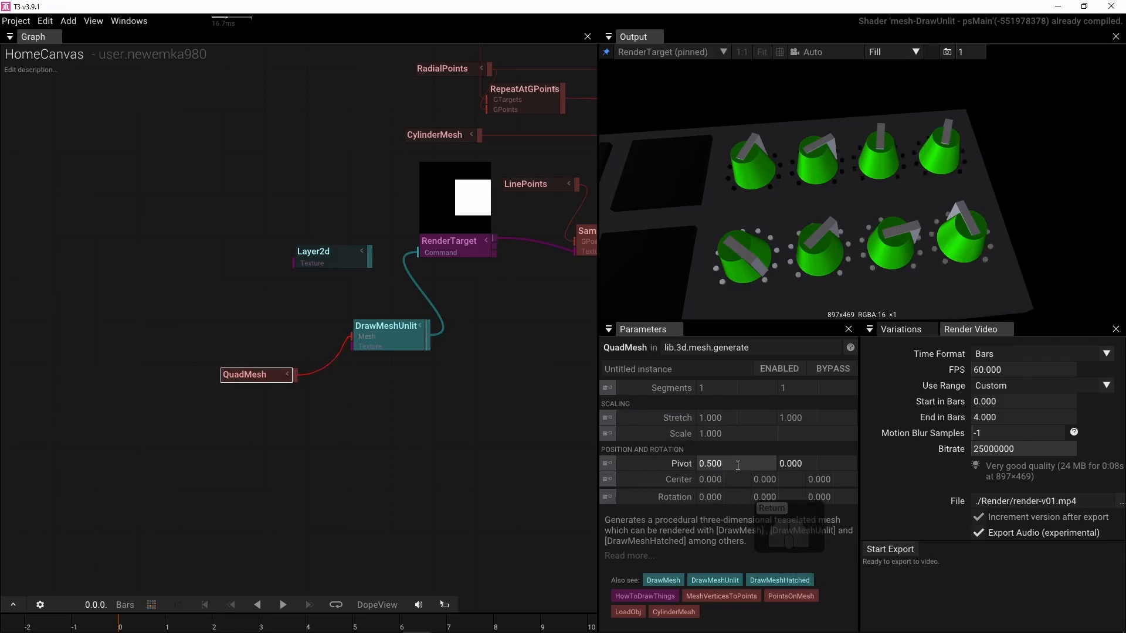
left_click_drag(726, 418, 702, 421)
left_click_drag(560, 422, 494, 428)
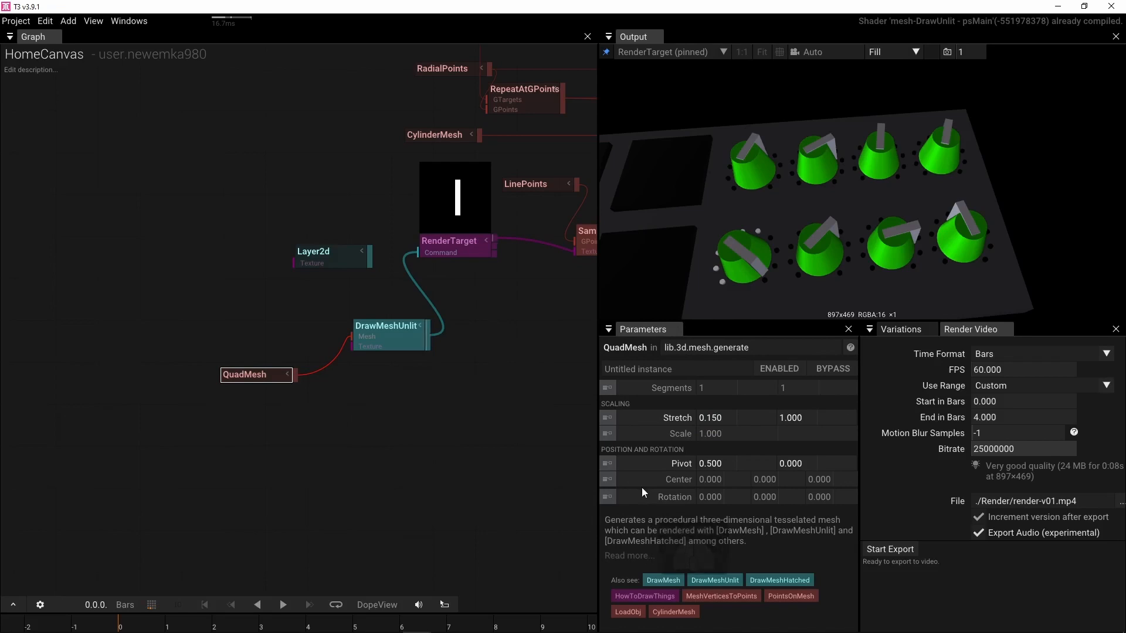
Step: Set the QuadMesh's Stretch to 0.125 in X and 2 in Y
left_click(728, 417)
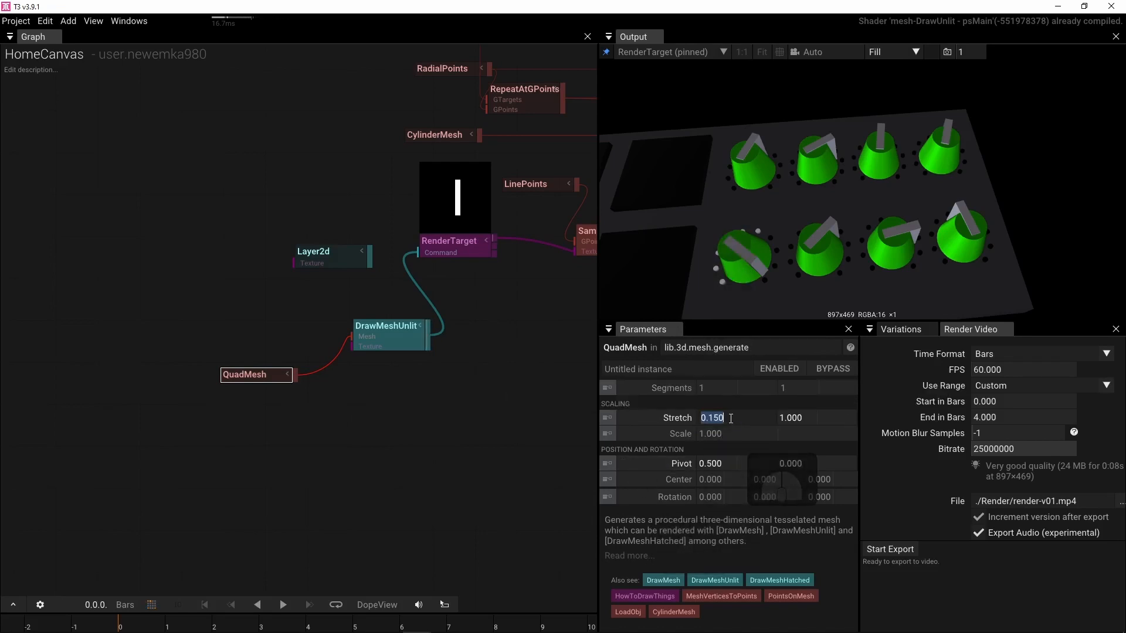
type("1")
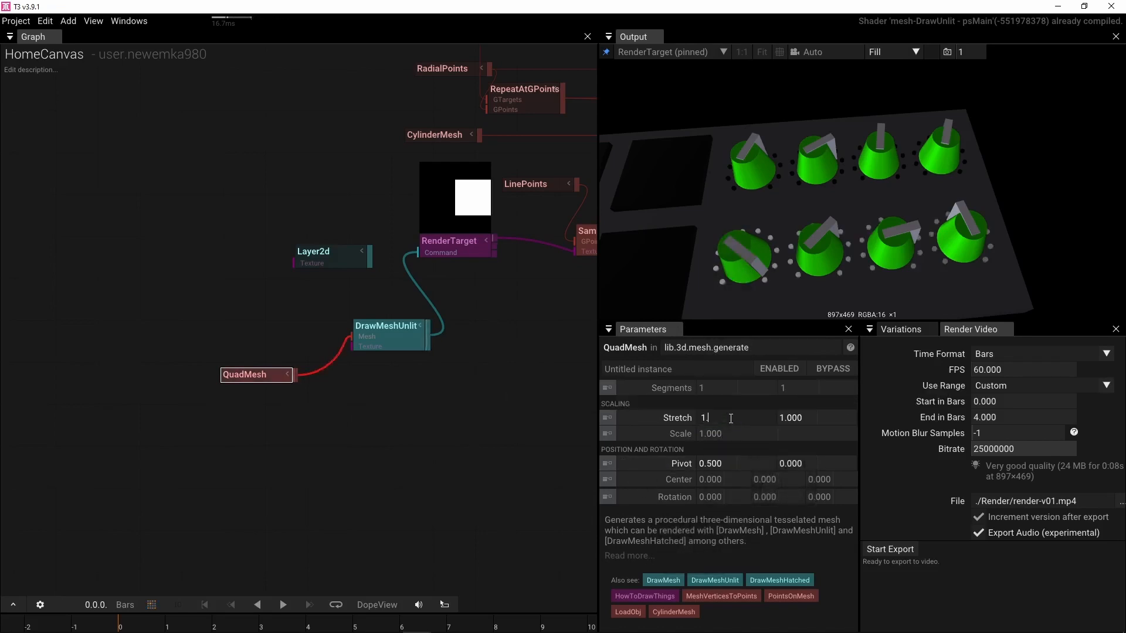
type(".25")
key("Return")
left_click(730, 419)
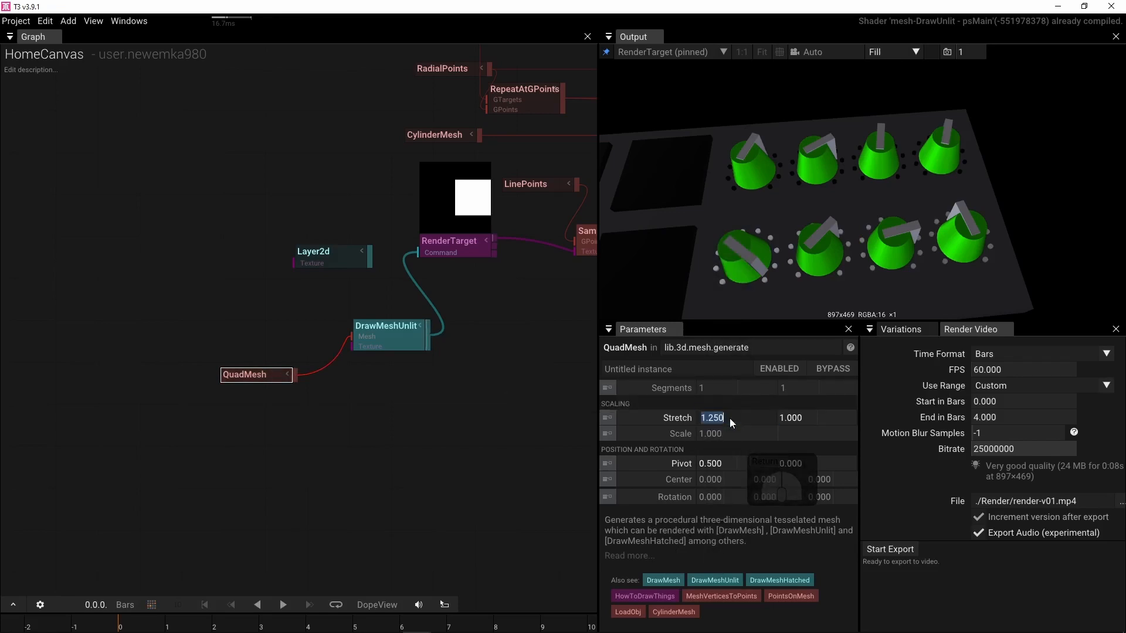
type(".125")
key("Return")
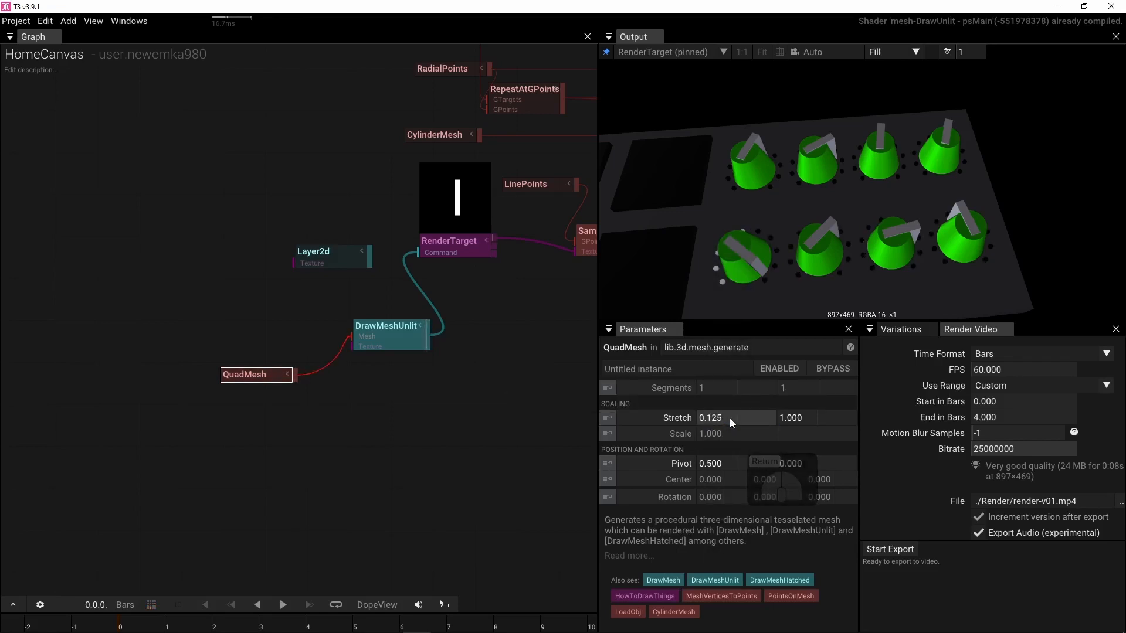
left_click(796, 418)
type("2")
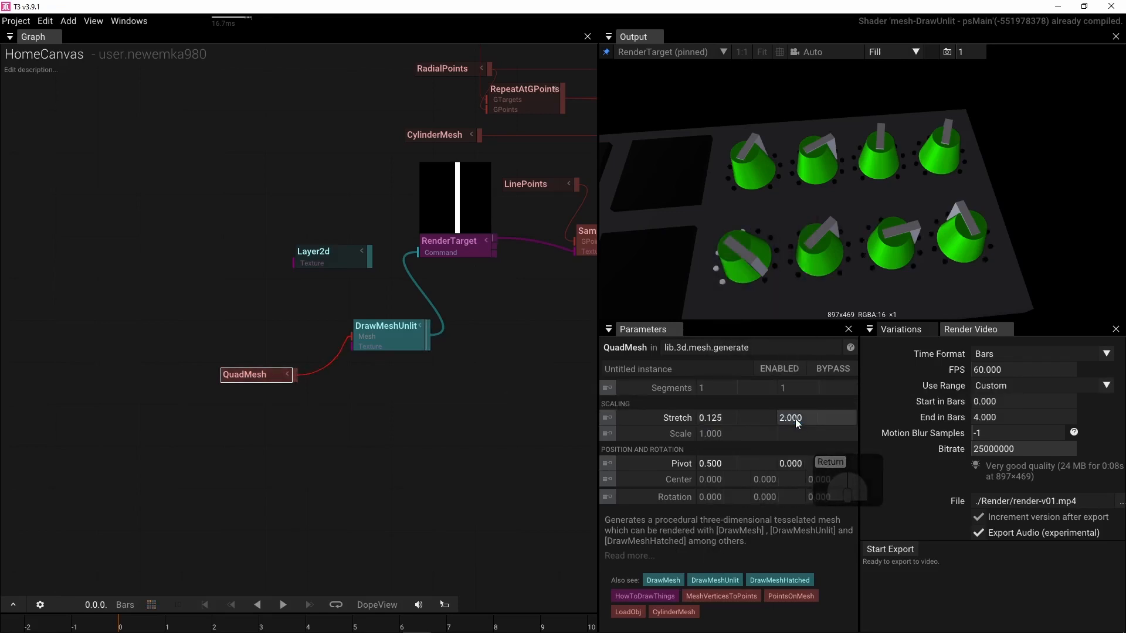
Step: Narrow the QuadMesh's Stretch X to 0.050 and try a Center X of -2
key("Return")
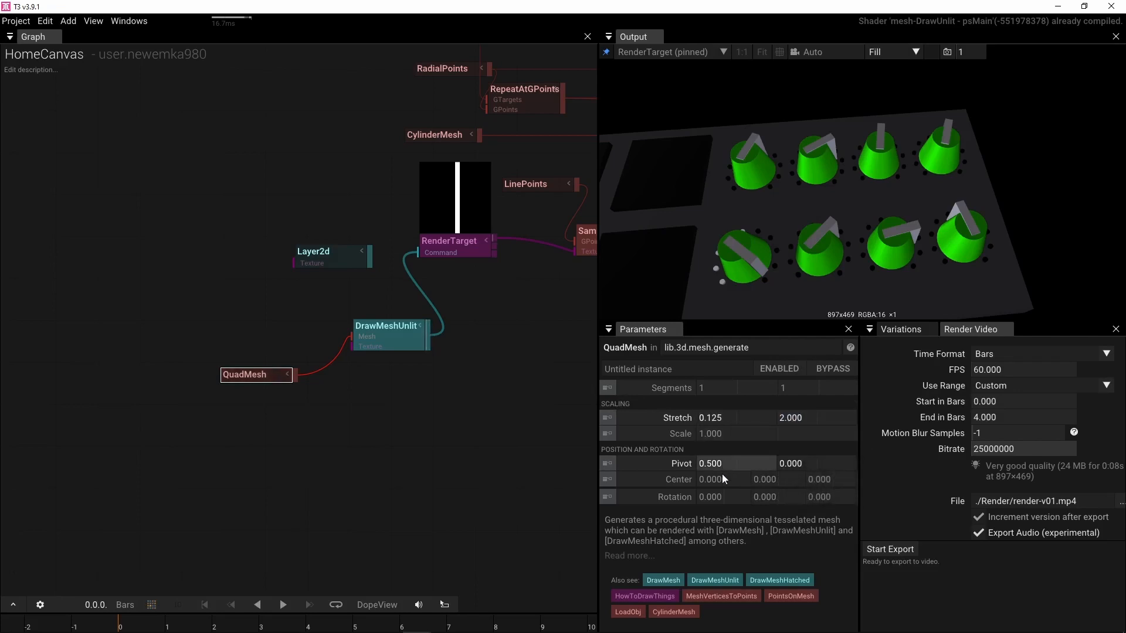
left_click_drag(719, 479, 496, 489)
left_click_drag(709, 417, 702, 421)
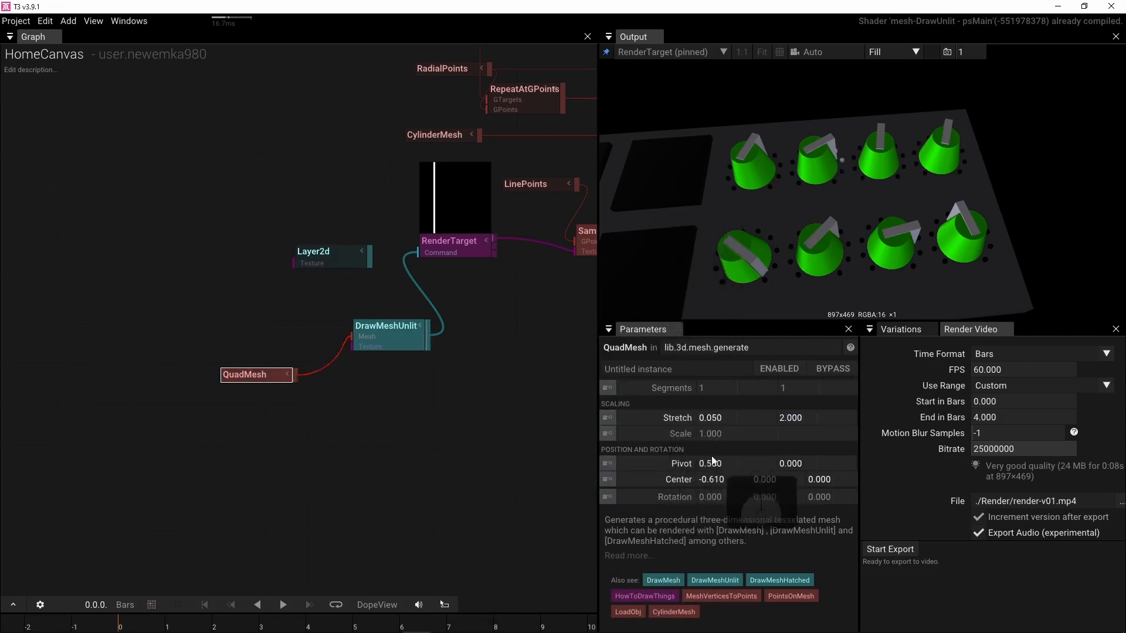
left_click(722, 481)
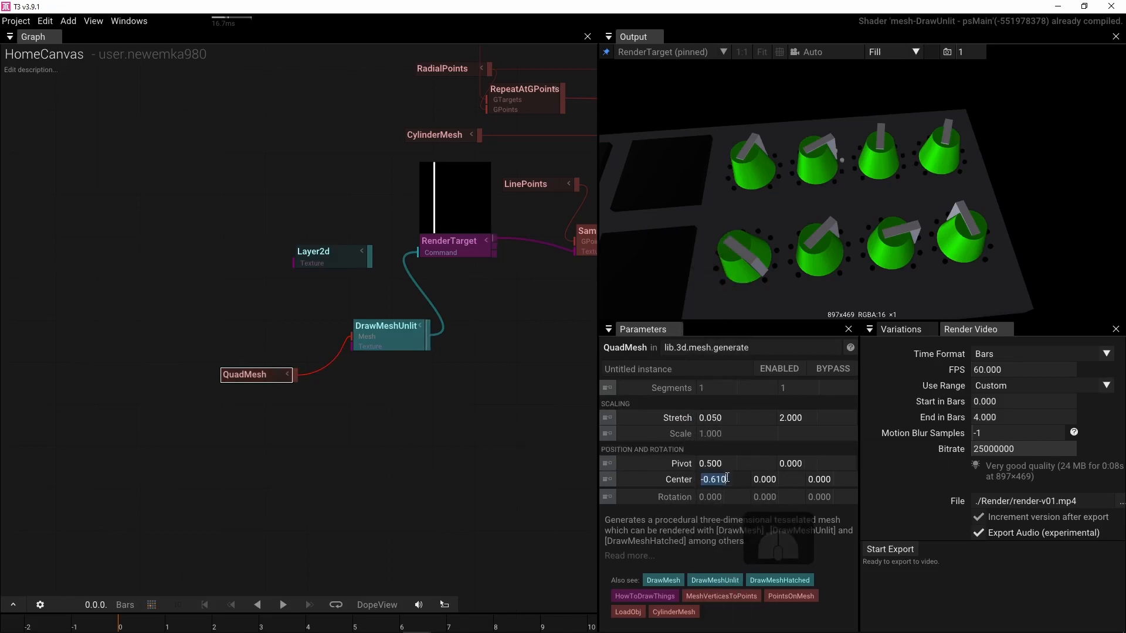
type("-2")
key("Return")
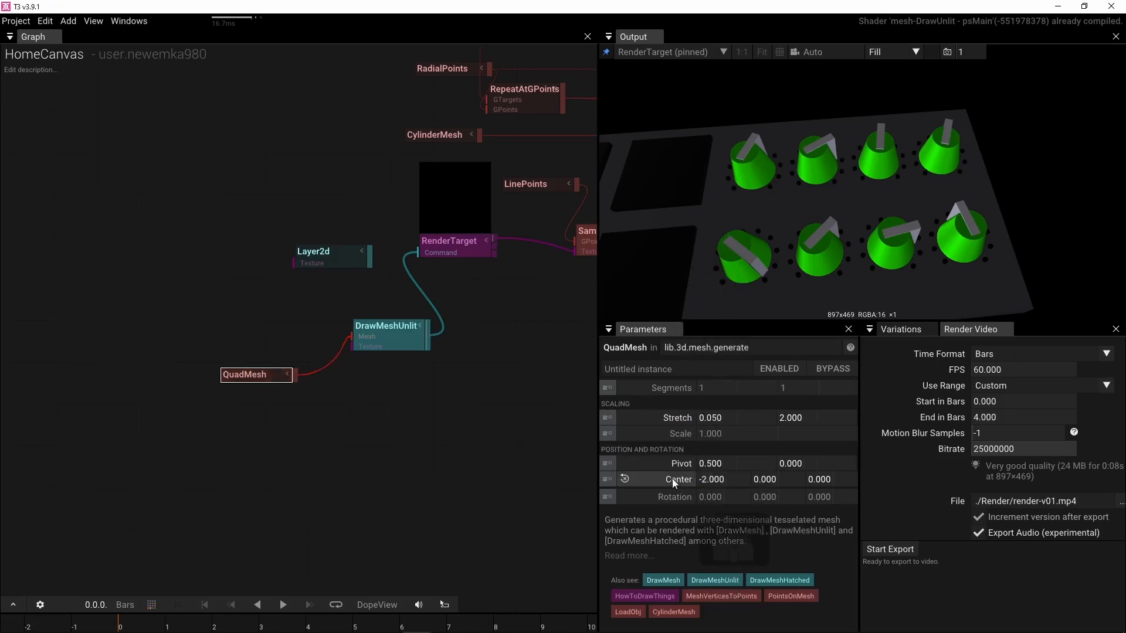
Step: Align the stripe with the texture's edge by setting the QuadMesh's Center X to -1, checking it in the enlarged RenderTarget output
left_click_drag(708, 478, 947, 470)
left_click(452, 212)
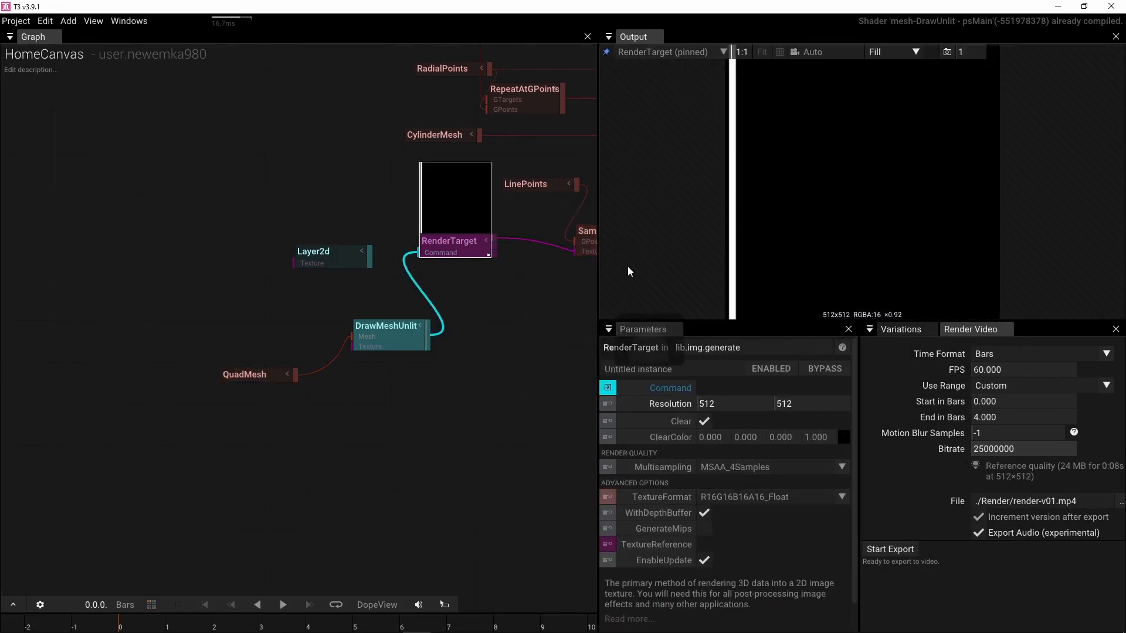
scroll(698, 248, "up", 5)
scroll(711, 255, "up", 2)
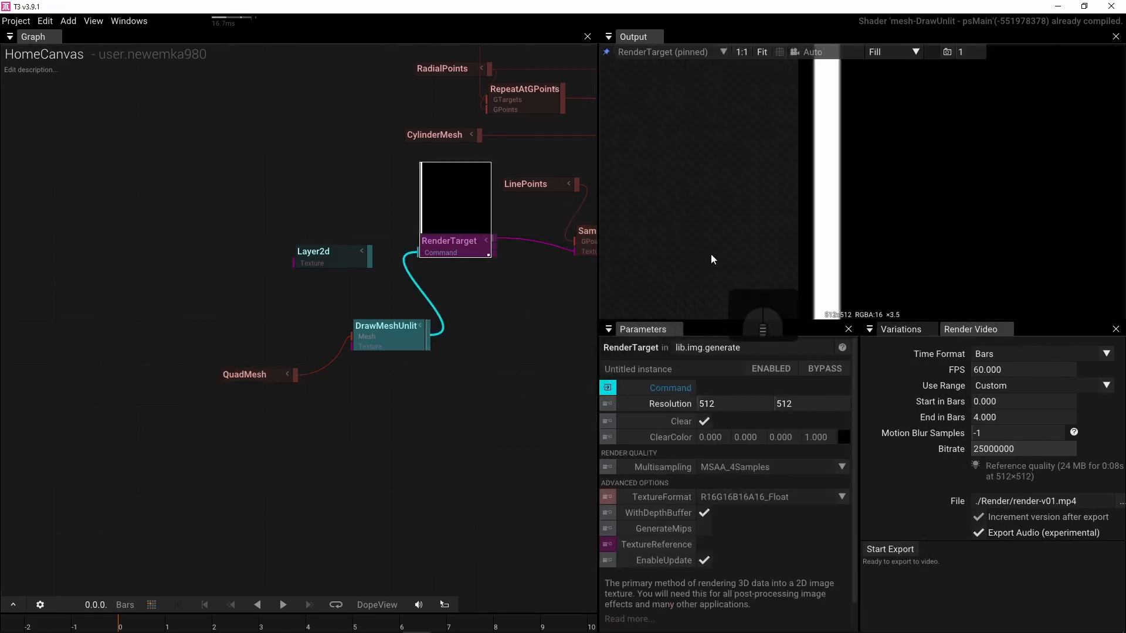
left_click(245, 375)
left_click_drag(711, 479, 710, 481)
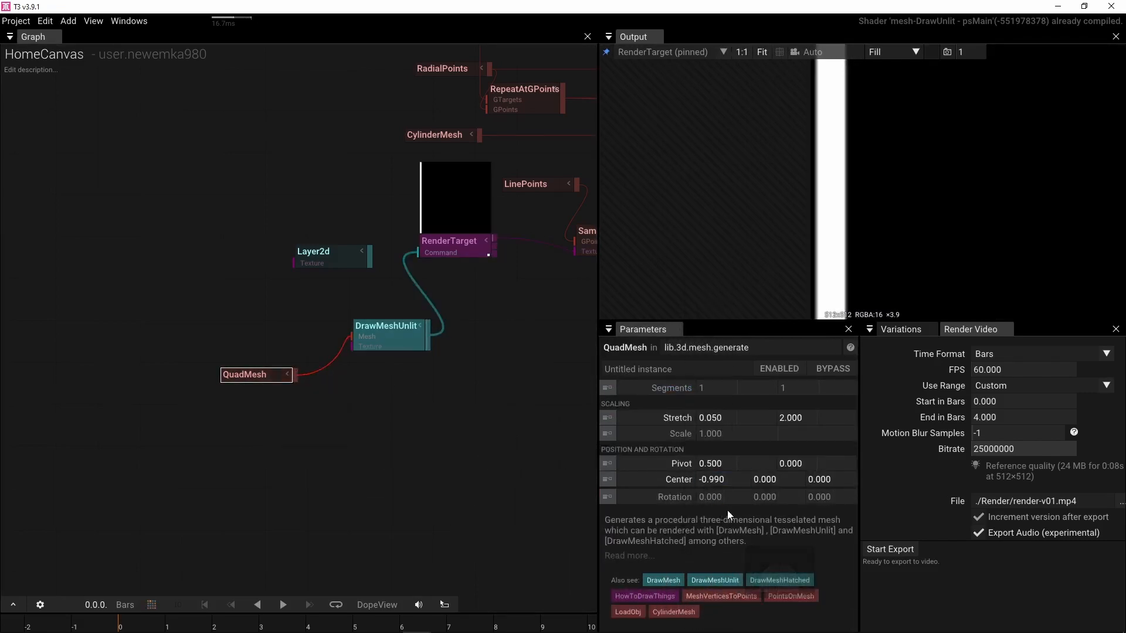
left_click(718, 482)
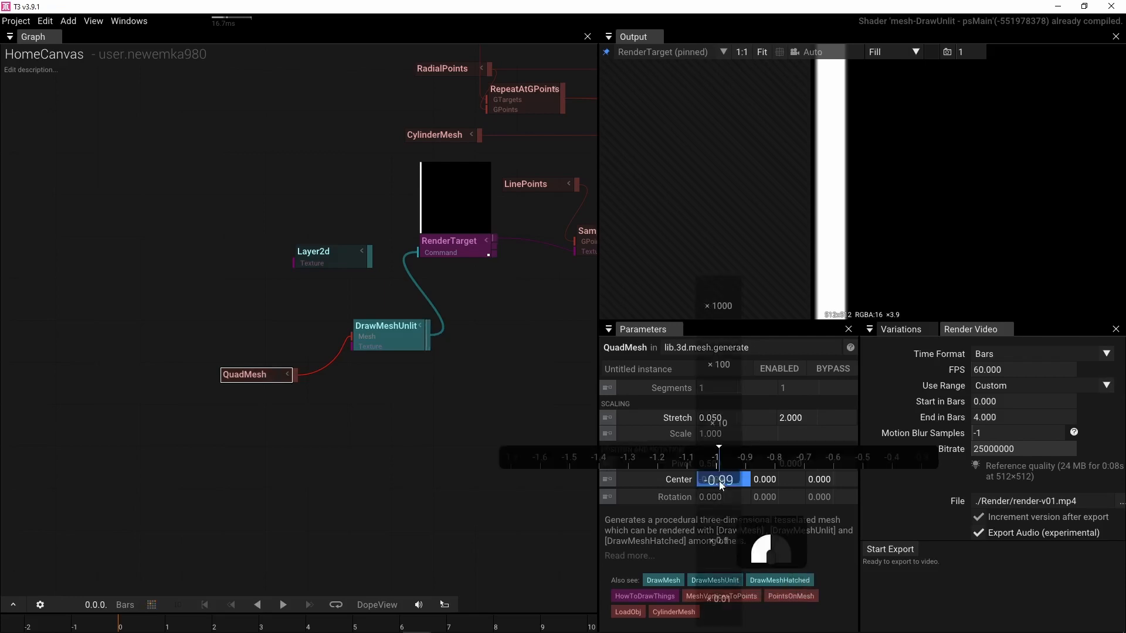
type("-1")
key("Return")
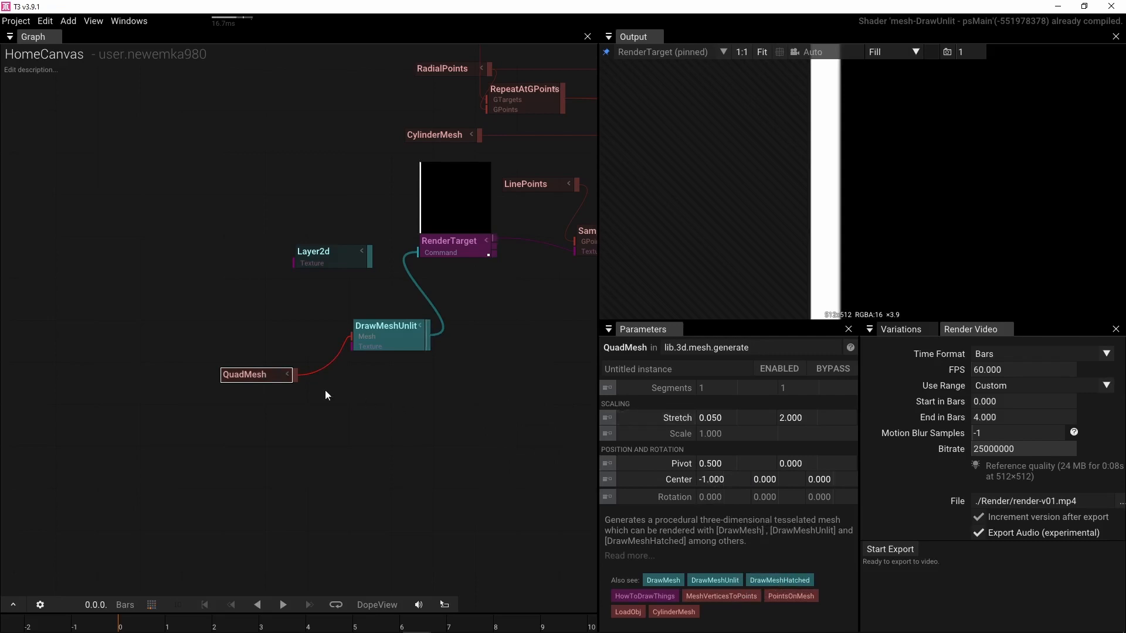
Step: Add a Remap node fed by the LPD8 CH1:1 knob and place it near the QuadMesh
scroll(226, 286, "down", 8)
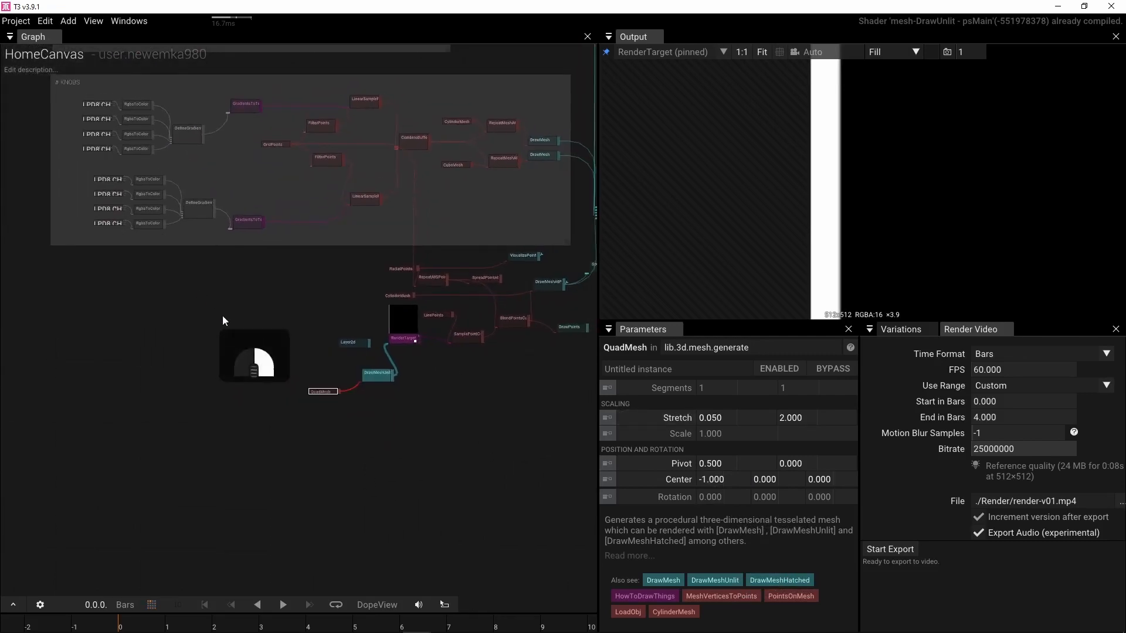
right_click_drag(223, 316, 218, 458)
scroll(216, 323, "up", 1)
scroll(238, 451, "up", 3)
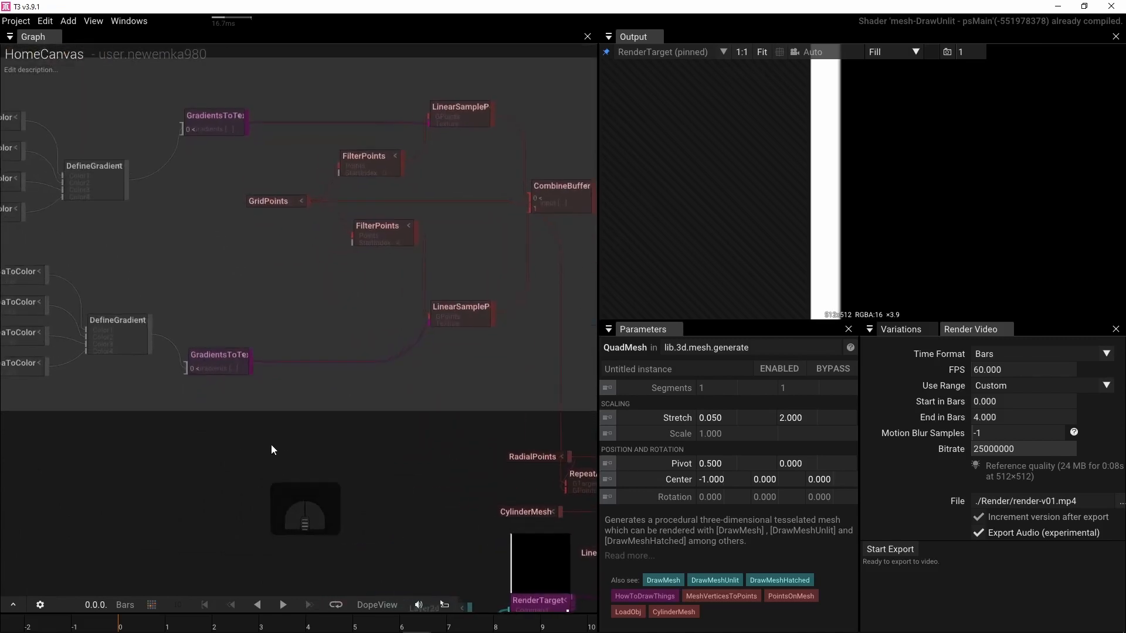
scroll(271, 445, "down", 3)
right_click_drag(230, 395, 373, 396)
scroll(212, 267, "up", 4)
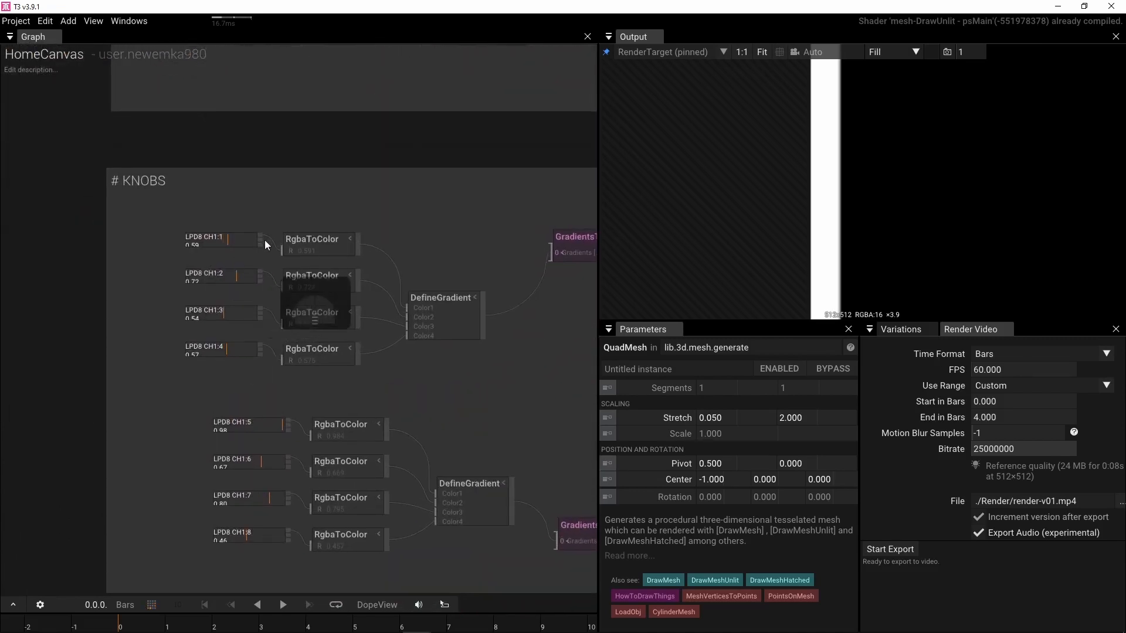
left_click_drag(262, 234, 466, 403)
type("remap")
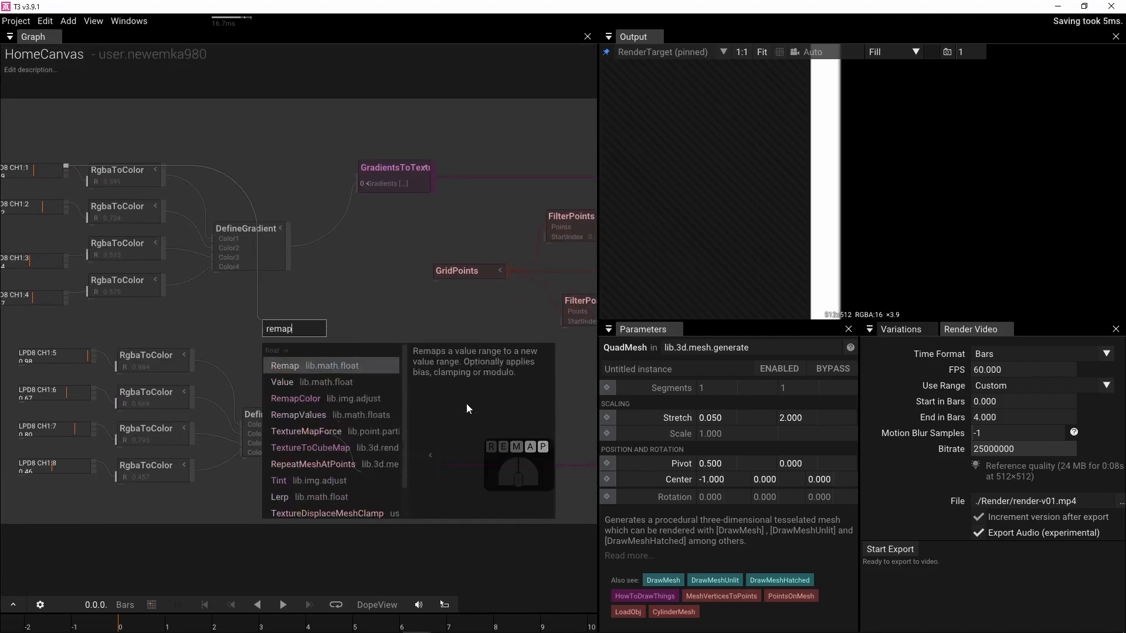
left_click(309, 368)
left_click_drag(302, 332, 299, 563)
right_click_drag(420, 553, 372, 238)
right_click_drag(421, 314, 310, 315)
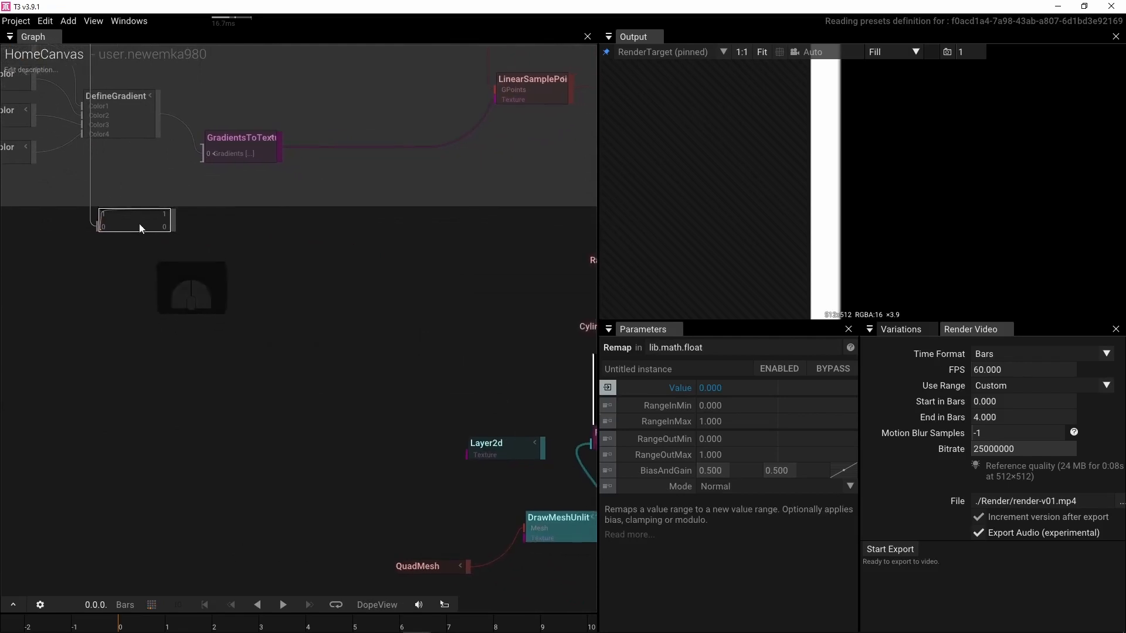
left_click_drag(139, 223, 286, 503)
Step: Set the Remap's RangeOutMax to 0.125
right_click_drag(423, 507, 349, 372)
scroll(350, 371, "up", 2)
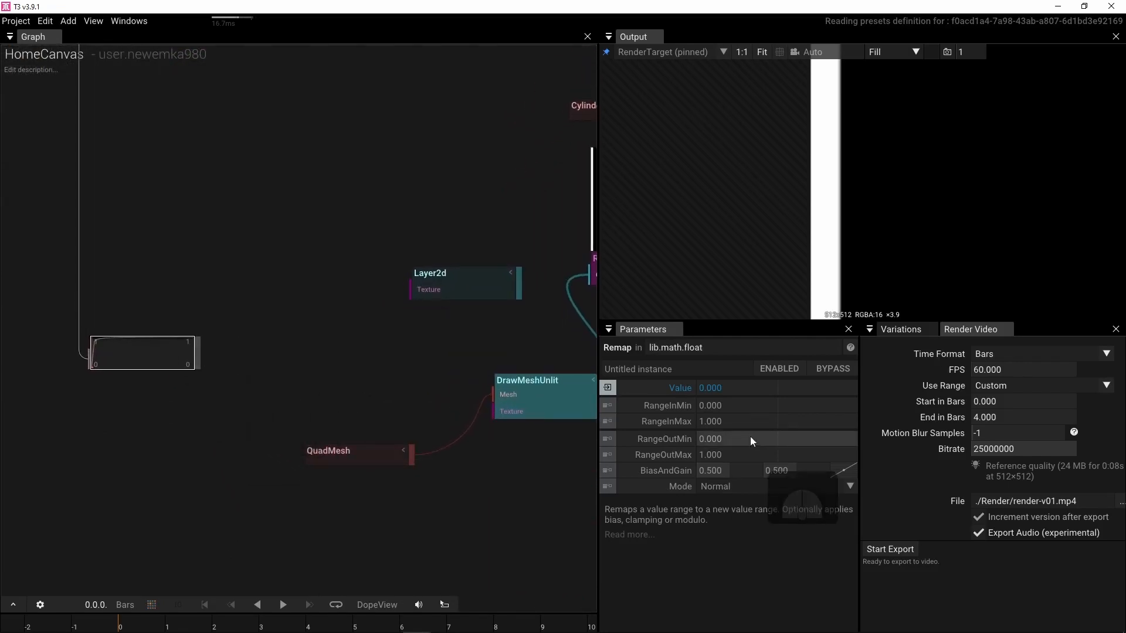
left_click(745, 456)
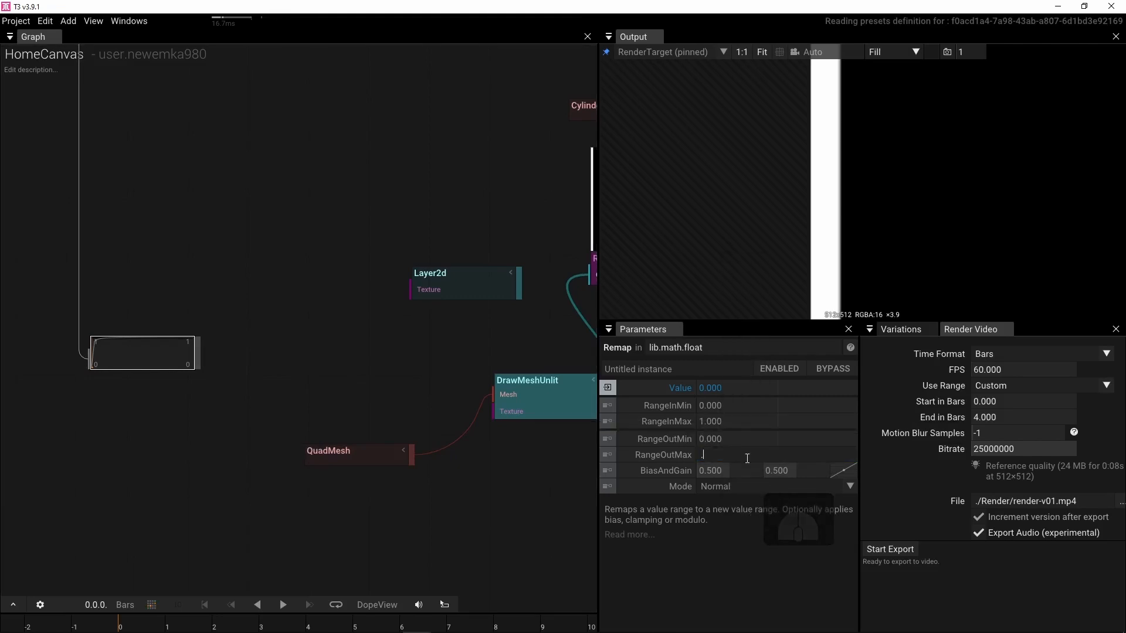
type(".125")
key("Return")
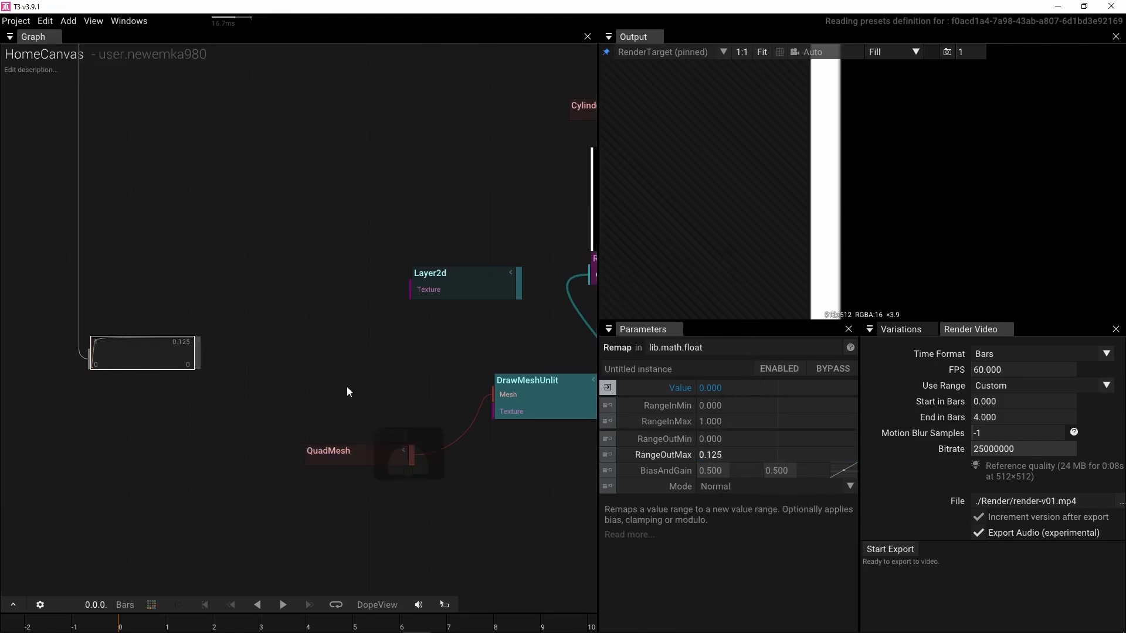
Step: Extract the QuadMesh's Stretch into its own node and drive its X value with the Remap's output
left_click(347, 453)
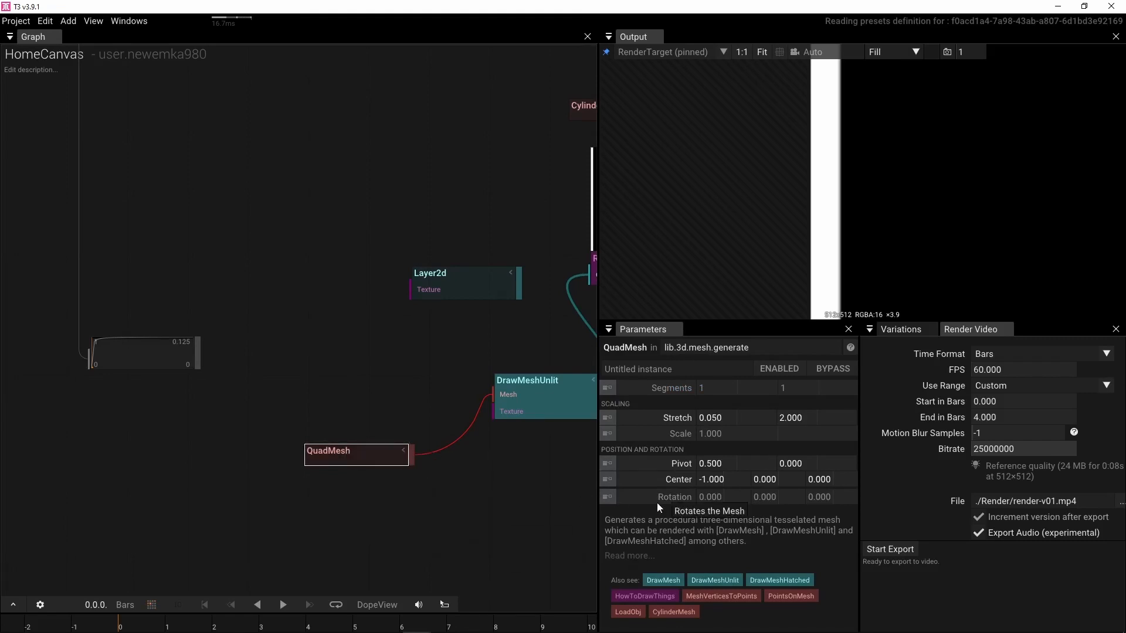
key("ctrl")
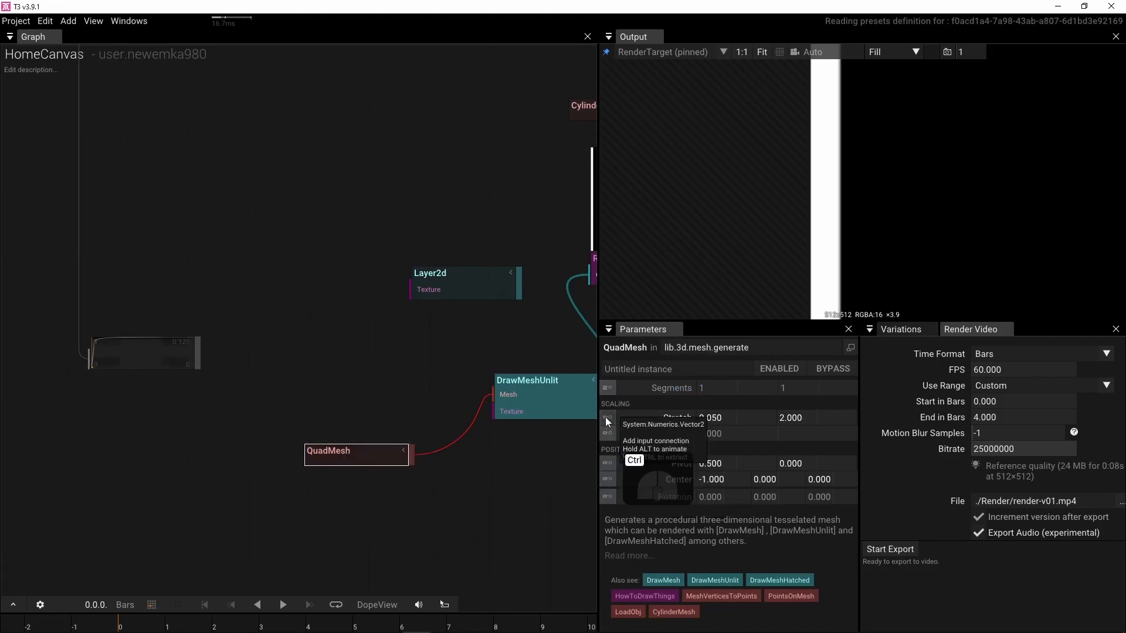
left_click(605, 417, "ctrl")
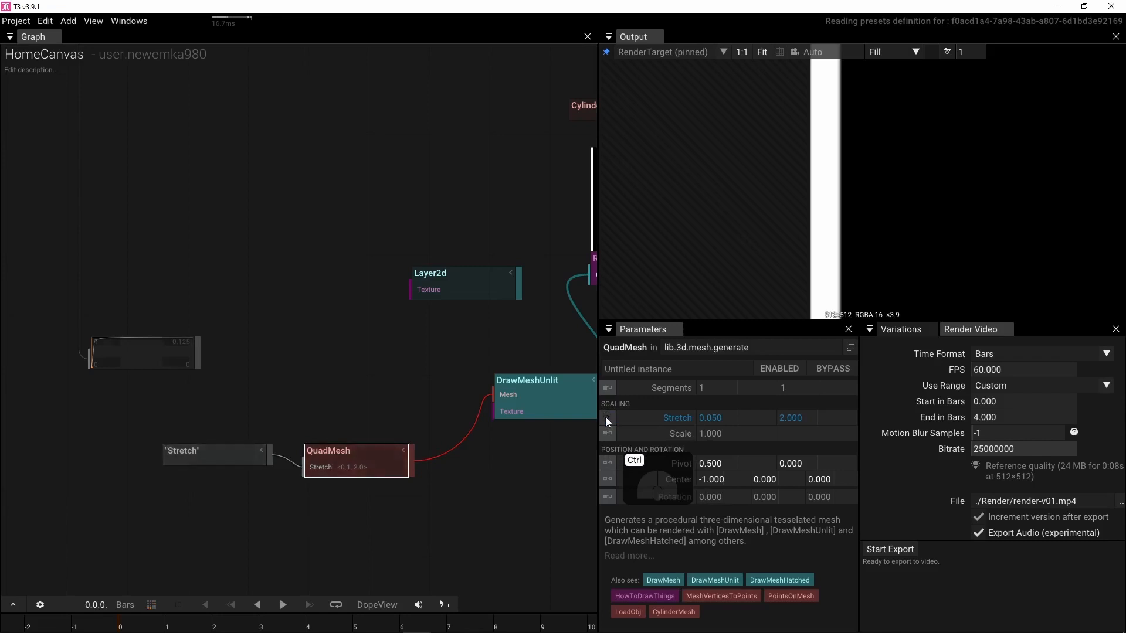
left_click_drag(198, 353, 167, 454)
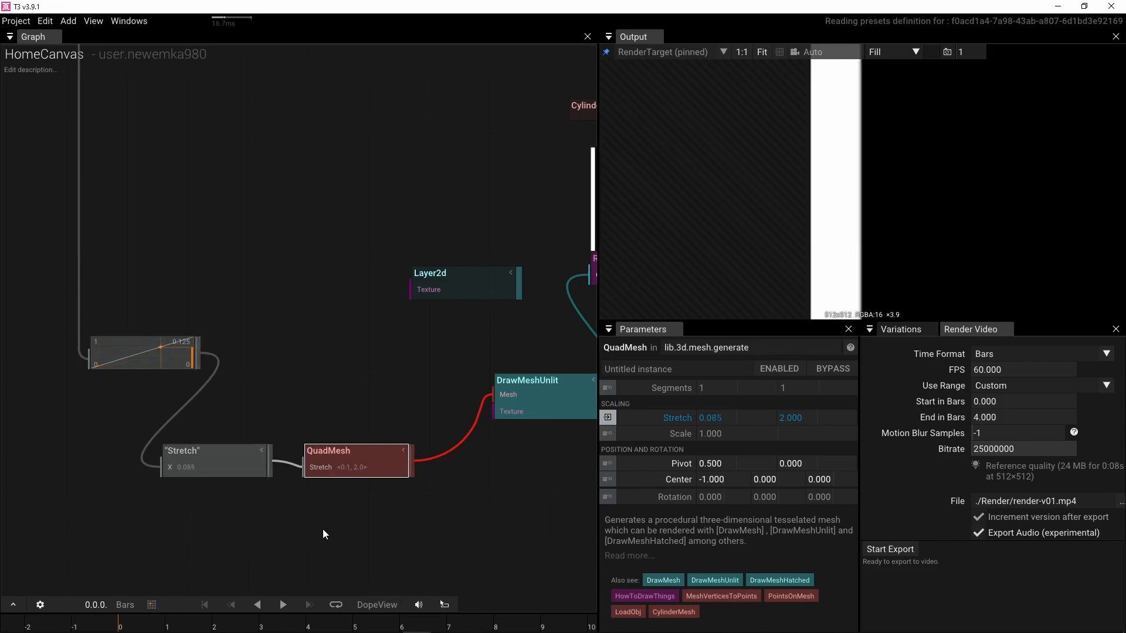
Step: Pin the RenderTarget after the Camera to the output and fit its image in the view
scroll(332, 363, "down", 2)
scroll(332, 364, "down", 4)
right_click_drag(398, 385, 203, 458)
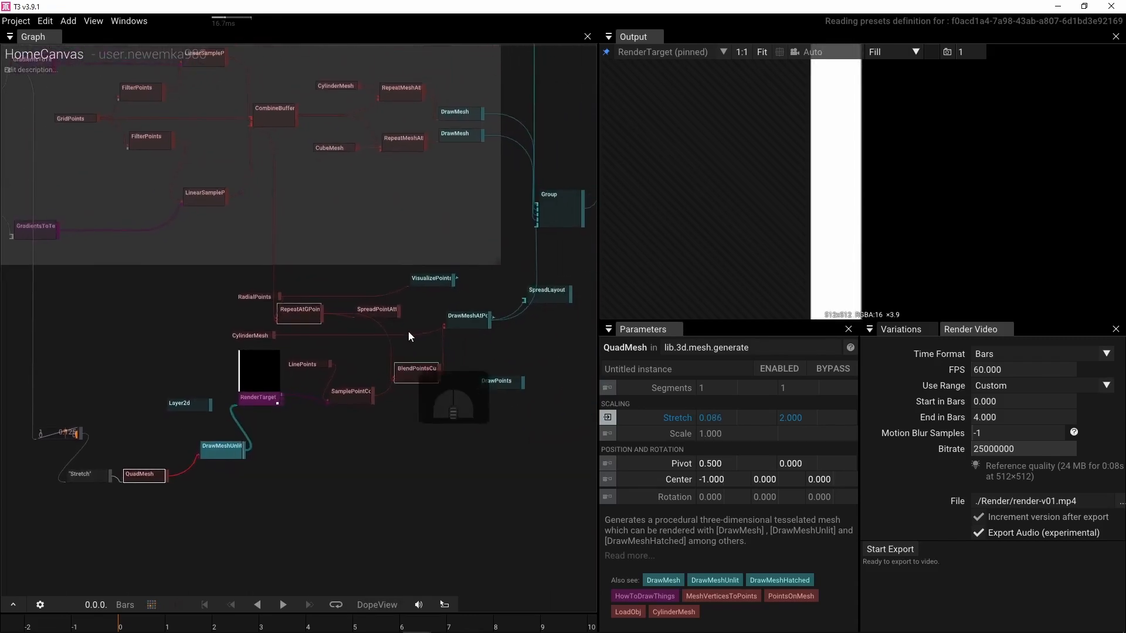
right_click_drag(408, 332, 310, 398)
right_click_drag(395, 394, 337, 519)
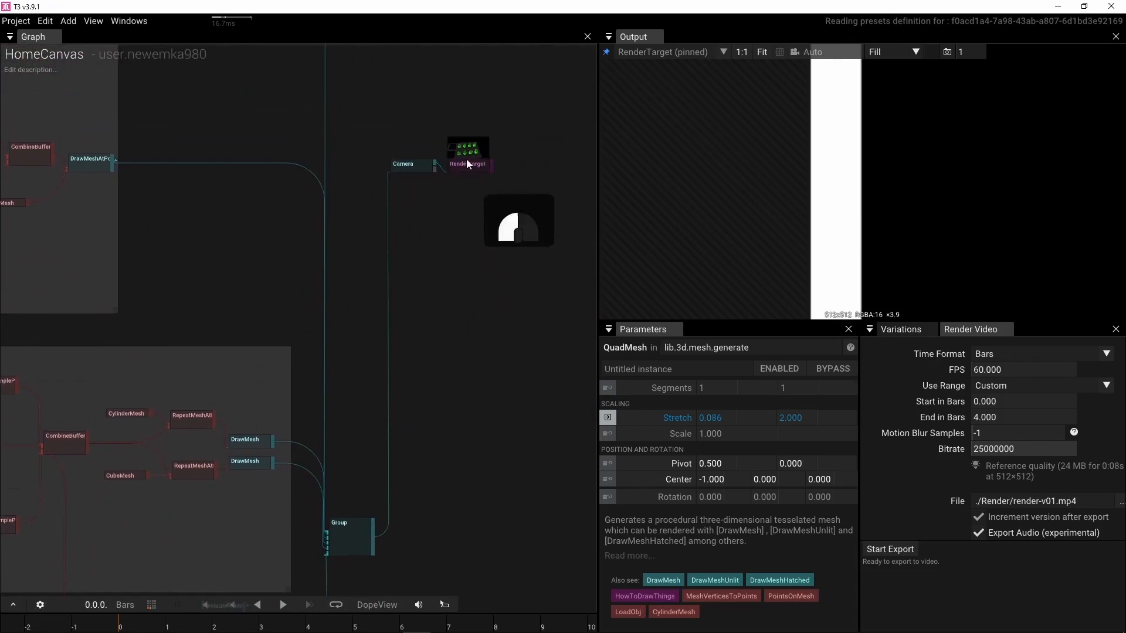
left_click(466, 160)
left_click(606, 52)
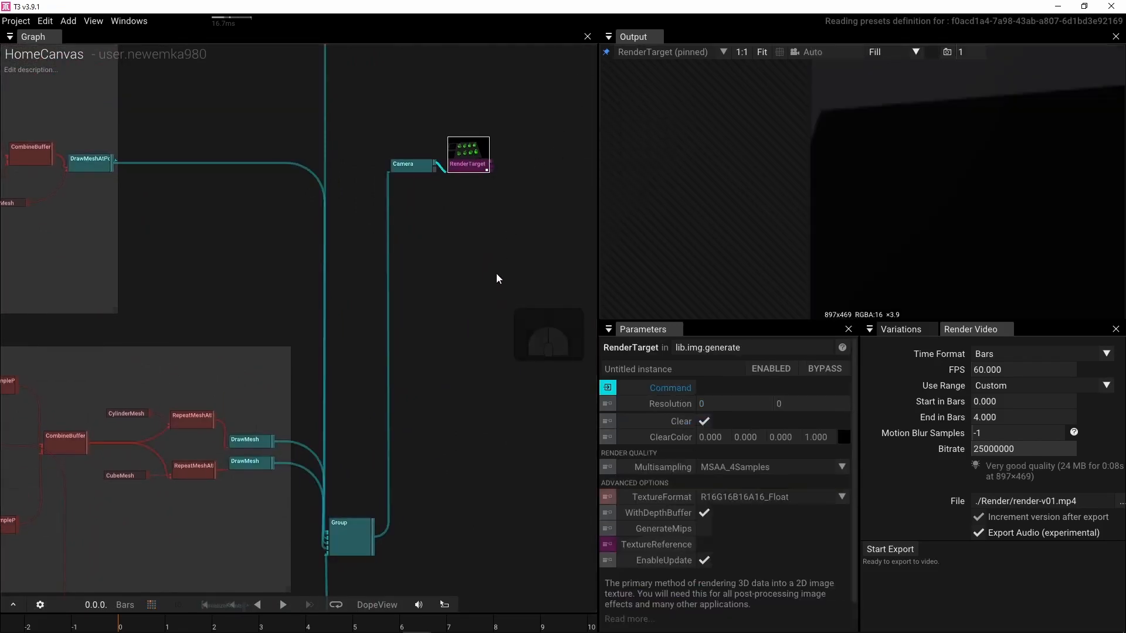
key("f")
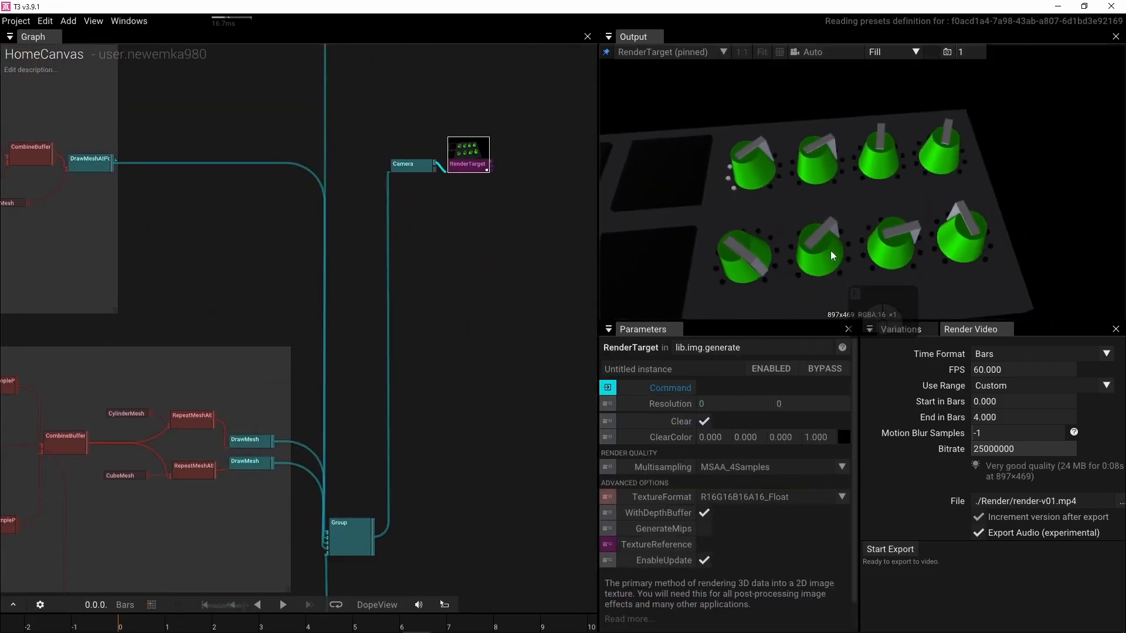
Step: Lock the output view to the Camera operator and orbit it to look down along the two rows of knobs
left_click(808, 219)
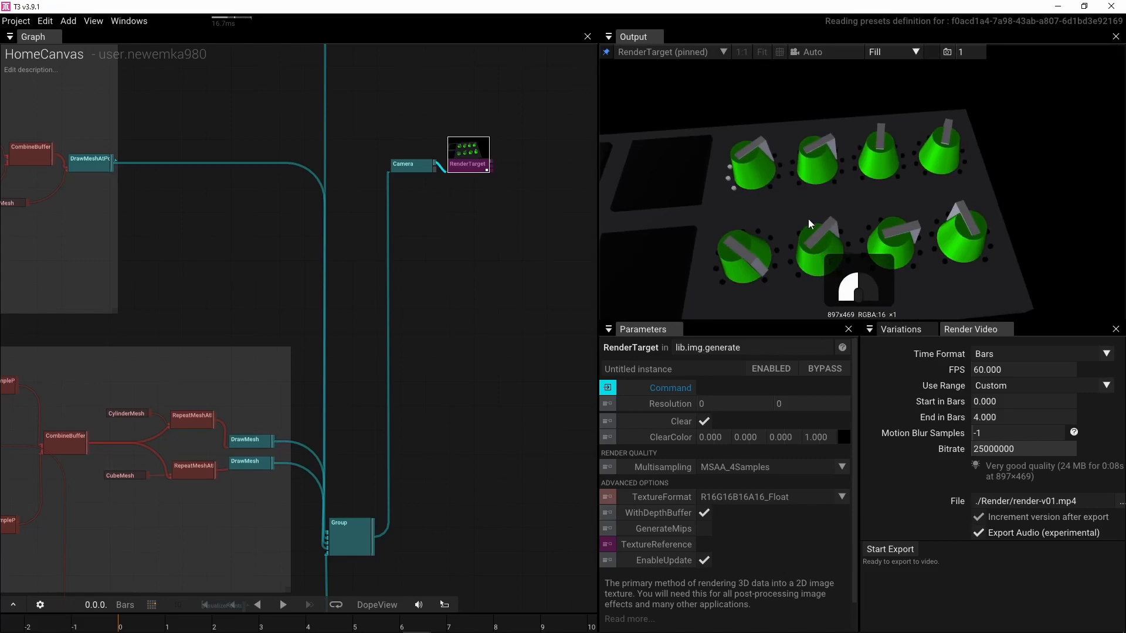
left_click(810, 58)
left_click(807, 126)
left_click_drag(741, 199, 775, 212)
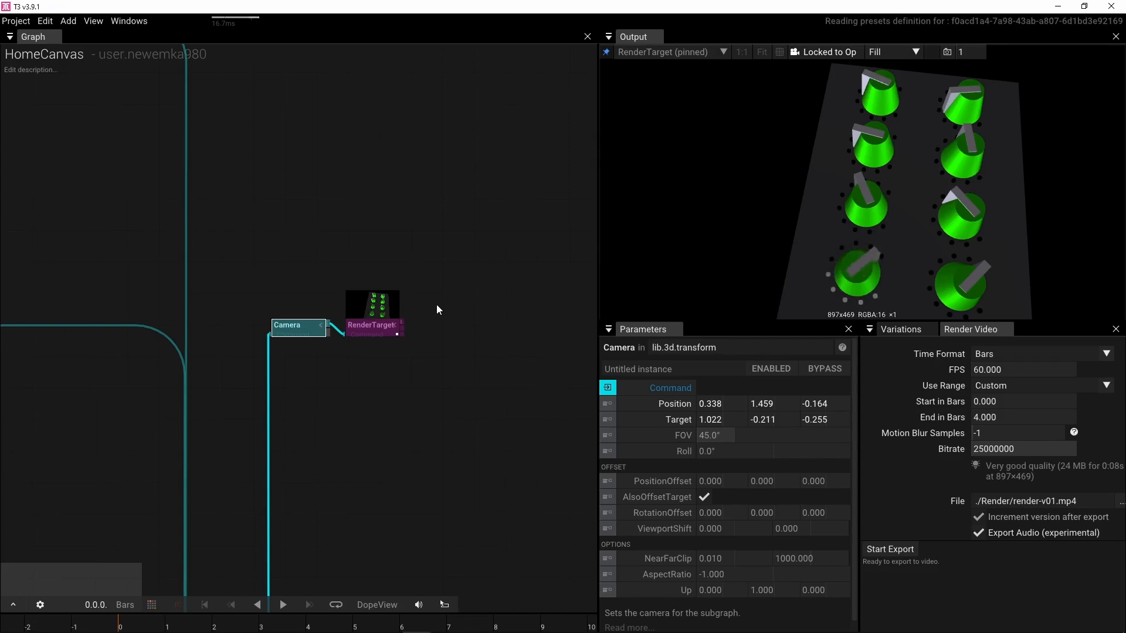
Step: Double the Remap's RangeOutMax to 0.250
middle_click_drag(400, 442, 396, 173)
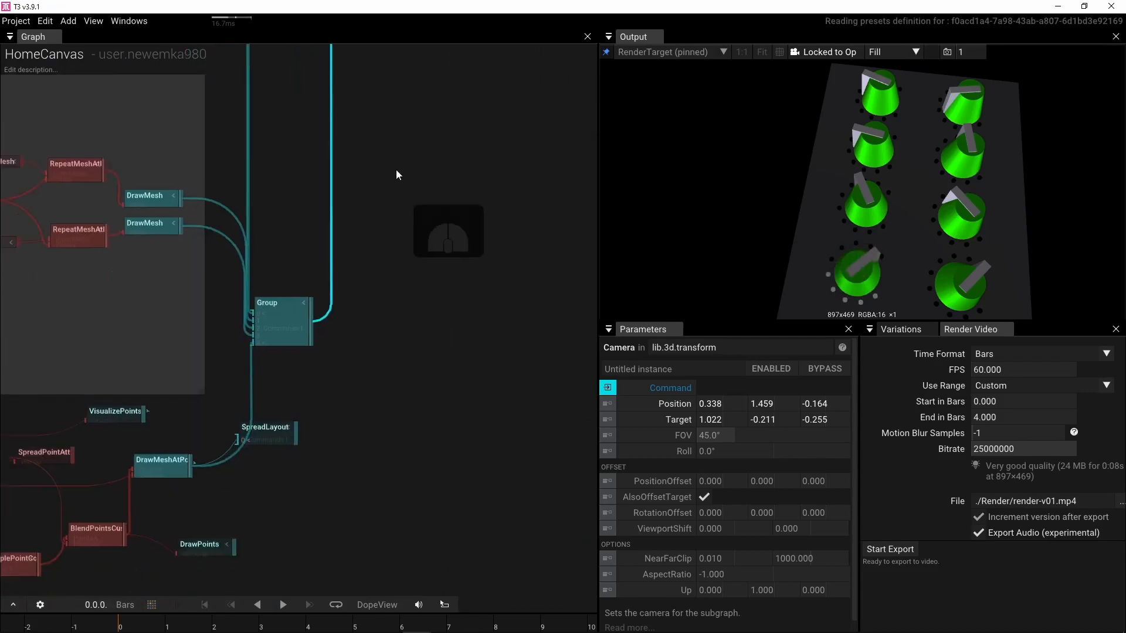
right_click_drag(396, 174, 307, 330)
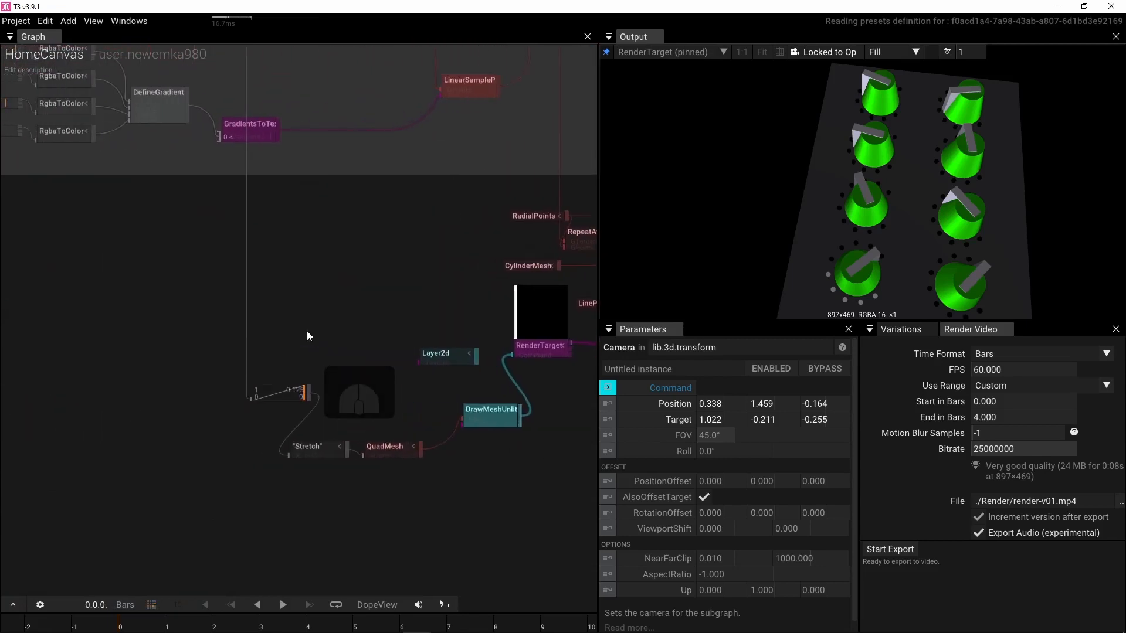
left_click(279, 392)
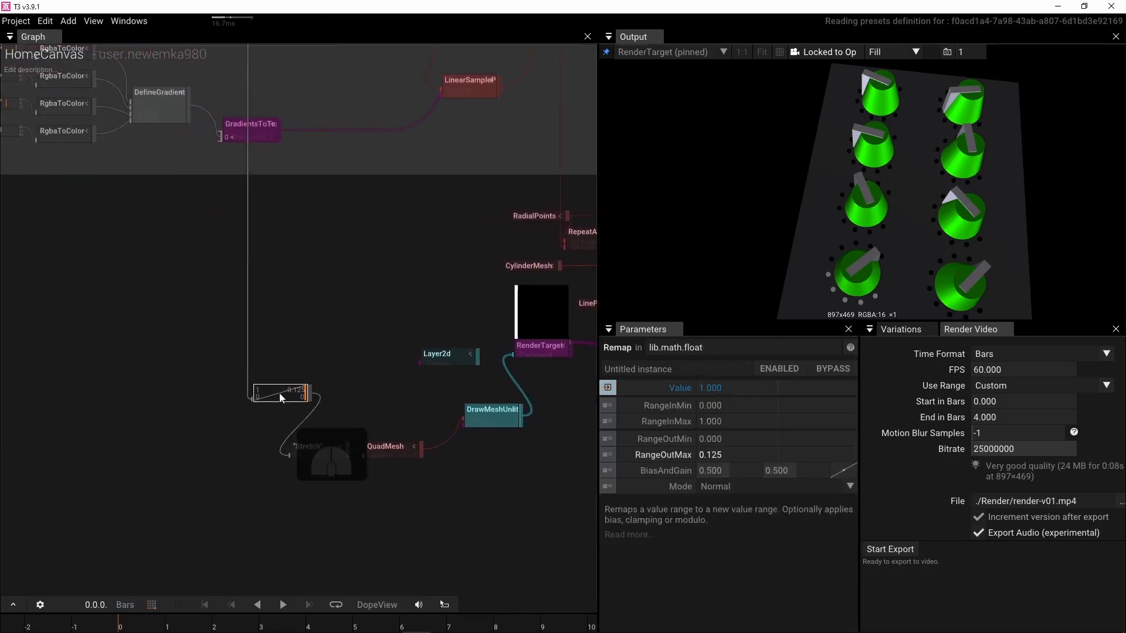
left_click(747, 454)
type("*")
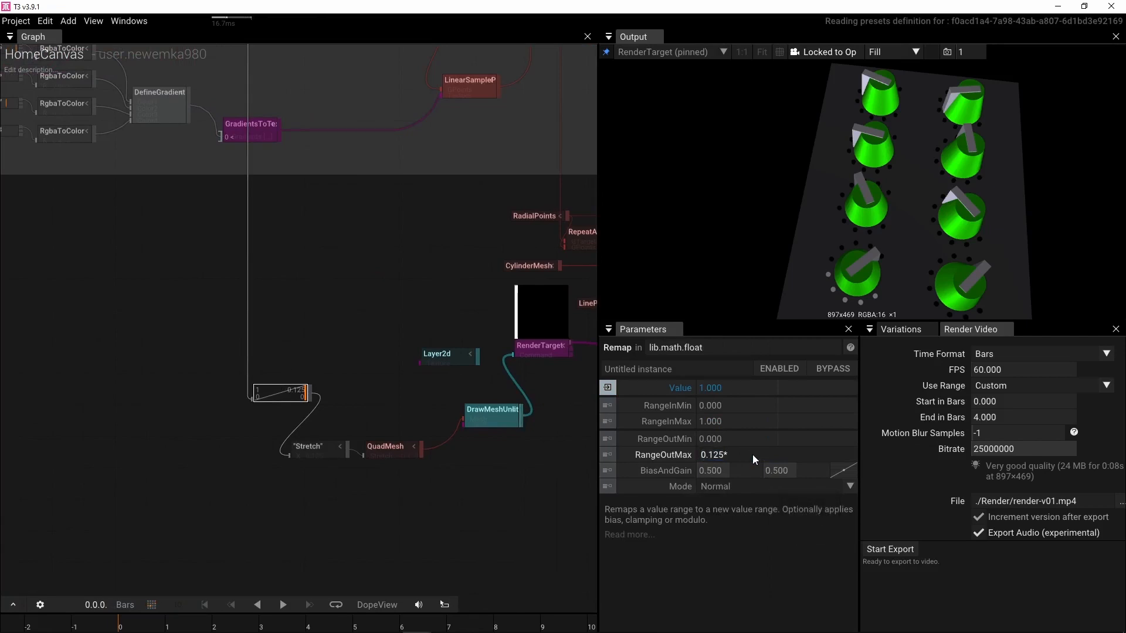
type("2")
key("Return")
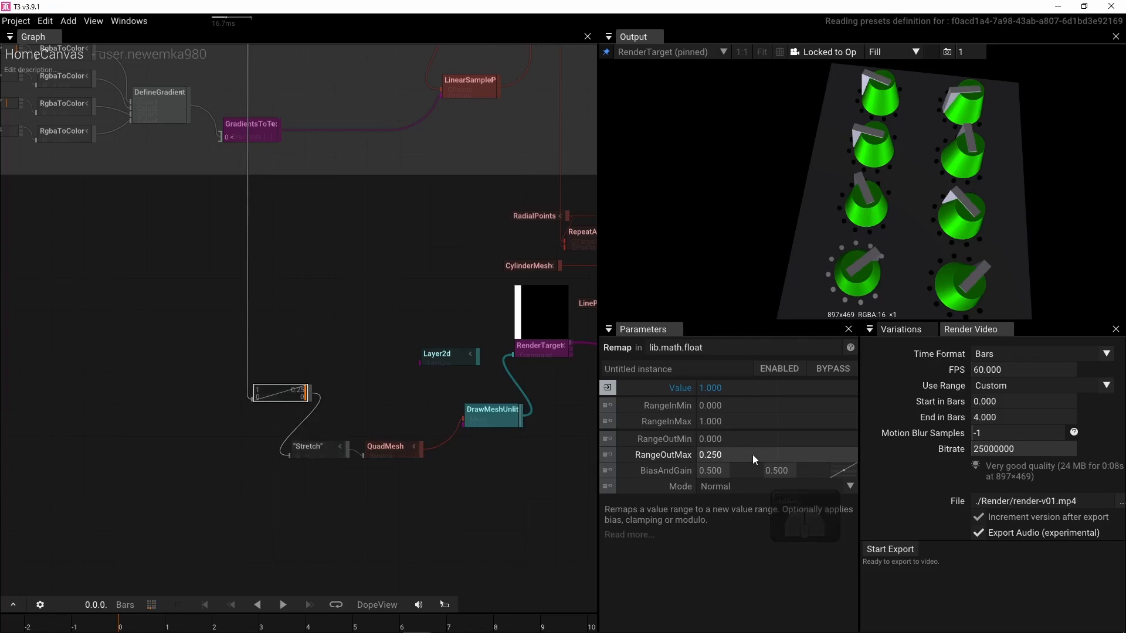
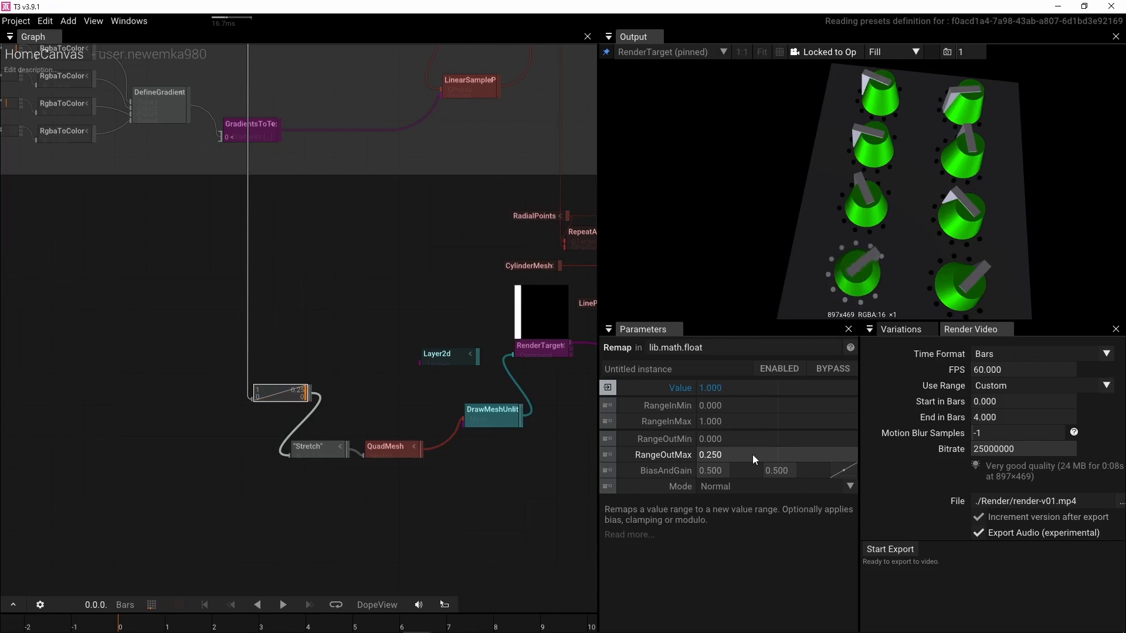
right_click_drag(452, 306, 335, 301)
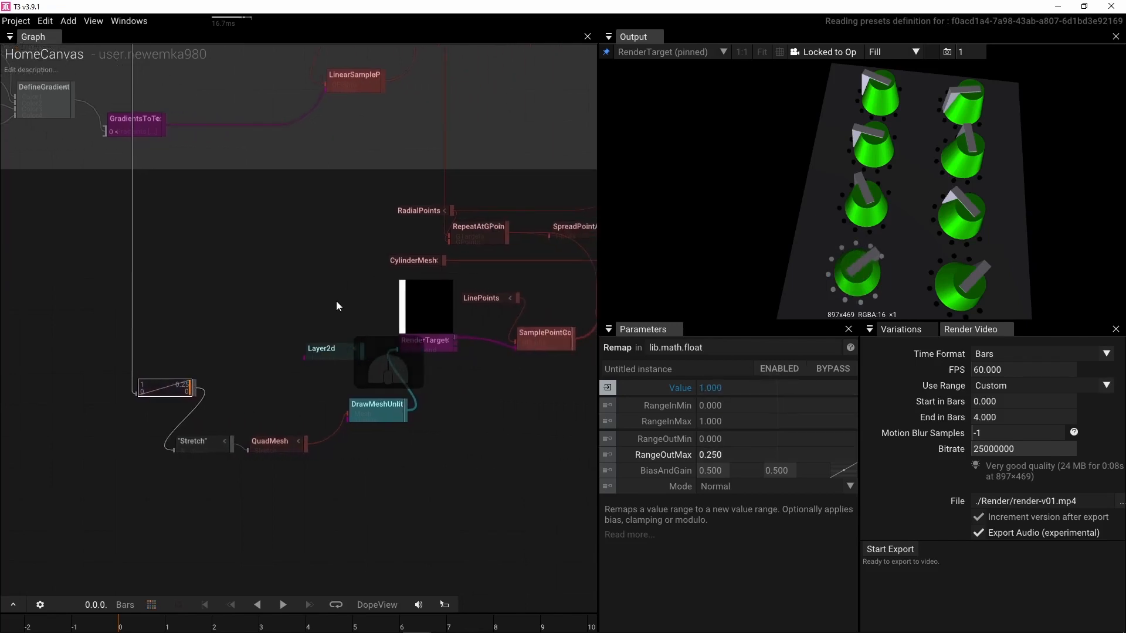
scroll(336, 300, "down", 1)
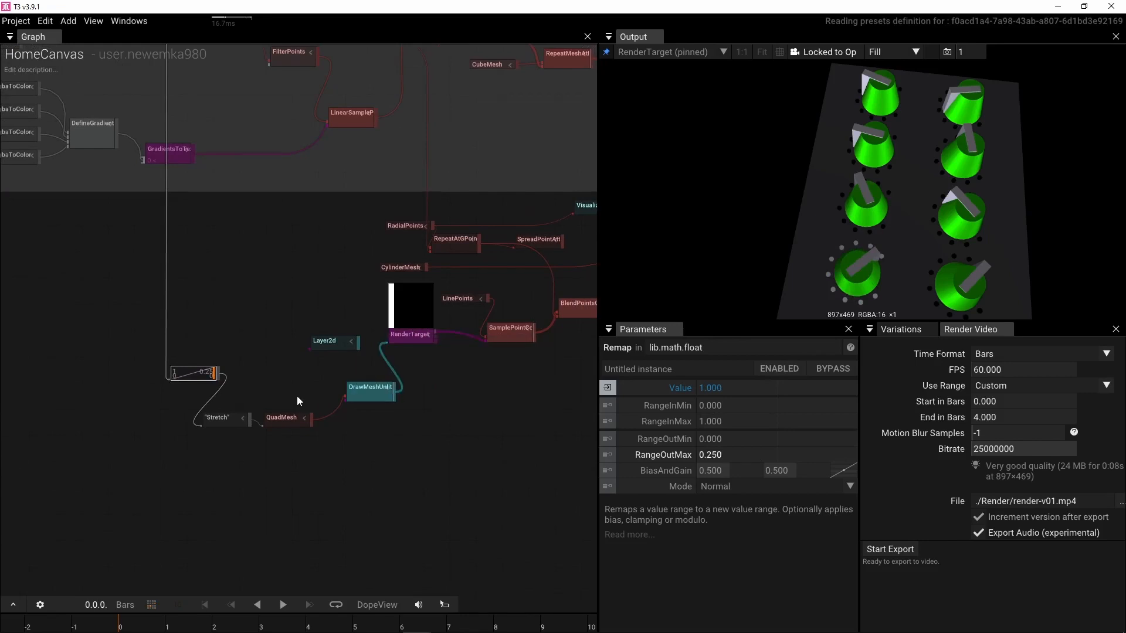
Step: Line up the Remap, Stretch and QuadMesh nodes in one row leading into DrawMeshUnlit
left_click_drag(286, 419, 286, 386)
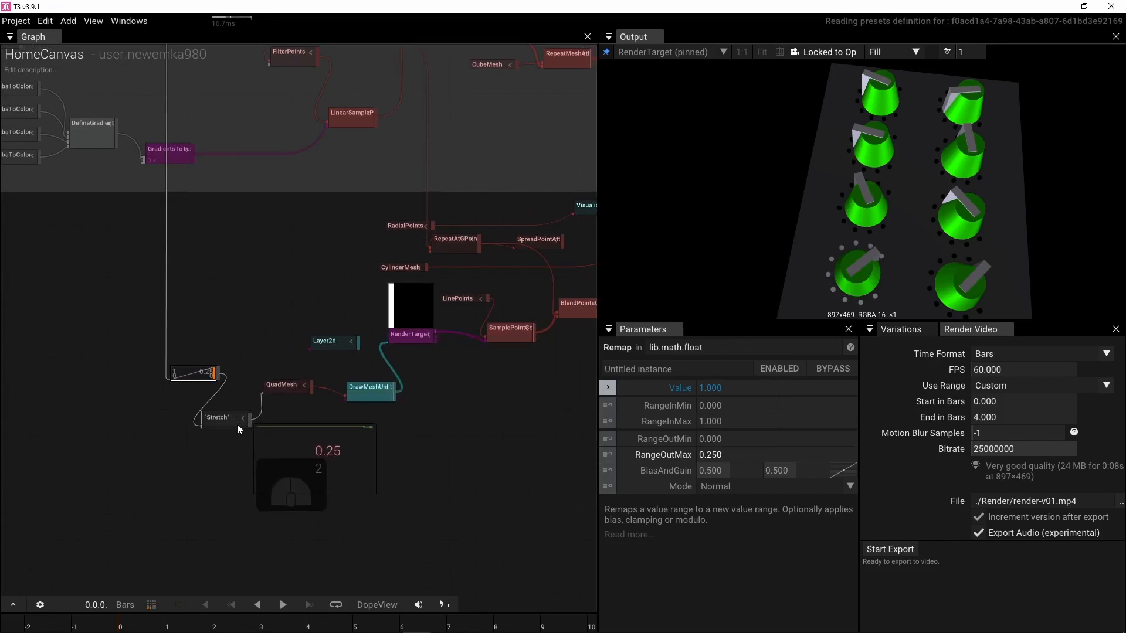
left_click_drag(192, 379, 145, 398)
left_click_drag(227, 420, 219, 379)
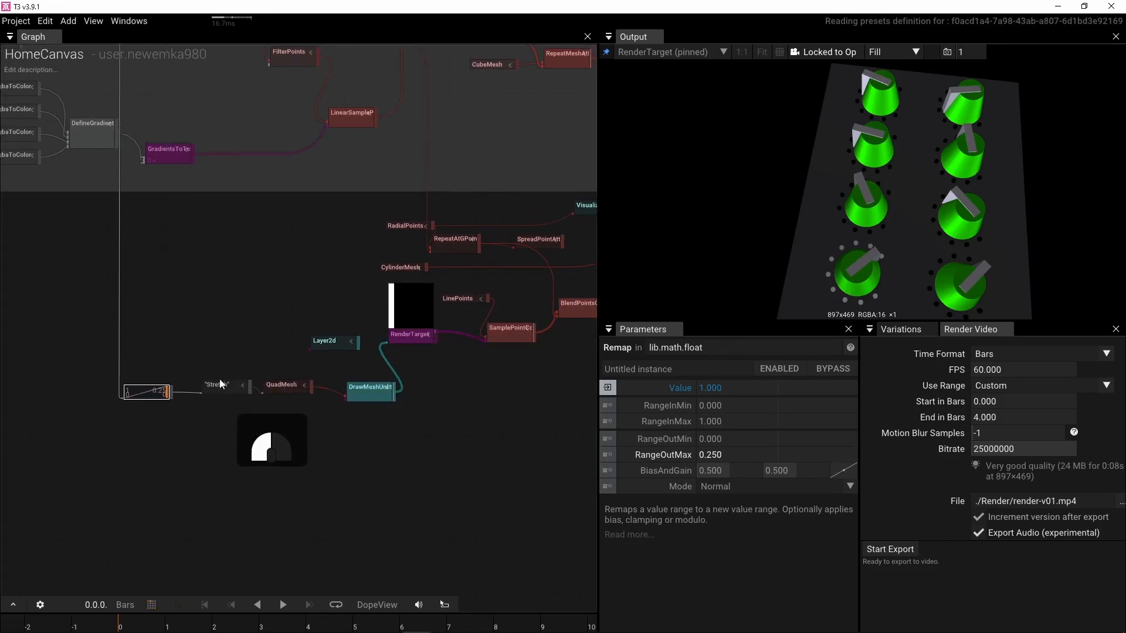
left_click(151, 392)
scroll(364, 437, "down", 3)
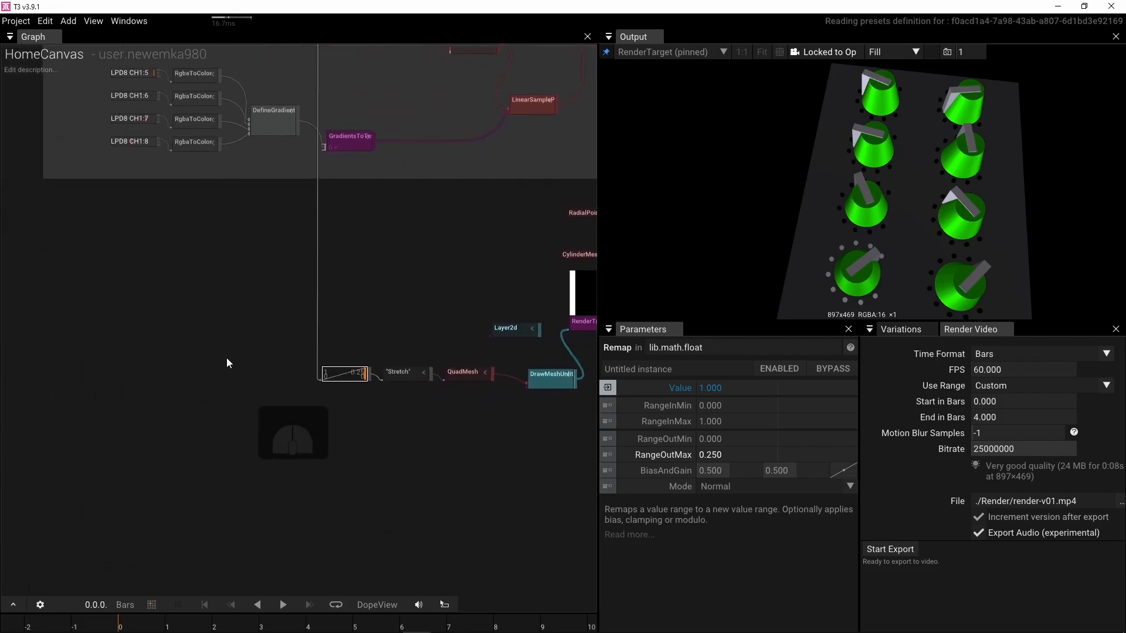
scroll(349, 406, "up", 3)
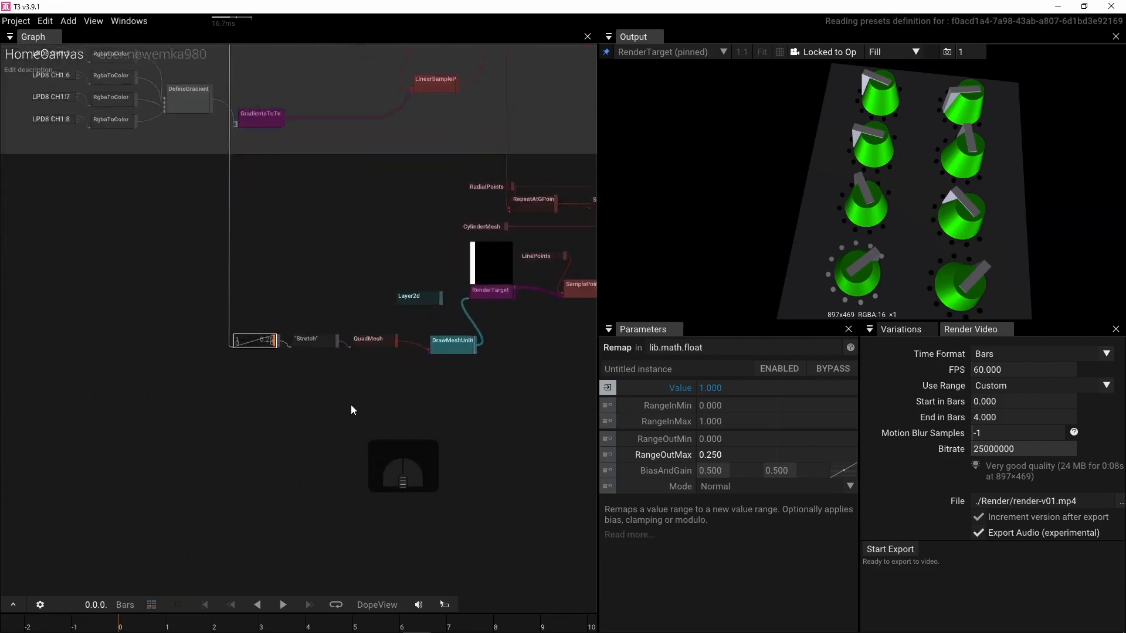
Step: Duplicate the Remap, Stretch and QuadMesh chain three times to get four stacked rows
left_click_drag(217, 396, 375, 311)
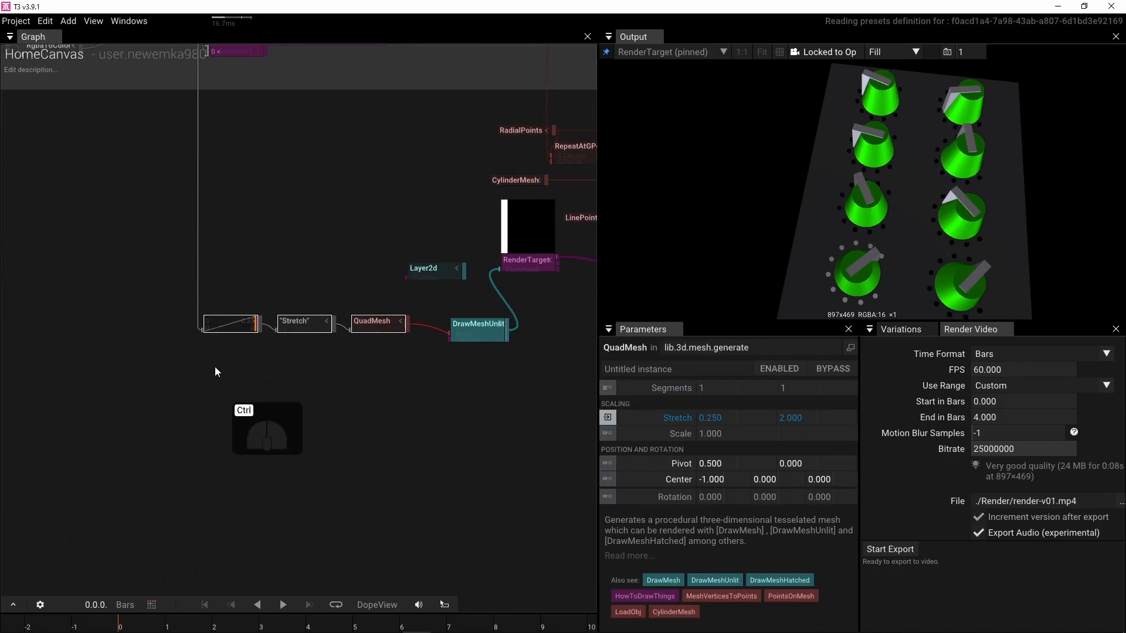
key("ctrl+d")
key("ctrl+d")
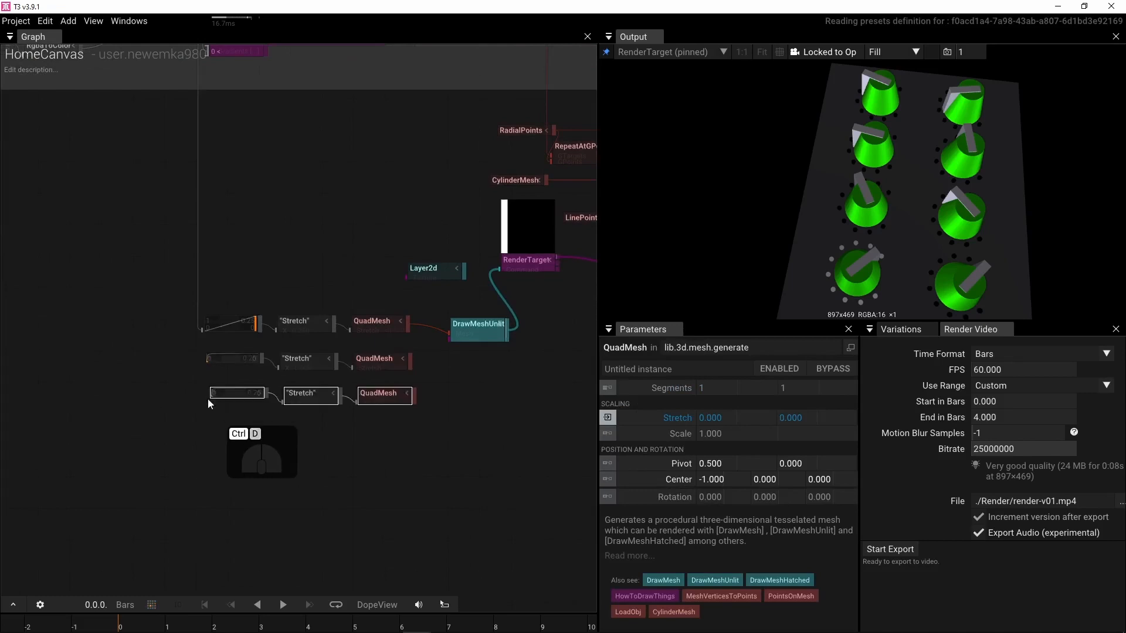
key("ctrl+d")
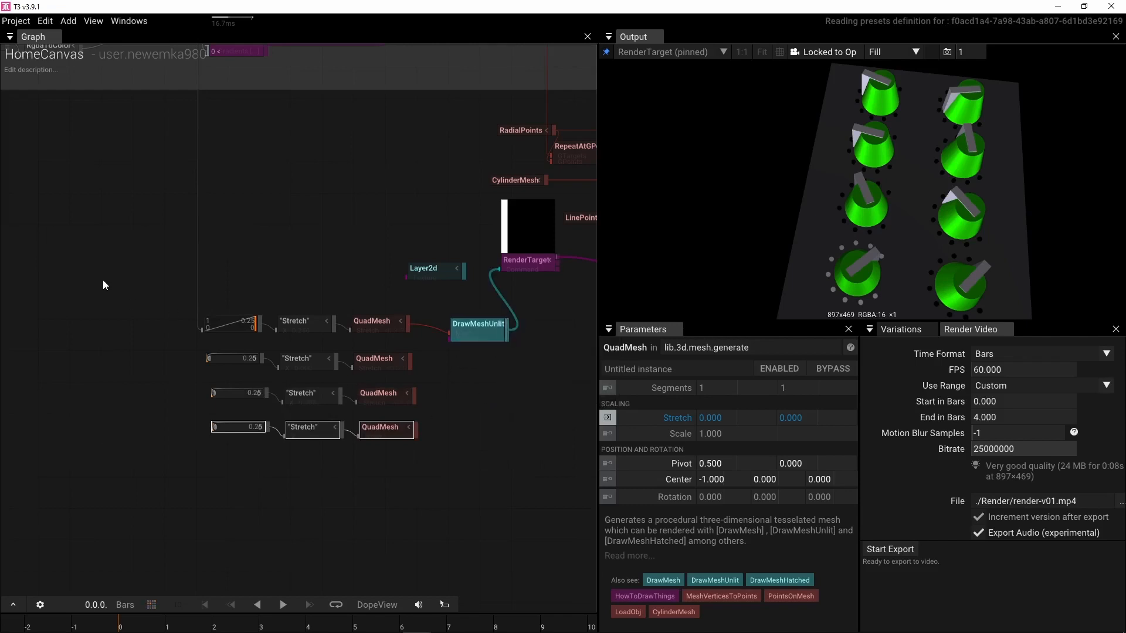
Step: Shift the four chains away from DrawMeshUnlit and merge their QuadMeshes through a CombineMeshes node feeding DrawMeshUnlit's mesh input
left_click_drag(103, 286, 375, 484)
left_click_drag(382, 352, 333, 347)
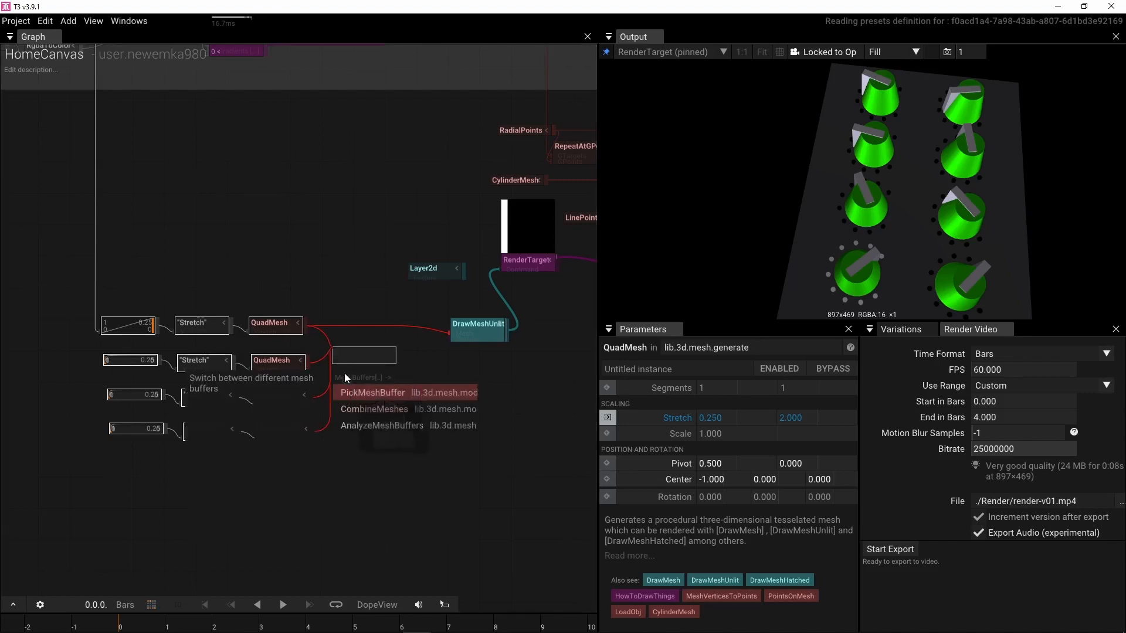
left_click(359, 409)
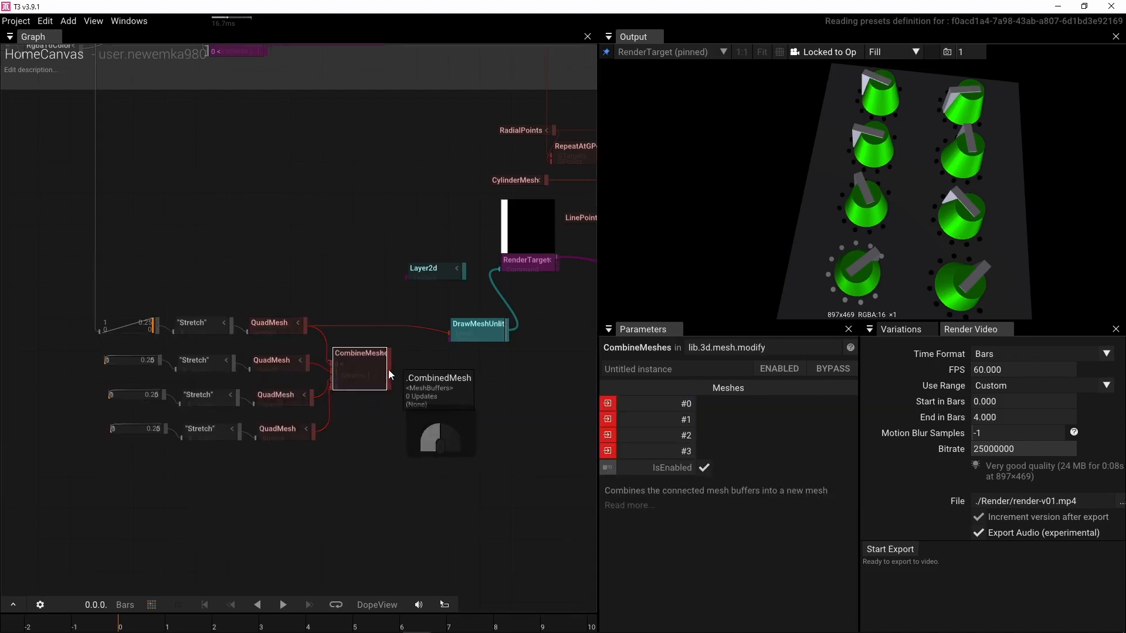
left_click_drag(388, 369, 451, 333)
Step: Move the LPD8 CH1:2, CH1:3 and CH1:4 MIDI inputs out of the KNOBS group, down beside the duplicated Remaps
right_click_drag(209, 266, 330, 259)
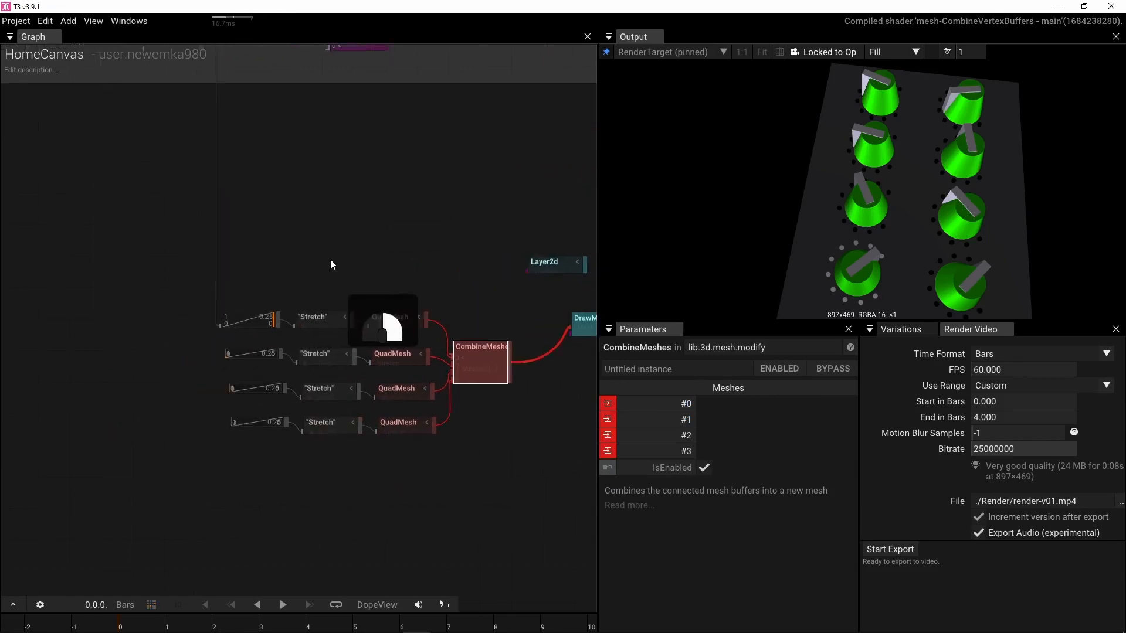
scroll(329, 259, "down", 5)
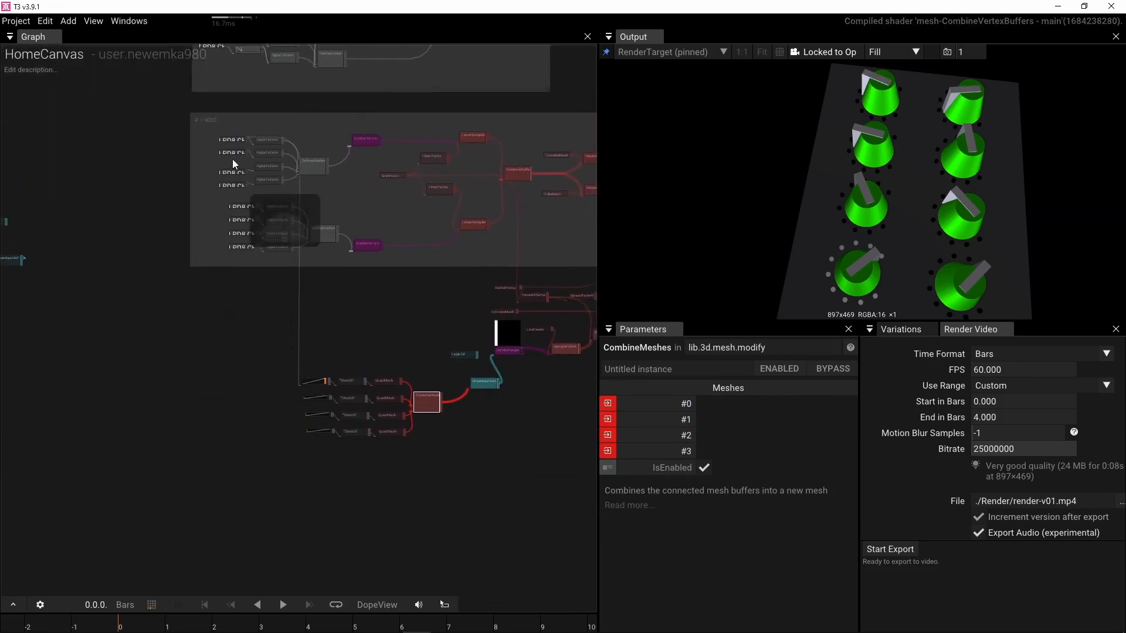
scroll(232, 160, "up", 2)
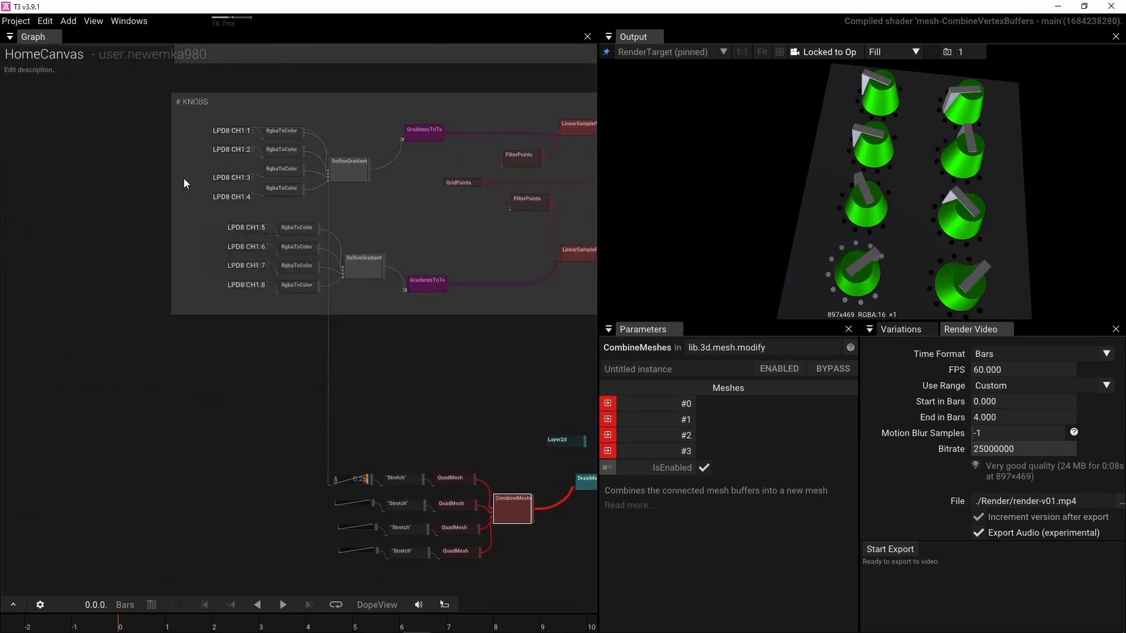
left_click_drag(198, 143, 227, 550)
scroll(286, 541, "up", 4)
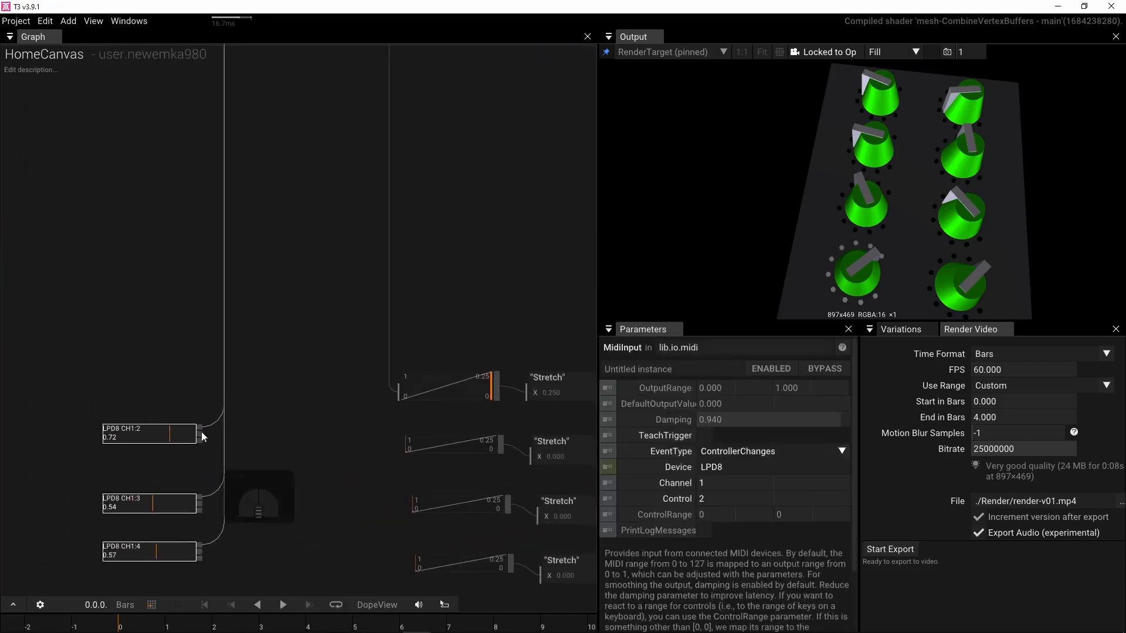
left_click_drag(198, 427, 429, 430)
left_click_drag(285, 434, 285, 434)
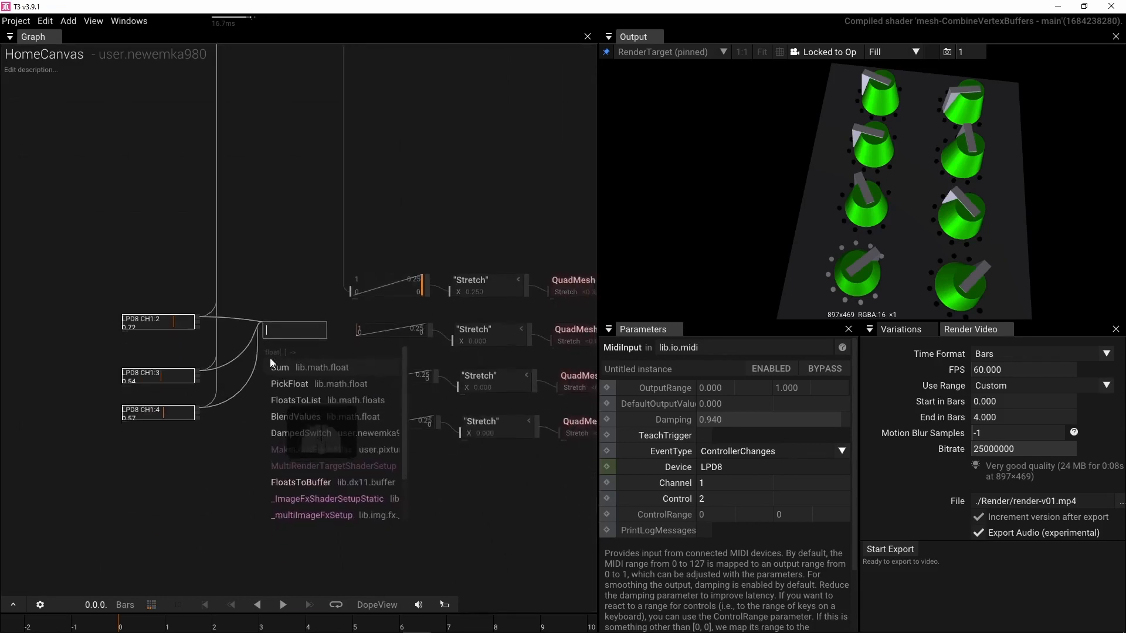
left_click(270, 287)
Step: Connect the LPD8 CH1:2, CH1:3 and CH1:4 results to the Value inputs of the second, third and fourth Remaps
left_click_drag(200, 316, 371, 326)
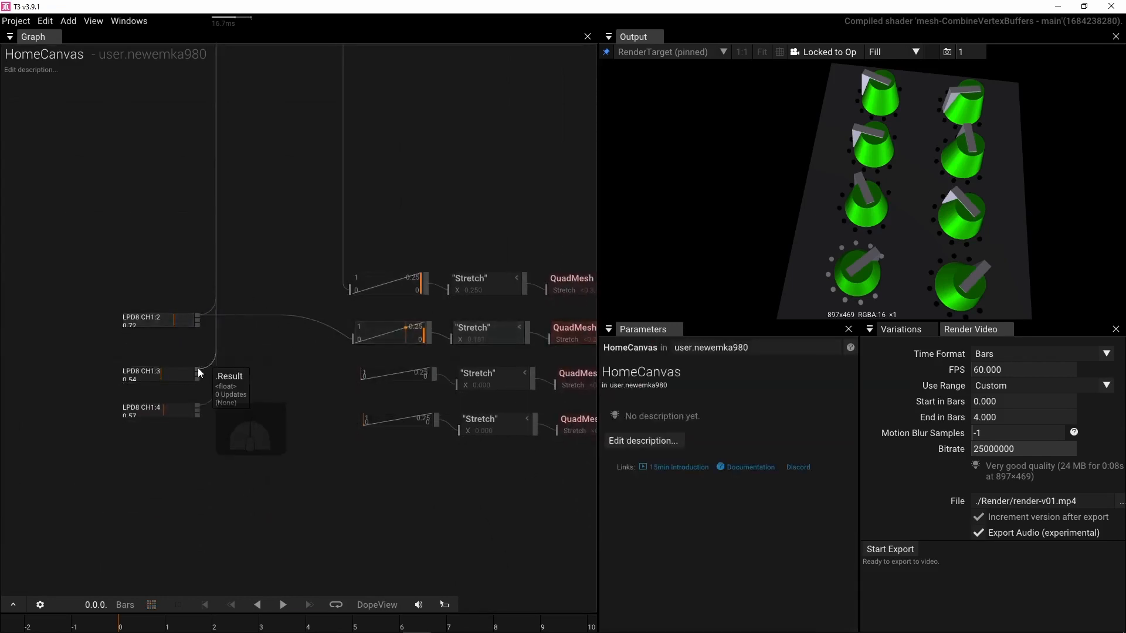
left_click_drag(198, 369, 364, 381)
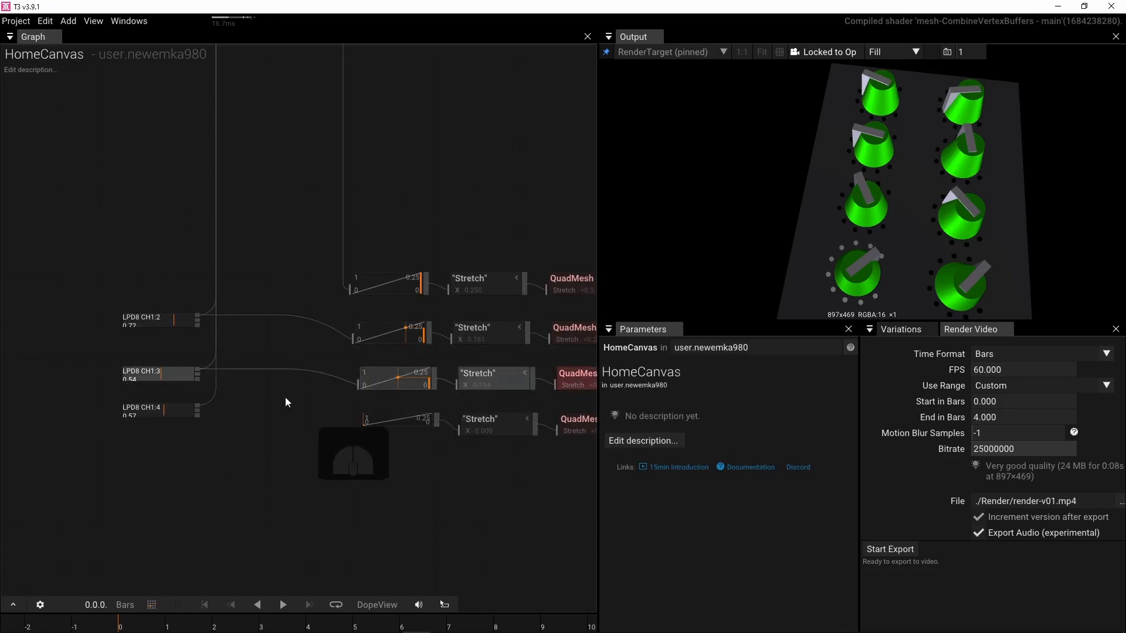
left_click_drag(198, 405, 374, 414)
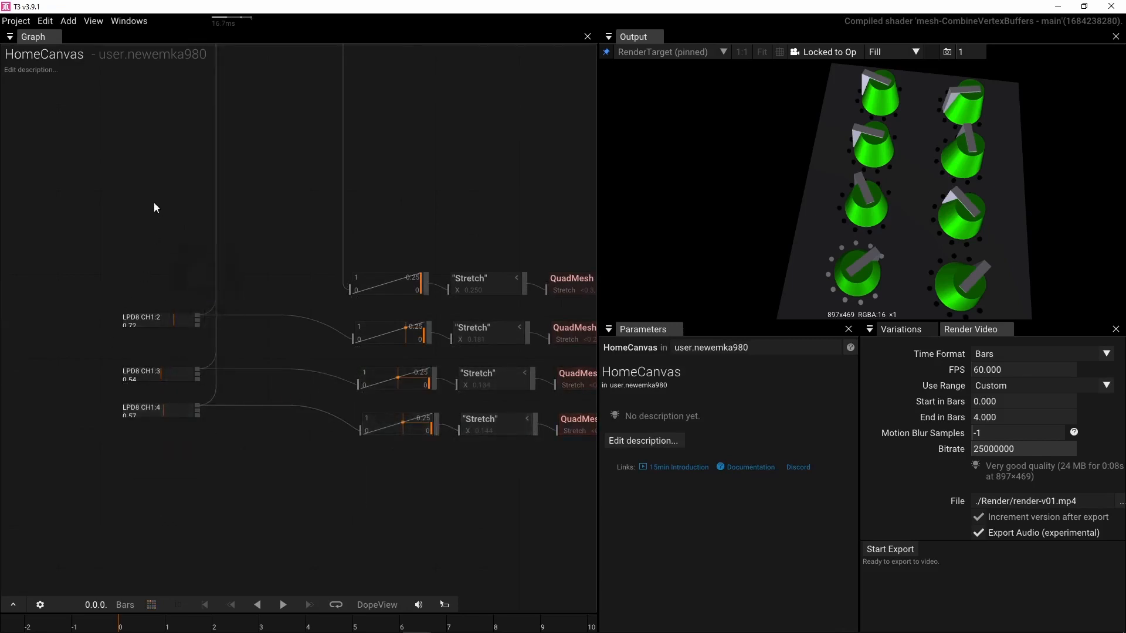
Step: Move the LPD8 CH1:2, CH1:3 and CH1:4 MIDI inputs back into the KNOBS group
scroll(154, 202, "down", 2)
right_click_drag(240, 206, 215, 282)
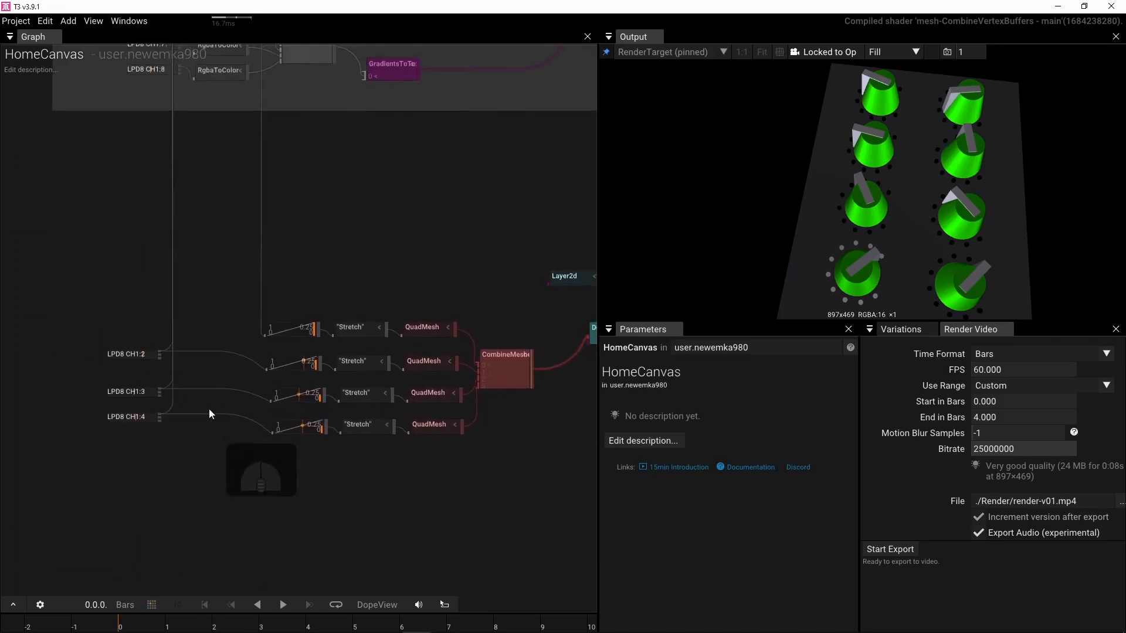
scroll(209, 409, "up", 2)
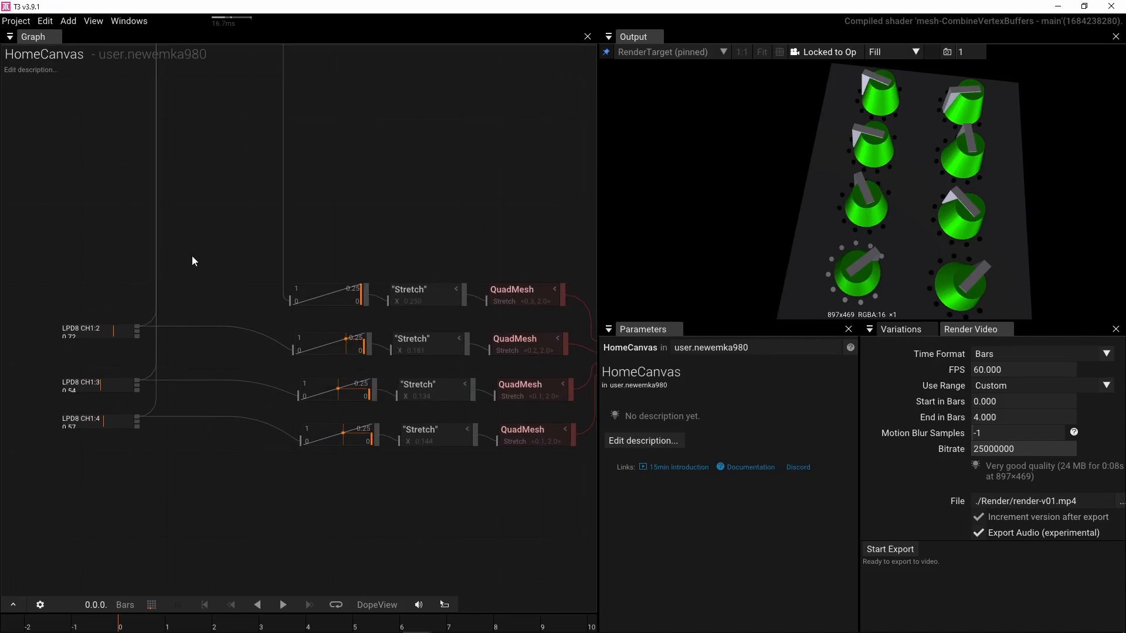
scroll(192, 256, "down", 4)
right_click_drag(195, 253, 206, 369)
left_click_drag(151, 442, 142, 174)
right_click_drag(216, 464, 145, 440)
scroll(210, 428, "up", 5)
right_click_drag(215, 437, 230, 464)
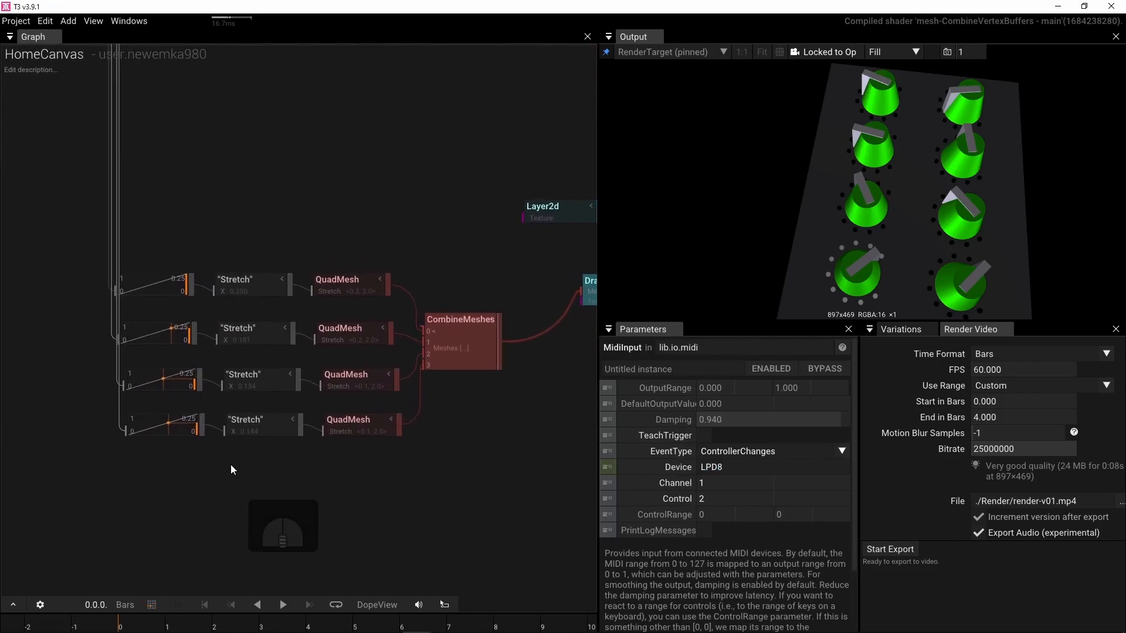
Step: Offset the second QuadMesh's Center X by +.25 to -0.750
left_click(349, 332)
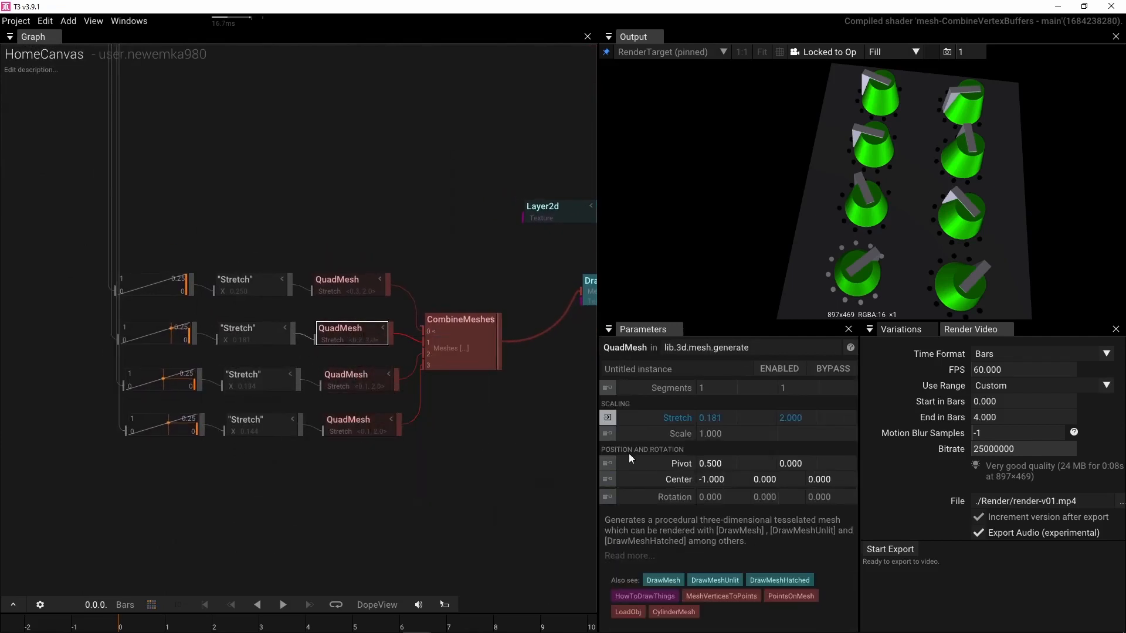
left_click(727, 478)
left_click(733, 479)
type("+.25")
key("Return")
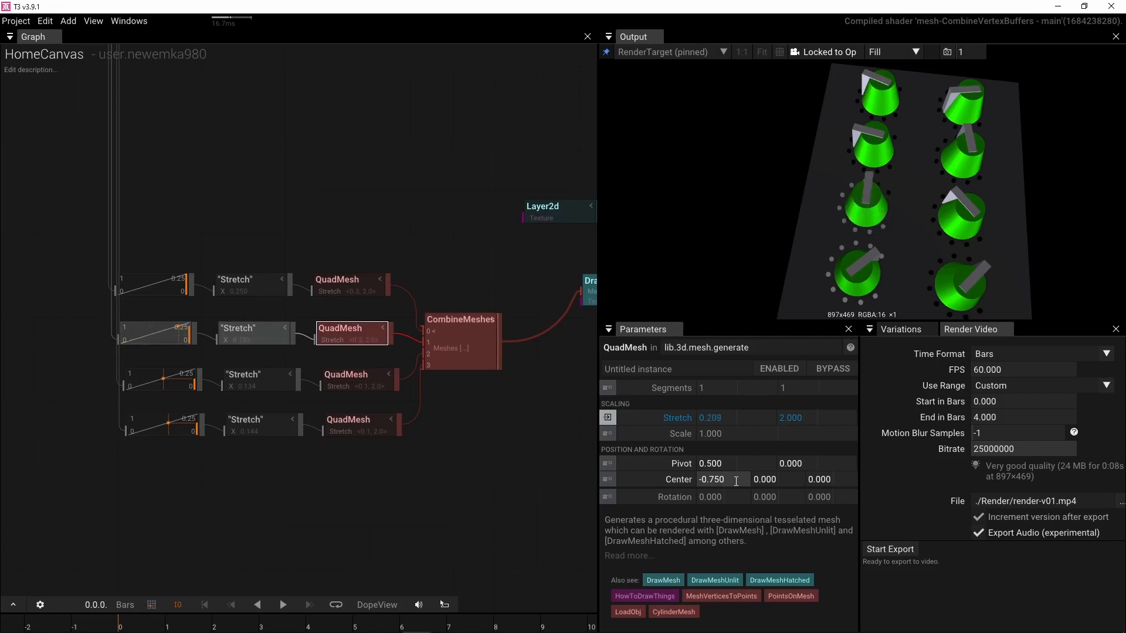
Step: Offset the third QuadMesh's Center X by +.5 to -0.500
left_click(345, 374)
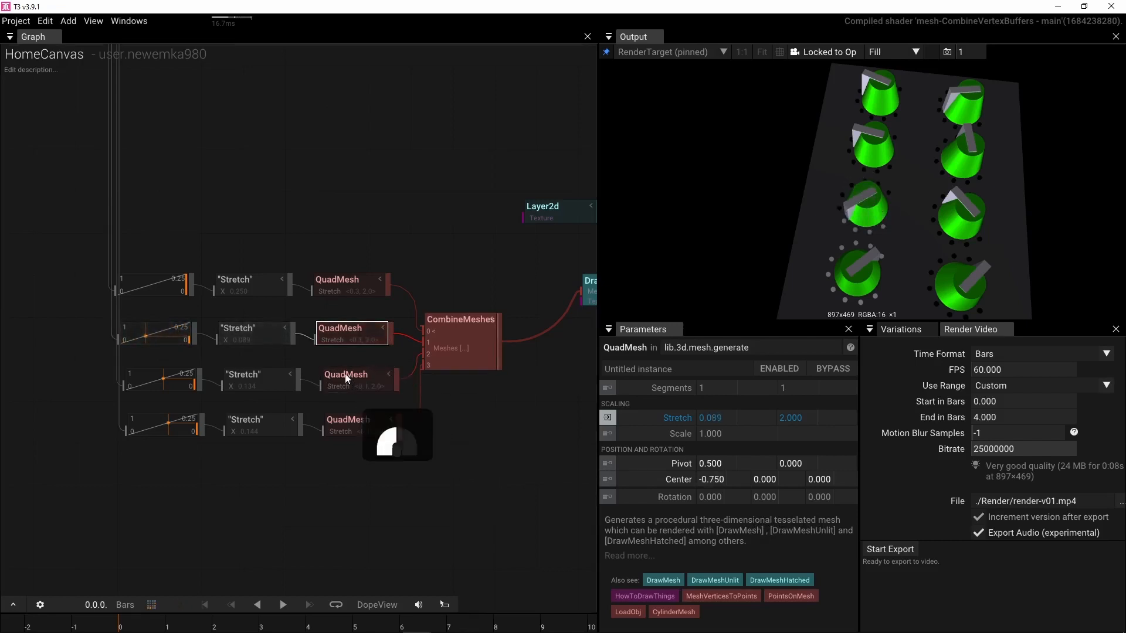
left_click(733, 480)
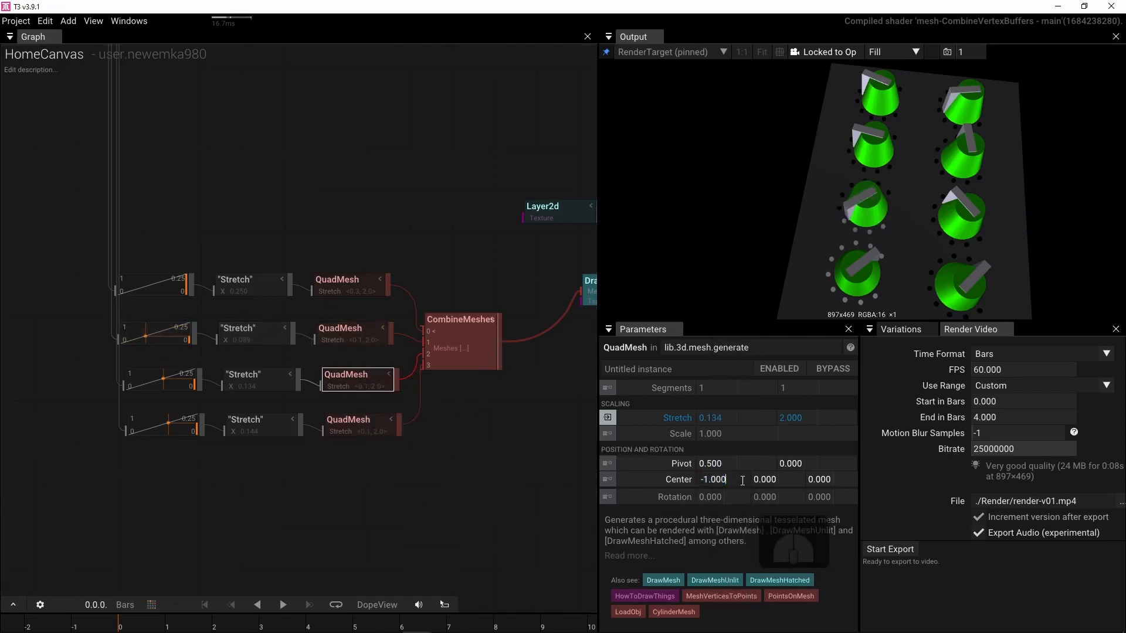
type("+.5")
key("Return")
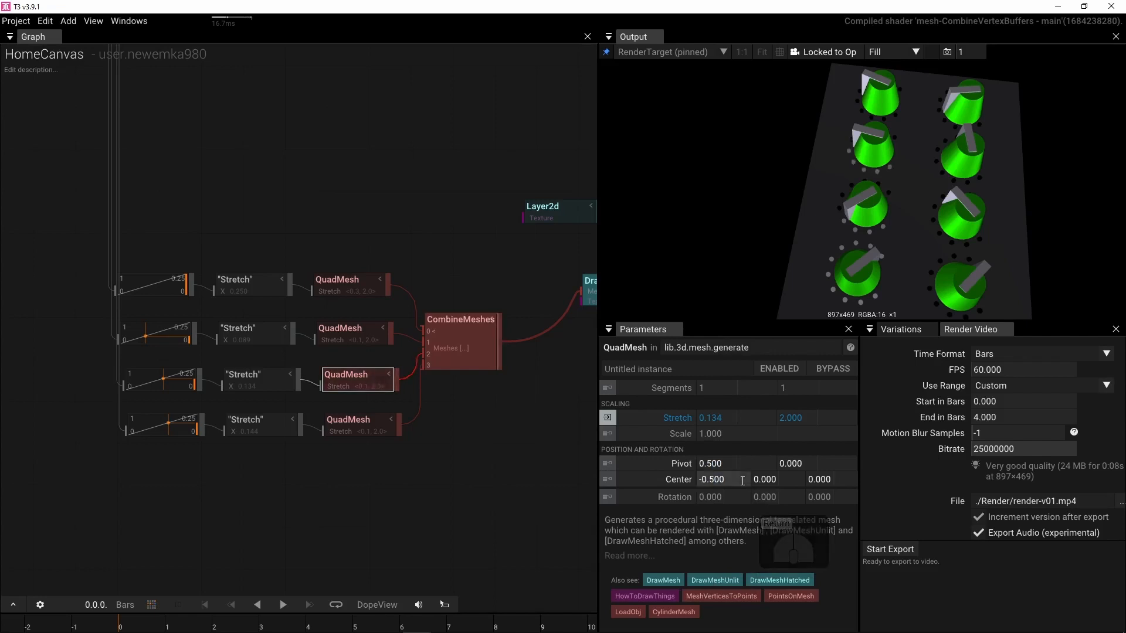
left_click(726, 498)
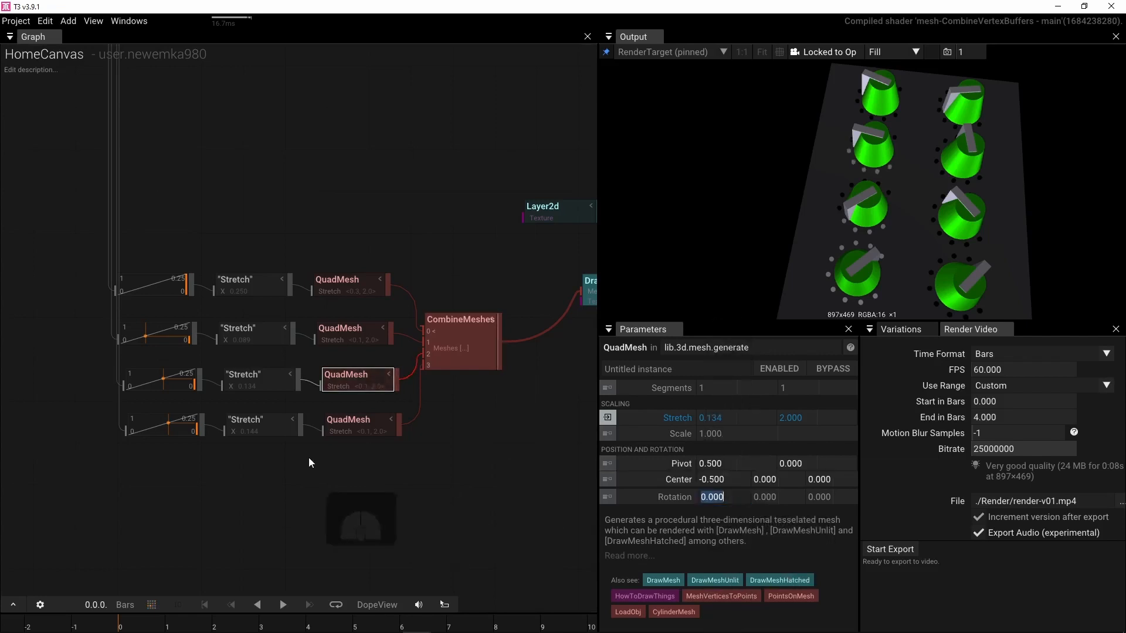
left_click(311, 463)
Step: Offset the fourth QuadMesh's Center X by +0.75 to -0.250
left_click(340, 422)
left_click(733, 479)
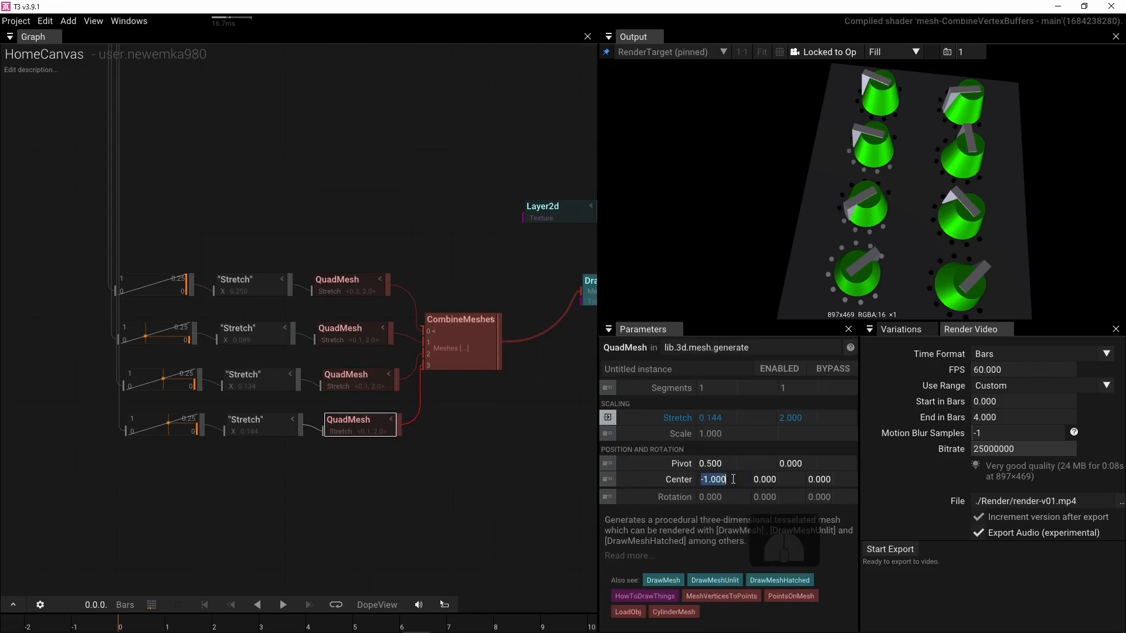
left_click(734, 479)
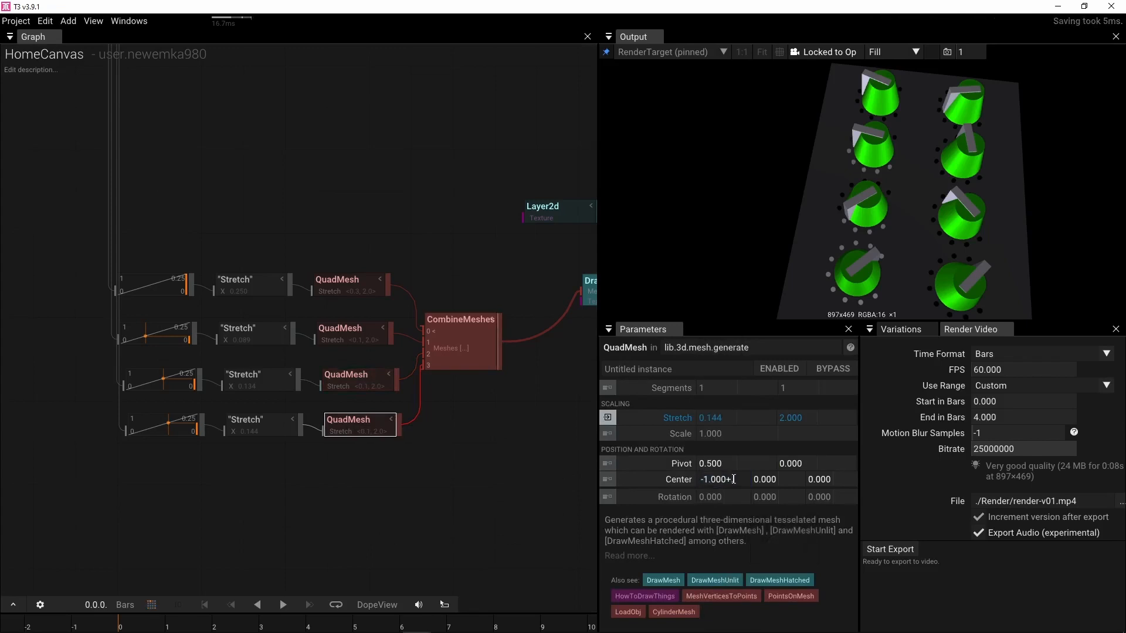
type("+0.75")
key("Return")
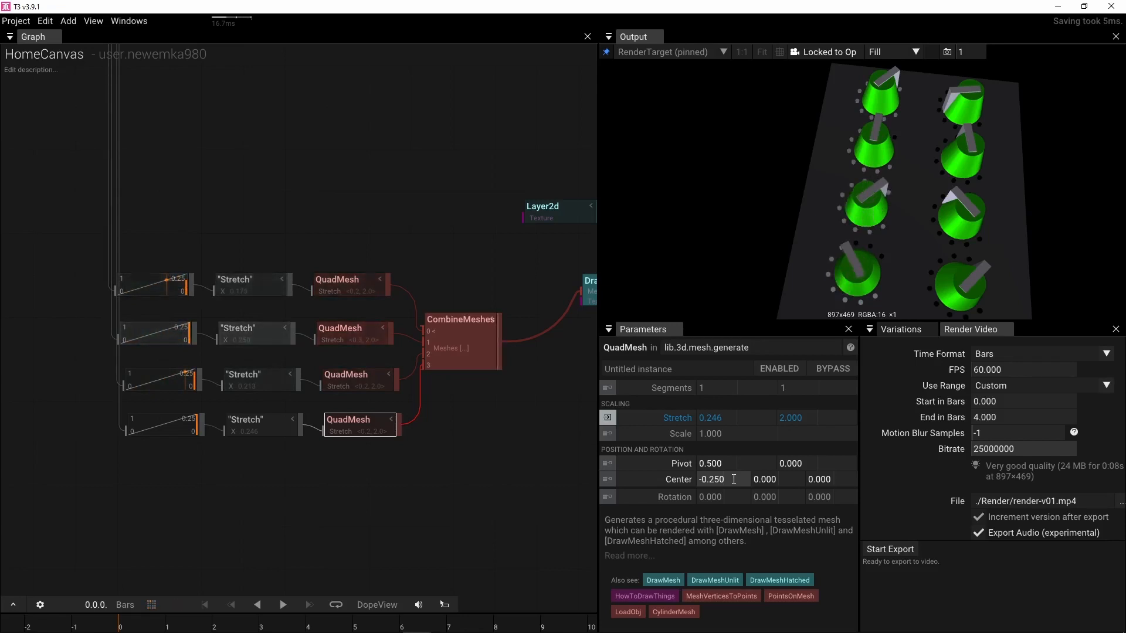
Step: Move the CombineMeshes node closer to DrawMeshUnlit, leaving more space after the four QuadMeshes
scroll(389, 487, "down", 4)
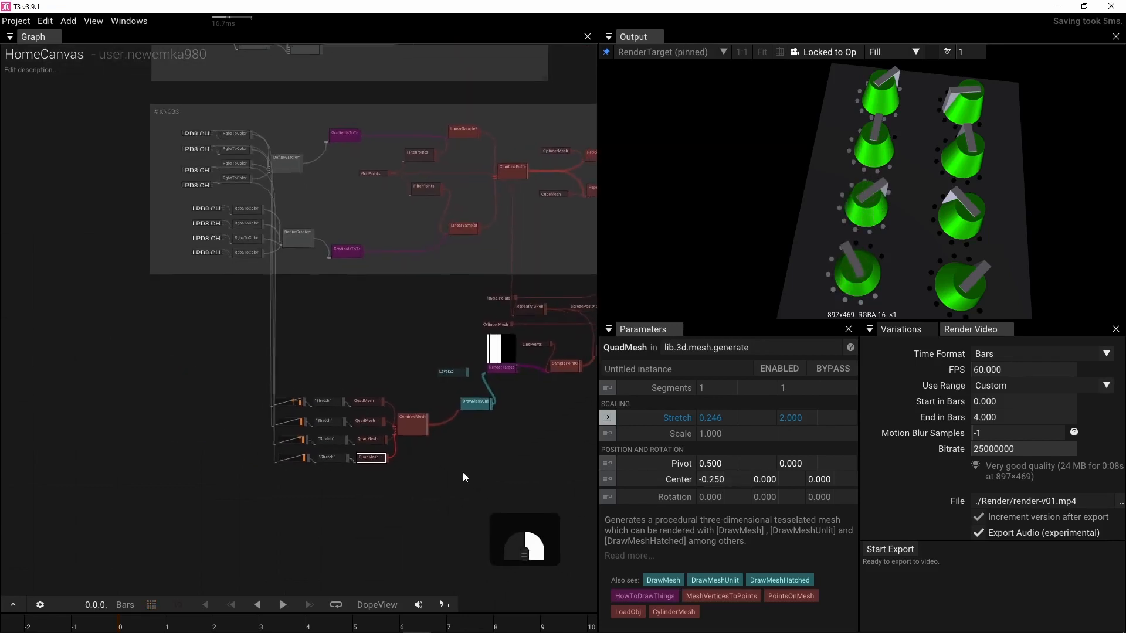
right_click_drag(463, 472, 442, 464)
scroll(442, 463, "up", 2)
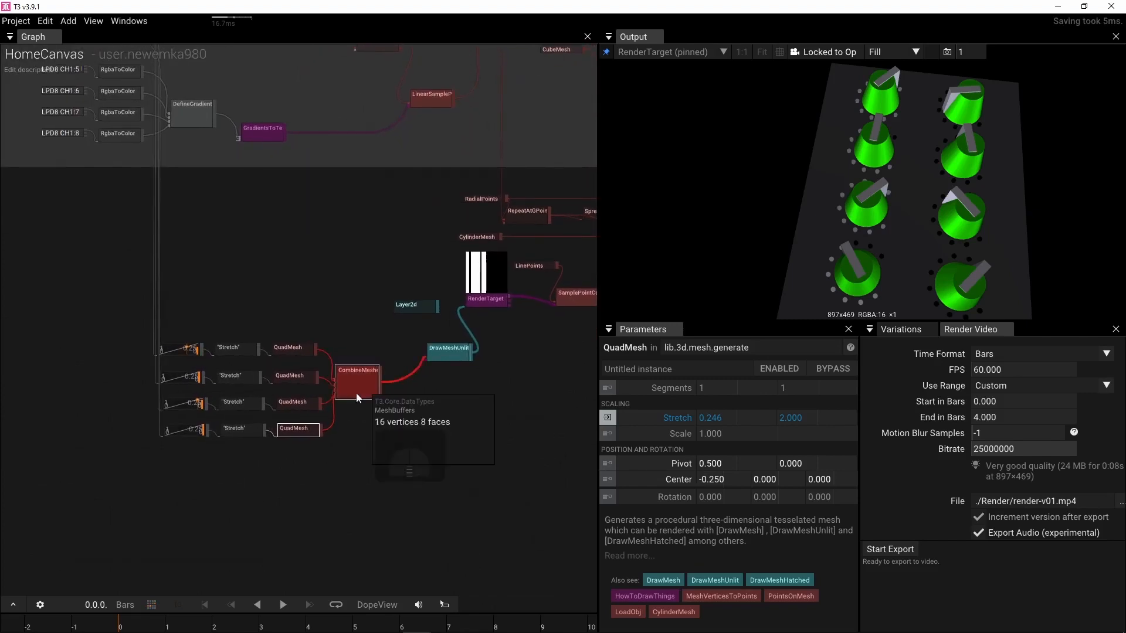
left_click_drag(357, 397, 393, 377)
Step: Duplicate the four Remap, Stretch and QuadMesh chains, placing the copies below the originals
left_click_drag(131, 329, 297, 458)
scroll(286, 455, "down", 4)
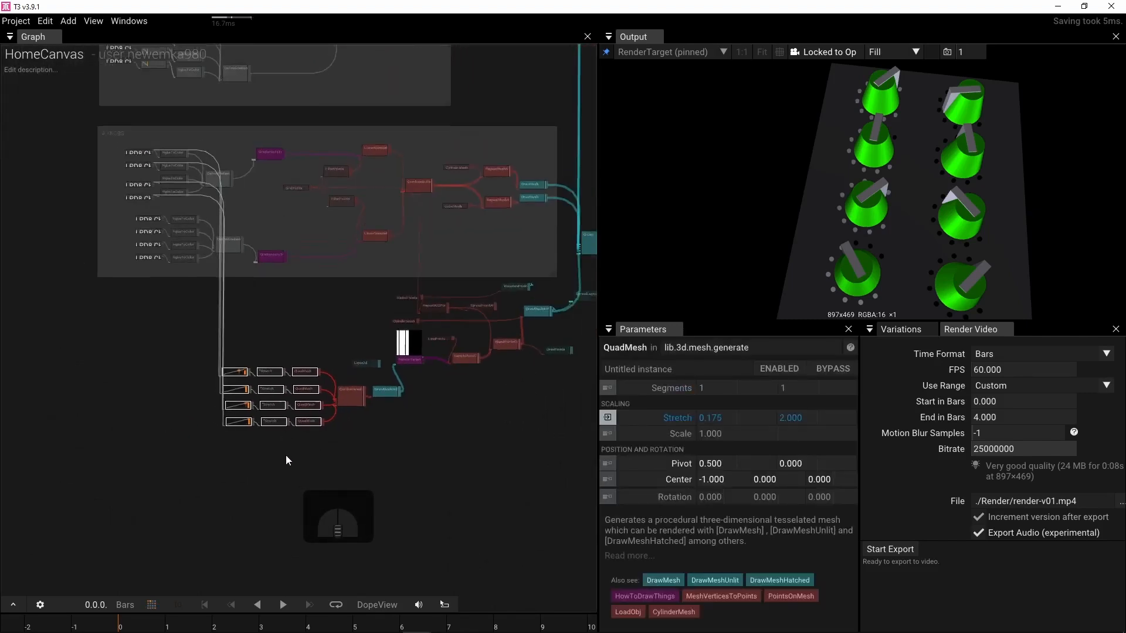
right_click_drag(384, 435, 292, 436)
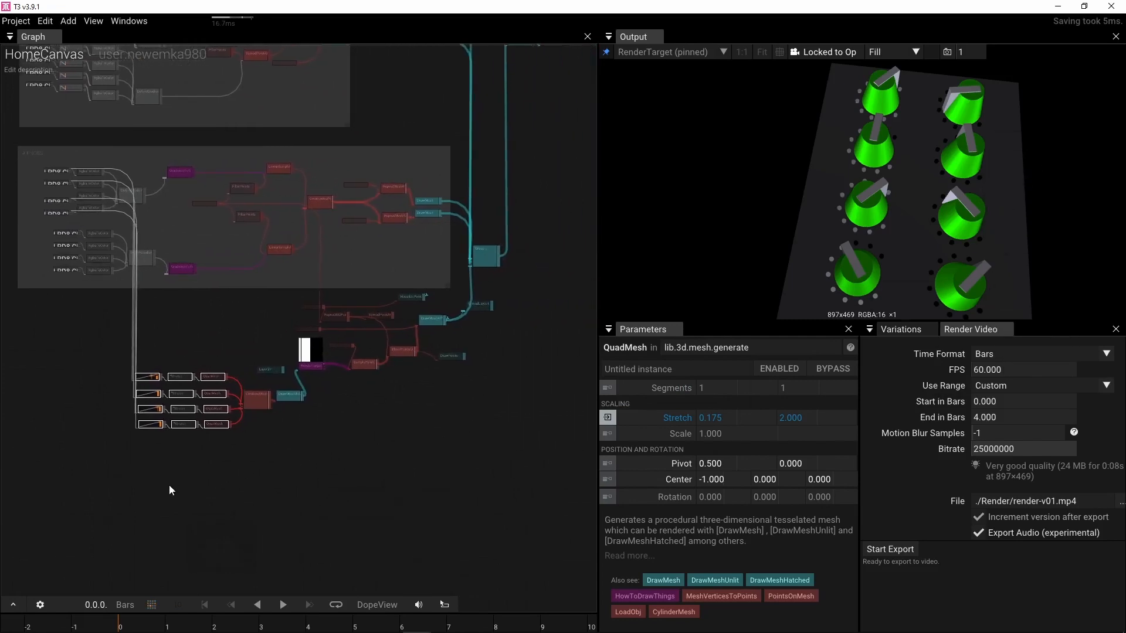
scroll(167, 482, "up", 3)
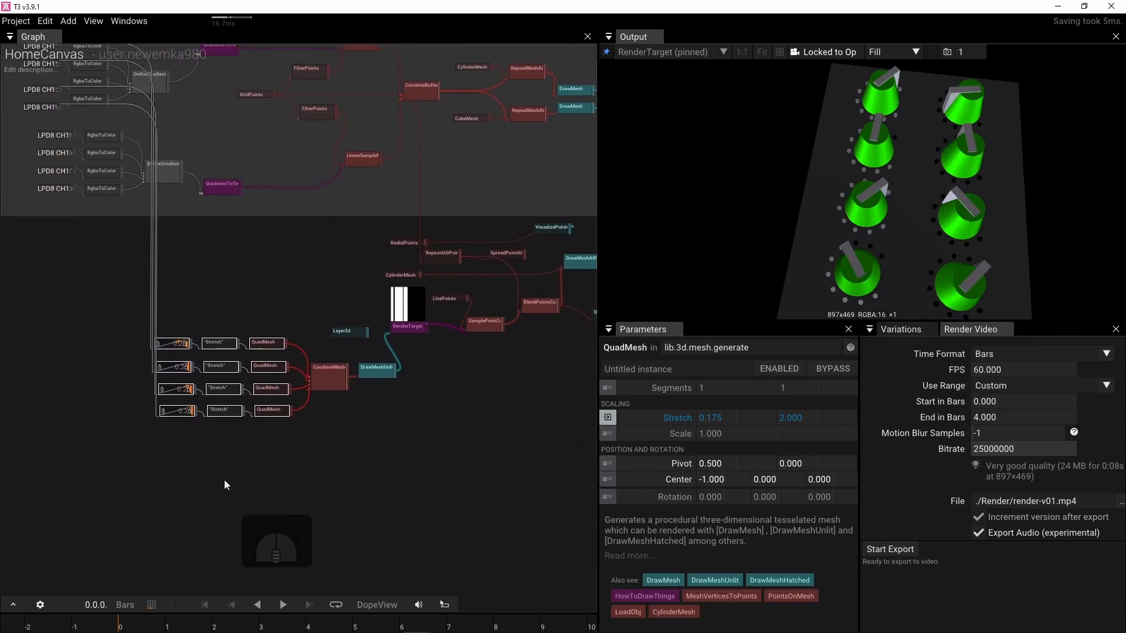
left_click_drag(171, 309, 289, 450)
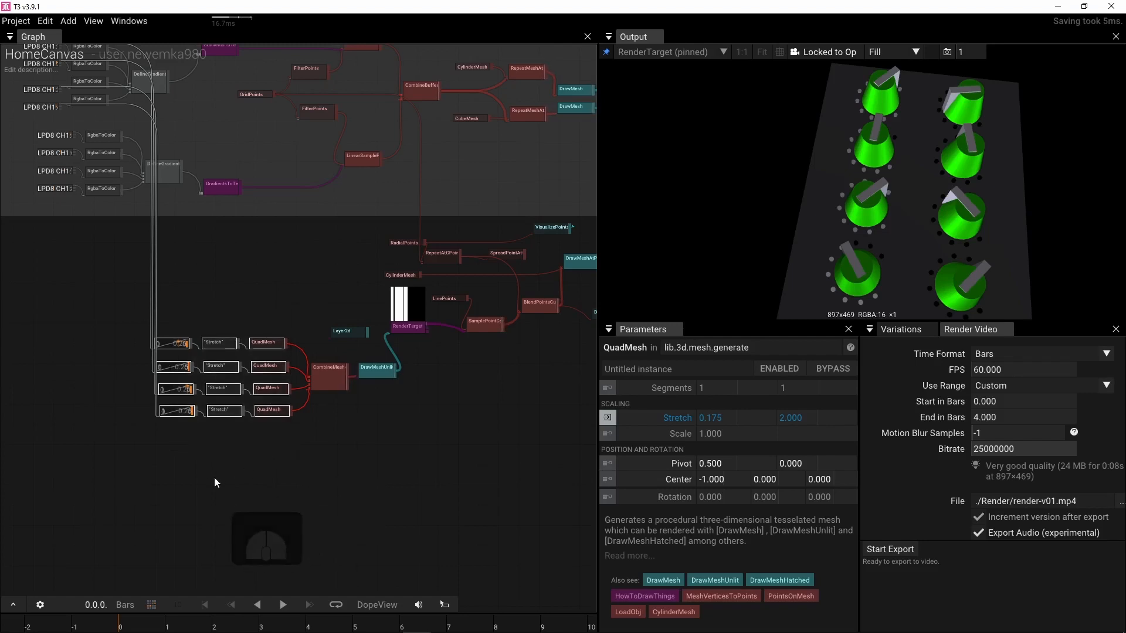
right_click_drag(215, 482, 251, 408)
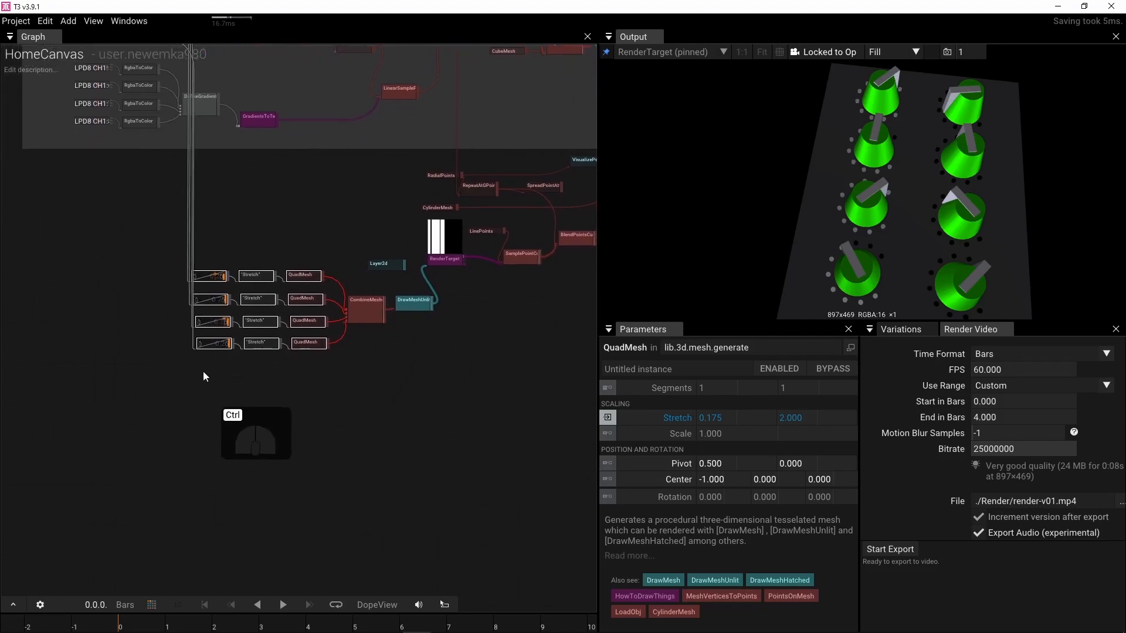
key("ctrl+d")
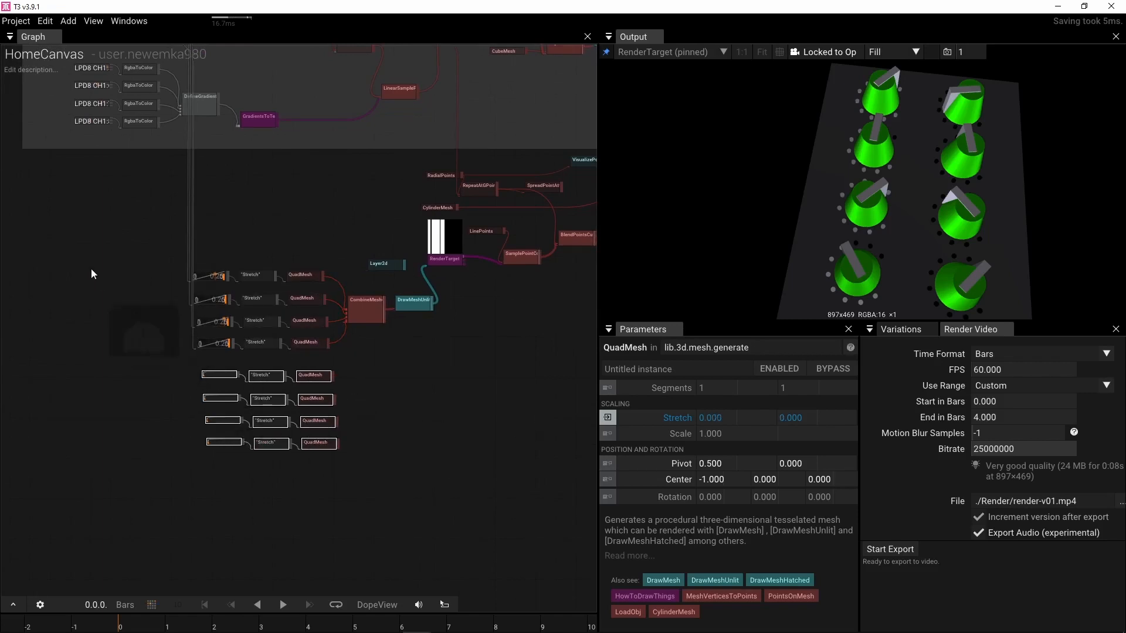
Step: Move the LPD8 CH1:5 to CH1:8 MIDI inputs down beside the duplicated Remap chains
right_click_drag(91, 270, 118, 374)
left_click(103, 244)
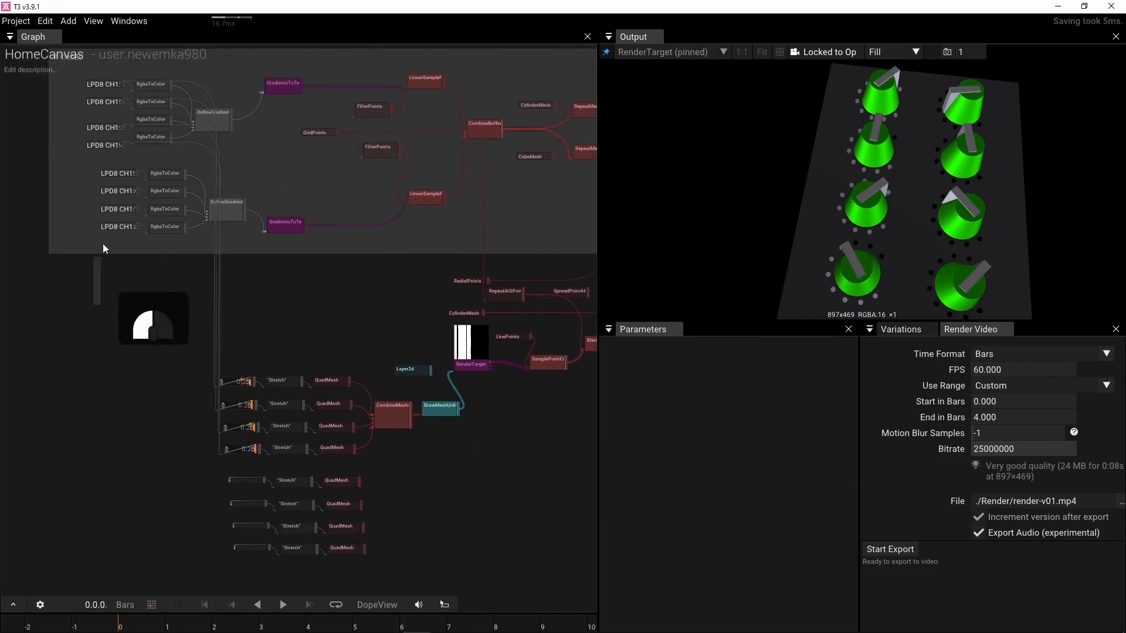
left_click_drag(103, 244, 126, 173)
left_click_drag(123, 175, 137, 486)
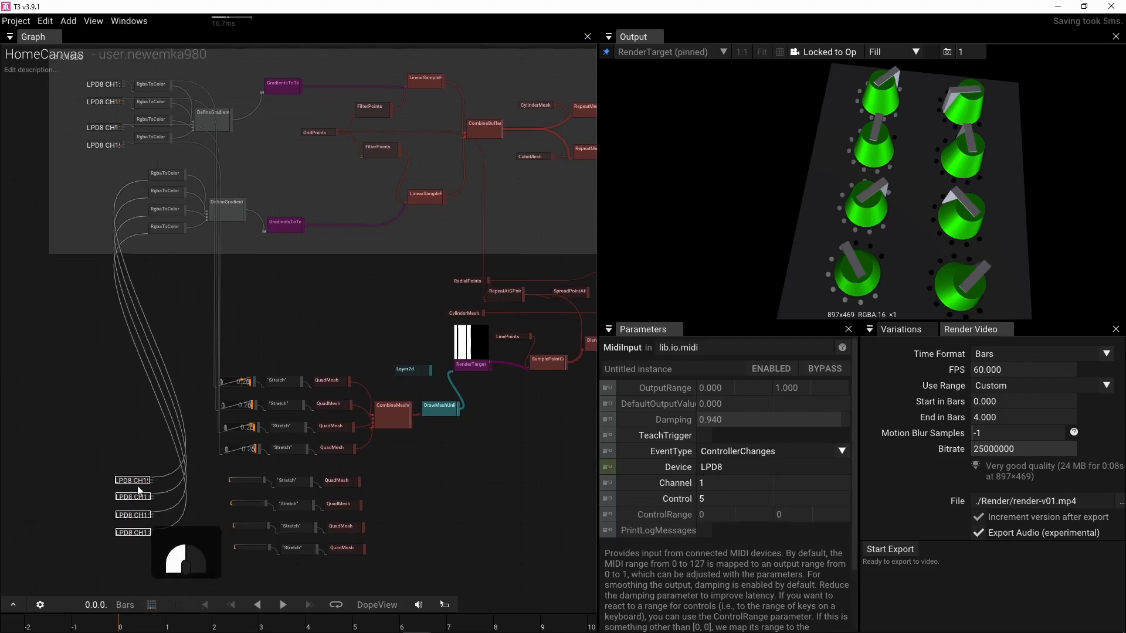
Step: Connect the LPD8 CH1:5, CH1:6, CH1:7 and CH1:8 outputs to the four duplicated Remap nodes in order
scroll(191, 526, "up", 5)
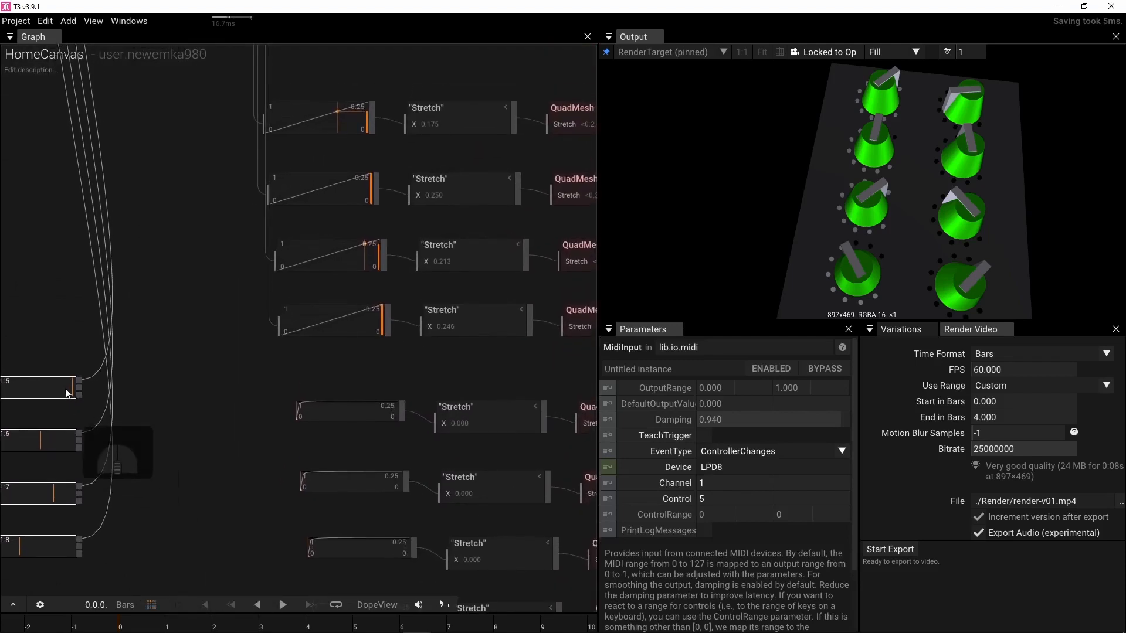
left_click_drag(79, 382, 132, 387)
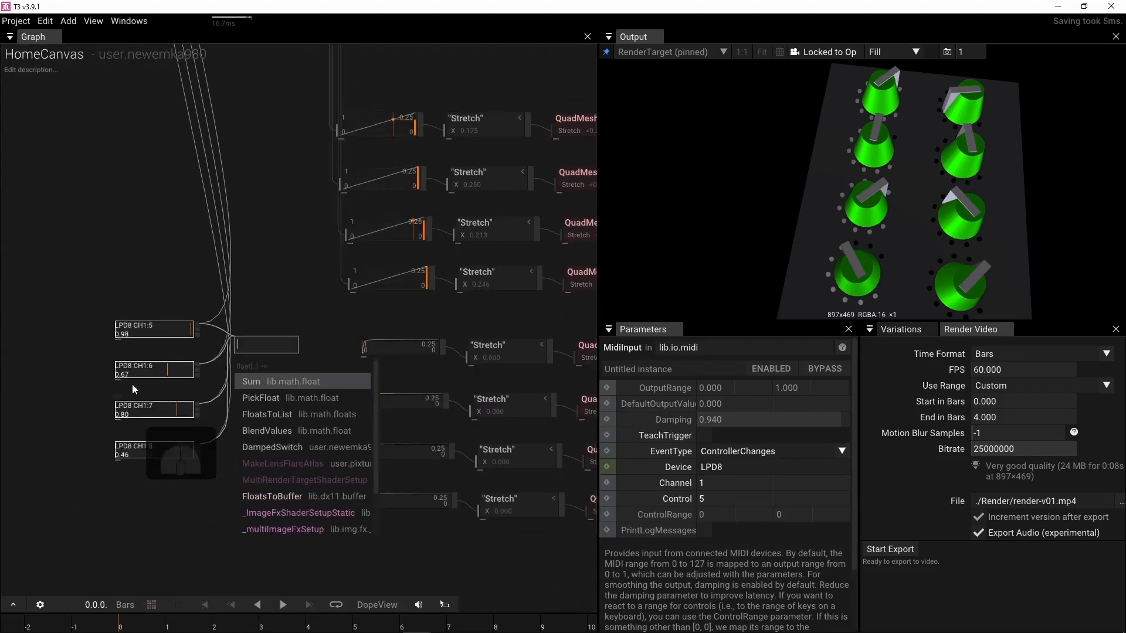
left_click(253, 300)
left_click_drag(228, 308, 375, 332)
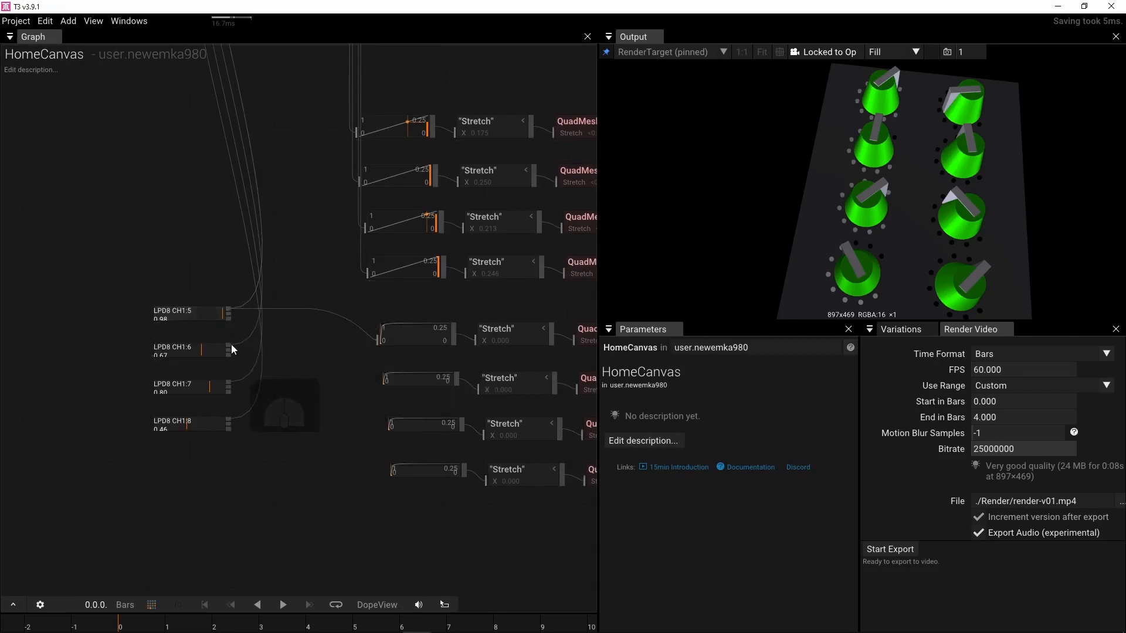
left_click_drag(230, 346, 382, 387)
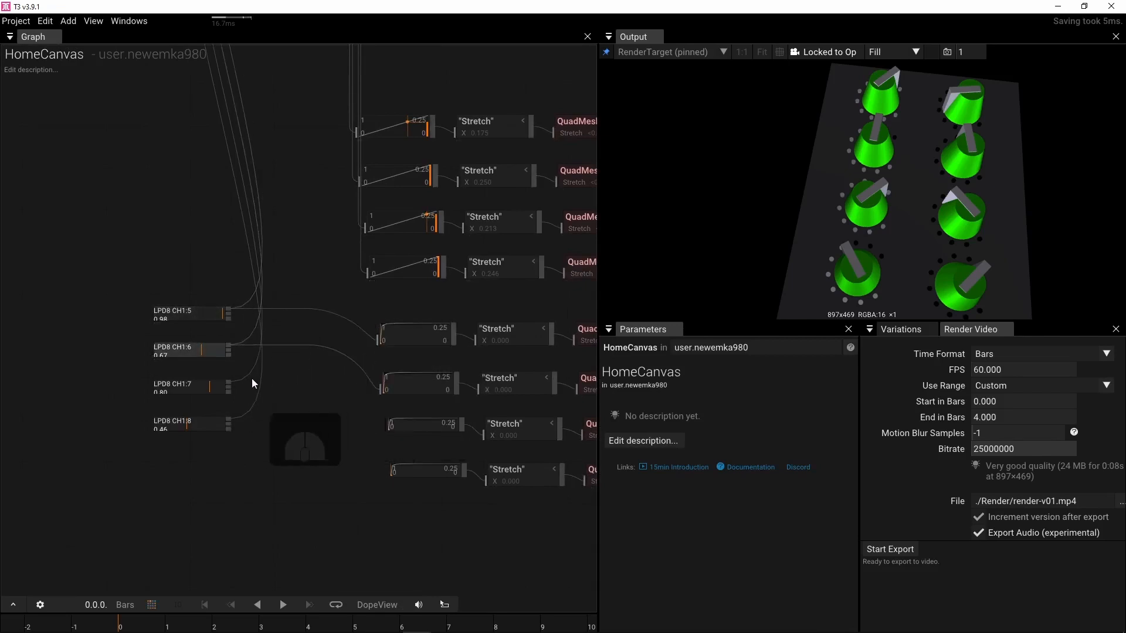
left_click_drag(229, 382, 402, 421)
left_click_drag(230, 420, 391, 473)
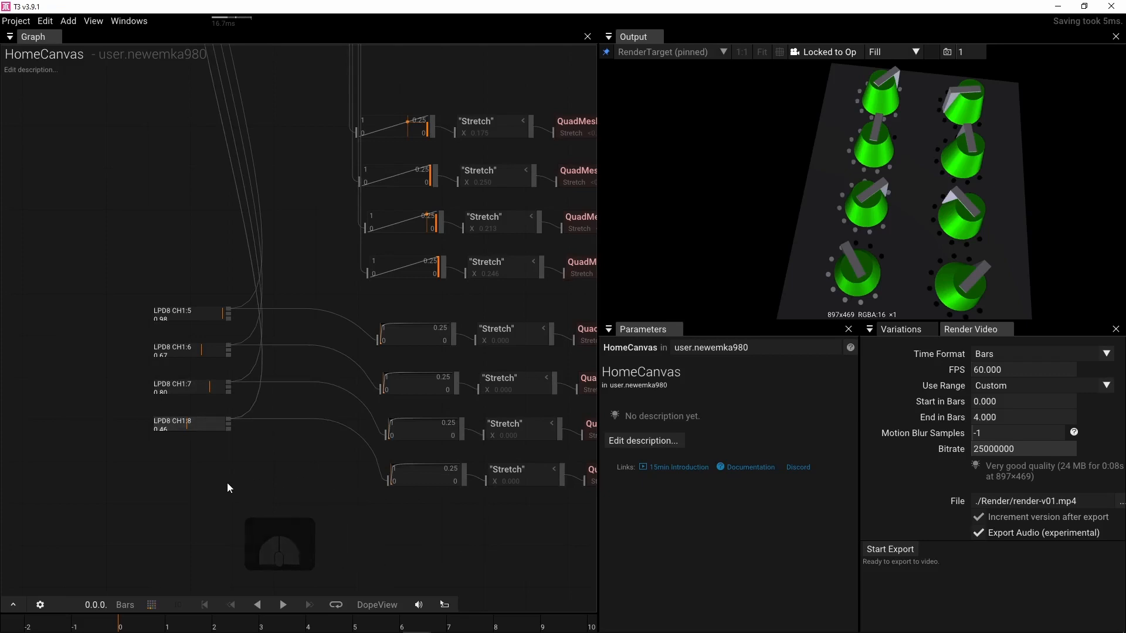
Step: Connect the four duplicated QuadMesh nodes to CombineMeshes, following the original four
right_click_drag(481, 521, 189, 508)
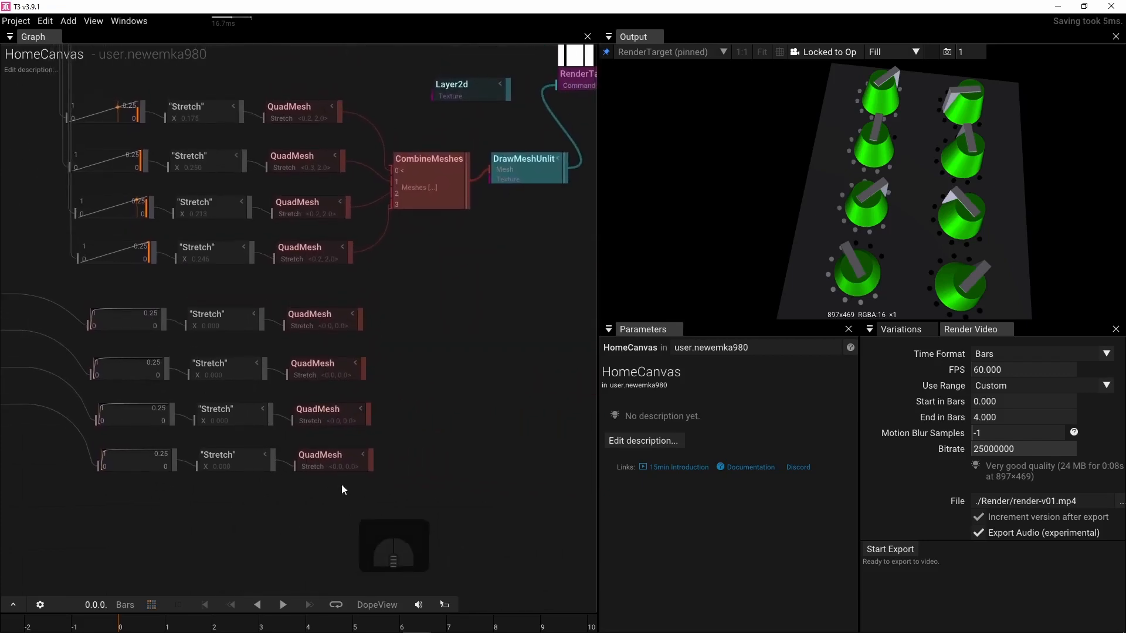
scroll(349, 478, "down", 2)
scroll(393, 383, "up", 1)
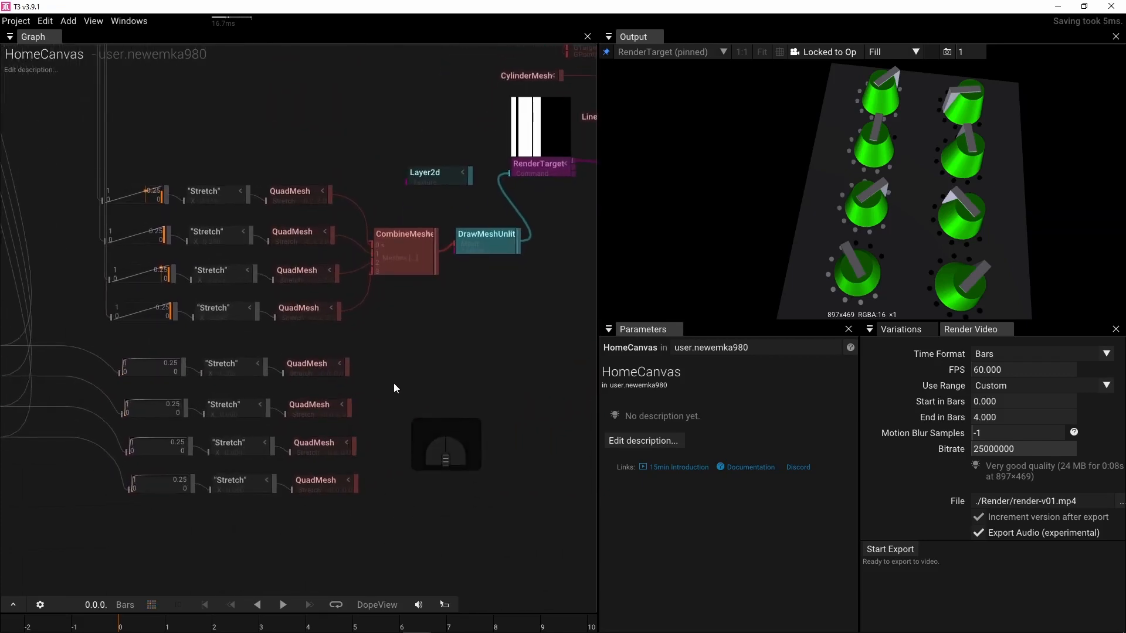
left_click_drag(372, 519, 374, 293)
right_click_drag(453, 476, 432, 425)
left_click(428, 405)
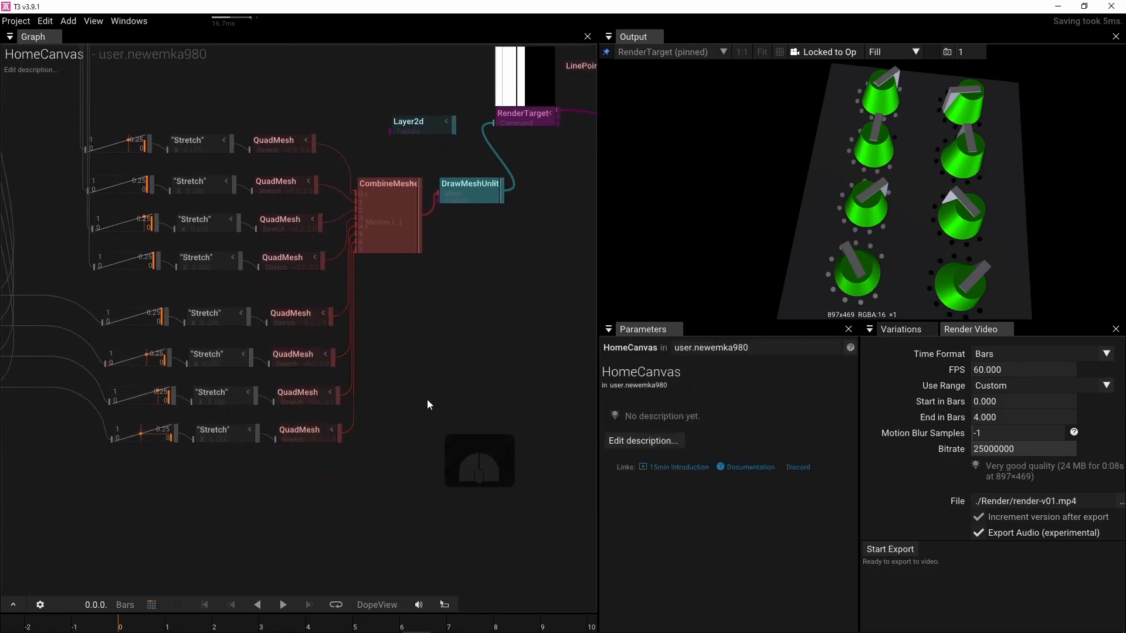
Step: Set the fifth QuadMesh's Center X to 0
left_click(287, 315)
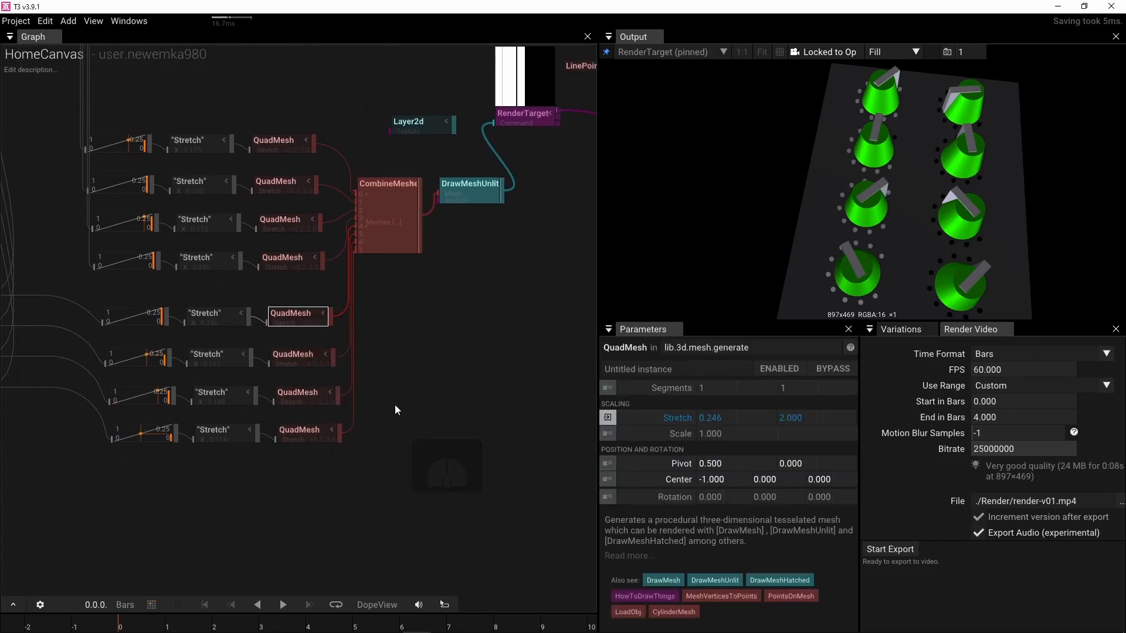
left_click(294, 264)
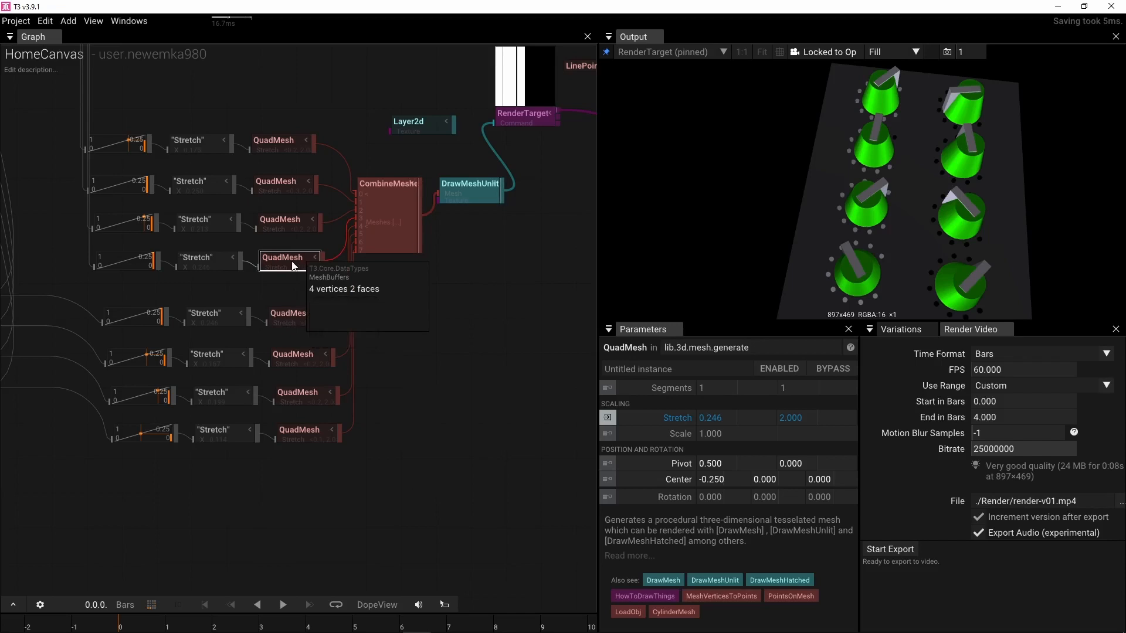
left_click(289, 315)
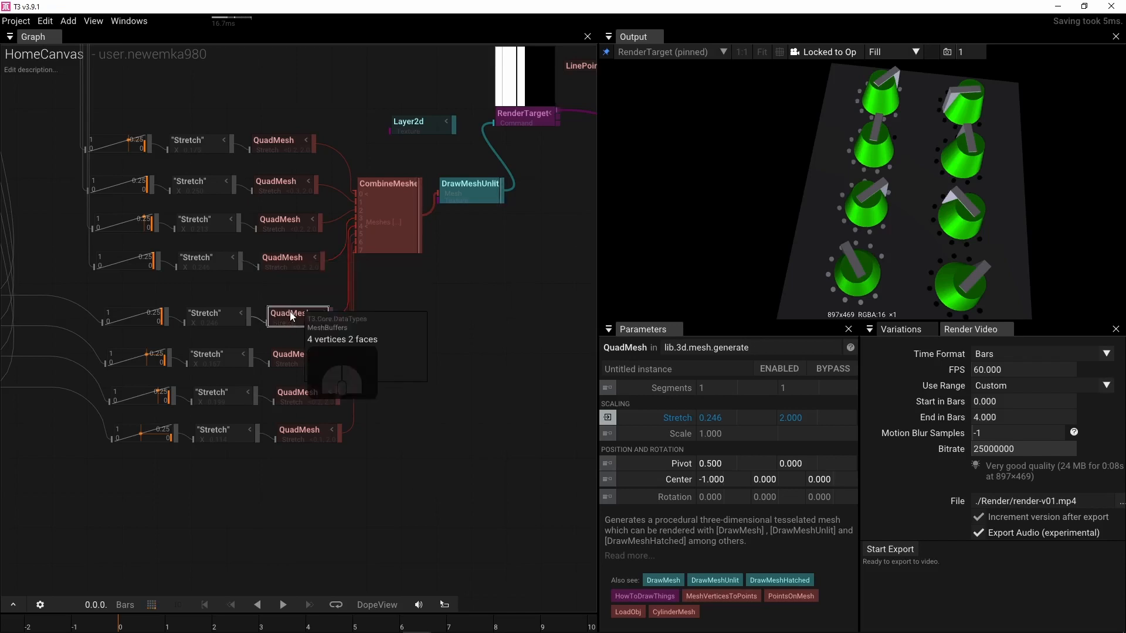
left_click(717, 486)
type("0")
key("Return")
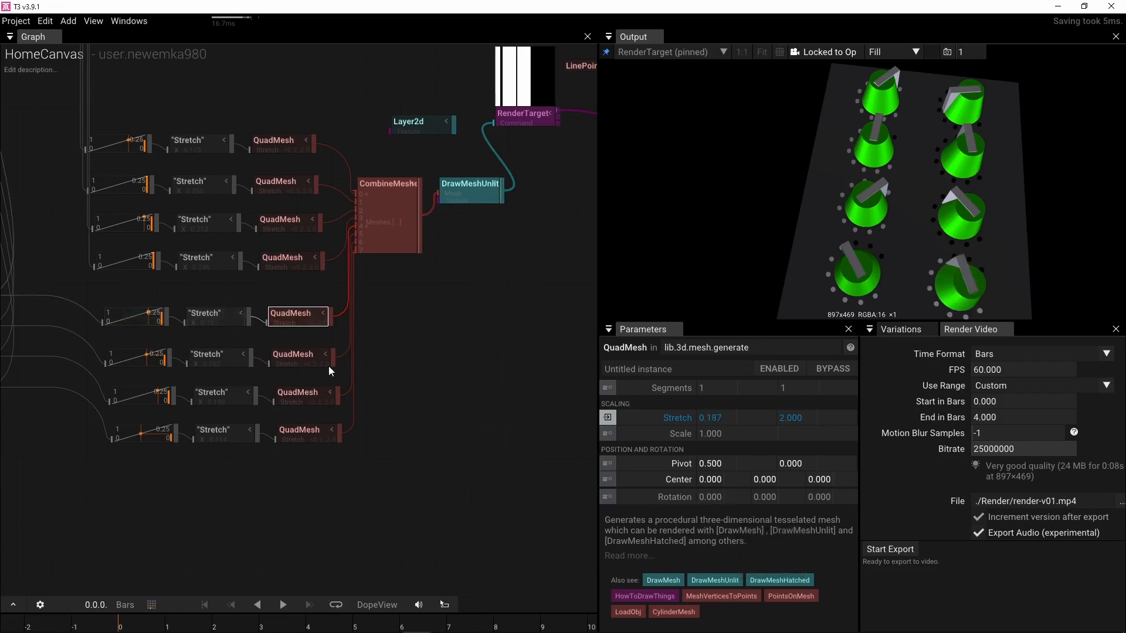
Step: Set the sixth QuadMesh's Center X to 0.25
left_click(324, 360)
left_click(729, 481)
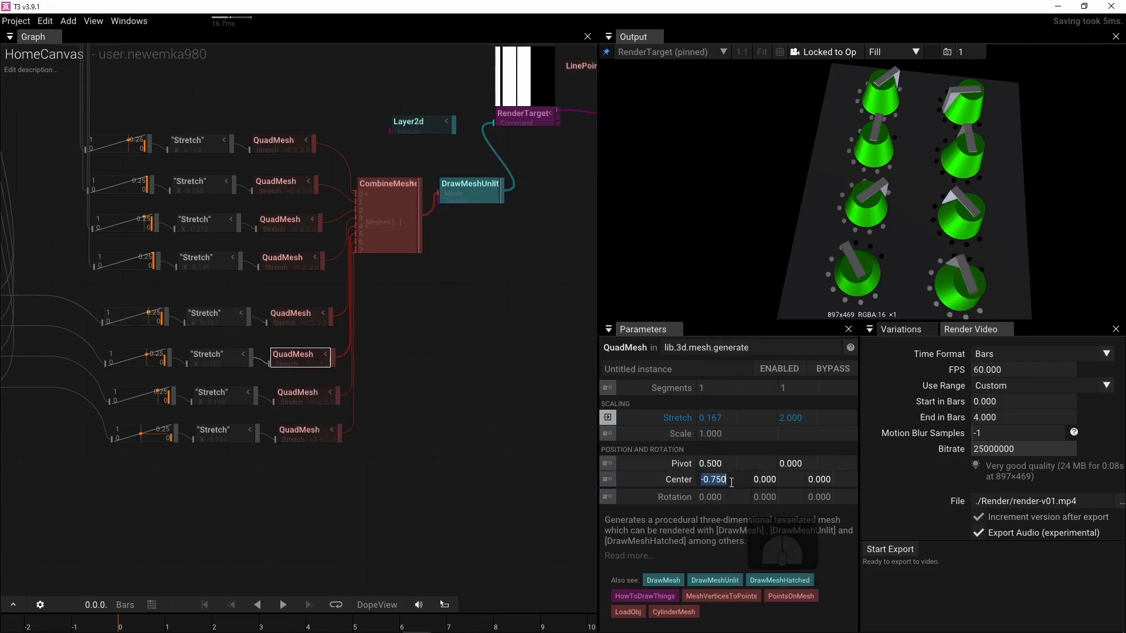
type("0.25")
key("Return")
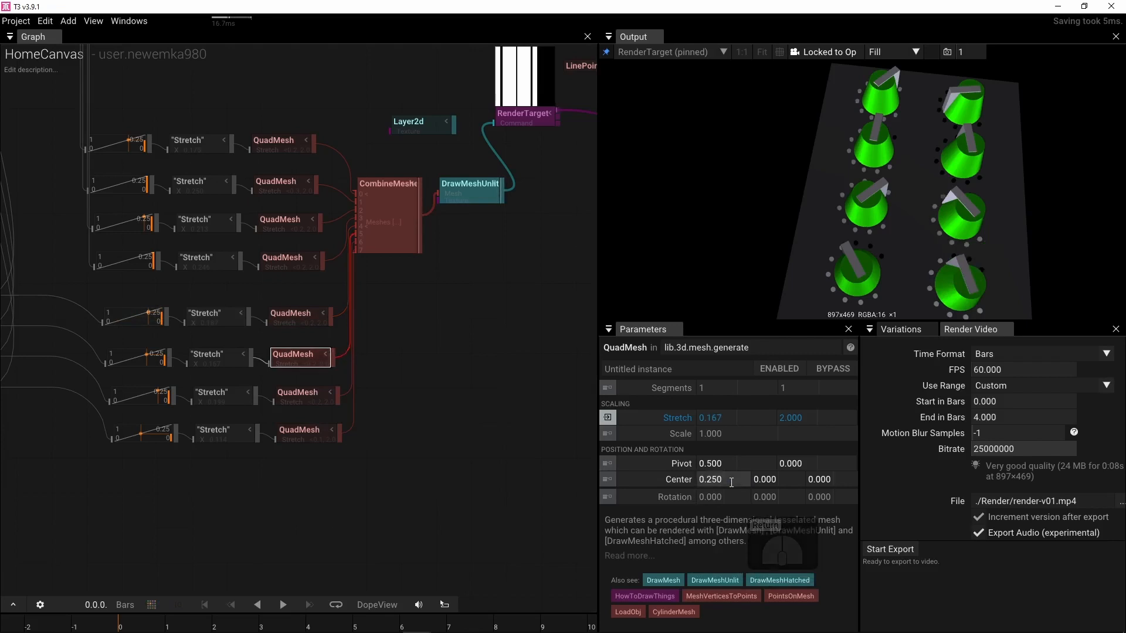
Step: Set the seventh QuadMesh's Center X to 0.5
left_click(304, 399)
left_click_drag(726, 483, 726, 484)
type("0.5")
key("Return")
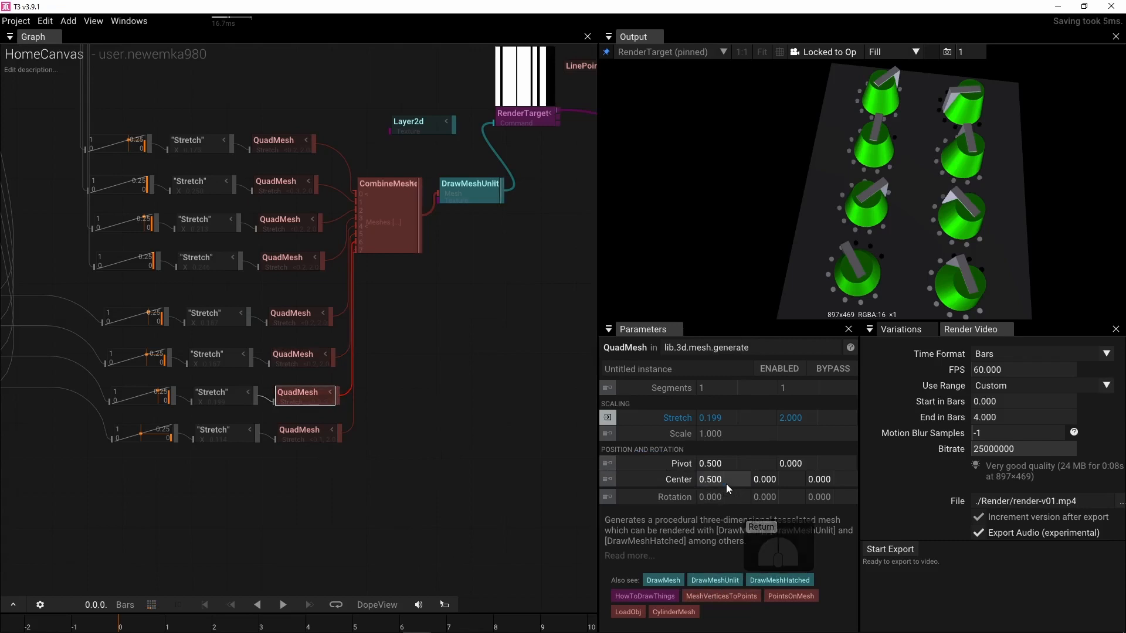
Step: Set the eighth QuadMesh's Center X to 0.75
left_click(312, 439)
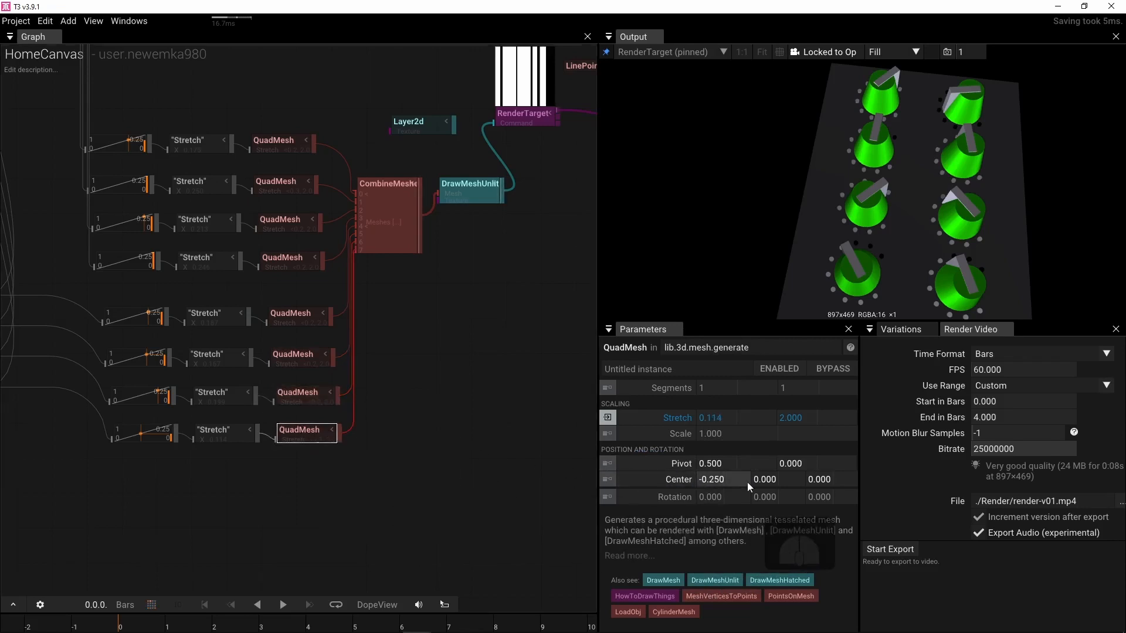
left_click_drag(747, 481, 738, 481)
type("0.75")
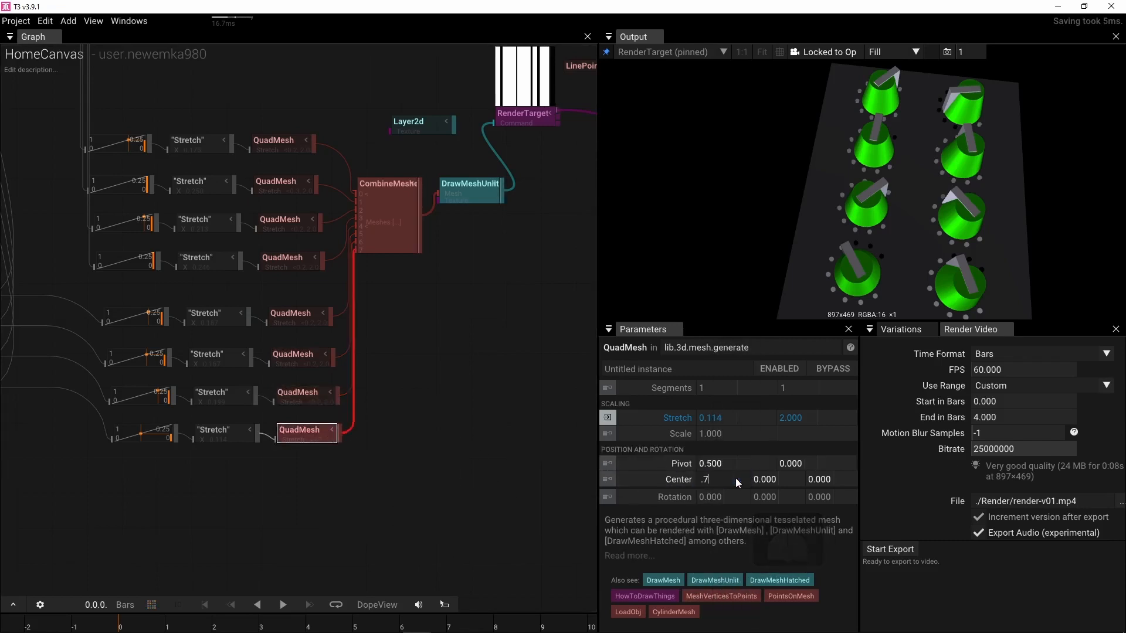
key("Return")
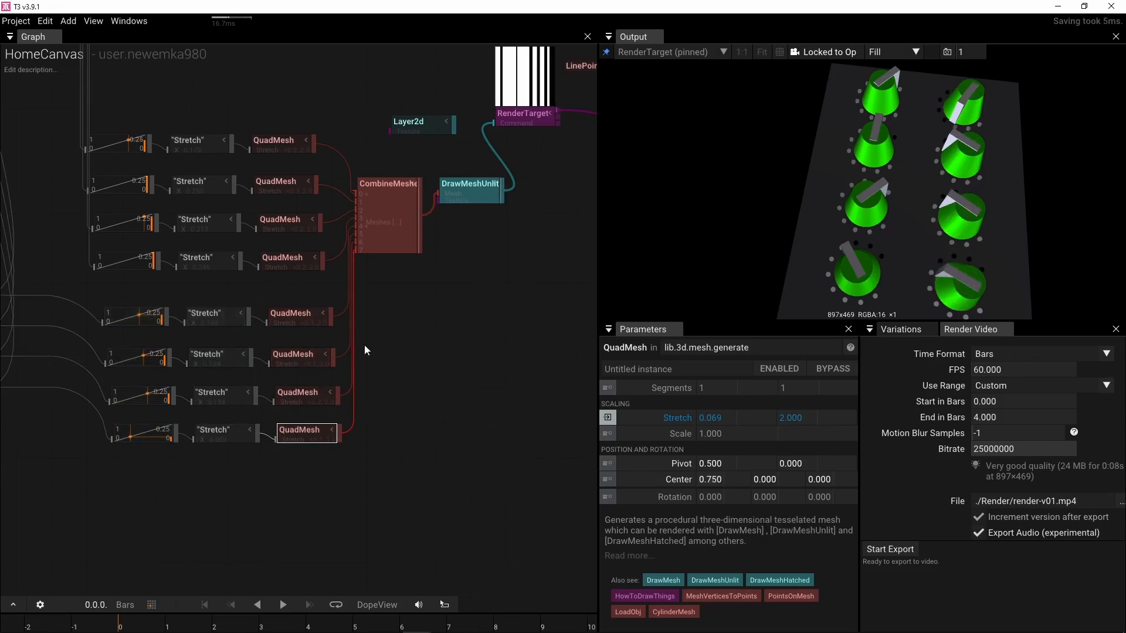
Step: Move the LPD8 CH1:5 to CH1:8 inputs back into the knobs frame, beside their RgbaToColor nodes
scroll(364, 345, "down", 4)
right_click_drag(399, 481, 378, 529)
right_click_drag(39, 312, 171, 328)
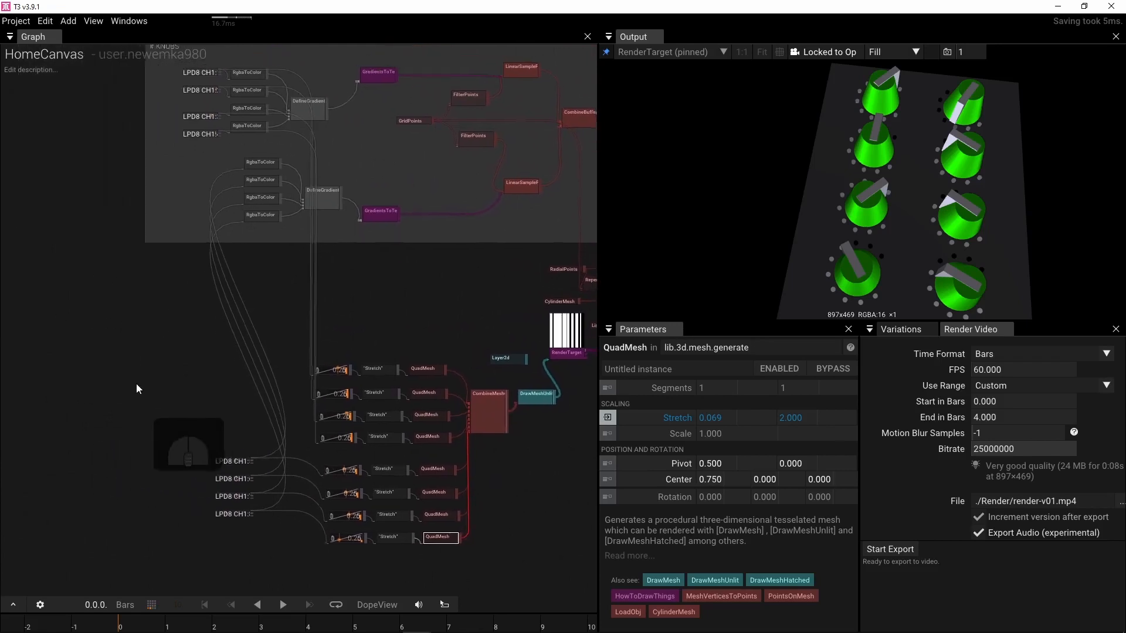
left_click_drag(138, 385, 252, 535)
left_click_drag(236, 457, 217, 157)
Step: Review the overall node graph and orbit the rendered controller to examine it as a whole
right_click_drag(227, 388, 99, 350)
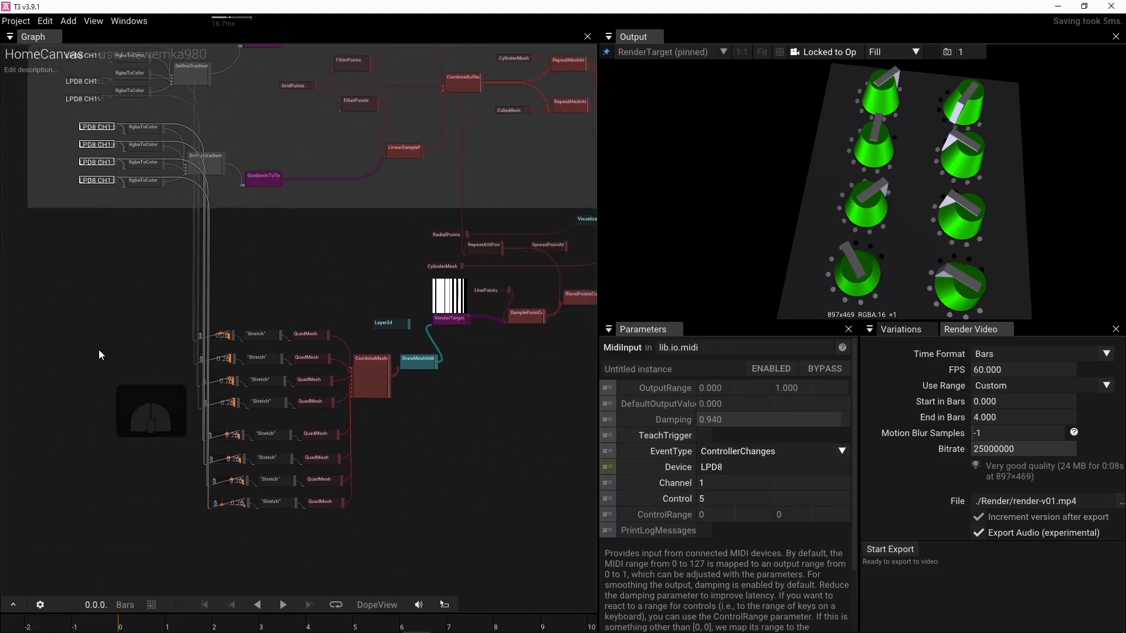
scroll(99, 350, "down", 4)
right_click_drag(399, 416, 420, 466)
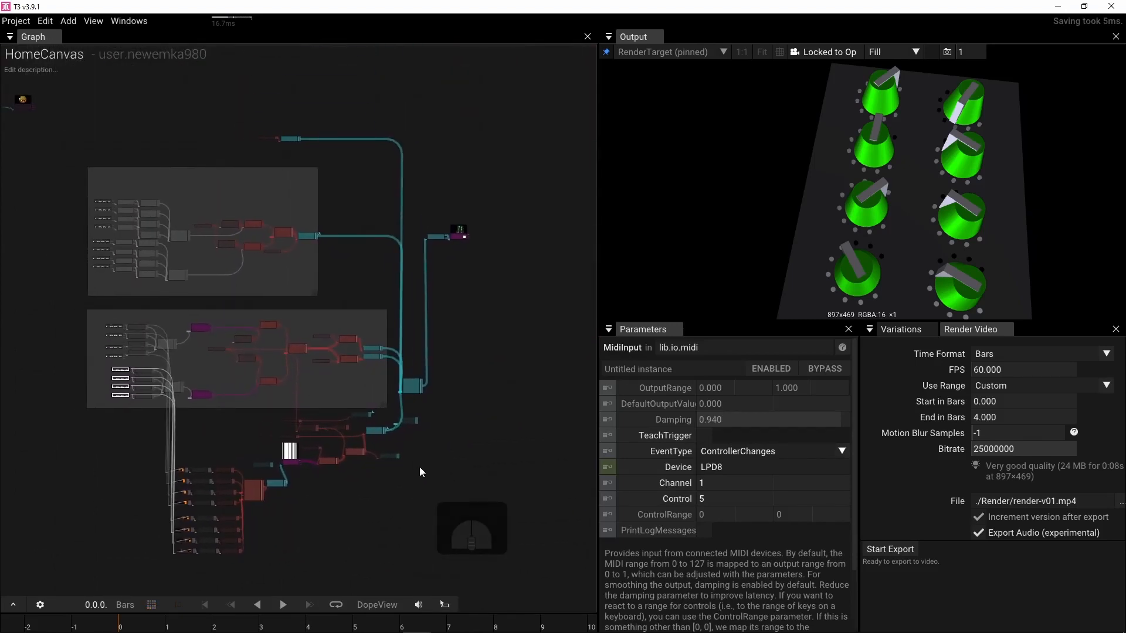
scroll(442, 343, "up", 3)
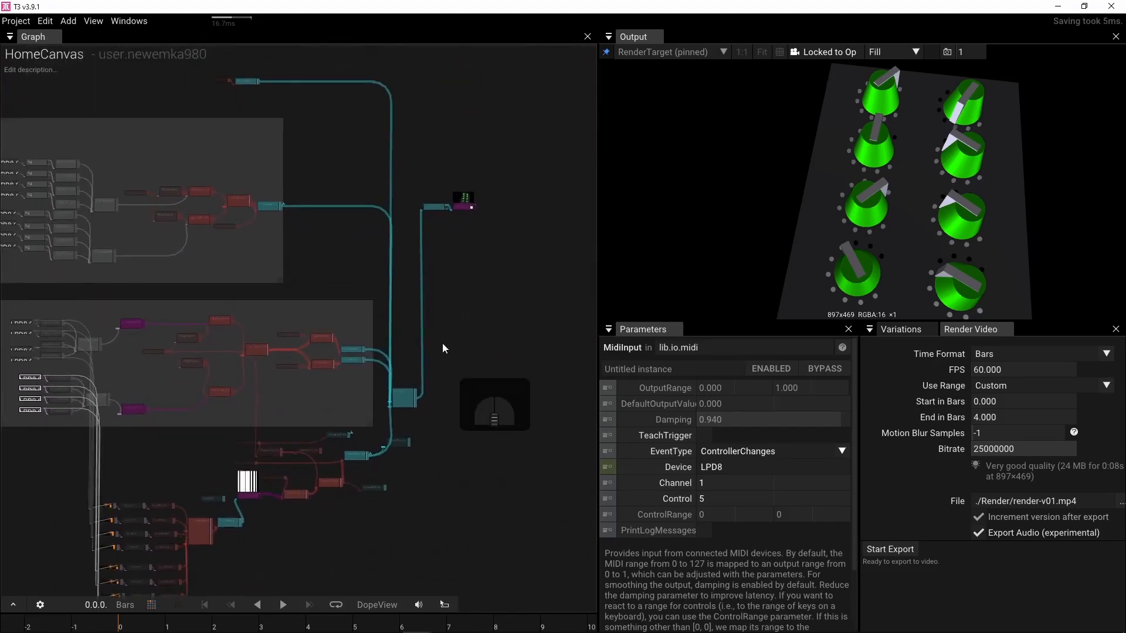
left_click(798, 265)
mouse_move(798, 261)
left_mouse_down()
mouse_move(689, 245)
mouse_move(838, 266)
mouse_move(804, 234)
mouse_move(812, 273)
left_mouse_up()
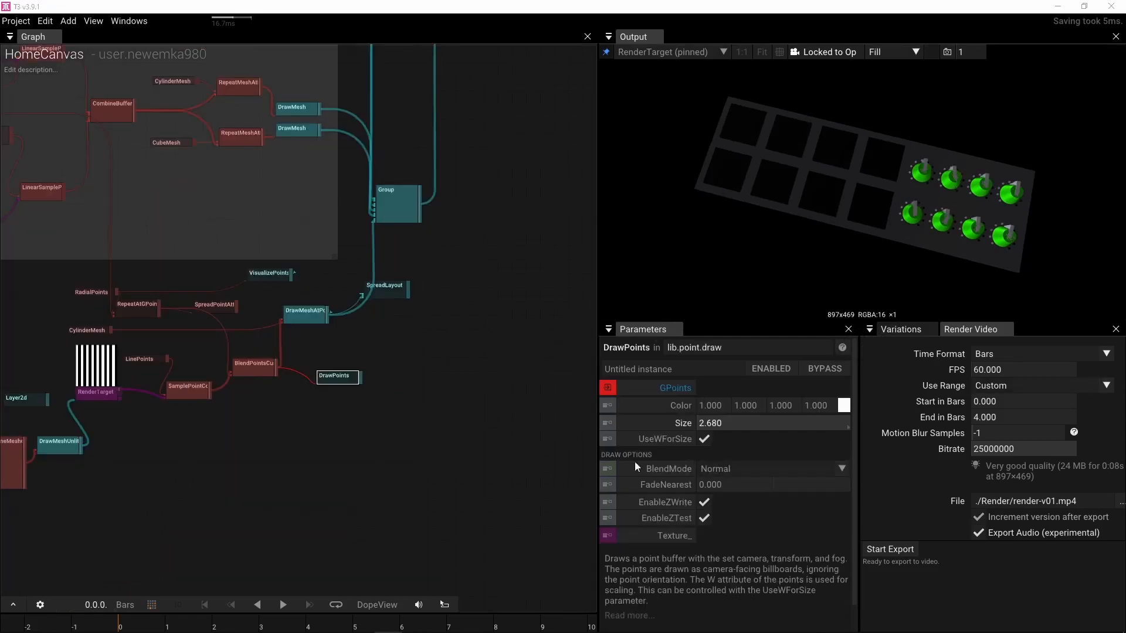
Step: Delete the VisualizePoints node and move RadialPoints down beside the RepeatAtGPoints node
right_click_drag(414, 461, 452, 479)
right_click_drag(313, 453, 347, 467)
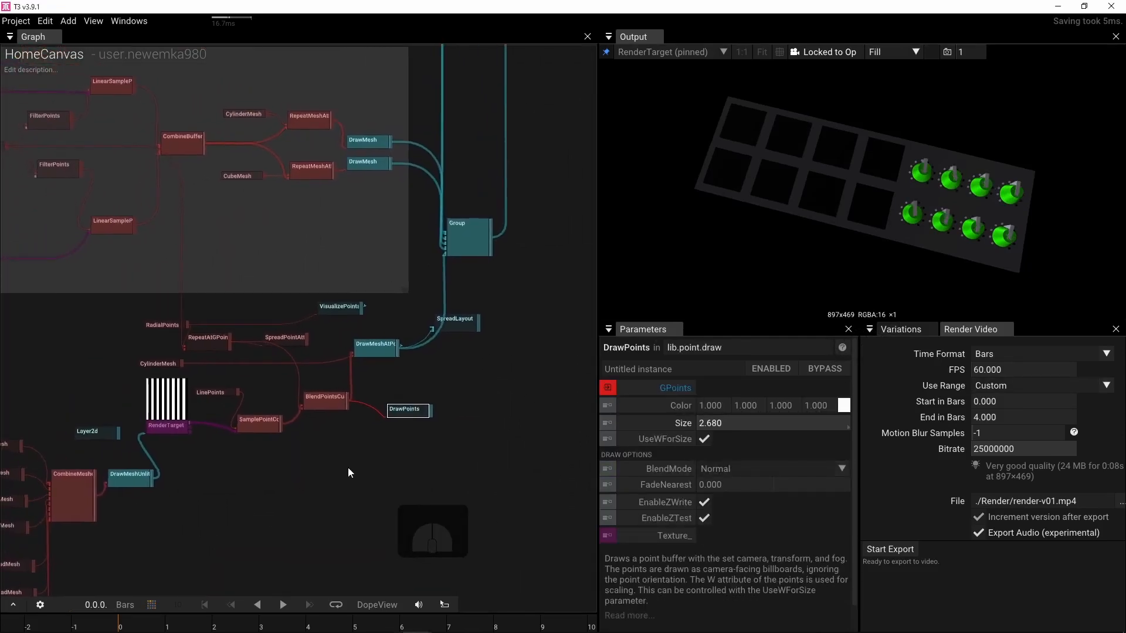
left_click(330, 308)
key("Delete")
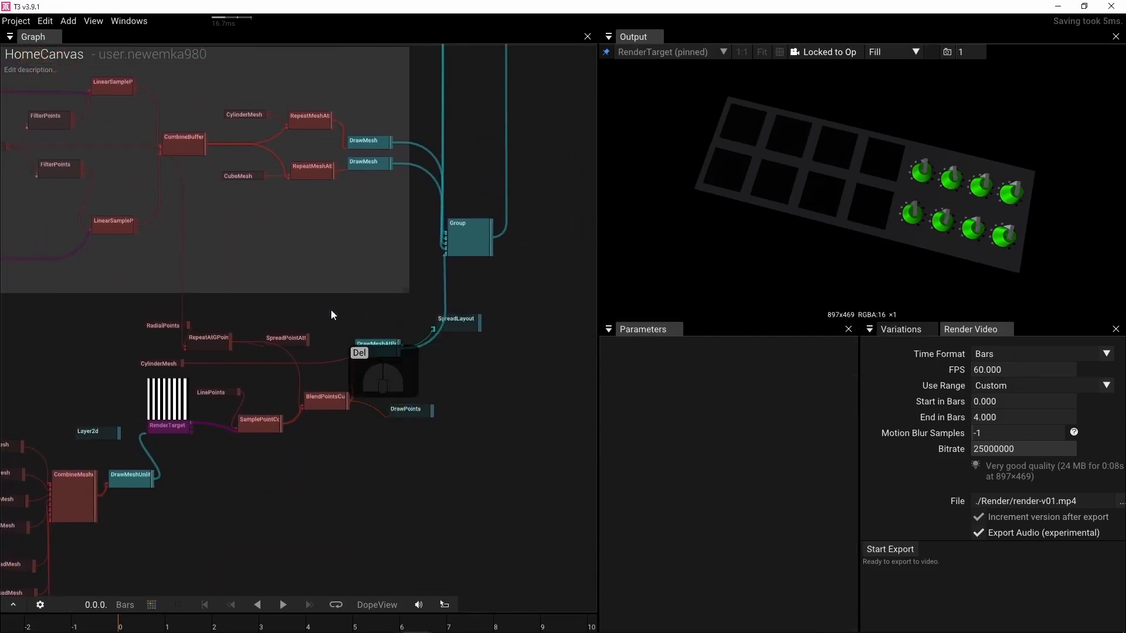
scroll(147, 326, "up", 5)
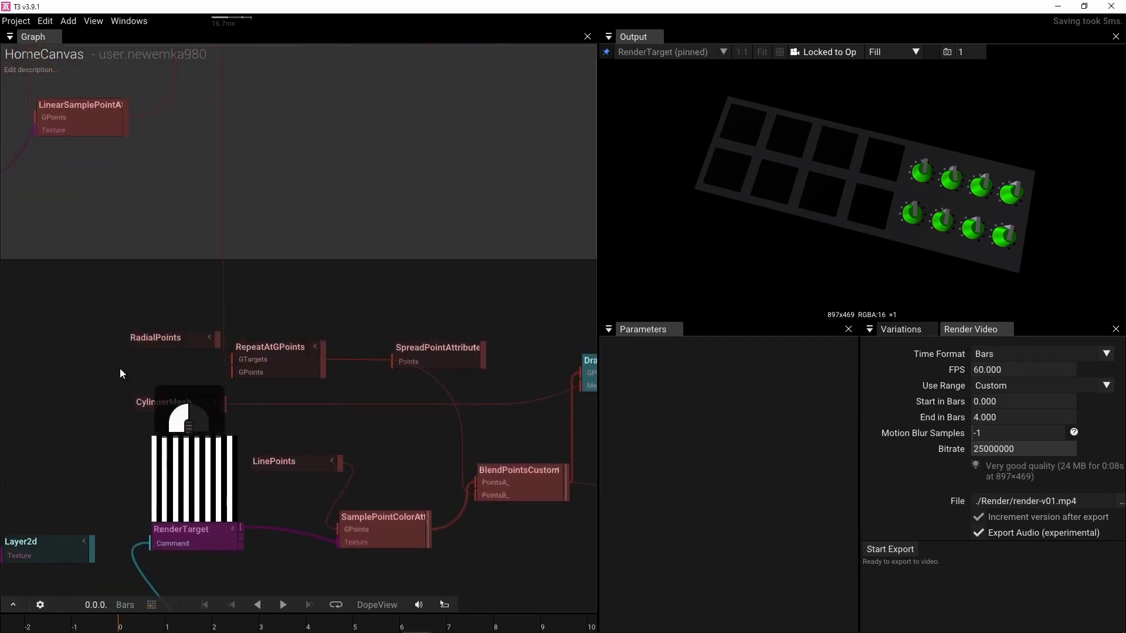
left_click_drag(131, 371, 135, 373)
Step: Delete the unused SpreadPointAttributes, DrawPoints and SpreadLayout nodes from the graph
left_click(459, 357)
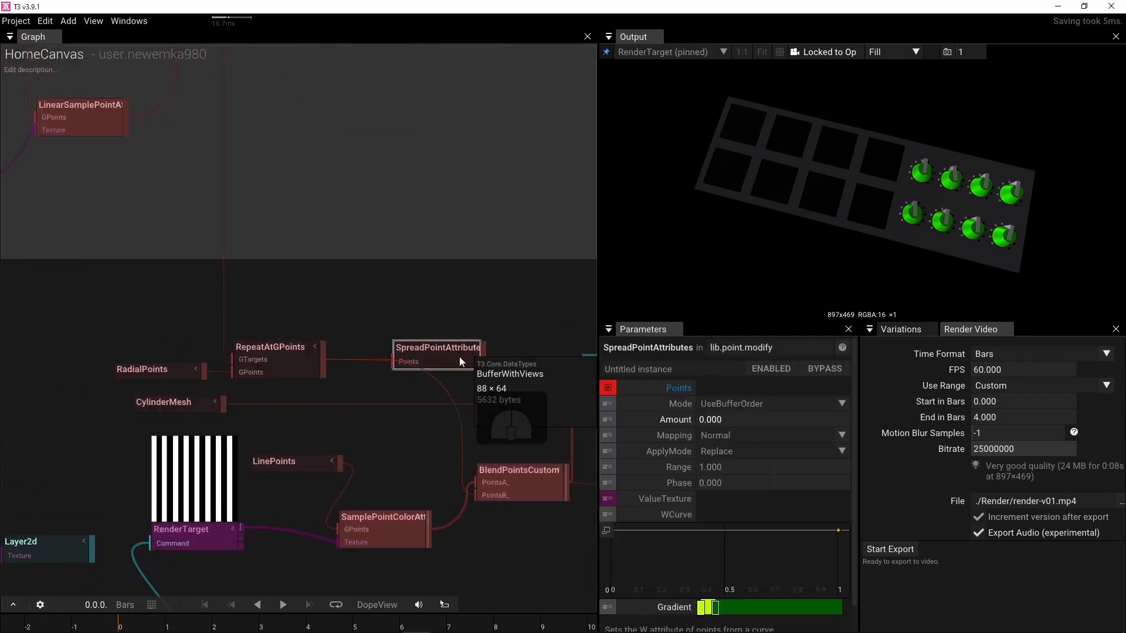
key("Delete")
right_click_drag(512, 347, 274, 313)
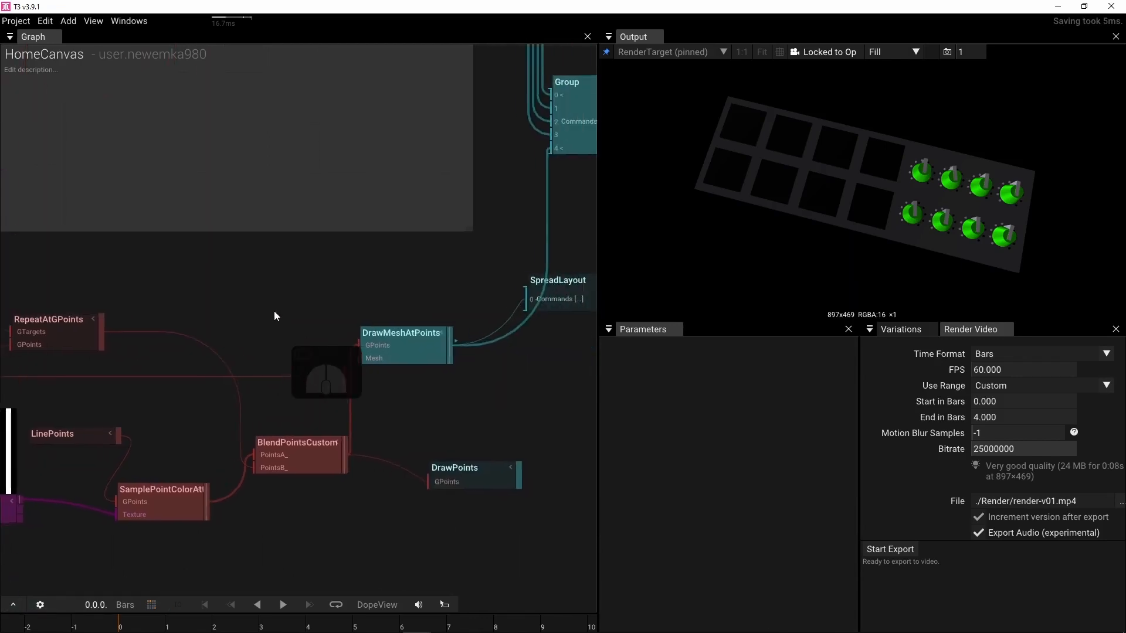
left_click(452, 470)
key("Delete")
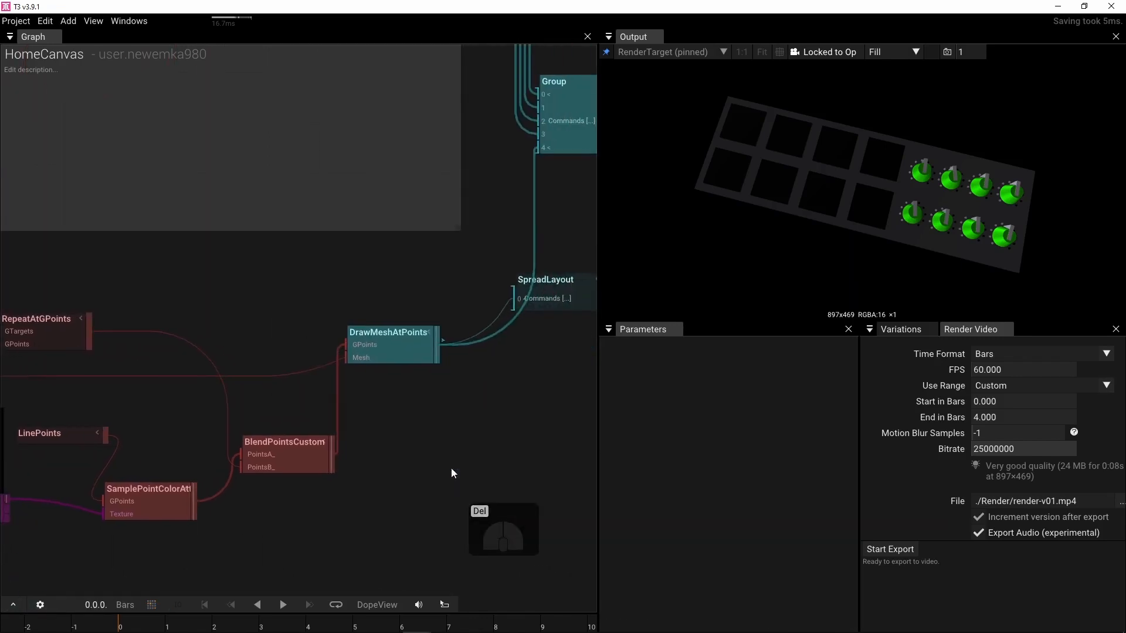
right_click_drag(513, 425, 331, 436)
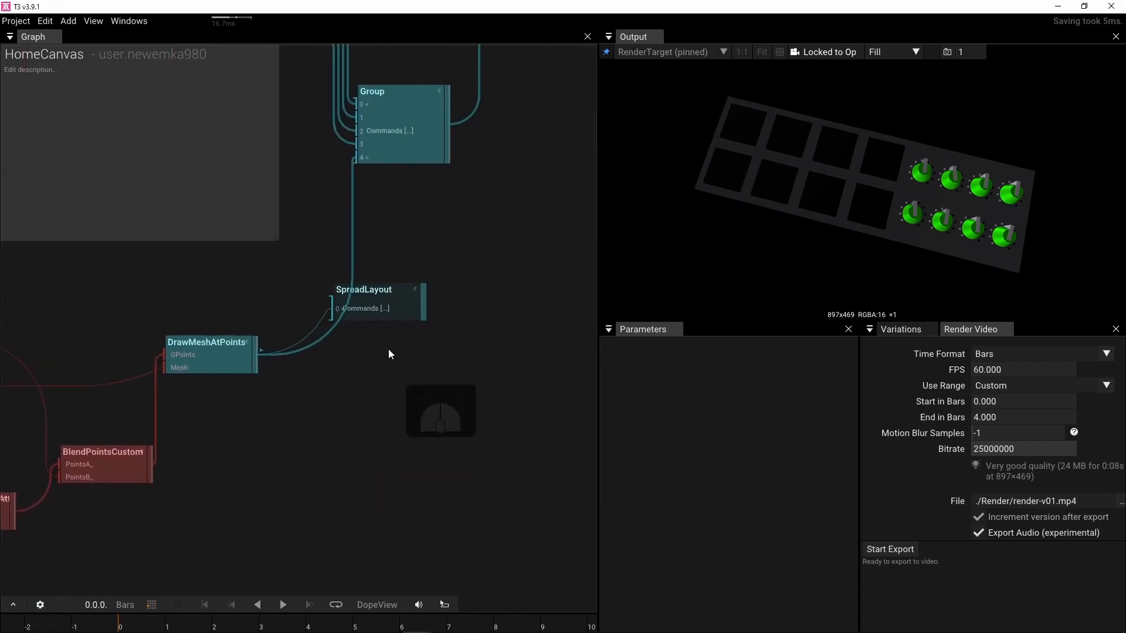
left_click(391, 311)
key("Delete")
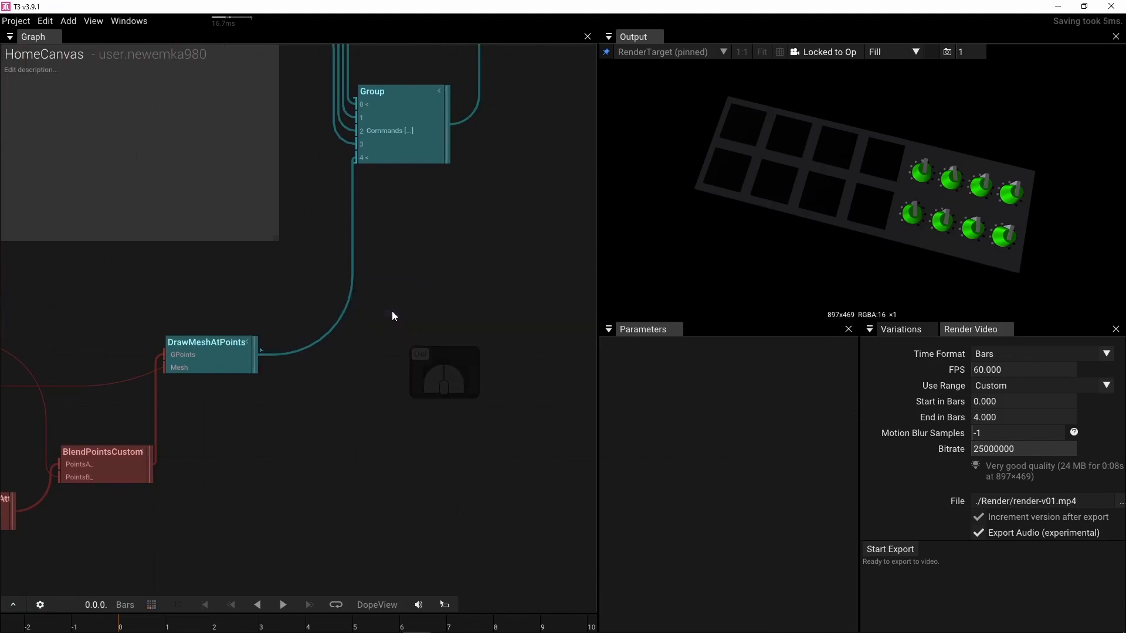
Step: Set the color of the DrawMesh node fed by the CylinderMesh branch to a neutral gray of about 0.493 per channel
scroll(413, 305, "down", 2)
right_click_drag(414, 303, 419, 404)
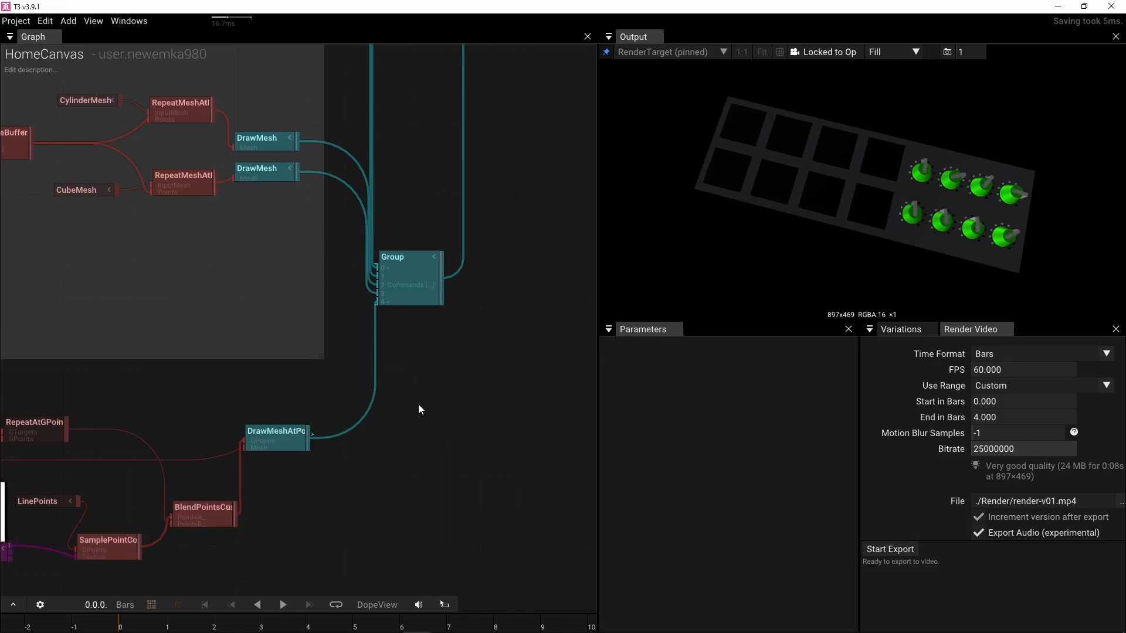
left_click_drag(766, 299, 807, 221)
scroll(883, 244, "up", 5)
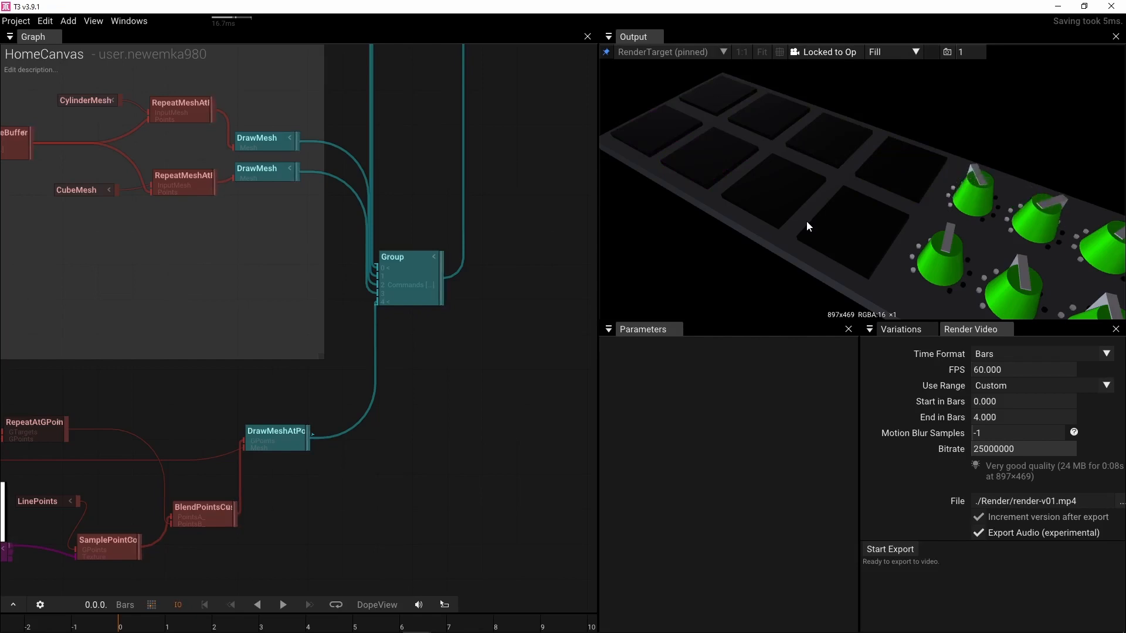
mouse_move(806, 221)
left_mouse_down()
mouse_move(771, 186)
mouse_move(817, 213)
mouse_move(799, 220)
mouse_move(789, 214)
mouse_move(804, 199)
mouse_move(809, 208)
left_mouse_up()
scroll(771, 187, "down", 5)
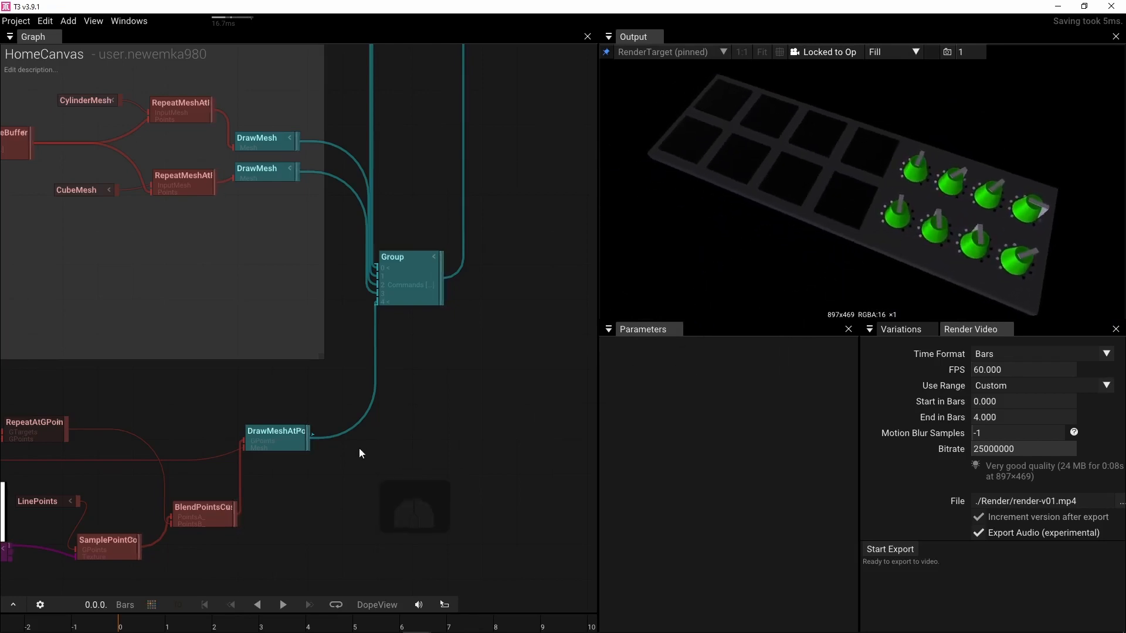
right_click_drag(360, 449, 515, 414)
right_click_drag(386, 340, 424, 336)
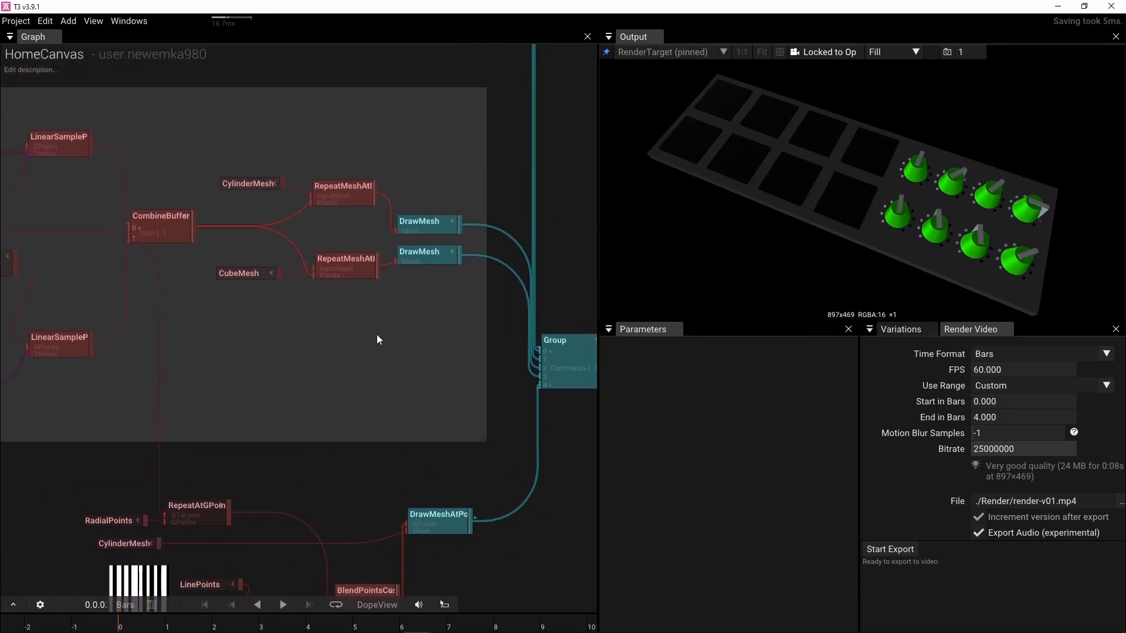
left_click(417, 224)
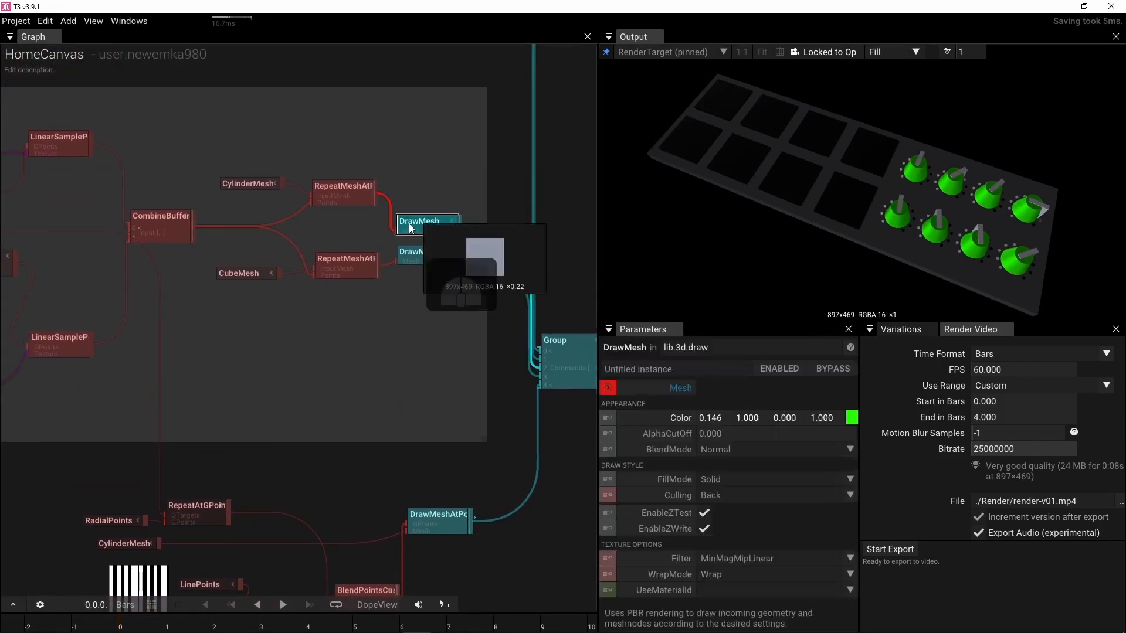
left_click(844, 418)
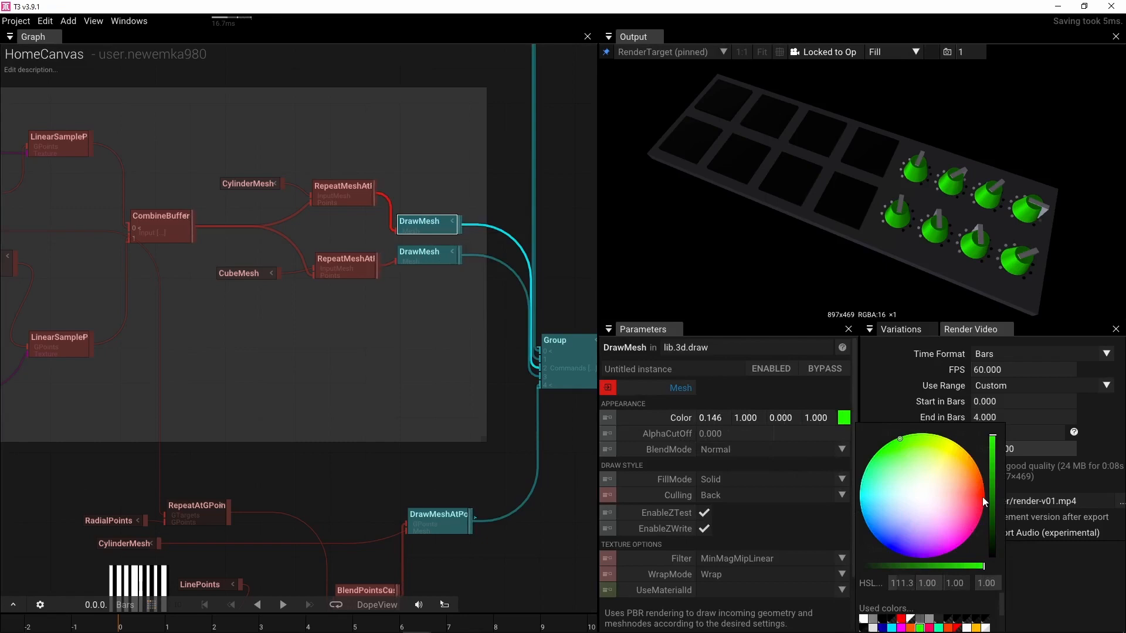
left_click(921, 619)
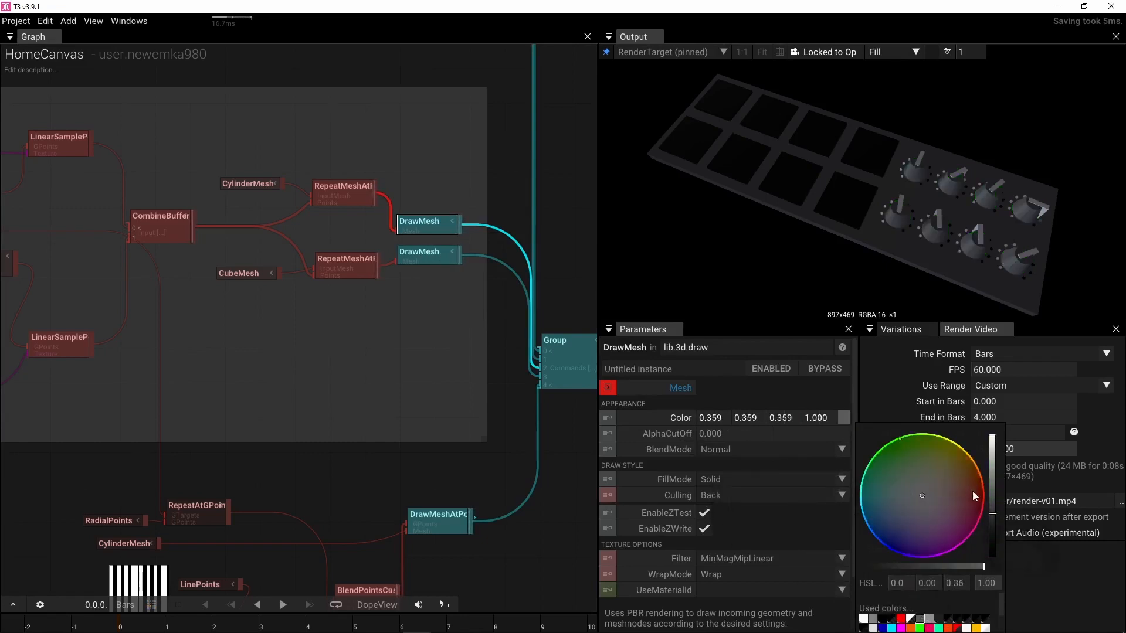
left_click_drag(991, 515, 997, 497)
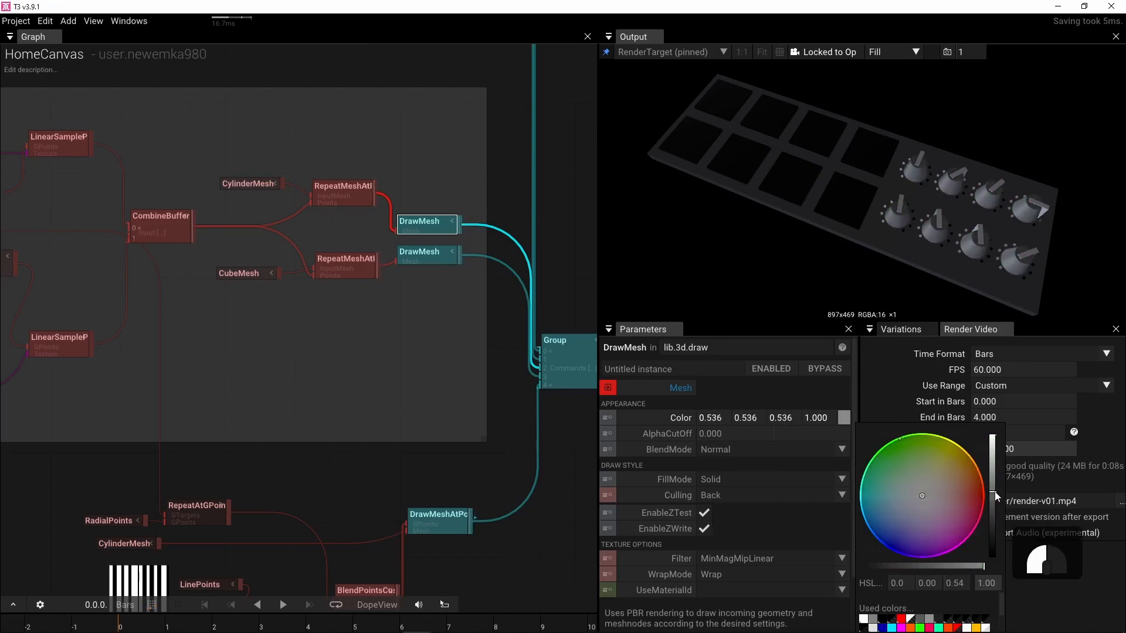
Step: Set the color of the DrawMeshUnlit node after CombineMeshes to yellow (1.000, 0.949, 0.000)
right_click_drag(364, 410, 343, 304)
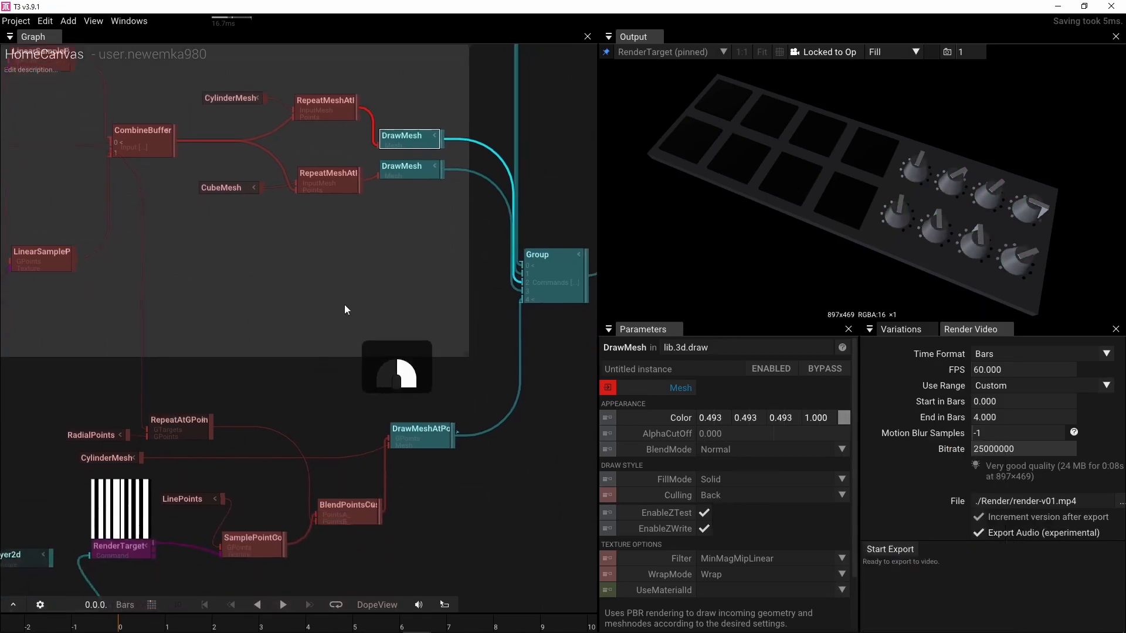
right_click_drag(336, 414, 314, 328)
left_click(405, 343)
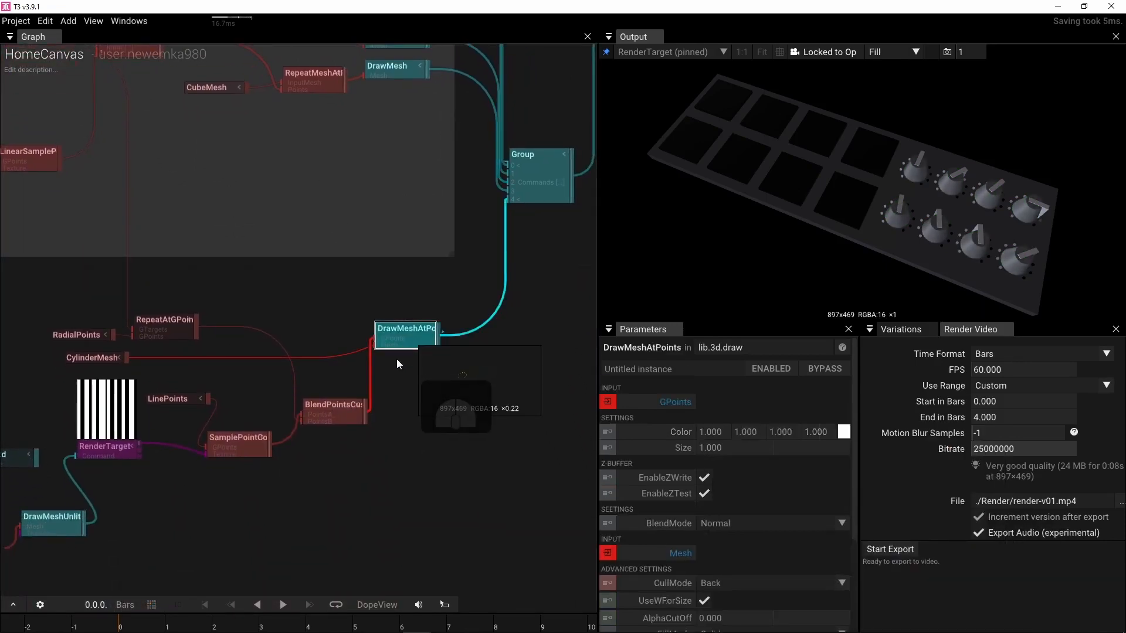
right_click_drag(414, 488, 570, 463)
right_click_drag(355, 485, 448, 459)
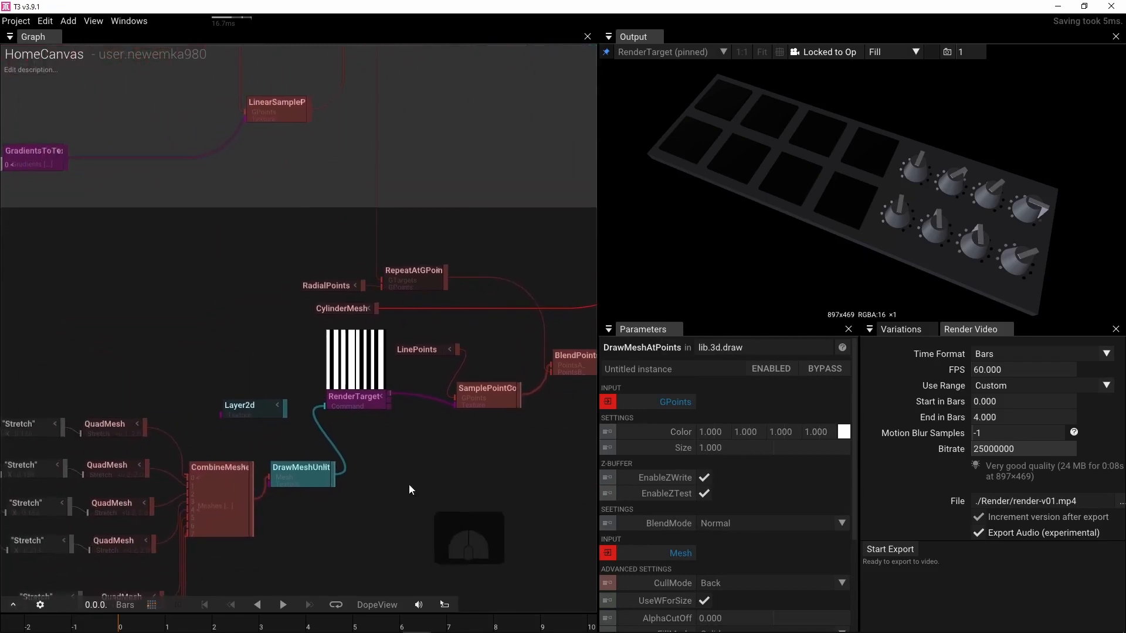
left_click(302, 474)
left_click(842, 407)
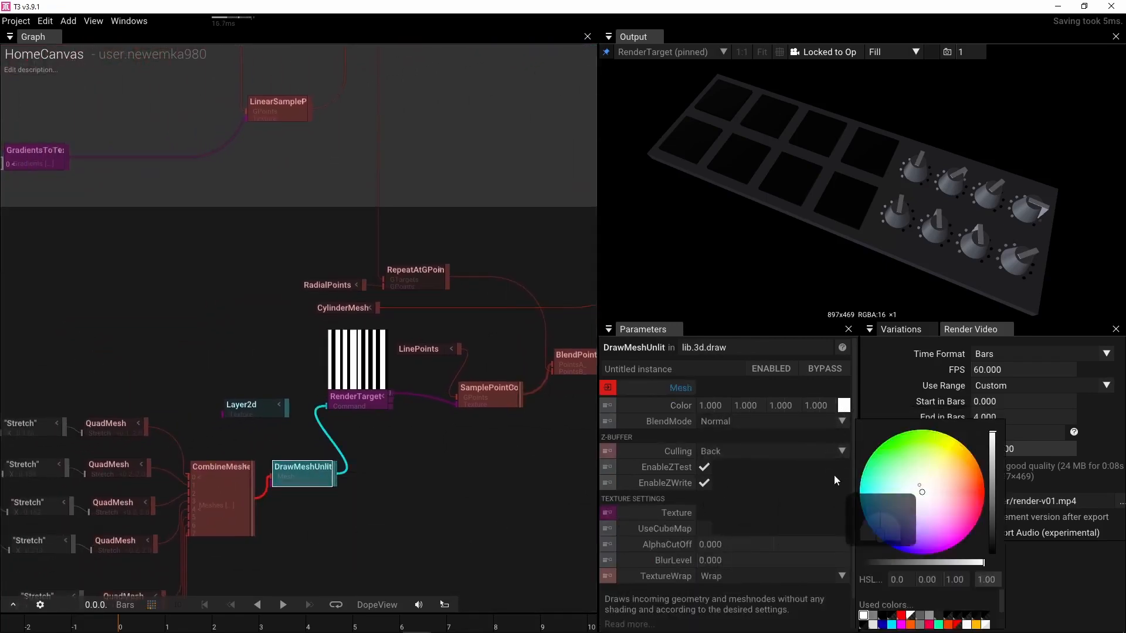
left_click_drag(941, 491, 884, 419)
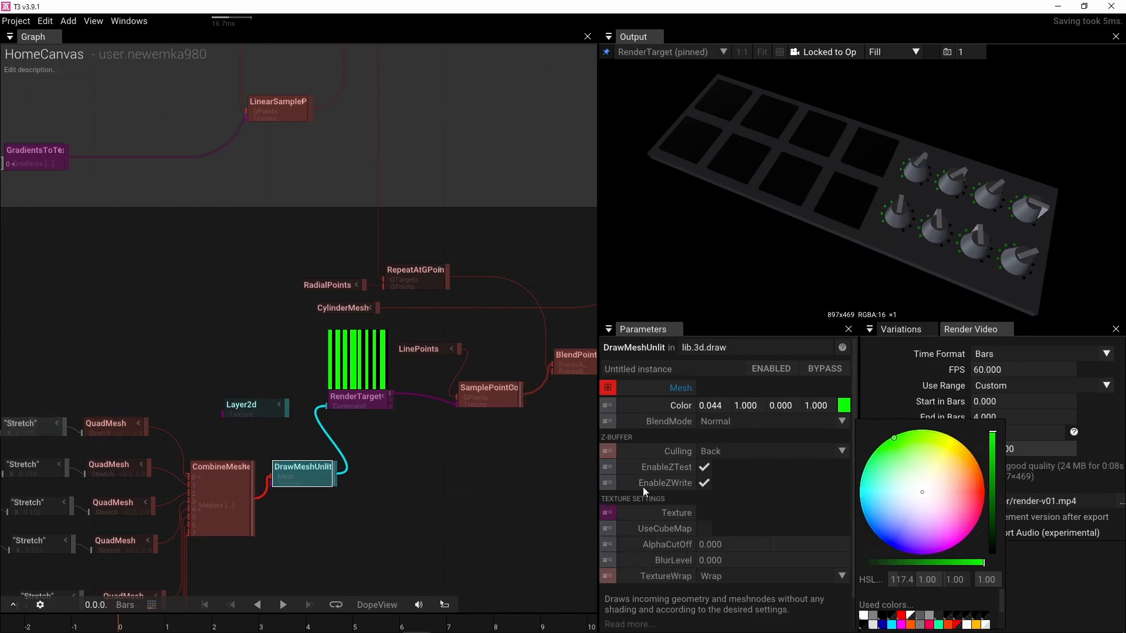
left_click(955, 440)
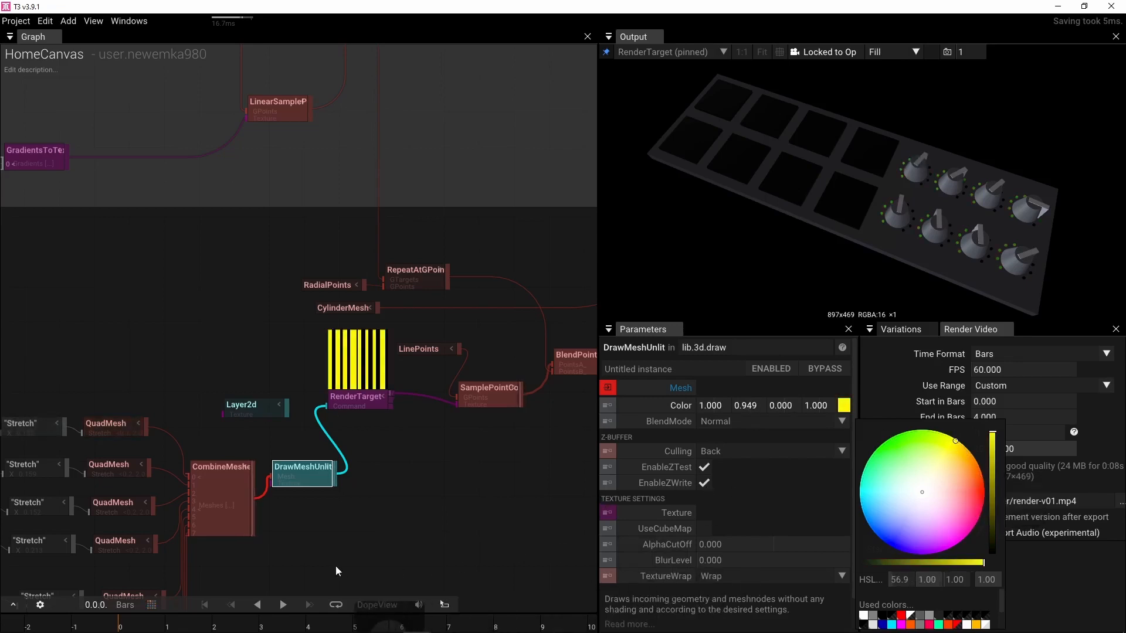
Step: Add a second DrawMeshUnlit node fed by the eighth QuadMesh and connect its output to a new Execute node
right_click_drag(336, 566, 423, 481)
scroll(483, 475, "down", 2)
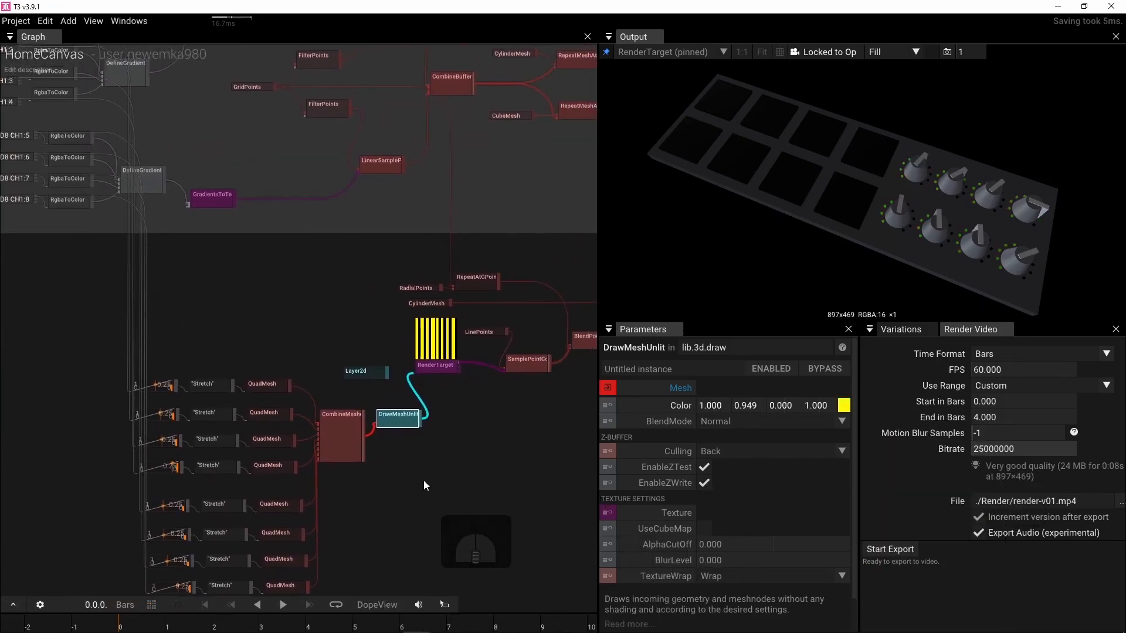
scroll(442, 398, "up", 2)
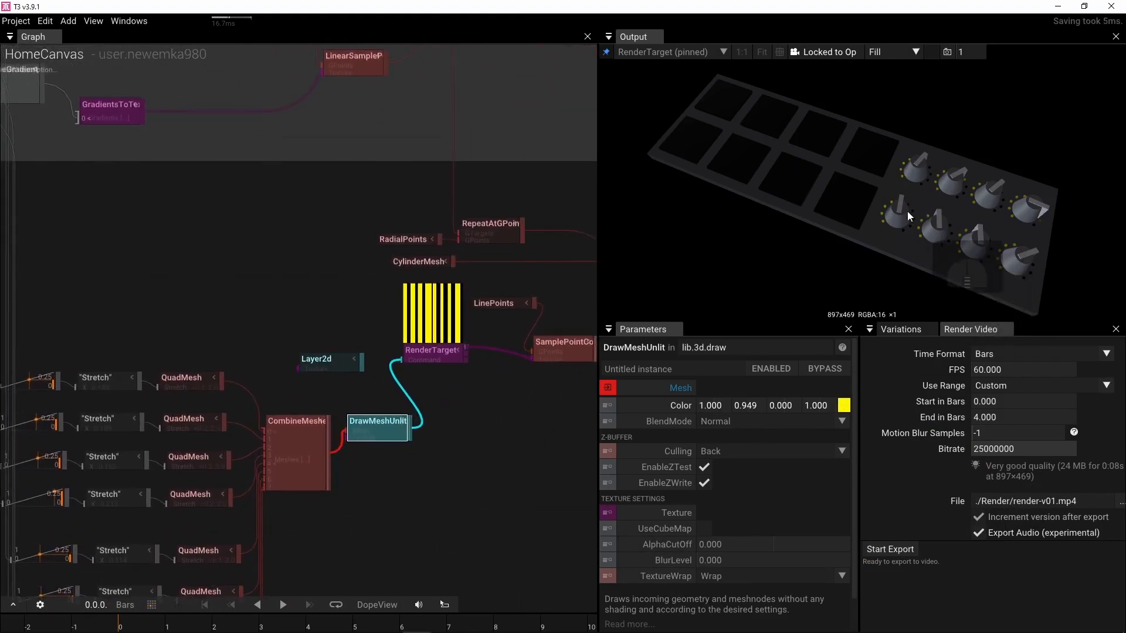
scroll(385, 450, "down", 3)
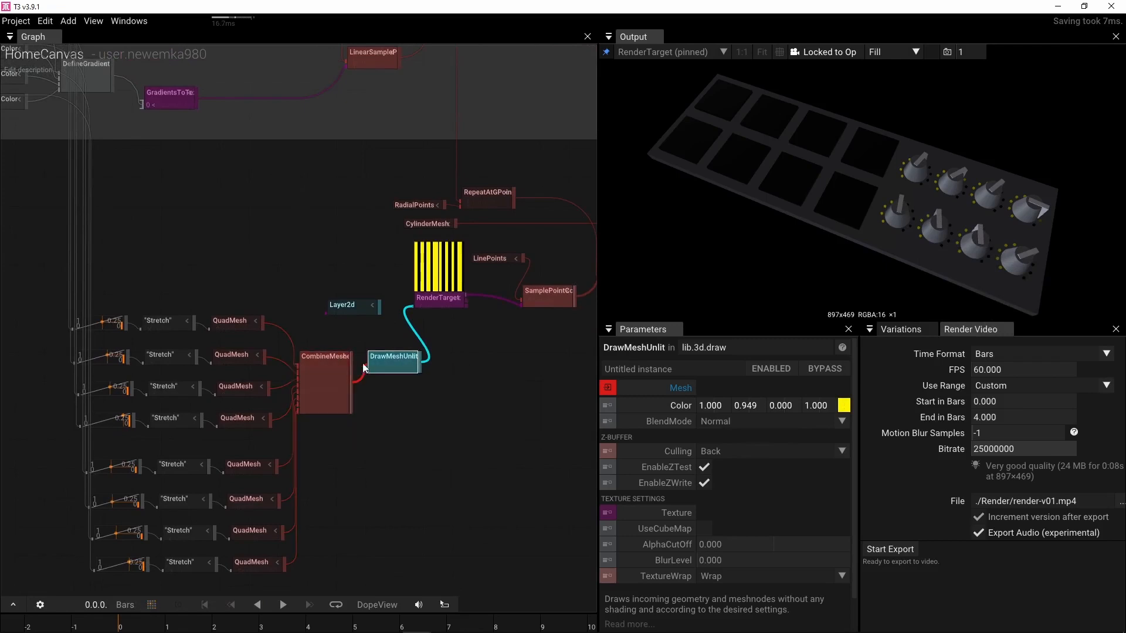
scroll(388, 421, "up", 3)
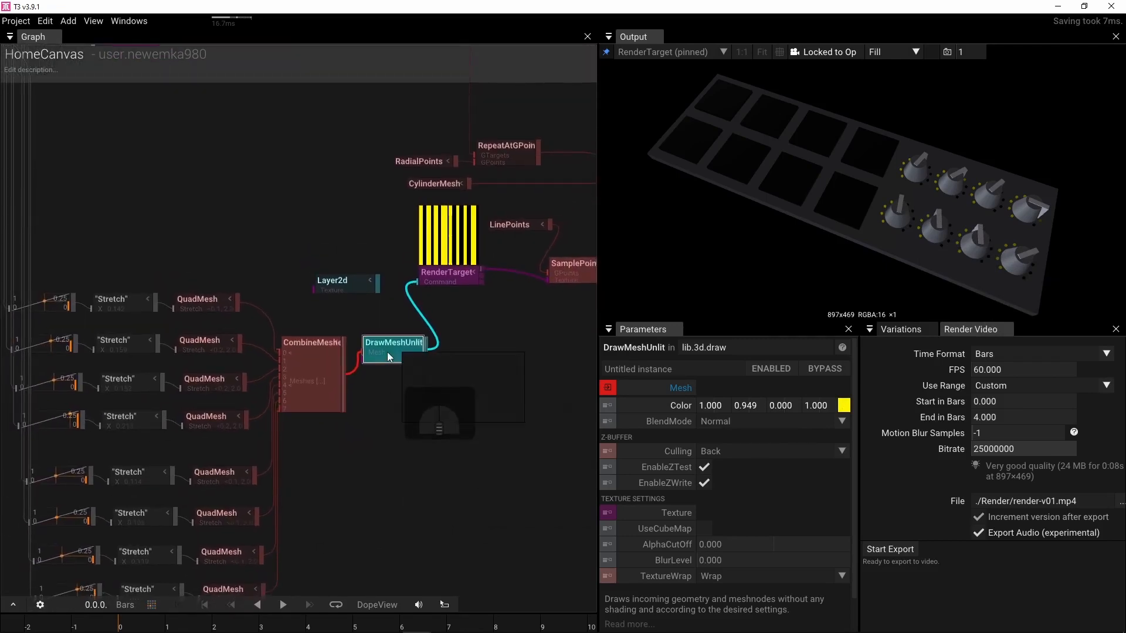
right_click_drag(379, 502, 378, 407)
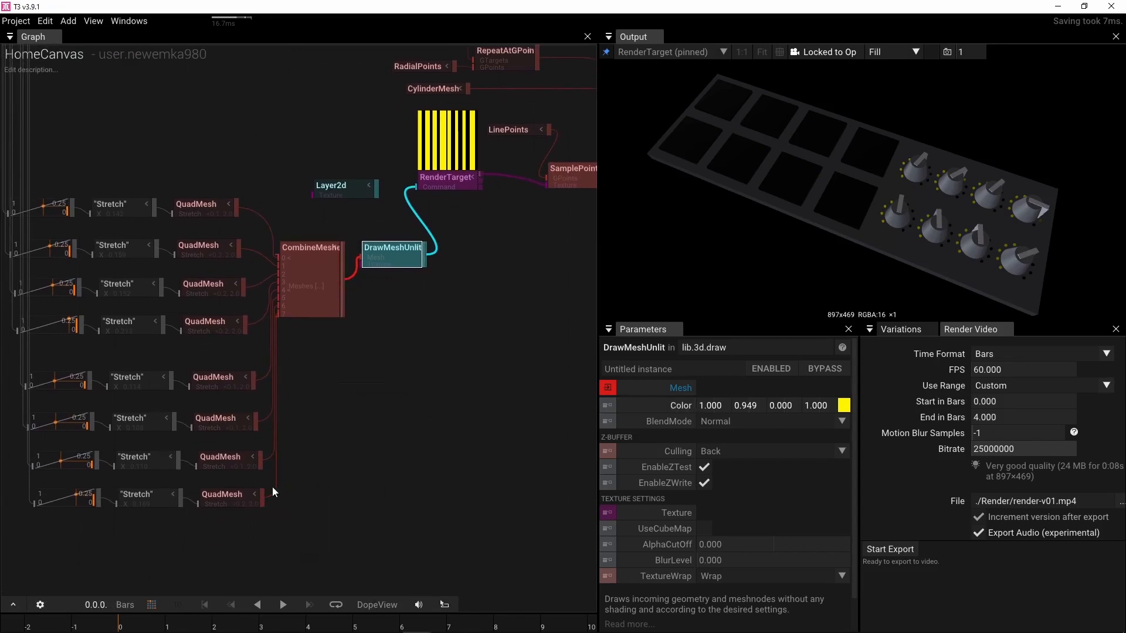
double_click(376, 411)
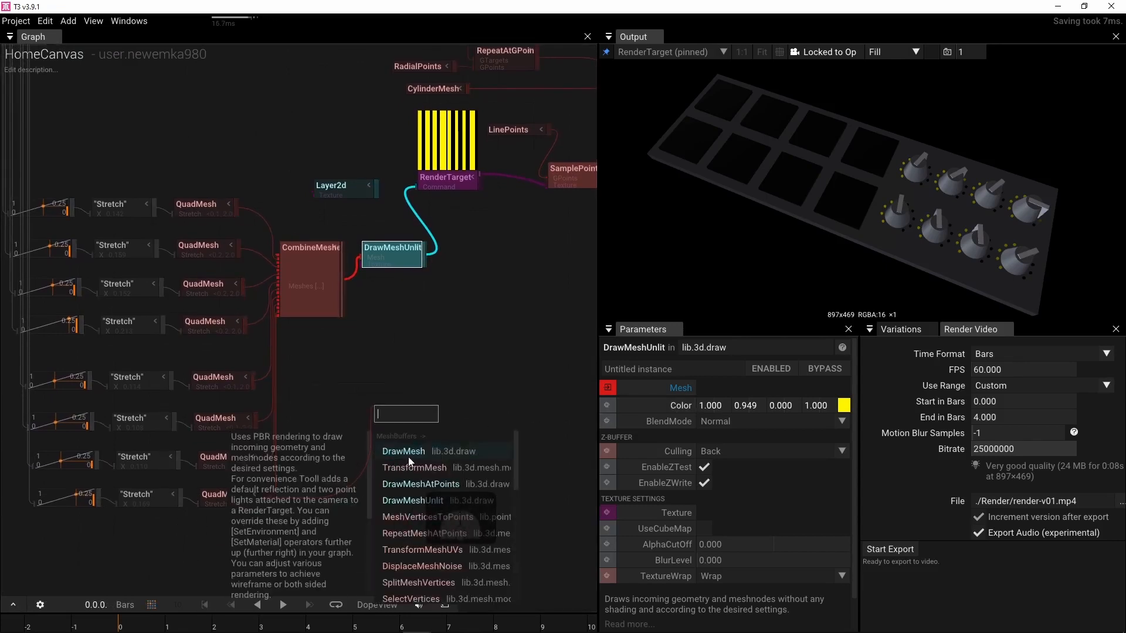
left_click(413, 500)
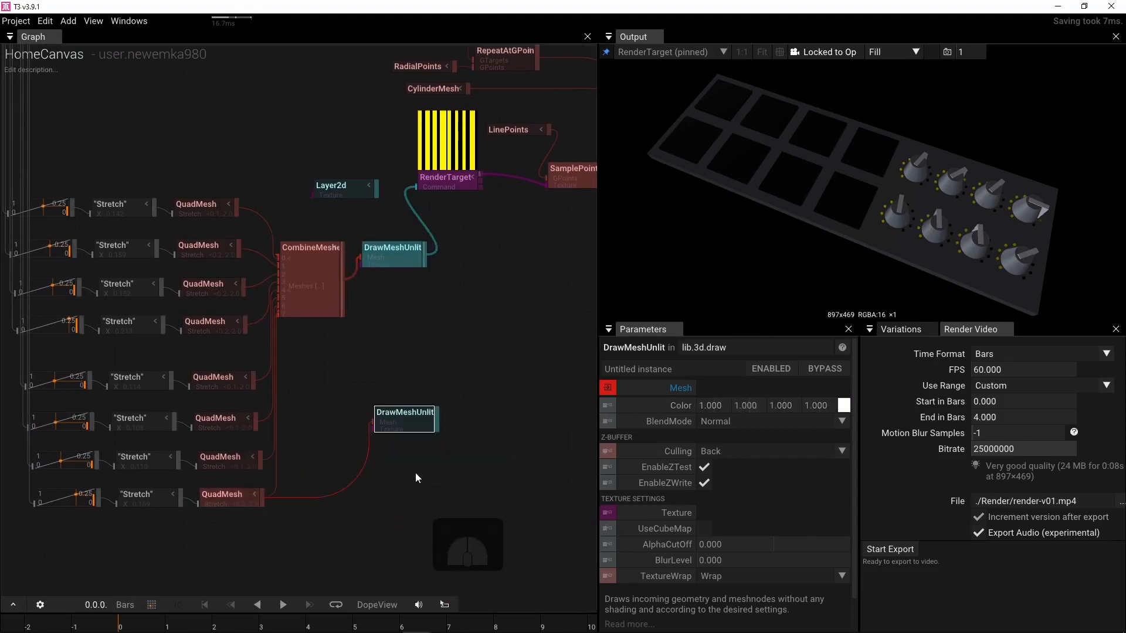
left_click_drag(437, 419, 435, 317)
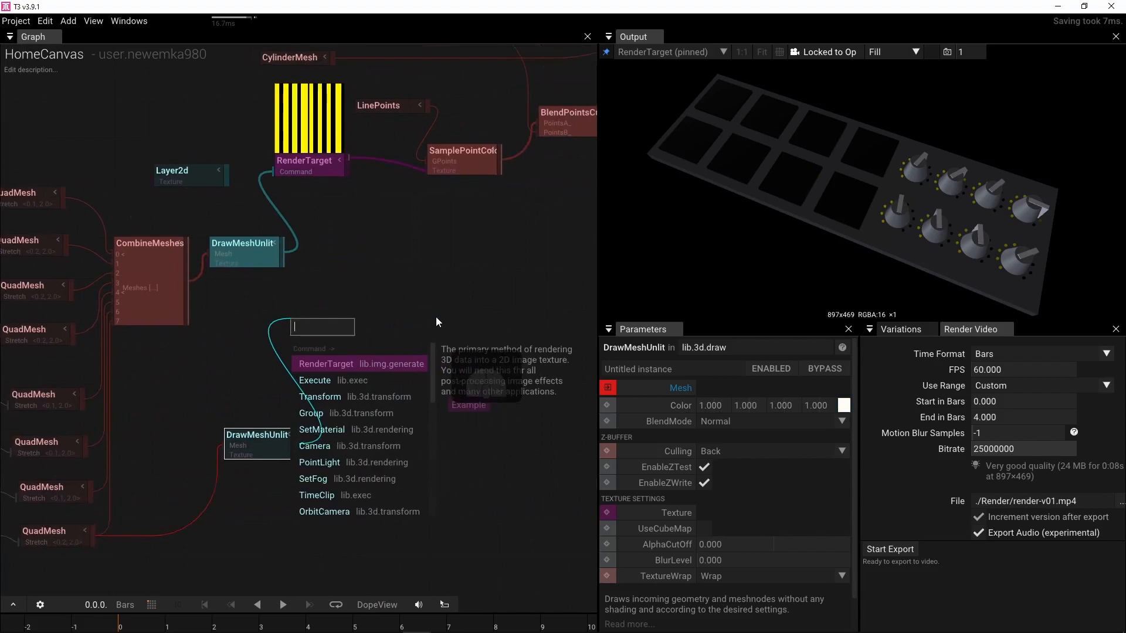
left_click(298, 384)
Step: Disconnect the eighth QuadMesh from input 7 of the CombineMeshes node
scroll(100, 360, "up", 3)
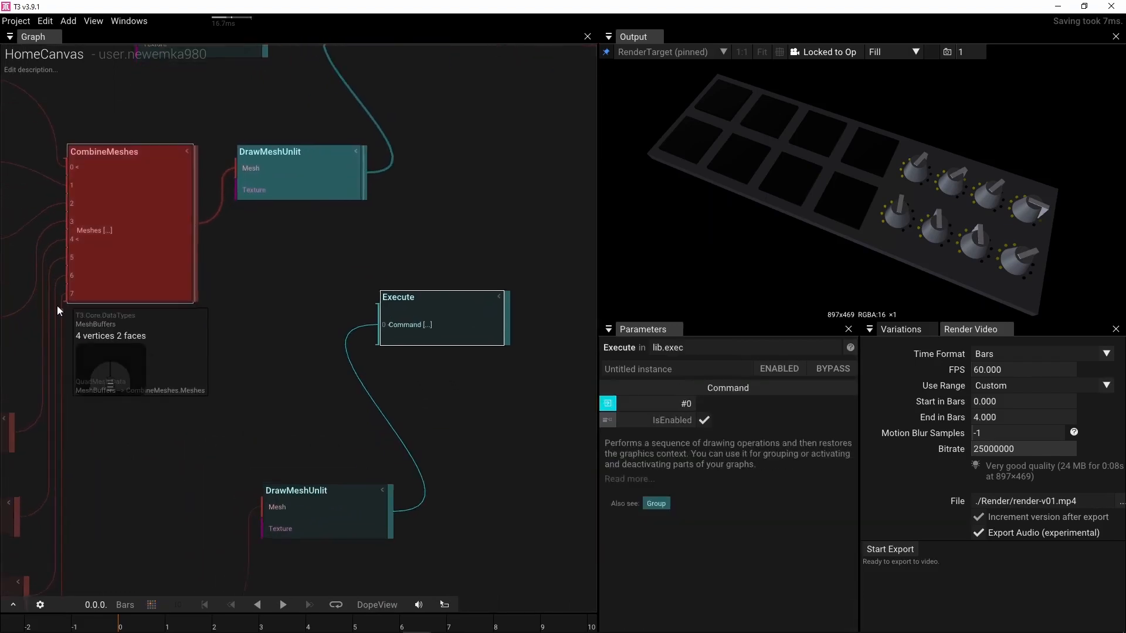
left_click_drag(63, 295, 458, 226)
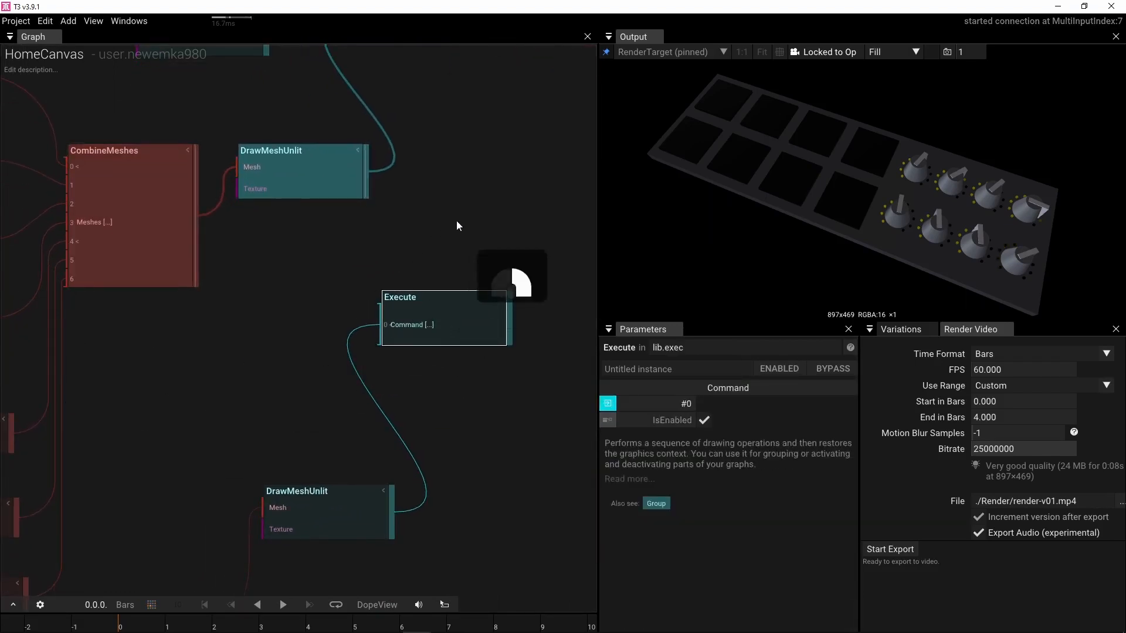
right_click_drag(459, 226, 389, 367)
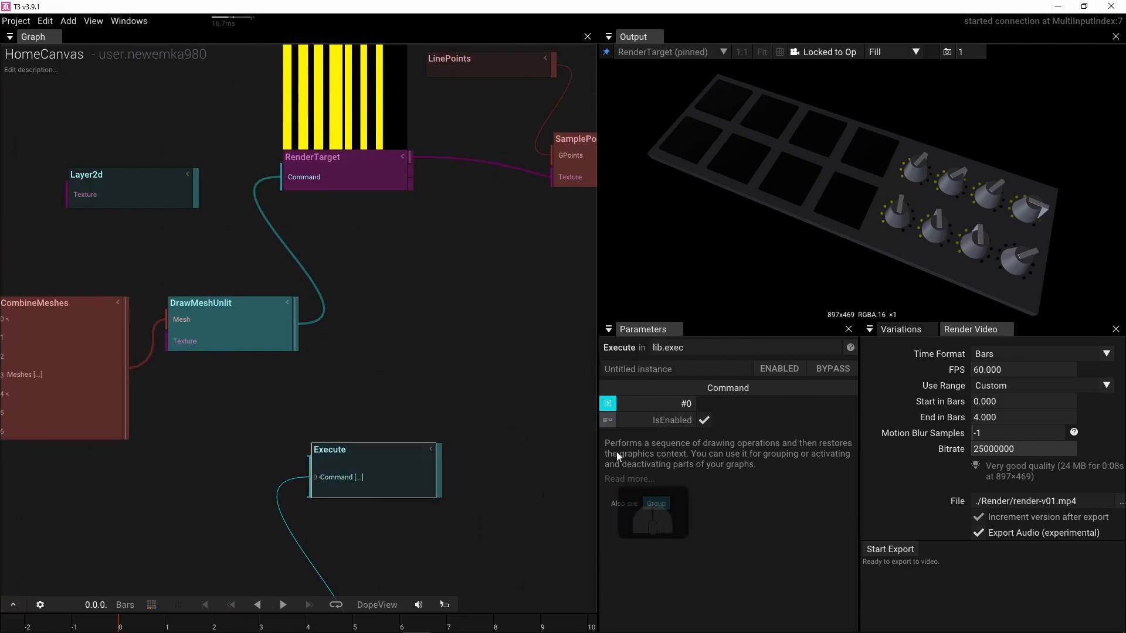
Step: Set the color of the new DrawMeshUnlit node to red (1.000, 0.000, 0.081)
scroll(473, 398, "down", 2)
right_click_drag(457, 530, 467, 486)
left_click(358, 523)
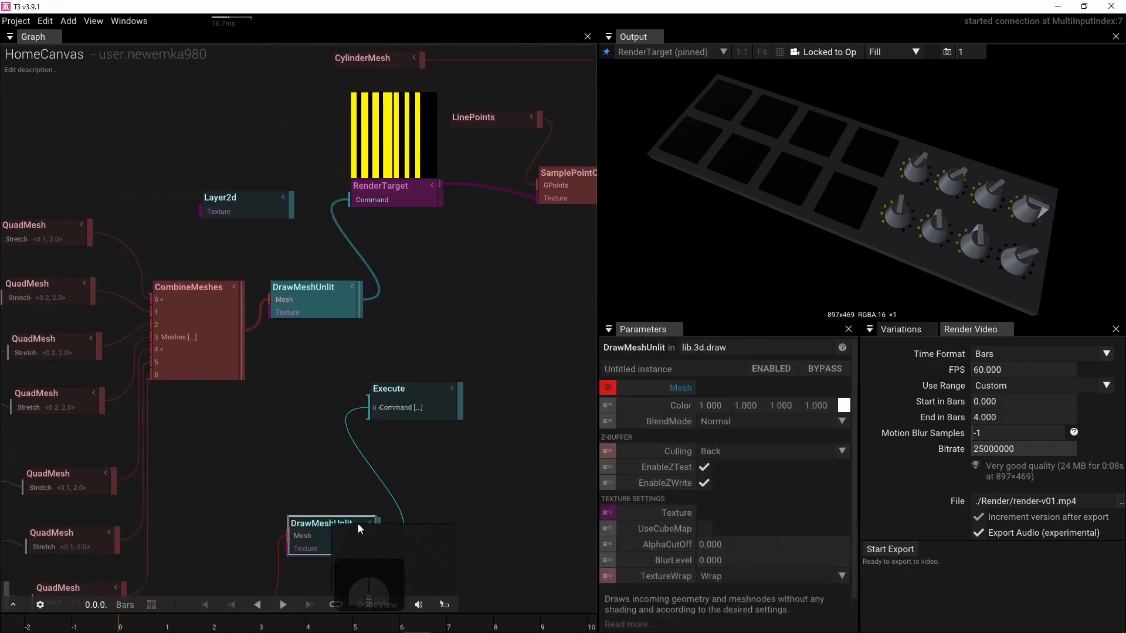
left_click(844, 405)
left_click(982, 499)
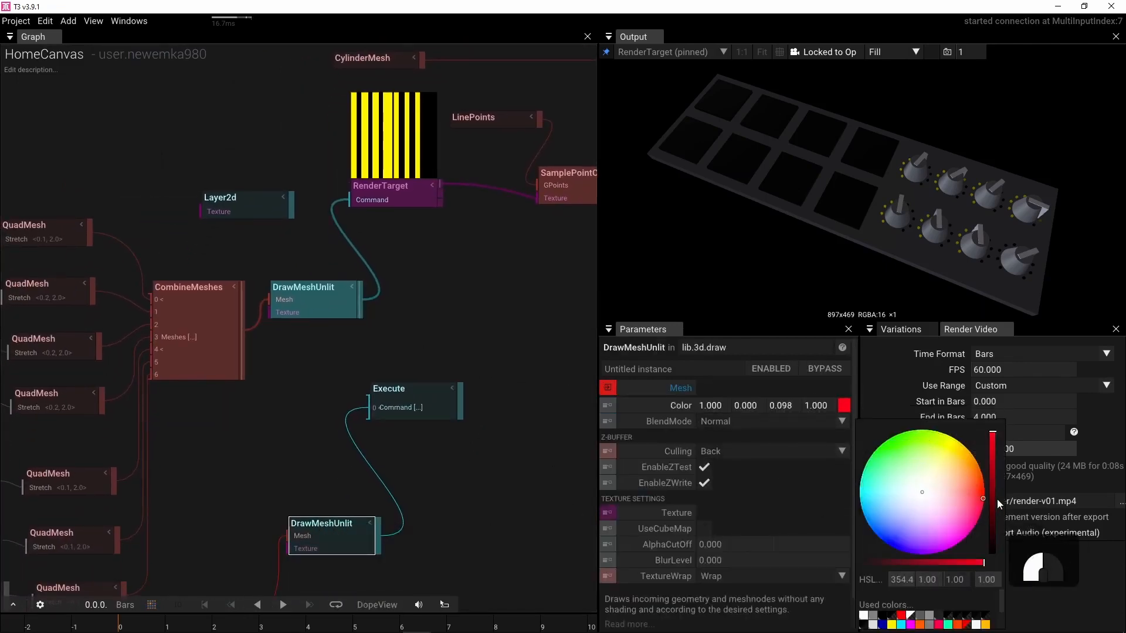
left_click_drag(998, 500, 1007, 499)
Step: Connect the yellow DrawMeshUnlit as another Execute command and feed the Execute output into the stripe RenderTarget's Command input
right_click_drag(426, 295, 421, 350)
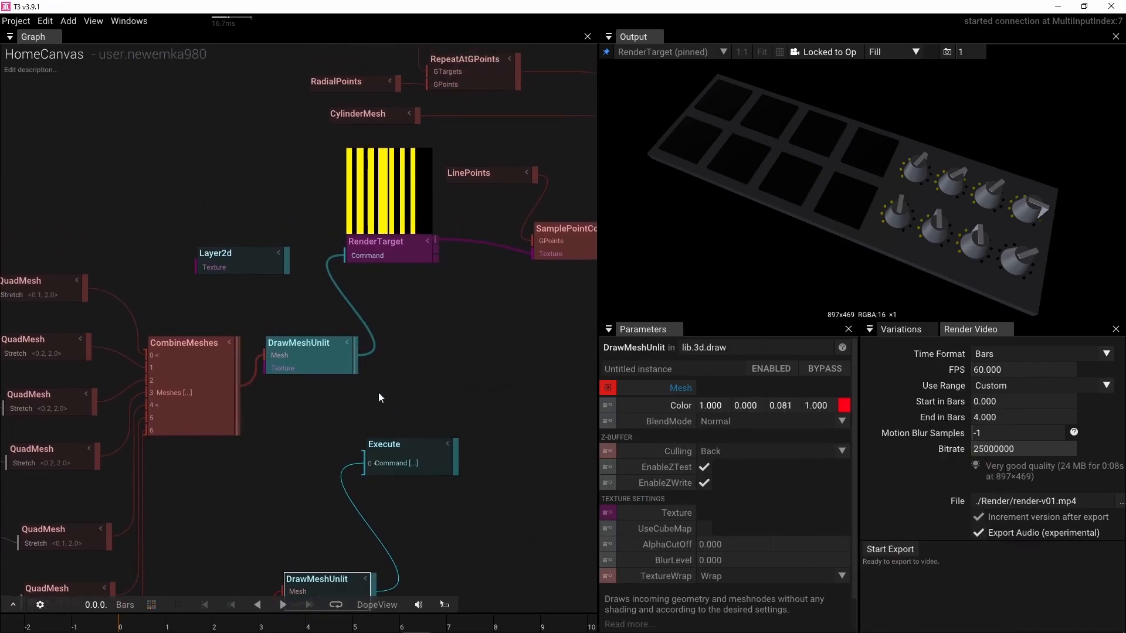
left_click_drag(355, 356, 365, 447)
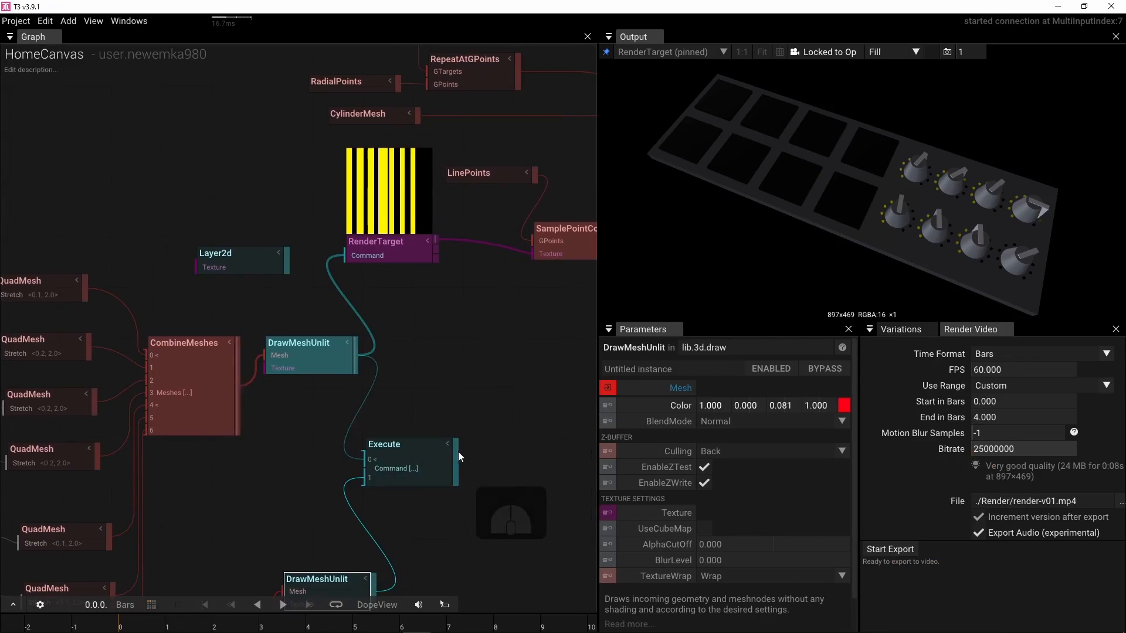
left_click_drag(456, 464, 345, 256)
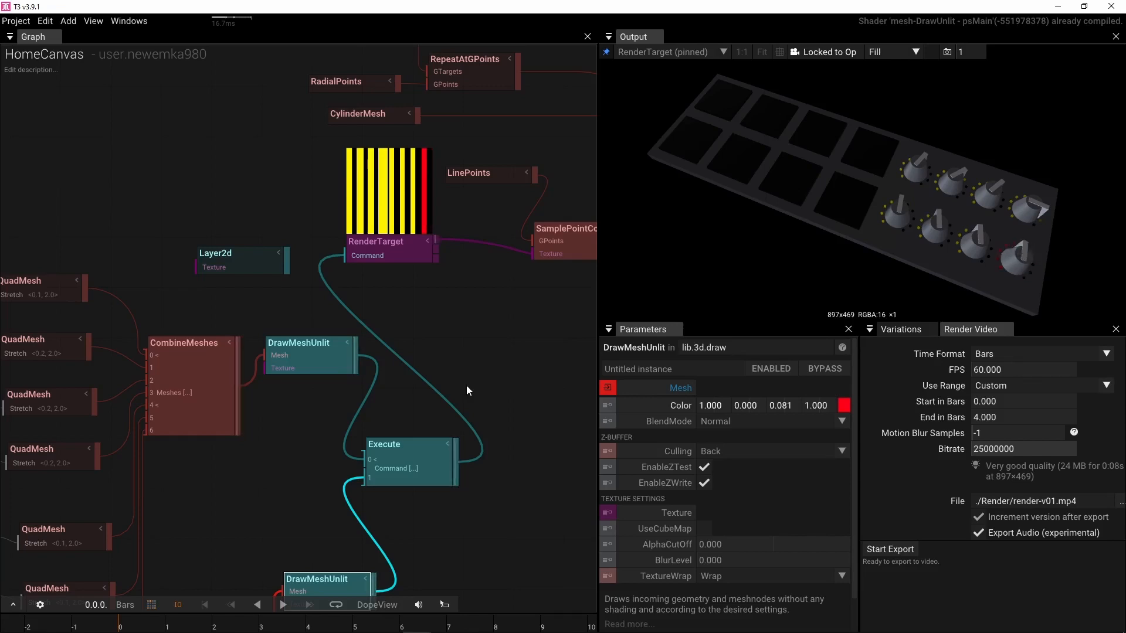
Step: Set the color of the DrawMeshUnlit node fed by the eighth QuadMesh to green (0.000, 1.000, 0.004)
right_click_drag(376, 396, 340, 248)
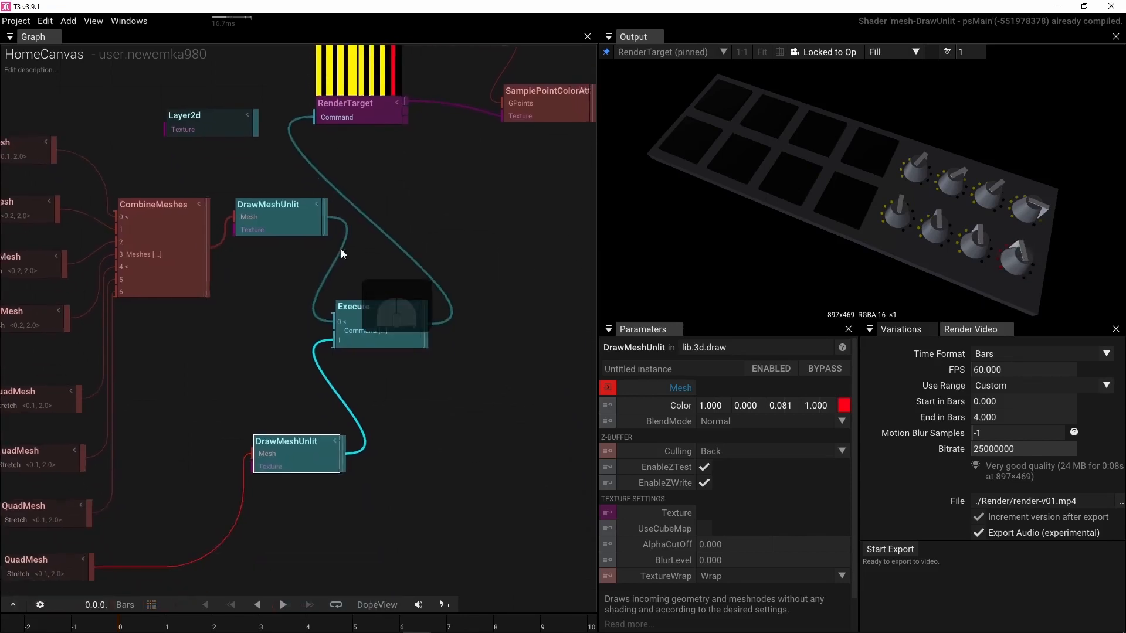
left_click(842, 406)
left_click_drag(965, 499, 881, 425)
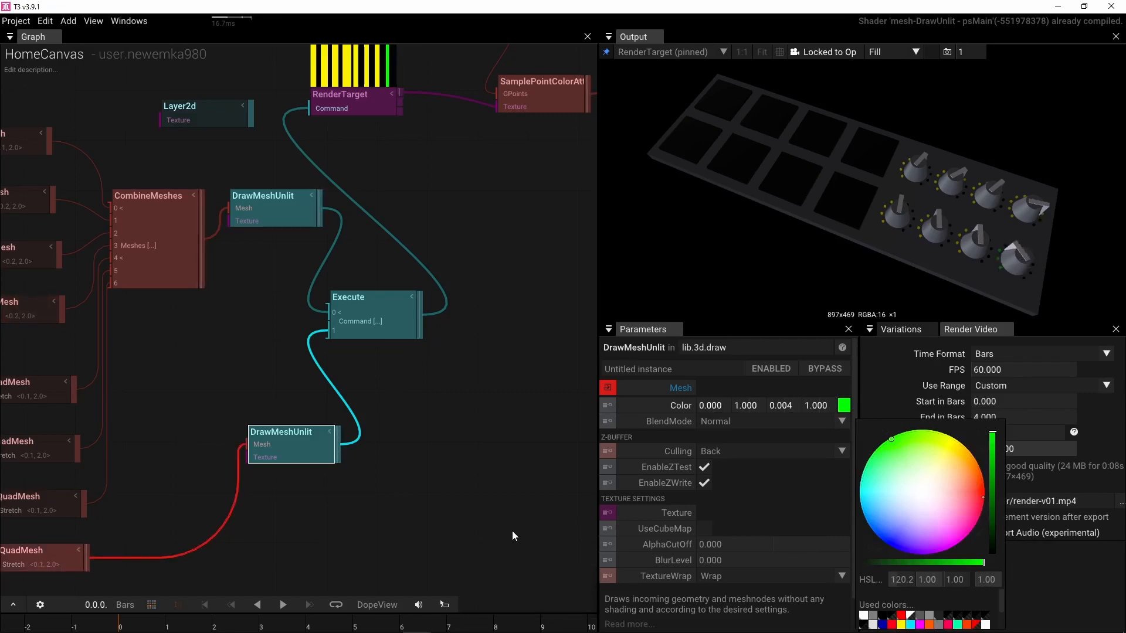
Step: Move the BlendPoints node and the CylinderMesh node close to the DrawMeshAtPoints node of the knob markers
right_click_drag(289, 304, 397, 343)
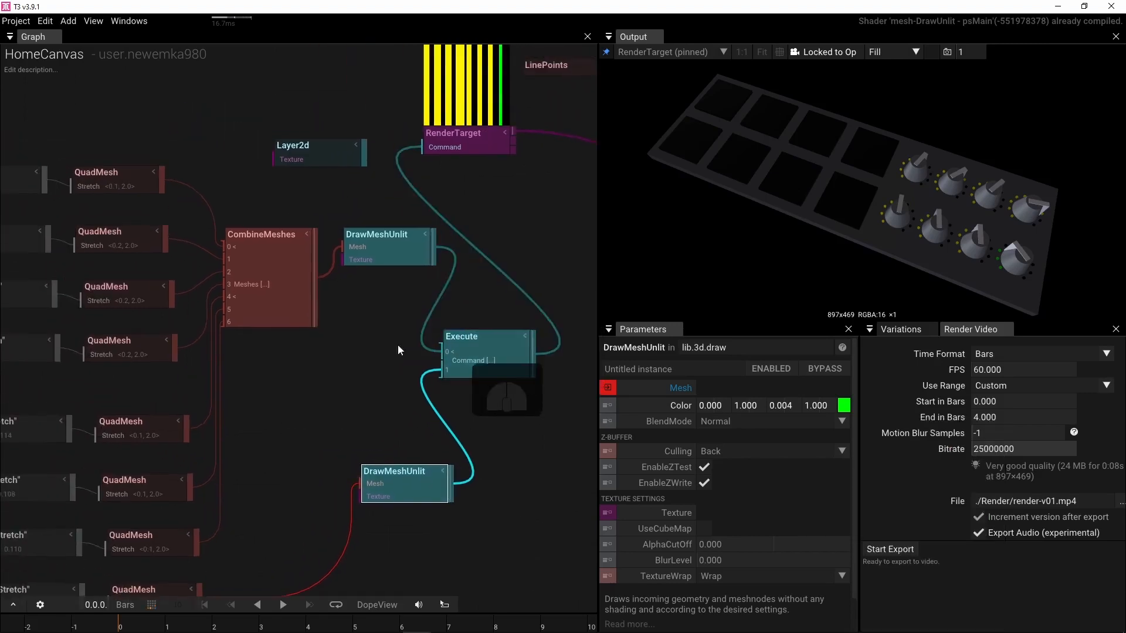
scroll(378, 351, "down", 4)
right_click_drag(343, 374, 343, 535)
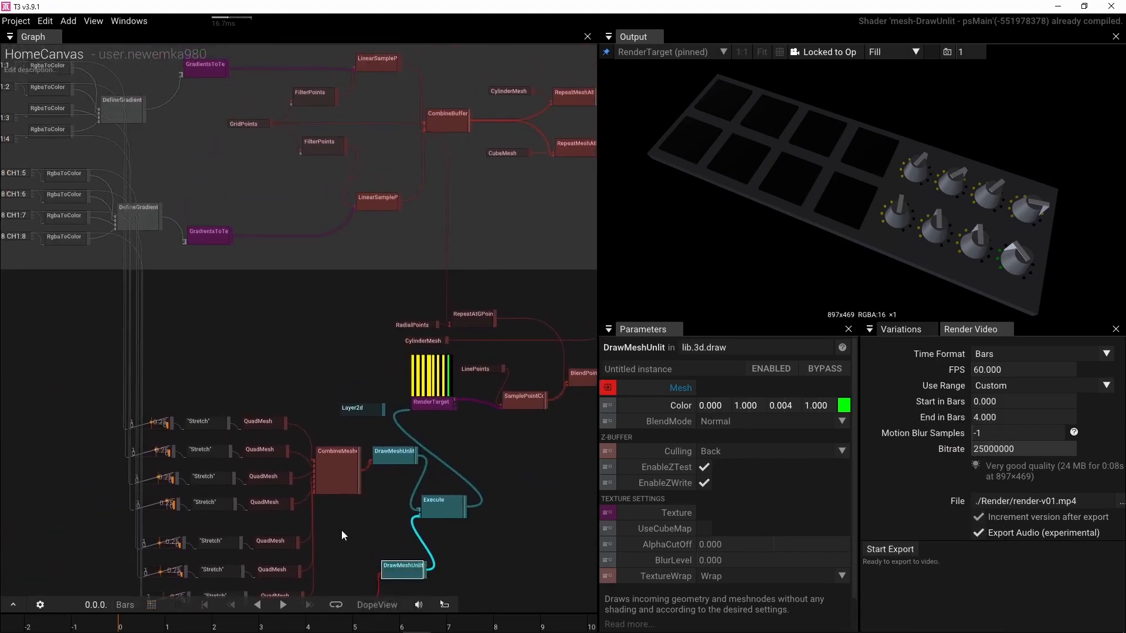
scroll(294, 413, "down", 1)
scroll(293, 414, "down", 1)
right_click_drag(381, 377, 364, 345)
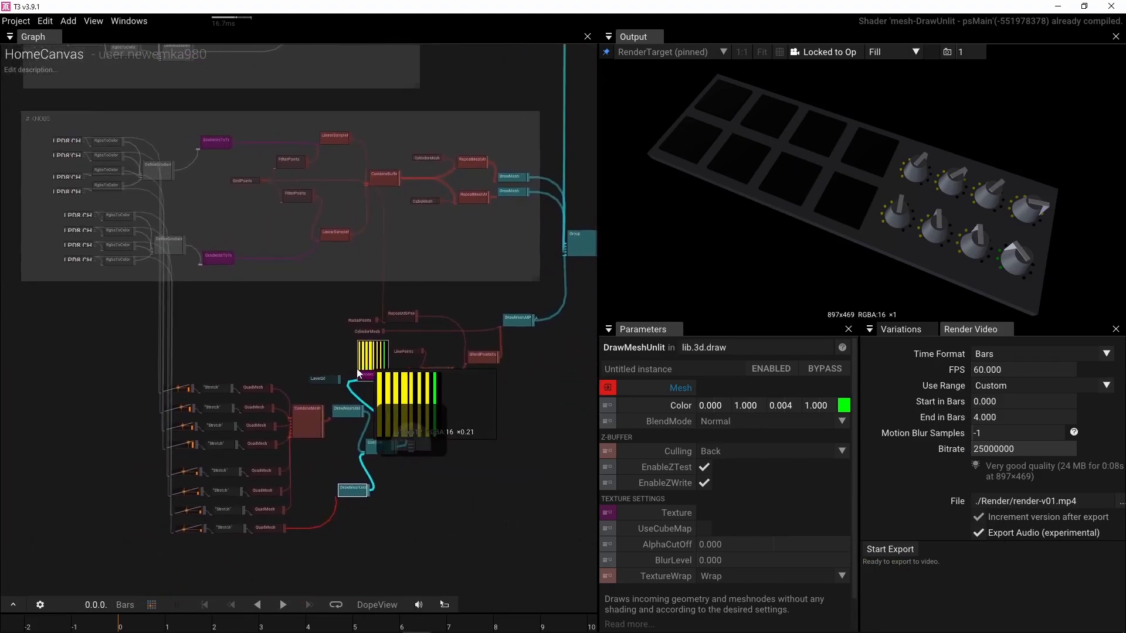
scroll(220, 320, "up", 3)
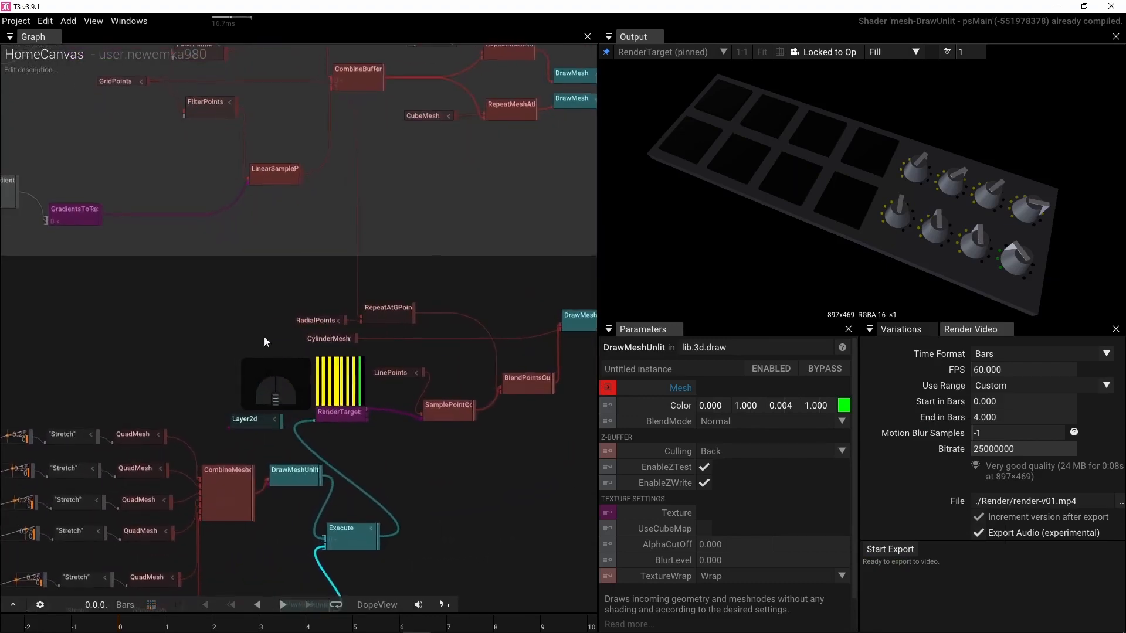
left_click_drag(552, 381, 522, 309)
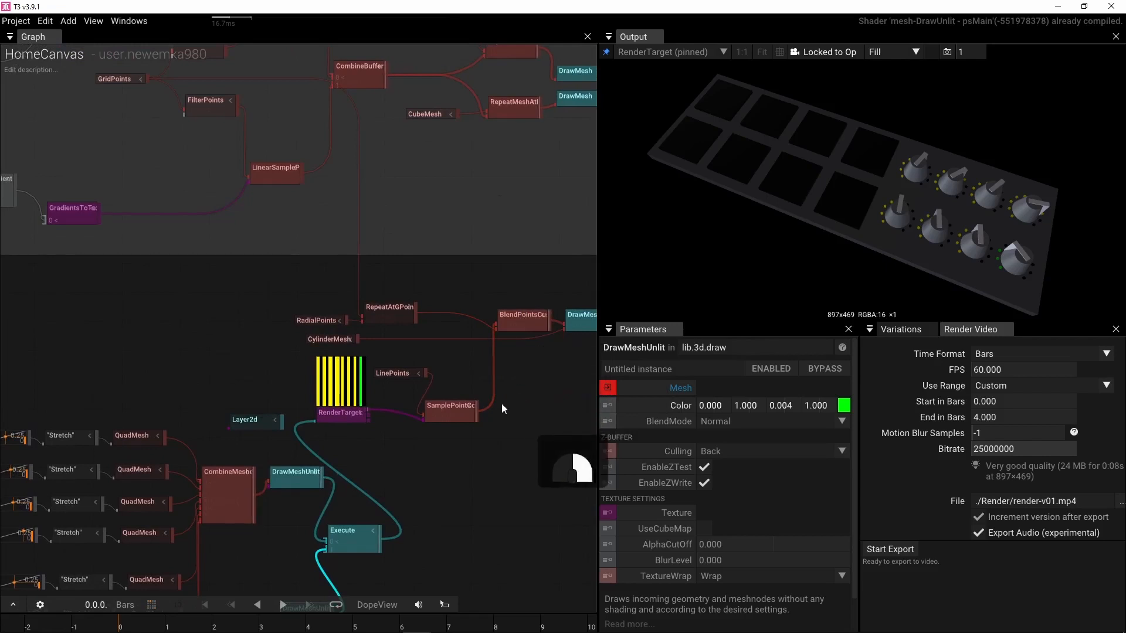
right_click_drag(502, 403, 340, 374)
left_click_drag(261, 347, 463, 355)
Step: Line up the RepeatAtGPoints, SamplePointColorAttributes, LinePoints and RadialPoints nodes compactly in front of the BlendPoints node
left_click_drag(324, 325, 391, 327)
left_click_drag(363, 413, 377, 357)
left_click_drag(314, 385, 302, 355)
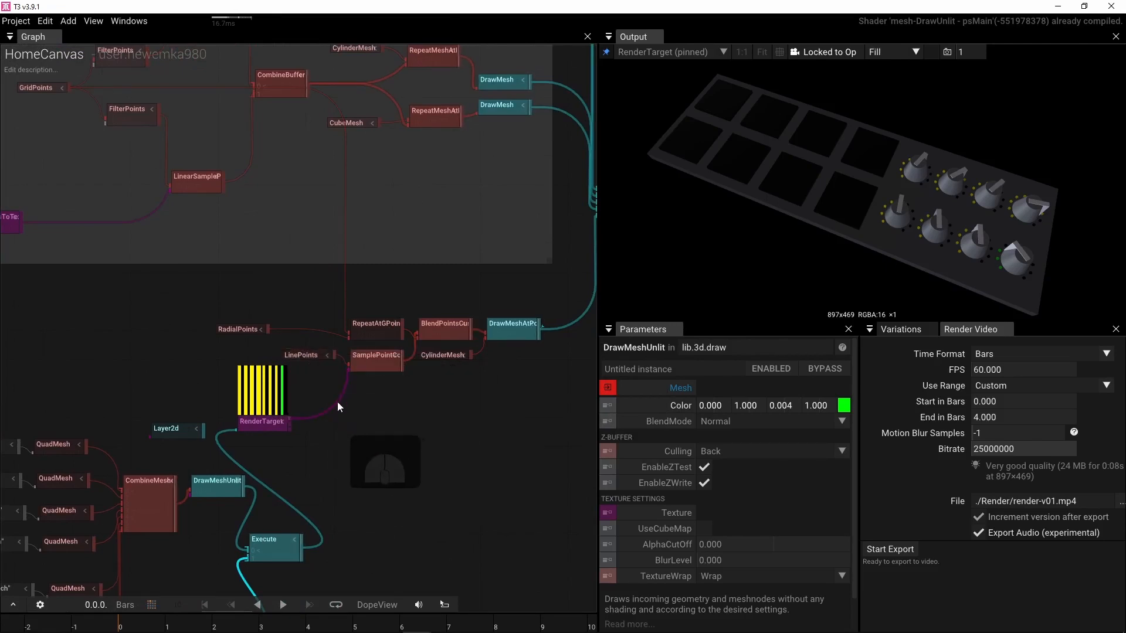
left_click_drag(237, 328, 304, 334)
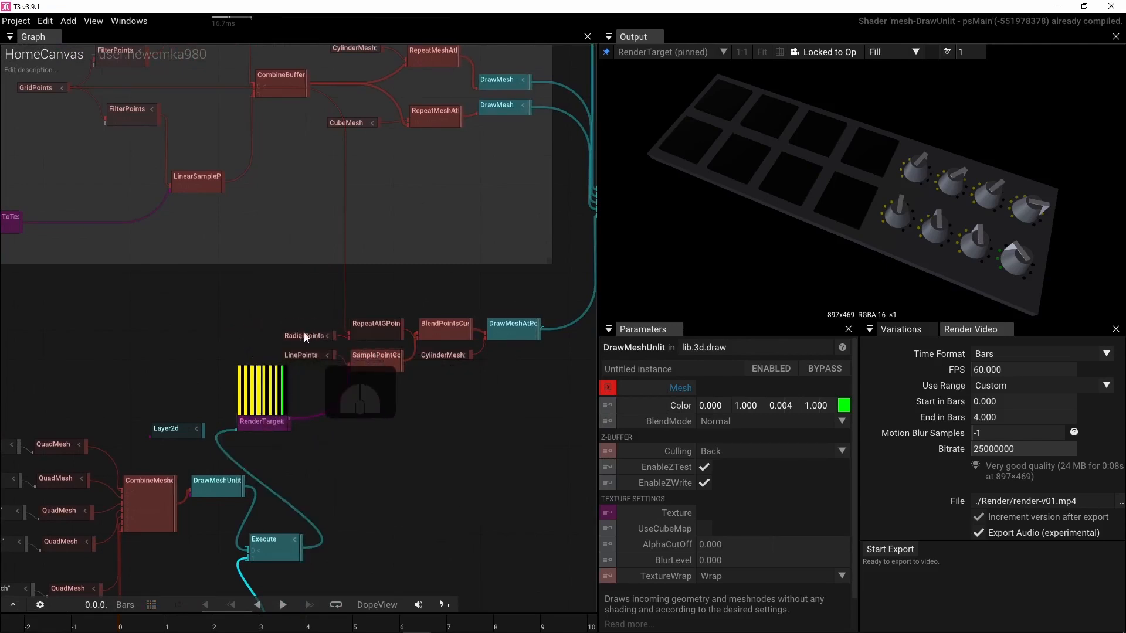
Step: Look over the whole graph, from the stripe texture setup up to the pads' DrawMeshAtPoints branch and the final render output
scroll(476, 410, "down", 5)
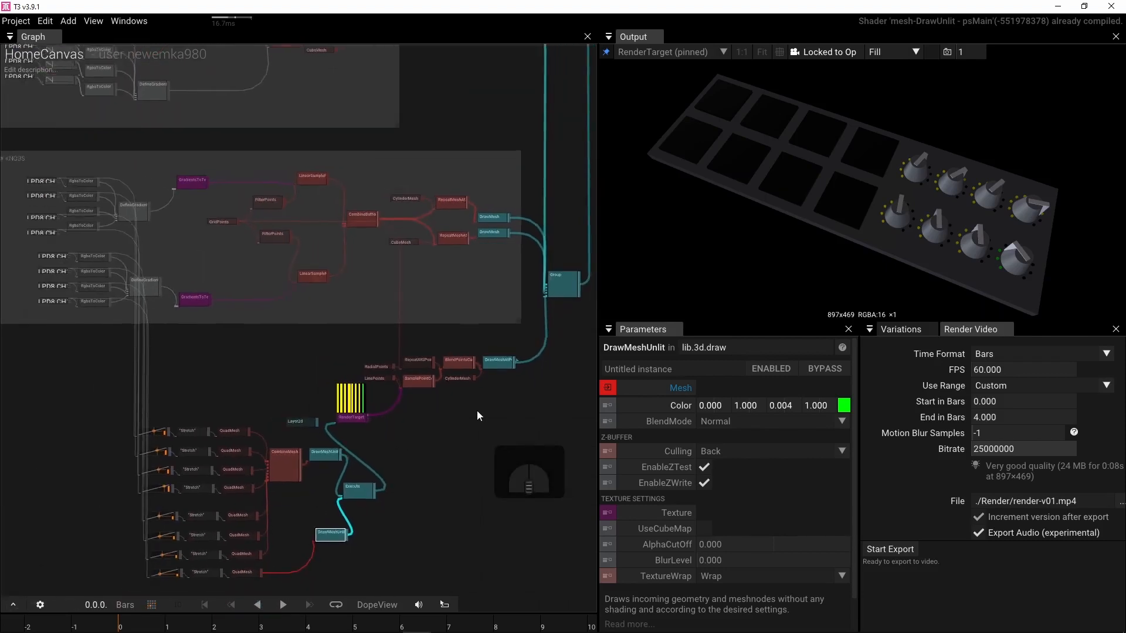
right_click_drag(464, 441, 449, 491)
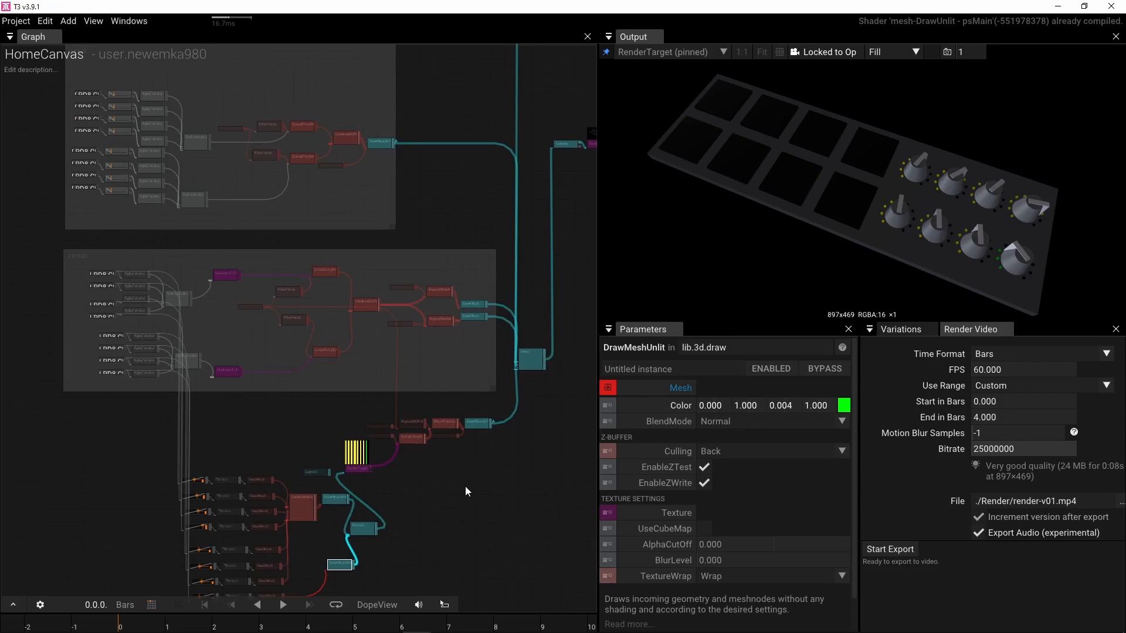
right_click_drag(466, 487, 342, 488)
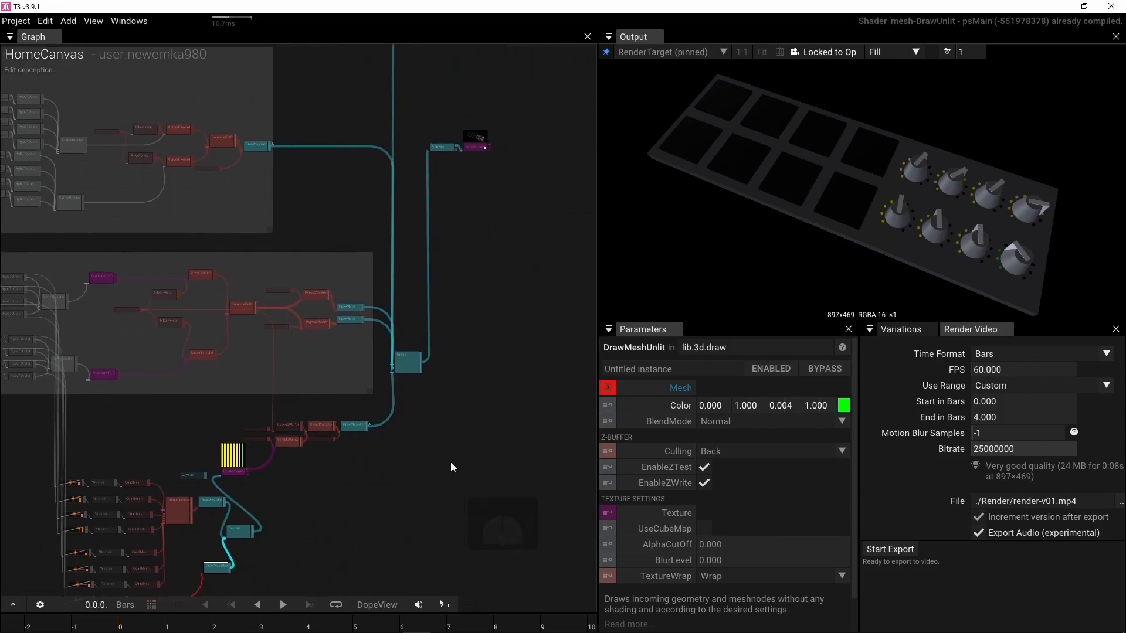
scroll(485, 337, "down", 1)
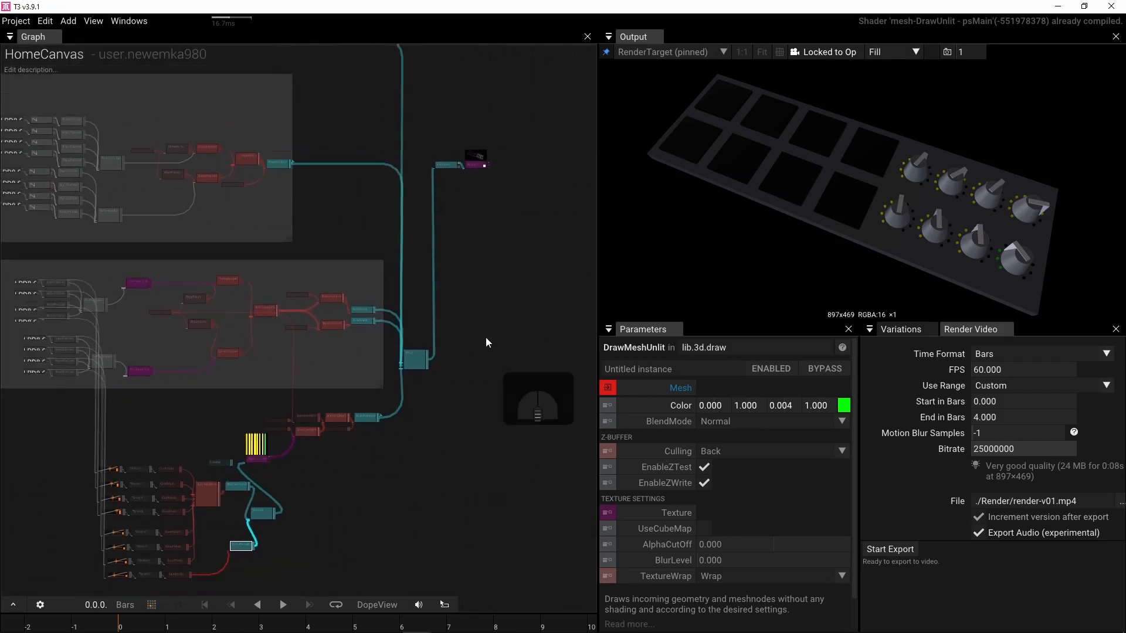
right_click_drag(501, 288, 490, 442)
right_click_drag(465, 402, 524, 417)
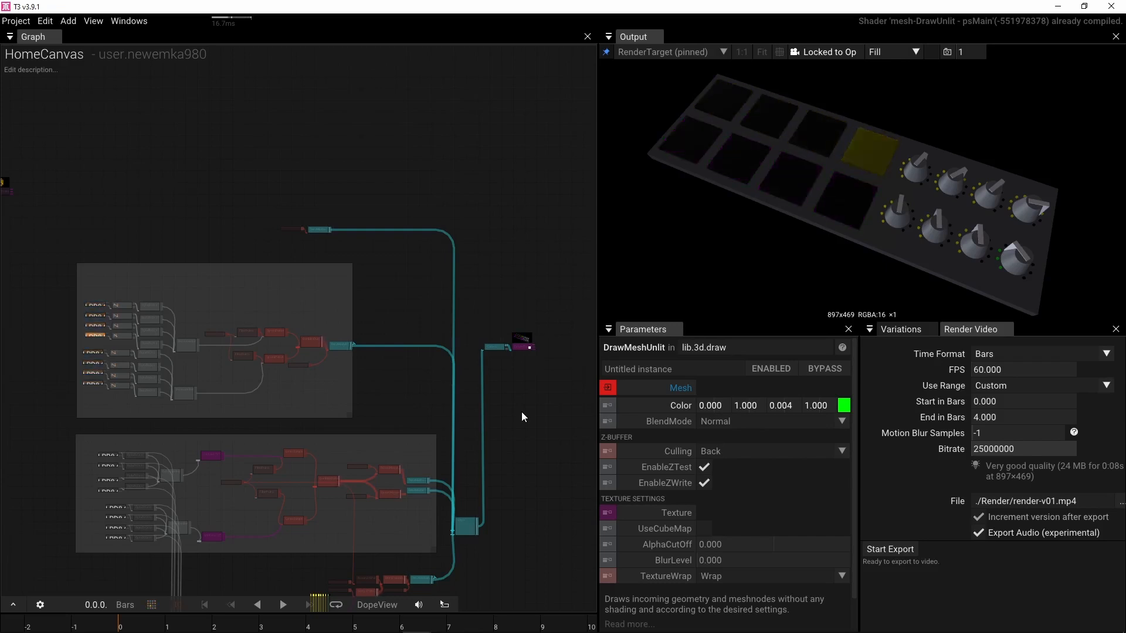
scroll(449, 382, "up", 3)
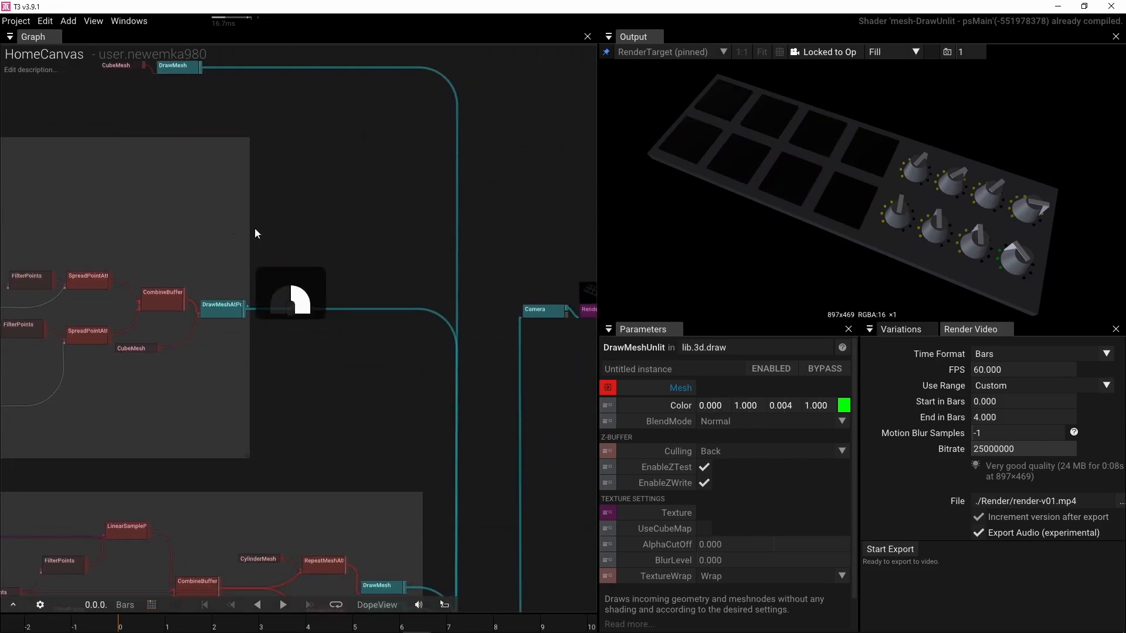
right_click_drag(255, 227, 374, 228)
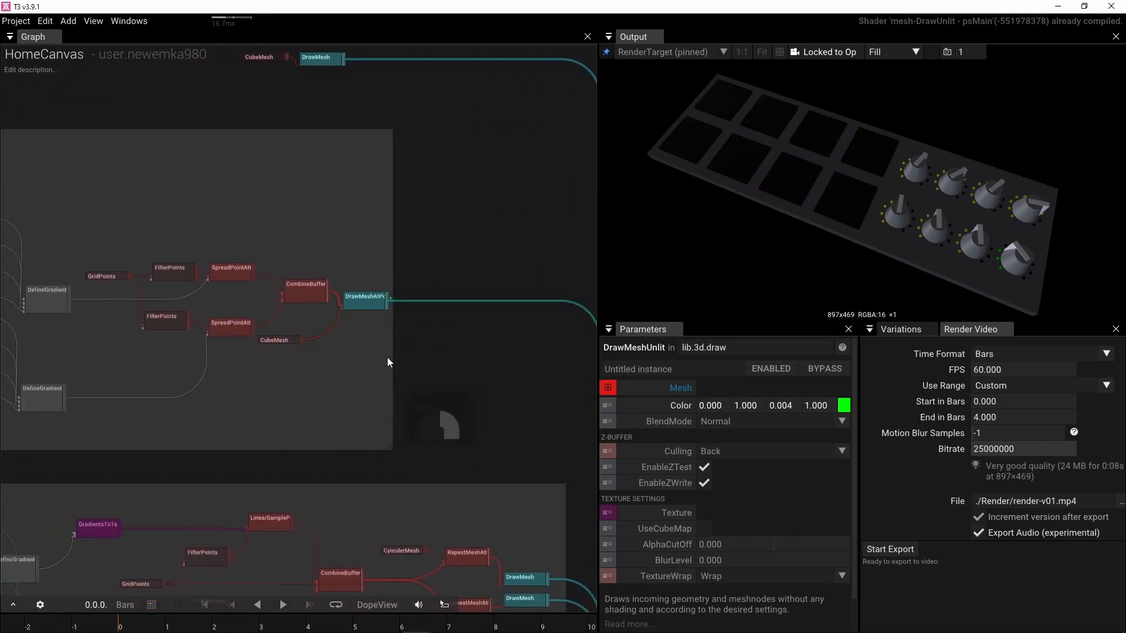
right_click_drag(387, 357, 459, 358)
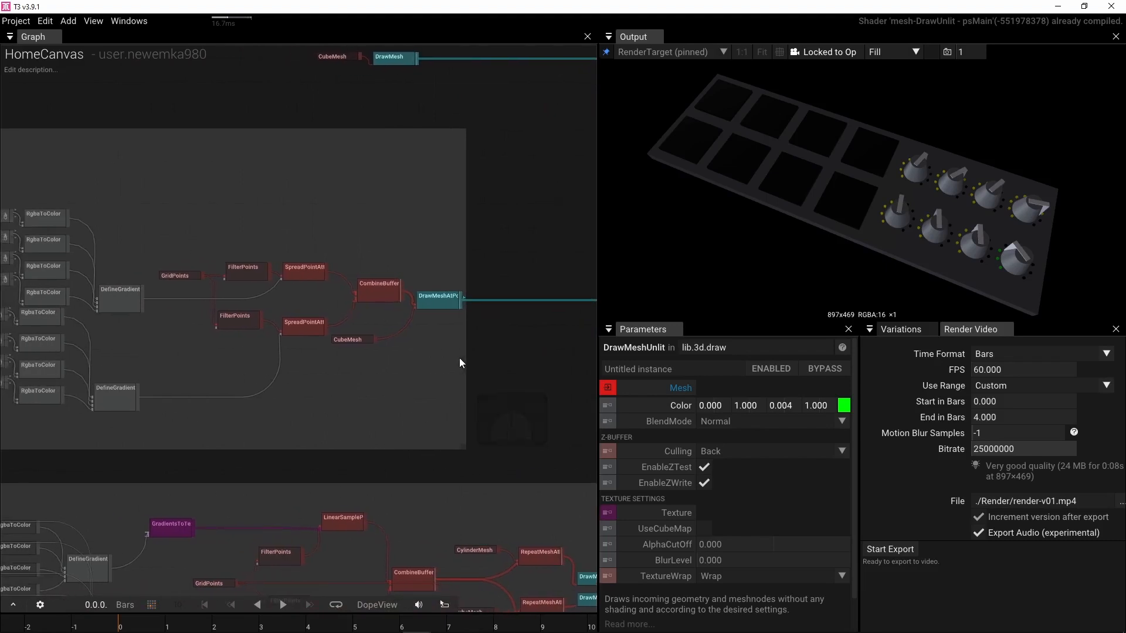
Step: Add a LoadImage node in the free area beside the pads' node group
left_click(508, 374)
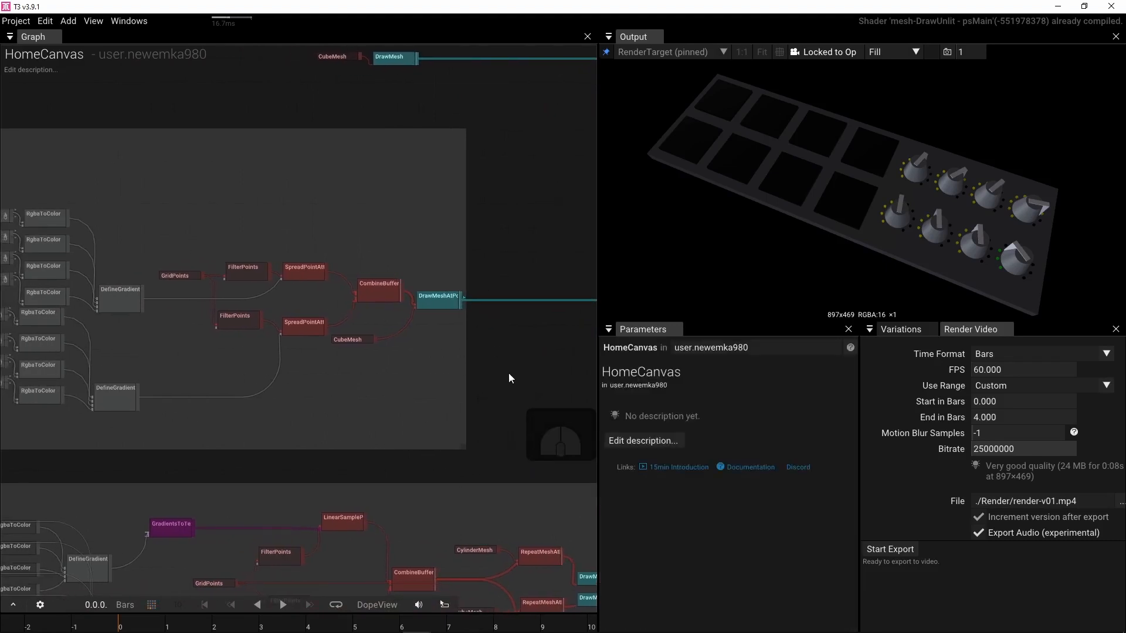
key("Tab")
type("l")
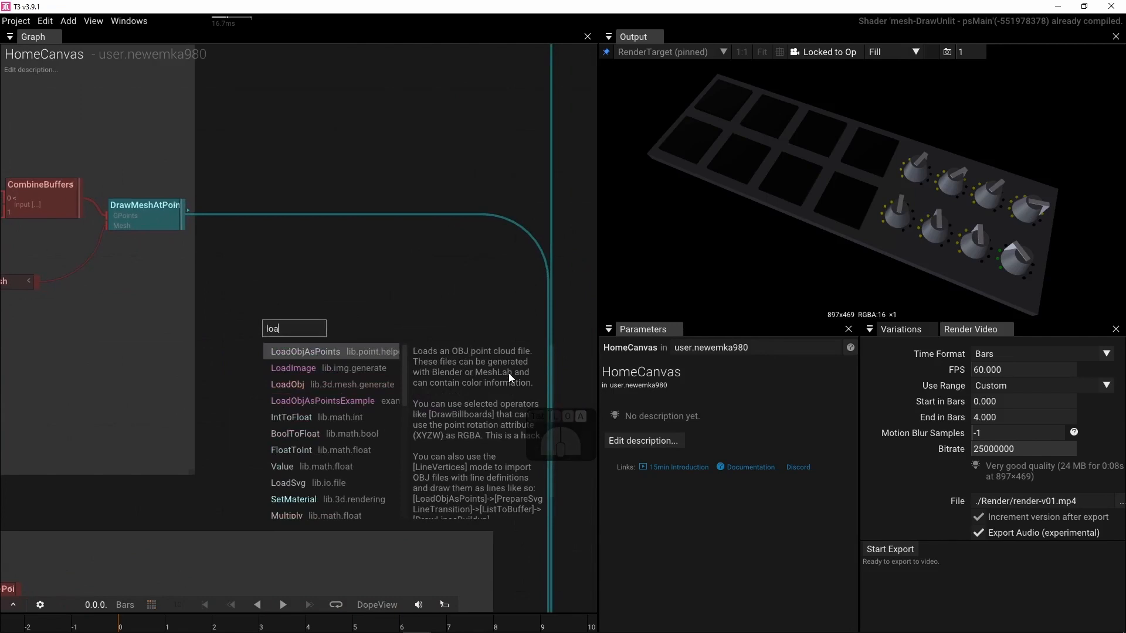
left_click(339, 368)
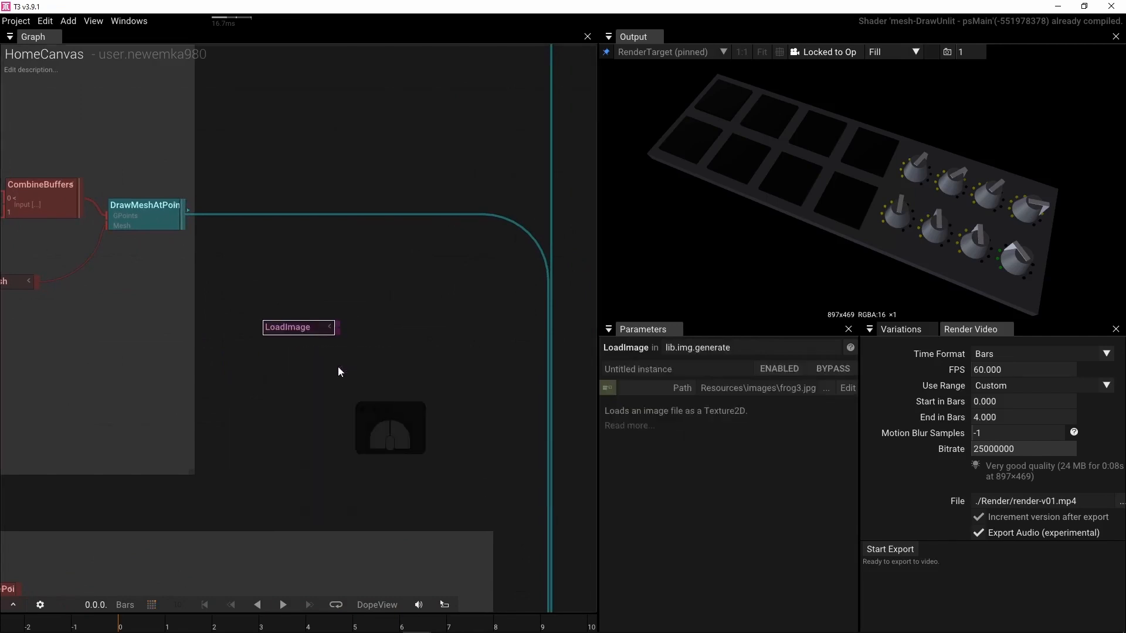
Step: Load t3-logo-alpha.png from Resources\images into the LoadImage node and place the node above the pads' output connection
left_click(826, 388)
left_click(427, 109)
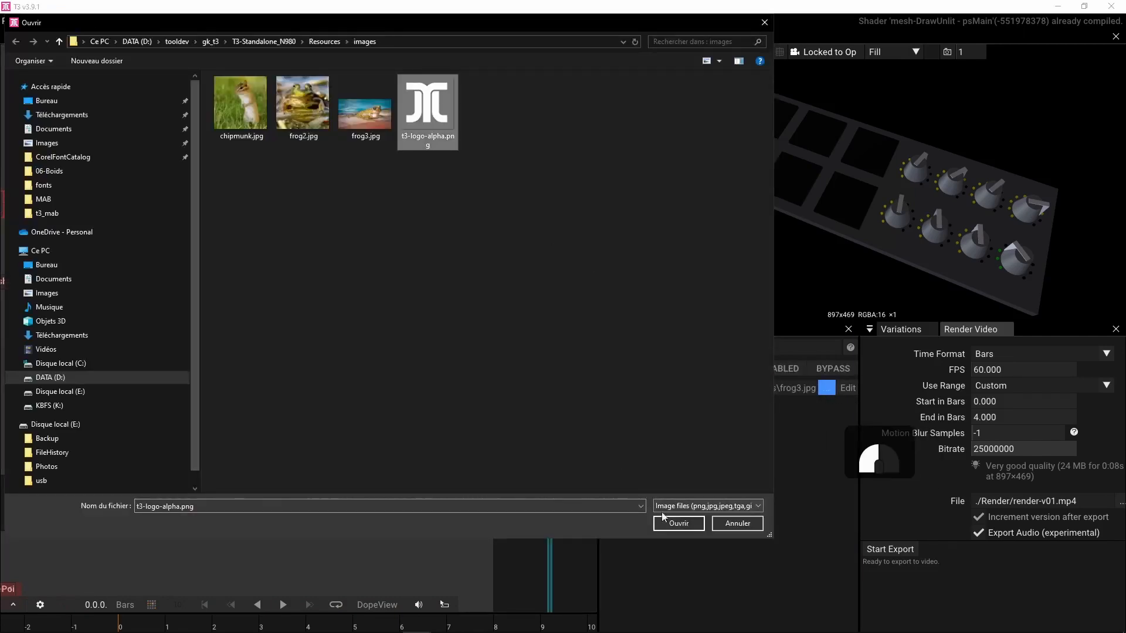
left_click(679, 523)
right_click_drag(332, 289, 488, 329)
scroll(399, 308, "down", 2)
left_click_drag(482, 363, 479, 217)
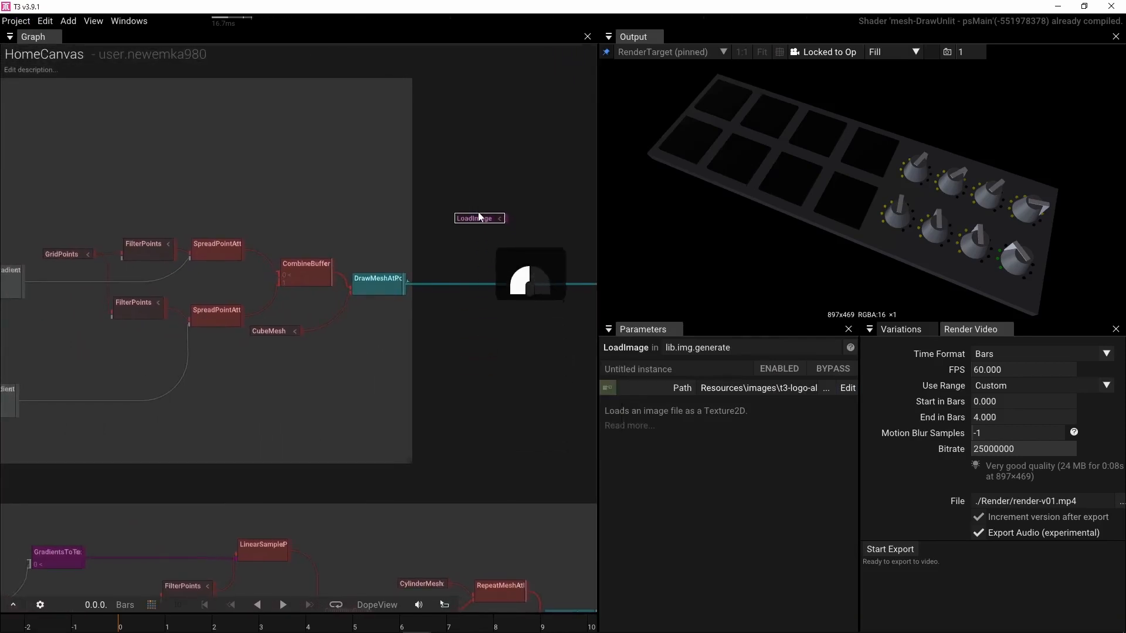
Step: Inspect the parameters of the pads' DrawMeshAtPoints node
right_click_drag(385, 325, 409, 376)
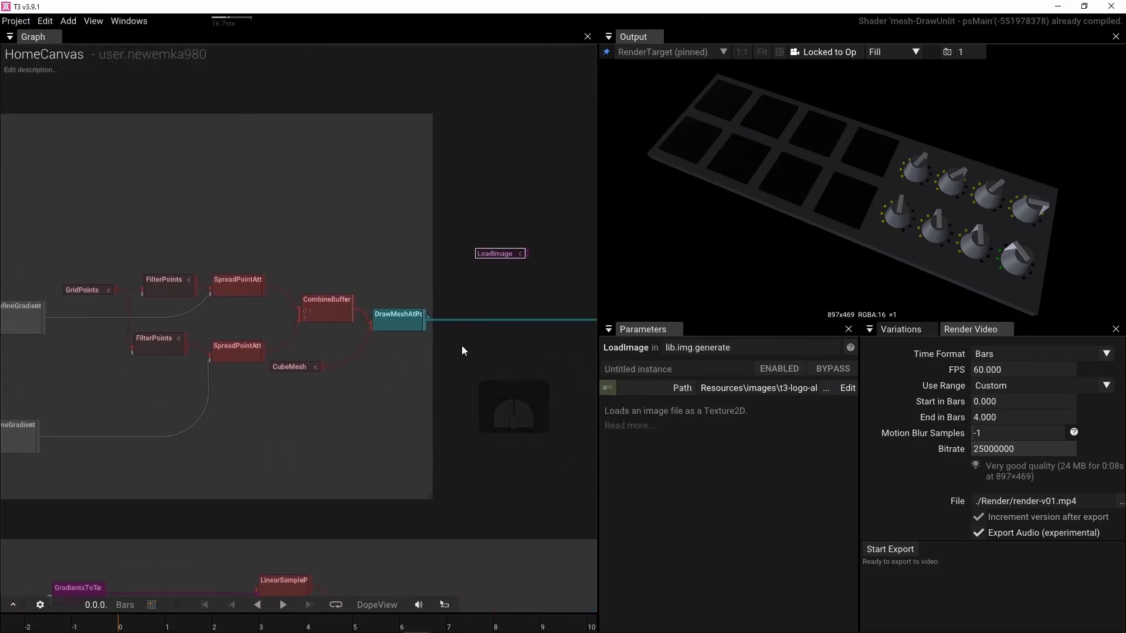
scroll(459, 346, "up", 4)
left_click(340, 302)
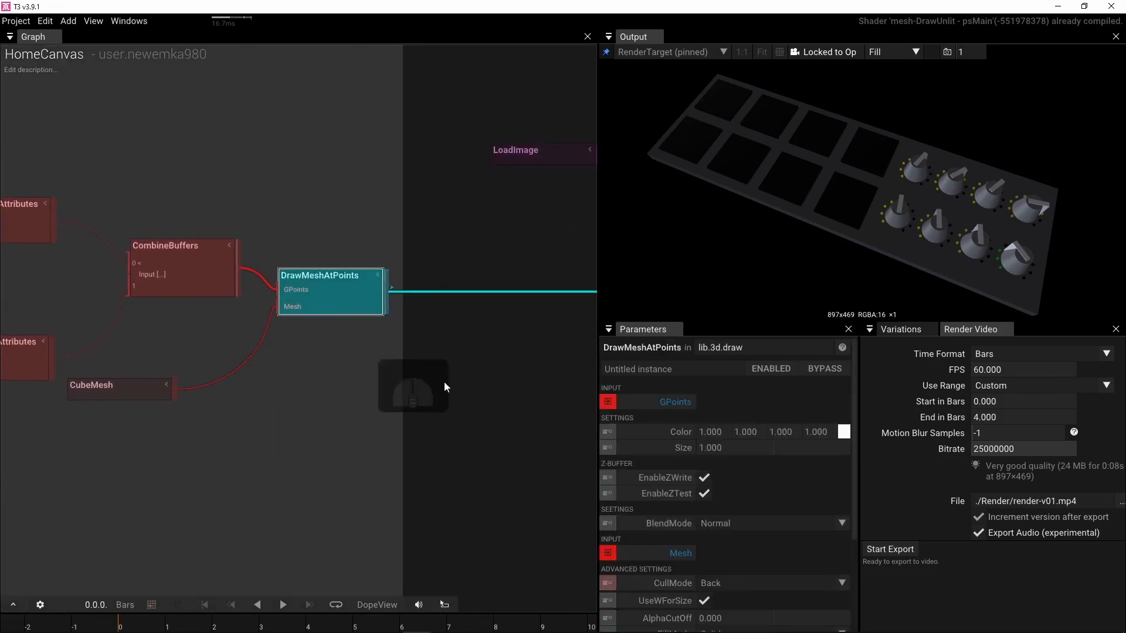
scroll(696, 488, "down", 5)
scroll(695, 487, "up", 5)
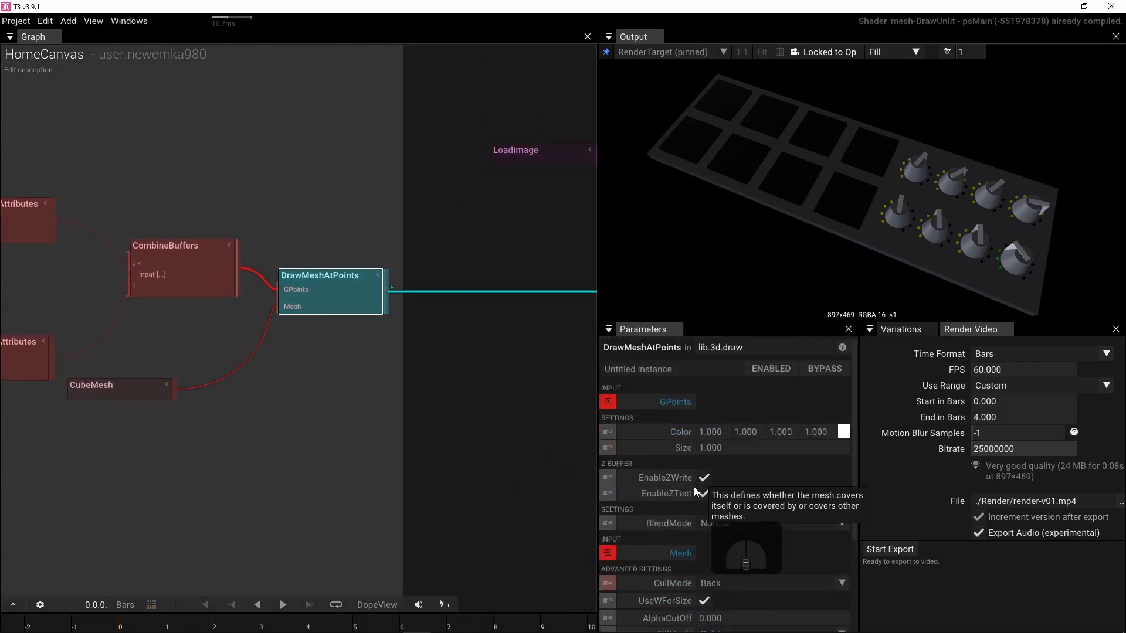
Step: Add a SetMaterial node and insert it into the connection after the pads' DrawMeshAtPoints node, feeding its SubTree input
left_click(473, 324)
right_click_drag(472, 372, 366, 432)
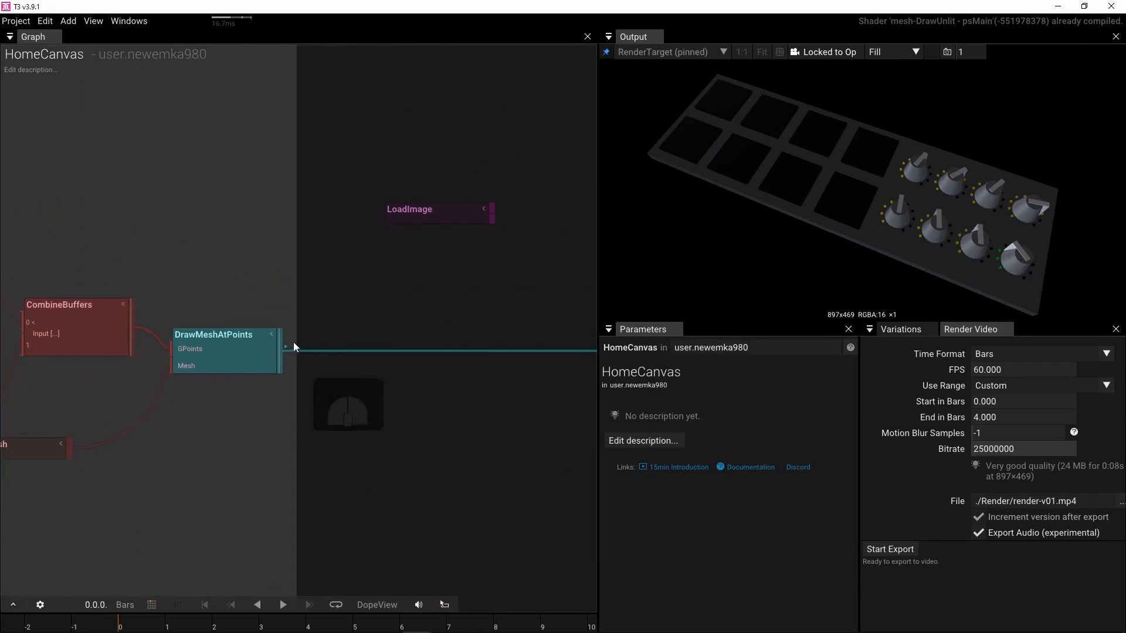
scroll(498, 449, "down", 3)
scroll(497, 449, "down", 3)
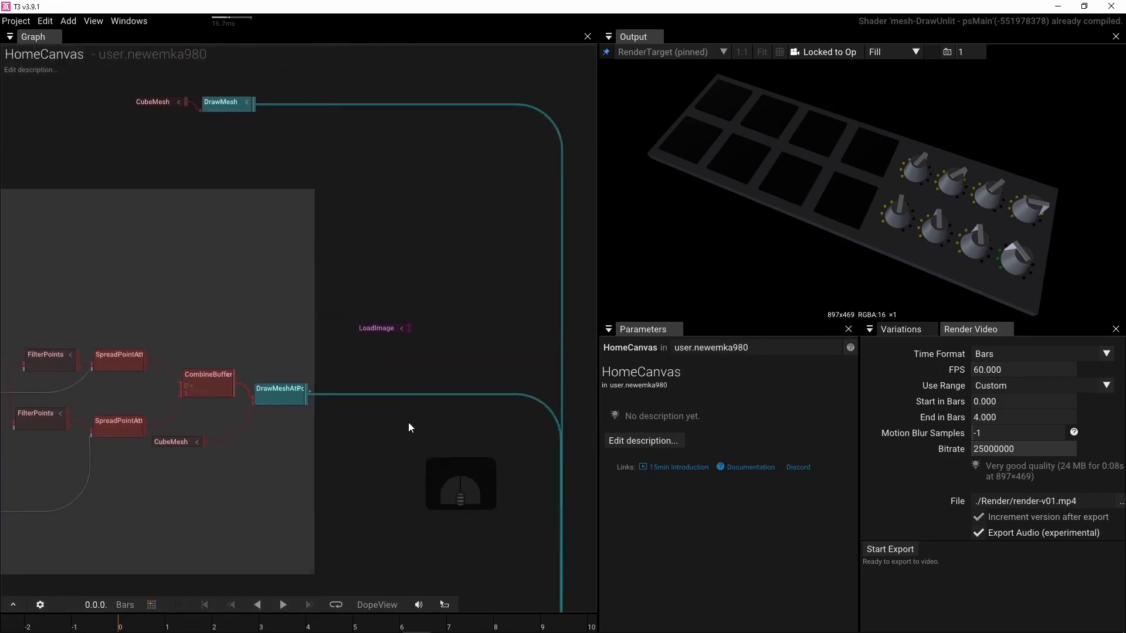
key("Tab")
type("s")
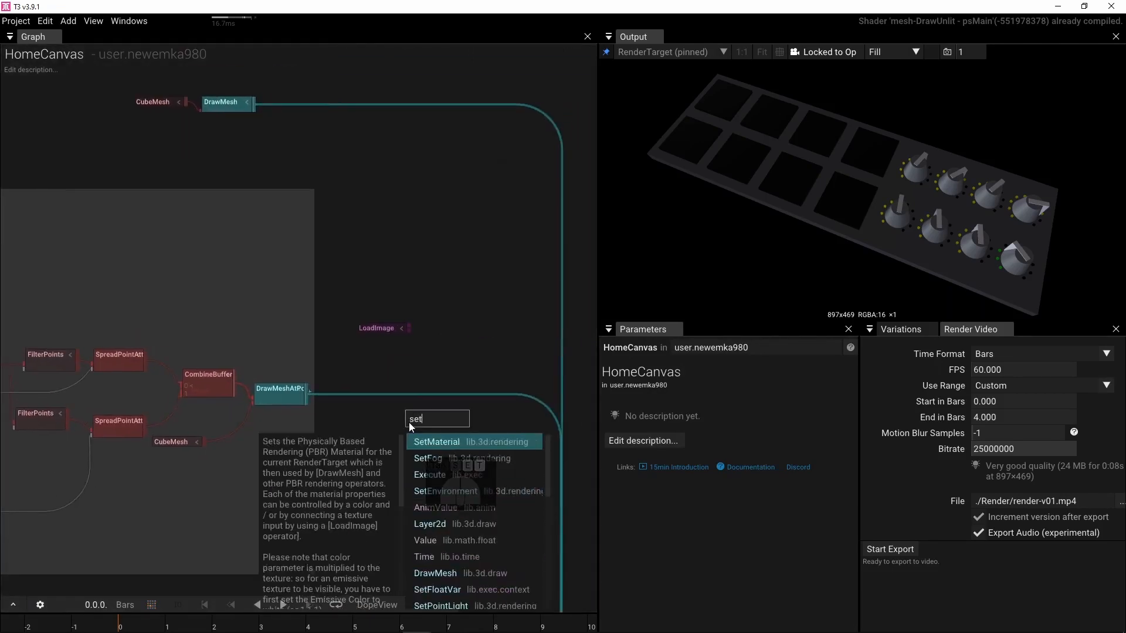
left_click(431, 442)
left_click_drag(308, 400, 395, 396)
left_click(413, 344)
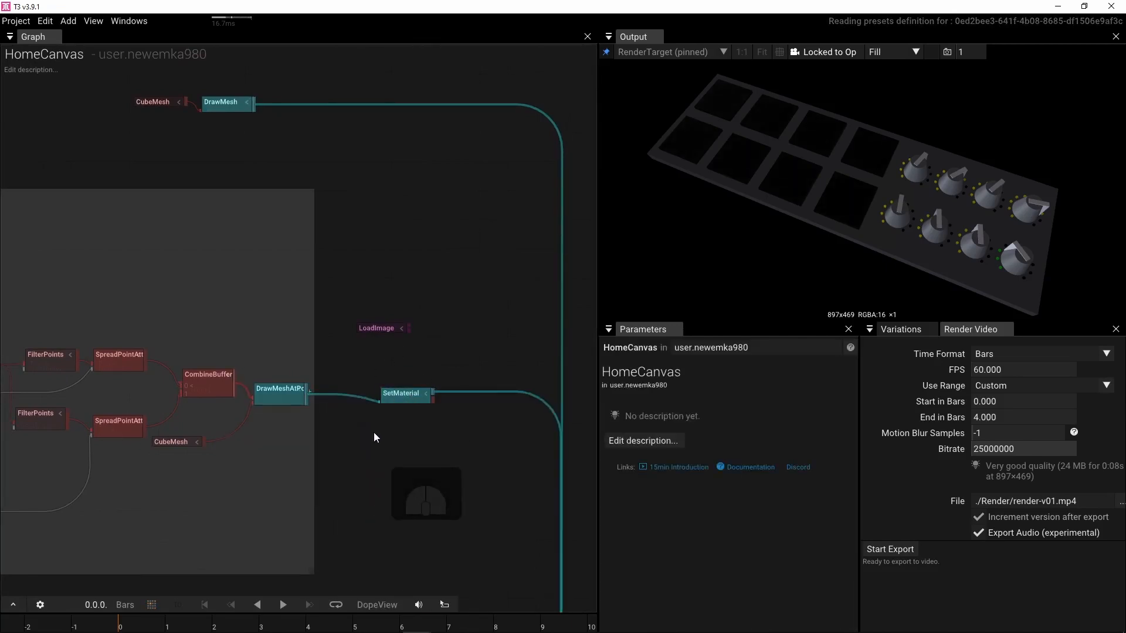
Step: Connect the LoadImage node to the BaseColorMap input of SetMaterial and place it below the connection between DrawMeshAtPoints and SetMaterial
left_click_drag(378, 329, 362, 368)
scroll(392, 428, "up", 4)
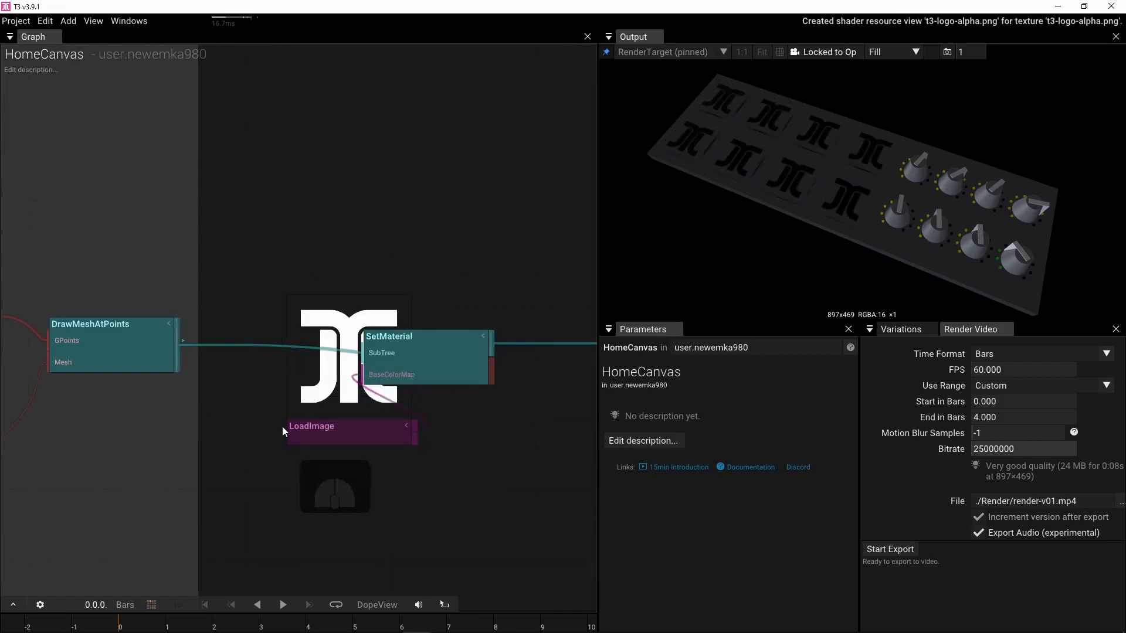
left_click_drag(295, 430, 229, 540)
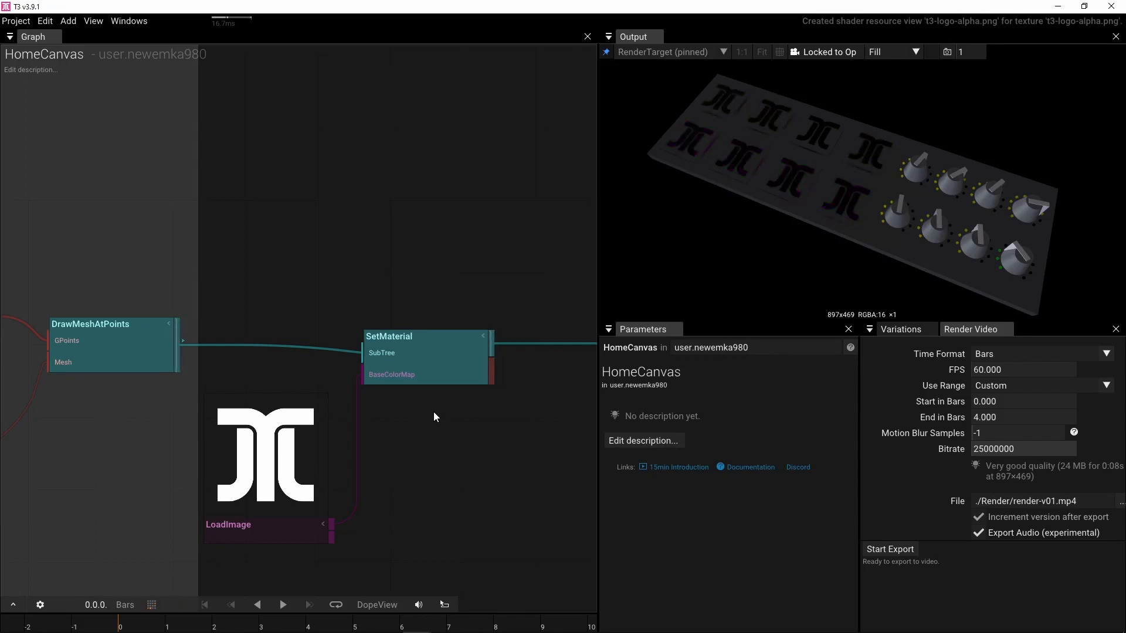
Step: Recheck the settings of the pads' DrawMeshAtPoints node, down to its advanced settings
right_click_drag(432, 459, 458, 419)
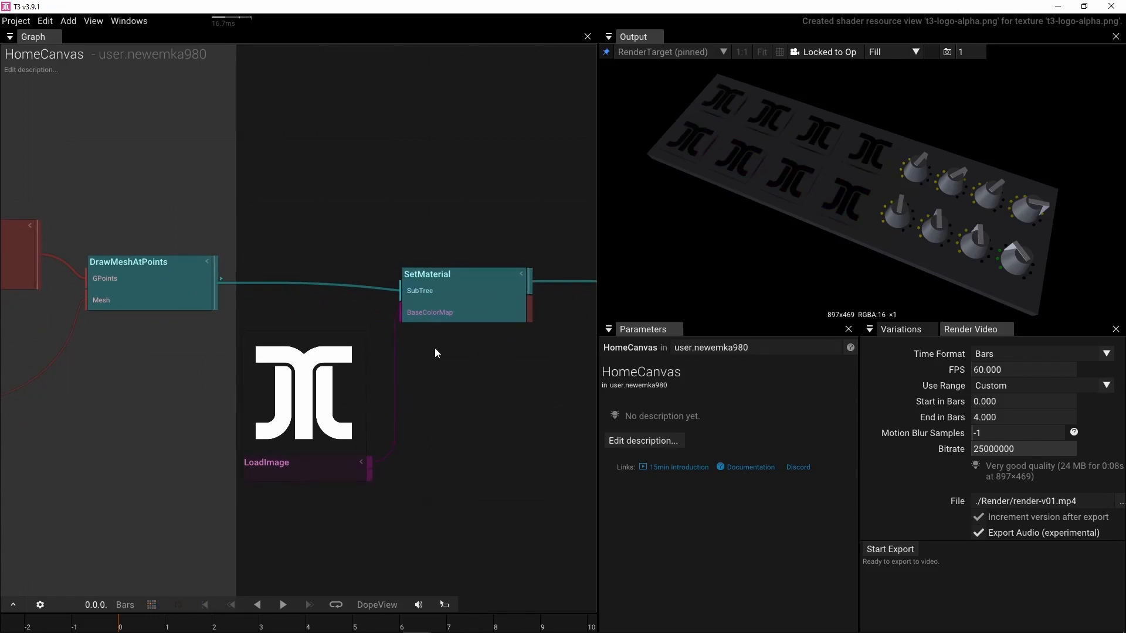
left_click(129, 291)
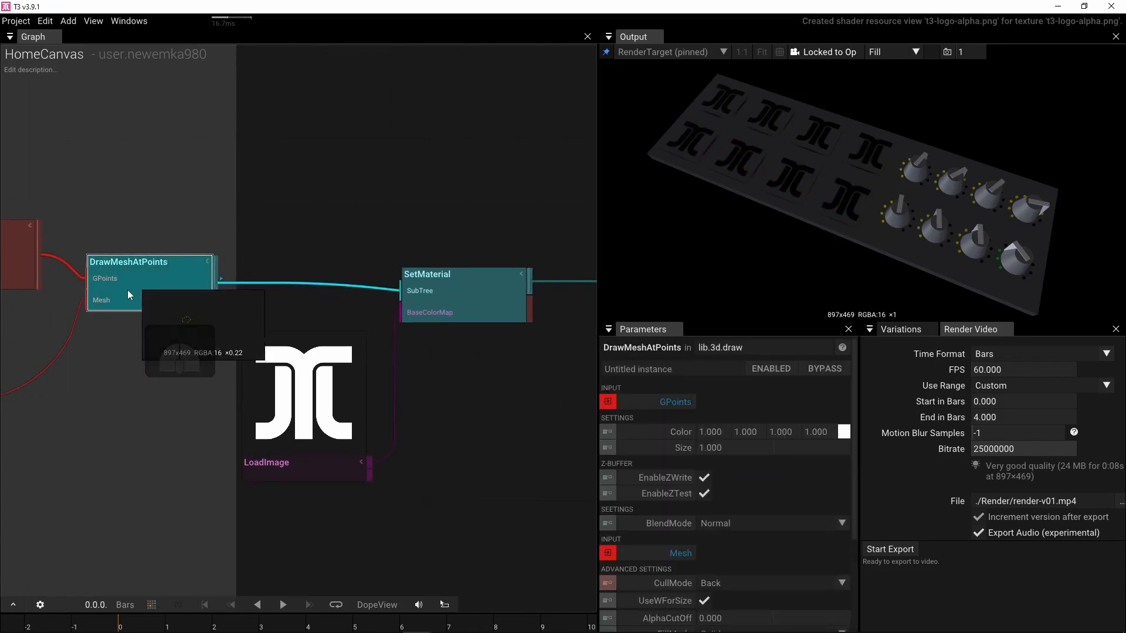
scroll(688, 487, "down", 3)
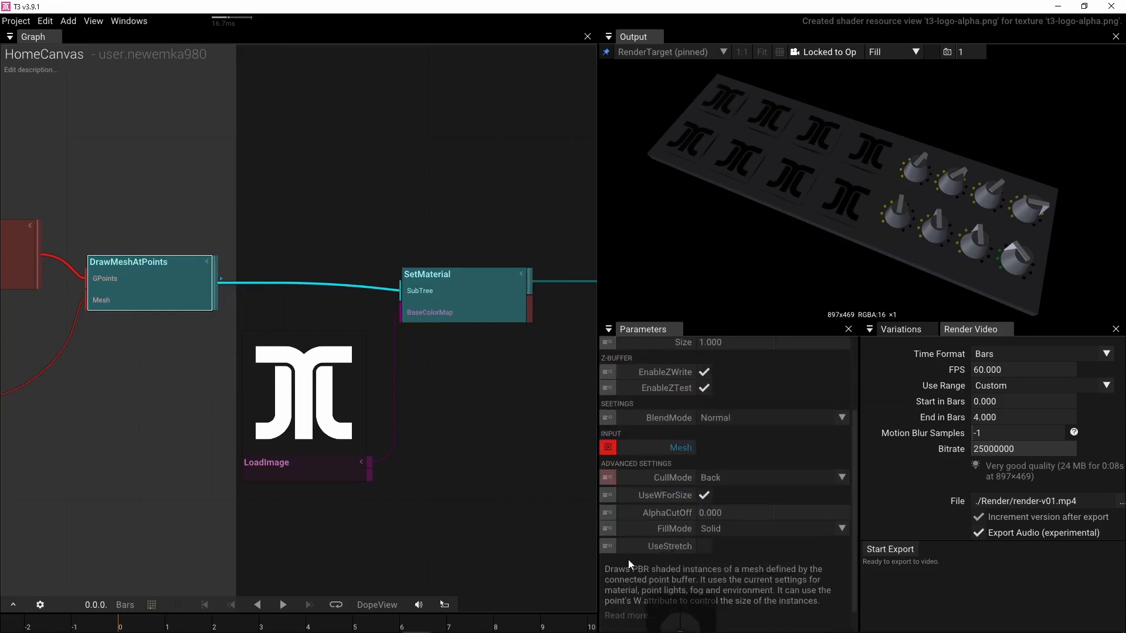
scroll(628, 560, "up", 3)
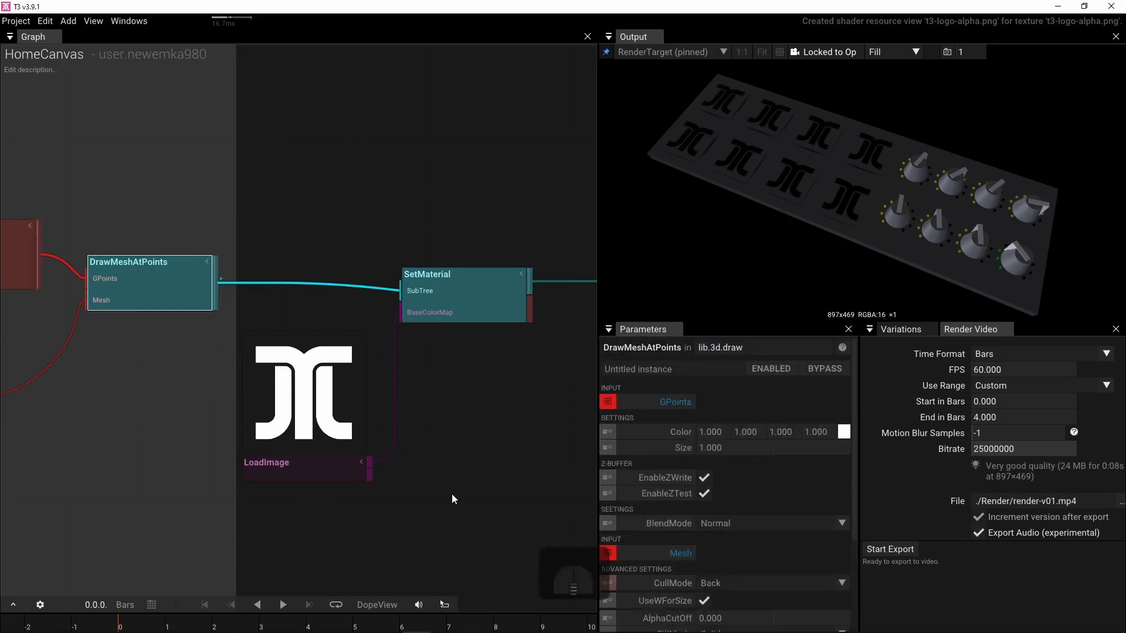
Step: Add a LinearGradient node below SetMaterial and apply the orange-purple-blue gradient preset to it
left_click(329, 473)
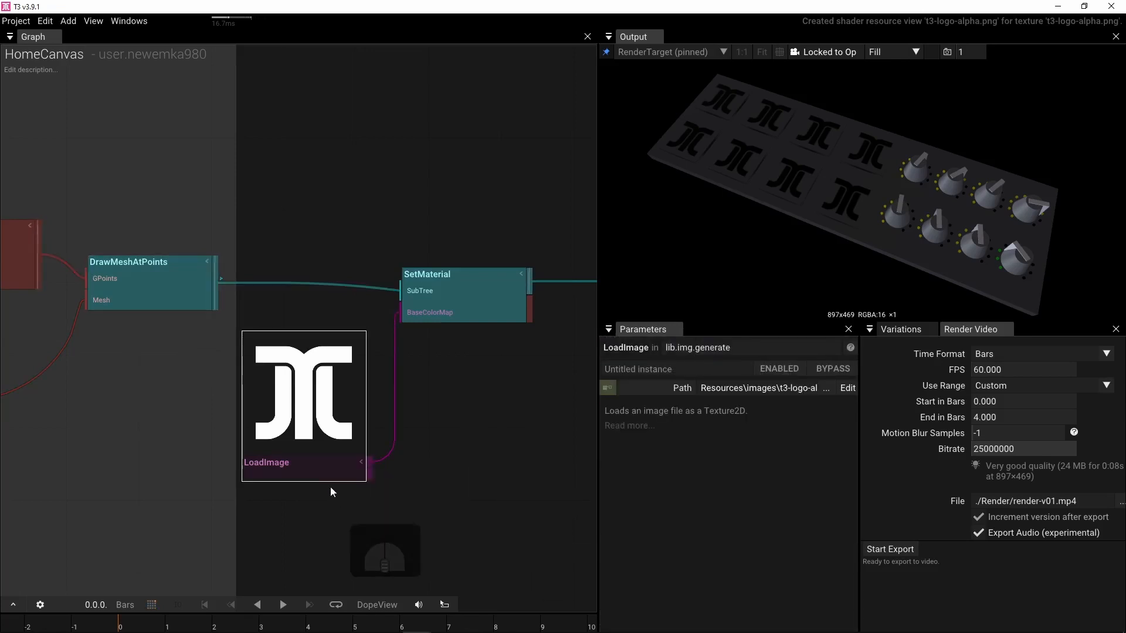
double_click(405, 487)
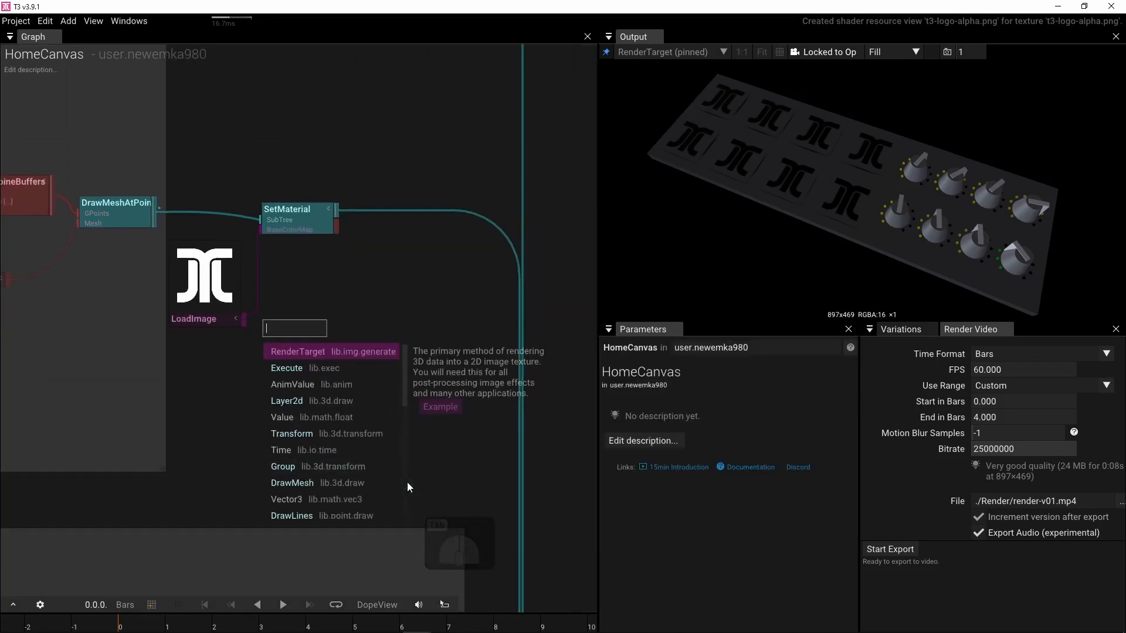
type("linea")
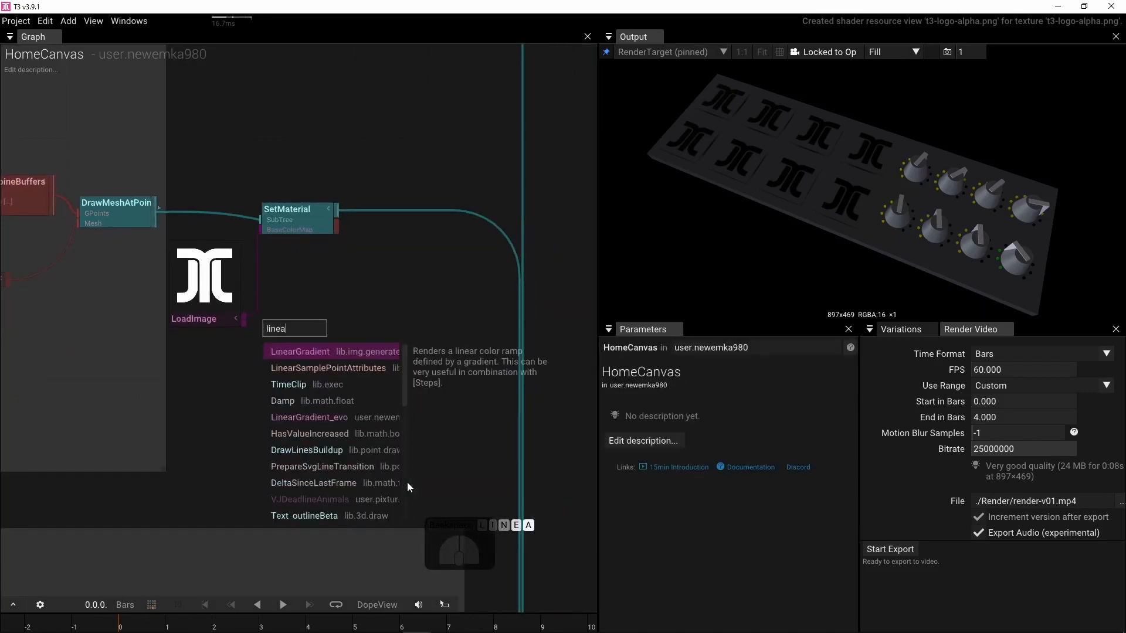
left_click(306, 352)
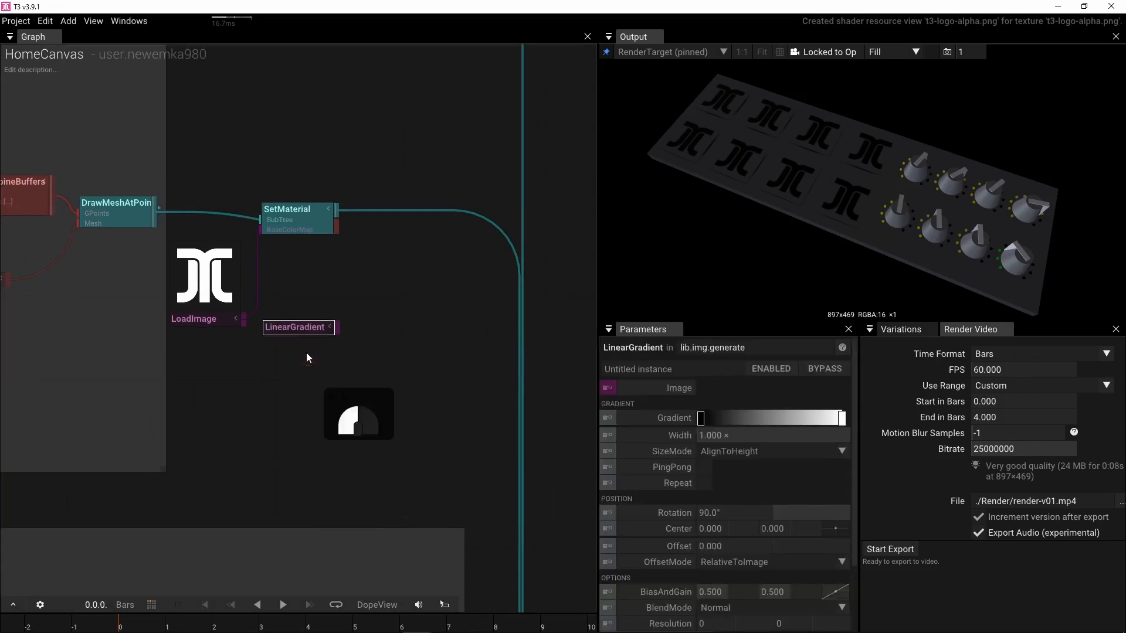
right_click(649, 416)
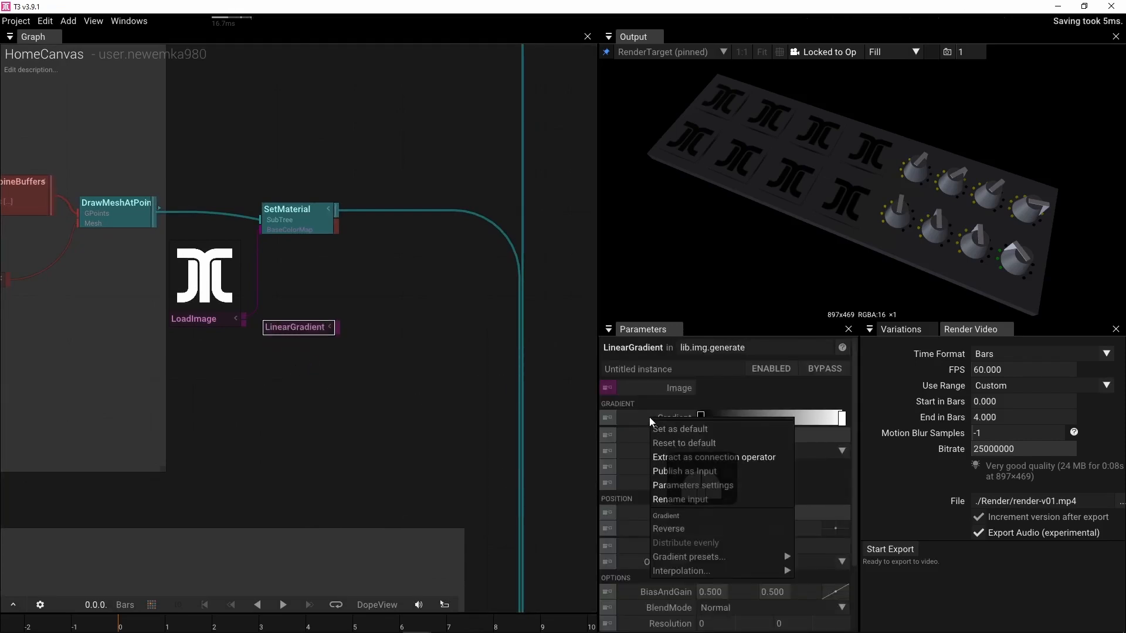
mouse_move(666, 557)
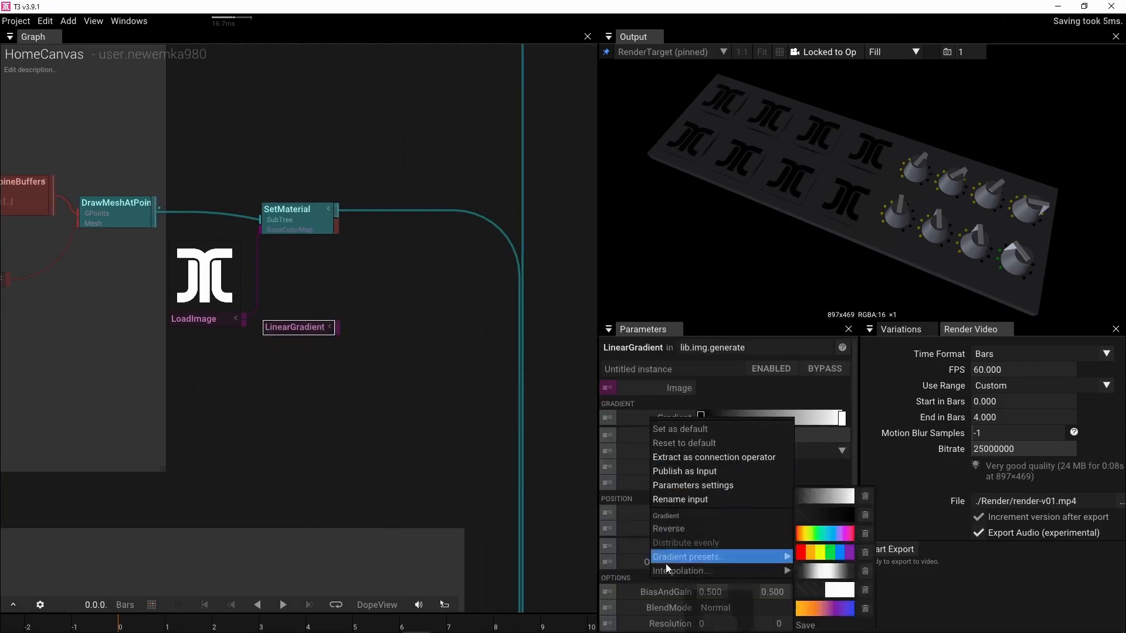
left_click(845, 614)
Step: Insert the LinearGradient node between LoadImage and SetMaterial's BaseColorMap input, and set its BlendMode to Screen
left_click_drag(308, 334, 271, 368)
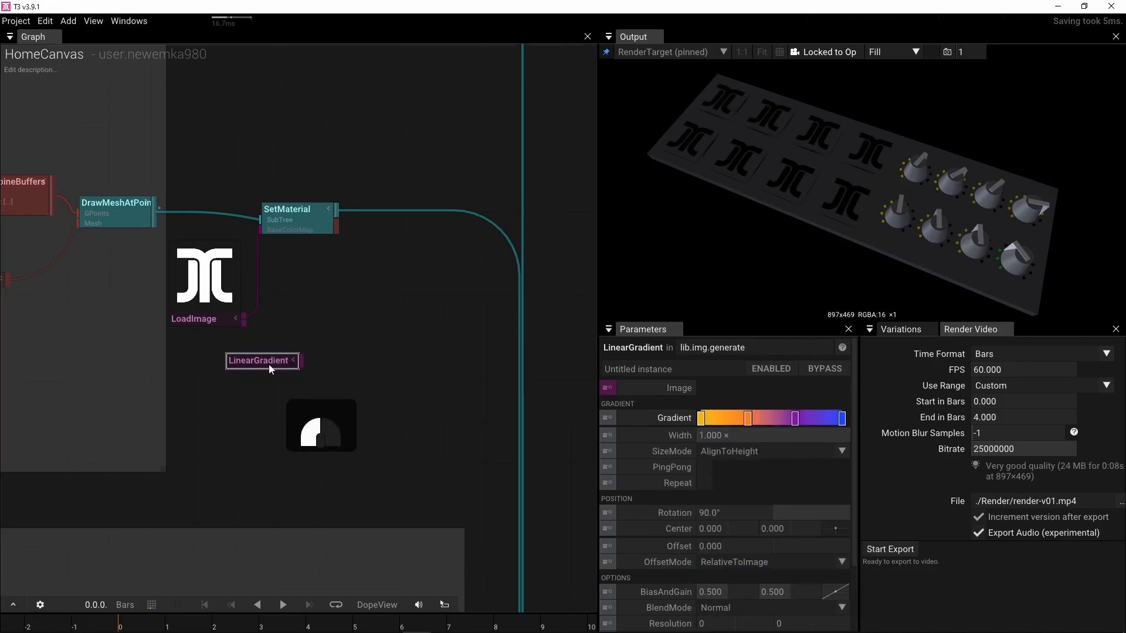
left_click_drag(244, 316, 260, 230)
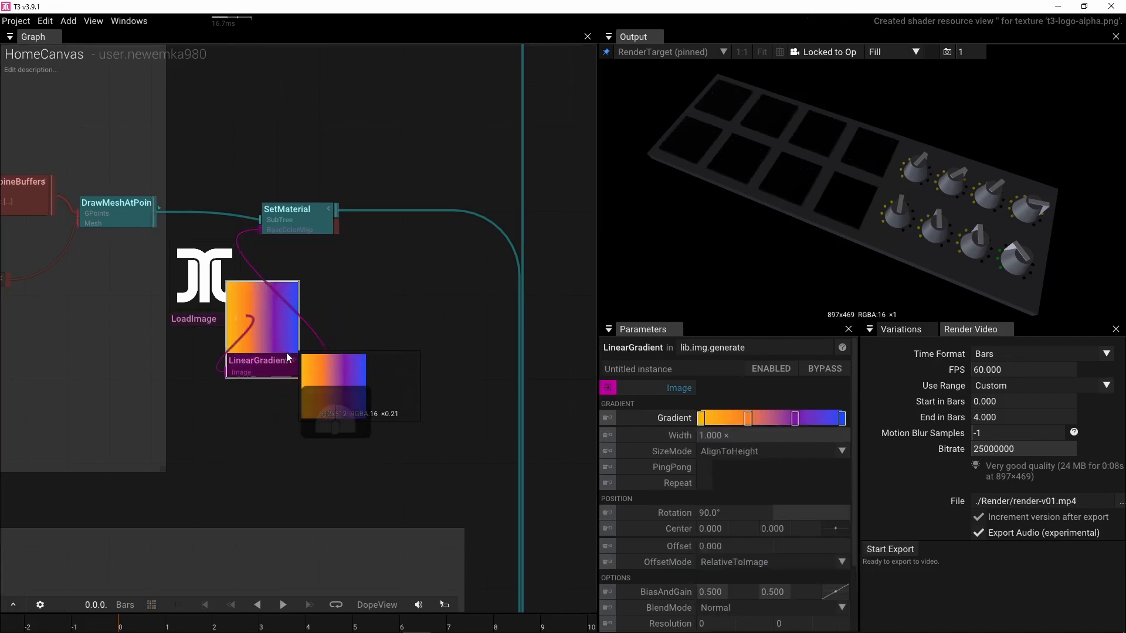
scroll(814, 625, "down", 3)
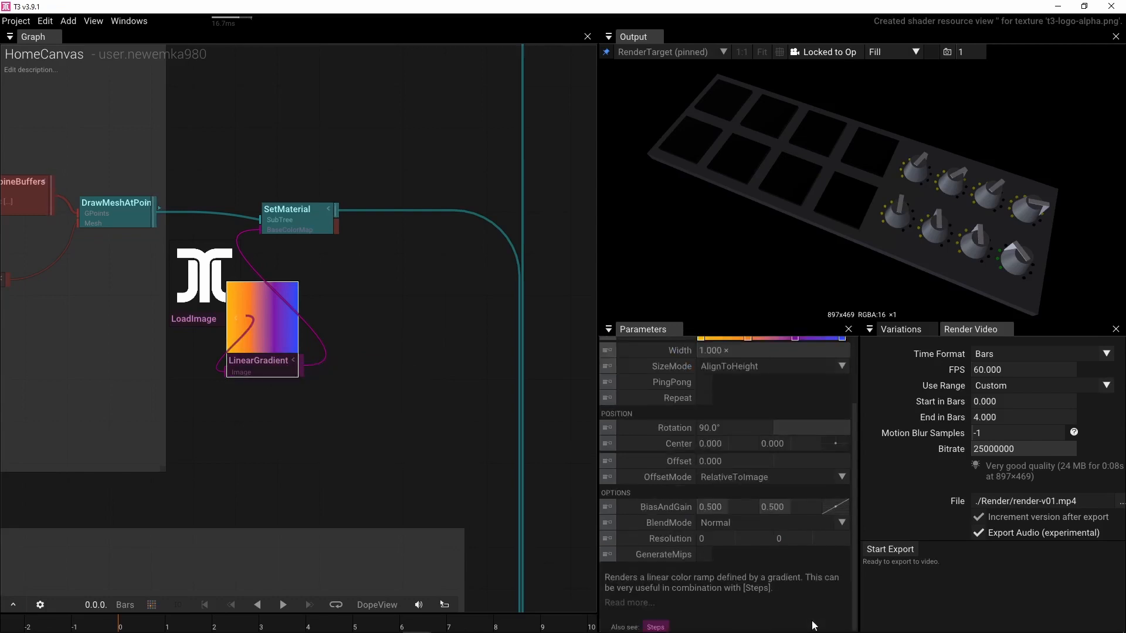
left_click(842, 523)
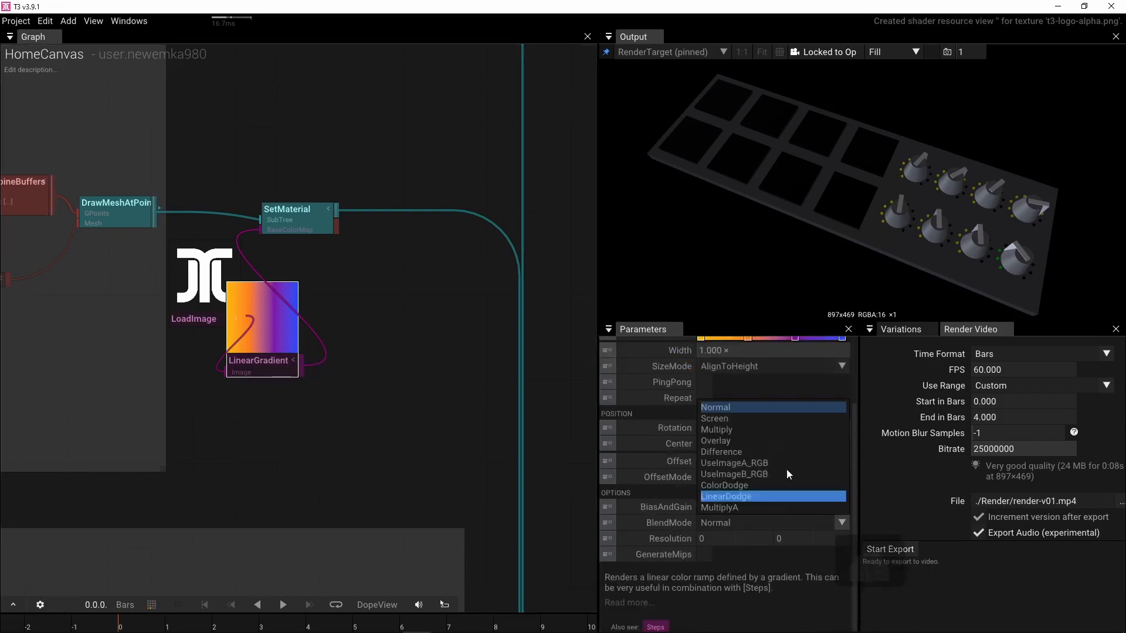
left_click(759, 420)
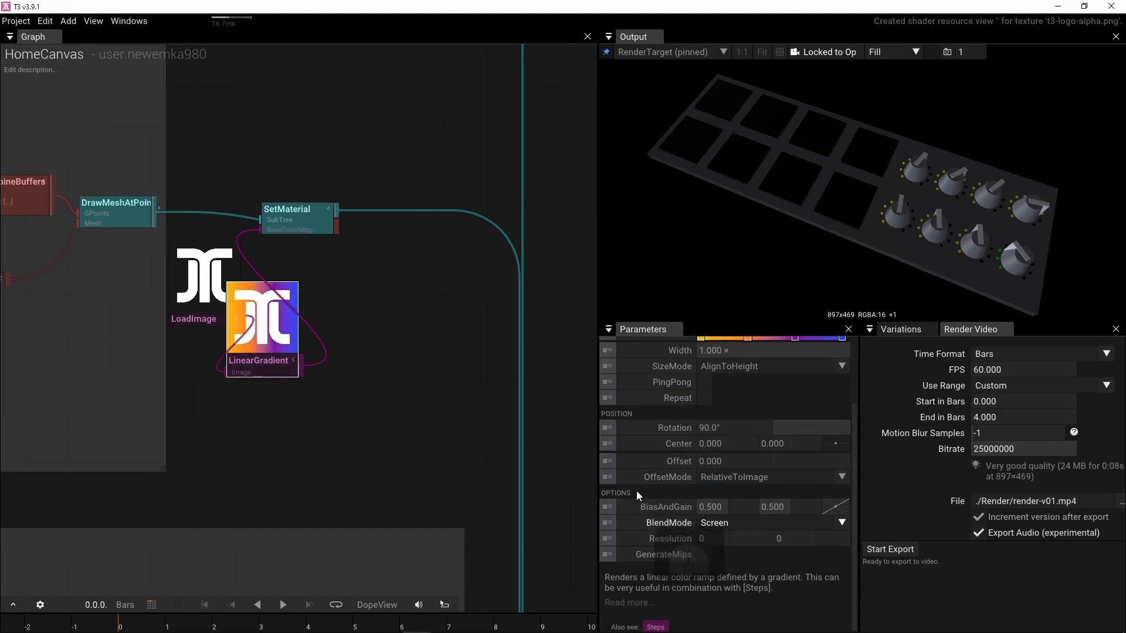
Step: Move the LoadImage node clear of LinearGradient, placing it to its left, and check the rendered pads from another angle
left_click_drag(168, 318, 132, 387)
scroll(359, 322, "up", 2)
left_click_drag(785, 162, 822, 138)
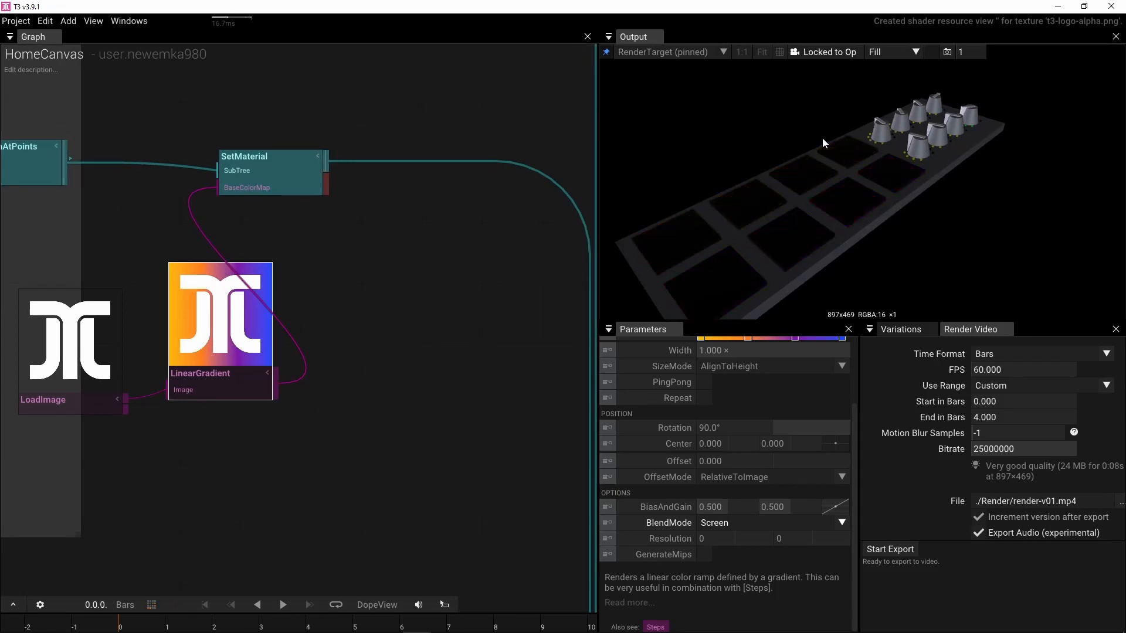
scroll(393, 227, "down", 2)
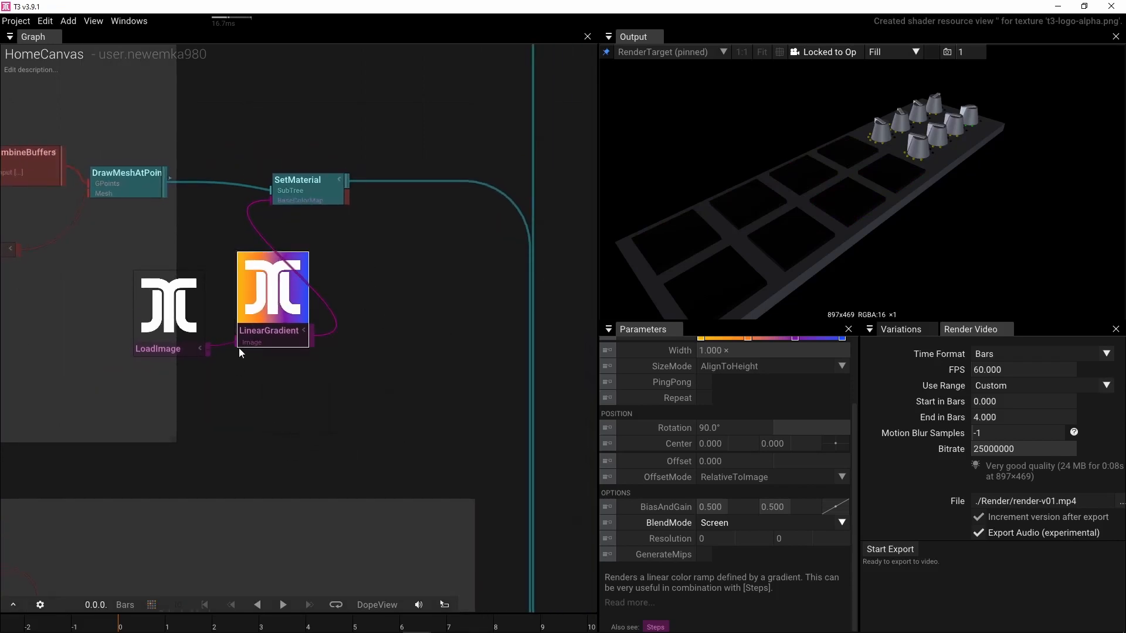
mouse_move(250, 348)
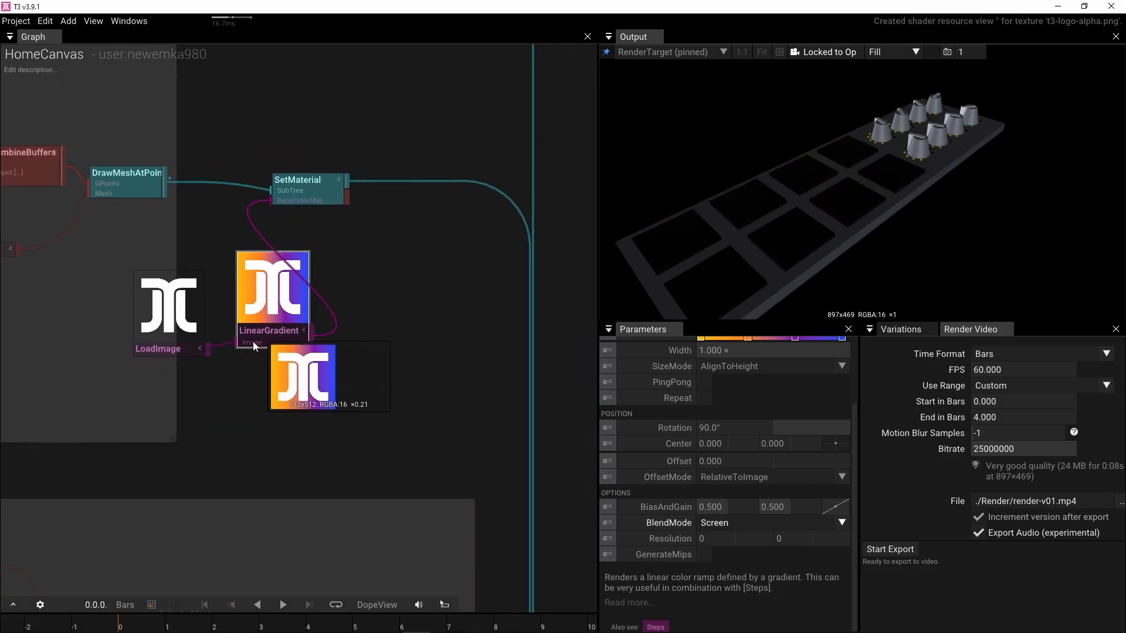
Step: Remove every stop except the first from the LinearGradient operator's gradient
scroll(413, 359, "down", 3)
scroll(702, 389, "up", 3)
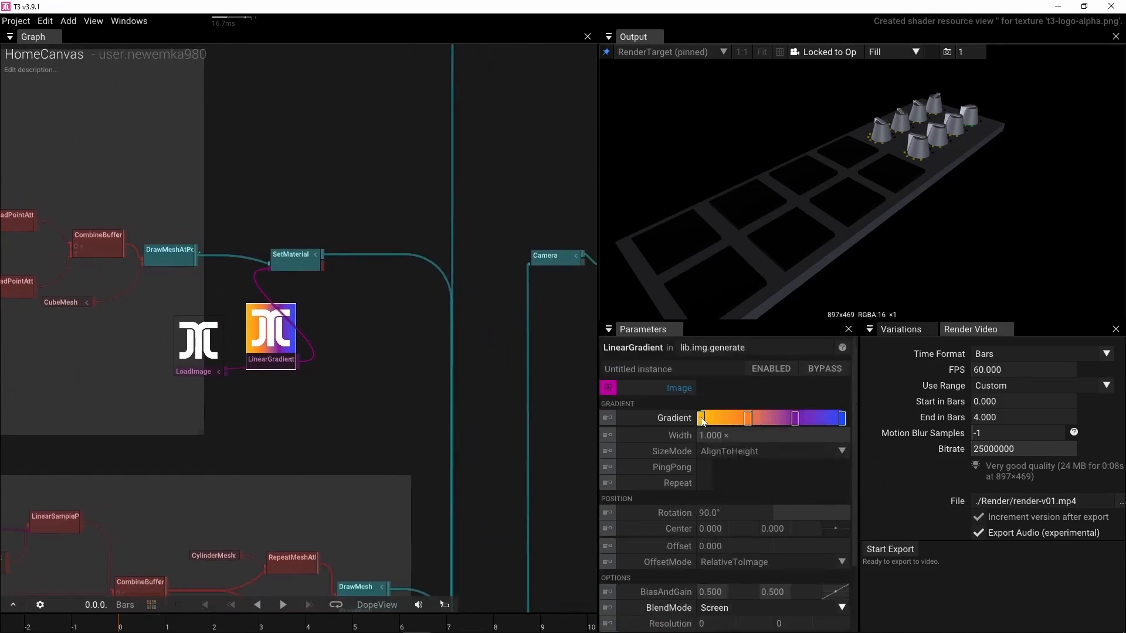
left_click_drag(748, 418, 750, 466)
left_click_drag(795, 419, 825, 494)
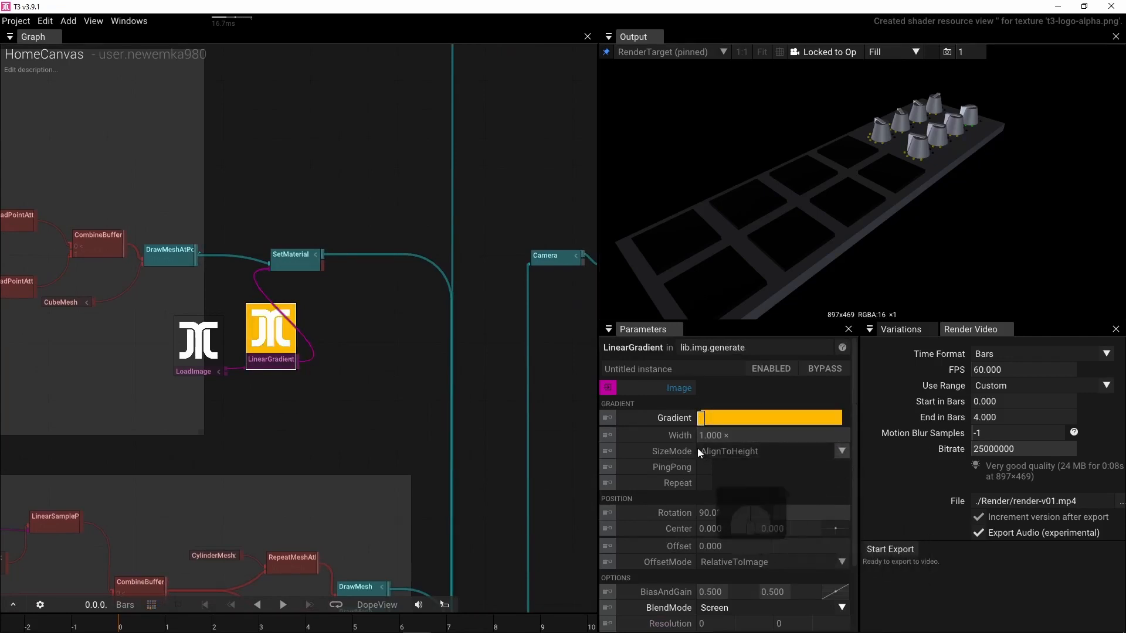
Step: Recolor the remaining gradient stop to grey by applying the used black color and raising its brightness
left_click(701, 420)
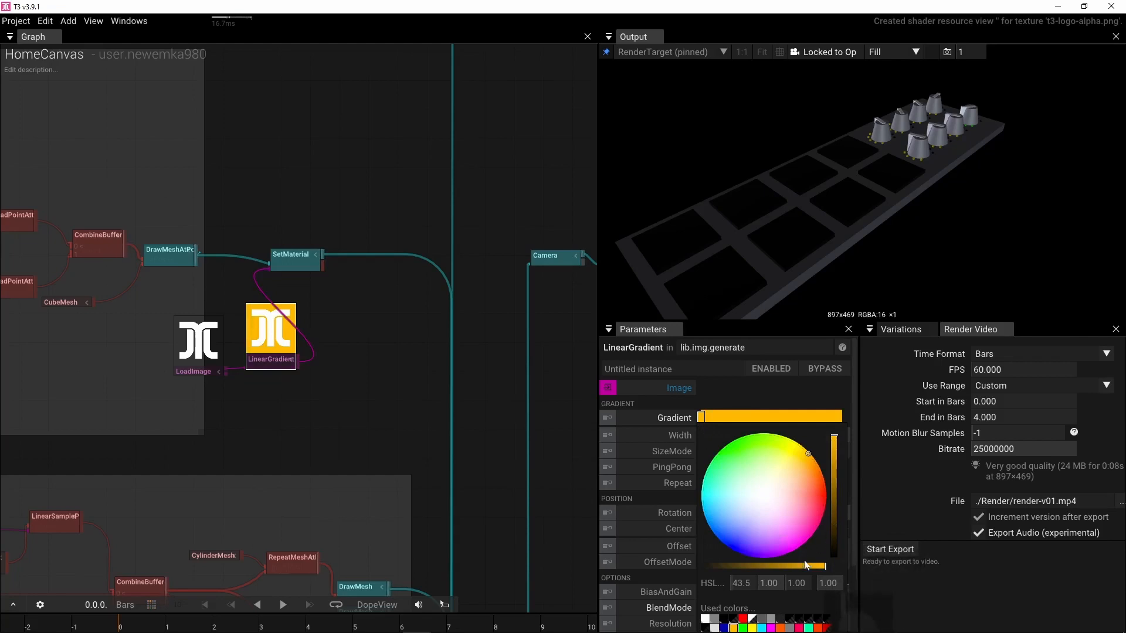
left_click(724, 619)
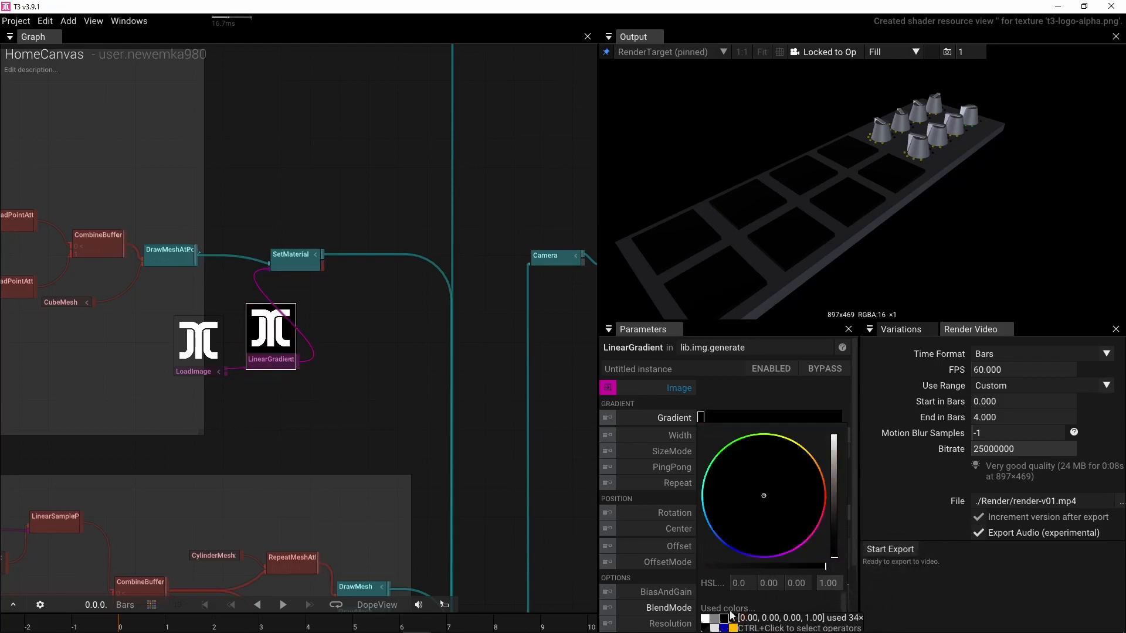
left_click_drag(845, 551, 835, 509)
left_click(349, 388)
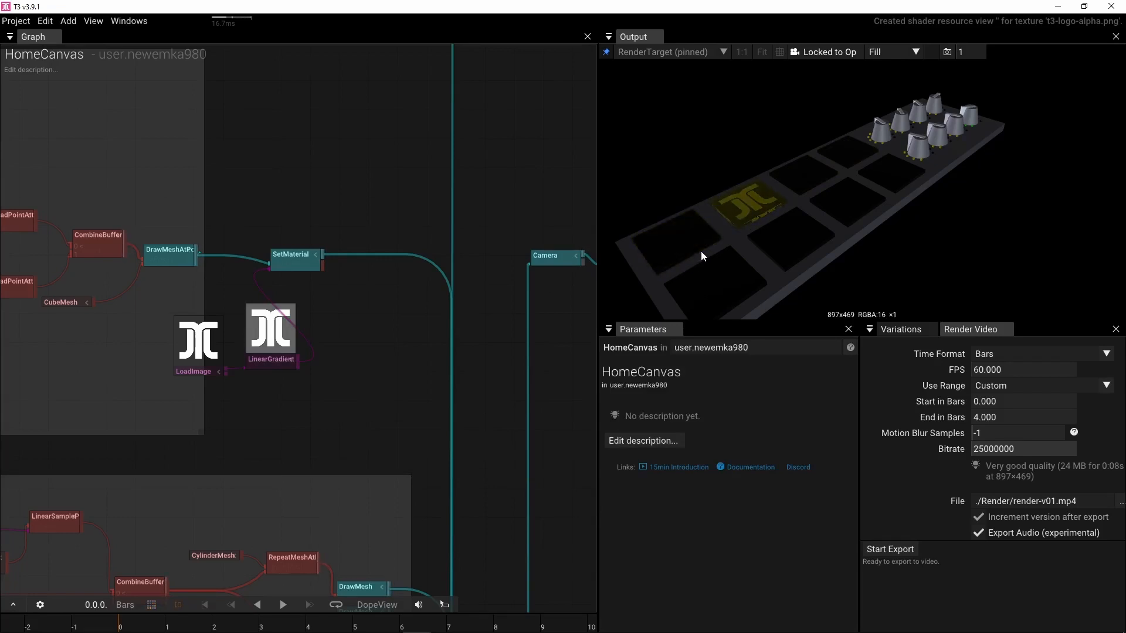
Step: Insert a MeshProjectUV operator between CubeMesh and DrawMeshAtPoints
right_click_drag(286, 186, 461, 175)
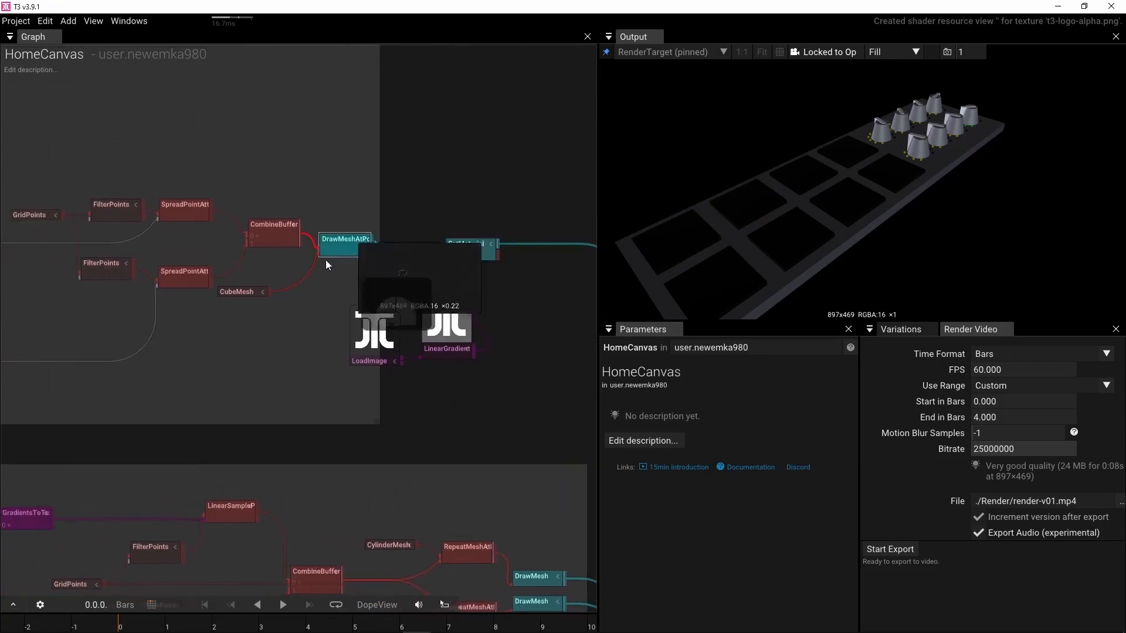
scroll(320, 265, "up", 2)
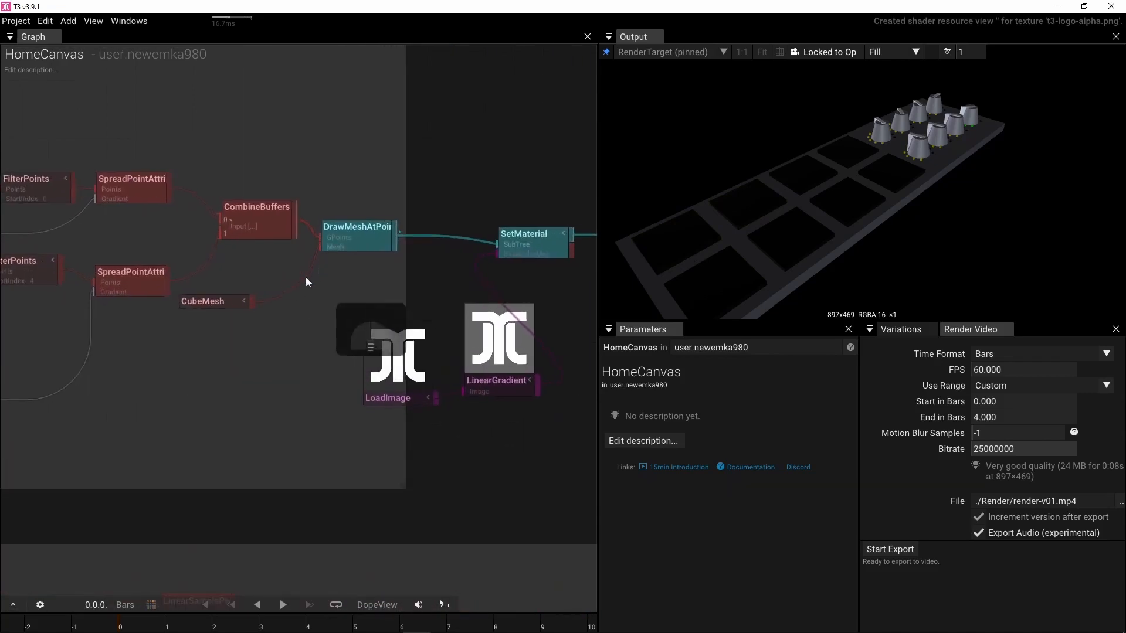
left_click(201, 303)
key("Tab")
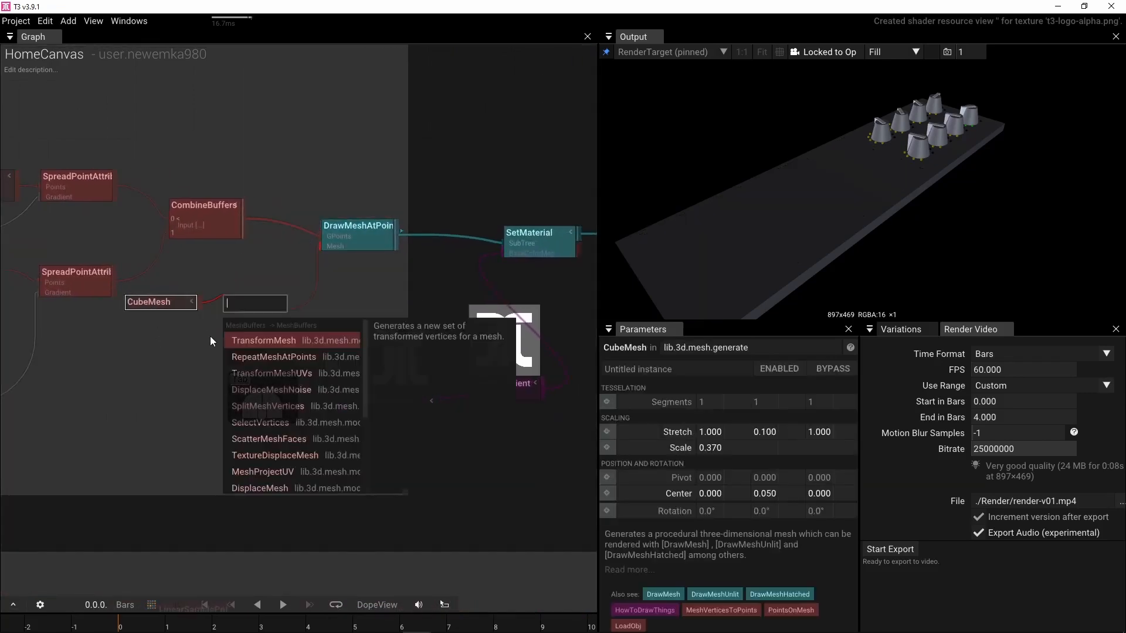
type("uv")
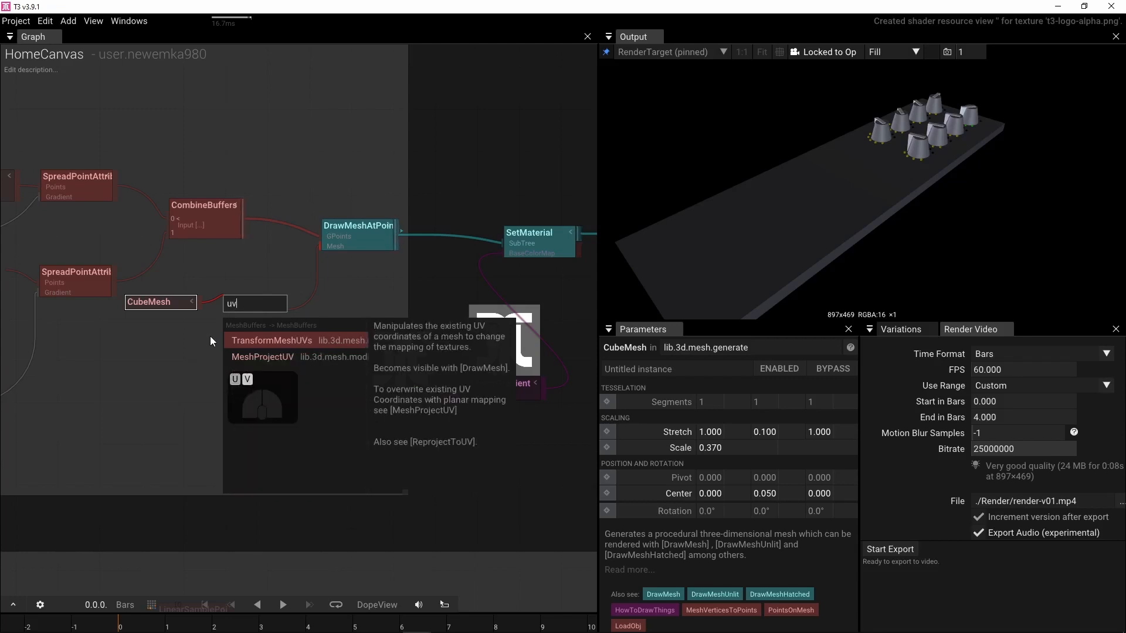
left_click(260, 358)
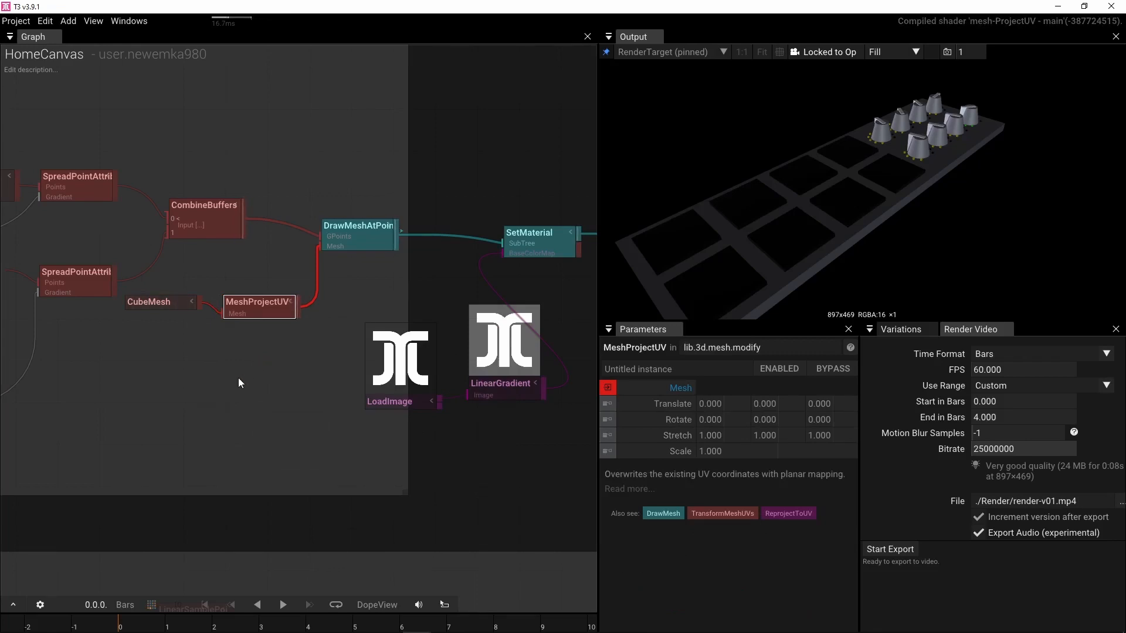
Step: Try rotating the UV projection to 90 on the X axis while checking it with the viewport gizmos
left_click(779, 51)
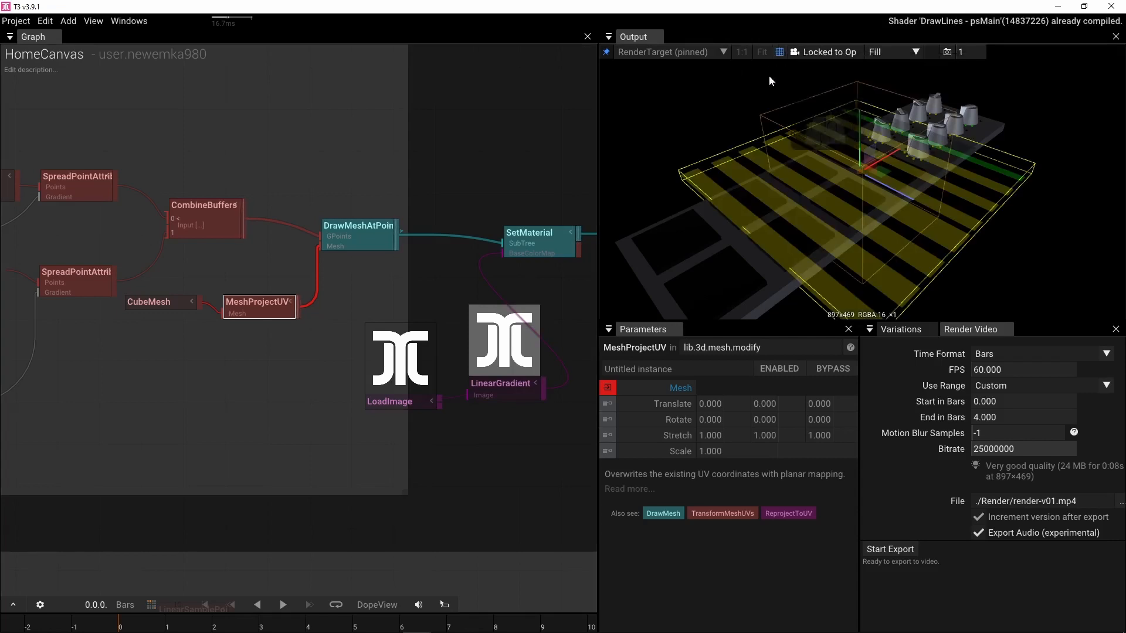
left_click_drag(794, 225, 726, 216)
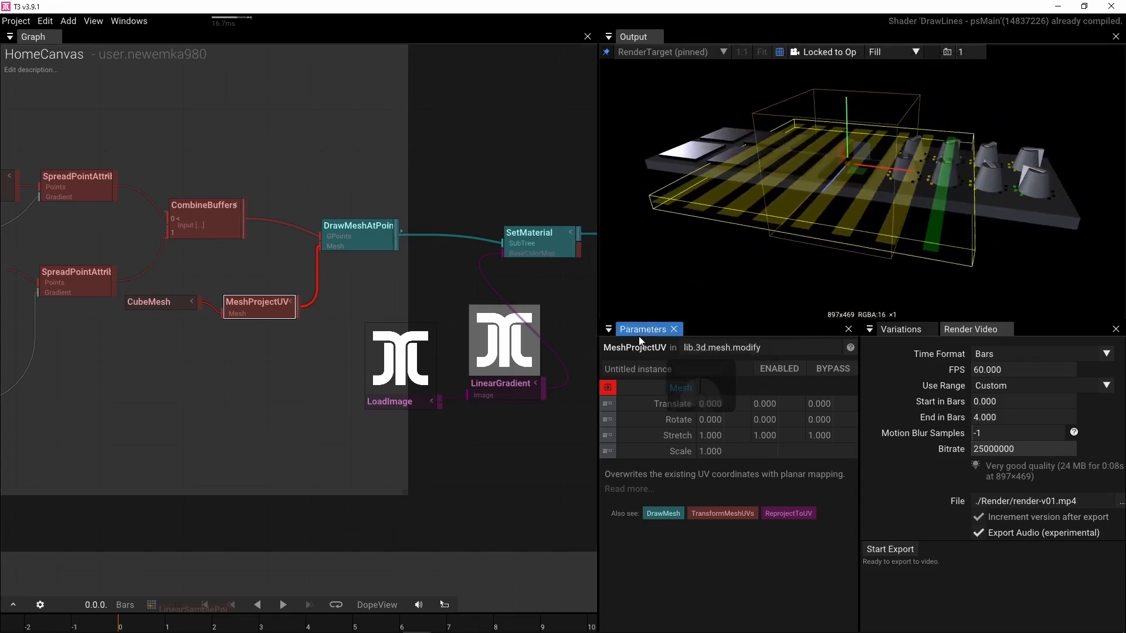
left_click(713, 419)
type("90")
key("Return")
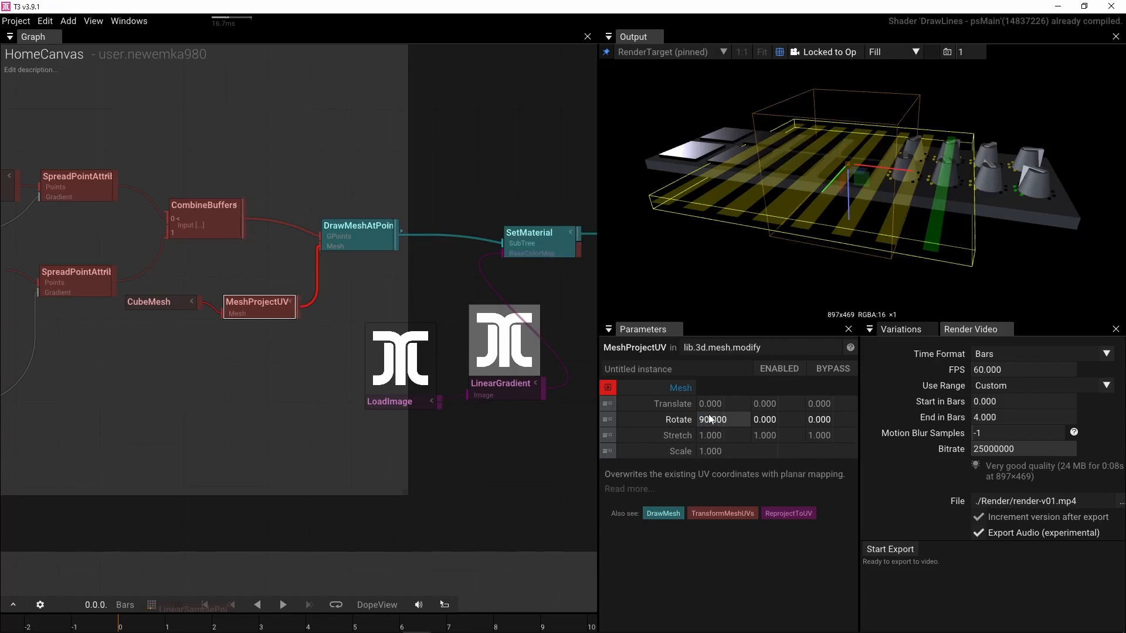
left_click(779, 51)
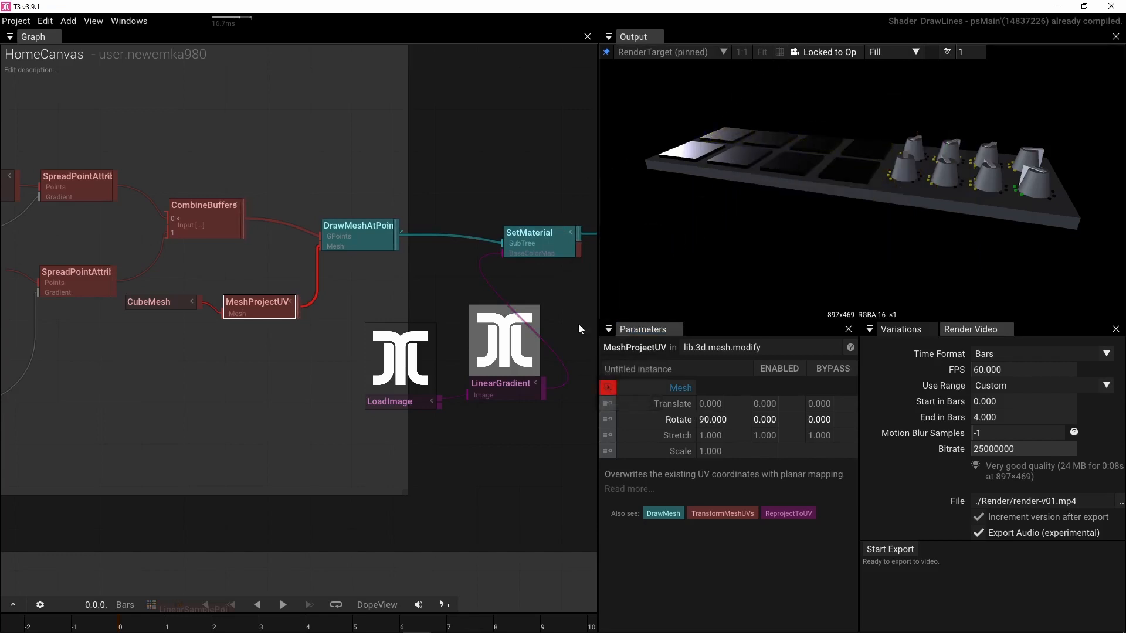
mouse_move(266, 306)
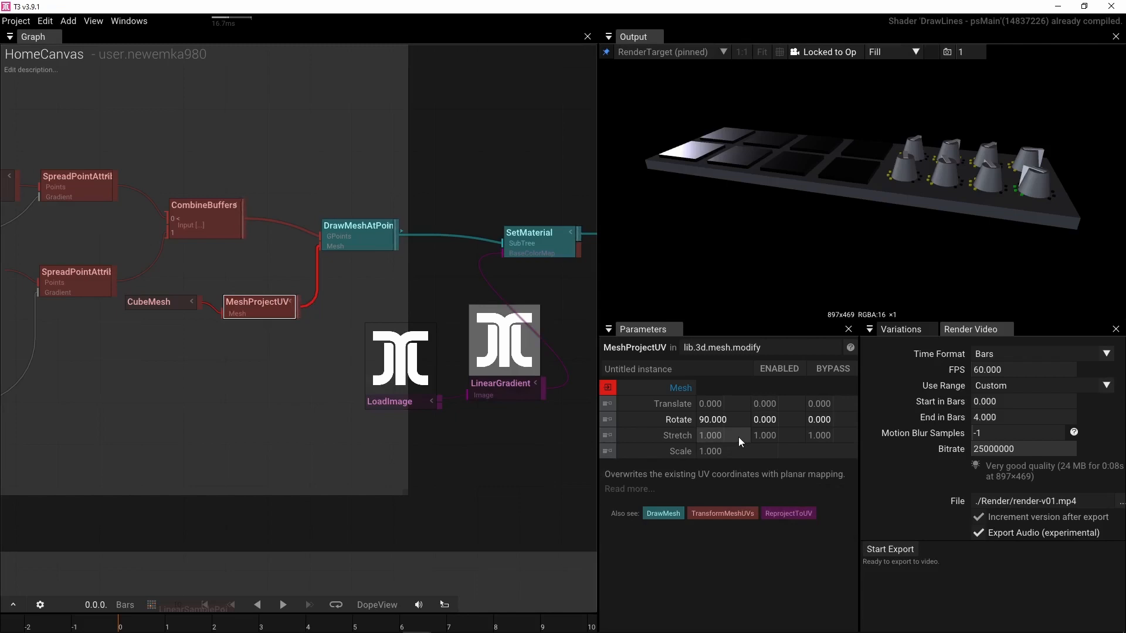
Step: Try MeshProjectUV rotations of 90 on the Y and Z axes instead, and reset the rotation to default
left_click(780, 51)
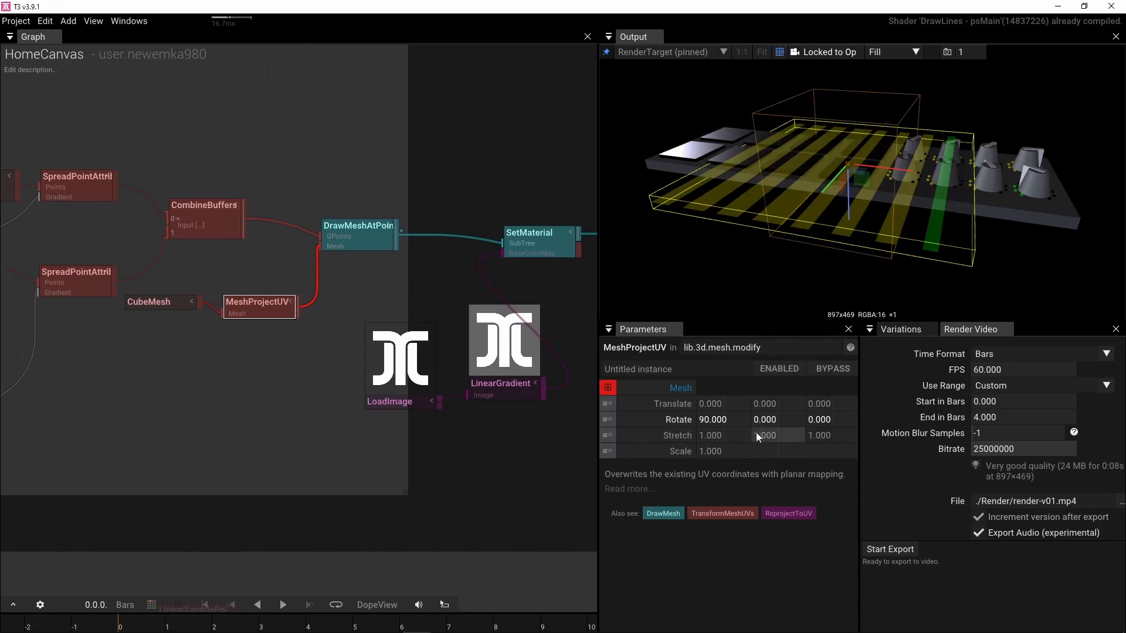
left_click(624, 421)
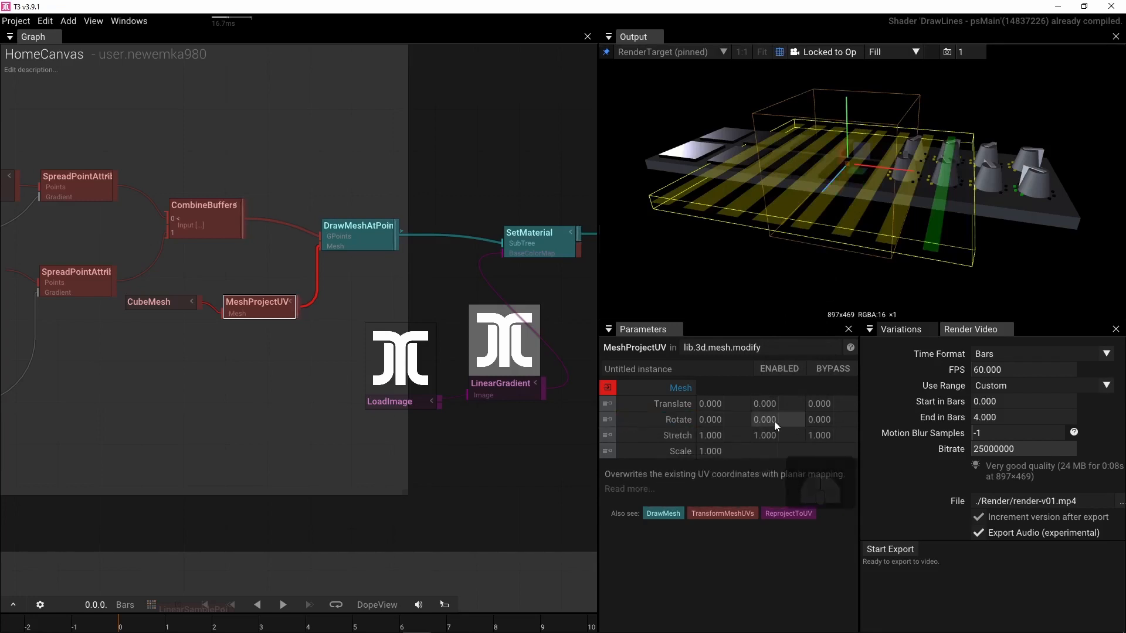
left_click_drag(765, 420, 815, 433)
left_click(795, 422)
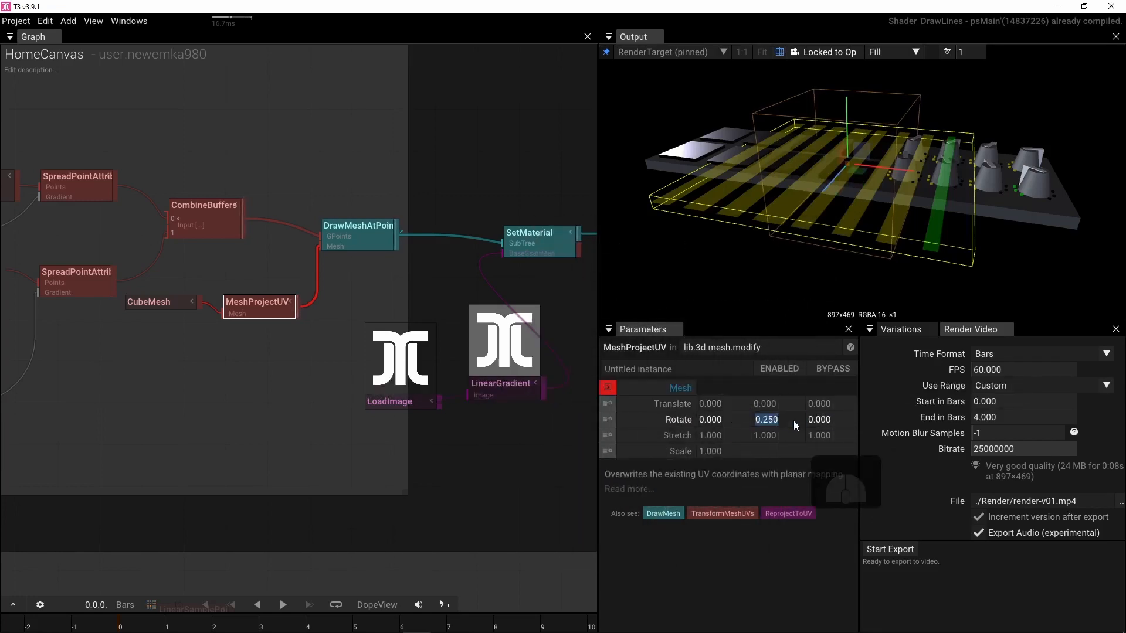
type("90")
key("Return")
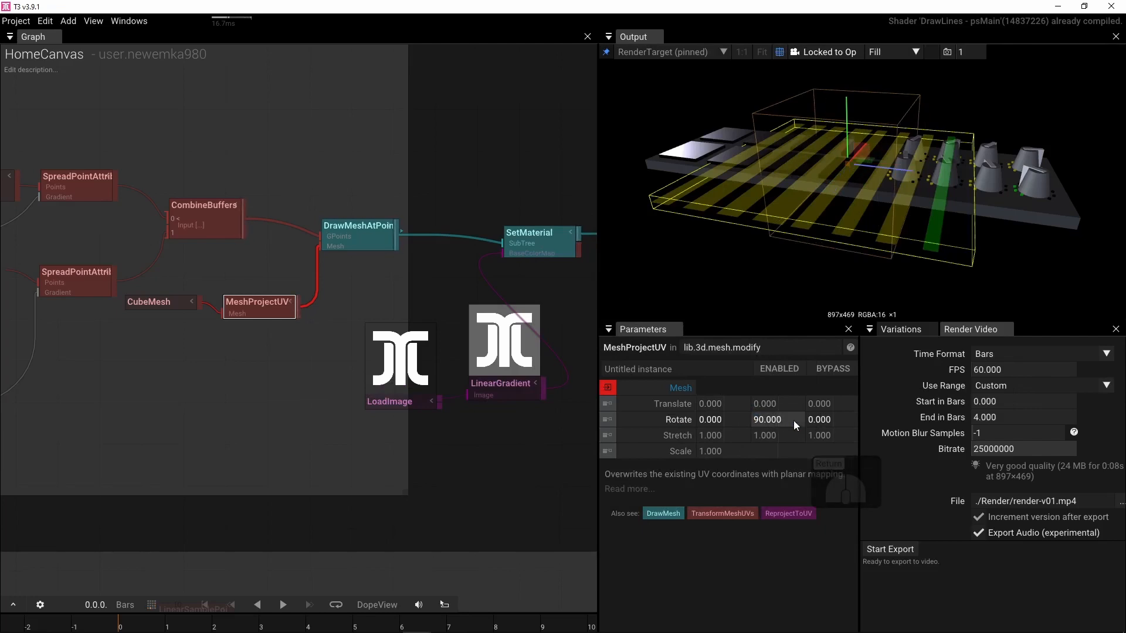
left_click(834, 415)
type("90")
key("Return")
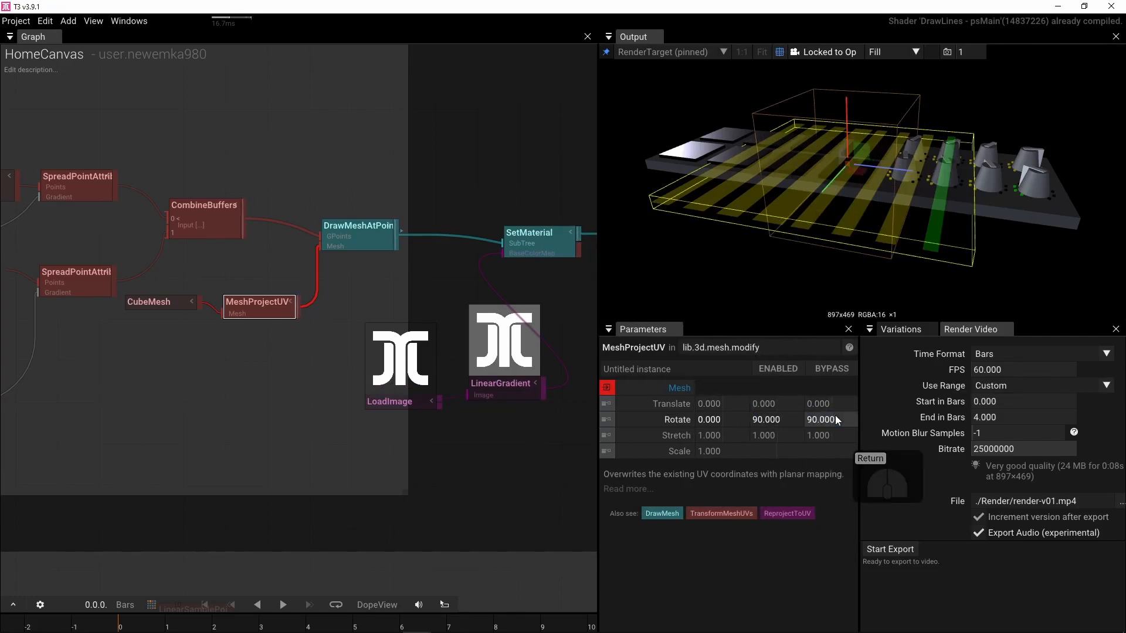
left_click(624, 418)
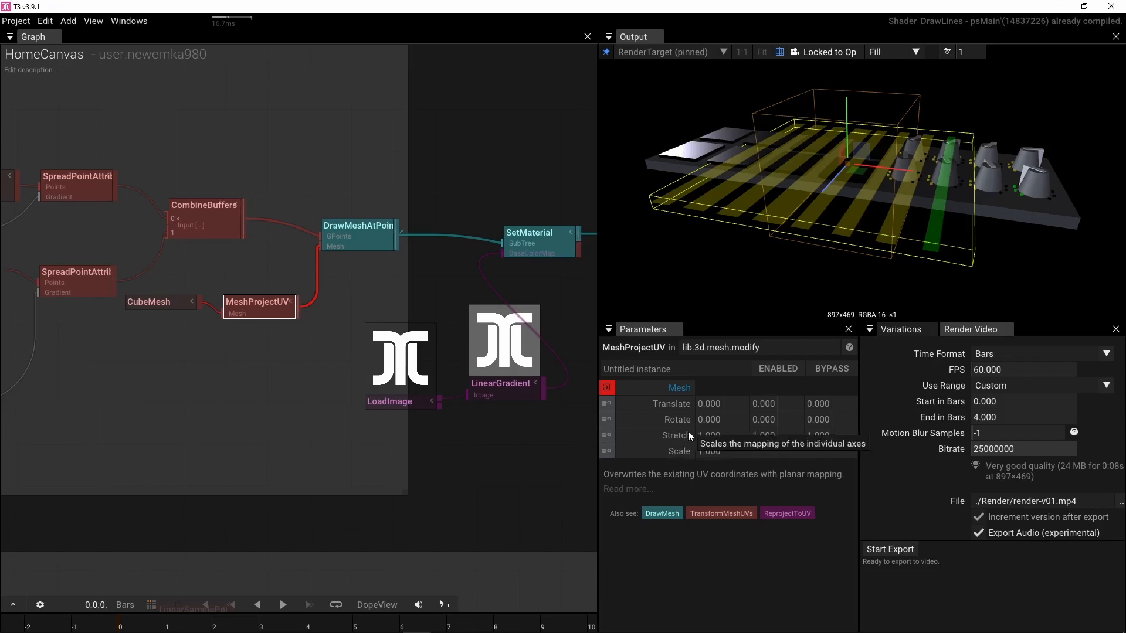
Step: Set MeshProjectUV's X rotation to 90, hide the viewport gizmos, and view the pads from above
left_click(705, 420)
type("90")
key("Return")
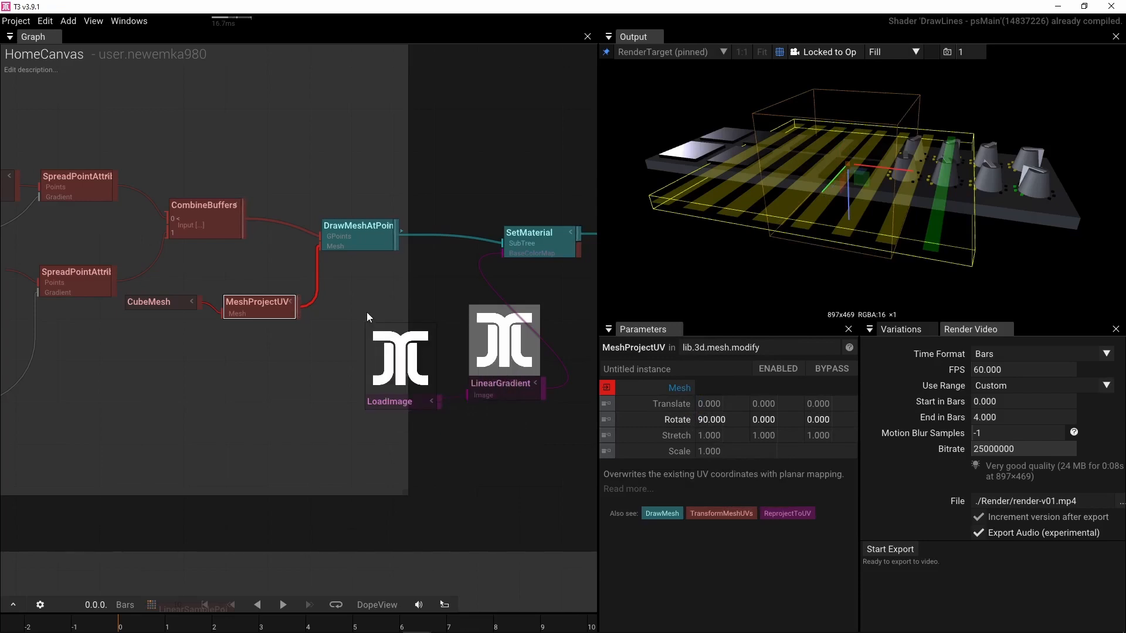
left_click(780, 50)
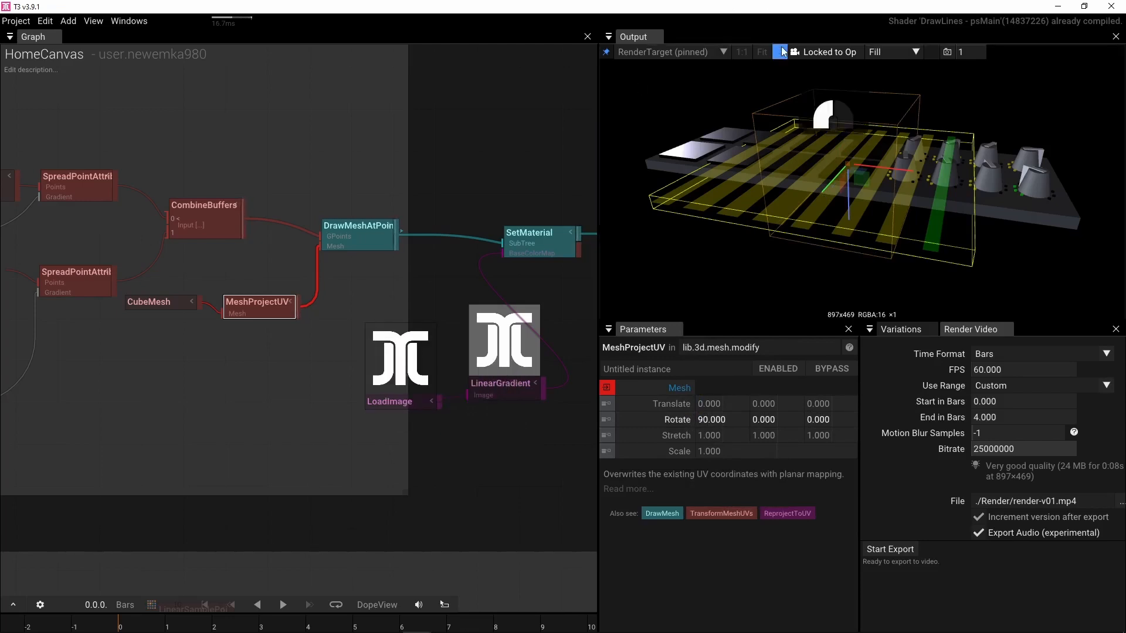
left_click_drag(674, 181, 776, 217)
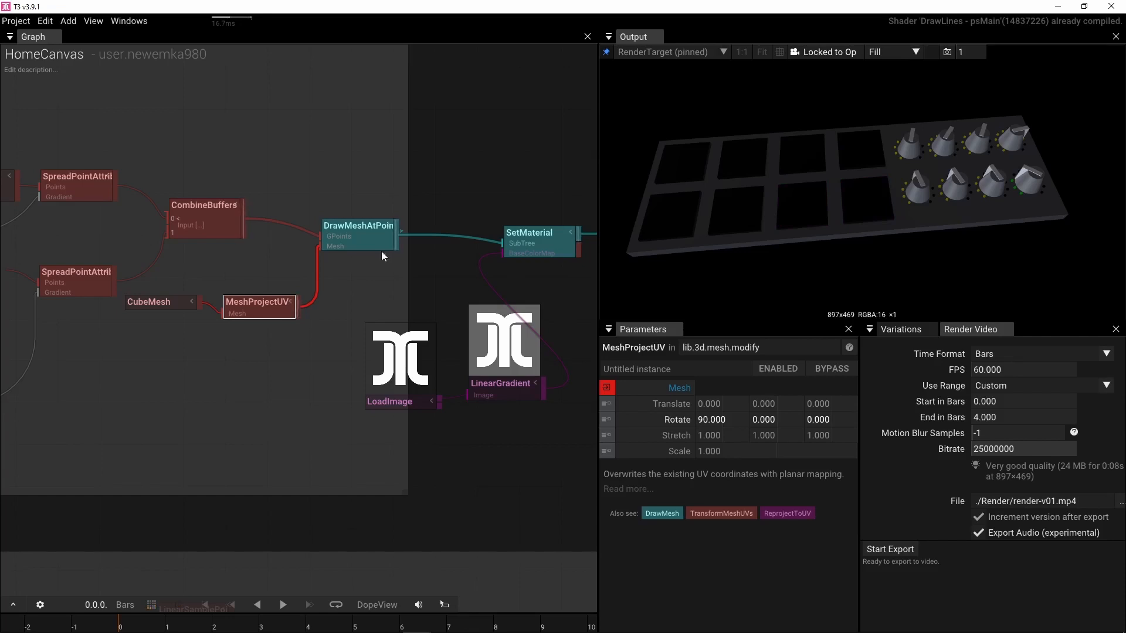
Step: Connect CubeMesh's output directly to the Mesh input of DrawMeshAtPoints, bypassing MeshProjectUV
scroll(375, 250, "up", 3)
scroll(311, 309, "down", 3)
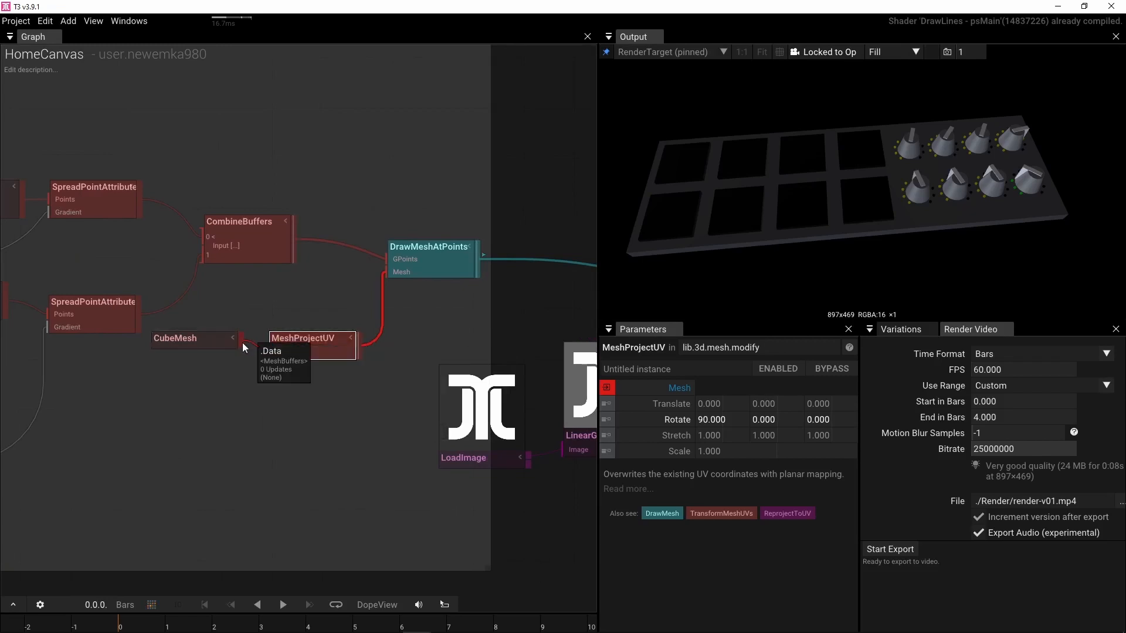
left_click_drag(242, 342, 383, 271)
mouse_move(345, 328)
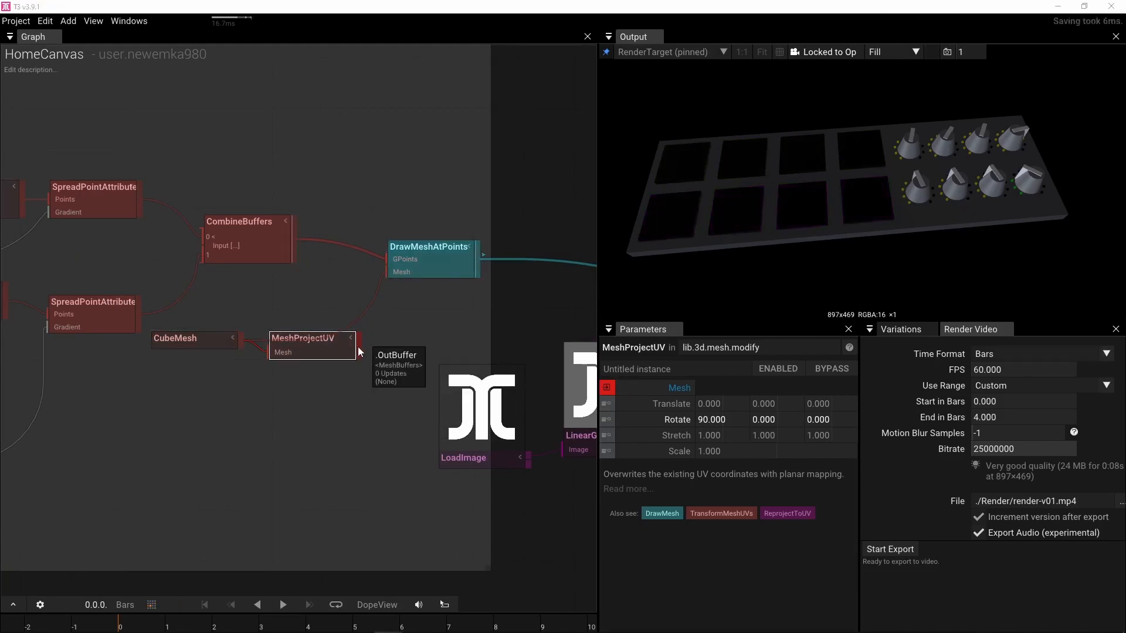
Step: Add a DrawMesh operator to MeshProjectUV's output and pin it to the output view
left_click_drag(358, 346, 363, 416)
left_click(373, 454)
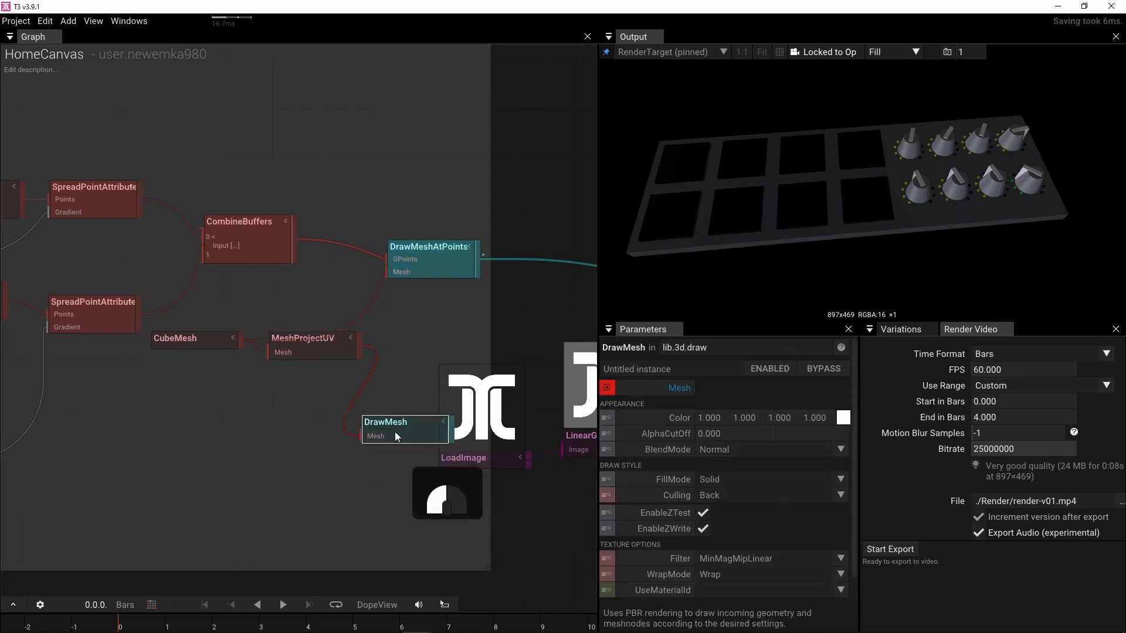
left_click(606, 53)
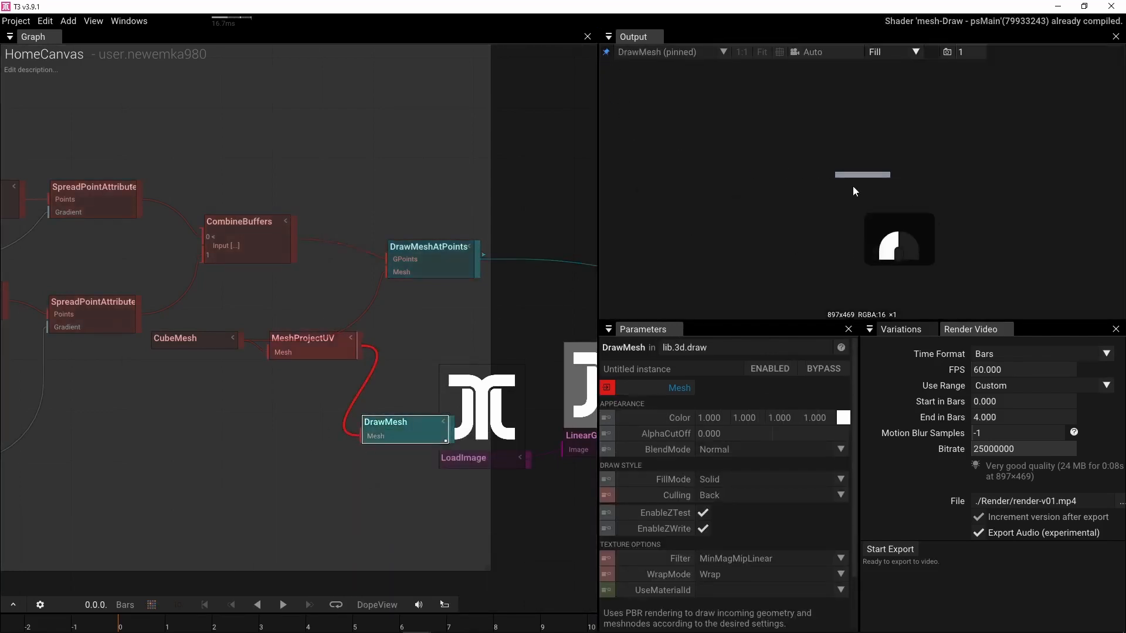
left_click_drag(852, 185, 870, 224)
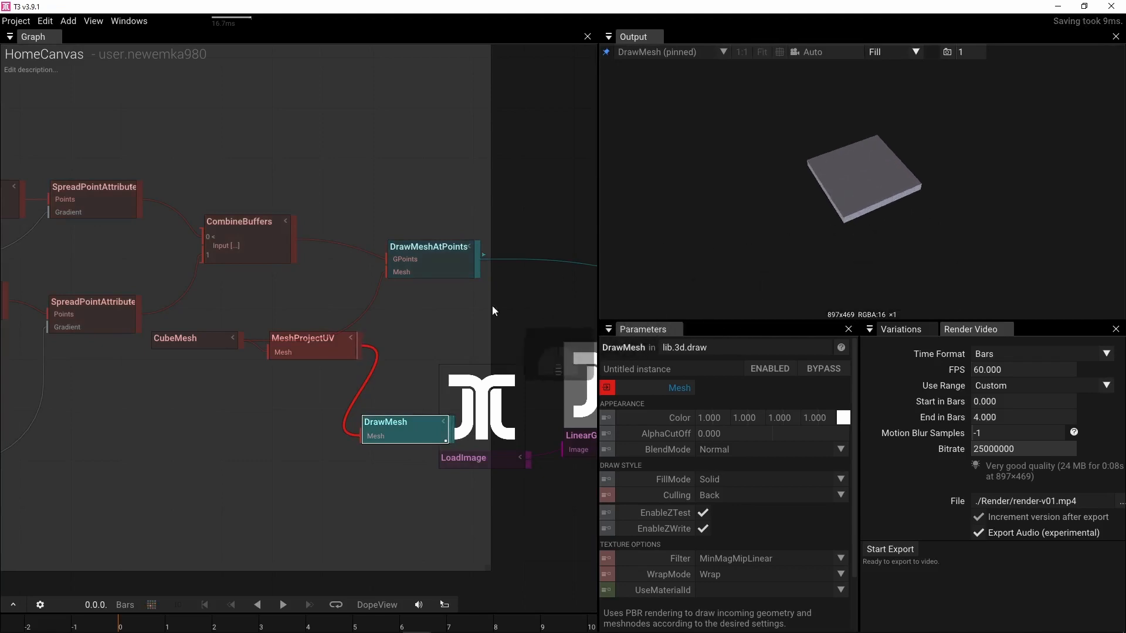
Step: Add a SetMaterial operator to the output of the new DrawMesh
left_click(399, 441)
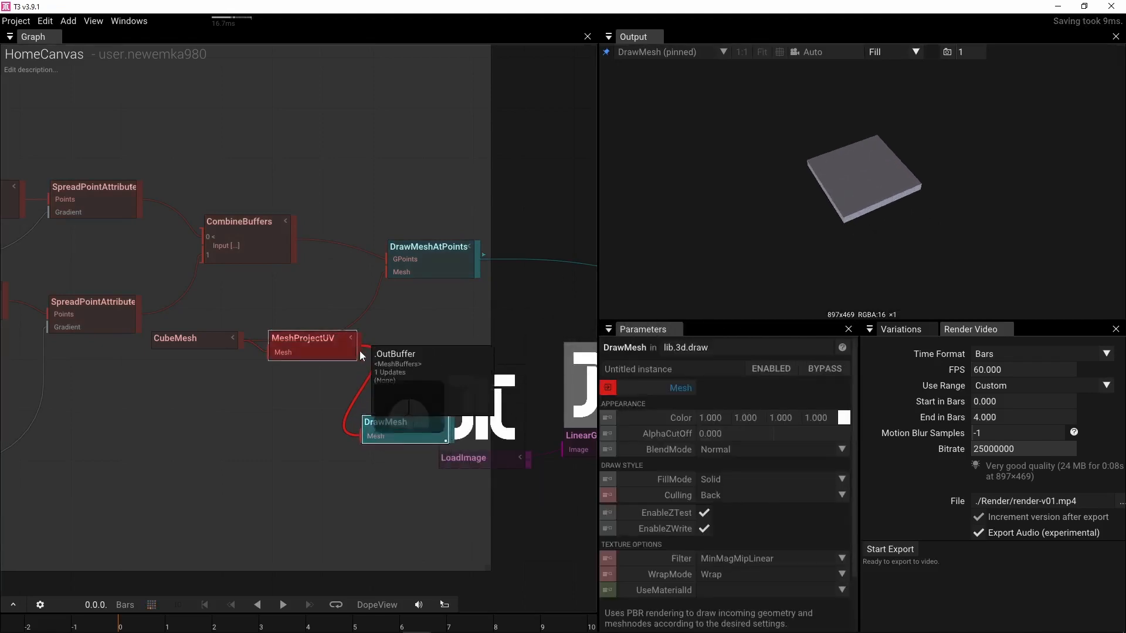
left_click_drag(391, 427, 427, 512)
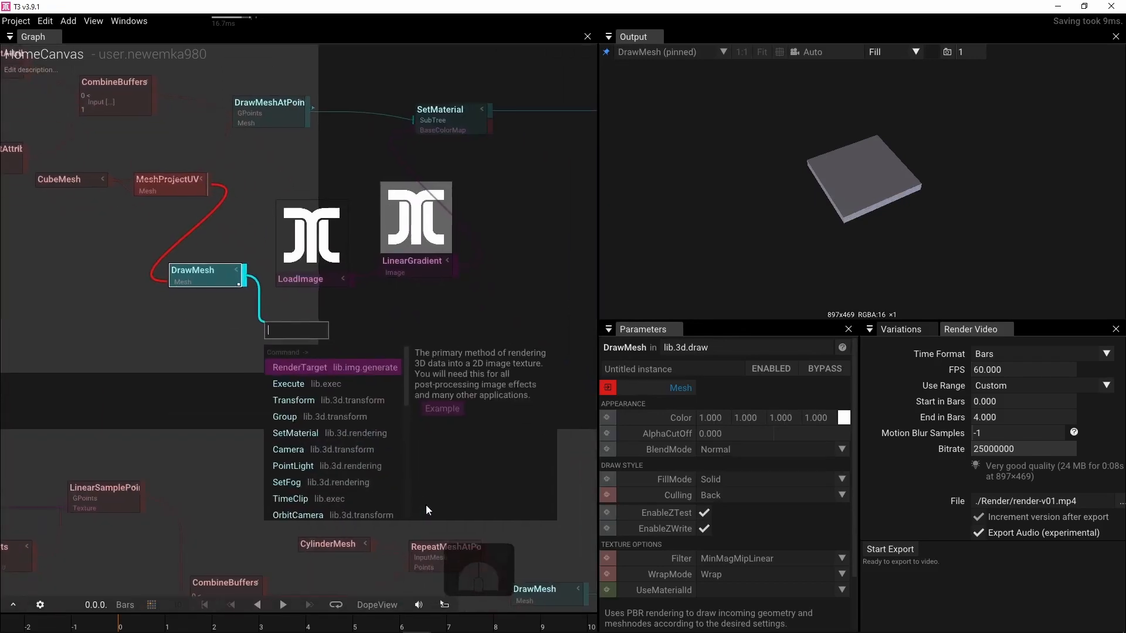
left_click(324, 433)
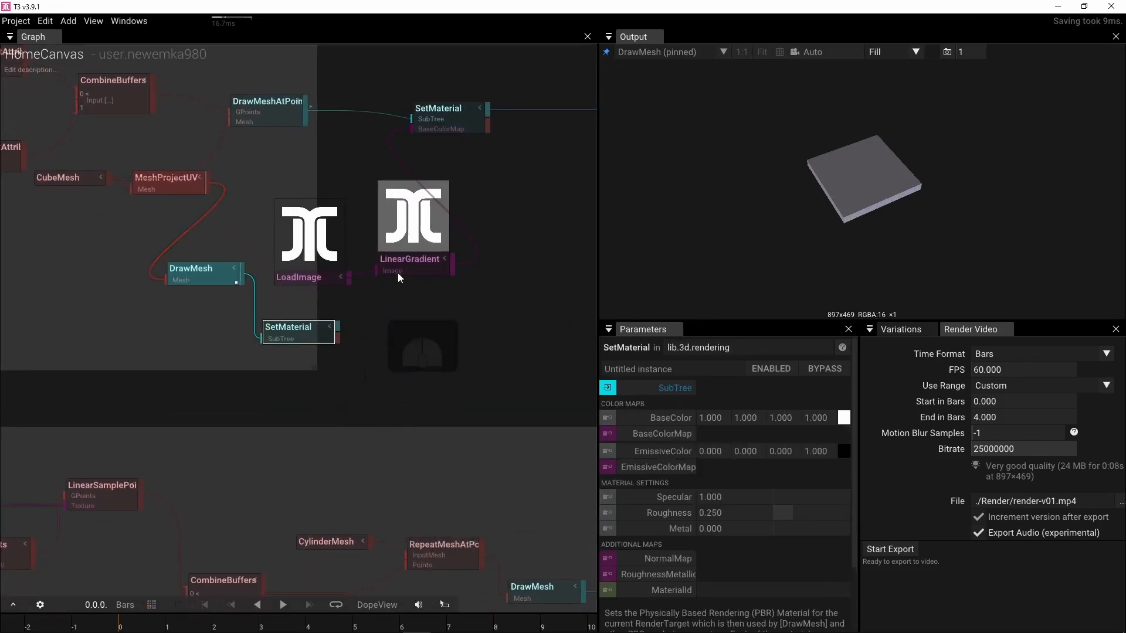
Step: Connect LinearGradient to the new SetMaterial's BaseColorMap and pin that SetMaterial to the output view
left_click_drag(452, 266, 255, 345)
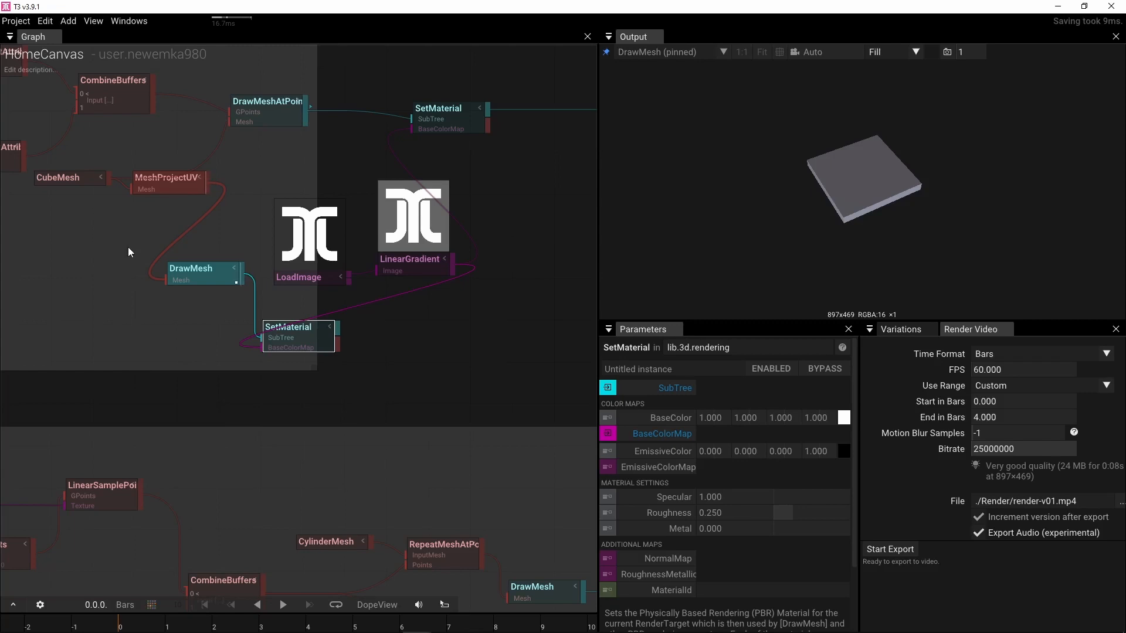
left_click(305, 339)
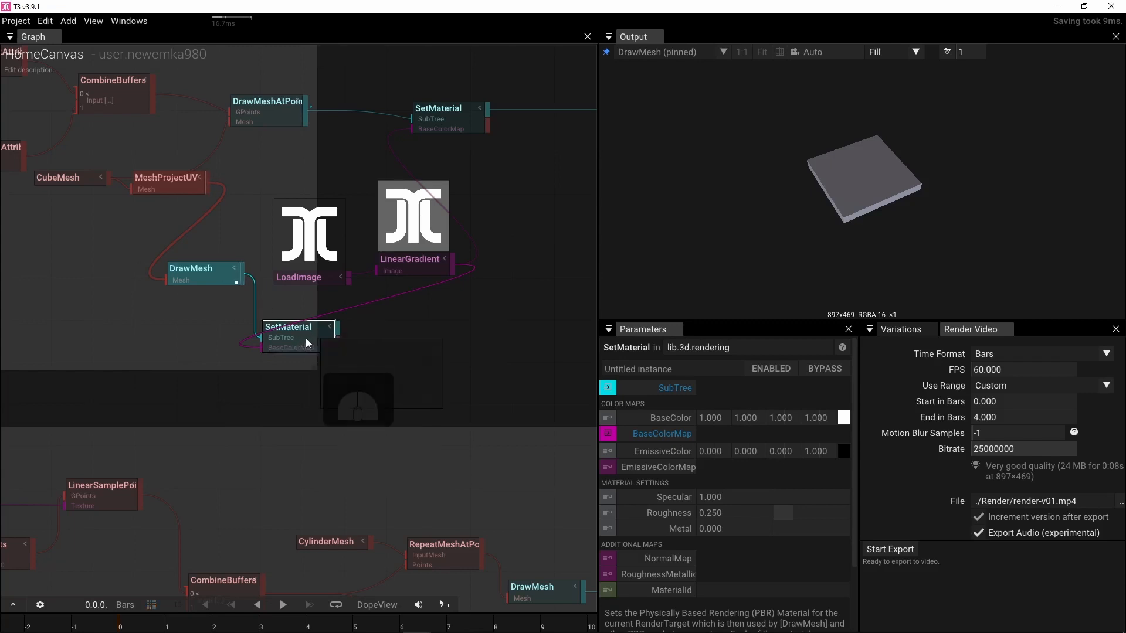
key("p")
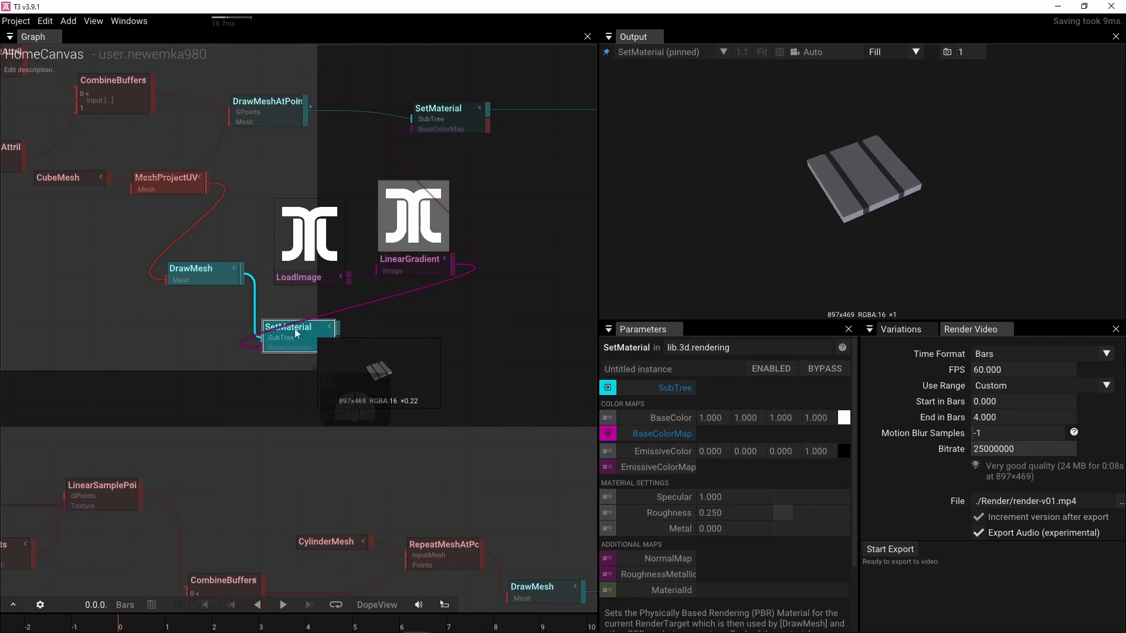
Step: Try rotating MeshProjectUV's projection to -73 on the X axis
left_click(185, 188)
left_click_drag(723, 419, 838, 404)
left_click(626, 423)
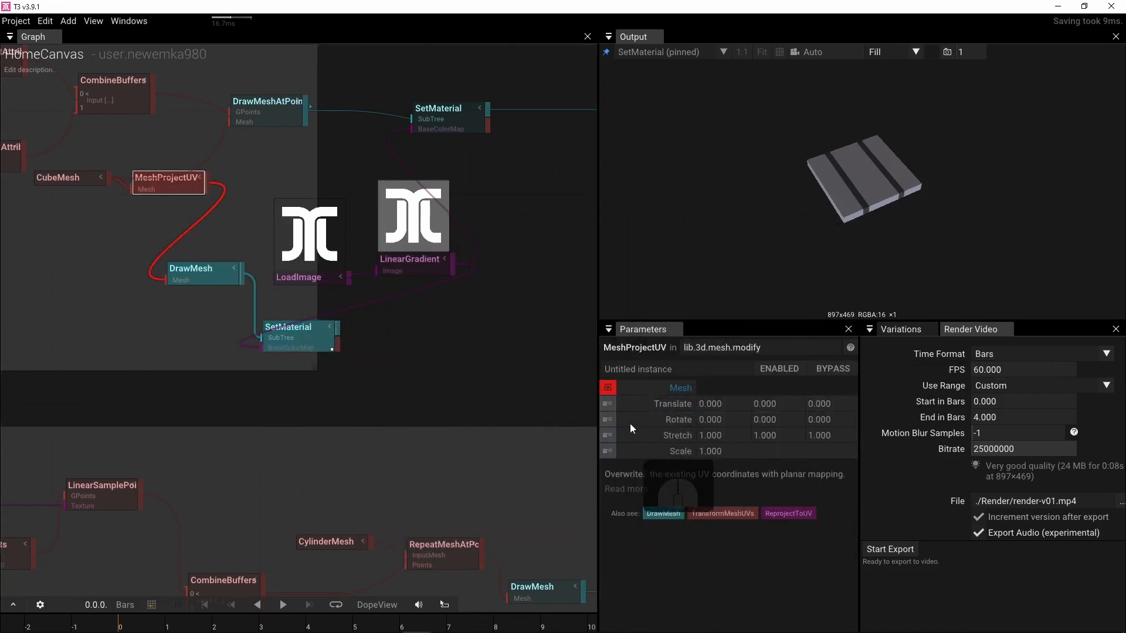
left_click_drag(719, 420, 628, 271)
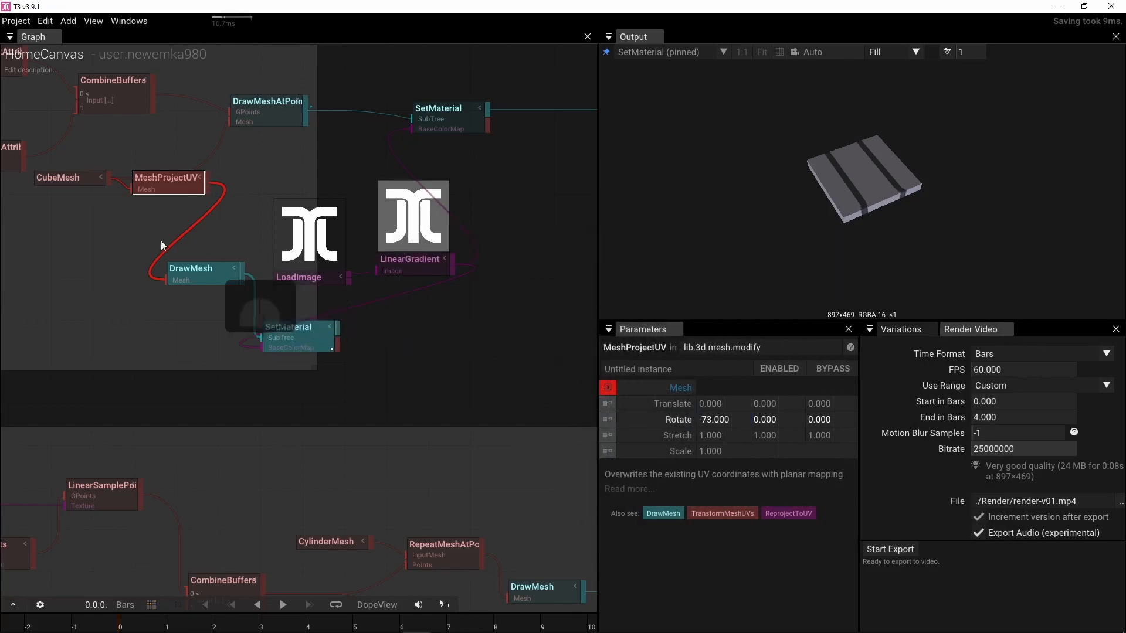
Step: Add a new CubeMesh operator and connect it to the Mesh input of the test DrawMesh
right_click_drag(171, 309, 271, 290)
left_click(117, 287)
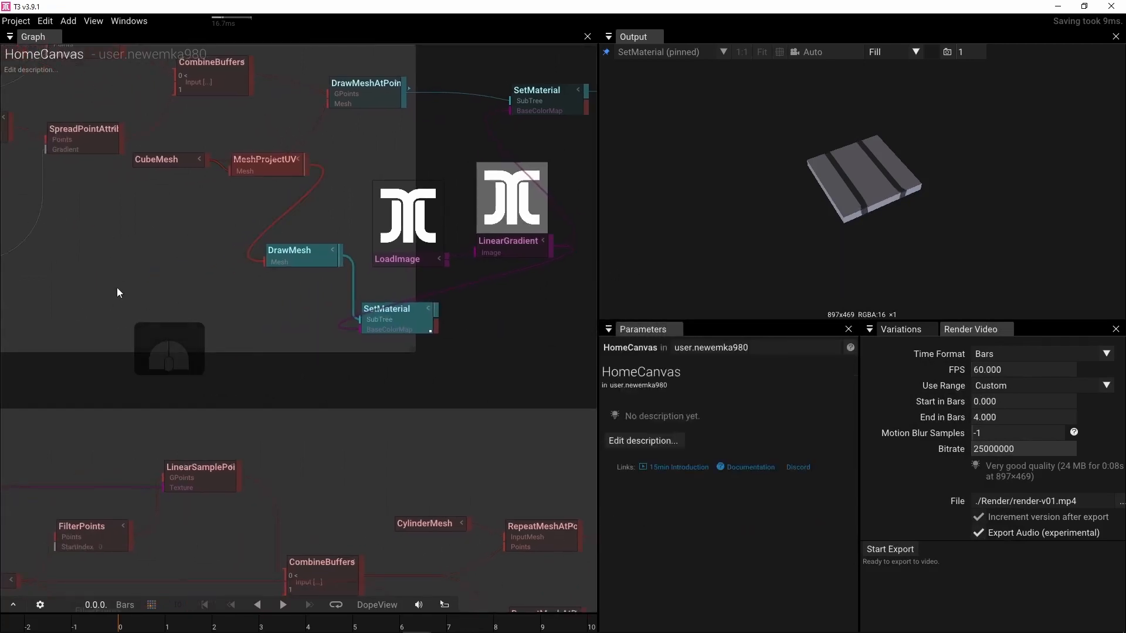
key("Tab")
type("cube")
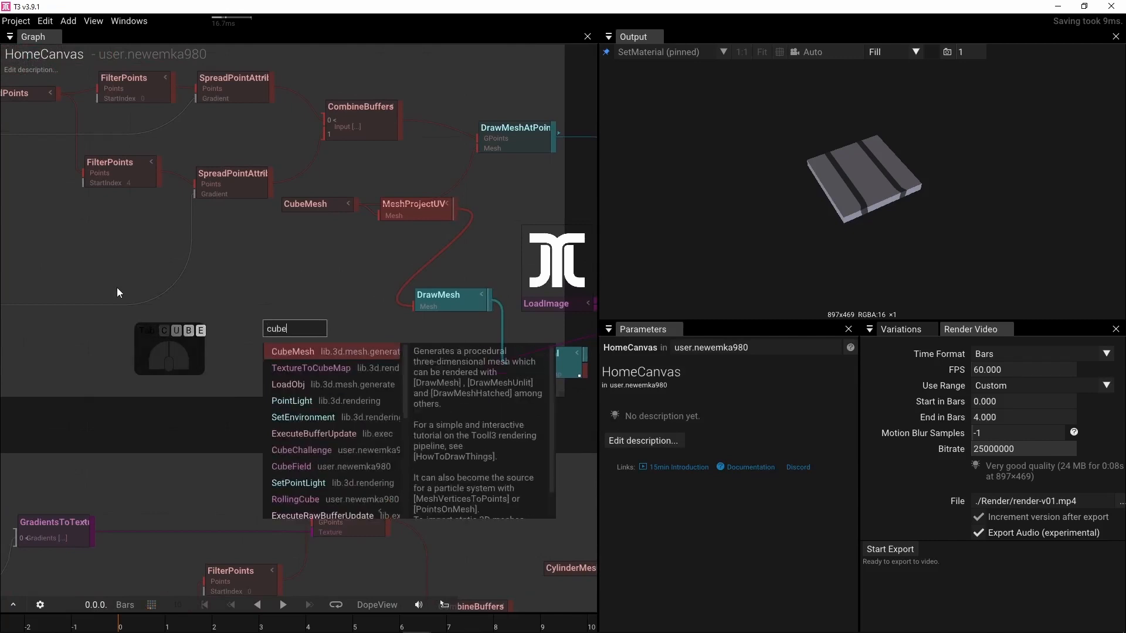
left_click(301, 349)
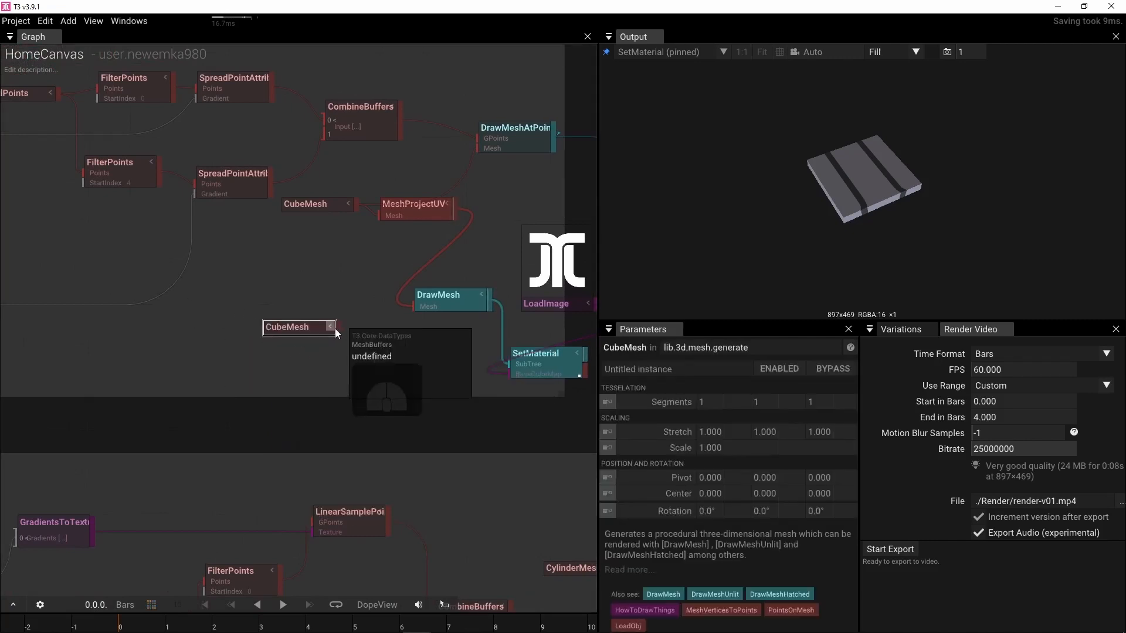
left_click_drag(337, 325, 404, 306)
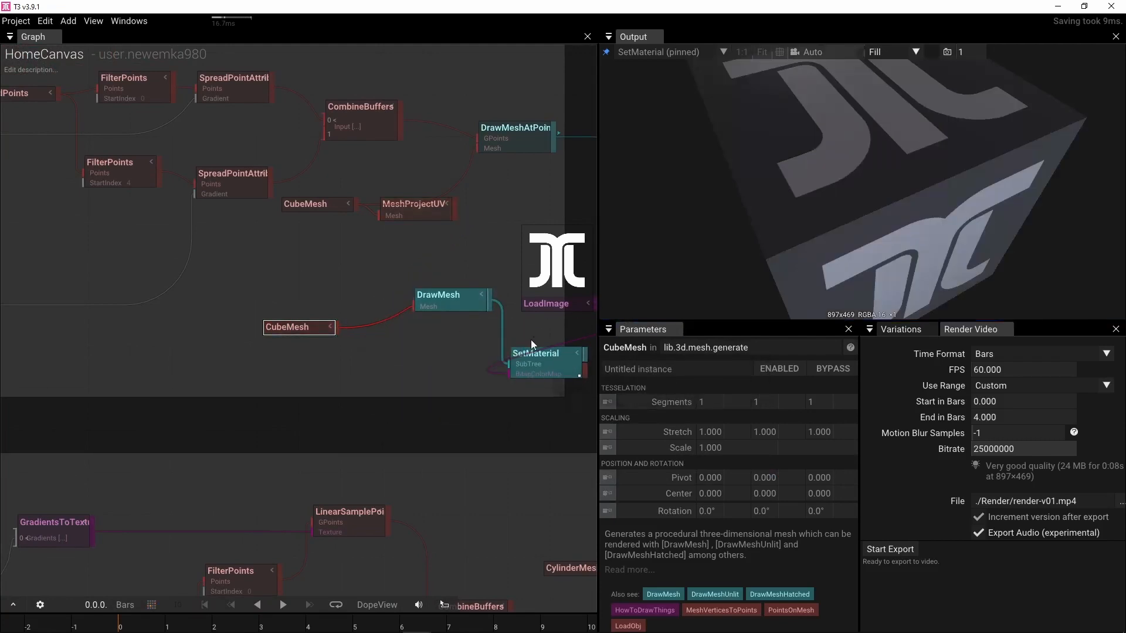
Step: Move MeshProjectUV out of its old chain, insert it between the new CubeMesh and DrawMesh, and line the nodes up
left_click_drag(417, 218, 396, 270)
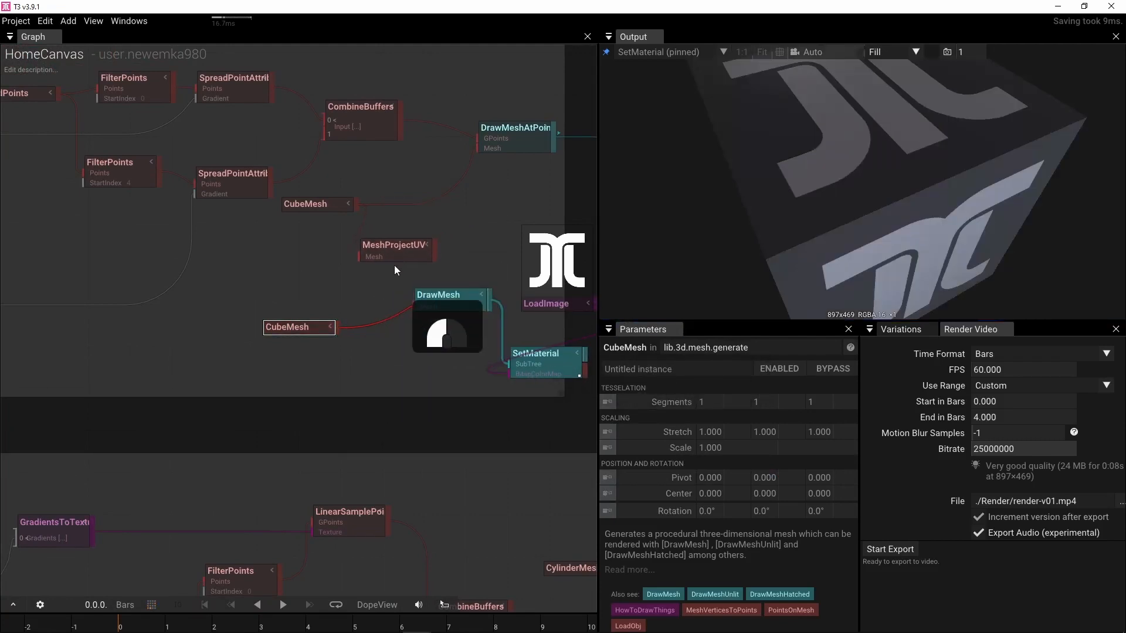
left_click_drag(337, 325, 415, 302)
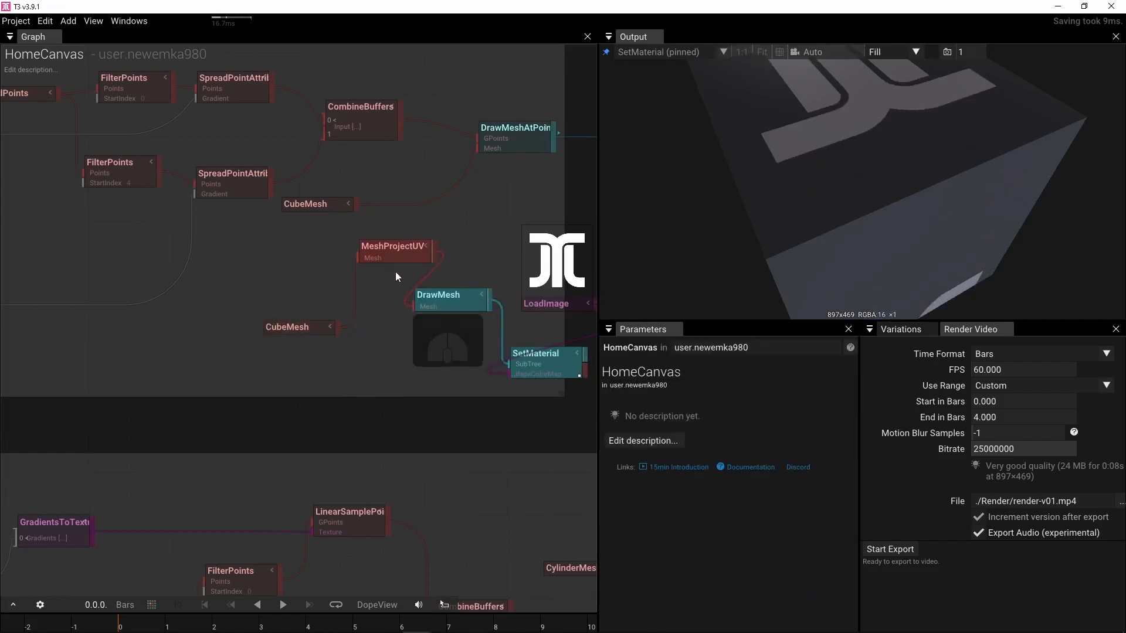
left_click_drag(394, 255, 370, 304)
left_click_drag(829, 218, 762, 258)
scroll(824, 174, "down", 3)
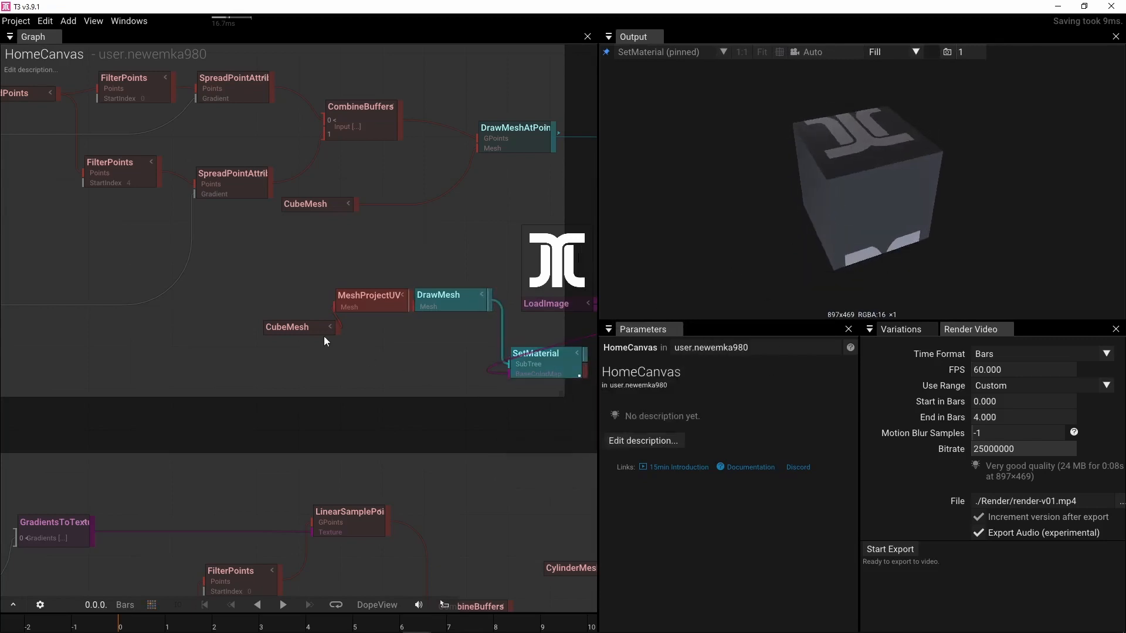
left_click_drag(301, 327, 275, 298)
left_click_drag(366, 306, 346, 304)
Step: Set MeshProjectUV's X rotation to 90 so the logo projects onto the cube's upper face
left_click(354, 296)
left_click(733, 421)
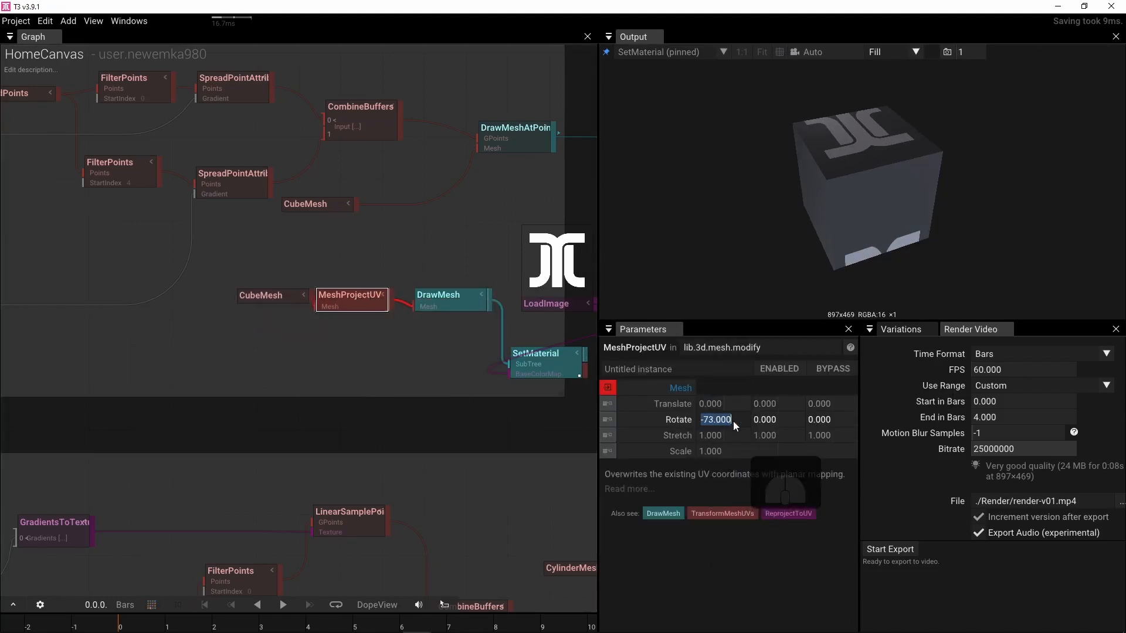
key("Return")
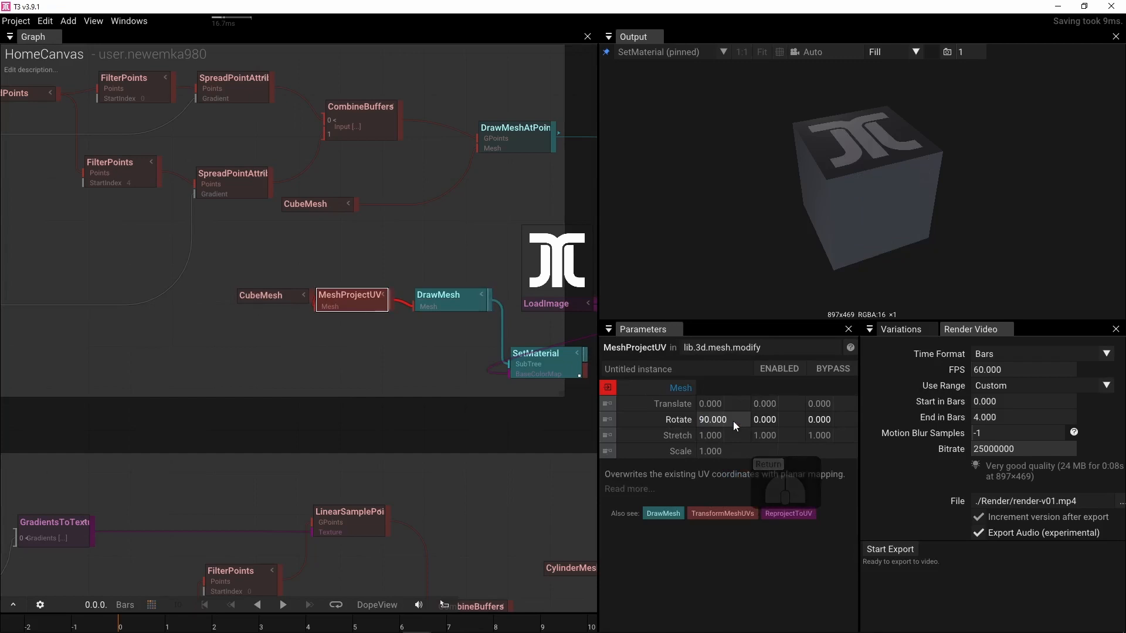
left_click_drag(874, 187, 800, 200)
Step: Insert a TransformMesh operator between MeshProjectUV and DrawMesh and set its Y scale to 0.130
left_click_drag(288, 298, 211, 305)
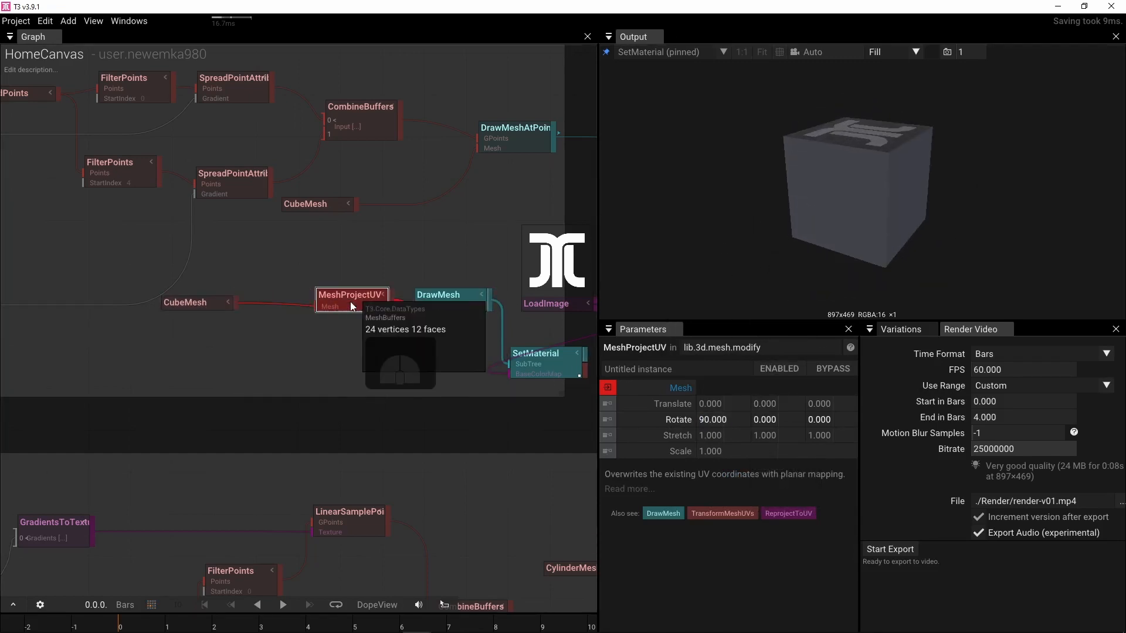
left_click_drag(340, 307, 284, 315)
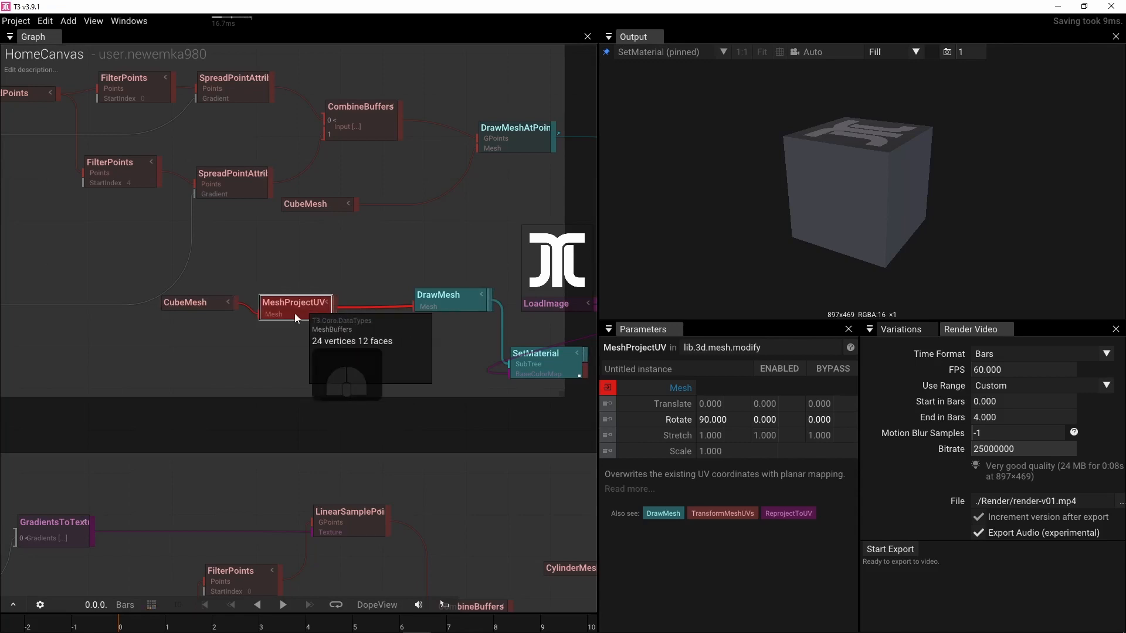
key("Tab")
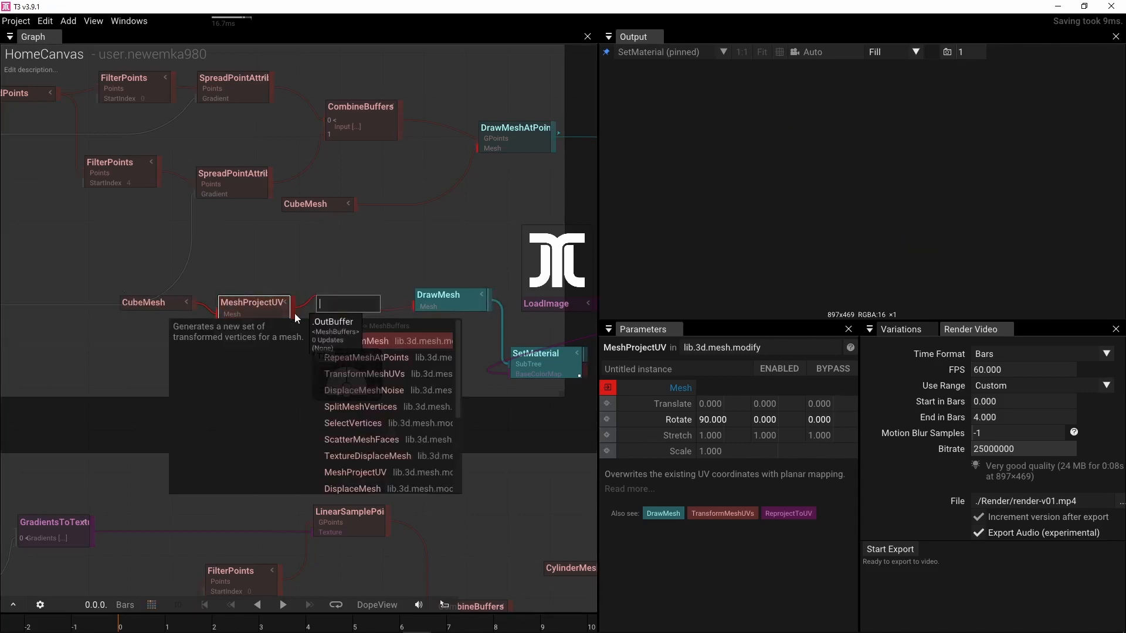
type("tr")
left_click(375, 340)
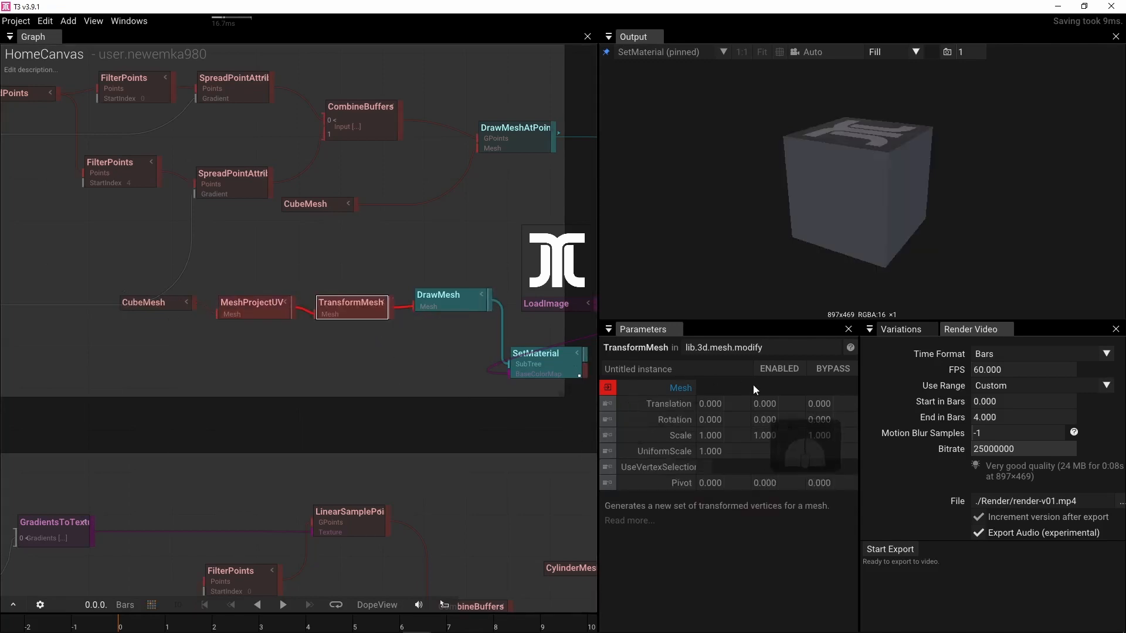
left_click_drag(782, 431, 291, 428)
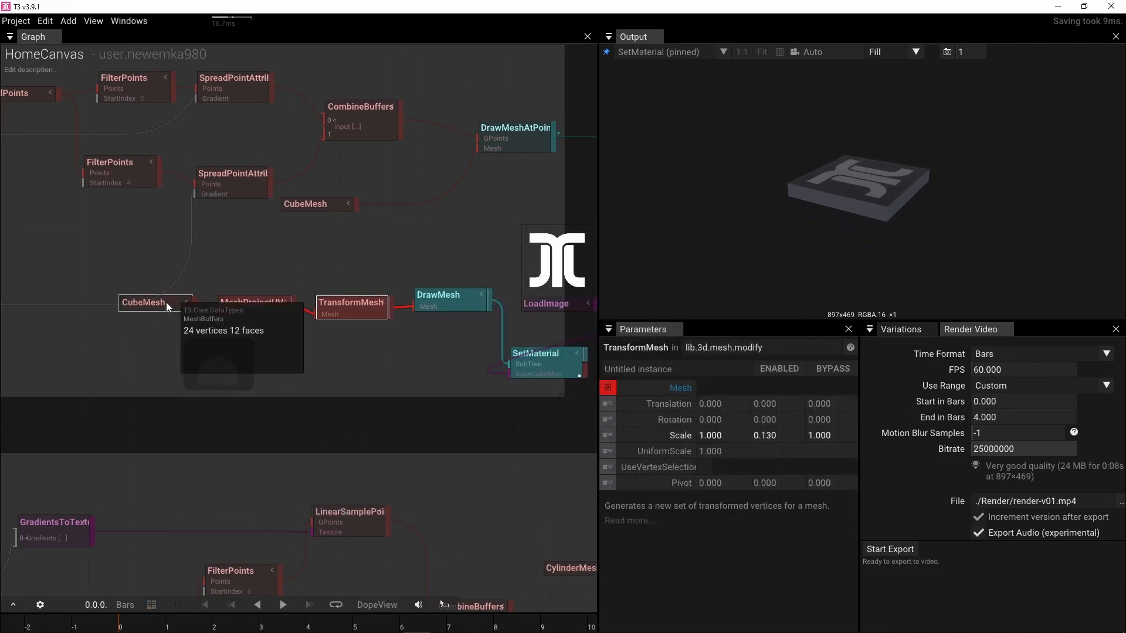
Step: Connect TransformMesh's output to the Mesh input of DrawMeshAtPoints and pin RenderTarget to the output view
left_click_drag(167, 302, 170, 325)
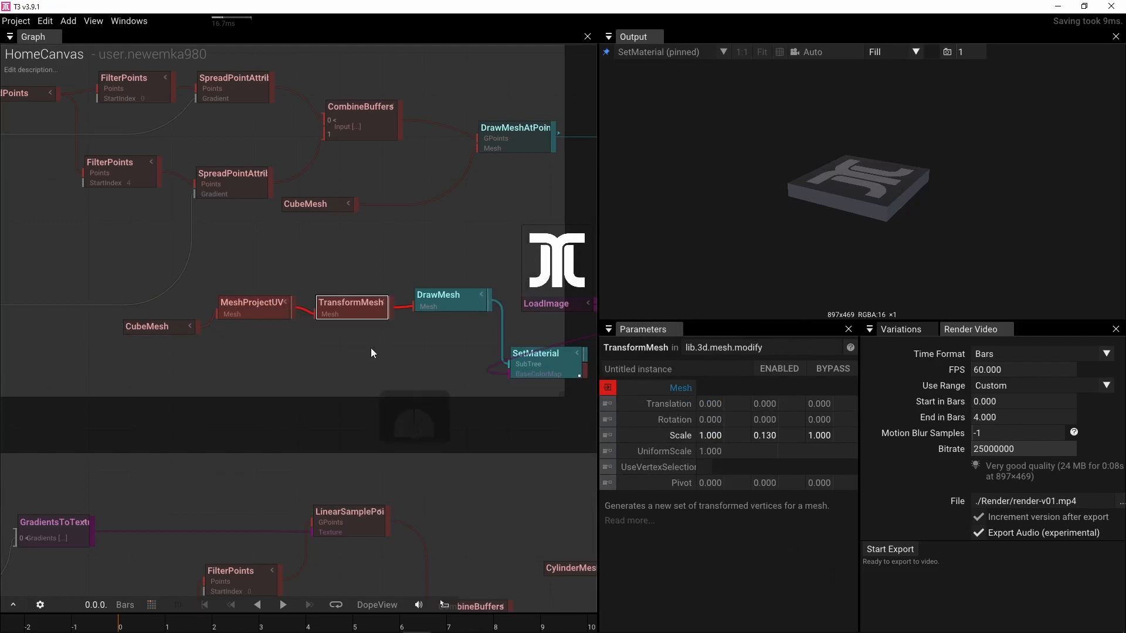
left_click_drag(391, 309, 478, 149)
scroll(206, 238, "down", 10)
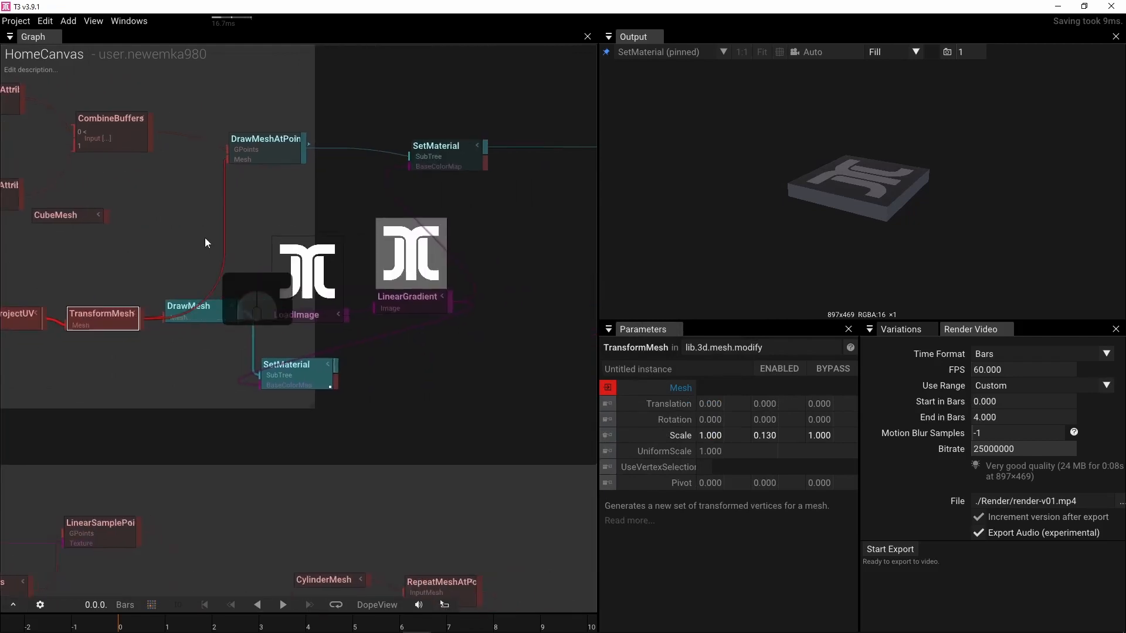
left_click(353, 226)
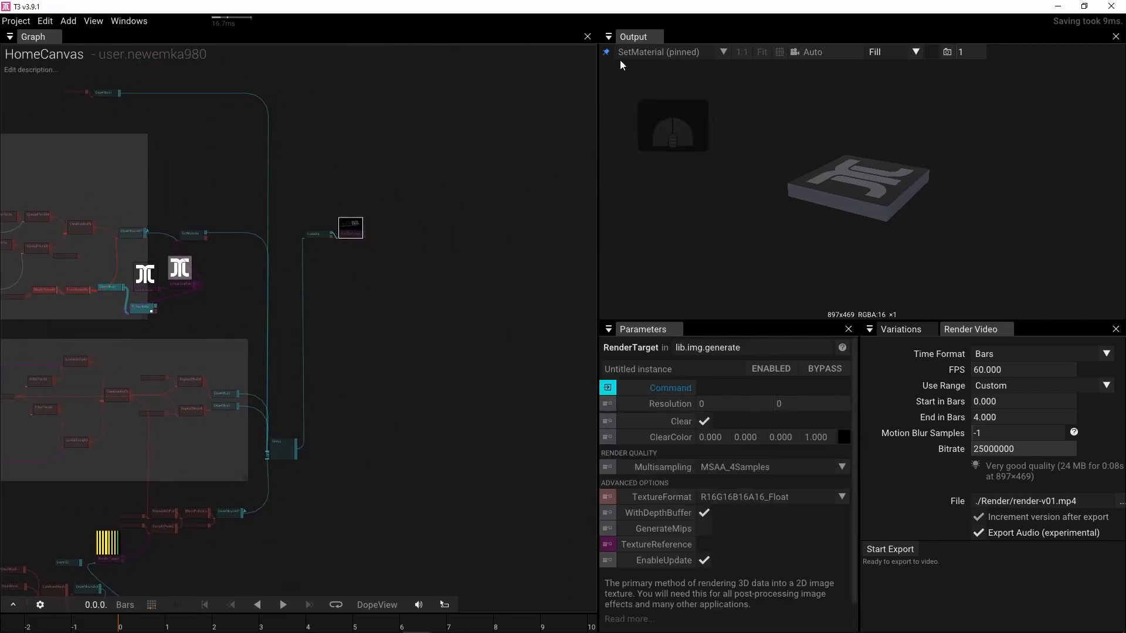
left_click(608, 51)
Step: Set TransformMesh's UniformScale to 0.430 and its Y translation to 0.040
right_click_drag(332, 319, 219, 304)
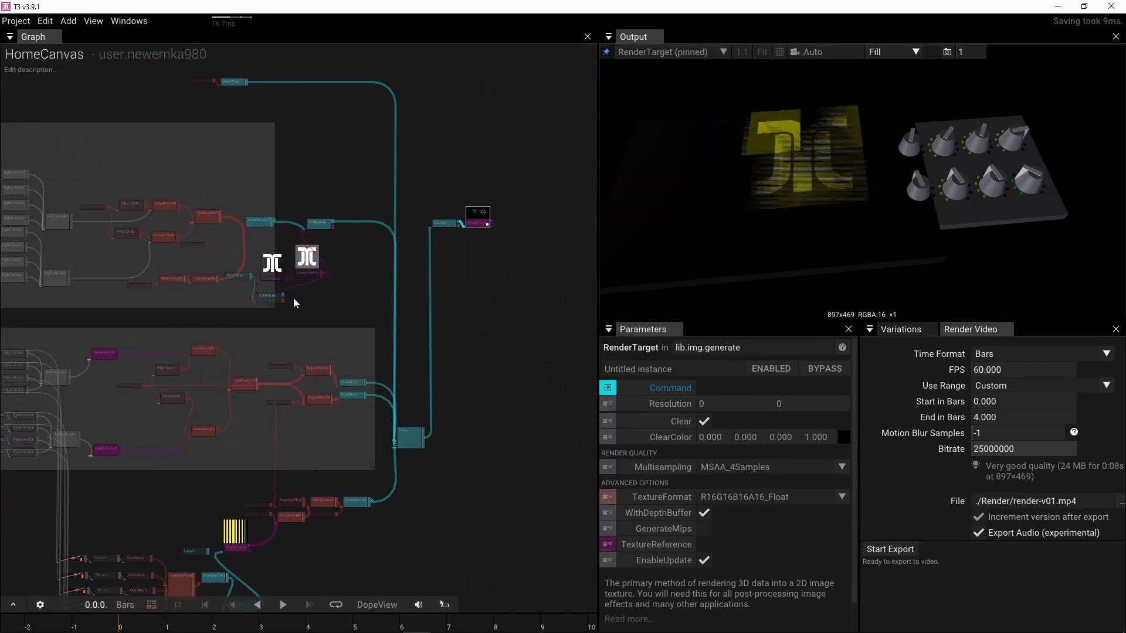
scroll(330, 272, "up", 5)
right_click_drag(296, 311, 551, 317)
scroll(305, 322, "up", 3)
left_click(257, 272)
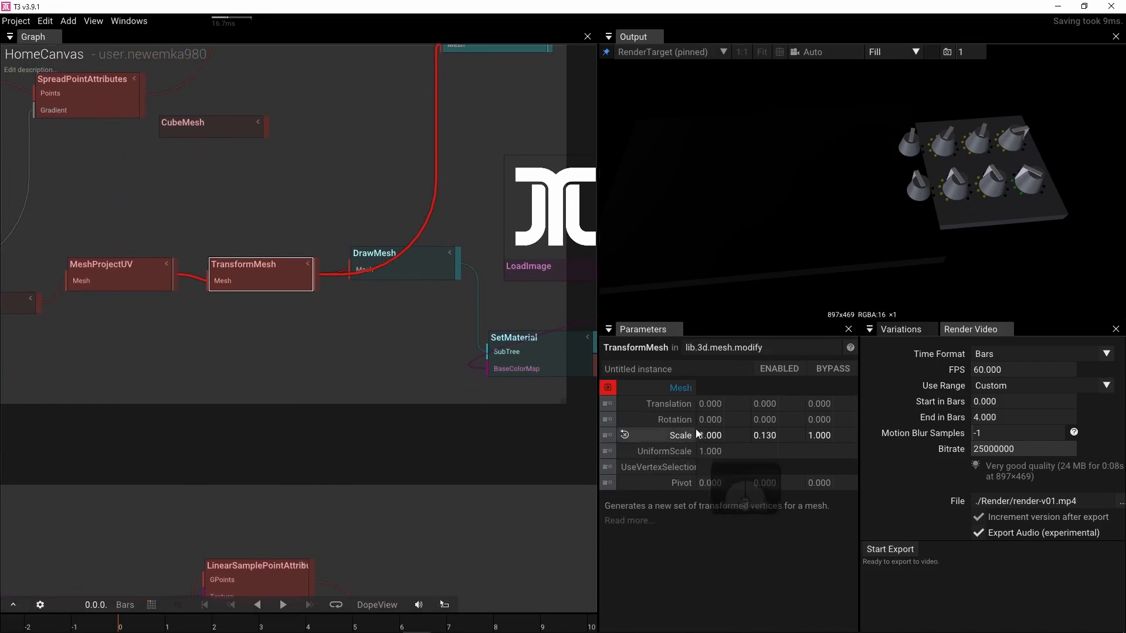
left_click_drag(789, 454, 642, 458)
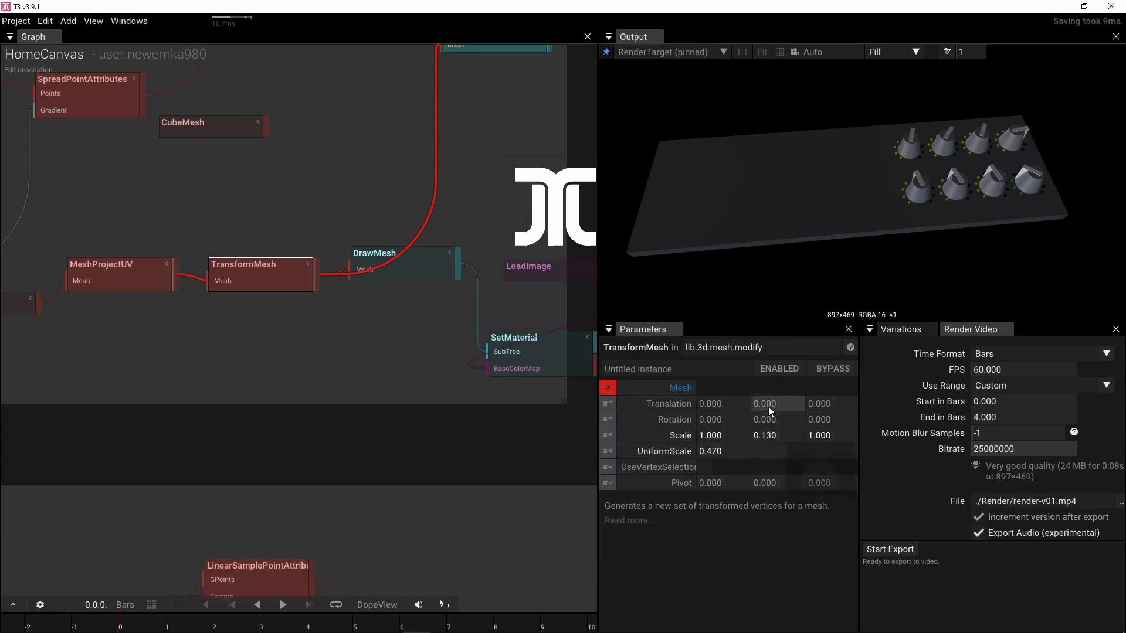
left_click_drag(767, 404, 774, 406)
left_click_drag(762, 452, 751, 452)
left_click_drag(772, 407, 775, 408)
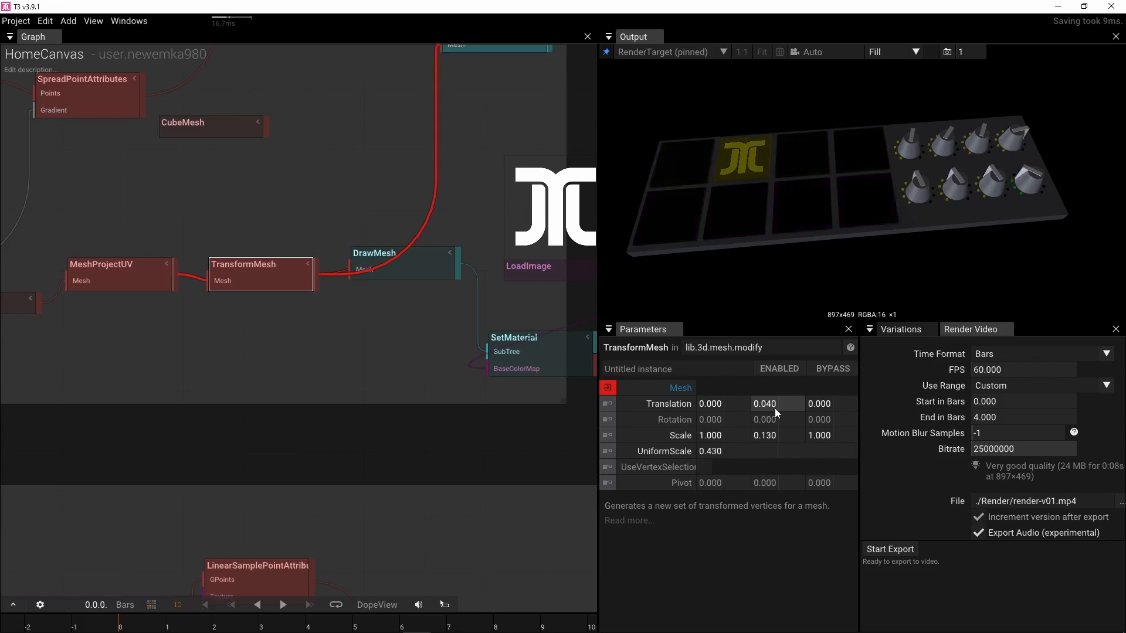
Step: Delete the disconnected old CubeMesh and the temporary DrawMesh and SetMaterial operators
right_click_drag(253, 210, 293, 157)
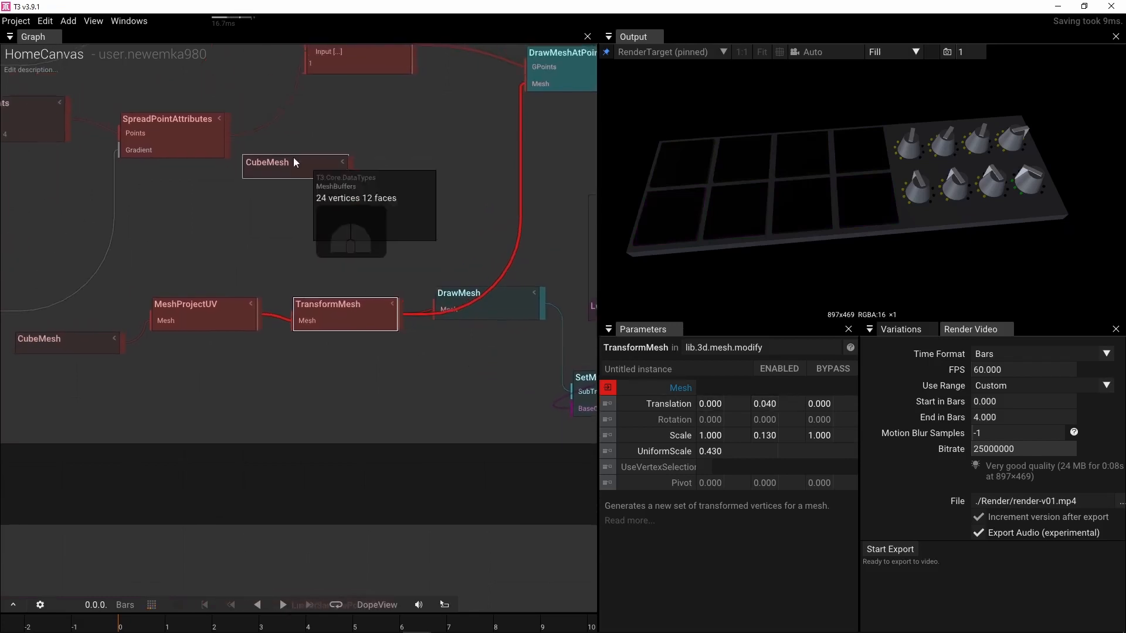
left_click(294, 167)
key("Delete")
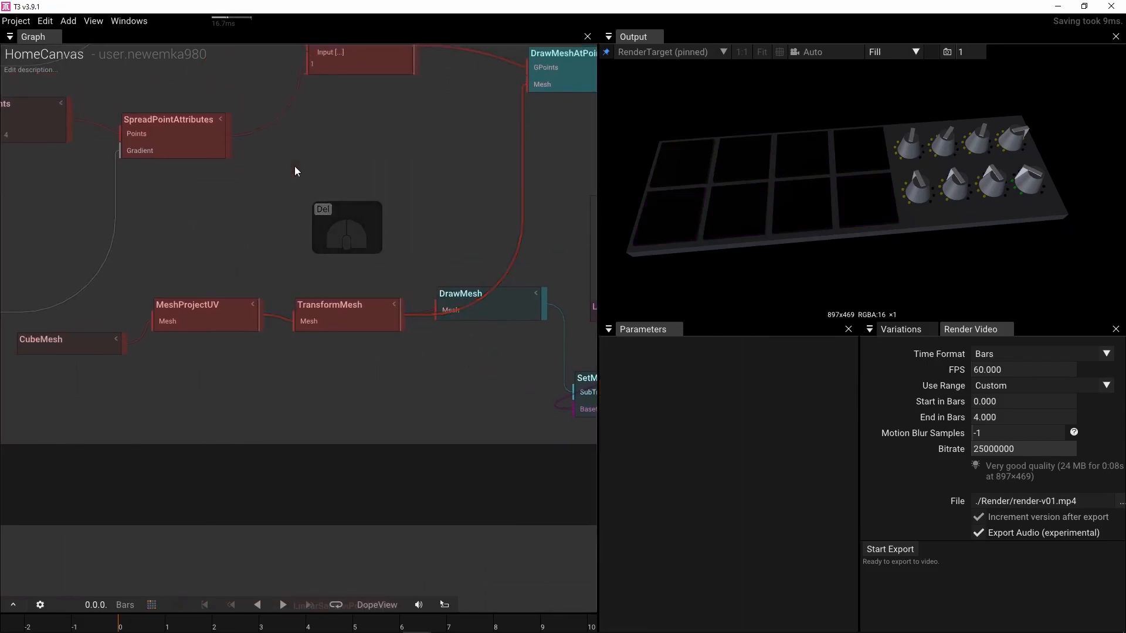
right_click_drag(388, 249, 211, 249)
scroll(211, 249, "down", 4)
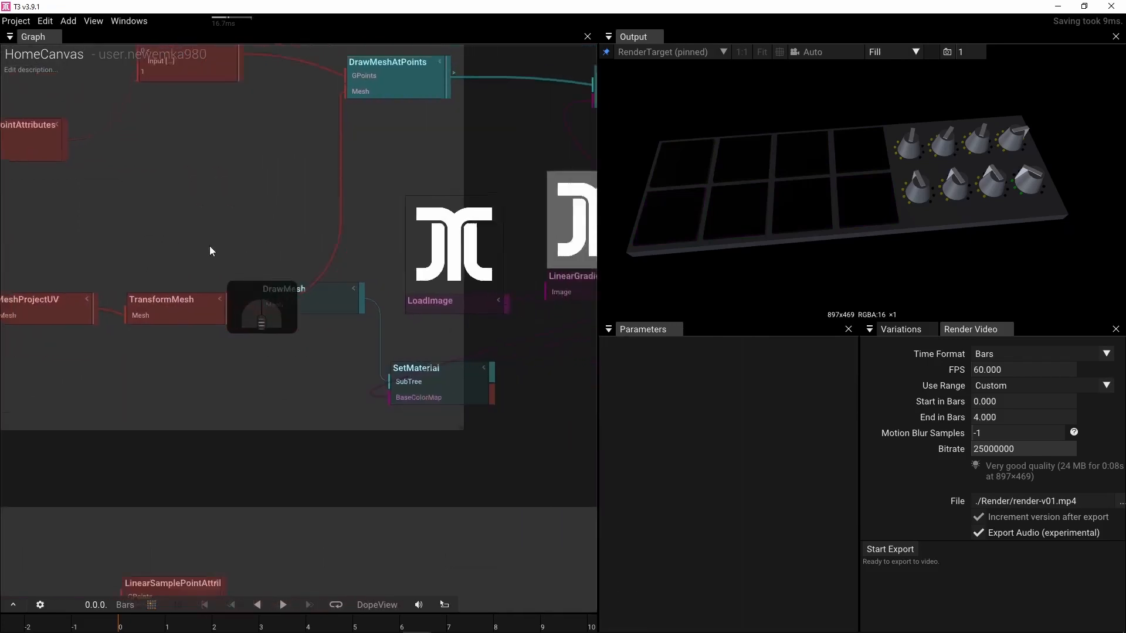
left_click_drag(276, 280, 378, 339)
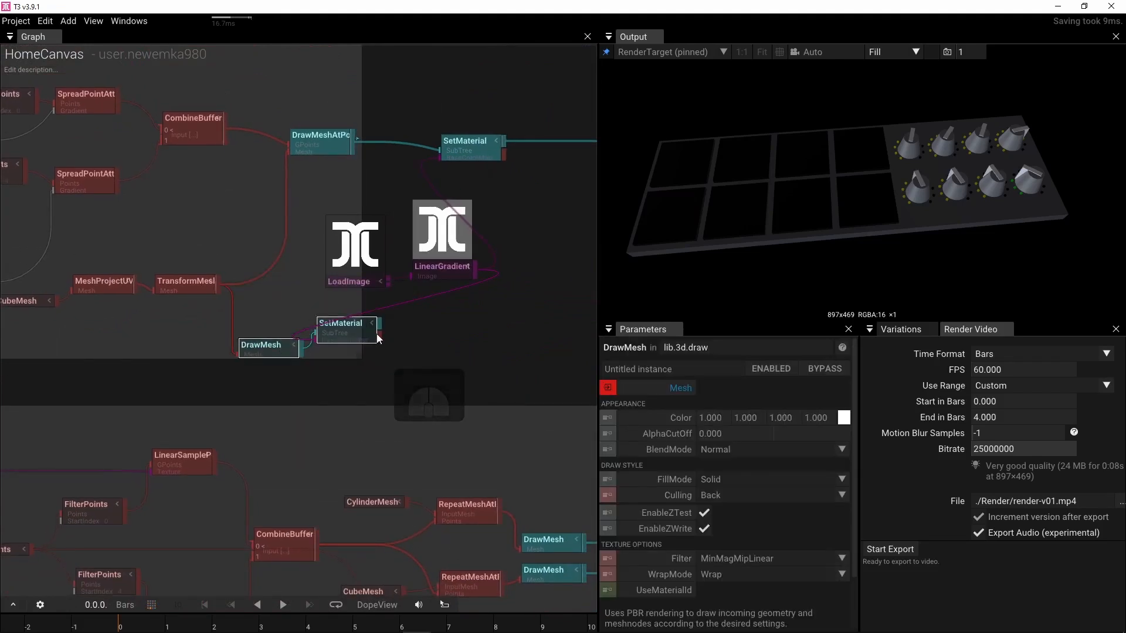
key("Delete")
Step: Arrange TransformMesh, MeshProjectUV and CubeMesh compactly beside the DrawMeshAtPoints operator
left_click_drag(177, 280, 245, 188)
left_click_drag(89, 283, 164, 227)
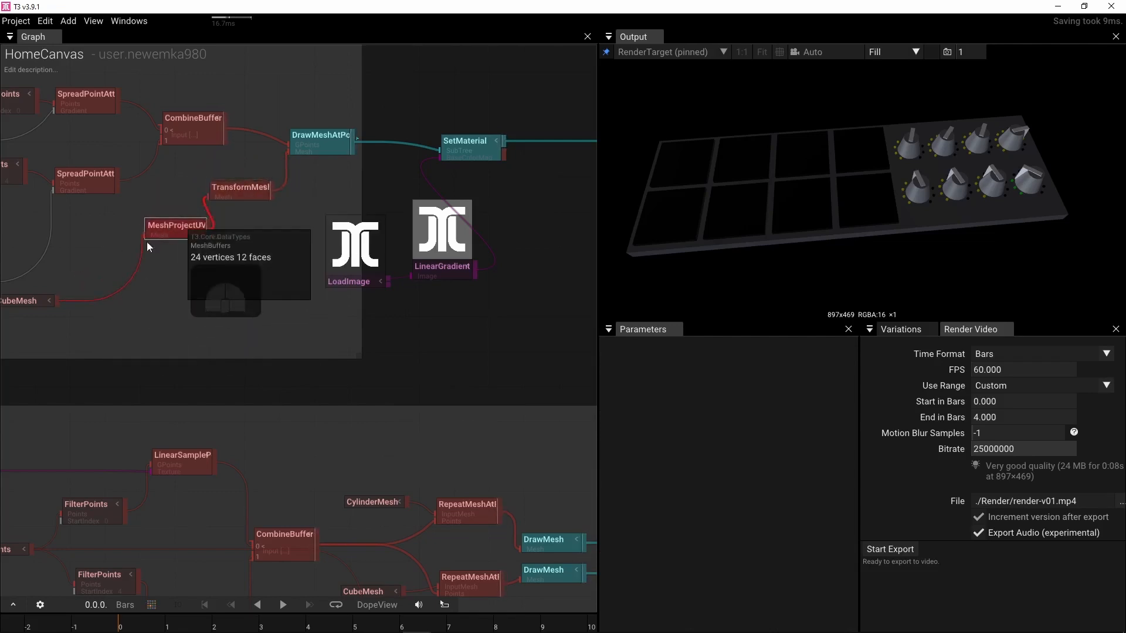
right_click_drag(155, 286, 265, 287)
left_click_drag(126, 301, 213, 235)
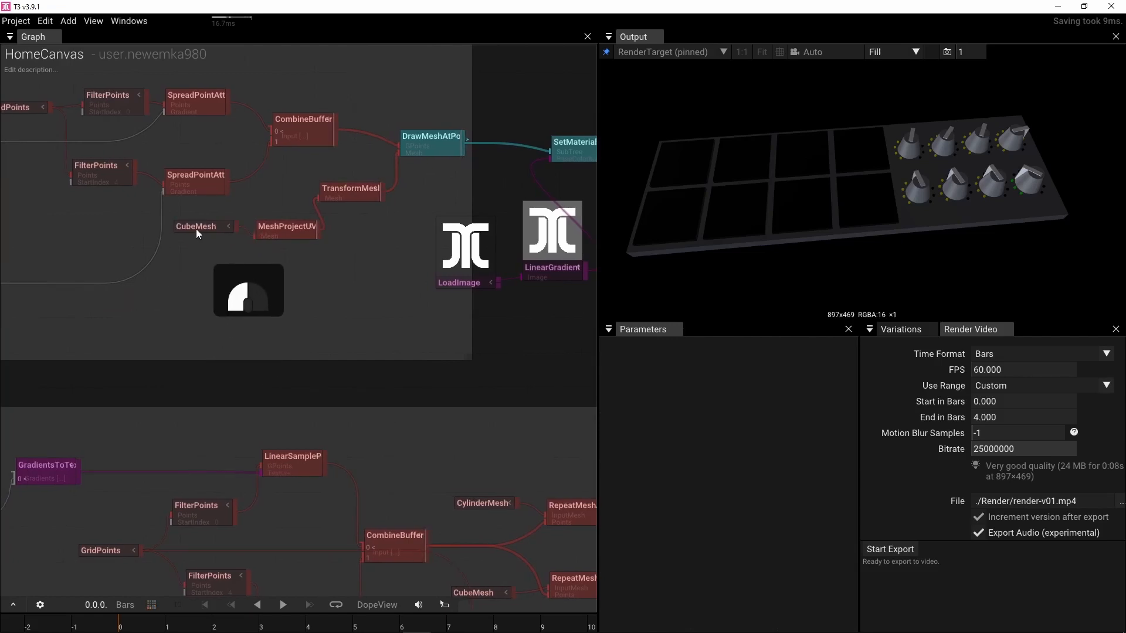
Step: Examine the pads' node chain from the DefineGradient operators through SpreadPointAttributes and DrawMeshAtPoints to SetMaterial
right_click_drag(344, 274, 378, 350)
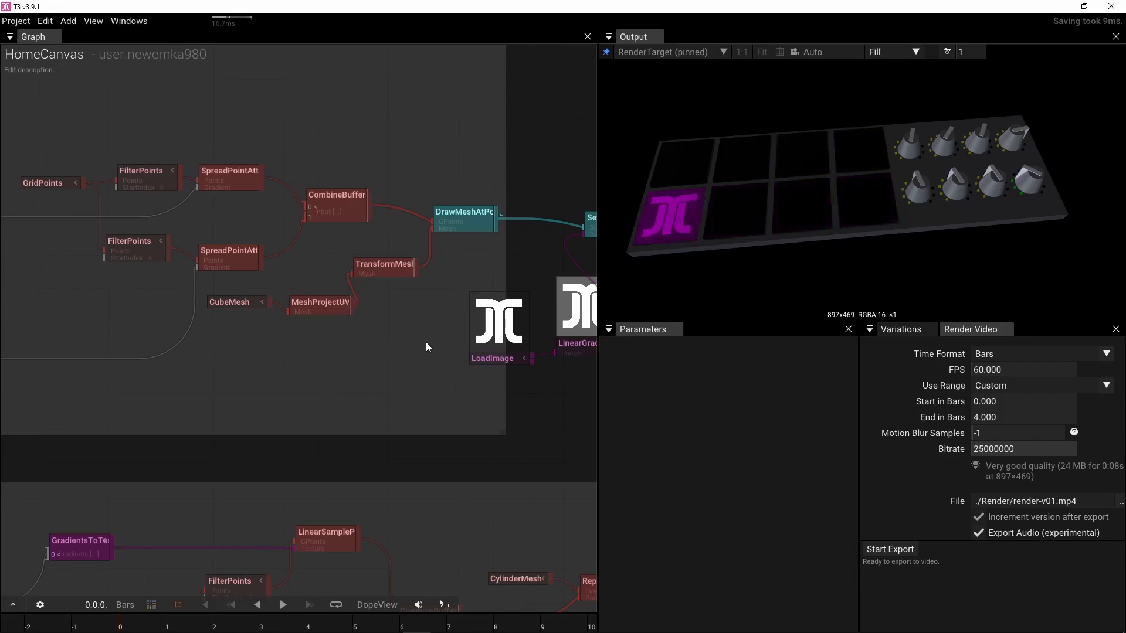
right_click_drag(459, 226, 475, 312)
right_click_drag(280, 401, 381, 395)
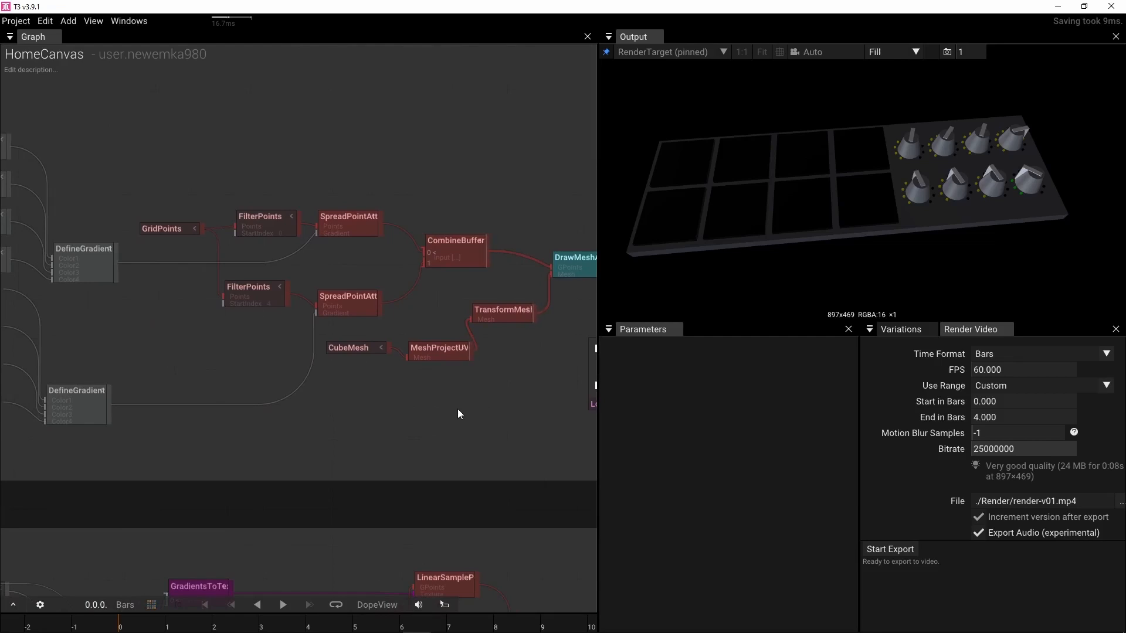
scroll(413, 399, "down", 2)
scroll(413, 400, "up", 2)
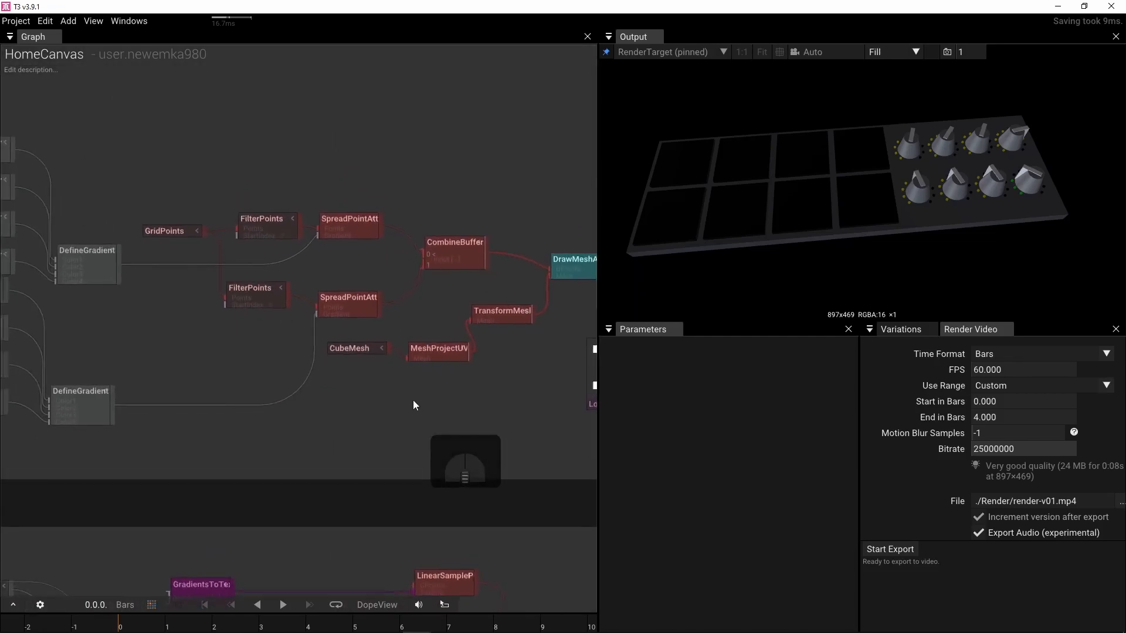
right_click_drag(343, 409, 213, 423)
scroll(336, 411, "up", 2)
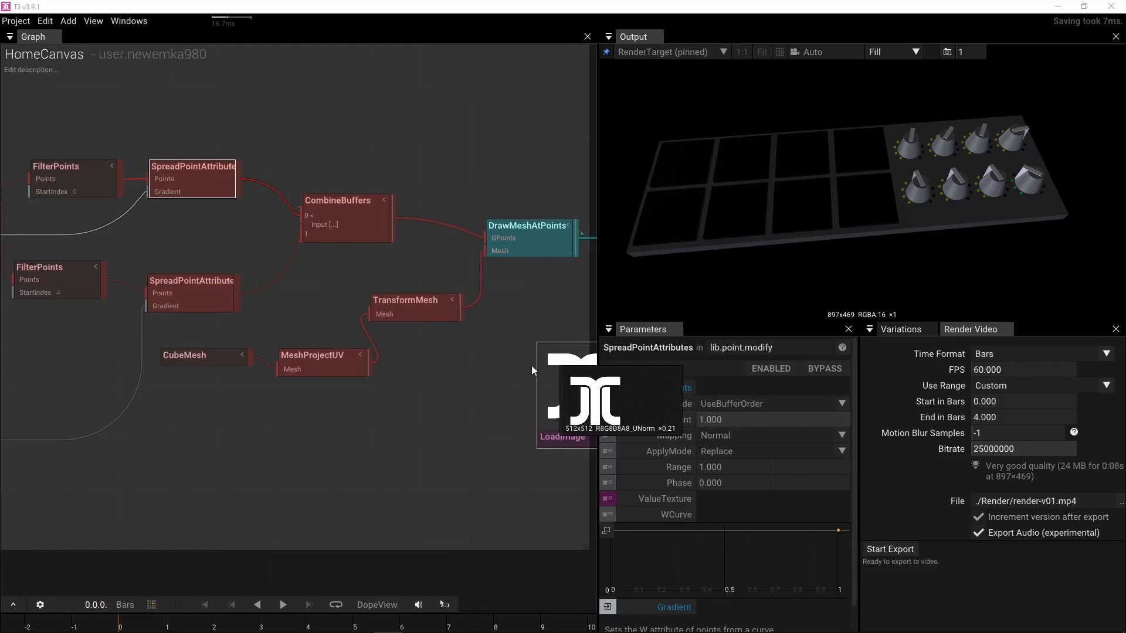
right_click_drag(522, 365, 326, 399)
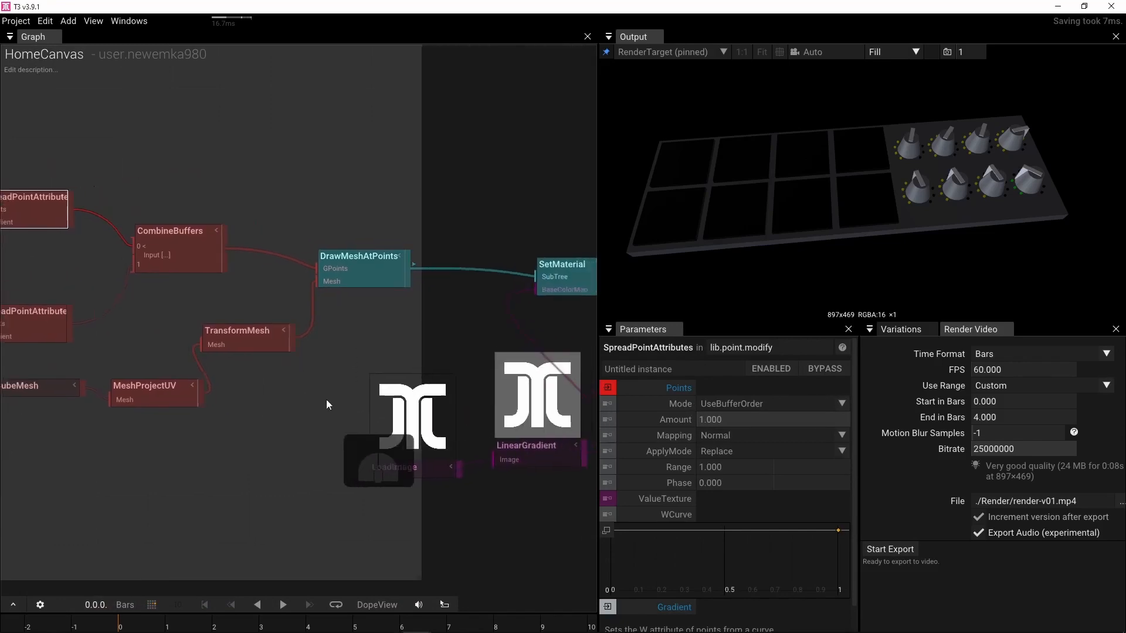
scroll(328, 400, "down", 3)
right_click_drag(355, 360, 401, 354)
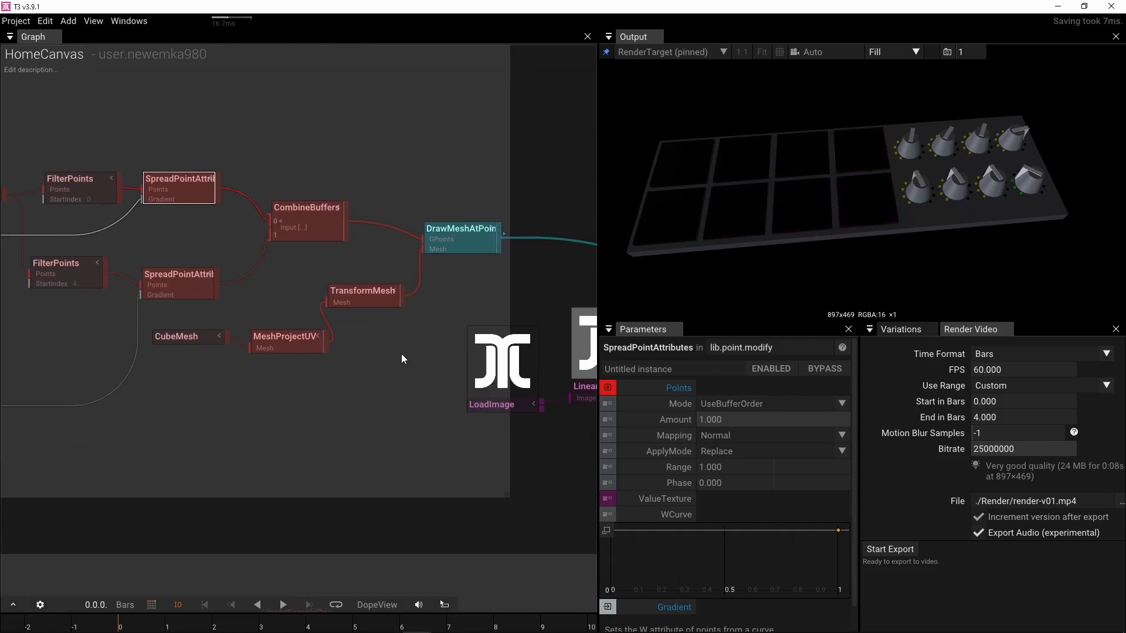
Step: Add a Glow operator to the output of the final RenderTarget that follows the Camera
right_click_drag(493, 300, 109, 302)
right_click_drag(281, 311, 91, 328)
scroll(255, 322, "down", 5)
right_click_drag(387, 385, 256, 390)
scroll(350, 310, "up", 2)
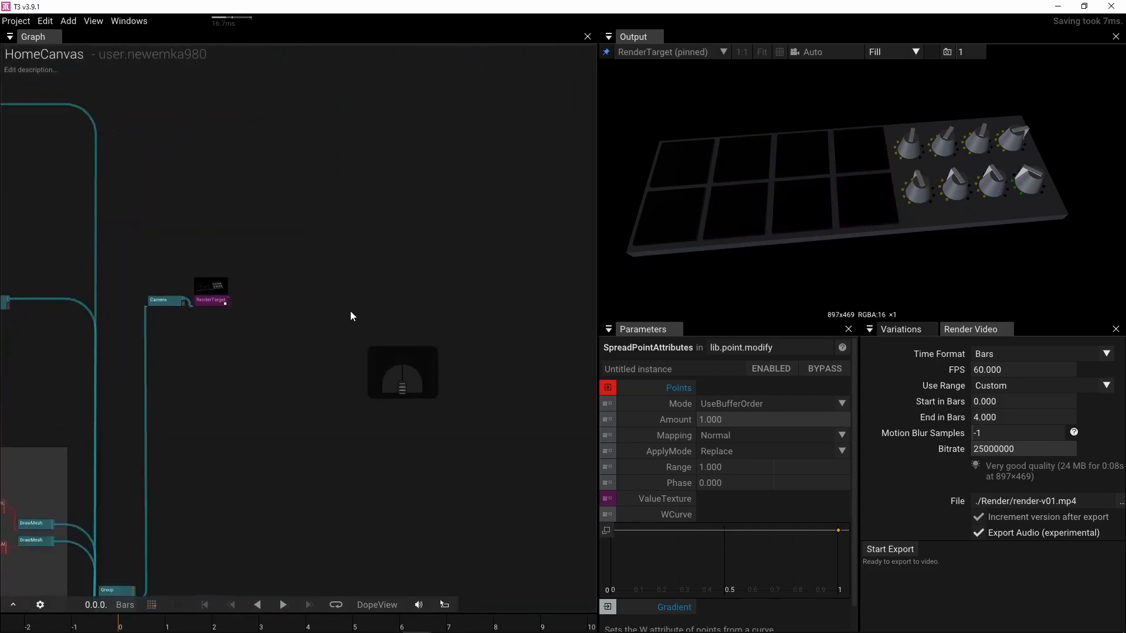
right_click_drag(258, 289, 315, 298)
scroll(315, 297, "up", 5)
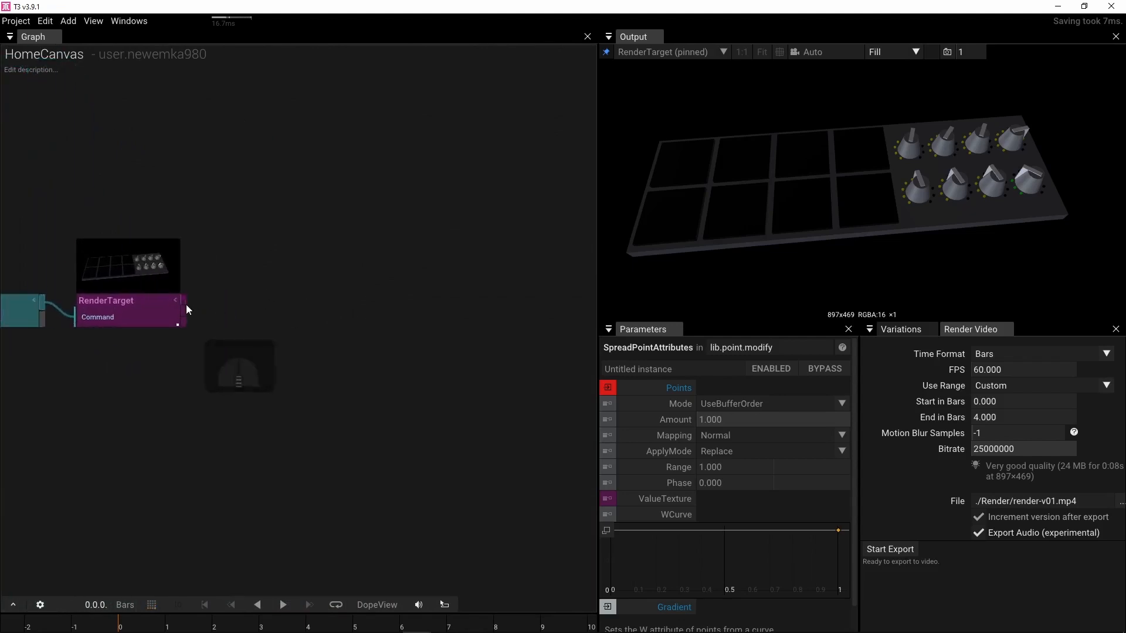
left_click_drag(185, 304, 243, 298)
type("gl")
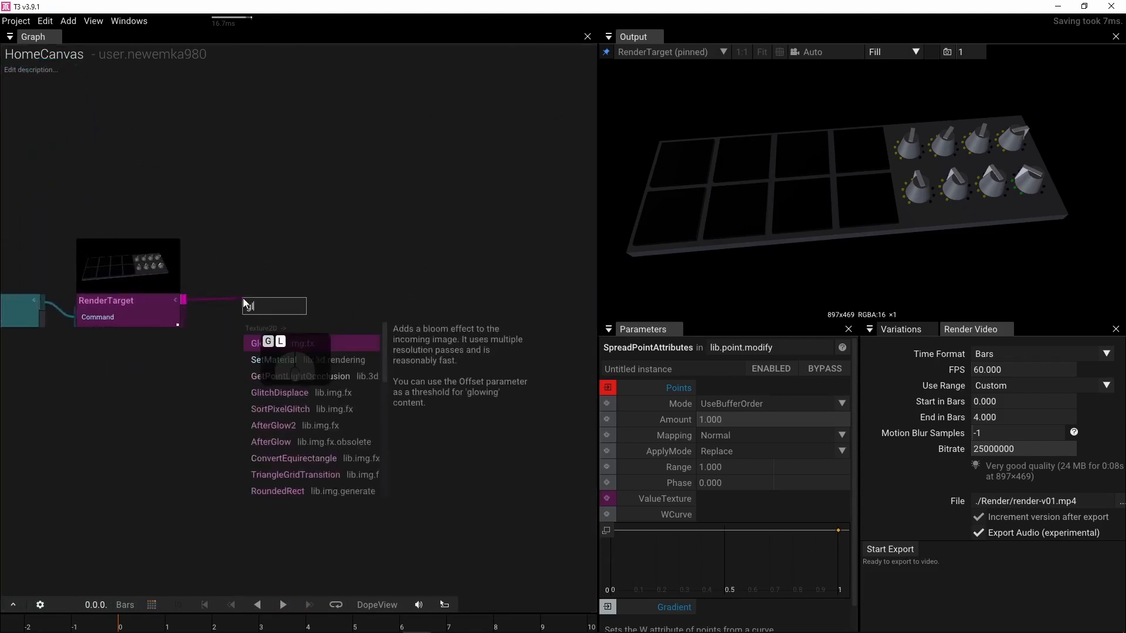
type("ow")
left_click(262, 343)
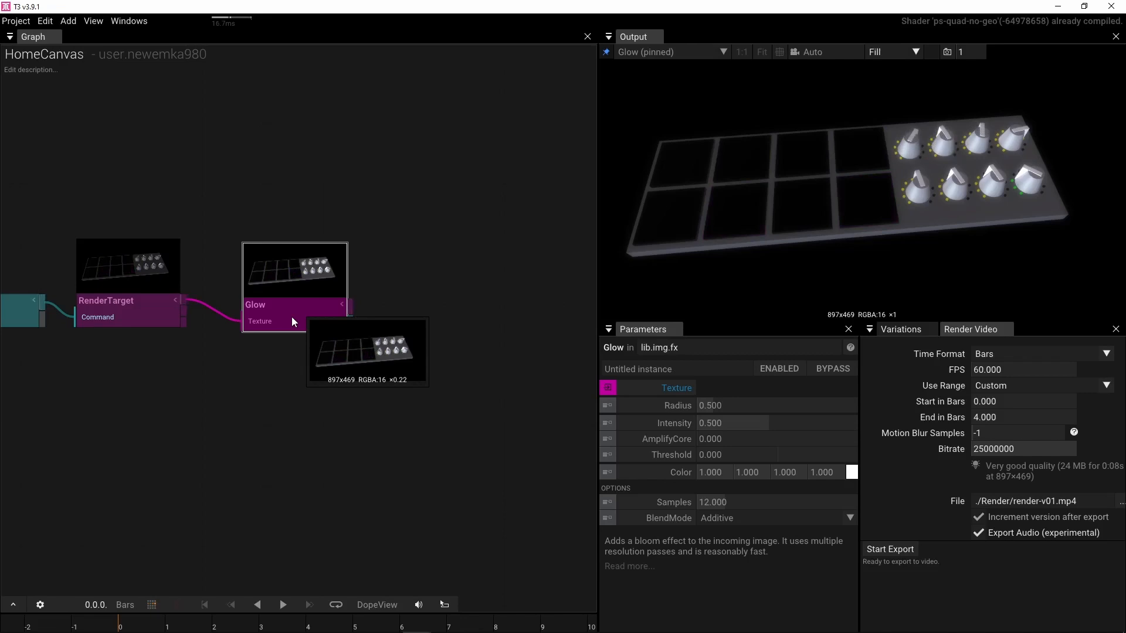
Step: Darken the DrawMesh of the controller body's CubeMesh to a gray Color of 0.234, 0.234, 0.234
right_click_drag(210, 374, 462, 349)
scroll(461, 348, "down", 6)
right_click_drag(368, 256, 451, 360)
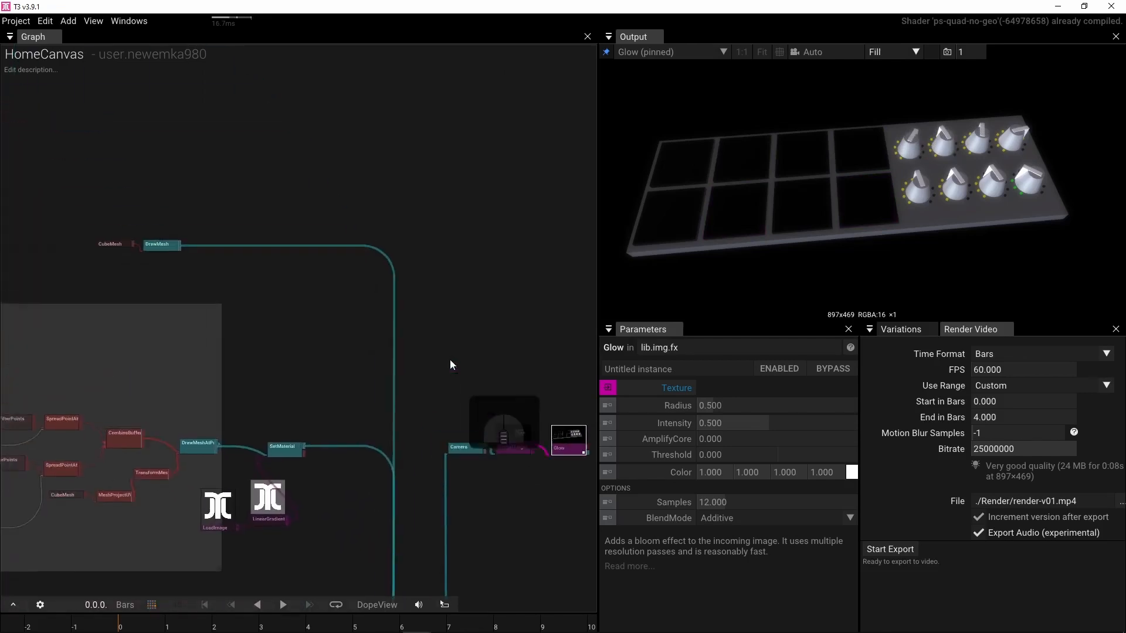
scroll(319, 348, "up", 4)
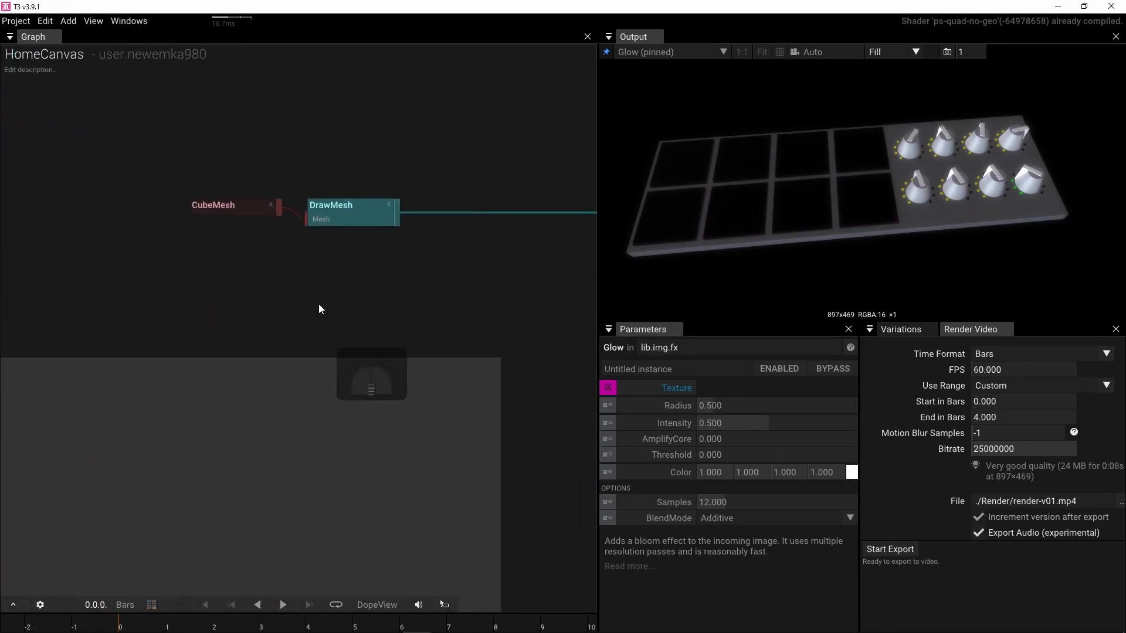
left_click(347, 217)
left_click(843, 417)
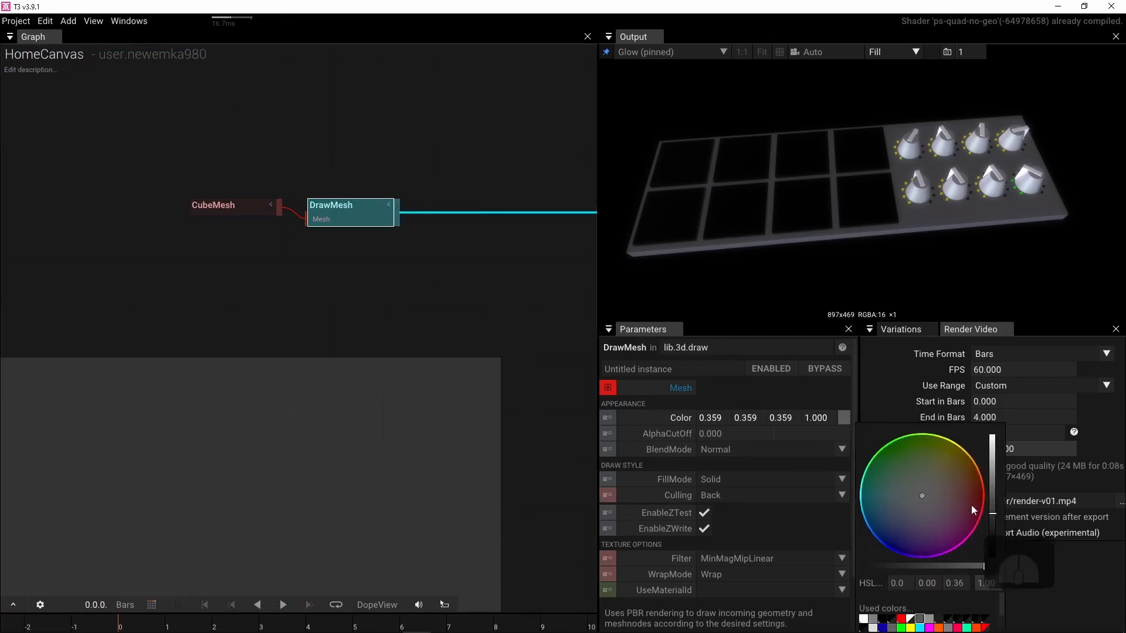
left_click(993, 529)
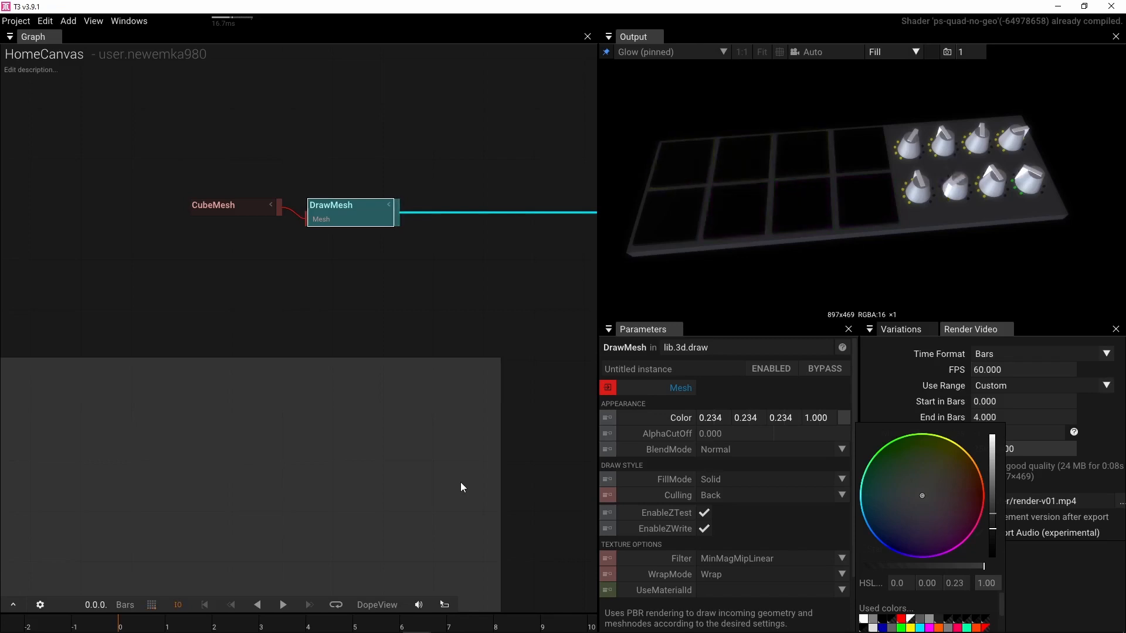
Step: Darken the DrawMesh of the knobs' cylinder meshes to a gray Color of 0.177, 0.177, 0.177
right_click_drag(374, 373, 248, 243)
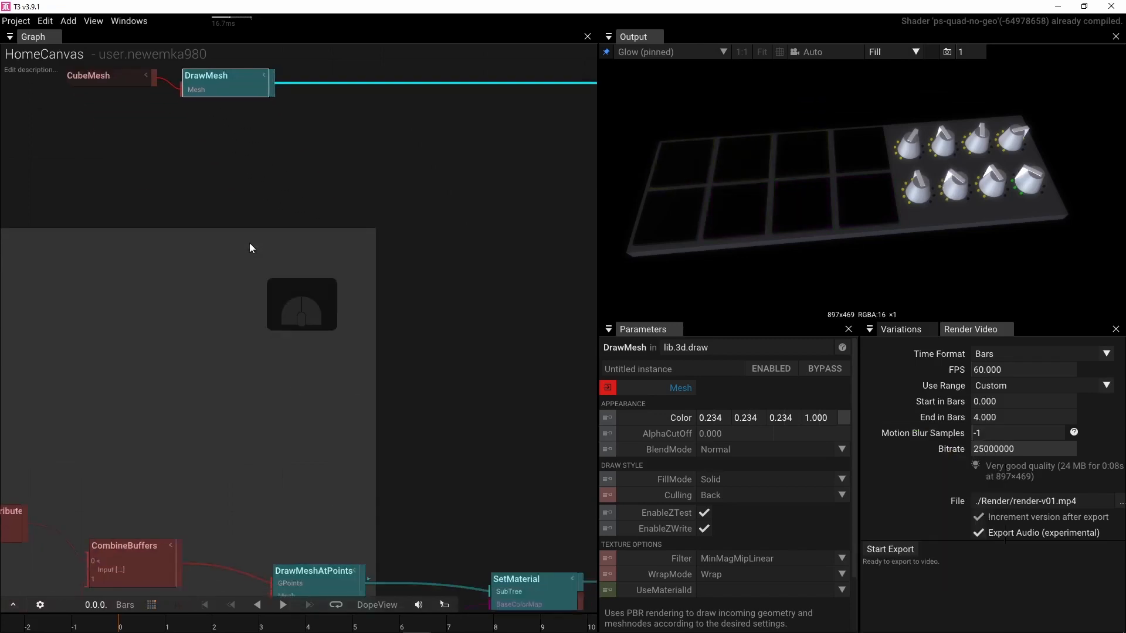
scroll(249, 243, "down", 3)
right_click_drag(365, 430, 383, 125)
right_click_drag(476, 466, 319, 202)
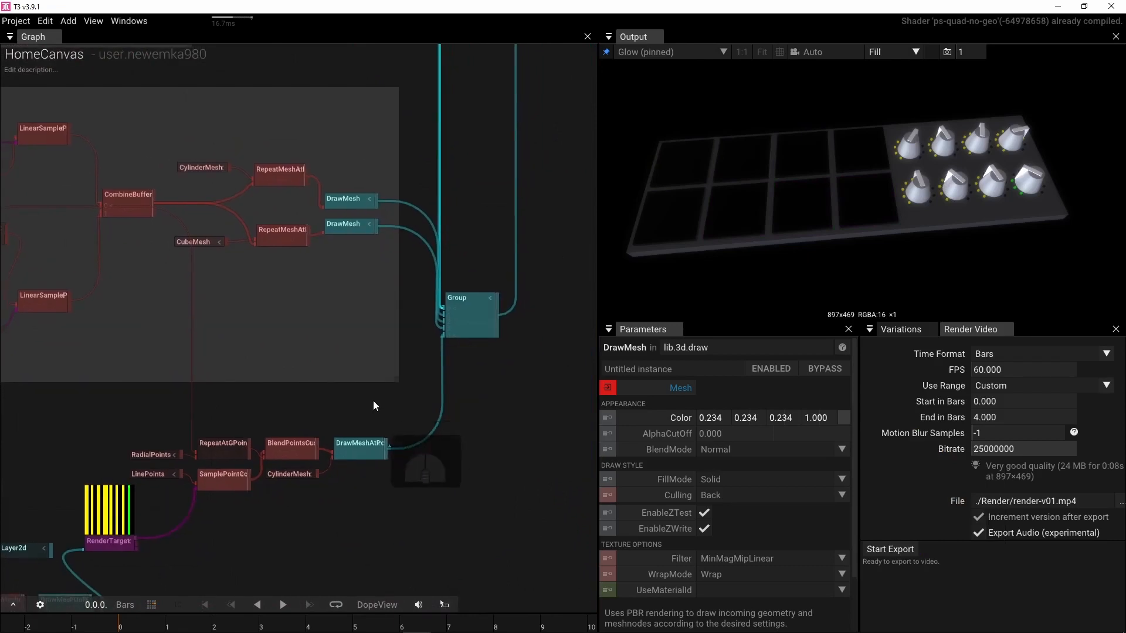
right_click_drag(319, 402, 379, 410)
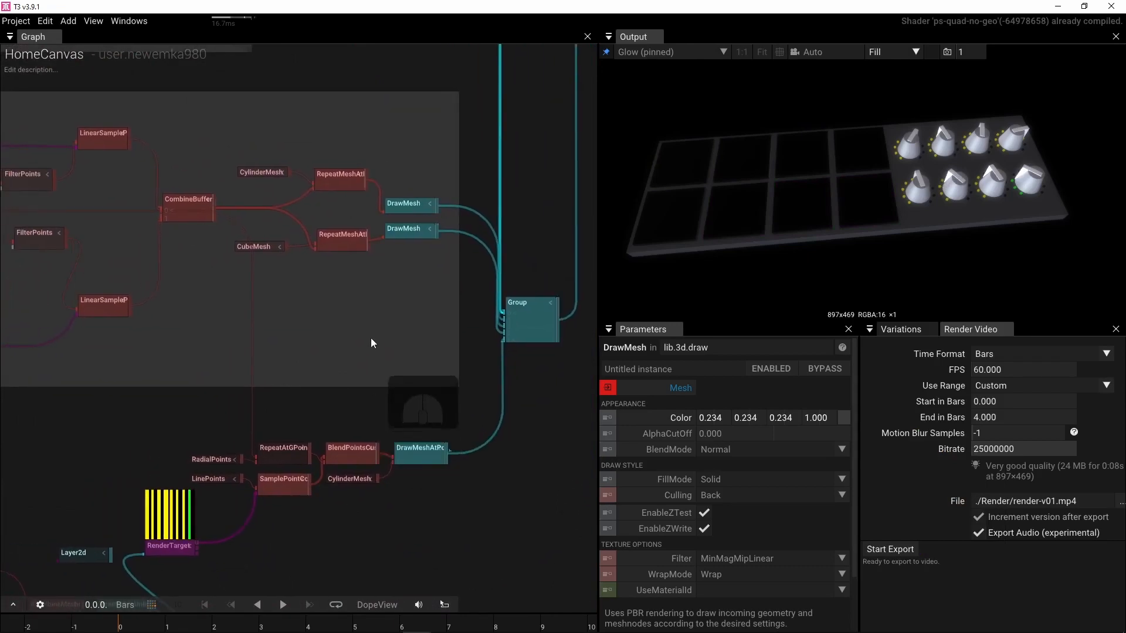
left_click(400, 207)
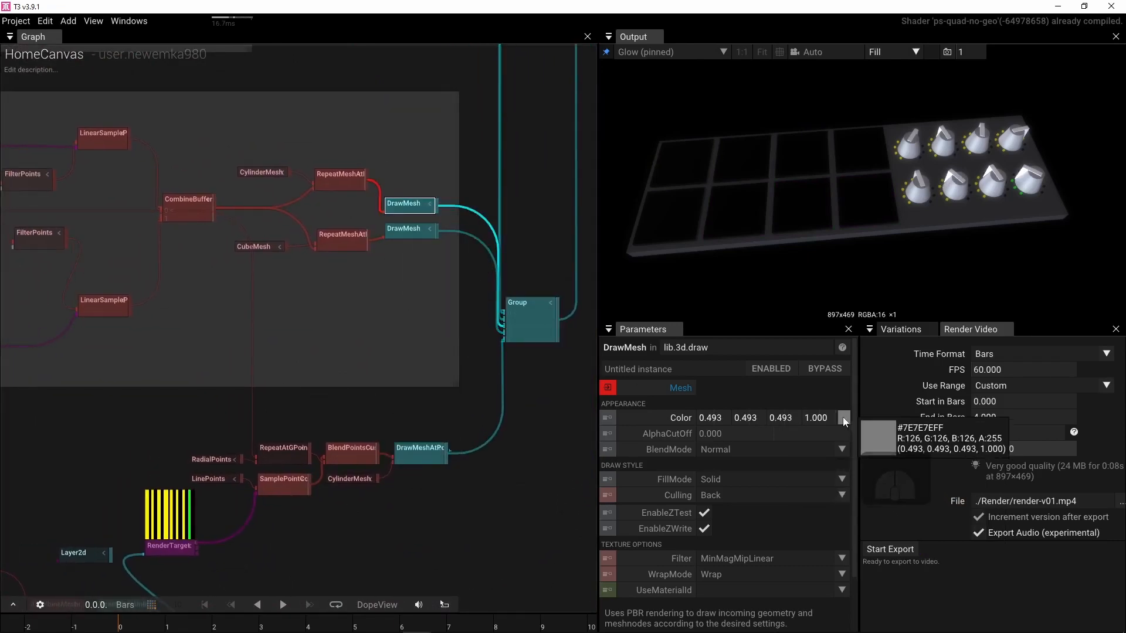
left_click(844, 417)
left_click_drag(996, 519, 993, 536)
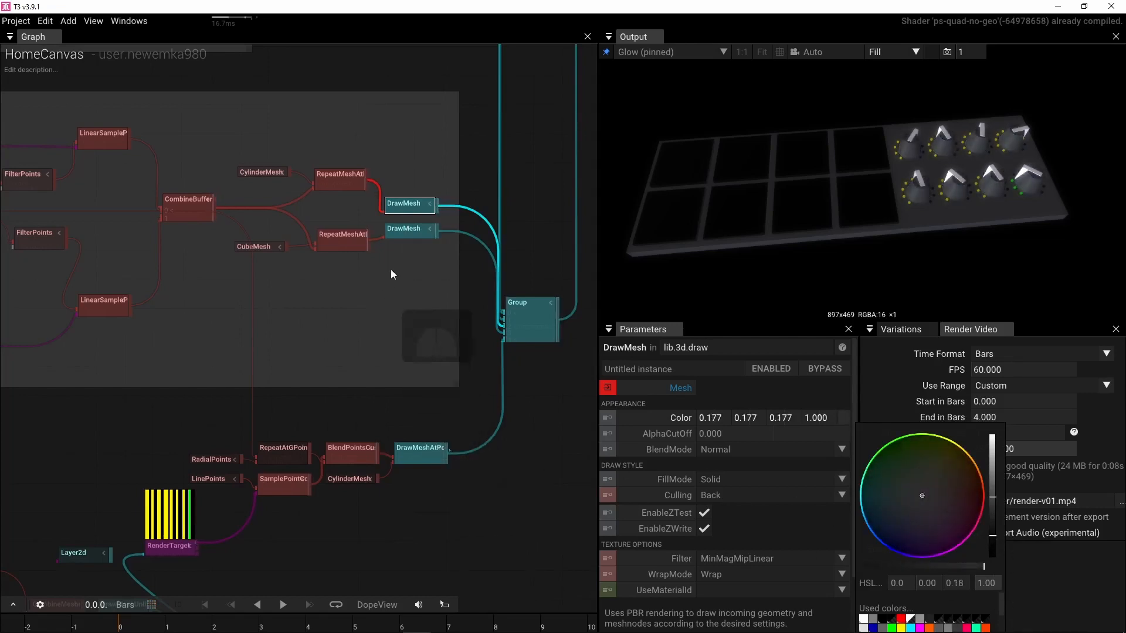
Step: Insert a SetMaterial operator between the knob cylinders' DrawMesh and the Group
scroll(429, 220, "up", 5)
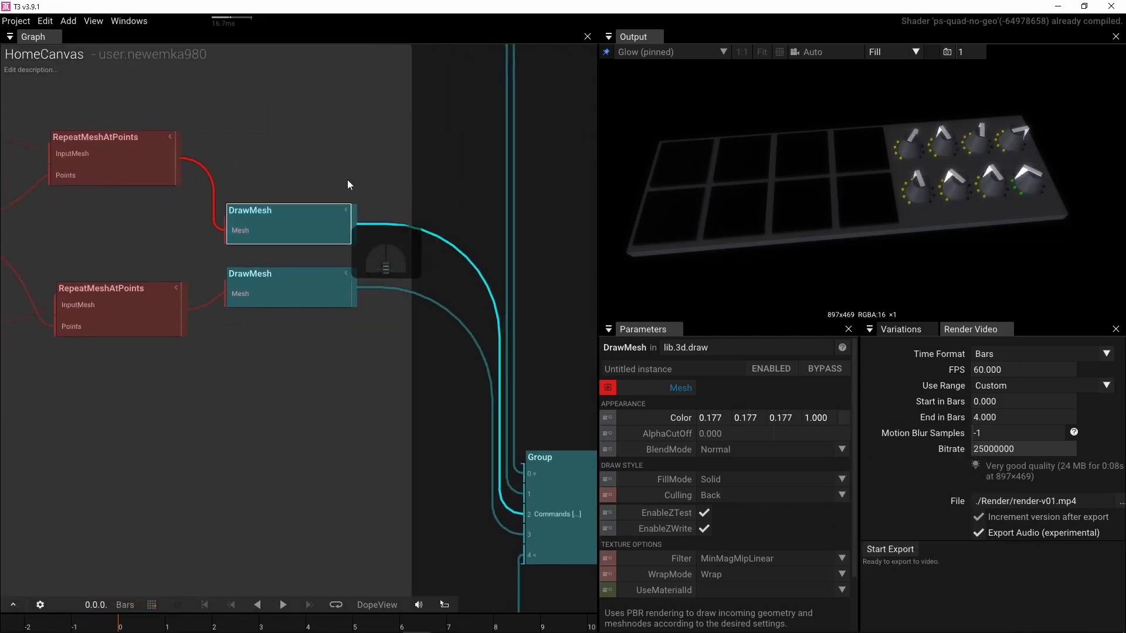
key("Tab")
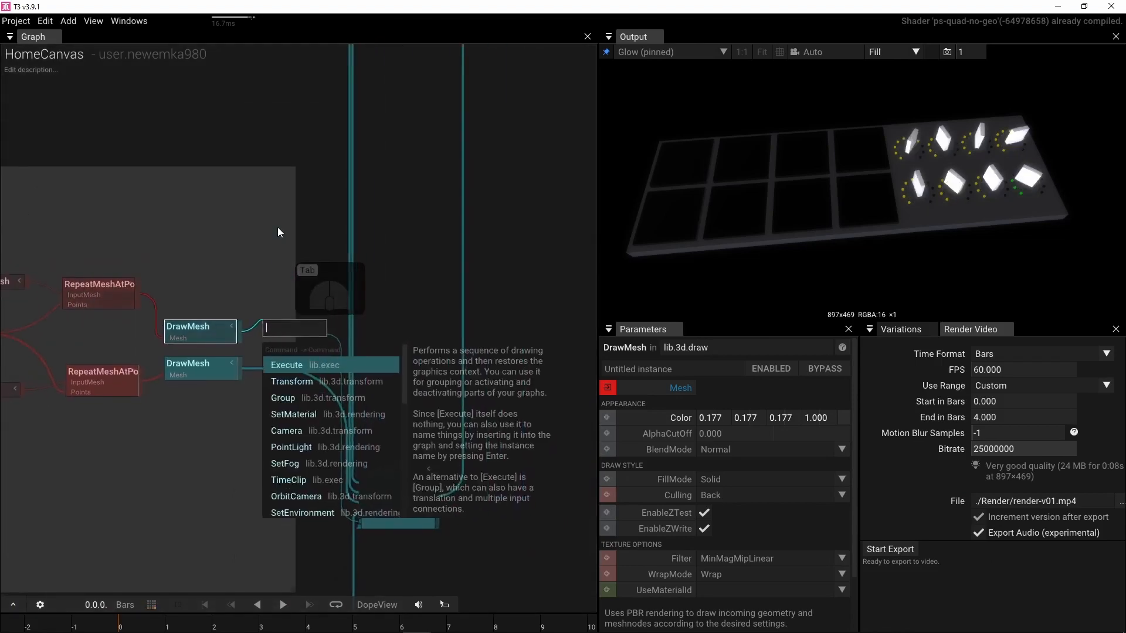
type("set")
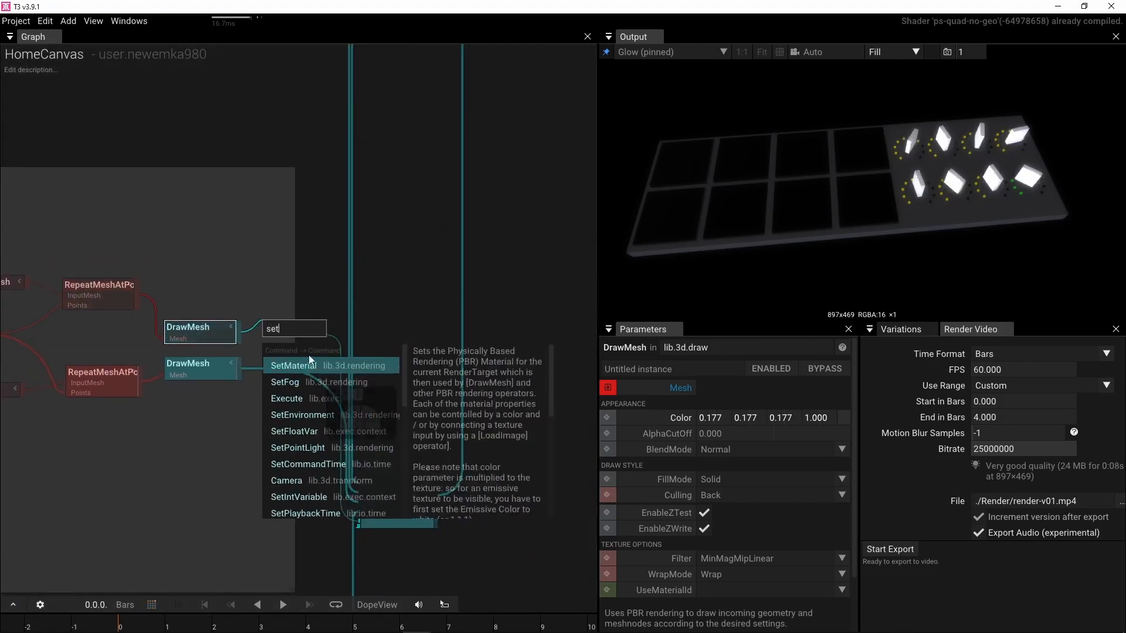
key("Return")
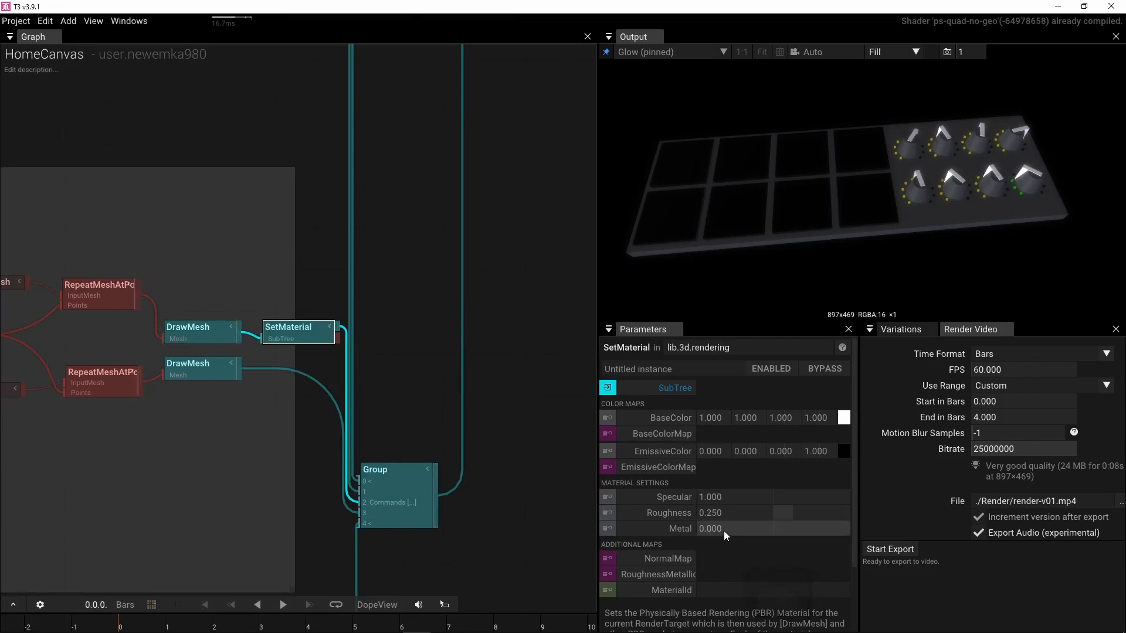
Step: Set the knob SetMaterial's Roughness to 0.100 and its Metal value to 0.610
left_click_drag(723, 529, 809, 533)
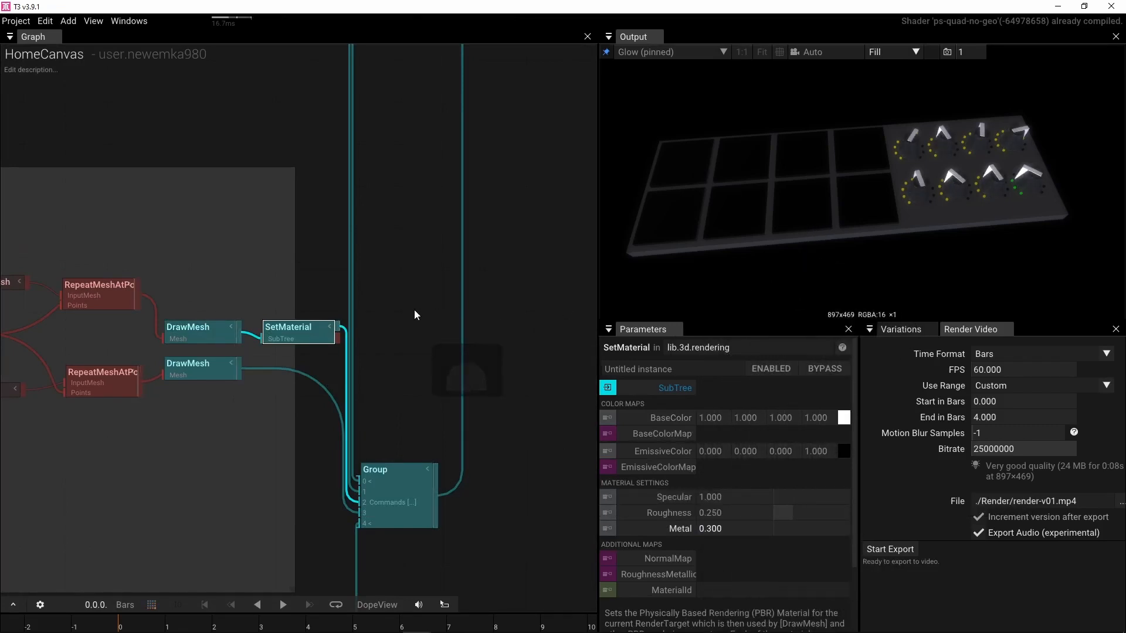
left_click_drag(752, 513, 750, 514)
key("BackSpace")
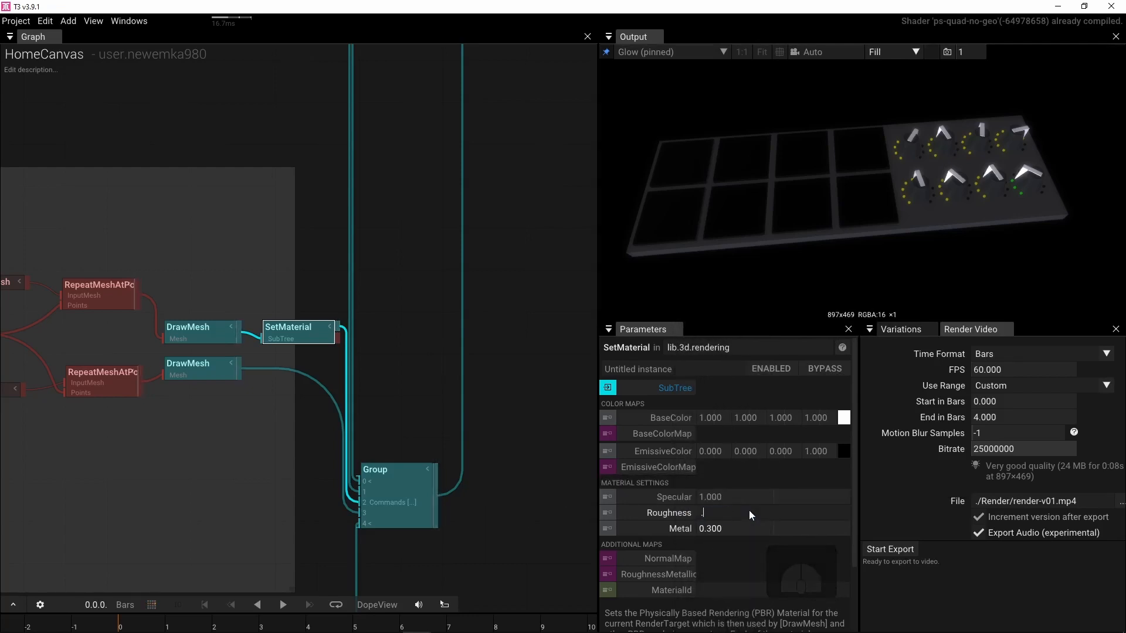
type(".1")
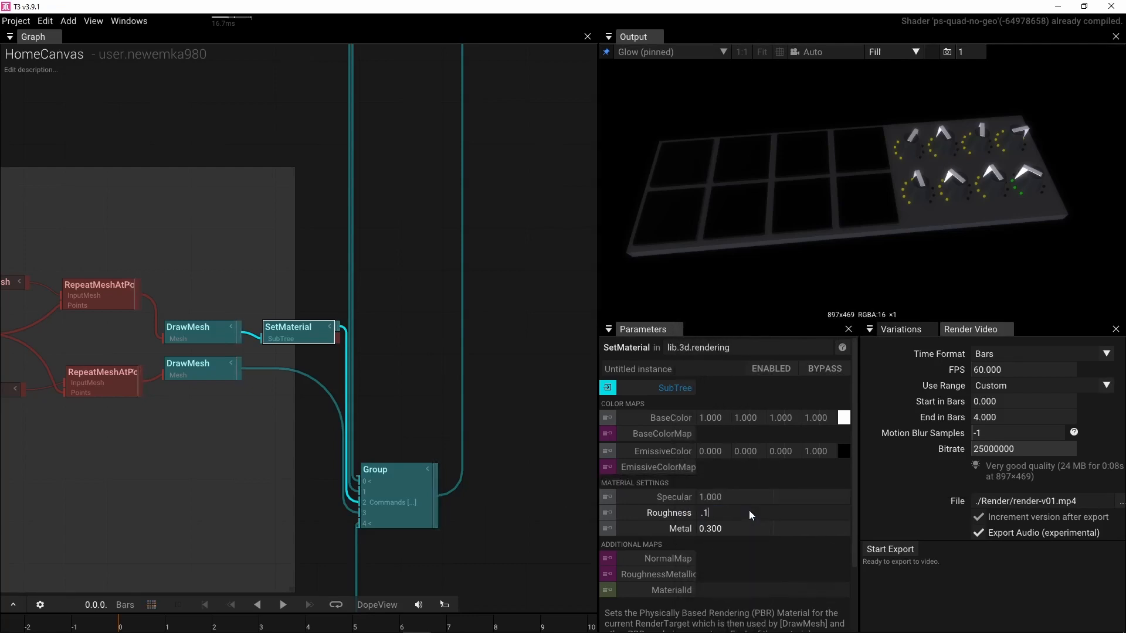
key("Return")
left_click_drag(707, 532, 811, 529)
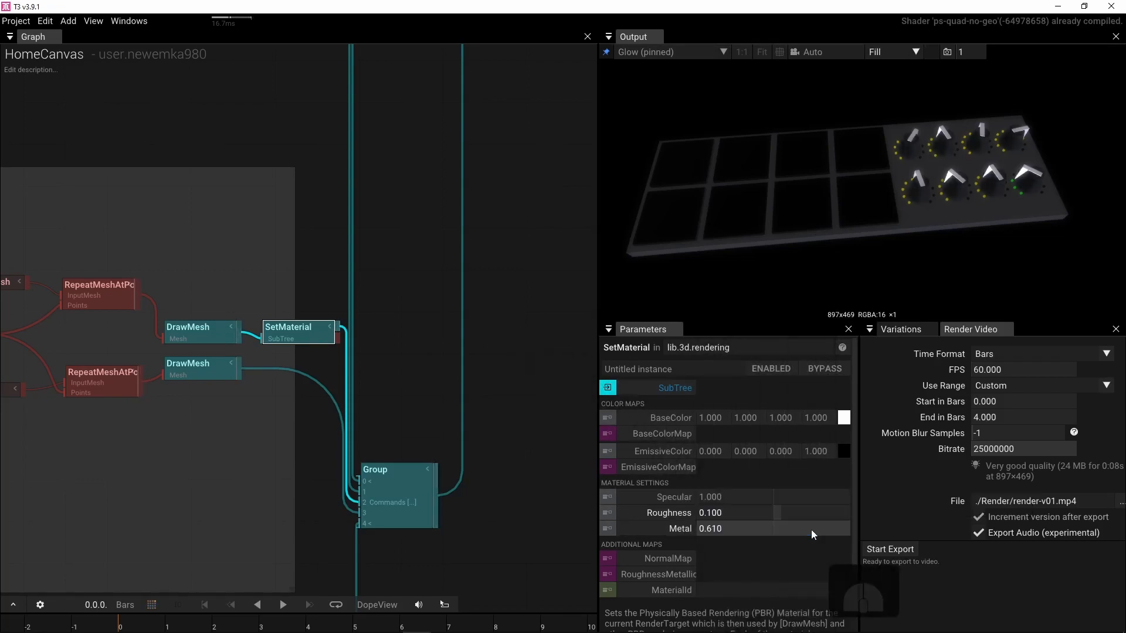
Step: Select the Camera operator and orbit it to a lower view of the controller, at about position -0.405, 1.456, 2.265
right_click_drag(443, 204, 311, 319)
scroll(440, 267, "down", 3)
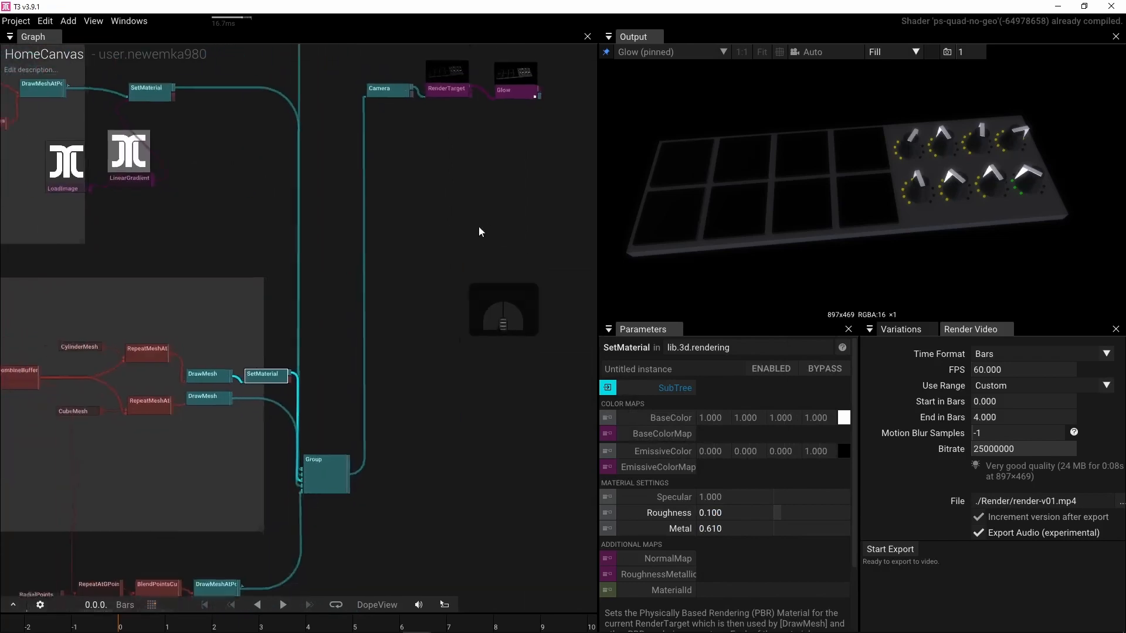
right_click_drag(479, 226, 460, 319)
left_click(375, 194)
left_click_drag(804, 231, 868, 242)
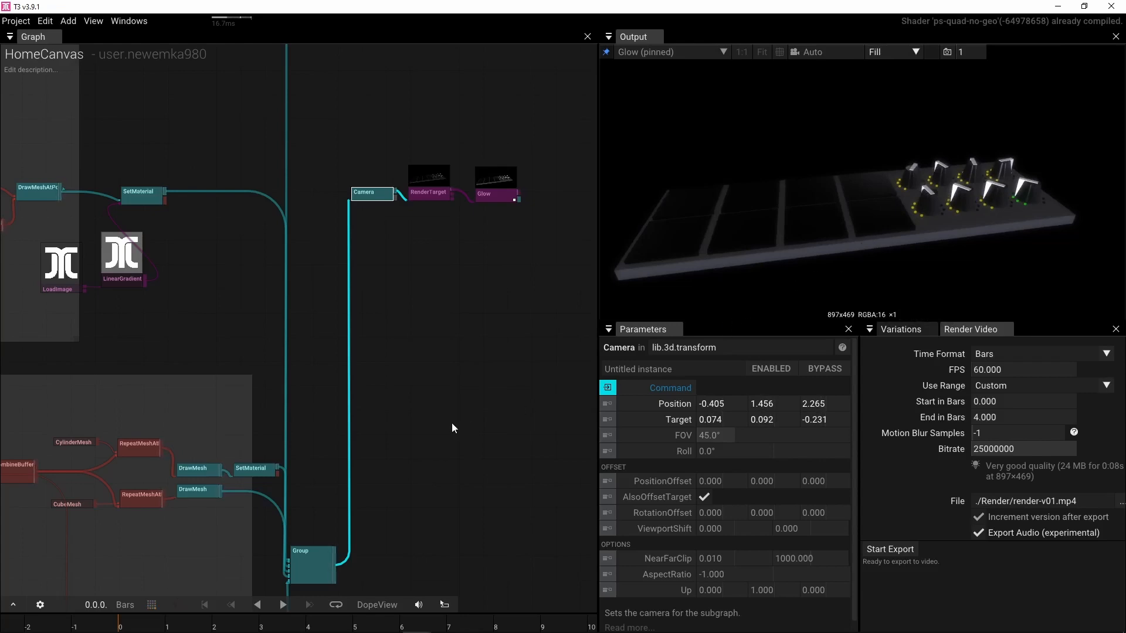
Step: Set the Color of the knob indicators' DrawMesh, fed by the CubeMesh, to a gray of 0.469, 0.469, 0.469
right_click_drag(451, 424, 504, 399)
right_click_drag(435, 270, 428, 365)
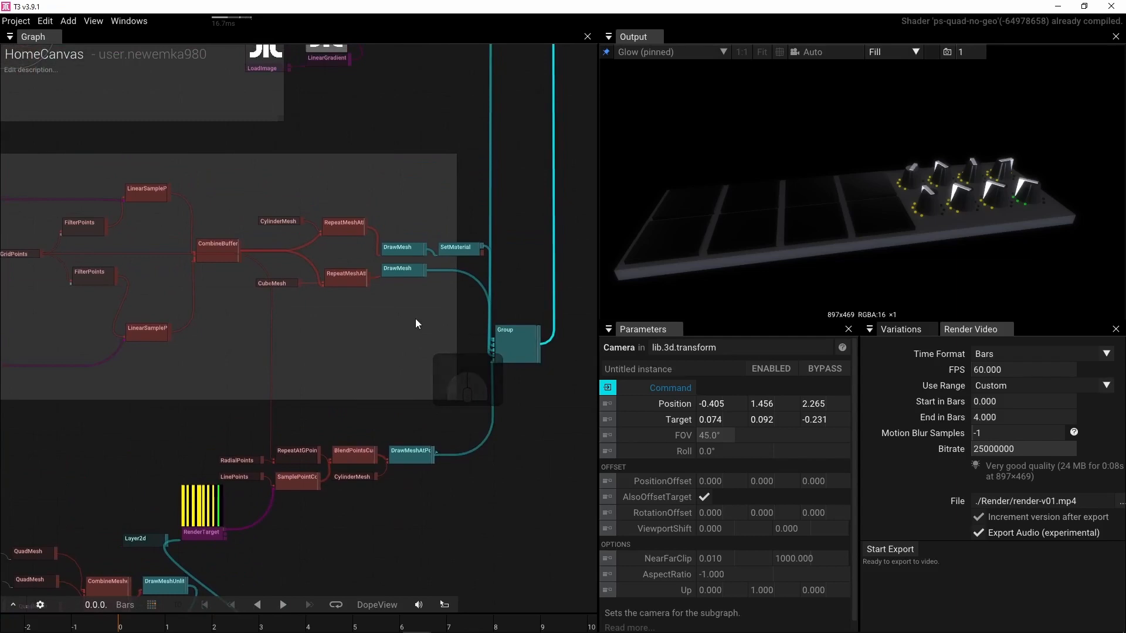
left_click(402, 270)
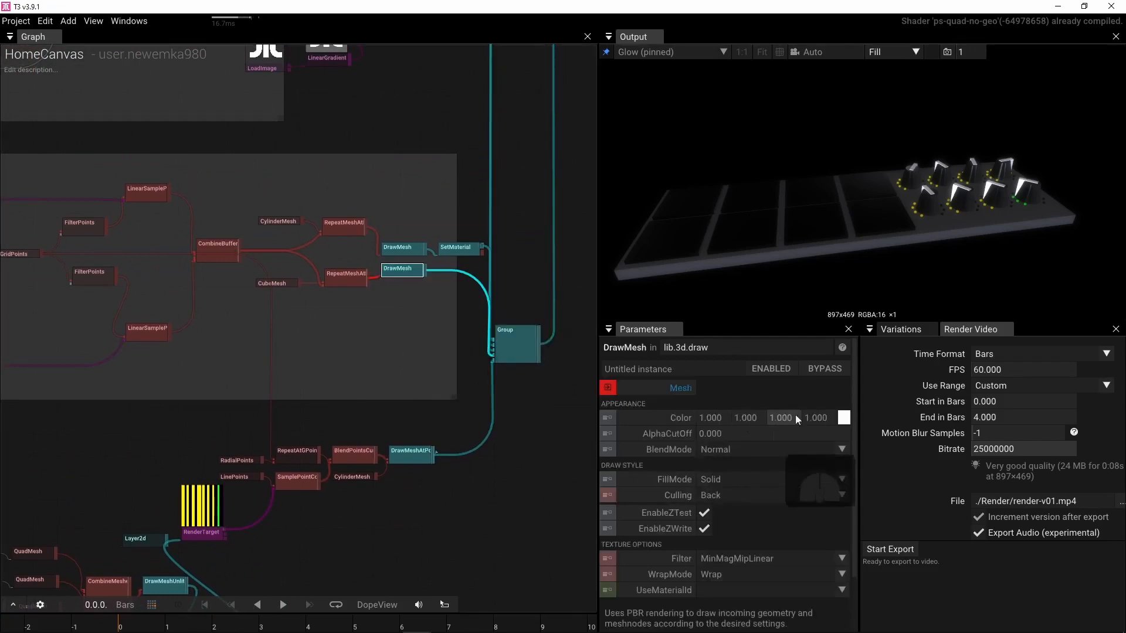
left_click(844, 418)
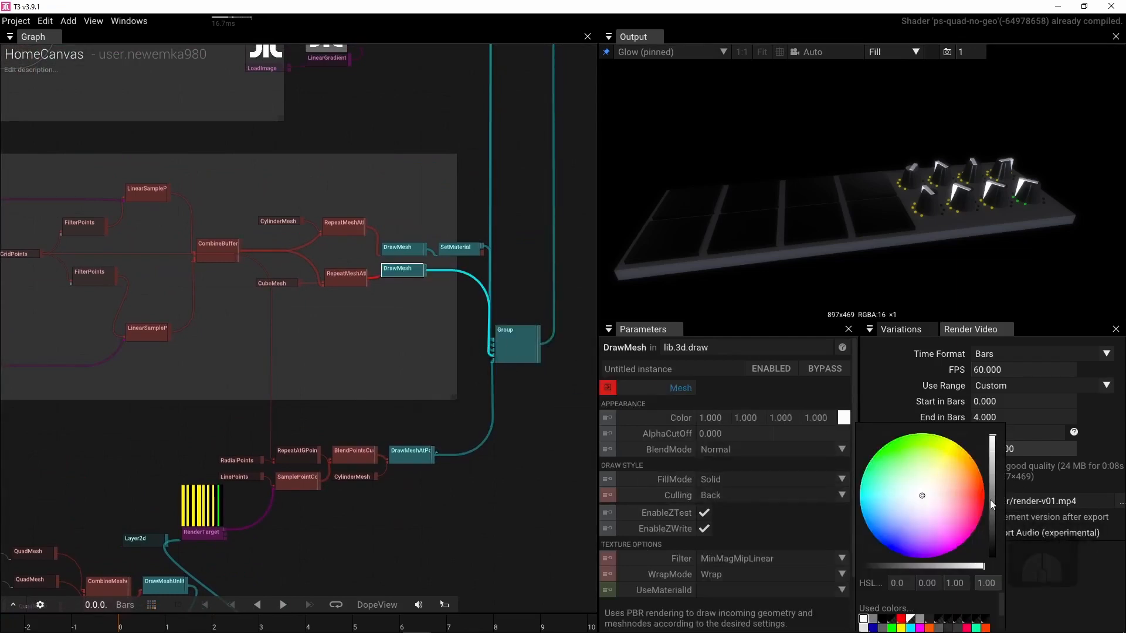
left_click(989, 499)
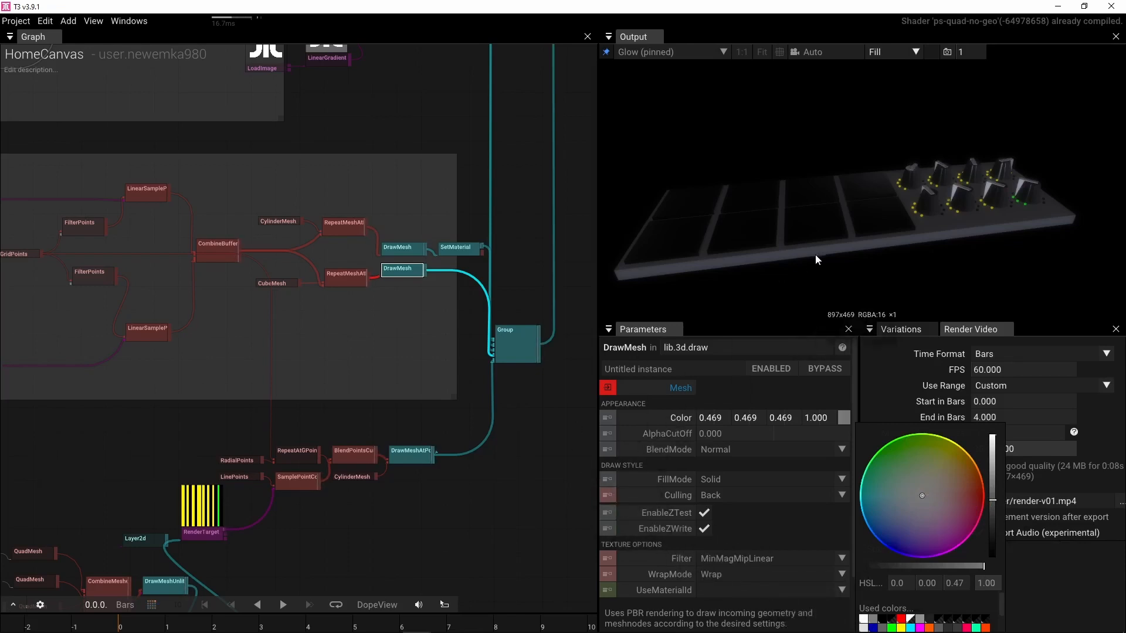
left_click(903, 258)
Step: Select the Camera operator and orbit it to the controller's knob side, at about position 1.337, 1.598, 1.881
right_click_drag(494, 222, 292, 251)
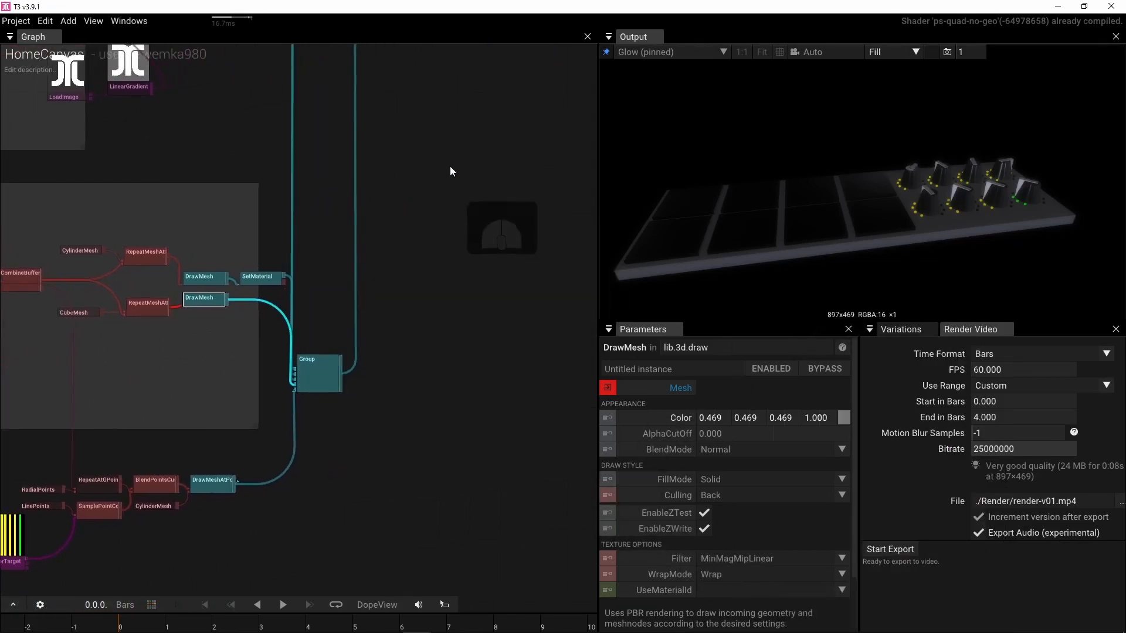
right_click_drag(449, 167, 466, 299)
left_click(404, 130)
left_click_drag(938, 182, 753, 220)
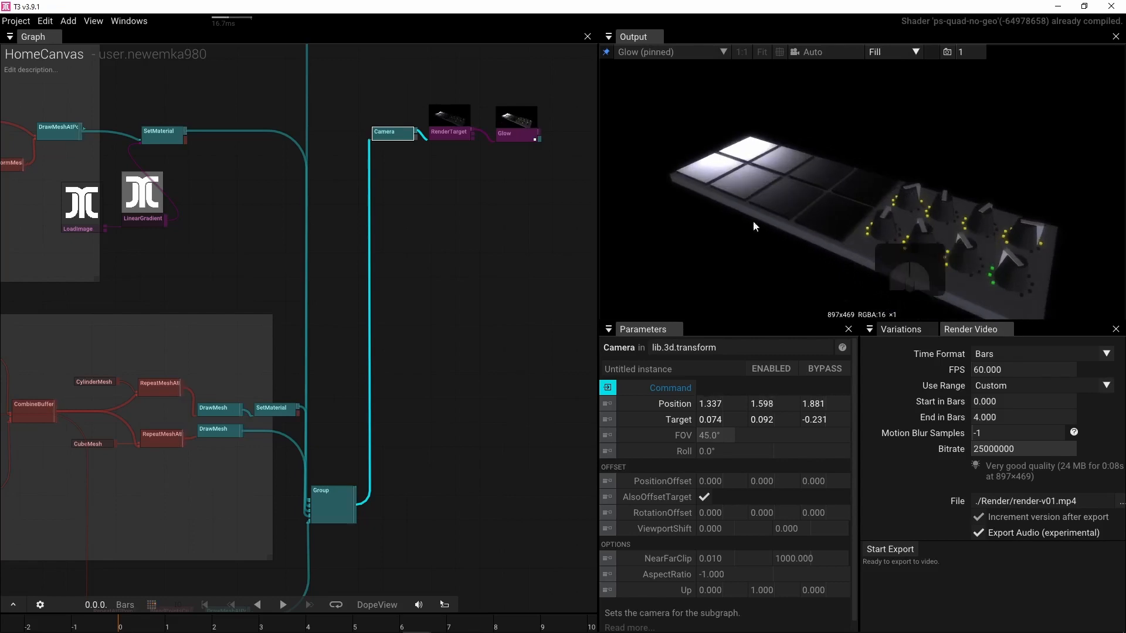
Step: Set the Roughness of the pads' SetMaterial operator to 0.560
right_click_drag(507, 269, 680, 283)
right_click_drag(453, 282, 530, 333)
right_click_drag(407, 314, 488, 323)
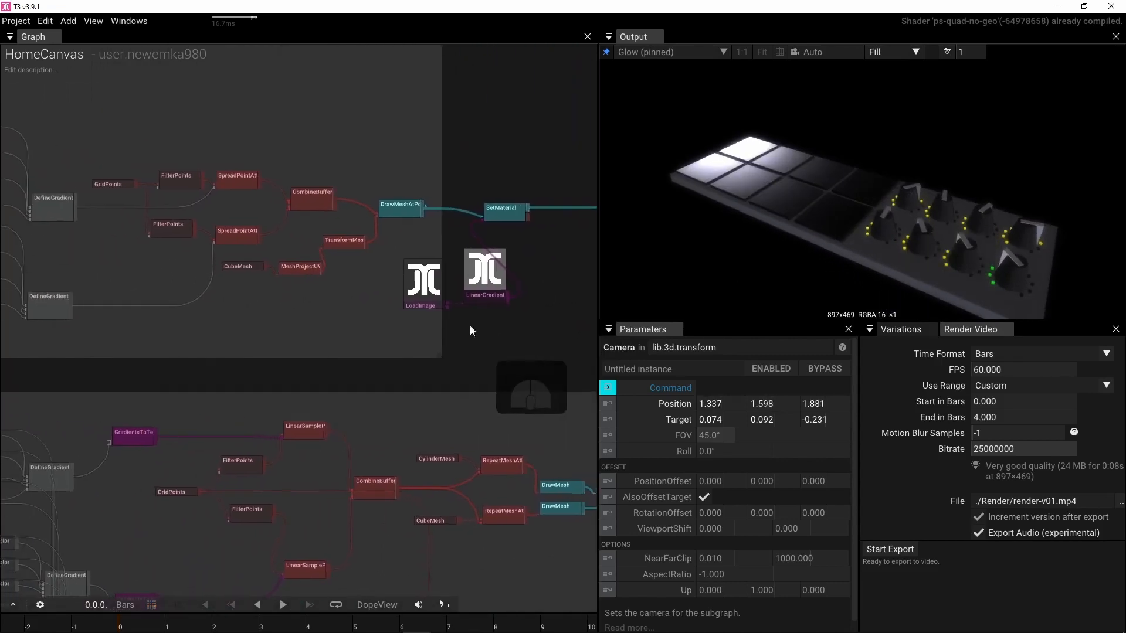
right_click_drag(543, 245, 533, 289)
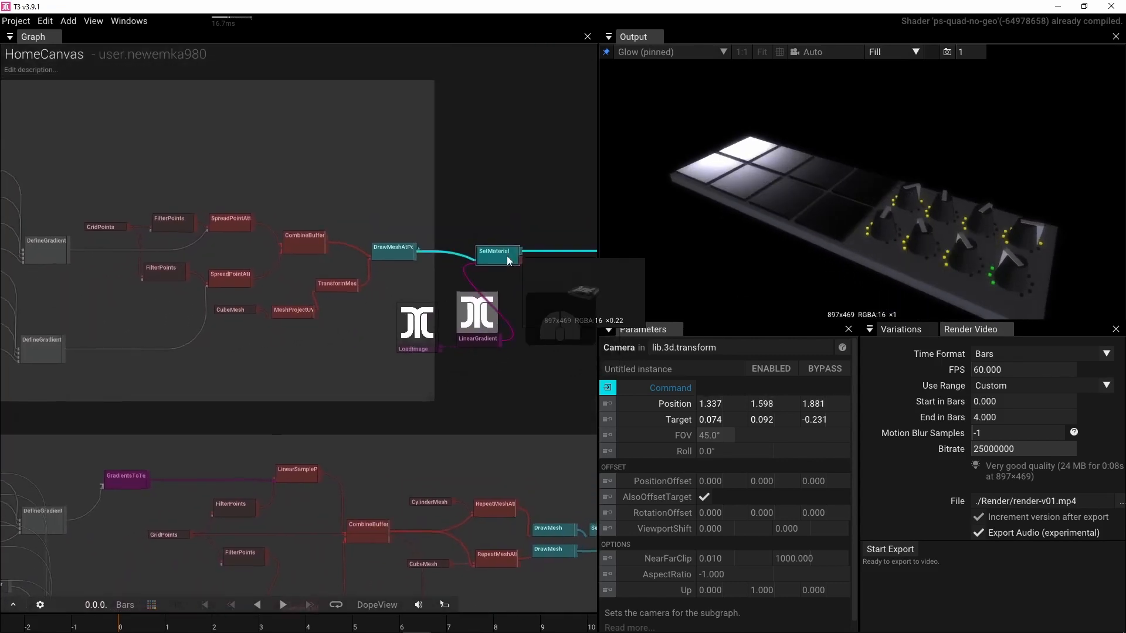
left_click(496, 256)
left_click_drag(737, 512, 785, 513)
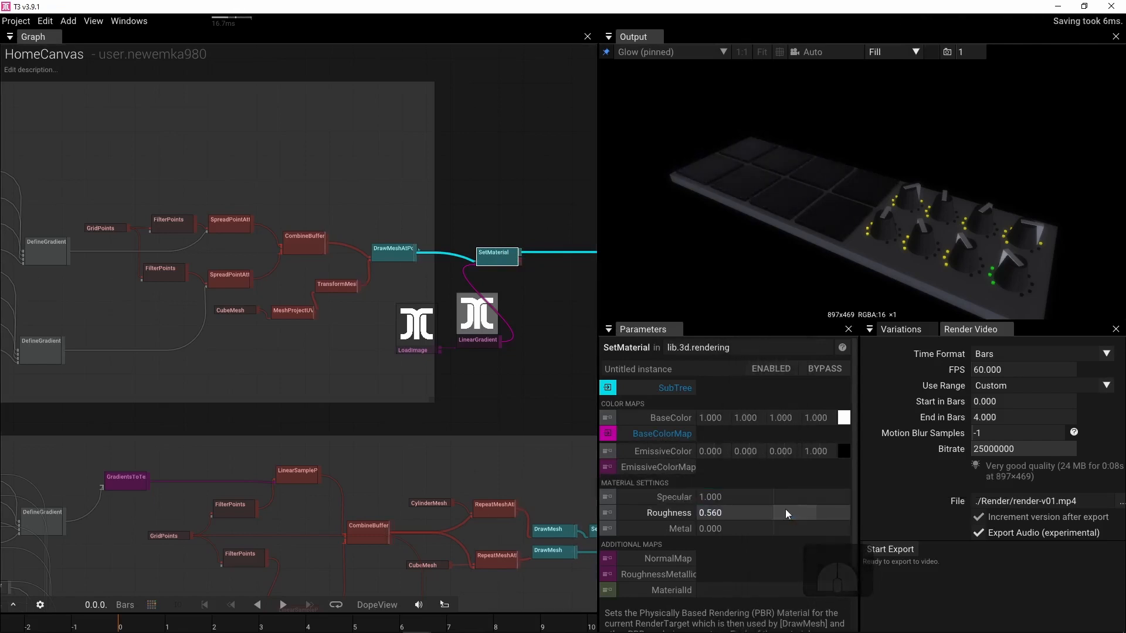
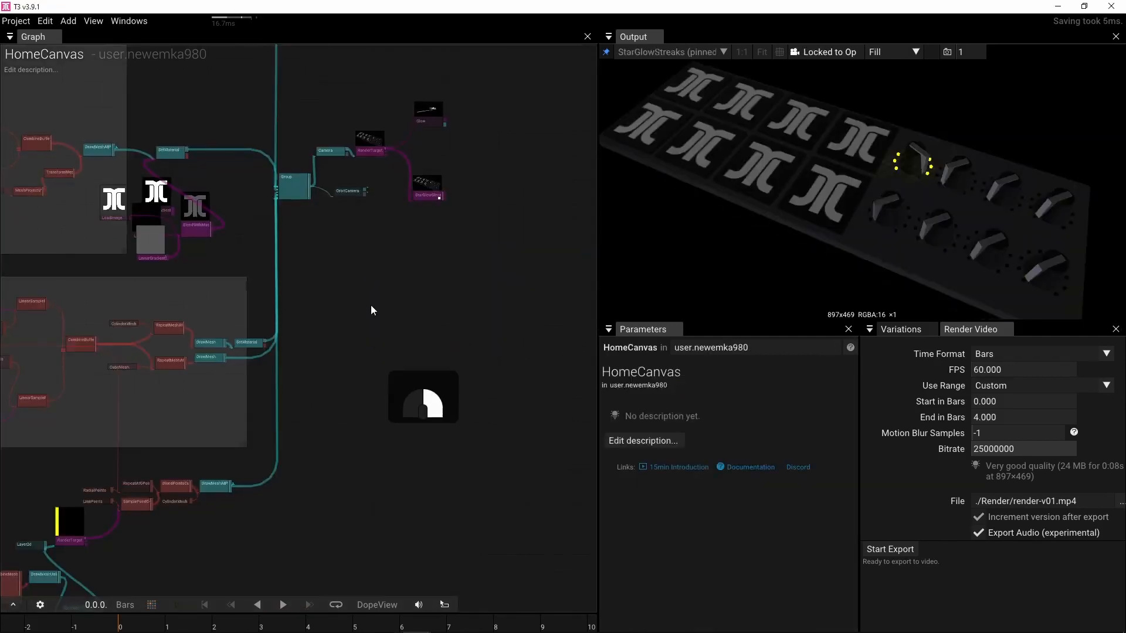
scroll(371, 305, "down", 5)
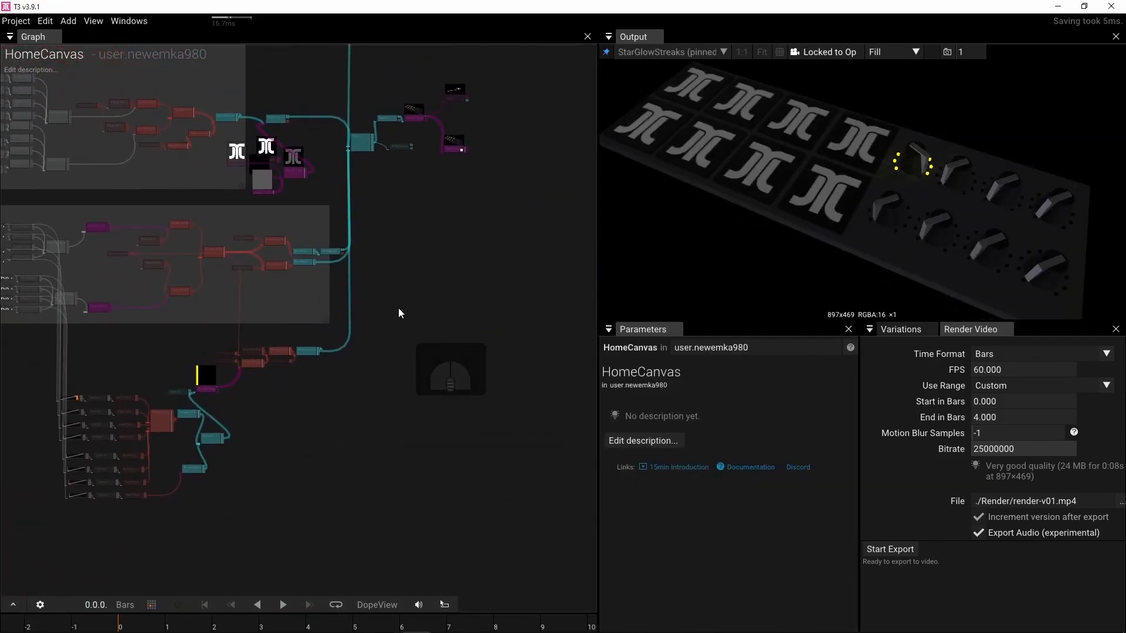
right_click_drag(395, 293, 401, 333)
scroll(399, 332, "up", 5)
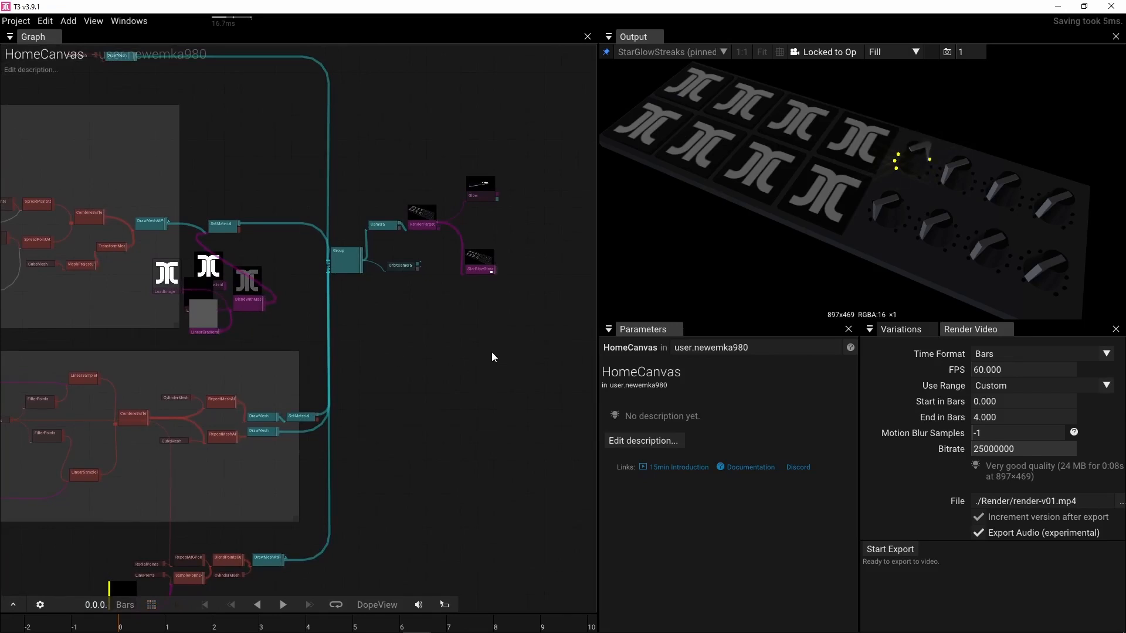
Step: Add a TextSprites operator in the empty graph area below the pad and knob groups
middle_click_drag(397, 375, 441, 215)
scroll(441, 212, "down", 2)
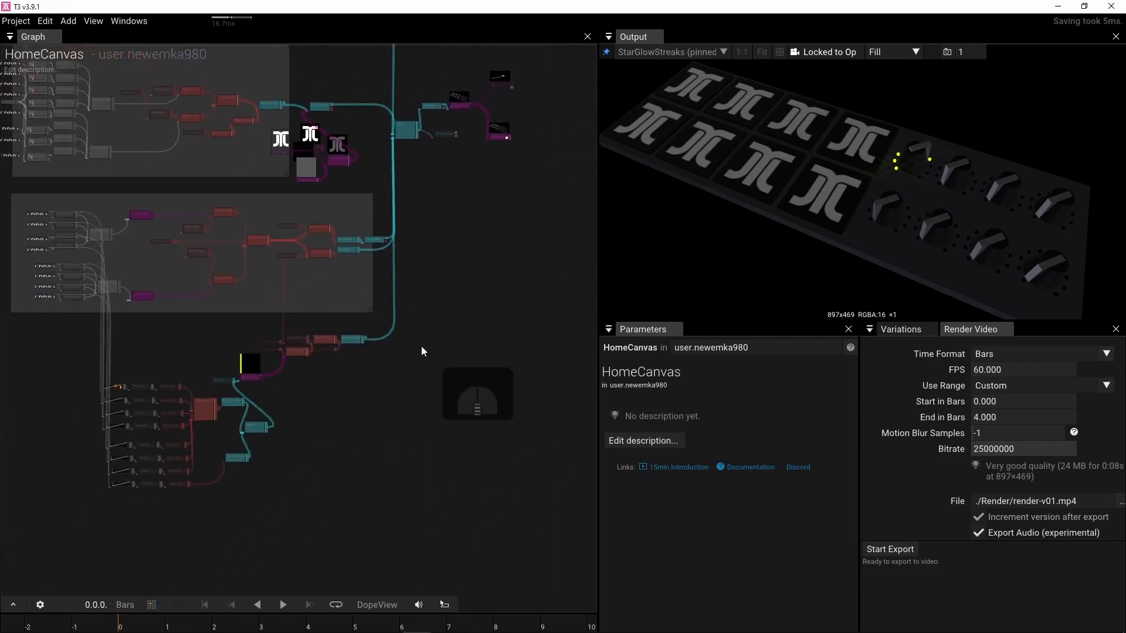
right_click_drag(352, 415, 408, 373)
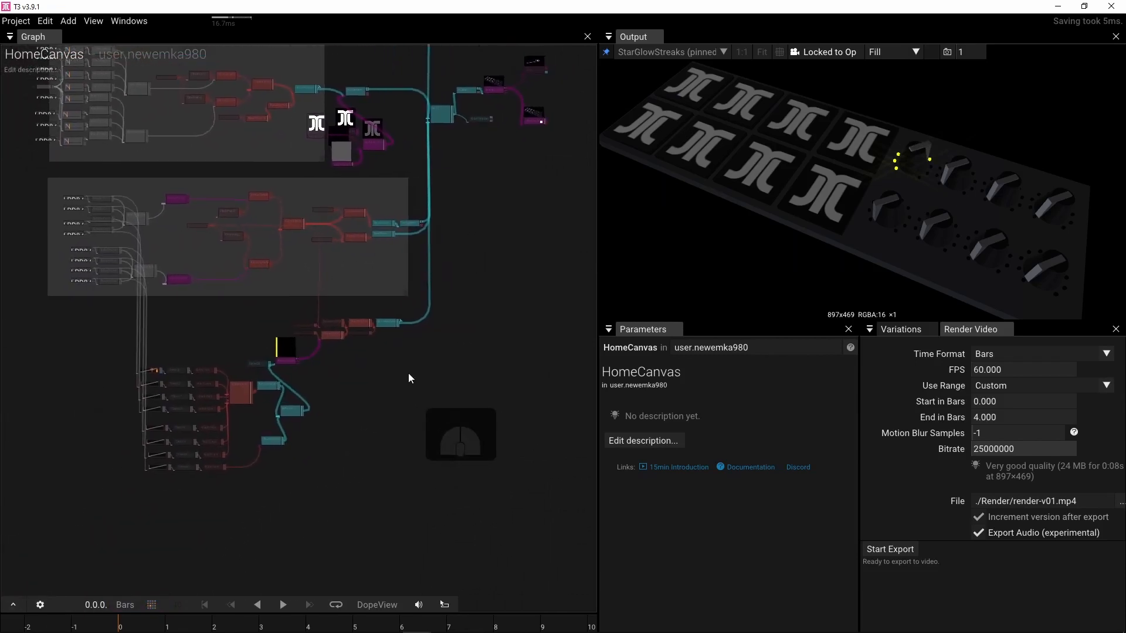
double_click(408, 373)
type("spre")
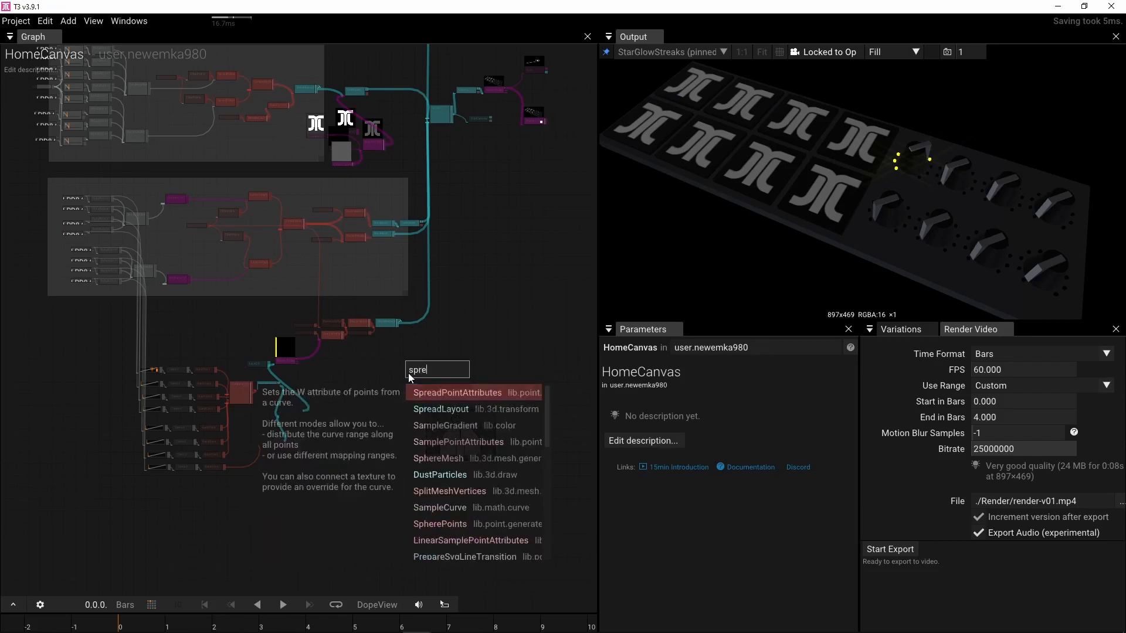
key("BackSpace")
type("it")
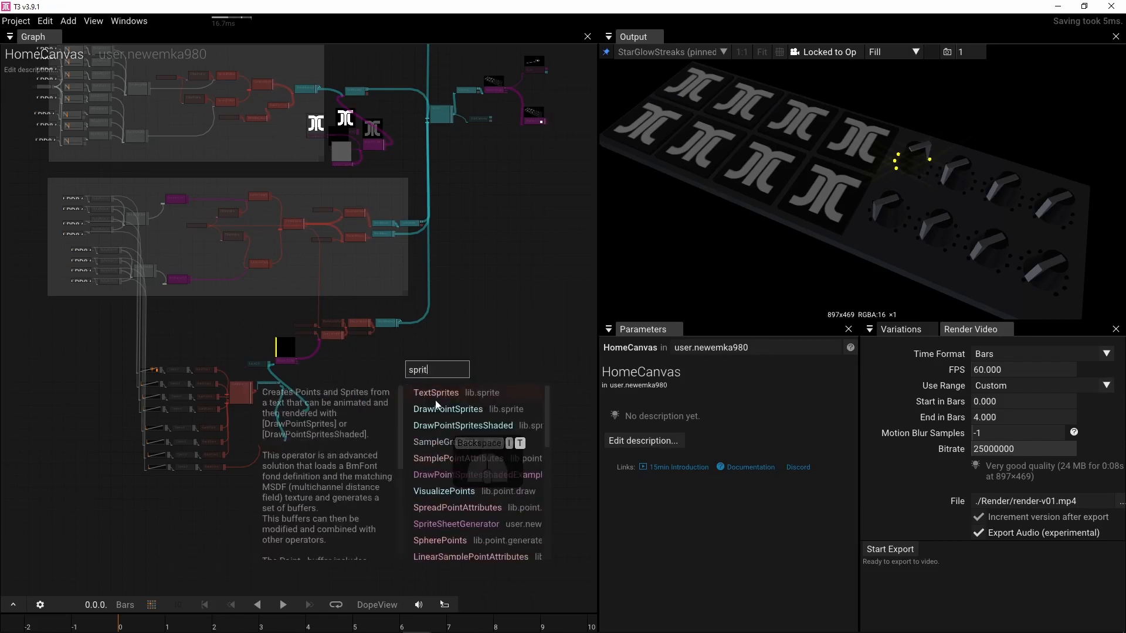
left_click(445, 392)
key("f")
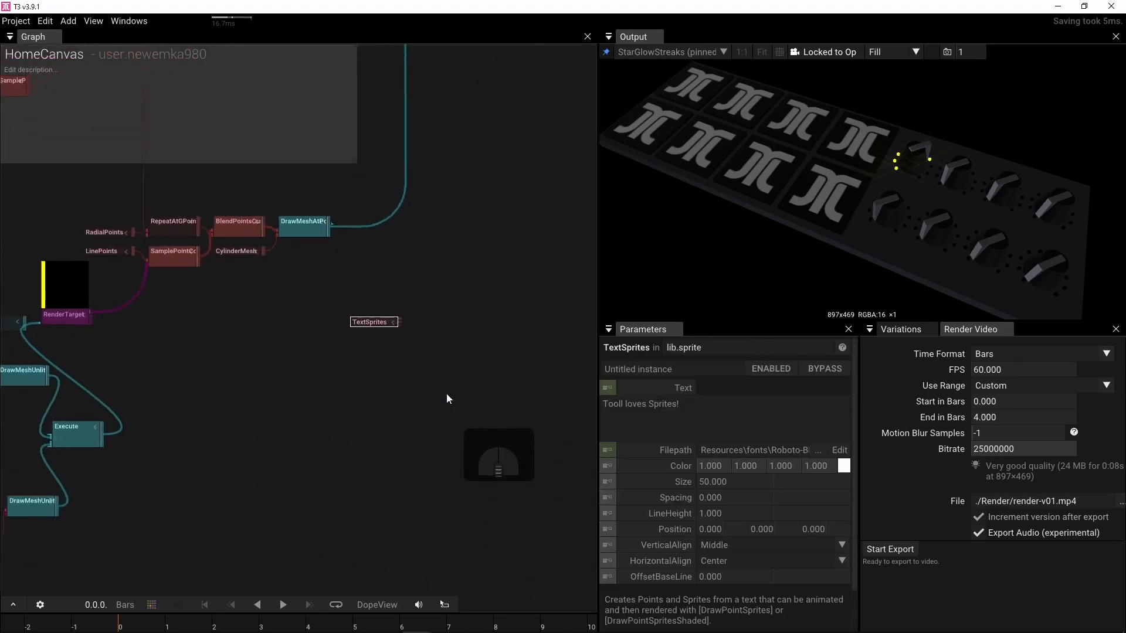
Step: Add a DrawPointSprites operator beside the TextSprites operator
middle_click_drag(441, 327, 353, 398)
right_click_drag(327, 319, 321, 343)
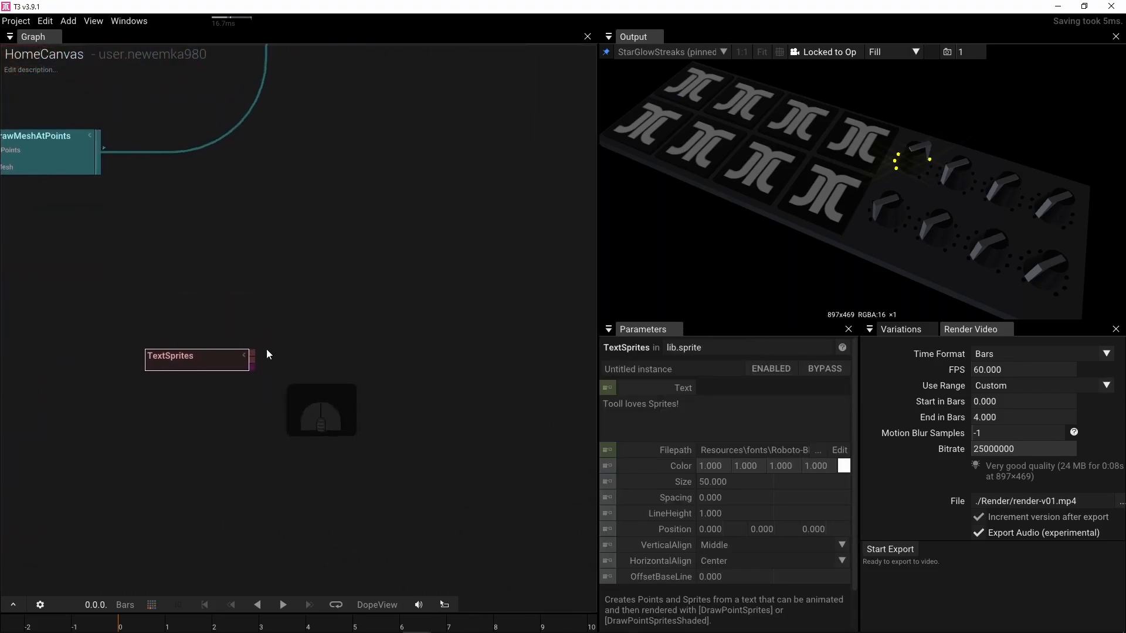
left_click(295, 352)
key("Tab")
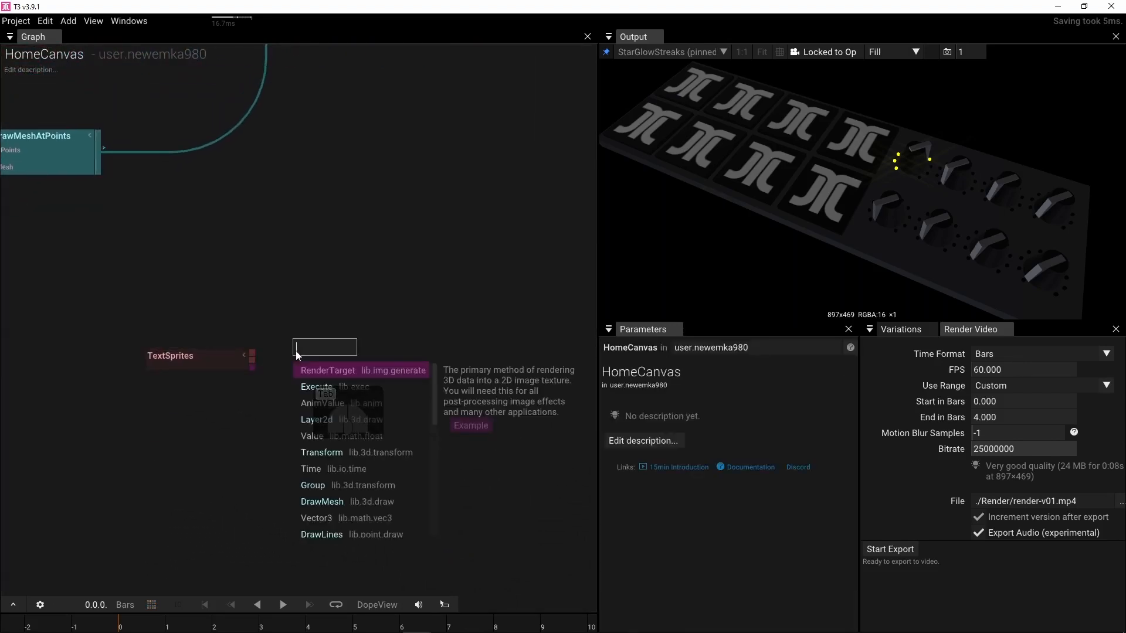
type("dra")
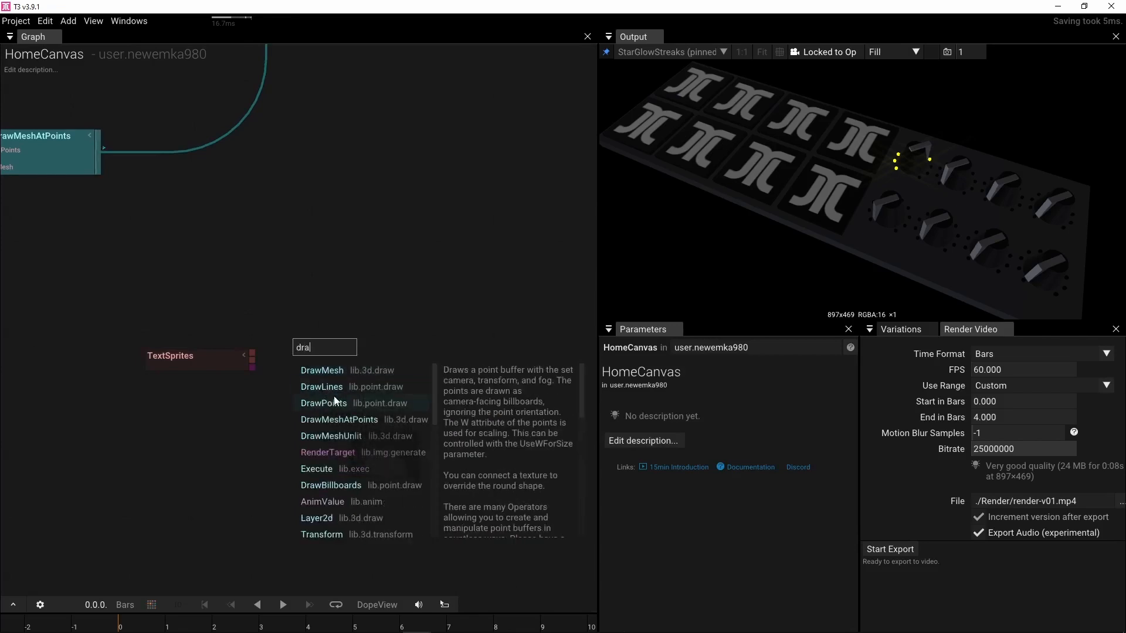
type("wsp")
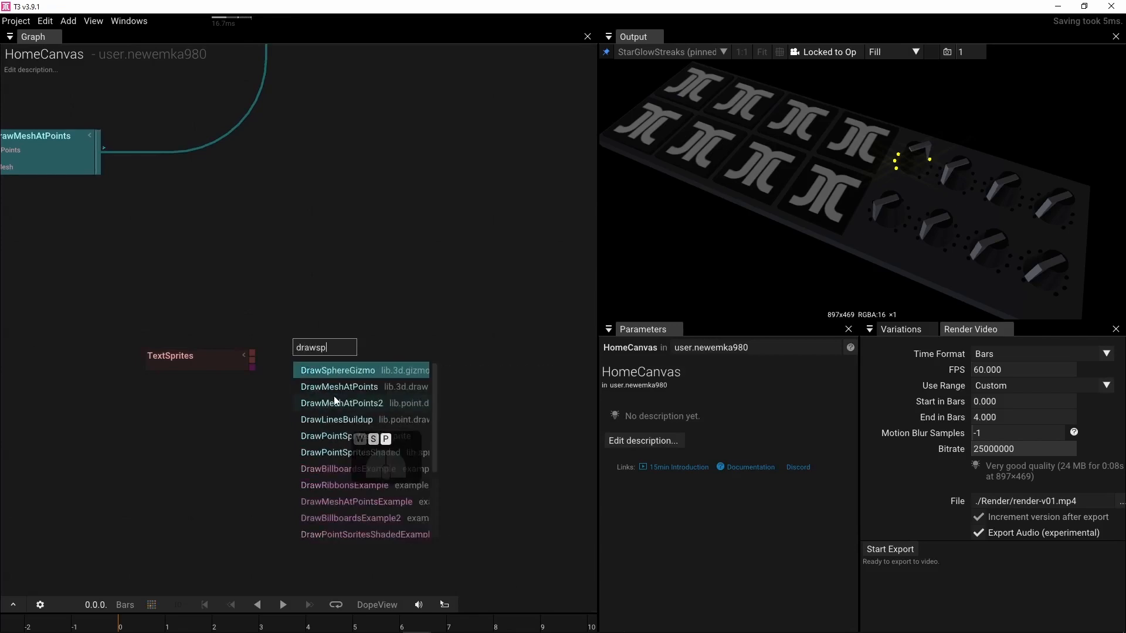
left_click(343, 439)
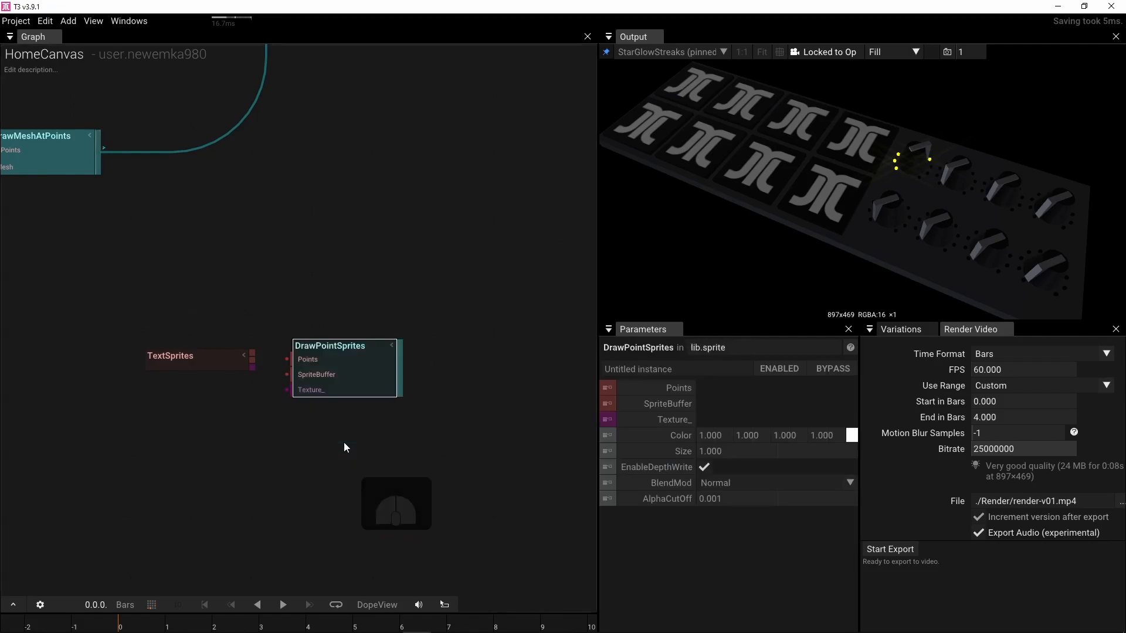
Step: Connect the three TextSprites outputs to the Points, SpriteBuffer and Texture_ inputs of DrawPointSprites
left_click_drag(185, 368, 81, 391)
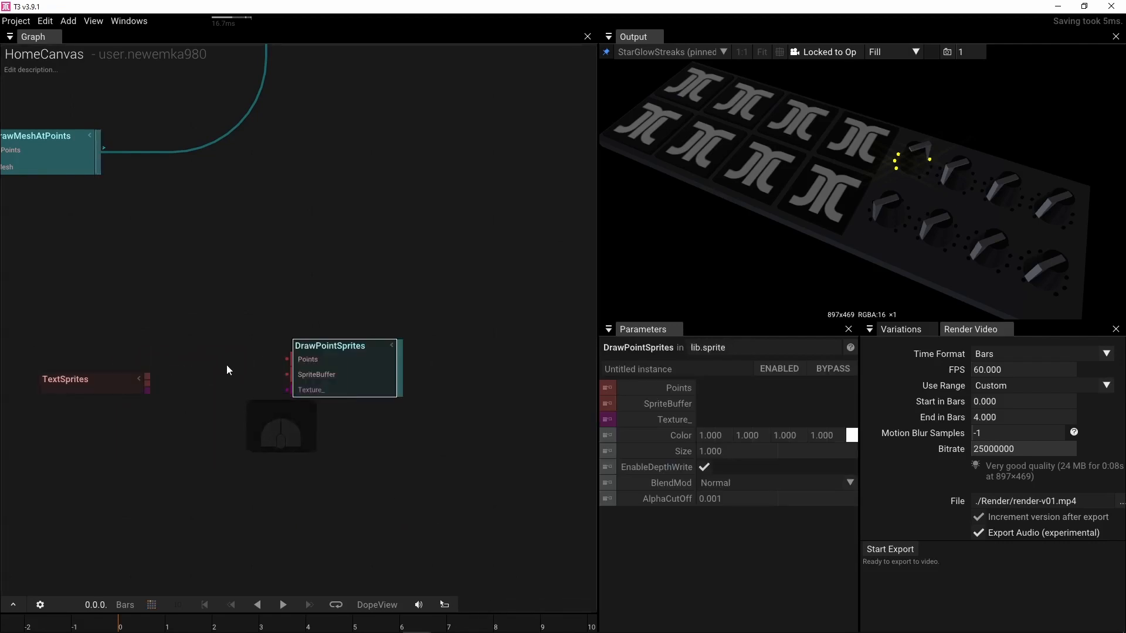
left_click_drag(148, 381, 287, 359)
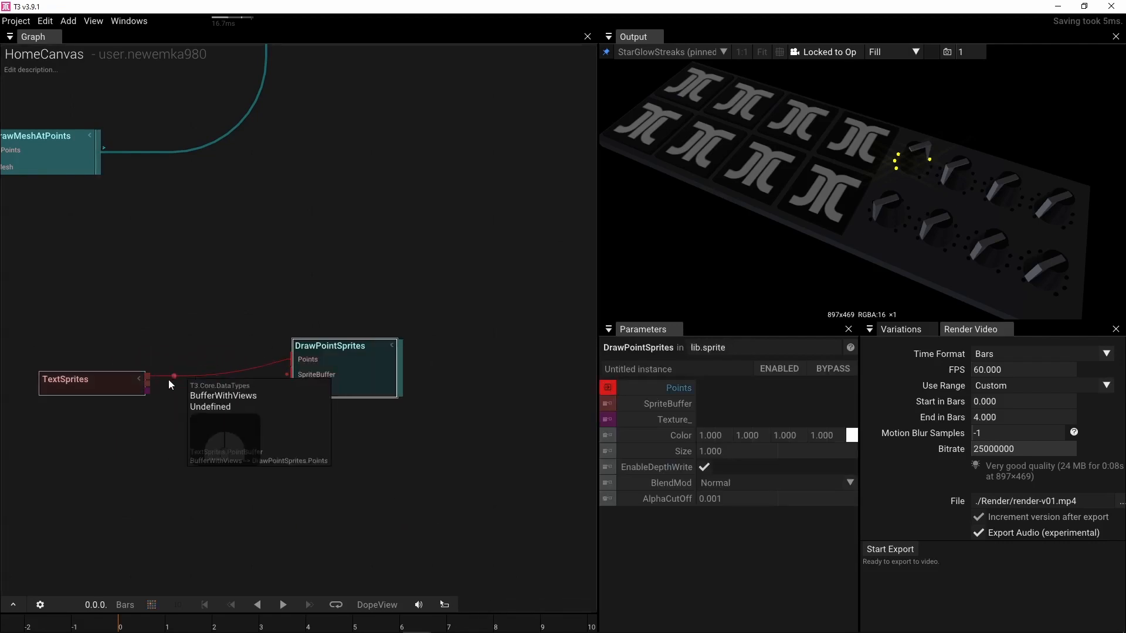
left_click_drag(147, 376, 287, 375)
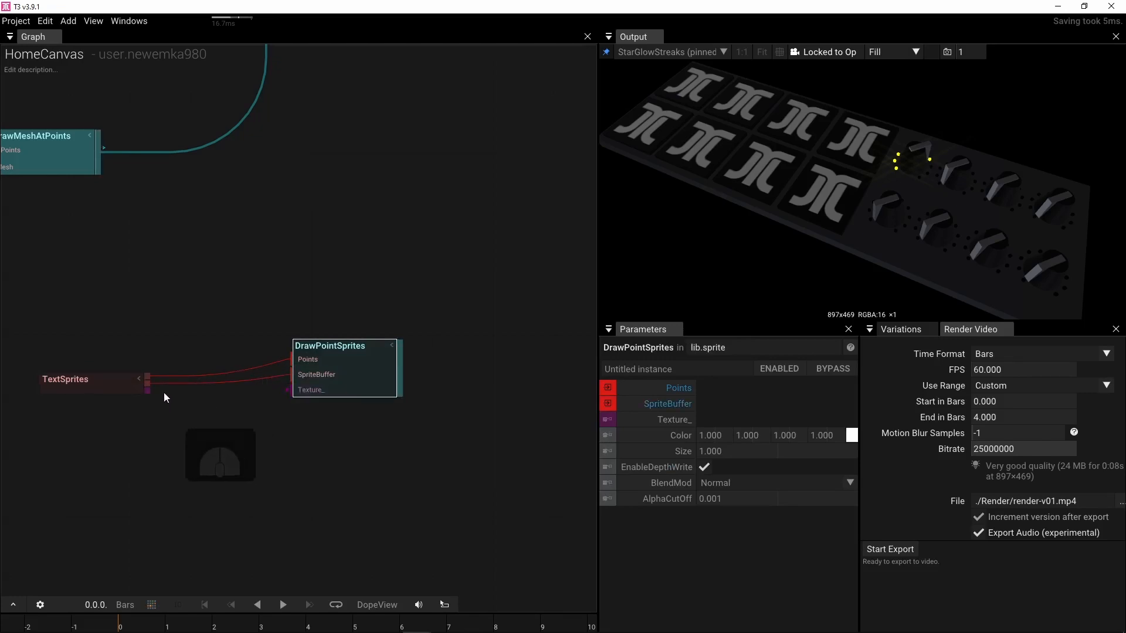
left_click_drag(148, 392, 287, 391)
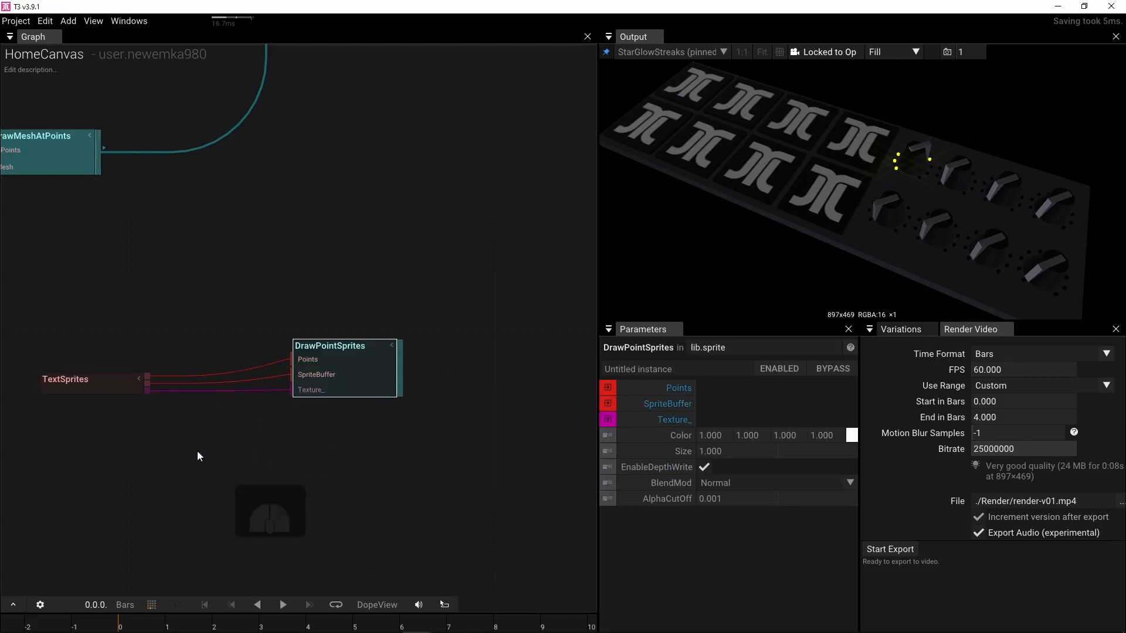
Step: Space out the TextSprites and DrawPointSprites operators and pin DrawPointSprites to the output view
left_click_drag(362, 390, 363, 416)
right_click_drag(259, 305, 367, 285)
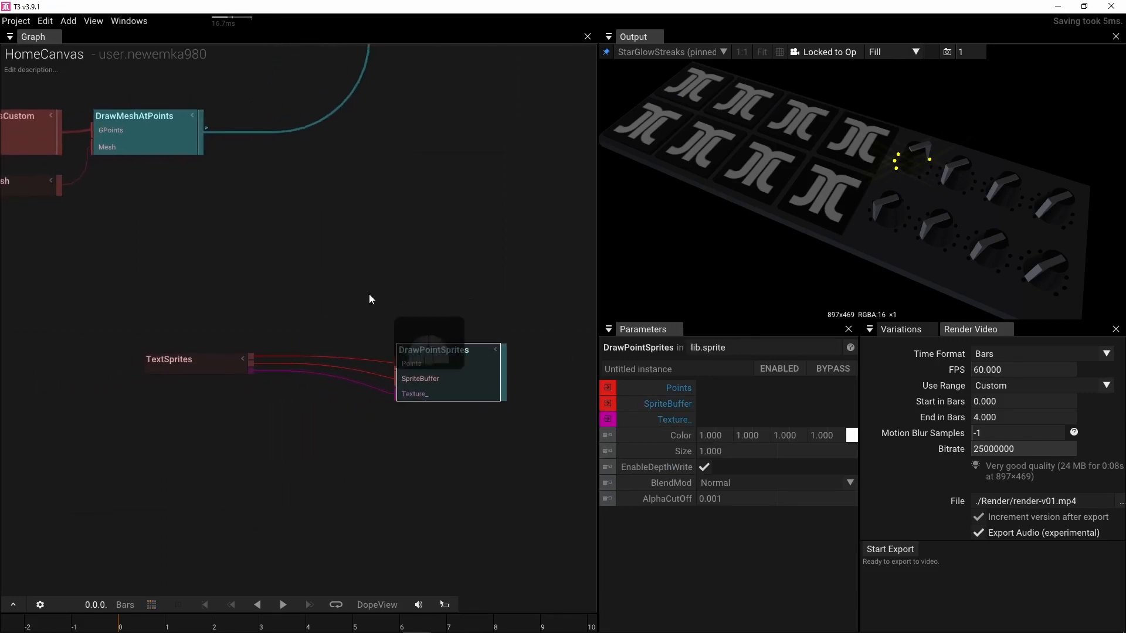
right_click_drag(445, 319, 430, 311)
left_click_drag(198, 350, 146, 361)
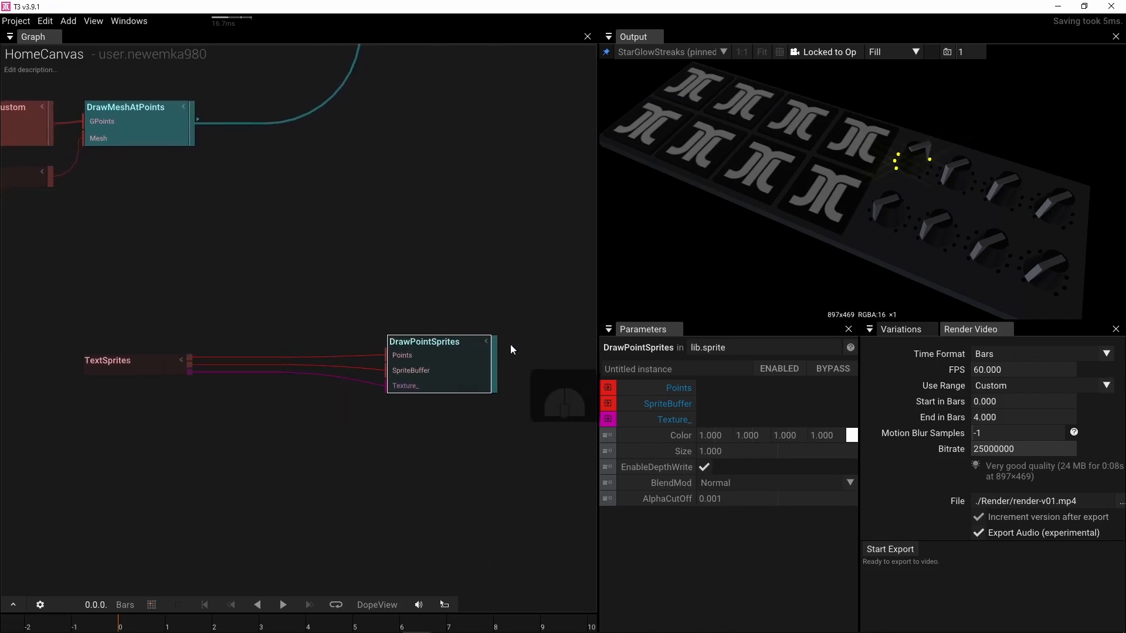
left_click_drag(434, 352, 398, 362)
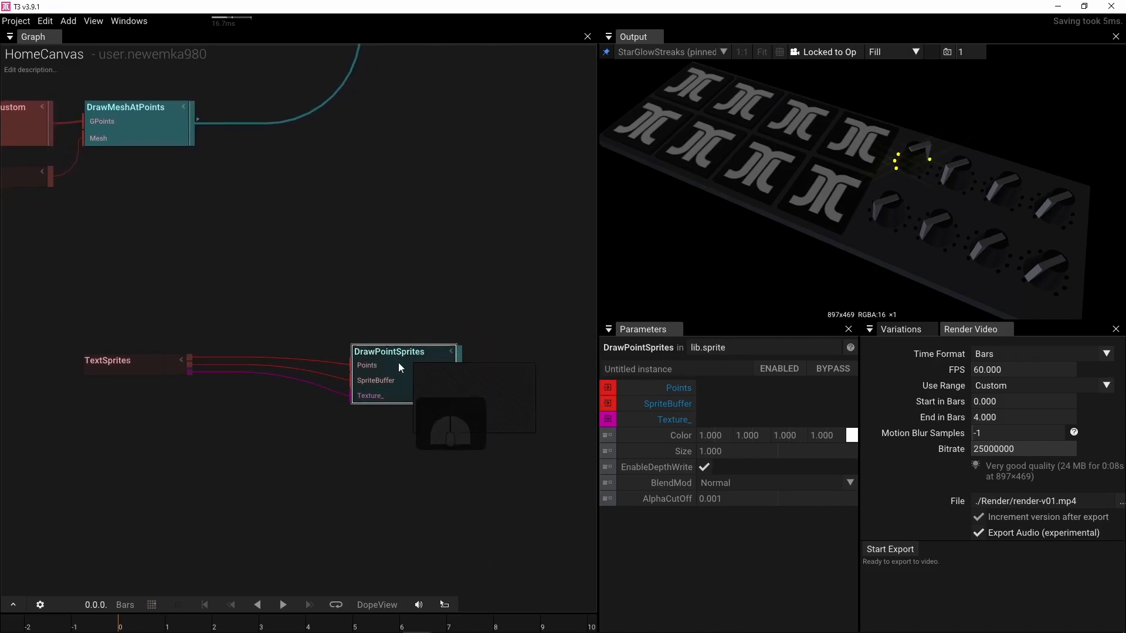
left_click(607, 51)
right_click_drag(313, 275, 330, 276)
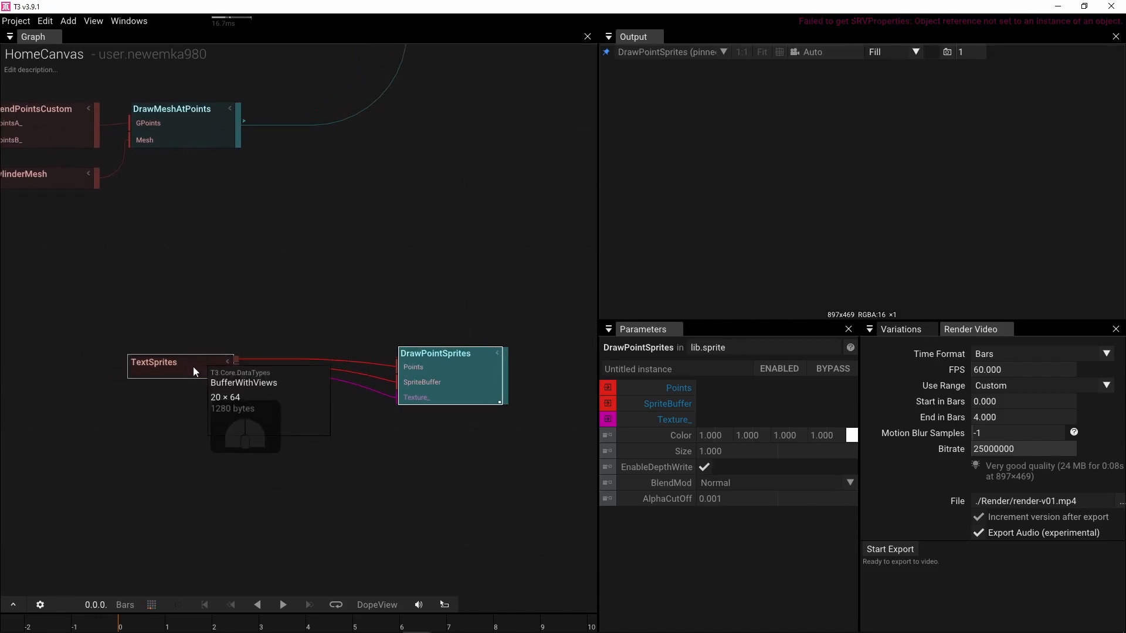
Step: Add a CombineBuffers operator and route the TextSprites points through it into the Points input of DrawPointSprites
left_click_drag(193, 367, 129, 365)
double_click(209, 302)
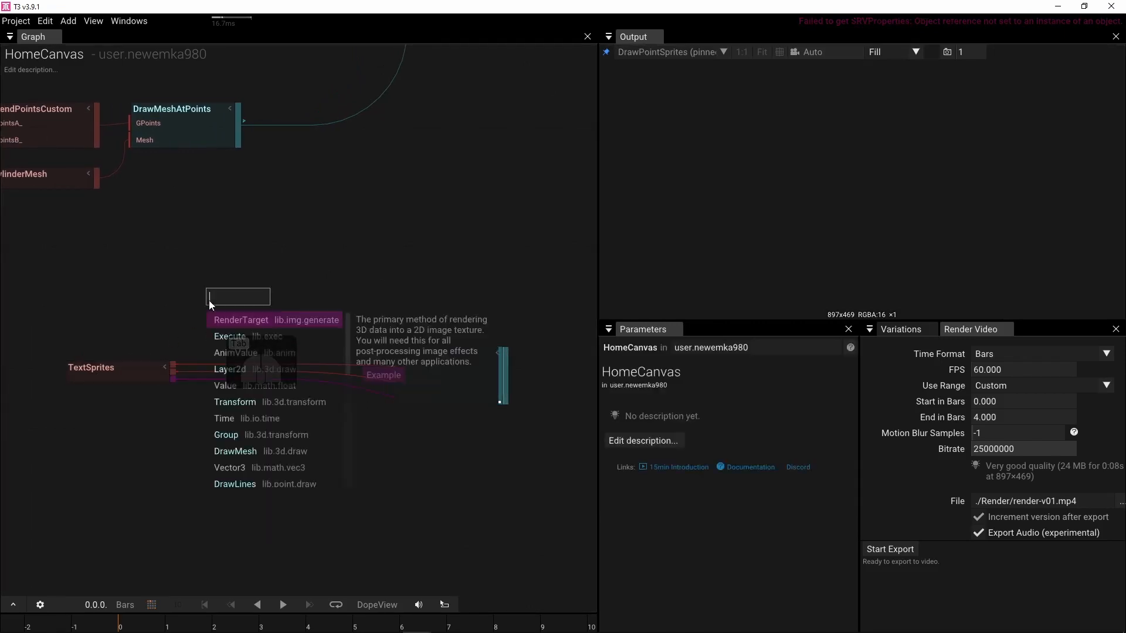
type("comb")
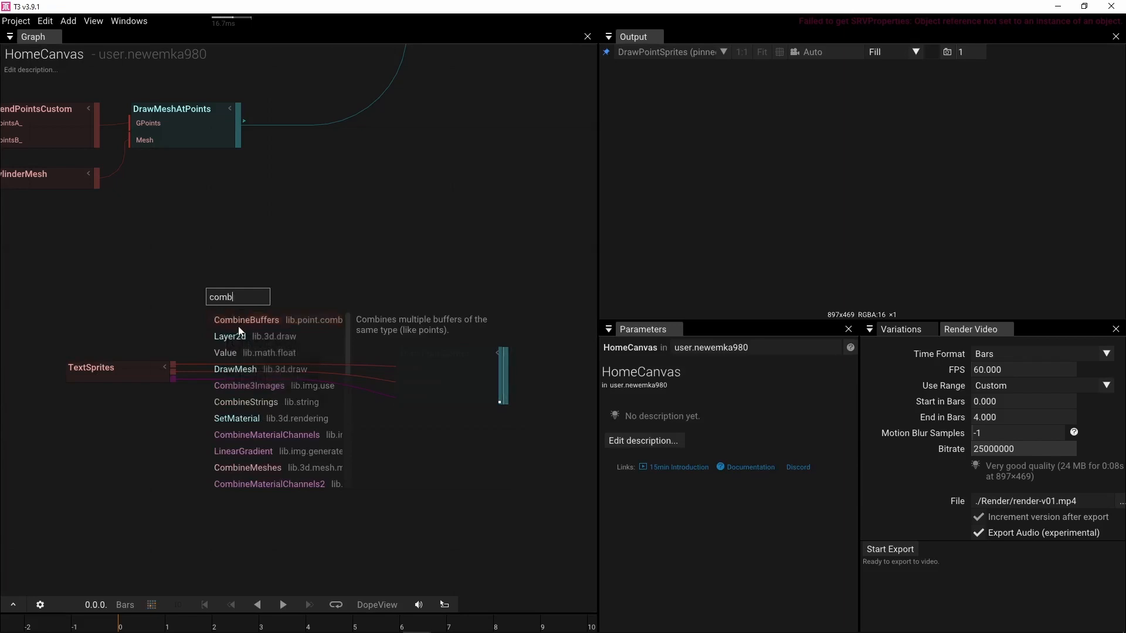
key("Return")
left_click_drag(173, 364, 206, 318)
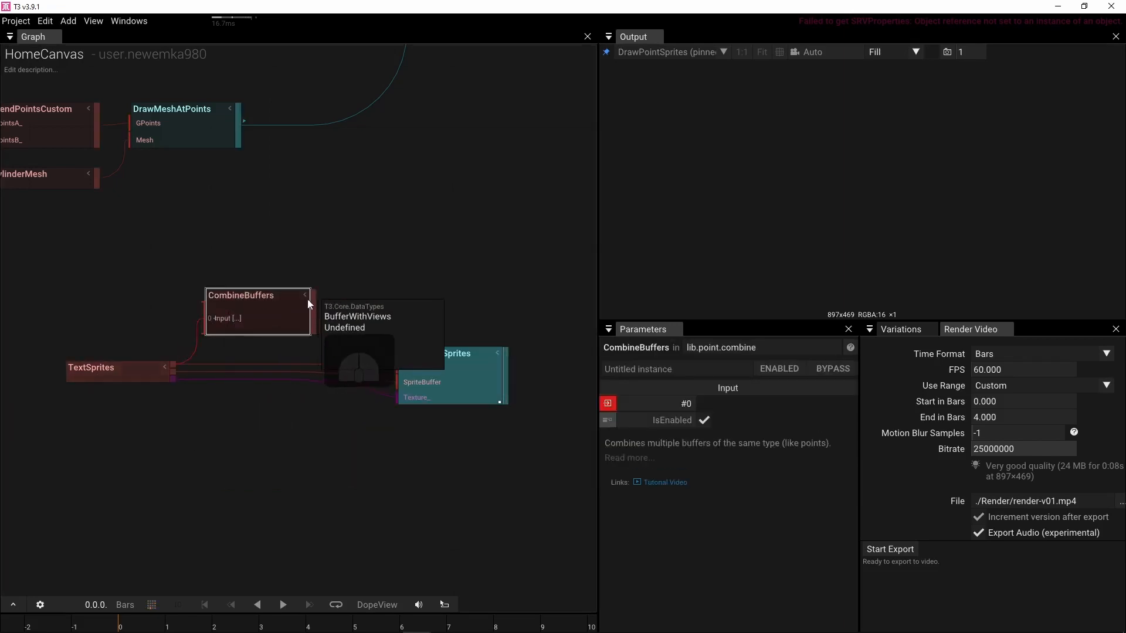
left_click_drag(314, 301, 394, 360)
left_click(458, 378)
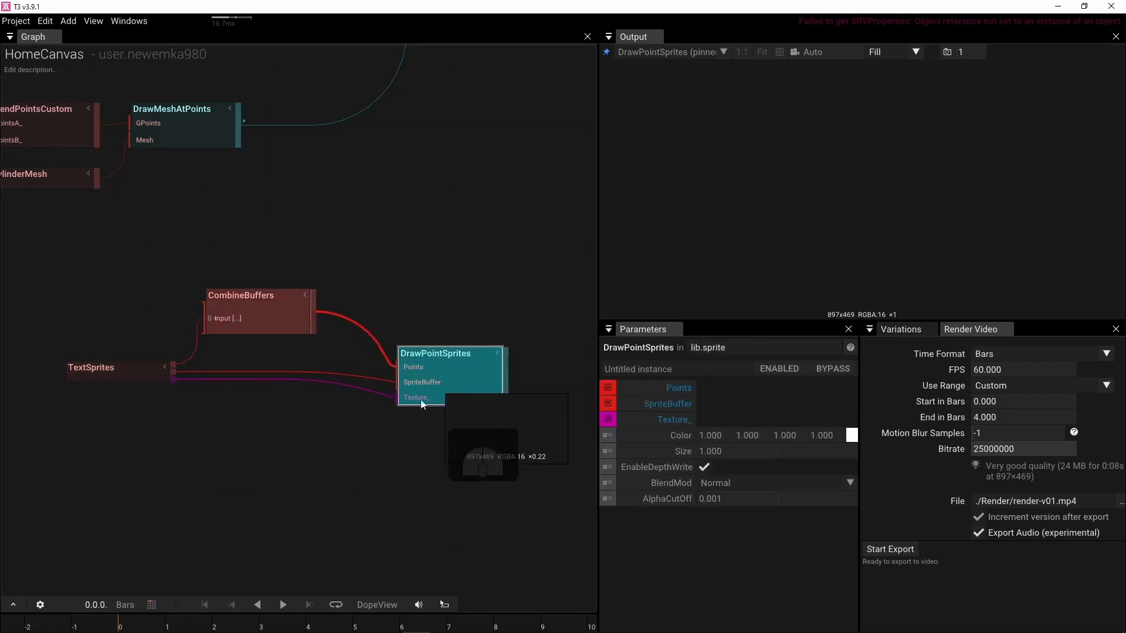
mouse_move(396, 383)
left_mouse_down()
mouse_move(329, 369)
mouse_move(385, 377)
left_mouse_up()
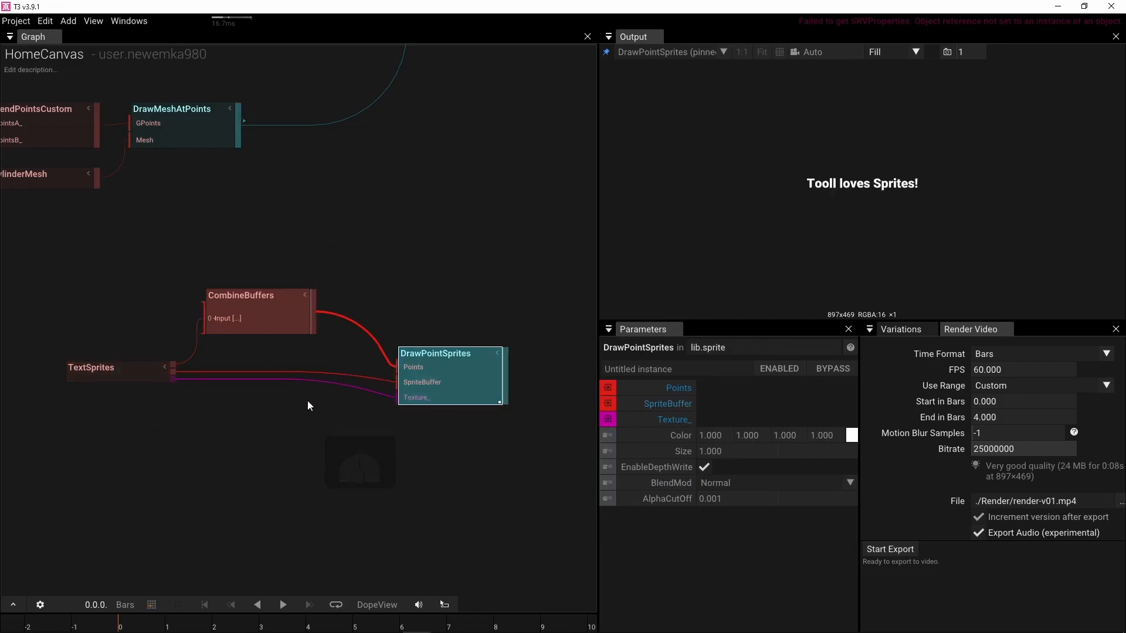
Step: Set the Text of the TextSprites operator to "Video coming soon!"
left_click(129, 367)
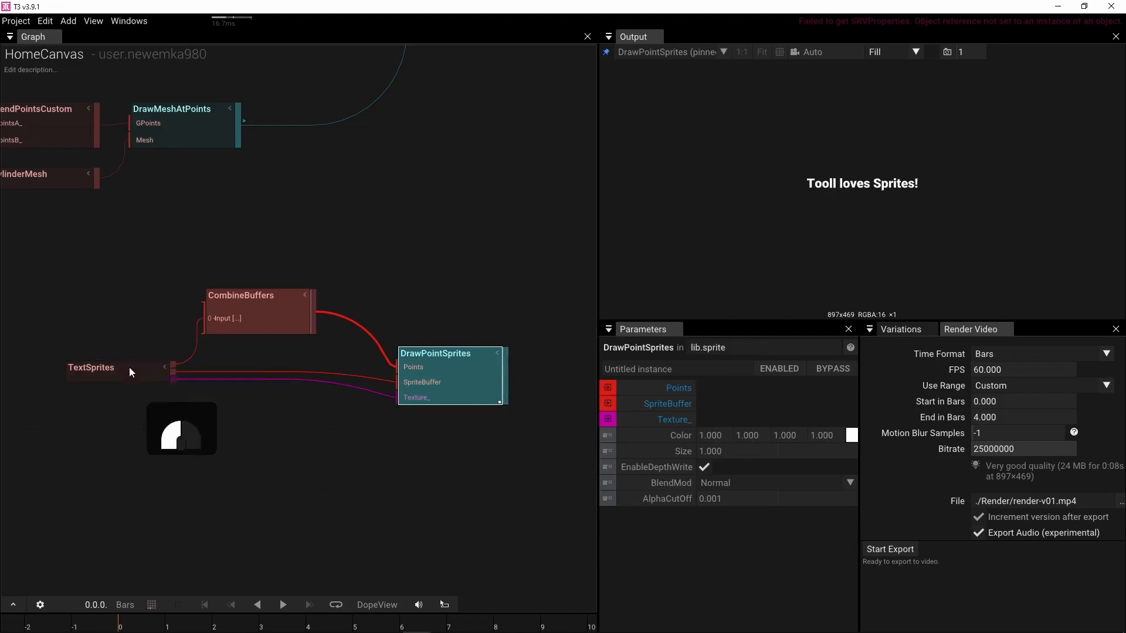
left_click(678, 406)
left_click_drag(677, 405, 563, 407)
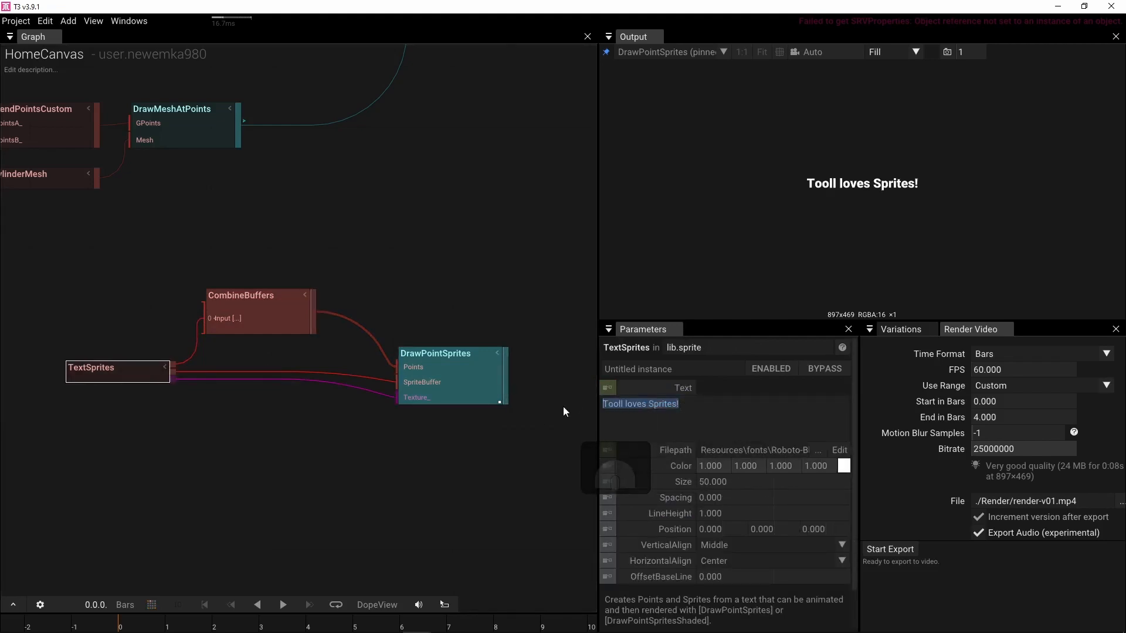
type("Vide")
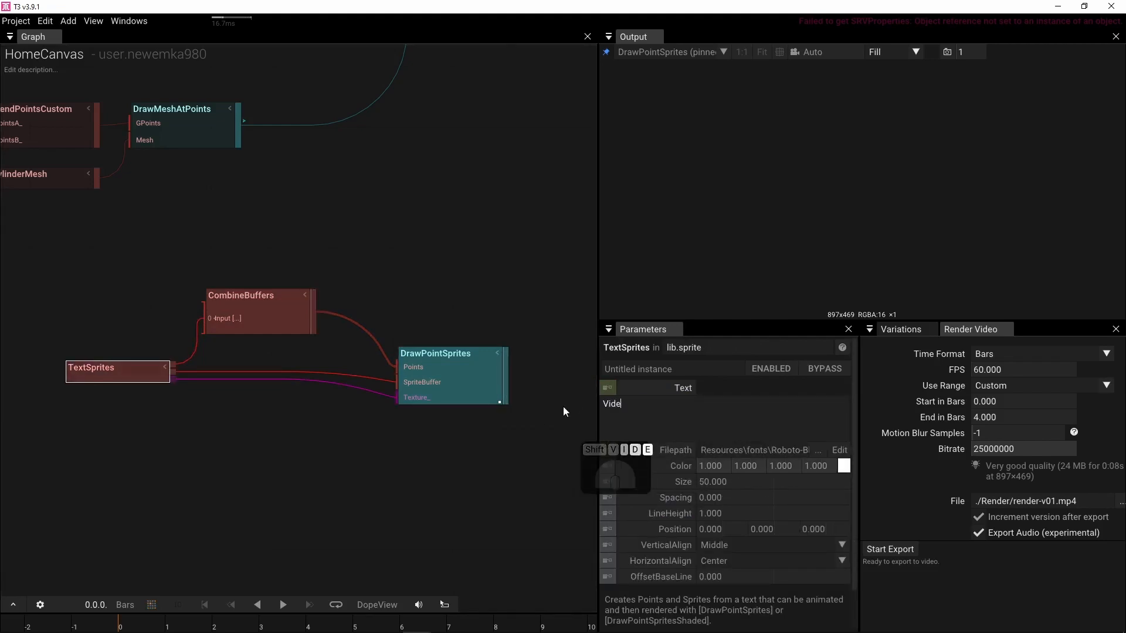
type("o comin")
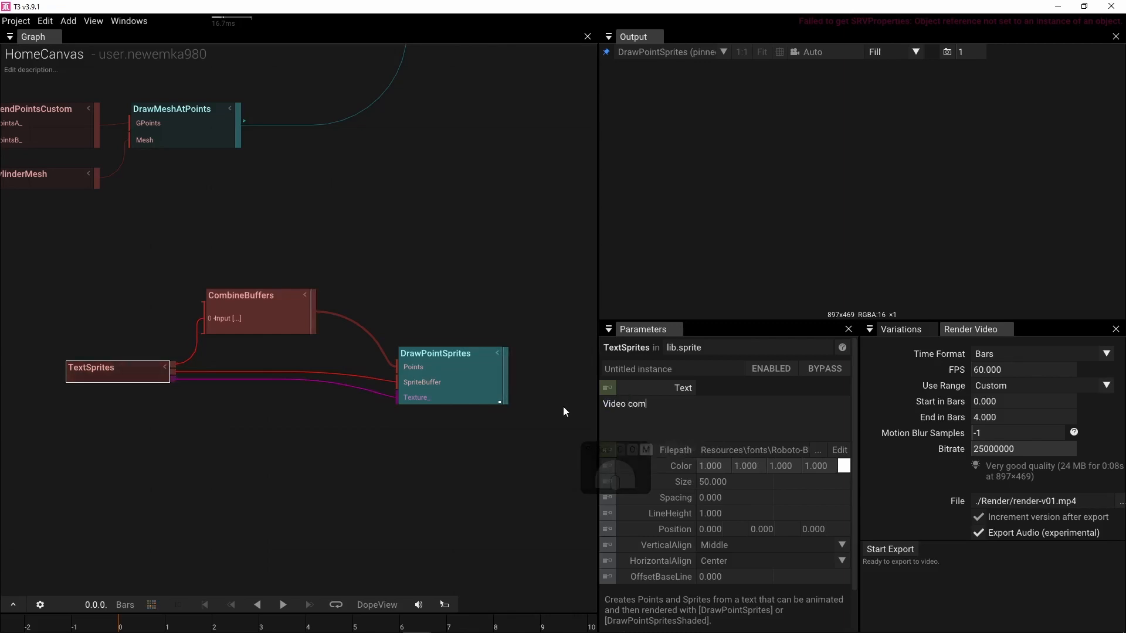
key("BackSpace")
key("BackSpace")
key("BackSpace")
key("BackSpace")
key("BackSpace")
key("BackSpace")
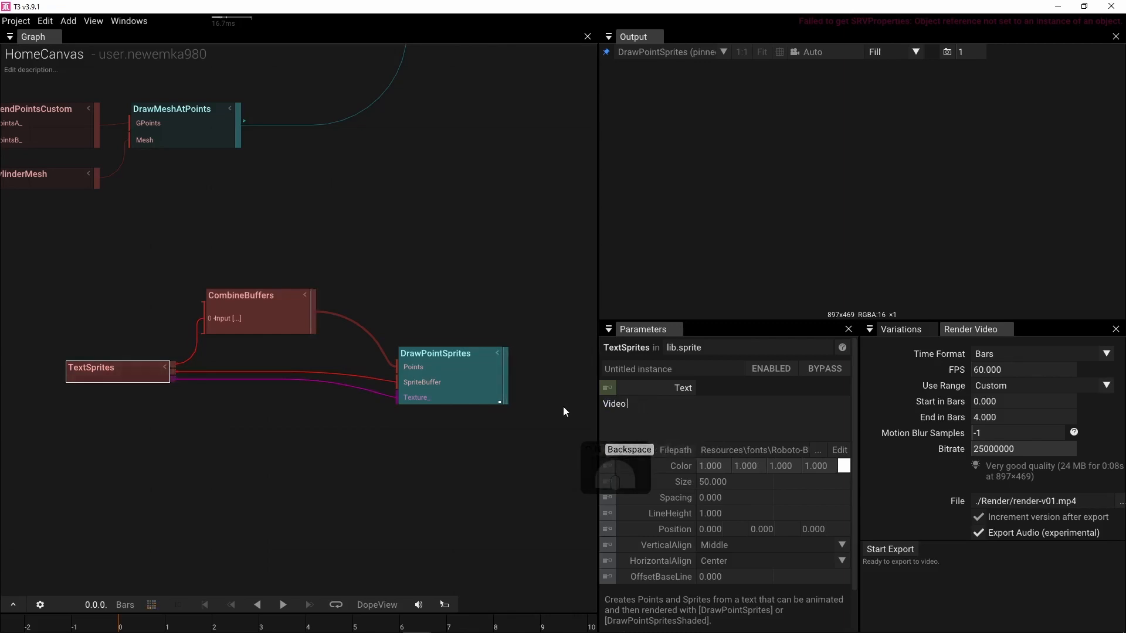
type("soon")
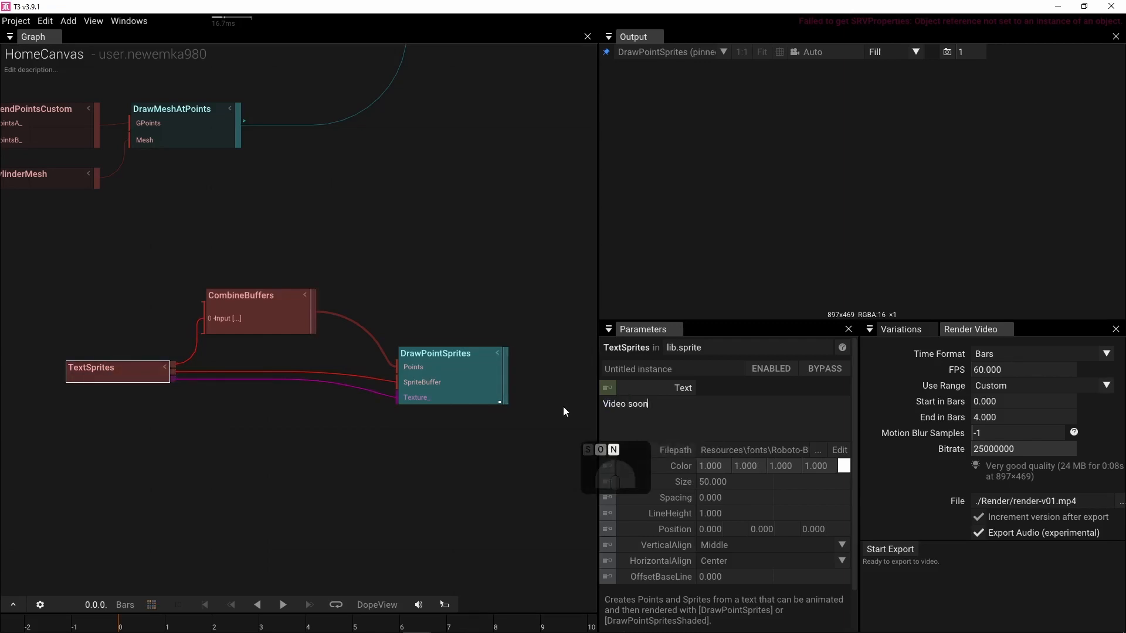
key("BackSpace")
key("BackSpace")
key("BackSpace")
key("BackSpace")
key("BackSpace")
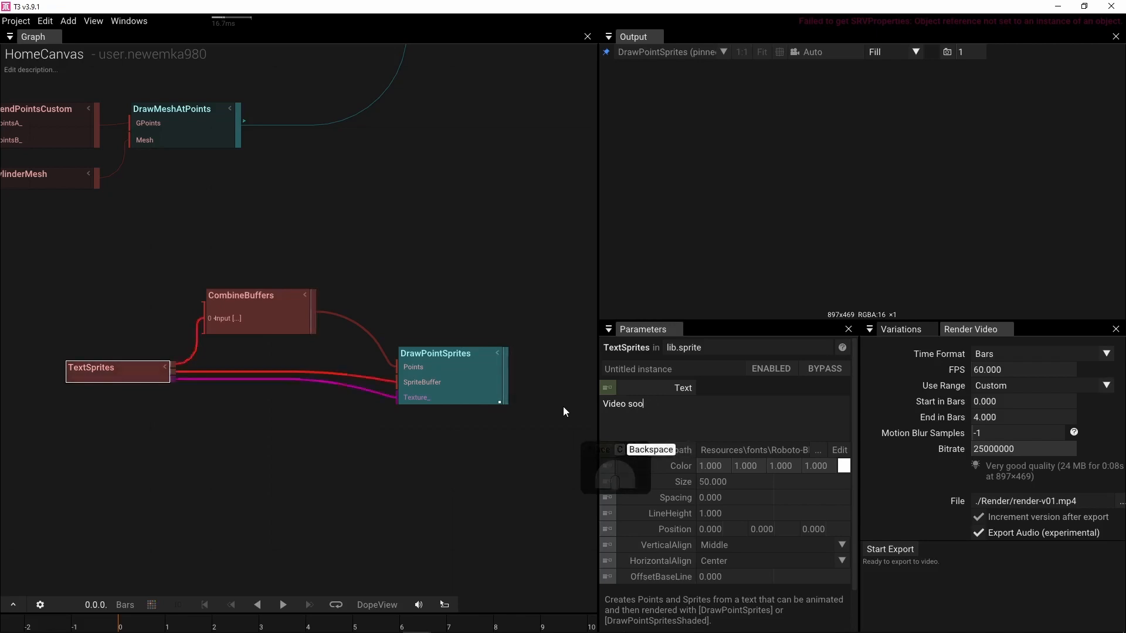
type("coming")
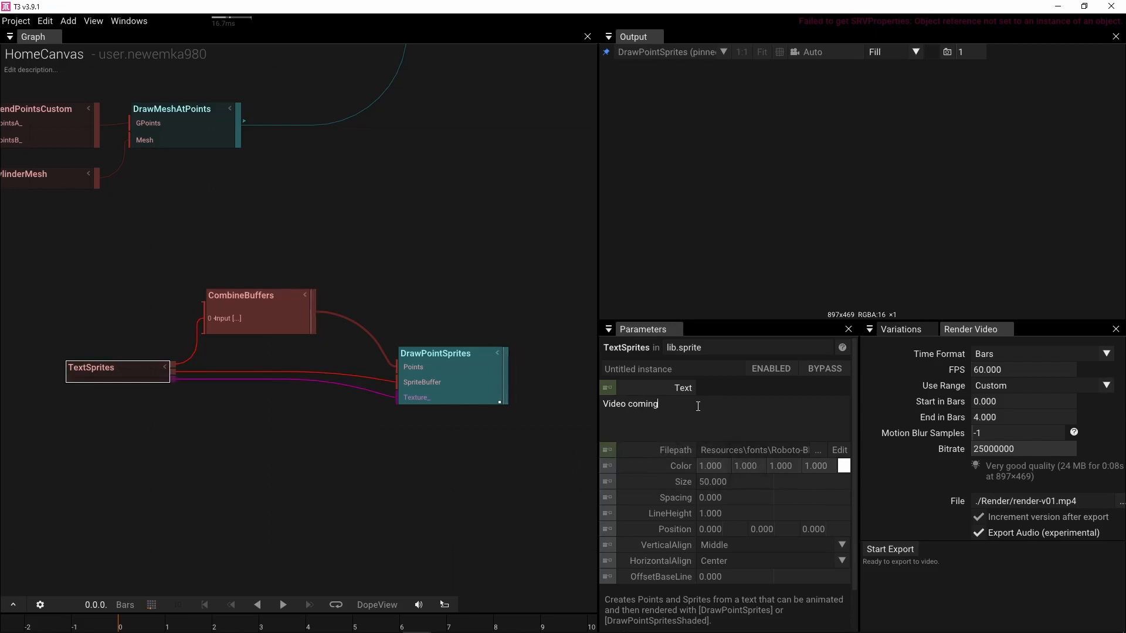
type(" soon")
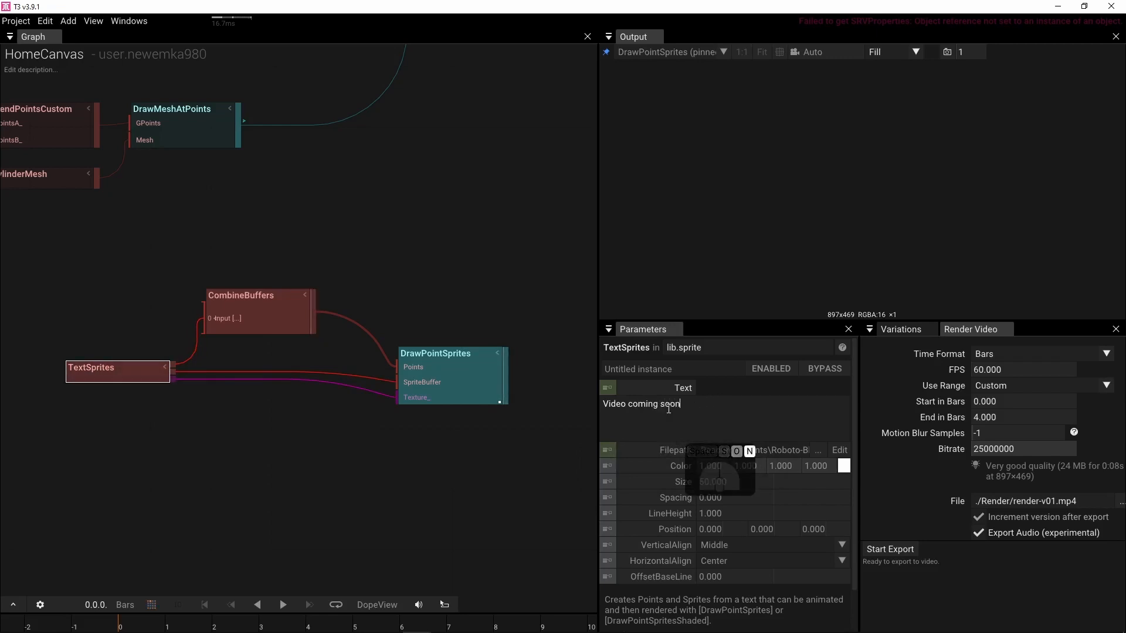
type("!")
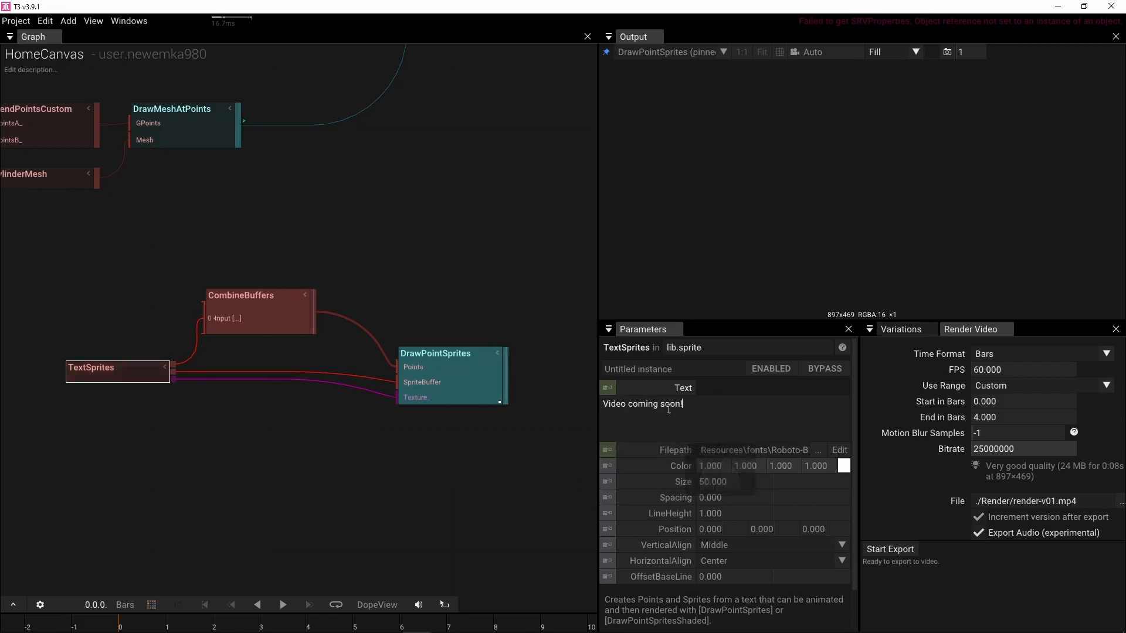
left_click(494, 273)
Step: Move the TextSprites operator farther away from CombineBuffers in the graph
mouse_move(373, 380)
left_mouse_down()
mouse_move(348, 387)
mouse_move(373, 380)
left_mouse_up()
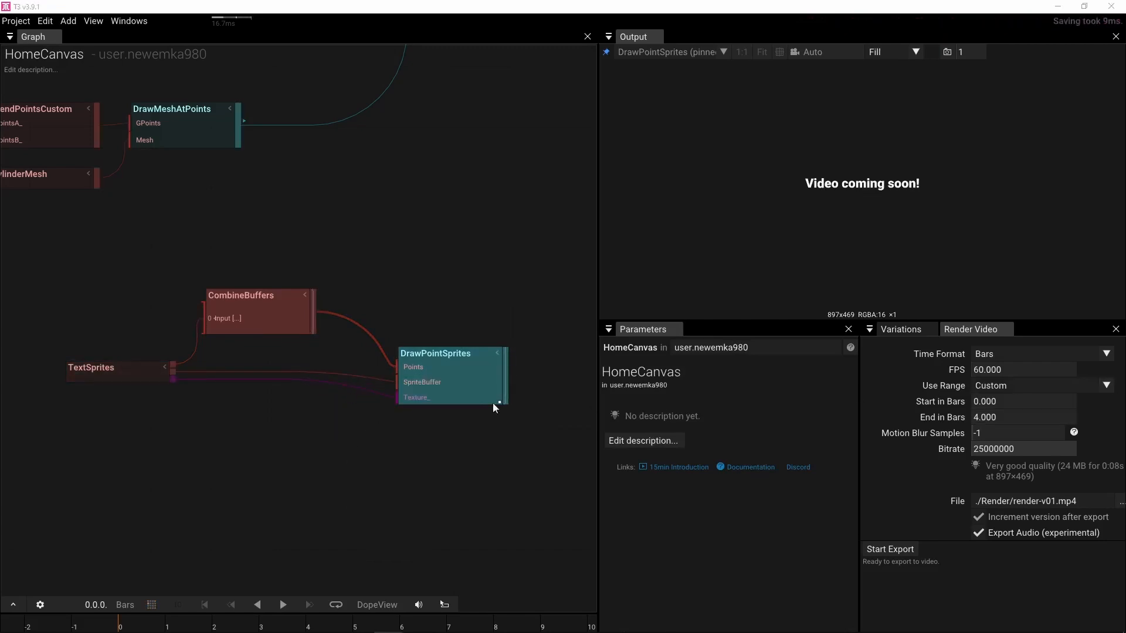
left_click_drag(103, 380, 77, 418)
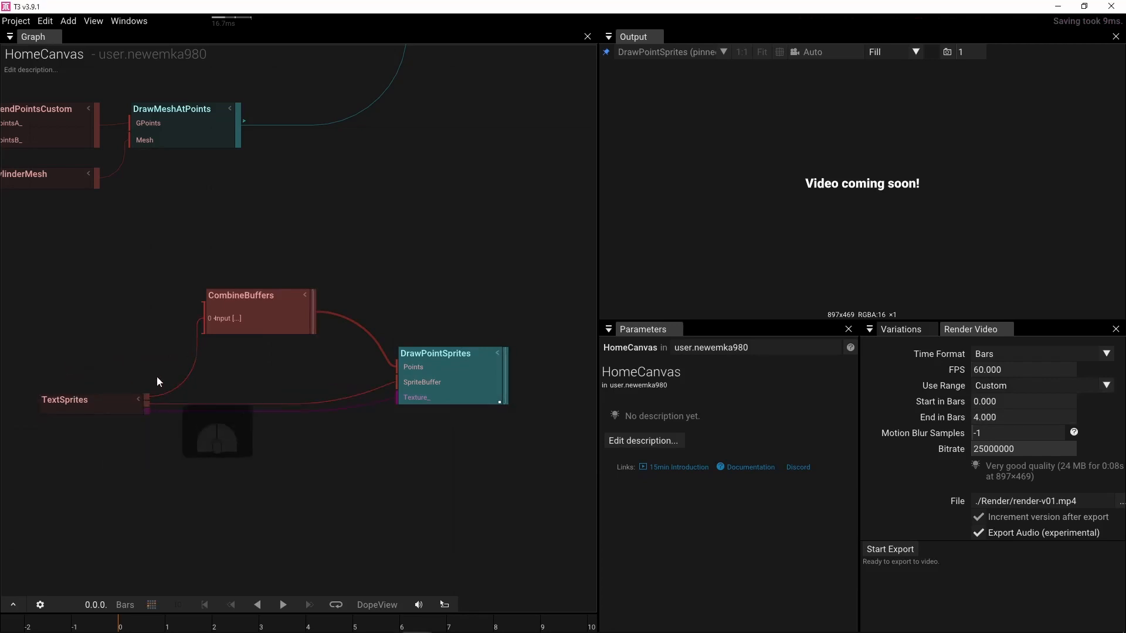
Step: Connect the TextSprites points directly to the Points input of DrawPointSprites, bypassing CombineBuffers, and shift both source operators slightly
left_click_drag(149, 396, 401, 367)
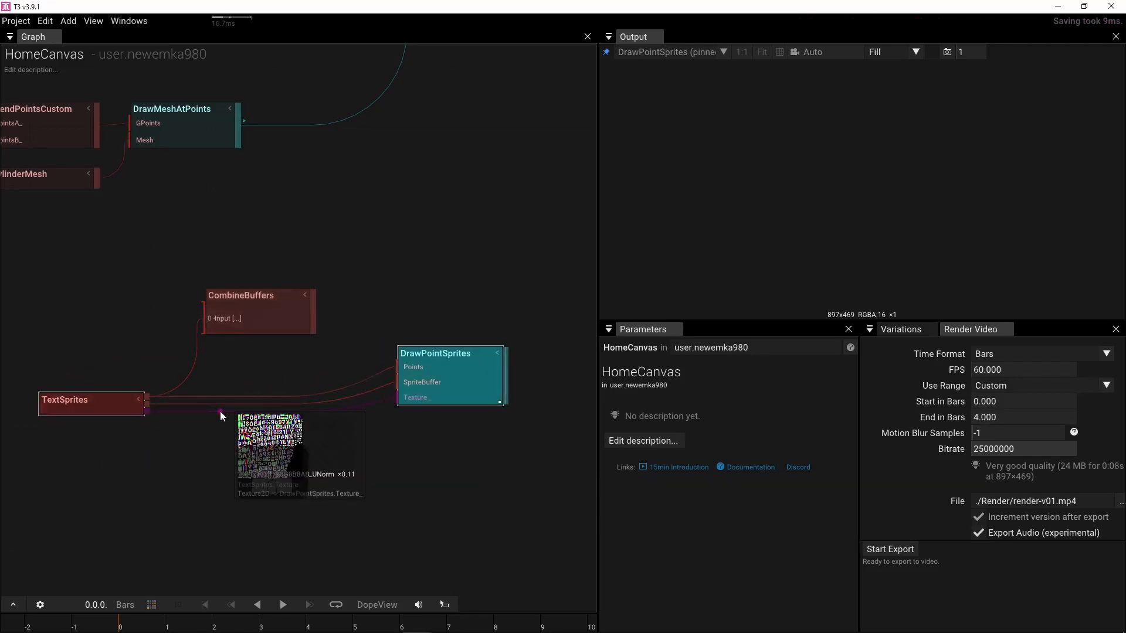
left_click_drag(247, 313, 228, 290)
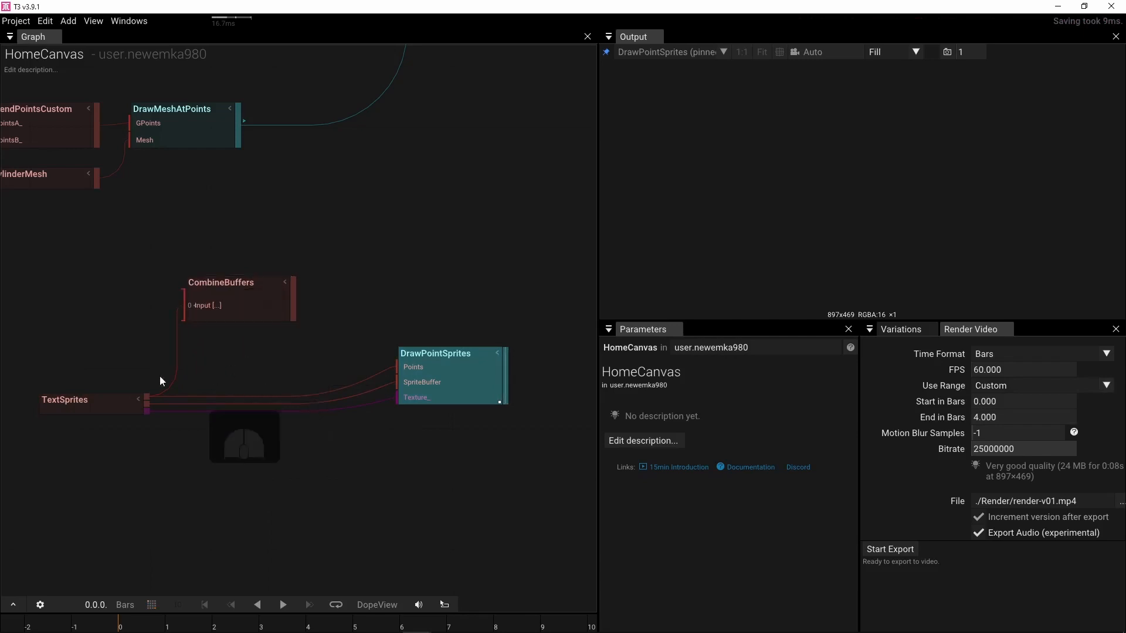
left_click_drag(111, 386, 121, 370)
Step: Reconnect the CombineBuffers output to the Points input of DrawPointSprites and place CombineBuffers between TextSprites and DrawPointSprites
left_click_drag(237, 312, 399, 367)
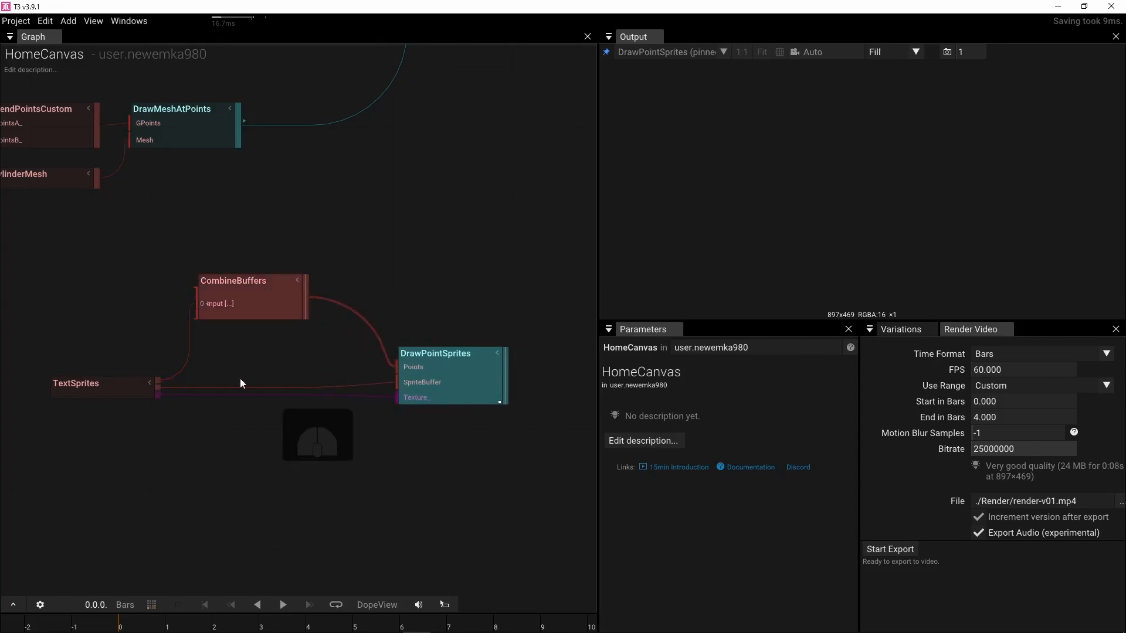
left_click(442, 365)
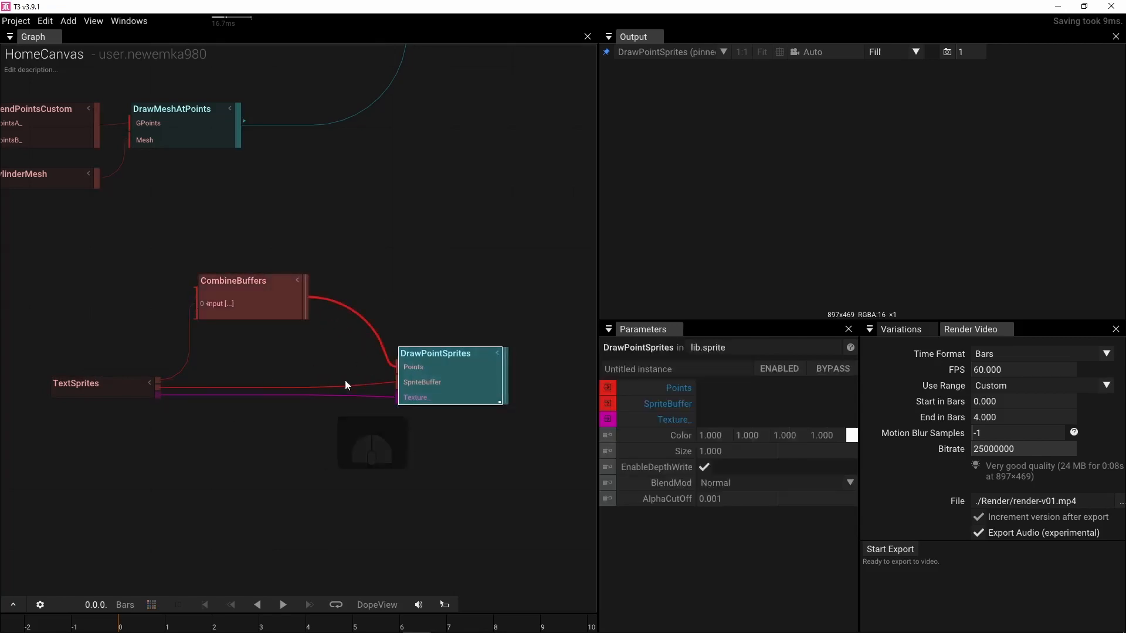
mouse_move(392, 382)
left_mouse_down()
mouse_move(339, 388)
mouse_move(390, 382)
left_mouse_up()
mouse_move(245, 304)
left_mouse_down()
mouse_move(243, 315)
mouse_move(260, 316)
left_mouse_up()
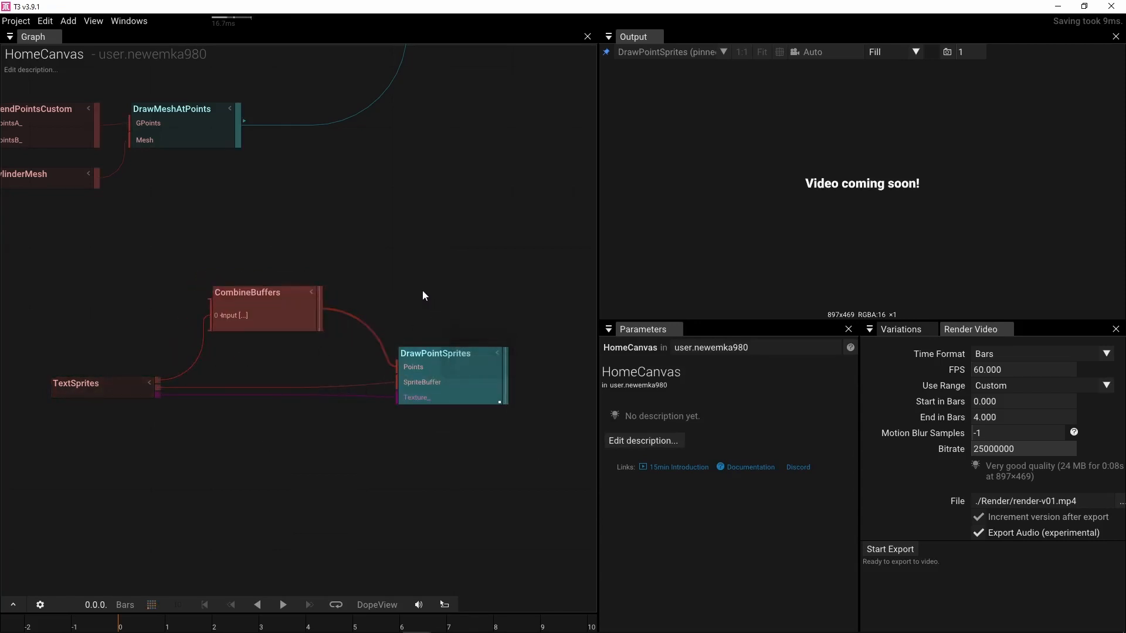
Step: Spread TextSprites and CombineBuffers apart in the graph to make room below CombineBuffers
scroll(435, 276, "down", 3)
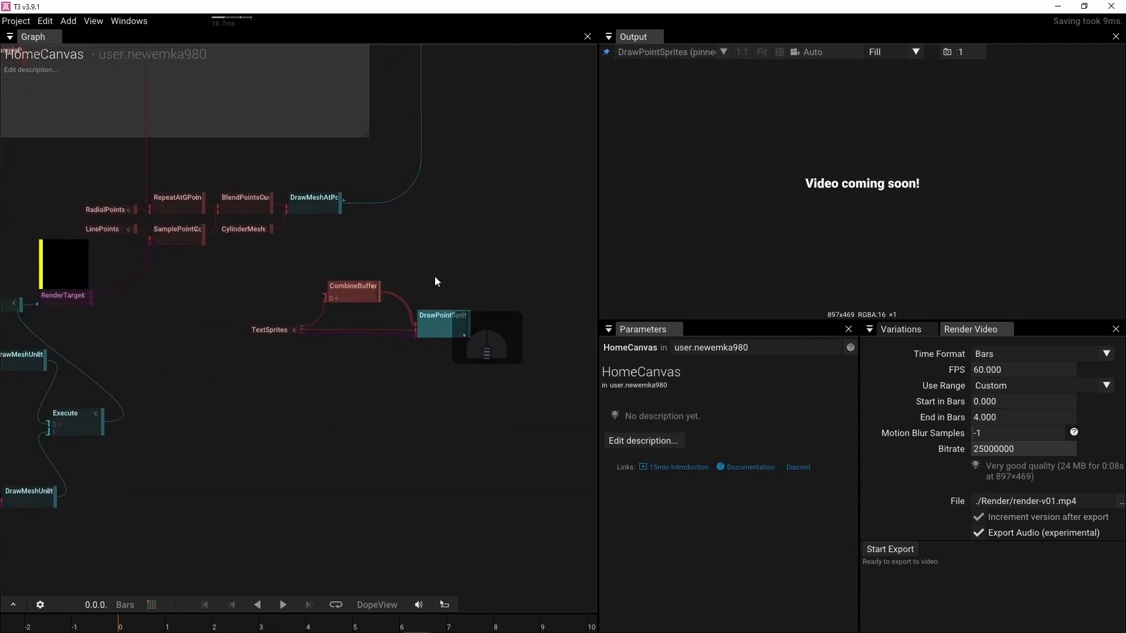
scroll(349, 372, "up", 3)
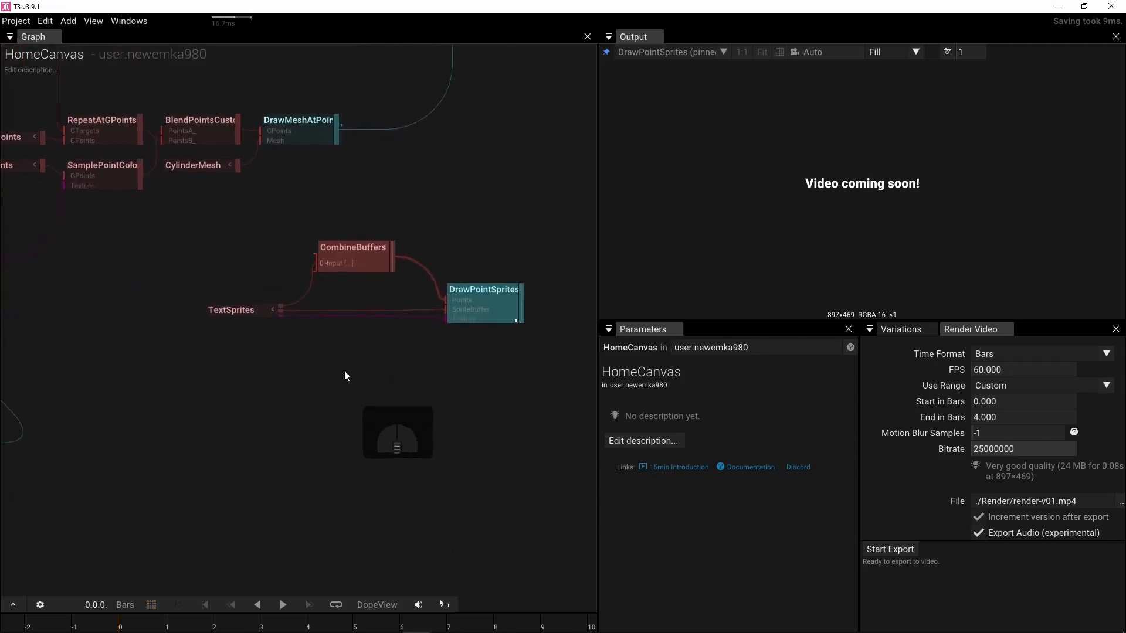
scroll(297, 431, "down", 3)
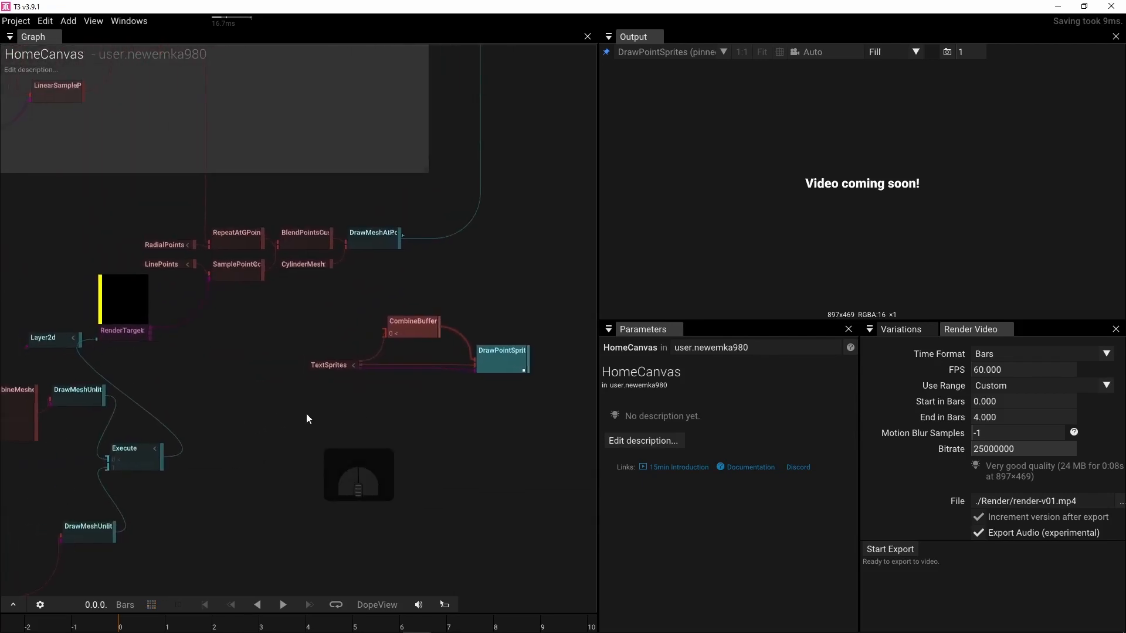
left_click_drag(333, 374, 325, 396)
scroll(341, 394, "up", 3)
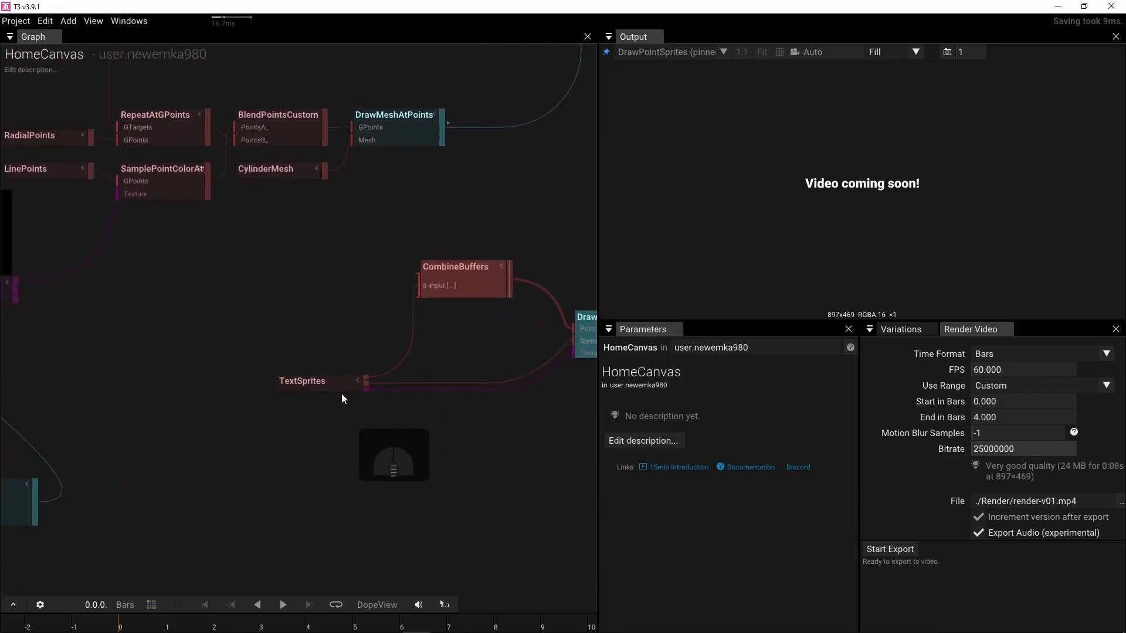
left_click(334, 387)
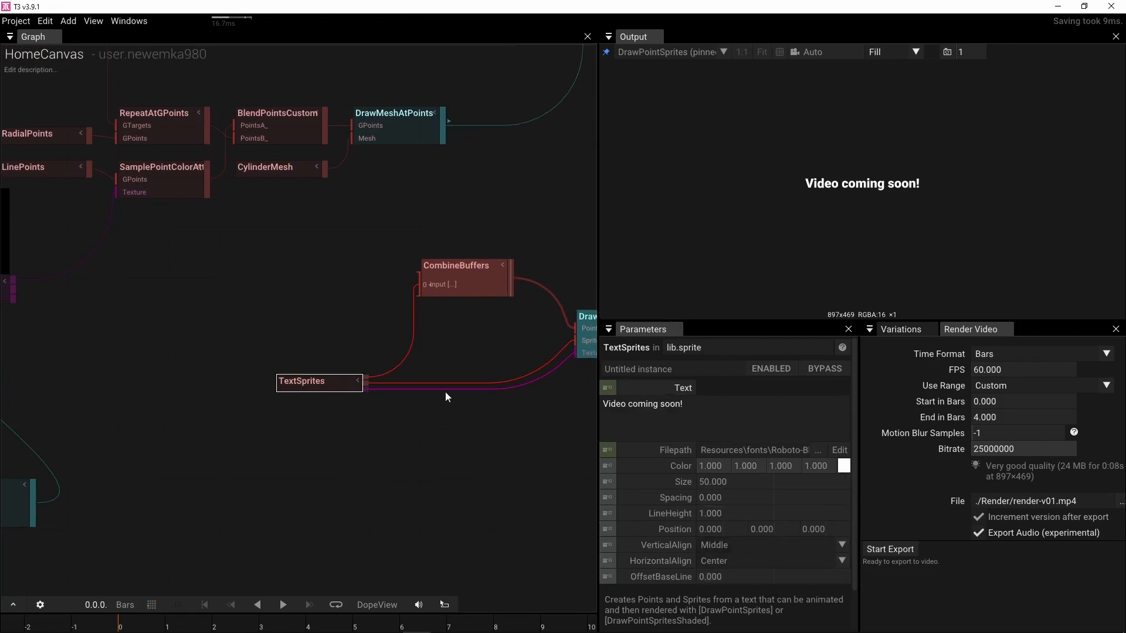
left_click(446, 269)
left_click_drag(448, 270, 401, 250)
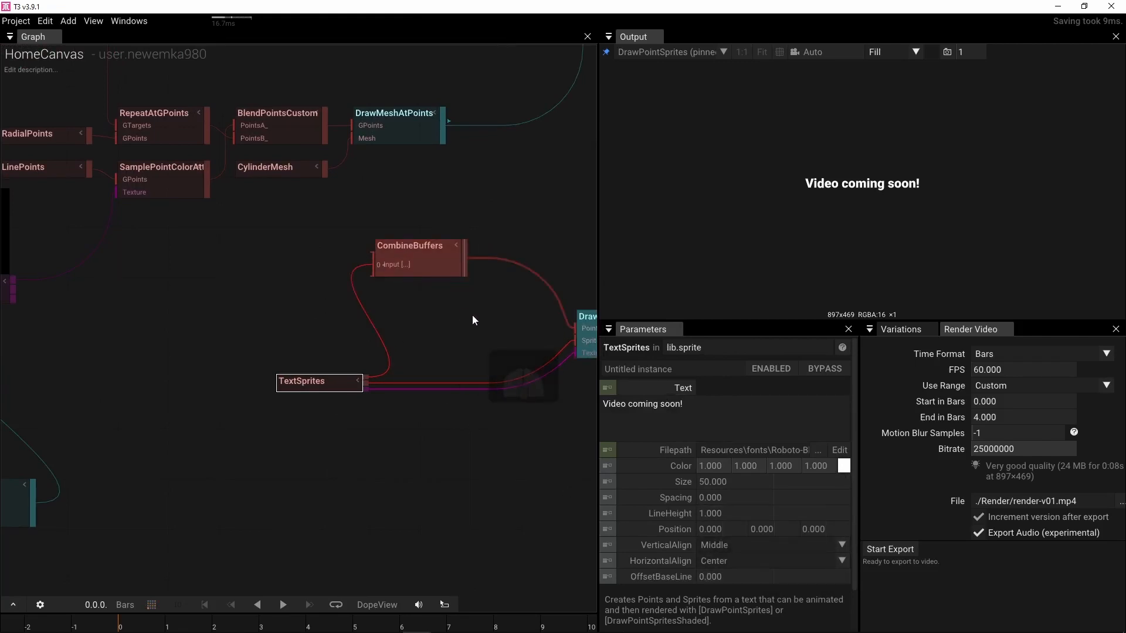
Step: Duplicate CombineBuffers, route the TextSprites sprite buffer through the copy into the SpriteBuffer input of DrawPointSprites, and align both CombineBuffers operators
left_click(407, 255)
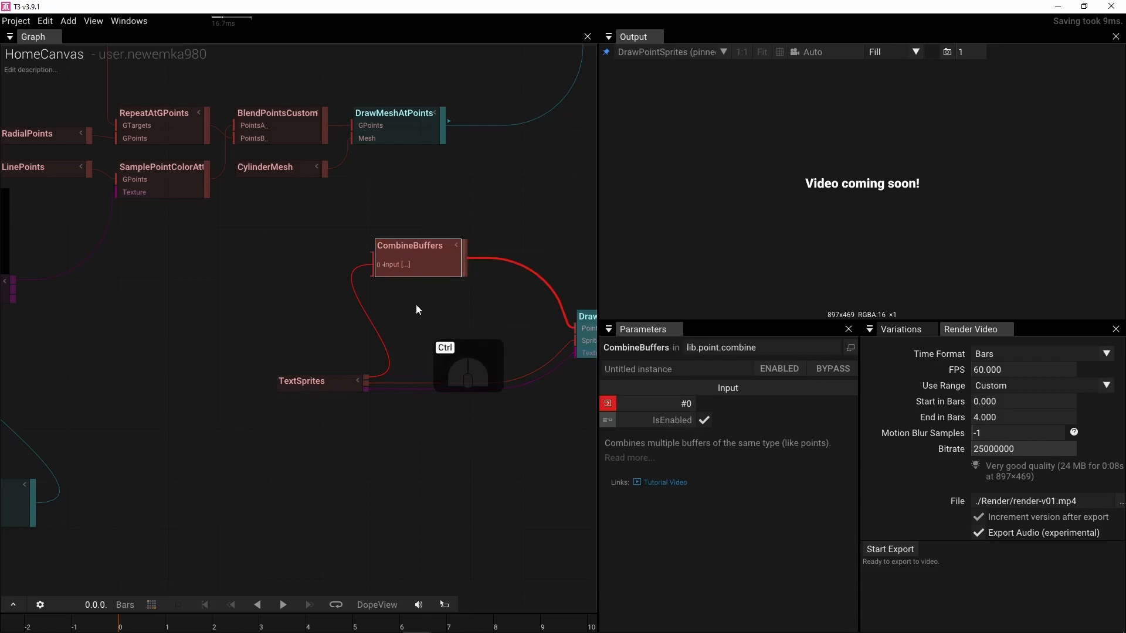
key("ctrl+d")
left_click_drag(416, 325, 367, 382)
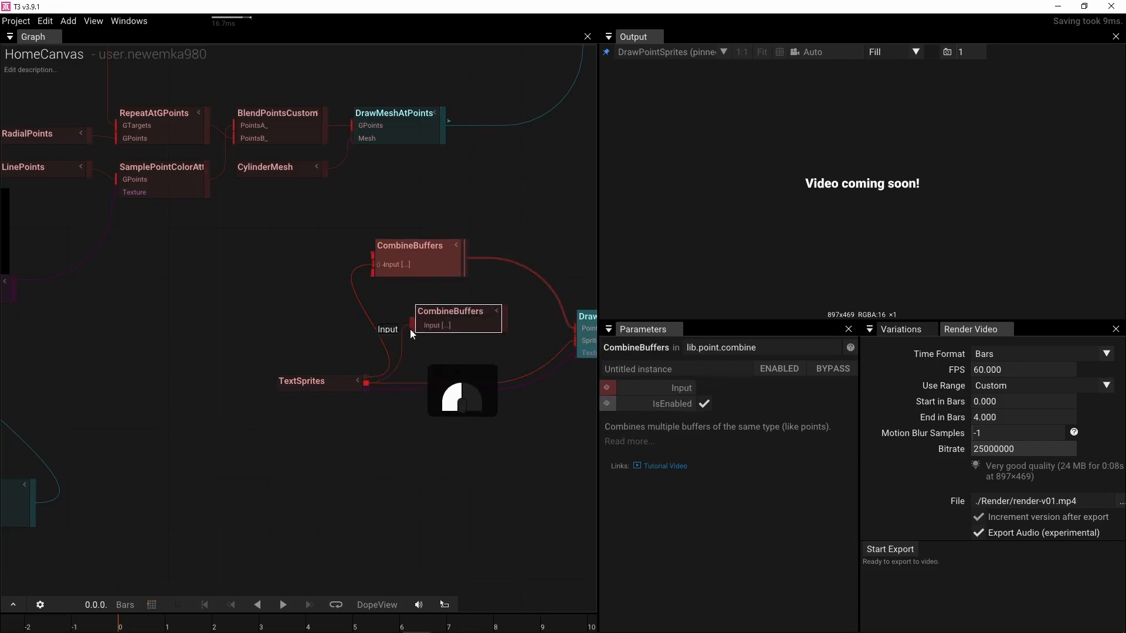
left_click_drag(501, 330, 580, 333)
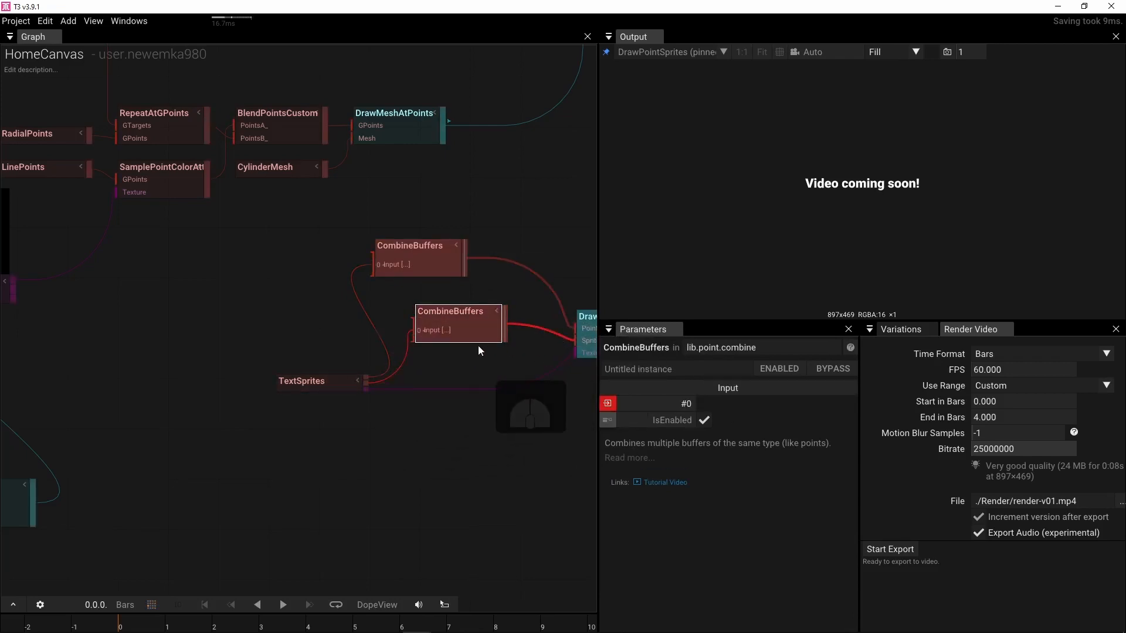
left_click_drag(449, 336, 449, 372)
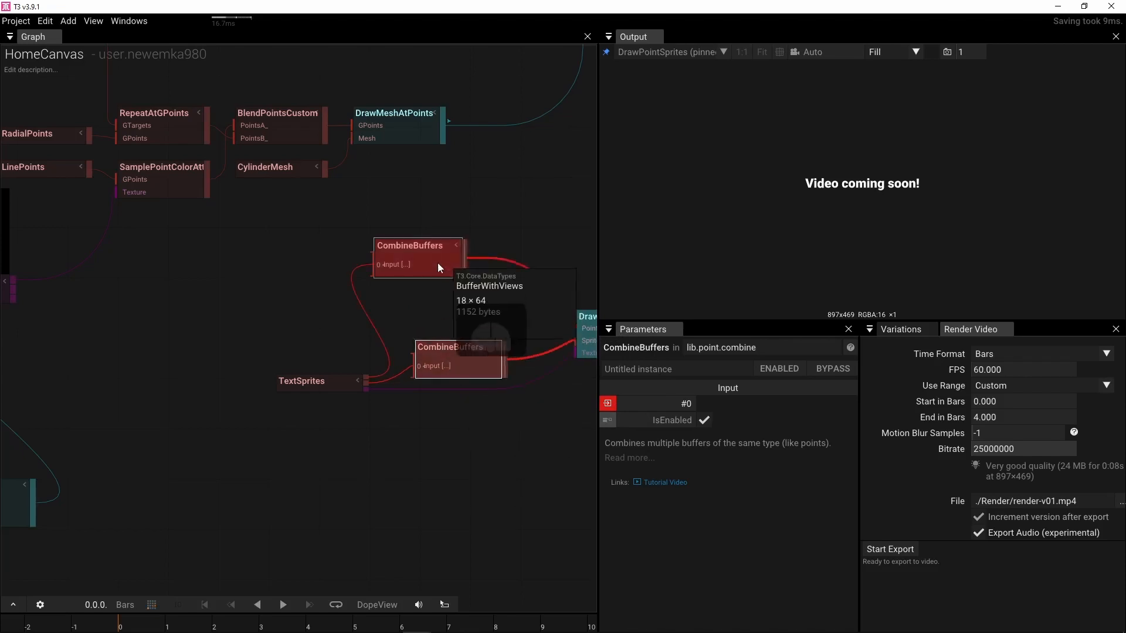
left_click_drag(438, 263, 470, 314)
right_click_drag(482, 277, 331, 255)
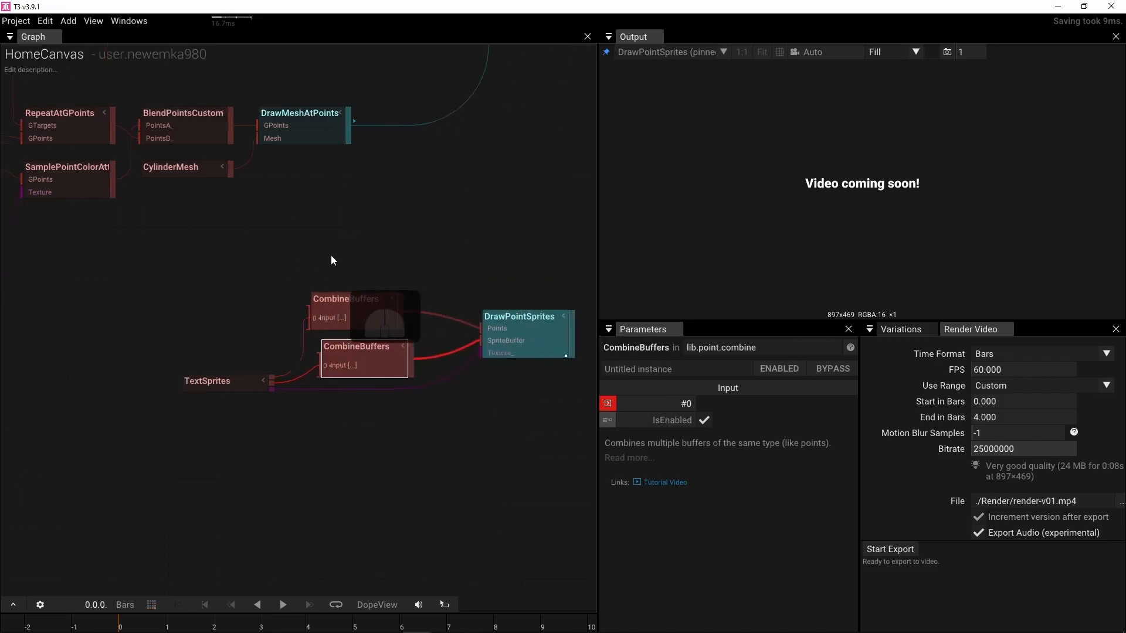
Step: Change the Text of the TextSprites operator to "Video coming soon!!!!"
left_click(484, 333)
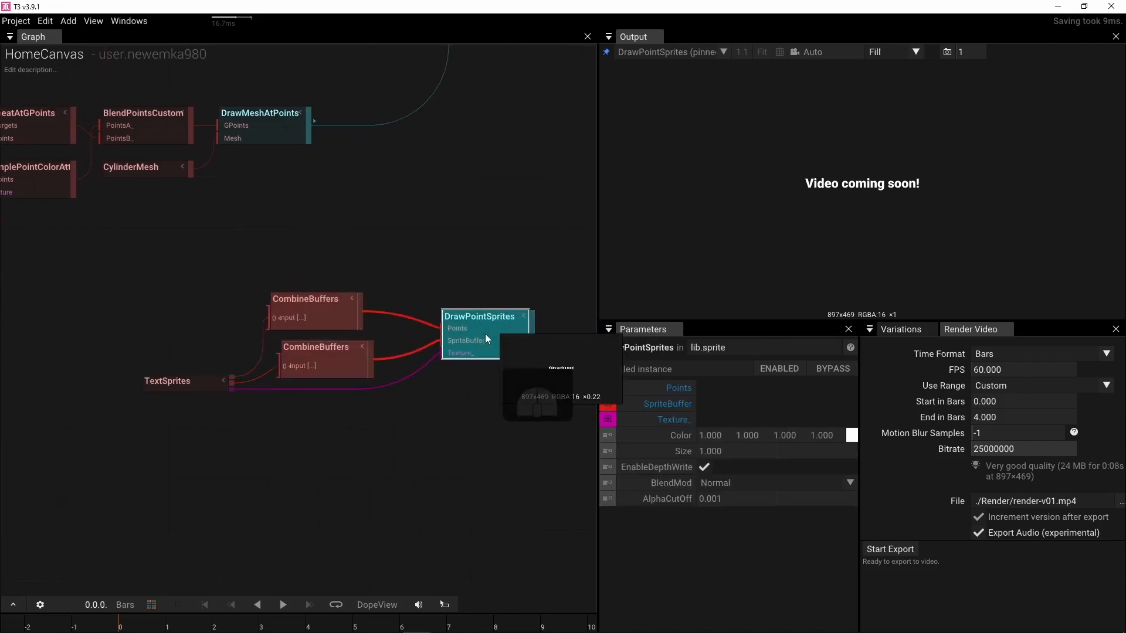
left_click(182, 382)
left_click(722, 406)
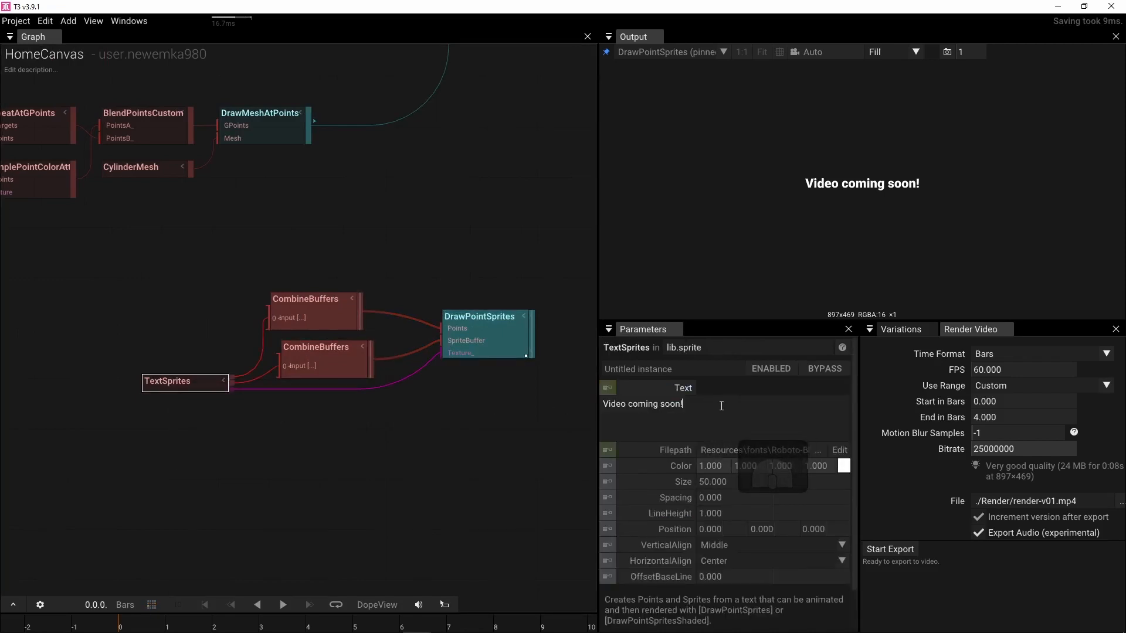
type("!!!")
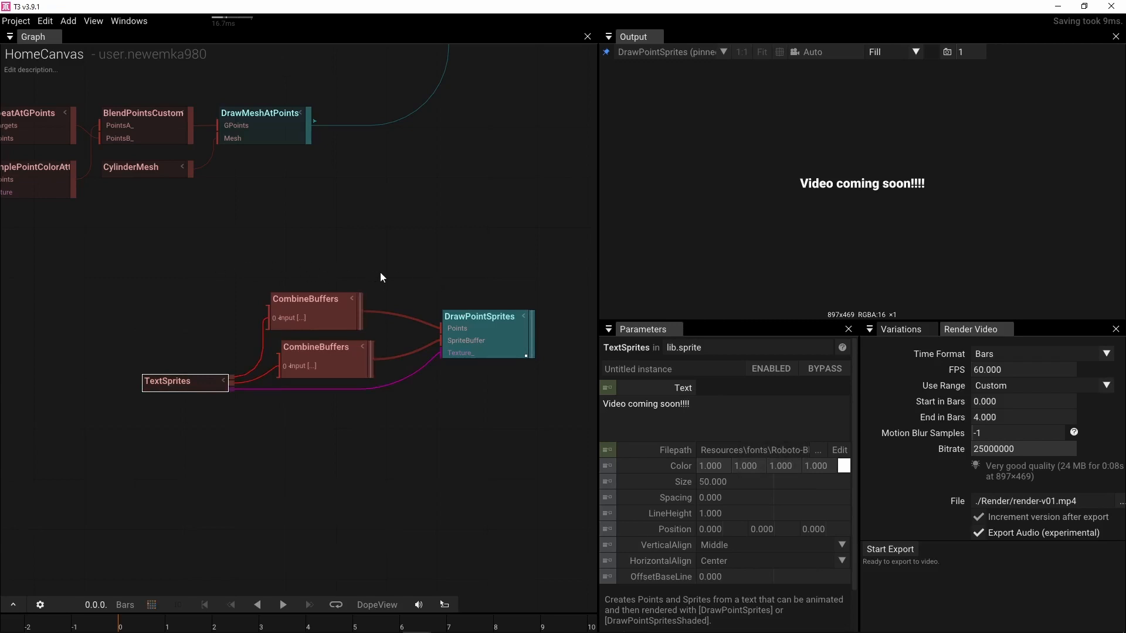
Step: Move DrawPointSprites farther away and insert a LinearSamplePointAttributes operator between the points CombineBuffers and DrawPointSprites
left_click_drag(493, 340, 521, 340)
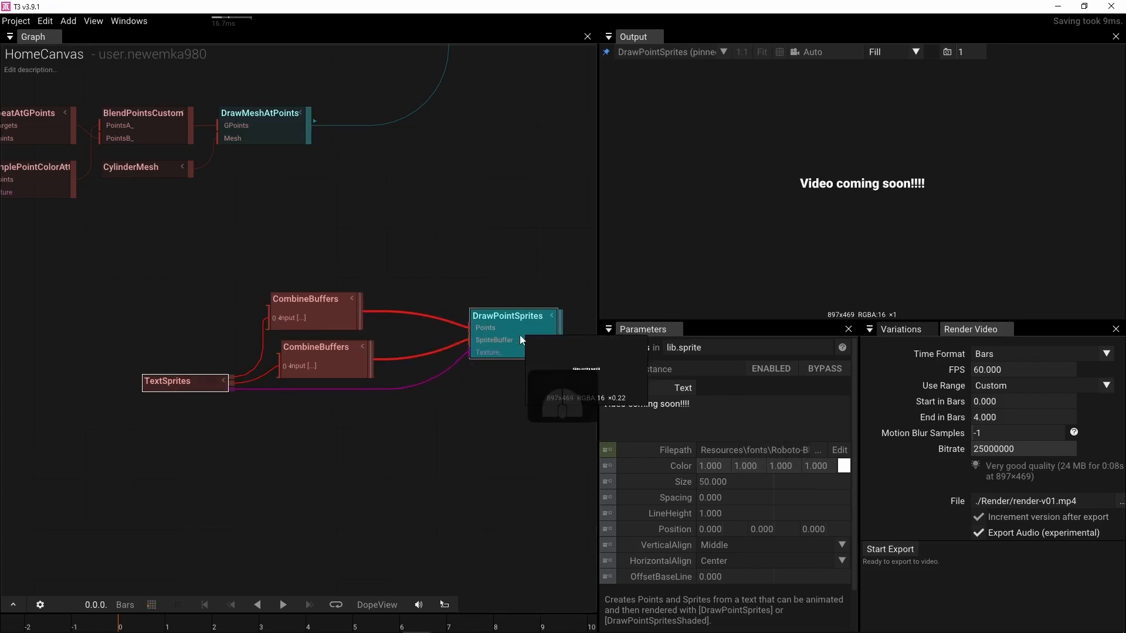
left_click(520, 336)
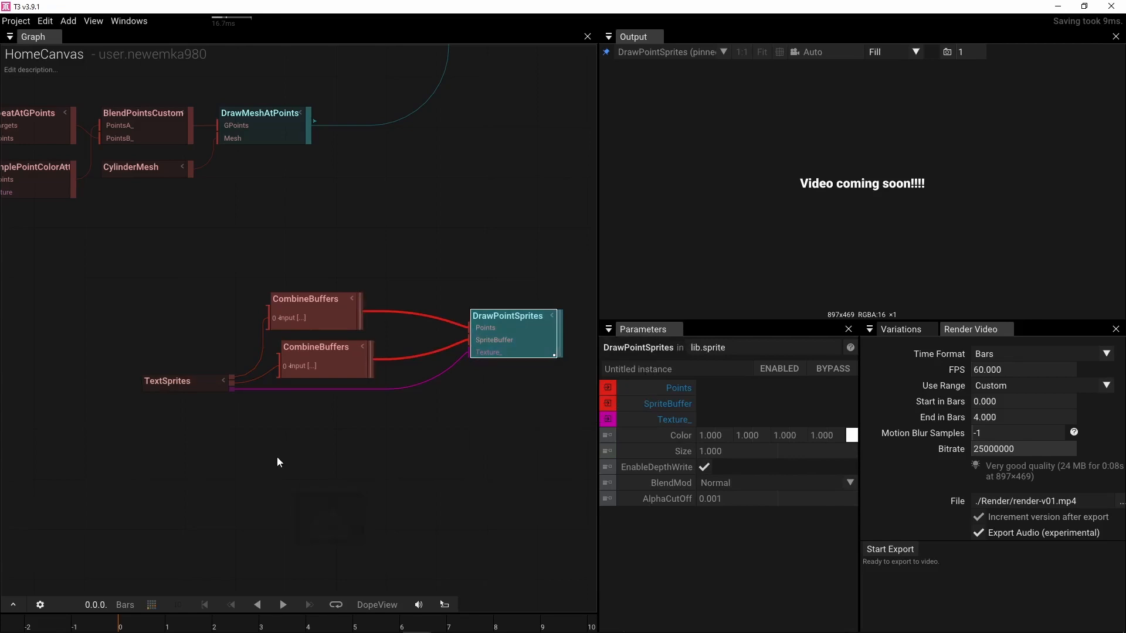
left_click_drag(256, 367, 289, 310)
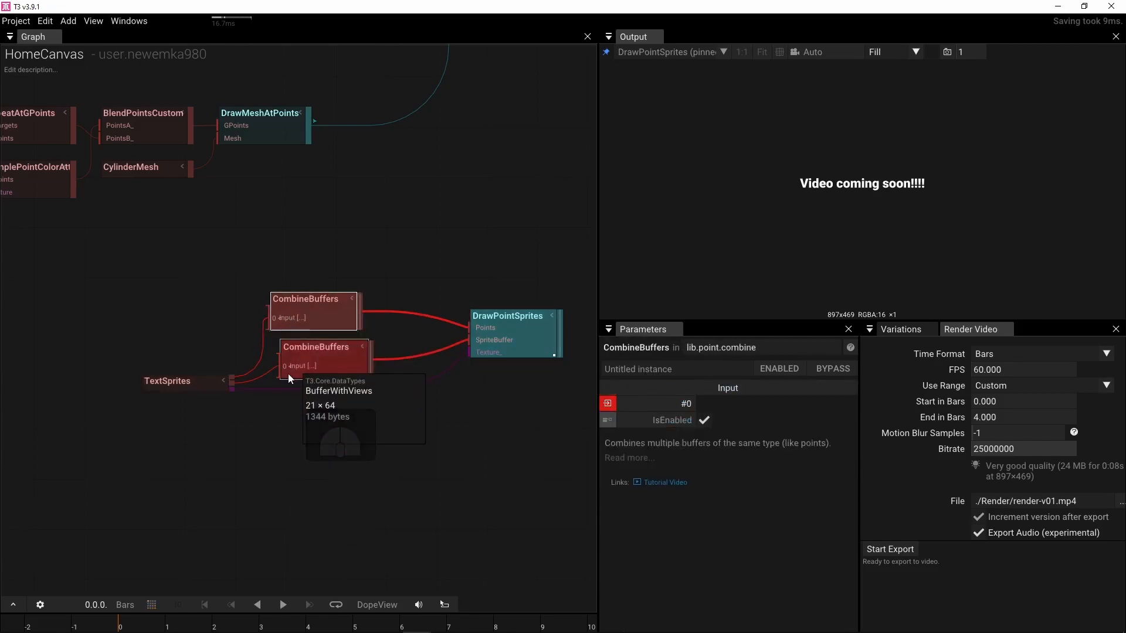
left_click(312, 301)
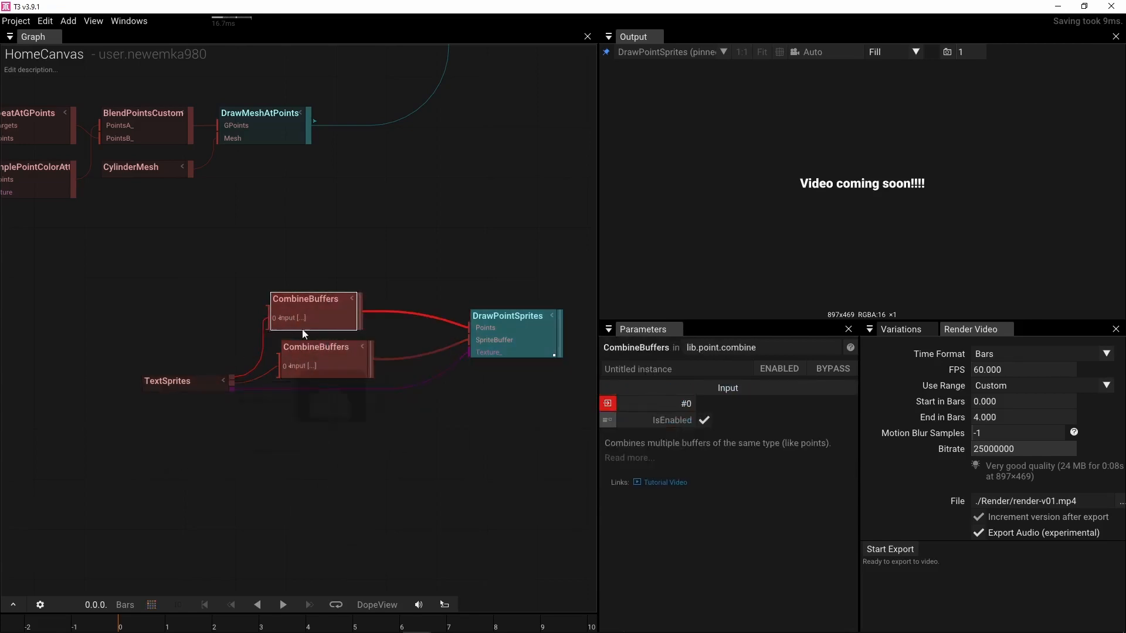
key("Tab")
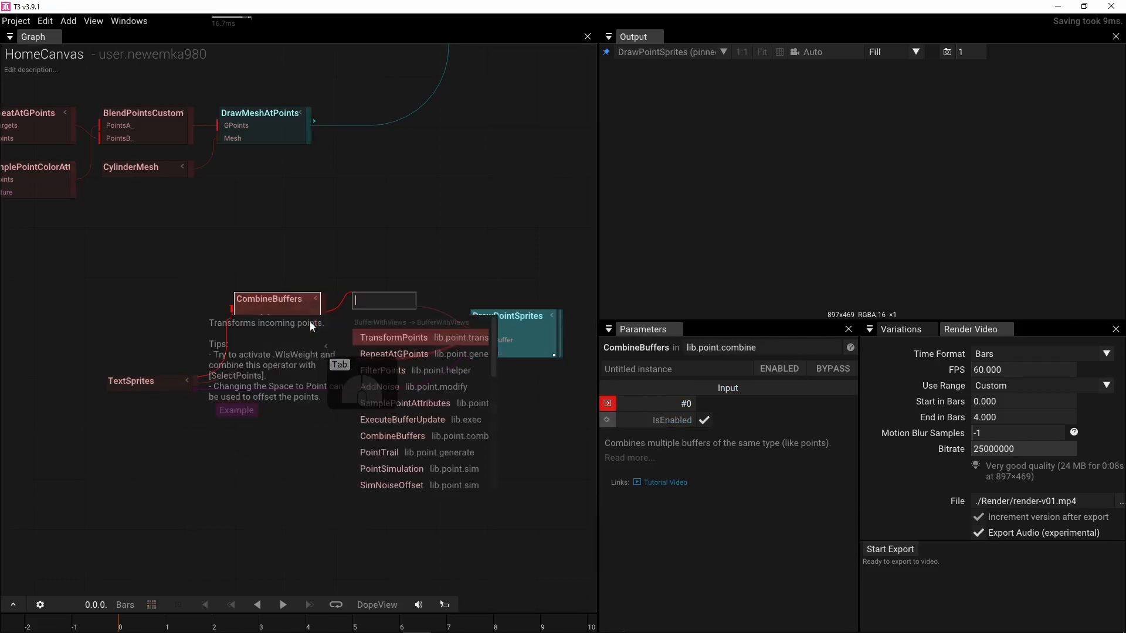
type("linea")
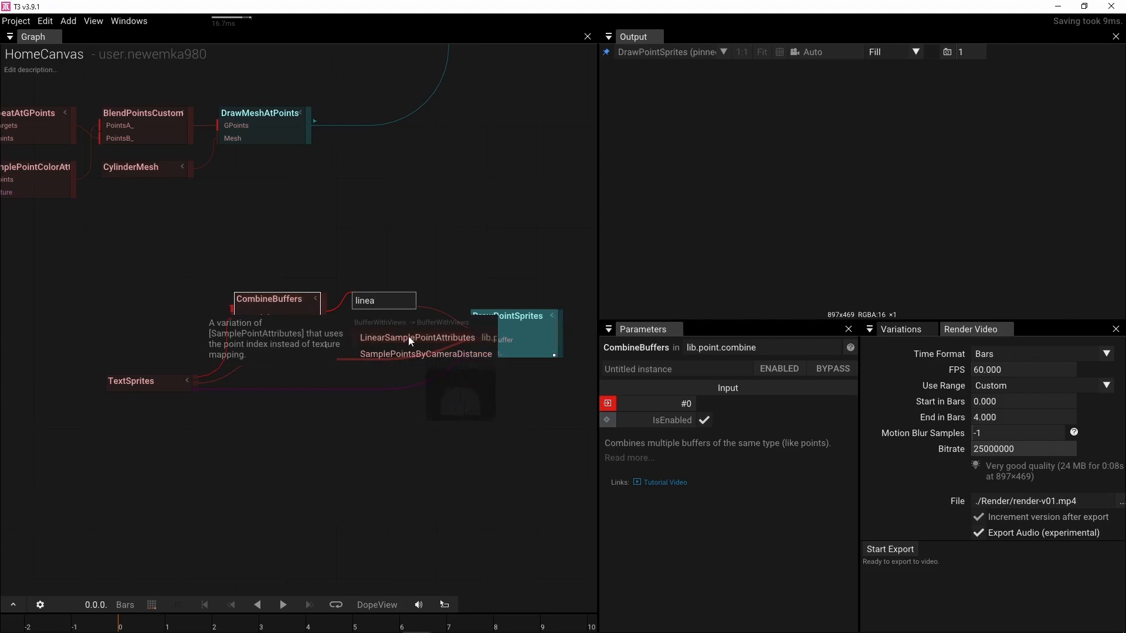
left_click(408, 336)
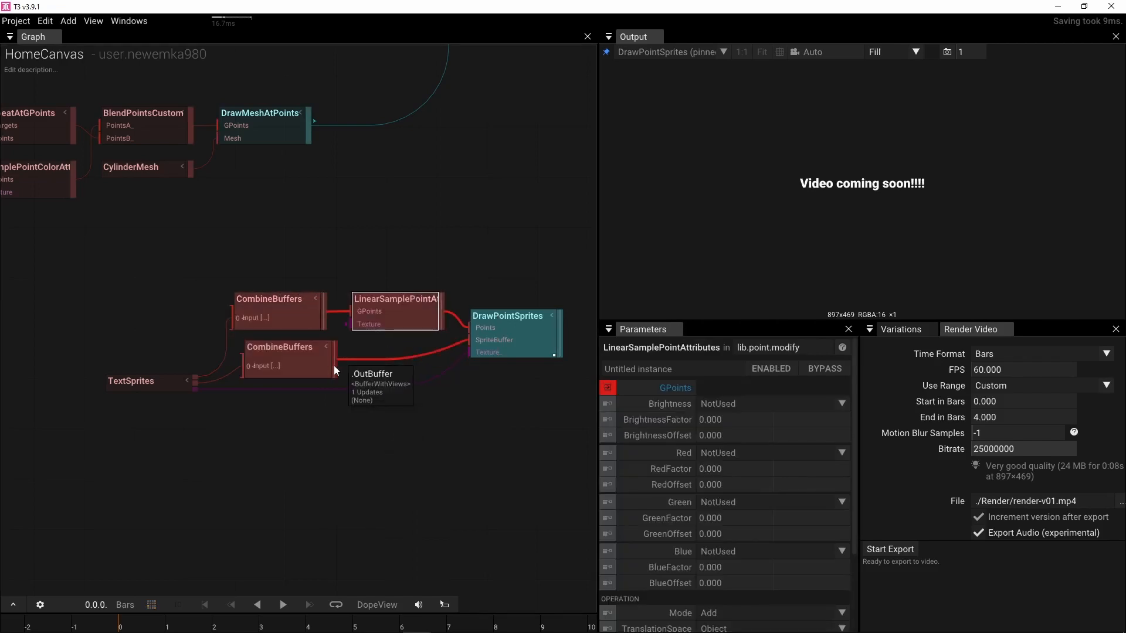
scroll(334, 370, "down", 3)
scroll(334, 371, "up", 3)
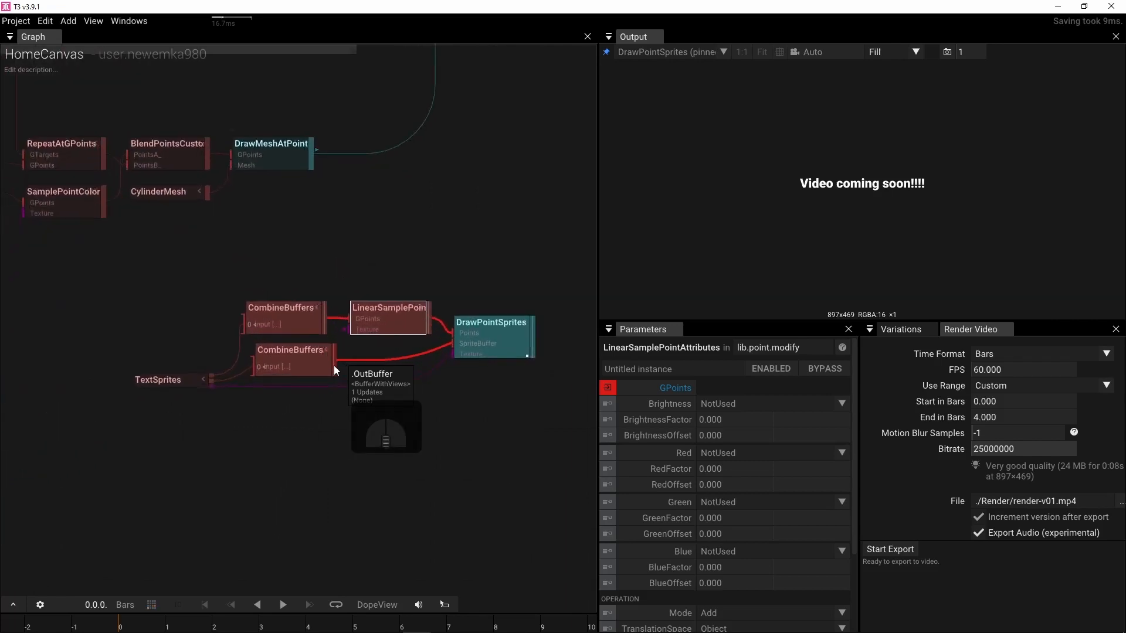
scroll(335, 371, "up", 2)
left_click_drag(351, 318, 250, 497)
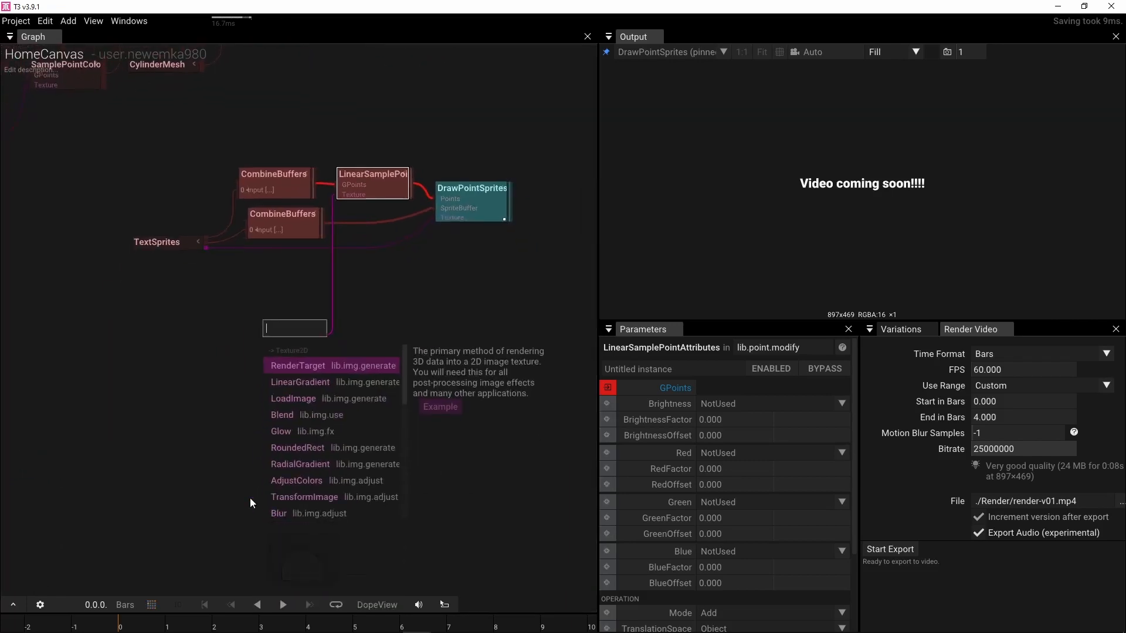
left_click(236, 342)
Step: Examine the graph branch that combines the stretched QuadMesh operators and feeds the Layer2d and RenderTarget operators
scroll(235, 341, "down", 4)
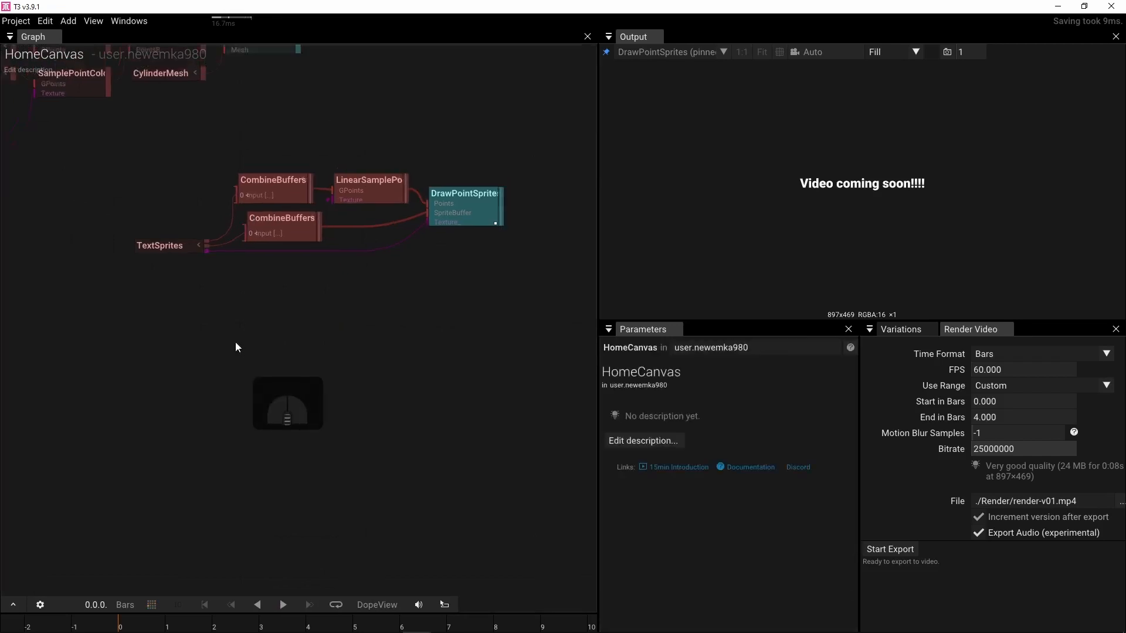
right_click_drag(164, 389, 389, 365)
scroll(389, 364, "down", 2)
right_click_drag(323, 449, 341, 490)
scroll(307, 420, "up", 3)
right_click_drag(303, 361, 186, 418)
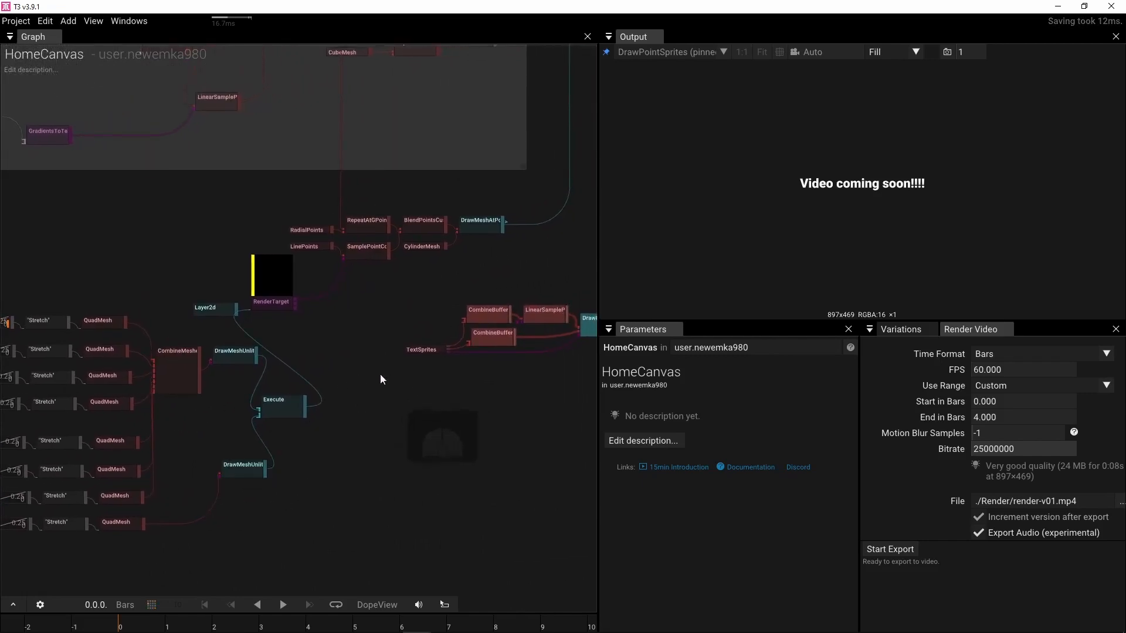
right_click_drag(380, 374, 459, 401)
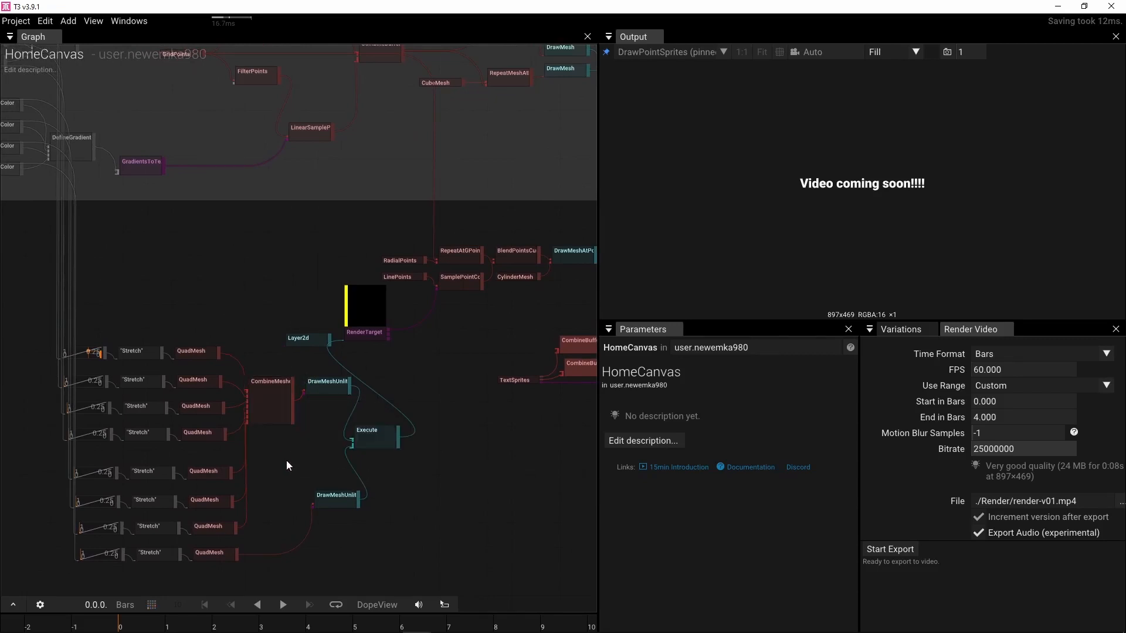
scroll(285, 472, "up", 2)
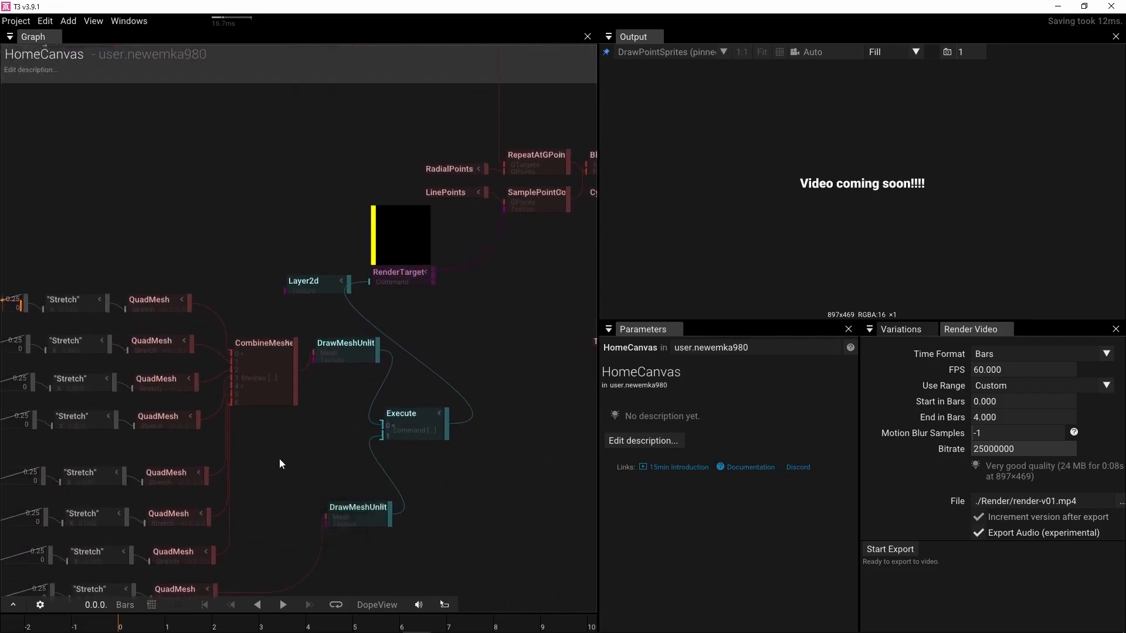
right_click_drag(256, 313, 250, 312)
right_click_drag(134, 250, 250, 245)
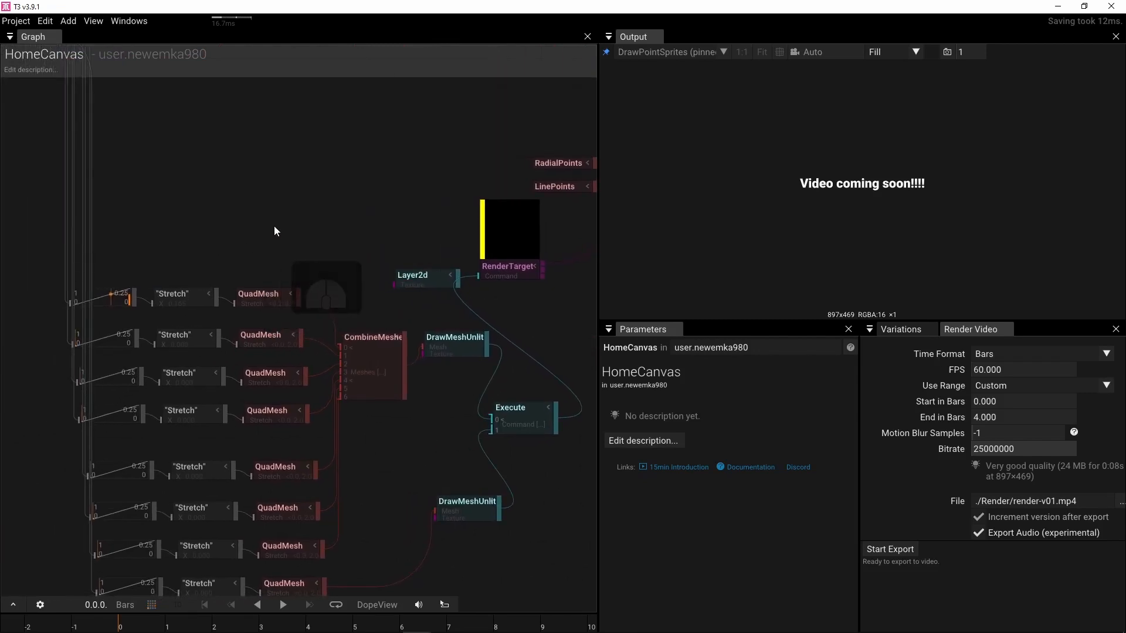
scroll(277, 227, "down", 2)
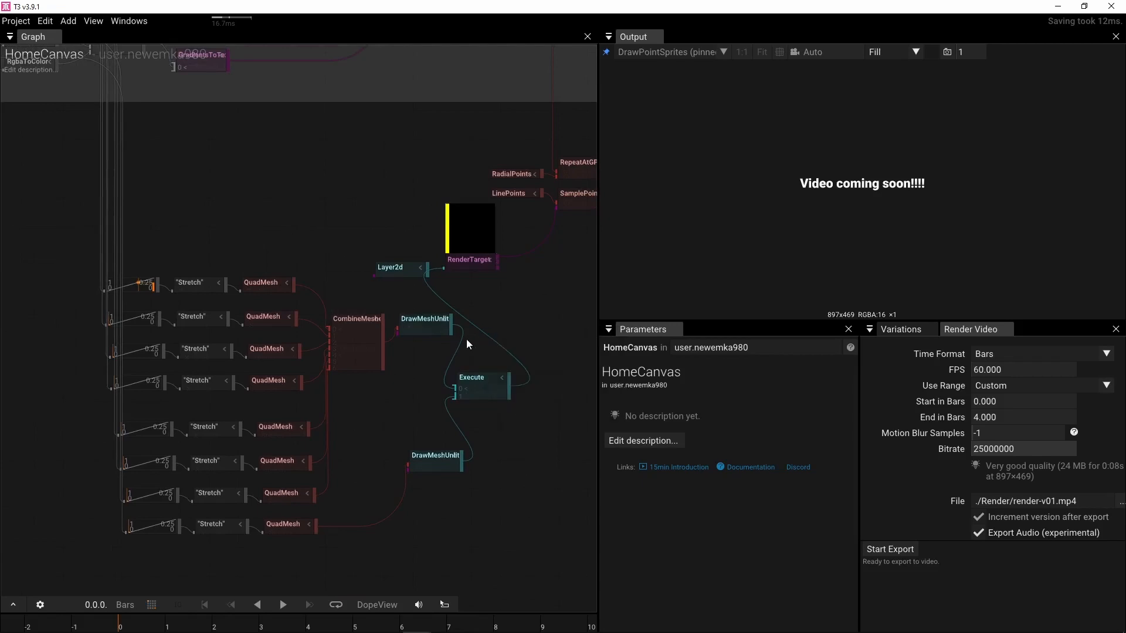
right_click_drag(498, 308, 373, 322)
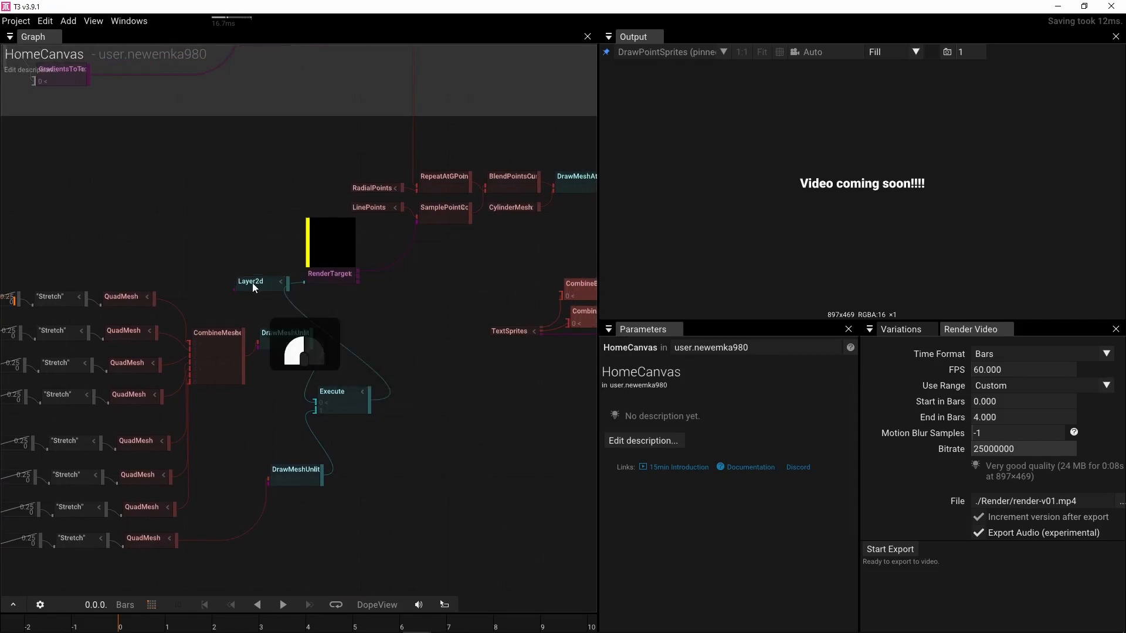
Step: Pull Layer2d out of the chain between Execute and RenderTarget and place it apart, leaving Execute wired directly to RenderTarget
left_click_drag(252, 283, 211, 236)
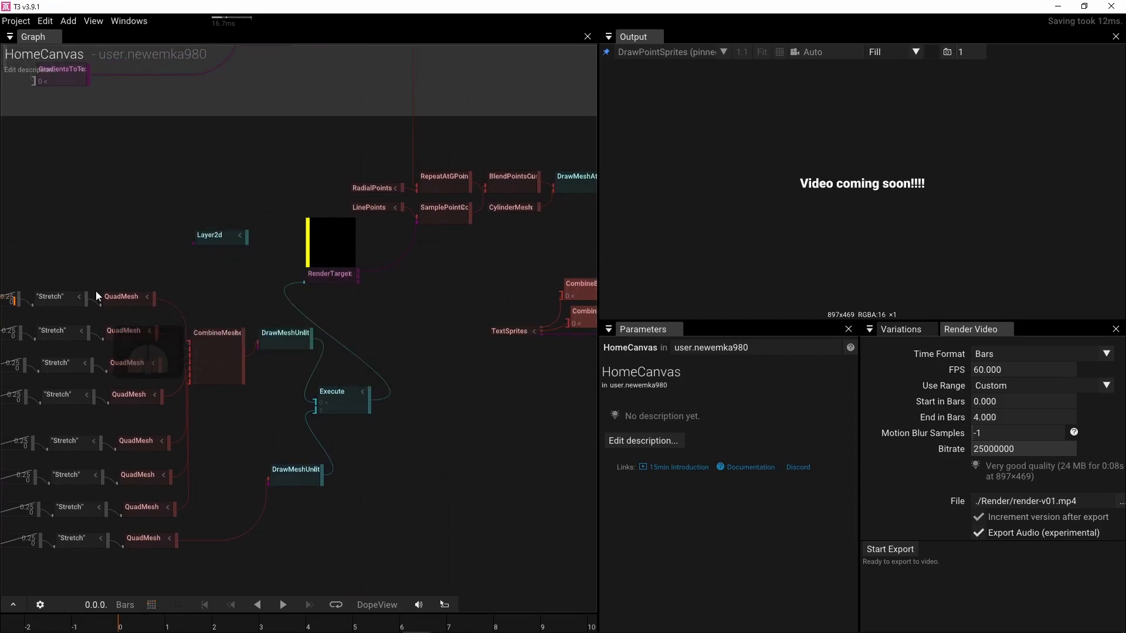
right_click_drag(97, 291, 245, 265)
scroll(134, 269, "up", 2)
scroll(245, 265, "down", 5)
right_click_drag(148, 234, 149, 432)
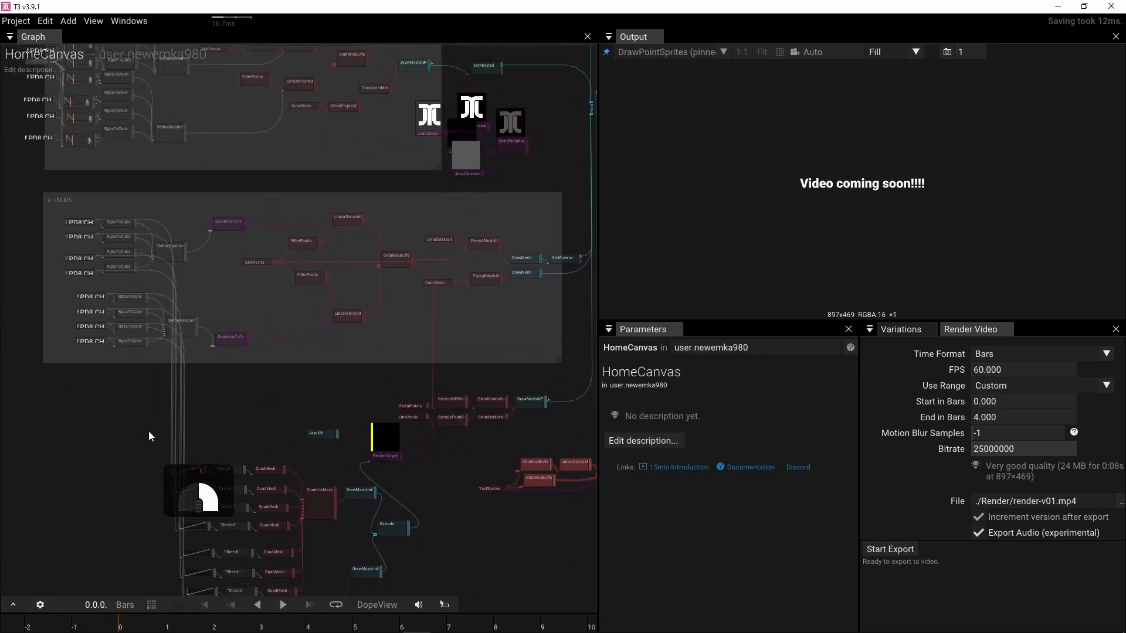
scroll(98, 230, "up", 3)
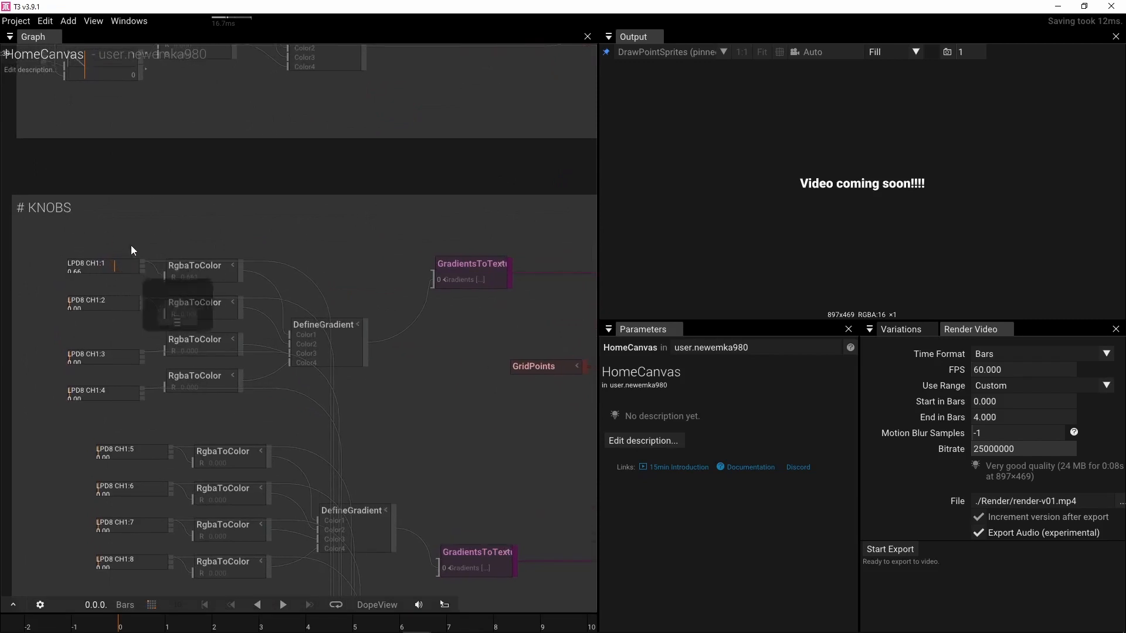
Step: Add a QuadMesh operator in the gap above the KNOBS section
left_click_drag(141, 262, 305, 174)
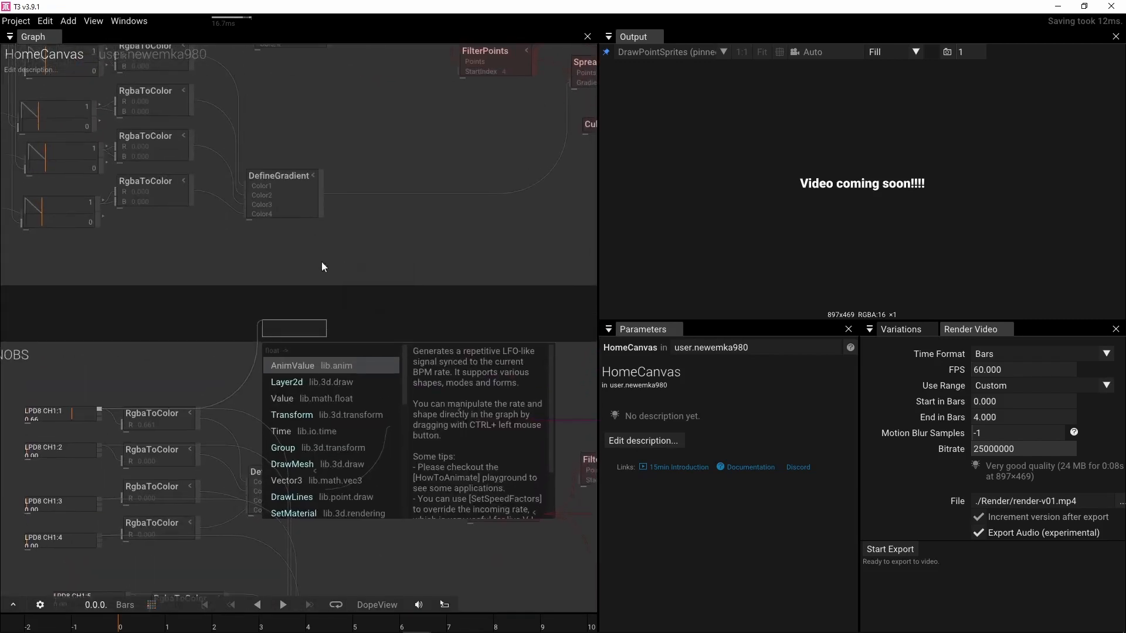
left_click(328, 312)
key("Tab")
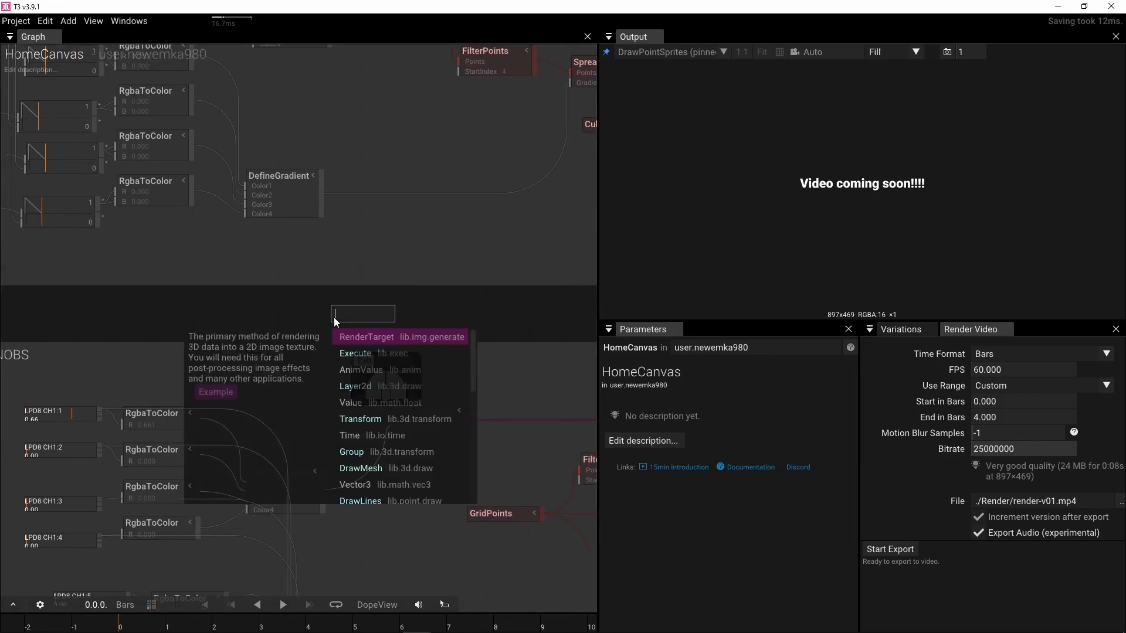
type("quad")
left_click(360, 337)
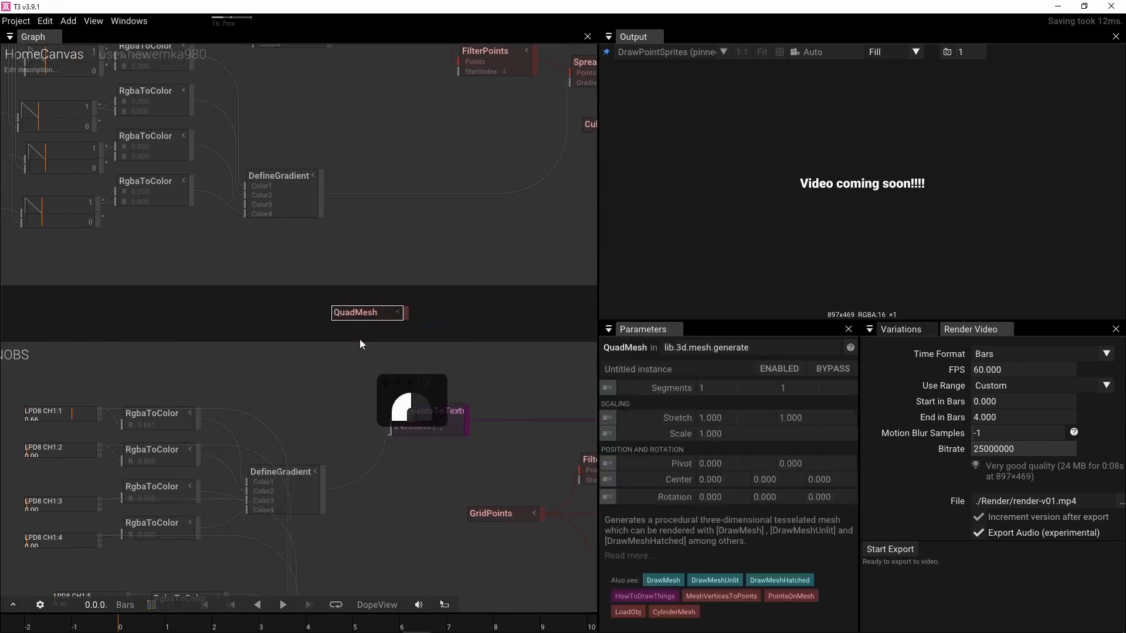
Step: Feed the LPD8 CH1:1 knob into X of a new Vector2 operator and connect its output to the Stretch input of QuadMesh
left_click_drag(102, 408, 200, 330)
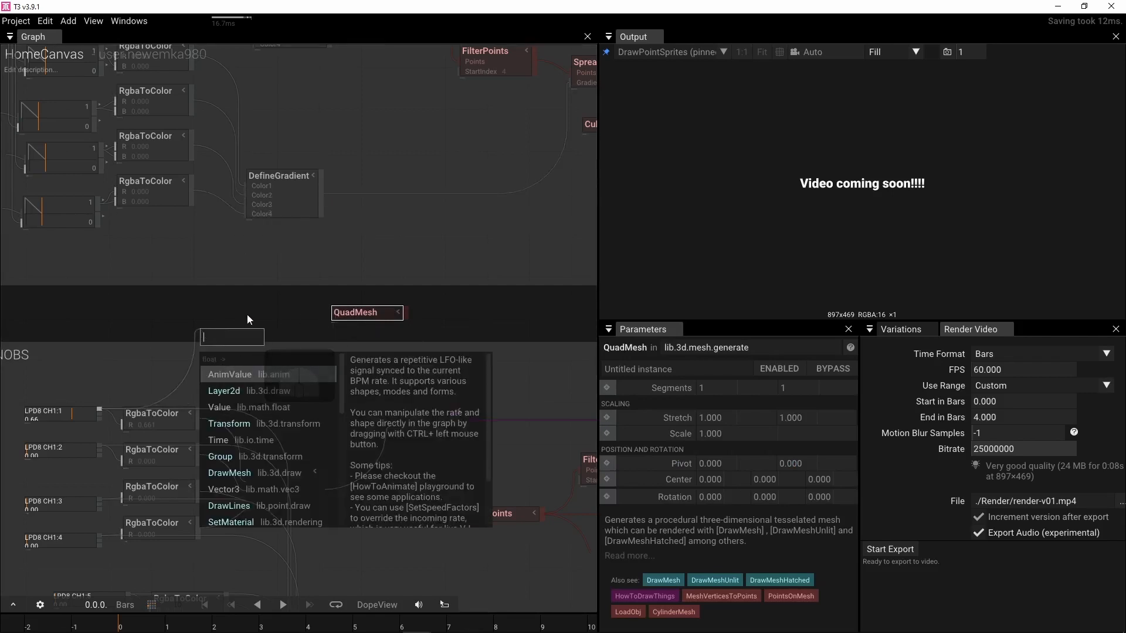
type("vec")
left_click(244, 389)
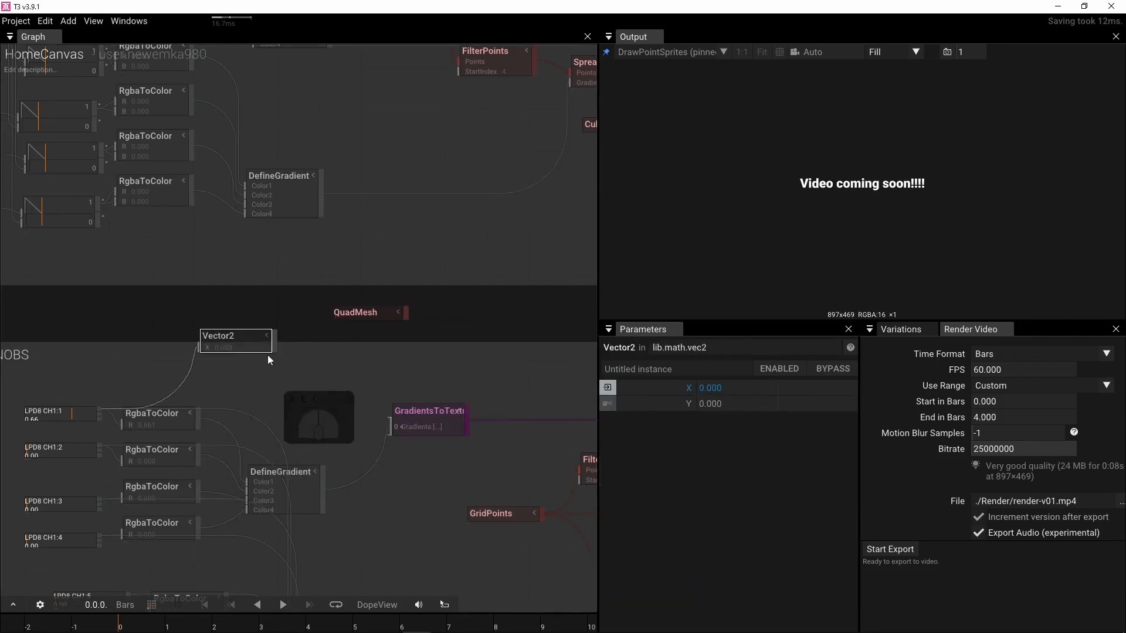
left_click_drag(273, 340, 342, 318)
left_click_drag(343, 319, 342, 320)
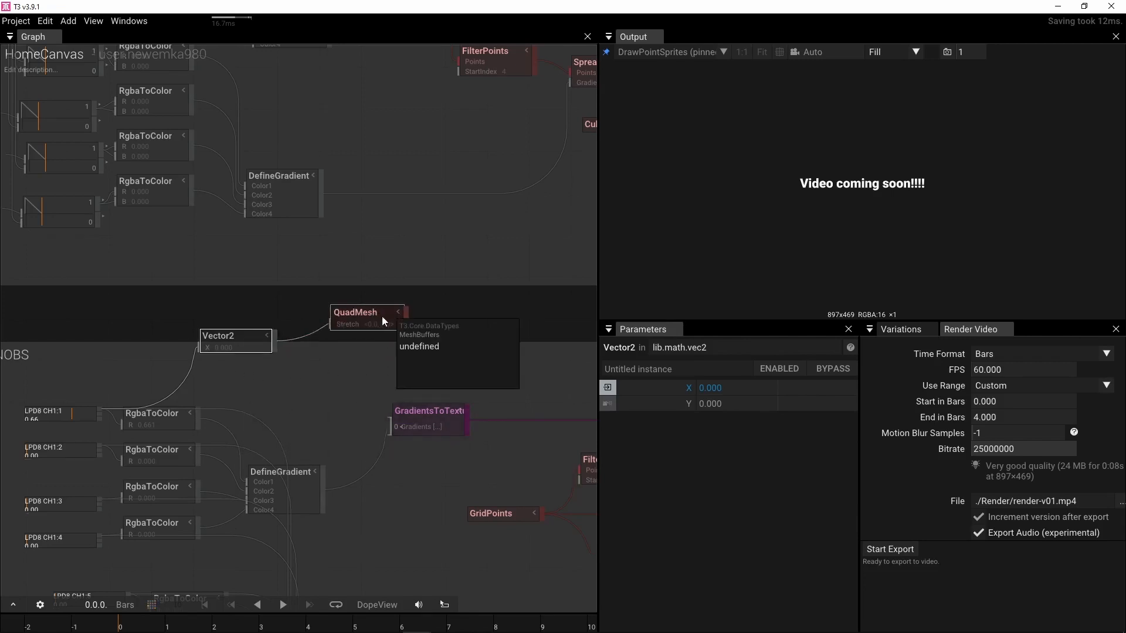
Step: Move the new Vector2 and QuadMesh pair together to the empty area below the TextSprites branch
scroll(517, 320, "down", 8)
right_click_drag(515, 317, 185, 342)
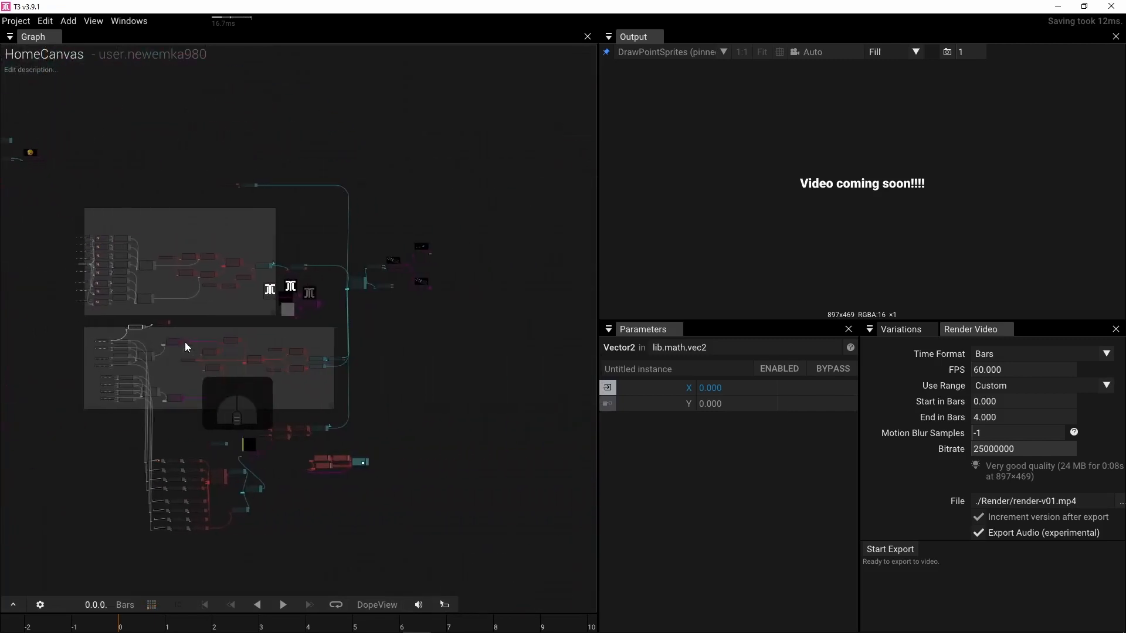
mouse_move(140, 337)
left_mouse_down()
mouse_move(161, 329)
mouse_move(130, 352)
mouse_move(353, 466)
mouse_move(504, 575)
left_mouse_up()
scroll(171, 316, "up", 5)
right_click_drag(507, 579, 325, 365)
left_click_drag(325, 366, 326, 534)
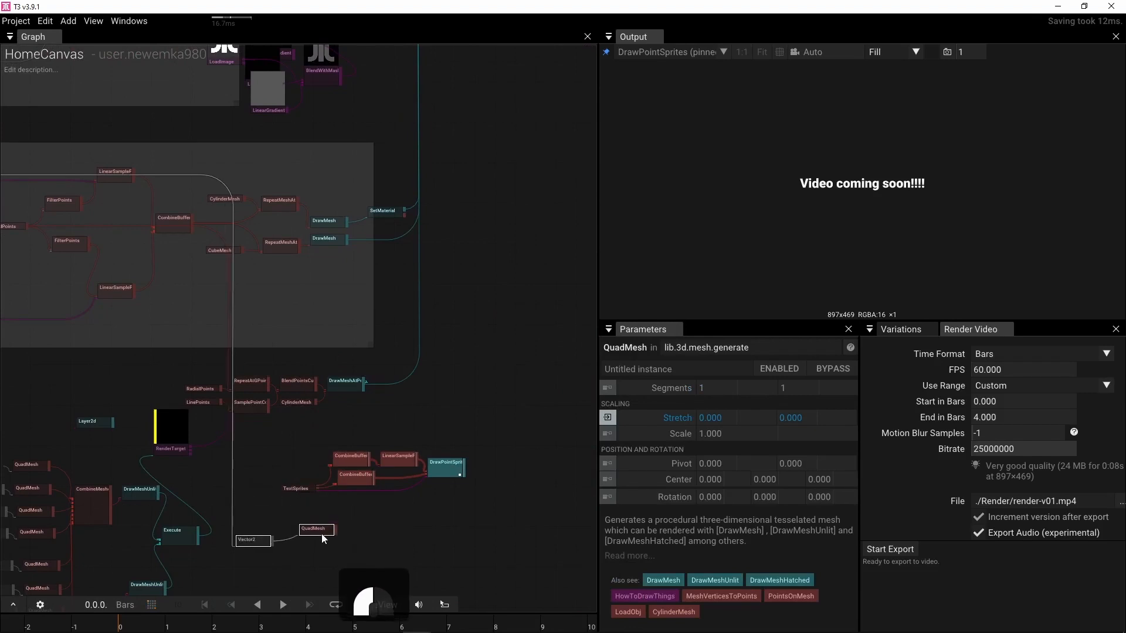
scroll(381, 518, "up", 4)
right_click_drag(305, 505, 355, 486)
left_click(354, 517)
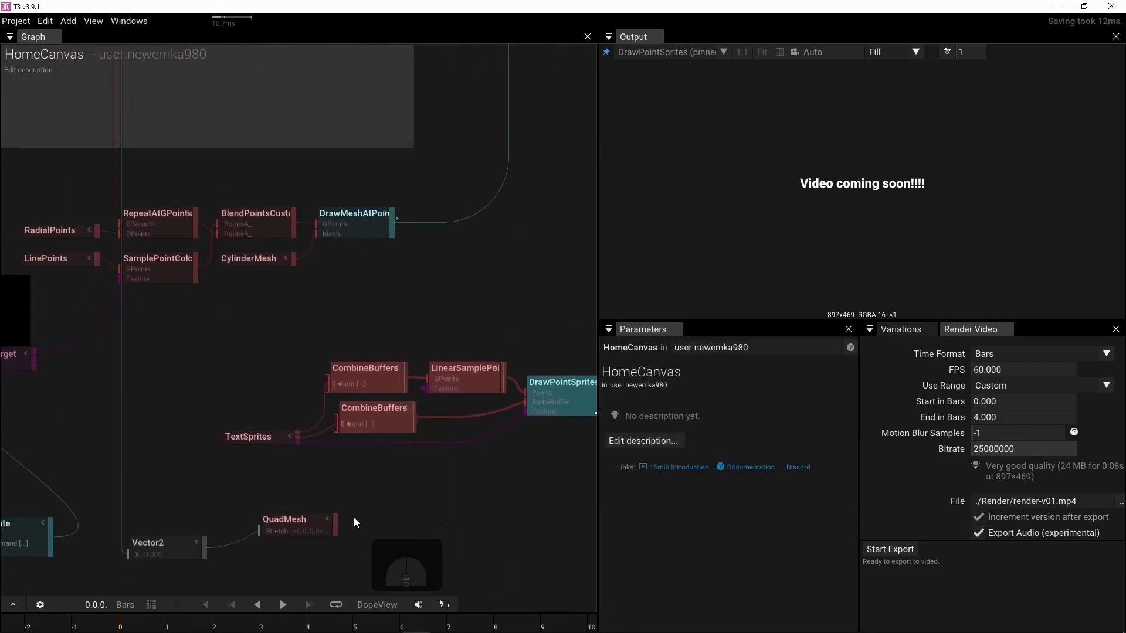
Step: Add a DrawMeshUnlit operator to the output of the relocated QuadMesh
left_click_drag(337, 528, 389, 502)
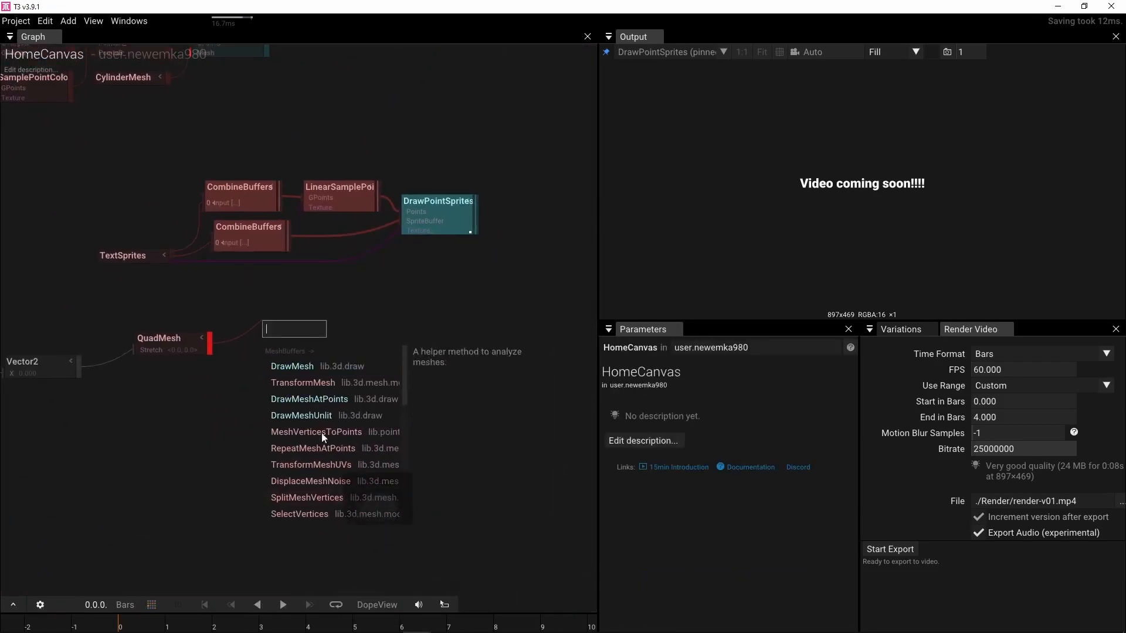
type("re")
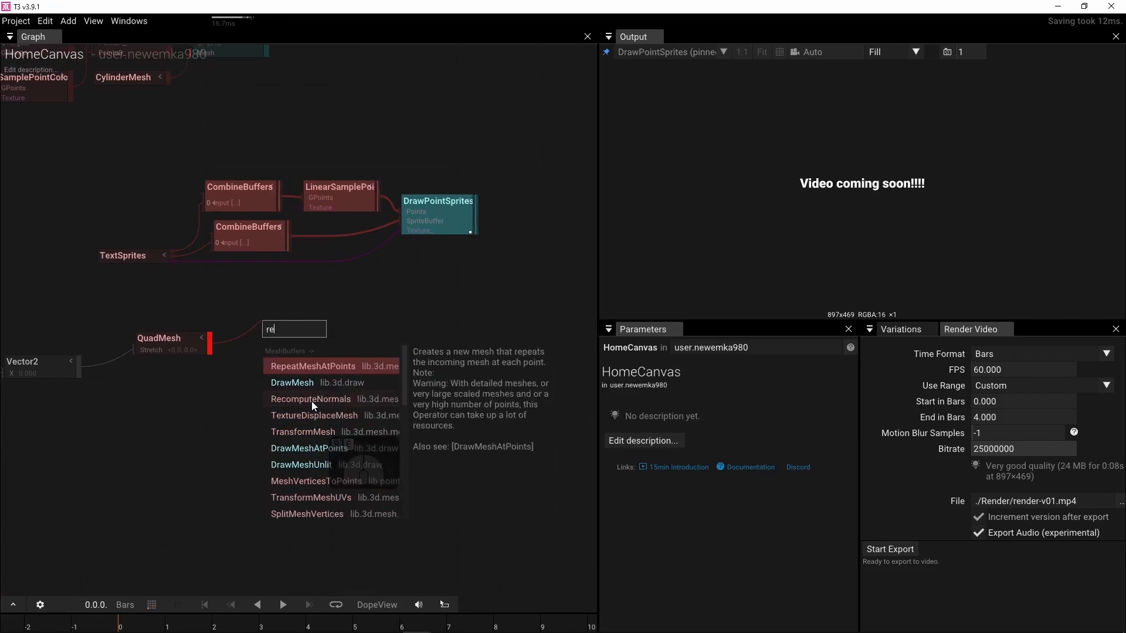
left_click(301, 465)
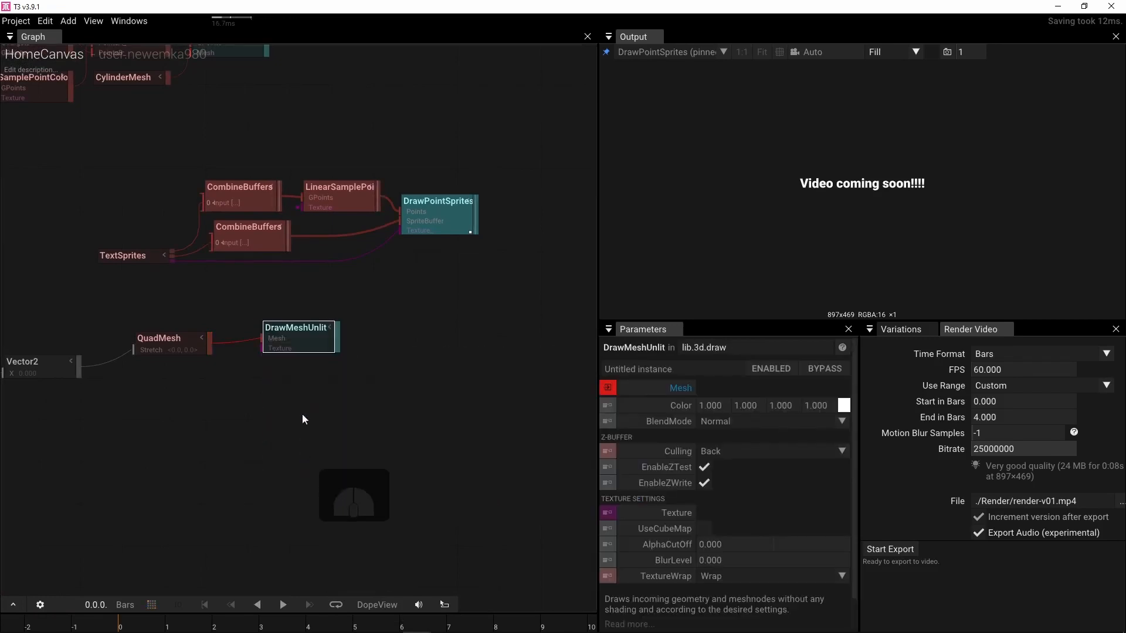
Step: Render DrawMeshUnlit into a new RenderTarget and connect its output to the Texture input of LinearSamplePointAttributes
left_click_drag(335, 337, 365, 375)
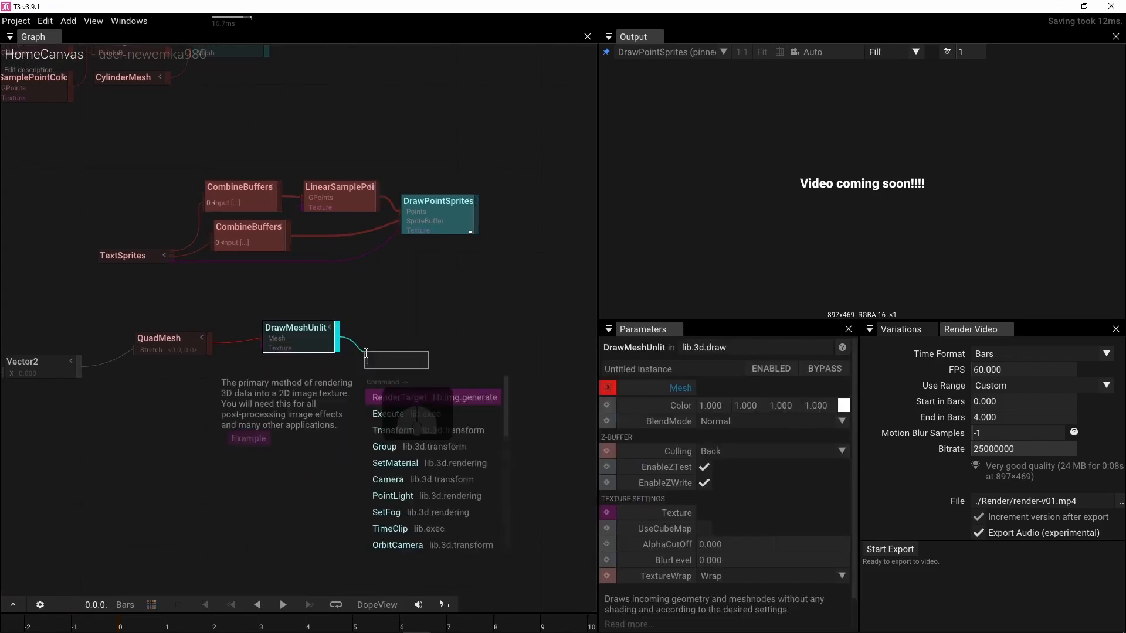
left_click(388, 393)
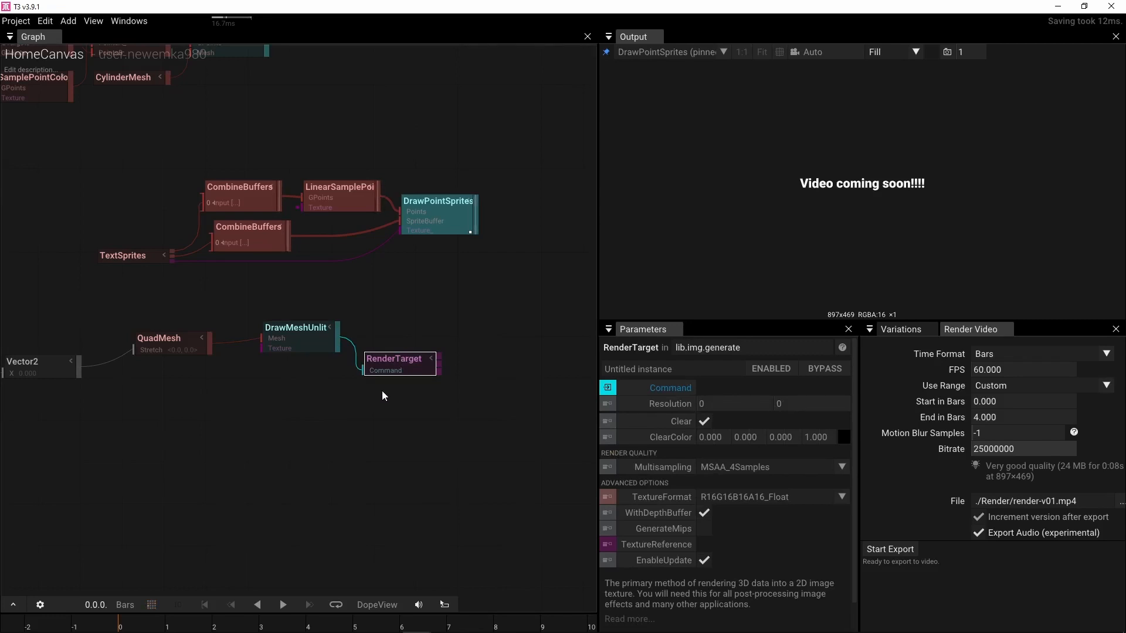
left_click_drag(440, 355, 288, 207)
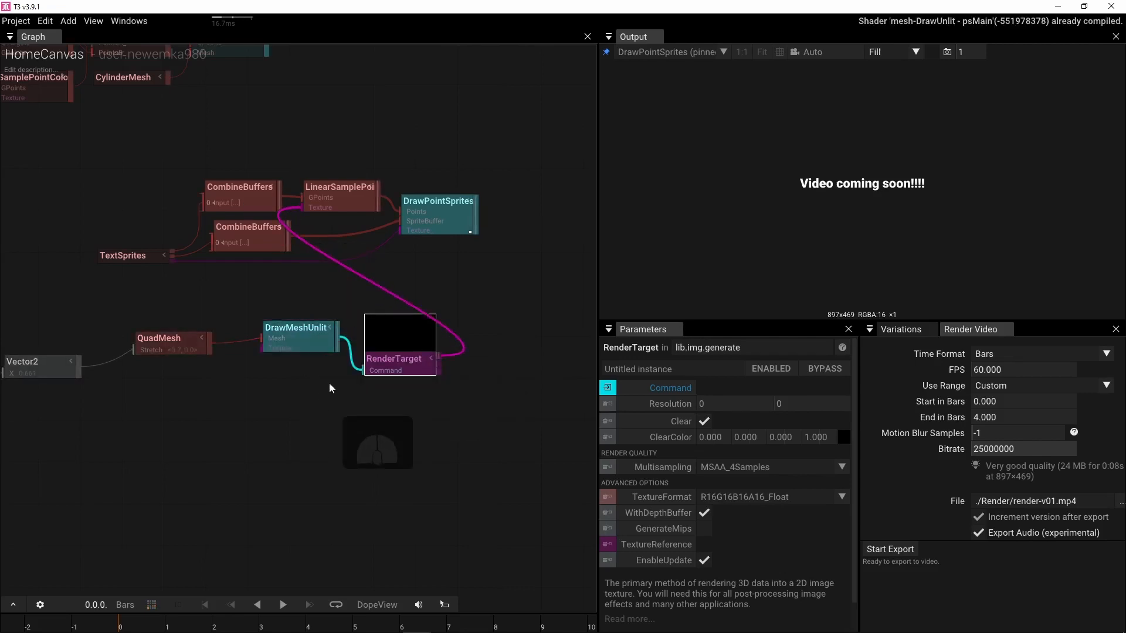
left_click(436, 213)
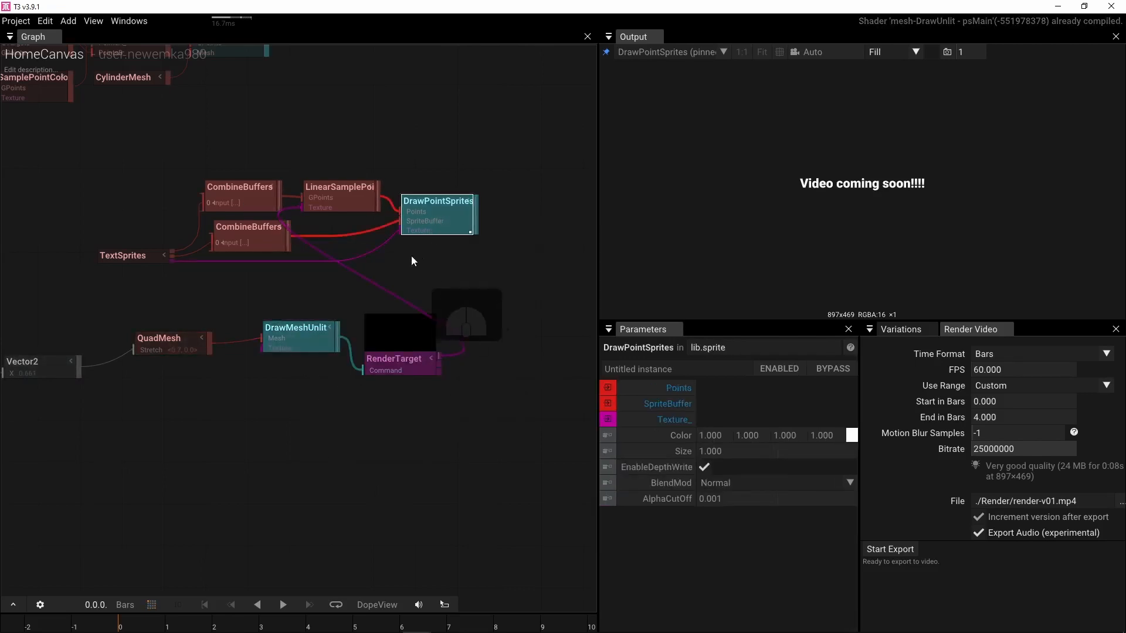
left_click(778, 52)
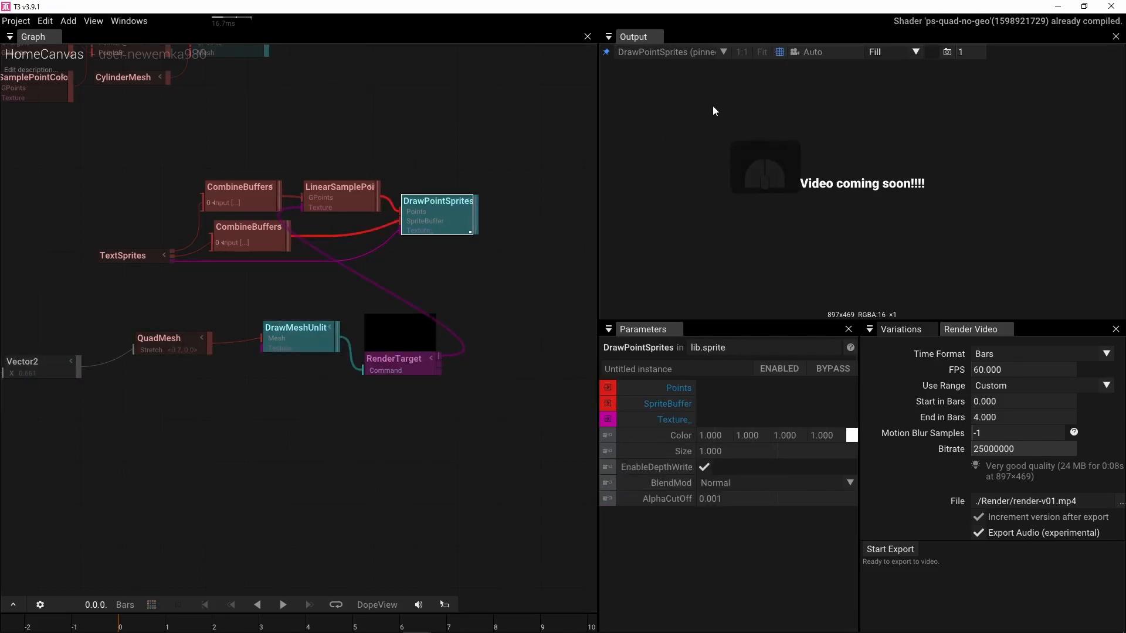
right_click_drag(437, 186, 513, 176)
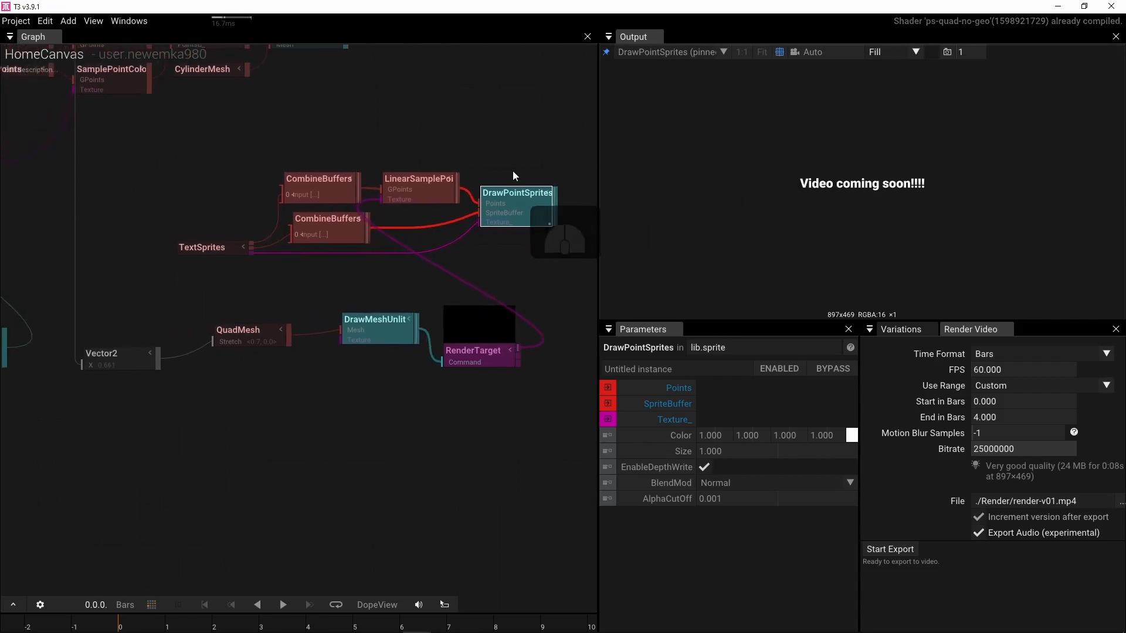
left_click(431, 189)
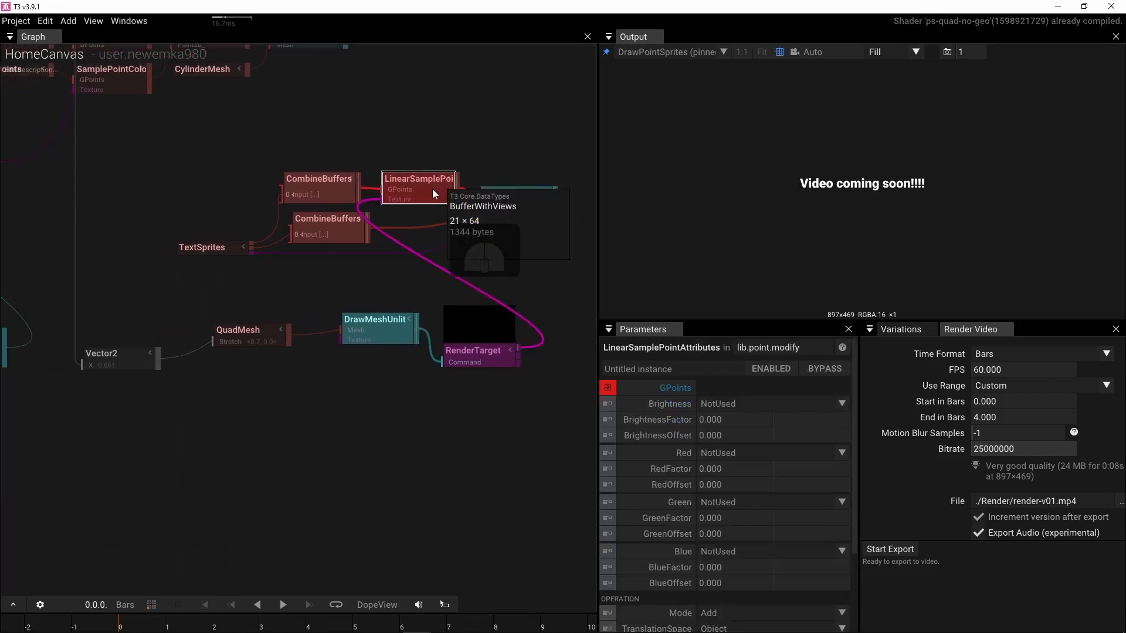
left_click(779, 52)
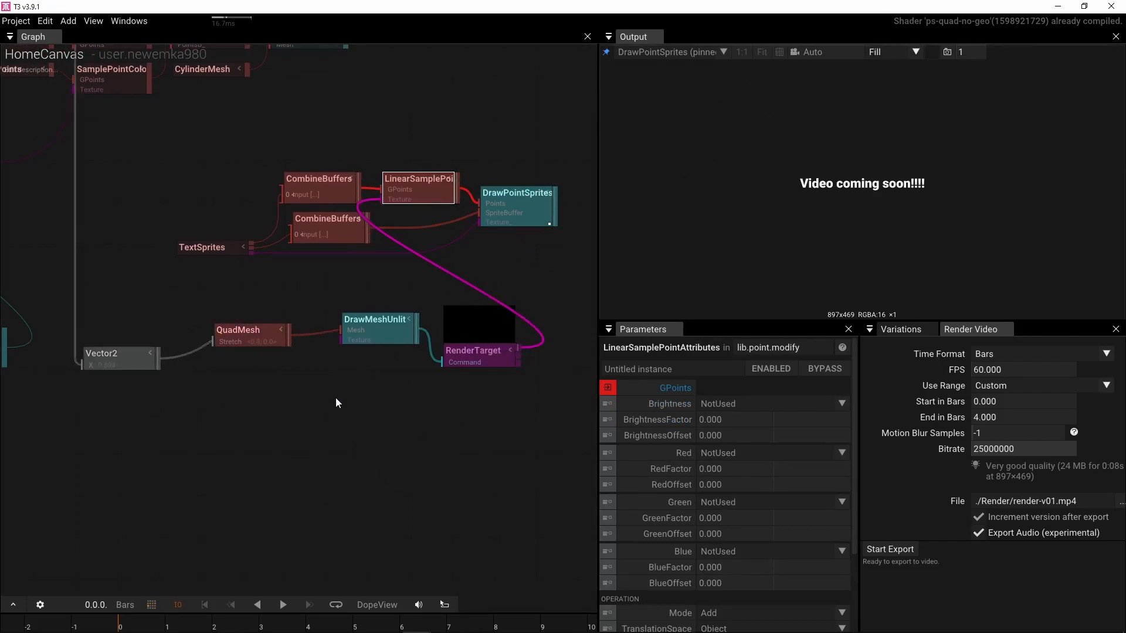
Step: Set the Y value of the Vector2 operator feeding QuadMesh to 1
left_click(267, 341)
left_click(146, 365)
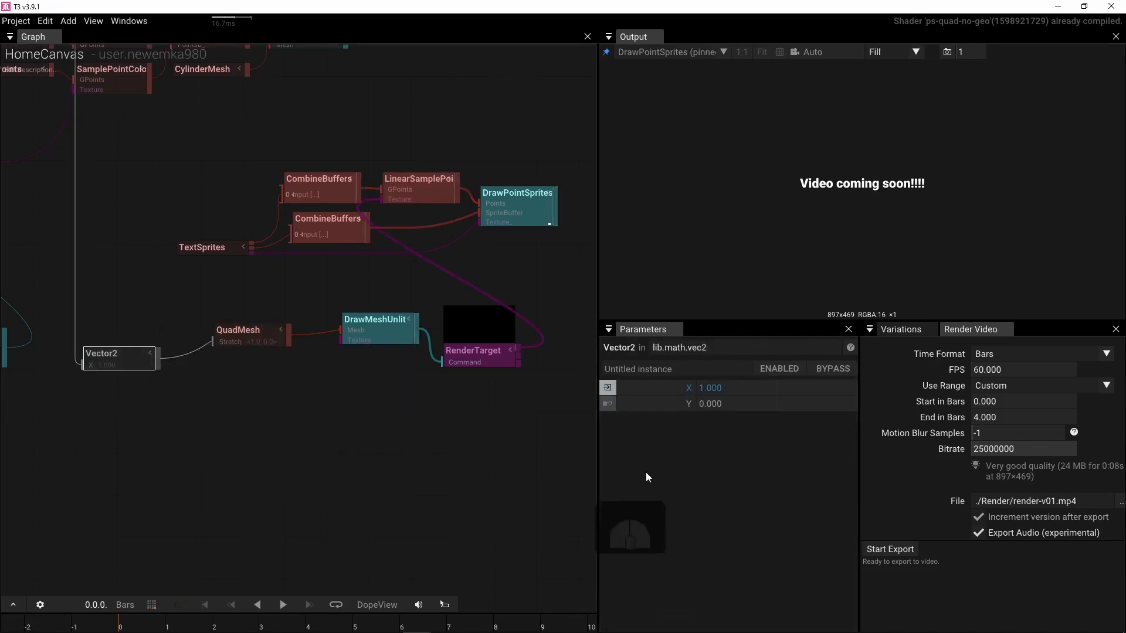
left_click(738, 404)
type("1")
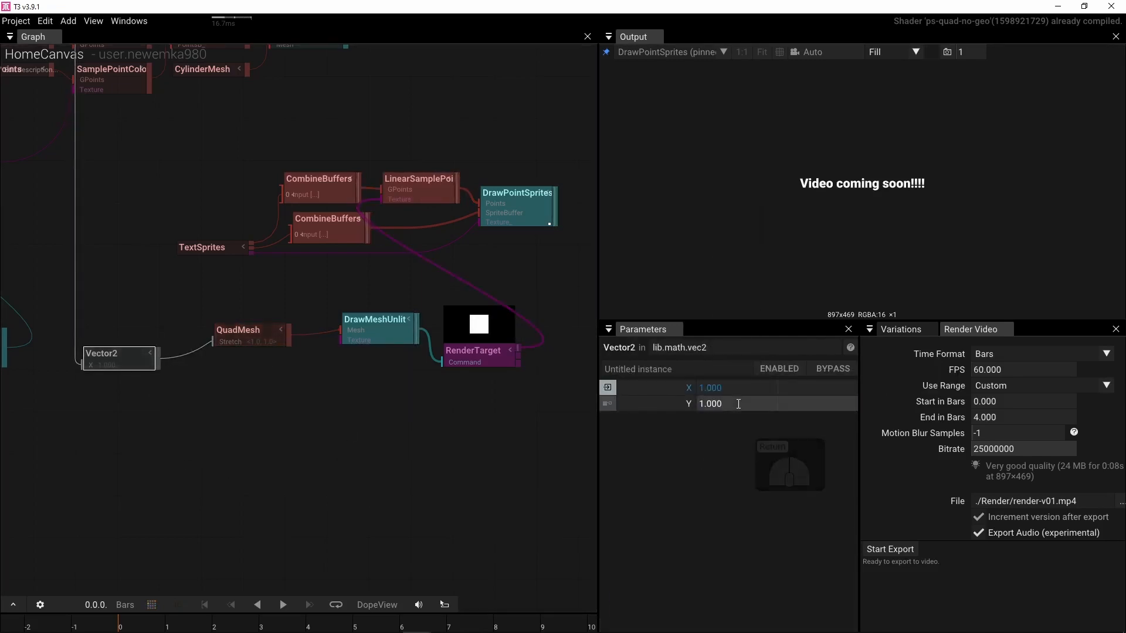
key("Return")
Step: In LinearSamplePointAttributes, apply Brightness as For_W with a BrightnessFactor of 1 and a BrightnessOffset of -1
left_click(430, 190)
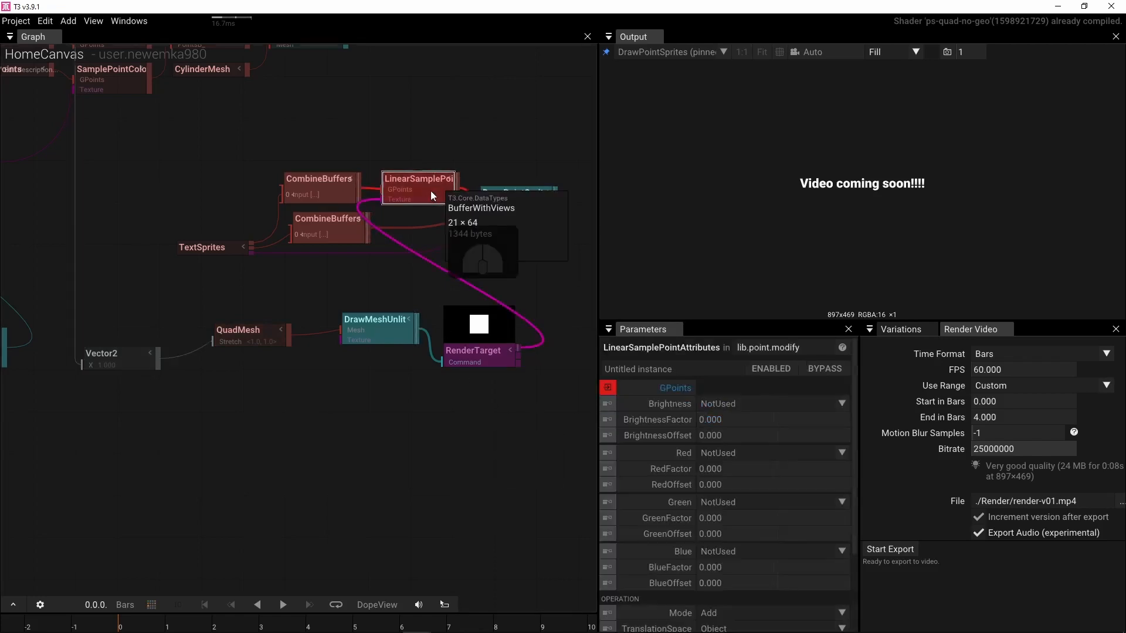
left_click(841, 404)
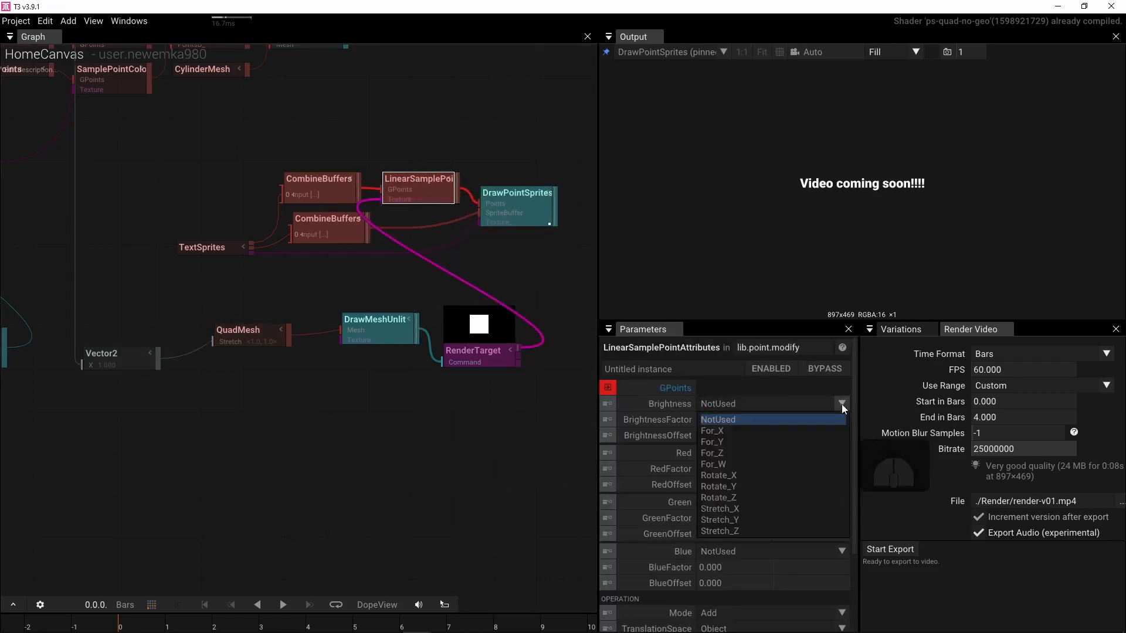
left_click(802, 461)
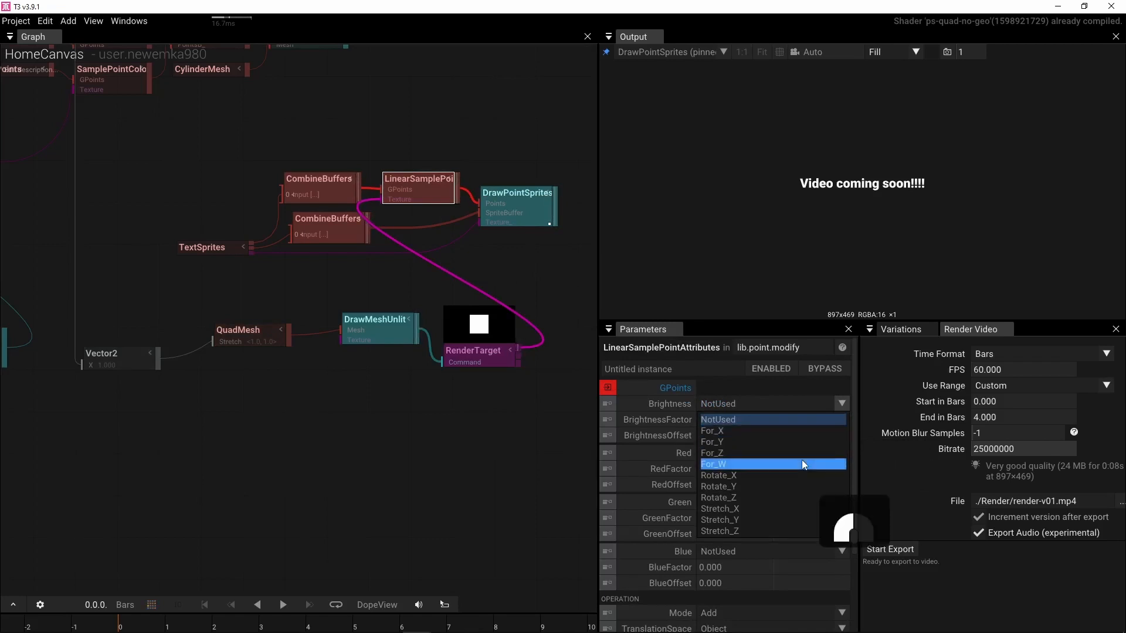
left_click(751, 423)
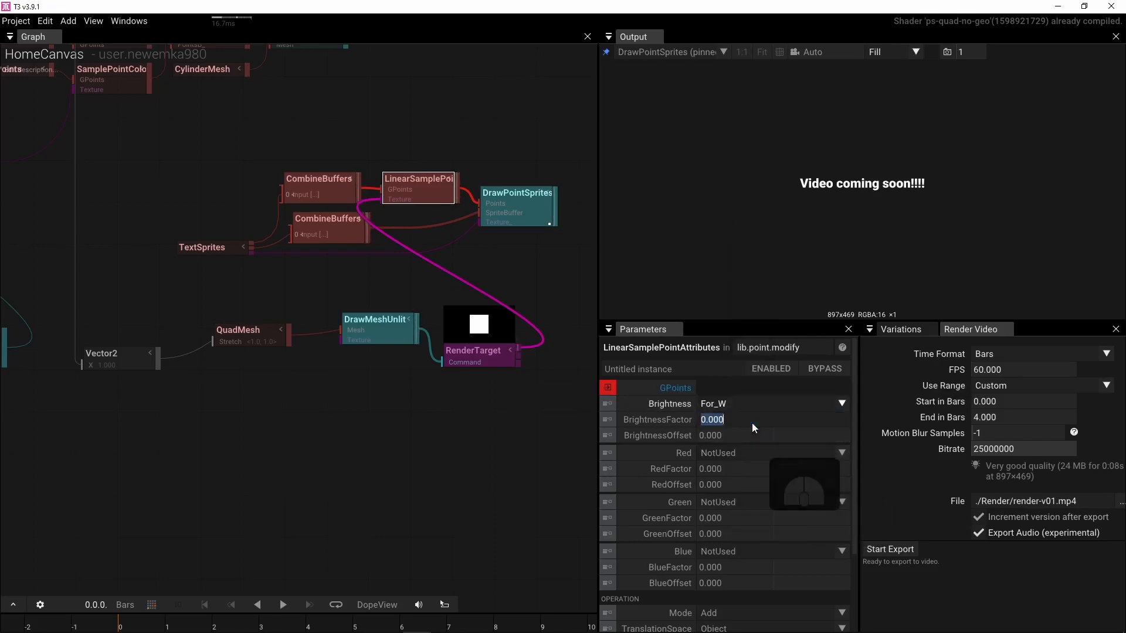
type("1")
key("Return")
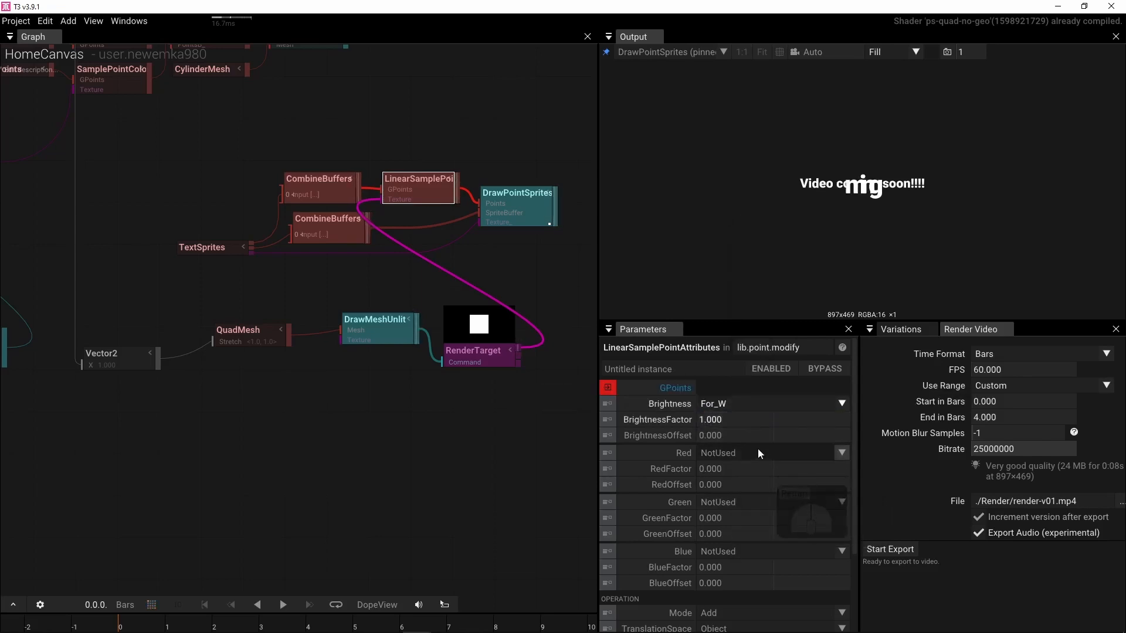
left_click(757, 438)
type("-1")
key("Return")
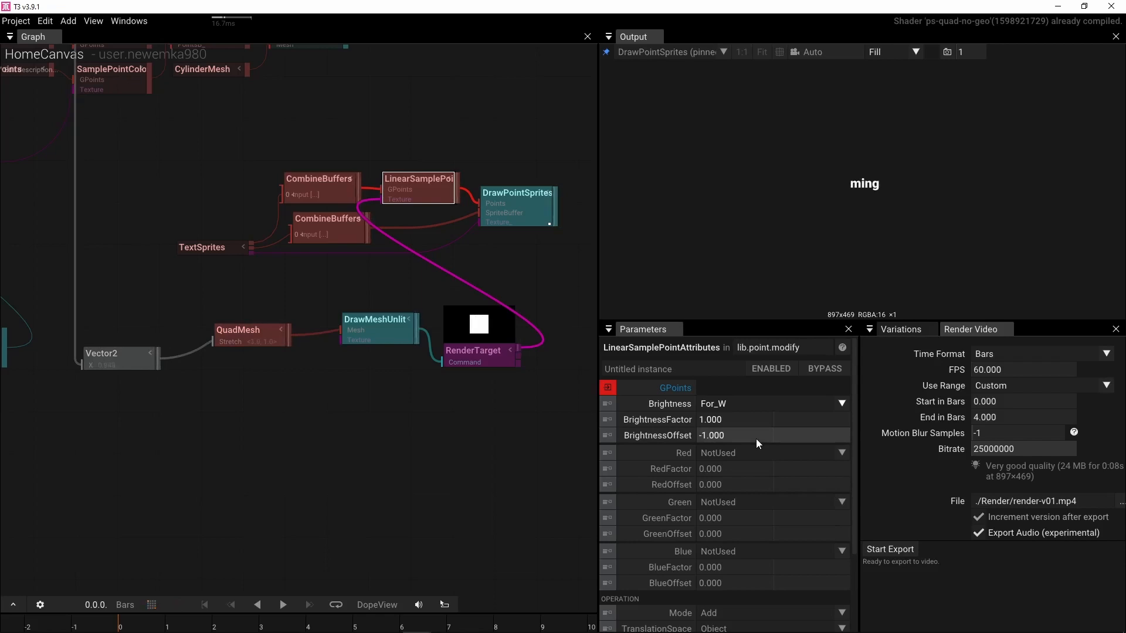
Step: Set the Center X and Pivot X values of QuadMesh to 0.5
left_click(258, 329)
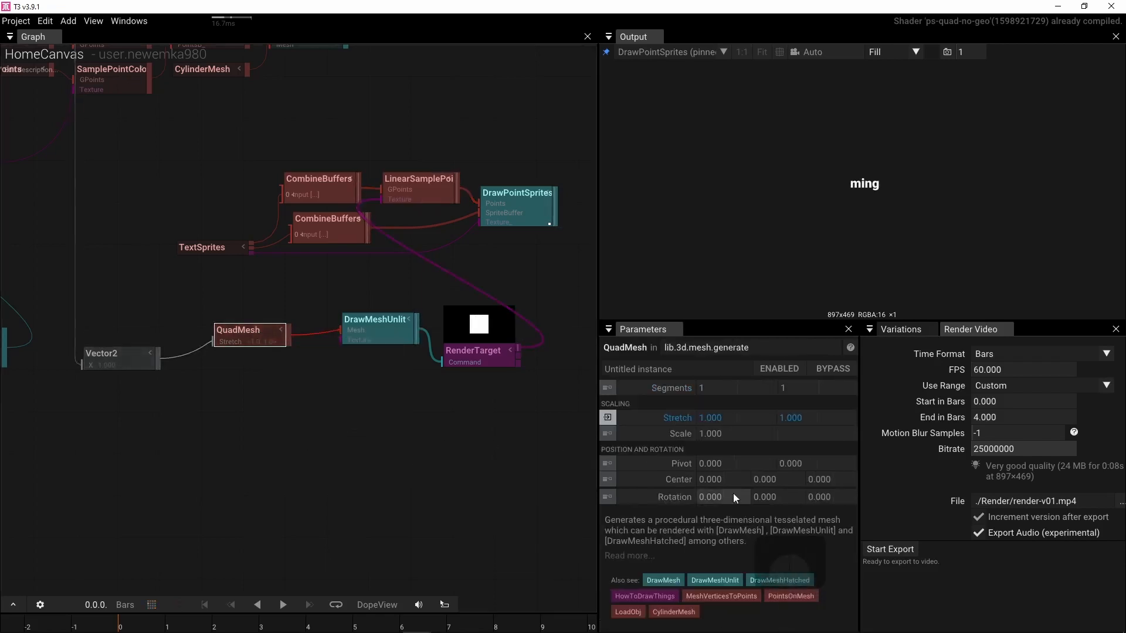
left_click(725, 479)
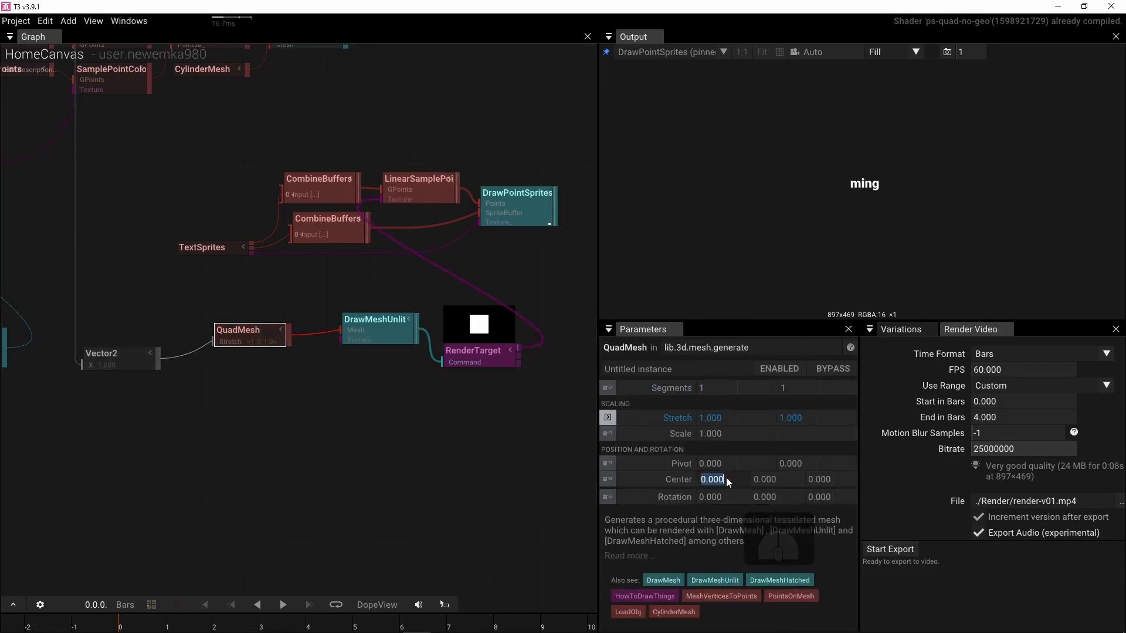
type("0.5")
key("Return")
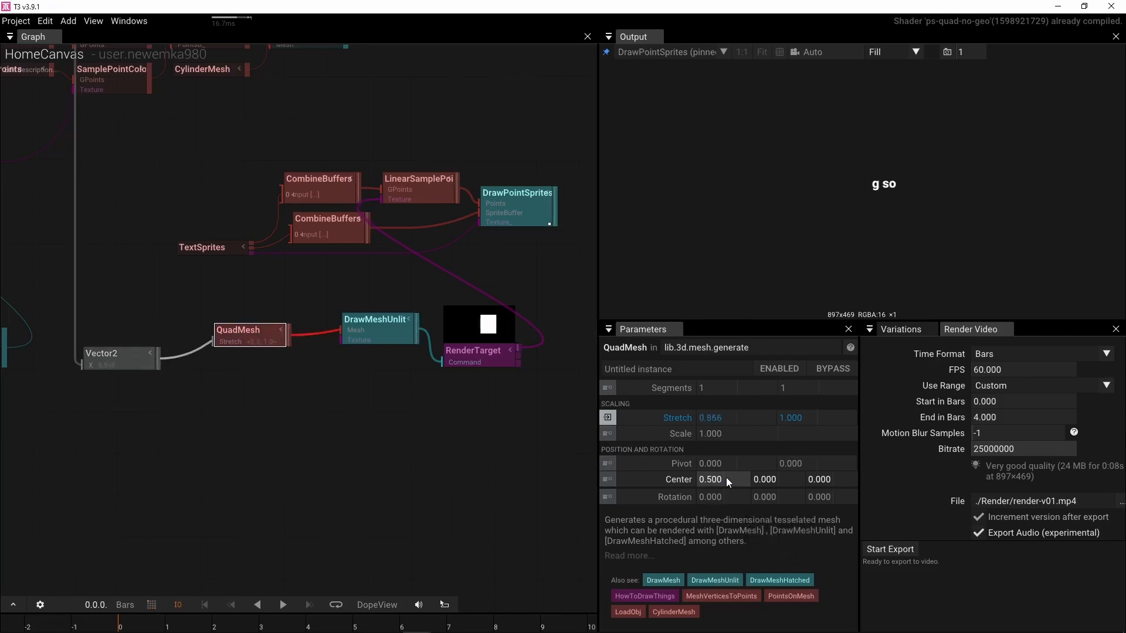
left_click(727, 463)
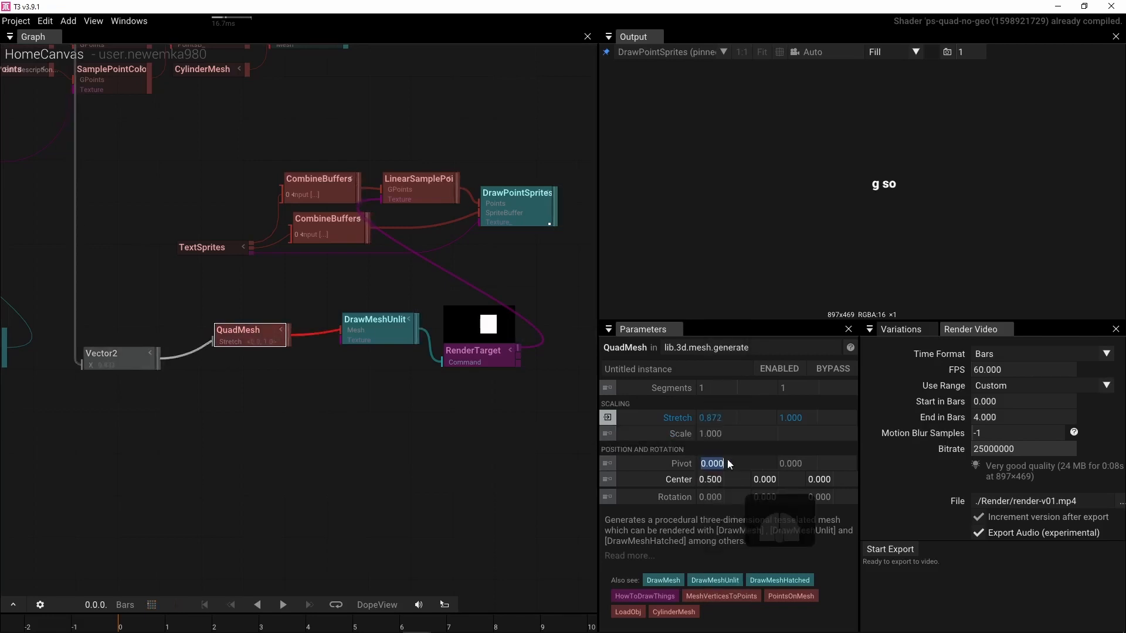
type("0.5")
key("Return")
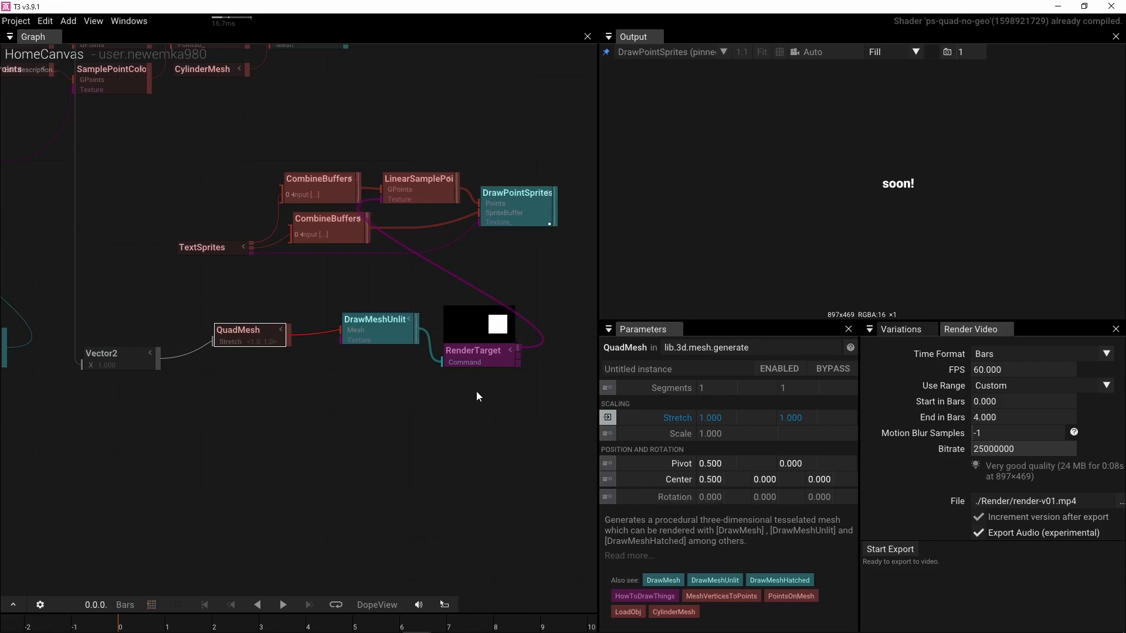
Step: Add a LinearGradient operator in the empty graph area below QuadMesh
left_click(311, 393)
double_click(313, 392)
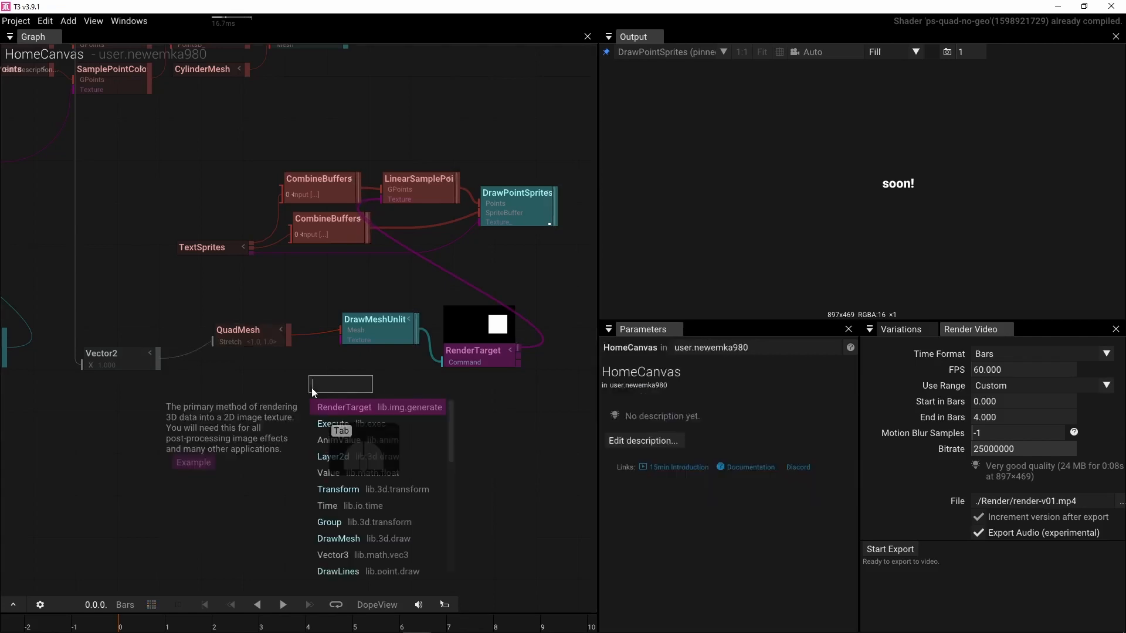
type("linea")
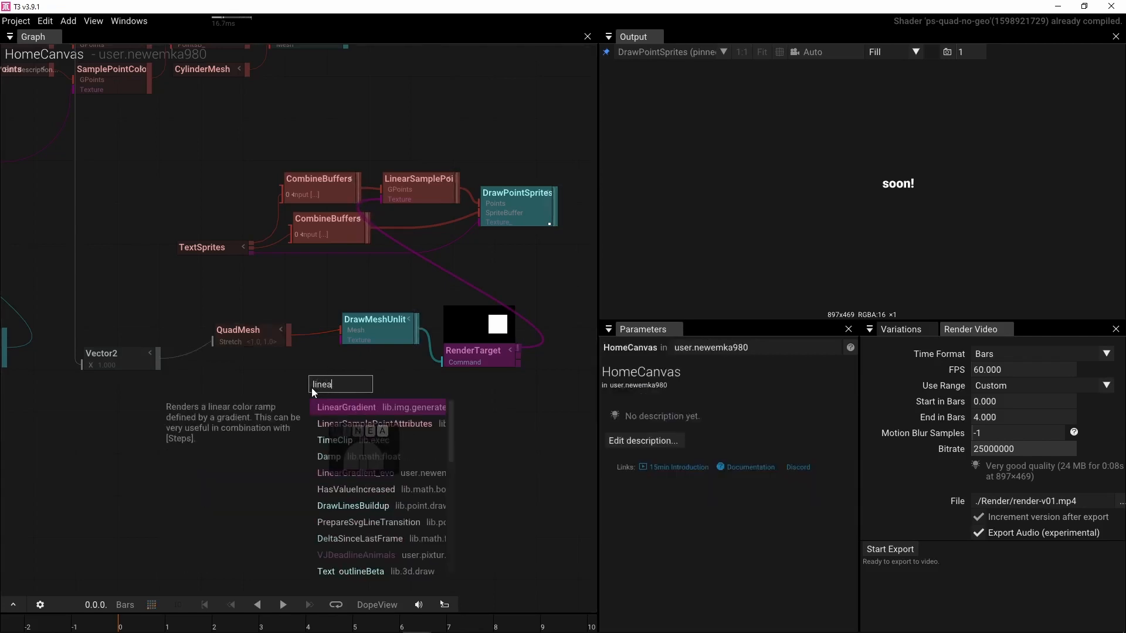
left_click(337, 406)
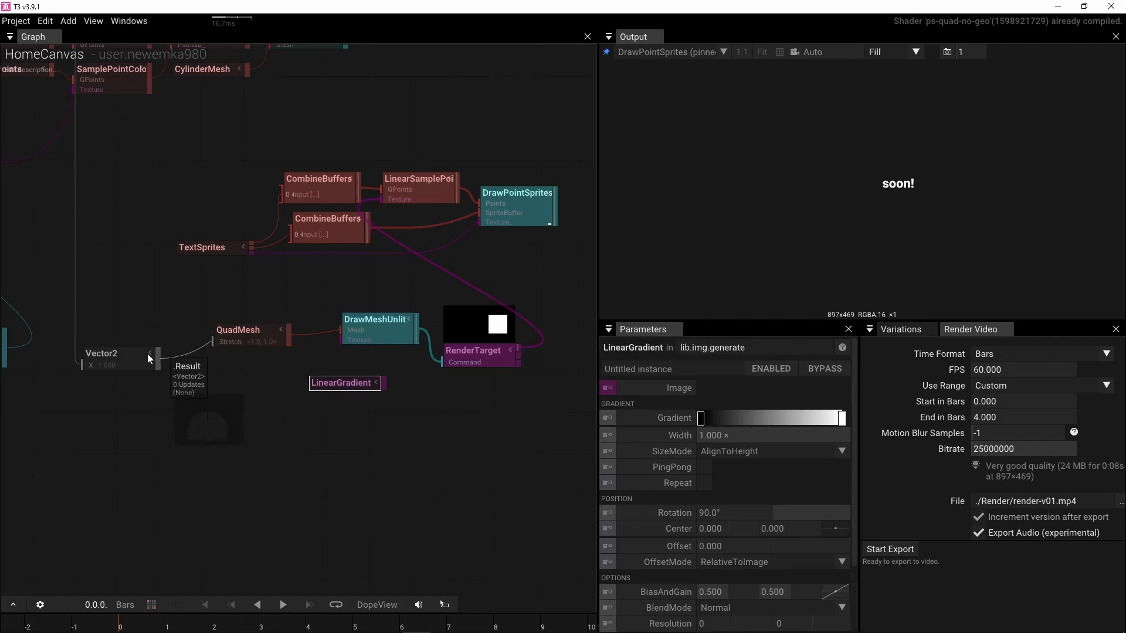
Step: Connect an LPD8 knob output from the KNOBS section to the Offset input of LinearGradient and save the project
scroll(256, 378, "down", 6)
scroll(255, 378, "down", 2)
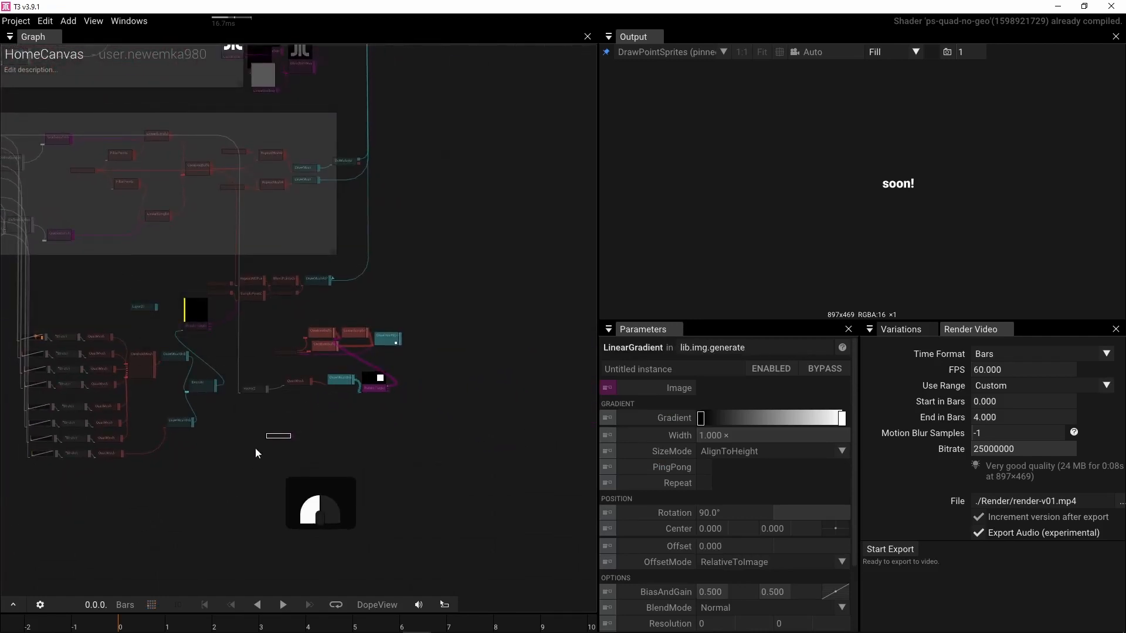
right_click_drag(70, 497, 360, 472)
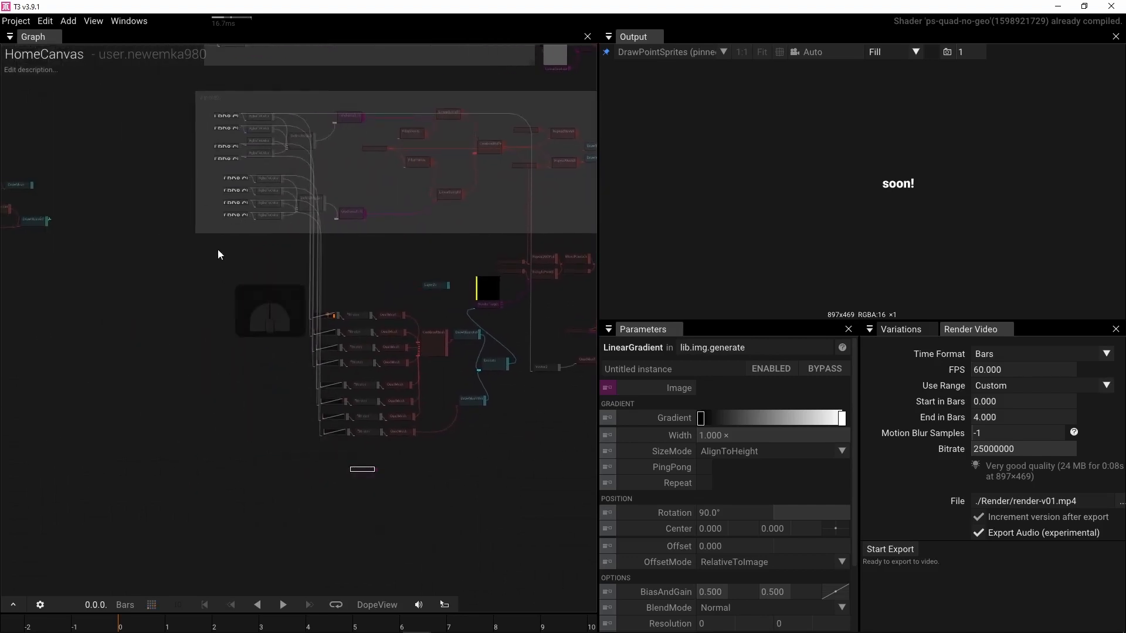
right_click_drag(222, 195, 206, 356)
scroll(207, 311, "up", 5)
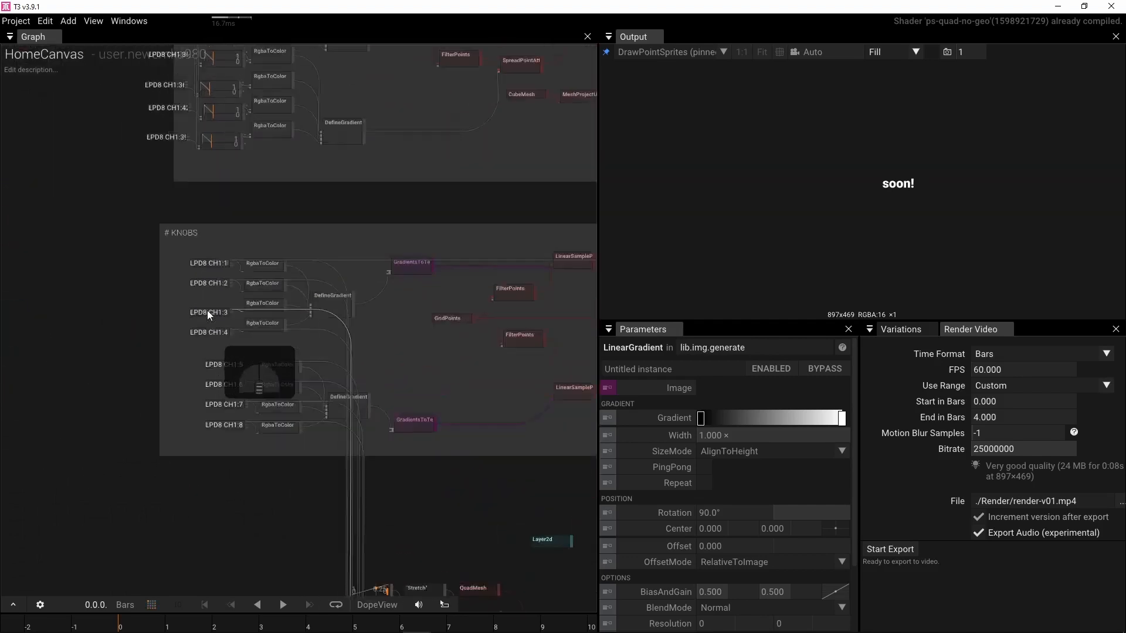
left_click_drag(250, 220, 377, 542)
right_click_drag(375, 539, 188, 10)
right_click_drag(168, 407, 290, 123)
right_click_drag(299, 416, 310, 67)
left_click_drag(310, 68, 343, 465)
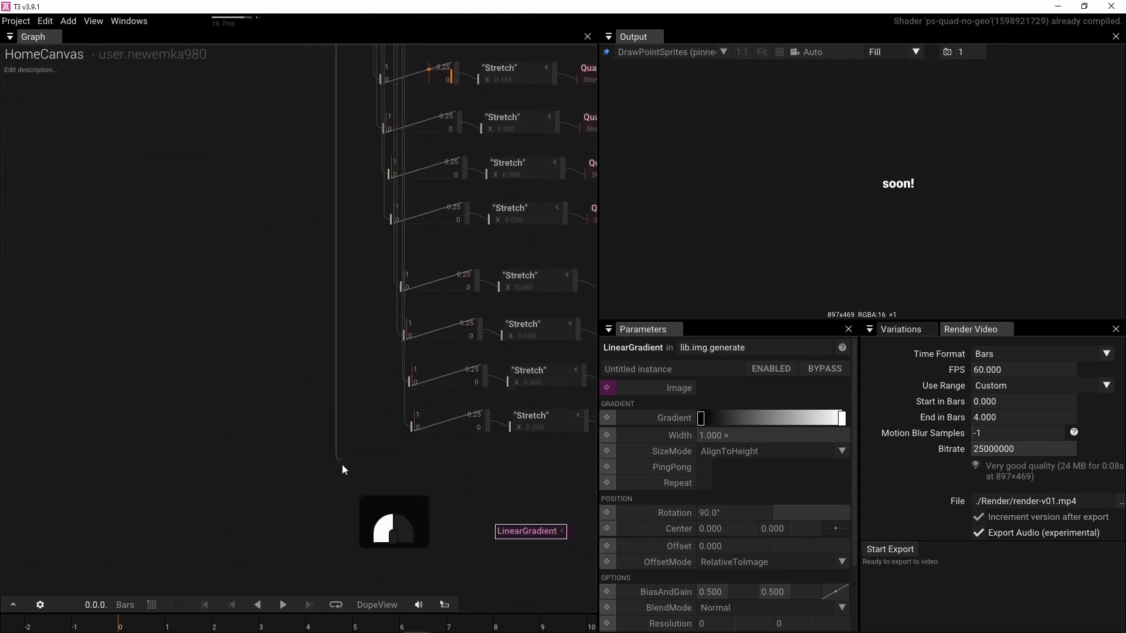
right_click_drag(342, 465, 293, 398)
left_click_drag(293, 399, 452, 465)
key("ctrl+s")
Step: Relocate LinearGradient beneath QuadMesh and connect its output to the Texture input of LinearSamplePointAttributes
right_click_drag(405, 409, 169, 411)
left_click_drag(249, 450, 567, 382)
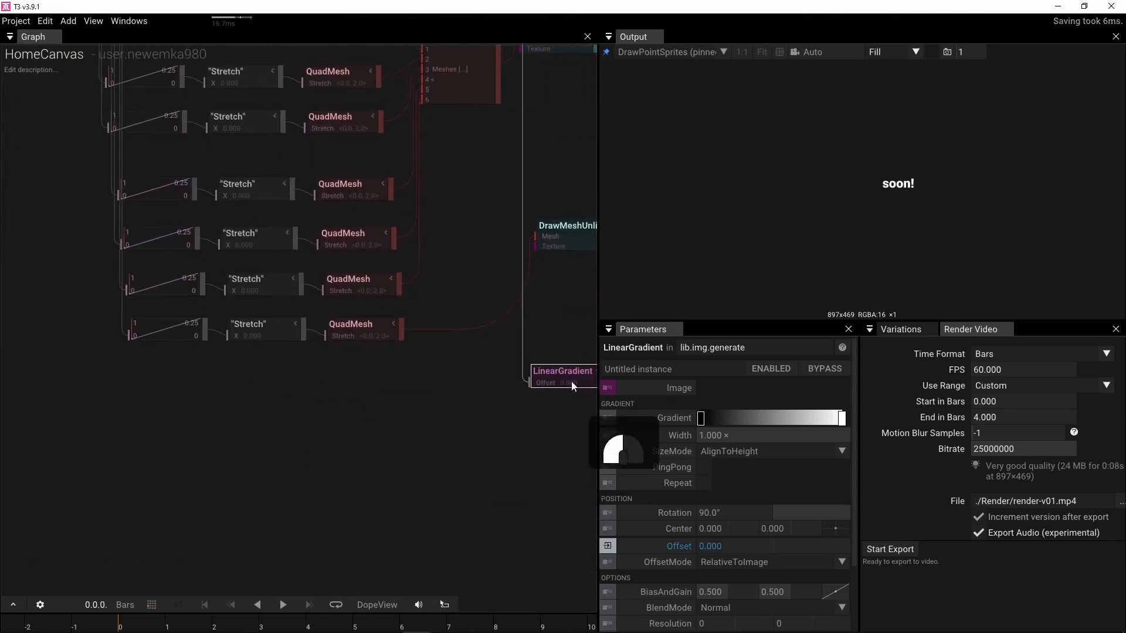
right_click_drag(578, 322, 124, 442)
left_click_drag(118, 501, 483, 292)
right_click_drag(548, 296, 378, 446)
scroll(378, 445, "up", 3)
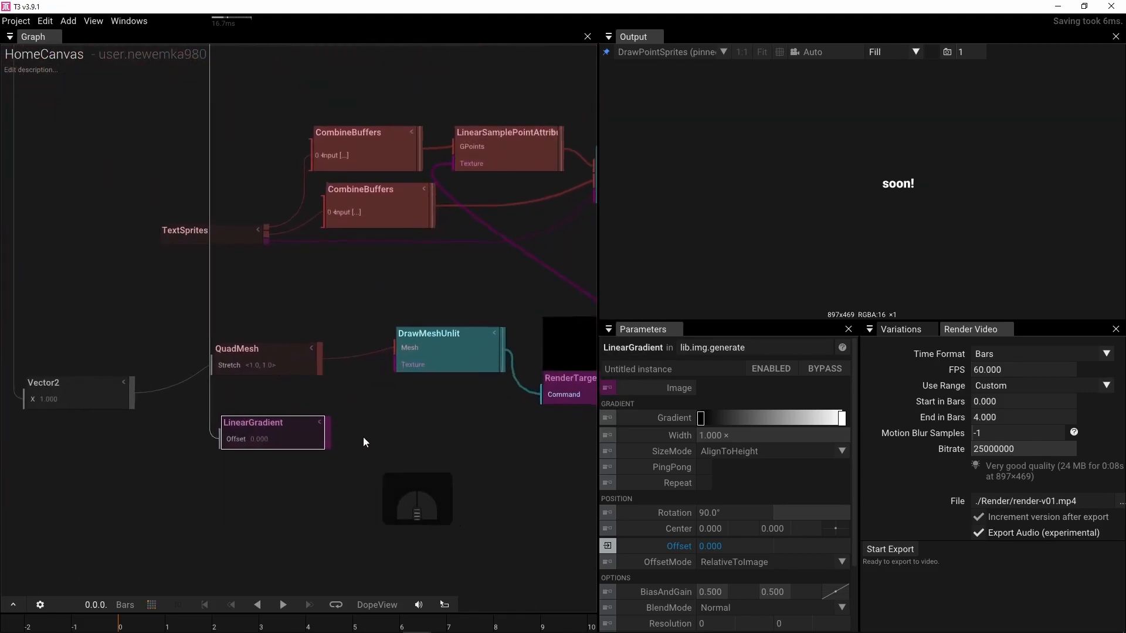
right_click_drag(427, 409, 335, 407)
left_click_drag(255, 435, 378, 164)
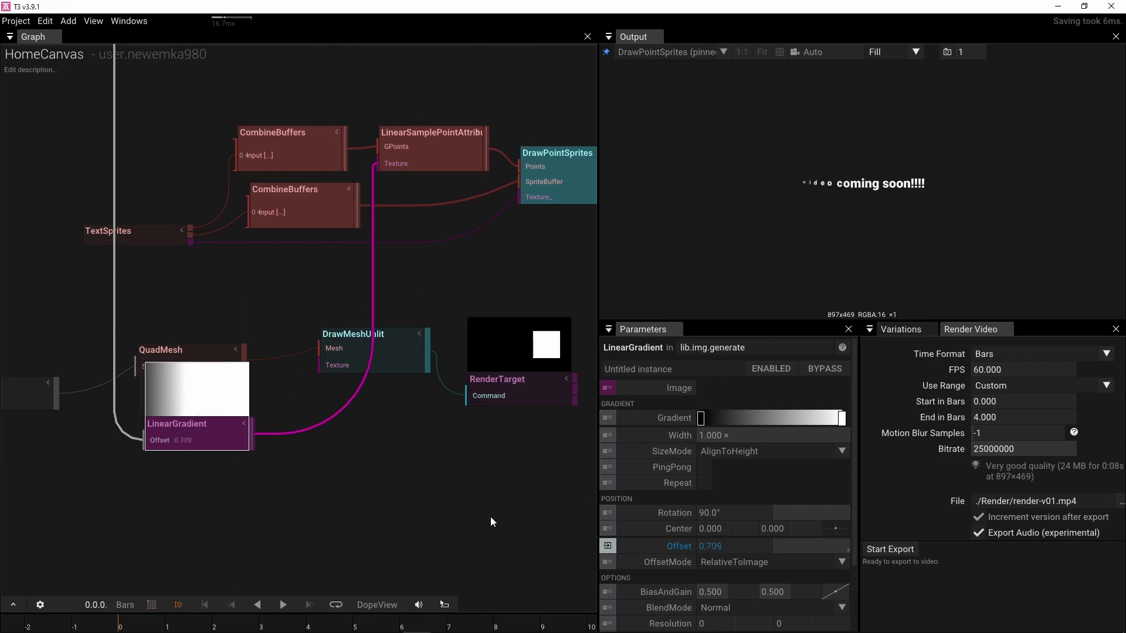
Step: Reverse the Gradient of LinearGradient so it runs from white to black
right_click(656, 417)
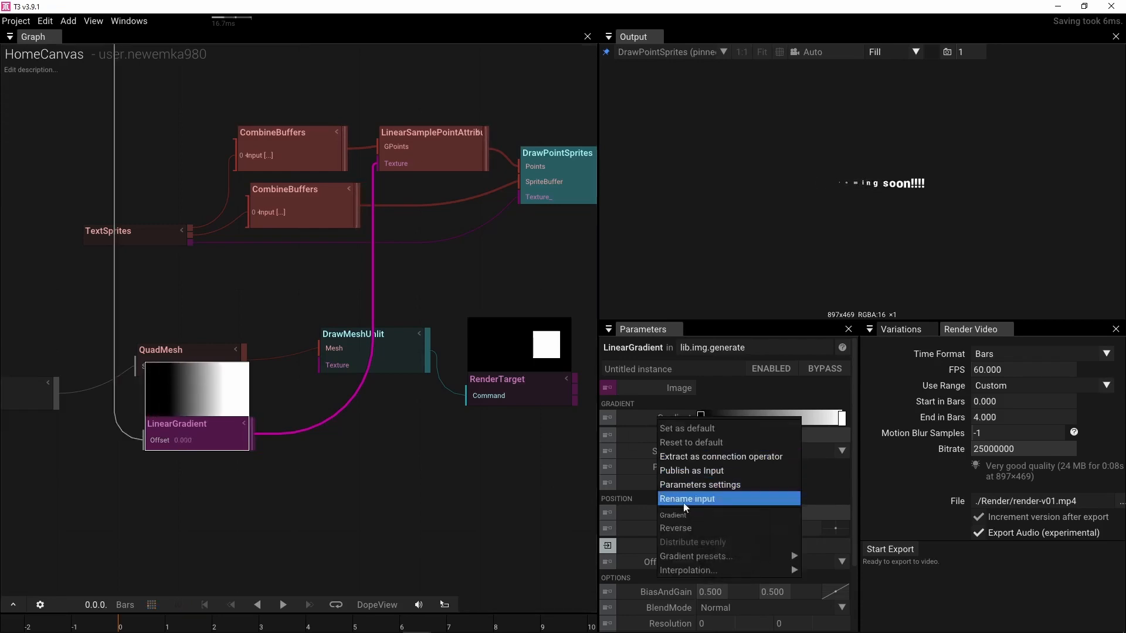
left_click(681, 528)
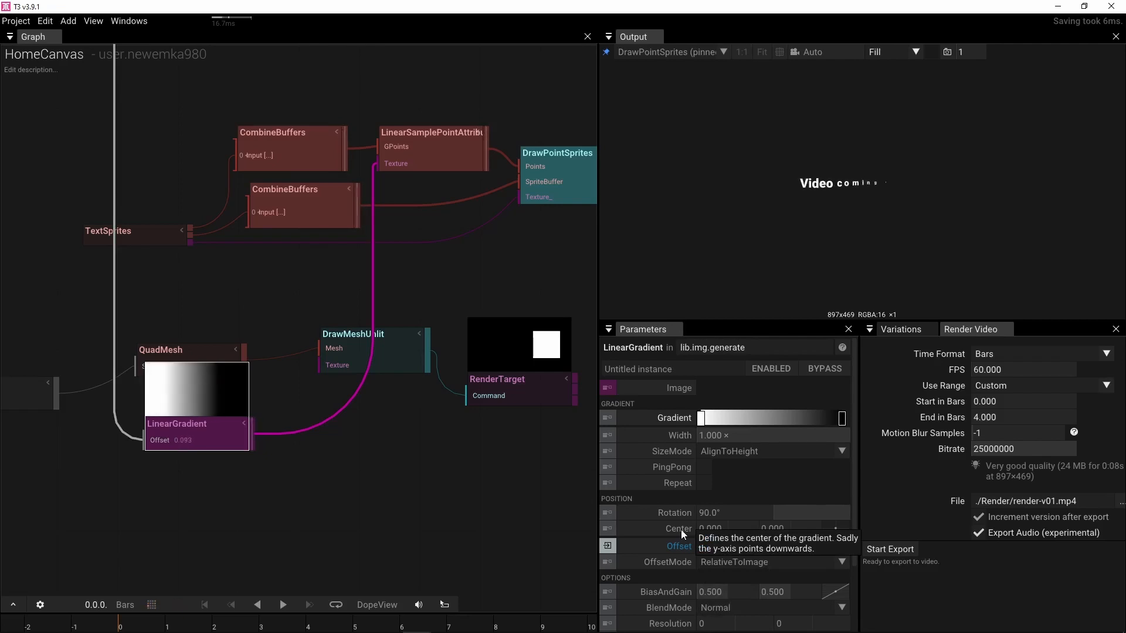
right_click_drag(281, 526, 379, 497)
scroll(448, 477, "down", 2)
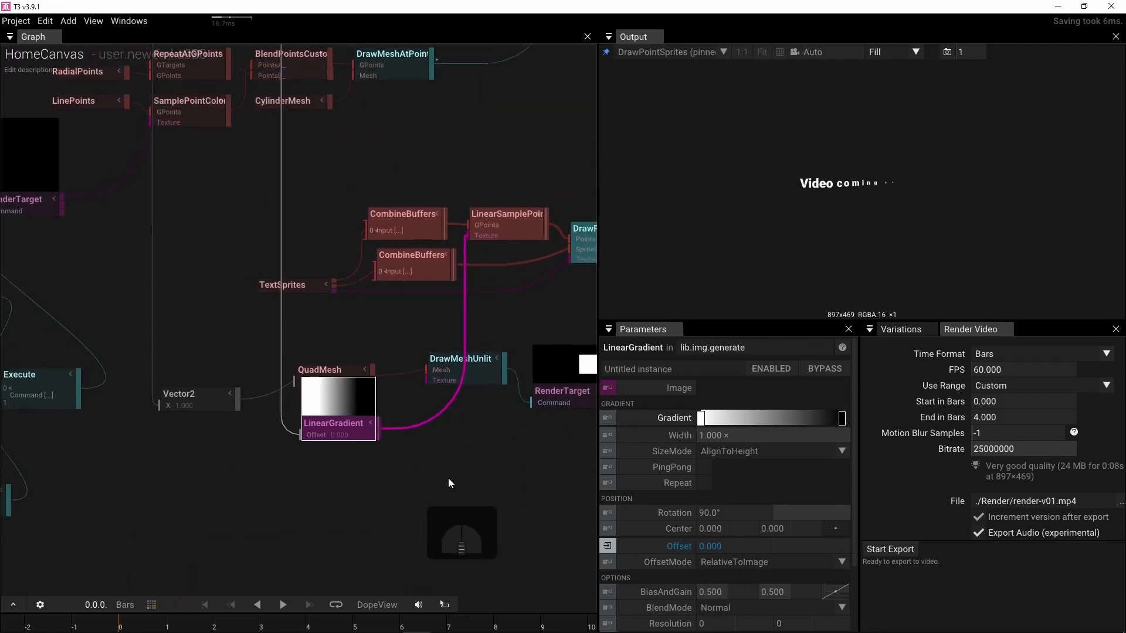
Step: Set the Resolution of LinearGradient to 128 by 128
scroll(739, 563, "down", 2)
left_click(730, 572)
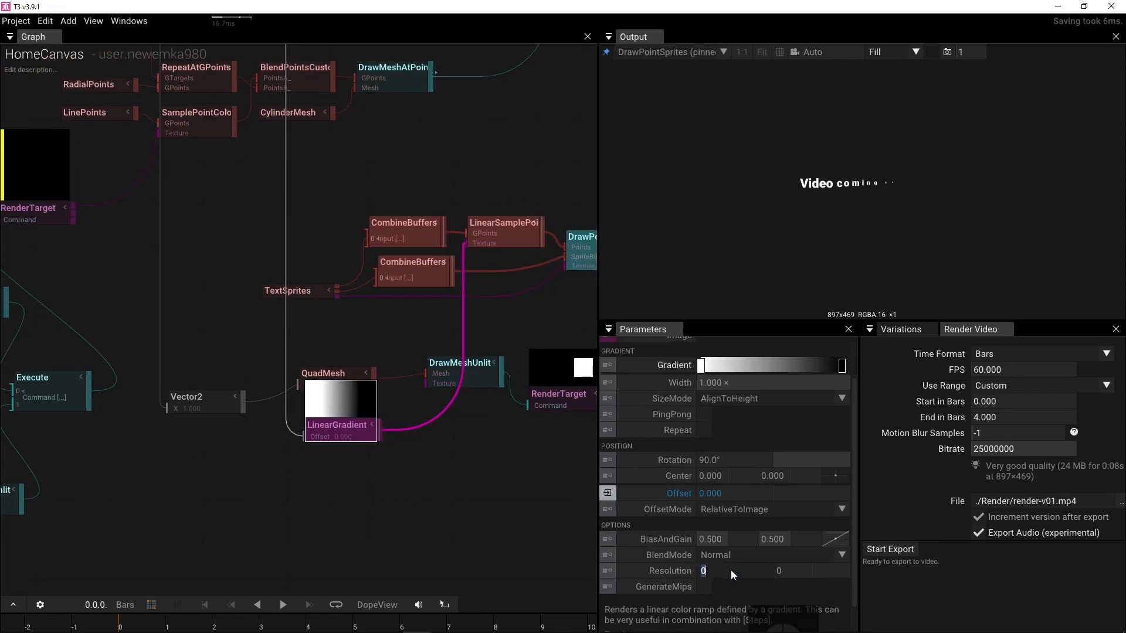
type("512")
key("Return")
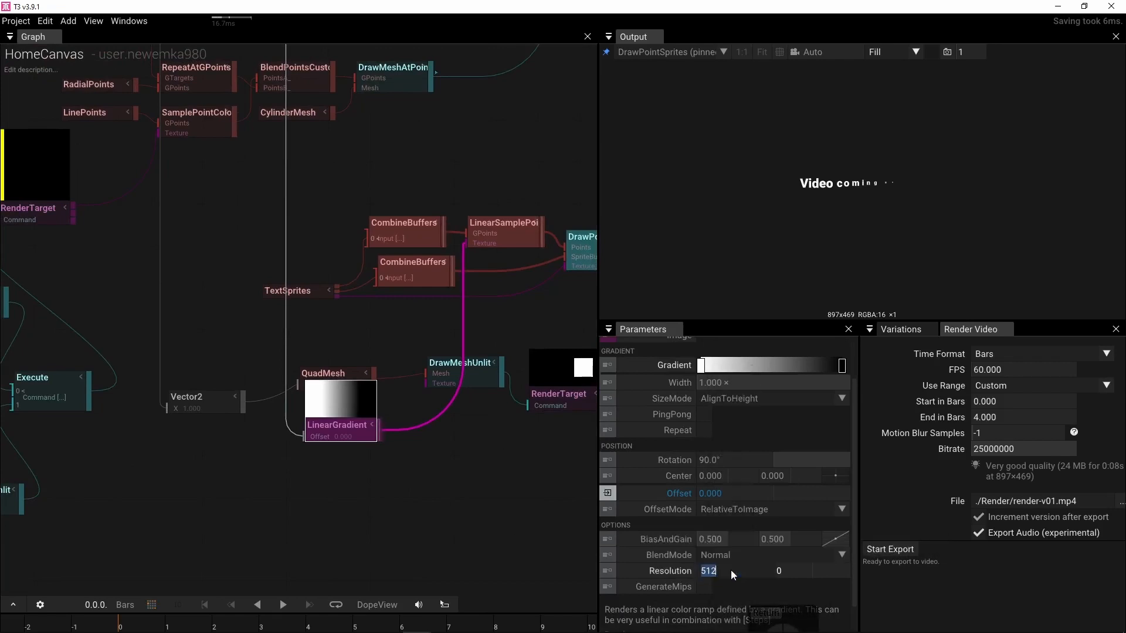
left_click(731, 570)
type("128")
key("Return")
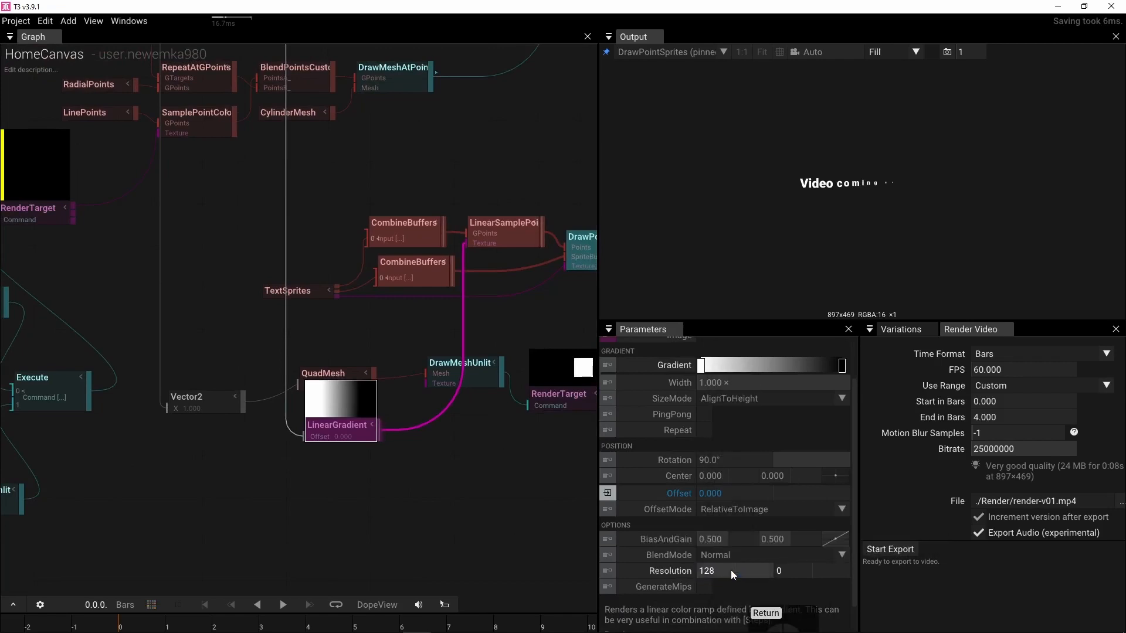
left_click(802, 570)
type("128")
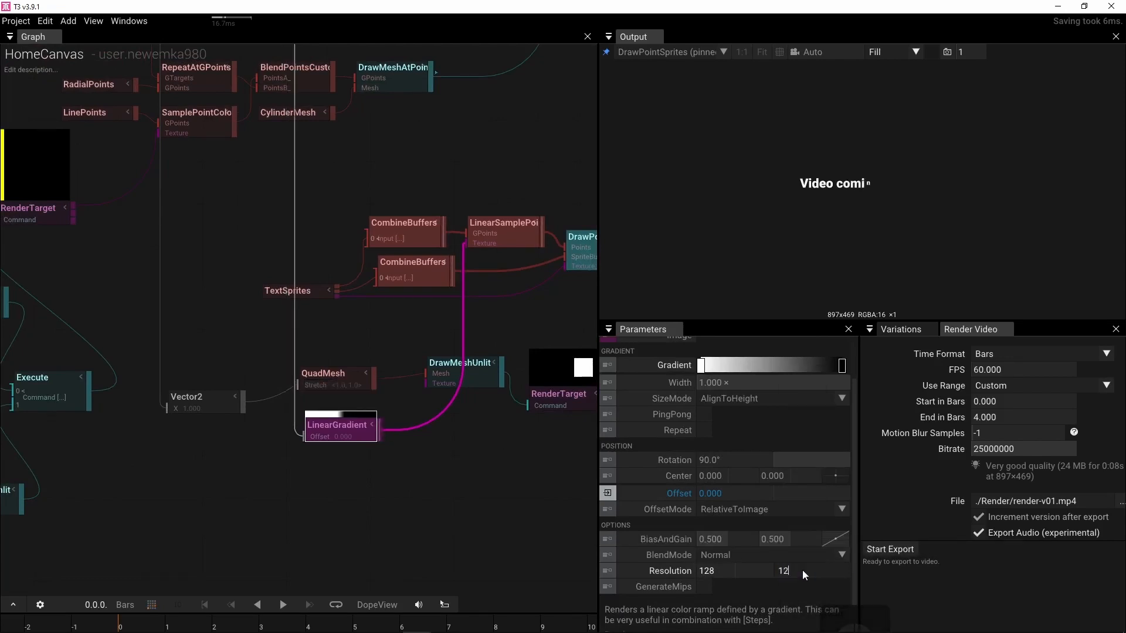
key("Return")
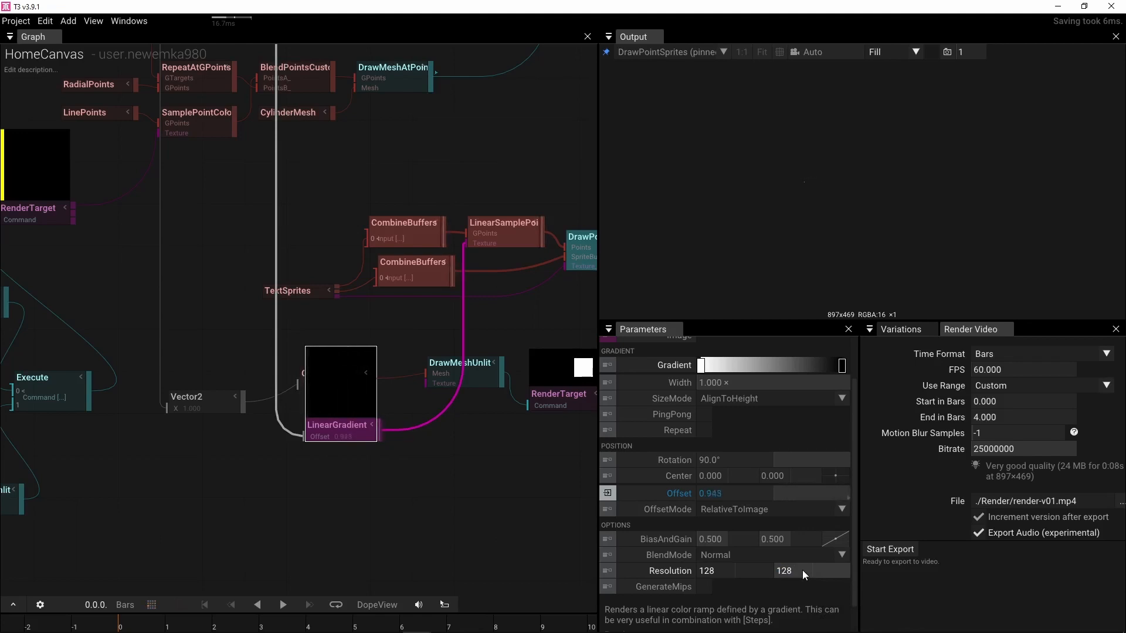
Step: Reverse the Gradient of LinearGradient again so it runs from black to white
right_click(648, 370)
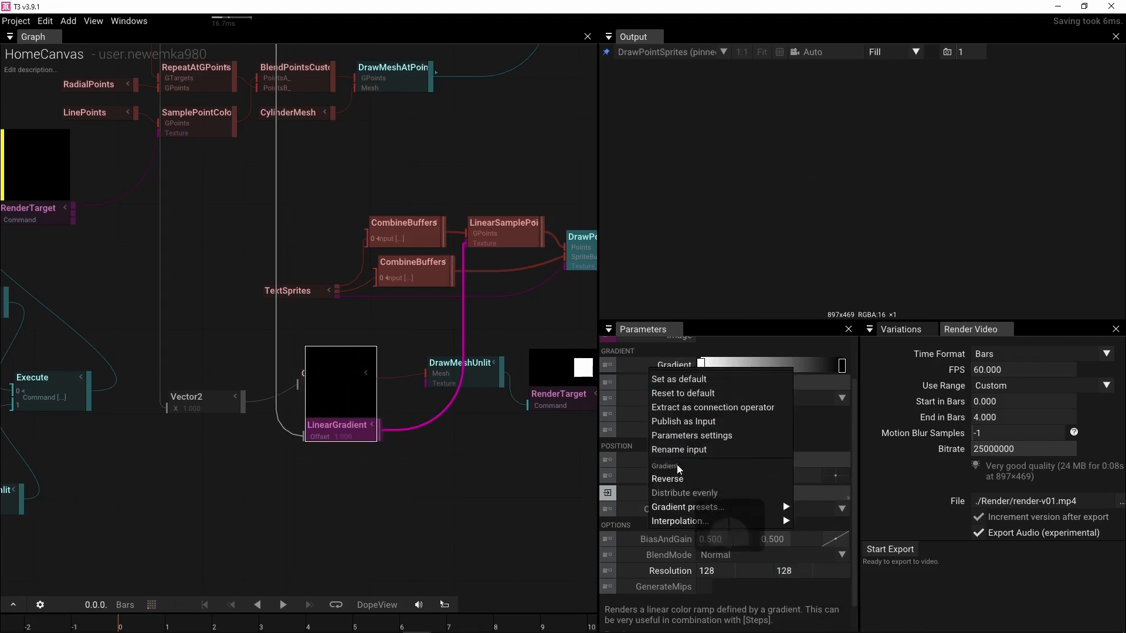
left_click(681, 480)
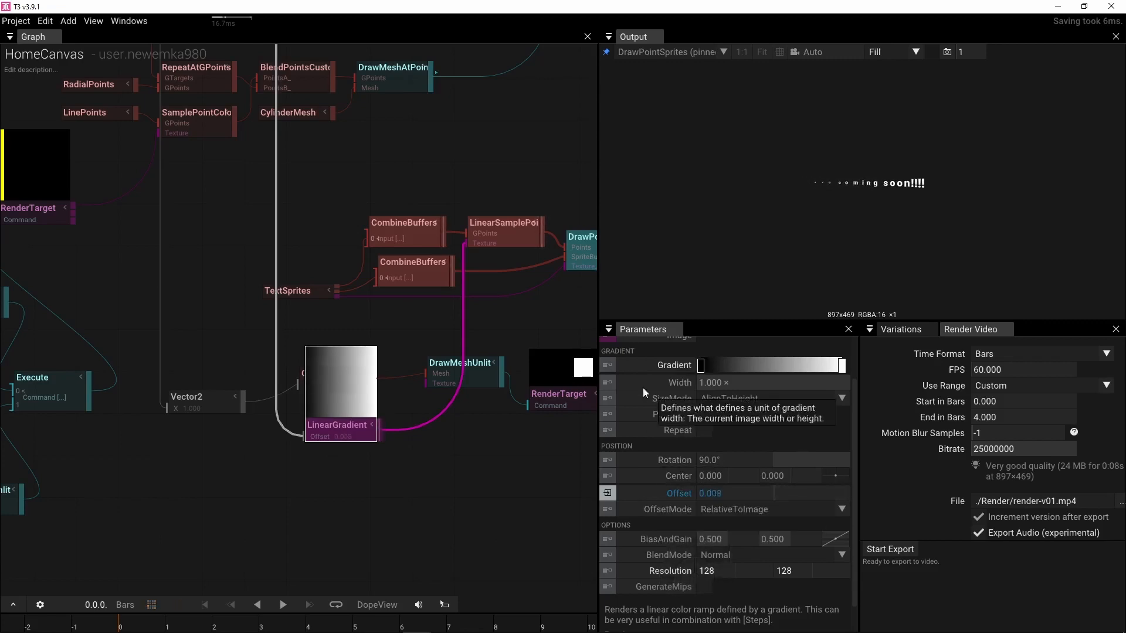
Step: Narrow the gradient by trying a Width of 0.5 and settling on 0.25 in LinearGradient
left_click(740, 381)
type("0.5")
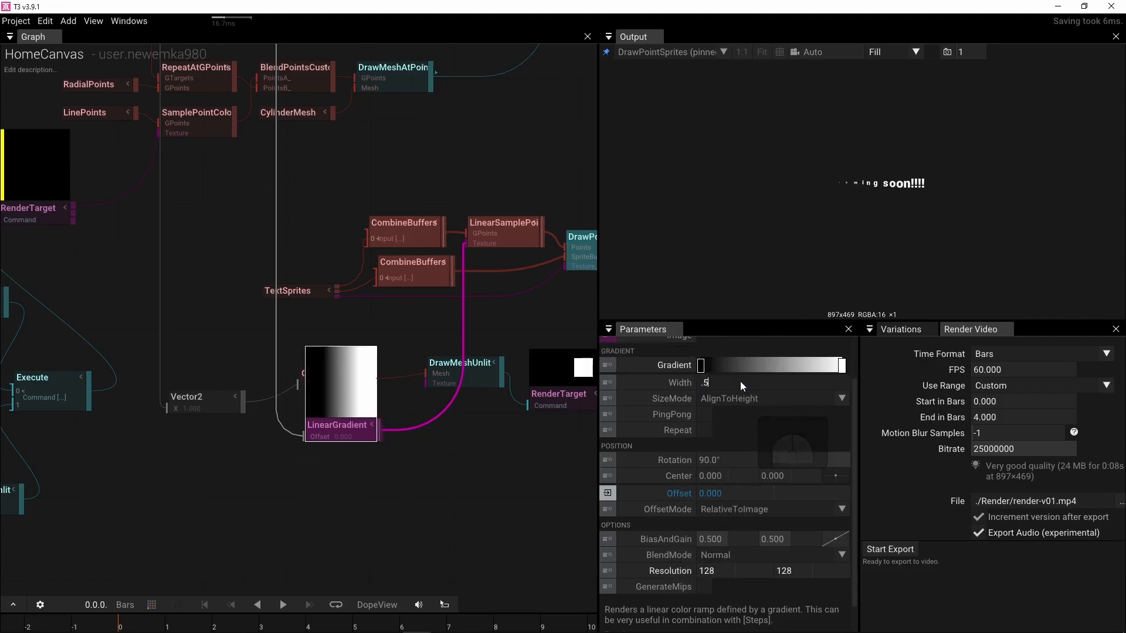
key("Return")
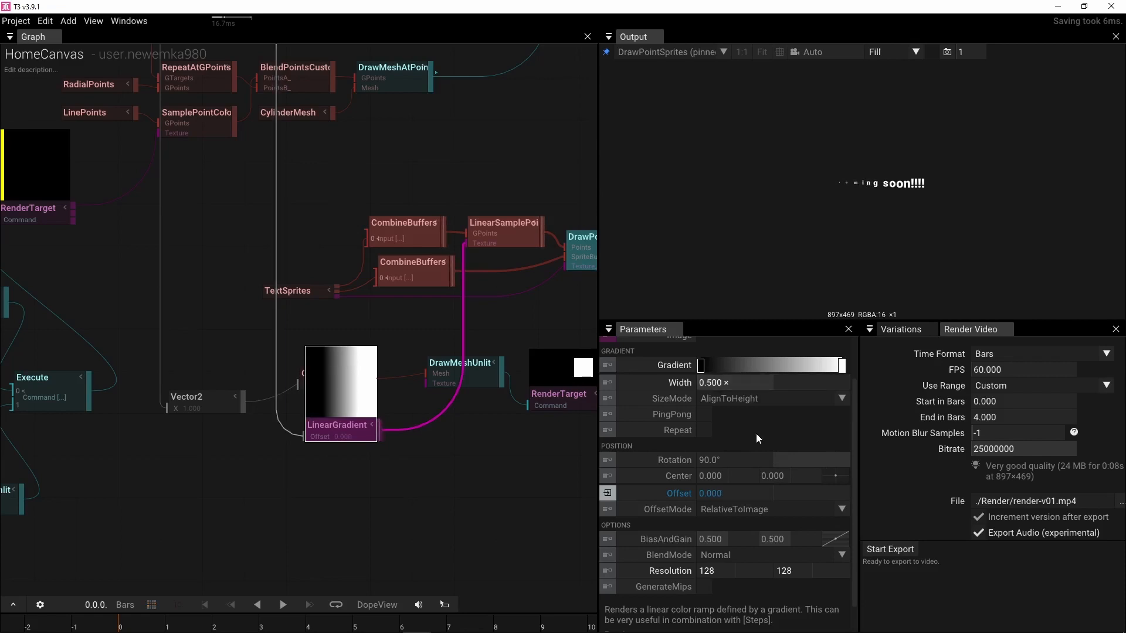
left_click(741, 383)
type(".25")
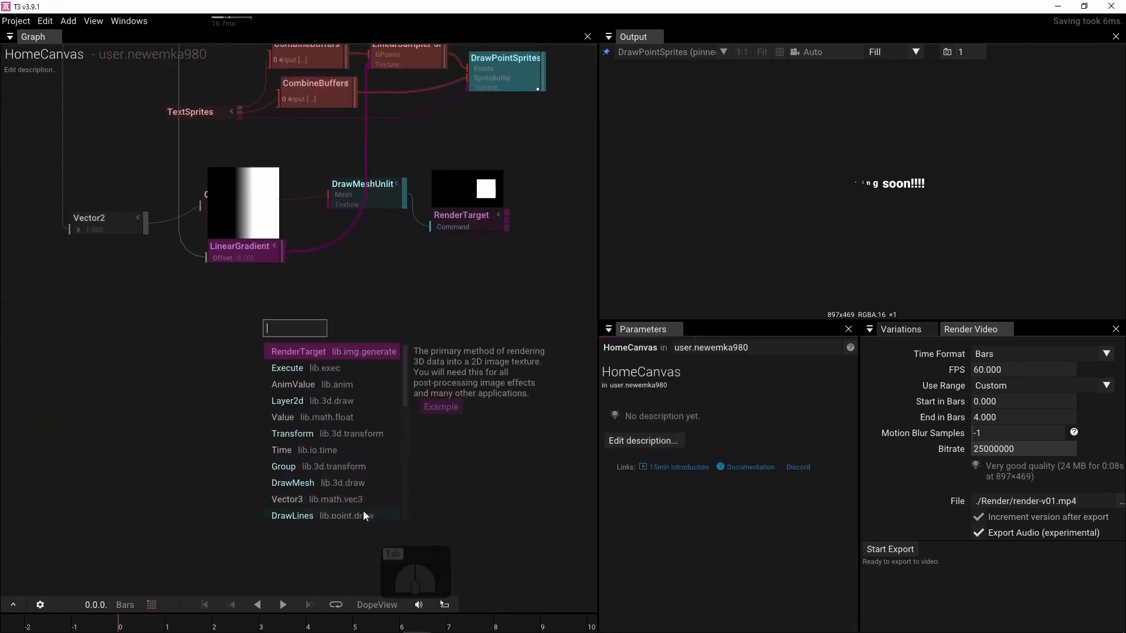
Step: Add a Remap operator and insert it into the connection between the knob and the Offset input of LinearGradient
type("reùa")
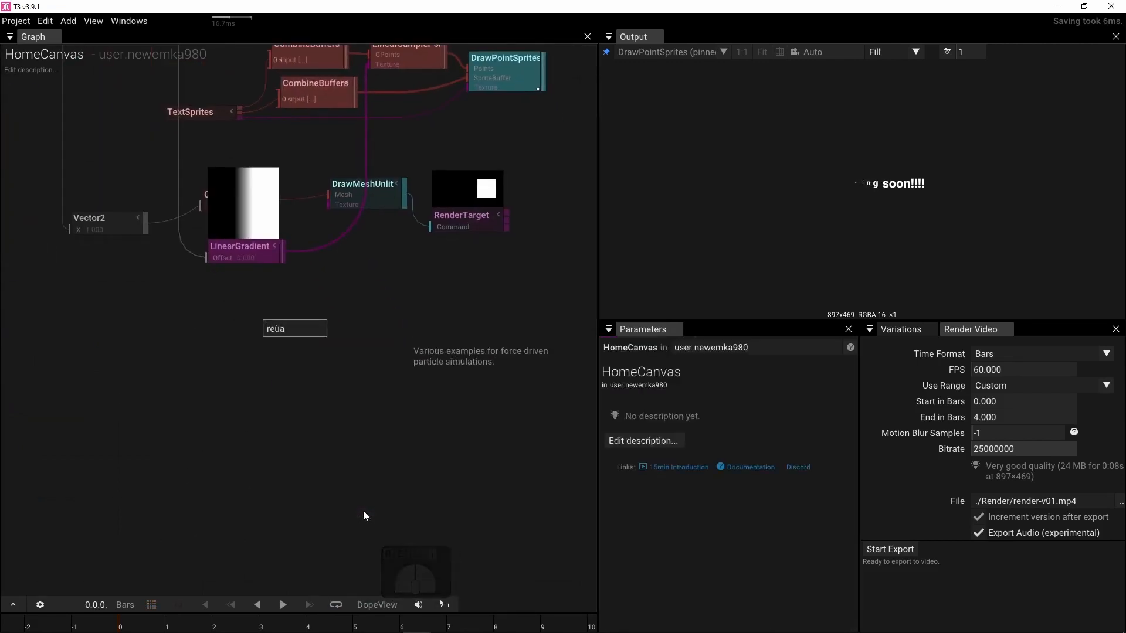
key("BackSpace")
key("BackSpace")
type("map")
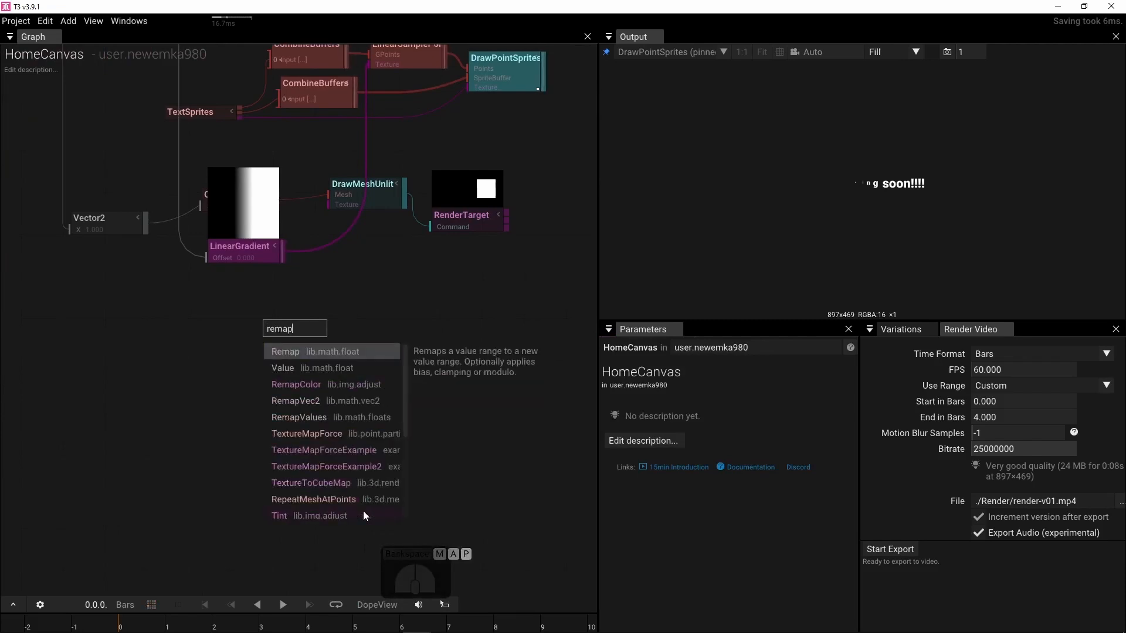
left_click(277, 352)
right_click_drag(130, 339, 274, 514)
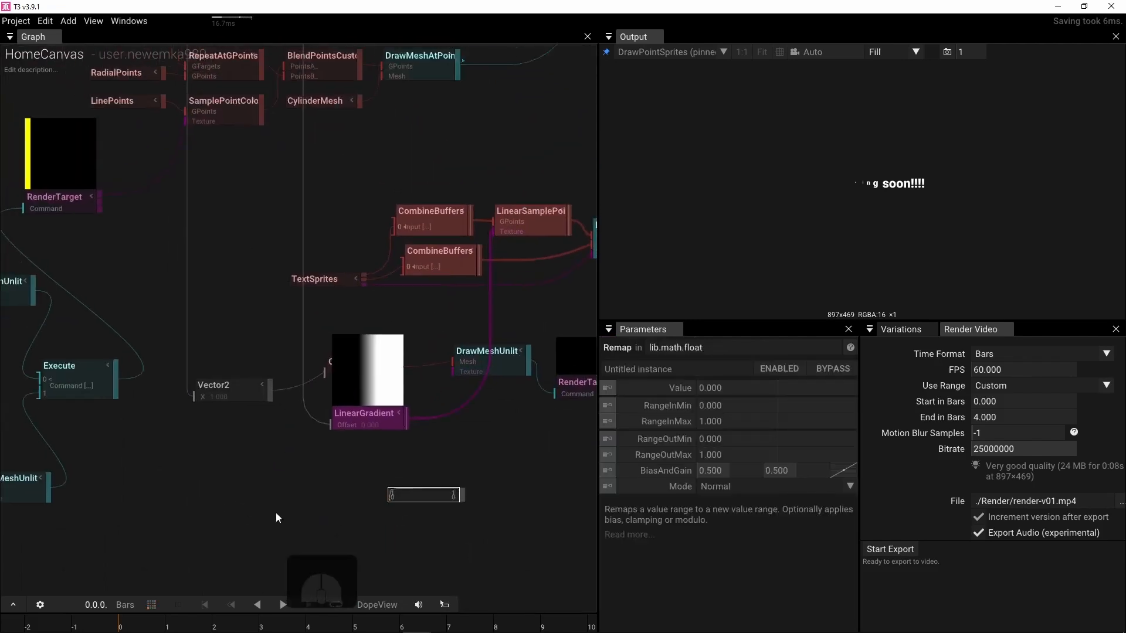
left_click_drag(449, 508, 319, 336)
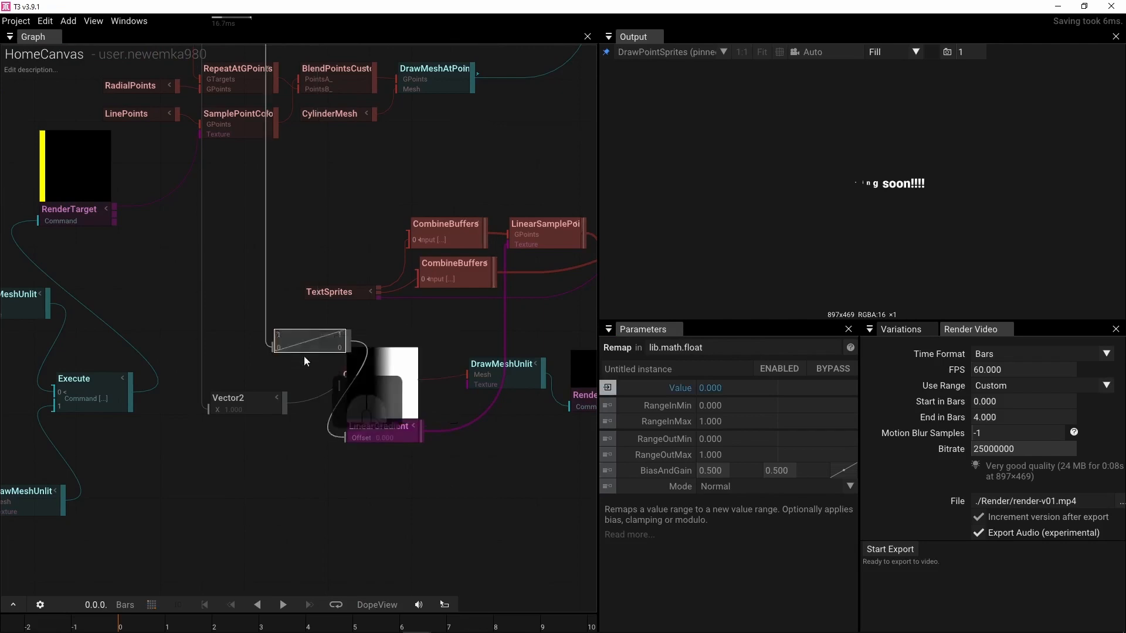
Step: Set RangeOutMin of the Remap operator to -1
left_click(739, 438)
type("-1")
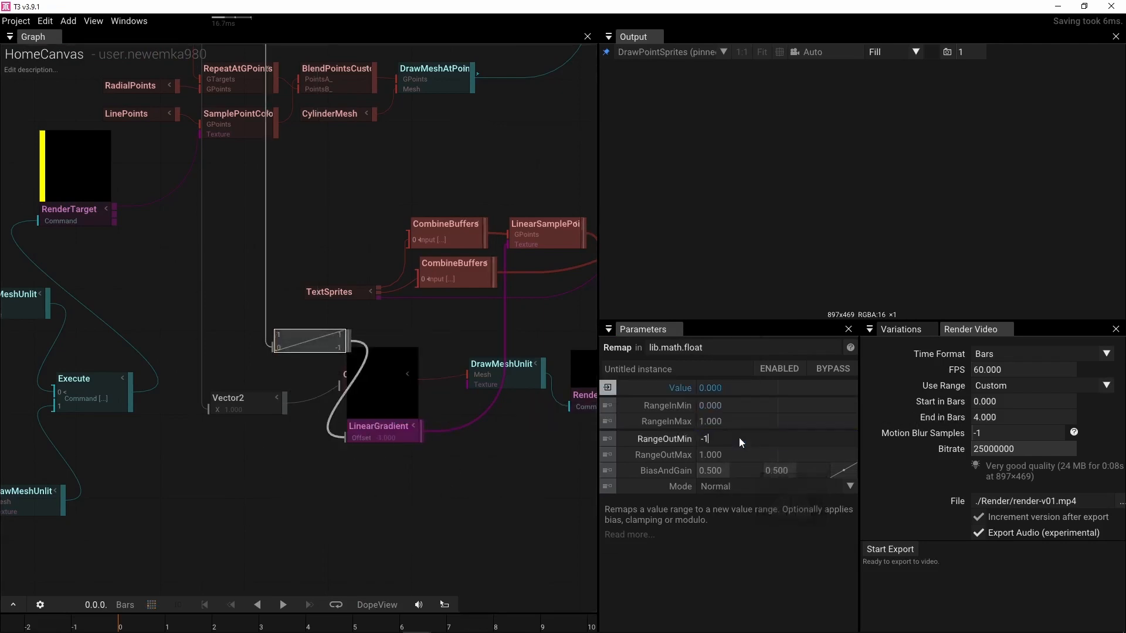
key("Return")
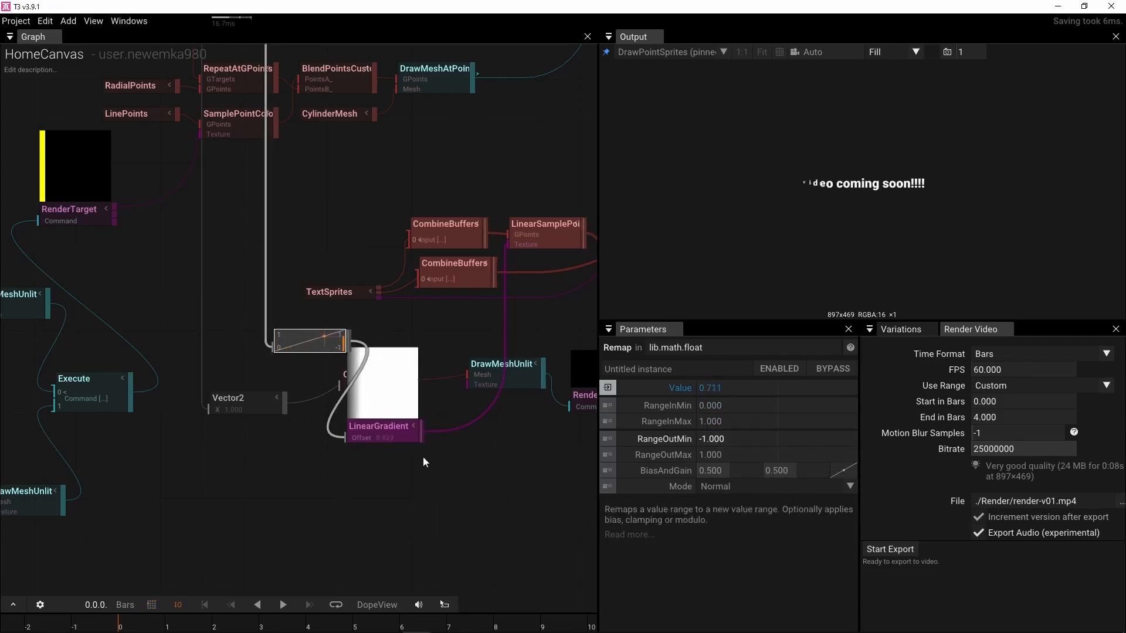
right_click_drag(449, 475, 322, 540)
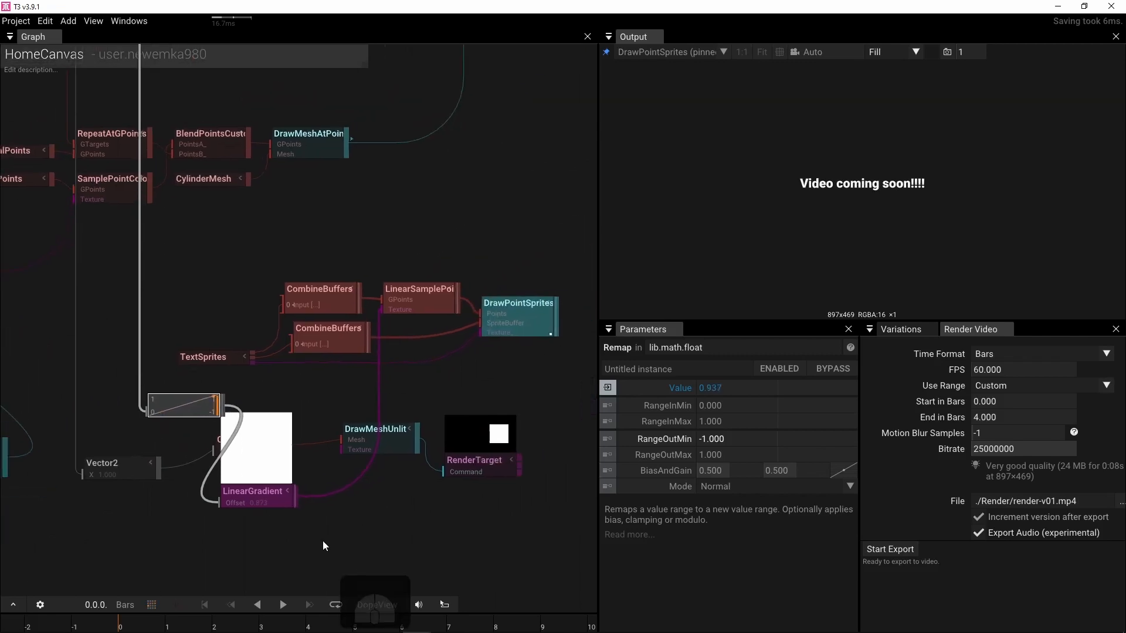
Step: Reverse the Gradient of LinearGradient so it runs from white to black
left_click(396, 301)
left_click(236, 499)
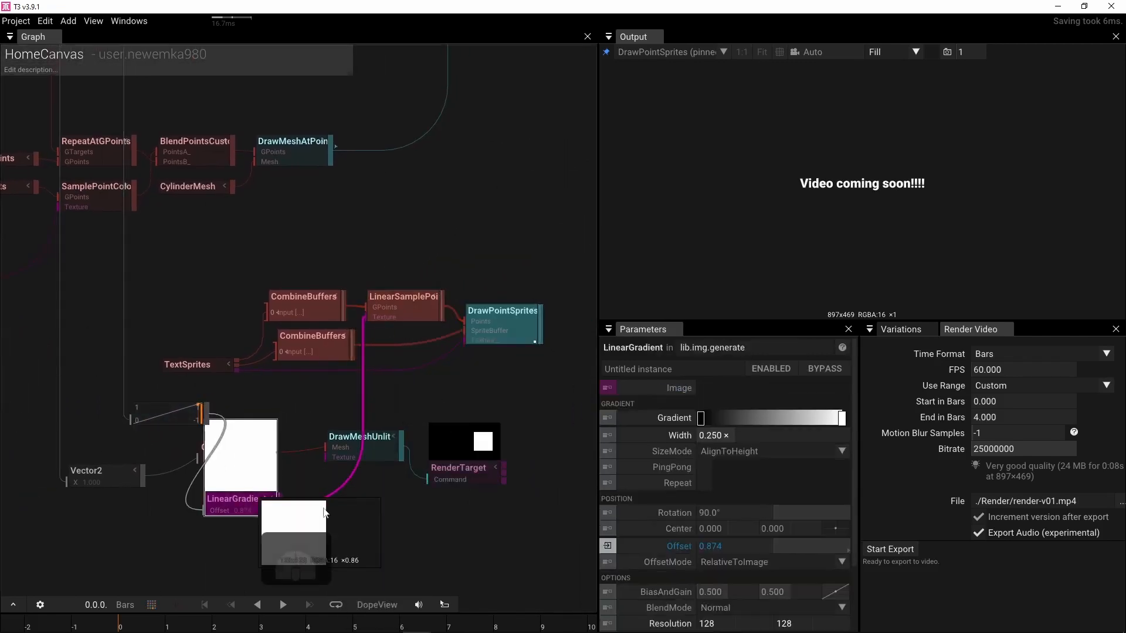
right_click(655, 418)
left_click(685, 532)
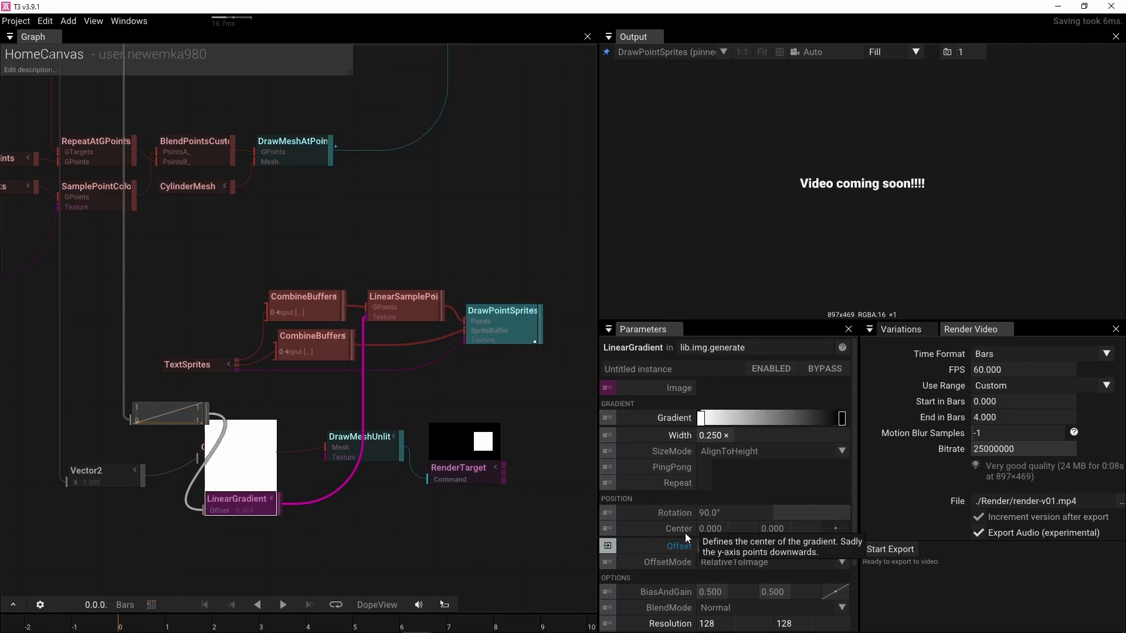
Step: Set RangeOutMin to 1 and RangeOutMax to -1 in the Remap operator driving the LinearGradient Offset
left_click(680, 544)
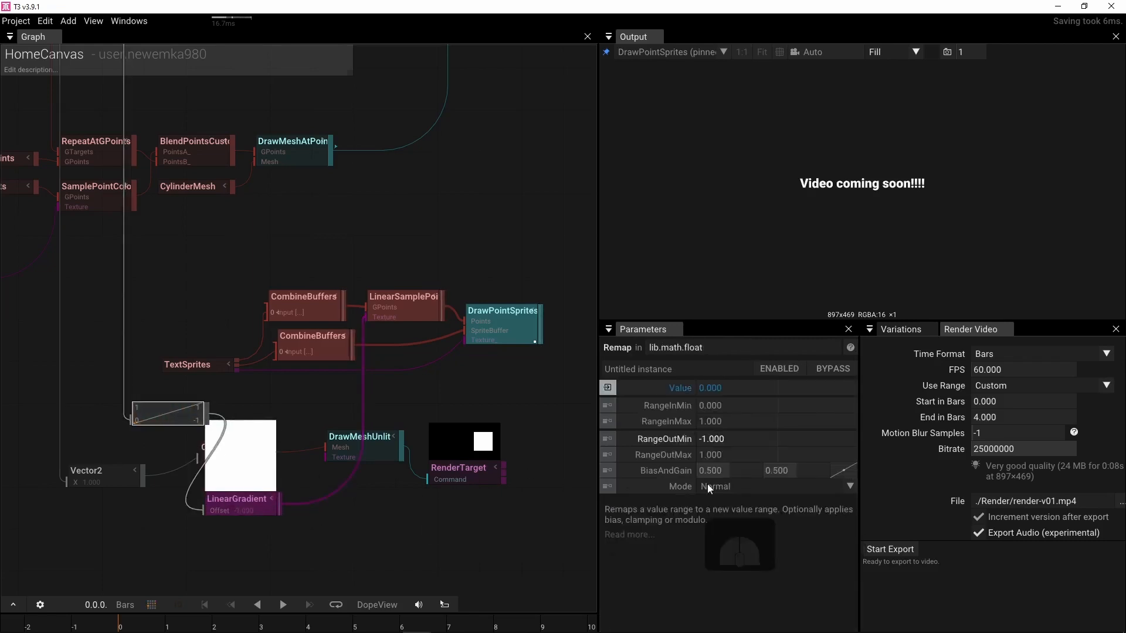
left_click(739, 439)
type("1")
key("Return")
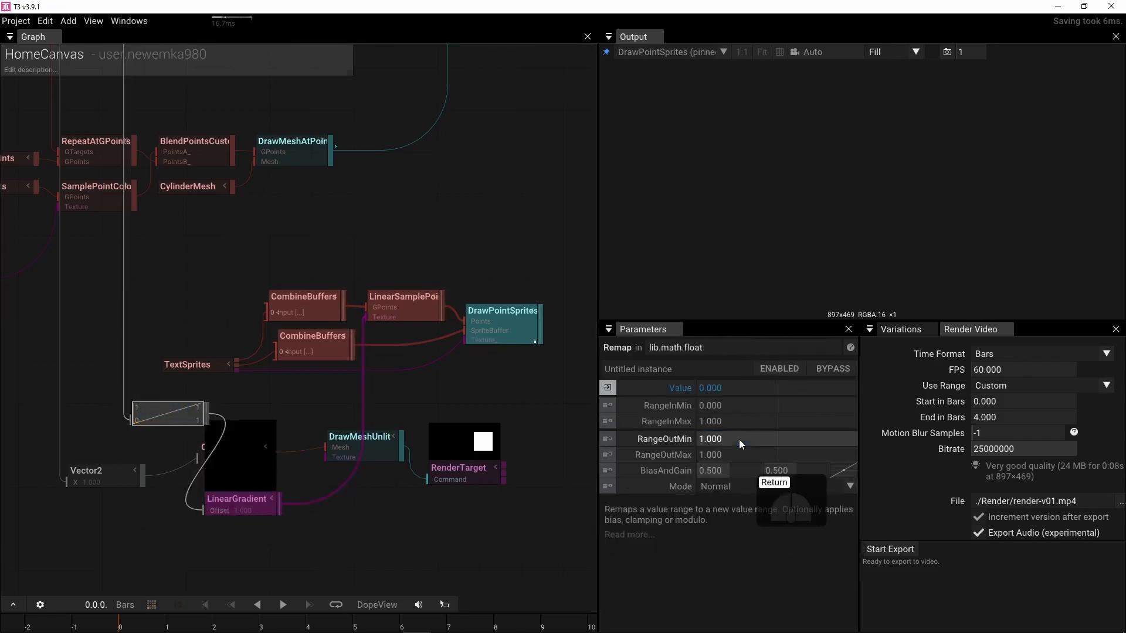
left_click(741, 455)
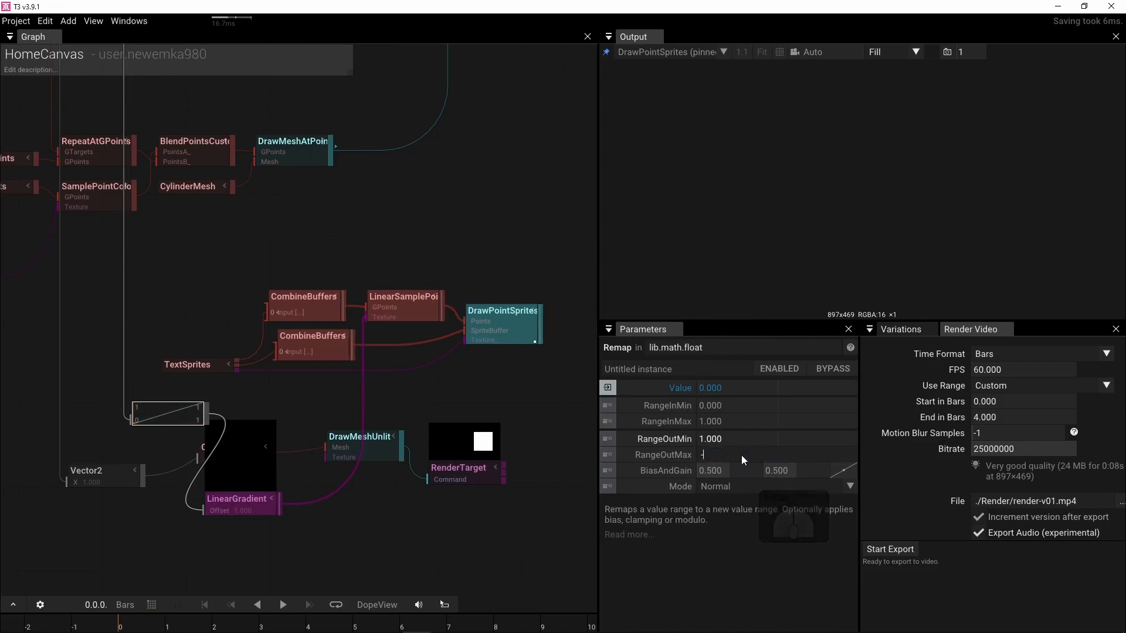
type("-1")
key("Return")
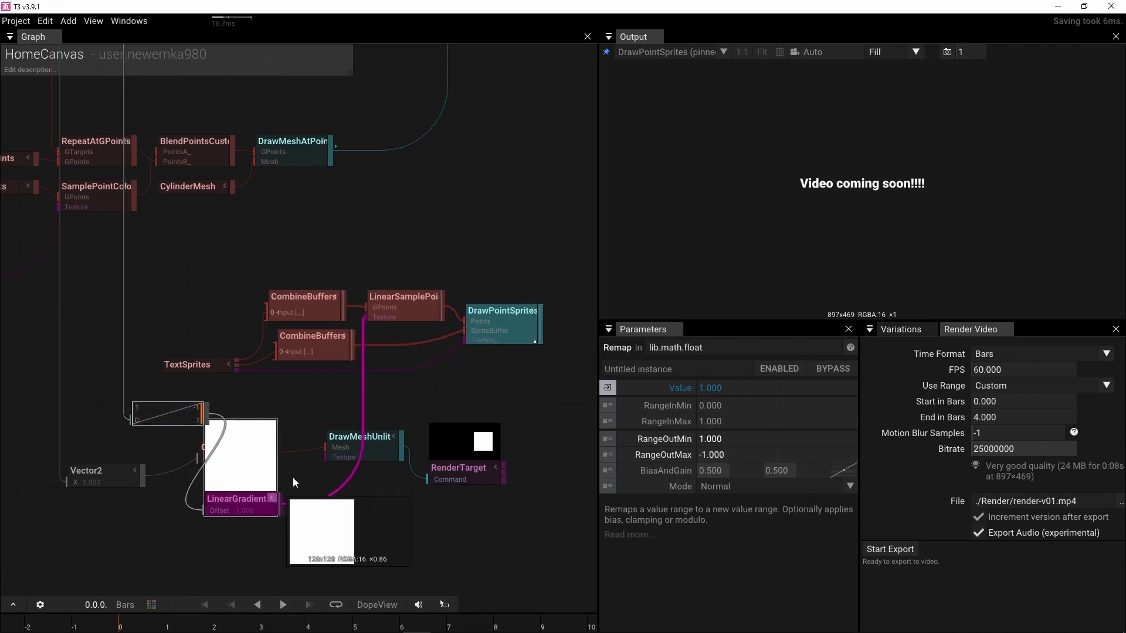
Step: Break the TextSprites text into three lines reading "Video", "coming" and "soon!!!!"
left_click(192, 364)
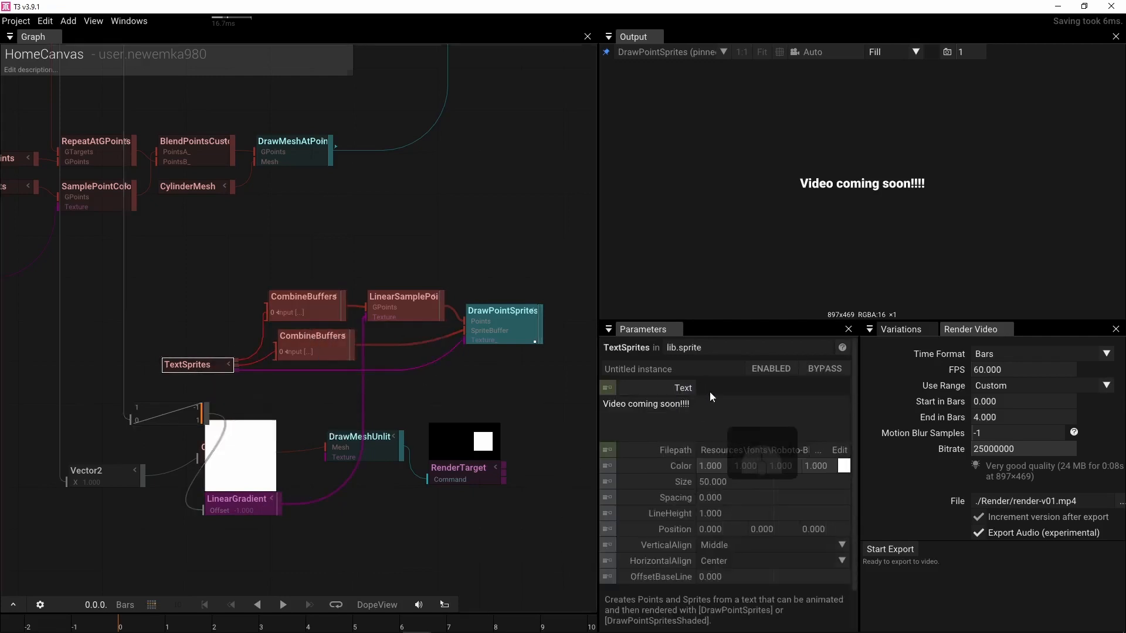
left_click(628, 404)
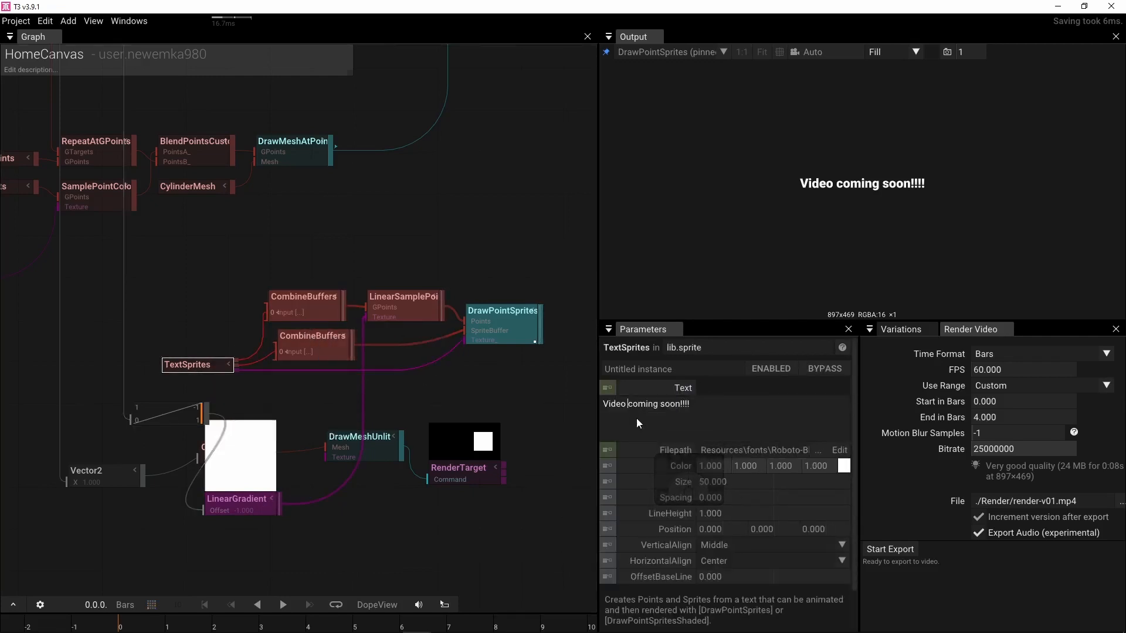
key("Return")
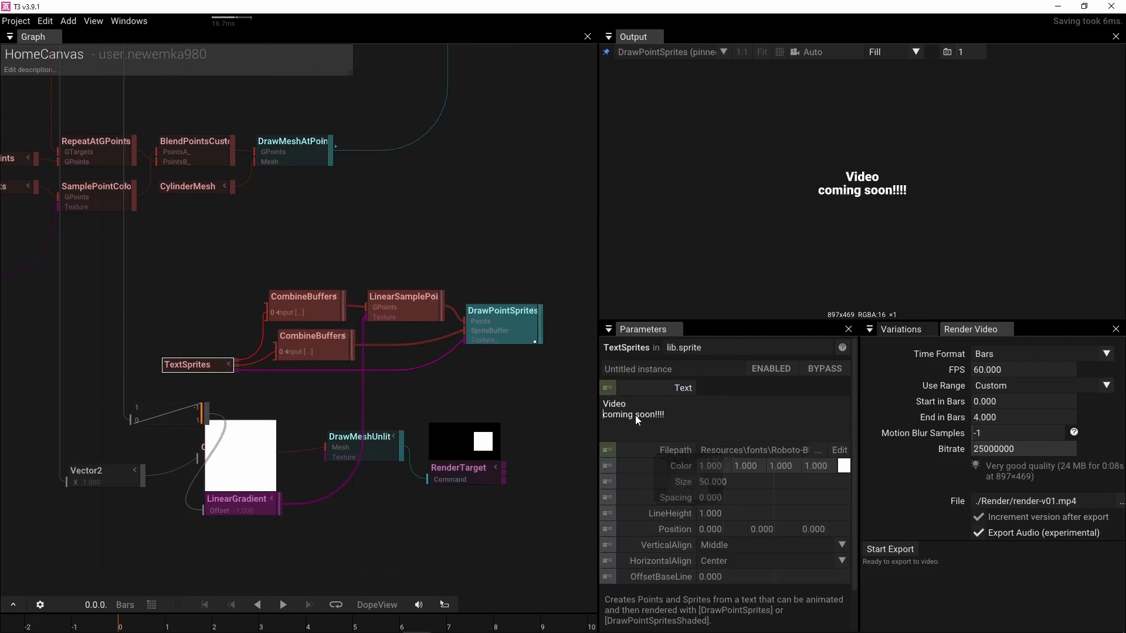
left_click(636, 416)
key("BackSpace")
key("Return")
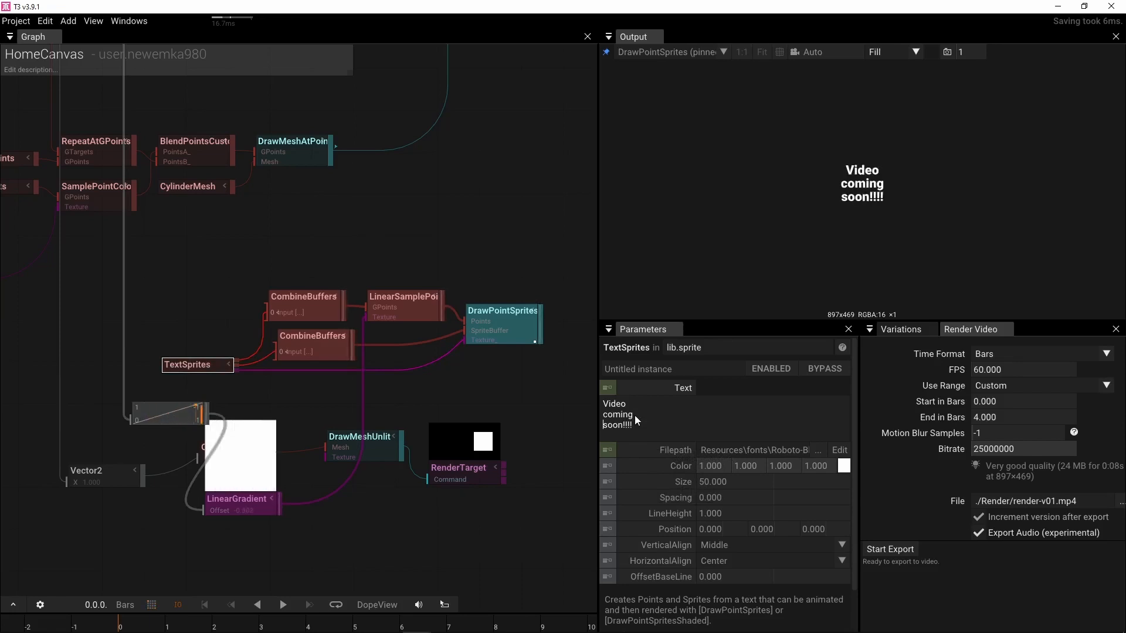
Step: Map Red to Rotate_Z in LinearSamplePointAttributes, with a RedOffset of -180 and a RedFactor of 180
left_click(393, 315)
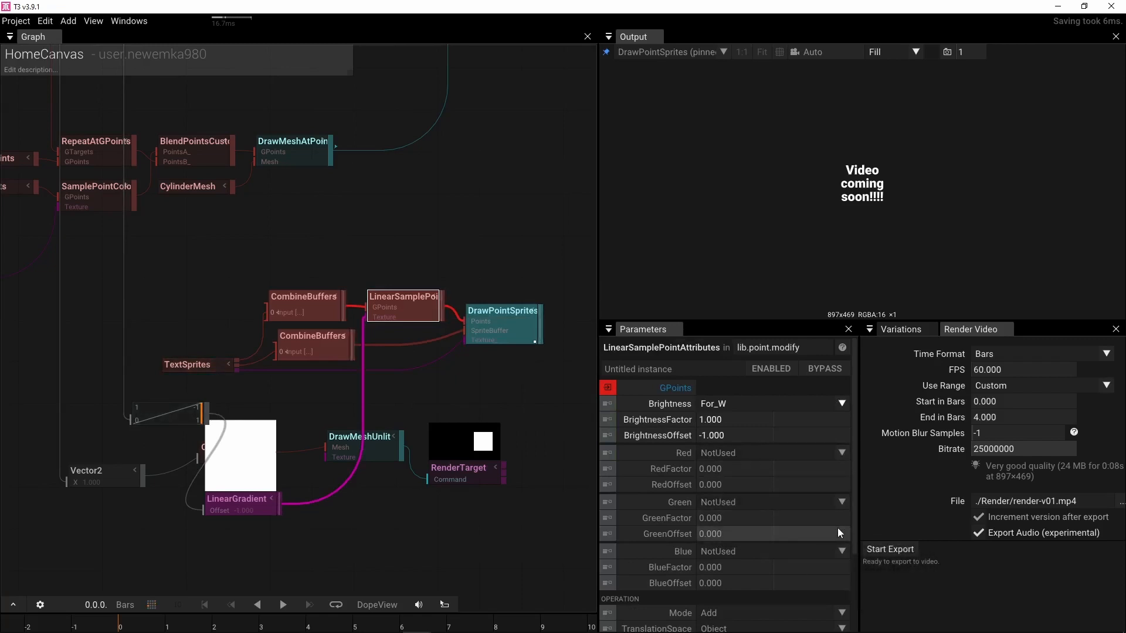
left_click(842, 452)
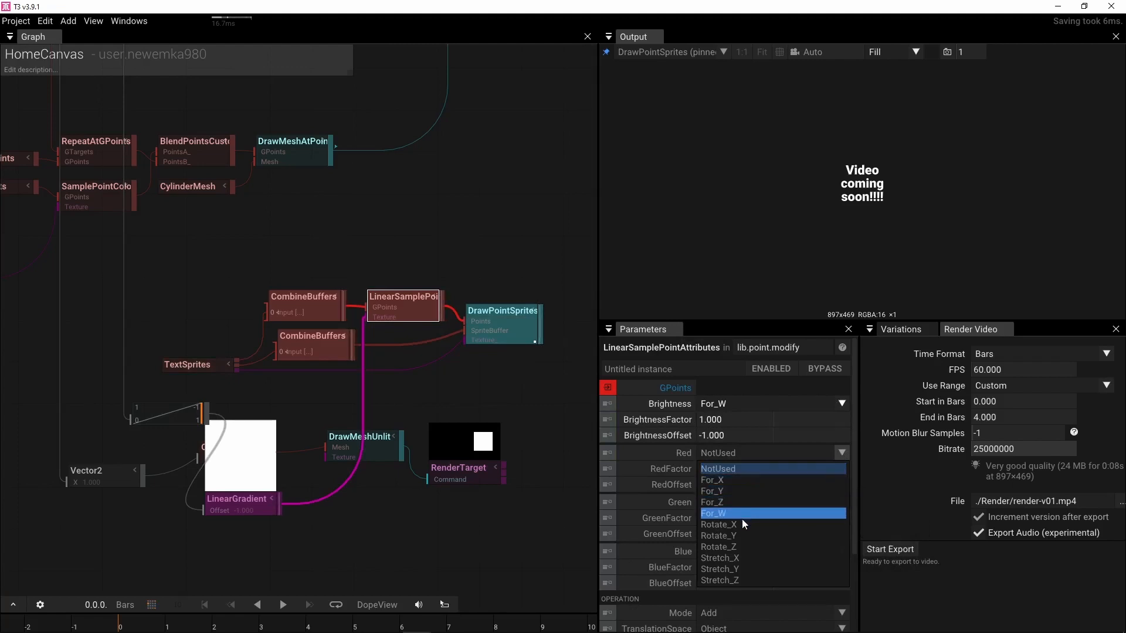
left_click(744, 545)
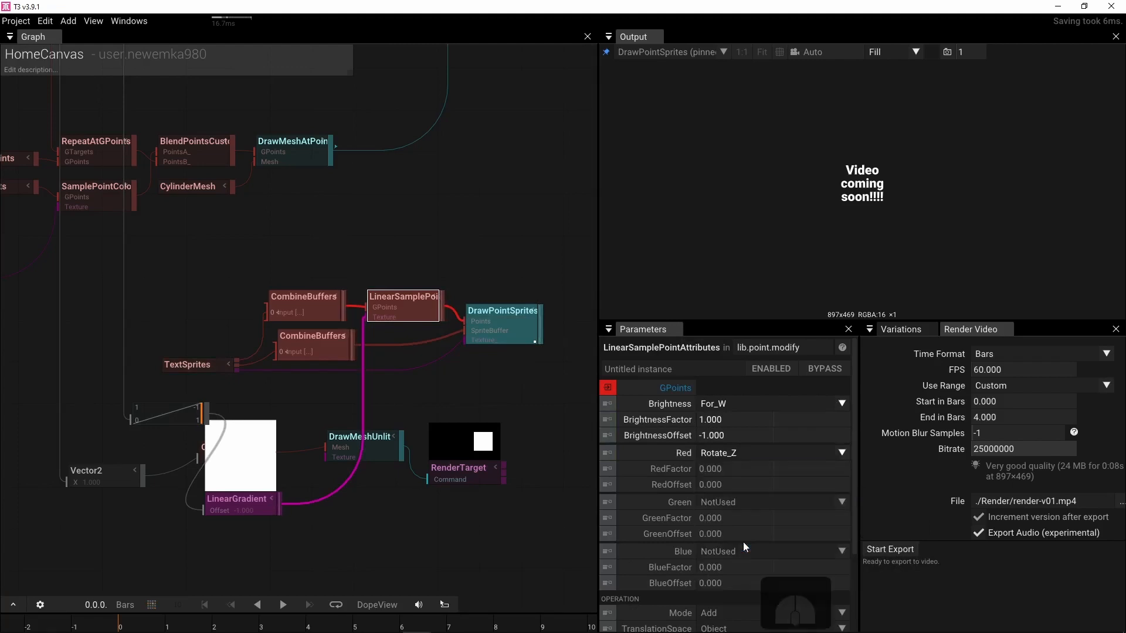
left_click(743, 468)
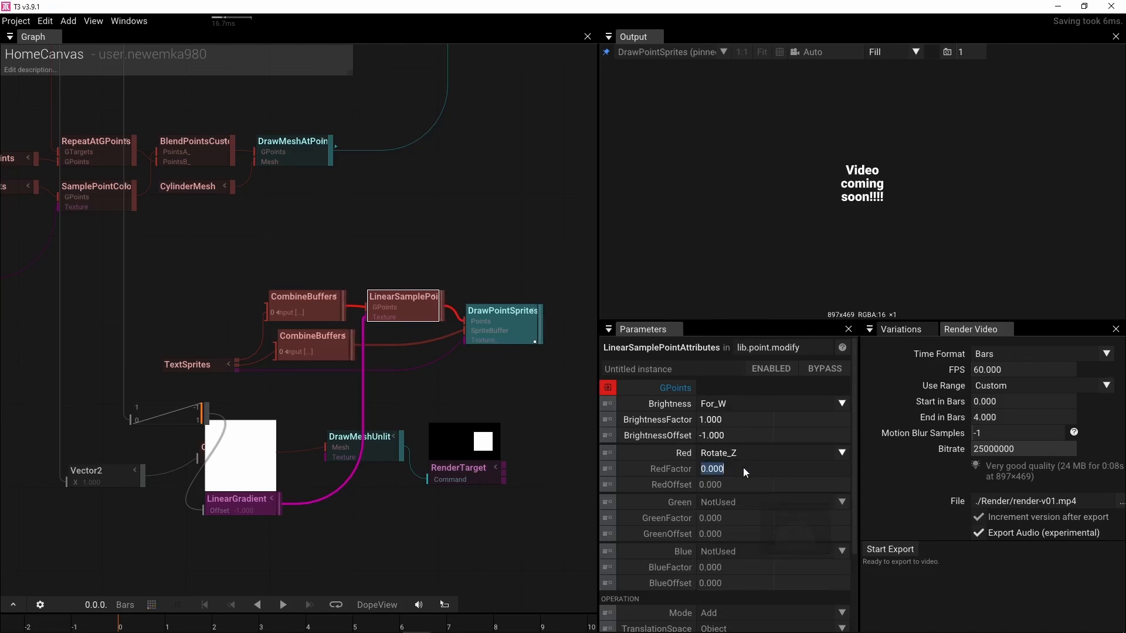
left_click(740, 485)
type("-")
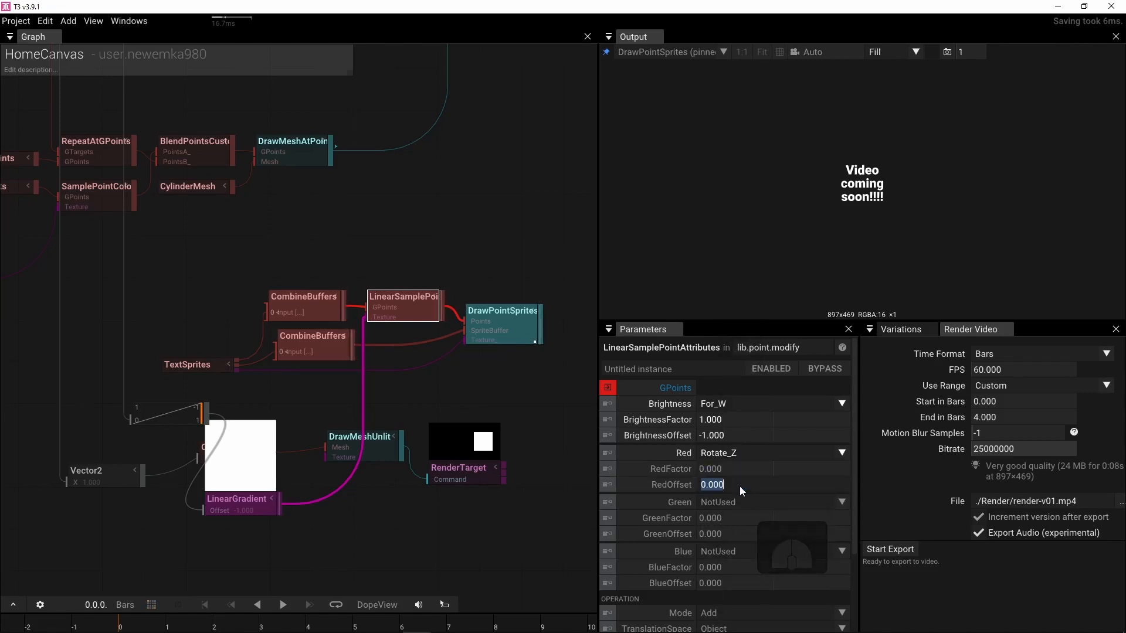
type("180")
key("Return")
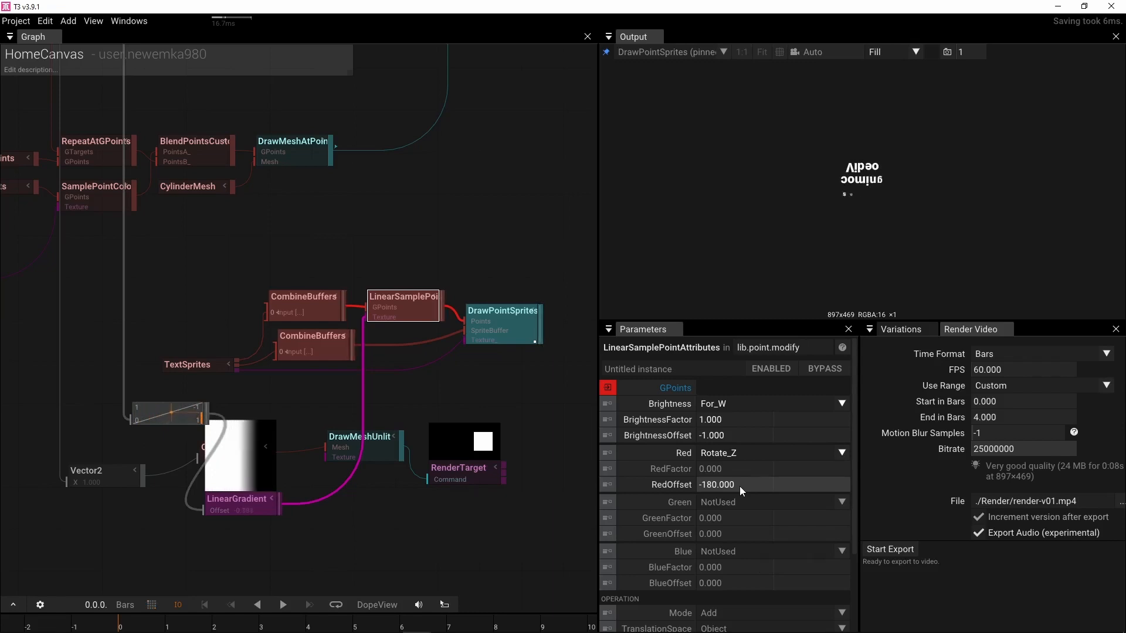
left_click(740, 474)
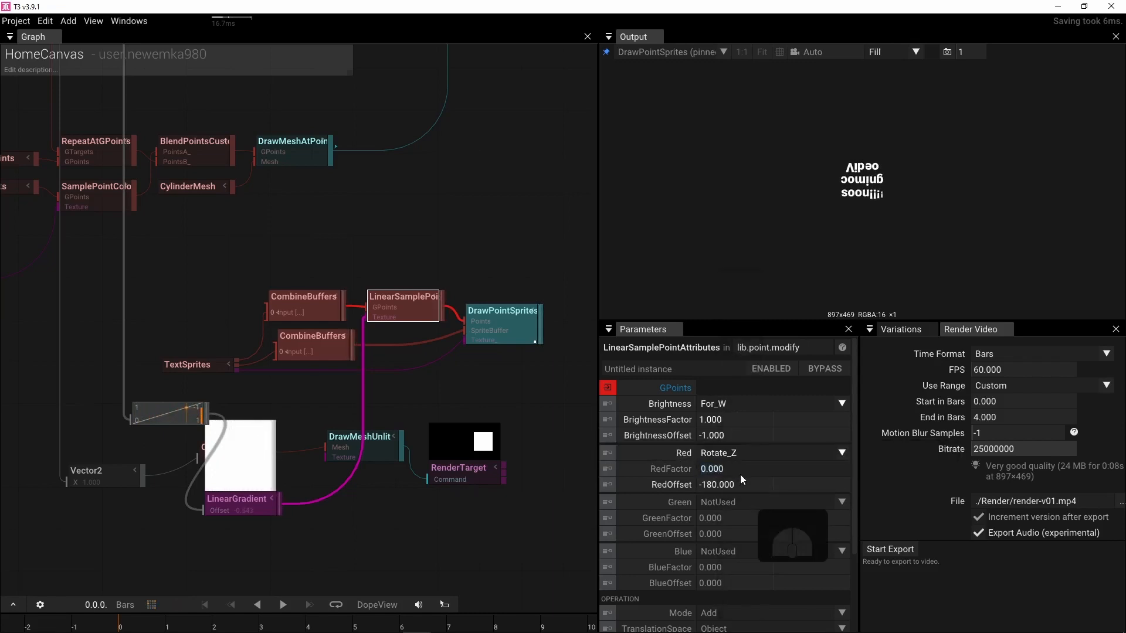
type("180")
key("Return")
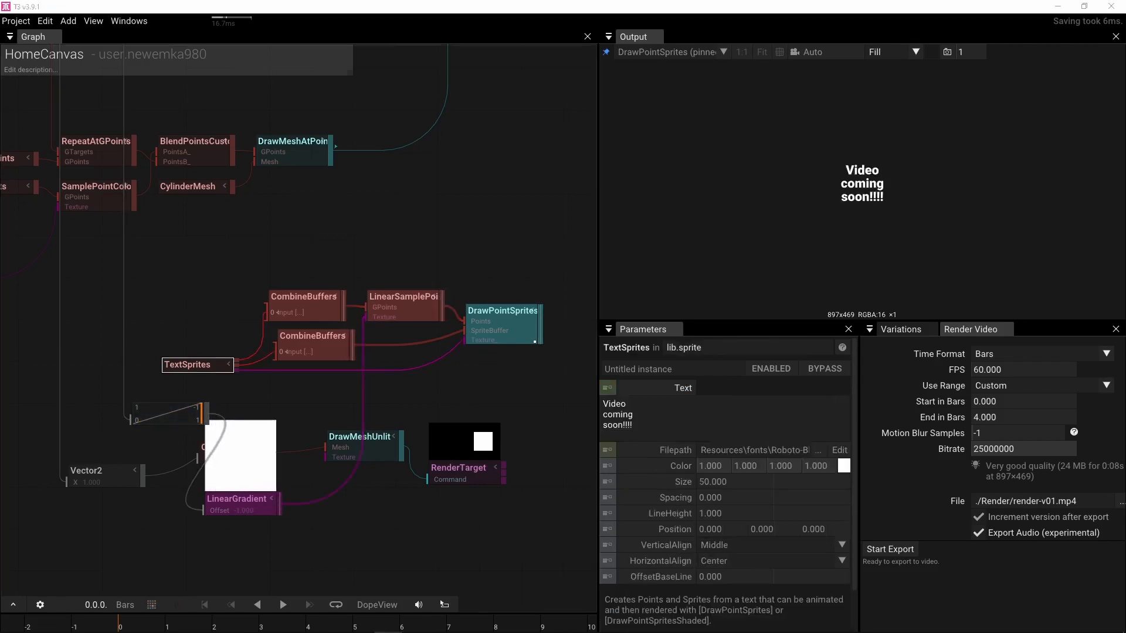
Step: Increase the LineHeight of TextSprites to 1.25 and its Size to 130
left_click_drag(713, 512, 785, 511)
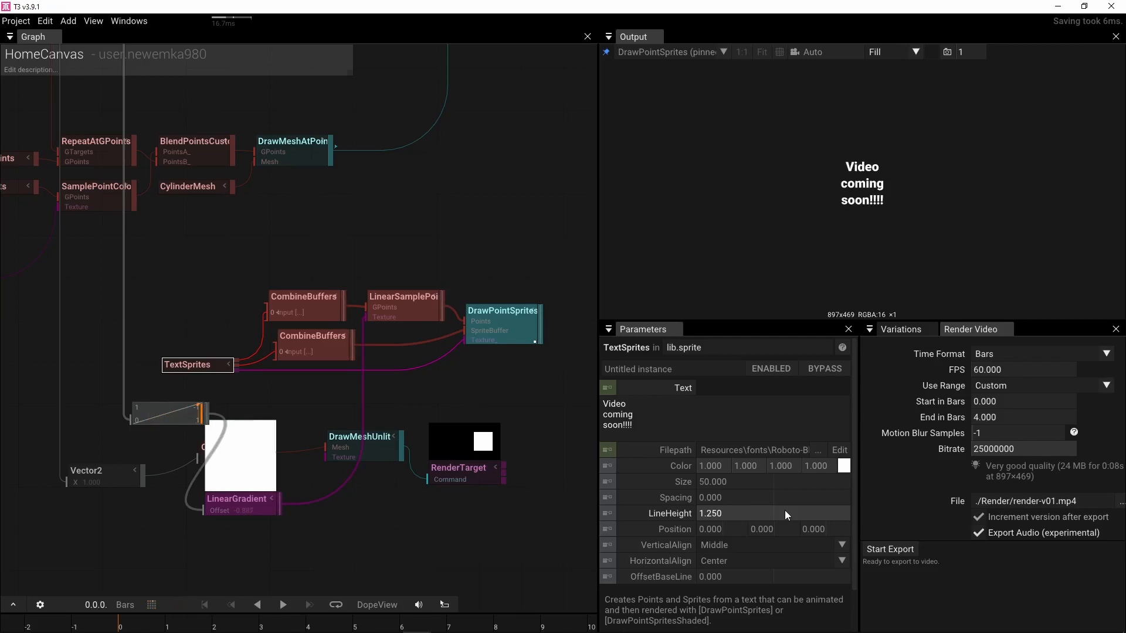
left_click_drag(724, 479, 1020, 433)
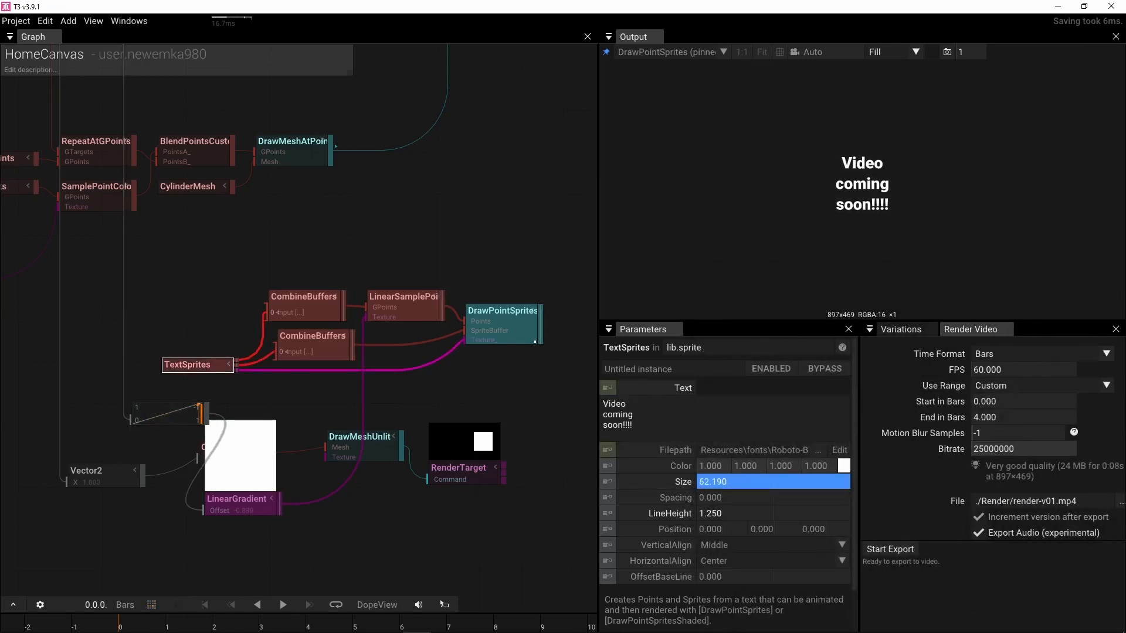
left_click_drag(774, 482, 884, 367)
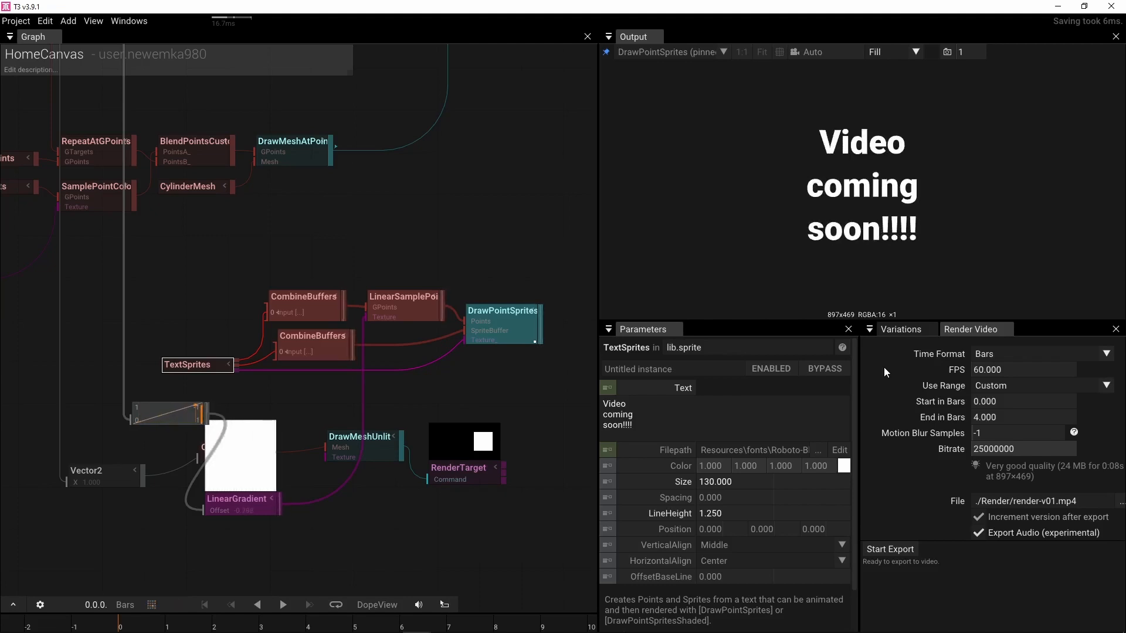
scroll(402, 269, "down", 4)
right_click_drag(402, 270, 312, 451)
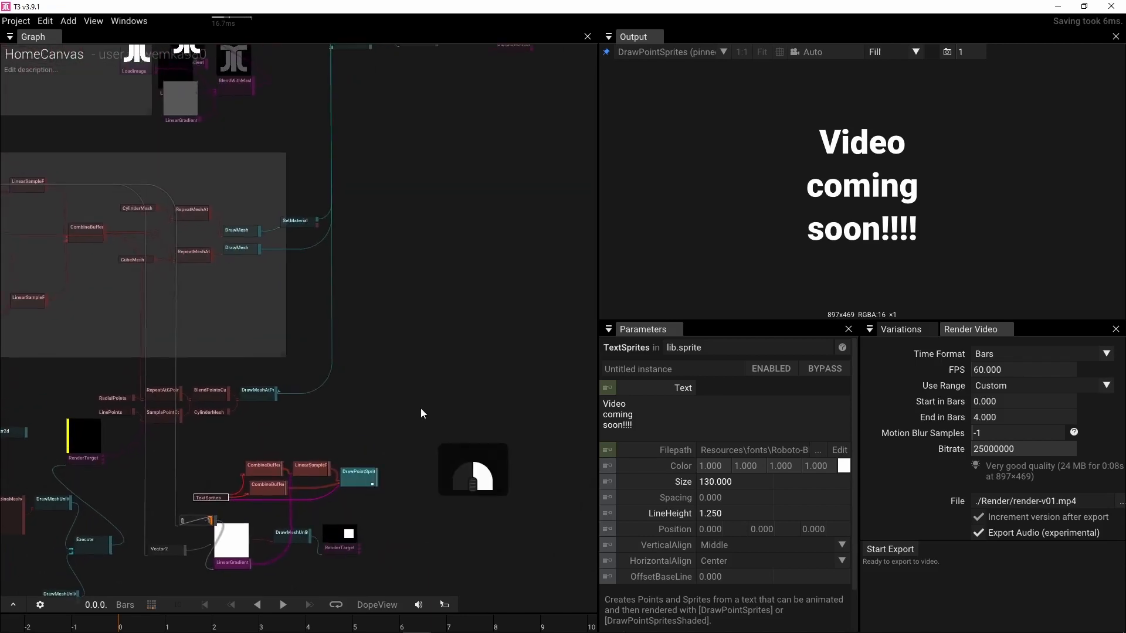
right_click_drag(421, 406, 377, 421)
right_click_drag(360, 341, 350, 383)
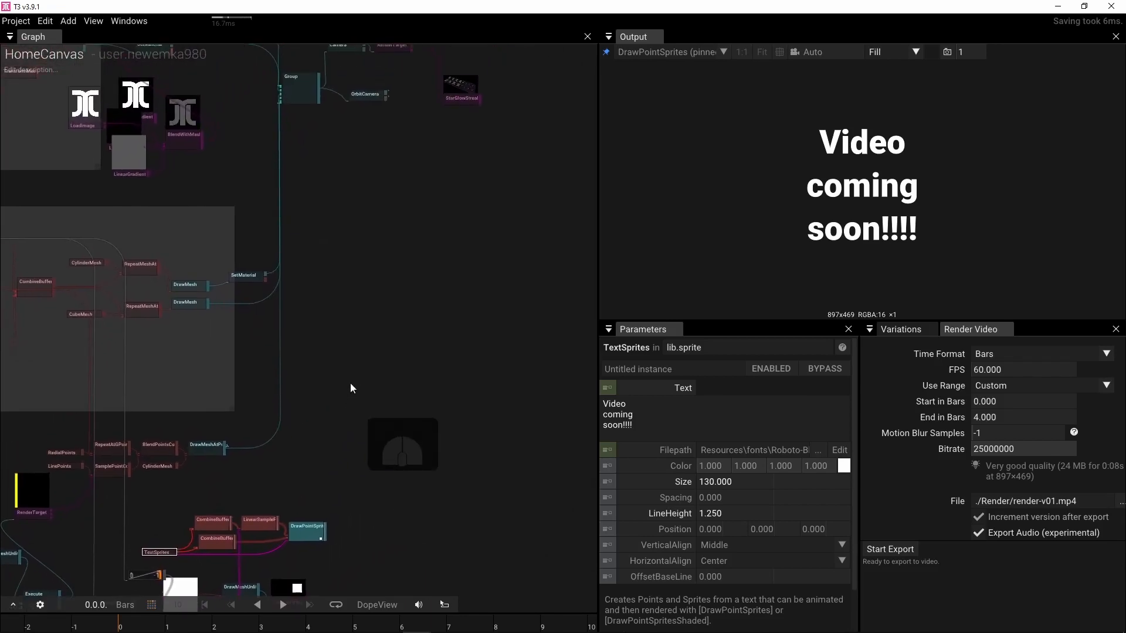
right_click_drag(326, 301, 340, 368)
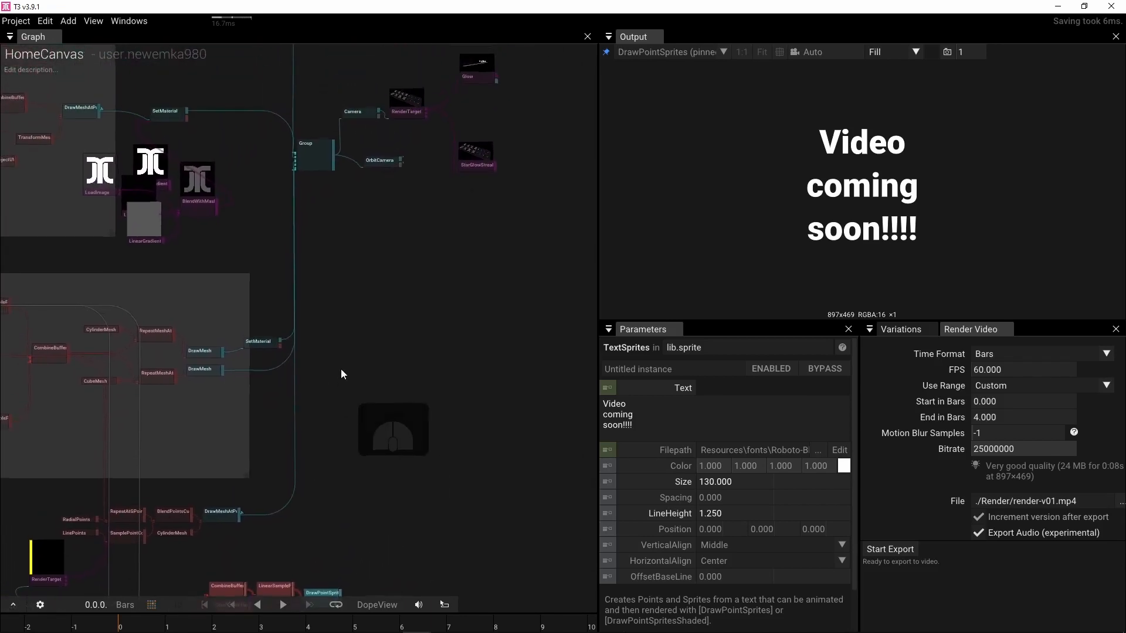
right_click_drag(339, 488, 456, 214)
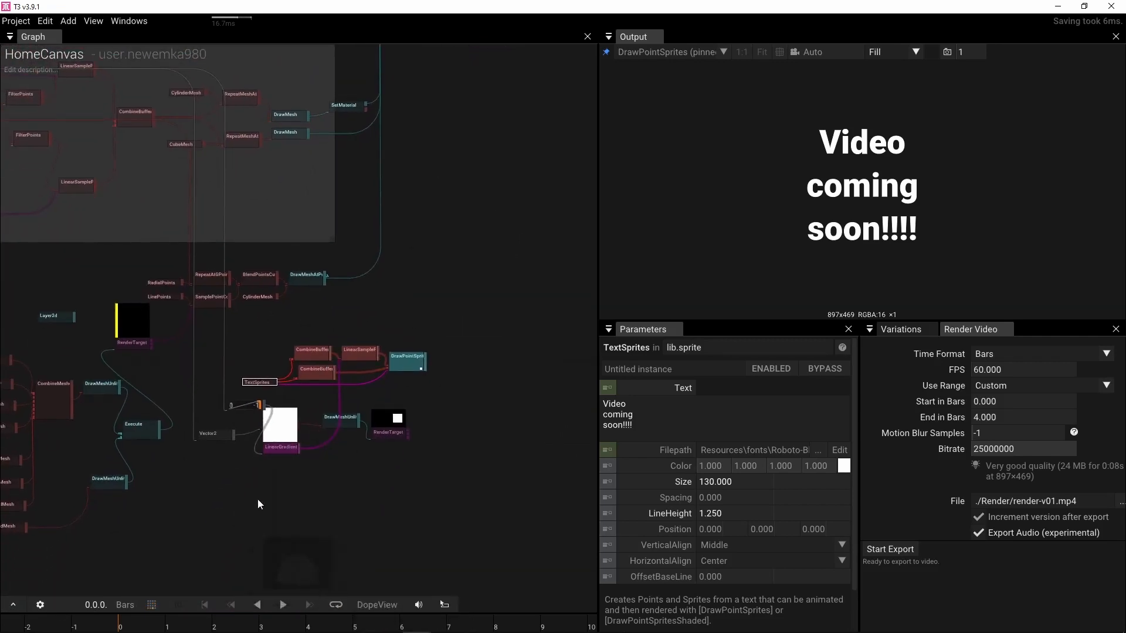
Step: Delete the RenderTarget, DrawMeshUnlit, QuadMesh and Vector2 operators beside LinearGradient and place LinearGradient just below the text sprite operators
scroll(279, 496, "up", 3)
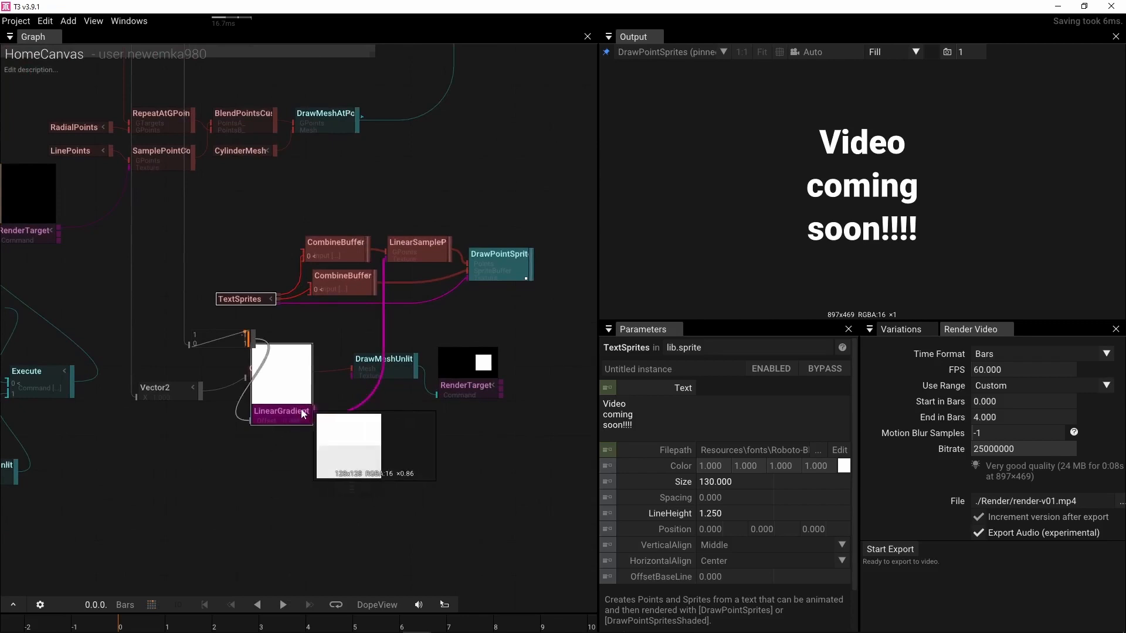
left_click_drag(303, 414, 312, 490)
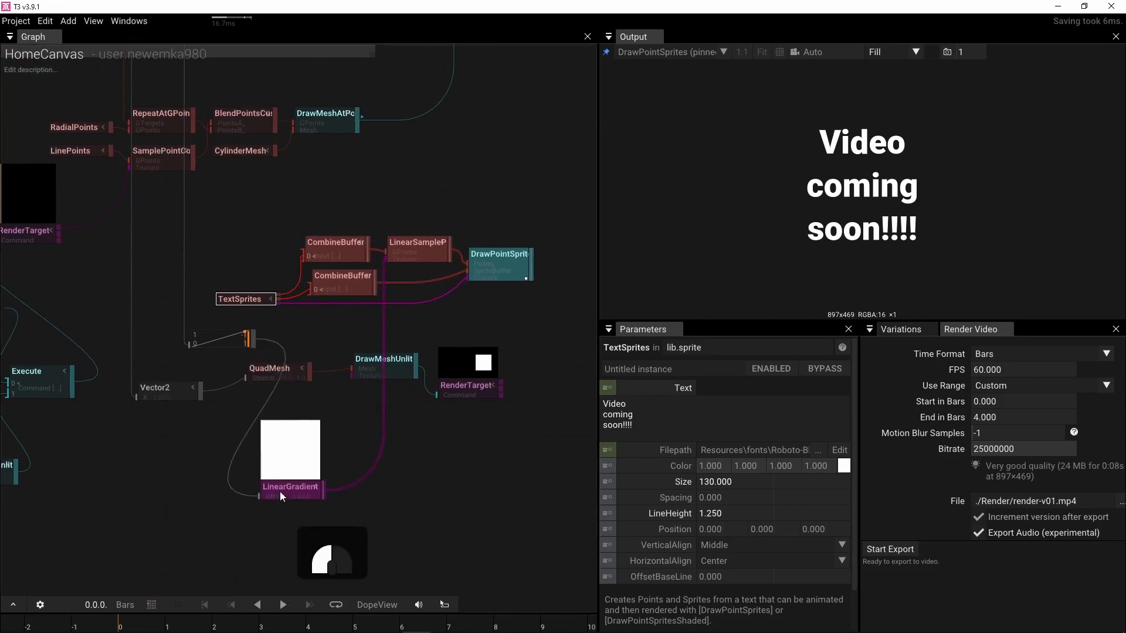
left_click(474, 397)
key("Delete")
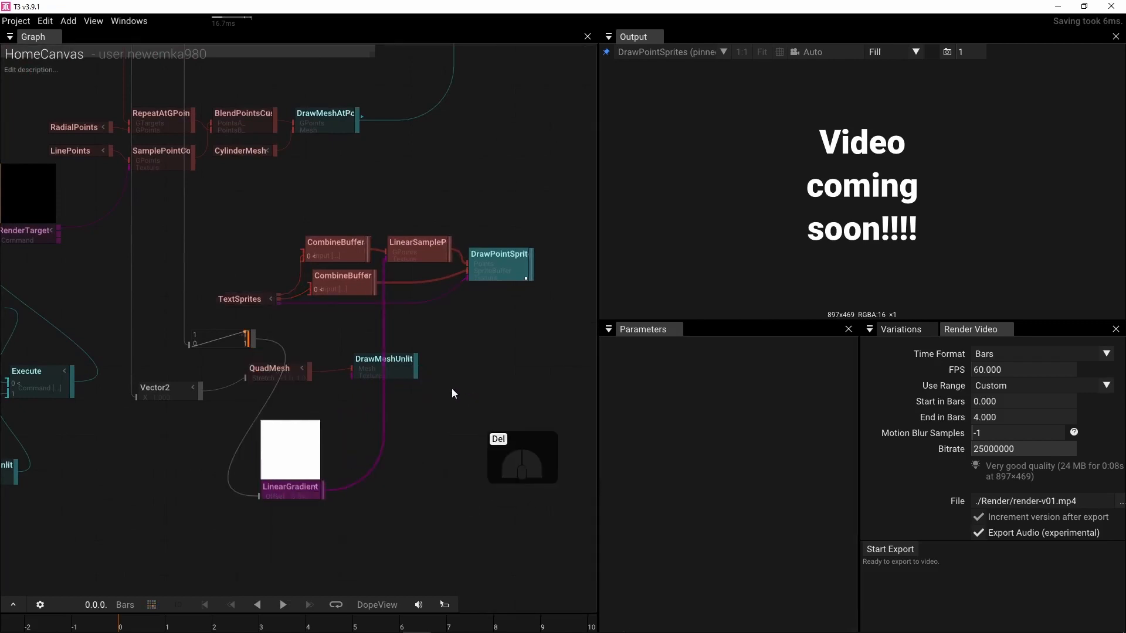
left_click(369, 368)
key("Delete")
key("Delete")
left_click(181, 392)
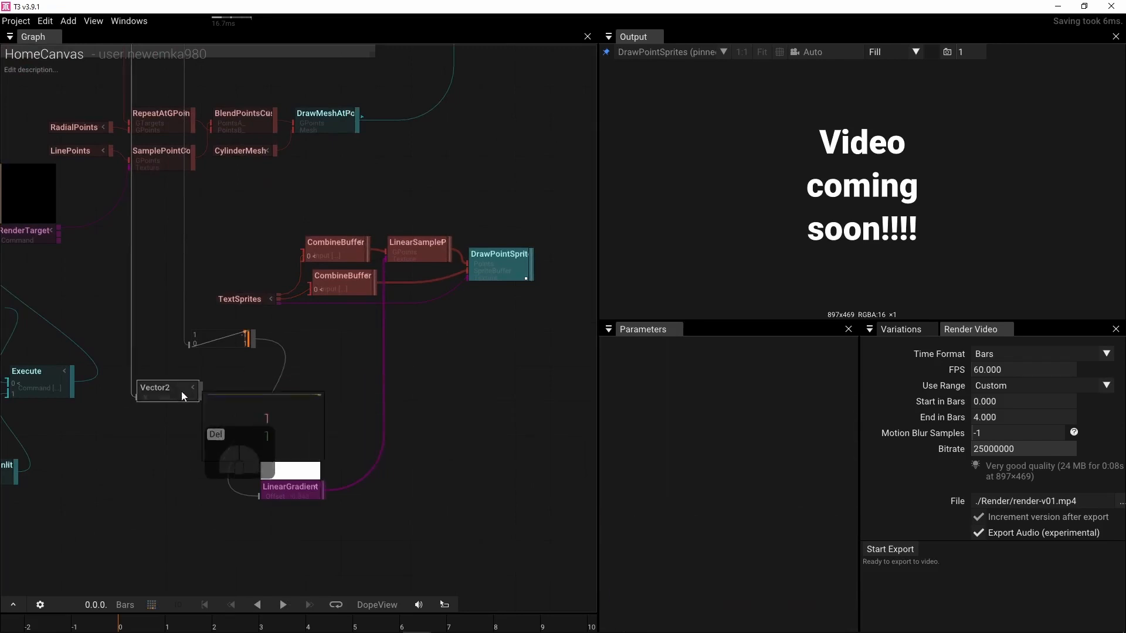
key("Delete")
left_click_drag(292, 455, 339, 344)
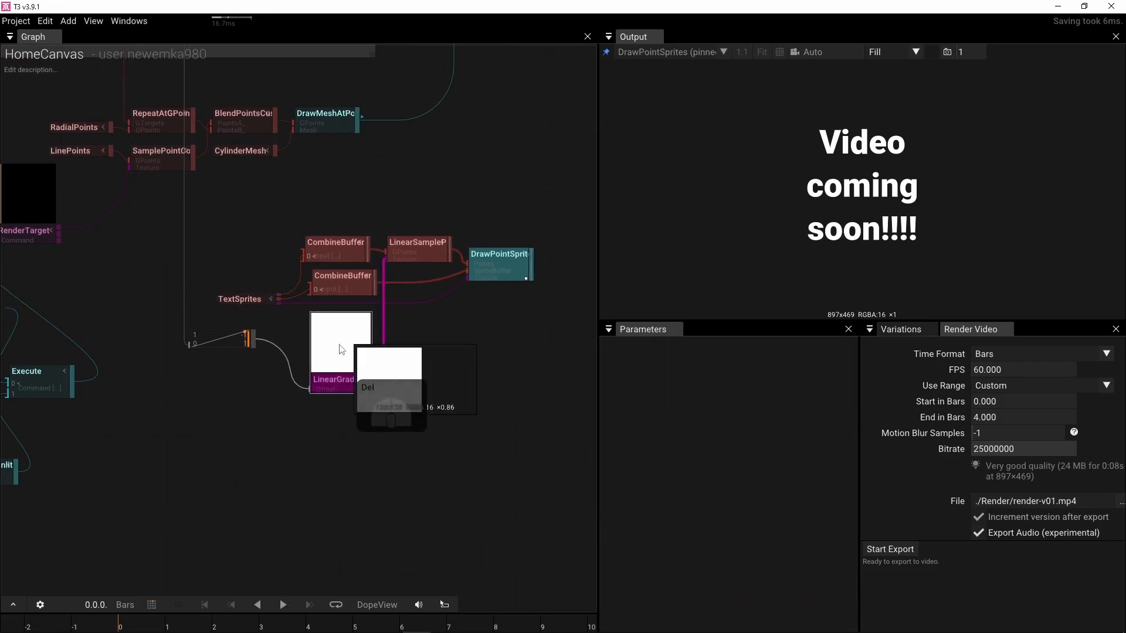
Step: Look over the graph from the text sprite operators up to the Group, Camera and RenderTarget operators
right_click_drag(450, 334, 374, 433)
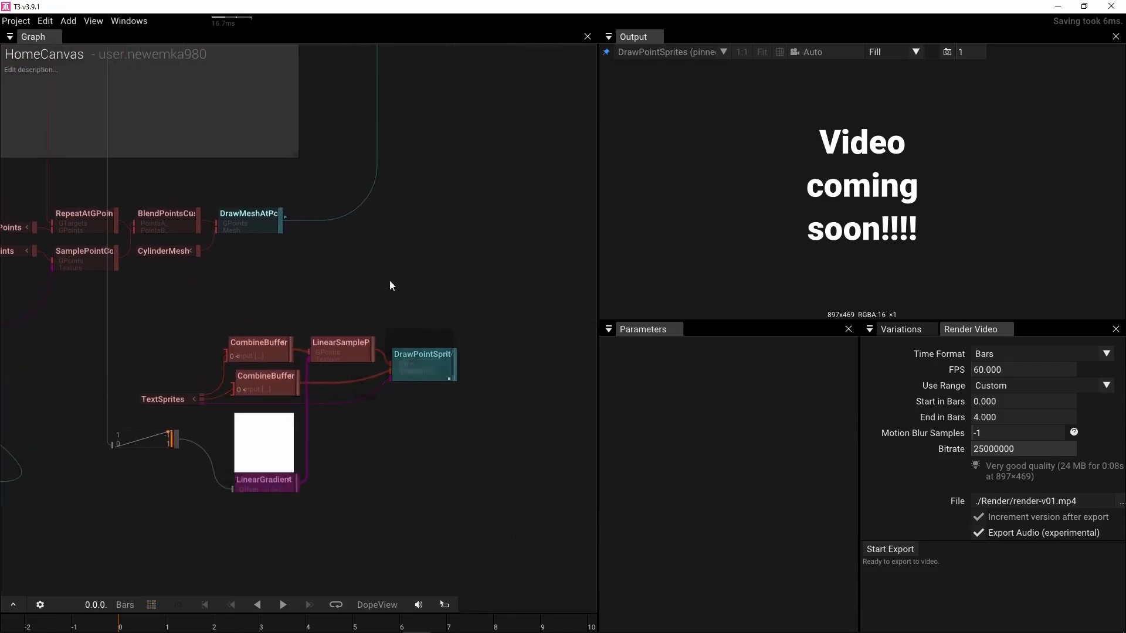
scroll(434, 256, "down", 3)
right_click_drag(437, 250, 380, 492)
right_click_drag(344, 540, 414, 311)
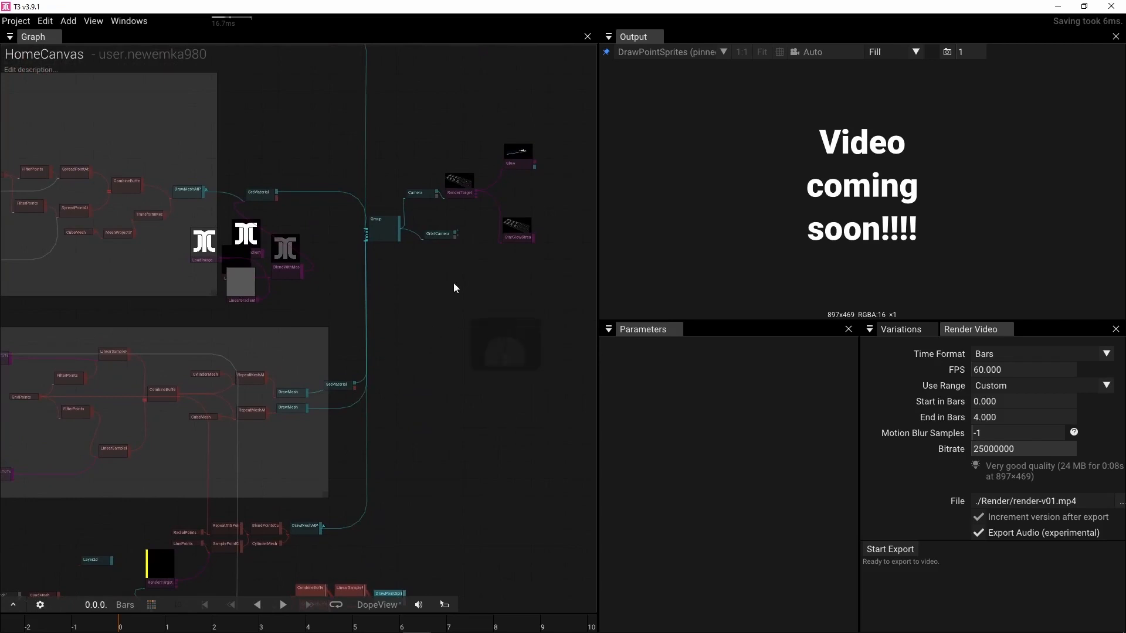
scroll(452, 282, "up", 3)
right_click_drag(484, 221, 389, 231)
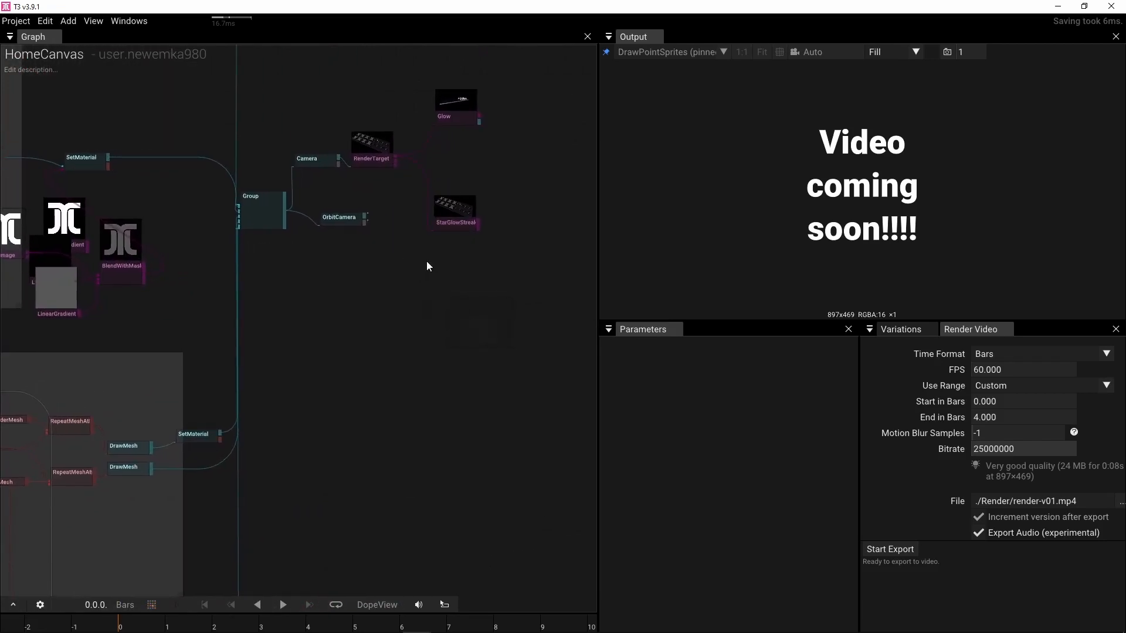
right_click_drag(427, 372, 435, 278)
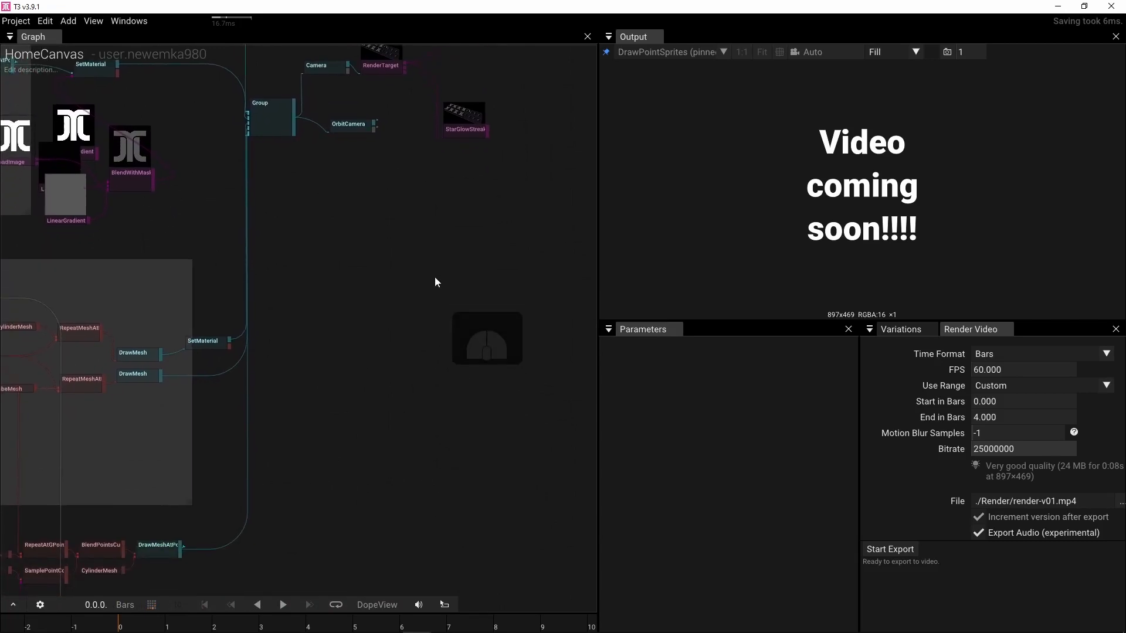
scroll(434, 278, "down", 5)
right_click_drag(429, 326, 430, 311)
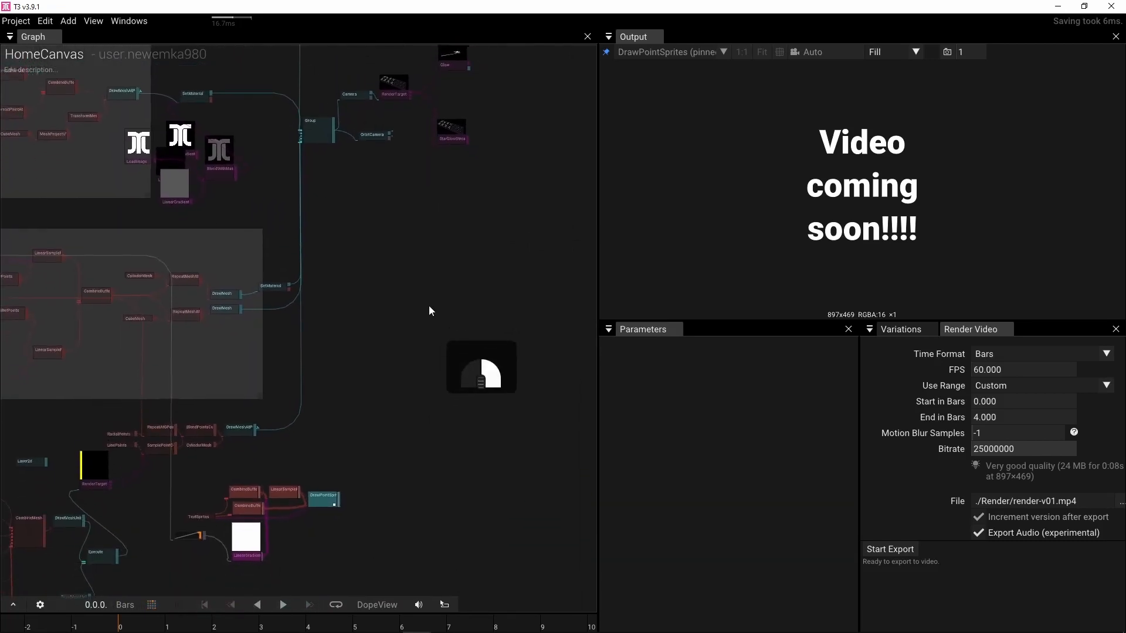
Step: Add a RenderTarget fed by DrawPointSprites, and a Blend operator that takes StarGlowStreaks as its ImageA
left_click_drag(339, 491, 403, 471)
left_click(421, 522)
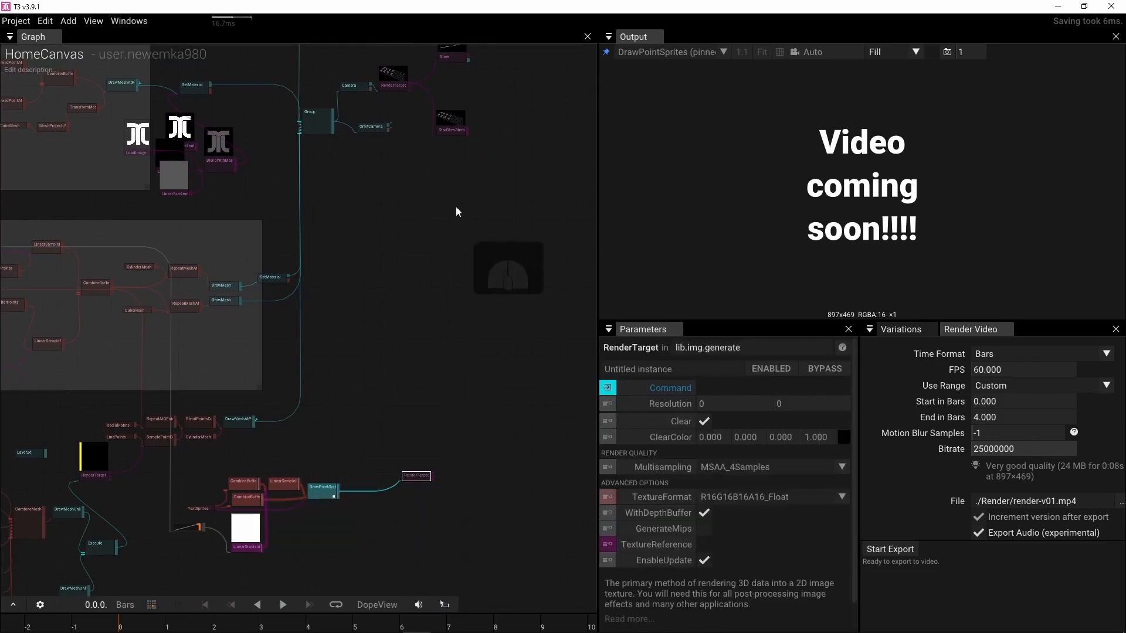
right_click_drag(457, 209, 441, 294)
scroll(482, 188, "up", 5)
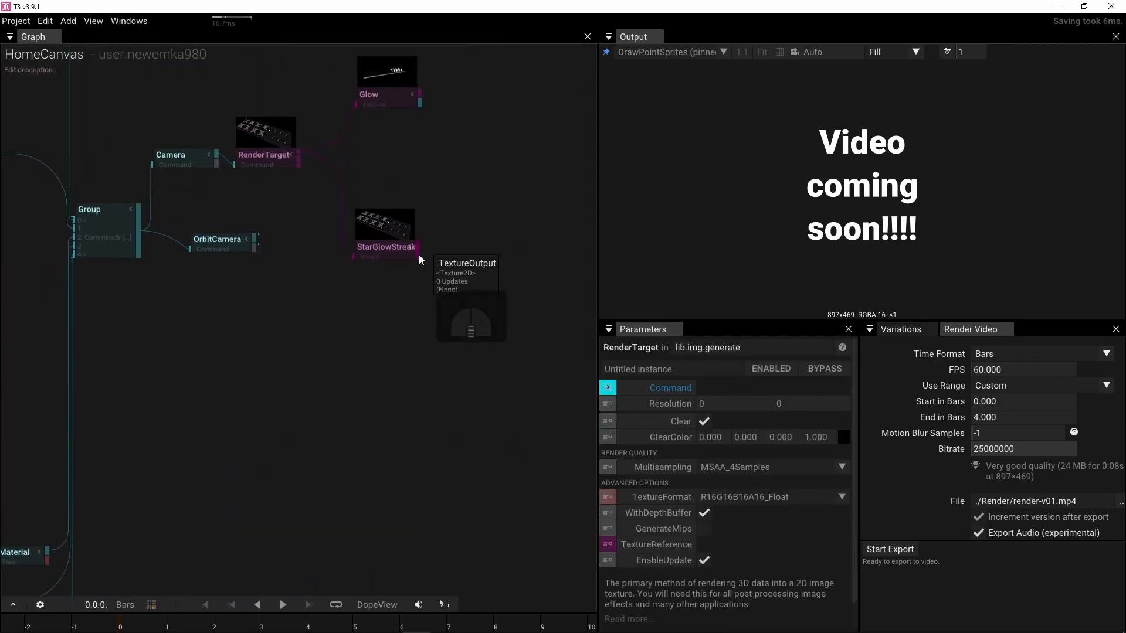
left_click_drag(420, 255, 469, 296)
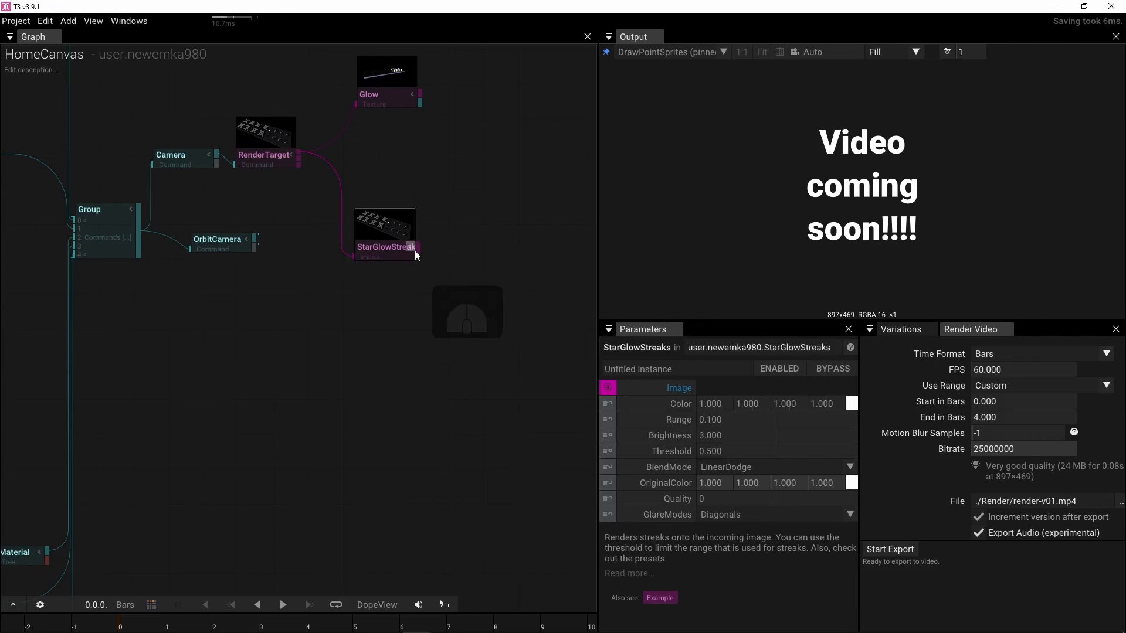
left_click_drag(417, 252, 487, 325)
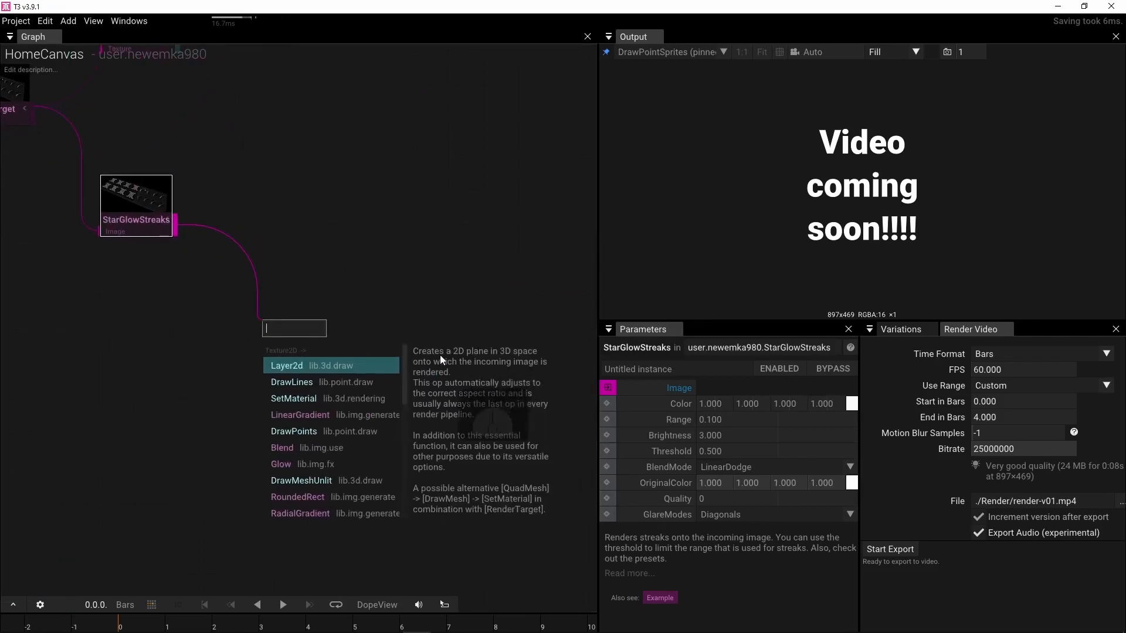
left_click(315, 446)
Step: Place the text's RenderTarget near Blend, connect it to Blend's ImageB and pin Blend to the output view
middle_click_drag(267, 477, 304, 280)
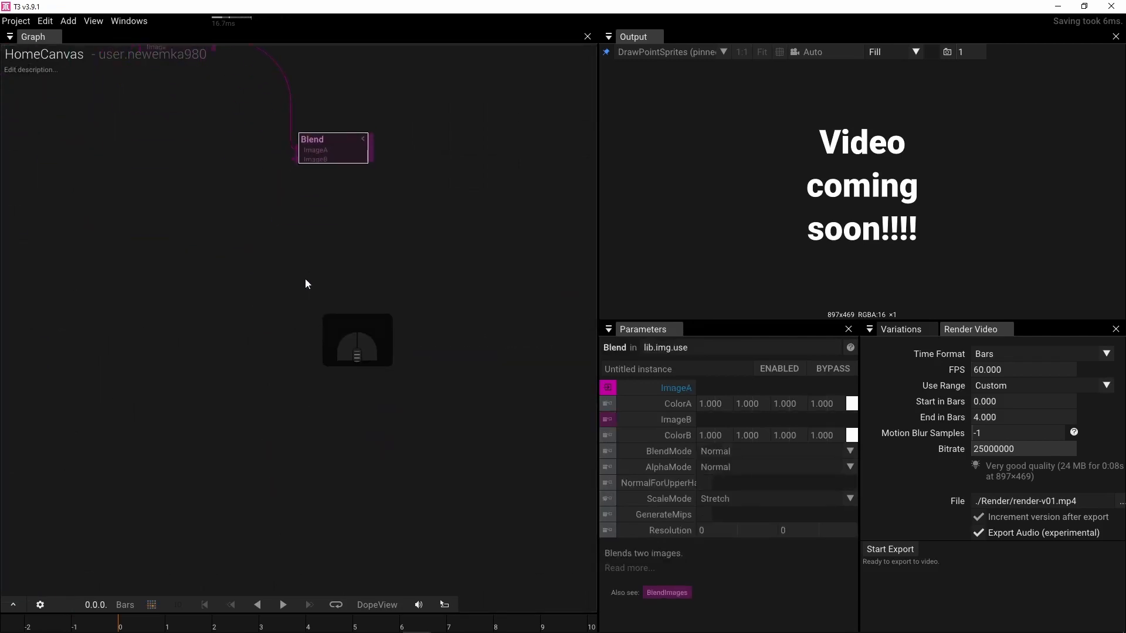
scroll(300, 287, "down", 4)
right_click_drag(279, 348, 300, 200)
left_click_drag(215, 448, 283, 110)
scroll(322, 125, "up", 5)
right_click_drag(312, 114, 279, 229)
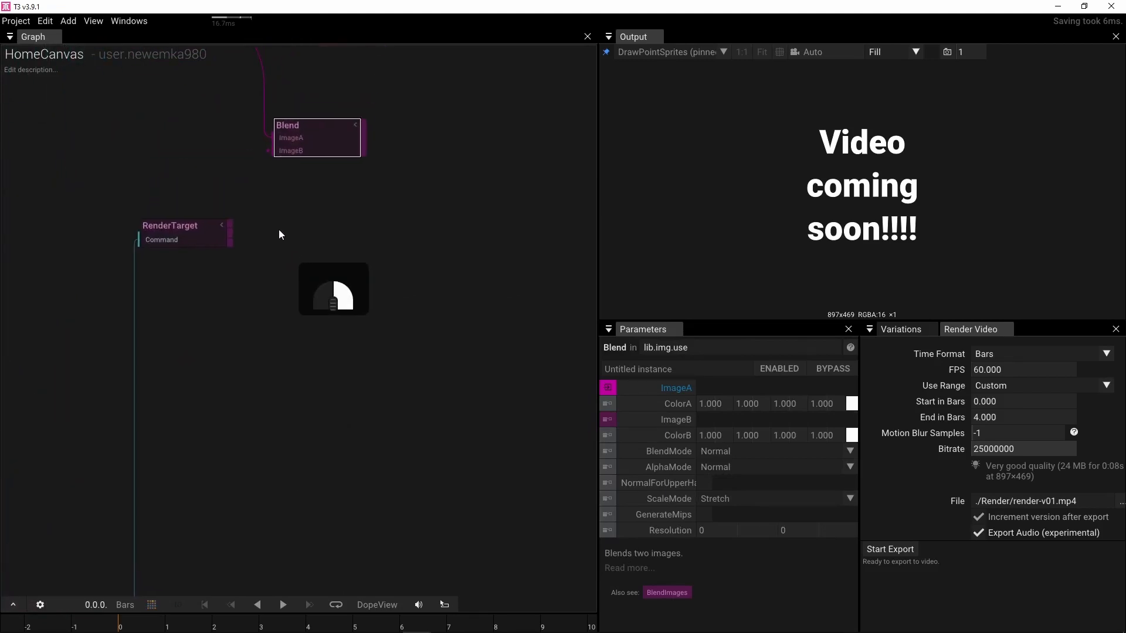
left_click_drag(222, 243, 302, 166)
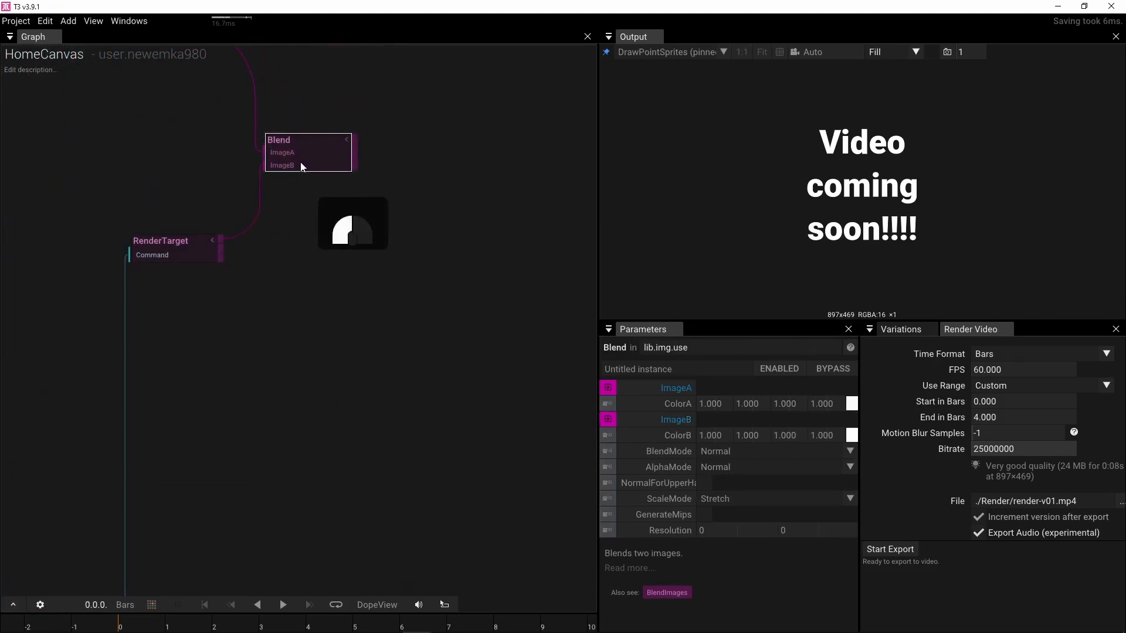
key("p")
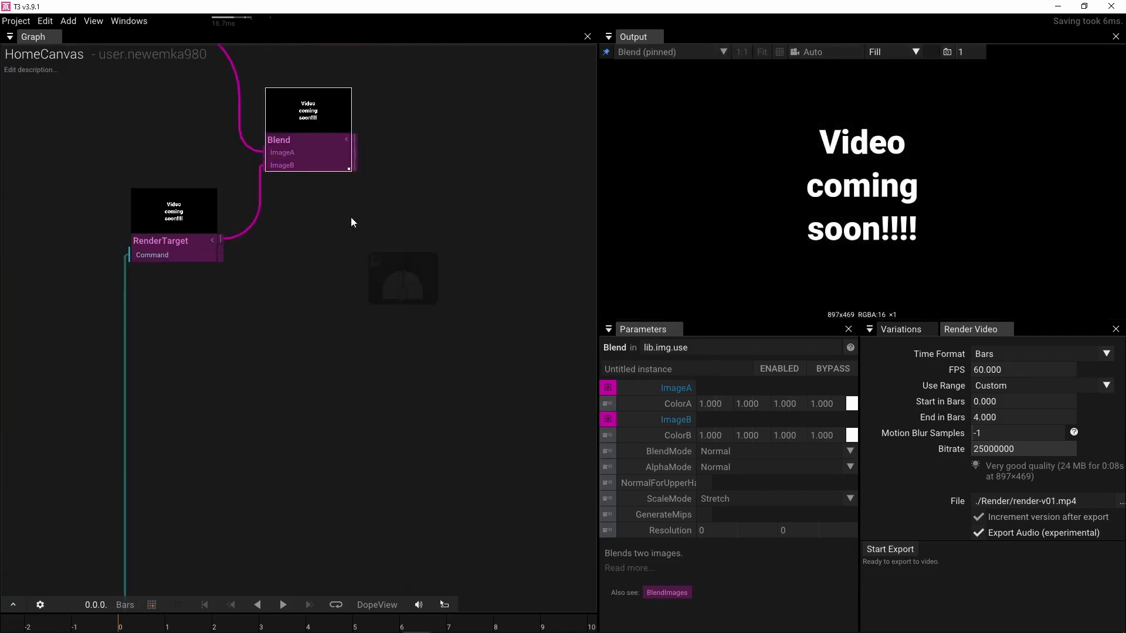
Step: Make the text RenderTarget's ClearColor fully transparent by setting its alpha to 0
scroll(351, 217, "down", 3)
left_click(255, 235)
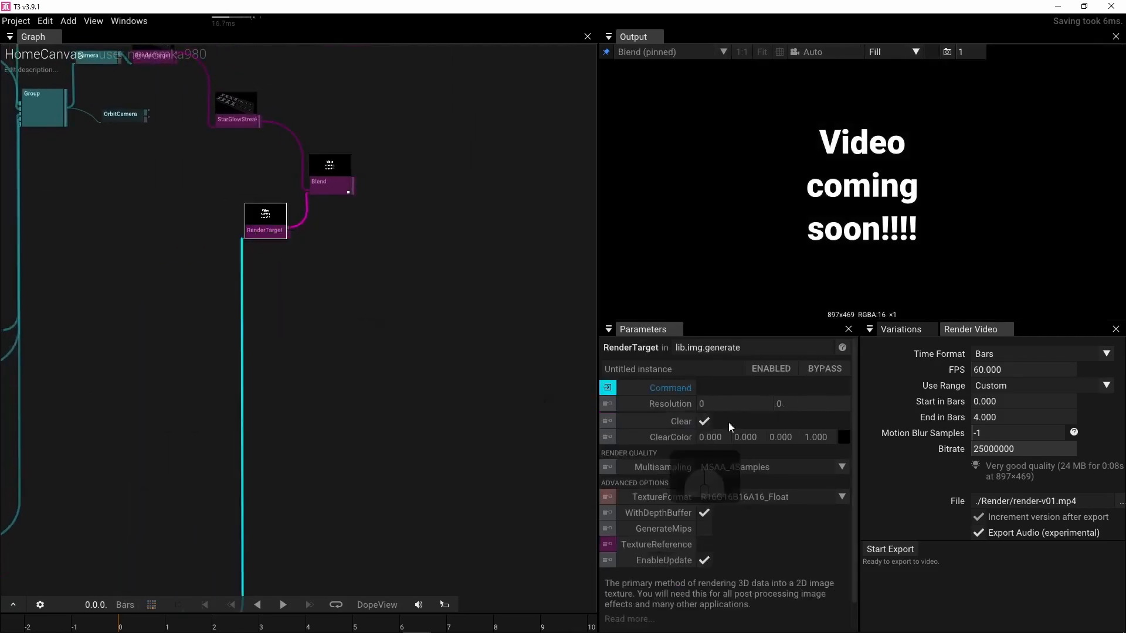
mouse_move(847, 438)
left_click_drag(849, 550, 849, 574)
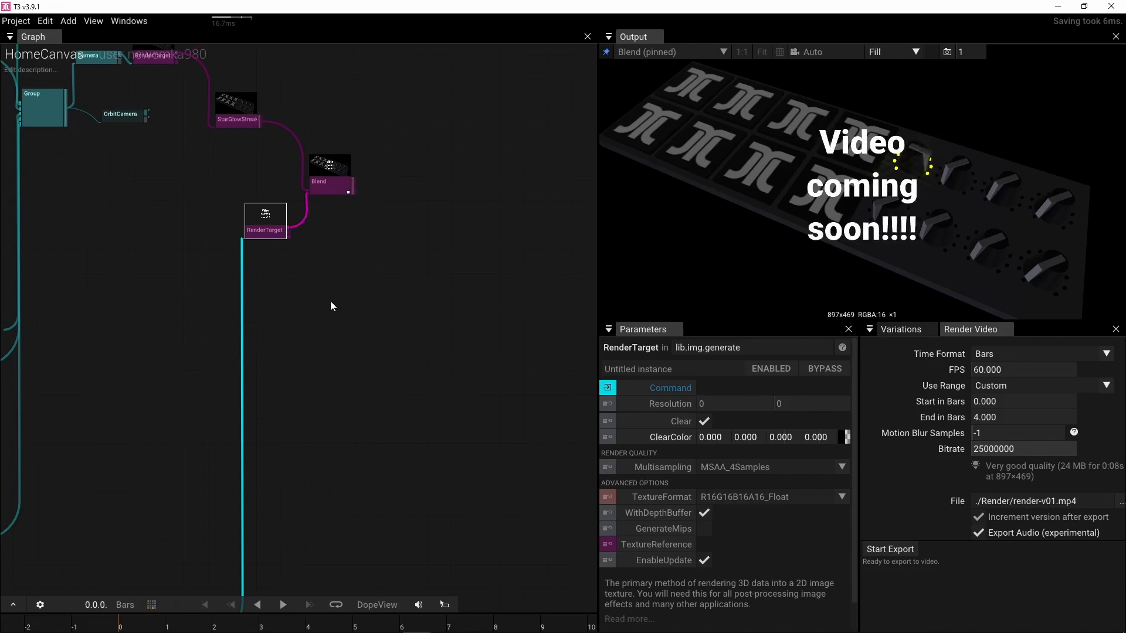
Step: Look over the text sprite operators, from TextSprites and LinearGradient through to DrawPointSprites and its output connection
right_click_drag(330, 301, 434, 247)
scroll(434, 242, "down", 3)
right_click_drag(322, 307, 424, 183)
scroll(358, 220, "down", 1)
scroll(388, 251, "up", 4)
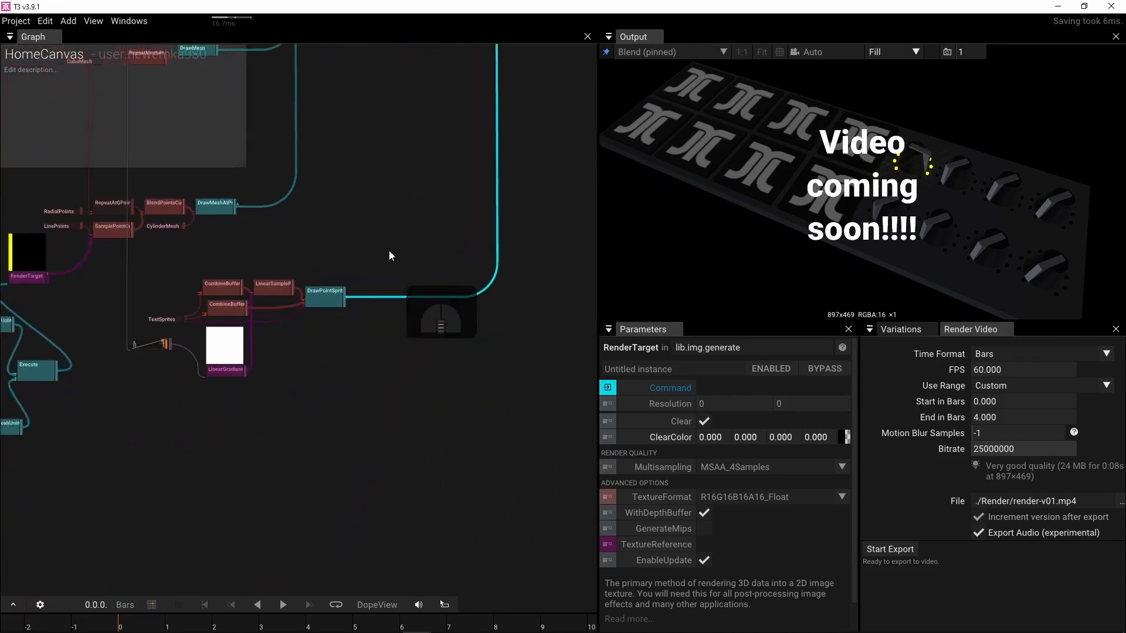
right_click_drag(345, 218, 393, 310)
scroll(389, 310, "up", 2)
right_click_drag(291, 315, 390, 290)
scroll(427, 292, "down", 1)
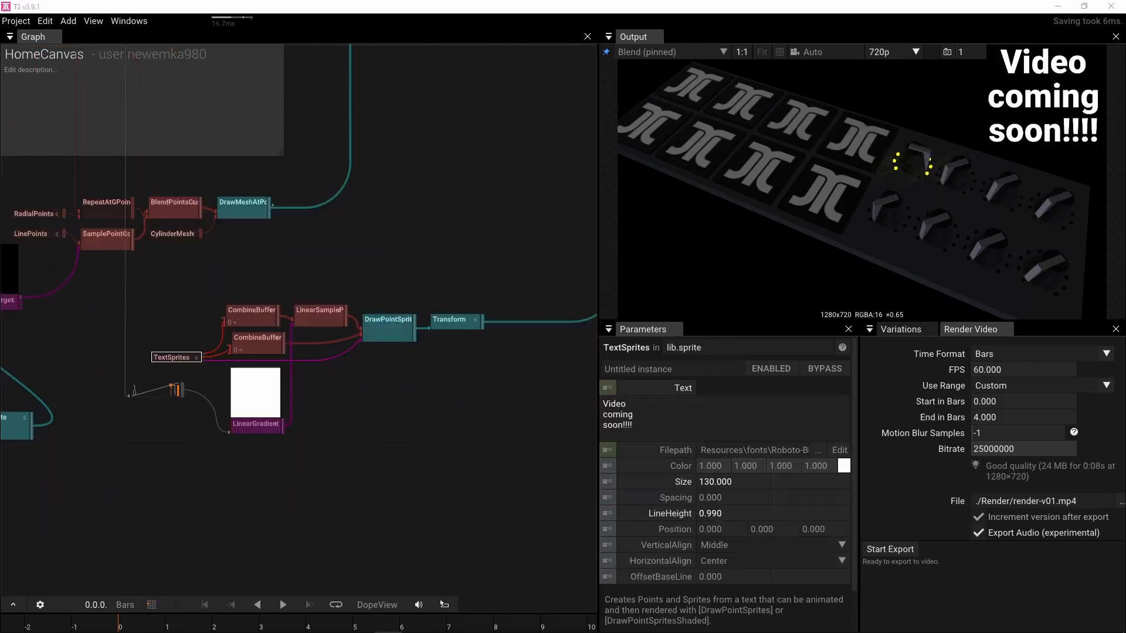
scroll(433, 407, "up", 5)
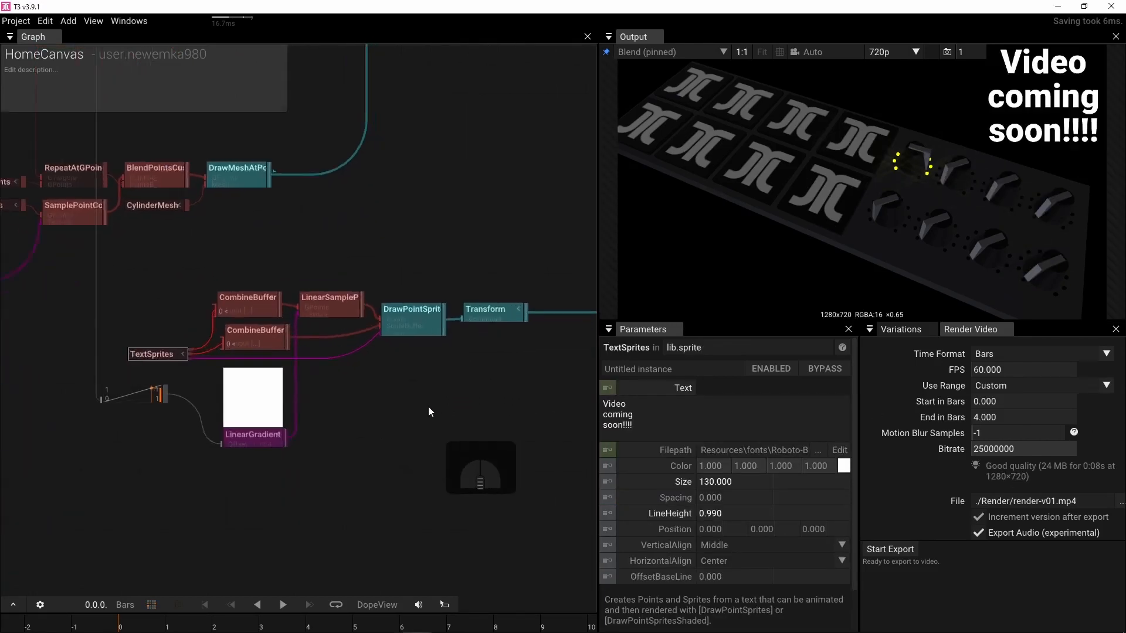
mouse_move(358, 406)
right_mouse_down()
mouse_move(364, 459)
mouse_move(362, 392)
right_mouse_up()
scroll(361, 392, "down", 3)
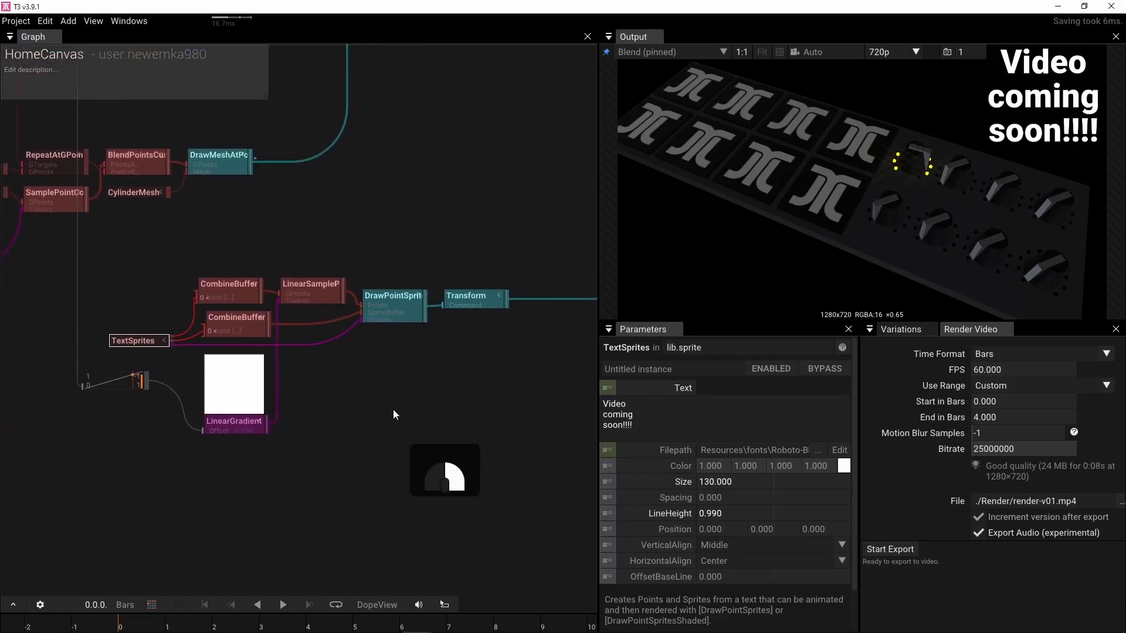
right_click_drag(393, 410, 403, 406)
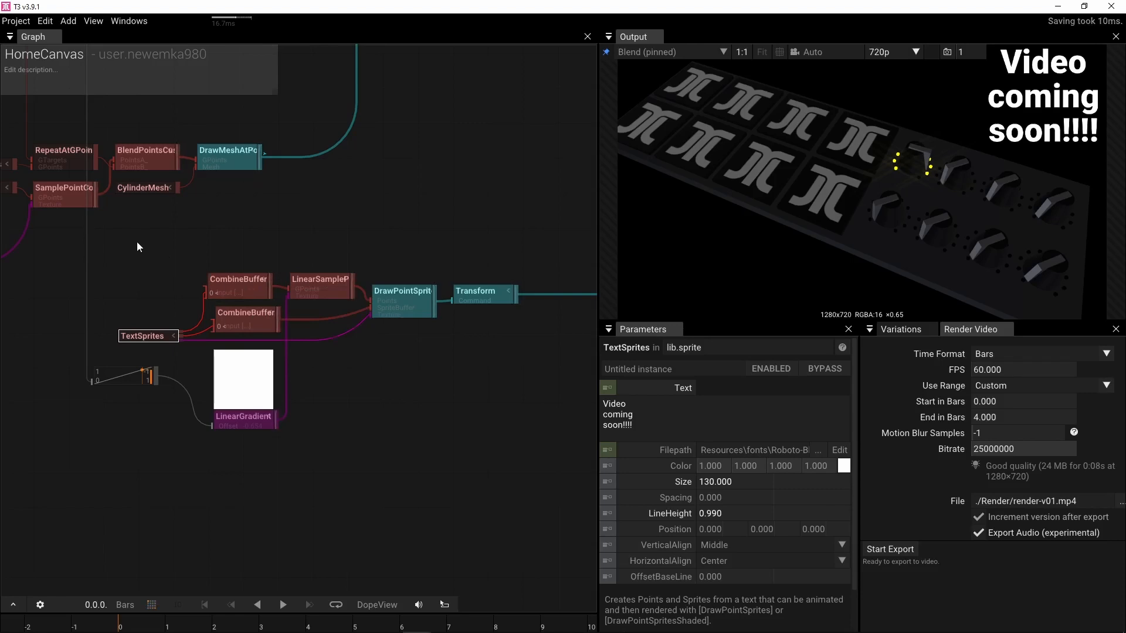
Step: Duplicate the text sprite operators from TextSprites to DrawPointSprites, including LinearGradient and its value-remapping operator, below the originals
left_click_drag(137, 241, 396, 456)
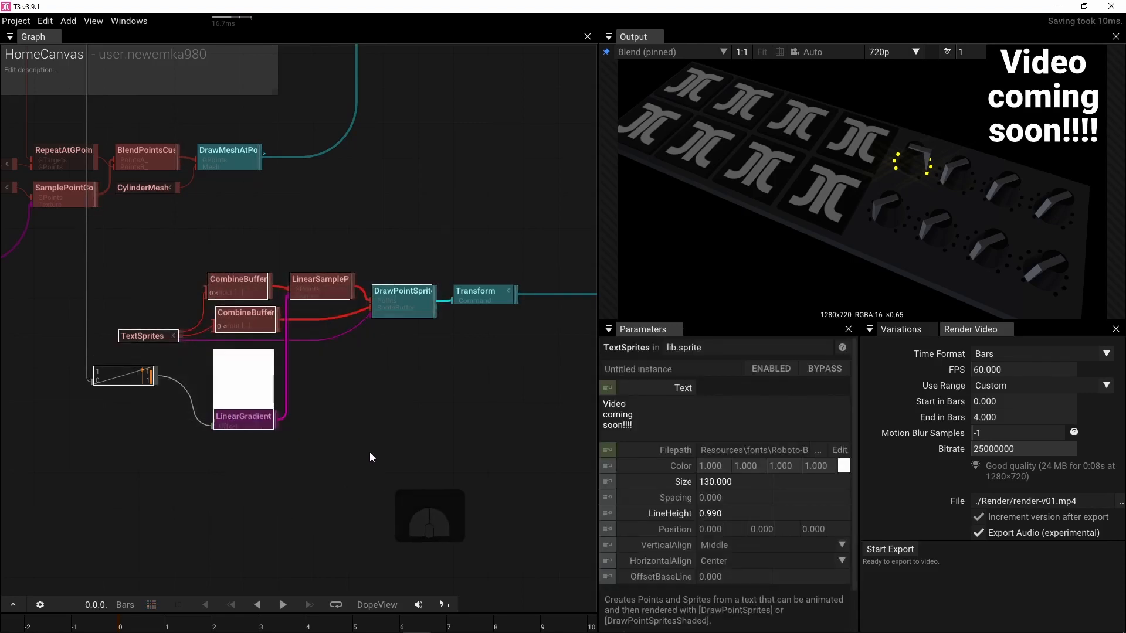
scroll(379, 435, "down", 3, "ctrl")
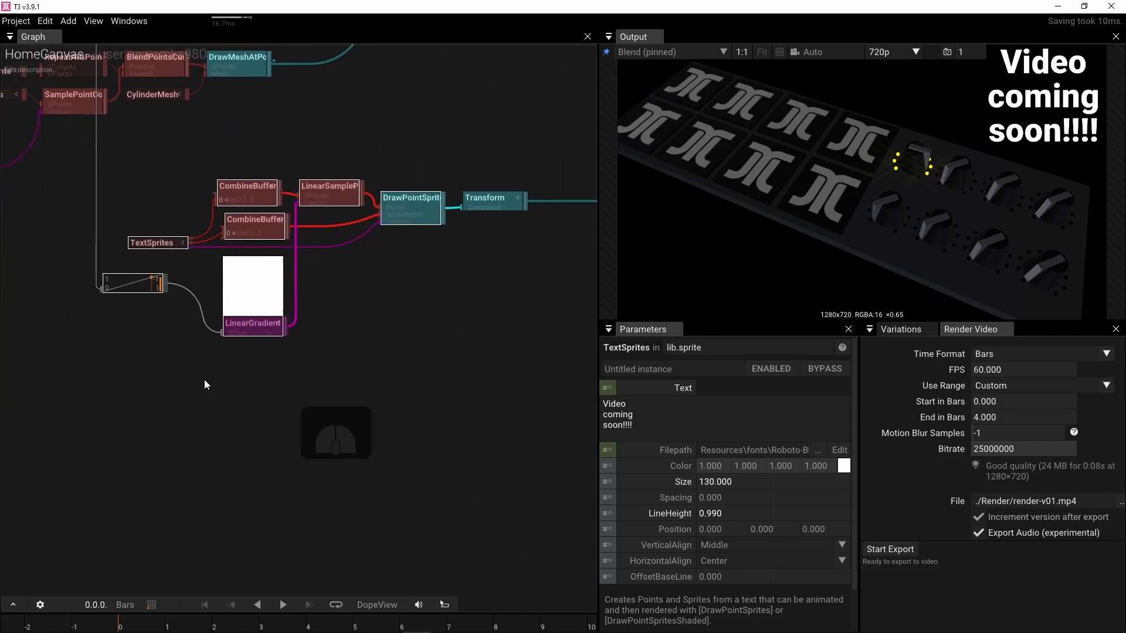
key("ctrl+v")
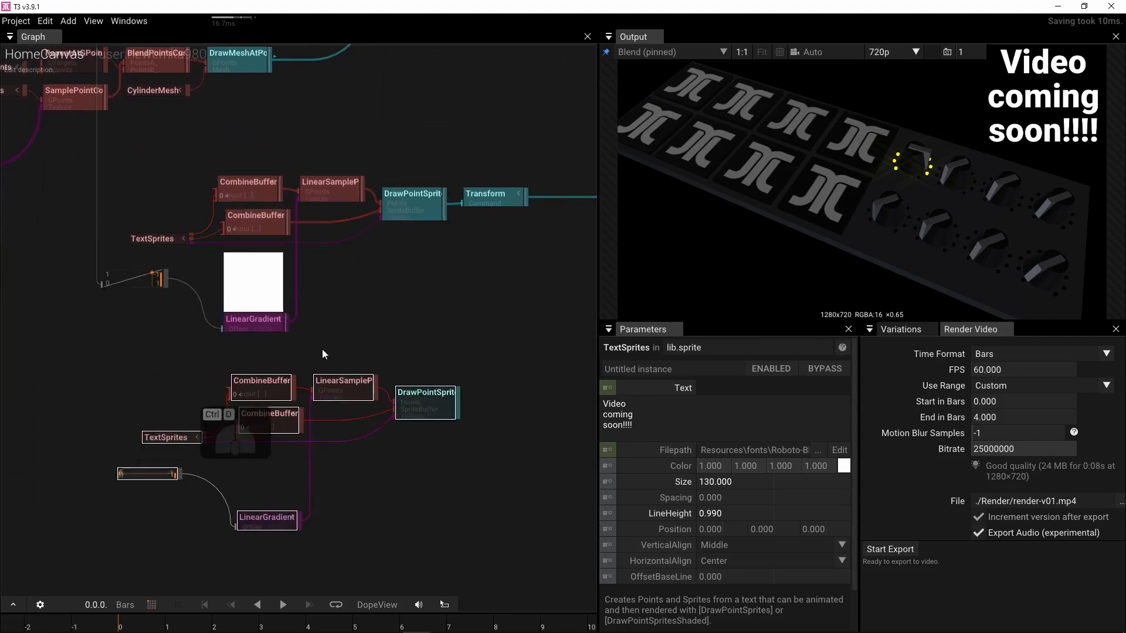
Step: Connect the LPD8 CH1:2 knob input to the Value of the duplicated remapping operator that drives the second LinearGradient
scroll(445, 303, "down", 4)
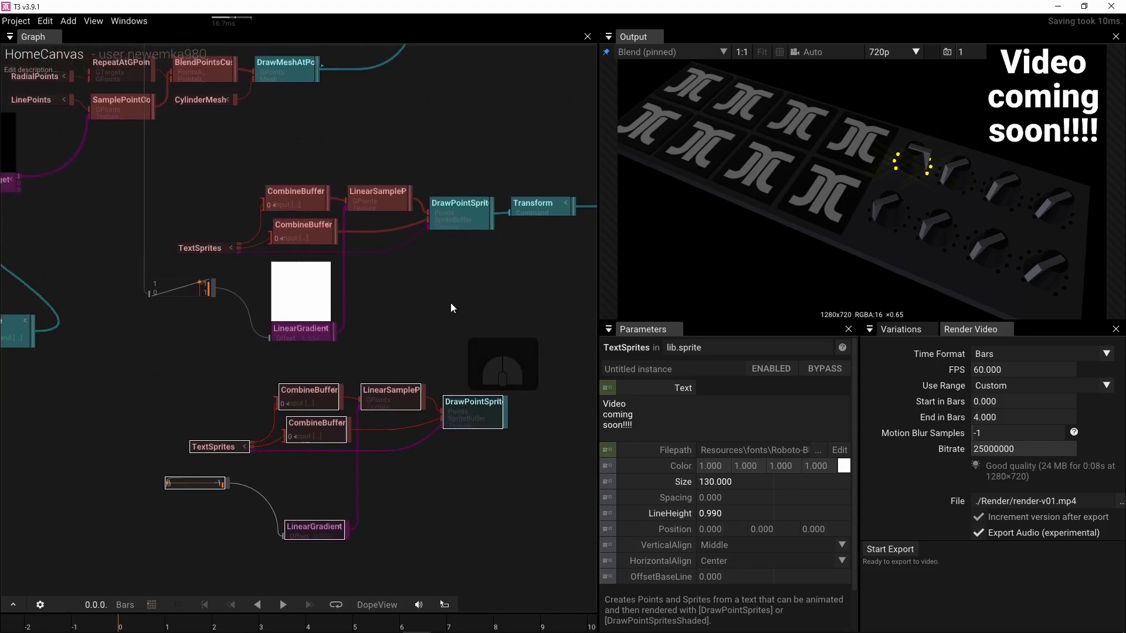
scroll(450, 303, "down", 2)
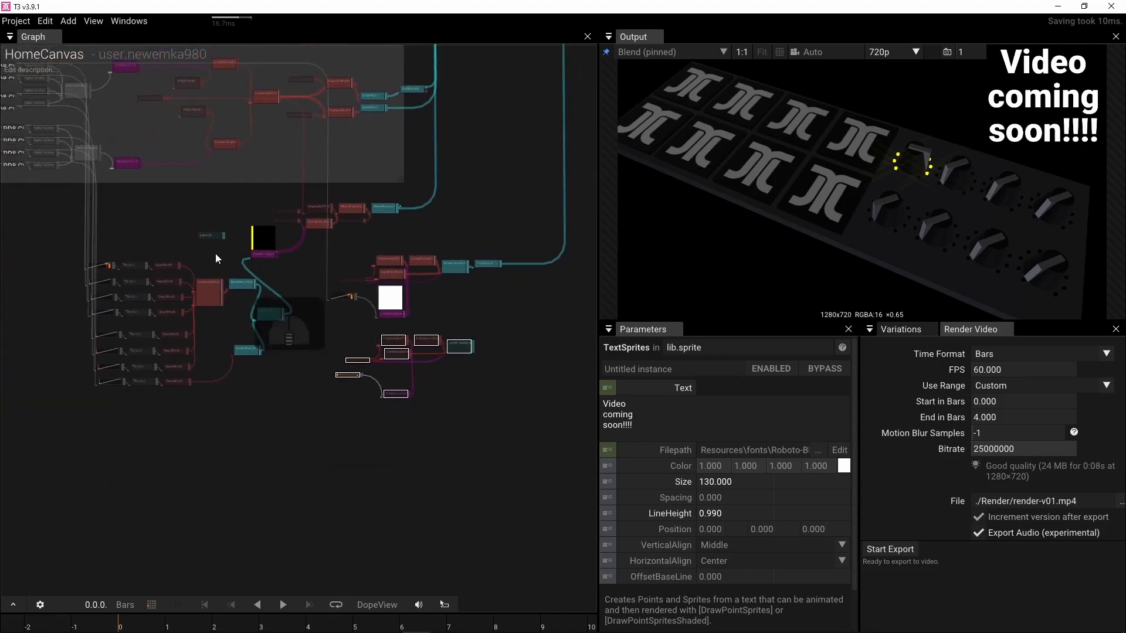
right_click_drag(218, 276, 282, 368)
scroll(27, 166, "up", 3)
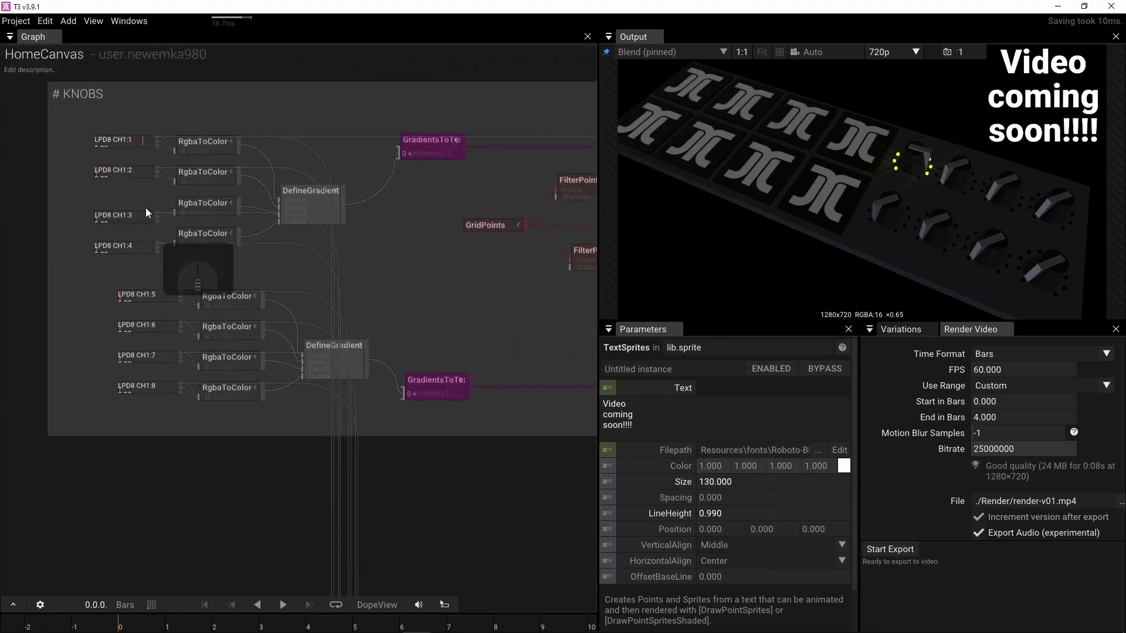
left_click_drag(157, 167, 384, 361)
right_click_drag(522, 499, 384, 360)
left_click_drag(383, 361, 370, 368)
right_click_drag(384, 361, 252, 253)
left_click_drag(371, 369, 276, 293)
right_click_drag(390, 384, 275, 293)
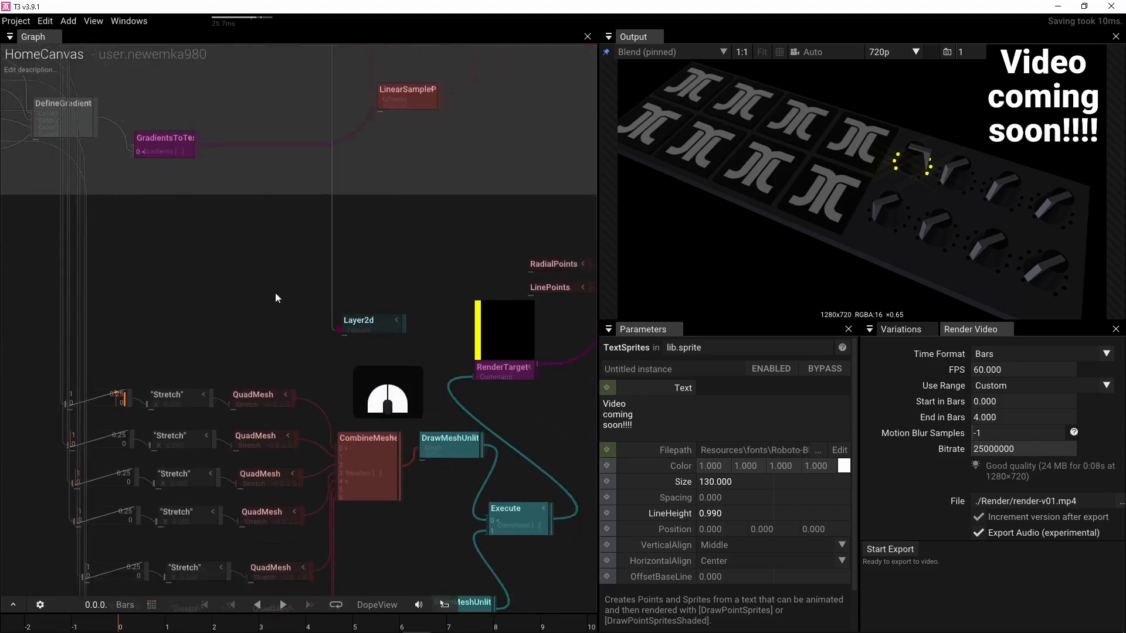
left_click_drag(276, 293, 238, 322)
right_click_drag(275, 293, 17, 170)
left_click_drag(238, 322, 330, 384)
right_click_drag(359, 385, 330, 385)
left_click_drag(330, 385, 258, 483)
right_click_drag(329, 385, 287, 388)
left_click_drag(258, 483, 231, 397)
right_click_drag(258, 483, 230, 398)
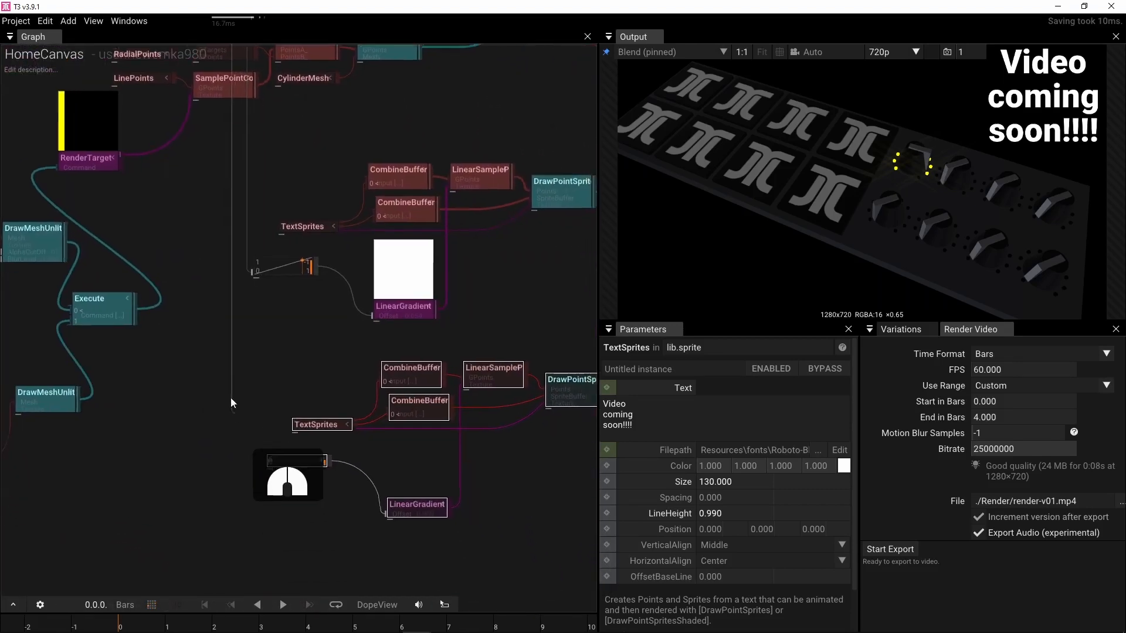
left_click_drag(230, 398, 230, 399)
right_click_drag(231, 398, 230, 399)
scroll(229, 400, "up", 5)
left_click_drag(229, 399, 290, 399)
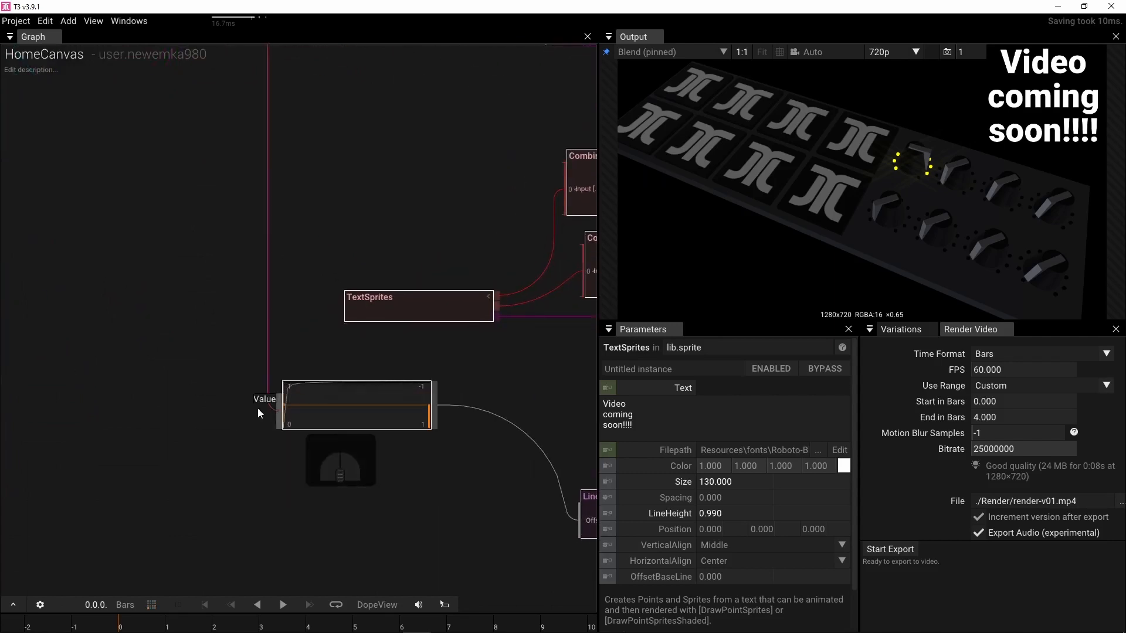
Step: Add a Group fed by the duplicated DrawPointSprites and connect the first text's Transform to it as well
scroll(506, 361, "down", 1)
scroll(507, 363, "down", 3)
right_click_drag(512, 361, 136, 368)
right_click_drag(366, 197, 325, 294)
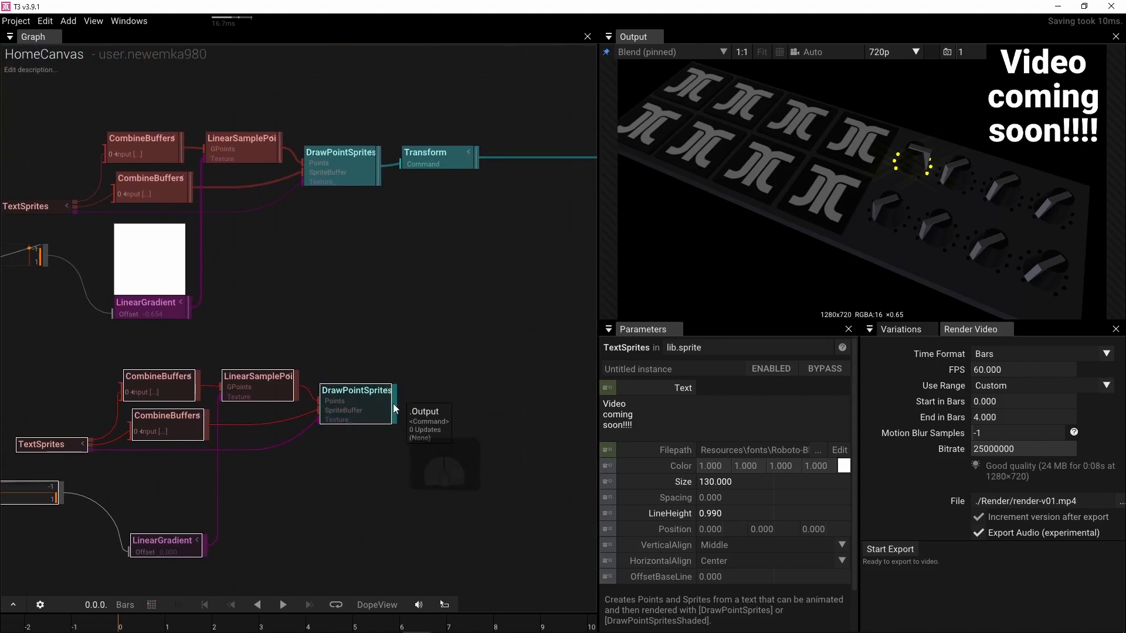
left_click_drag(393, 403, 411, 296)
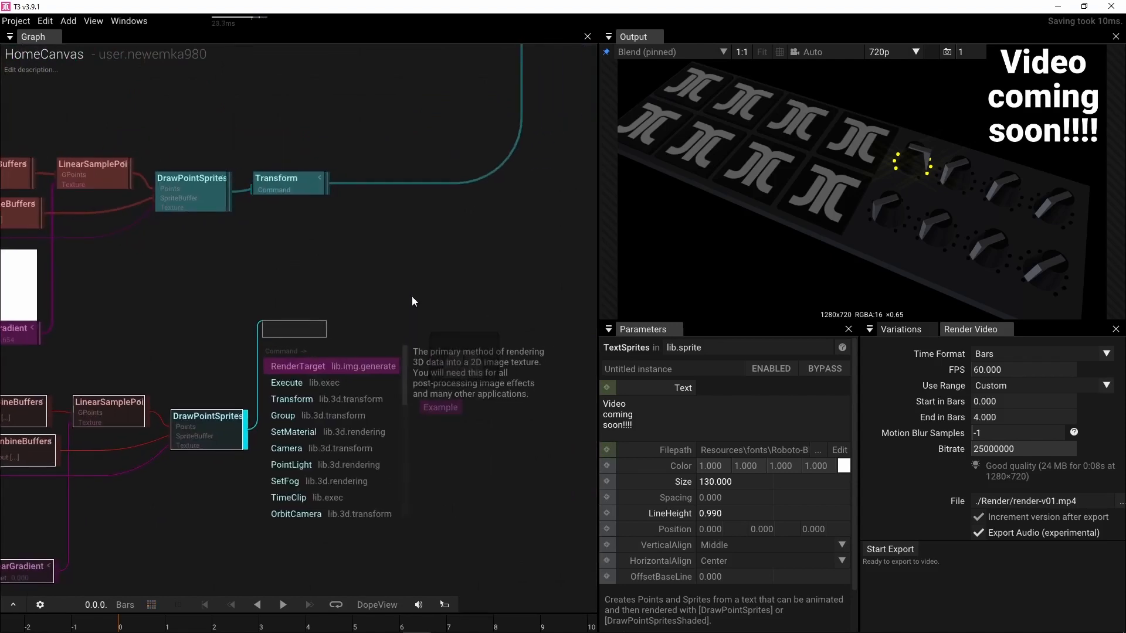
type("gr")
left_click(323, 367)
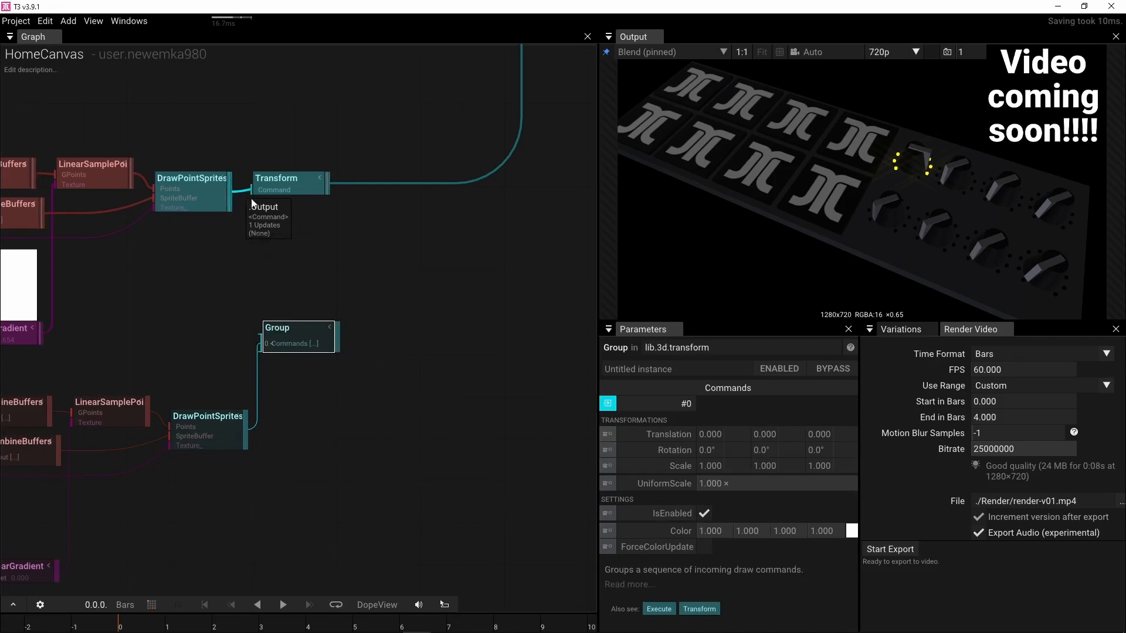
left_click_drag(328, 185, 410, 321)
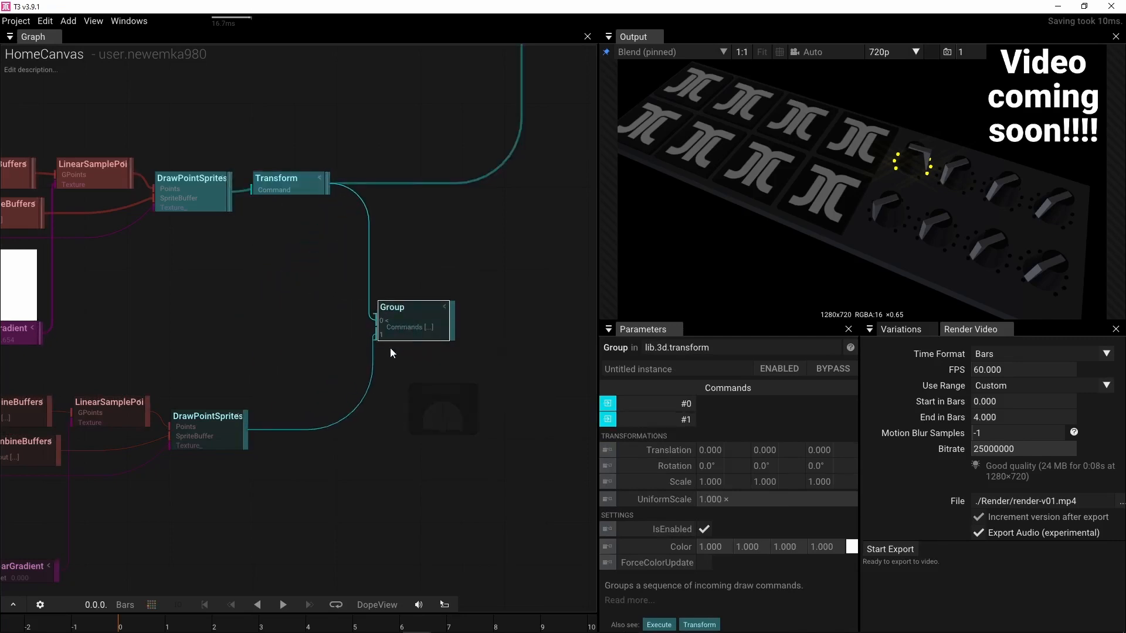
Step: Move the text's RenderTarget beside the new Group and connect the Group to its Command input in place of Transform
scroll(499, 218, "down", 4)
right_click_drag(466, 331, 427, 449)
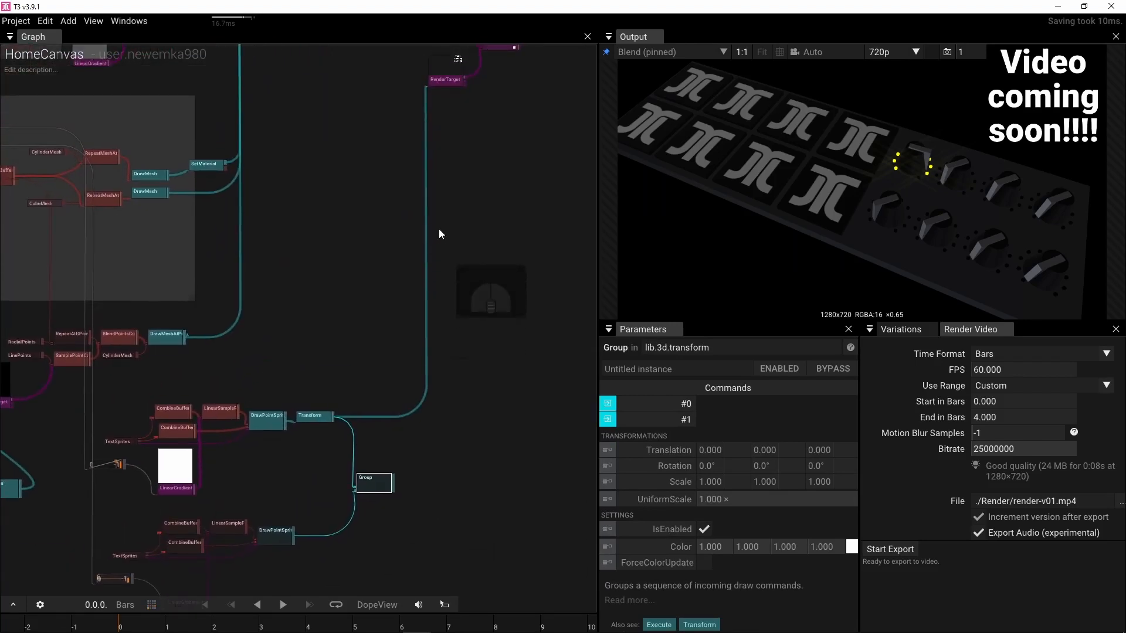
left_click_drag(445, 80, 432, 444)
scroll(431, 445, "up", 3)
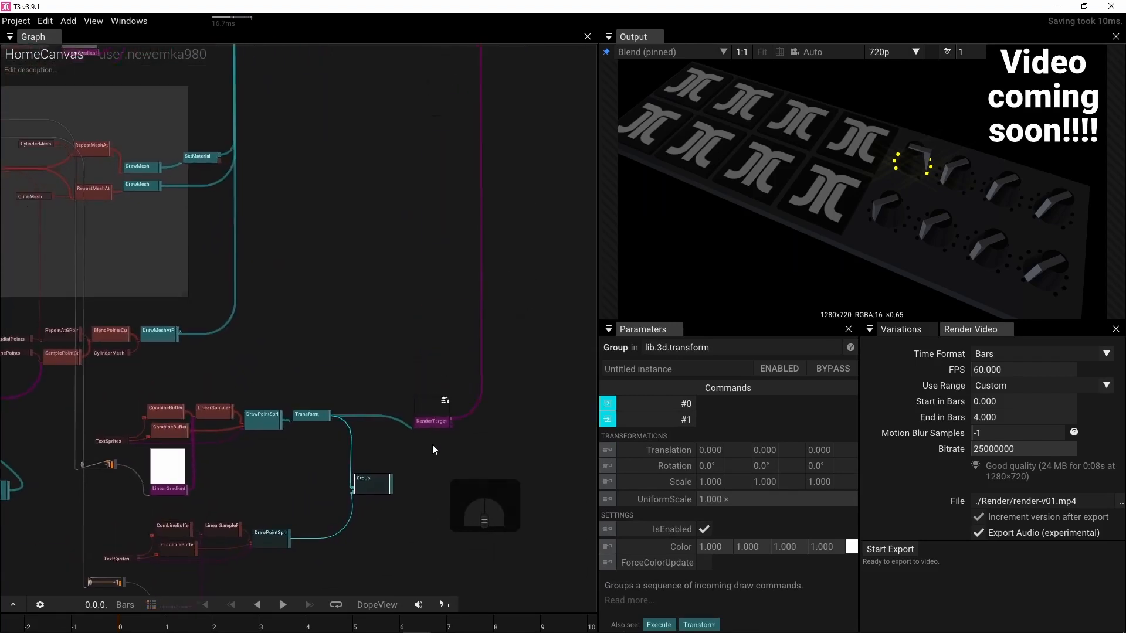
left_click_drag(364, 514, 382, 427)
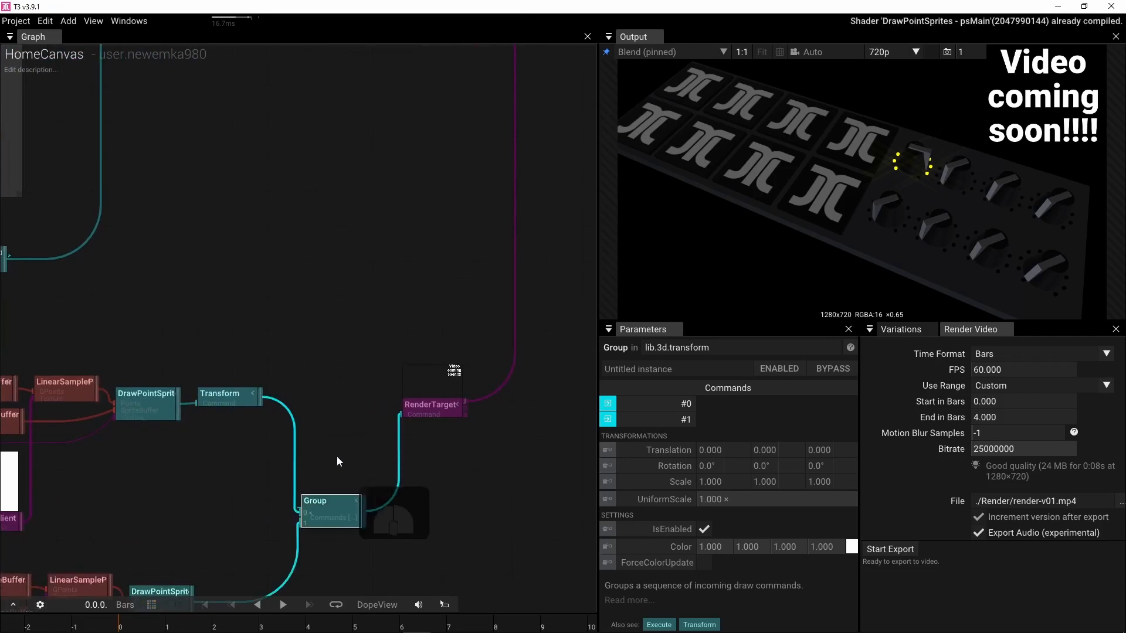
Step: Select the duplicated TextSprites in the lower chain and highlight its entire text content
right_click_drag(315, 476, 378, 326)
right_click_drag(179, 374, 357, 350)
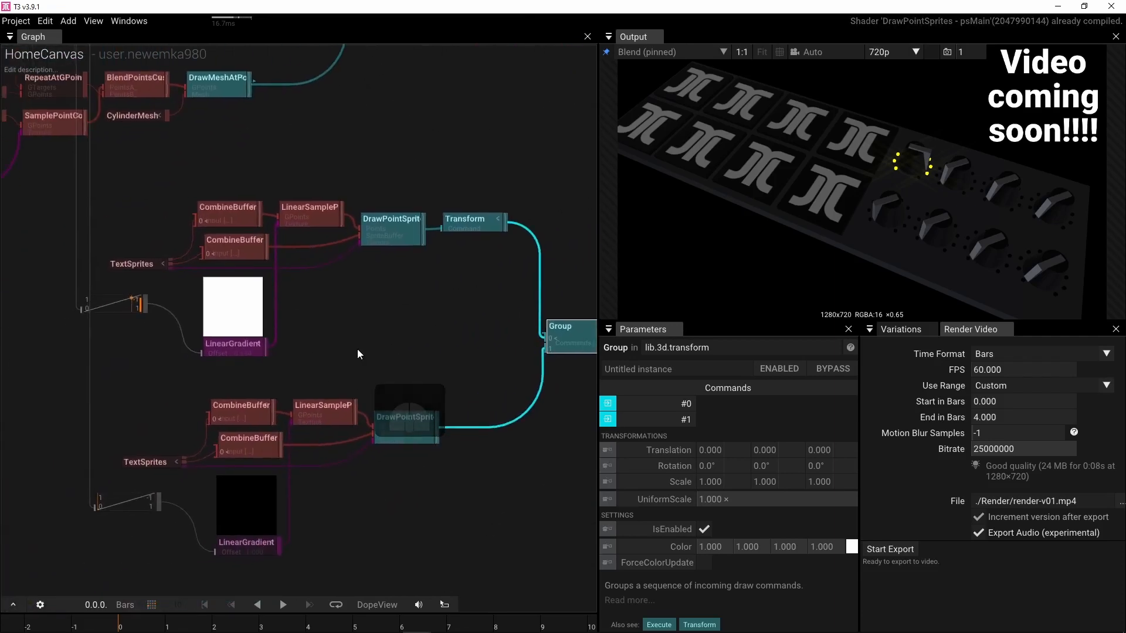
left_click(142, 446)
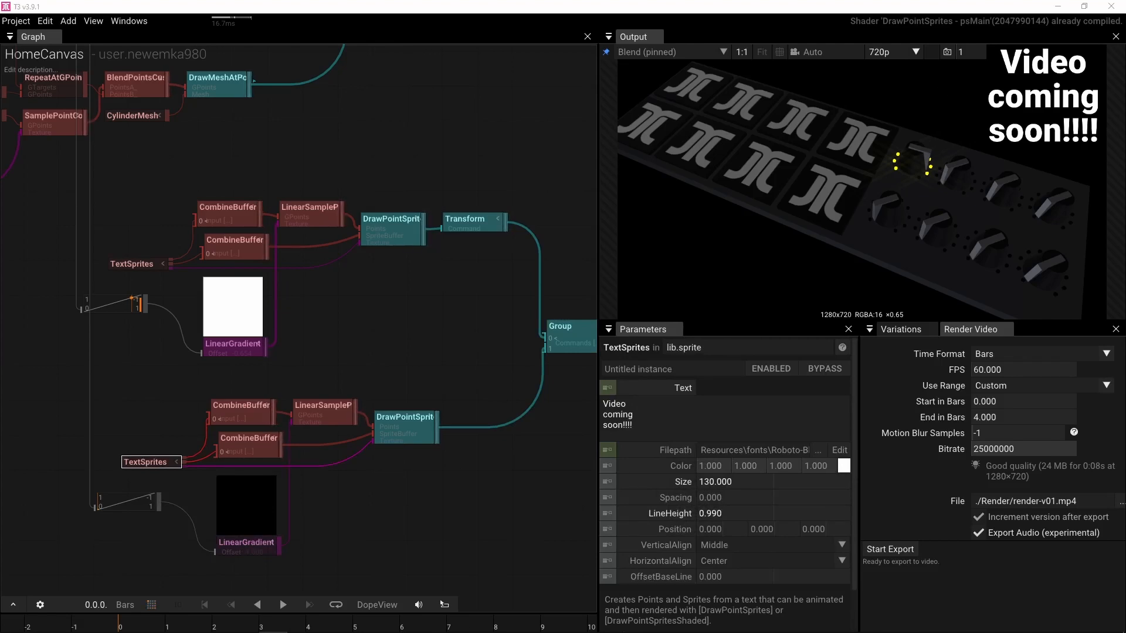
mouse_move(388, 621)
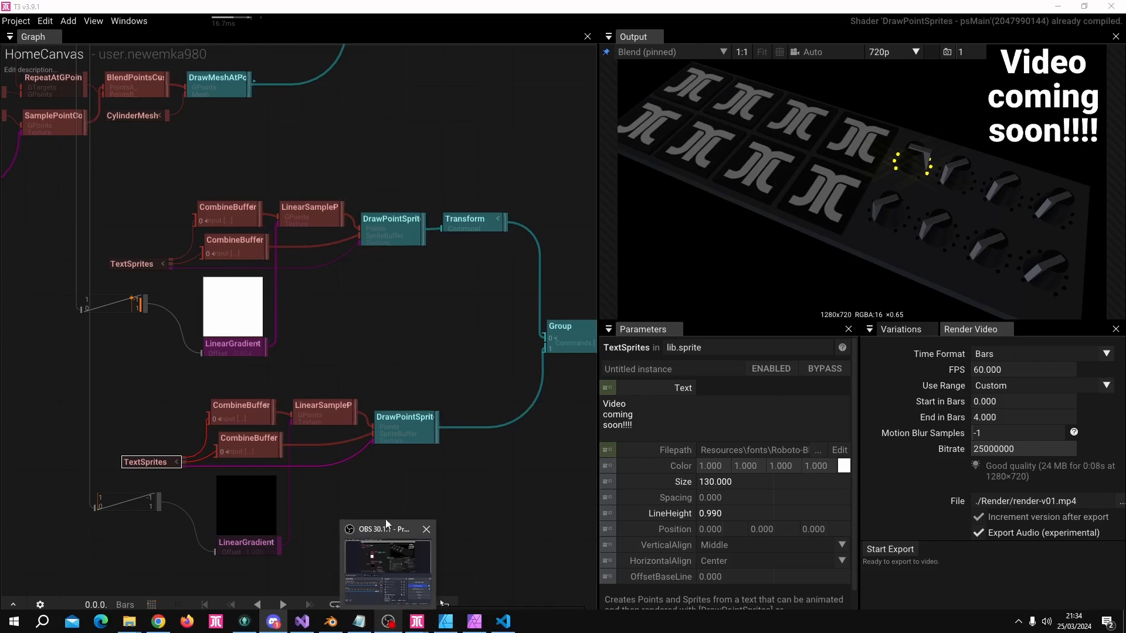
right_click_drag(416, 477, 436, 480)
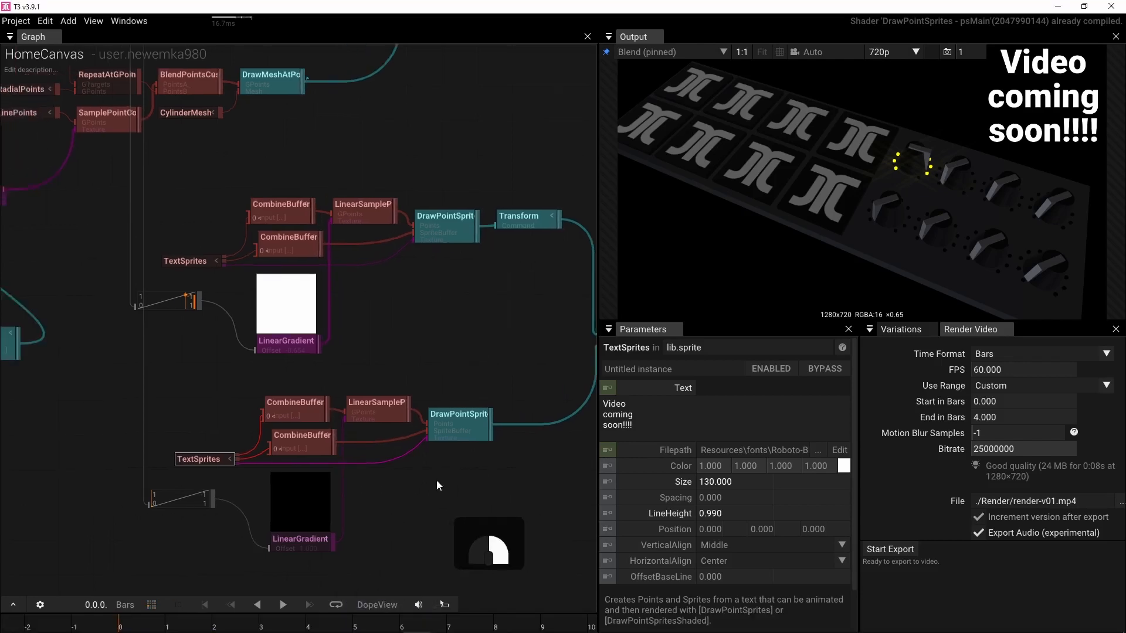
scroll(436, 480, "up", 3)
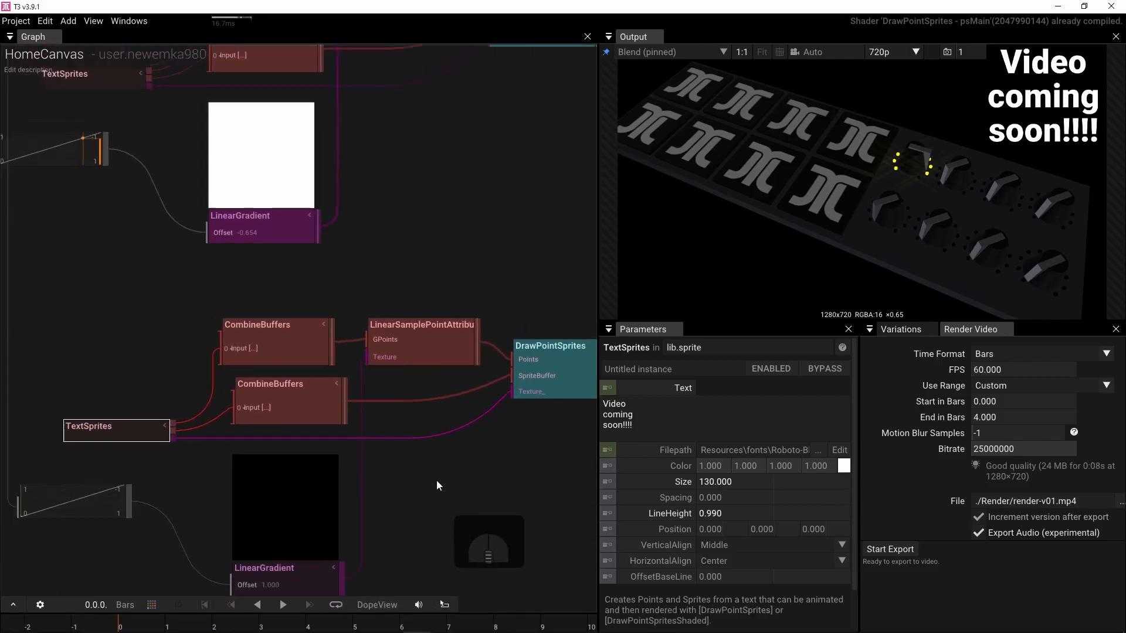
scroll(436, 480, "down", 5)
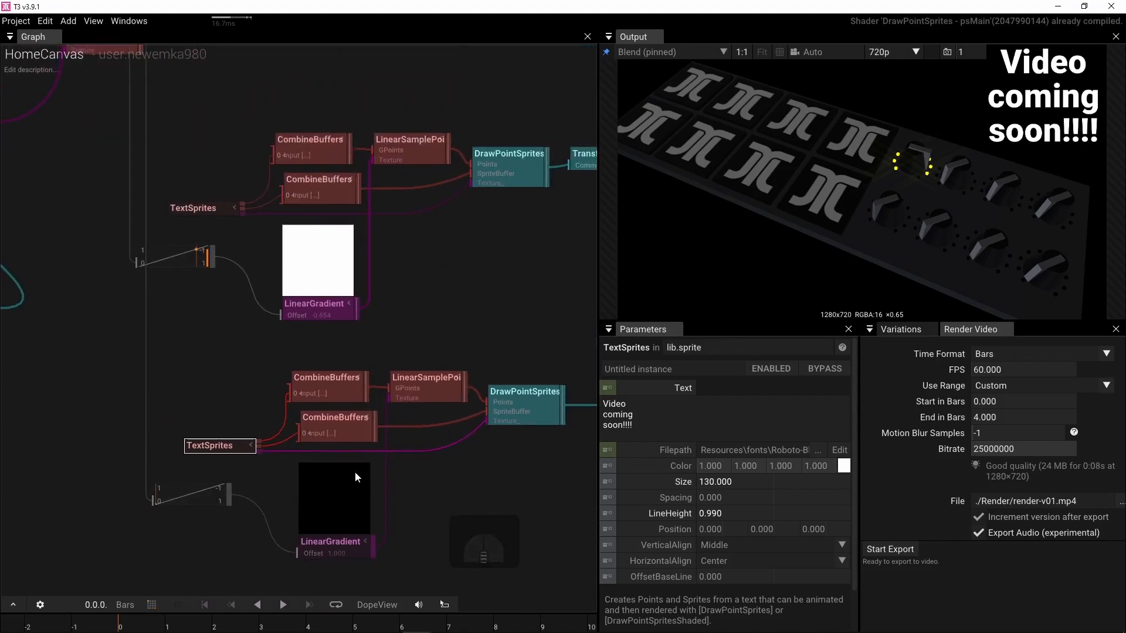
right_click_drag(202, 387, 255, 380)
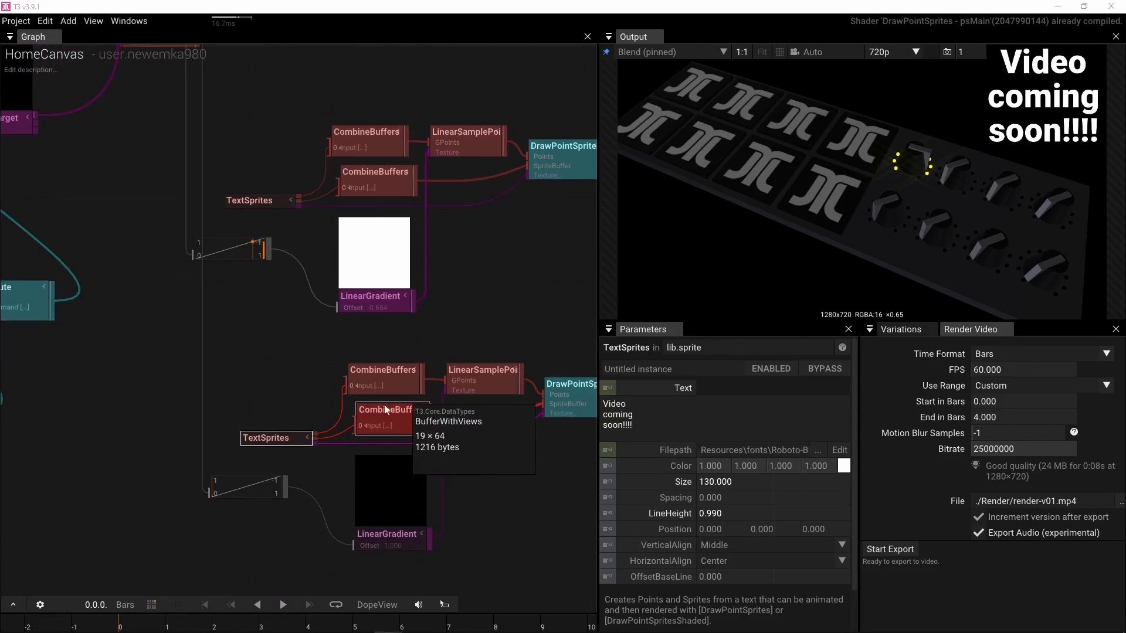
left_click(265, 414)
left_click(269, 433)
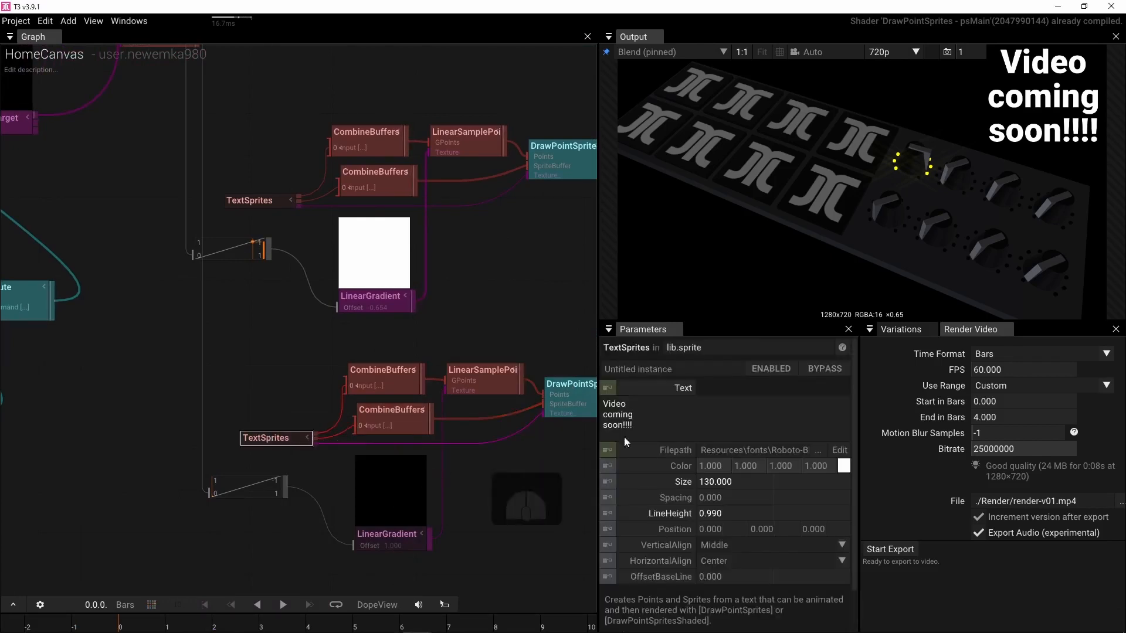
left_click_drag(632, 426, 607, 401)
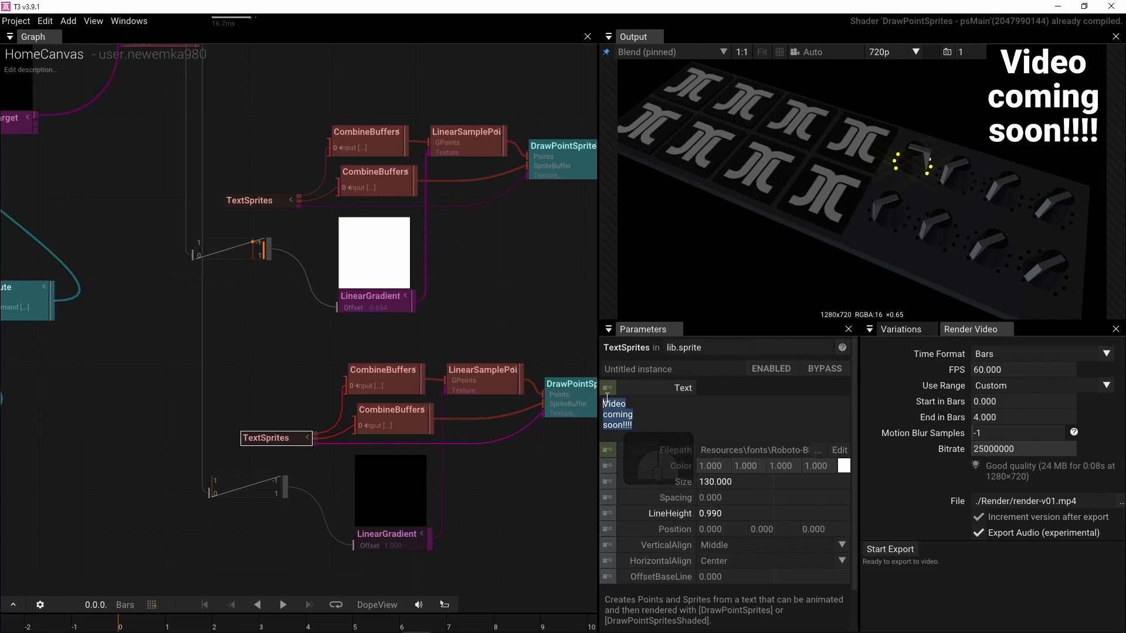
type("Makin")
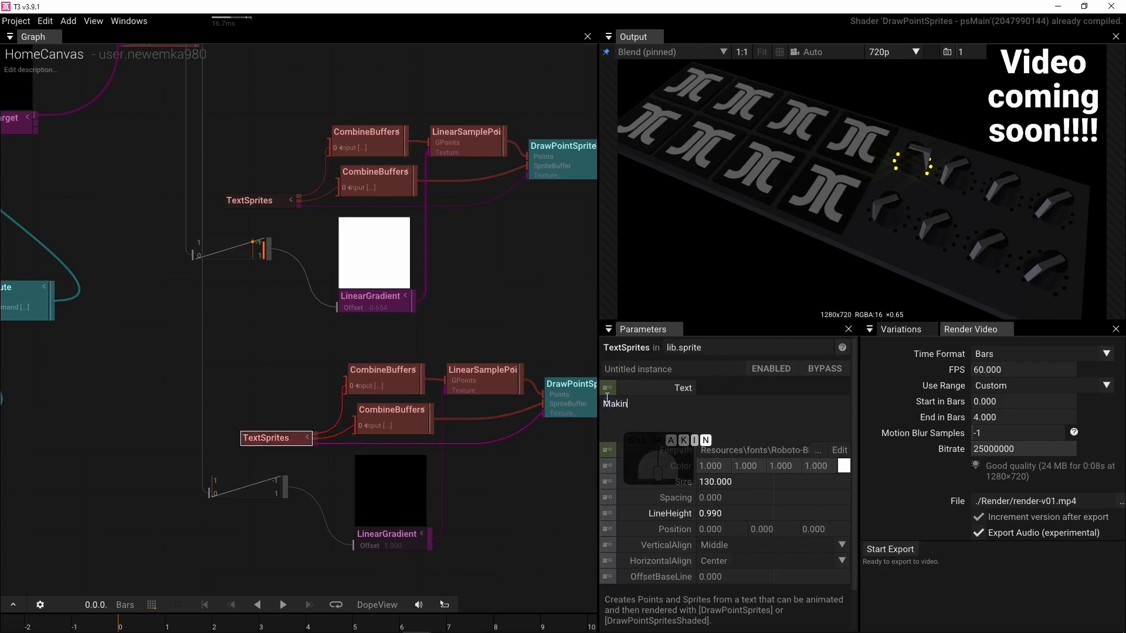
type("g")
key("BackSpace")
key("BackSpace")
key("BackSpace")
key("BackSpace")
key("BackSpace")
key("BackSpace")
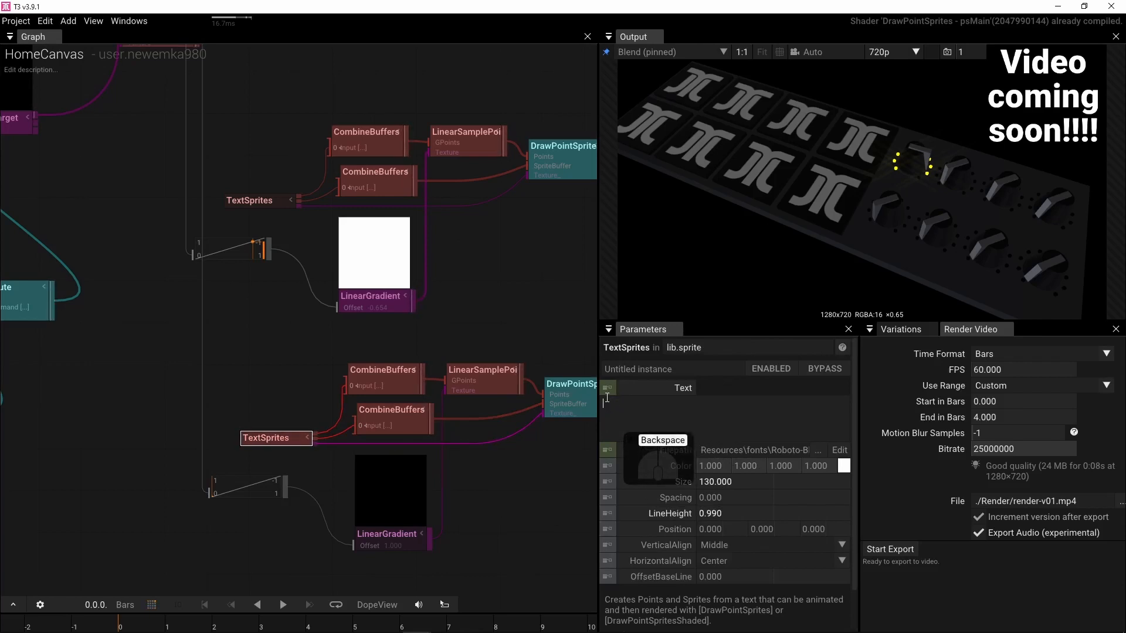
Step: Enter "Video coming soon!!!" on three lines as the text of the duplicated TextSprites
type("V")
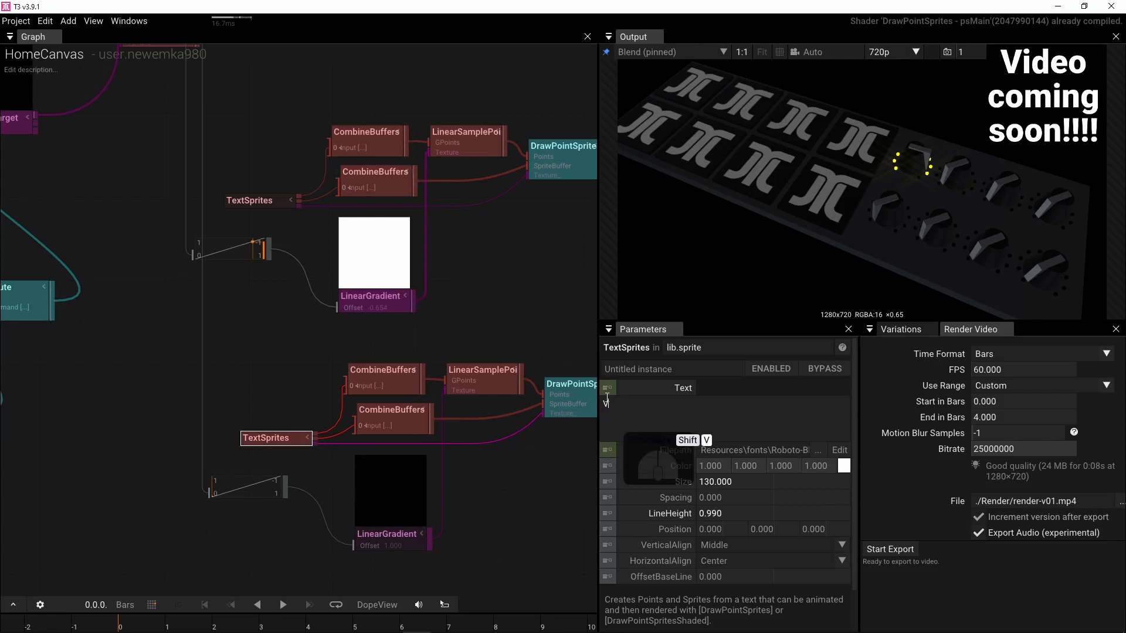
type("ideo")
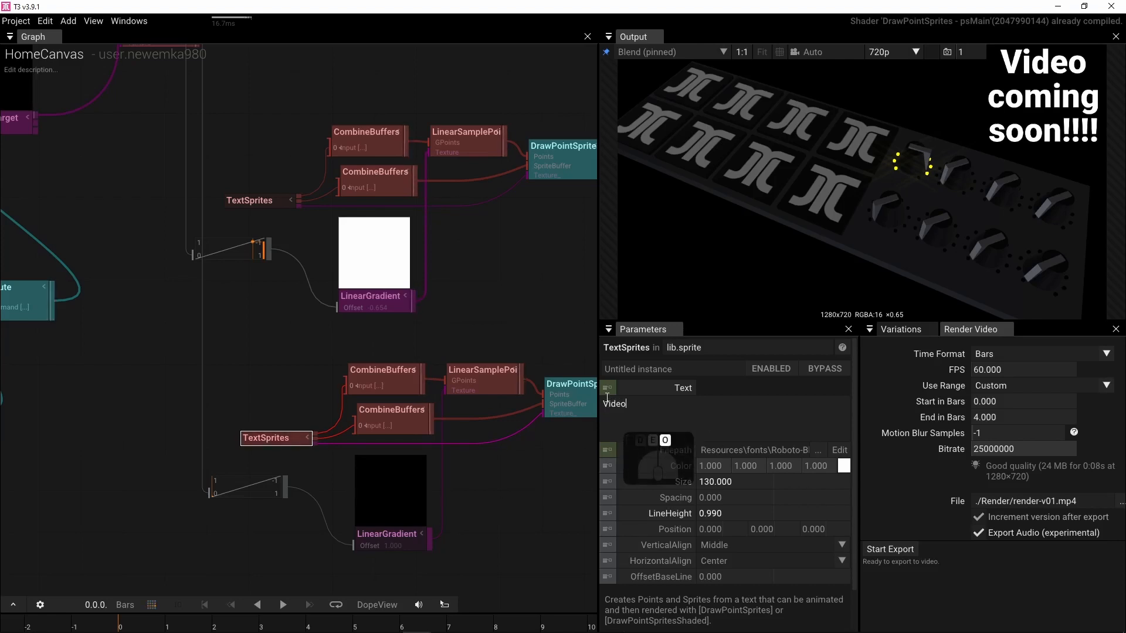
key("Return")
type("coming ")
type("s")
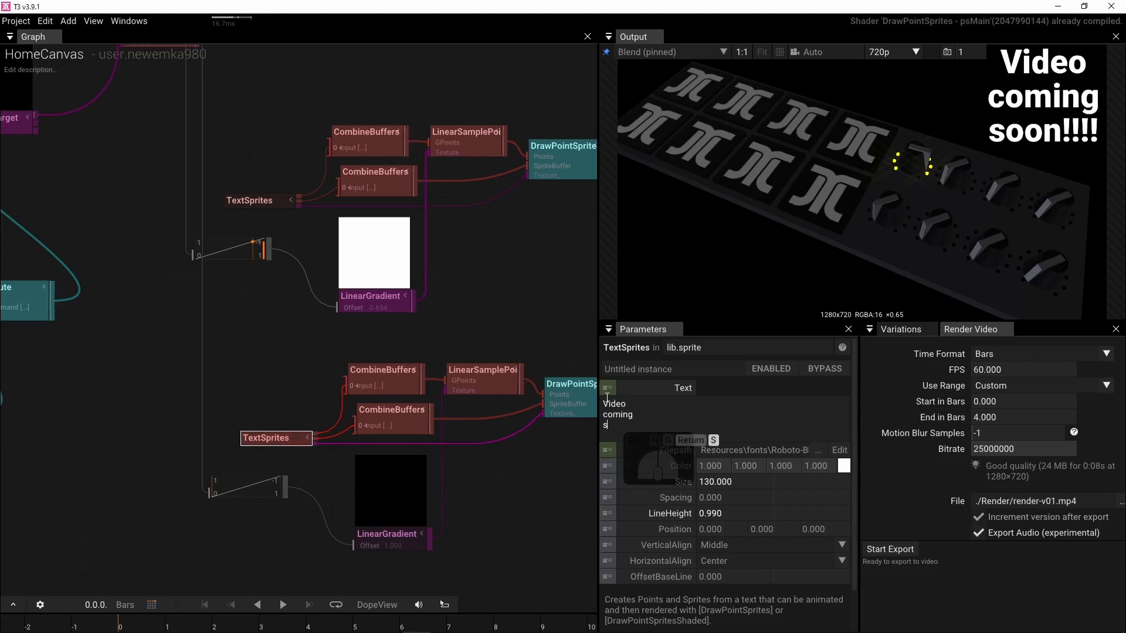
type("oon")
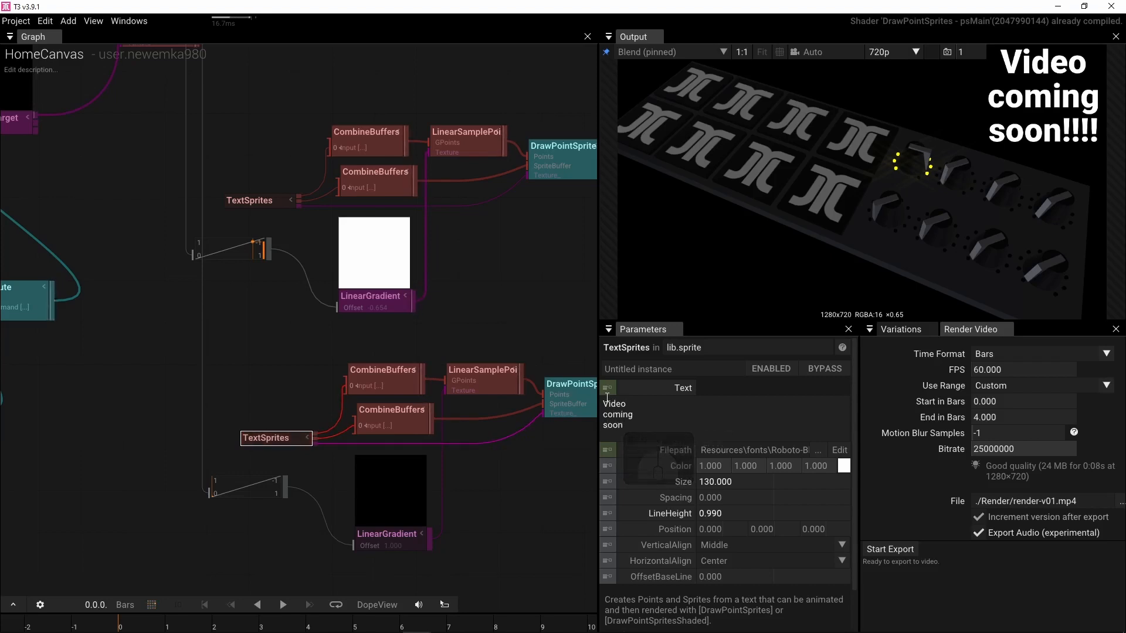
type("!!!")
key("Return")
key("BackSpace")
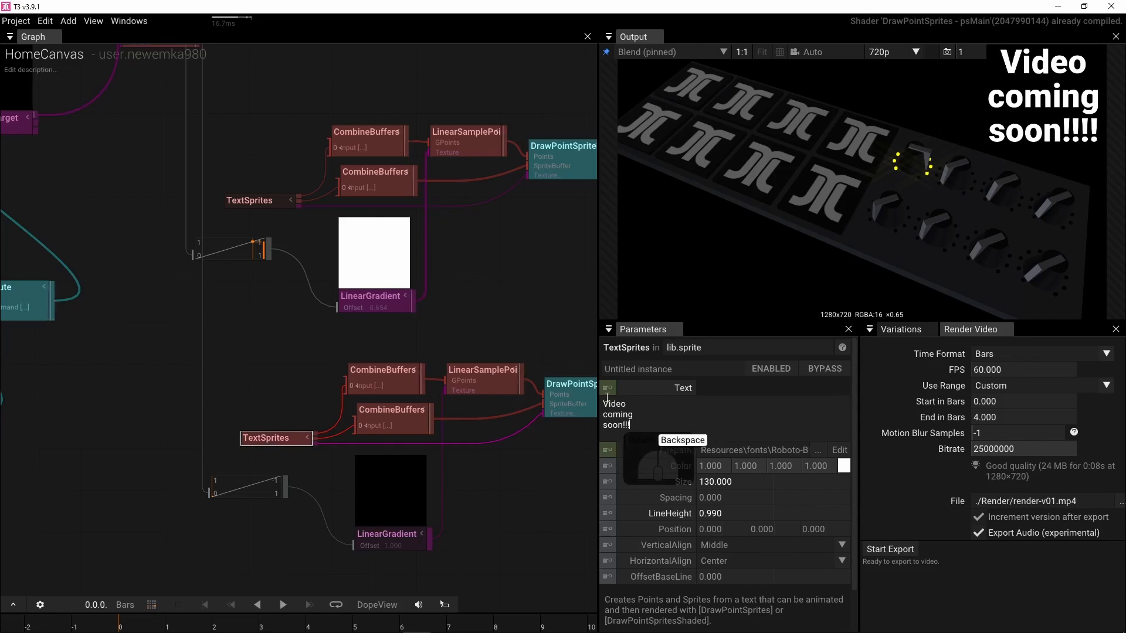
left_click(278, 368)
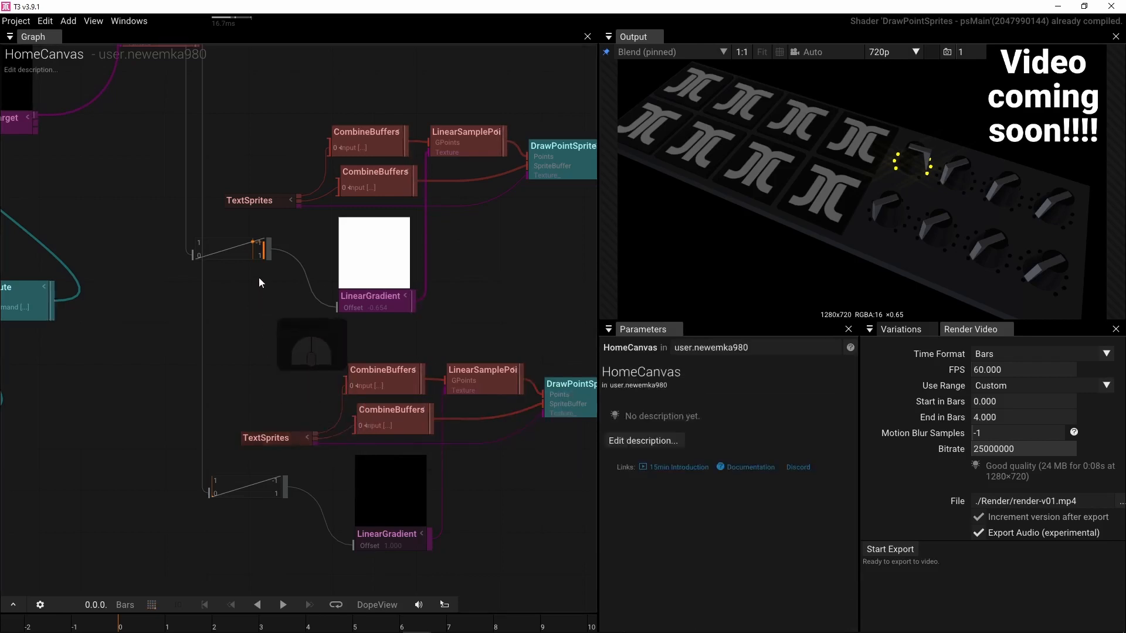
Step: Replace the text of the original TextSprites in the upper chain with "Making of"
left_click(259, 202)
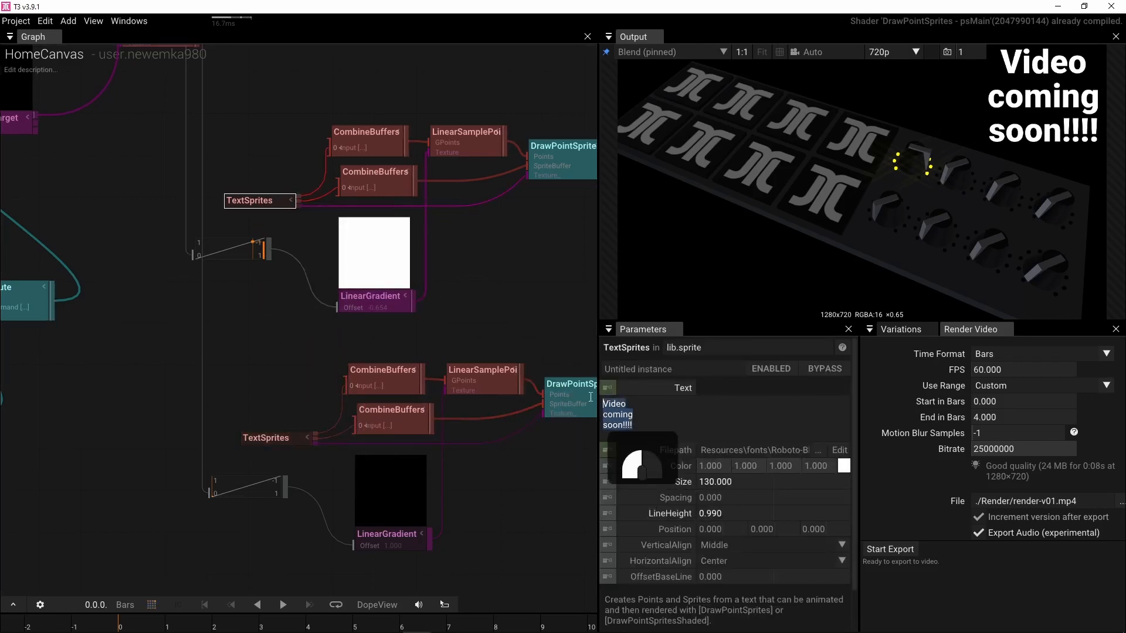
type("Maling")
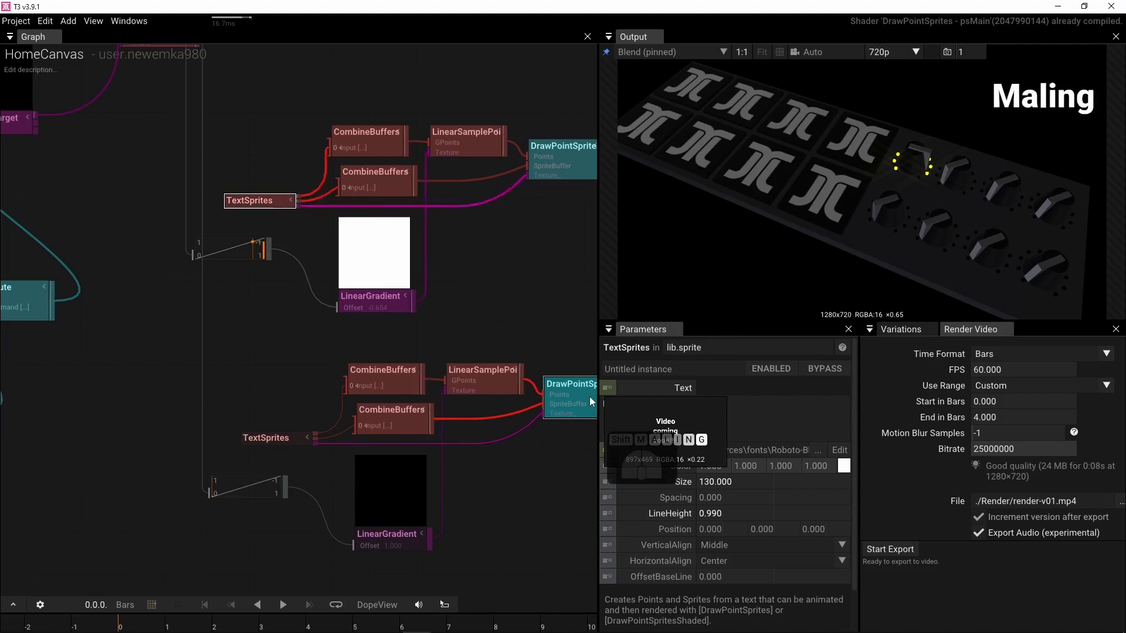
key("BackSpace")
key("BackSpace")
key("BackSpace")
key("BackSpace")
type("ki")
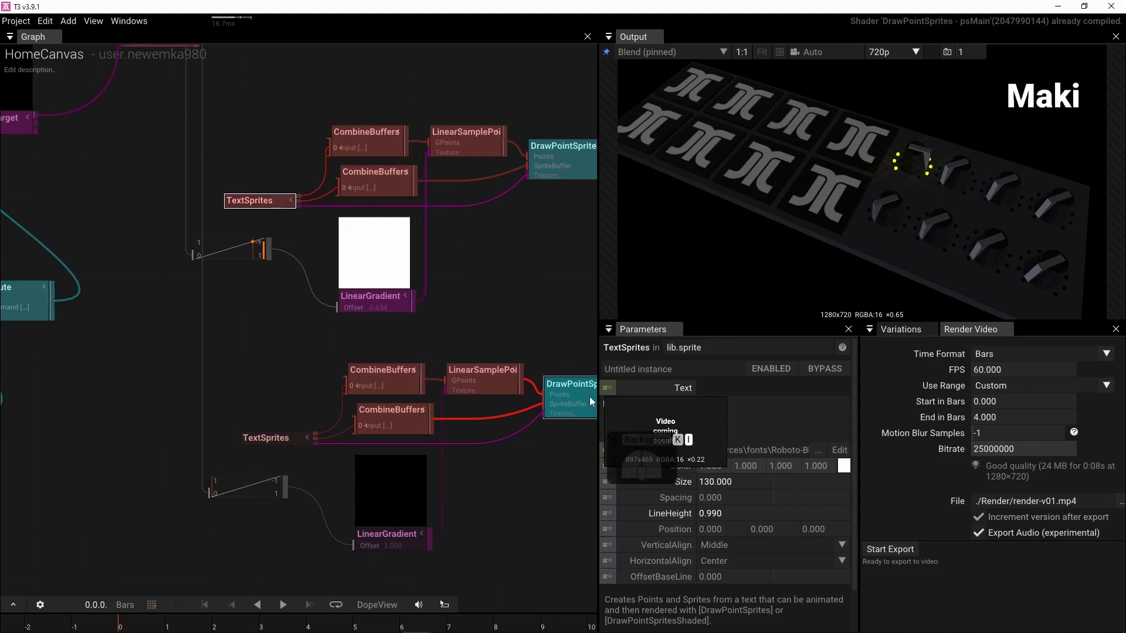
type("ng of")
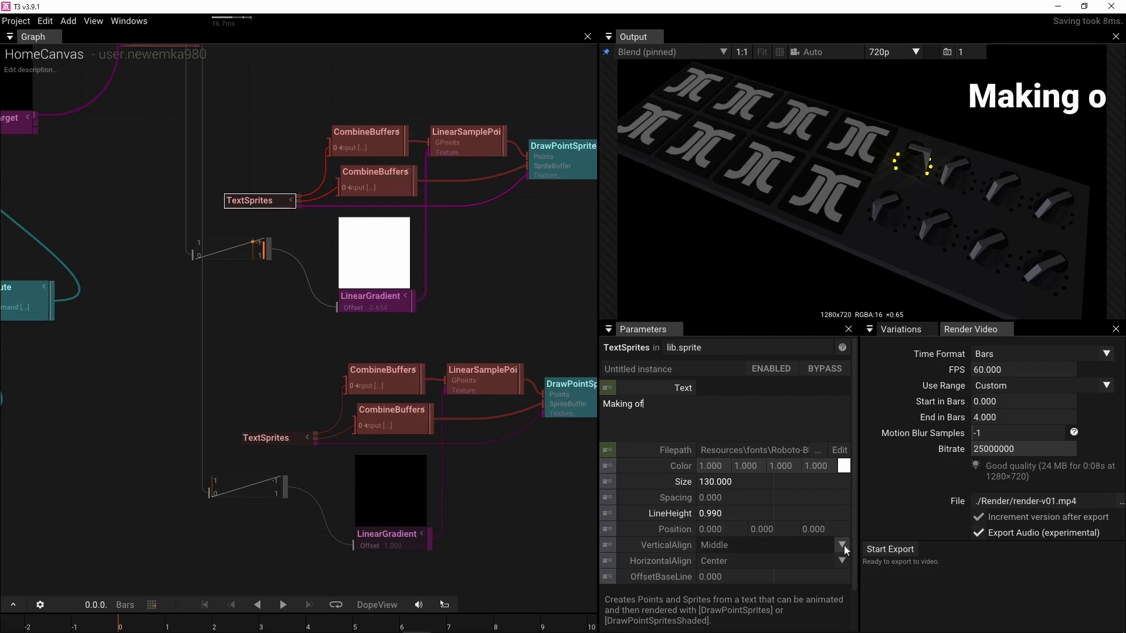
Step: Set HorizontalAlign to Right on both the "Making of" and the "Video coming soon!!!" TextSprites
left_click(842, 562)
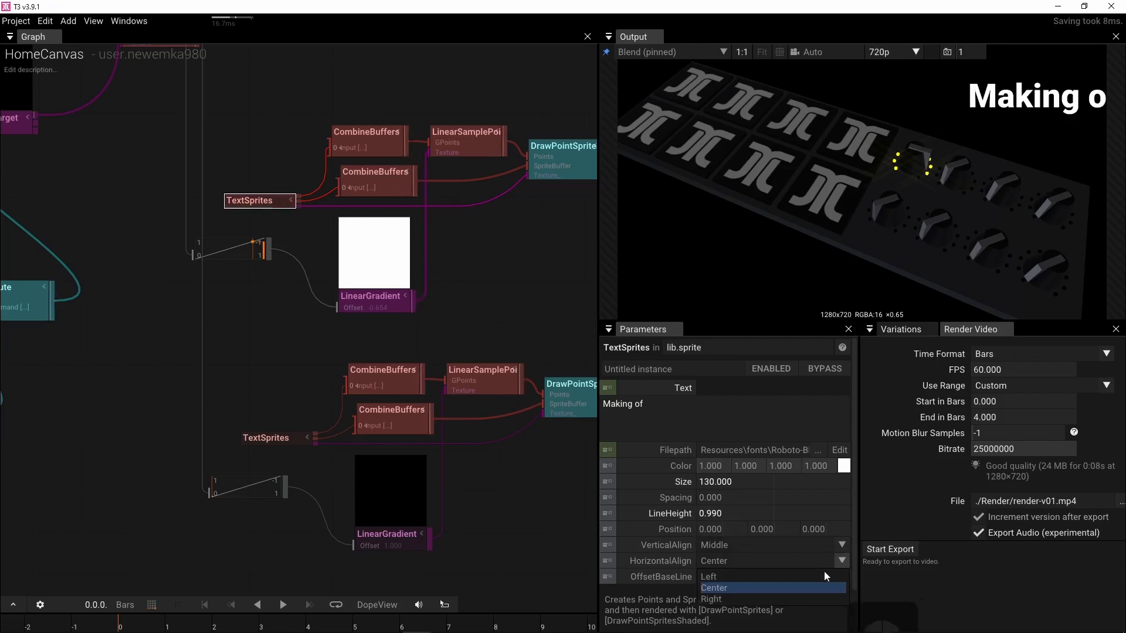
left_click(813, 598)
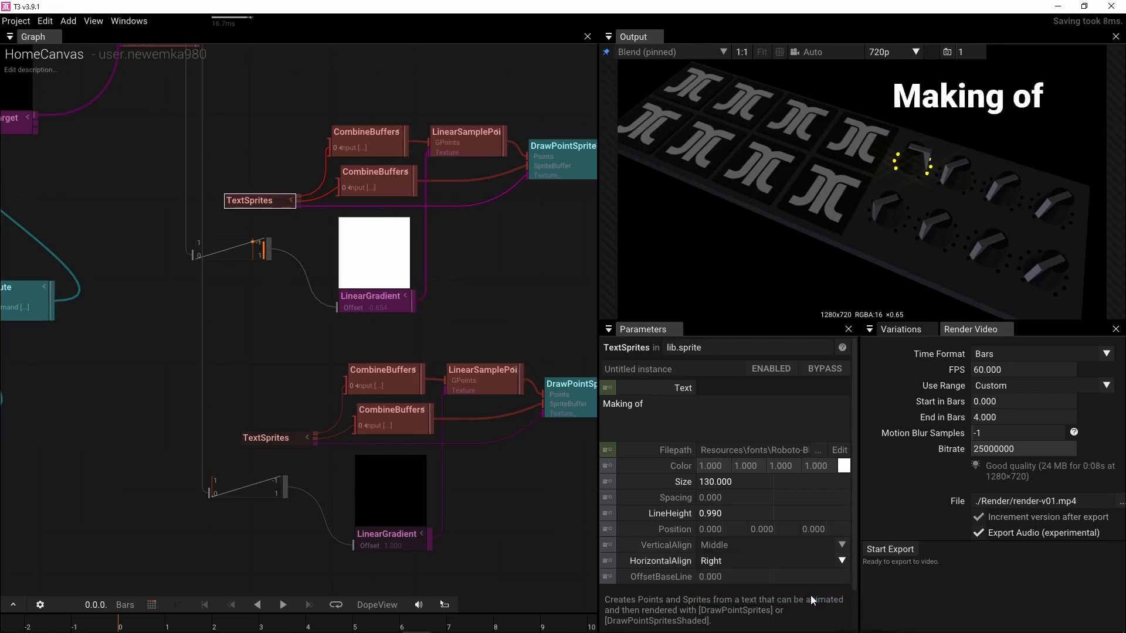
left_click(300, 439)
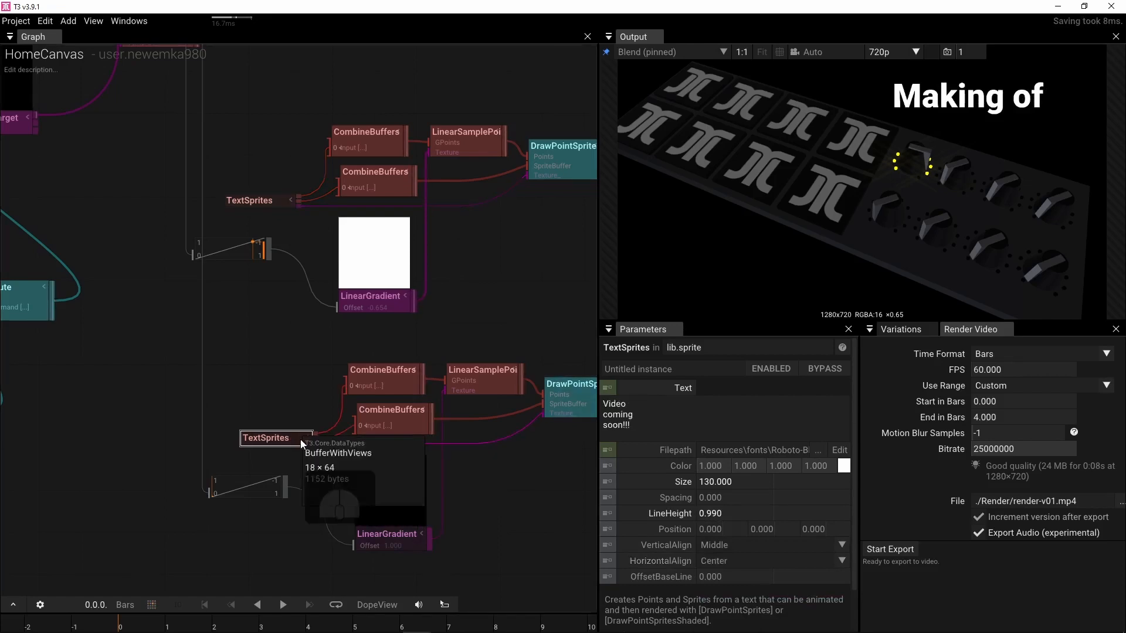
left_click(842, 562)
left_click(777, 597)
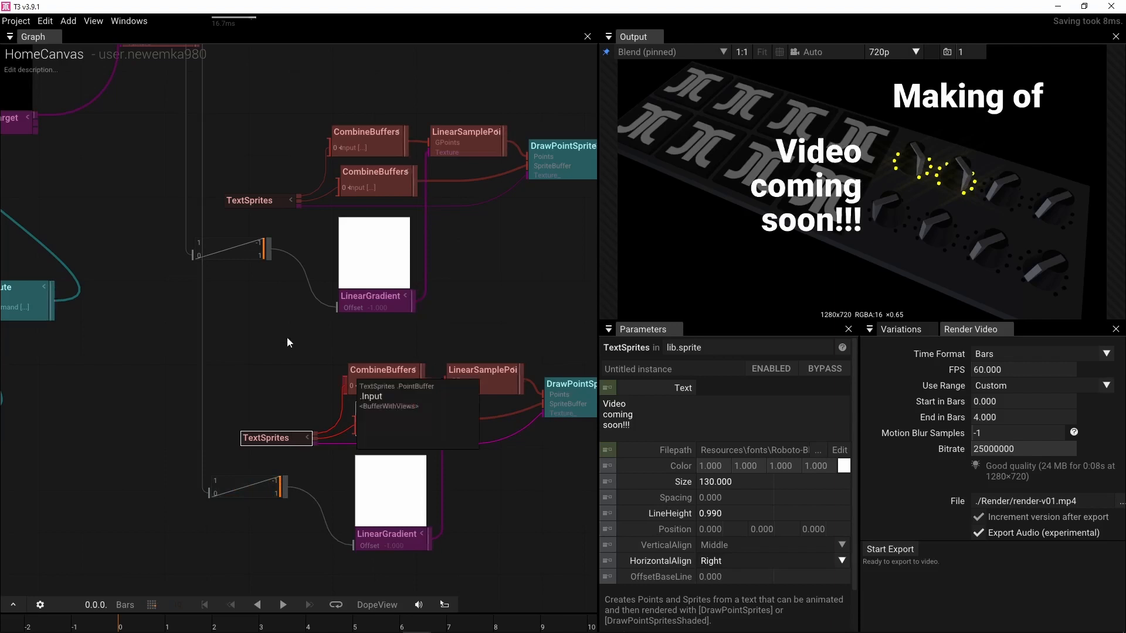
Step: Try HorizontalAlign Left on the "Video coming soon!!!" text and return it to Right
left_click(808, 557)
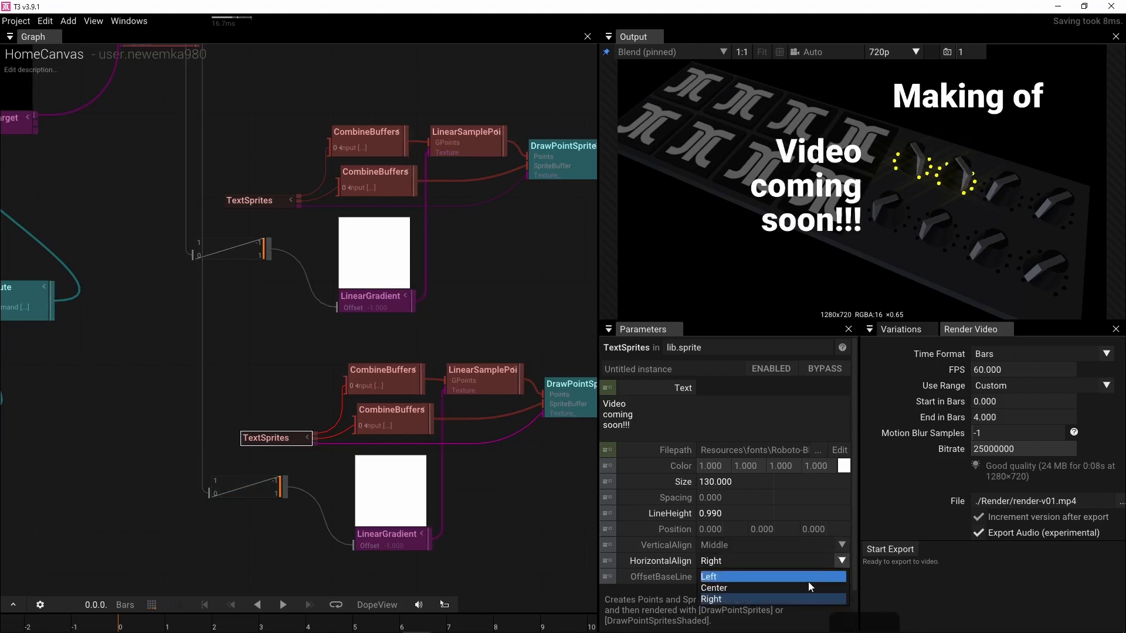
left_click(808, 580)
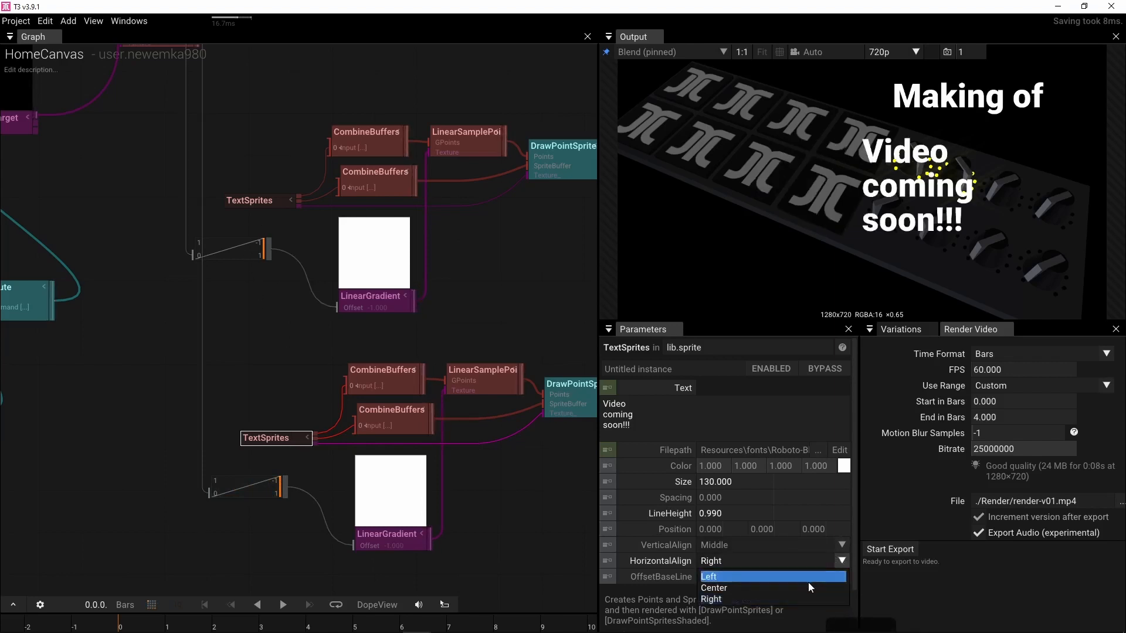
left_click(842, 563)
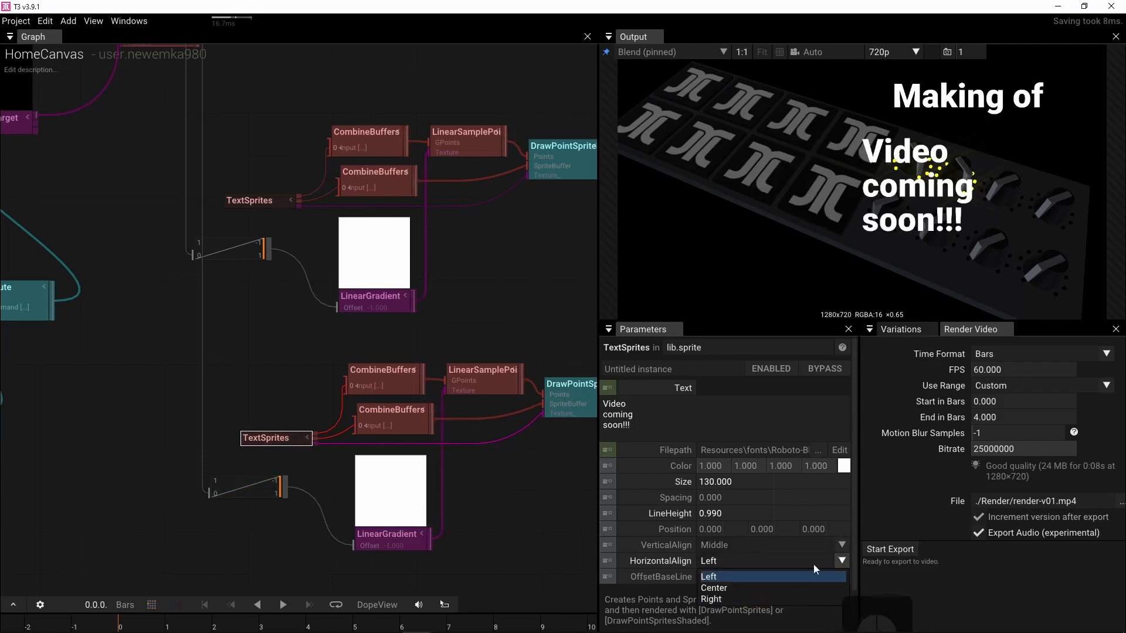
left_click(758, 599)
Step: Connect the upper DrawPointSprites directly to the Group and disconnect the Transform from the Group after moving it aside
right_click_drag(342, 272, 207, 300)
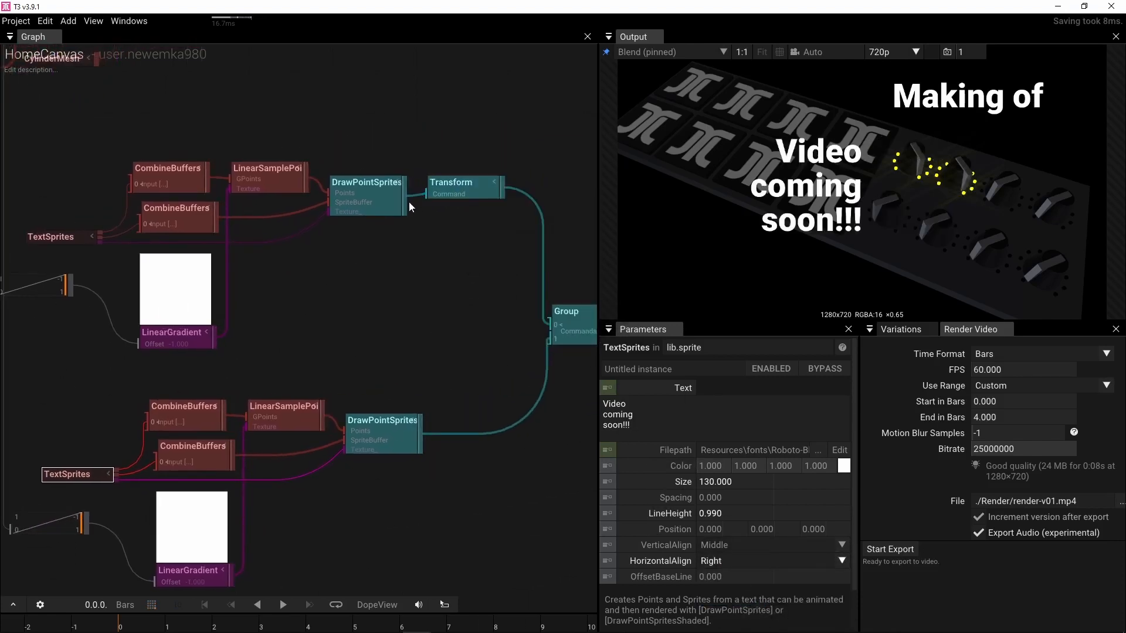
left_click_drag(410, 203, 525, 326)
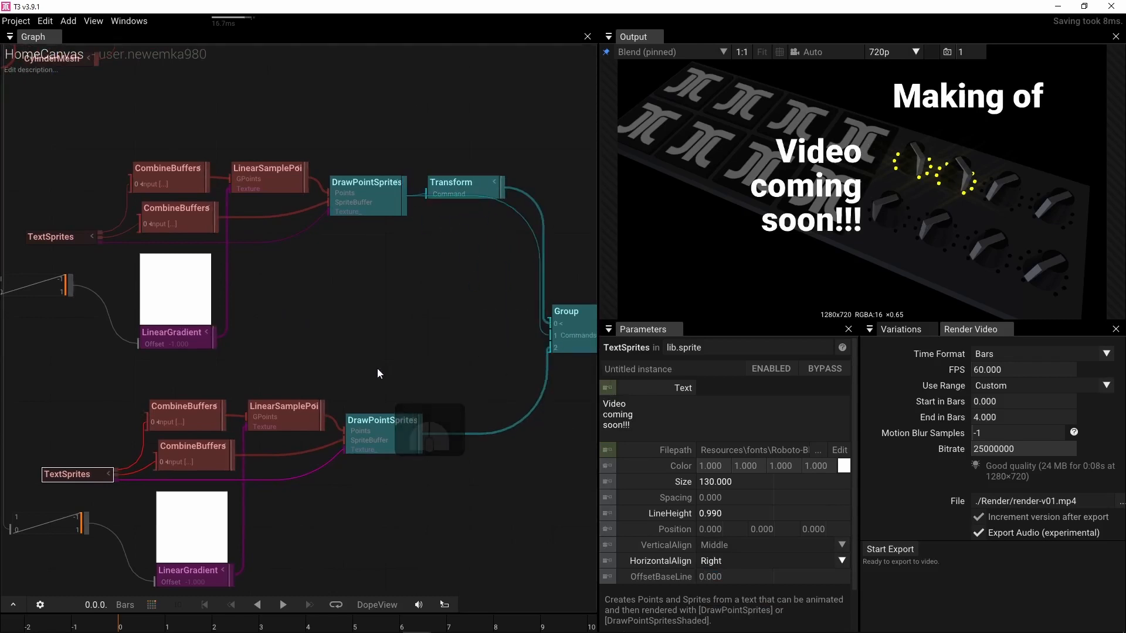
right_click_drag(477, 198, 414, 233)
left_click_drag(415, 236, 414, 208)
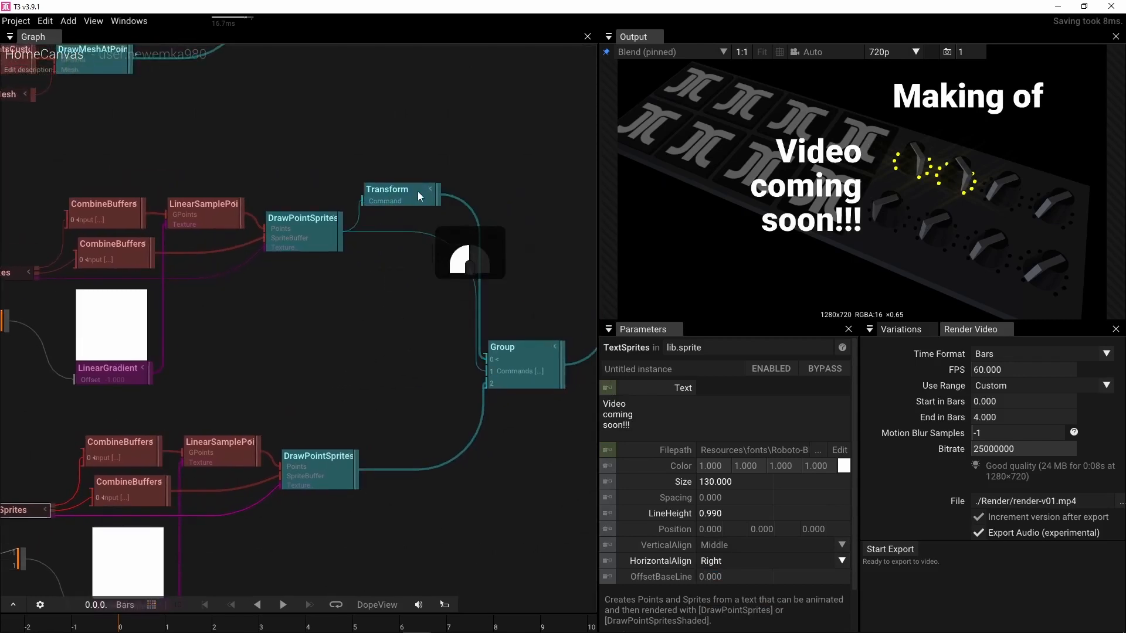
left_click_drag(488, 360, 521, 242)
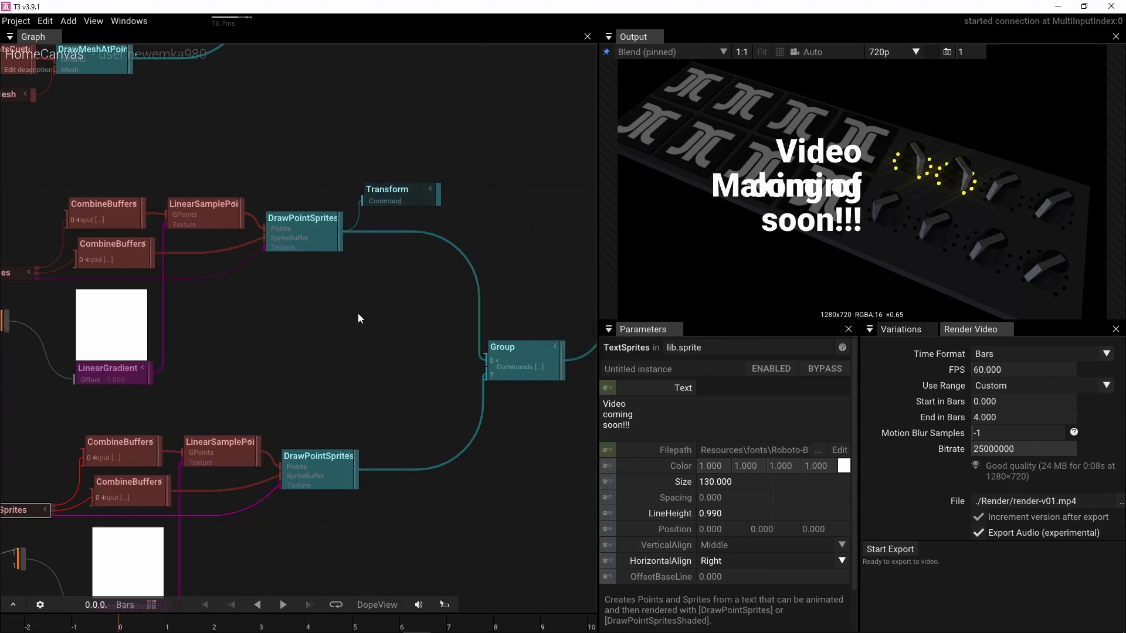
right_click_drag(274, 339, 392, 319)
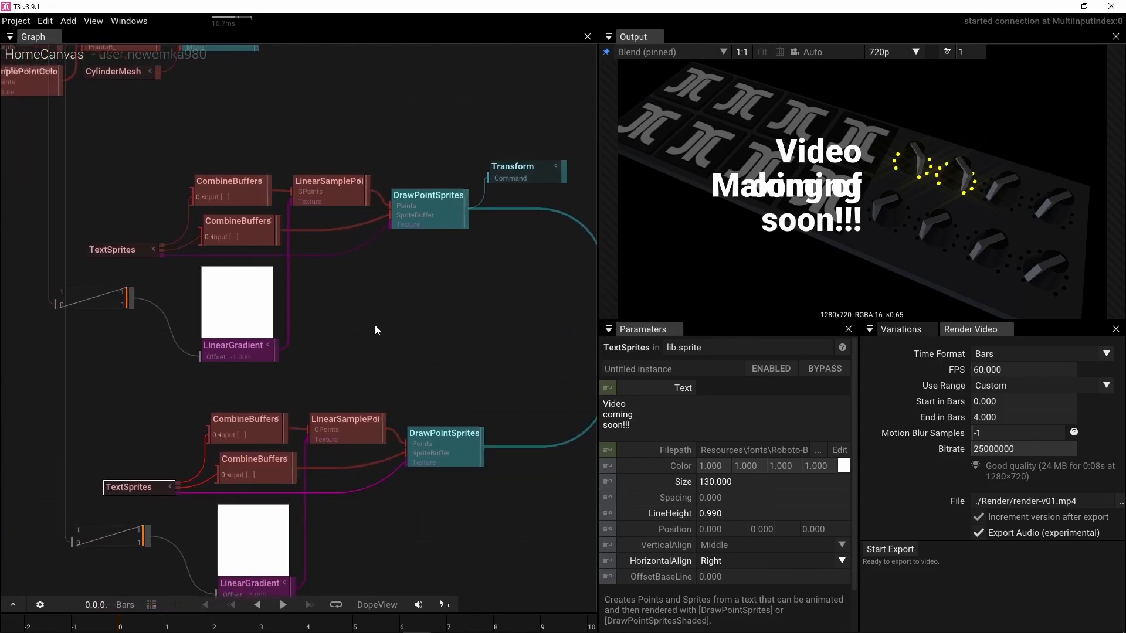
right_click_drag(136, 398, 202, 386)
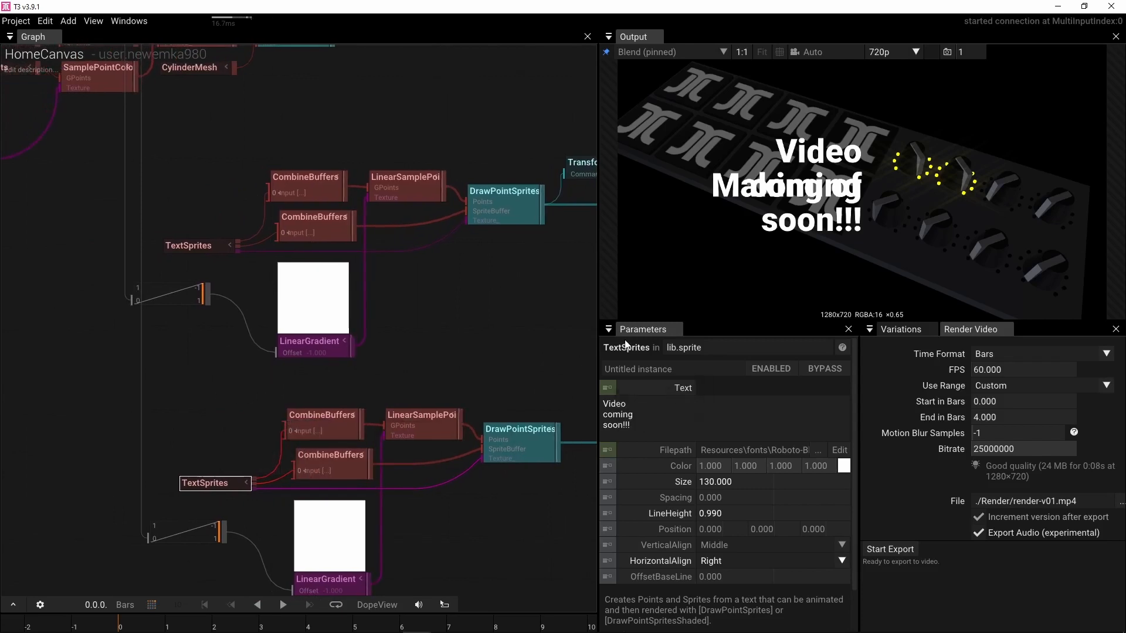
right_click_drag(476, 341, 312, 343)
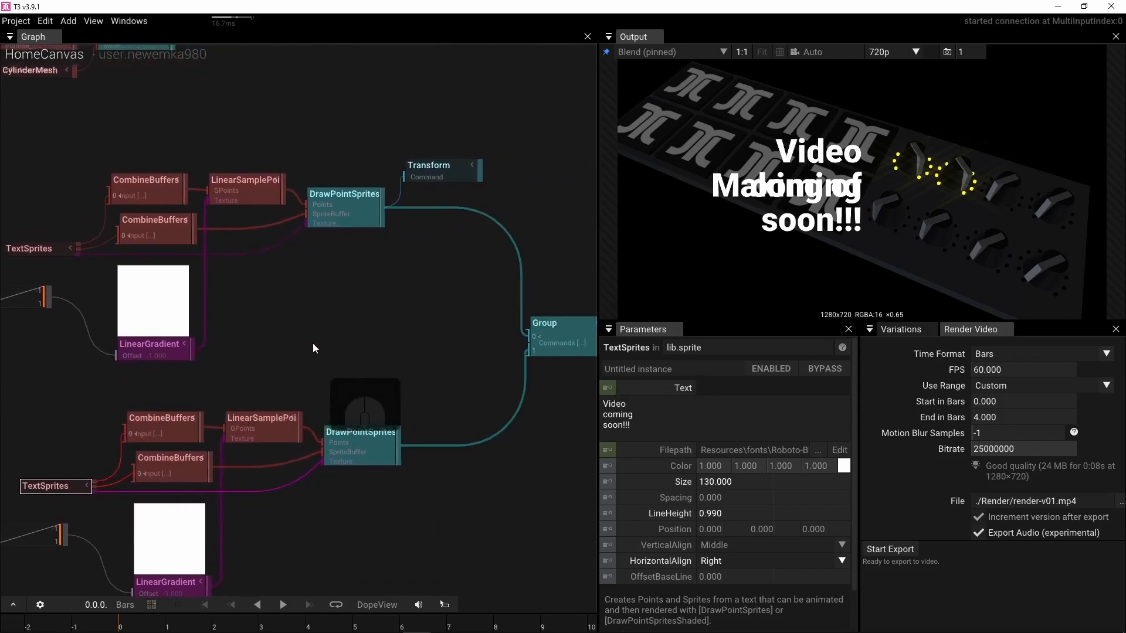
Step: Set the Transform's X translation to 0 and connect its output to the Group in place of the upper DrawPointSprites' direct connection
left_click(435, 171)
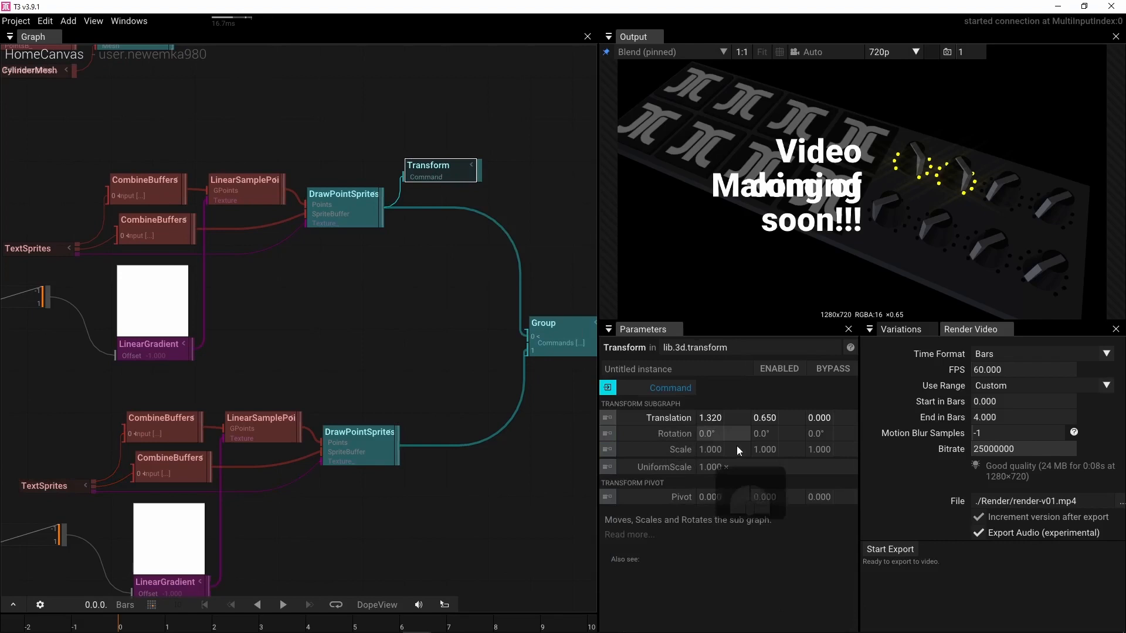
left_click(768, 418)
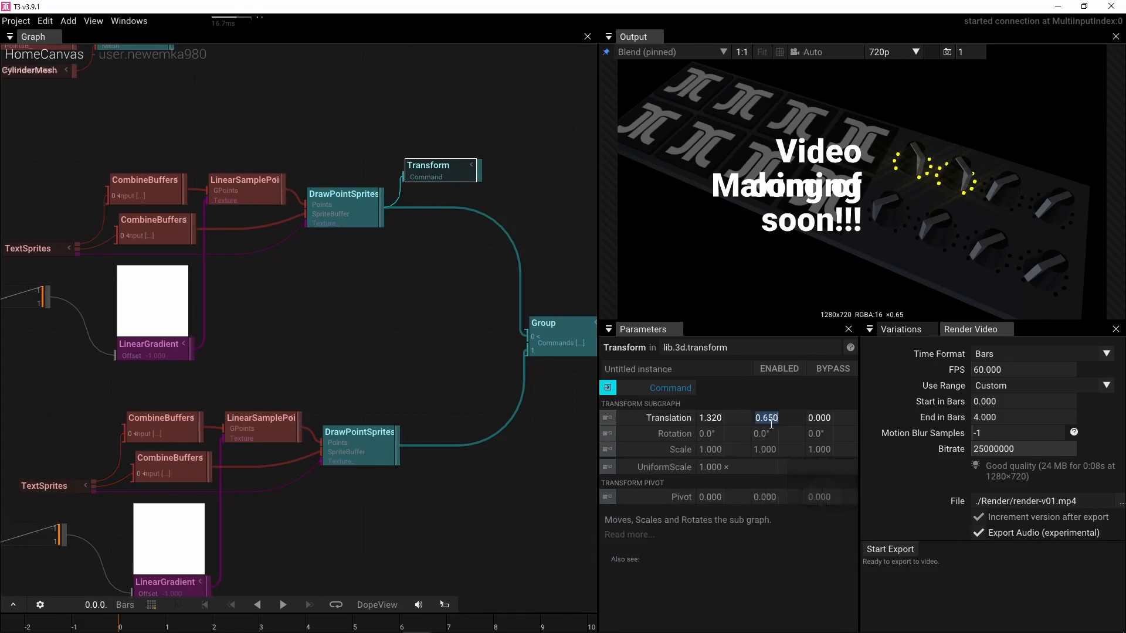
type("0")
key("Return")
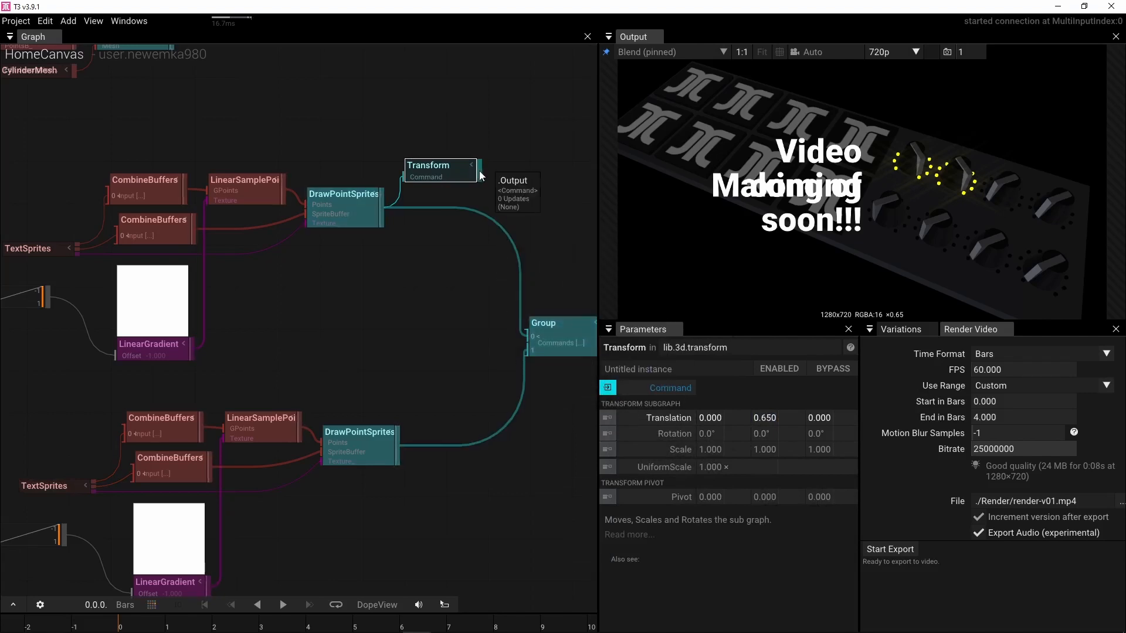
left_click_drag(479, 171, 507, 334)
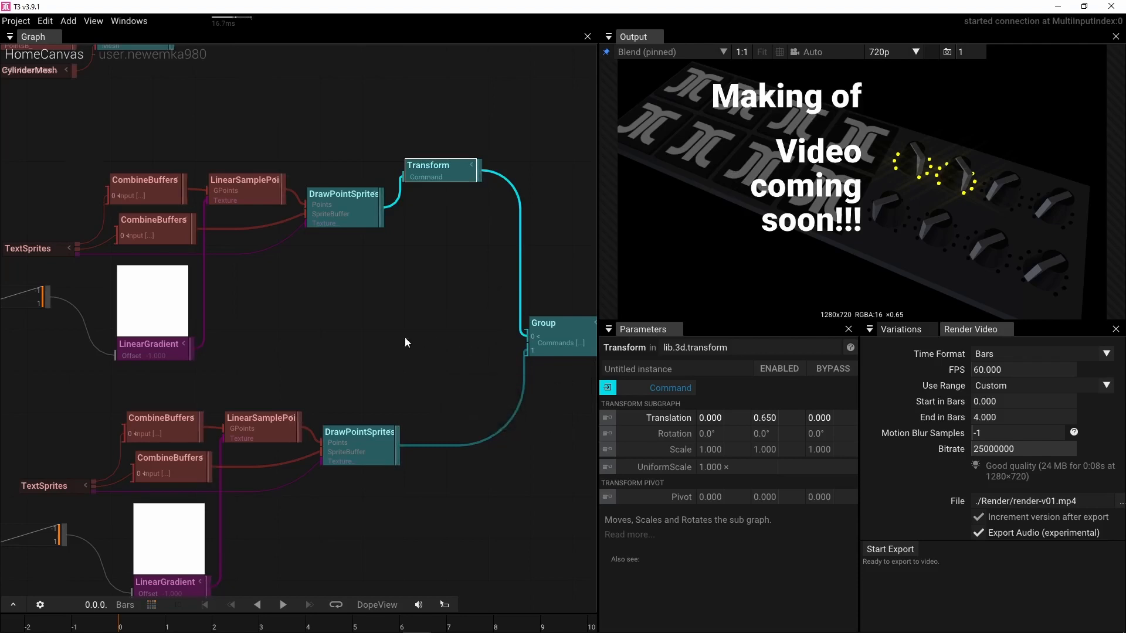
Step: Change the text of the upper chain's TextSprites to "The making of"
right_click_drag(405, 337, 443, 331)
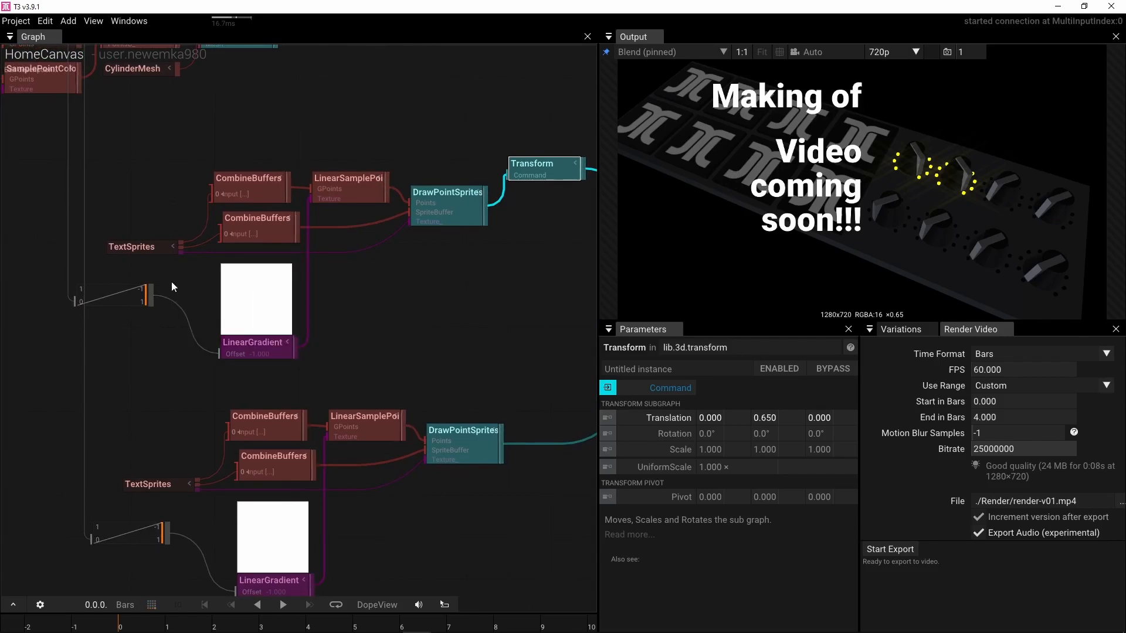
left_click(141, 246)
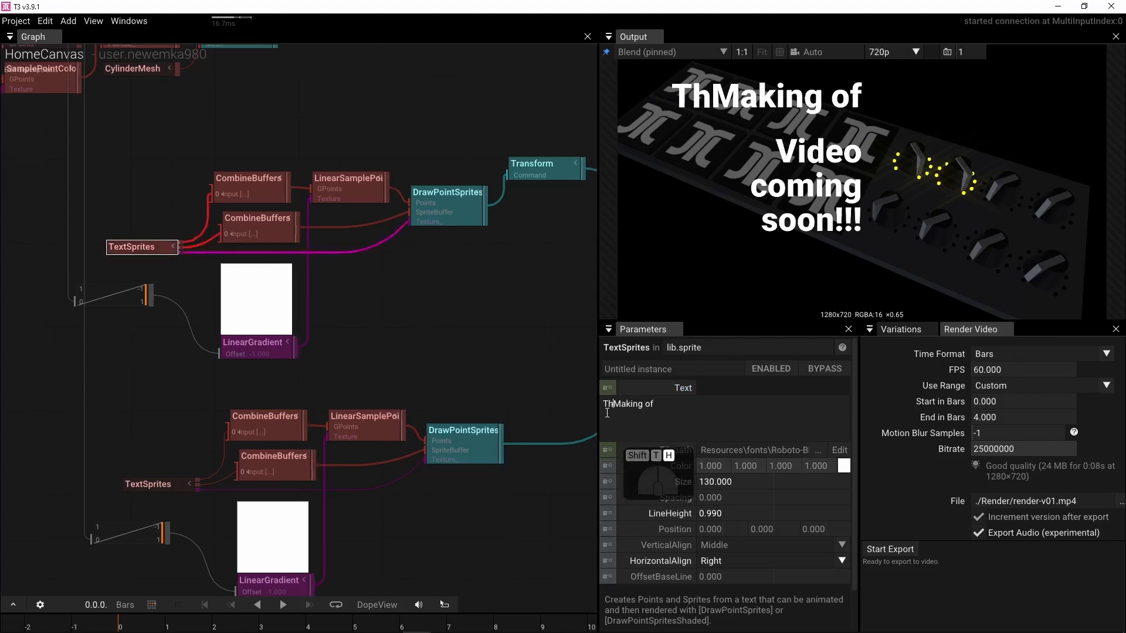
type("m")
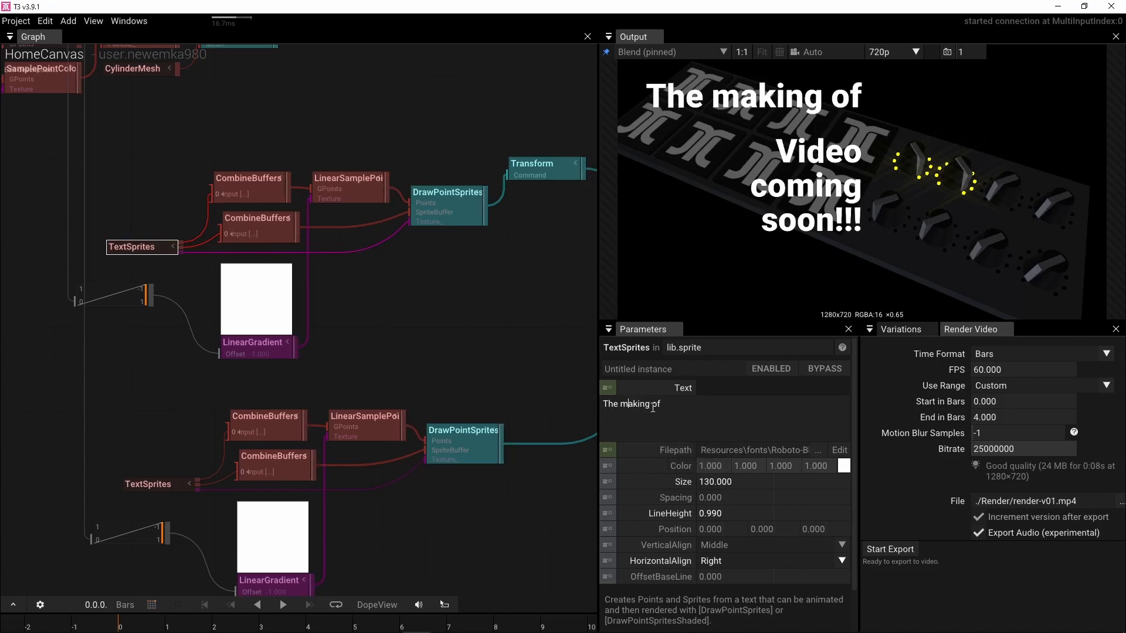
Step: Change the lower TextSprites' text to "Video is coming soon!!!", with "is" on the first line
left_click(148, 483)
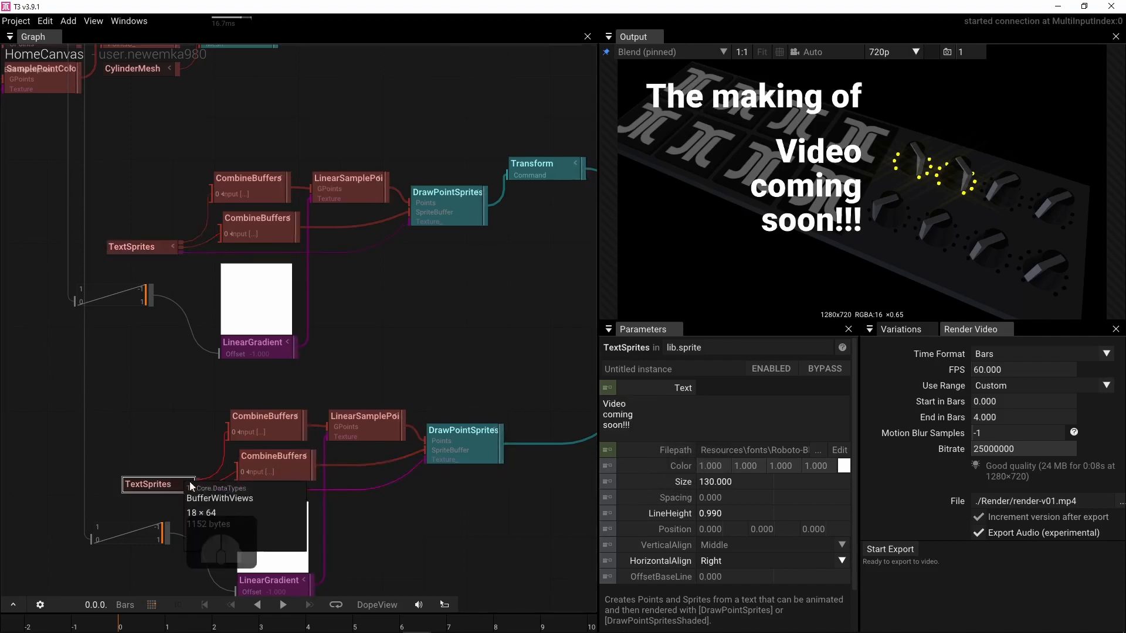
left_click(629, 406)
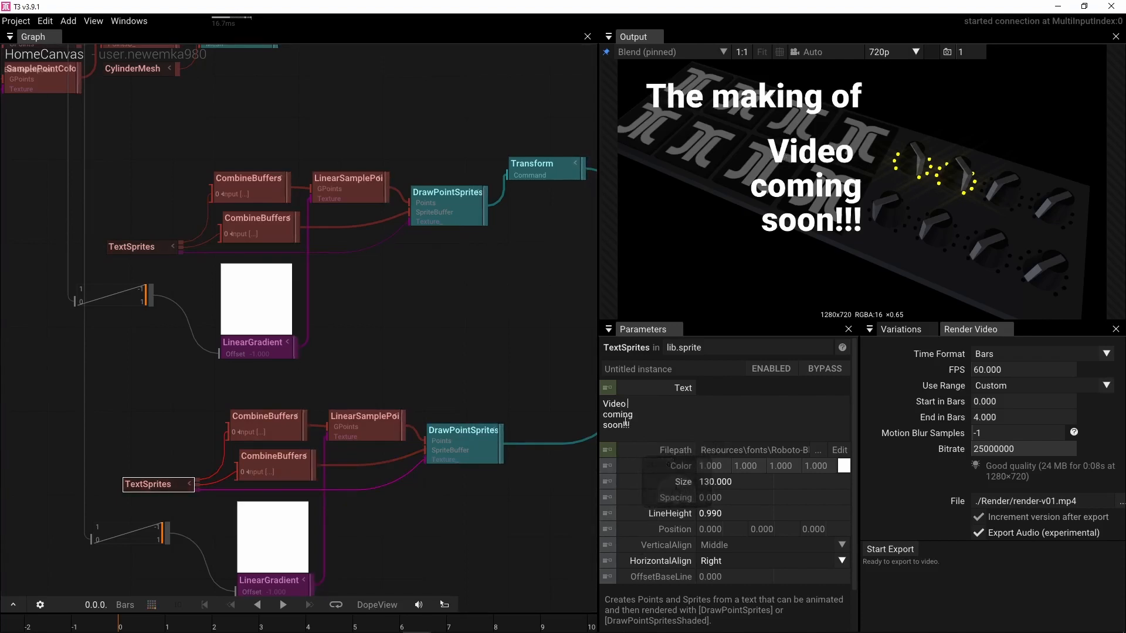
type("is")
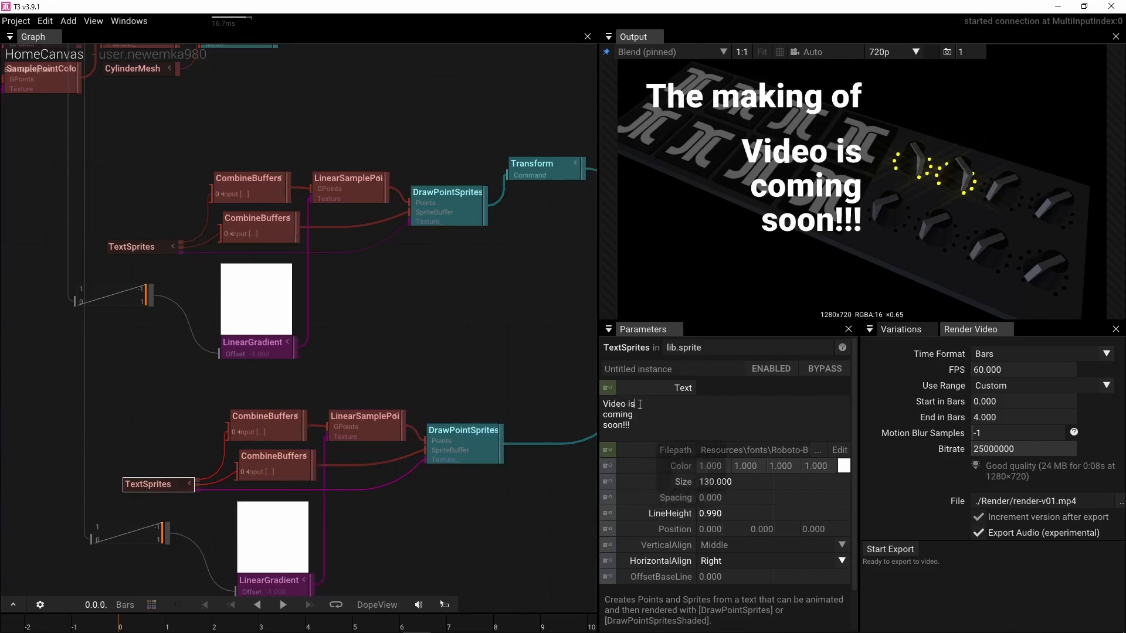
Step: Compare the text and layout parameters of the upper and lower TextSprites
right_click_drag(352, 339, 478, 326)
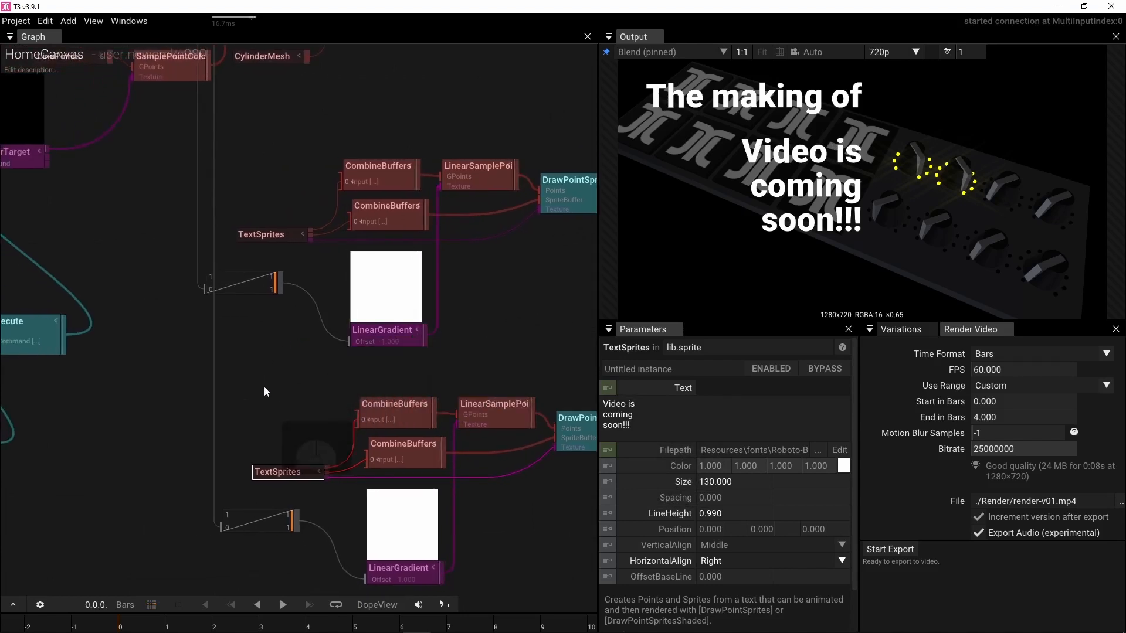
left_click(273, 237)
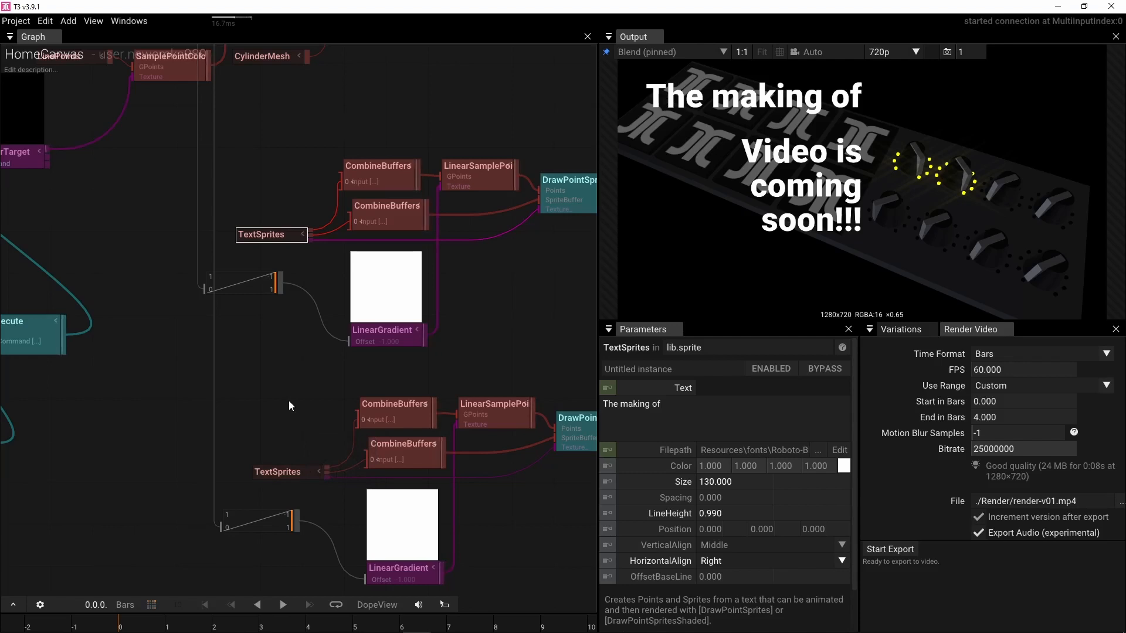
left_click(274, 473)
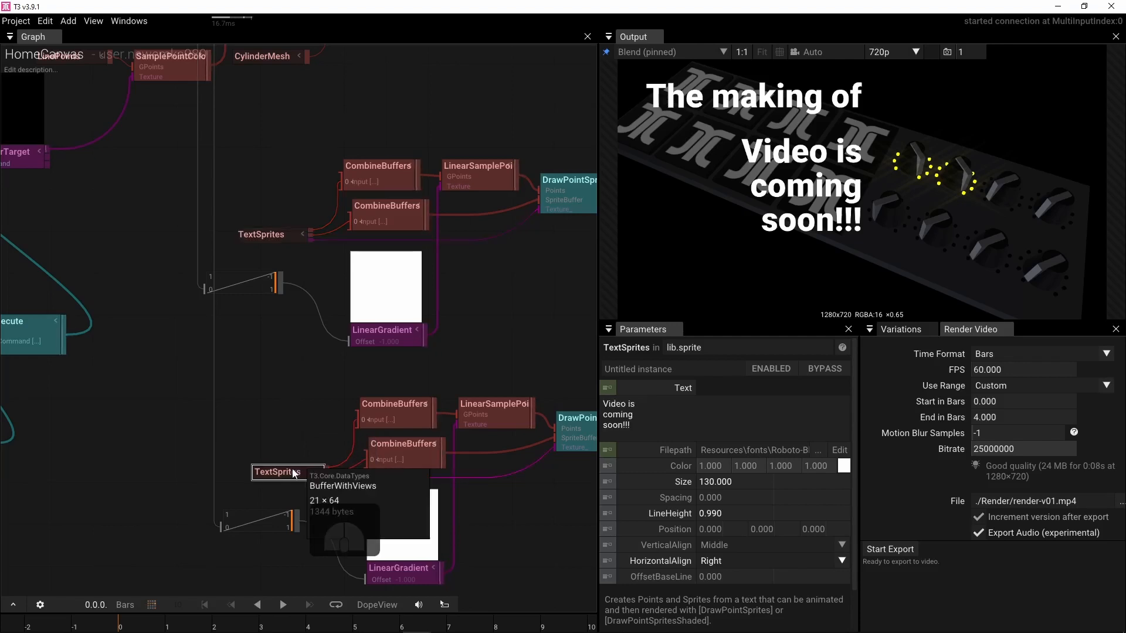
left_click(261, 235)
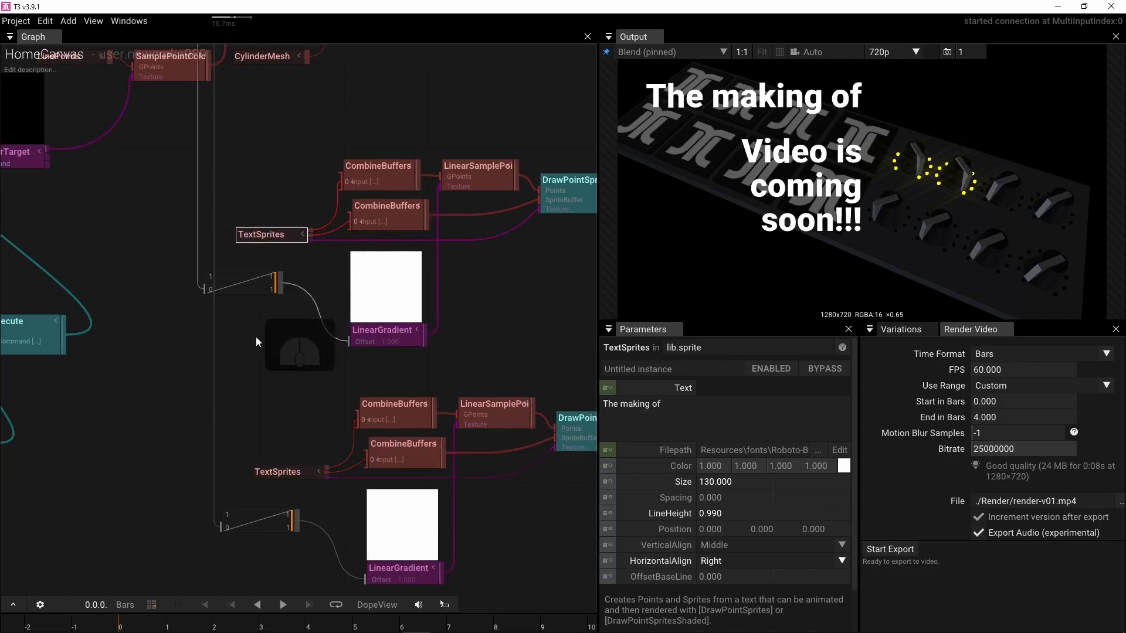
left_click(273, 472)
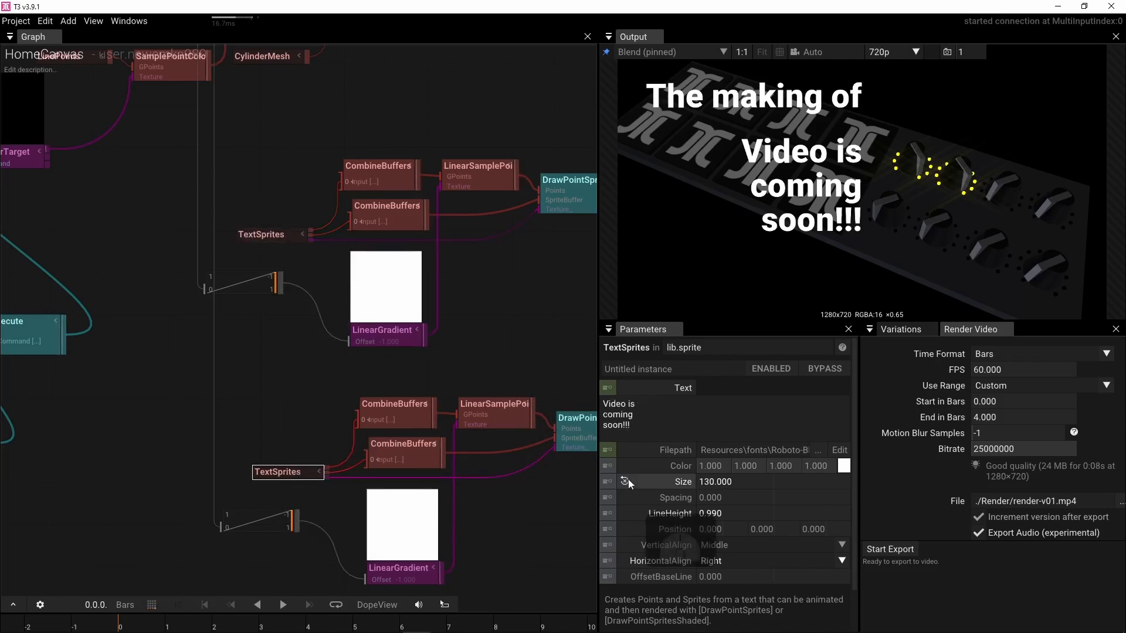
left_click(279, 235)
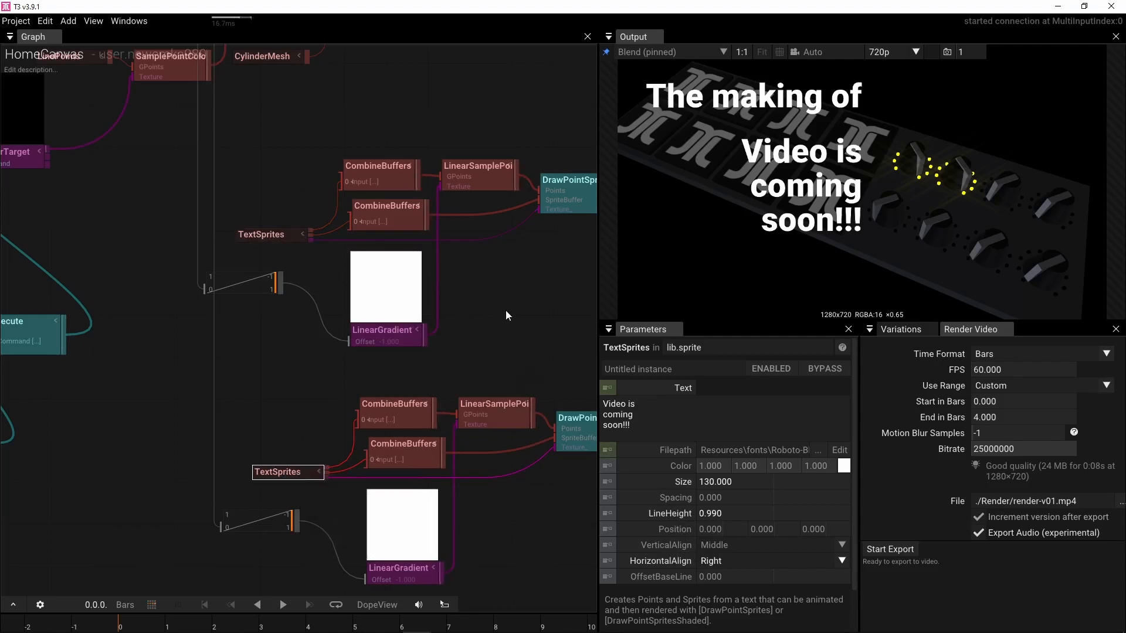
Step: Move the Transform node into line between the upper DrawPointSprites and the Group, and adjust its Y translation
right_click_drag(505, 310, 271, 321)
left_click_drag(429, 233, 428, 234)
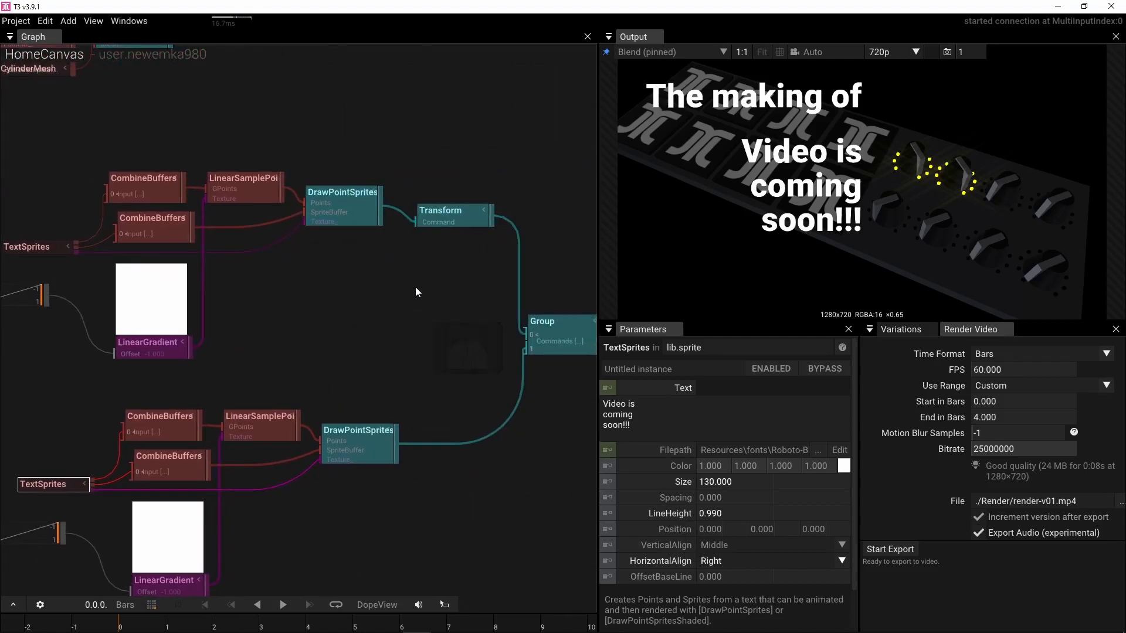
left_click(432, 214)
mouse_move(764, 418)
left_mouse_down()
mouse_move(774, 418)
mouse_move(743, 413)
left_mouse_up()
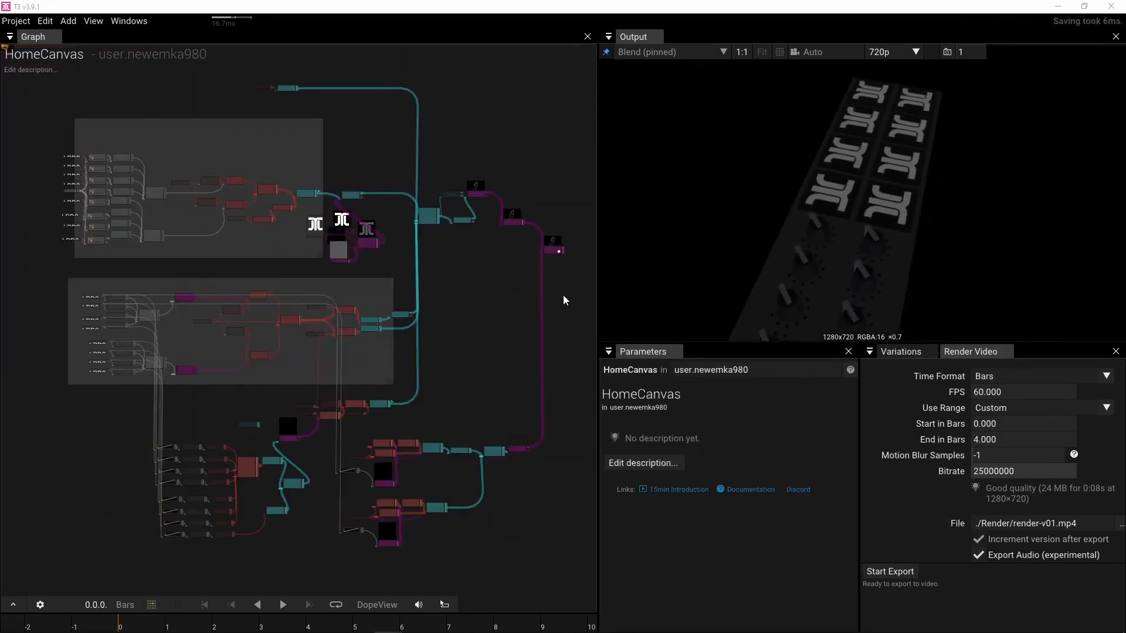
Step: Add a Layer2d operator fed by the output of the final Blend
scroll(428, 326, "up", 3)
mouse_move(428, 326)
right_mouse_down()
mouse_move(427, 375)
mouse_move(424, 337)
right_mouse_up()
scroll(428, 376, "down", 3)
scroll(424, 337, "down", 1)
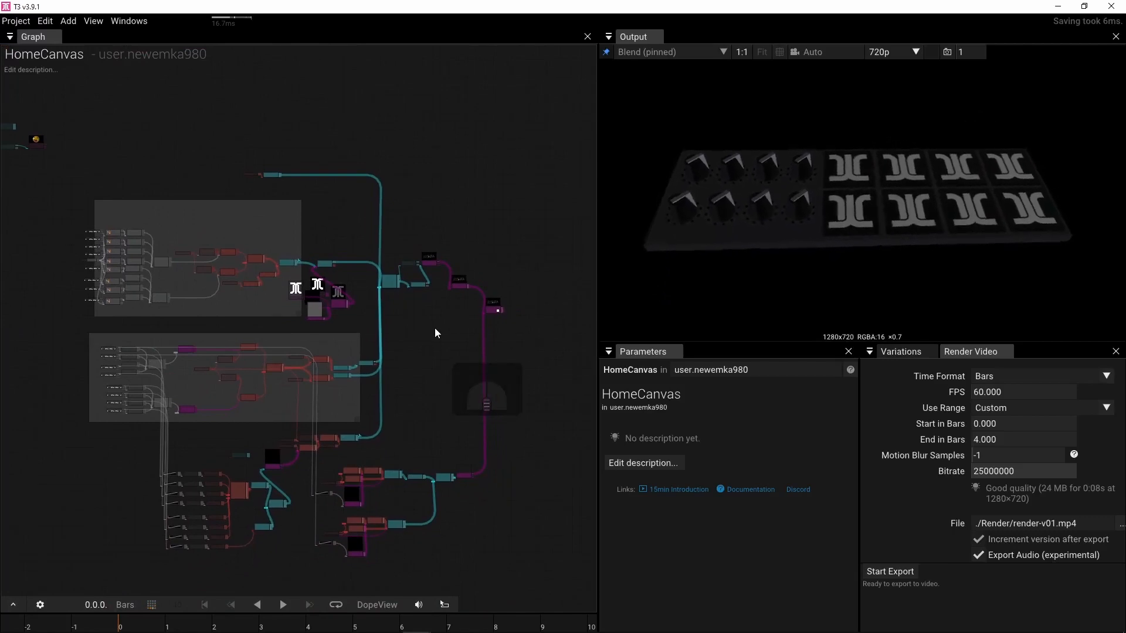
scroll(434, 328, "up", 1)
scroll(435, 328, "up", 5)
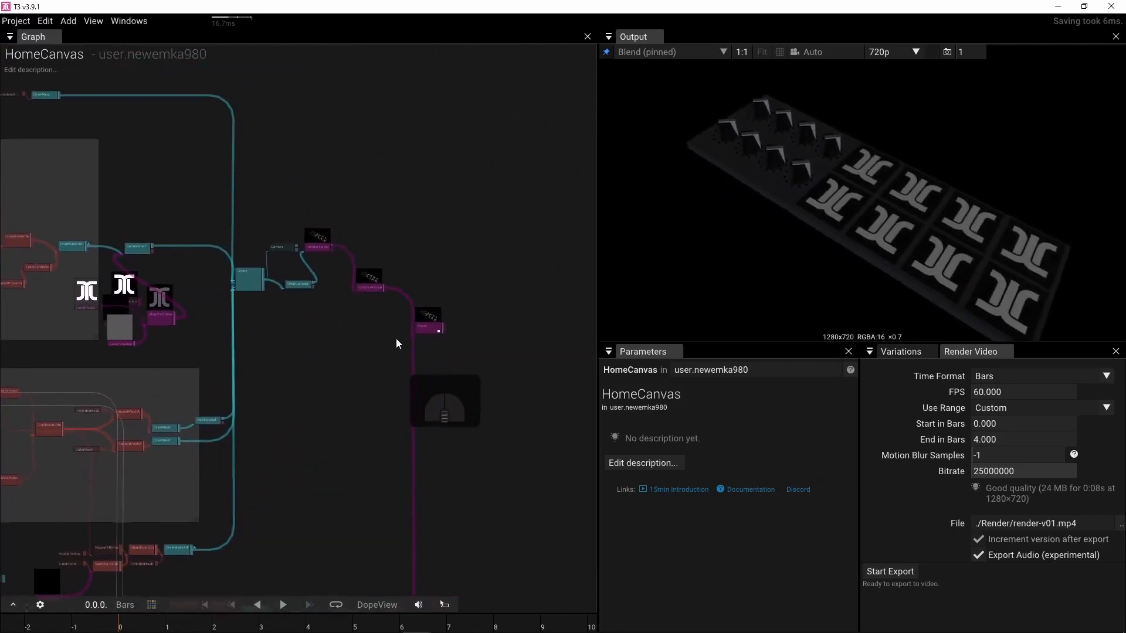
right_click_drag(445, 364, 280, 379)
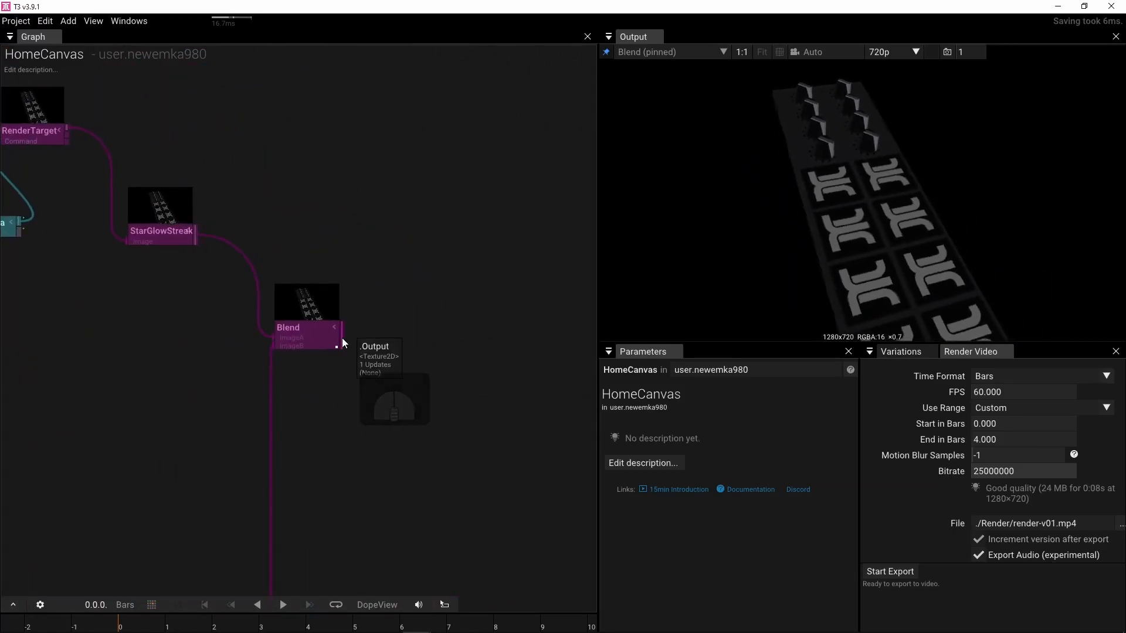
left_click_drag(342, 337, 409, 348)
left_click(434, 382)
Step: Select all the controller scene's operators up to the Blend, leaving out Layer2d, and start combining them into a new type
scroll(385, 382, "down", 1)
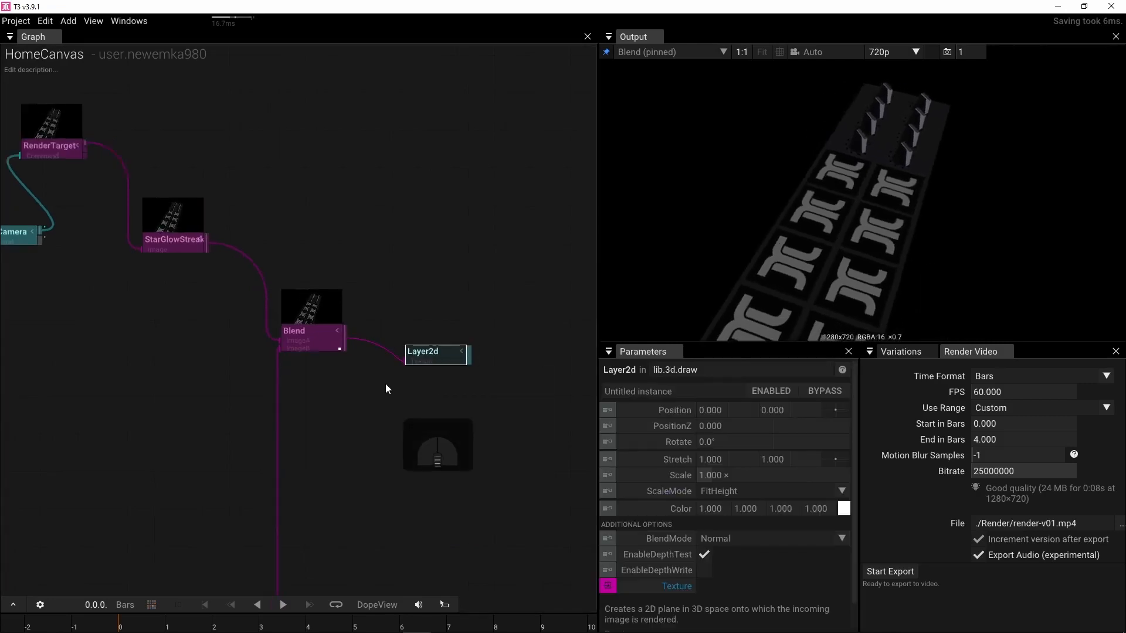
scroll(385, 382, "down", 5)
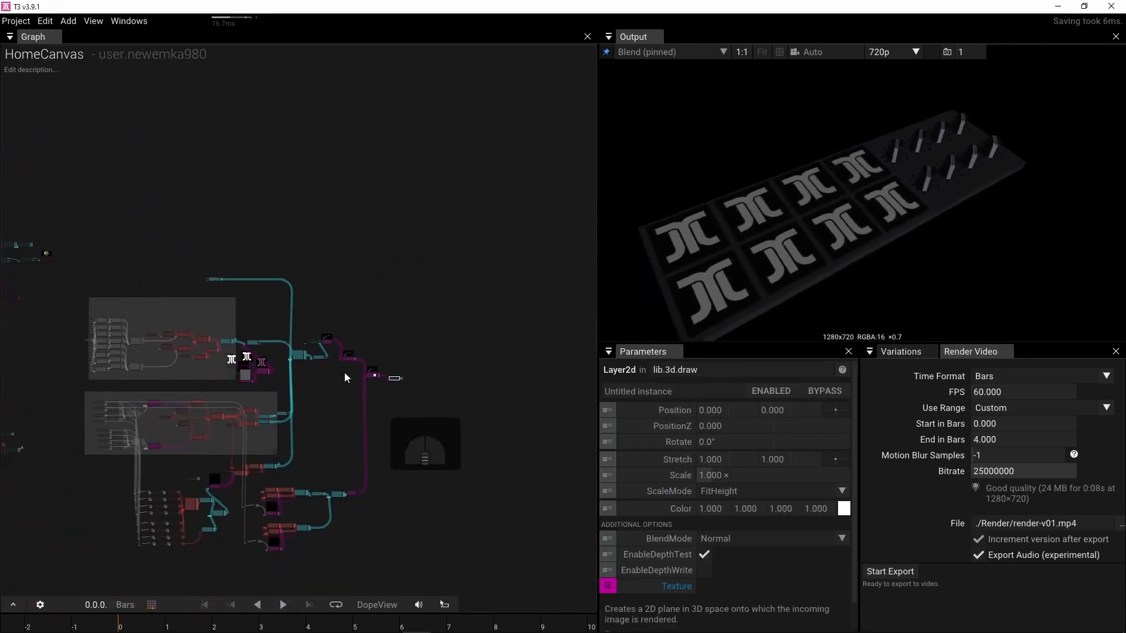
left_click_drag(160, 244, 456, 555)
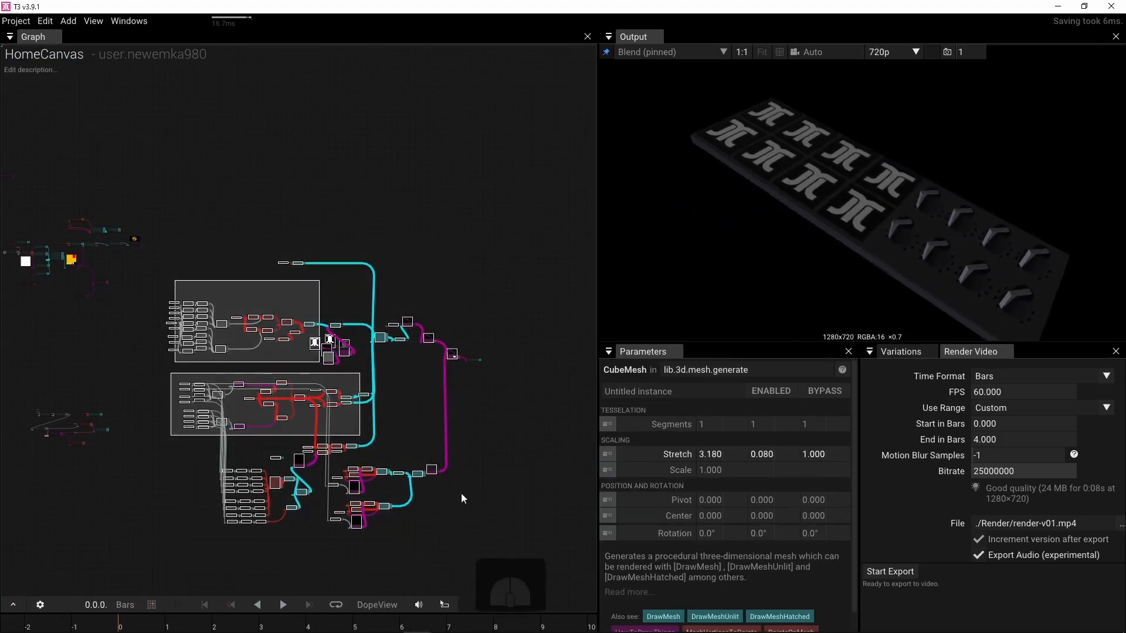
scroll(482, 410, "up", 2)
right_click(402, 281)
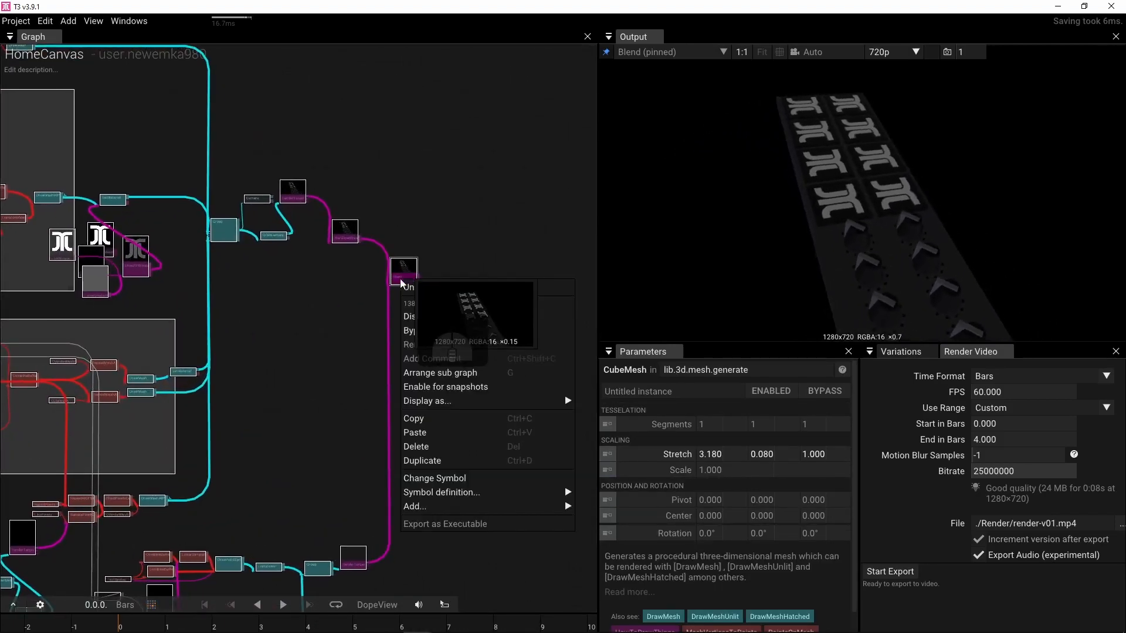
mouse_move(464, 496)
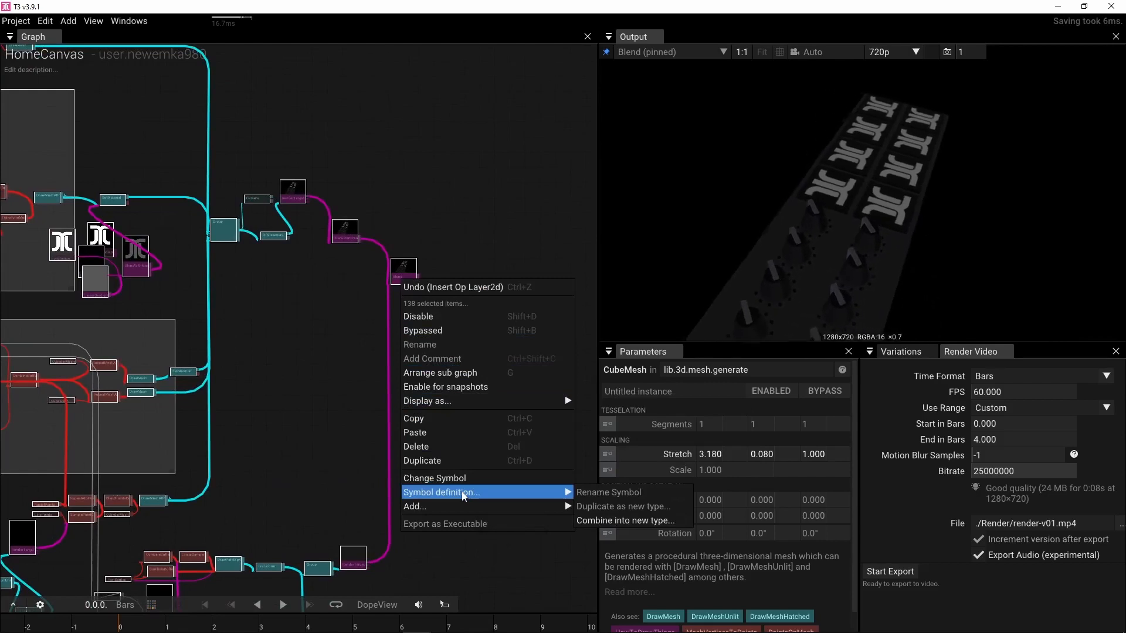
left_click(632, 519)
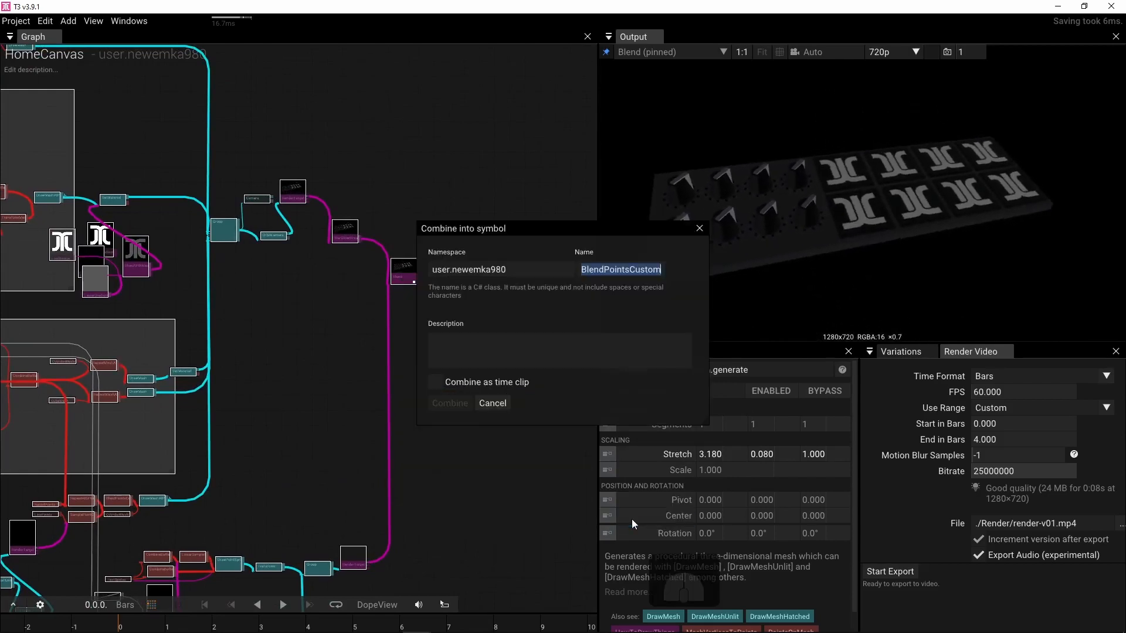
Step: Set the new symbol's namespace to the vj sub-namespace of the user namespace
left_click(516, 271)
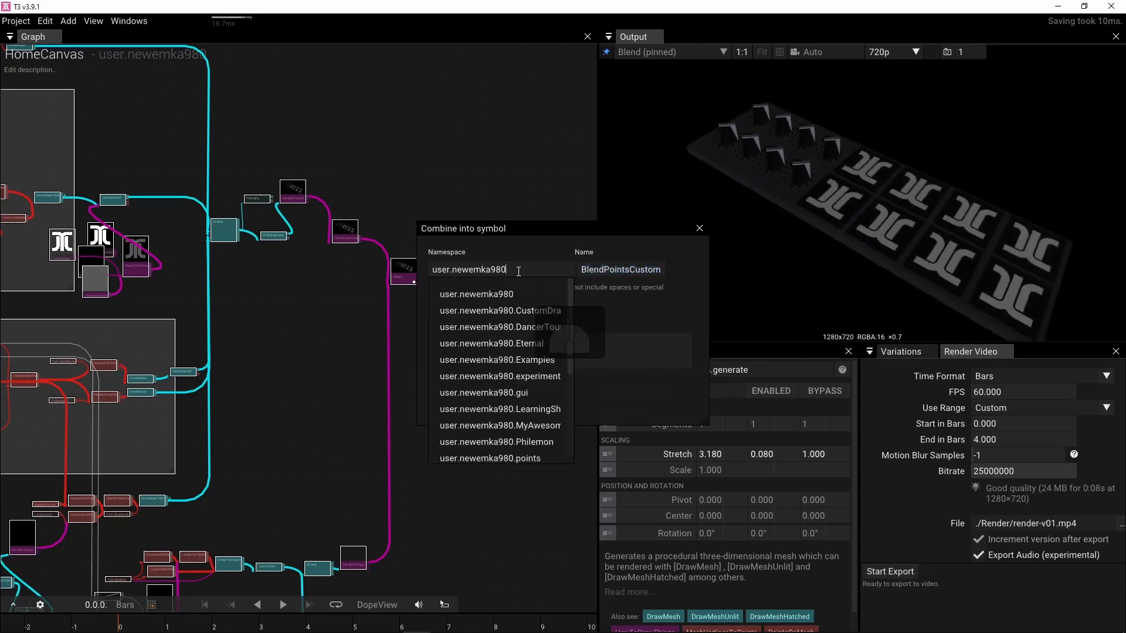
type(".")
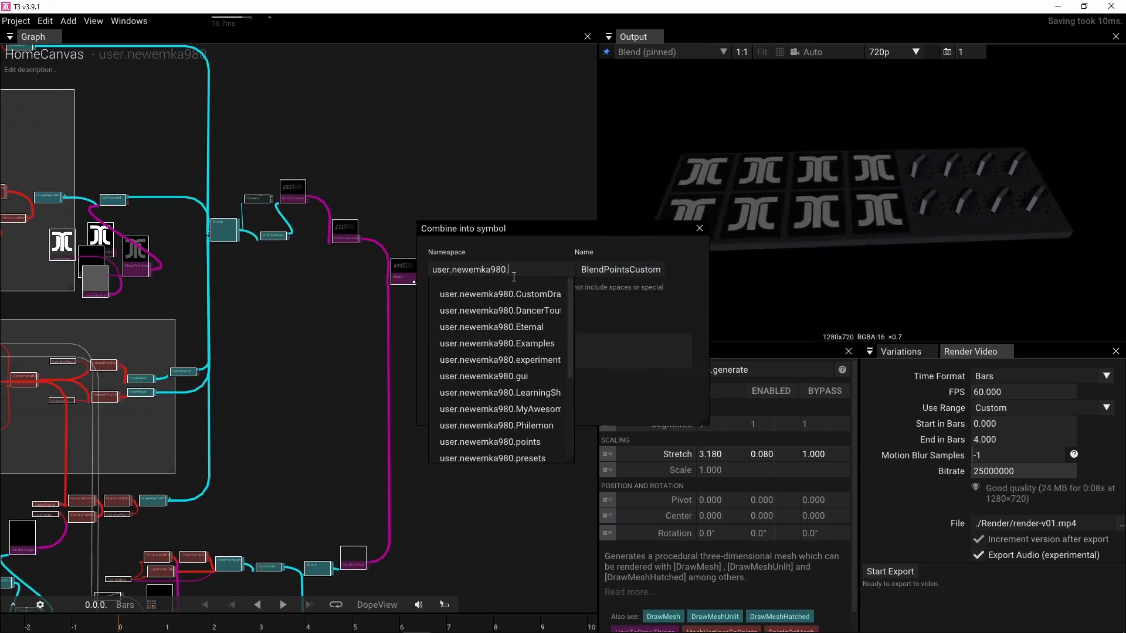
scroll(513, 337, "down", 3)
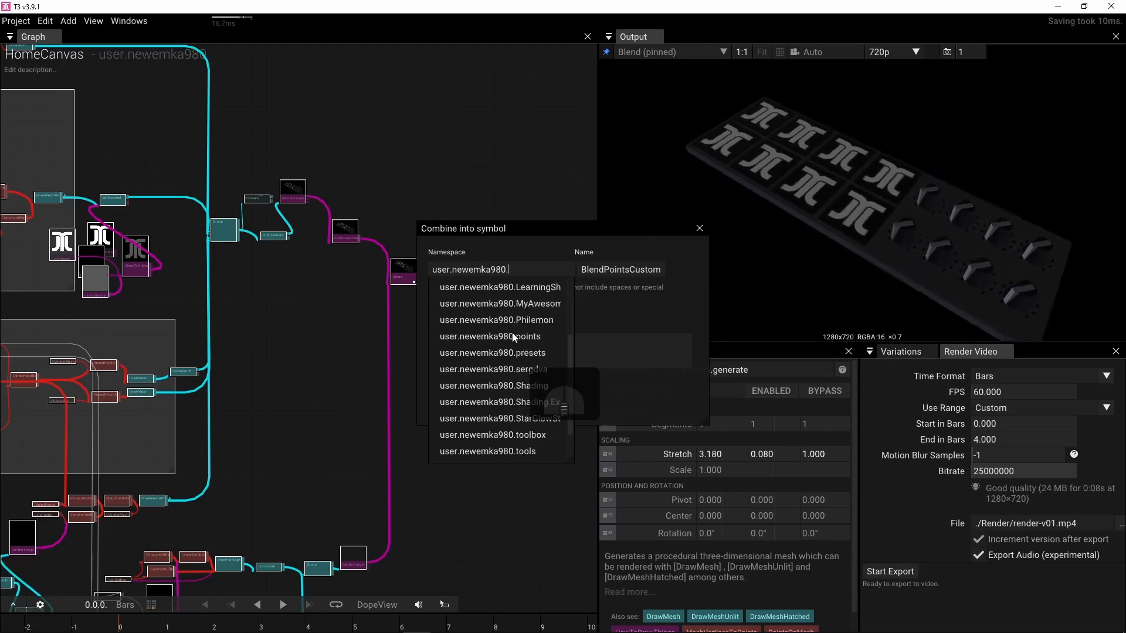
scroll(513, 337, "down", 2)
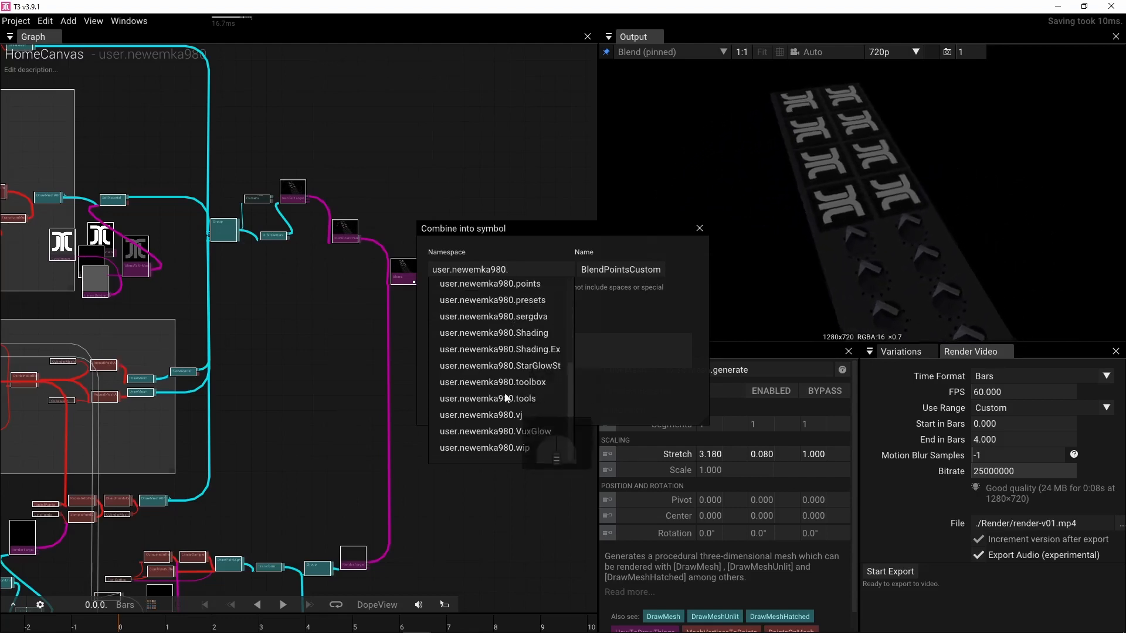
left_click(509, 413)
Step: Name the new symbol Lpd8Akai and combine the selected operators into it
double_click(622, 270)
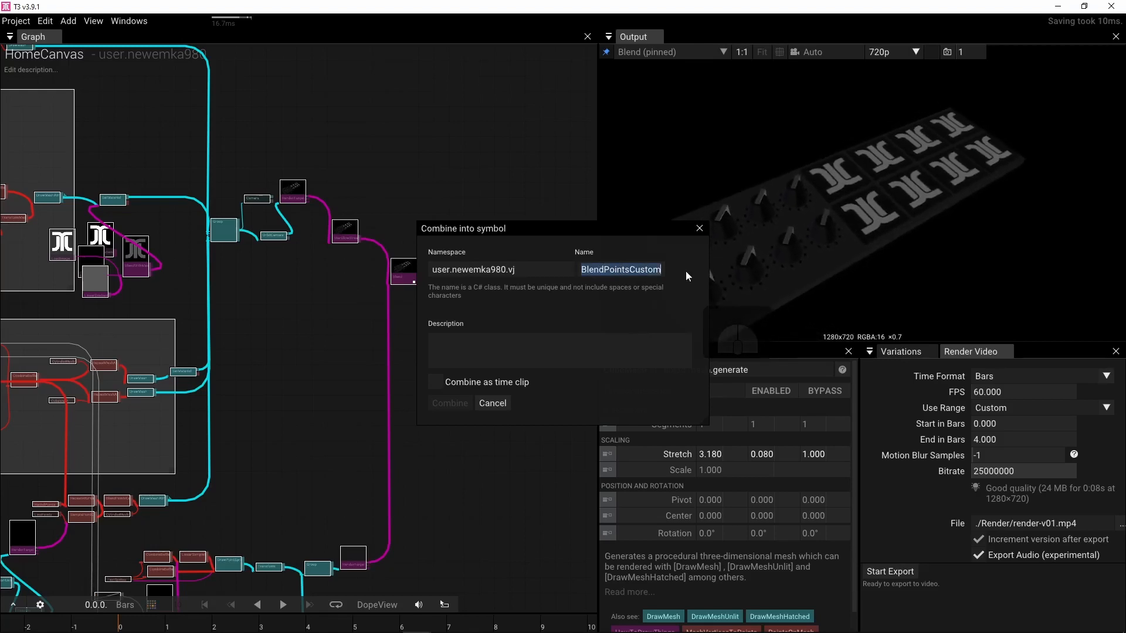
key("BackSpace")
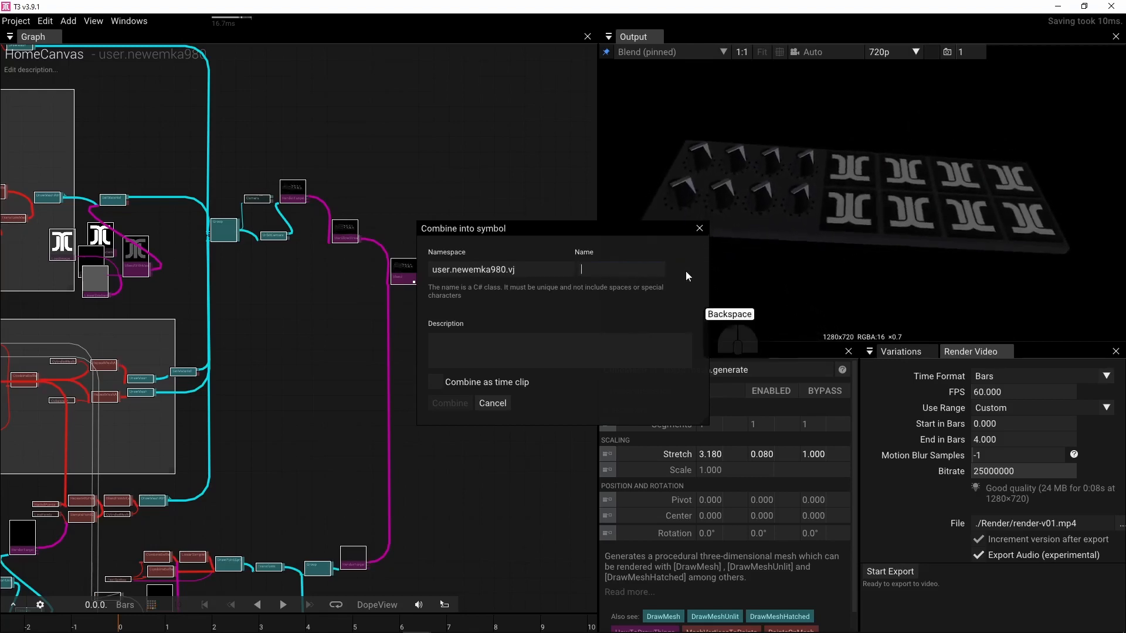
type("Lpd")
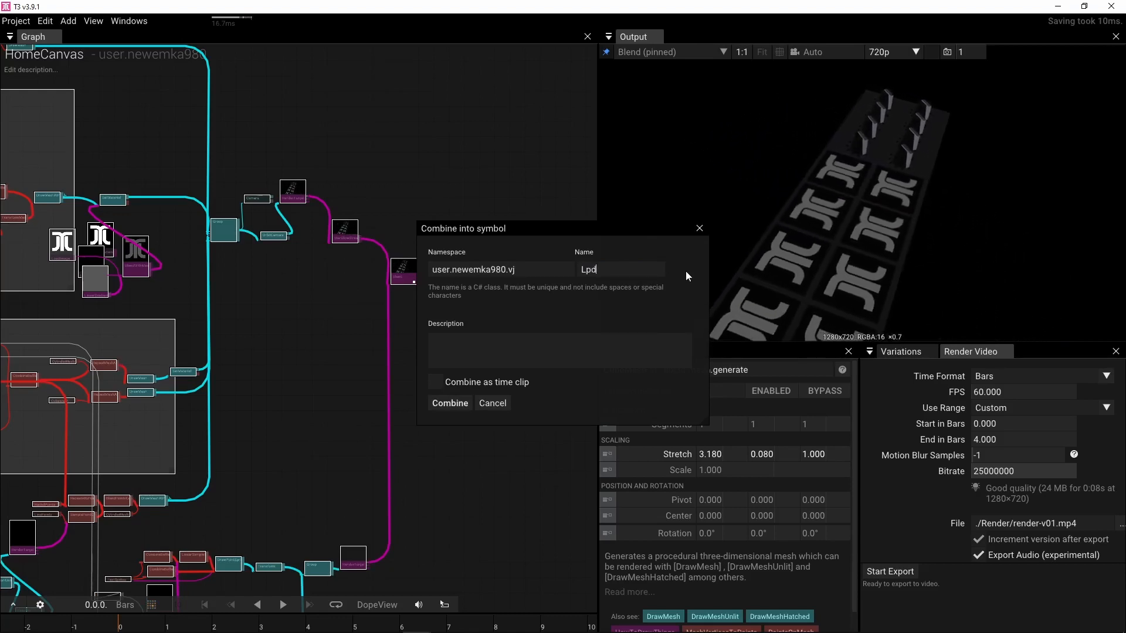
type("8Ak")
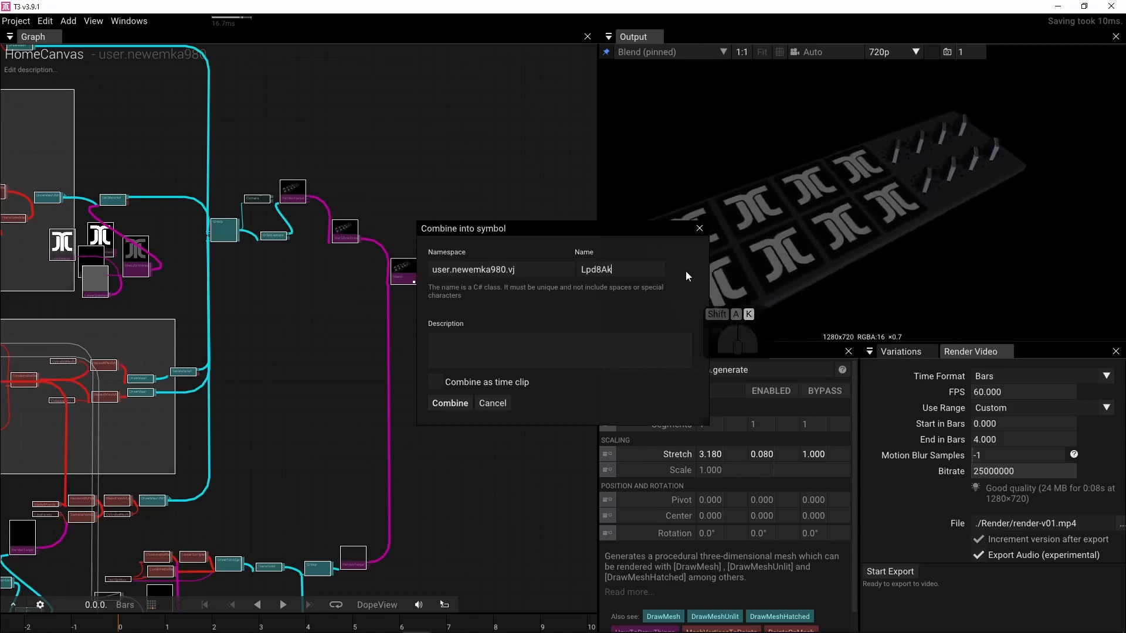
type("ai")
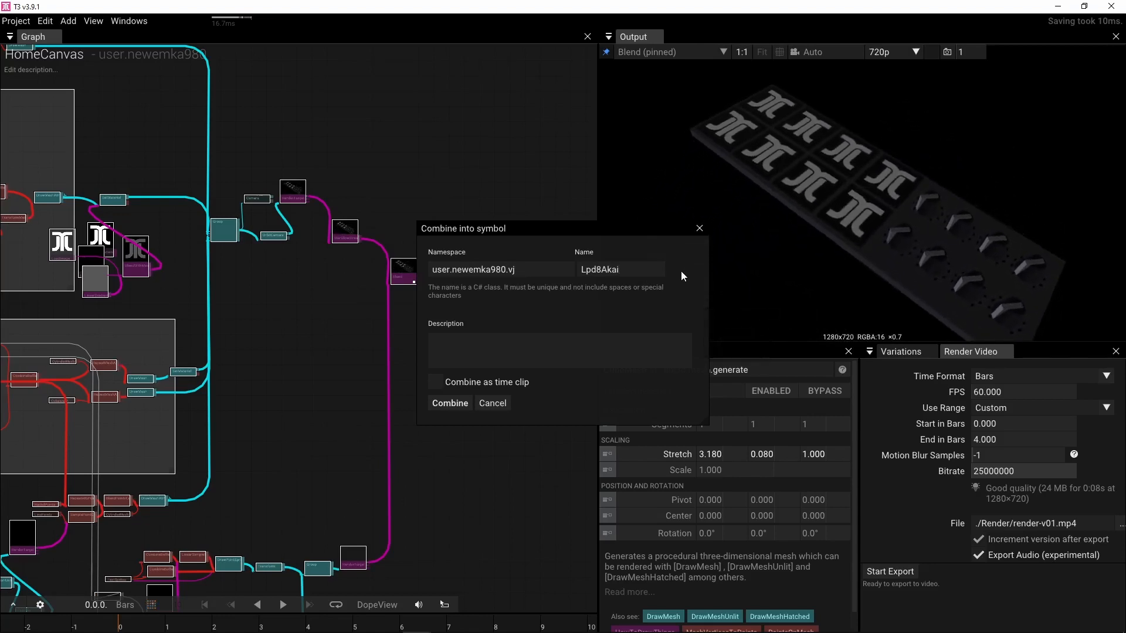
left_click(434, 402)
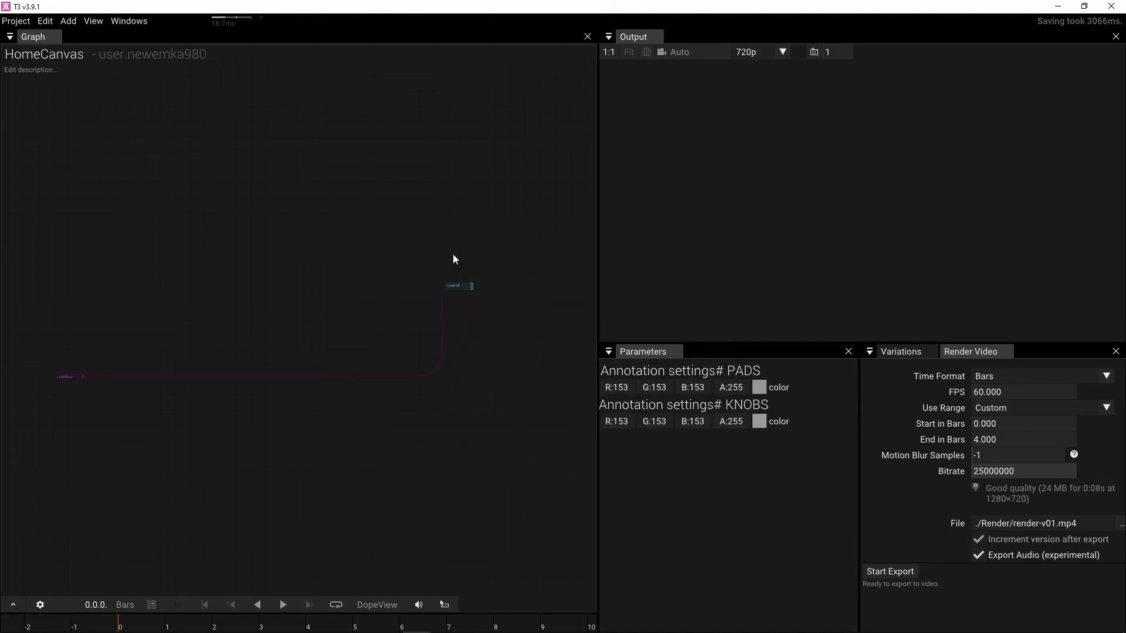
Step: Delete the Layer2d operator from the home canvas and show the combined Lpd8Akai operator's output
left_click(461, 288)
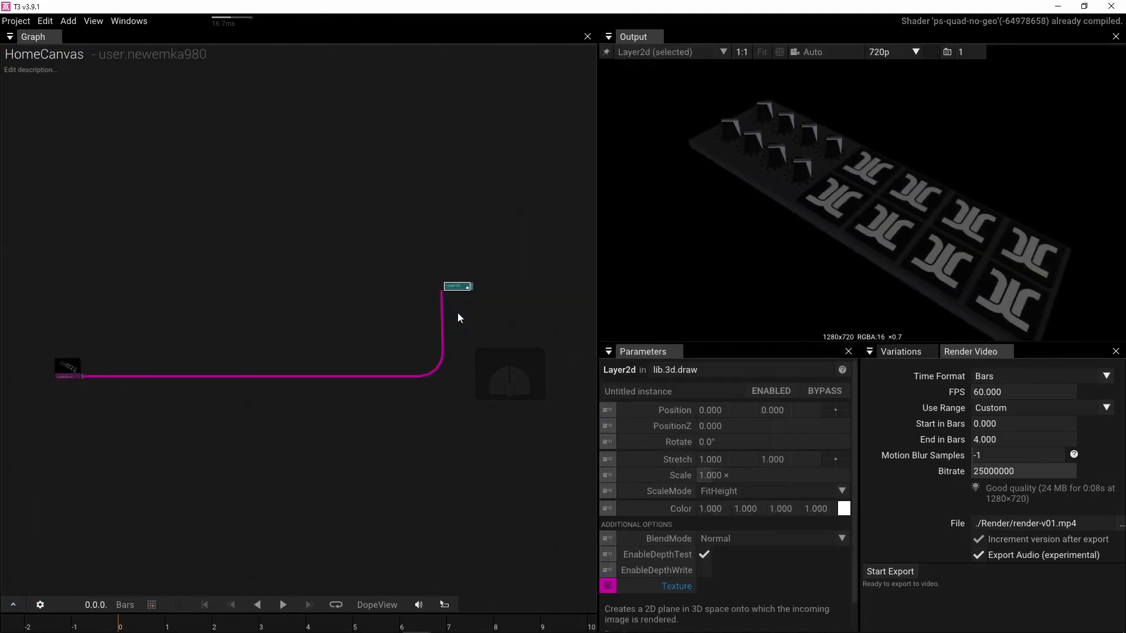
key("Delete")
right_click_drag(208, 324, 521, 296)
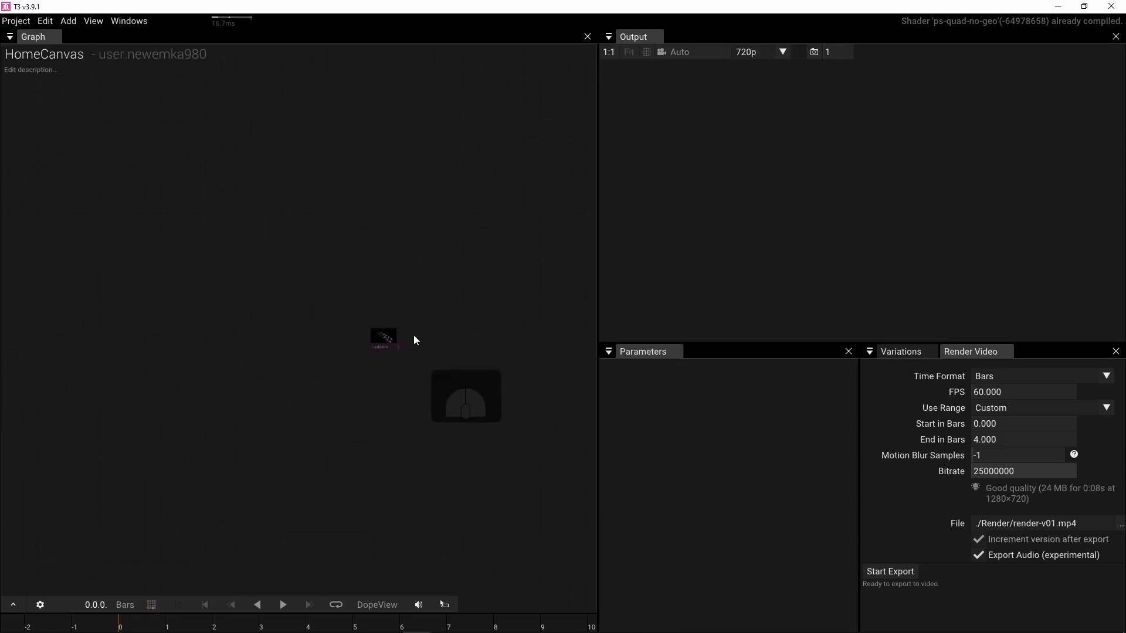
scroll(415, 336, "up", 3)
scroll(415, 337, "up", 5)
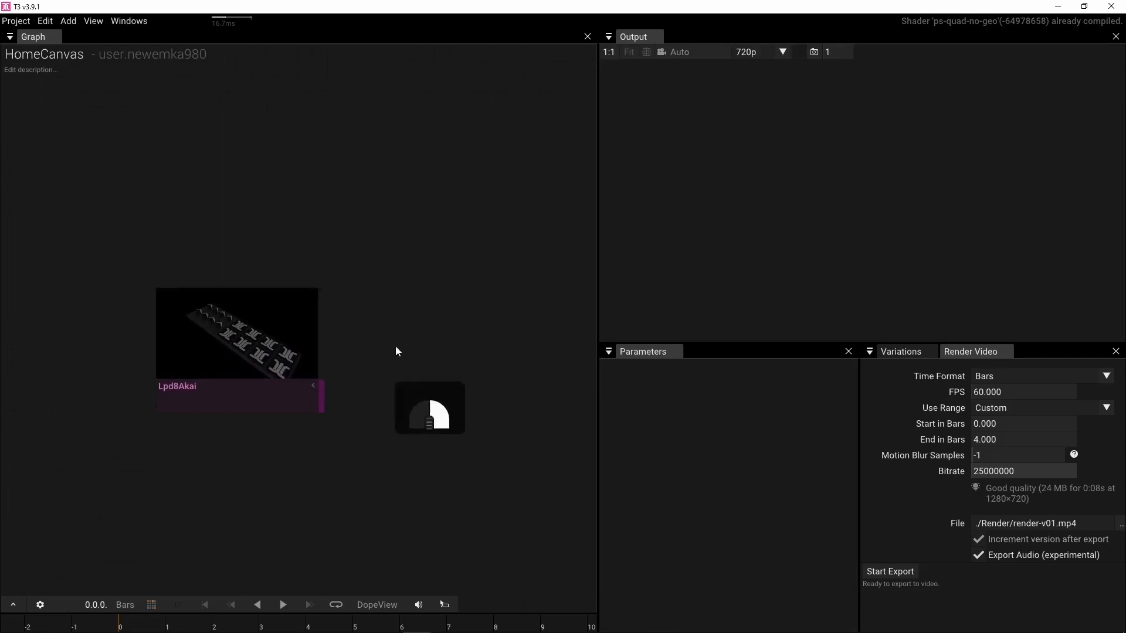
left_click(280, 354)
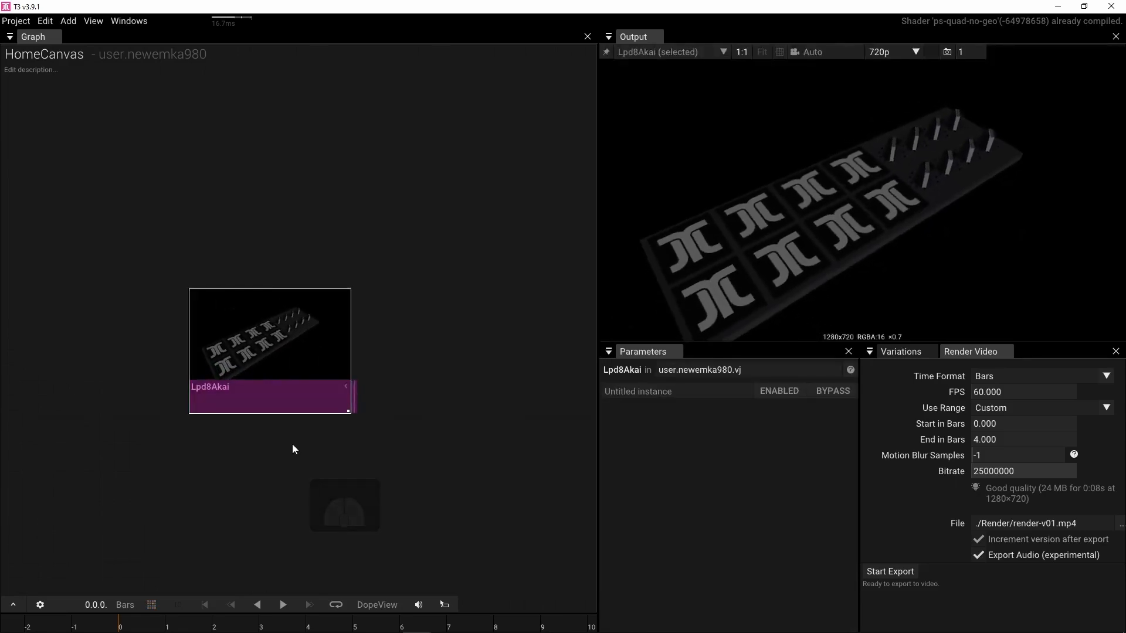